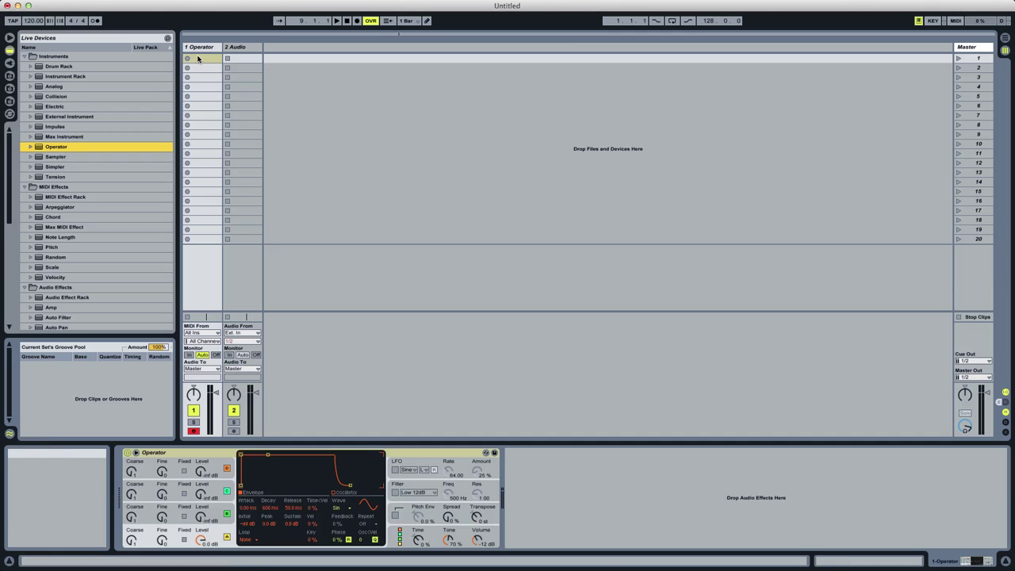
Create a MIDI clip in the Operator track's first slot with sixteenth-long G1 notes on all four beats.
key(super+shift+m)
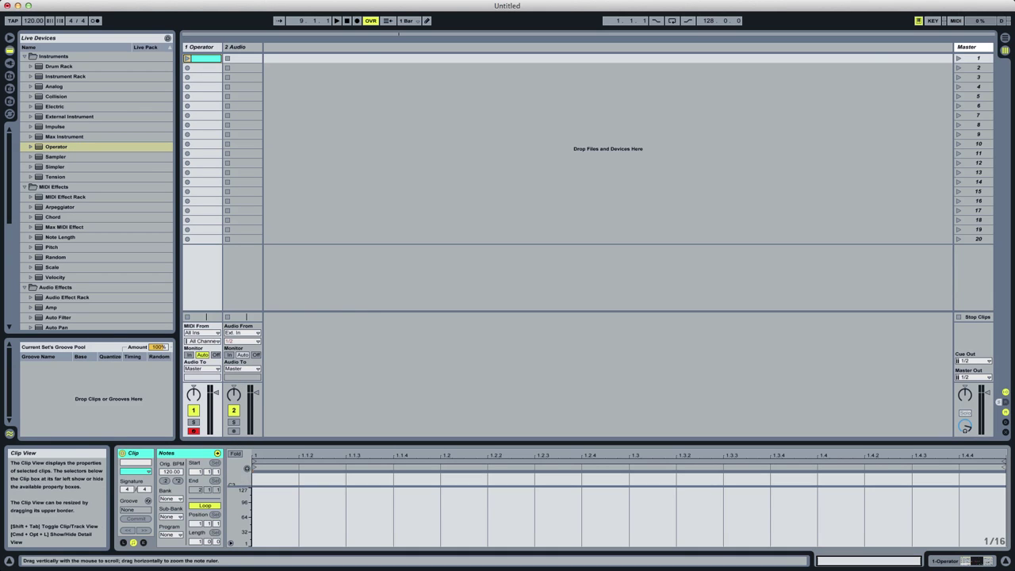
drag(242, 442, 242, 396)
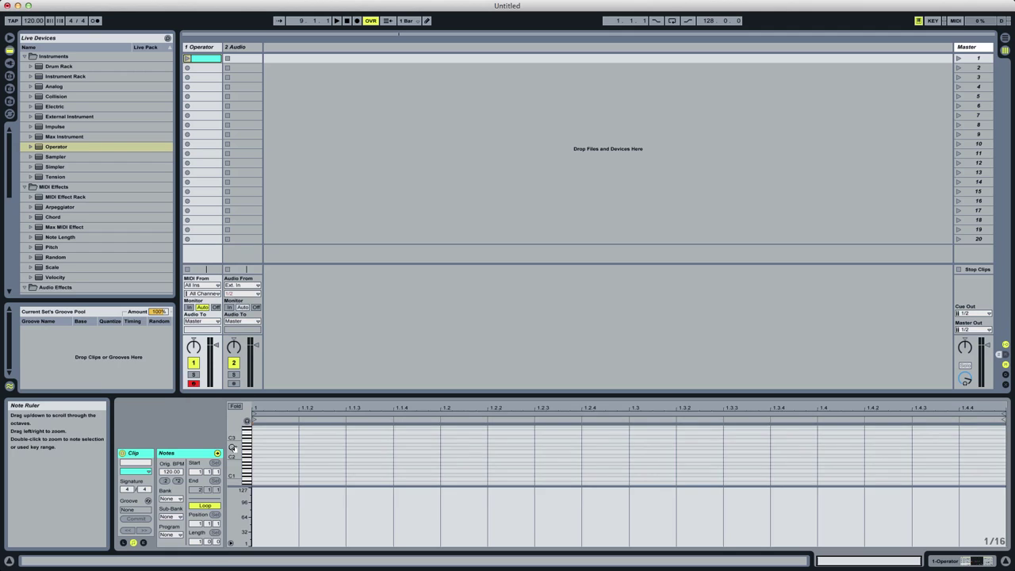
drag(233, 452, 252, 435)
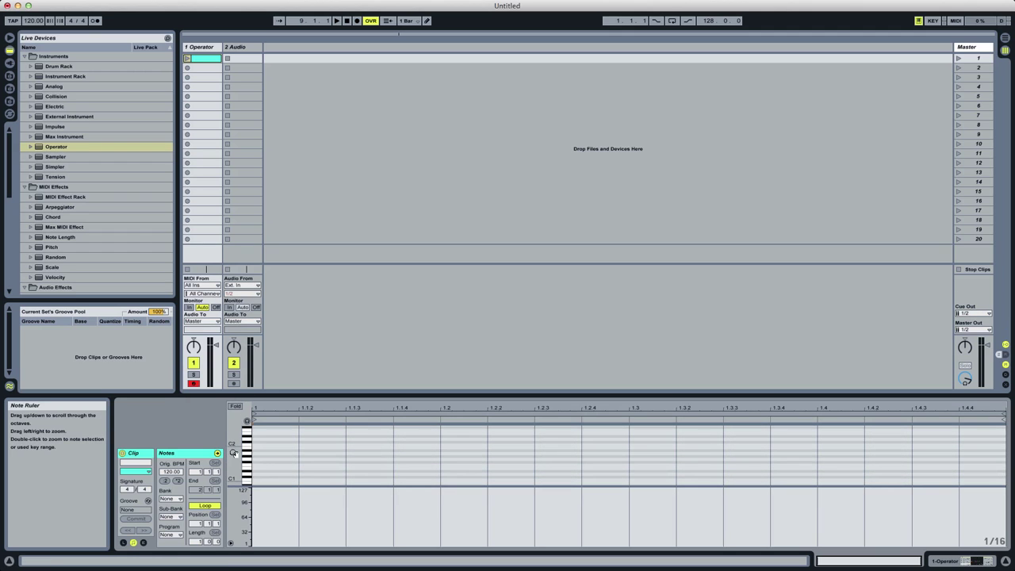
double_click(270, 460)
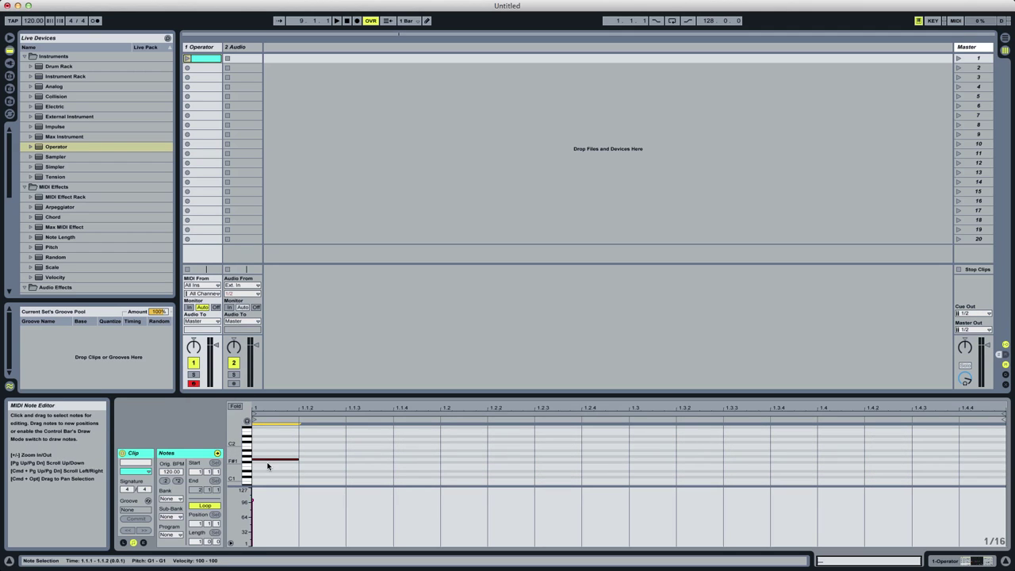
drag(269, 461, 849, 462)
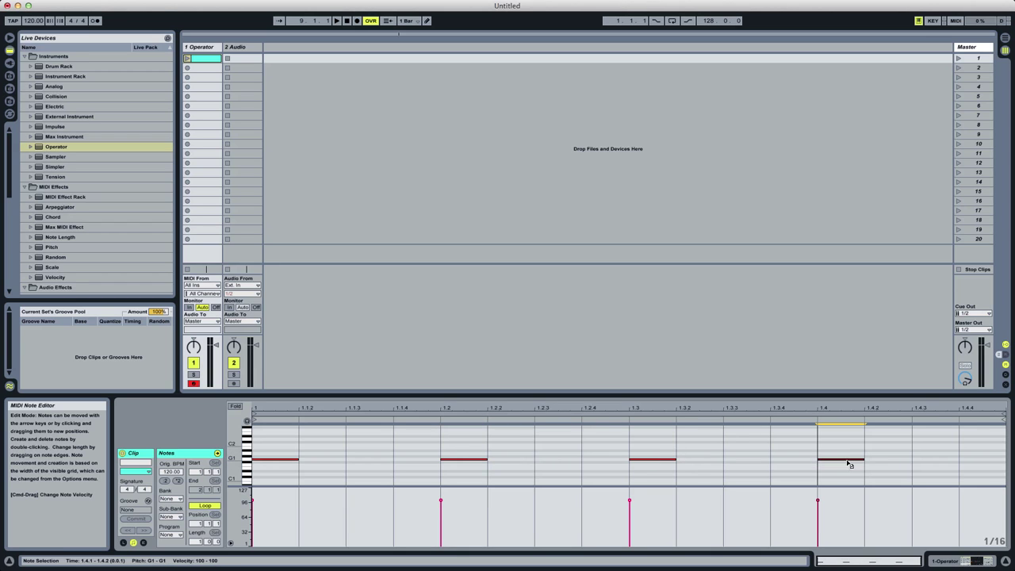
Launch the new clip and set the tempo to 70 BPM.
click(187, 59)
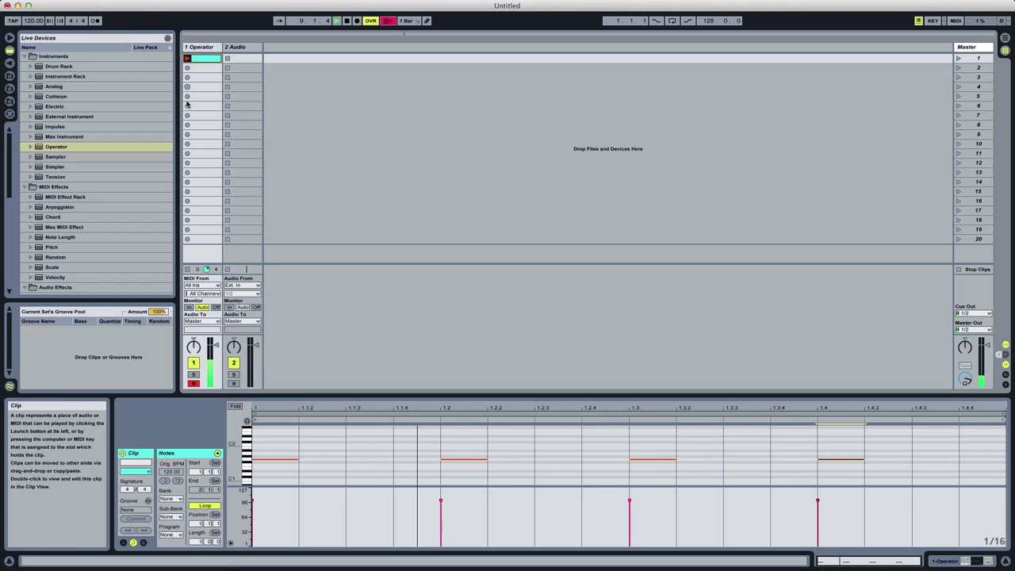
drag(33, 21, 34, 60)
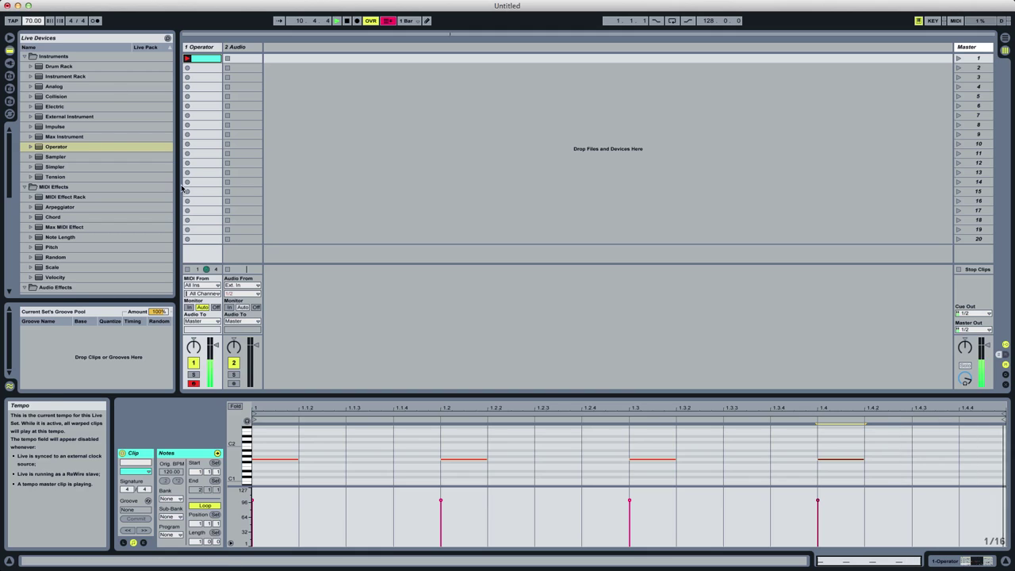
Set Operator's algorithm to all four oscillators in parallel and oscillator A's waveform to Square D.
double_click(201, 47)
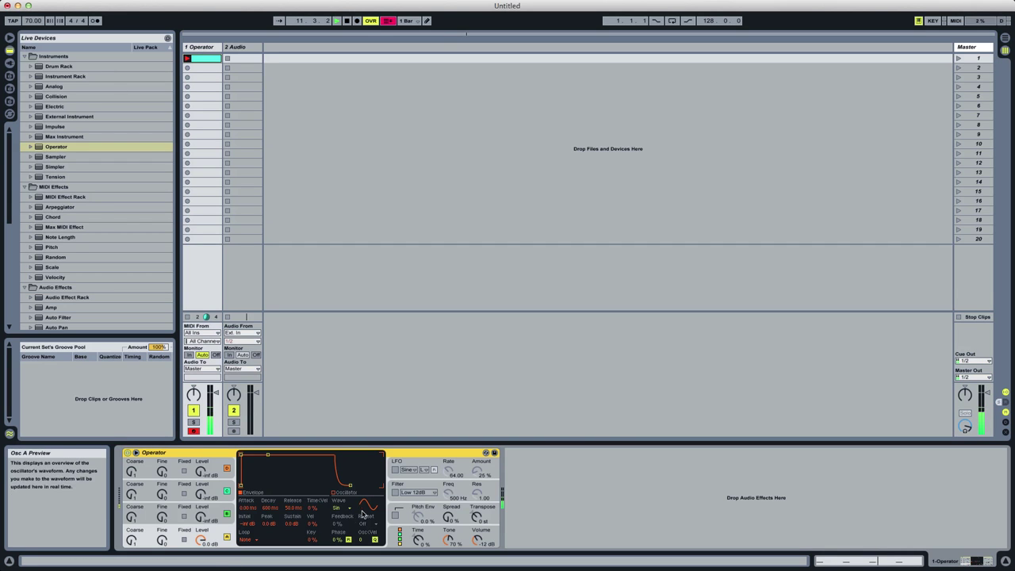
click(404, 541)
click(367, 464)
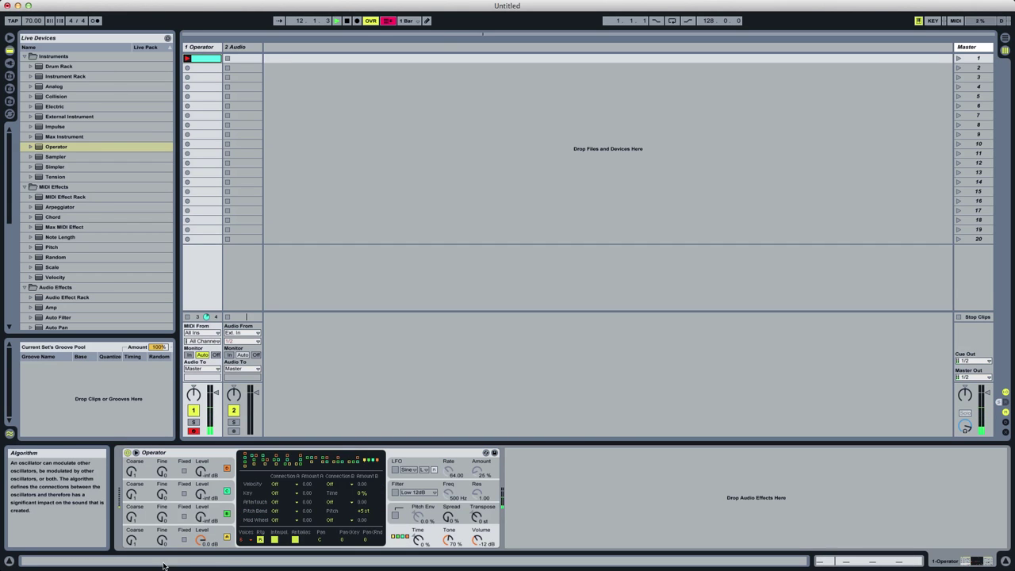
click(225, 532)
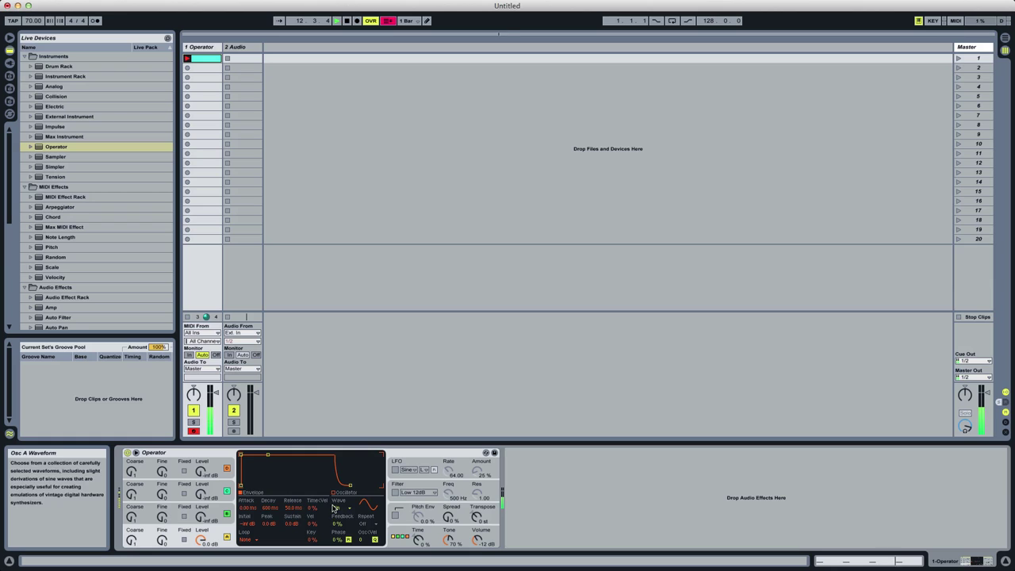
click(338, 510)
click(365, 470)
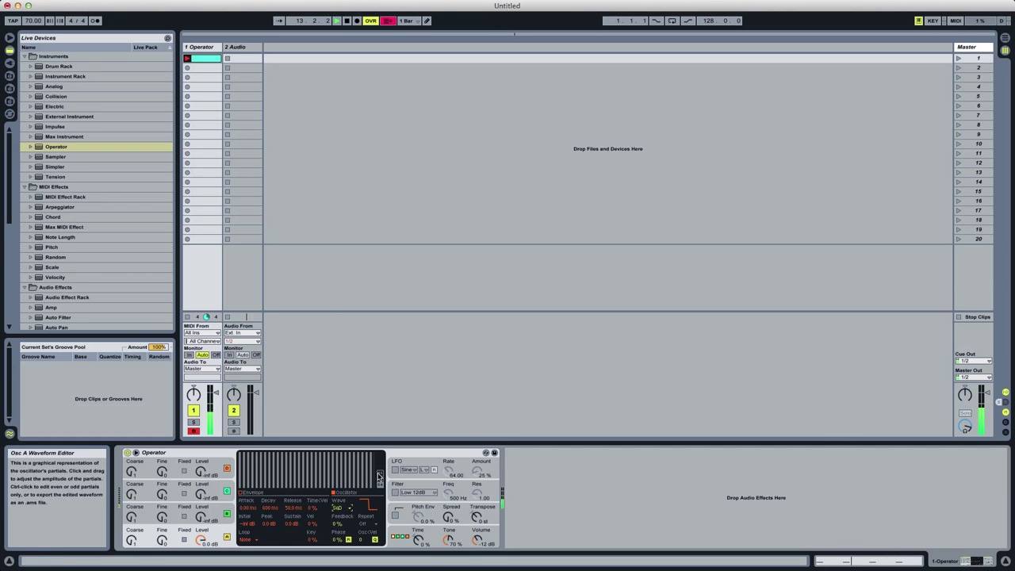
Bring in oscillator B at 0.0 dB with a Square D waveform and a fine tuning of 38.
click(204, 518)
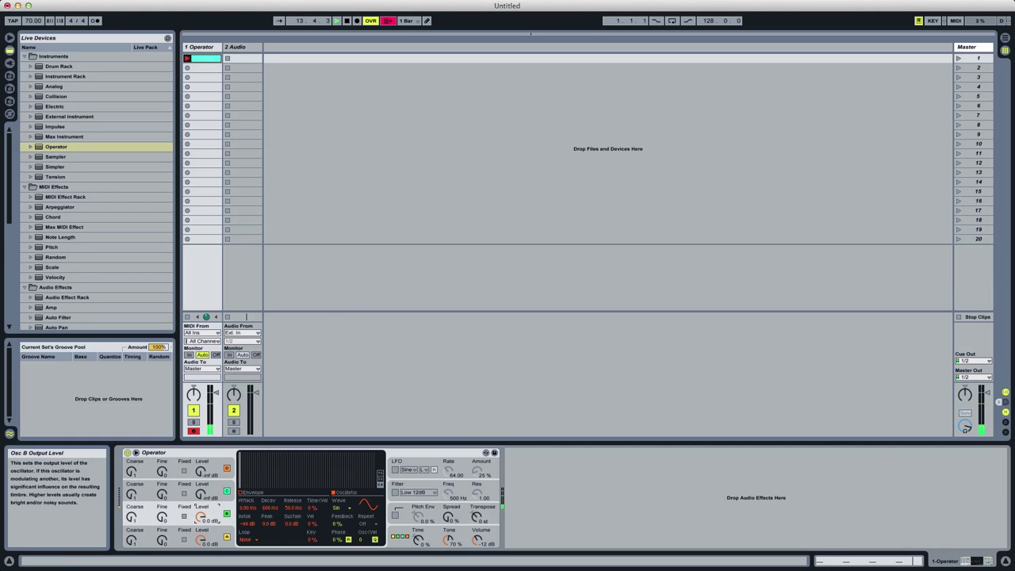
click(340, 509)
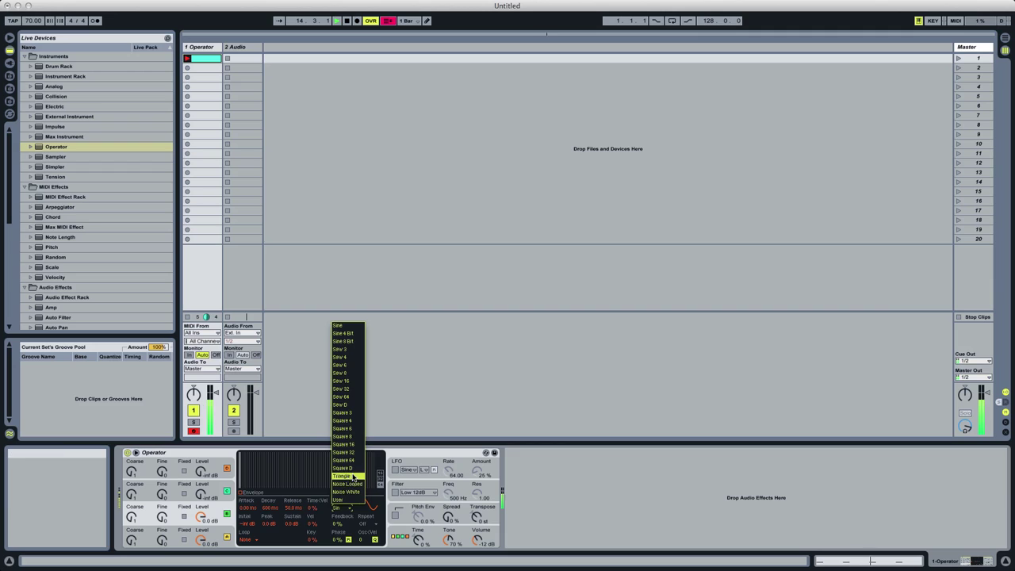
click(349, 468)
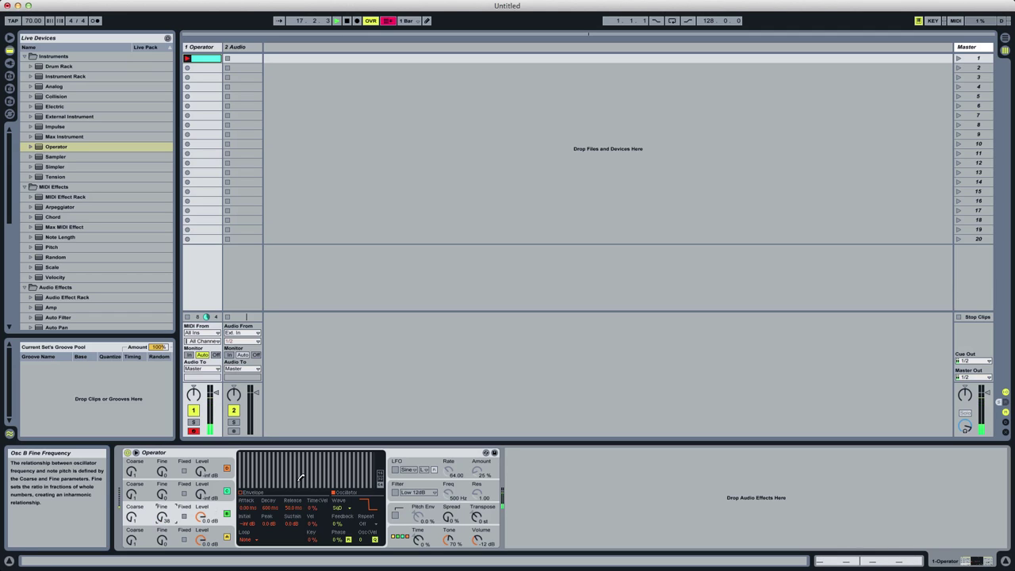
Enable Operator's pitch envelope at 97 %, with initial +23 st, peak +33 st and decay 889 ms.
click(395, 515)
drag(419, 518, 419, 473)
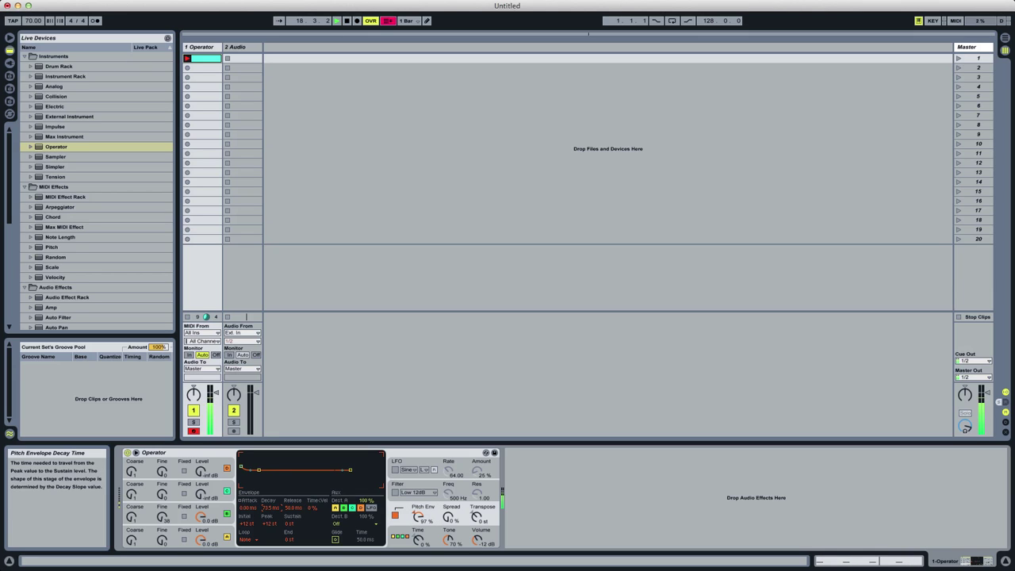
drag(250, 526, 270, 492)
Set oscillator A's release to about 531 ms, and the pitch envelope's release to 245 ms with end +28 st.
click(227, 528)
click(256, 493)
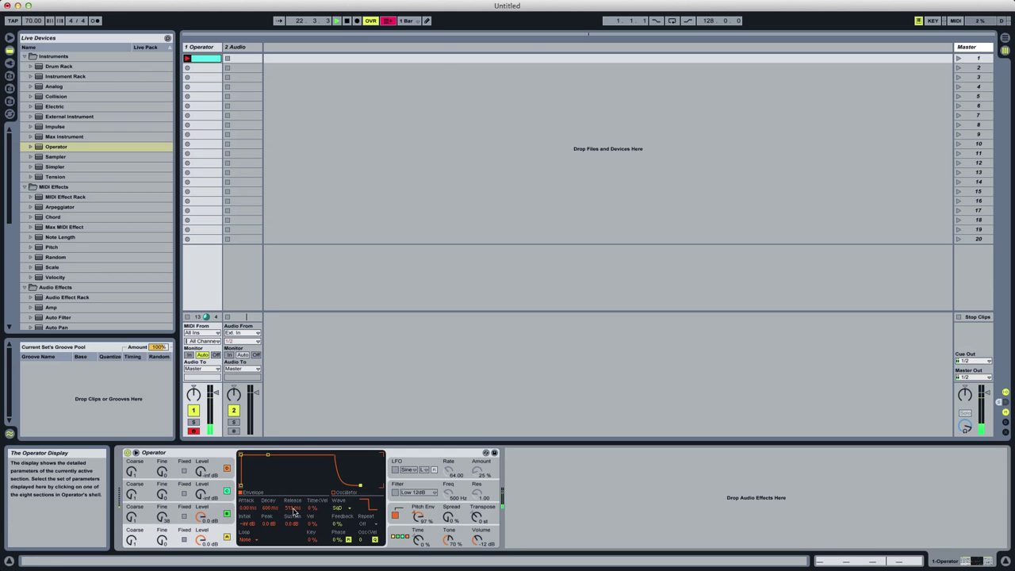
drag(292, 508, 293, 500)
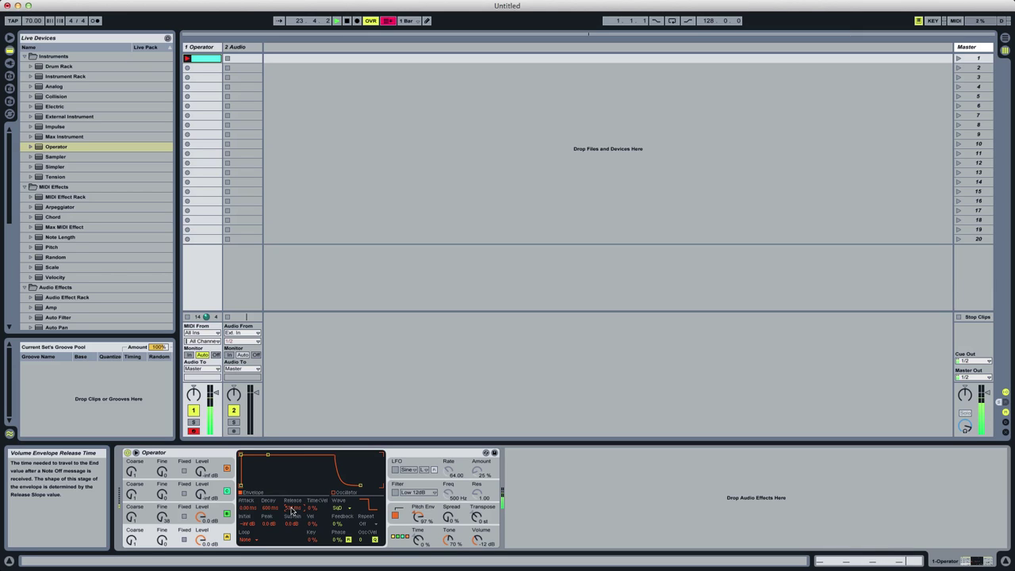
click(402, 510)
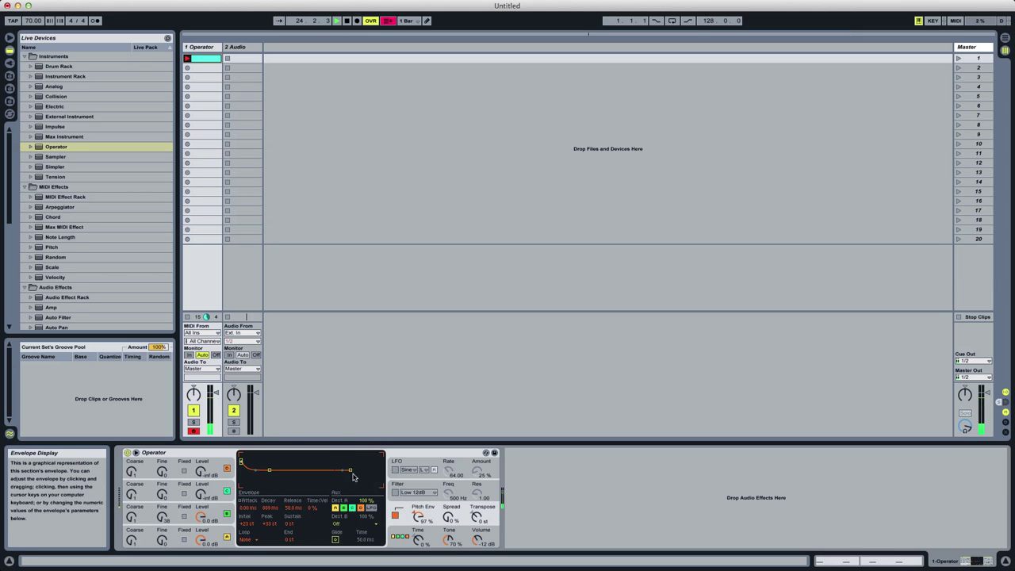
drag(349, 470, 358, 460)
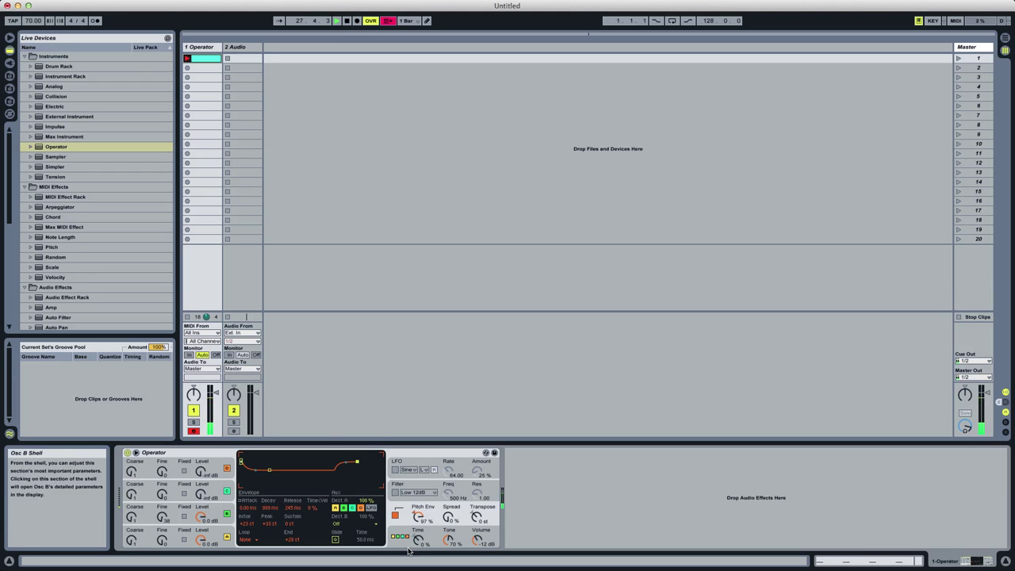
Configure oscillator C with level 0.0 dB, coarse 2 and release about 358 ms, and switch it off.
drag(200, 493, 198, 486)
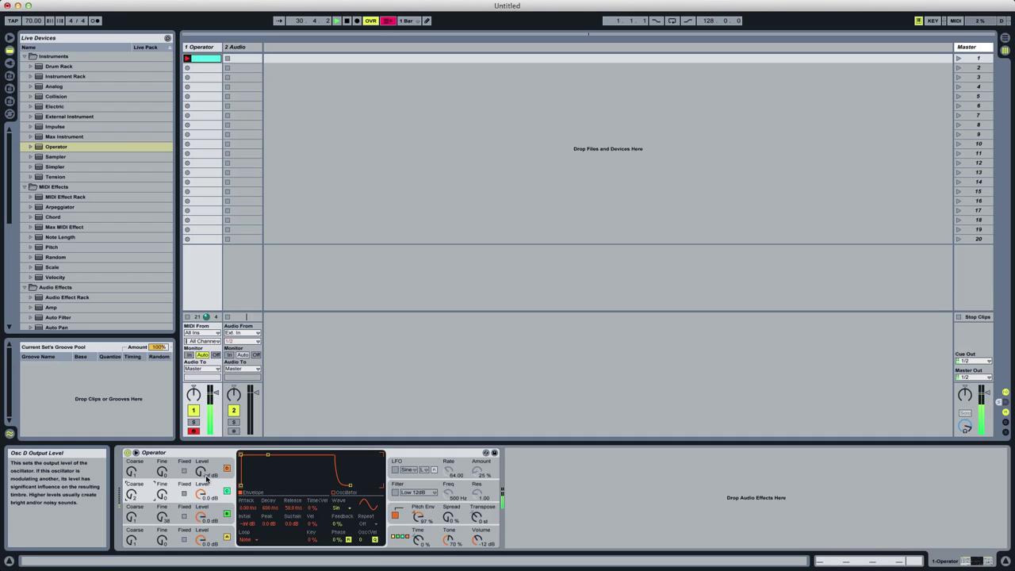
drag(349, 485, 363, 485)
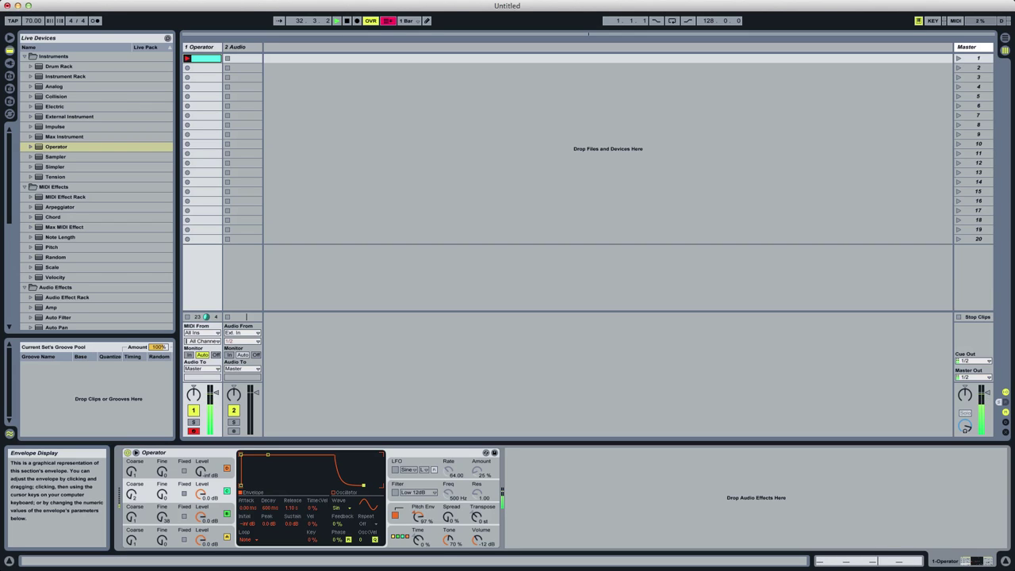
drag(362, 485, 351, 487)
click(226, 491)
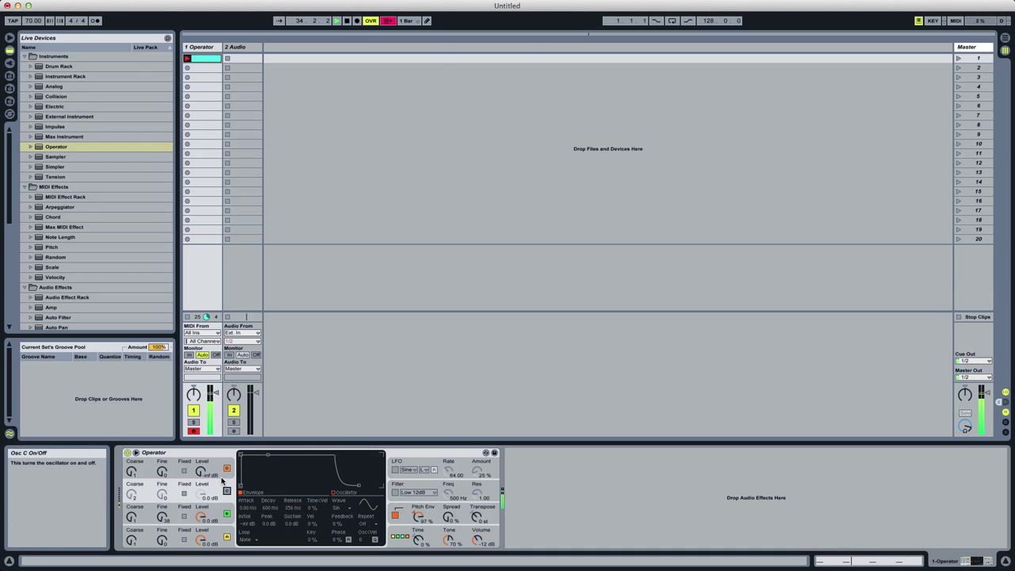
Group Operator into an Instrument Rack, show its chain list, and rename the rack Alarm.
right_click(207, 452)
click(230, 507)
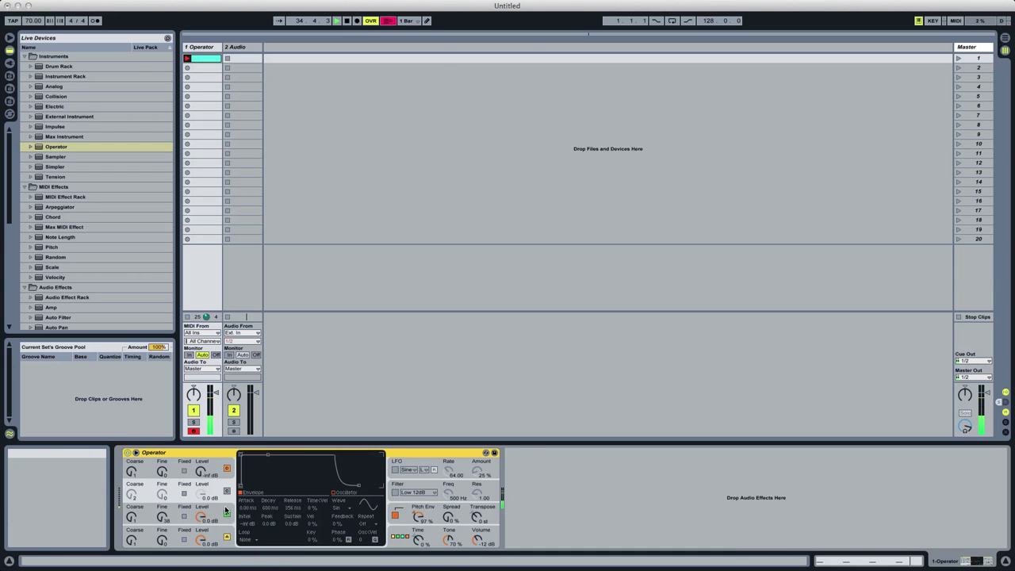
click(128, 472)
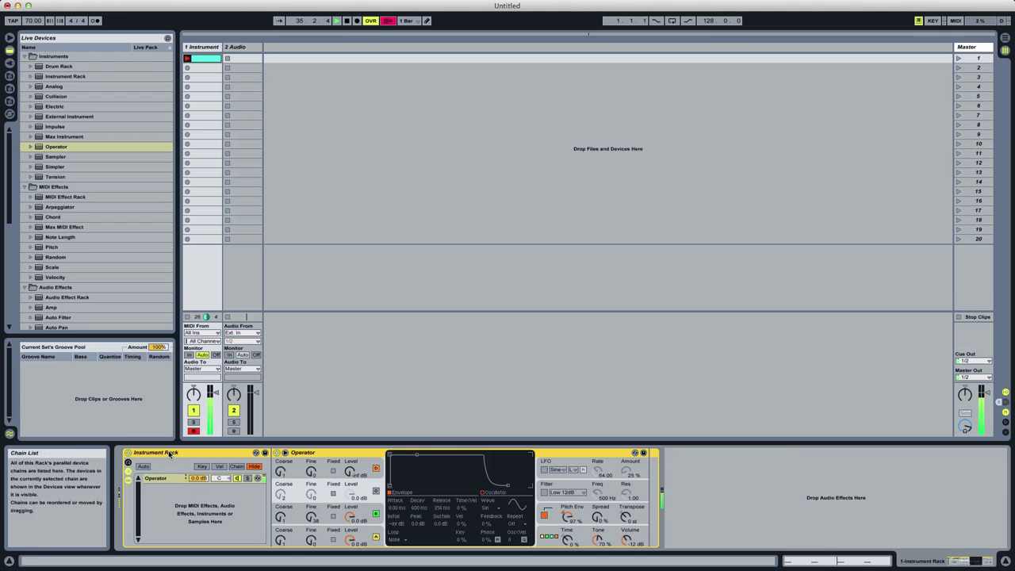
key(super+r)
text(Alarm)
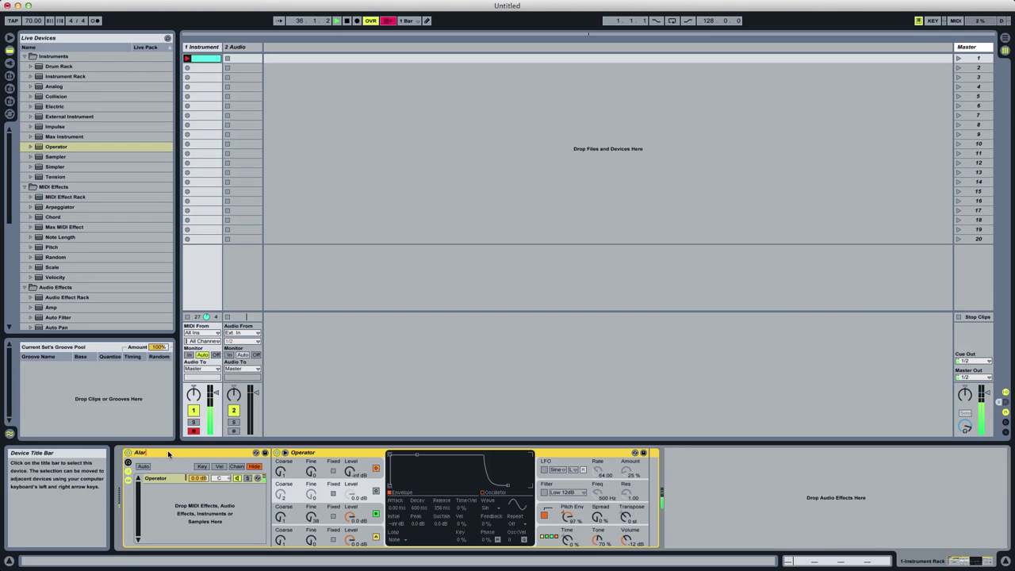
Rename the rack's Operator chain Start, duplicate it, and name the copy Finish.
click(161, 479)
key(super+r)
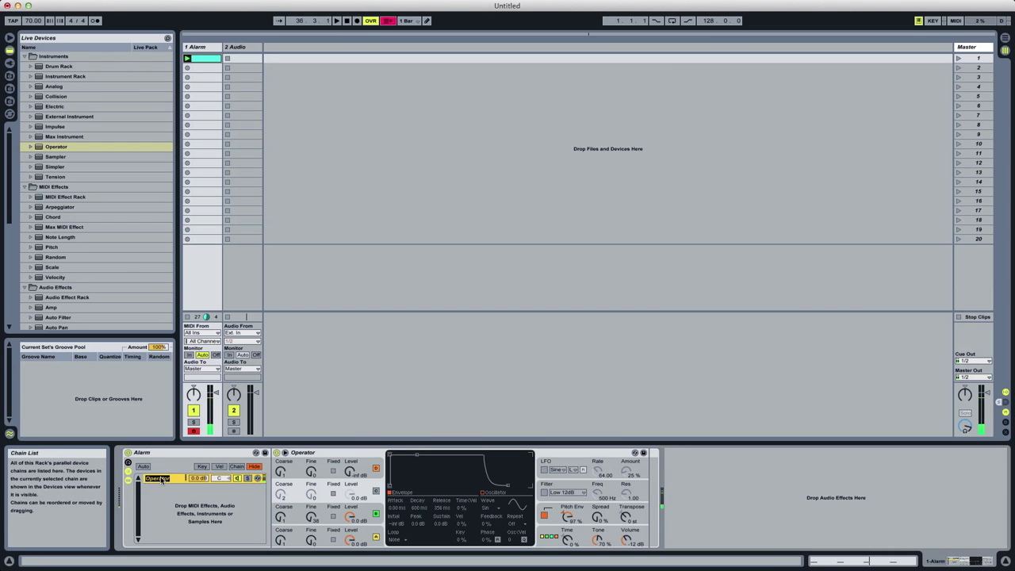
text(Sata)
key(super+r)
text(S)
key(super+d)
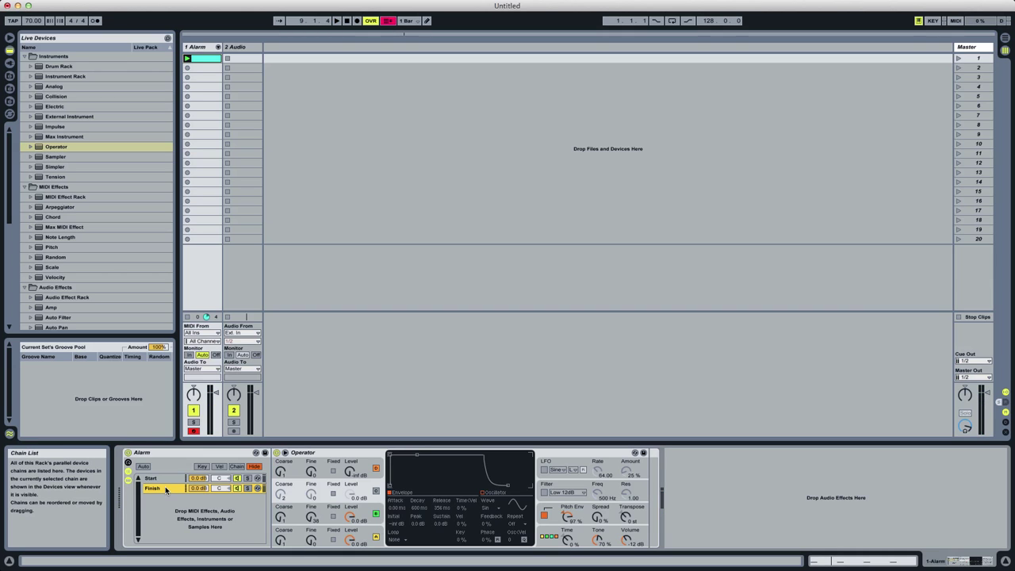
Lengthen oscillator B's attack in the Finish chain, set oscillator A's attack to 1.89 s, and preview the sound.
click(363, 514)
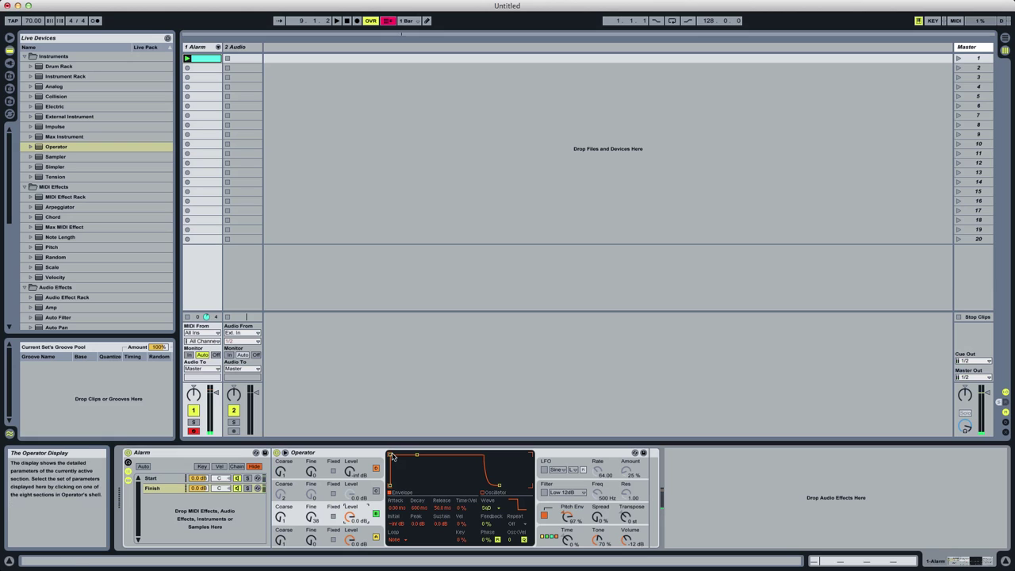
drag(391, 456, 429, 457)
click(363, 530)
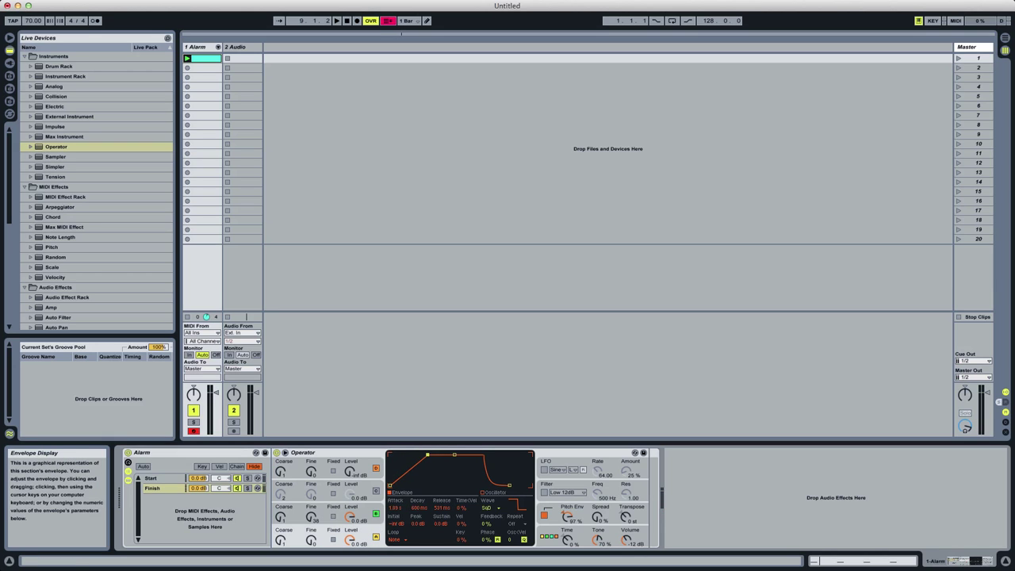
key(space)
key(space)
Switch off oscillator B in the Finish chain and start playback with oscillator A's settings shown.
click(376, 514)
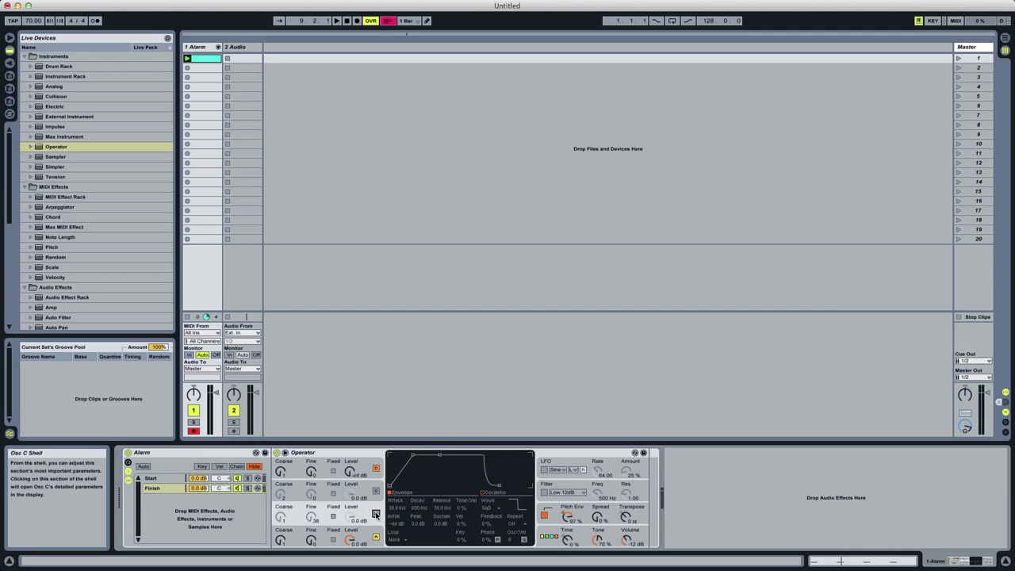
click(371, 537)
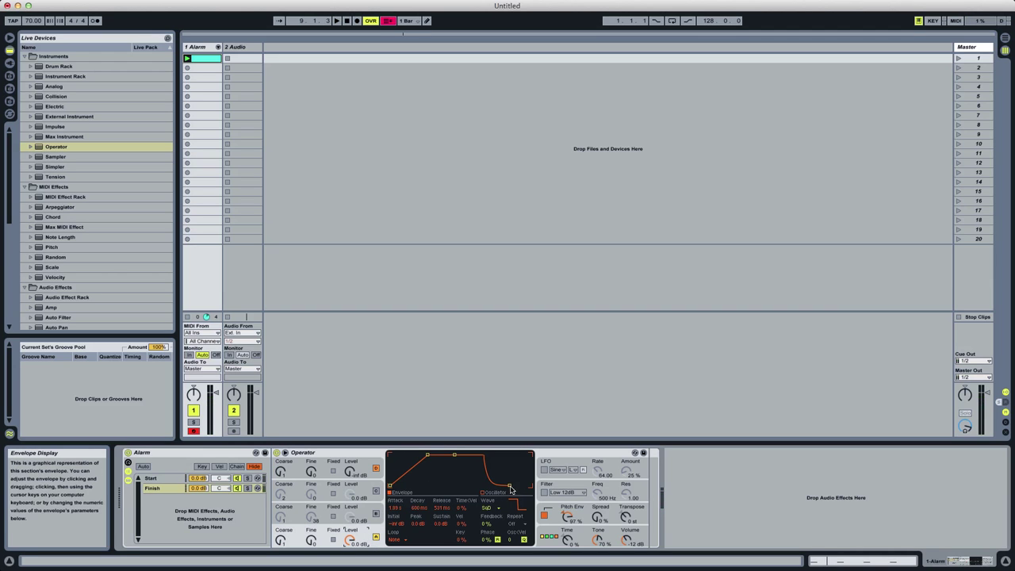
key(space)
In the Finish chain, set the pitch envelope's release to 4.24 s and end to -14 st, and oscillator A's release to 9.20 s and attack to 2.17 s.
click(543, 512)
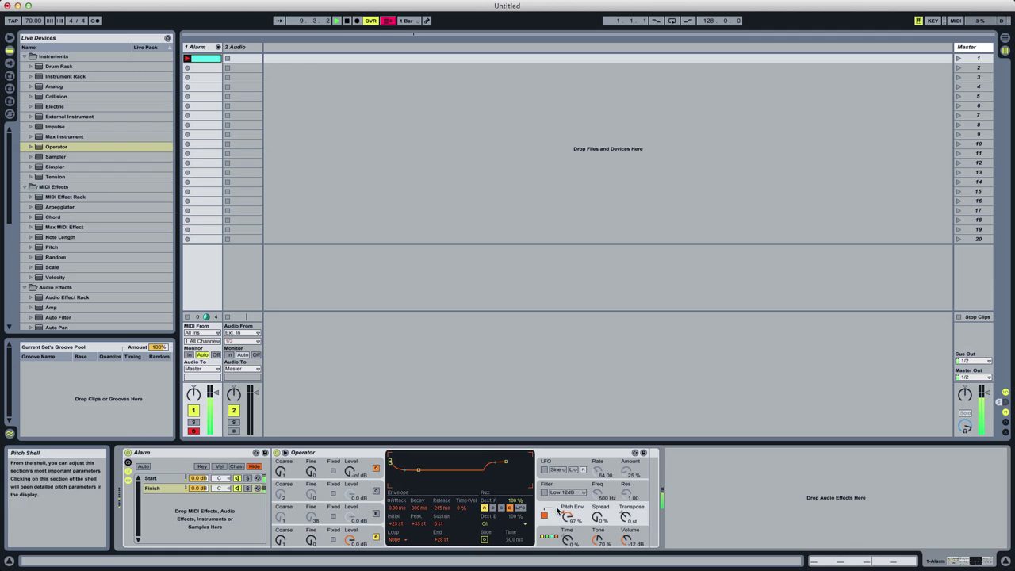
mouse_move(508, 483)
mouse_down()
mouse_move(529, 472)
mouse_move(519, 476)
mouse_up()
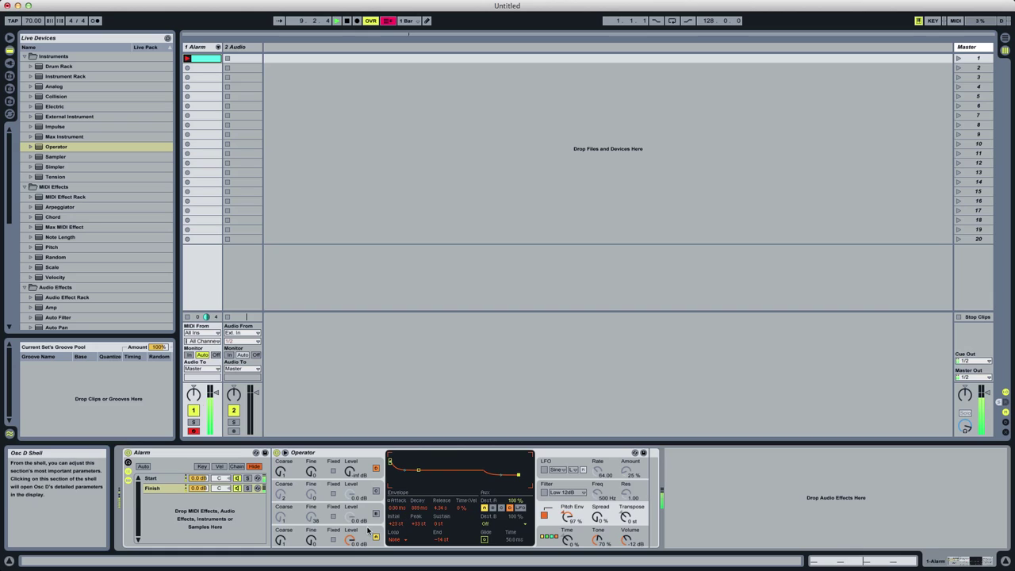
click(379, 533)
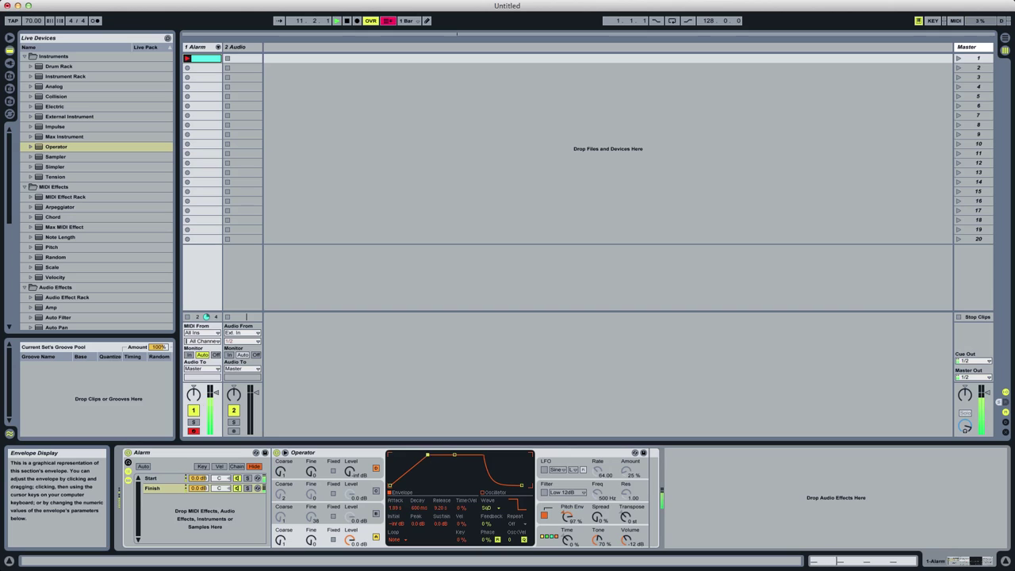
mouse_move(427, 455)
mouse_down()
mouse_move(436, 455)
mouse_move(416, 455)
mouse_move(428, 455)
mouse_up()
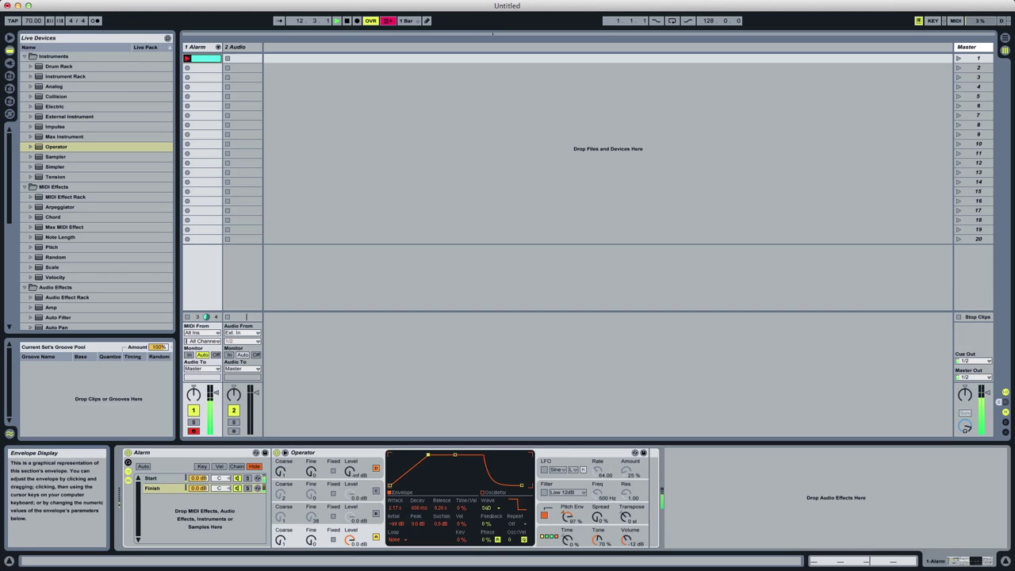
In the Finish chain, set Operator's spread to 100% and oscillator A's attack to 1.65 s with the SwD waveform.
click(596, 517)
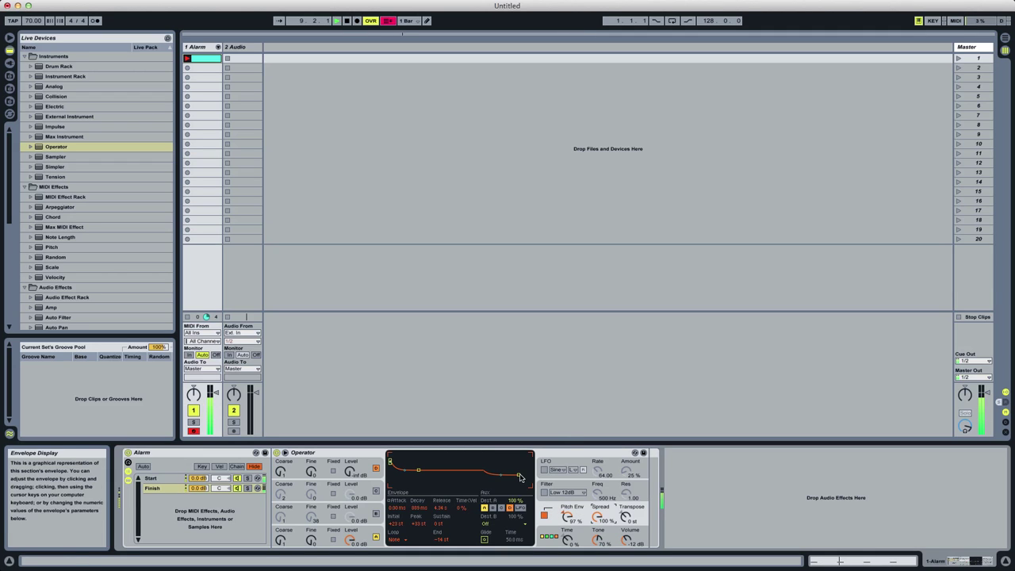
click(361, 531)
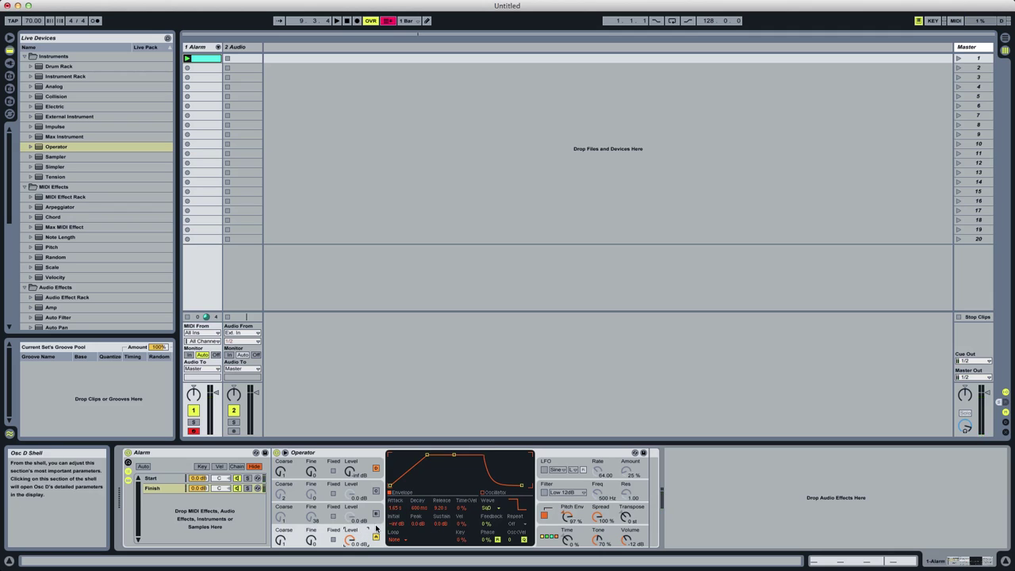
click(494, 508)
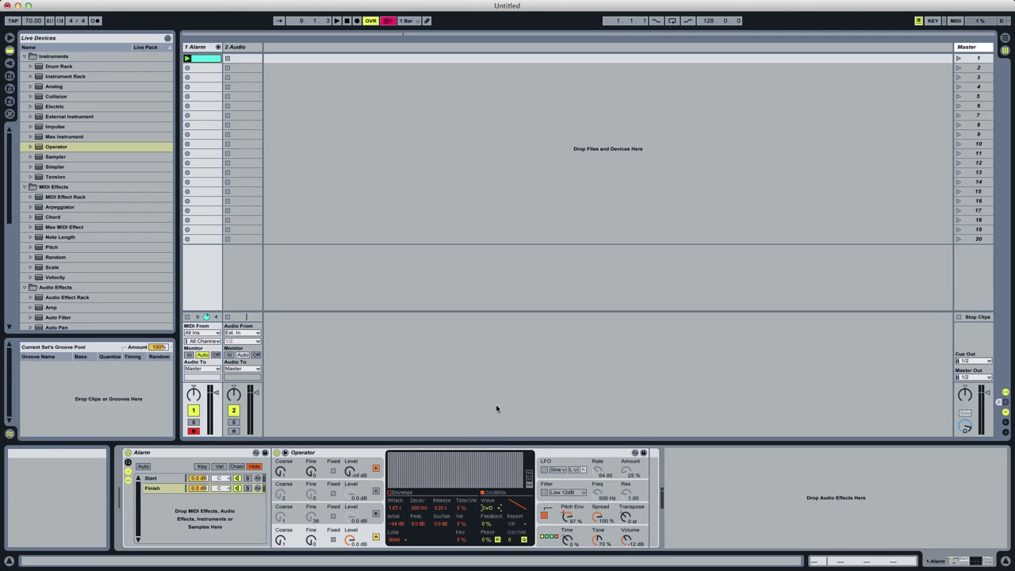
click(496, 405)
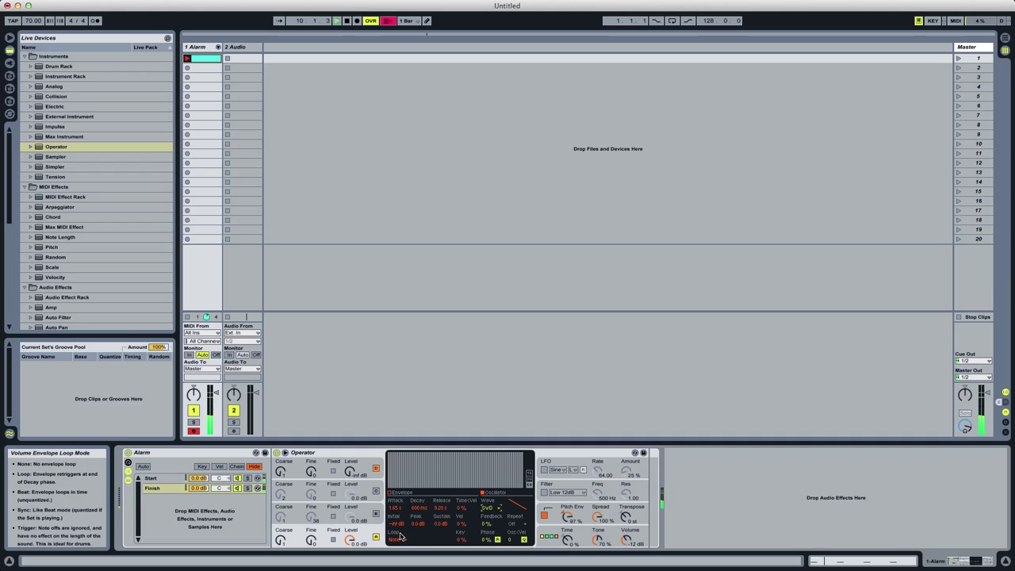
Enable the Finish chain's LFO at rate 127 with 22% amount, and solo the chain.
click(544, 470)
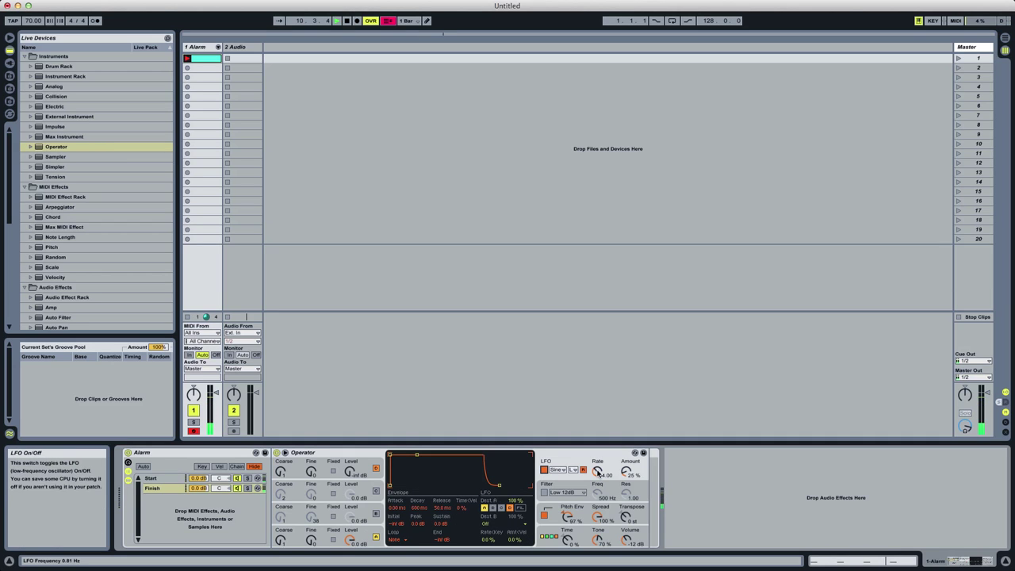
drag(625, 473, 597, 396)
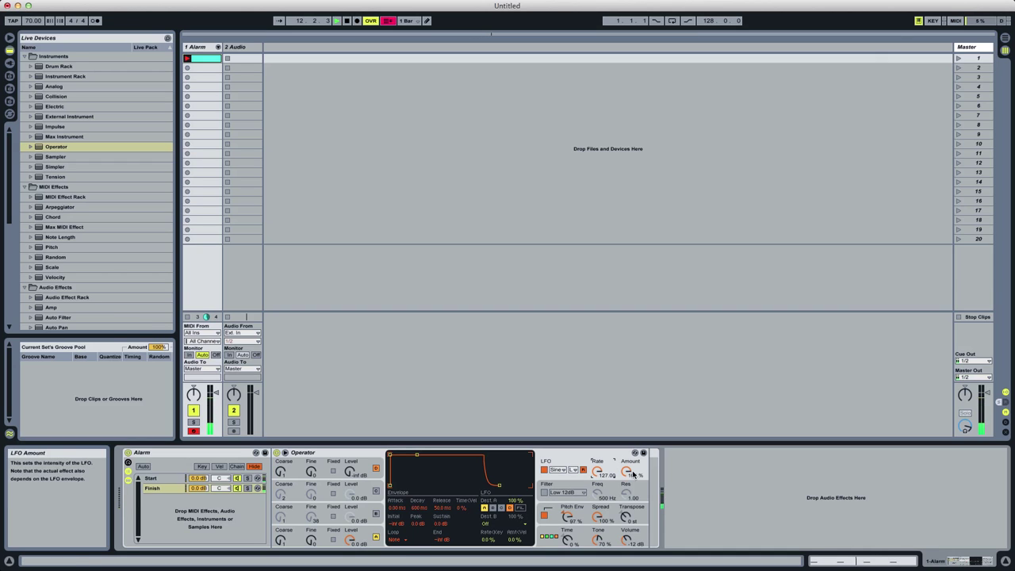
key(Delete)
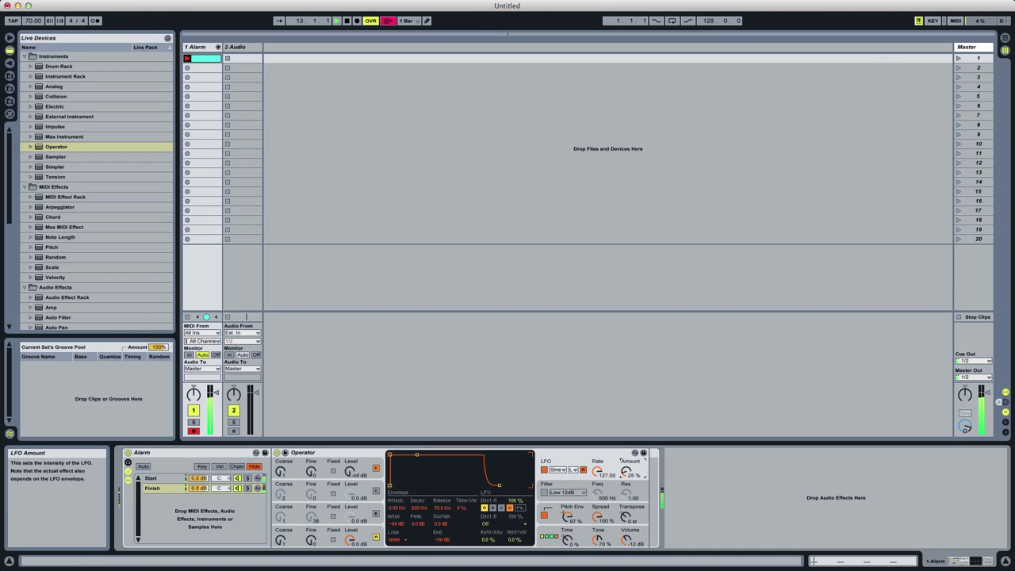
click(248, 487)
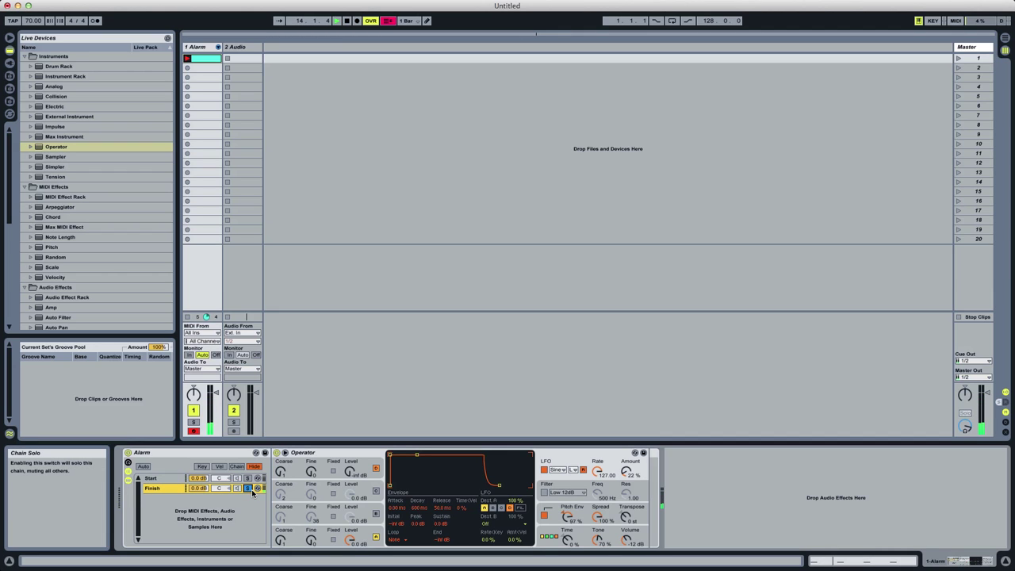
Enable the Finish chain's filter, set its frequency to 57.6 Hz, and change its type to High SVF.
click(544, 492)
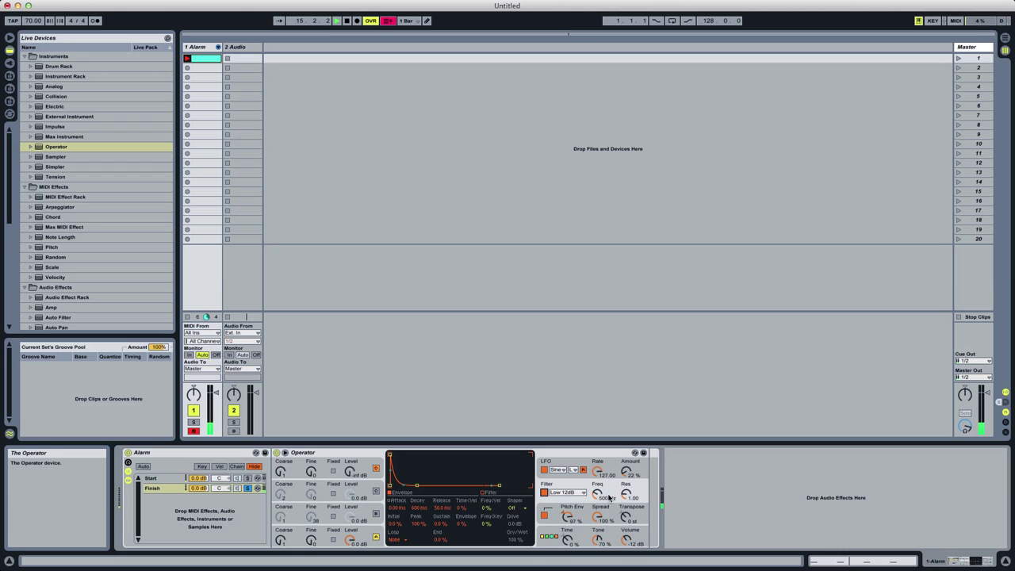
drag(598, 495, 452, 524)
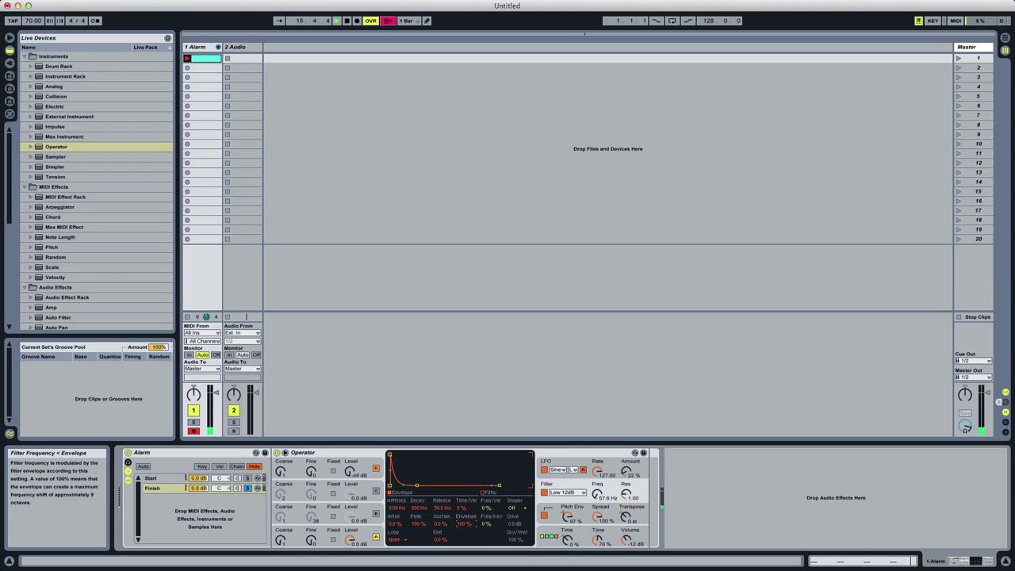
click(583, 493)
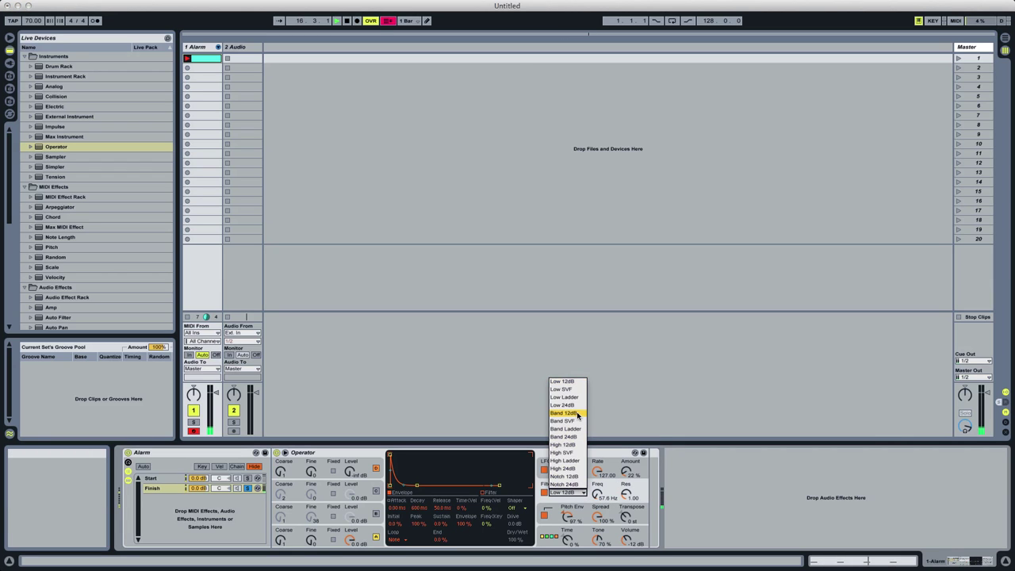
click(568, 452)
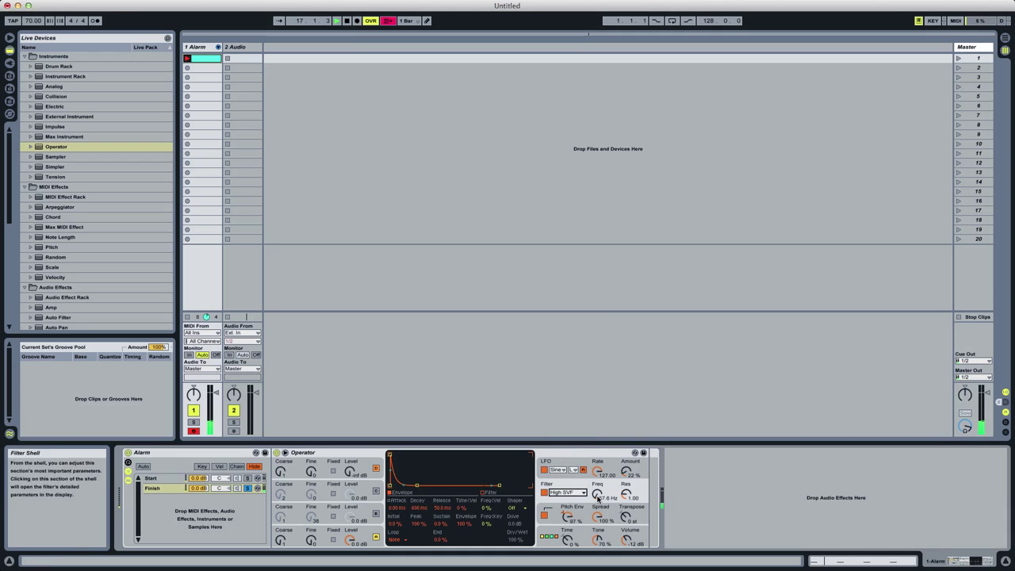
Set the filter's resonance to 5.57 and its envelope to 22.0 ms decay, 79.5 ms release and 24% end.
drag(416, 487, 420, 485)
drag(627, 493, 627, 495)
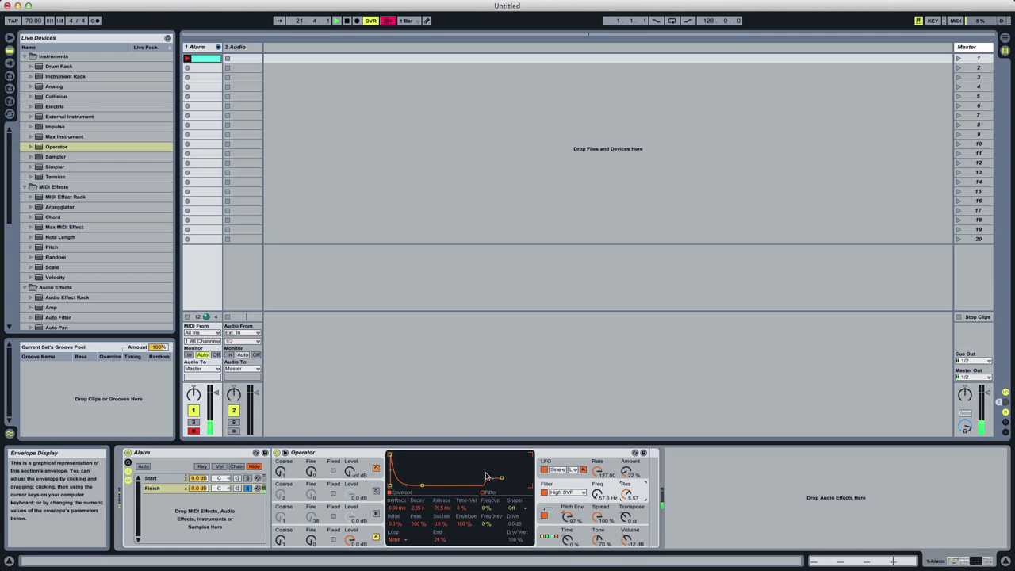
drag(422, 485, 424, 485)
Unsolo the Finish chain and lower the Start chain's volume to -7.0 dB.
click(246, 488)
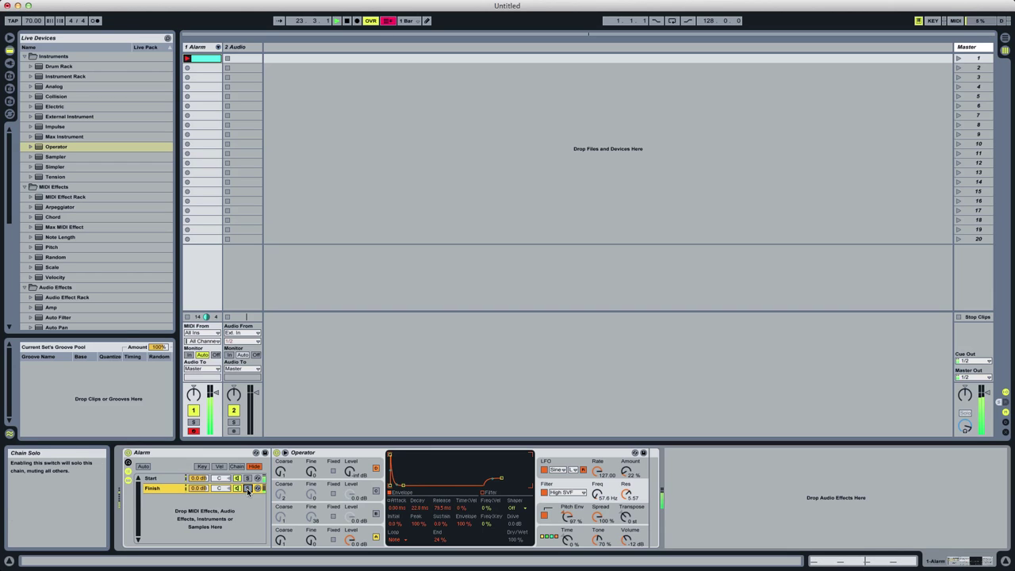
drag(197, 479, 197, 495)
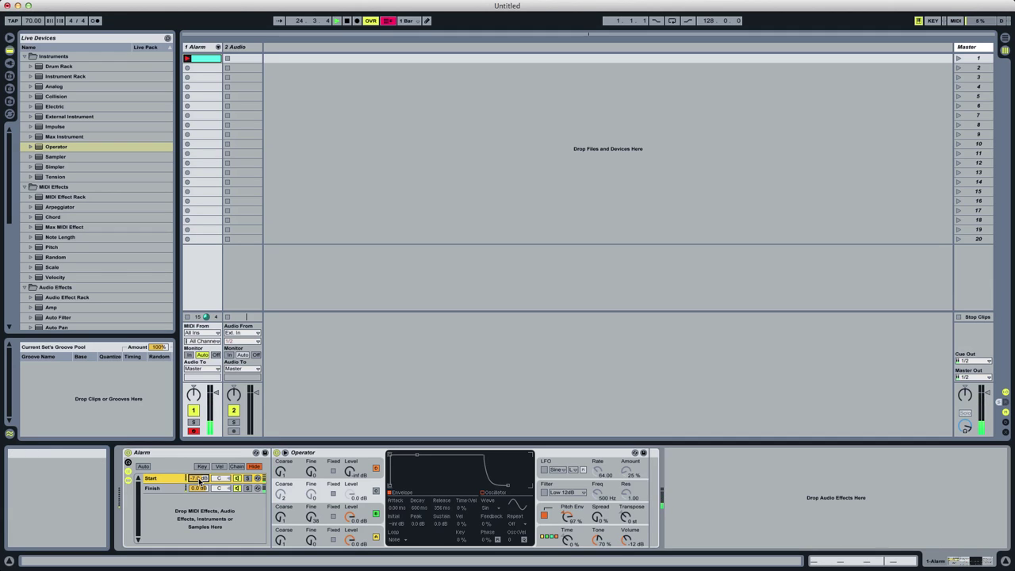
Rename the Alarm track to Alarm 1.
click(200, 47)
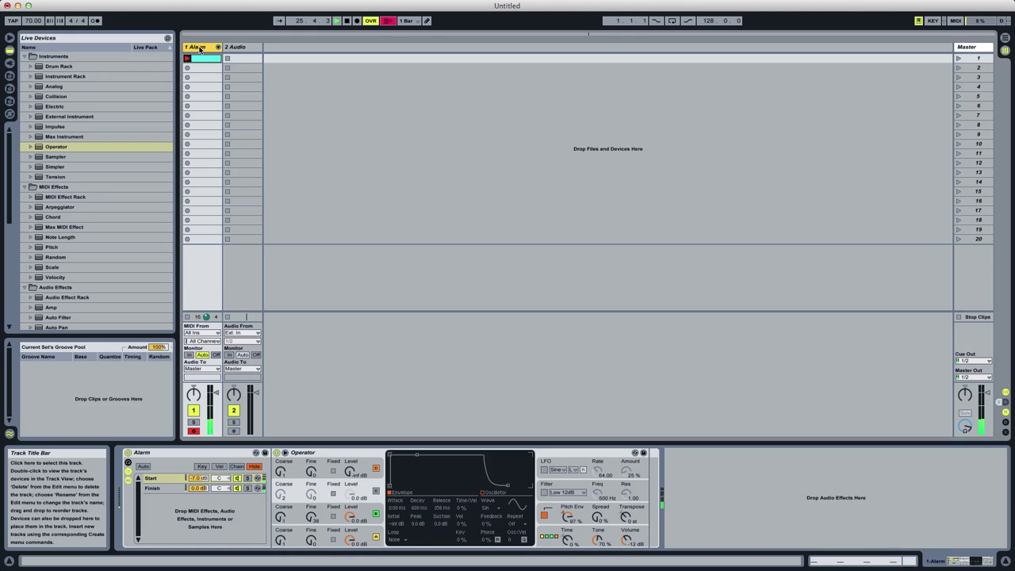
key(super+r)
click(207, 48)
text(1)
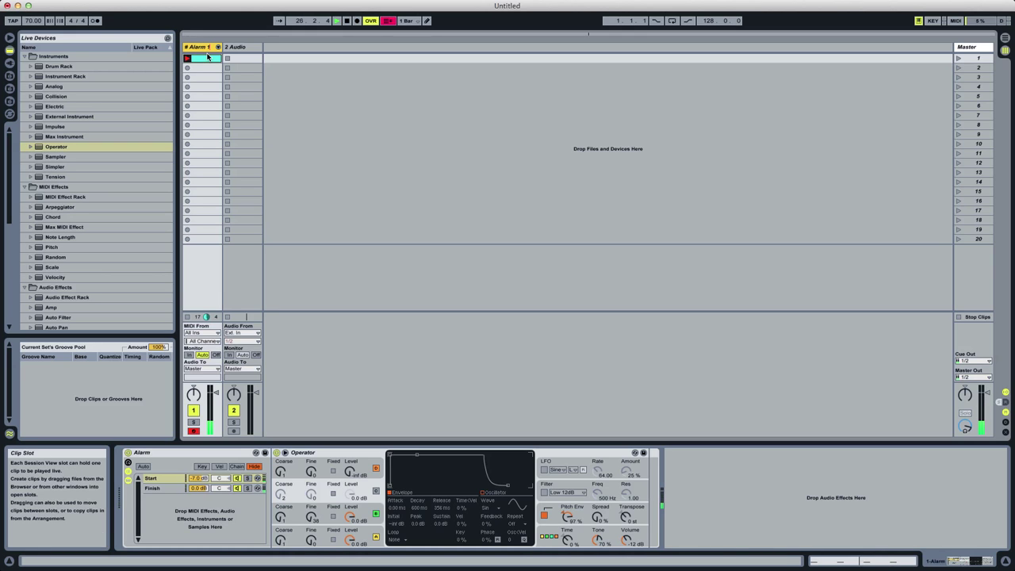
Insert a new MIDI track named Alarm 2 after Alarm 1 and load Operator onto it.
key(shift+super+t)
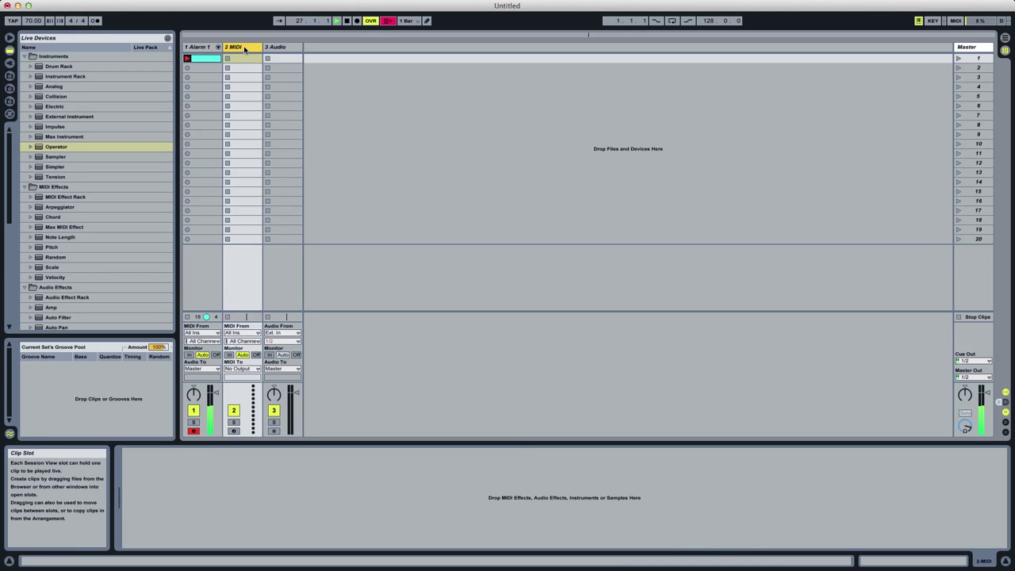
key(super+r)
text(Alarm 2)
key(Return)
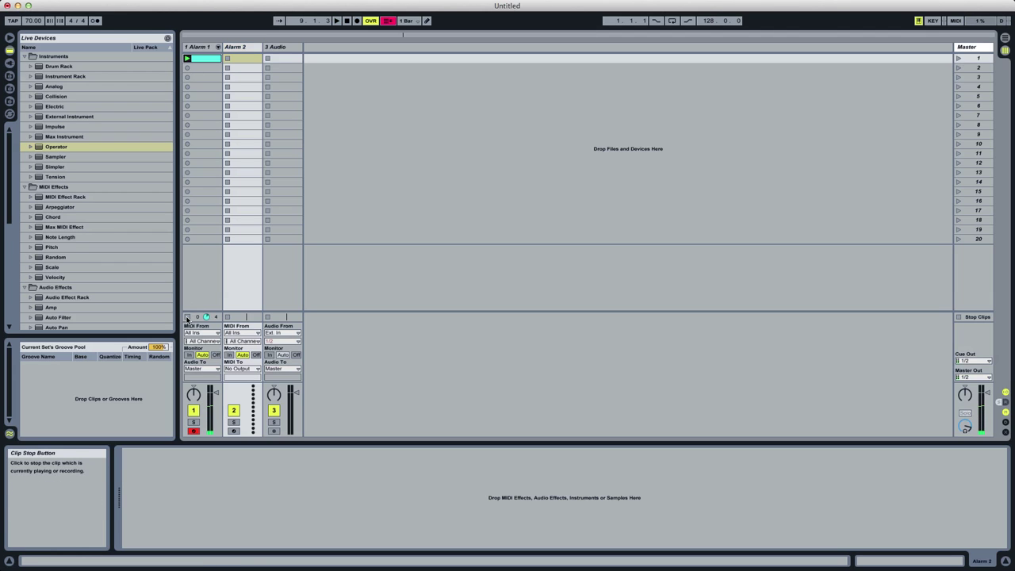
drag(56, 147, 242, 58)
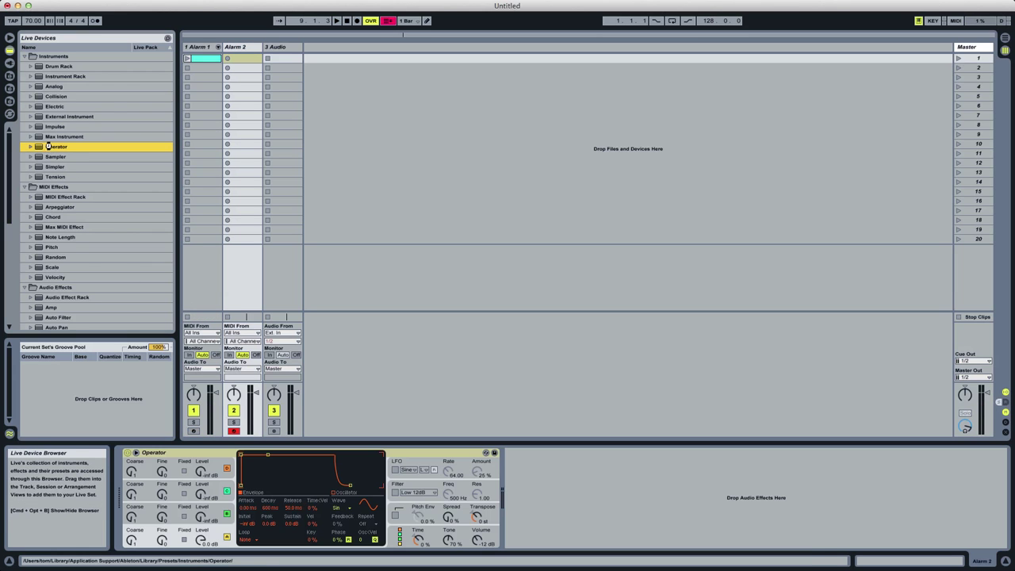
Create a MIDI clip in Alarm 2's first slot, set its grid to quarter-note triplets (1/4T), and launch it.
double_click(236, 58)
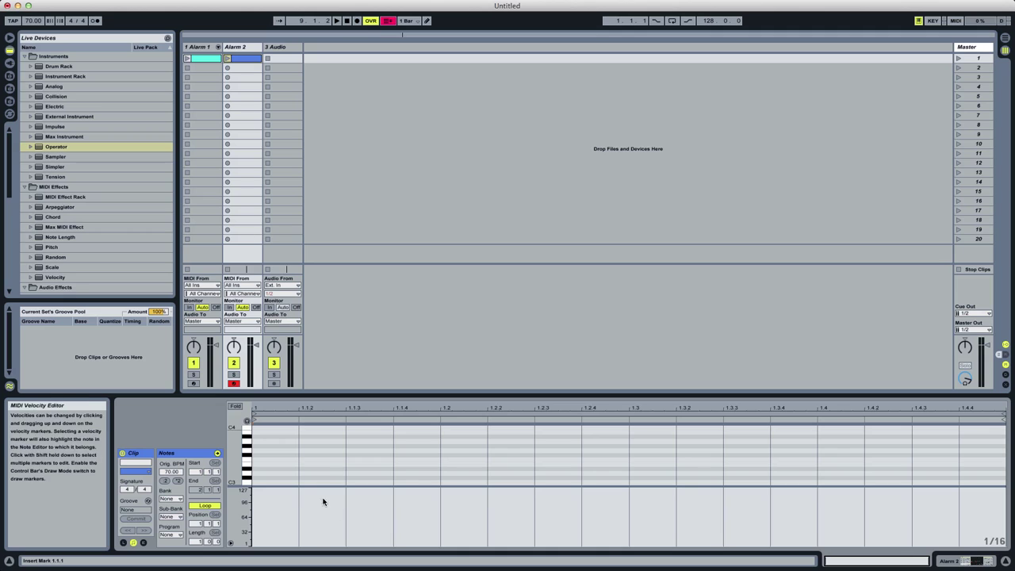
click(288, 461)
key(super+2)
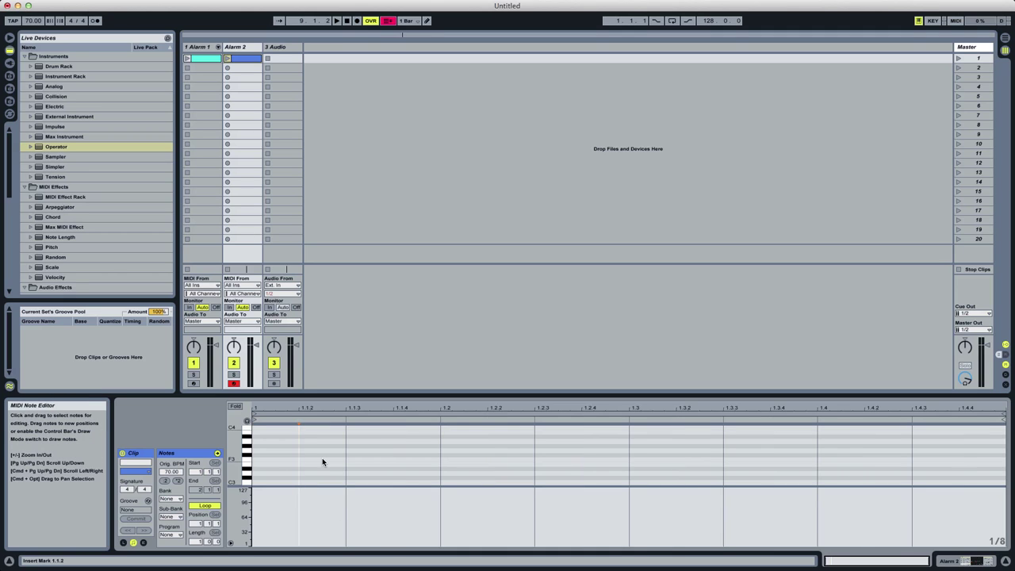
right_click(332, 457)
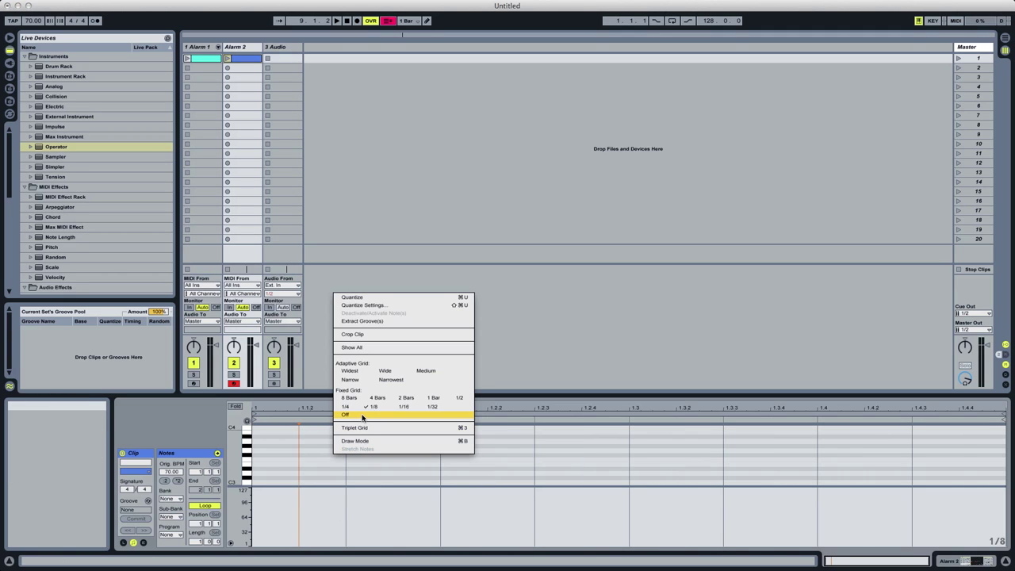
click(361, 427)
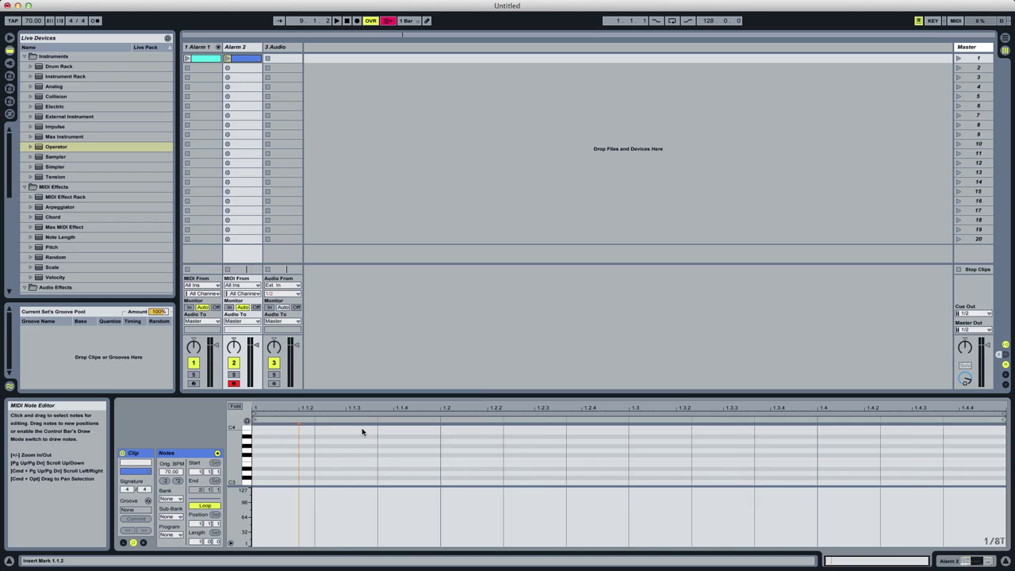
click(227, 58)
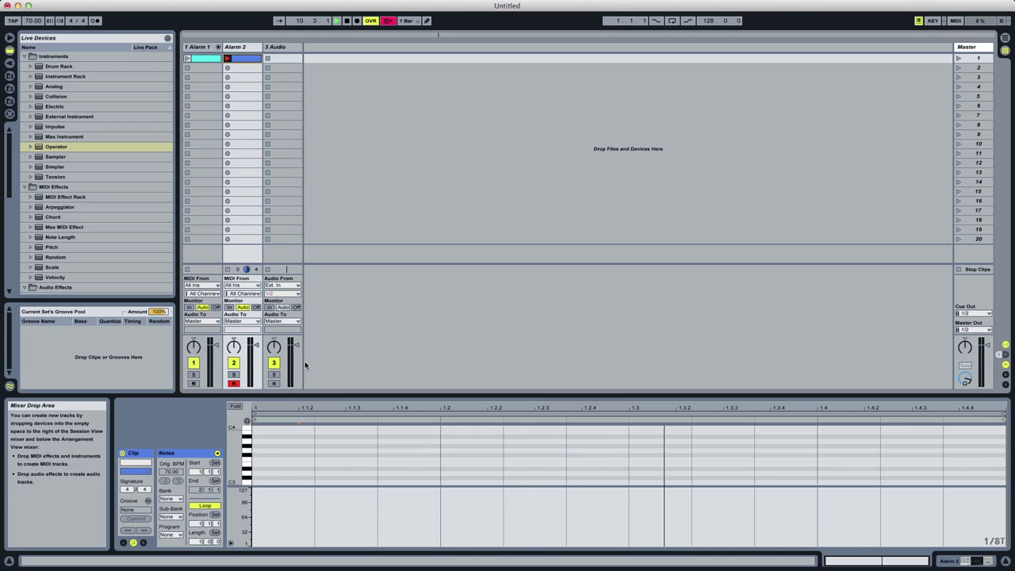
click(286, 421)
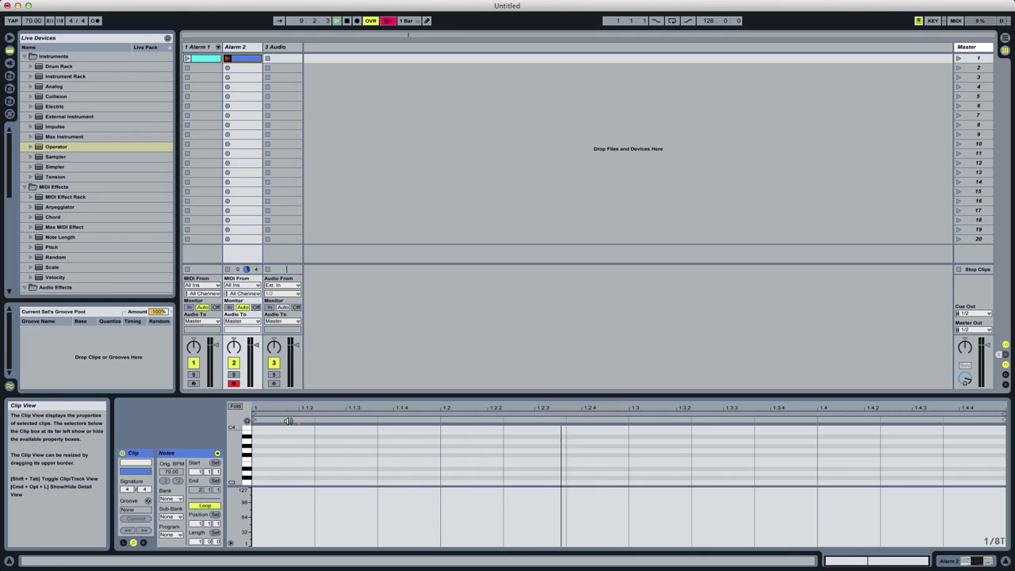
key(super+2)
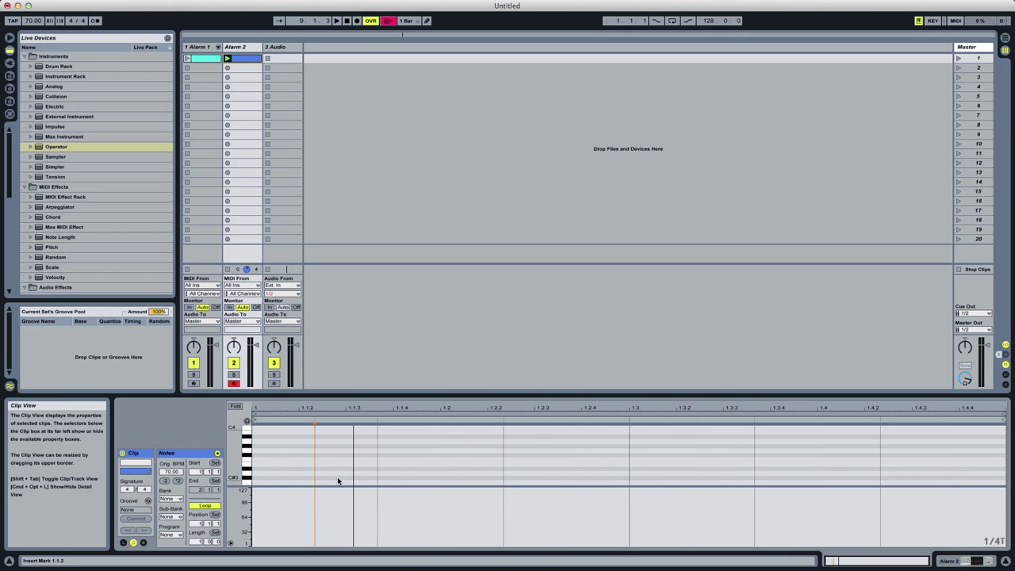
Fill the clip's bar with six consecutive G2 notes, each one triplet grid division long, and start playback.
double_click(330, 487)
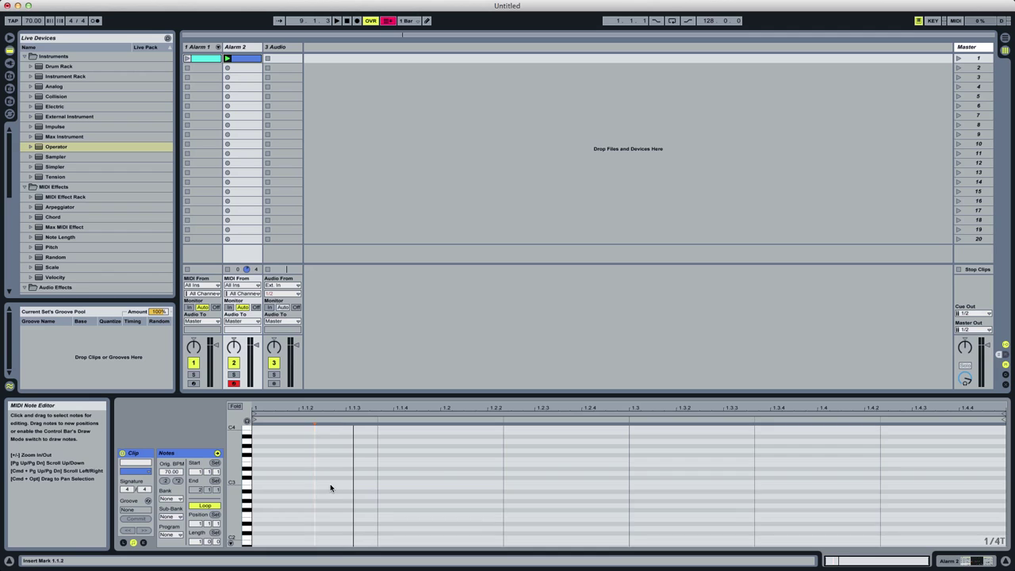
double_click(319, 506)
key(super+d)
key(super+d)
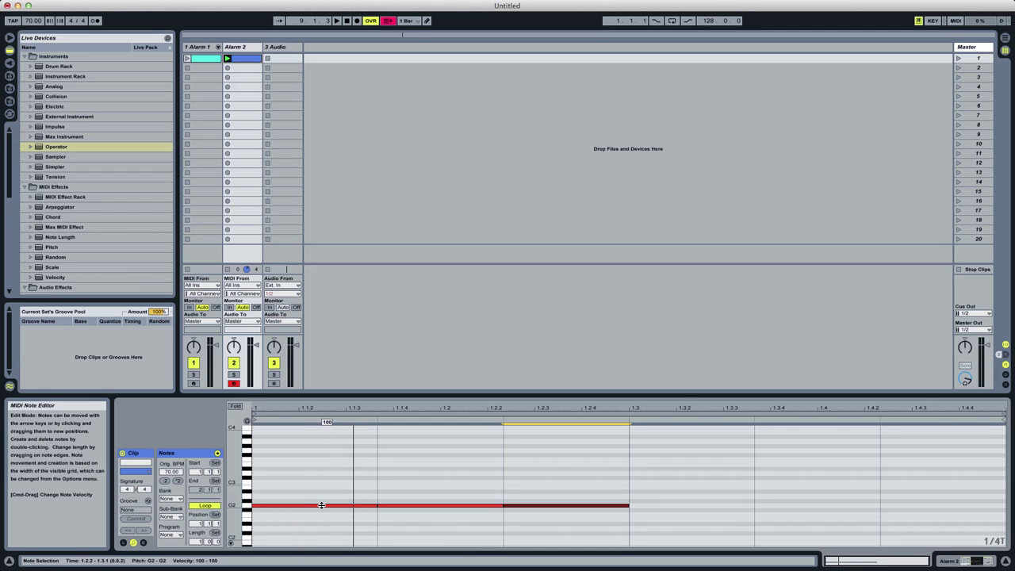
key(super+d)
key(super+d)
key(super+d)
key(space)
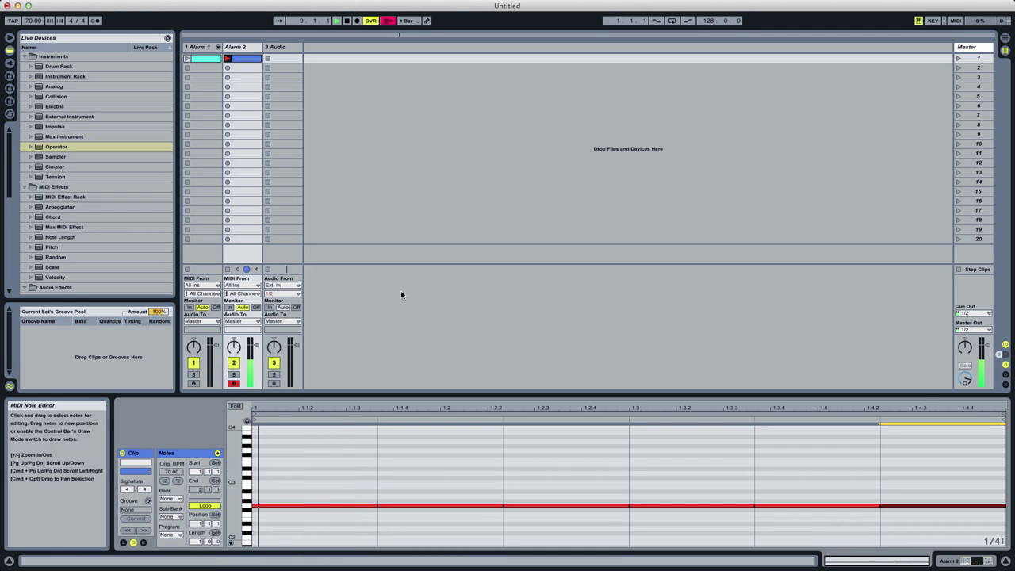
In Alarm 2's Operator, raise oscillator B's level to -27 dB and choose the two-by-two algorithm, leaving oscillator A's settings shown.
double_click(234, 48)
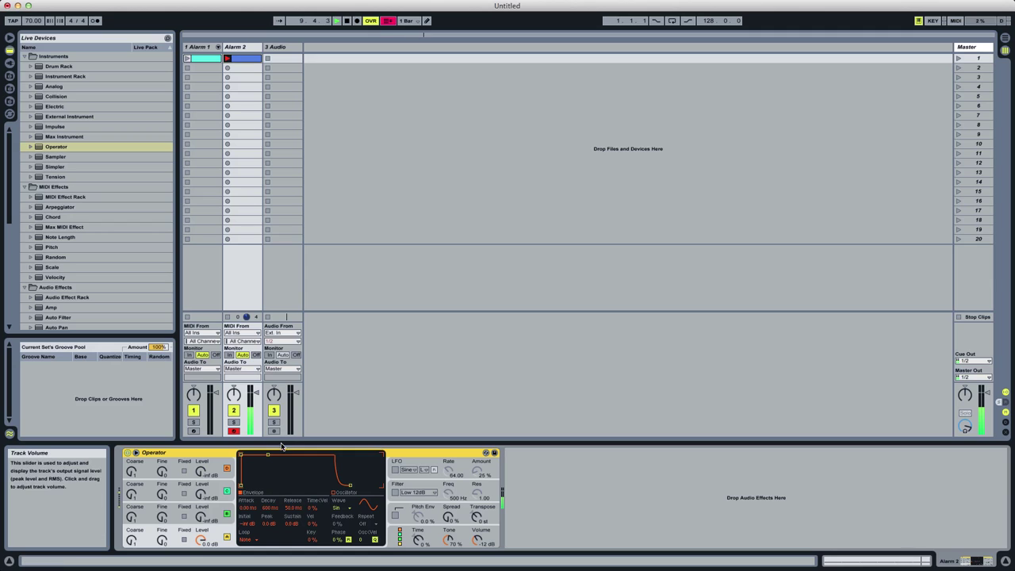
drag(132, 517, 131, 484)
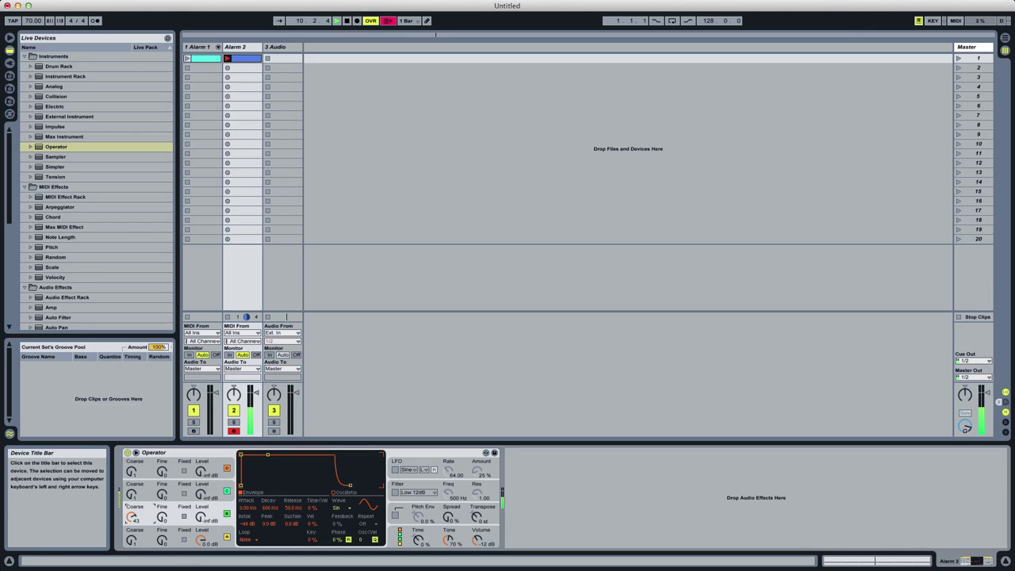
drag(201, 517, 201, 507)
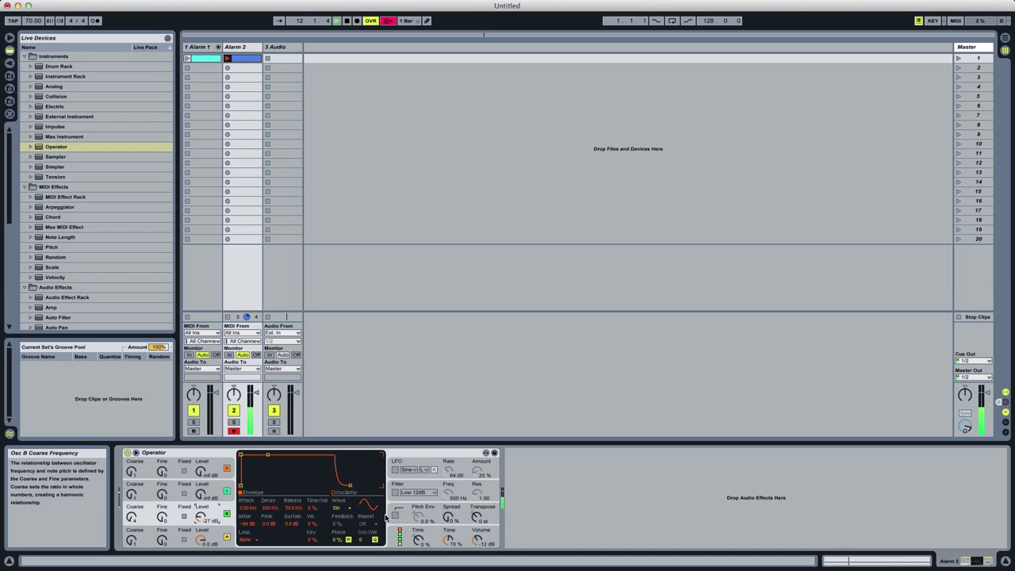
click(396, 538)
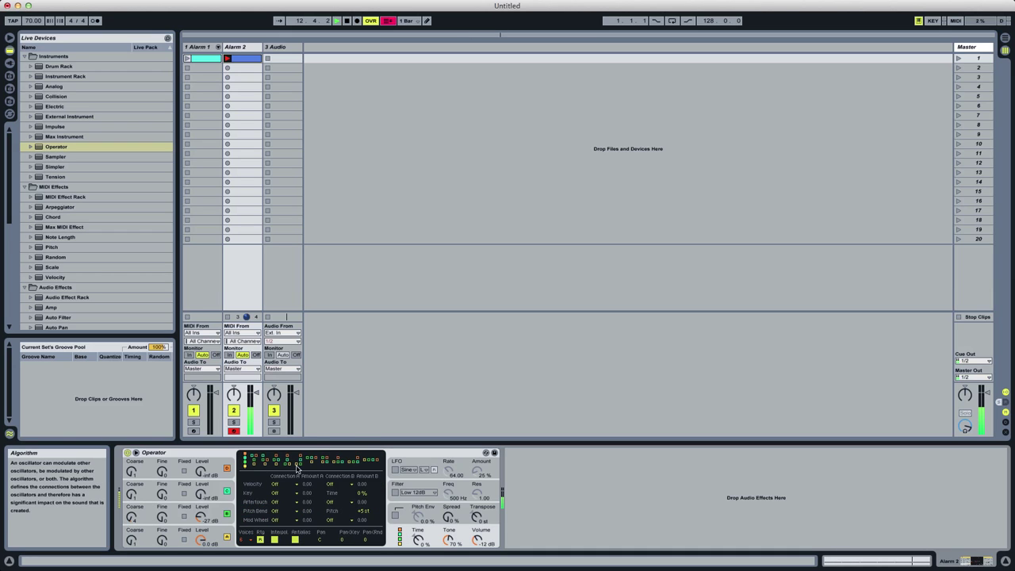
click(323, 462)
click(187, 530)
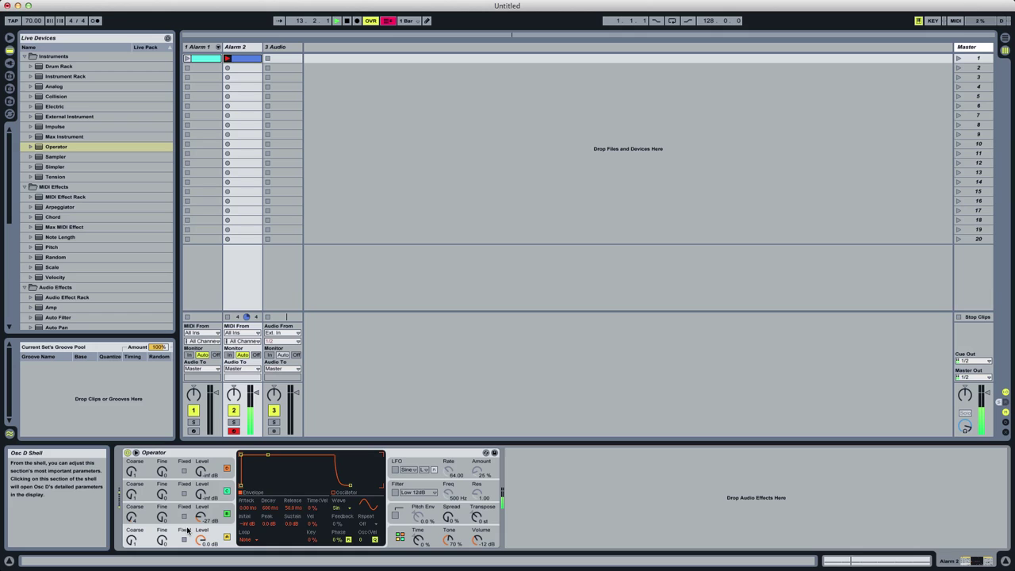
Change oscillator A's waveform in Alarm 2's Operator from a sine to a low-harmonic saw wave.
click(341, 508)
click(343, 341)
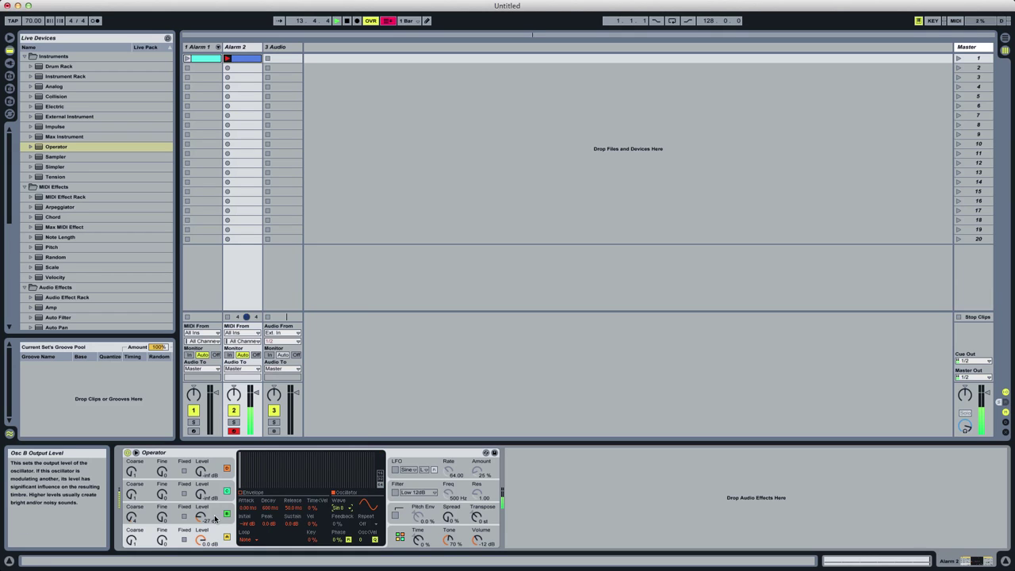
key(Down)
key(Down)
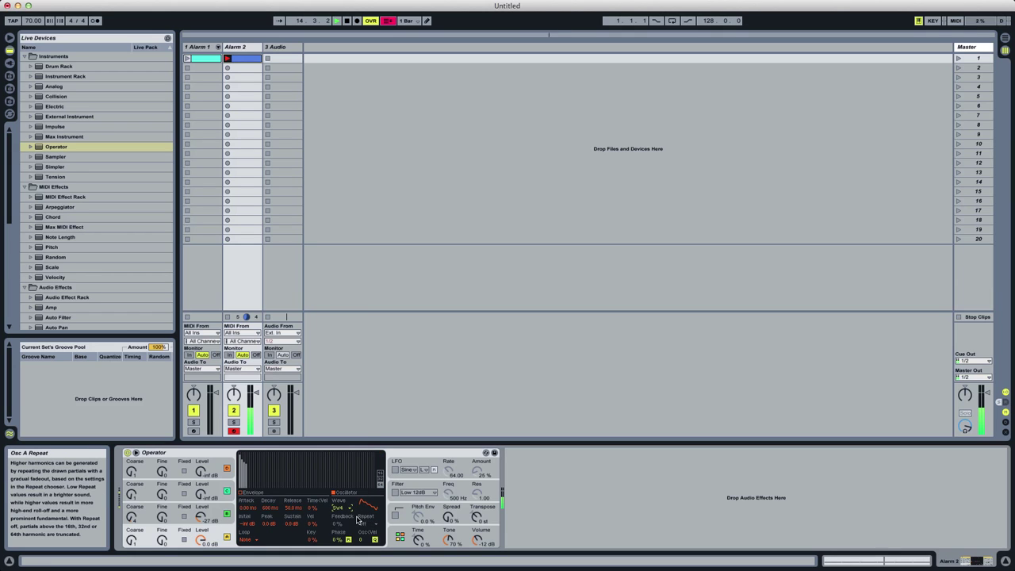
key(Up)
Raise oscillator C's level to 0 dB, give it the Sw16 waveform and tune it to coarse 2, fine 385.
click(211, 499)
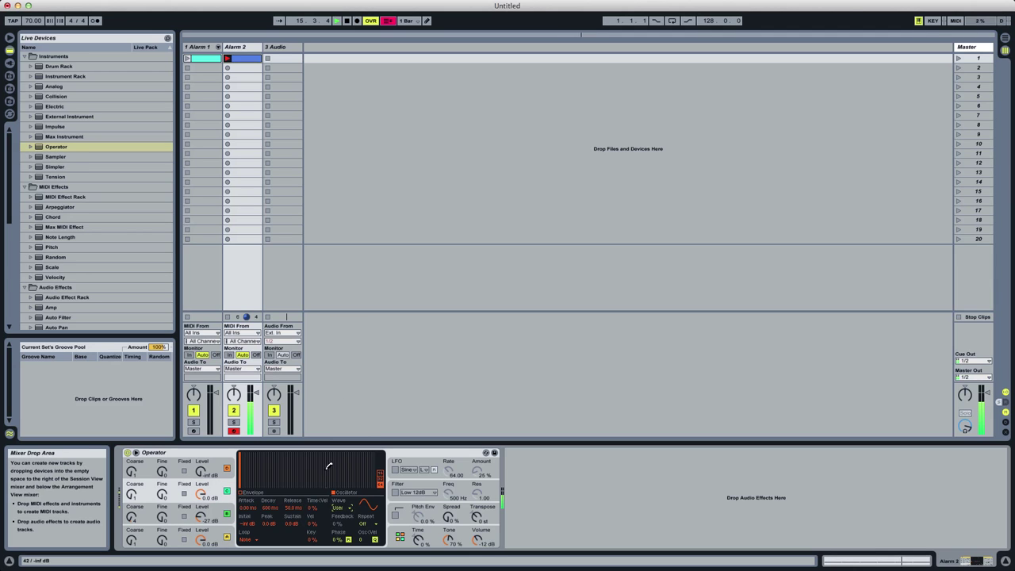
click(339, 508)
click(342, 389)
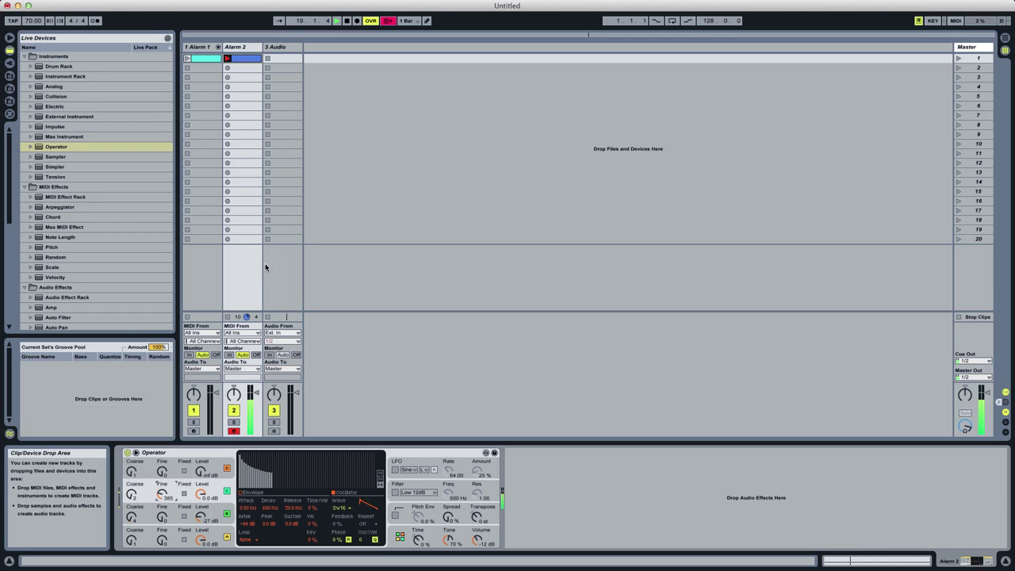
Shorten all six G2 notes in Alarm 2's clip to brief stabs, about one seventh of a triplet division each, and launch Alarm 1's clip.
key(shift+Tab)
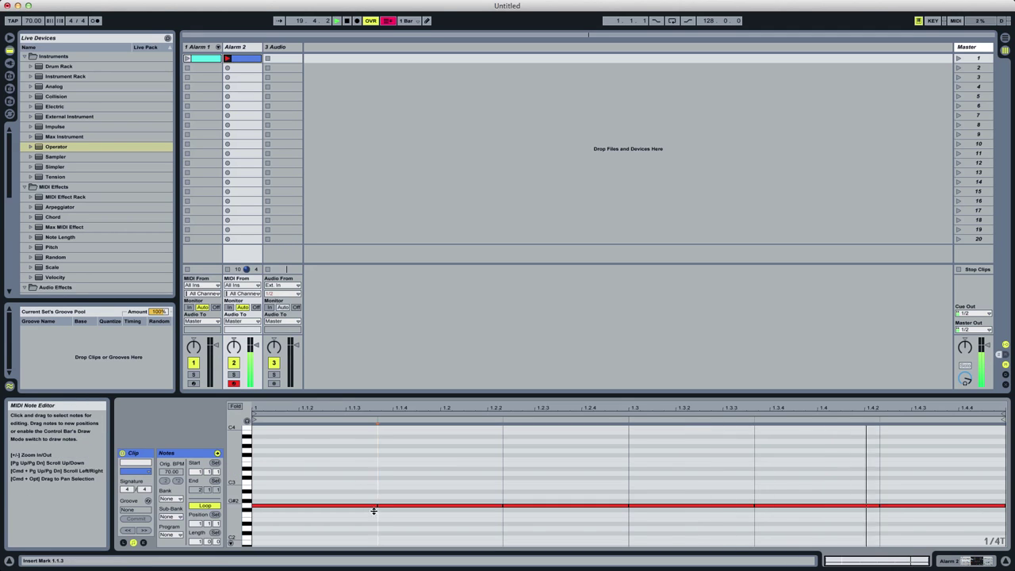
click(377, 506)
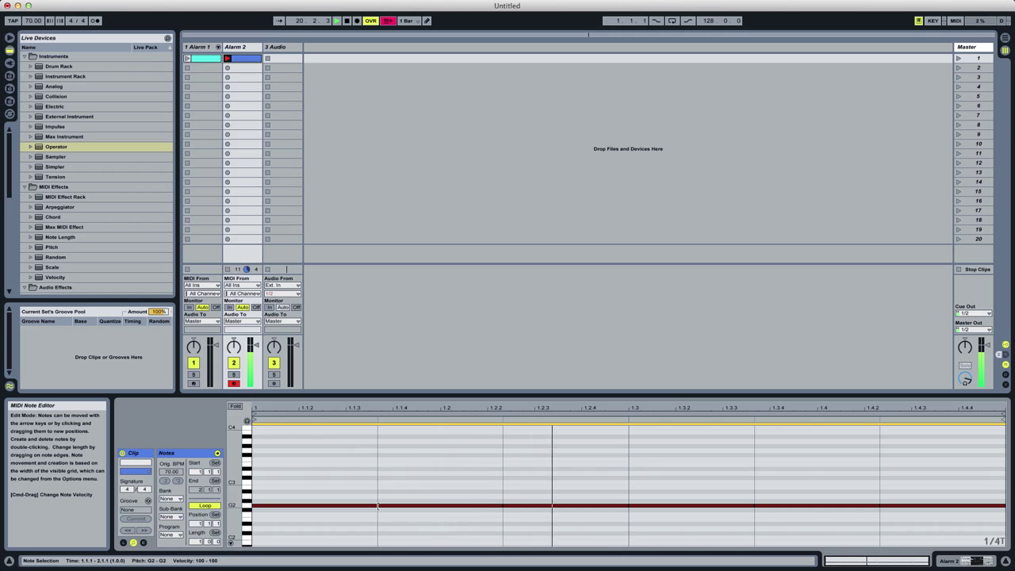
drag(378, 506, 271, 511)
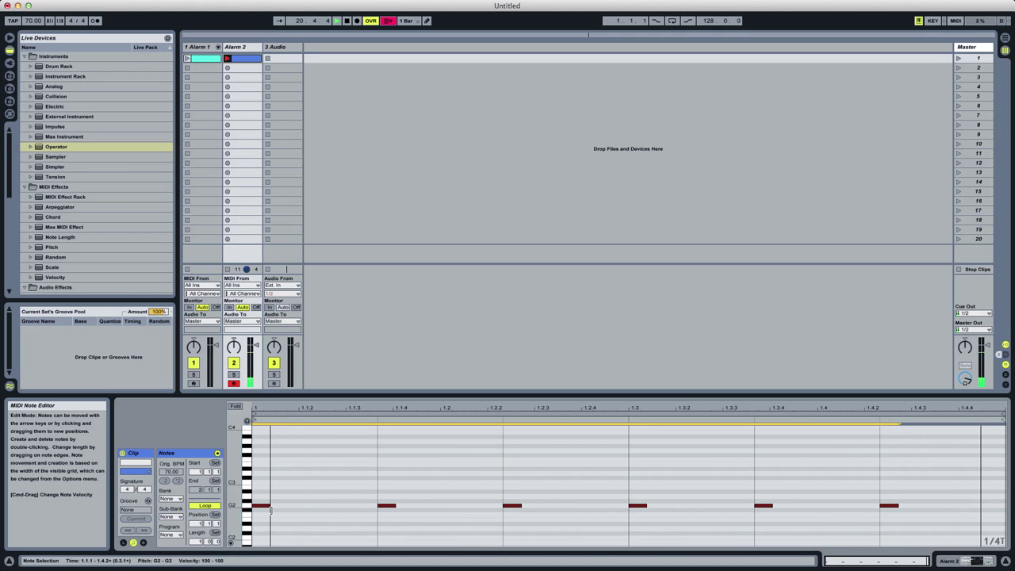
click(187, 60)
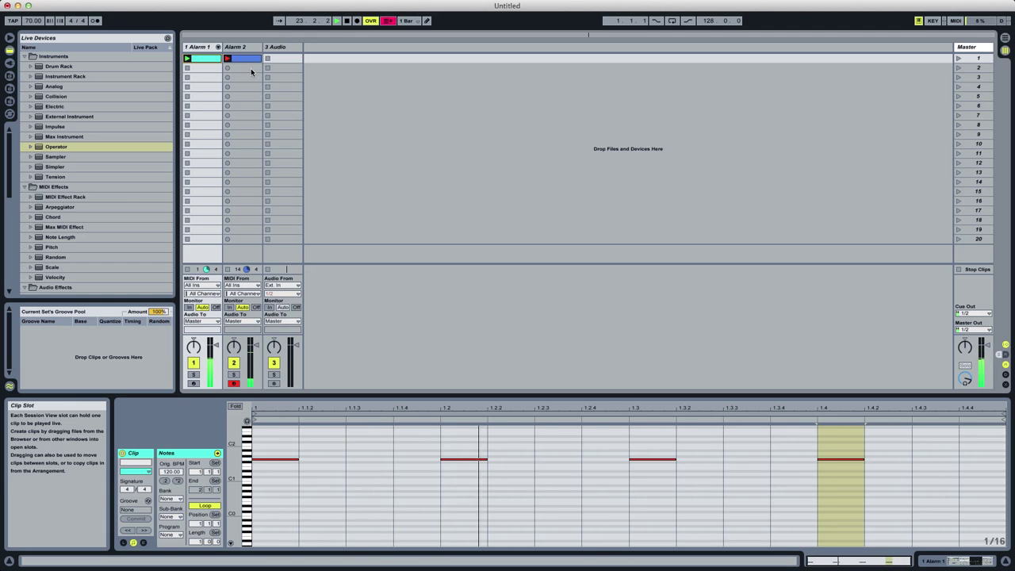
Turn on the LFO in Alarm 2's Operator with a Sine waveform, rate 34.73 and amount 24%.
click(242, 48)
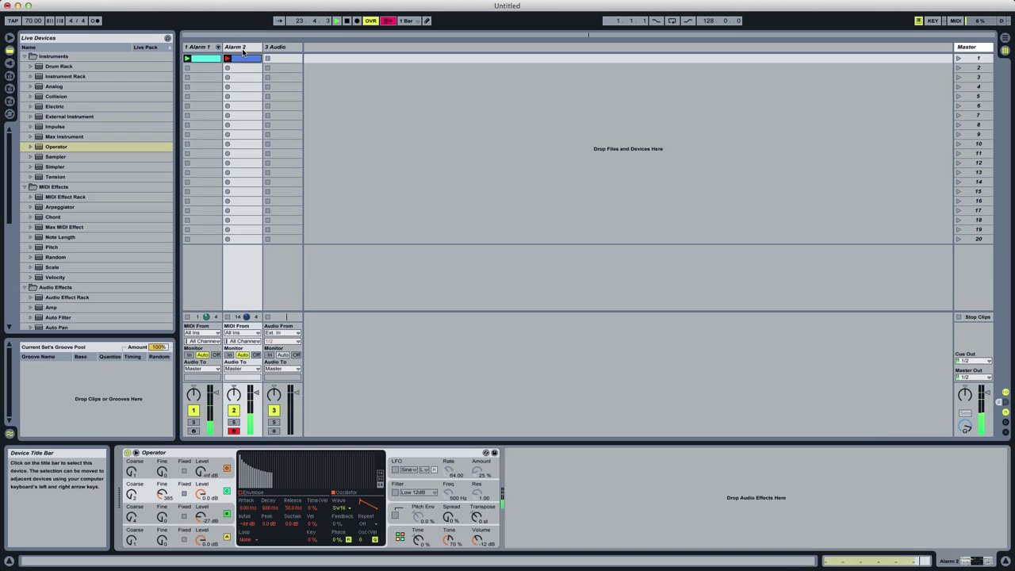
click(409, 470)
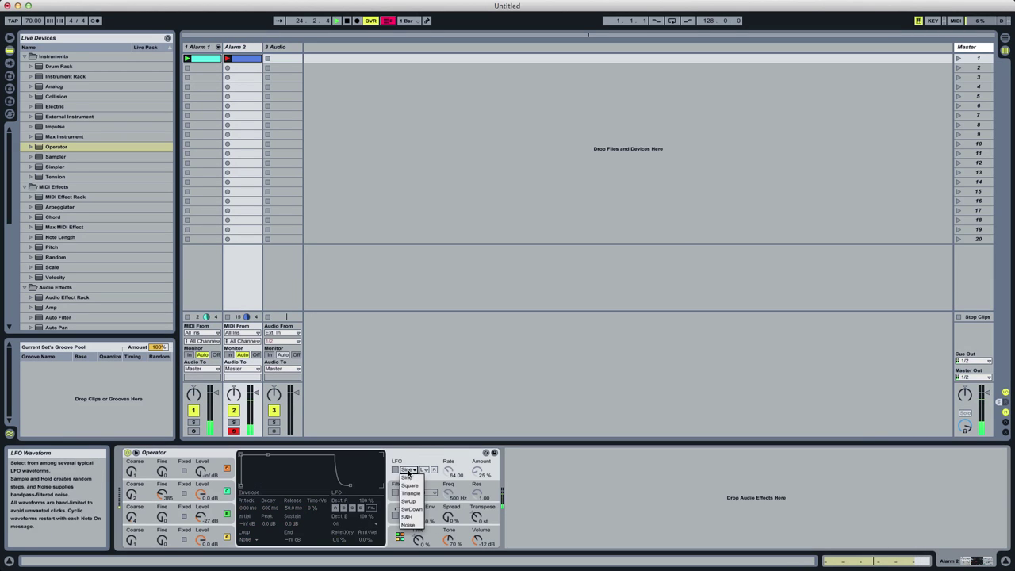
click(407, 477)
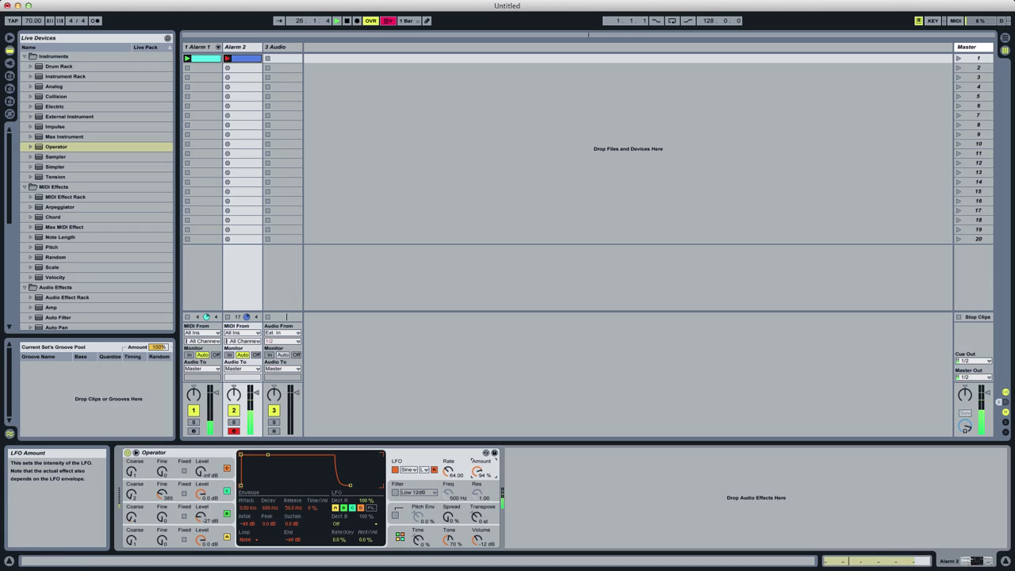
click(423, 470)
click(429, 459)
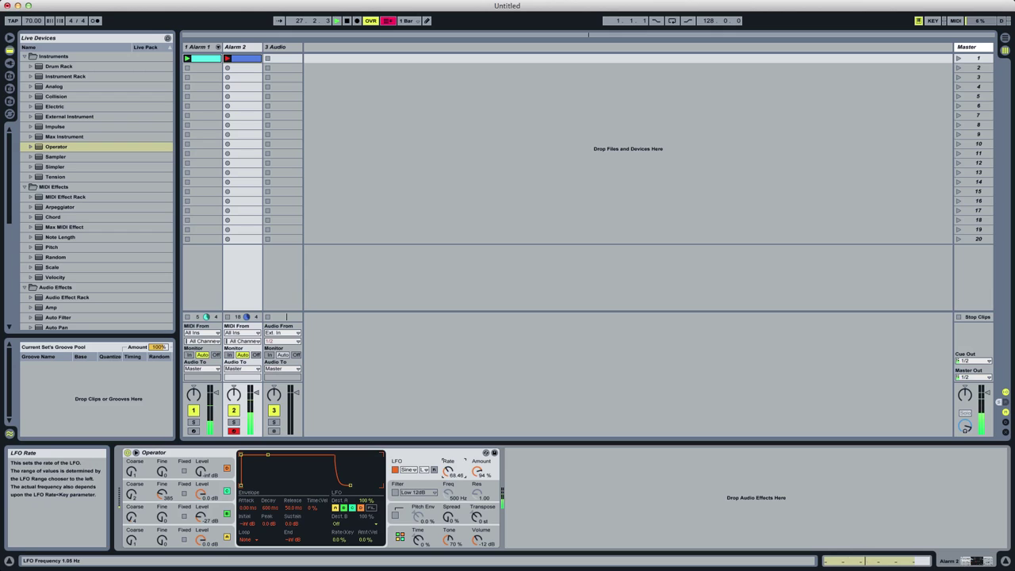
drag(448, 471, 477, 469)
Set the LFO range to tempo sync, with the SwUp waveform, a rate of 1 and an amount of 16%.
click(426, 470)
click(425, 498)
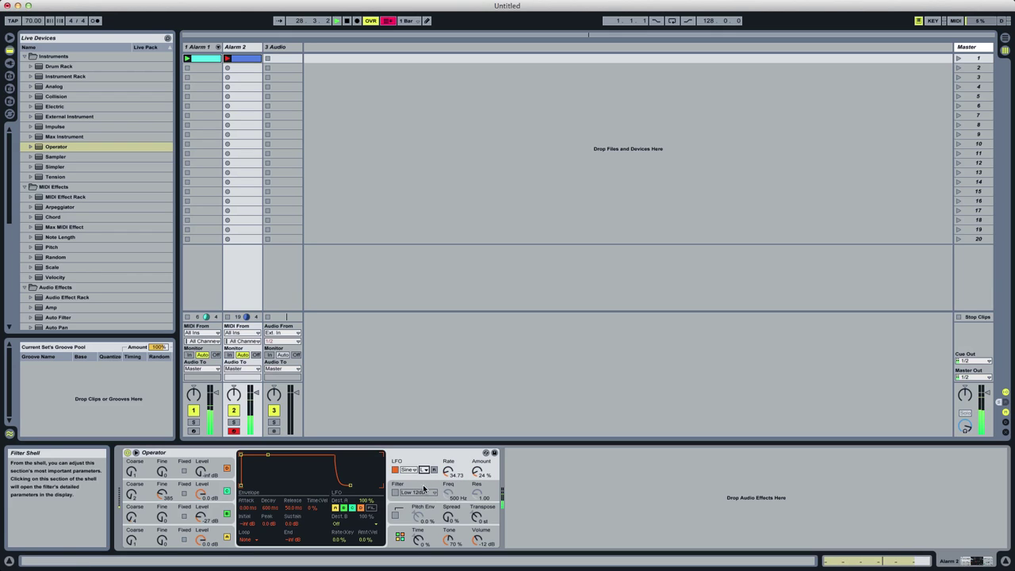
click(425, 473)
click(426, 493)
click(407, 470)
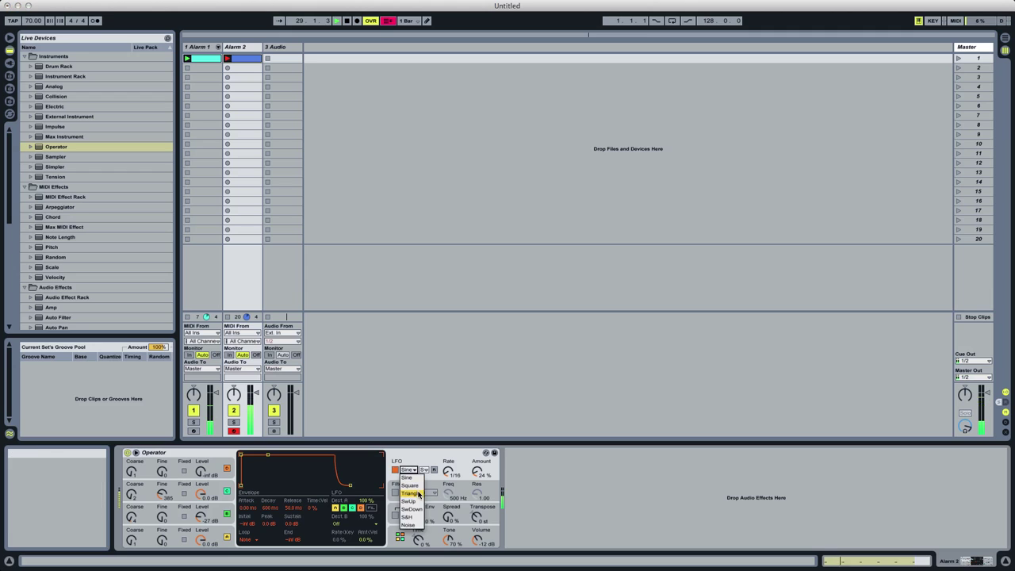
click(418, 499)
drag(448, 471, 490, 468)
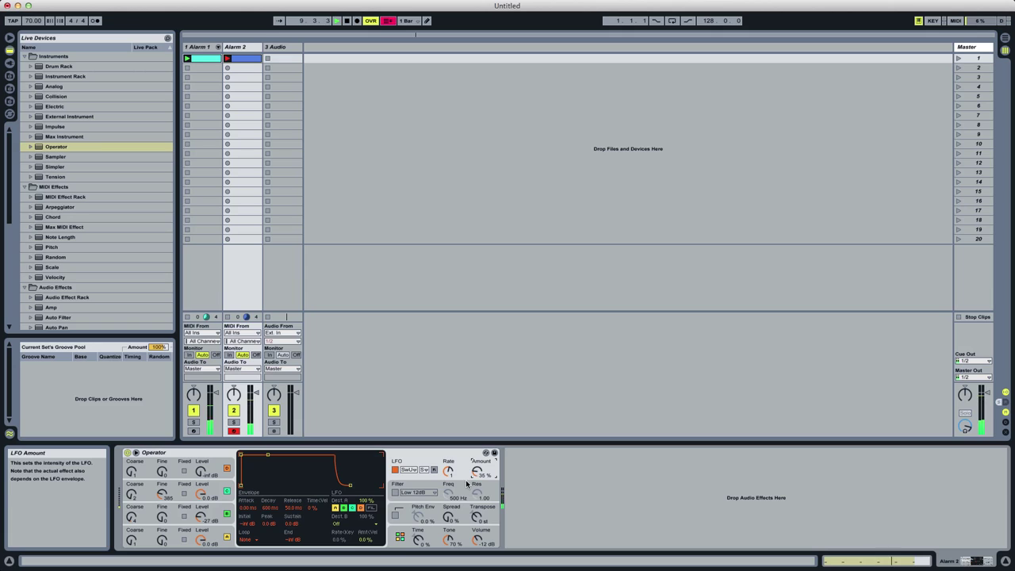
drag(476, 471, 477, 488)
Return the LFO waveform to Sine, lower its amount to 0% and switch the LFO off.
click(409, 469)
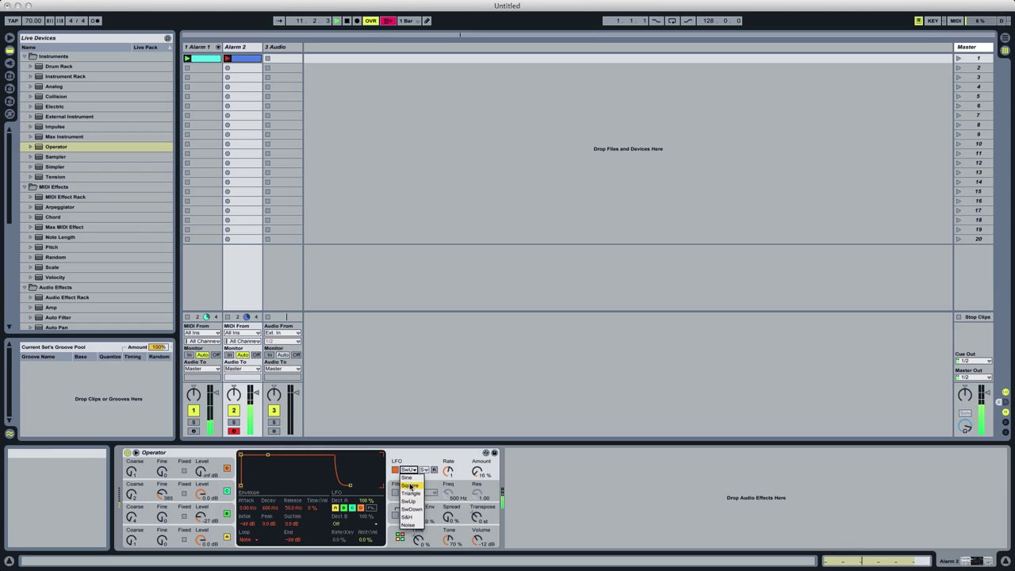
click(412, 471)
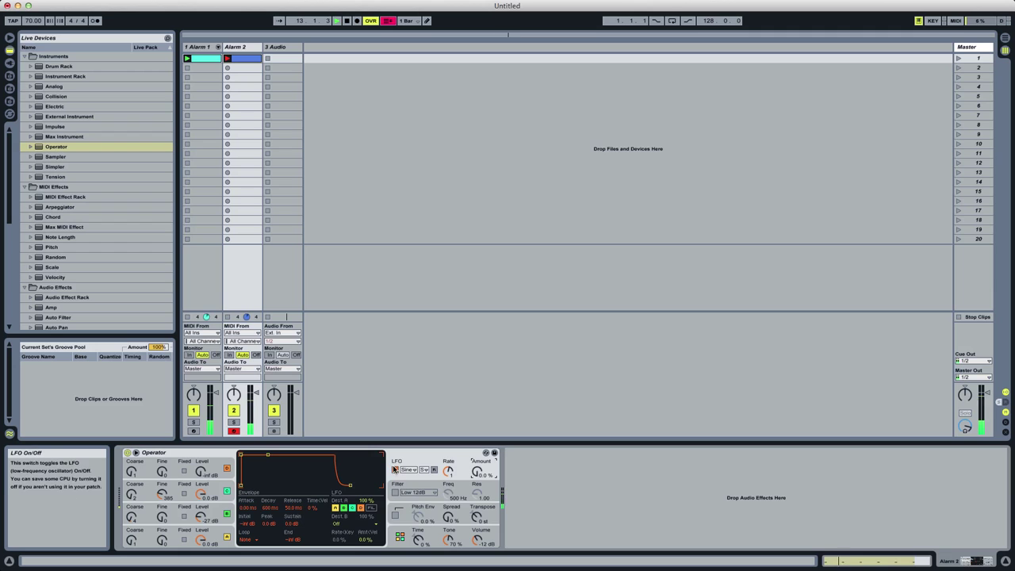
click(395, 470)
Add a Reverb after Operator on Alarm 2, with Dry/Wet at 15% and a small room size of about 3.
scroll(8, 198, down, 10)
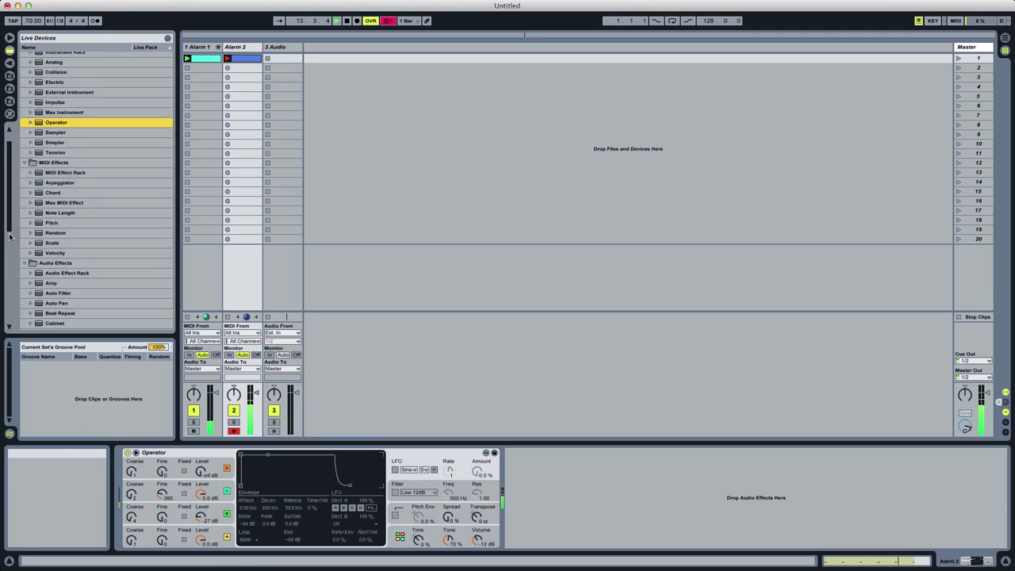
double_click(53, 264)
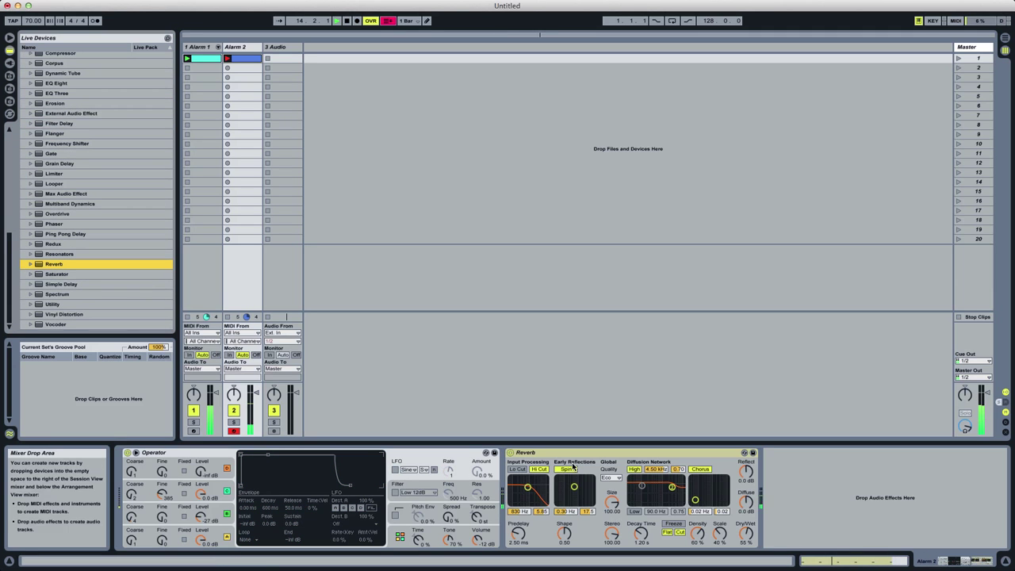
drag(746, 534, 746, 565)
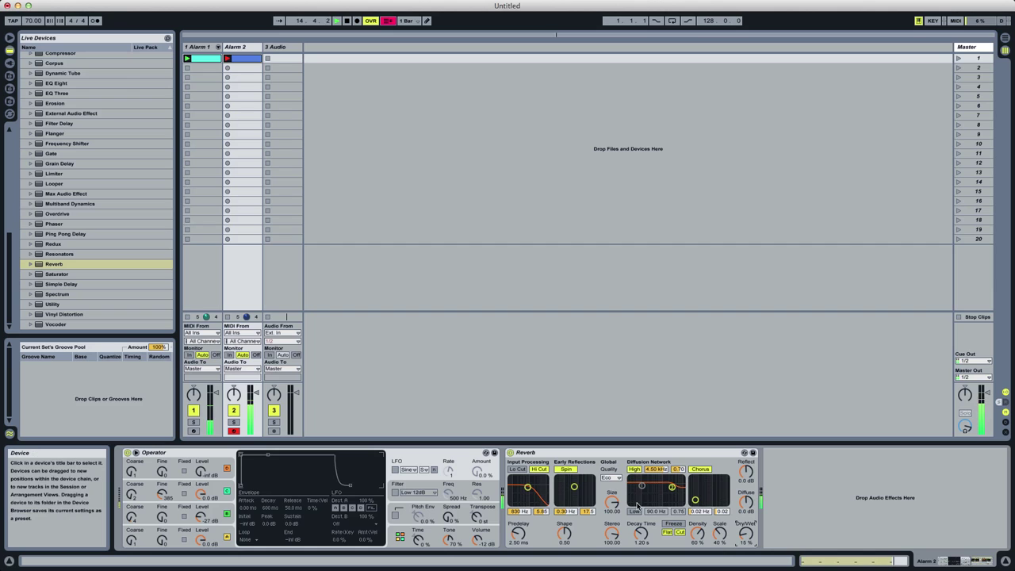
drag(612, 503, 612, 555)
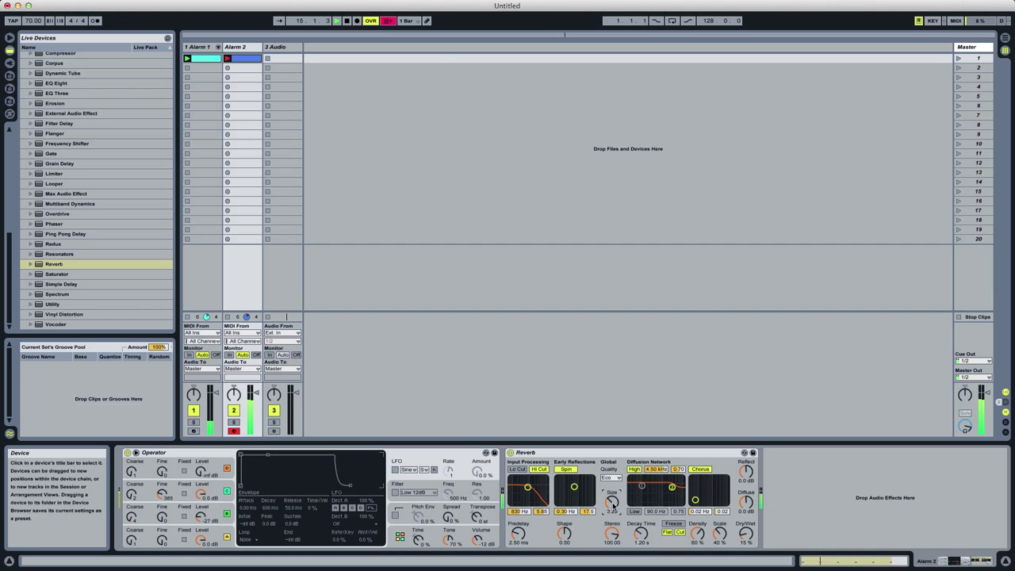
Lengthen Alarm 2's second G2 note to about half a grid division and the fifth to about two thirds, and lower the track volume slightly.
click(235, 60)
click(519, 487)
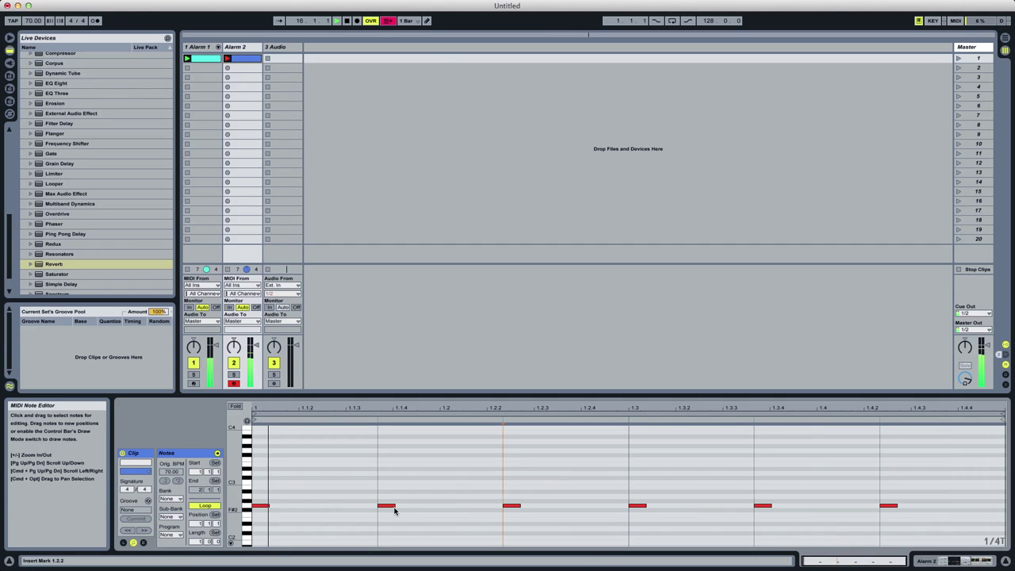
drag(393, 506, 439, 505)
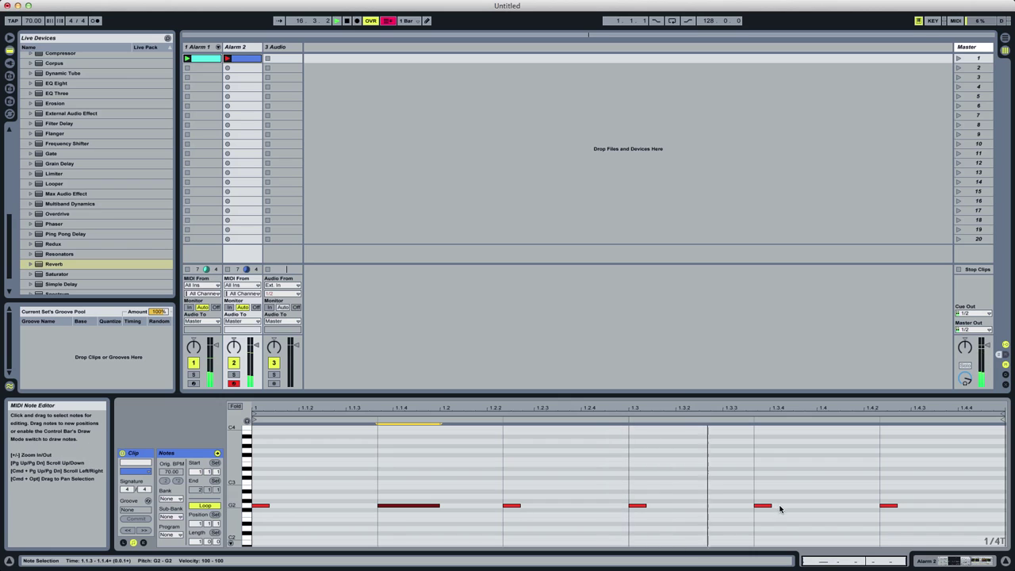
drag(762, 505, 839, 505)
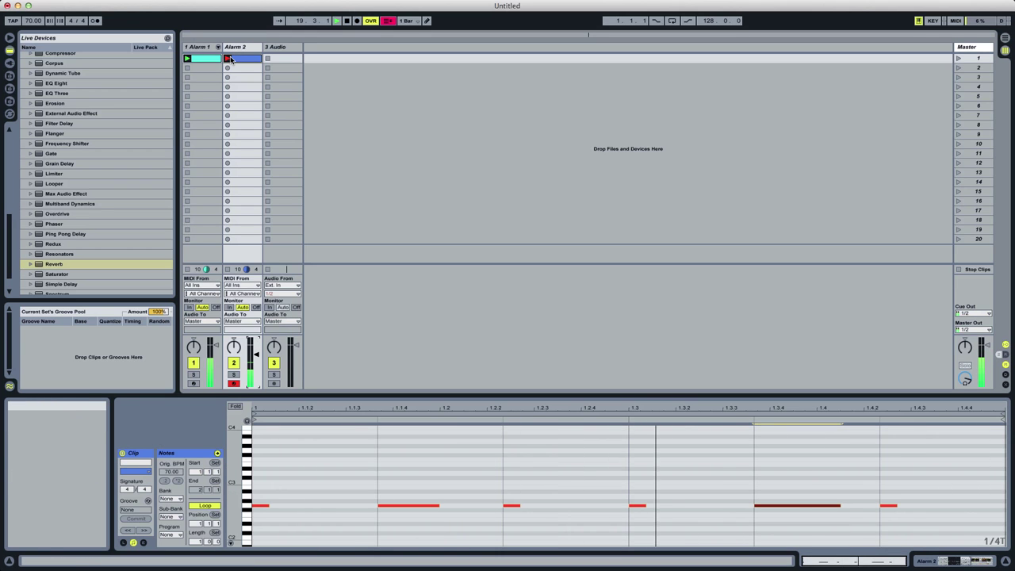
key(super+t)
key(super+r)
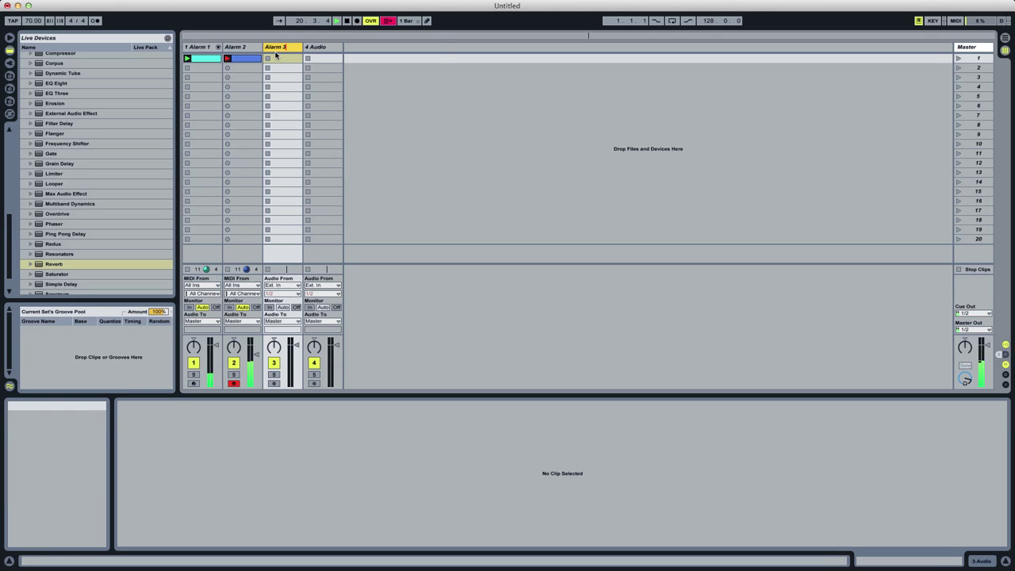
click(274, 59)
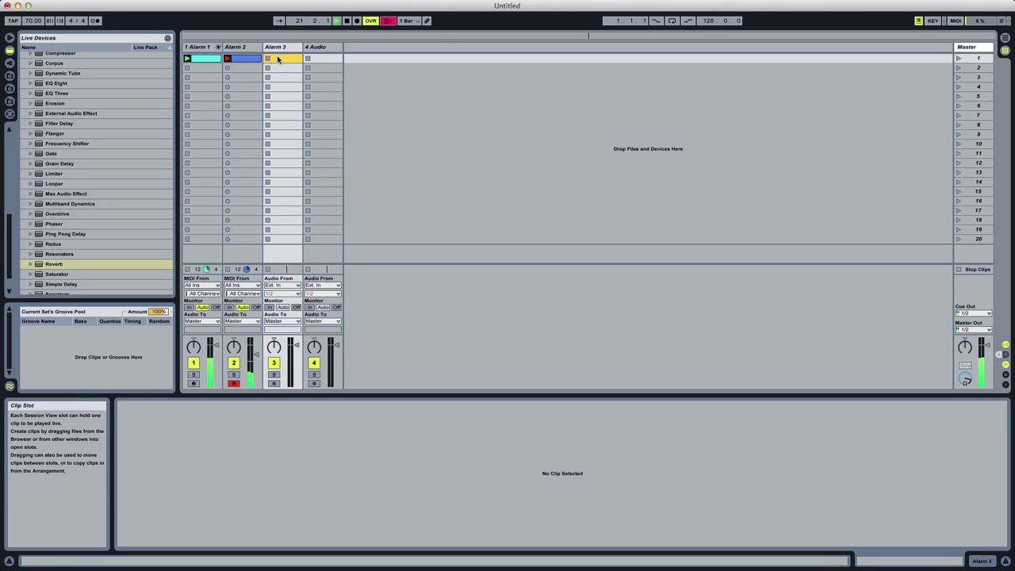
click(280, 48)
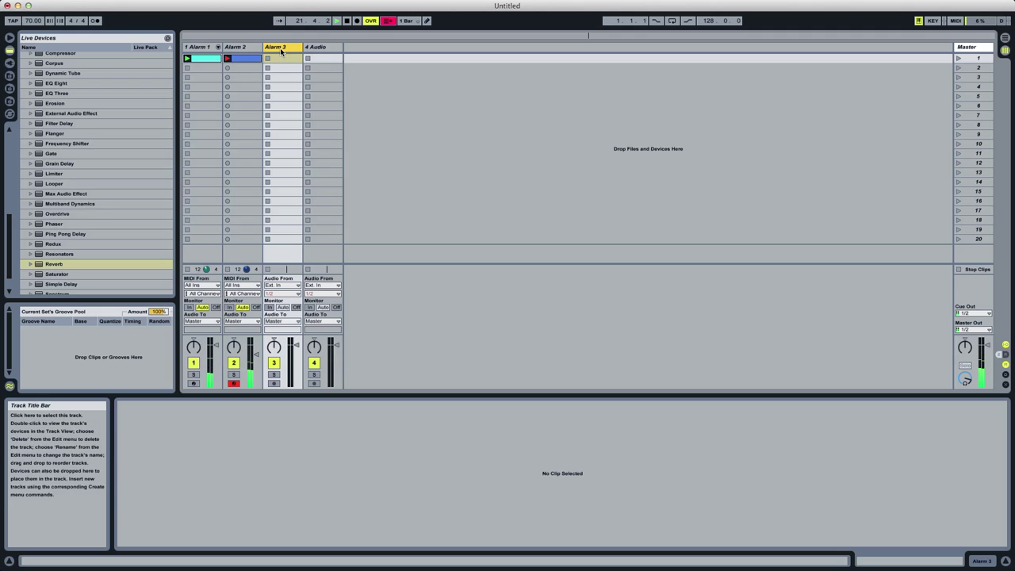
key(Delete)
key(super+shift+t)
click(284, 51)
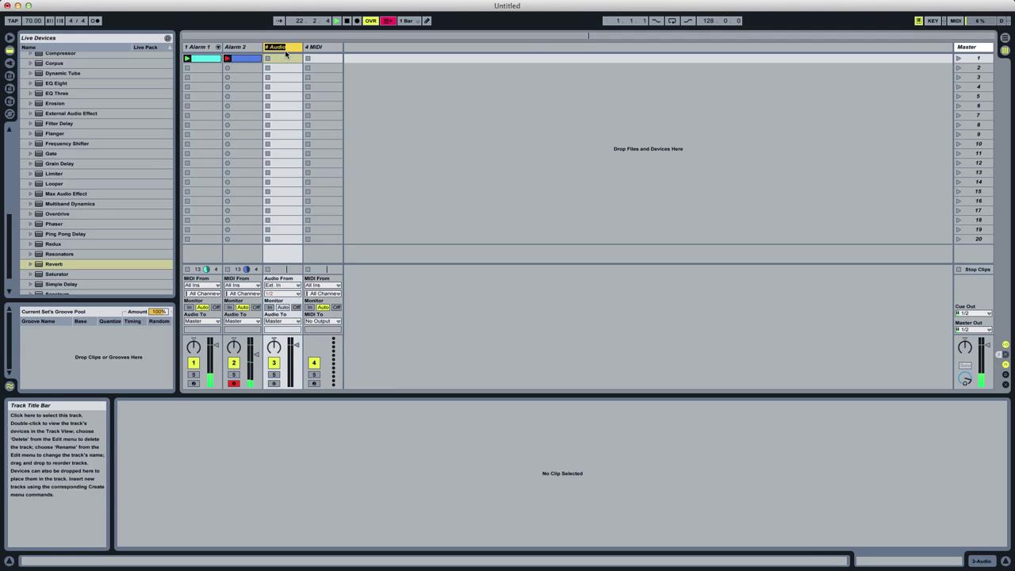
key(Escape)
key(super+z)
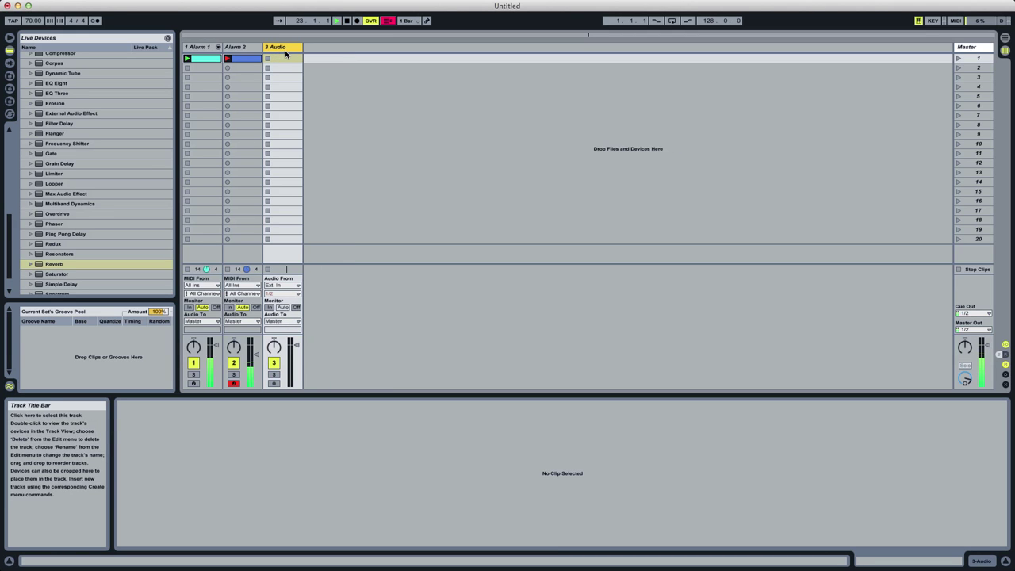
Delete the empty 3 Audio track and insert a new MIDI track named Alarm 3 after Alarm 2.
key(Delete)
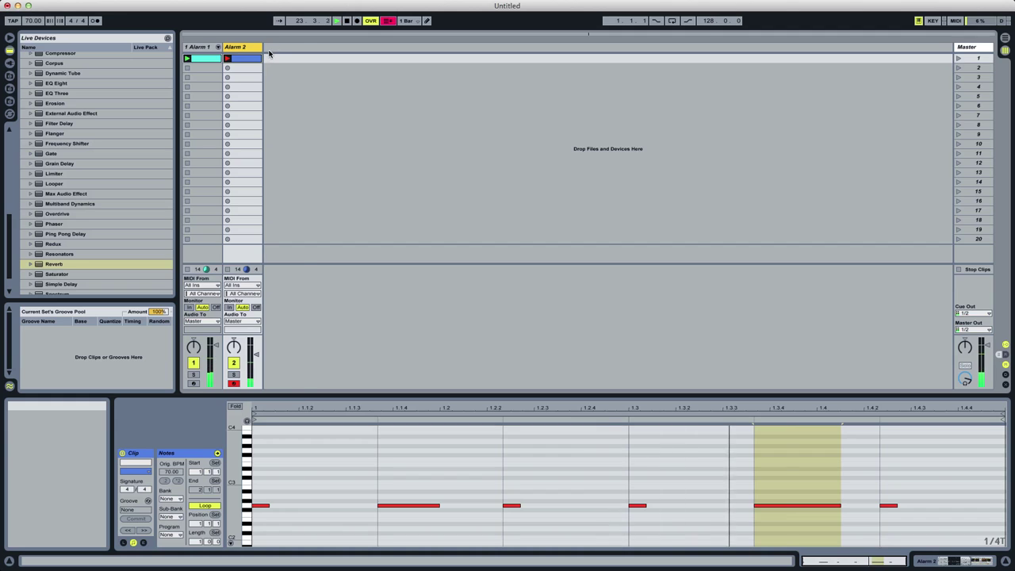
key(super+shift+t)
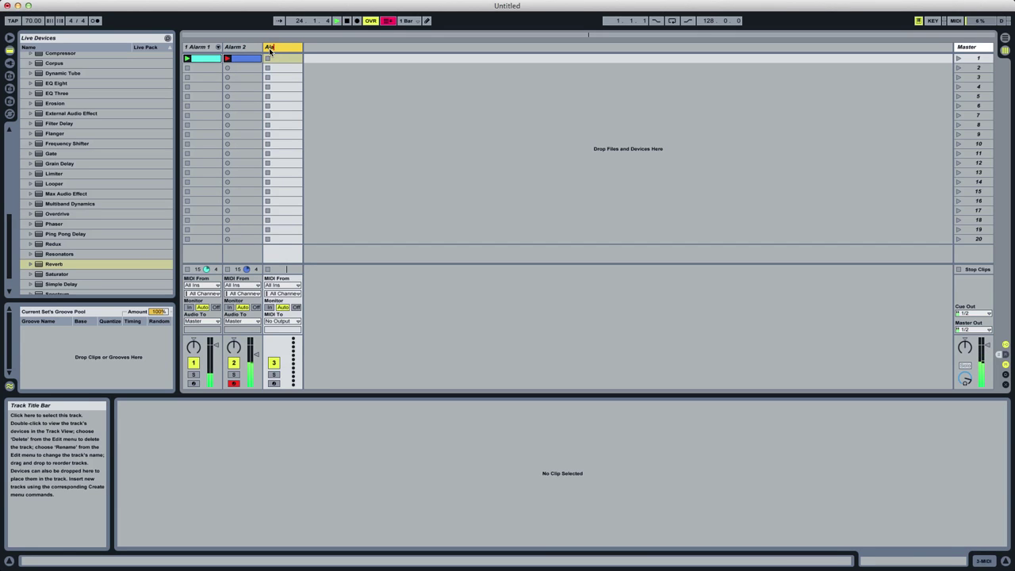
key(Return)
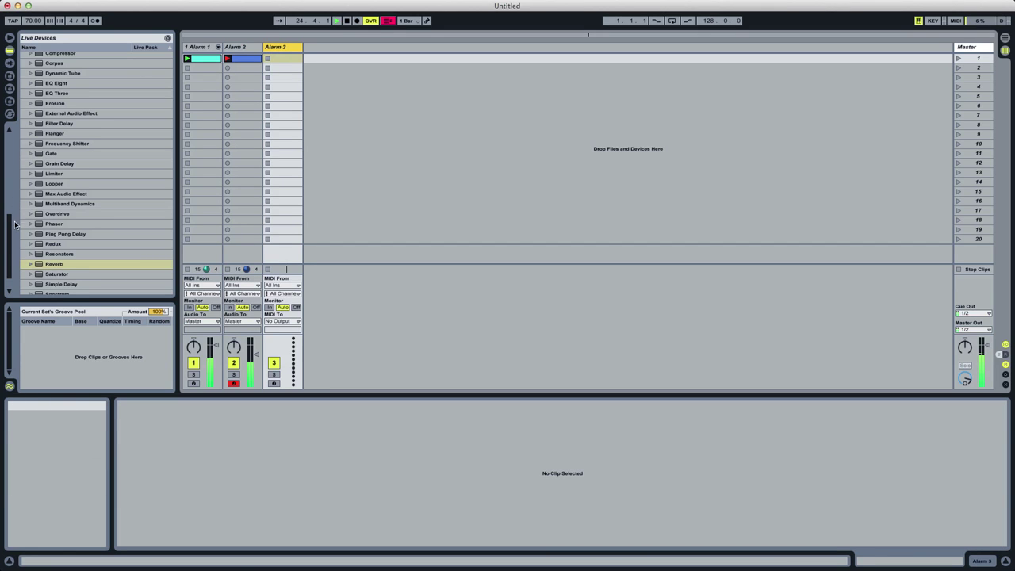
Load the Operator instrument onto the Alarm 3 track.
drag(11, 227, 10, 96)
click(65, 149)
double_click(64, 149)
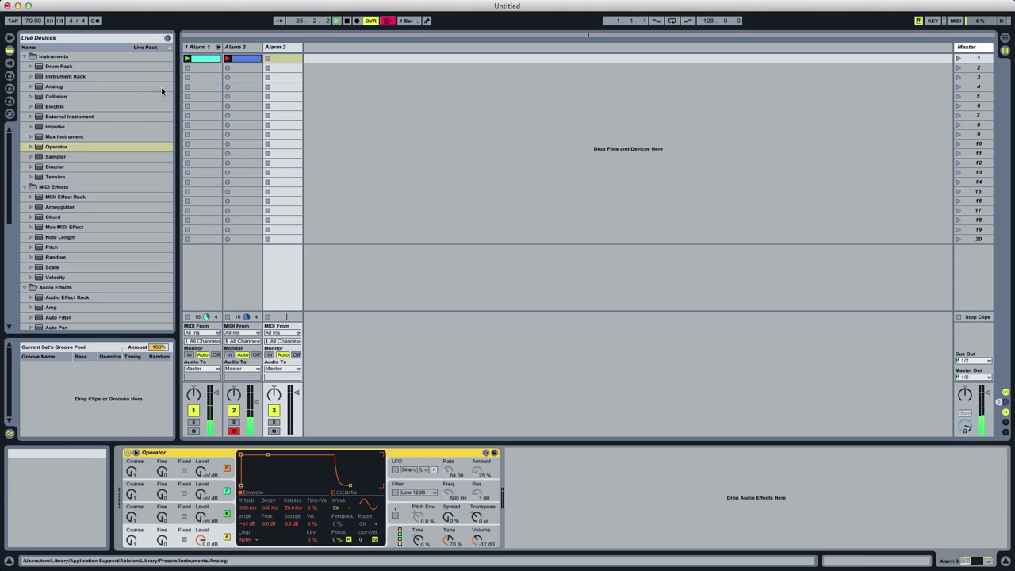
Create and launch a MIDI clip in Alarm 3's first slot, and add a C3 note stretched across the whole bar.
double_click(270, 59)
click(269, 59)
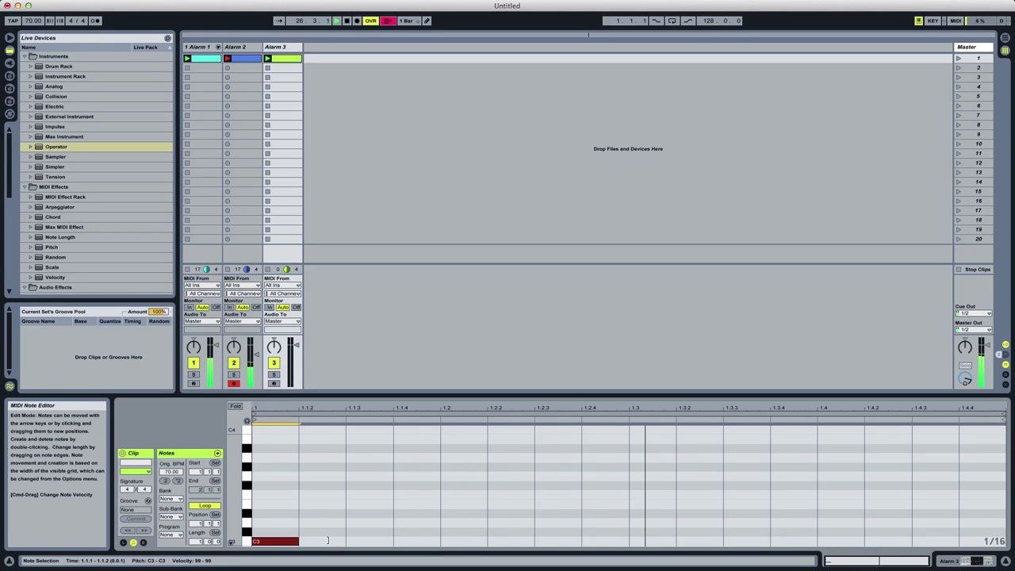
drag(296, 542, 1004, 542)
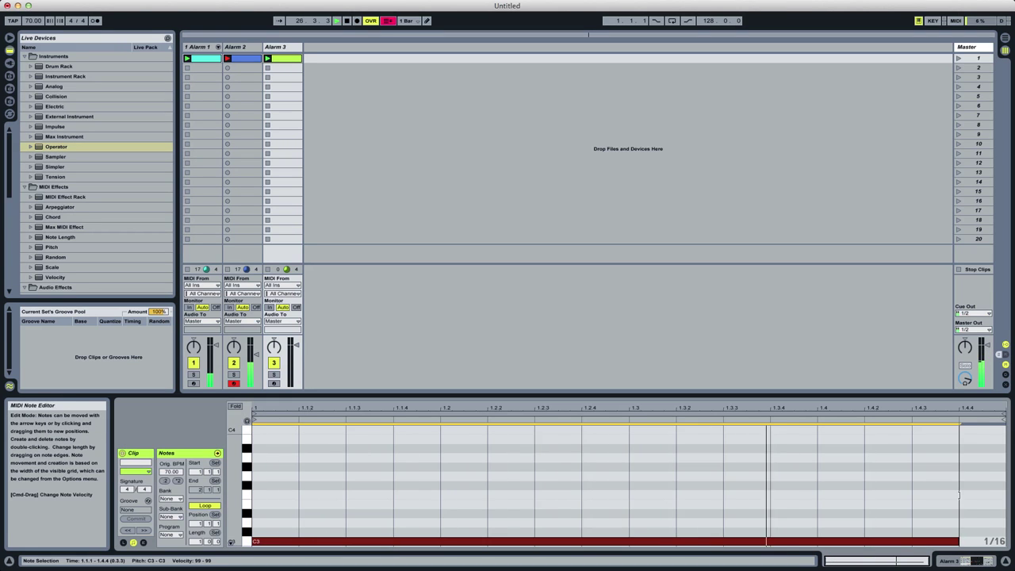
Enable the LFO on Alarm 3's Operator with a sine waveform, tempo-synced range, rate 1/8 and amount 52%.
click(275, 48)
click(395, 471)
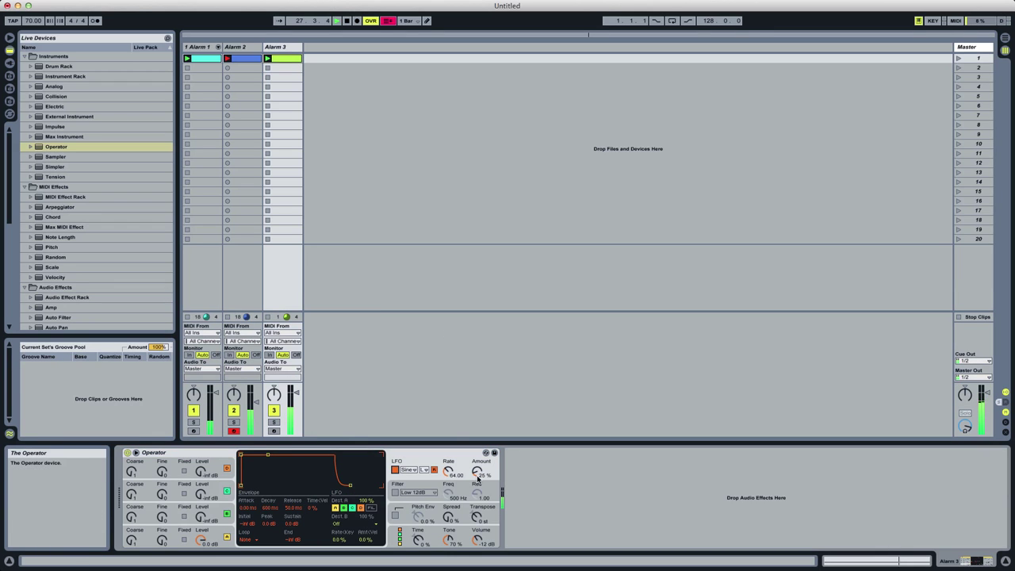
click(408, 471)
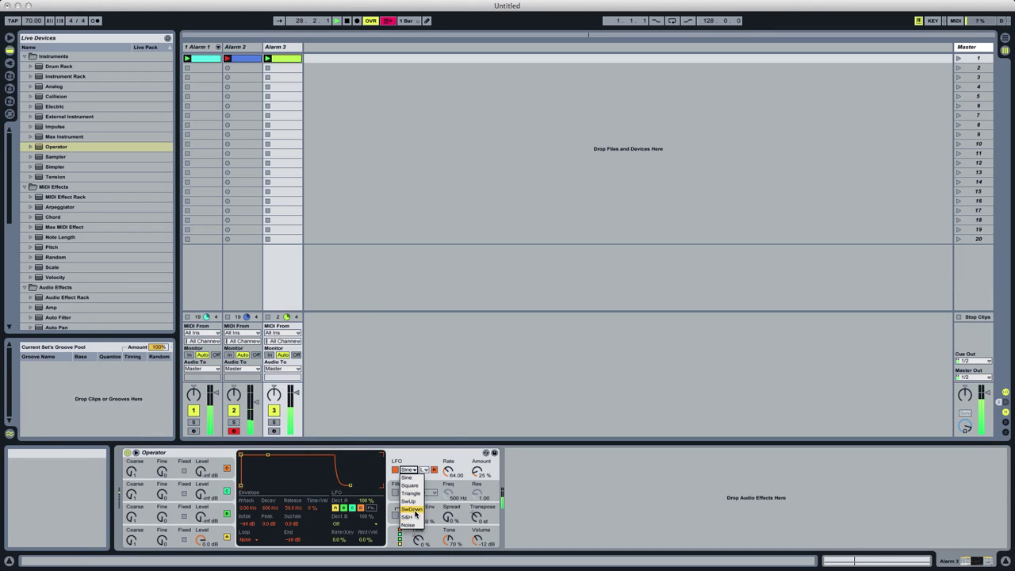
click(419, 478)
click(424, 471)
click(431, 494)
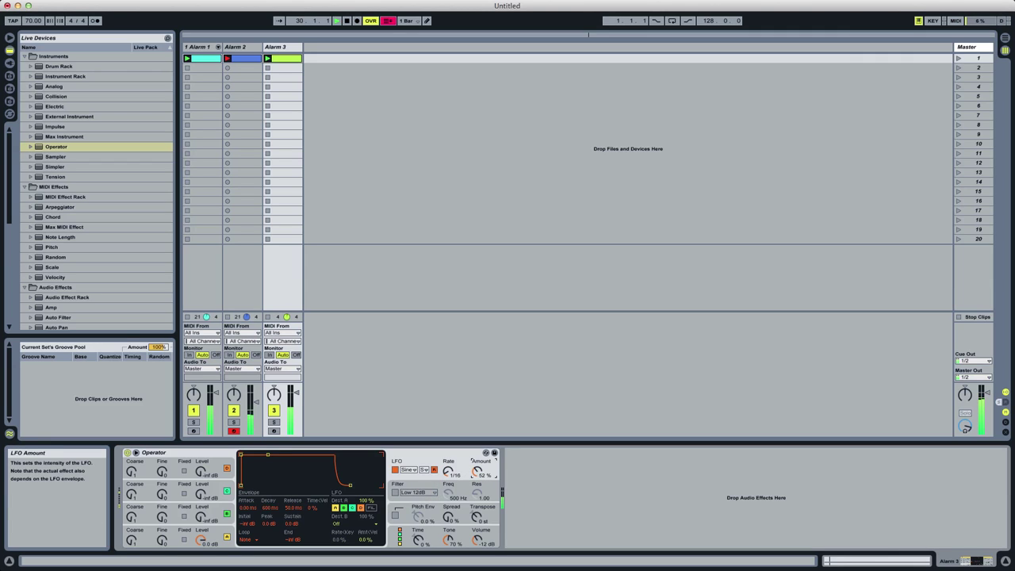
drag(468, 469, 504, 451)
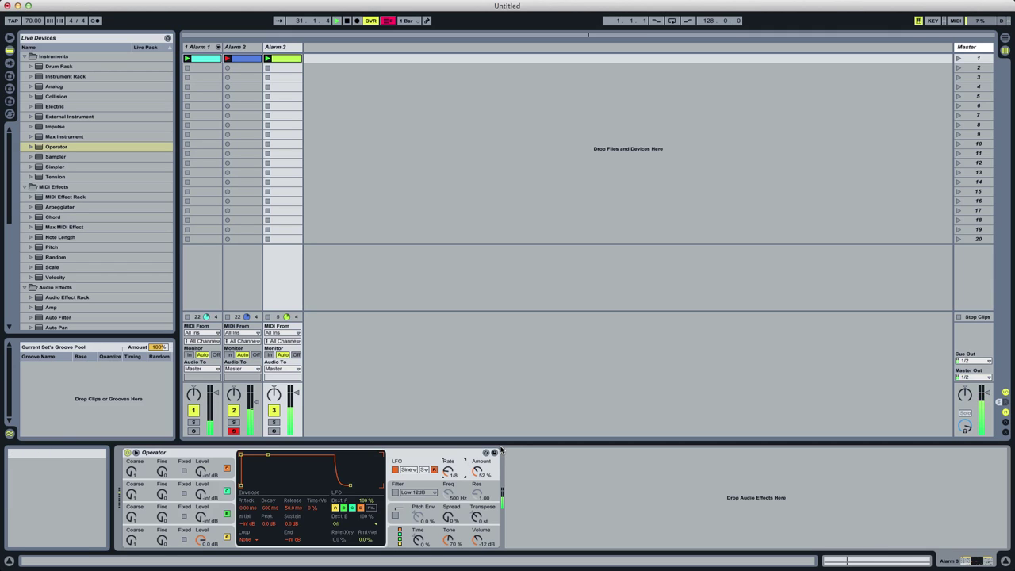
Set the waveform of oscillator A in Alarm 3's Operator to Triangle.
click(206, 529)
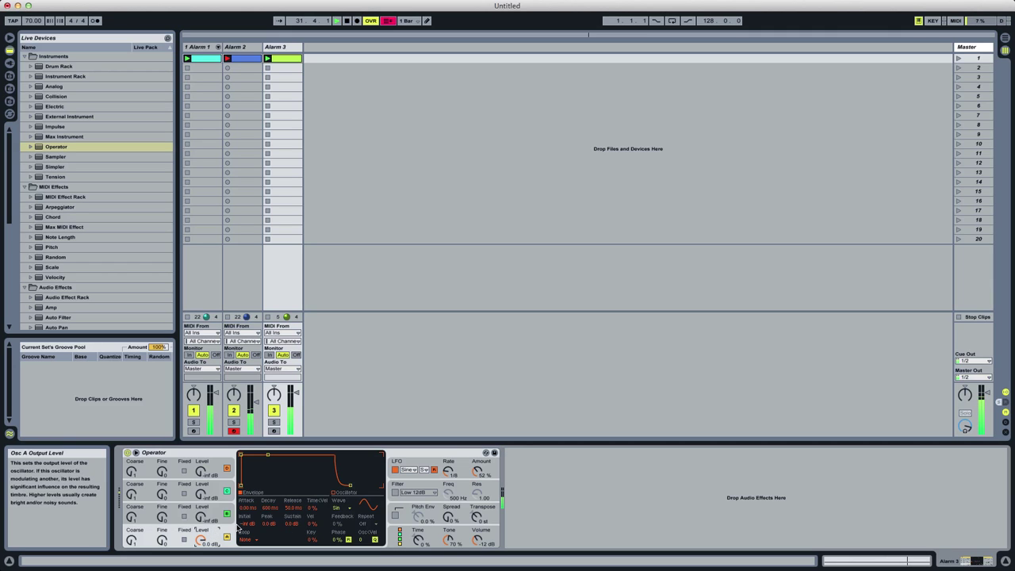
click(335, 508)
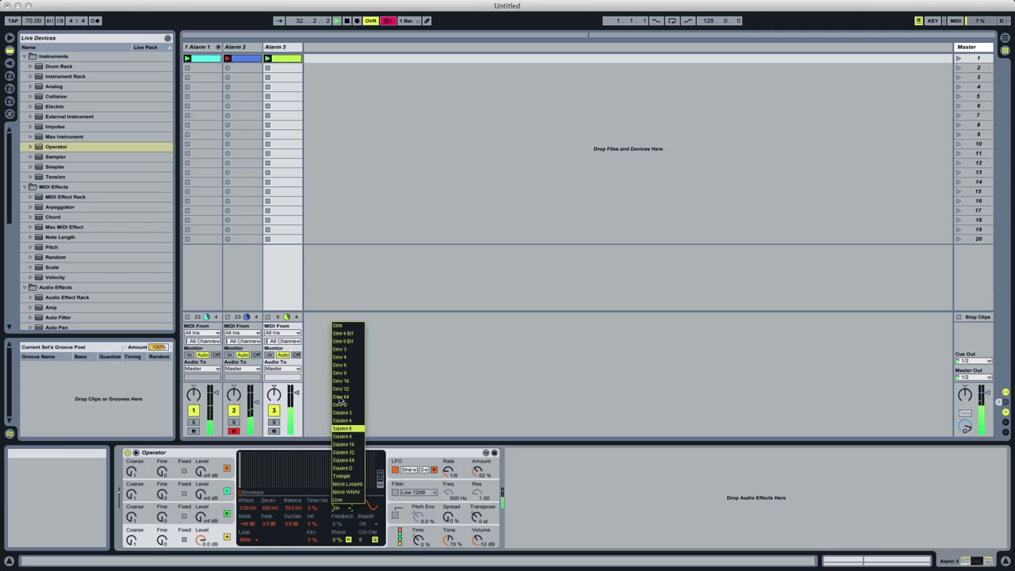
click(349, 468)
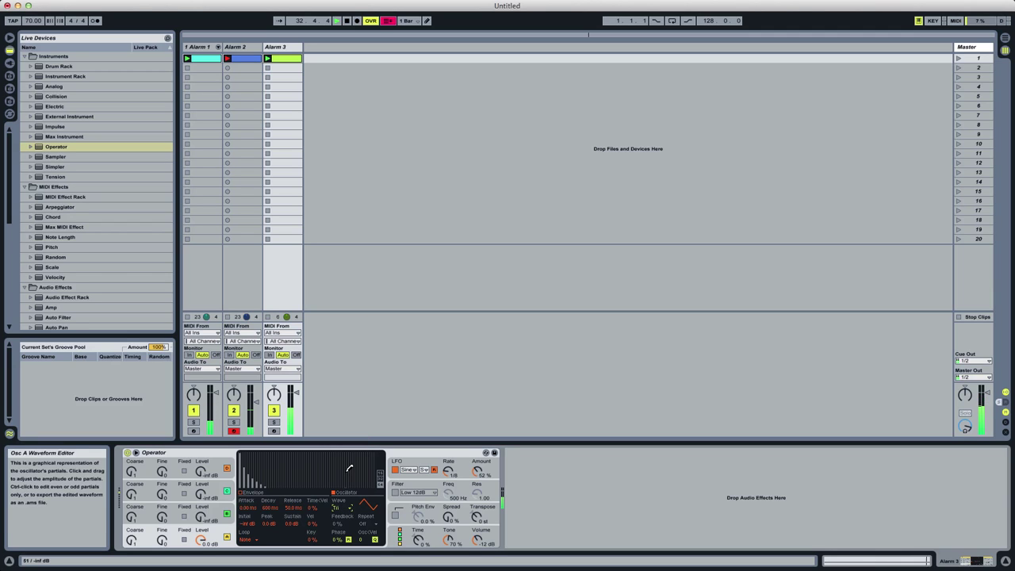
Group Alarm 3's Operator into an Instrument Rack and show the rack's chain list.
right_click(204, 453)
click(245, 511)
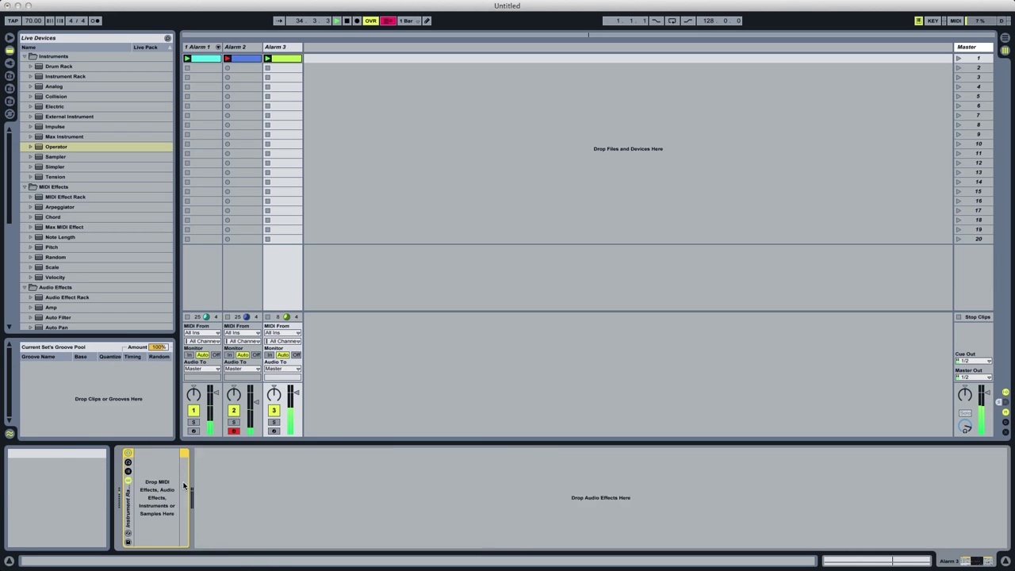
click(129, 472)
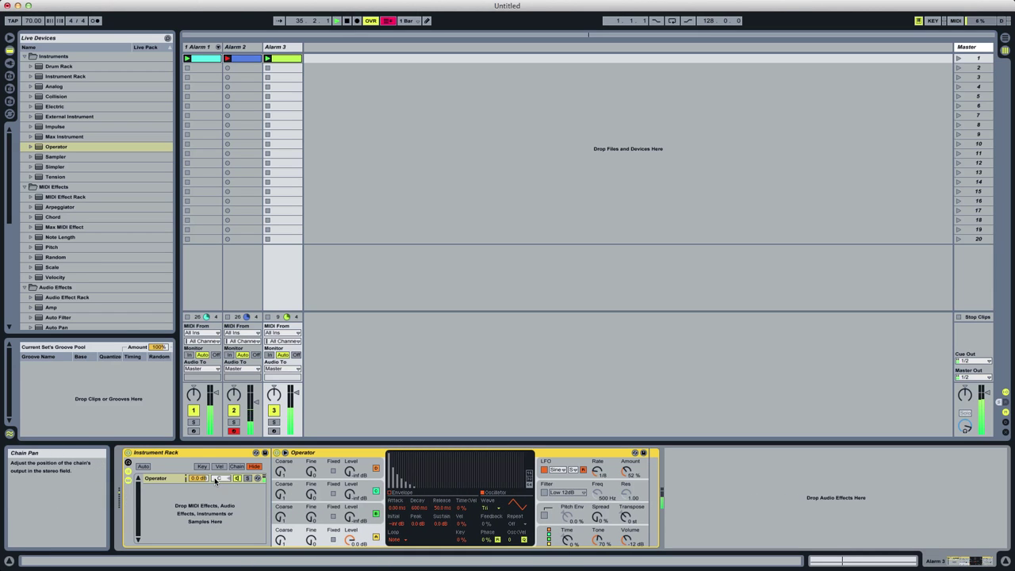
Pan the Operator chain to 45L and duplicate it, with the copy panned 50R, LFO rate 1/16 and amount 82%.
drag(215, 479, 215, 512)
key(super+d)
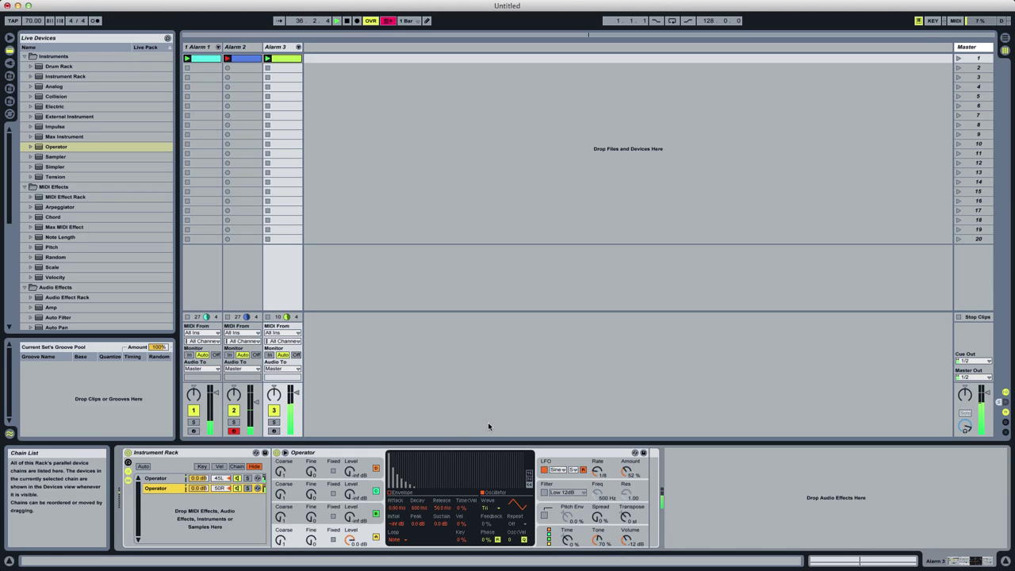
click(627, 472)
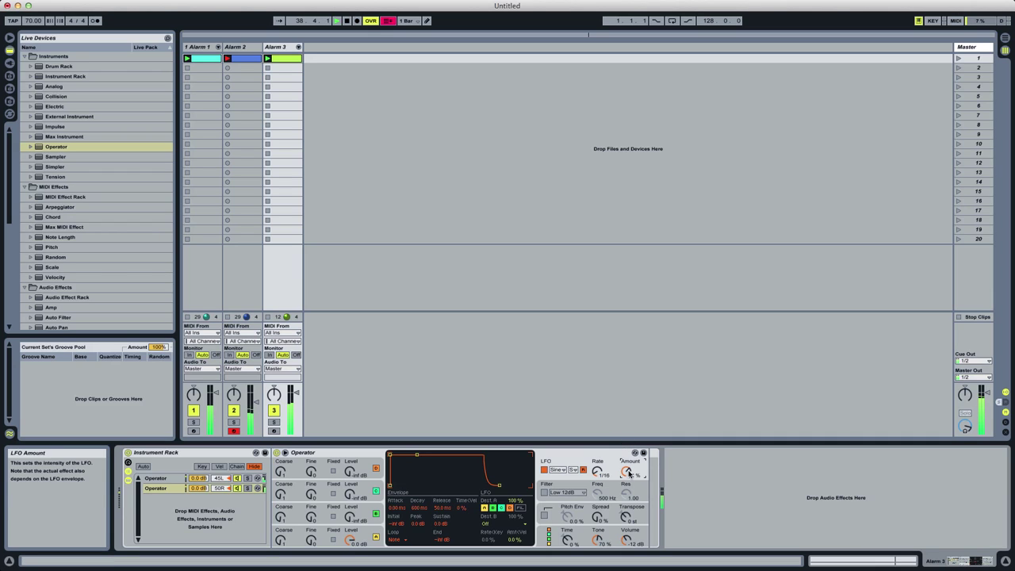
Add an EQ Eight after Alarm 3's rack and turn its first band into a low cut at about 214 Hz.
drag(9, 200, 3, 261)
double_click(65, 200)
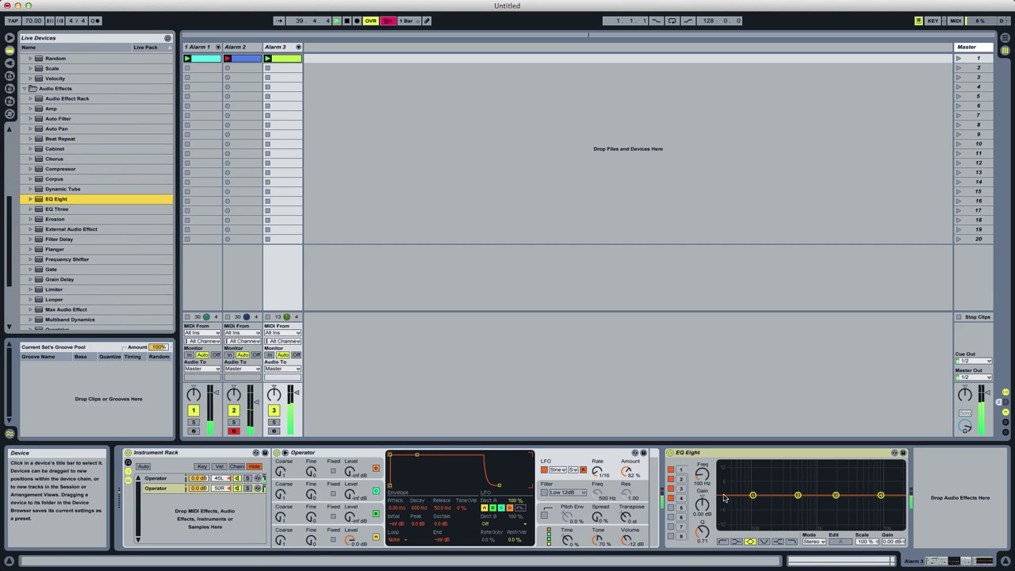
click(722, 542)
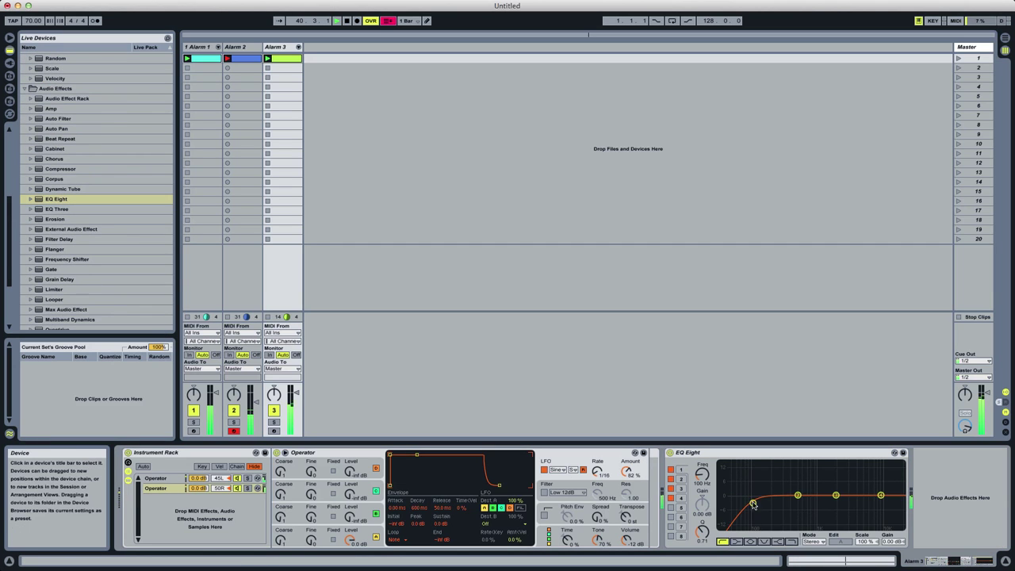
drag(753, 496, 778, 502)
click(281, 540)
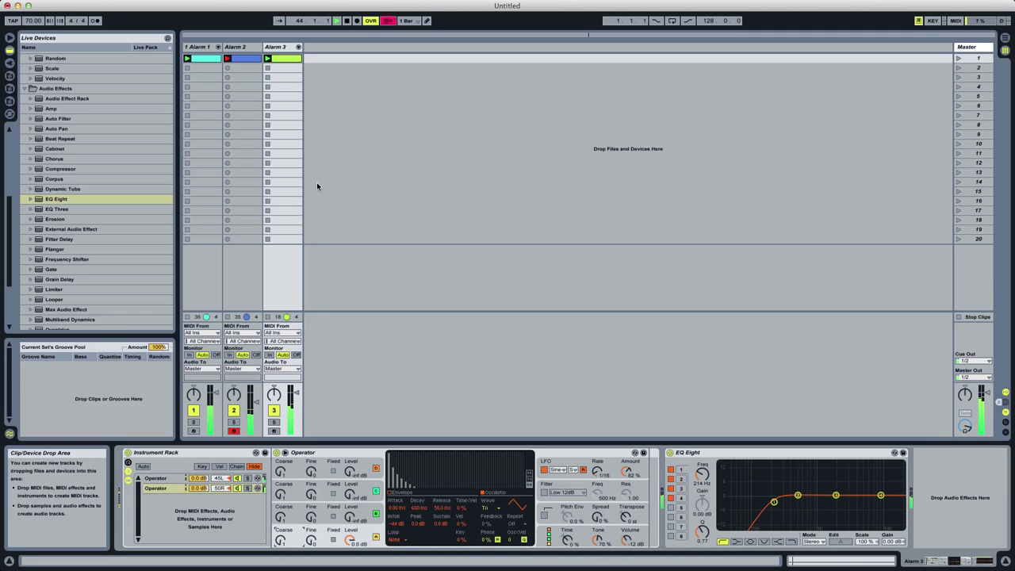
Insert a new MIDI track after Alarm 3 and name it Alarm 4.
click(283, 46)
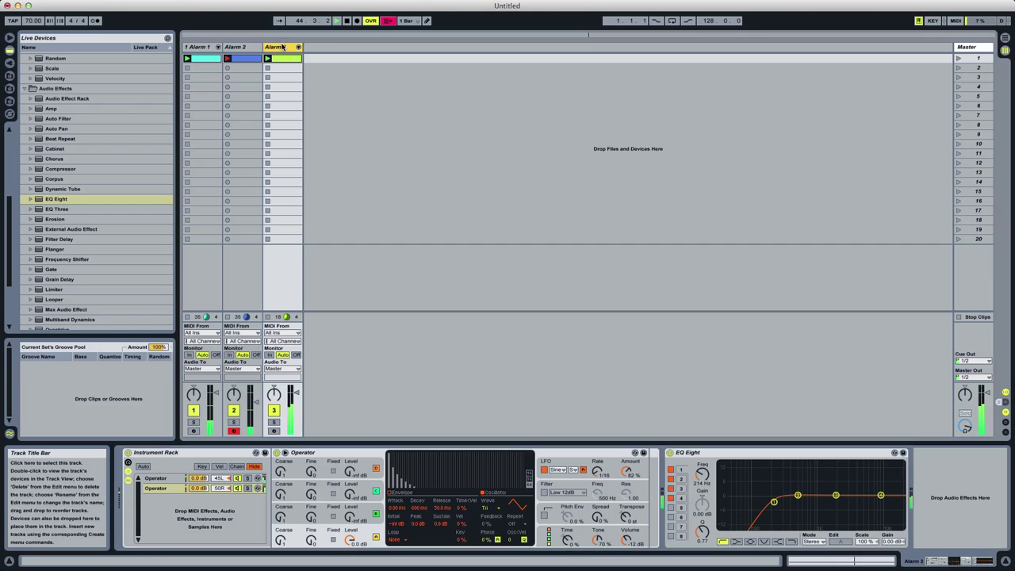
key(super+shift+t)
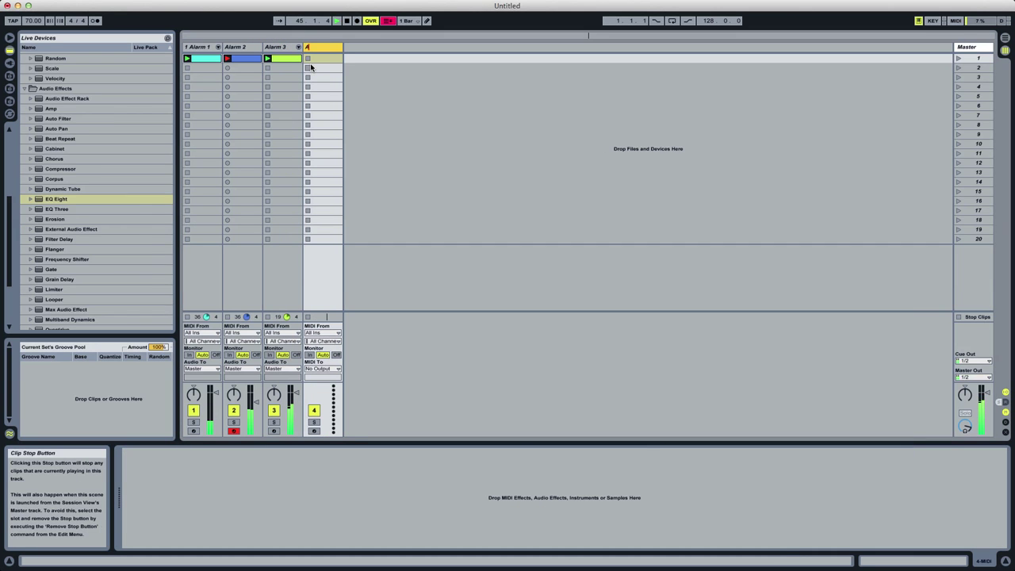
text(Alarm 4)
key(Return)
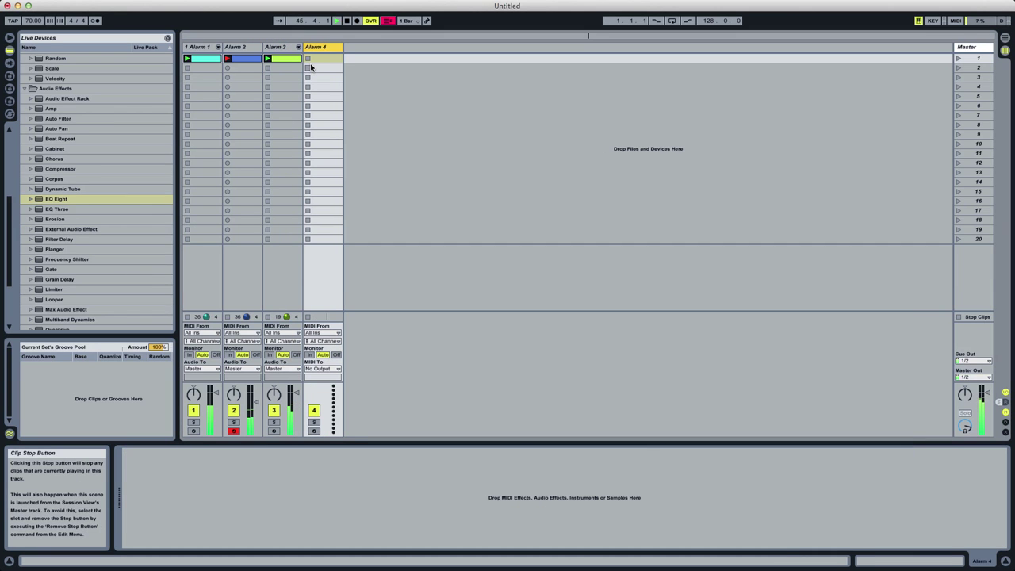
Create a MIDI clip in Alarm 4's first slot and add a sixteenth-long G1 note at its start.
double_click(317, 58)
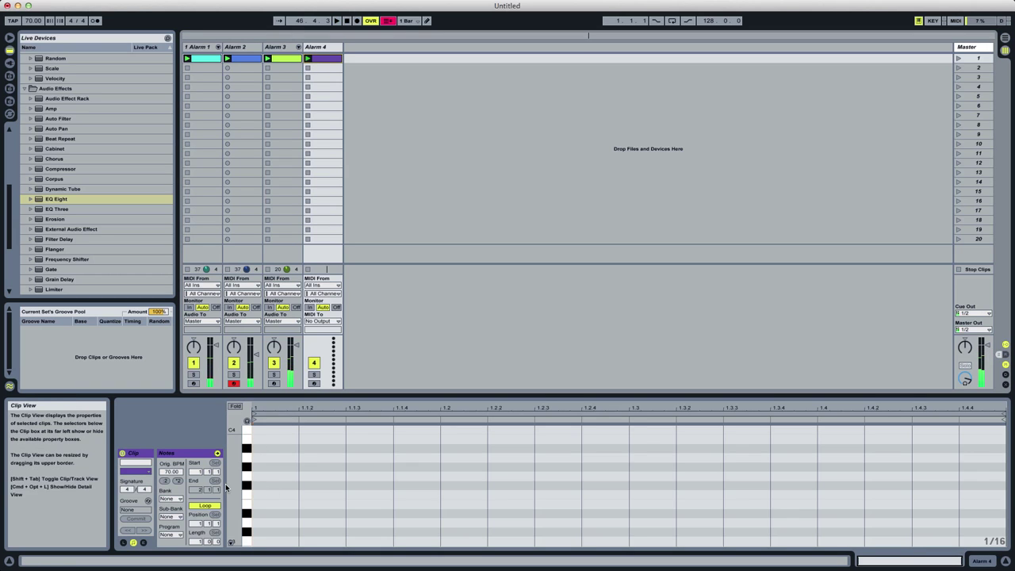
scroll(289, 474, down, 10)
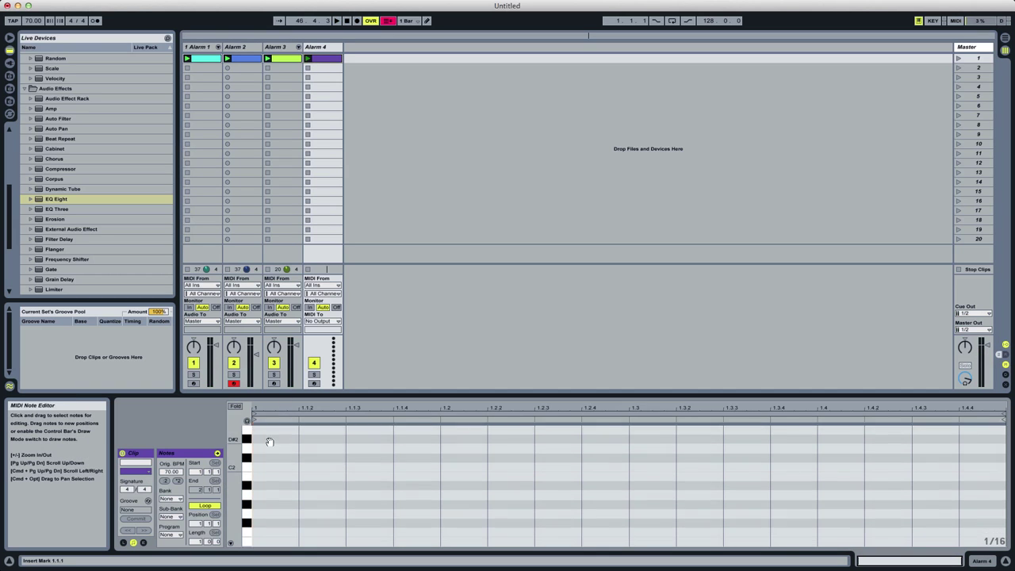
double_click(266, 493)
key(space)
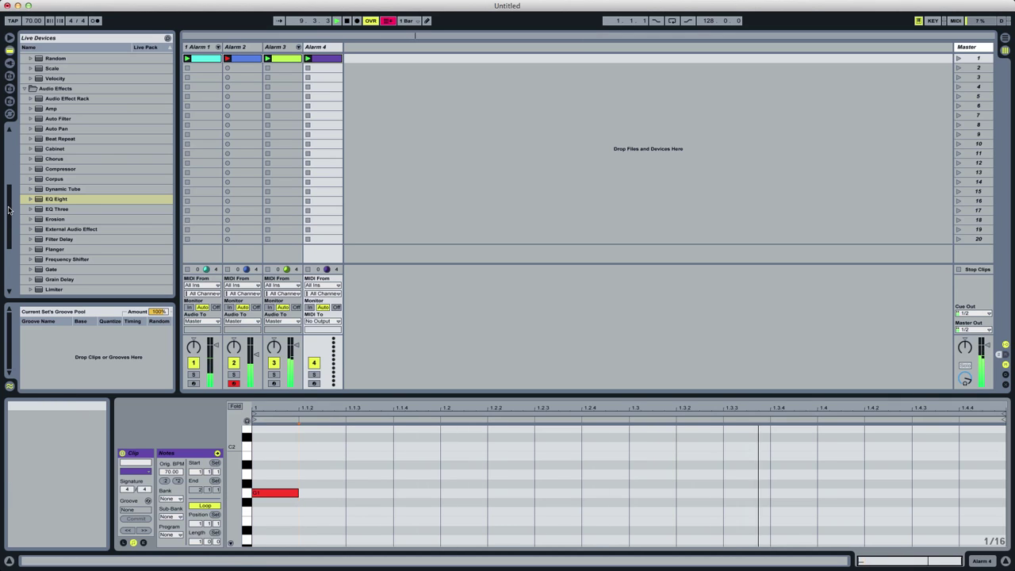
Load Operator onto the Alarm 4 track and set oscillator A's waveform to Square D.
scroll(51, 102, up, 5)
double_click(63, 150)
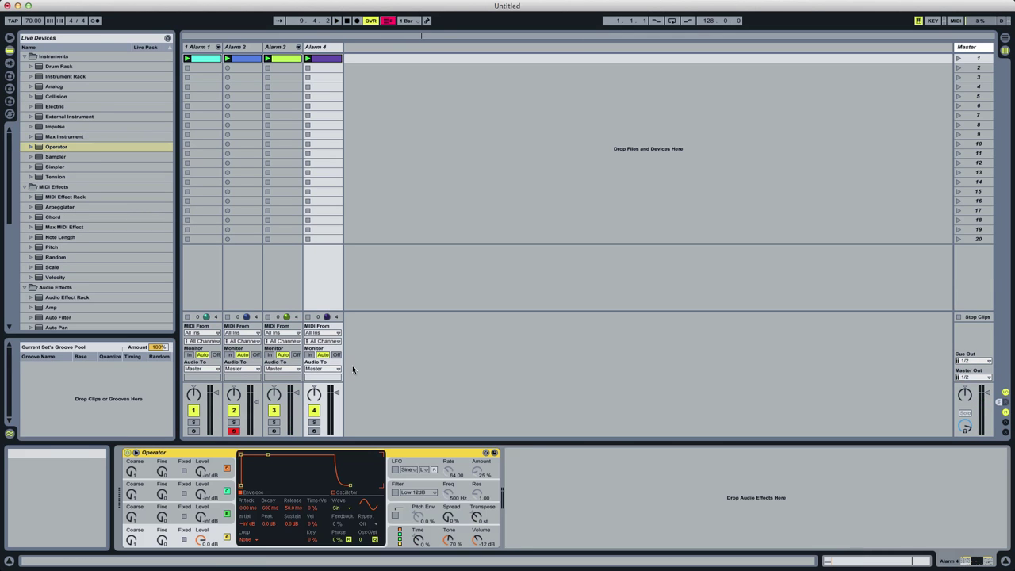
click(342, 509)
click(351, 469)
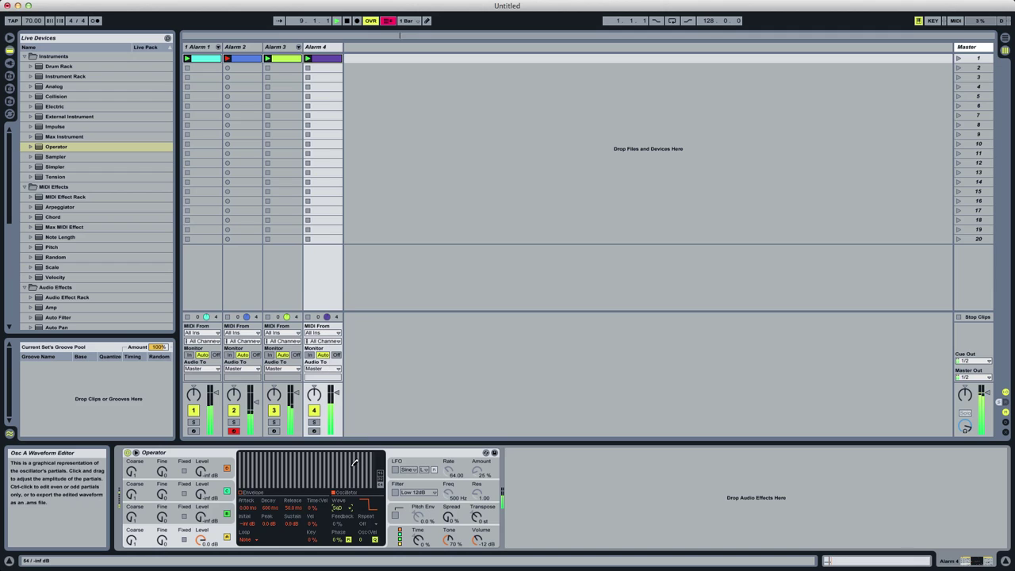
Transpose the note in Alarm 4's clip down one octave to G0 and play the set.
click(328, 60)
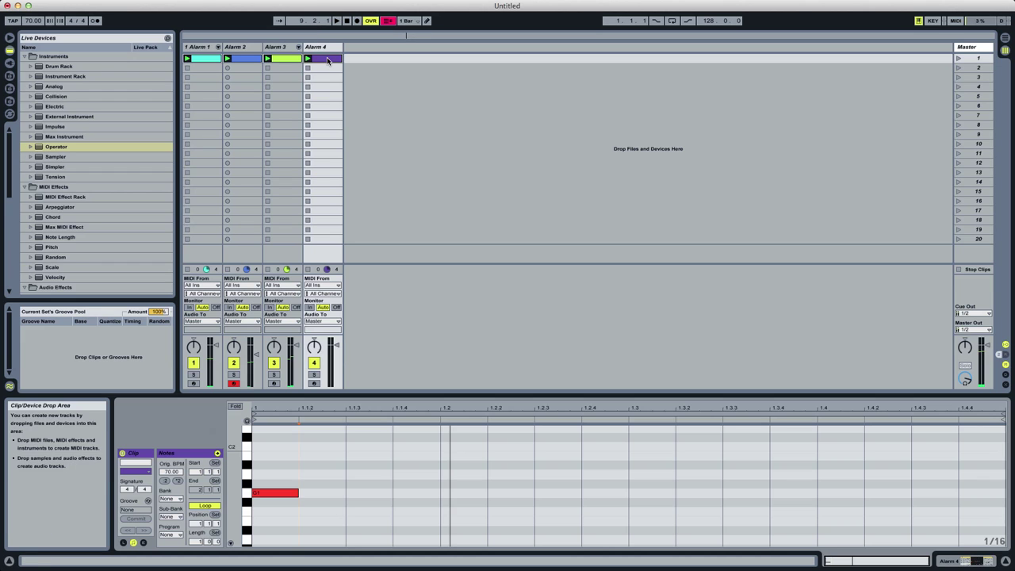
click(345, 458)
key(shift+Down)
key(space)
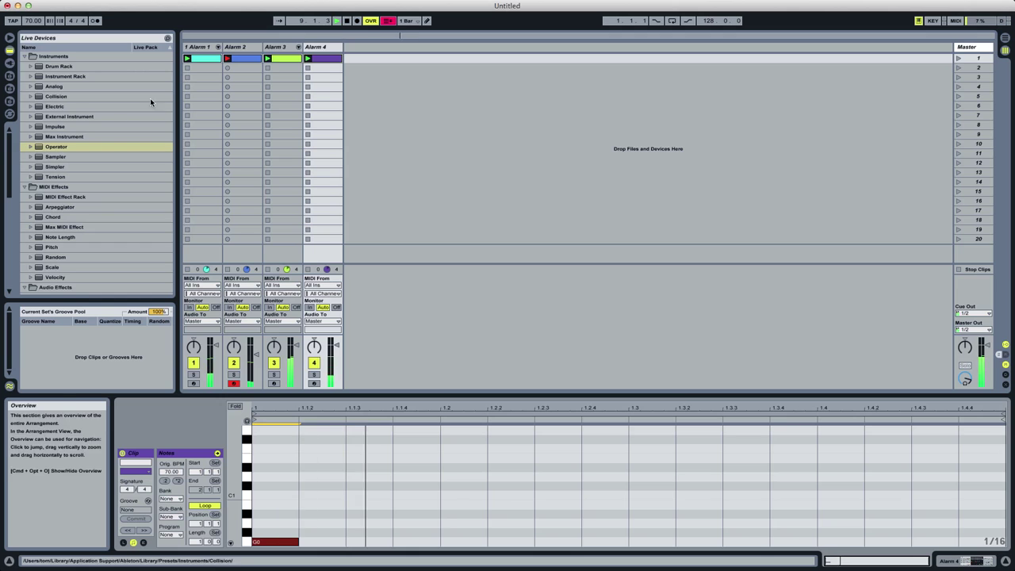
Add a Reverb to Alarm 4 with a predelay of 250 ms and a decay time of about 21.2 s.
drag(11, 192, 12, 279)
key(space)
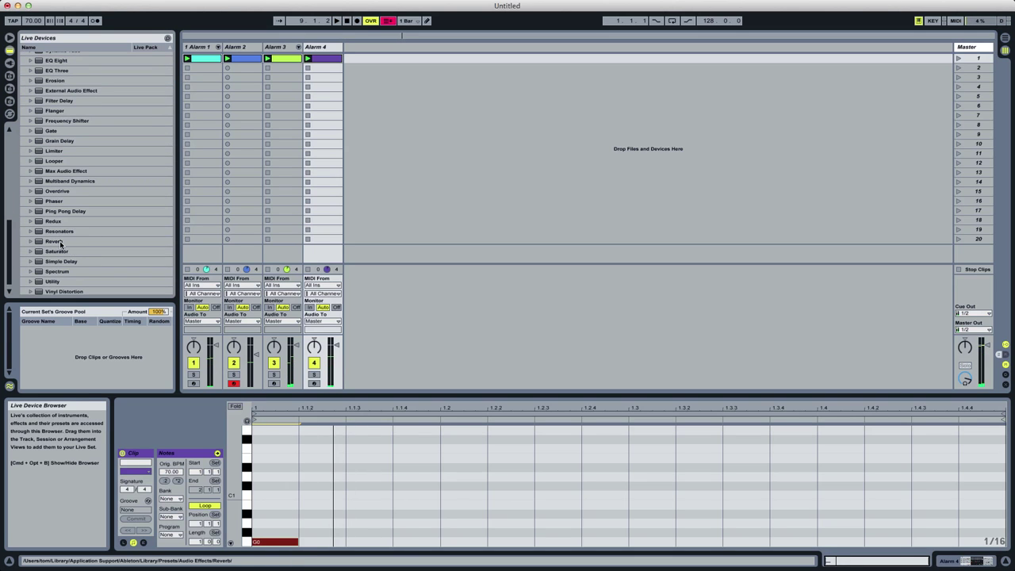
double_click(54, 241)
key(space)
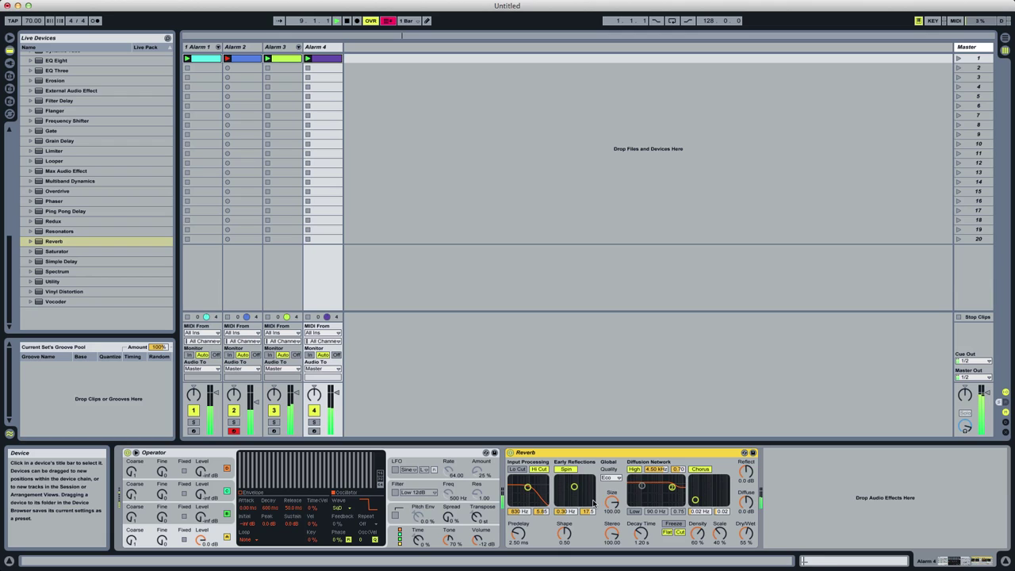
key(space)
drag(524, 542, 523, 500)
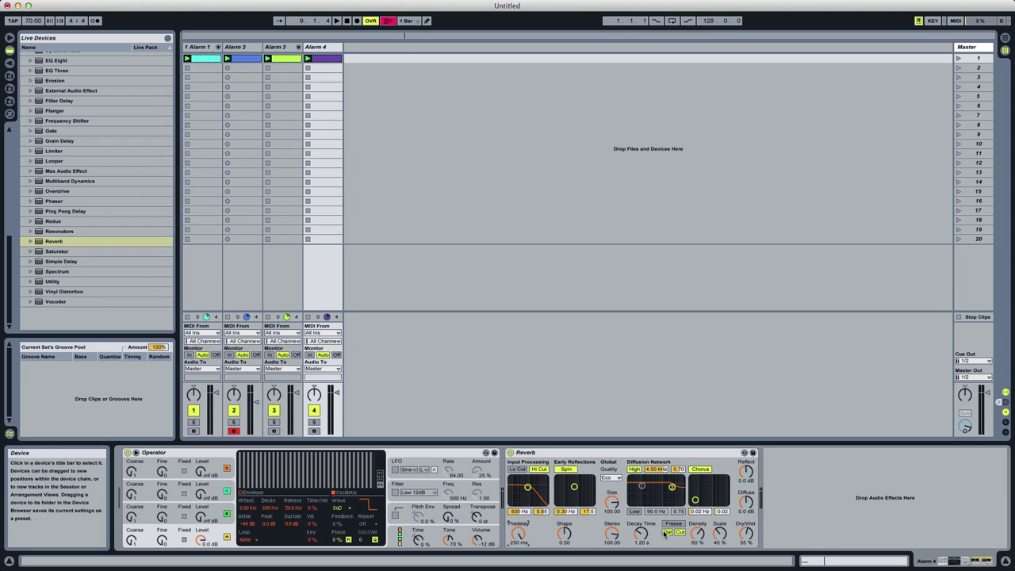
key(space)
drag(641, 539, 641, 512)
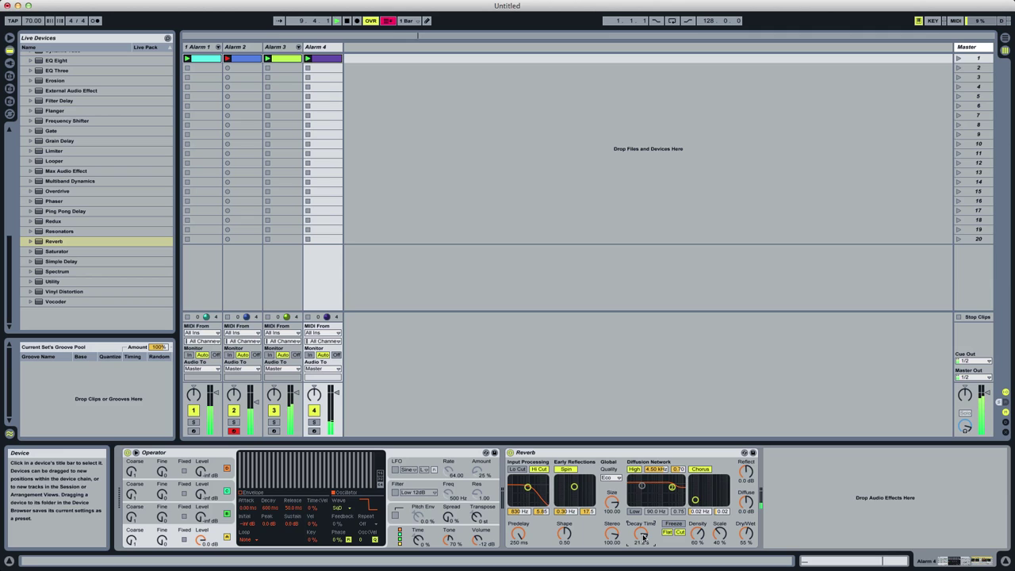
Set the loop length of Alarm 4's clip to 8 bars.
double_click(325, 59)
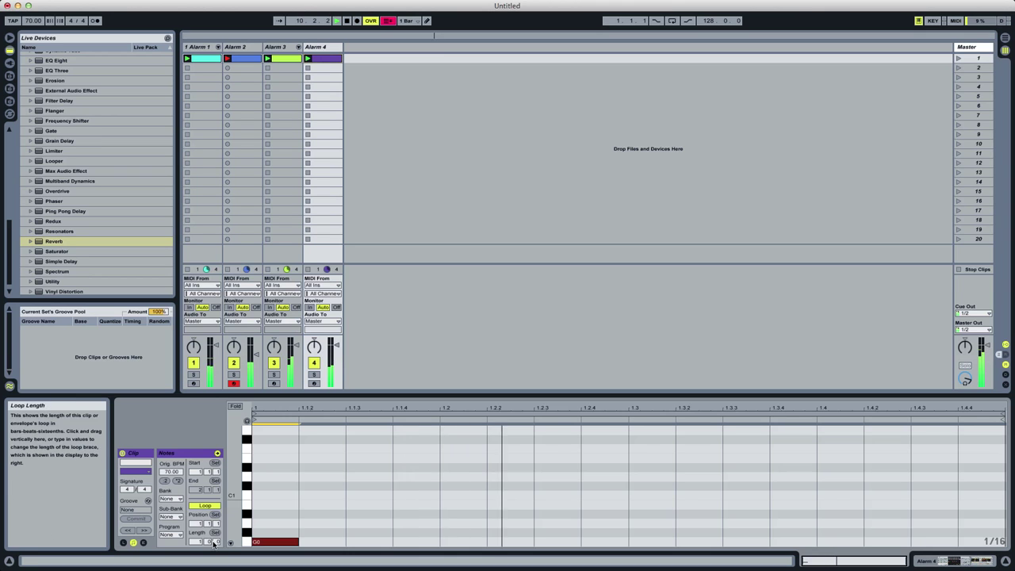
click(200, 542)
text(8)
key(Return)
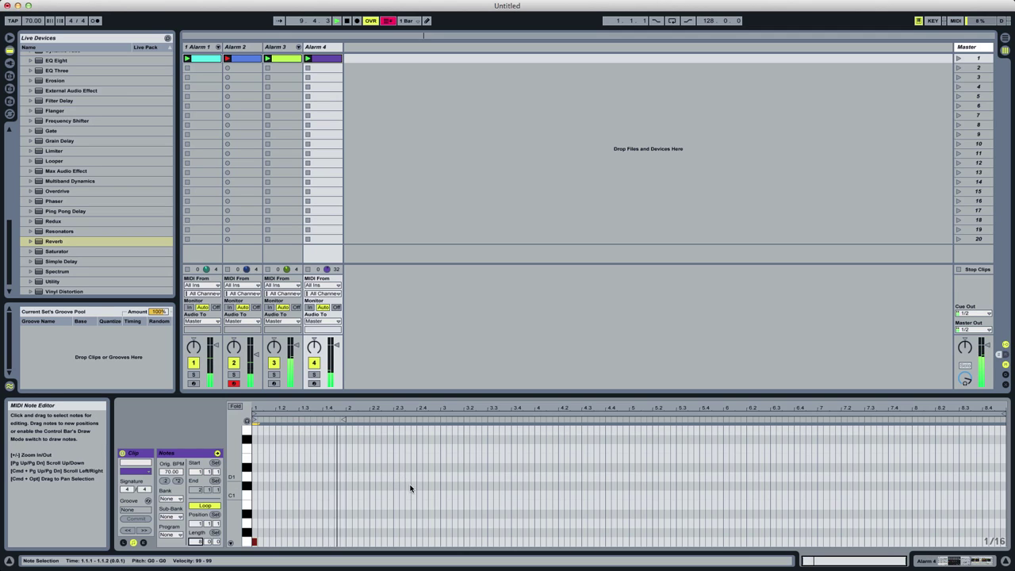
double_click(442, 429)
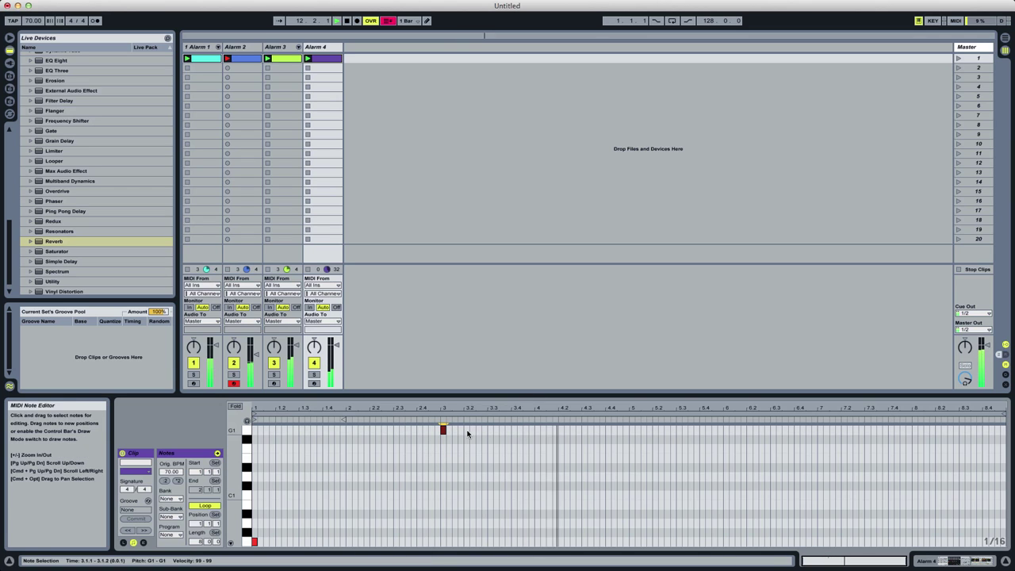
drag(467, 433, 419, 436)
key(Delete)
Restart playback and solo the Alarm 4 track.
key(space)
key(space)
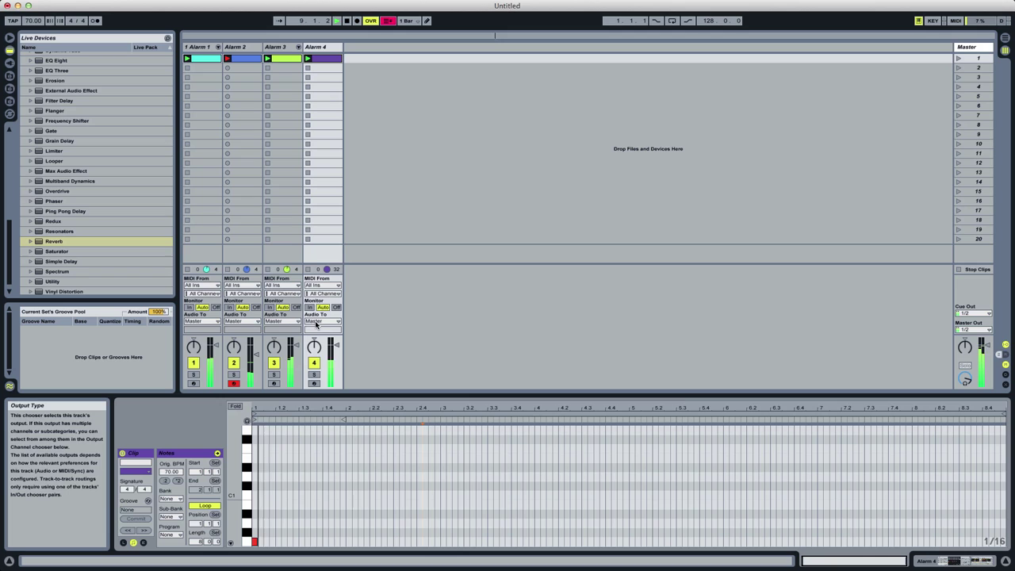
click(314, 375)
Add an EQ Eight after Alarm 4's Reverb and boost its second band by about 12.5 dB at about 514 Hz.
click(317, 48)
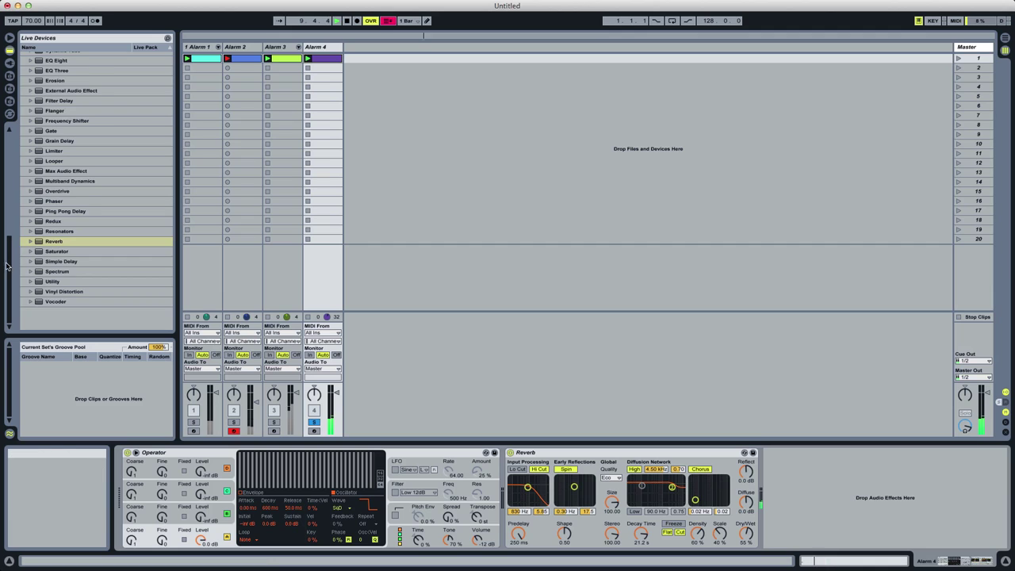
scroll(62, 124, up, 3)
double_click(57, 119)
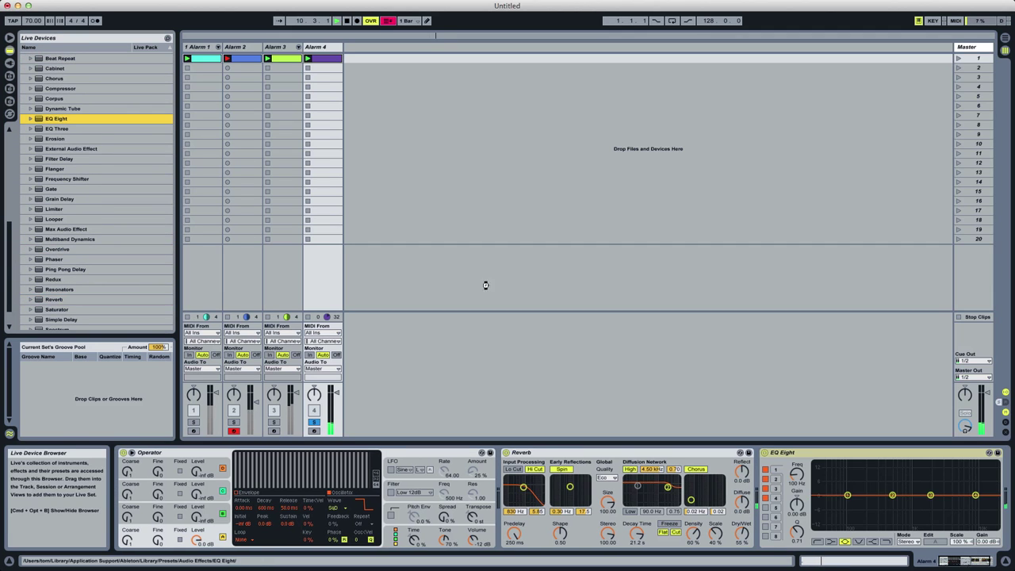
drag(892, 495, 892, 468)
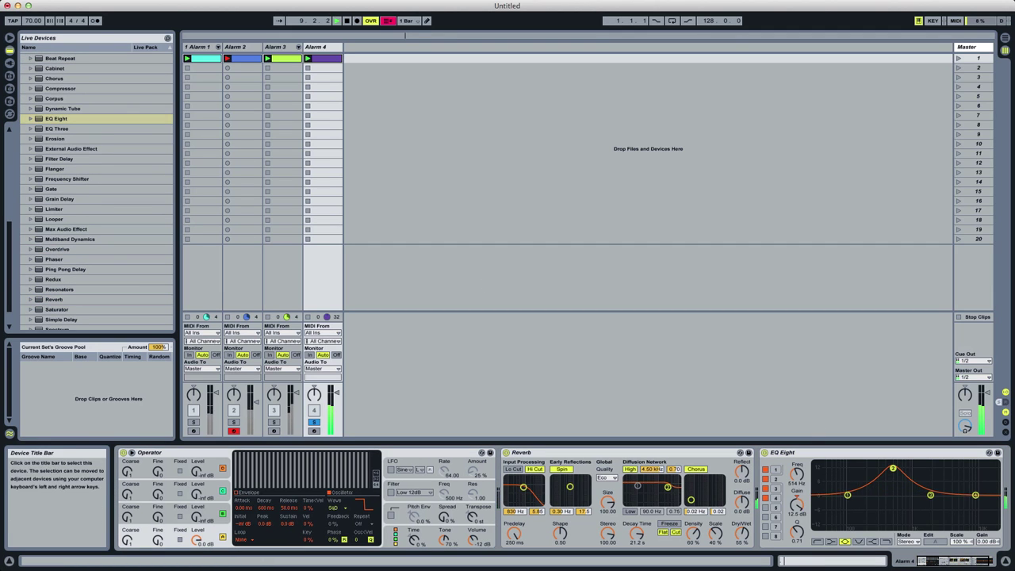
Narrow the EQ Eight's second band to a Q of 2.94 and boost band 3 by 15 dB at about 5.47 kHz with a Q of 3.32.
drag(797, 532, 797, 505)
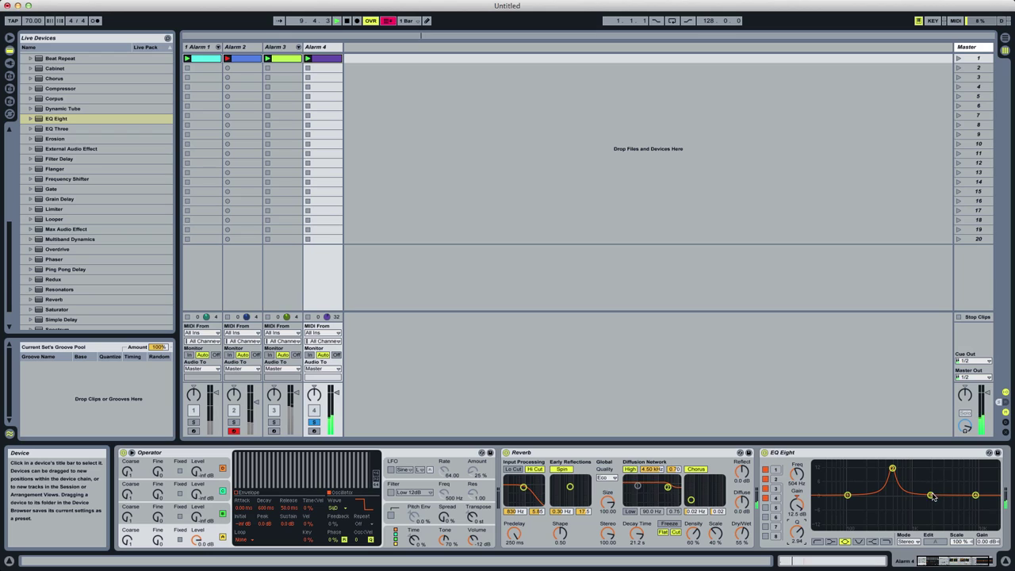
drag(931, 495, 959, 464)
drag(798, 532, 798, 505)
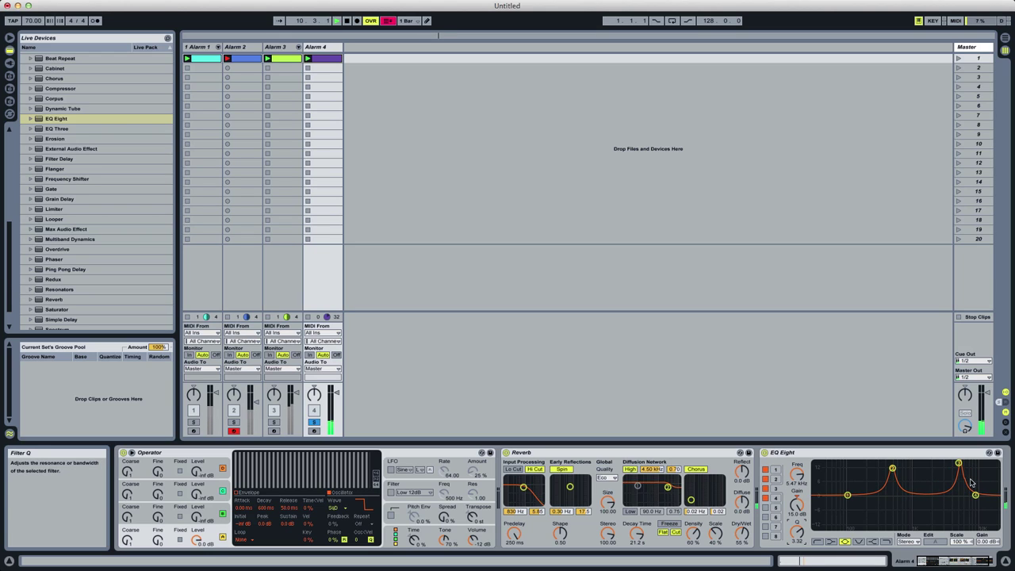
Add a narrow fourth-band boost with a Q of about 14.6, and set band 2 to about 8.1 dB at about 450 Hz.
drag(975, 495, 903, 489)
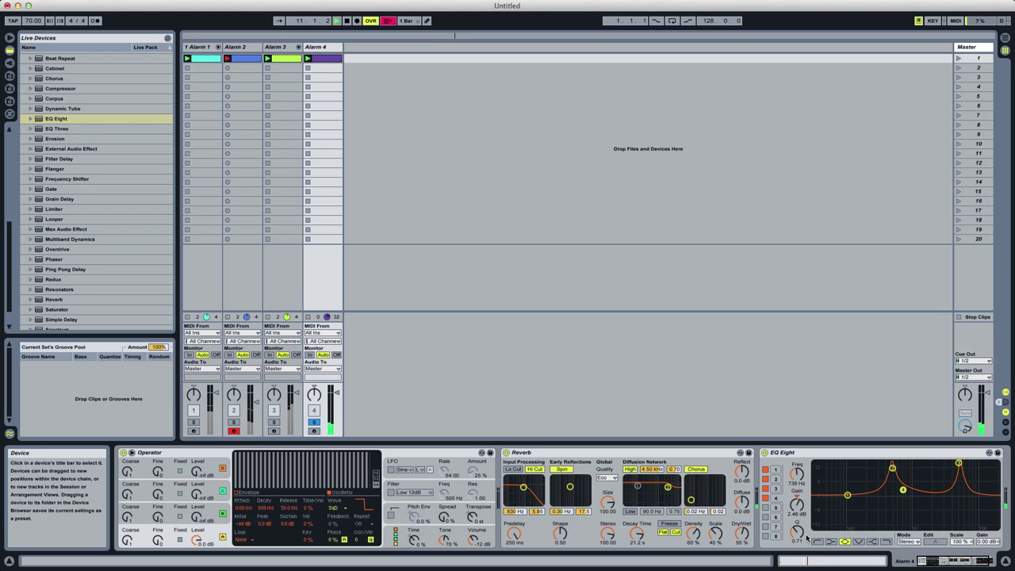
mouse_move(807, 538)
mouse_down()
mouse_move(808, 523)
mouse_move(810, 538)
mouse_up()
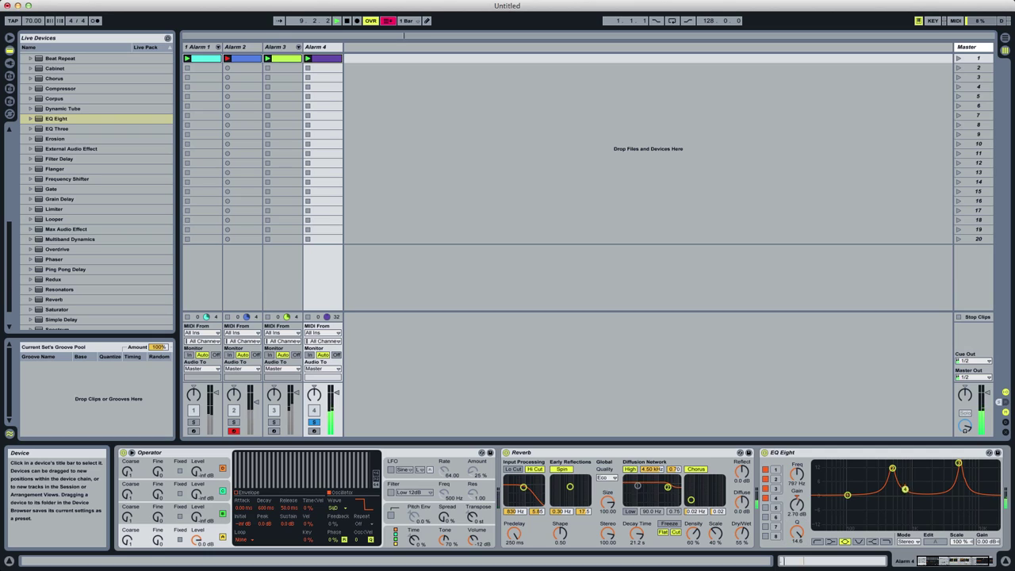
drag(904, 489, 910, 474)
click(892, 469)
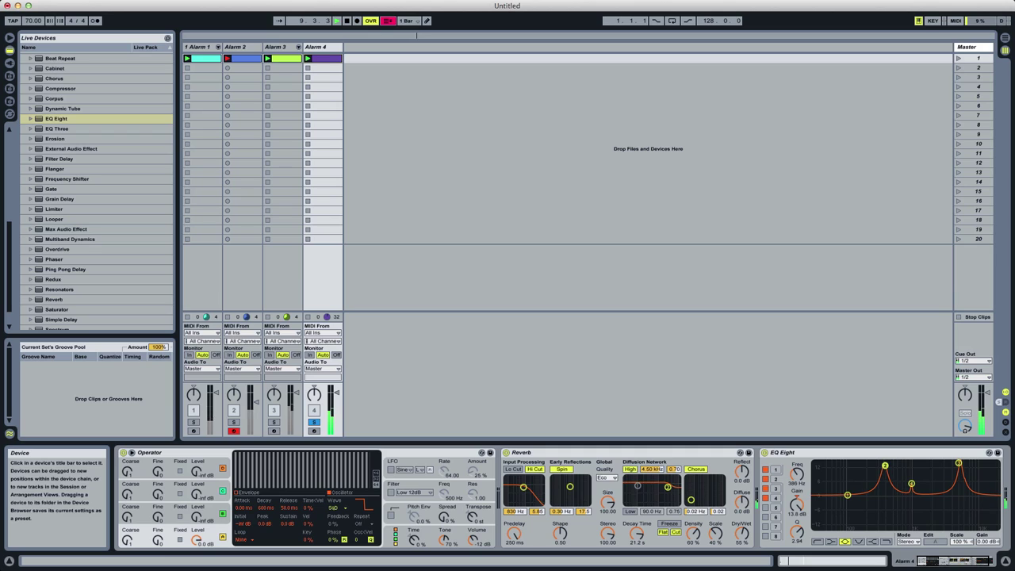
mouse_move(885, 465)
mouse_down()
mouse_move(866, 470)
mouse_move(882, 469)
mouse_up()
drag(889, 468, 889, 479)
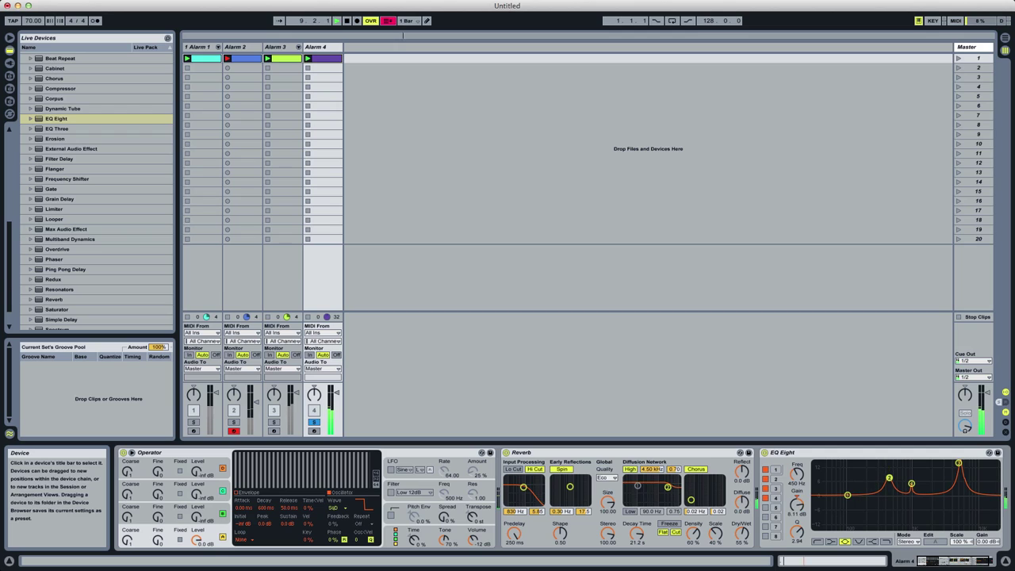
Replace Alarm 4's EQ Eight with an Auto Filter set to band-pass at about 2 kHz with a Q of 3.00.
click(815, 455)
key(Delete)
drag(7, 257, 8, 228)
double_click(57, 132)
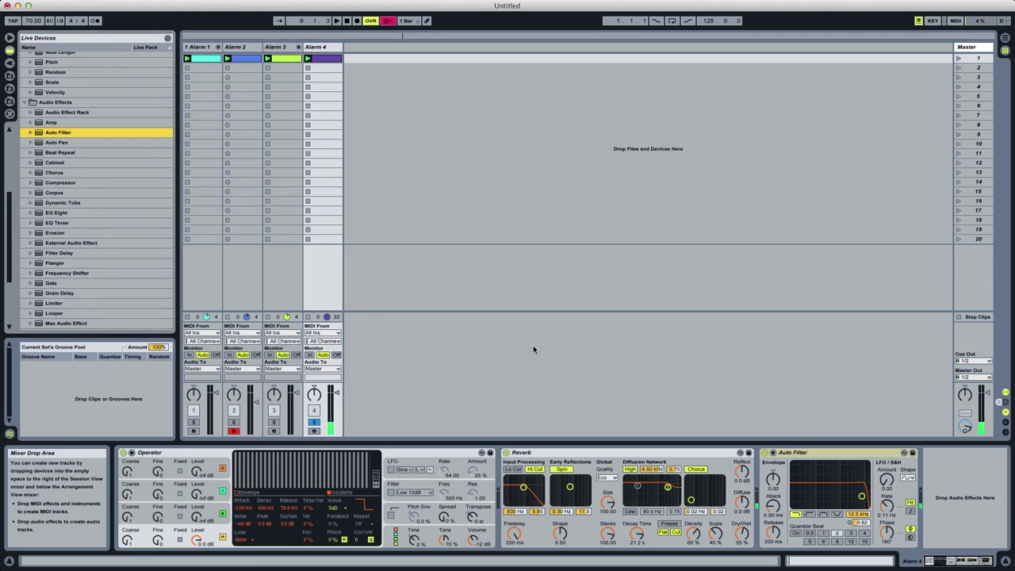
click(823, 515)
drag(827, 487, 841, 464)
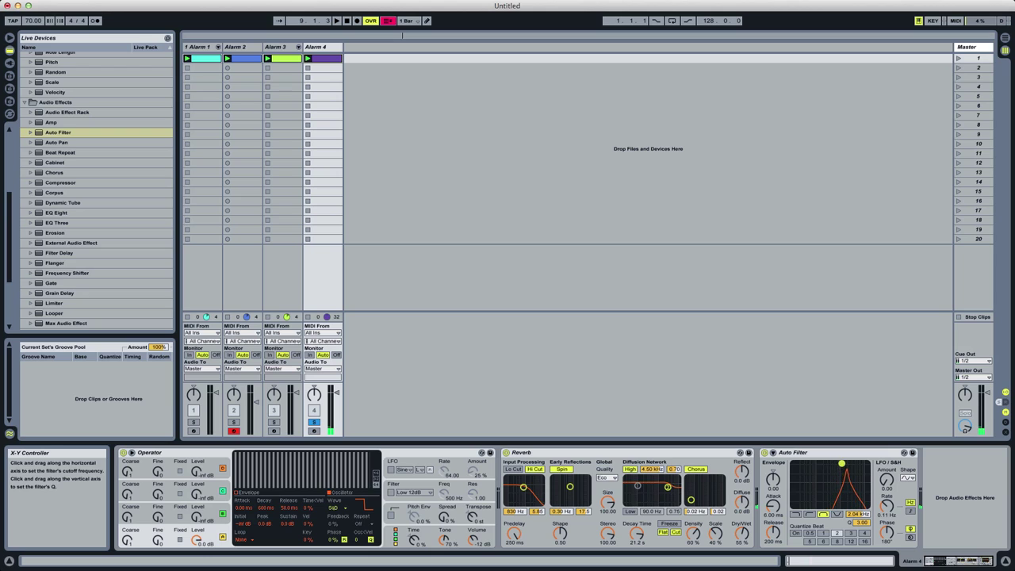
Group the Auto Filter into an Audio Effect Rack and select its chain in the rack's chain list.
right_click(828, 460)
click(833, 517)
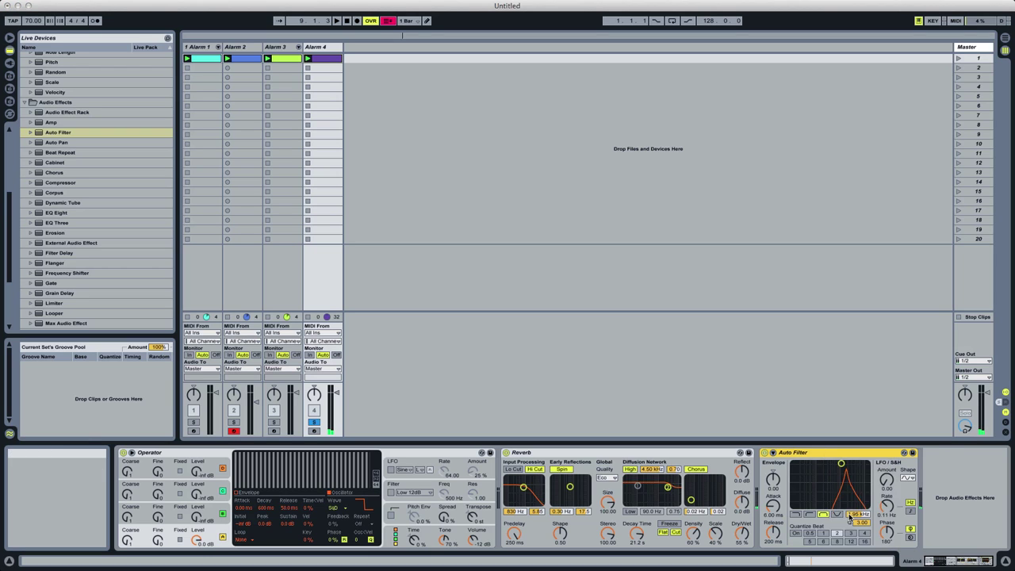
click(766, 472)
click(796, 479)
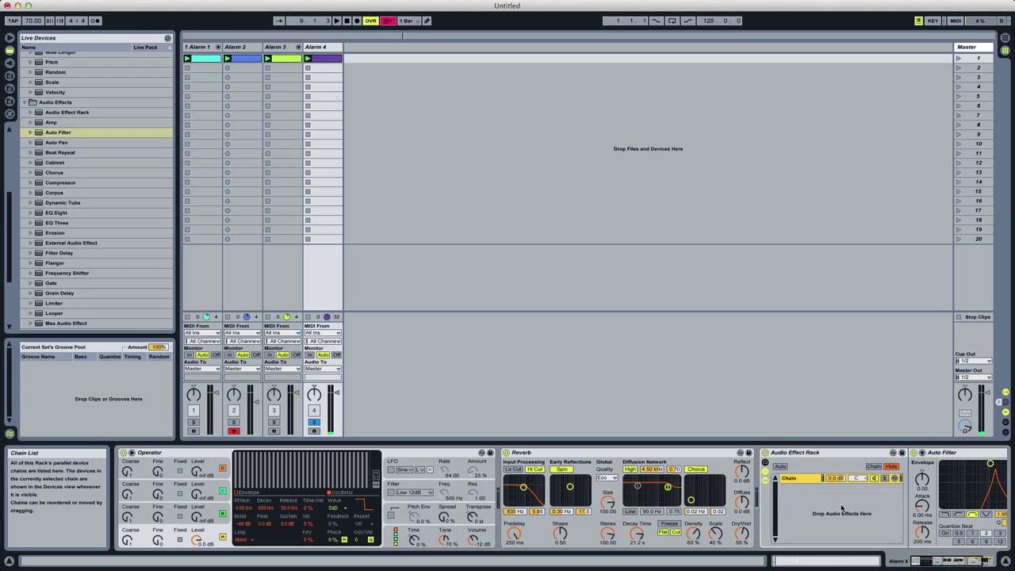
Duplicate the filter chain twice, setting the Auto Filter cutoff to 719 Hz in the second chain and 173 Hz in the third.
key(super+d)
drag(927, 564, 969, 544)
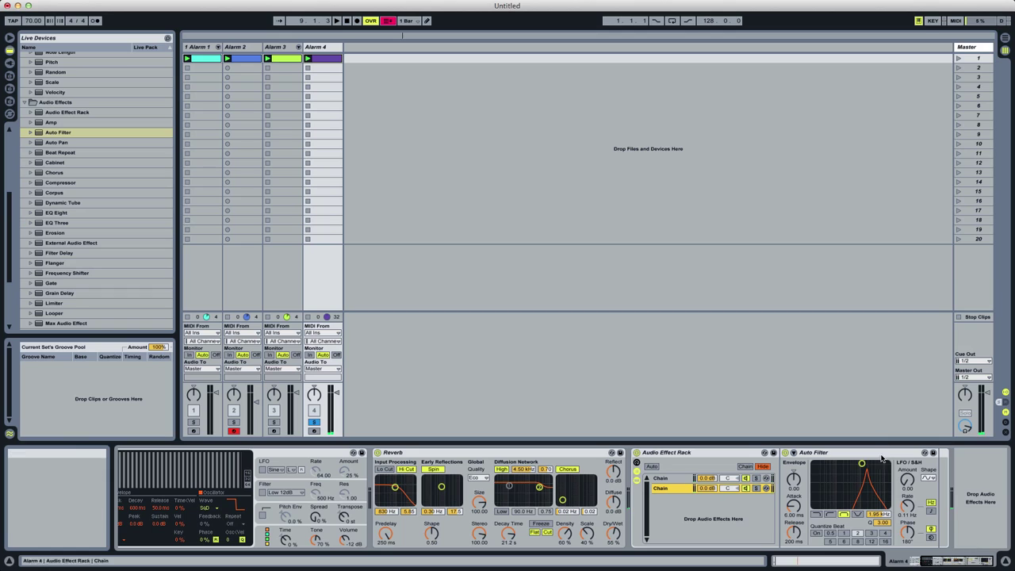
drag(861, 464, 850, 462)
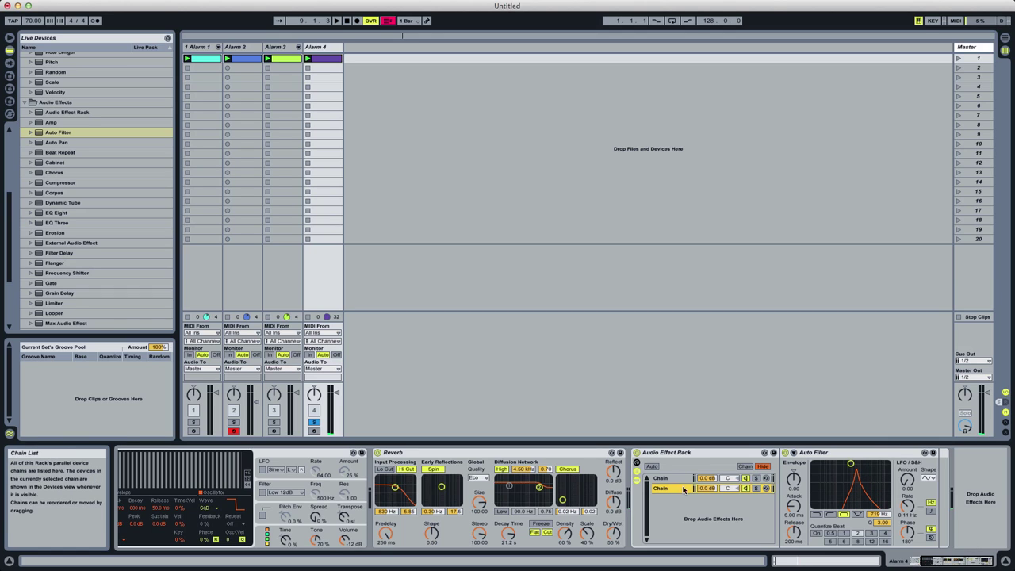
key(super+d)
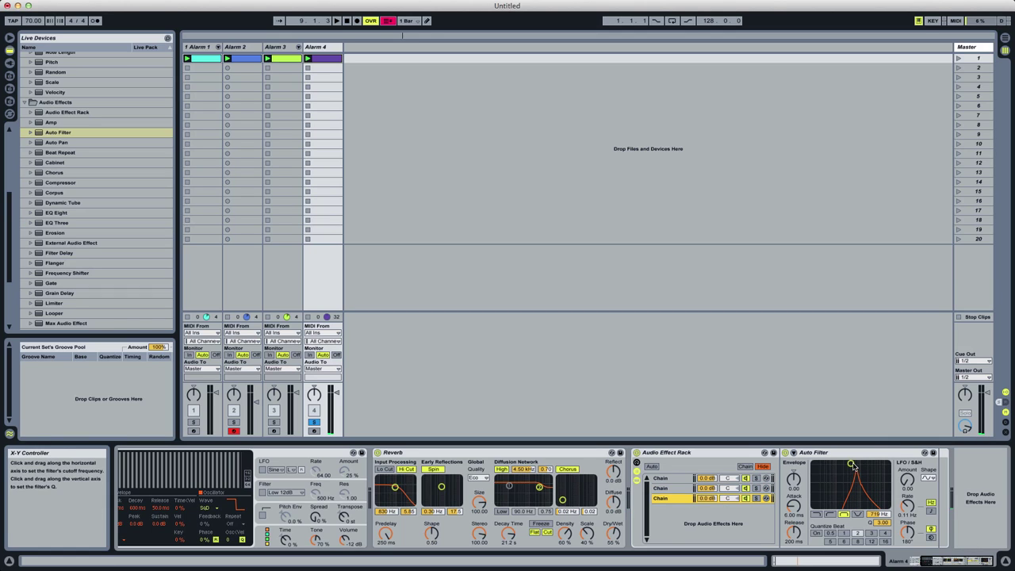
drag(854, 465, 834, 463)
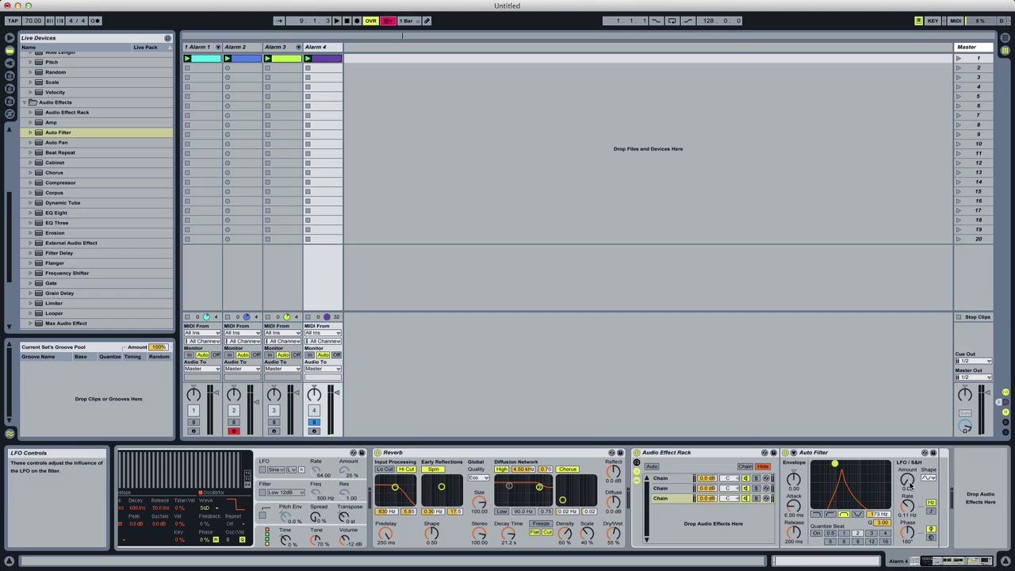
Set the filter LFO amount to 30.0 in the chains, with rates of 0.25 Hz in the second and 0.02 Hz in the first, and start playback.
key(super+z)
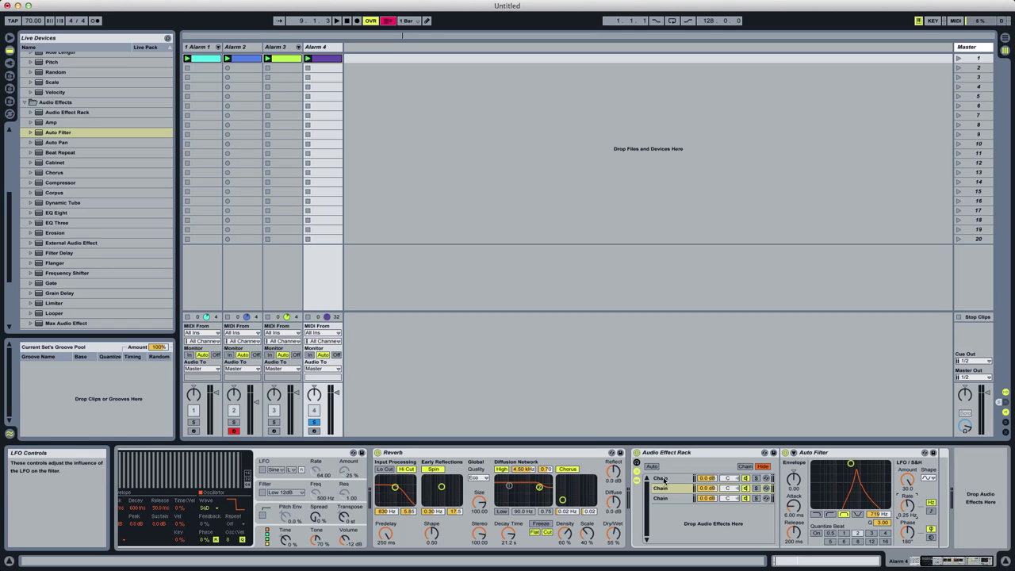
click(665, 480)
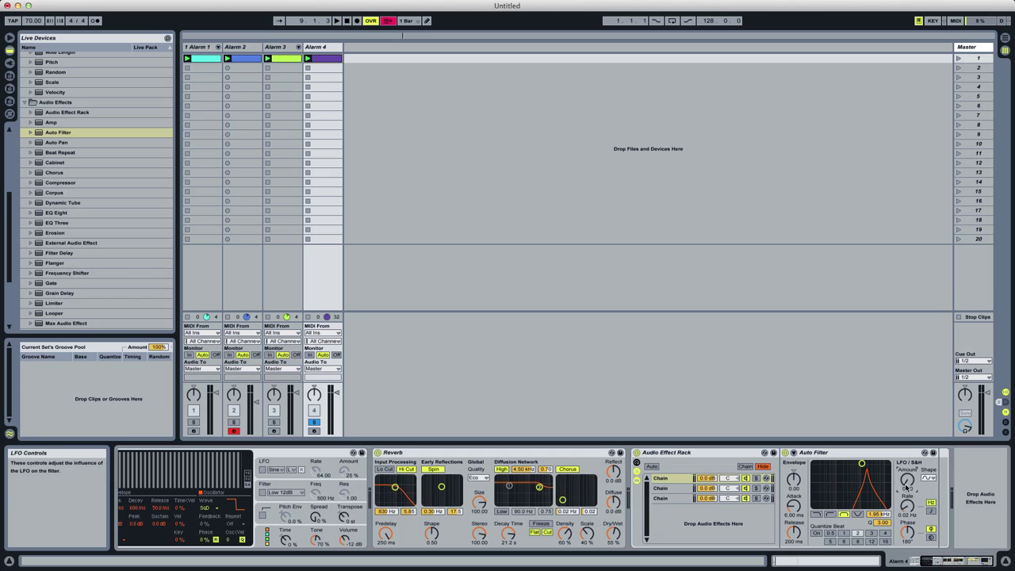
key(space)
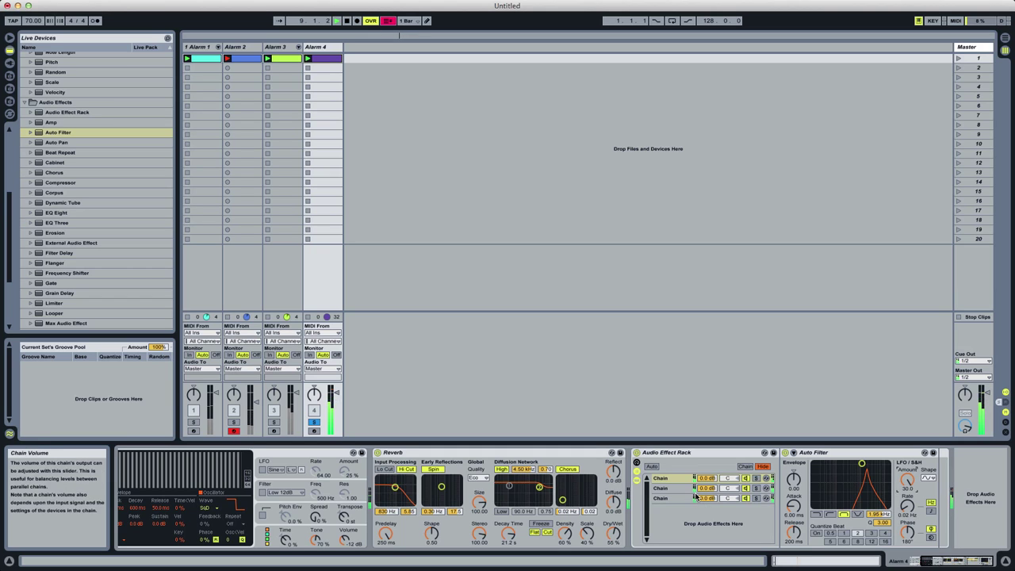
Set the filter LFO phase to 0° in the first chain, 8.57° in the second and 2.86° in the third.
click(662, 488)
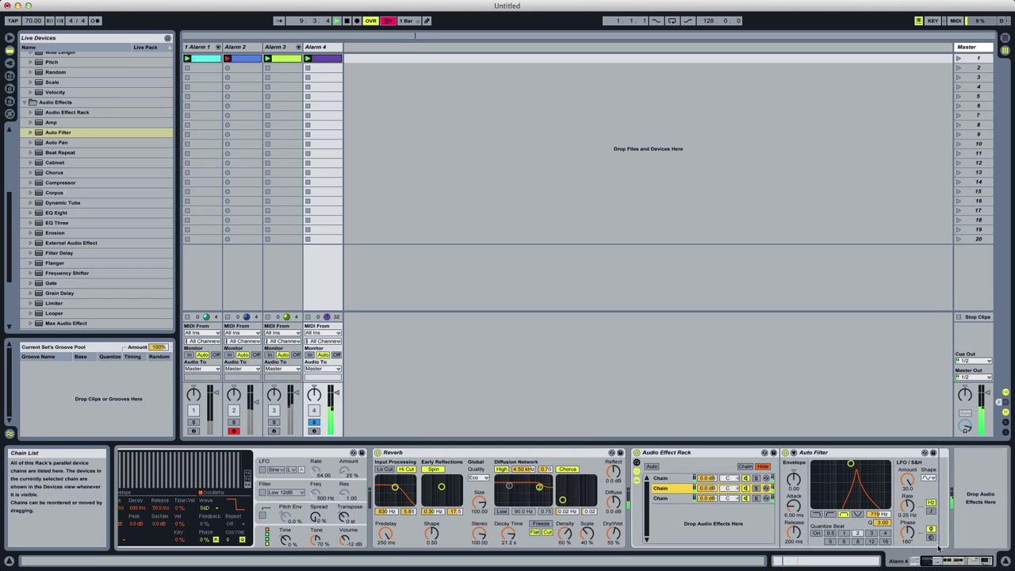
drag(901, 544, 900, 570)
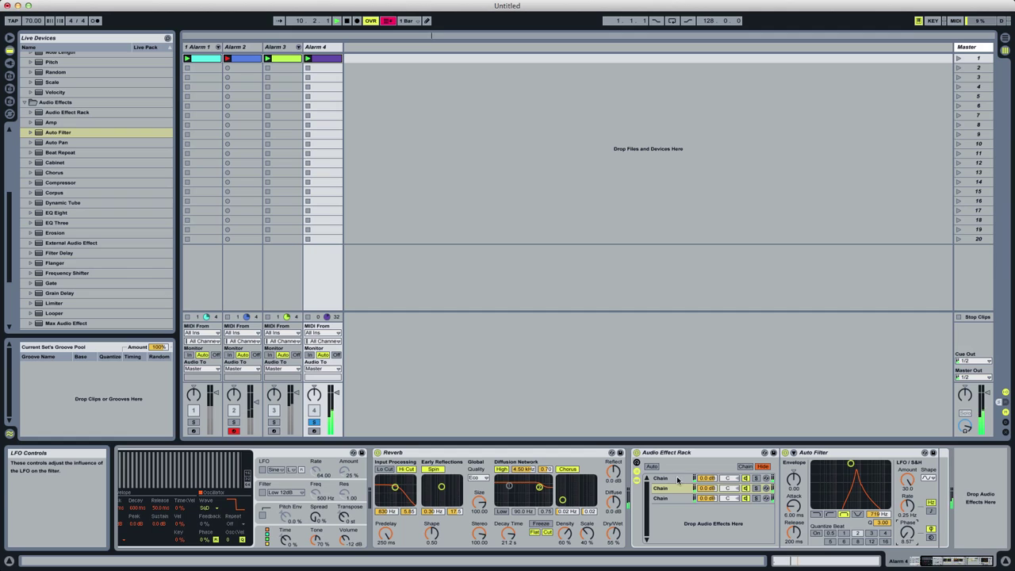
click(661, 498)
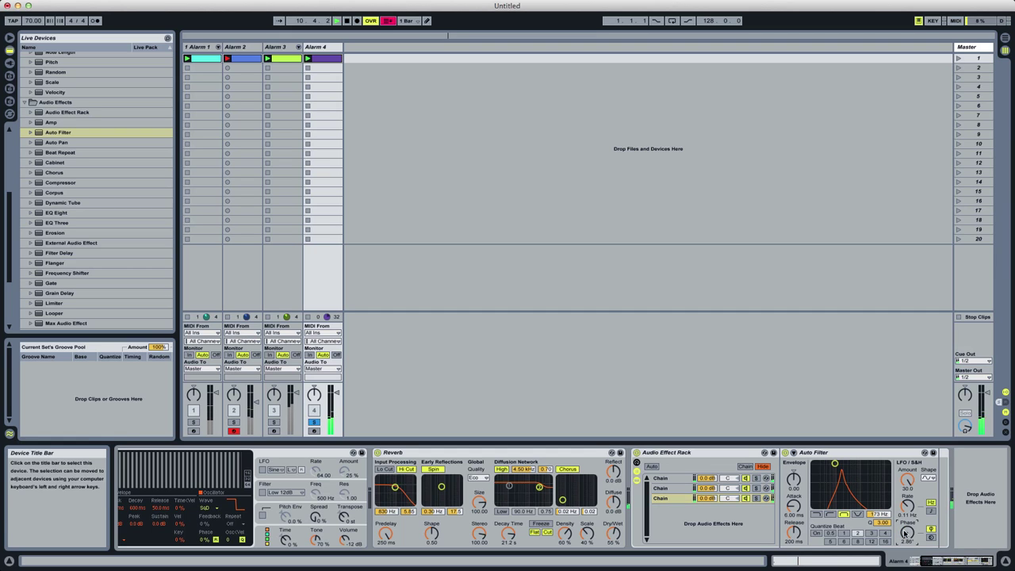
Move the Audio Effect Rack ahead of the Reverb on Alarm 4 and stop playback.
drag(666, 452, 400, 480)
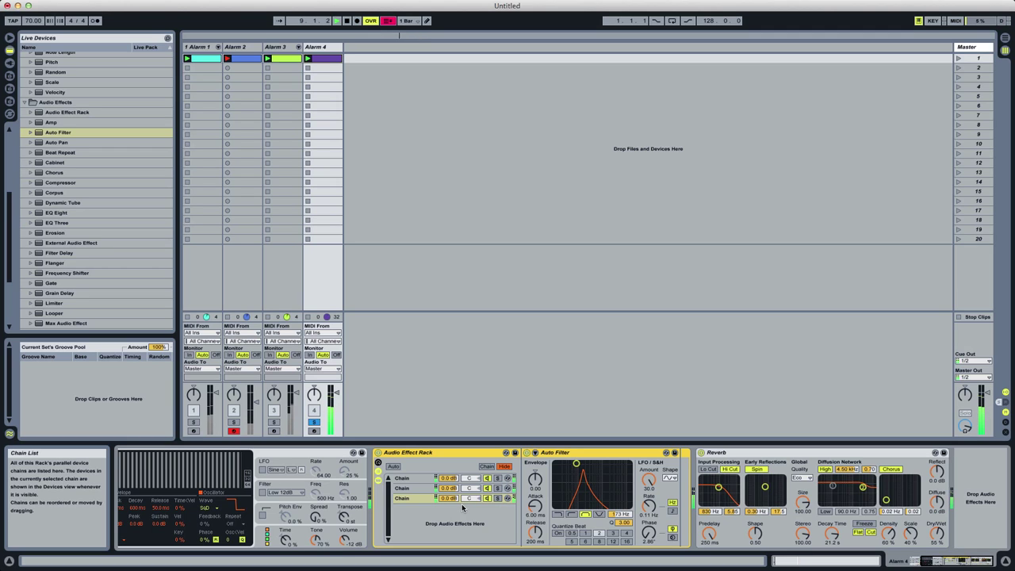
key(space)
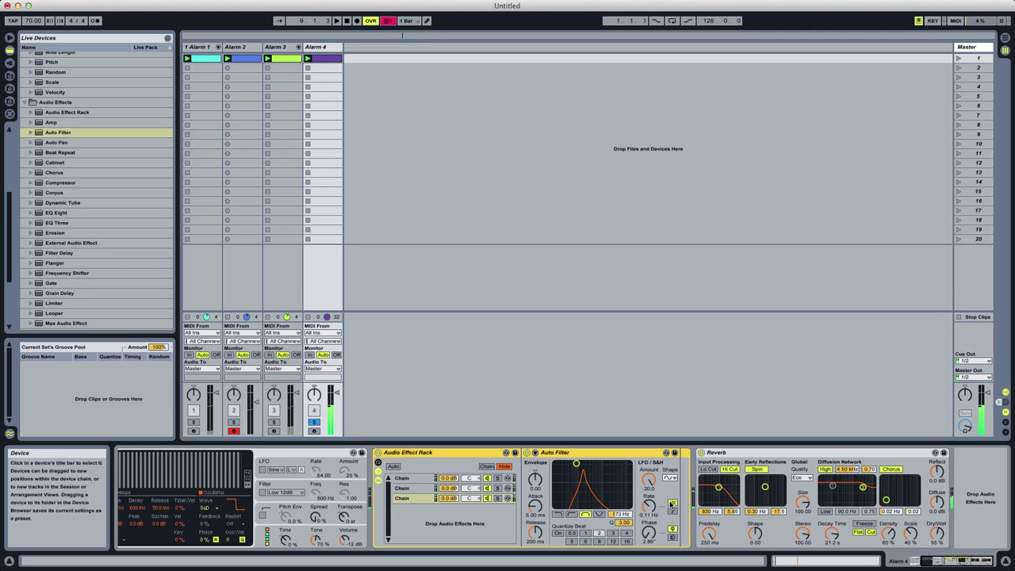
Set the filter LFO rates to 0.46 Hz in the third chain, 0.55 Hz in the second and 1.39 Hz in the first, and restart playback.
click(648, 506)
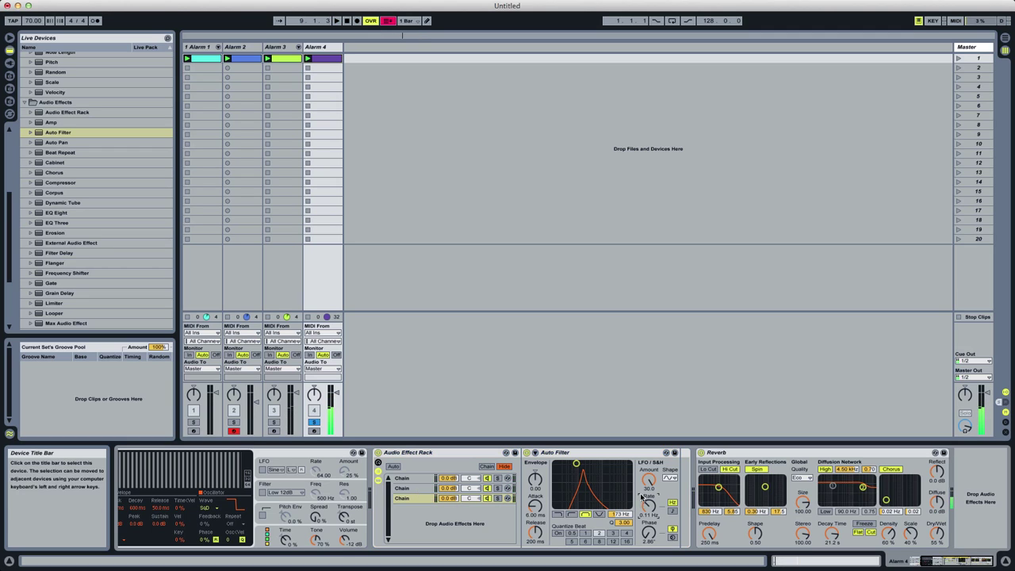
click(436, 489)
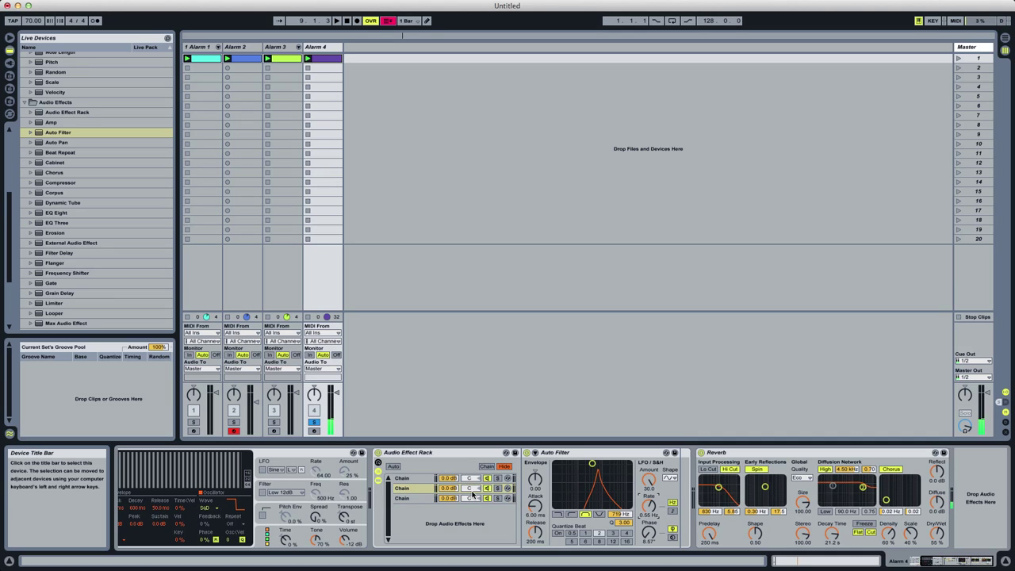
click(410, 479)
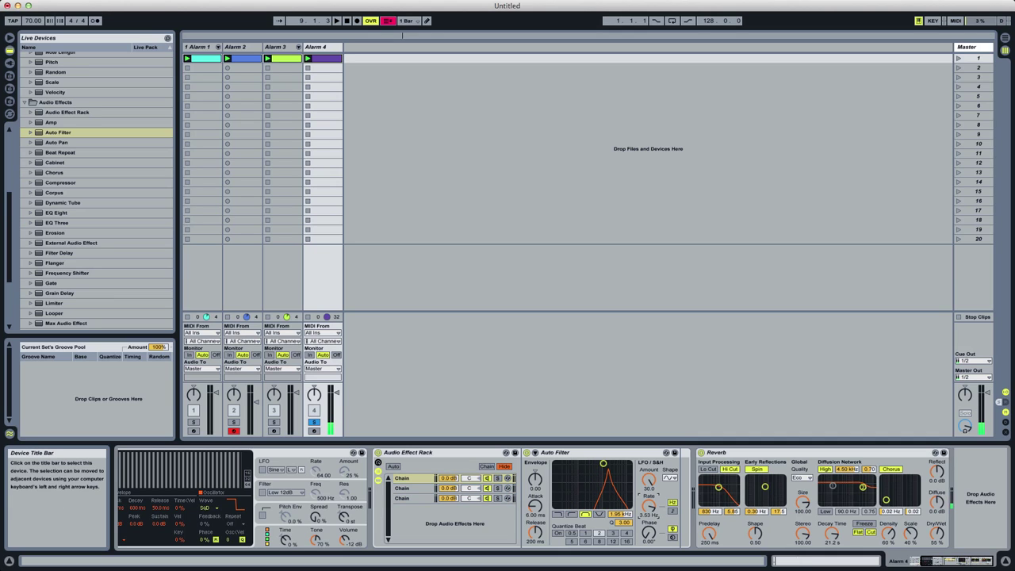
key(space)
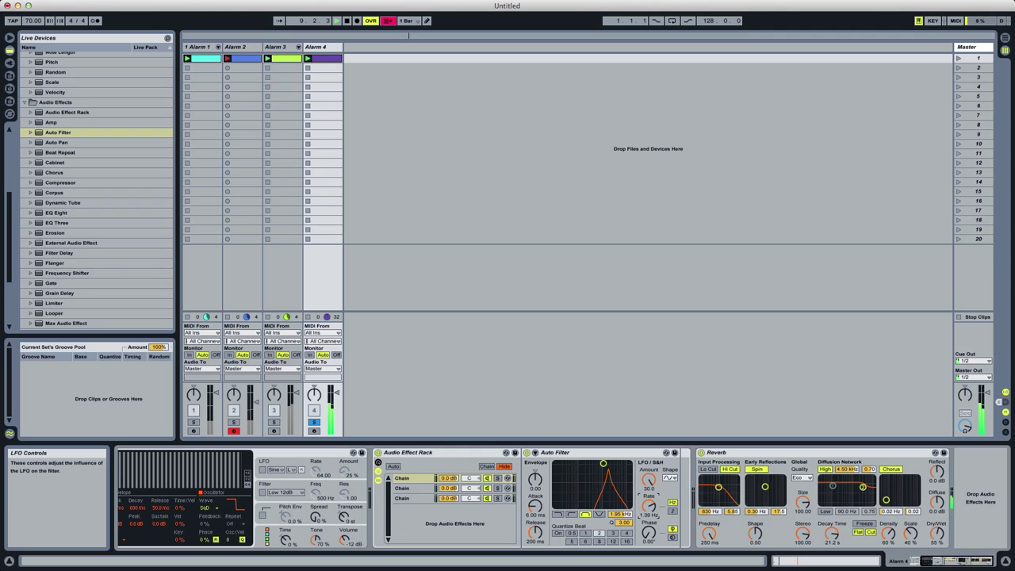
Create an empty fourth chain in the rack and set the first three chains' volumes to -15.2, -7.7 and -13.7 dB.
right_click(407, 512)
click(422, 519)
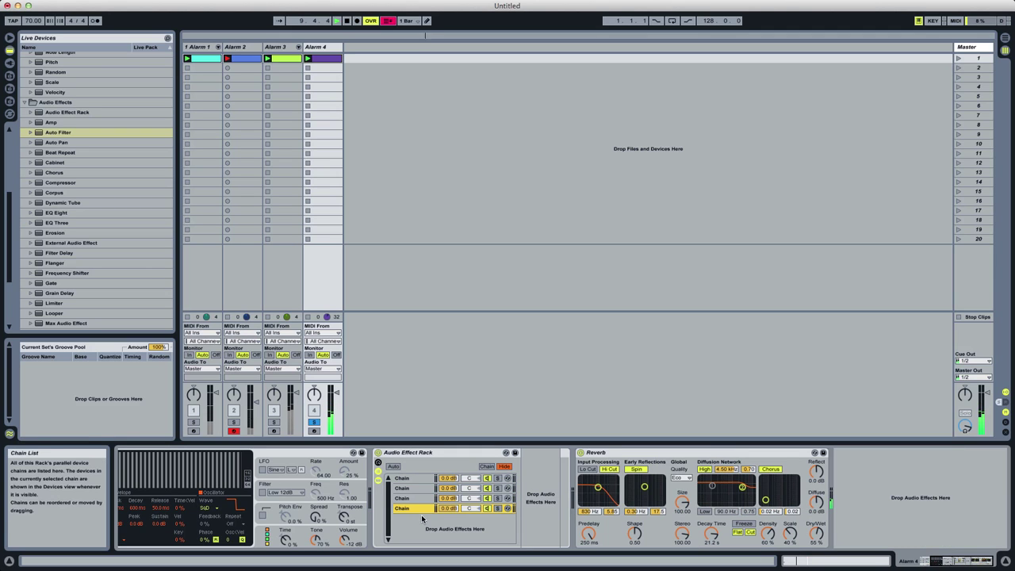
mouse_move(451, 500)
mouse_down()
mouse_move(451, 511)
mouse_move(450, 487)
mouse_up()
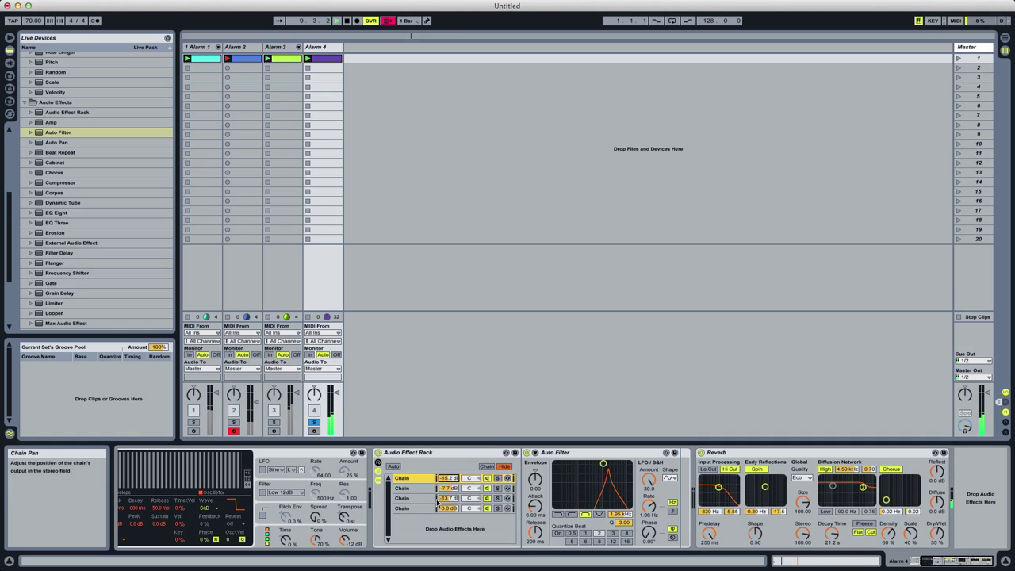
Change the Auto Filter's LFO shape to a square wave in each of the three filter chains.
click(667, 480)
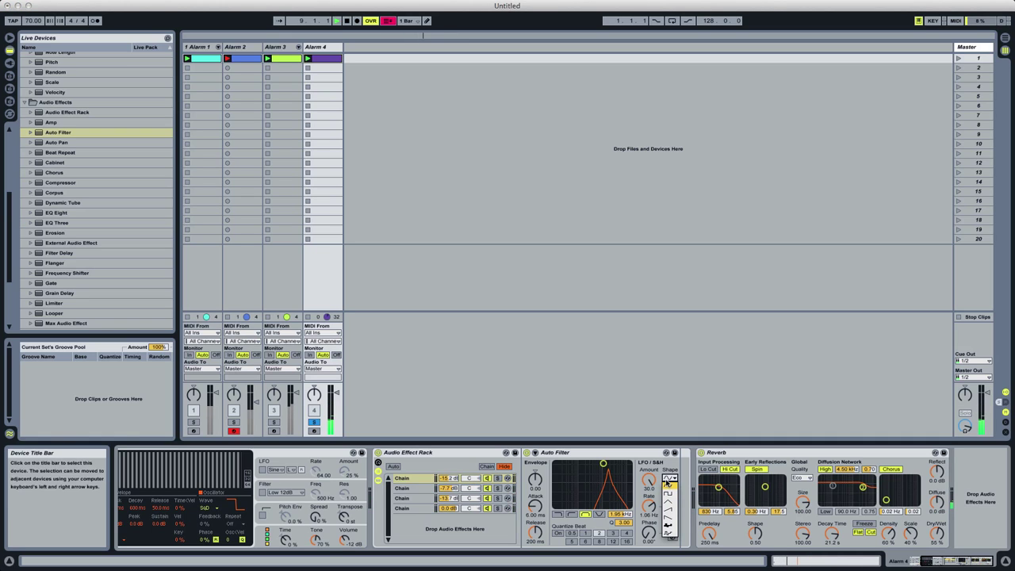
click(673, 494)
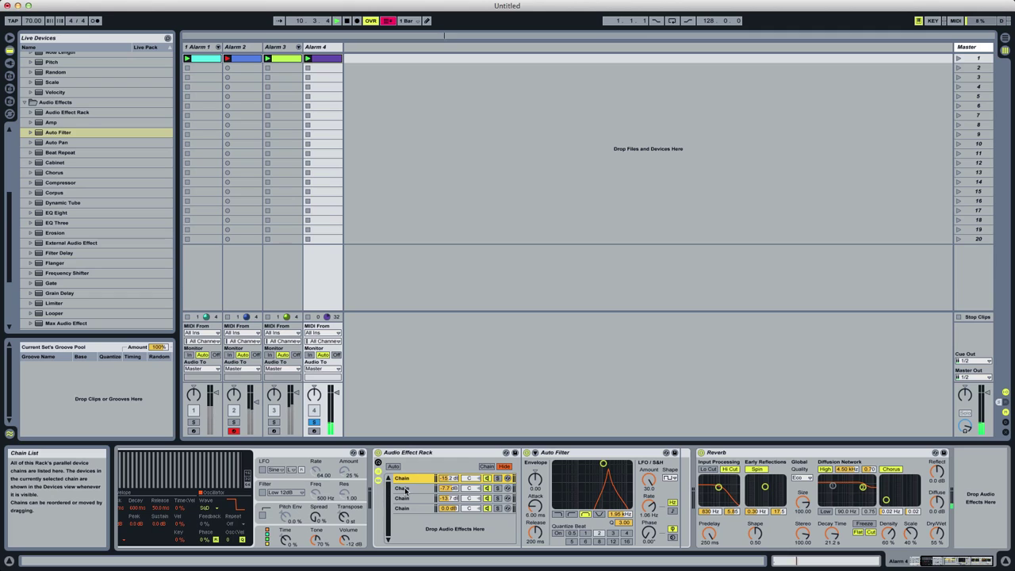
click(403, 488)
click(671, 479)
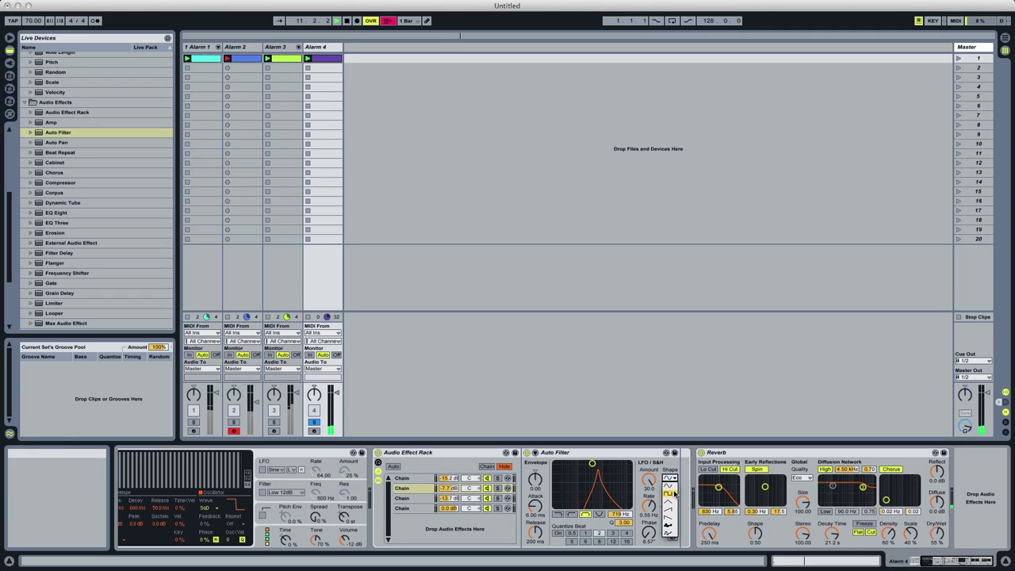
click(671, 497)
click(409, 499)
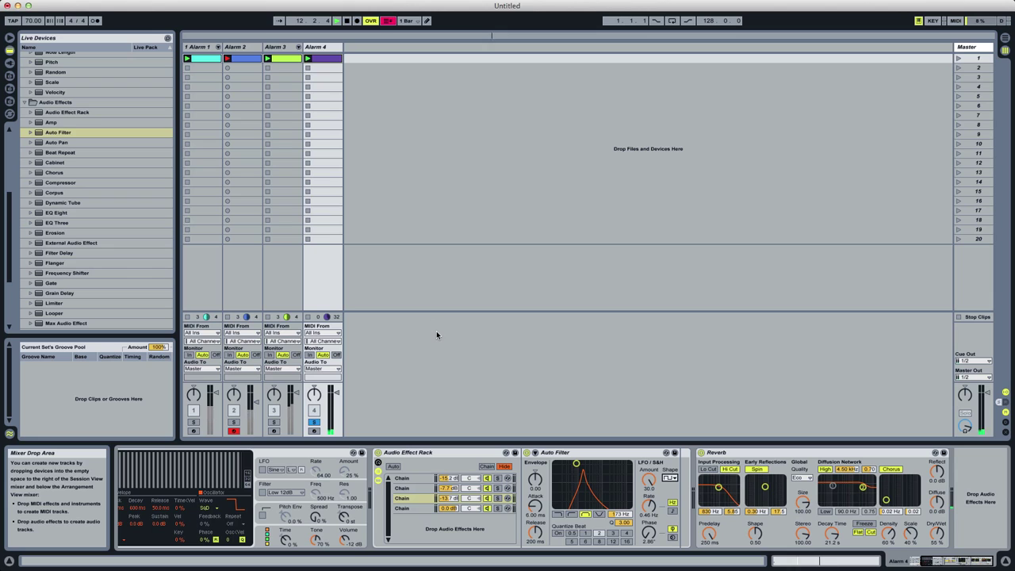
Set the loop length of Alarm 4's clip to 2 bars, restart playback and return to the track's devices.
click(317, 59)
click(199, 543)
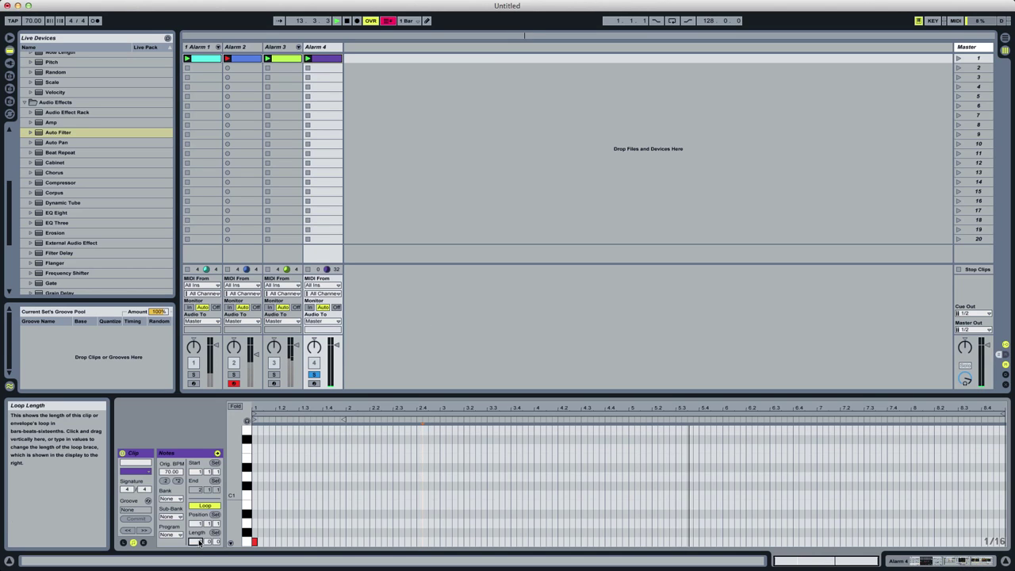
text(2)
key(Return)
key(space)
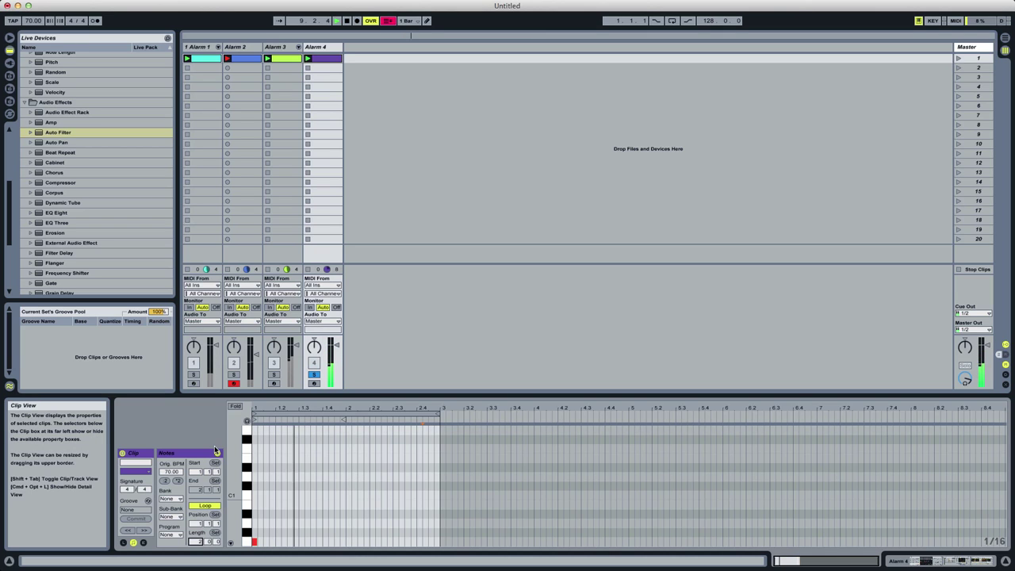
click(314, 48)
double_click(314, 49)
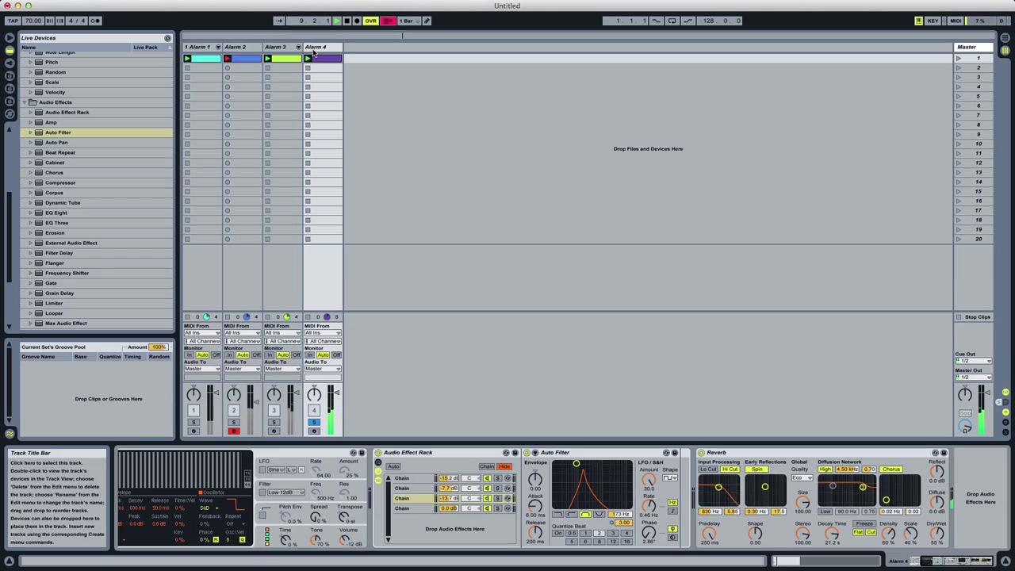
Set the rack's fourth chain volume to about -21 dB and the third chain's filter LFO shape to sawtooth up.
drag(454, 508, 454, 547)
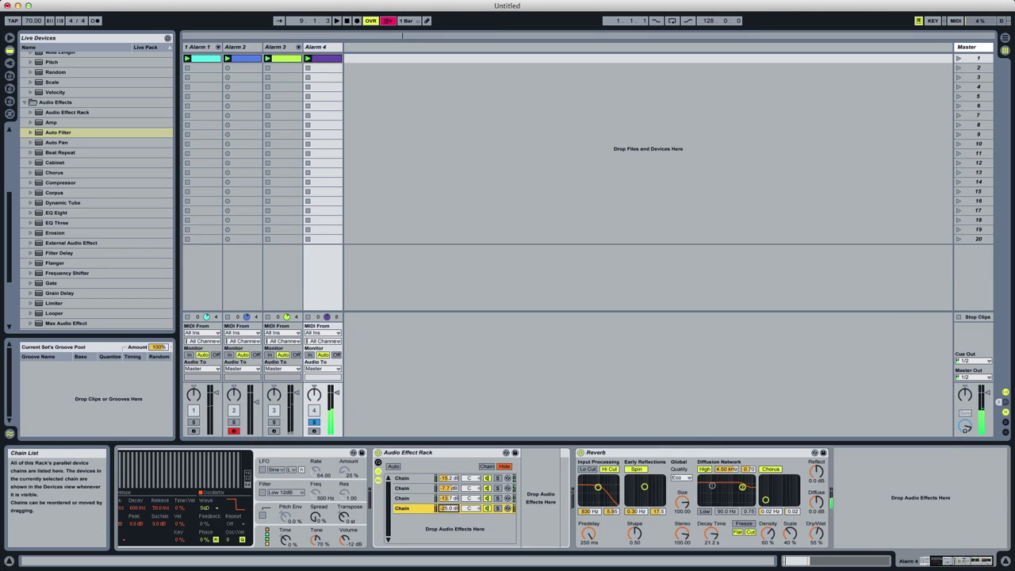
click(417, 499)
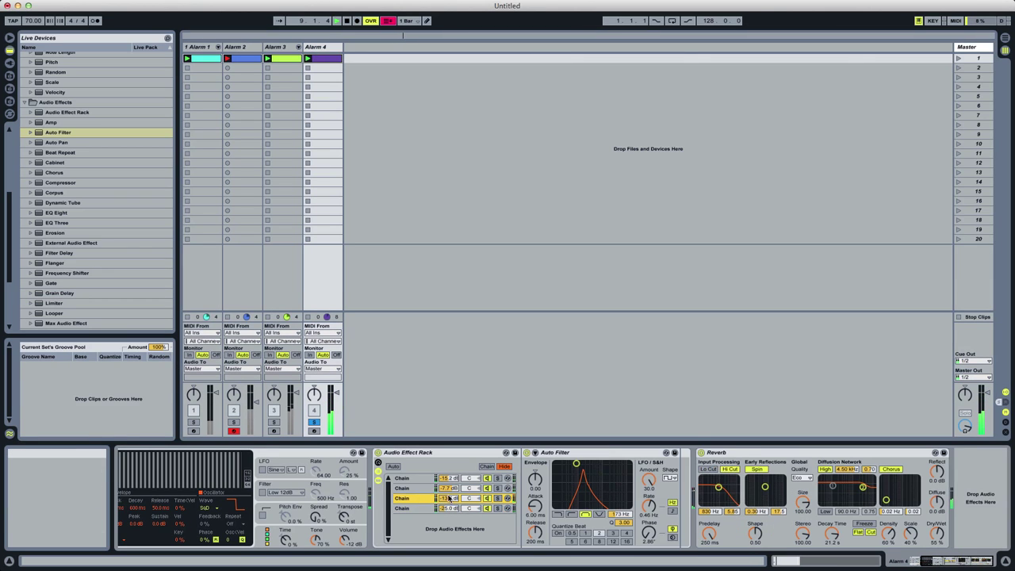
click(670, 478)
click(671, 512)
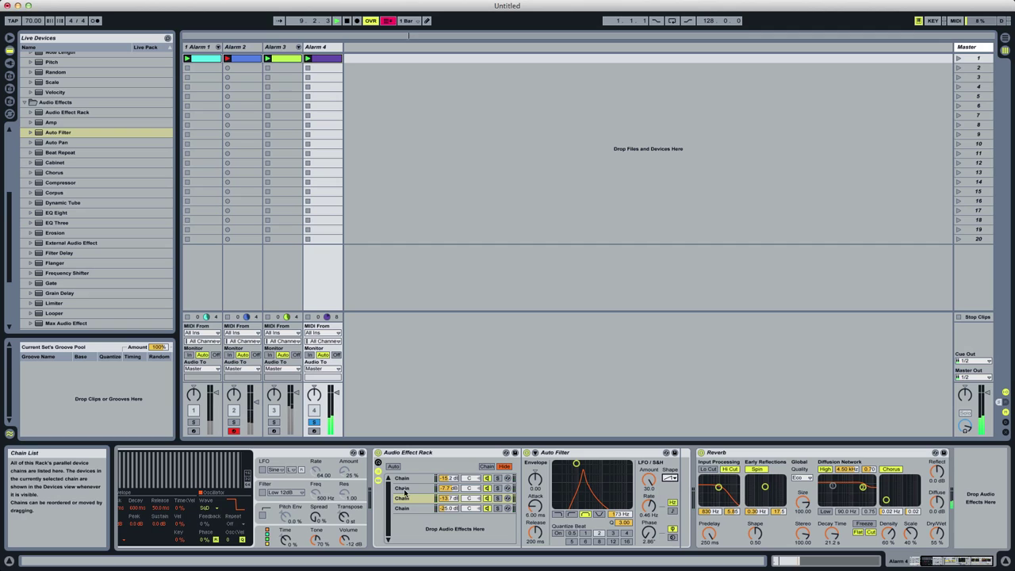
Change the Auto Filter's LFO shape to triangle in the second chain and sawtooth down in the first, and restart playback.
click(405, 489)
click(671, 478)
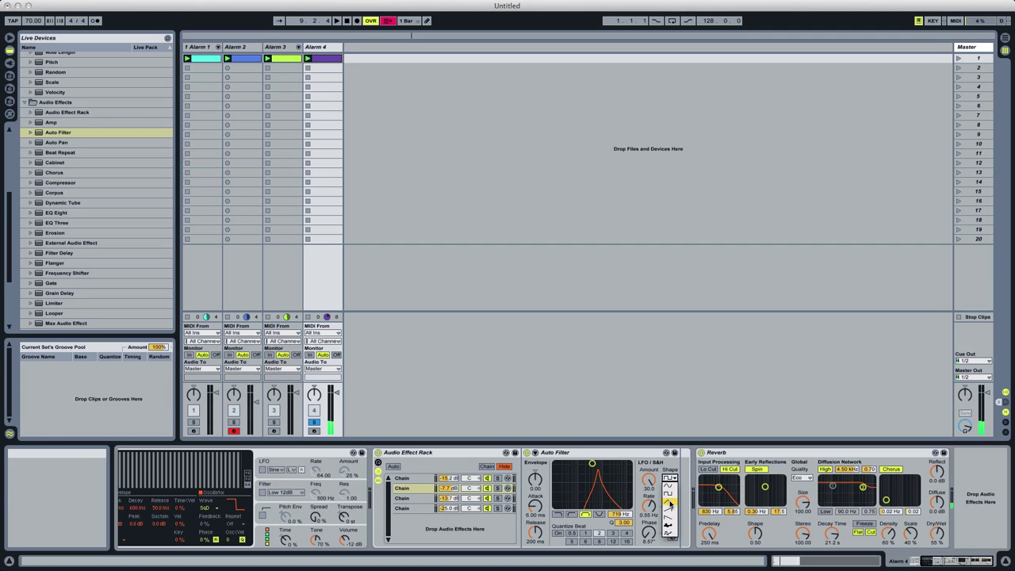
click(671, 504)
click(403, 478)
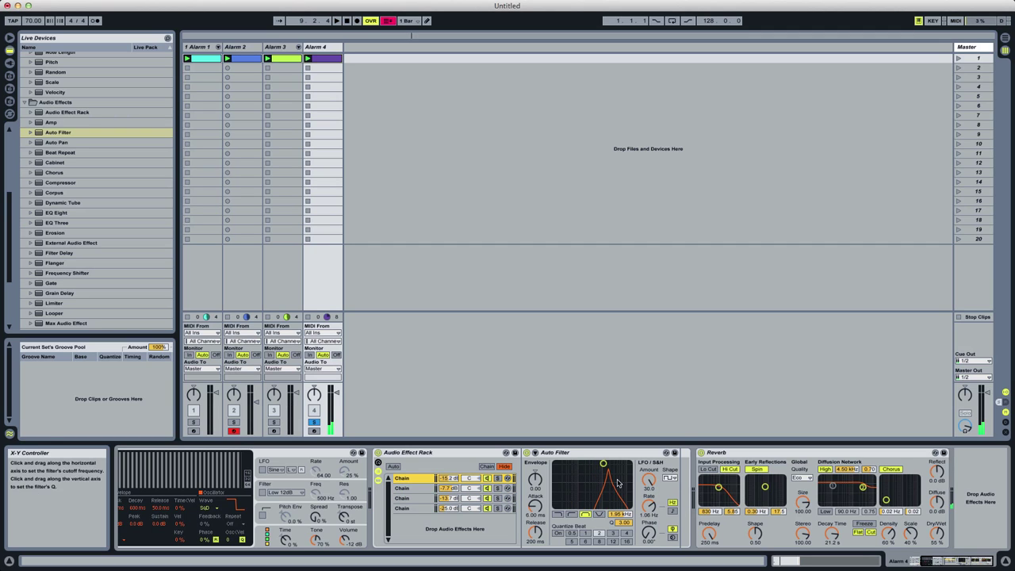
click(670, 479)
click(670, 521)
key(space)
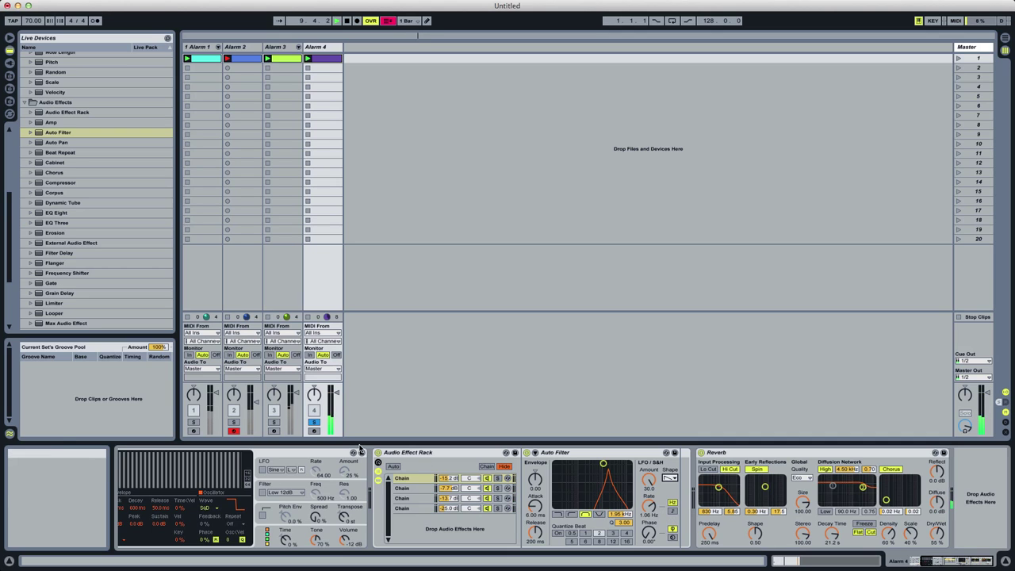
Unsolo Alarm 4 and add a Limiter with 24 dB of gain at the end of its device chain.
click(314, 423)
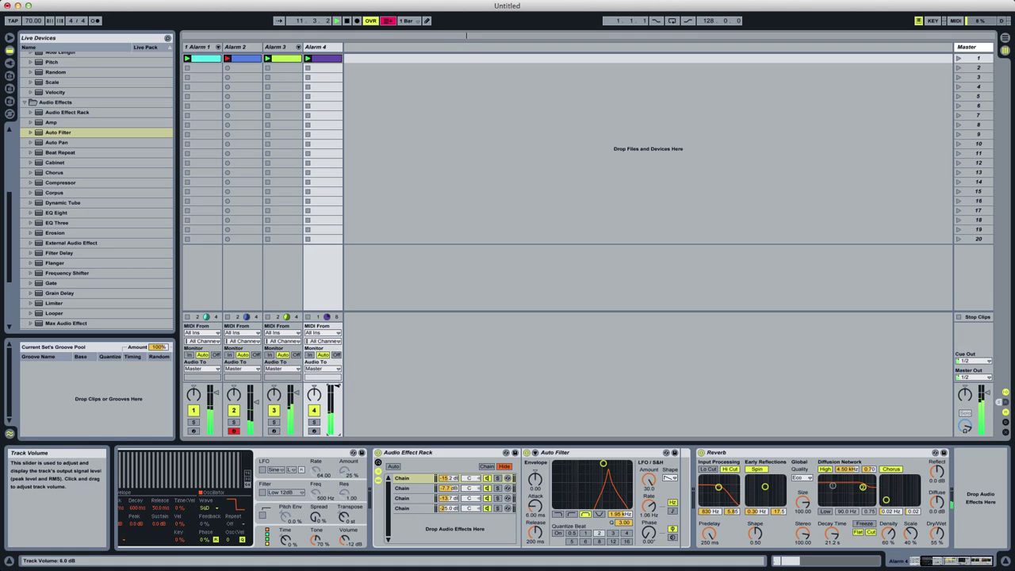
drag(9, 260, 10, 273)
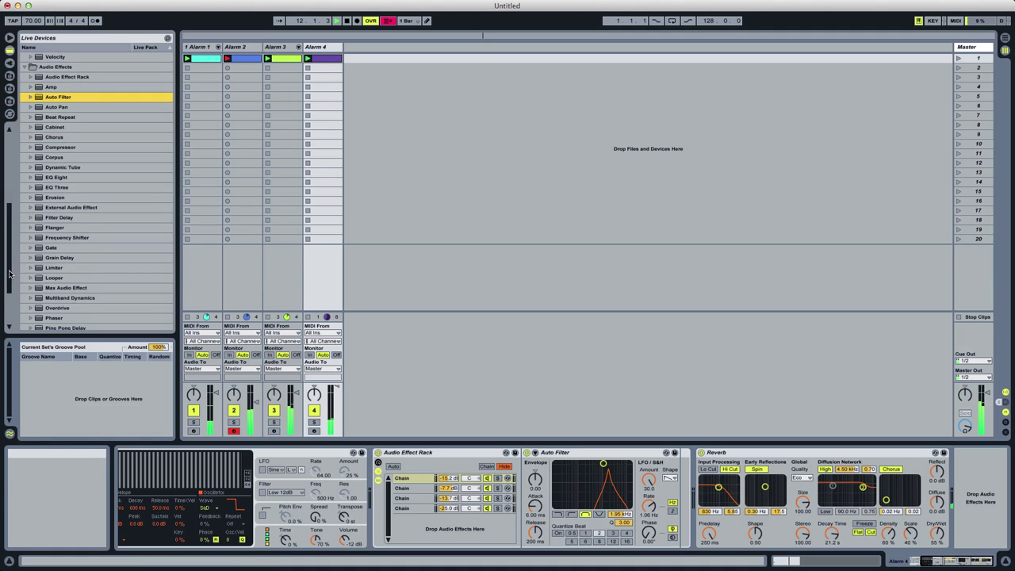
double_click(54, 268)
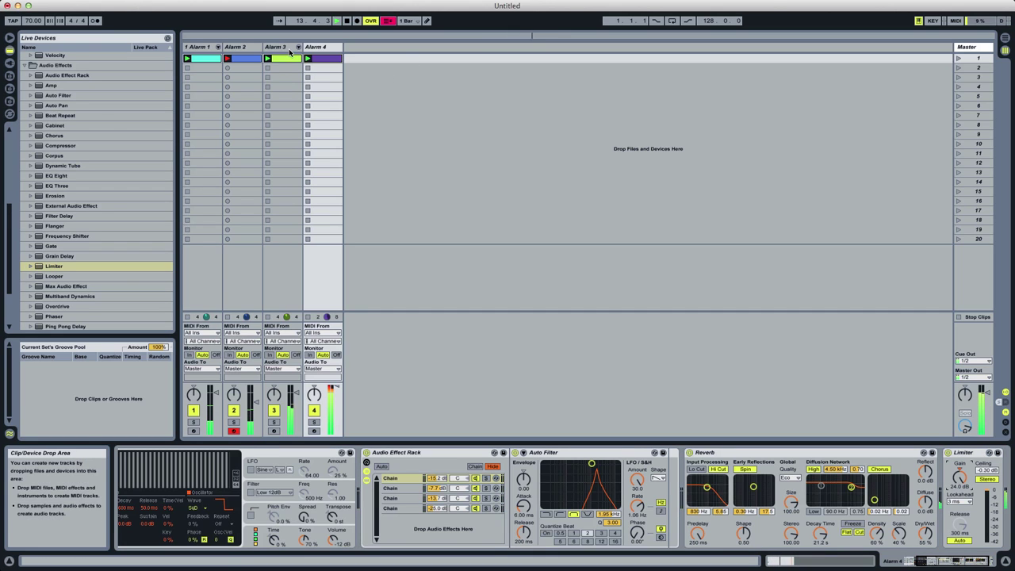
Group the tracks Alarm 1, Alarm 2 and Alarm 3.
click(290, 52)
shift+click(211, 48)
right_click(209, 49)
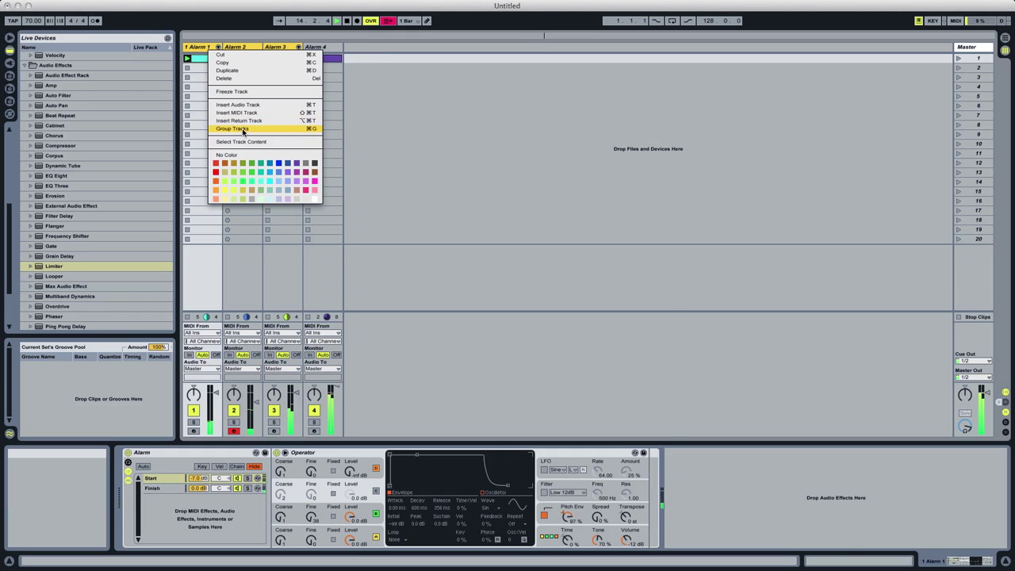
click(232, 129)
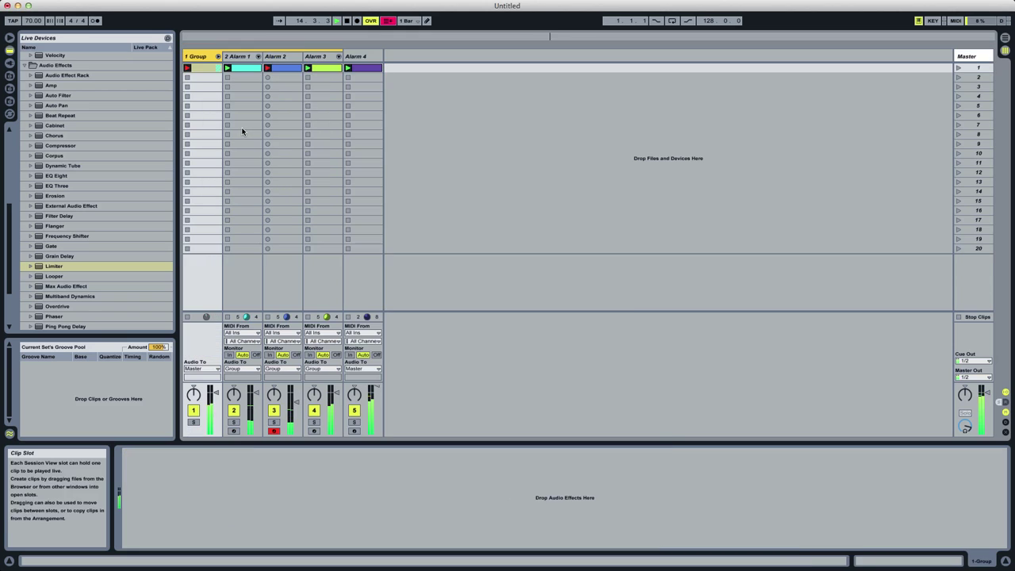
Set Alarm 4's track volume to about -3.9 dB and its Reverb dry/wet to 7.9%.
click(359, 56)
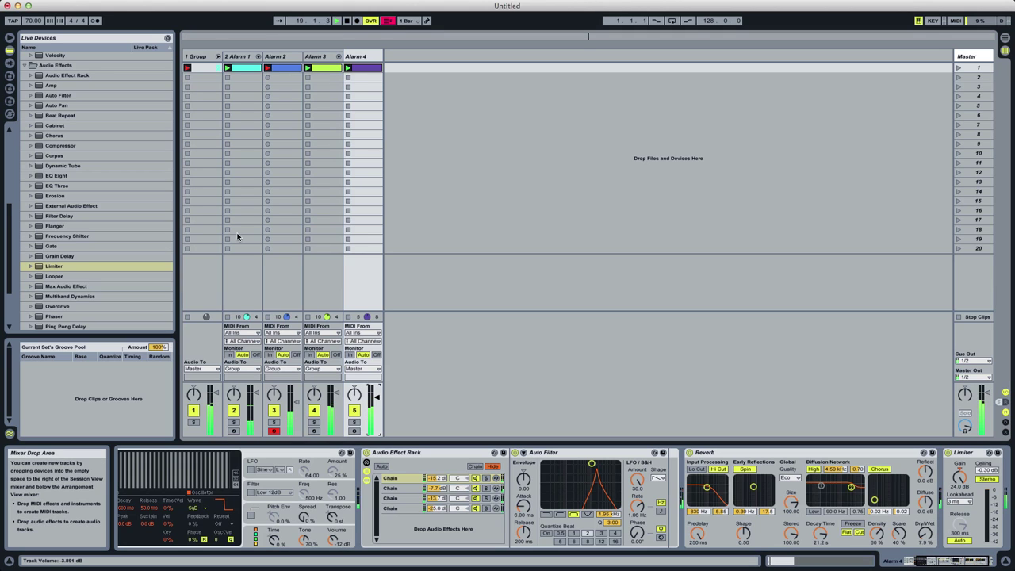
Add a Compressor to the group track and enable its external sidechain.
click(203, 238)
double_click(119, 146)
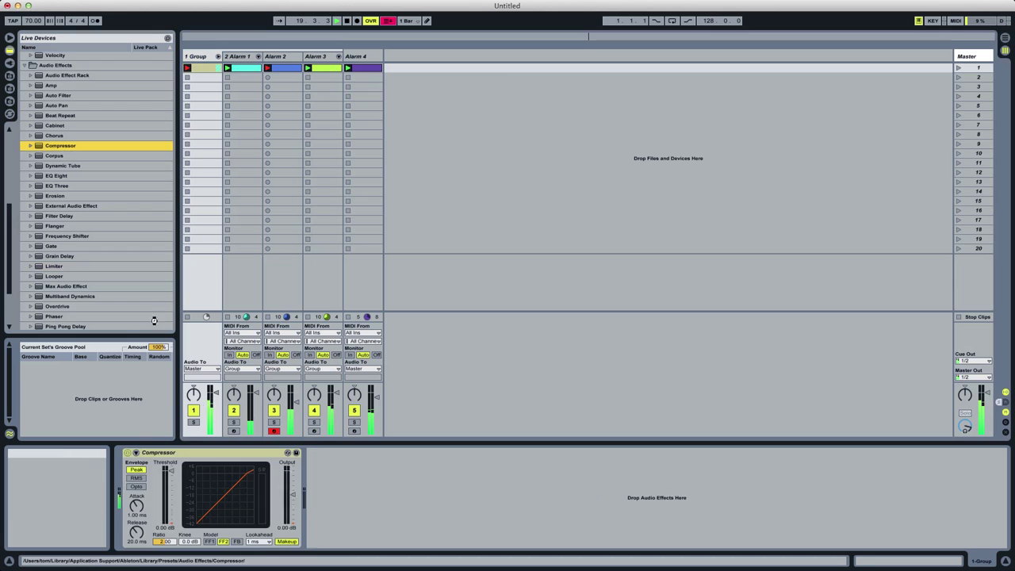
click(135, 453)
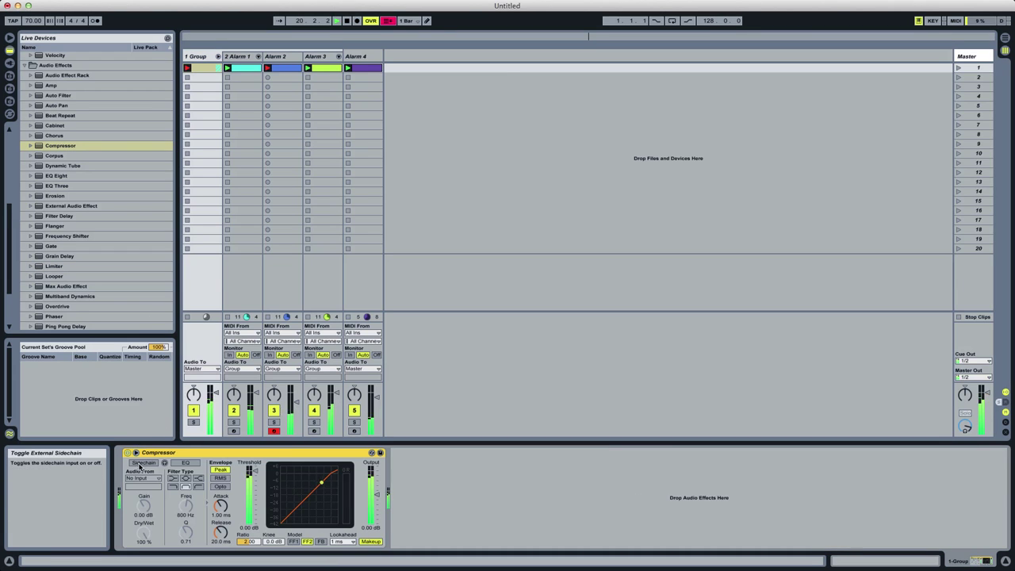
click(140, 462)
Feed the Compressor's sidechain from Alarm 4, Pre FX, and set the threshold to -46.3 dB.
click(143, 478)
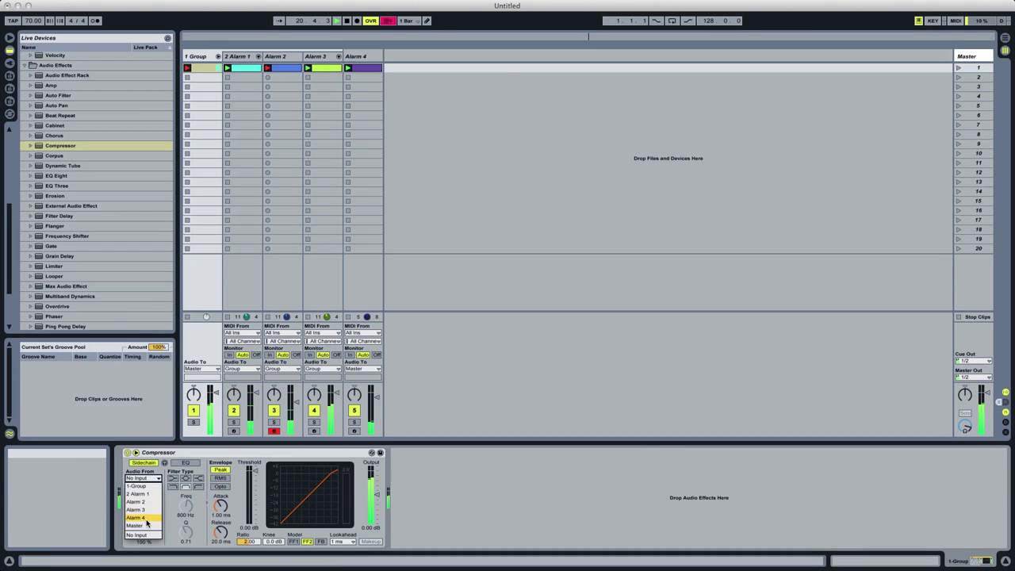
click(146, 522)
click(143, 486)
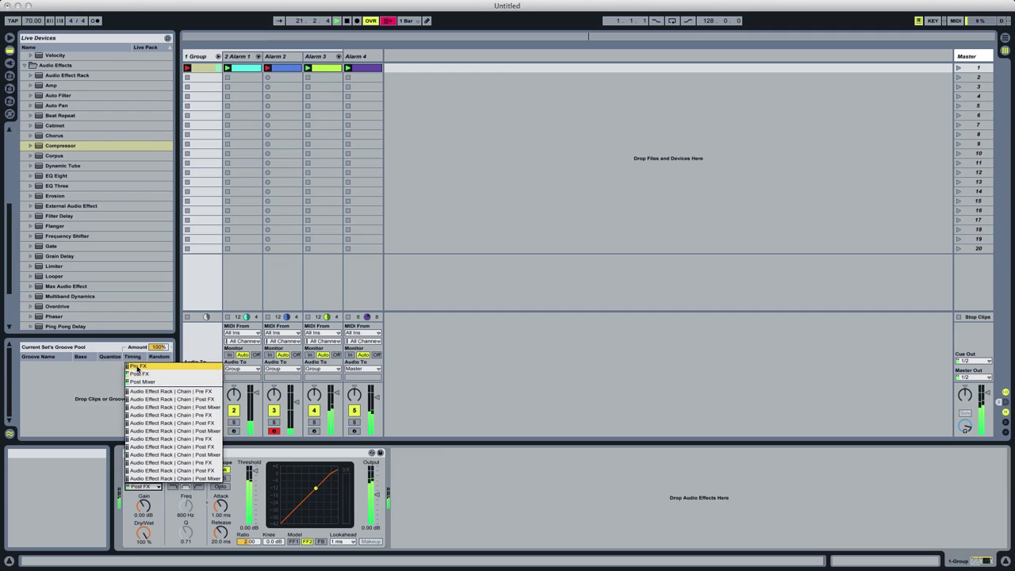
click(137, 367)
click(253, 518)
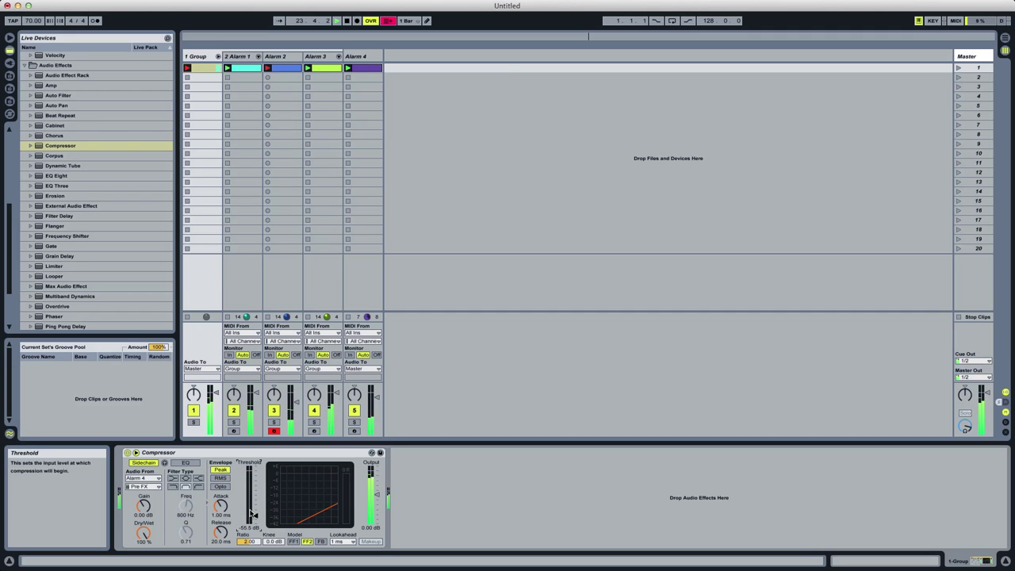
drag(254, 513, 254, 506)
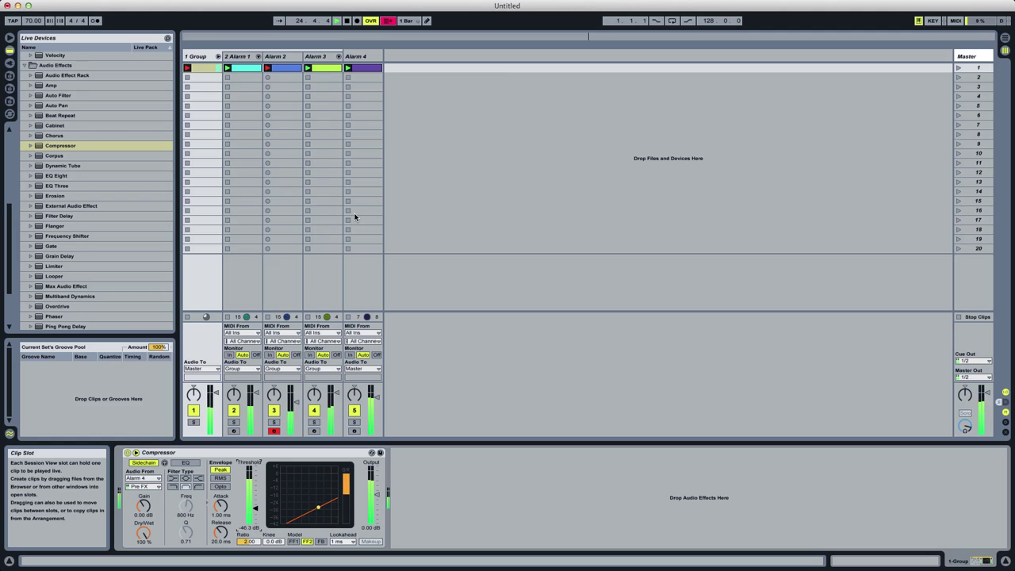
Insert a new audio track after Alarm 4 and name it Drums.
click(354, 58)
key(super+t)
key(super+r)
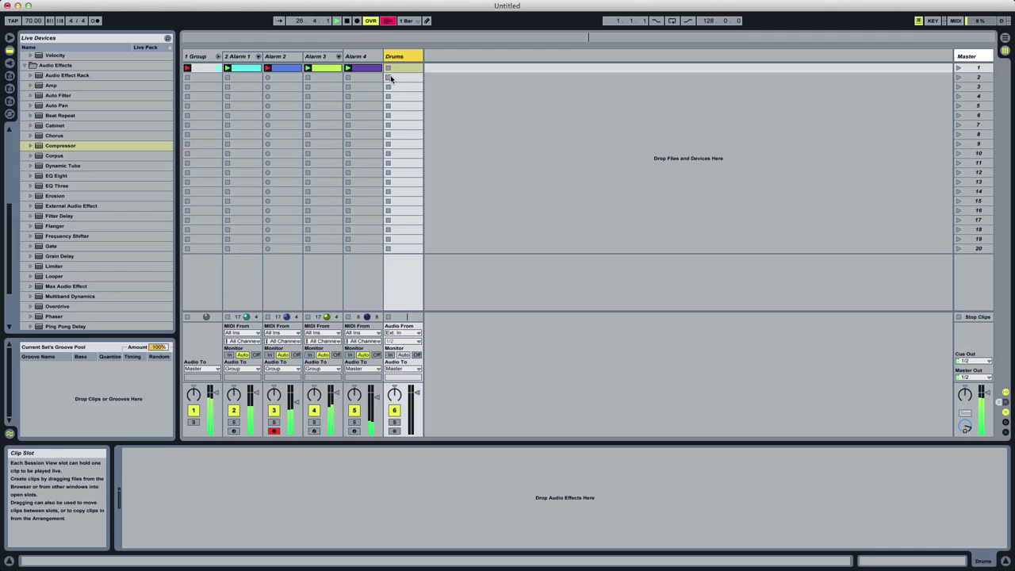
Switch the browser to the SAMPLESWAP sample library and leave its bird search results.
click(10, 101)
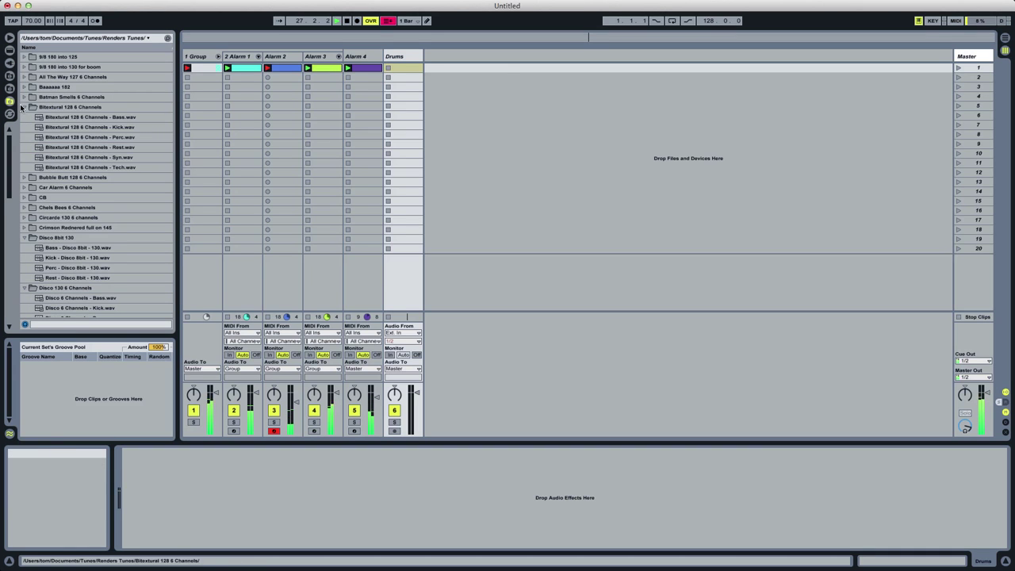
click(24, 107)
click(9, 76)
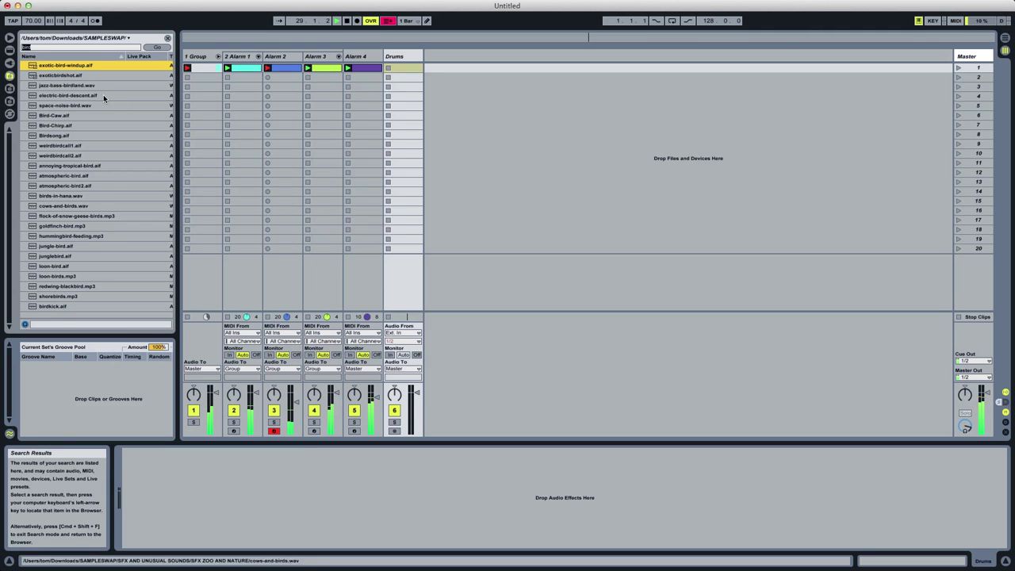
click(70, 189)
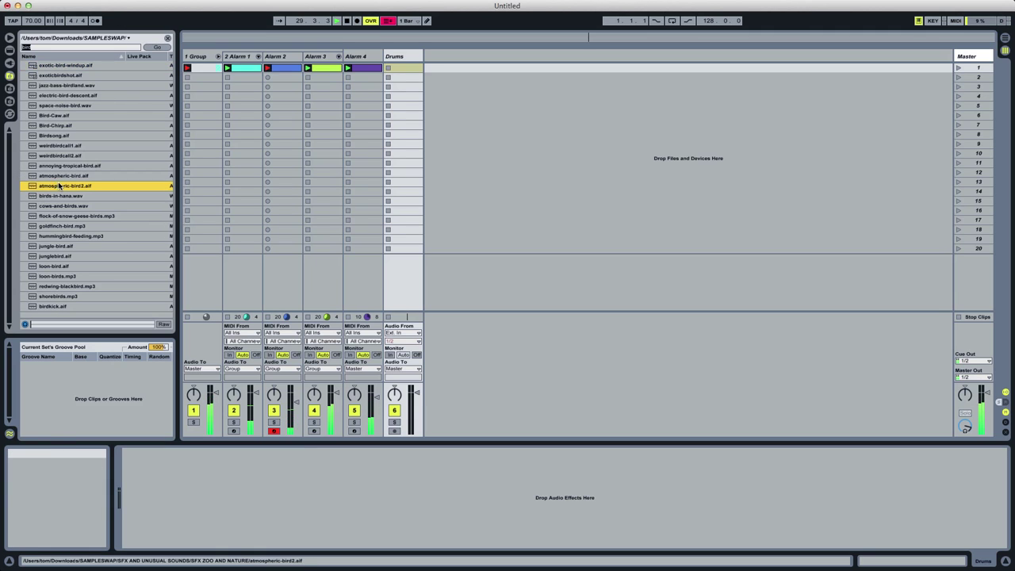
click(67, 206)
click(168, 38)
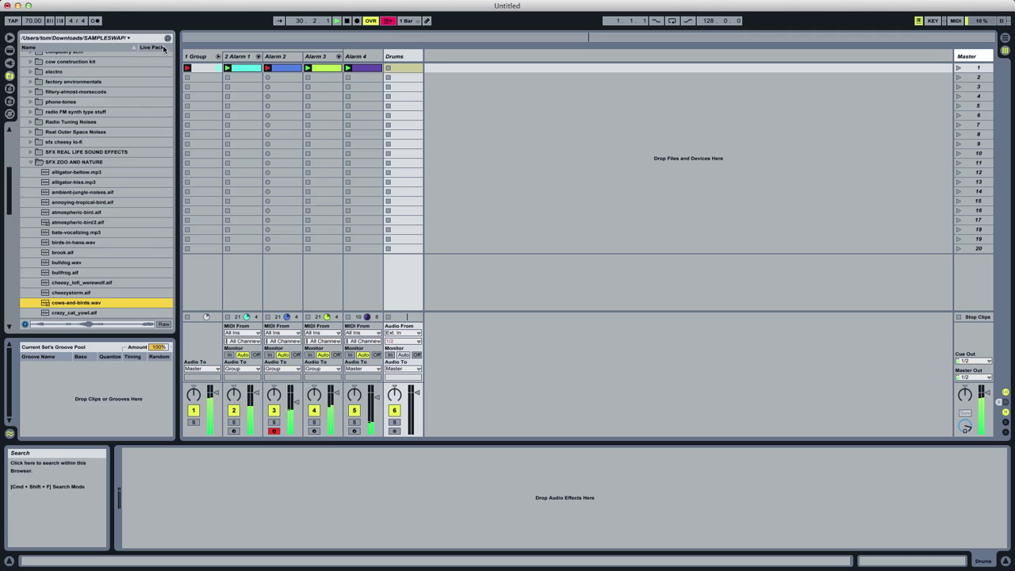
Collapse the SFX folders, expand 000 to 080 bpm inside DRUM LOOPS and BREAKS, and stop playback.
click(36, 163)
scroll(7, 212, up, 5)
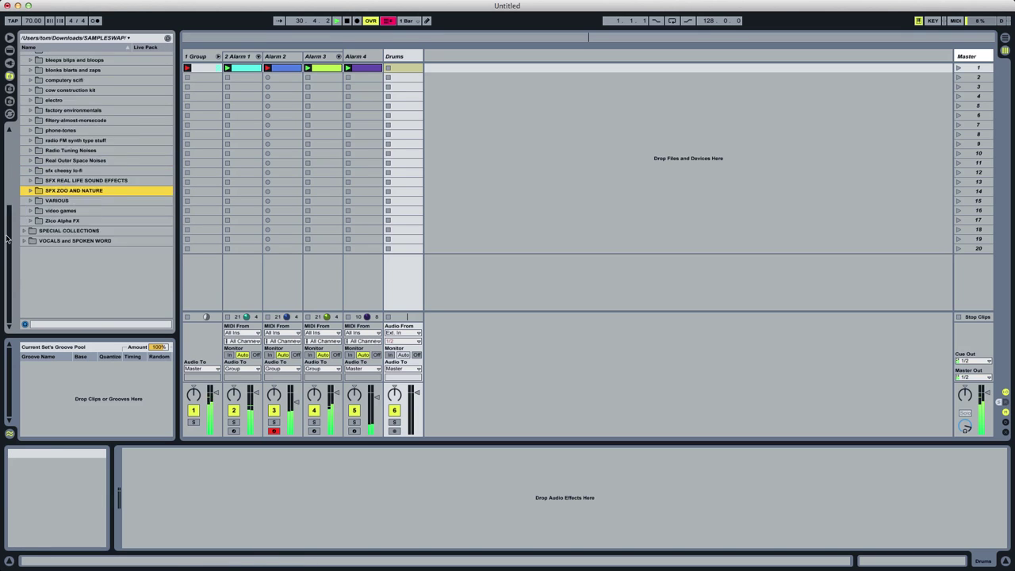
scroll(7, 213, up, 6)
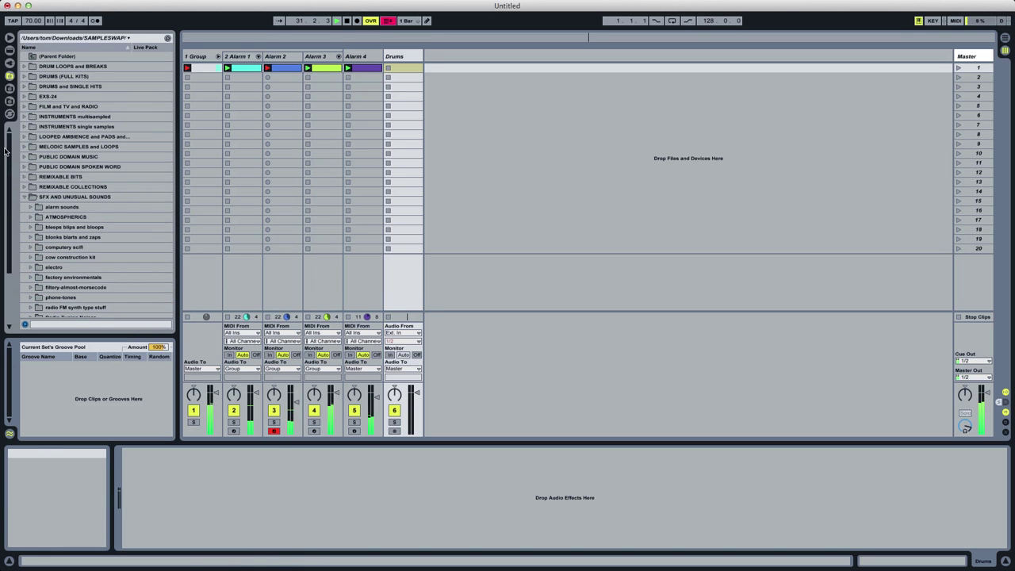
click(25, 196)
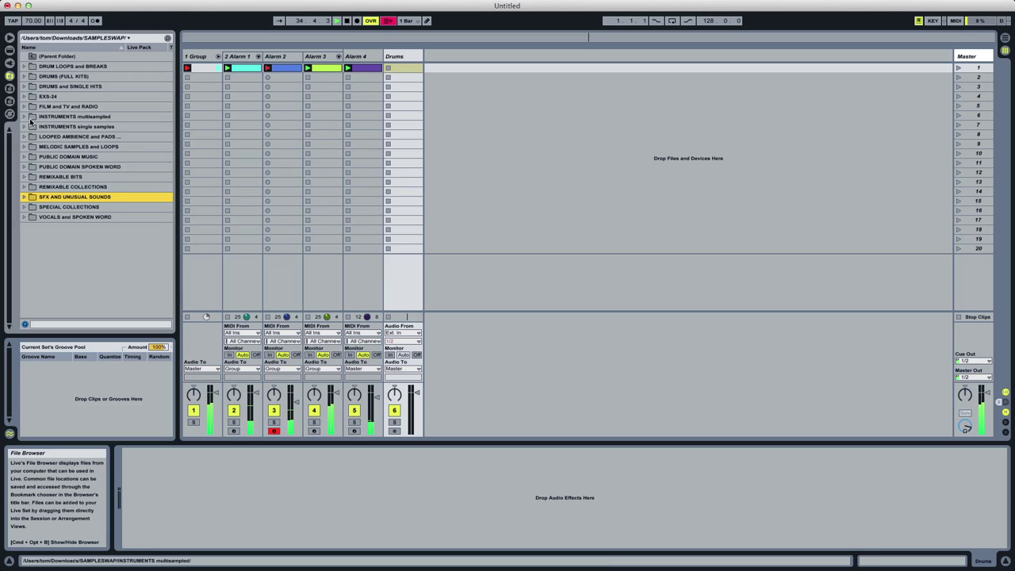
click(24, 67)
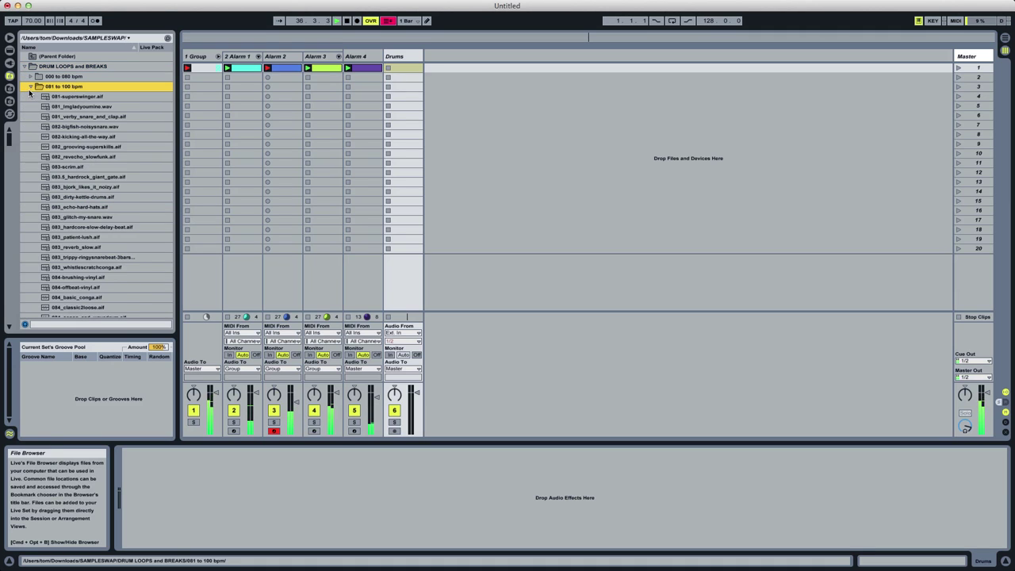
click(31, 77)
key(space)
Audition the slow drum loops in the 000 to 080 bpm folder, from 062_sonar-beat-basstalk.aif down to 076_georgia-tech-breakdown.aif.
click(93, 158)
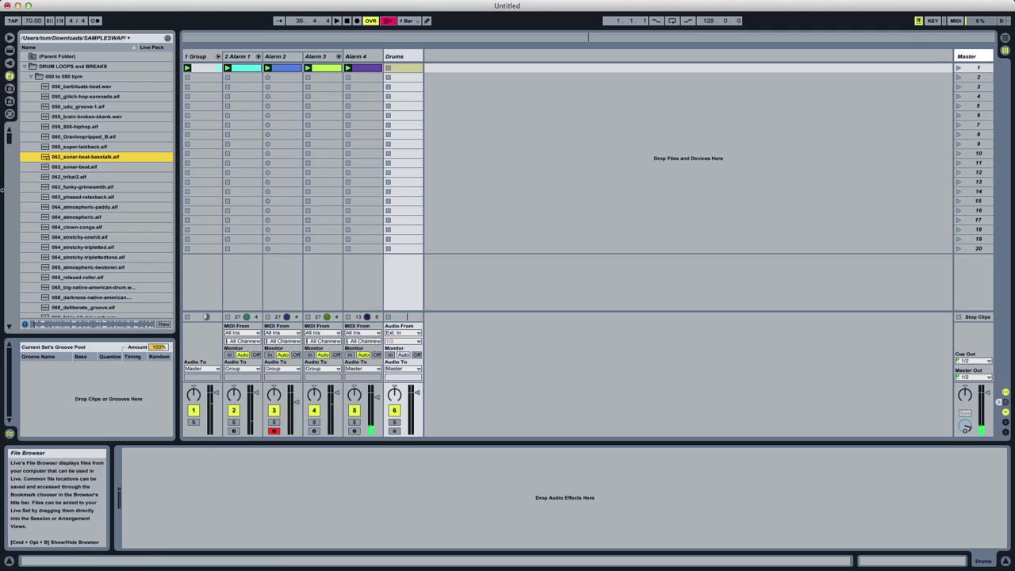
drag(10, 138, 10, 152)
click(94, 166)
key(Down)
key(Down)
key(Down)
key(Down)
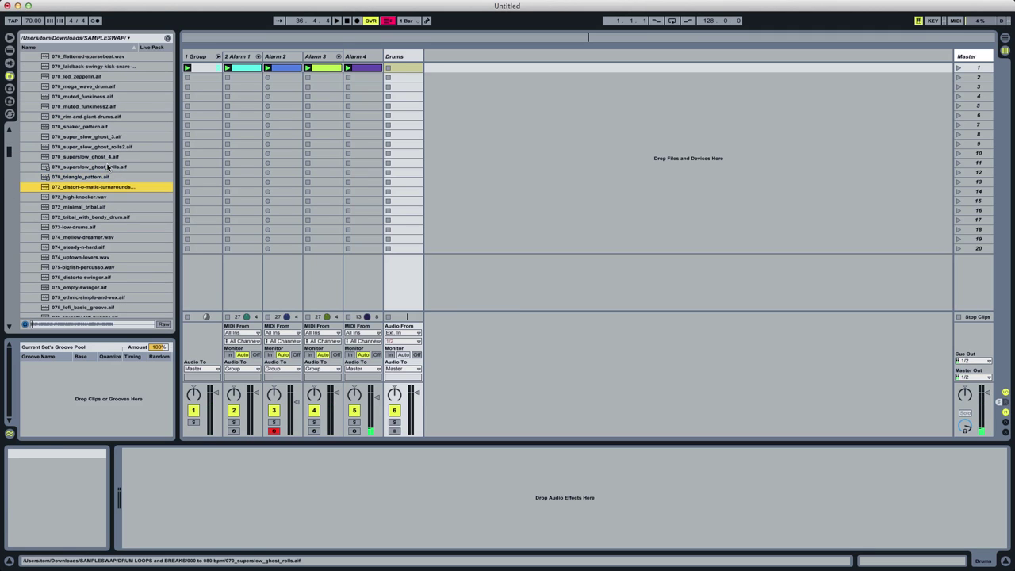
key(Down)
key(Down)
key(Down)
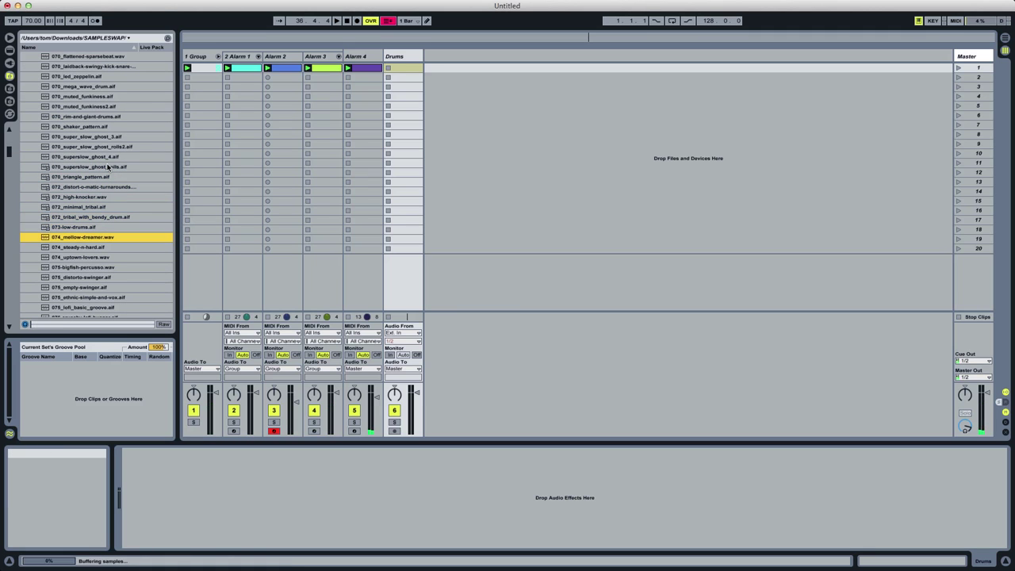
key(Down)
key(Down)
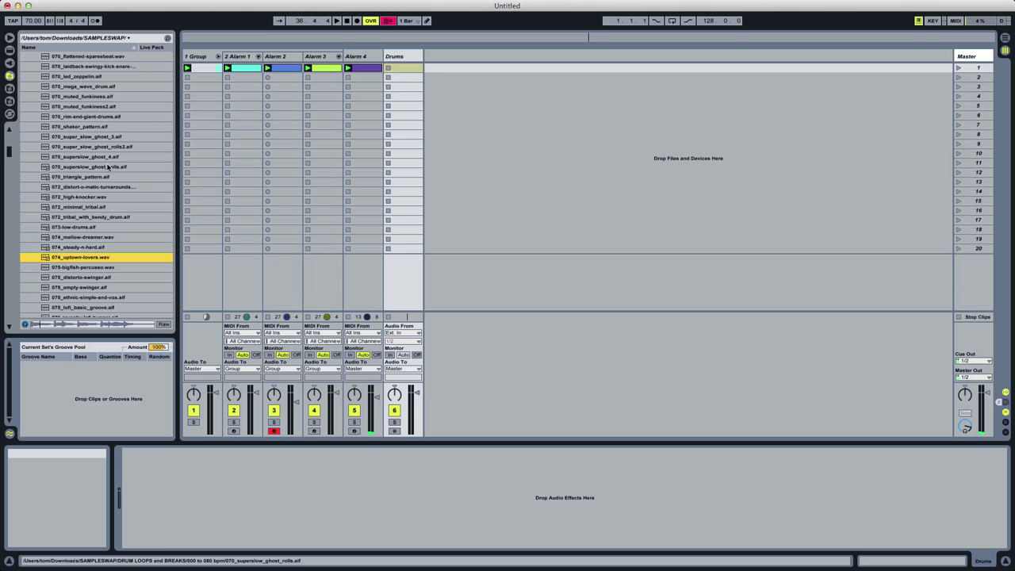
key(Down)
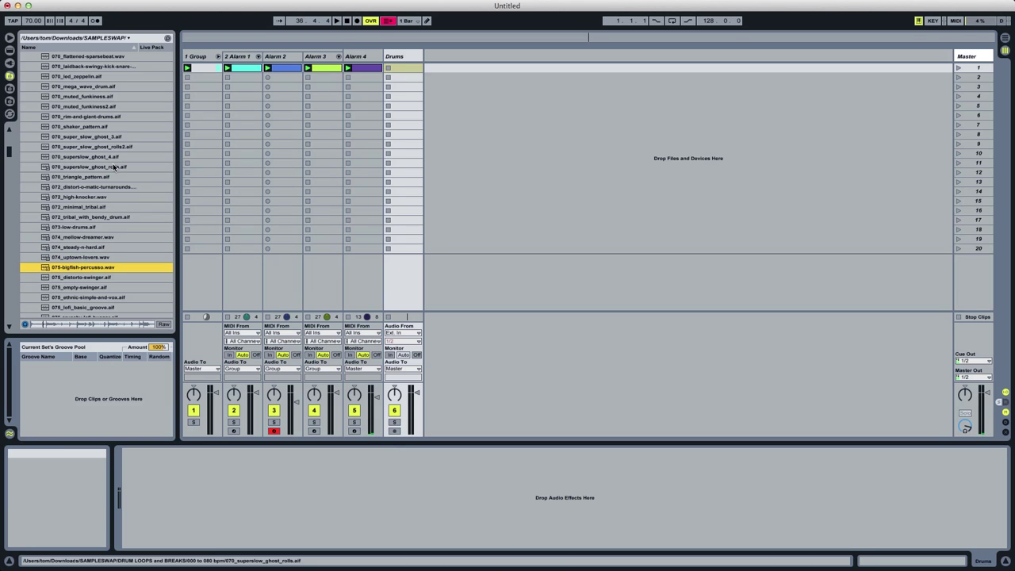
key(Down)
key(Down)
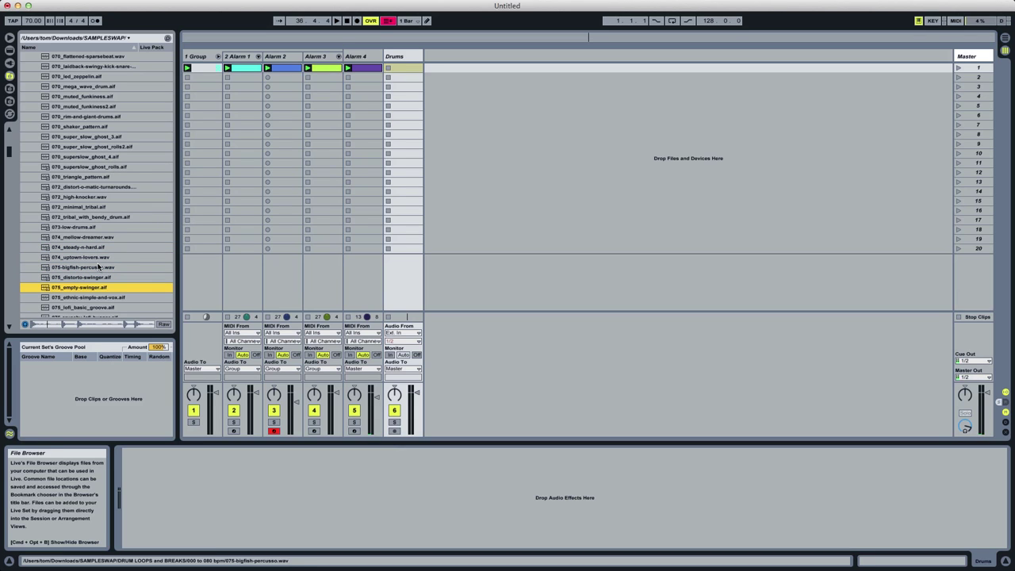
key(Down)
key(Down)
key(Down)
key(Down)
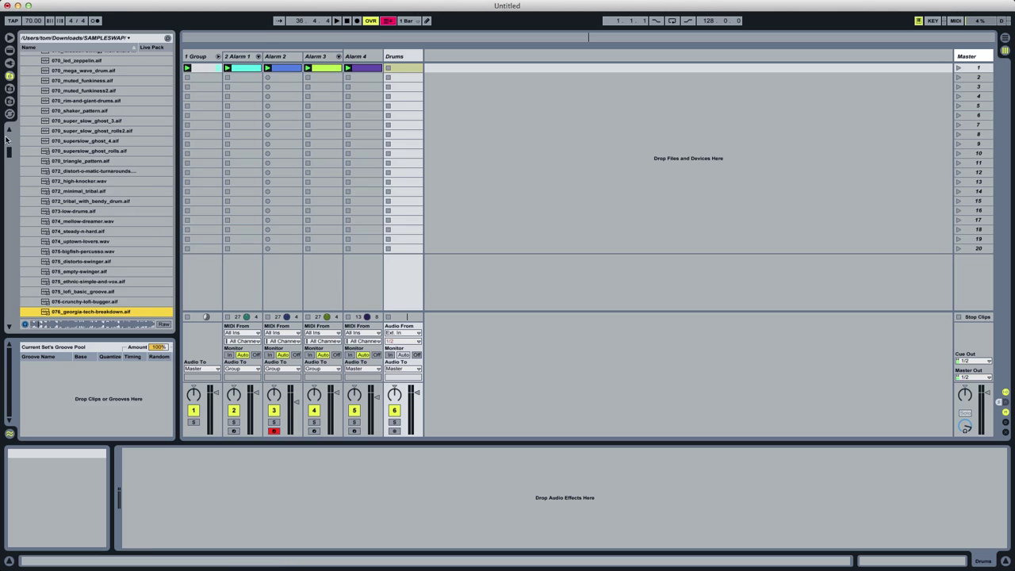
Try 076_georgia-tech-breakdown.aif in the first Drums clip slot with the alarms playing, and delete the clip.
scroll(70, 178, down, 5)
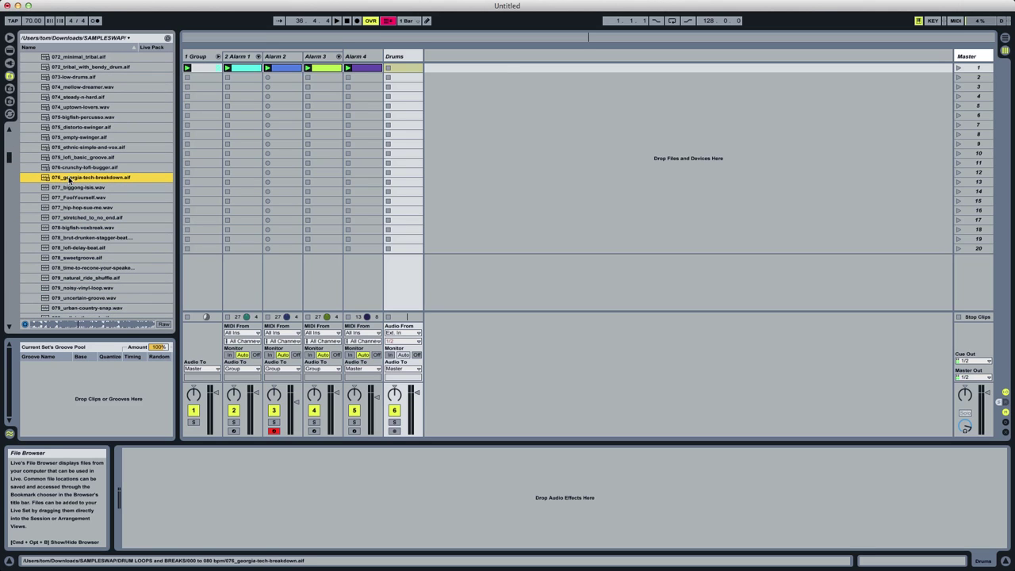
drag(67, 182, 388, 69)
click(388, 69)
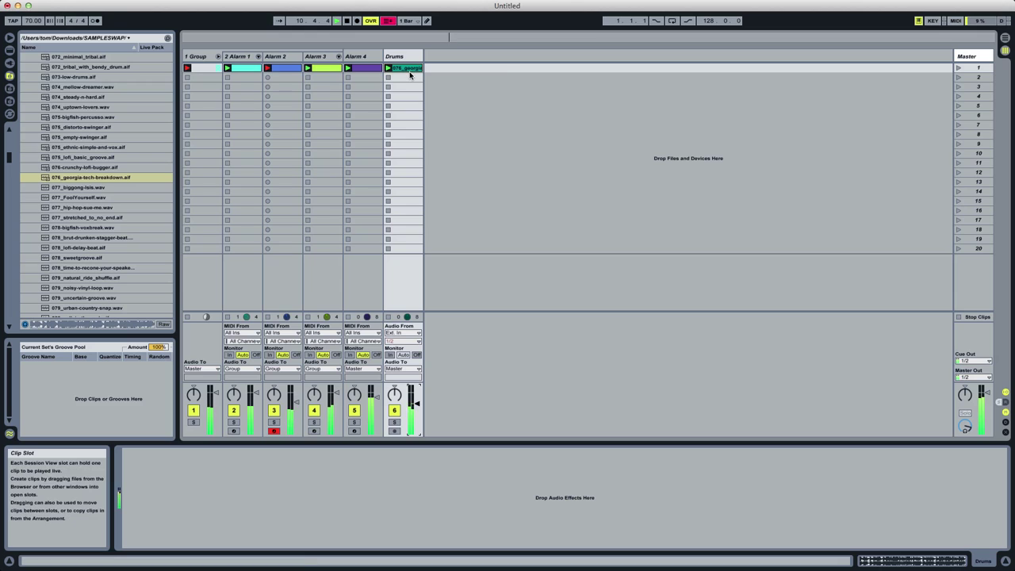
click(406, 69)
key(Delete)
key(space)
Audition further drum loops in the folder, from 077_biggong-isis.wav down to the 078_time-to-recone-your-speaker loop.
click(93, 188)
click(112, 198)
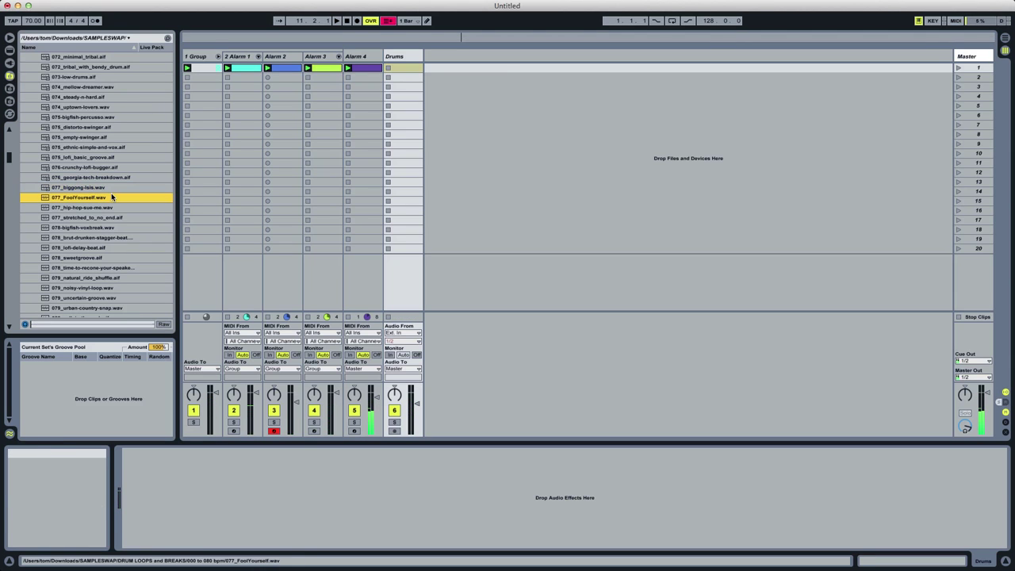
key(Down)
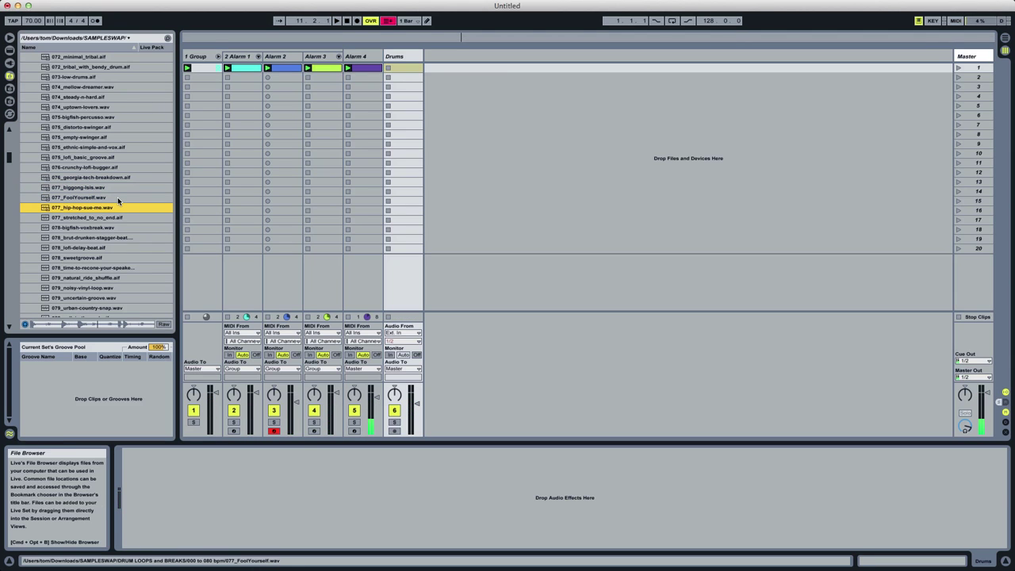
key(Down)
key(Down)
key(Down)
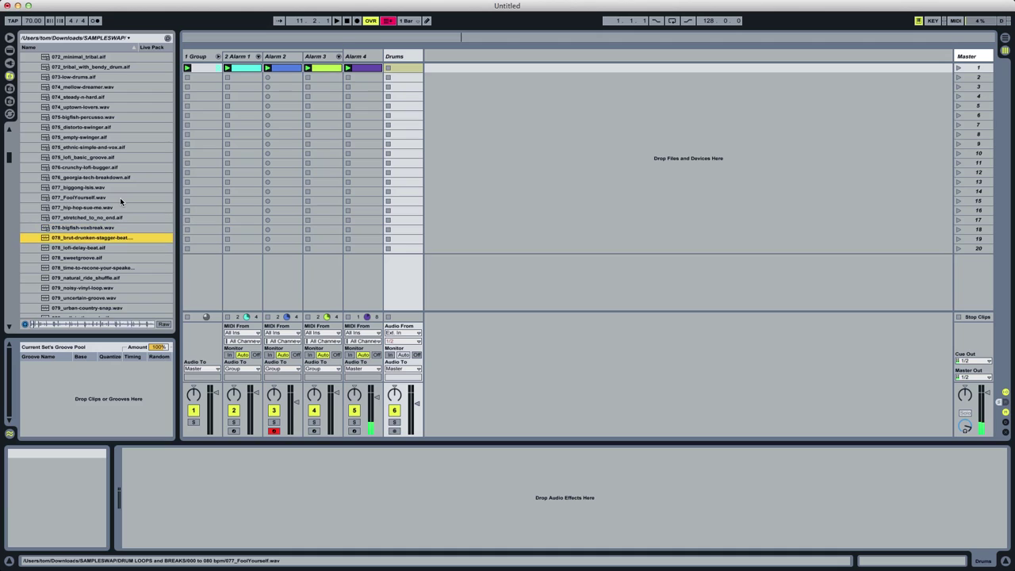
key(Down)
key(Up)
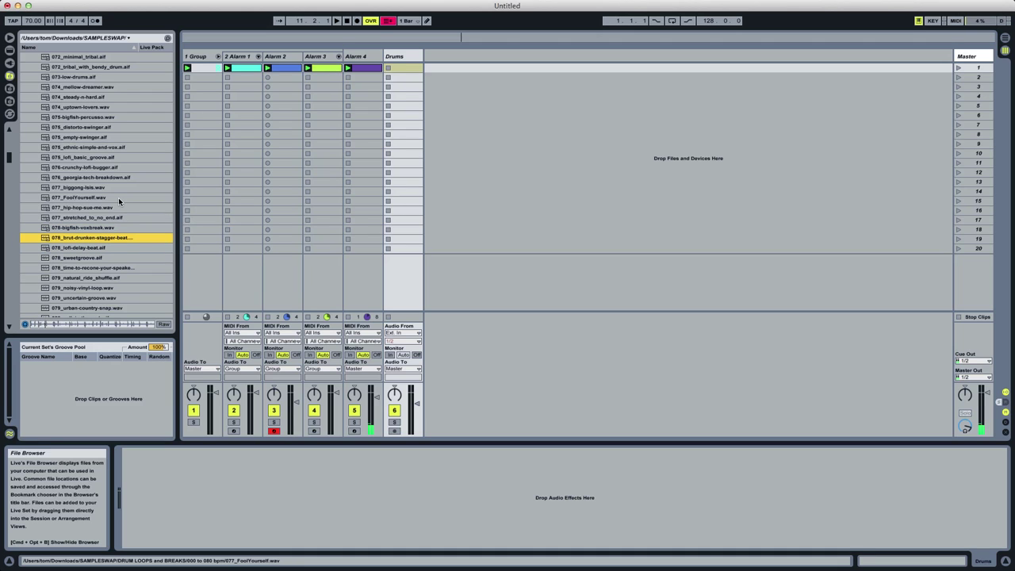
key(Down)
key(Down)
key(Down)
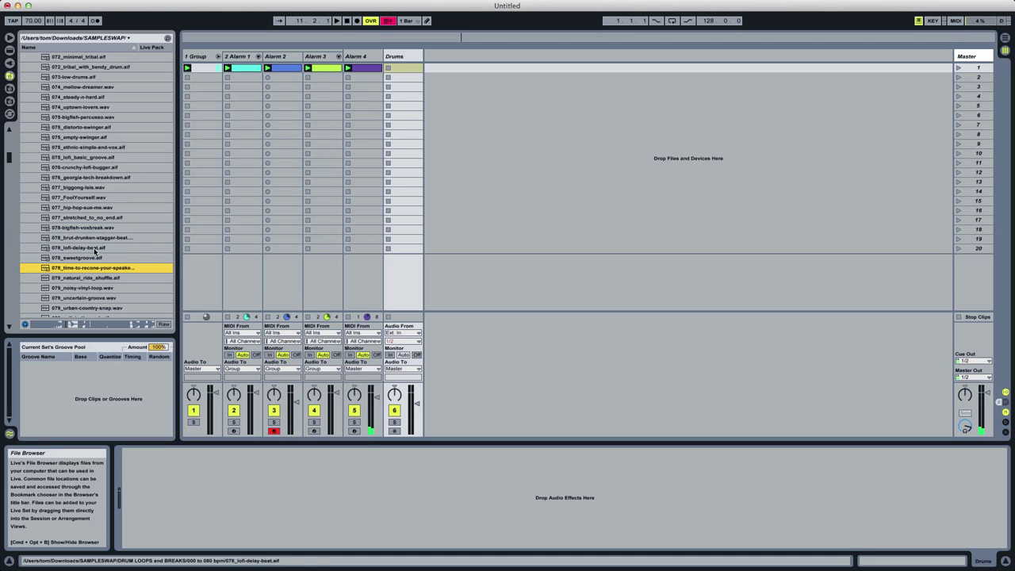
Load 078_time-to-recone-your-speaker.wav into the first Drums clip slot, launch it and open its sample view.
drag(84, 270, 409, 70)
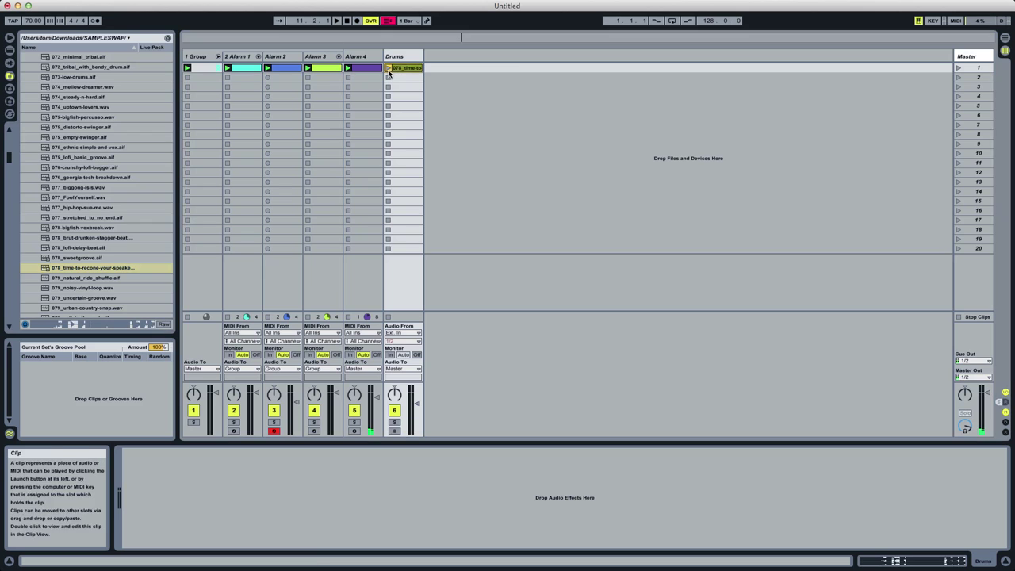
click(388, 68)
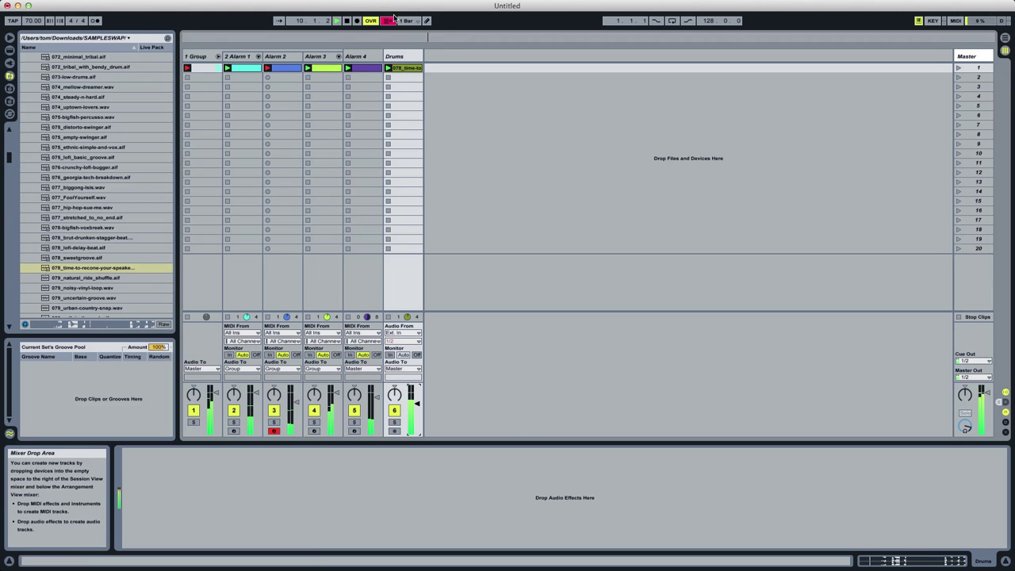
click(408, 68)
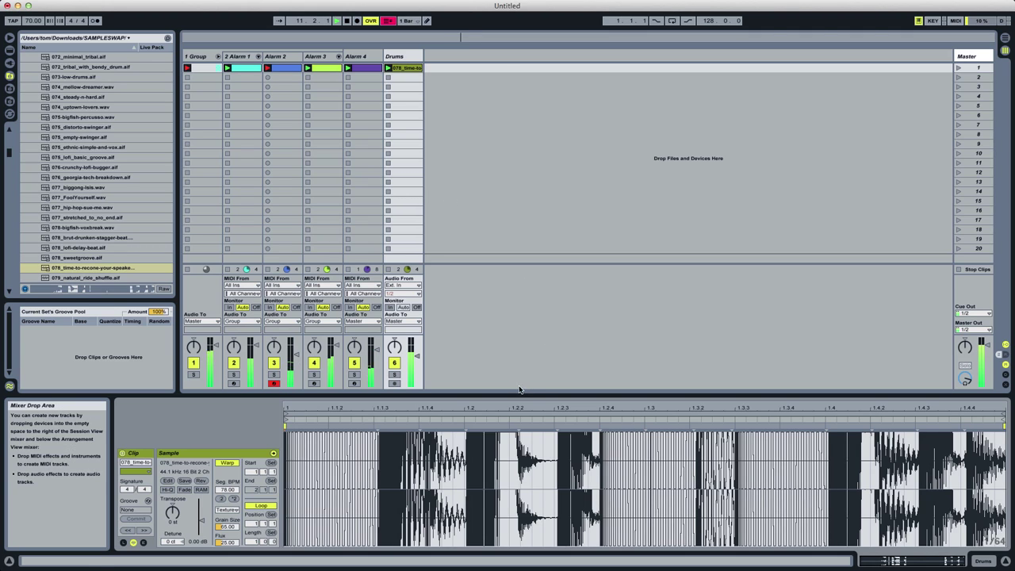
Add warp markers to the drum loop at 1.4.4 and 1.3.2, and pull the following transient onto 1.3.3.
drag(965, 427, 961, 427)
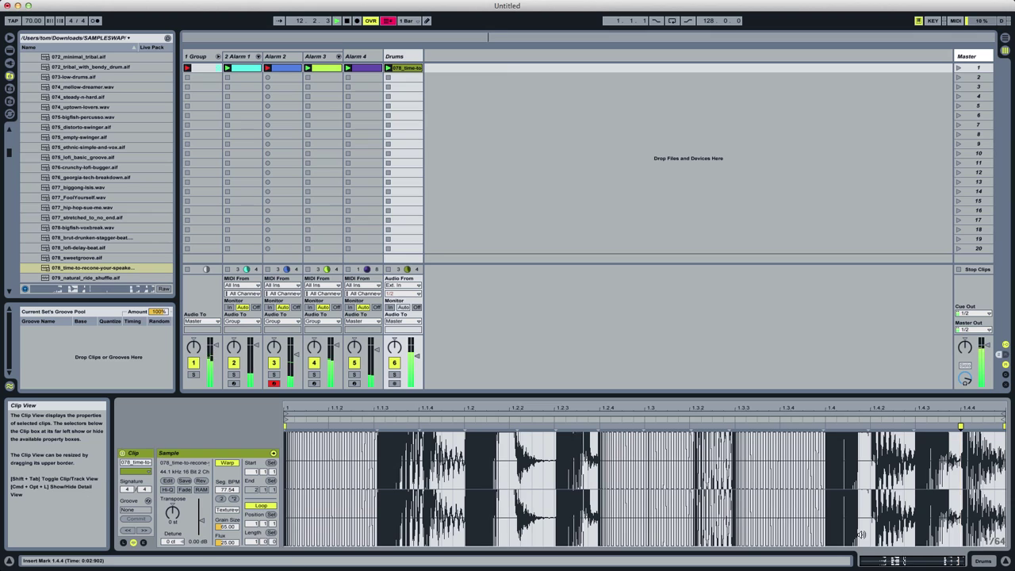
double_click(691, 426)
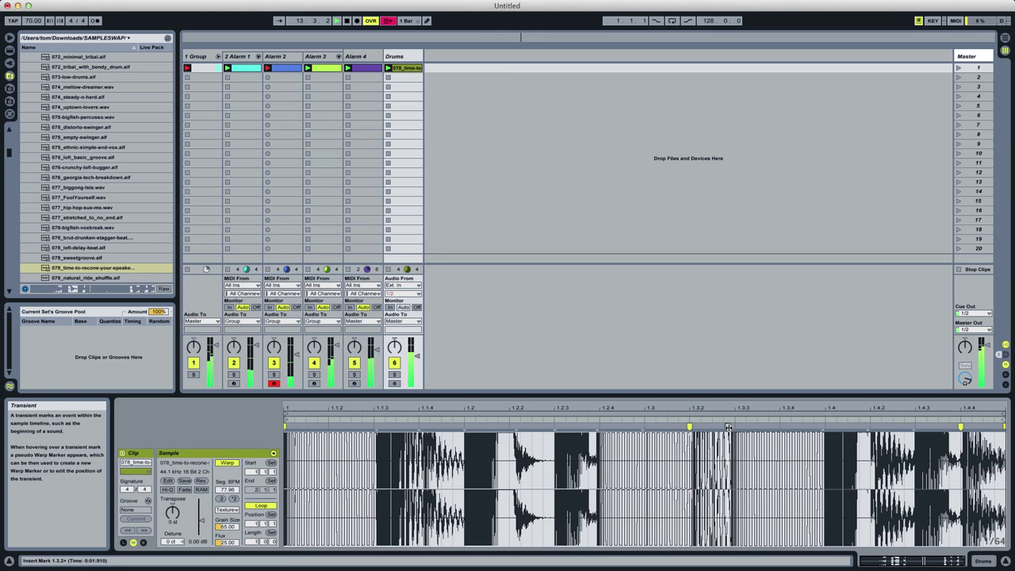
drag(732, 426, 737, 428)
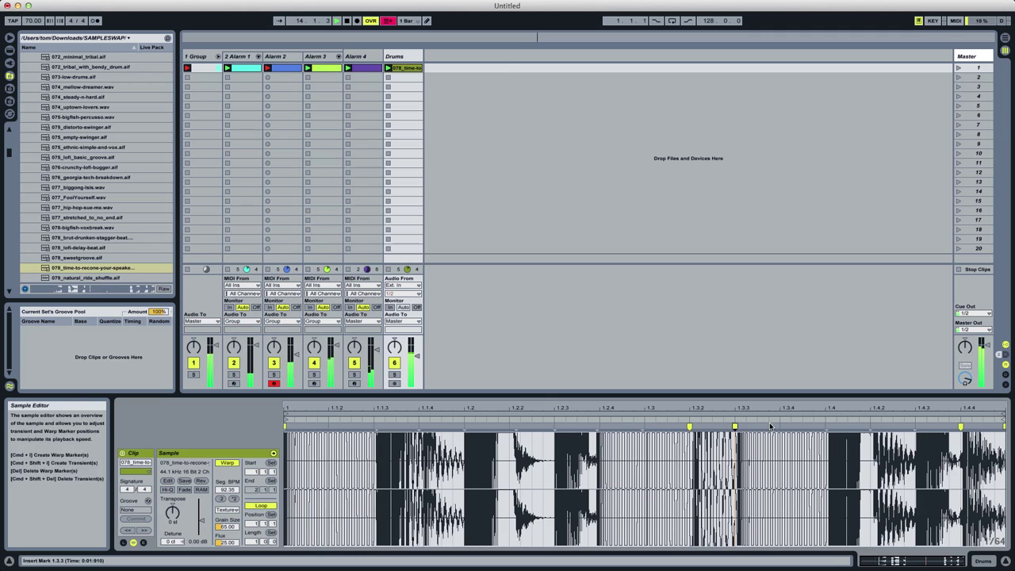
Warp the drum loop's second beat by placing markers on the transients at 1.2.2 and 1.2.1.
click(516, 428)
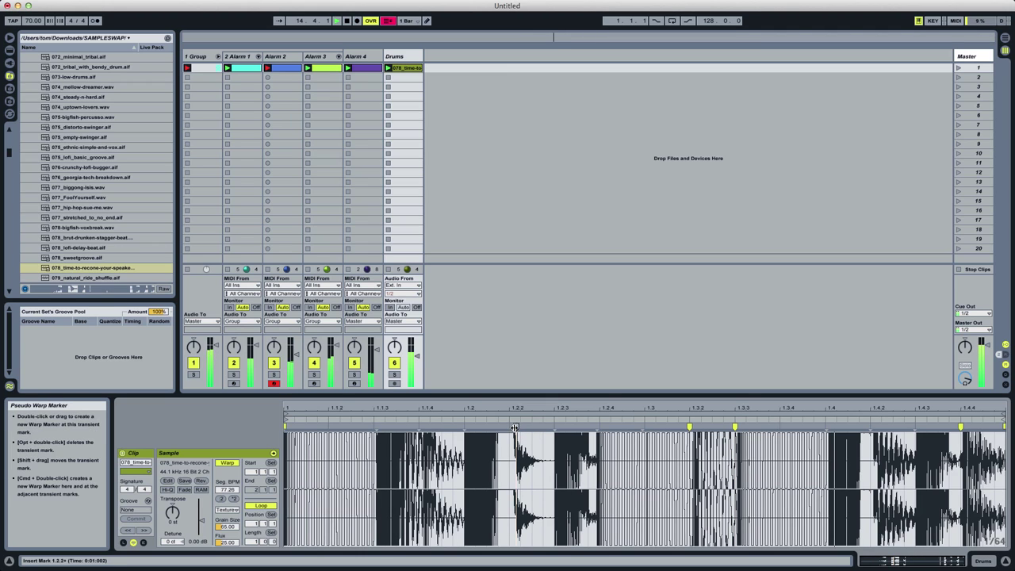
drag(517, 429, 509, 428)
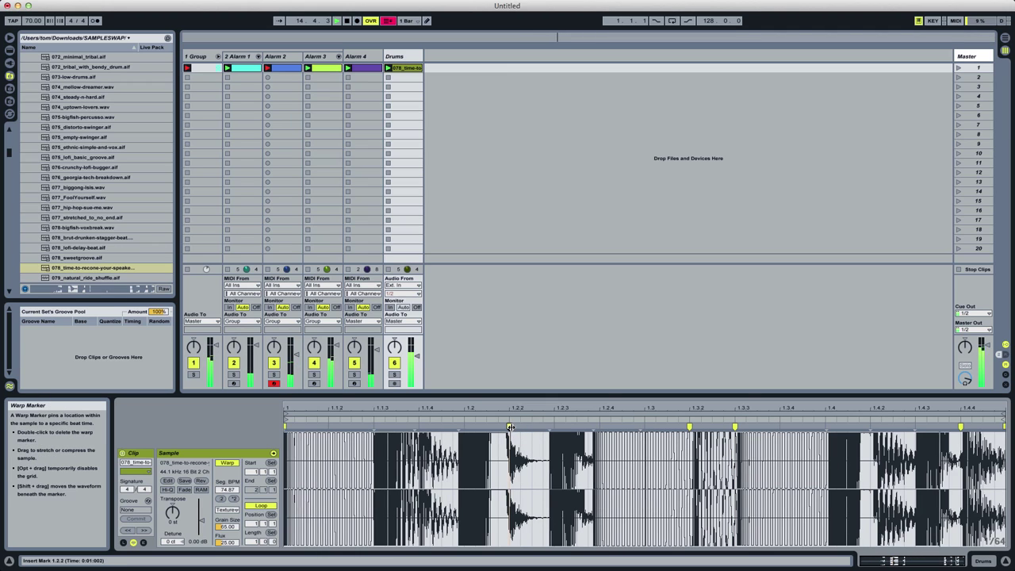
click(464, 431)
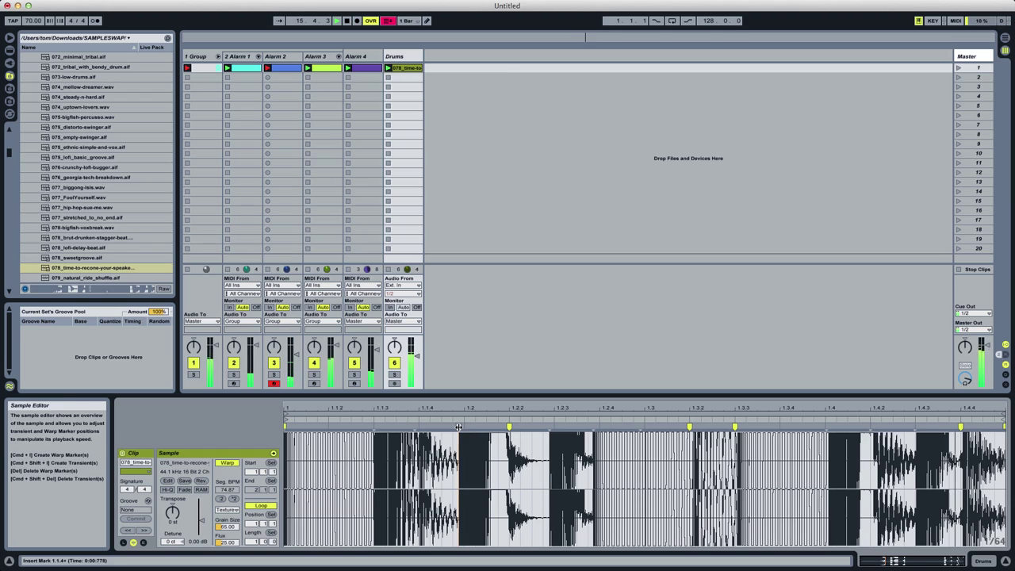
double_click(464, 431)
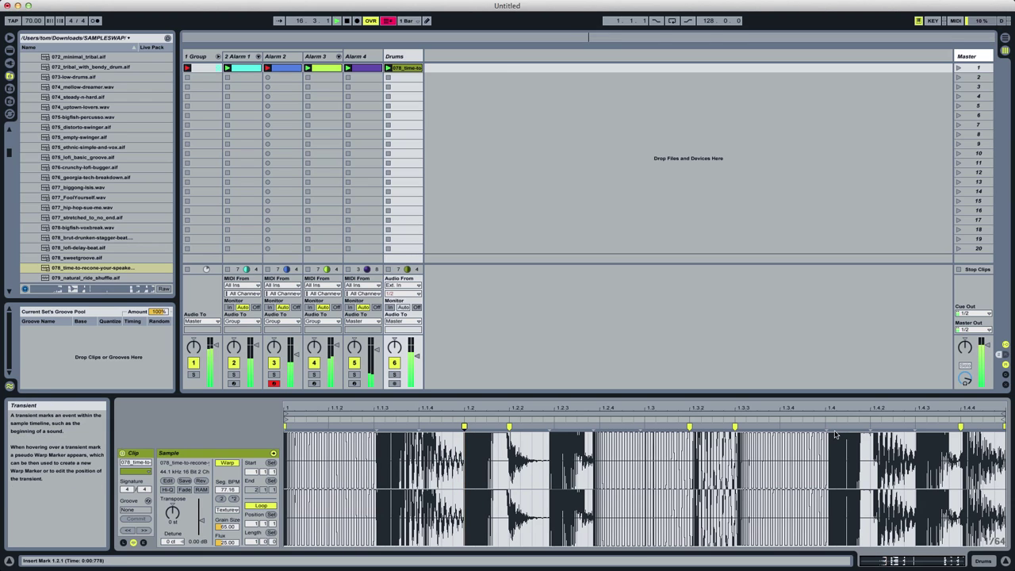
Warp two hits in the loop's fourth beat, one between 1.4.2 and 1.4.3 and one onto 1.4.2, and stop playback.
click(915, 429)
double_click(915, 428)
drag(915, 429, 905, 428)
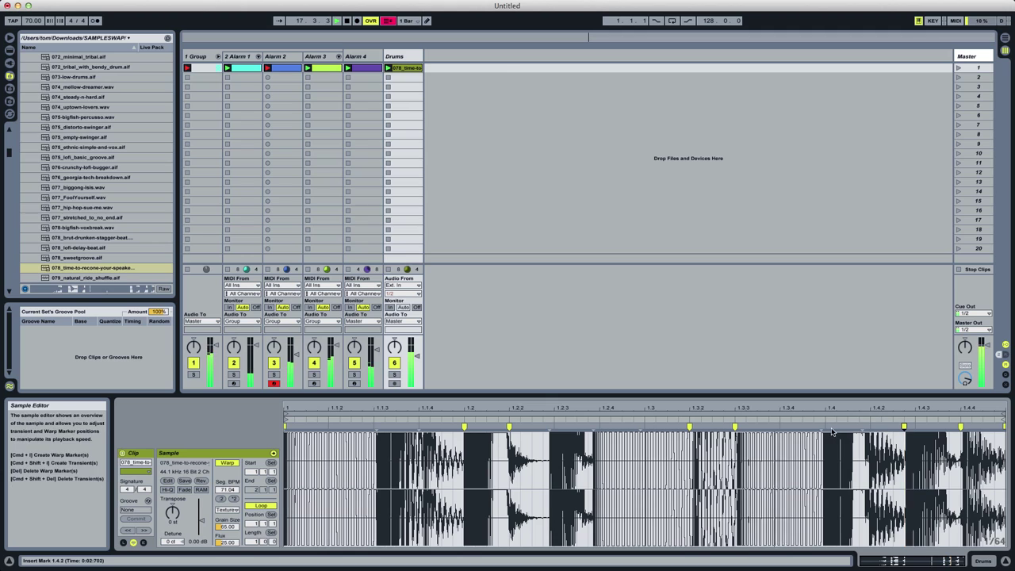
double_click(863, 428)
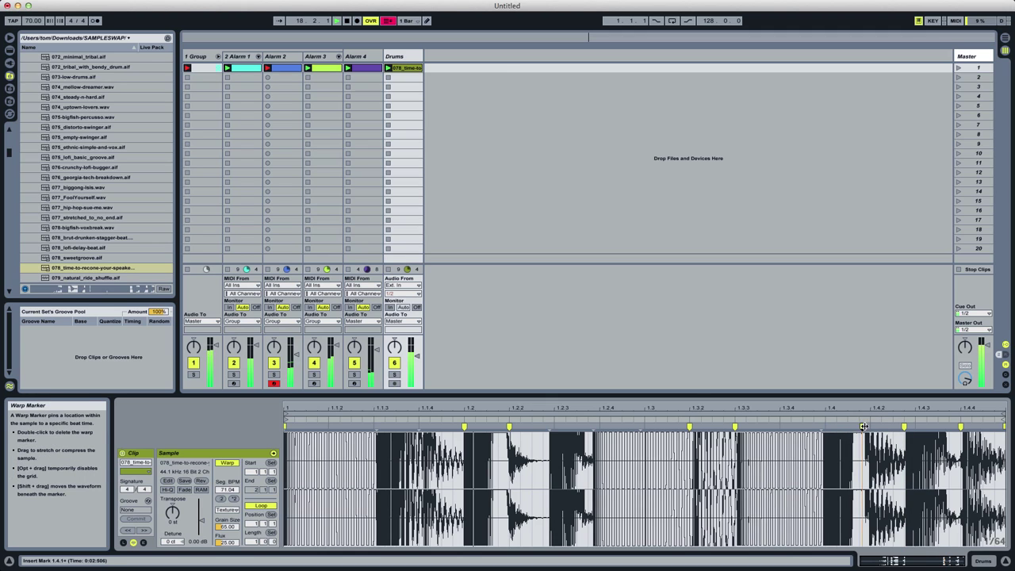
drag(863, 428, 869, 426)
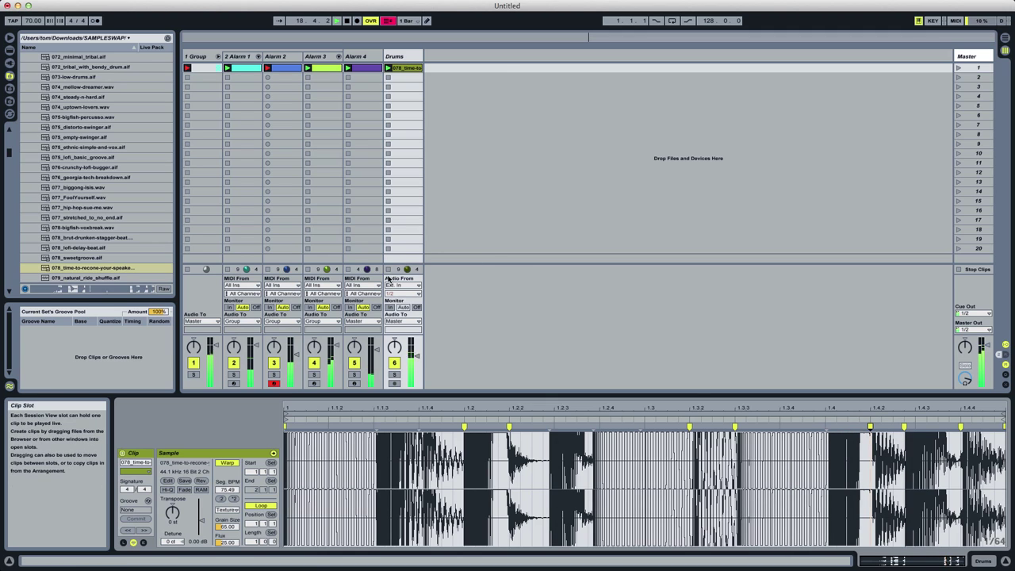
click(391, 96)
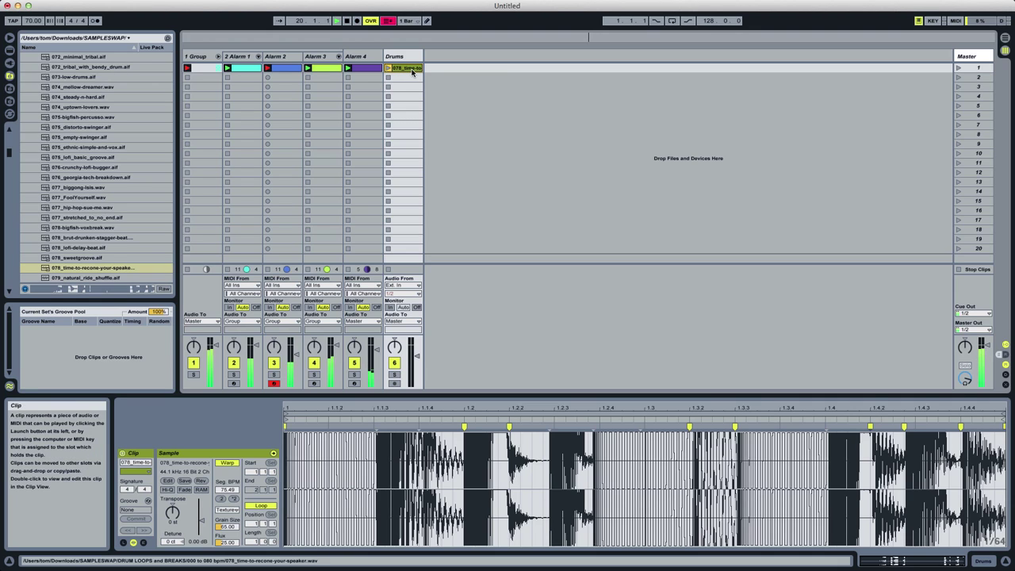
click(497, 90)
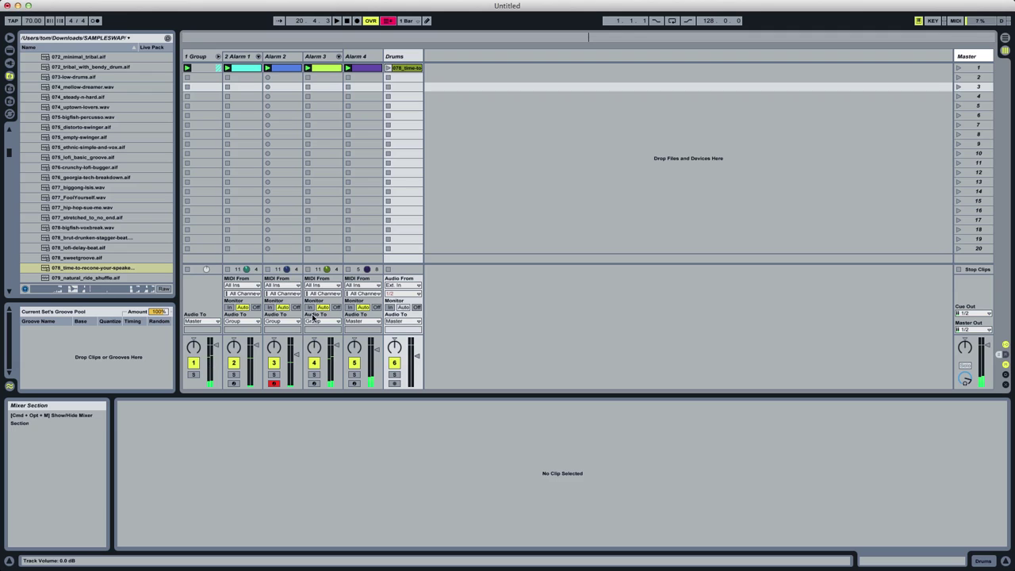
Set the audio input device to Built-in Microphone (2 In, 0 Out) in the preferences.
key(super+comma)
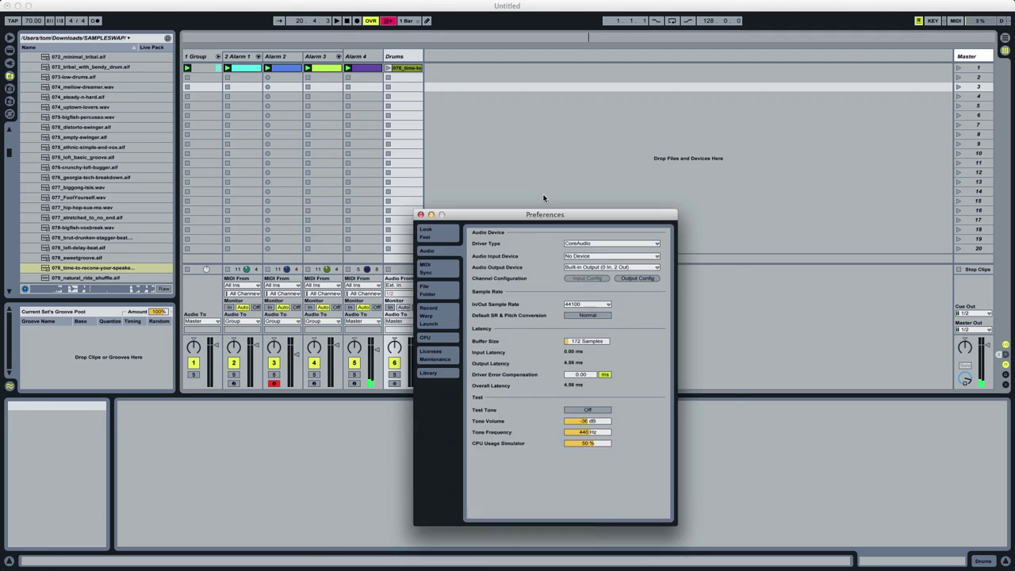
click(655, 170)
click(656, 178)
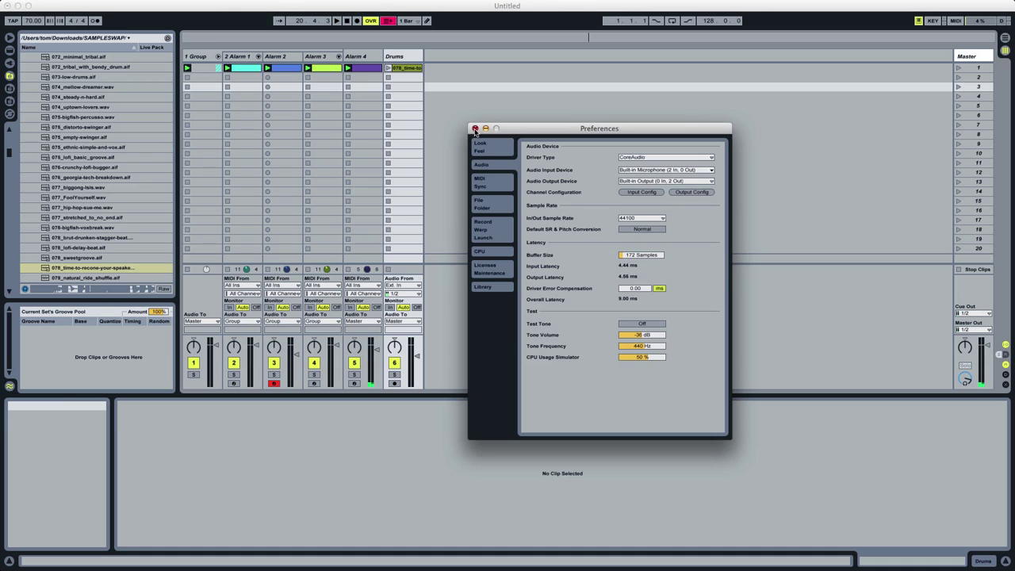
click(475, 128)
Insert a new audio track after Drums and name it Vocals.
click(403, 57)
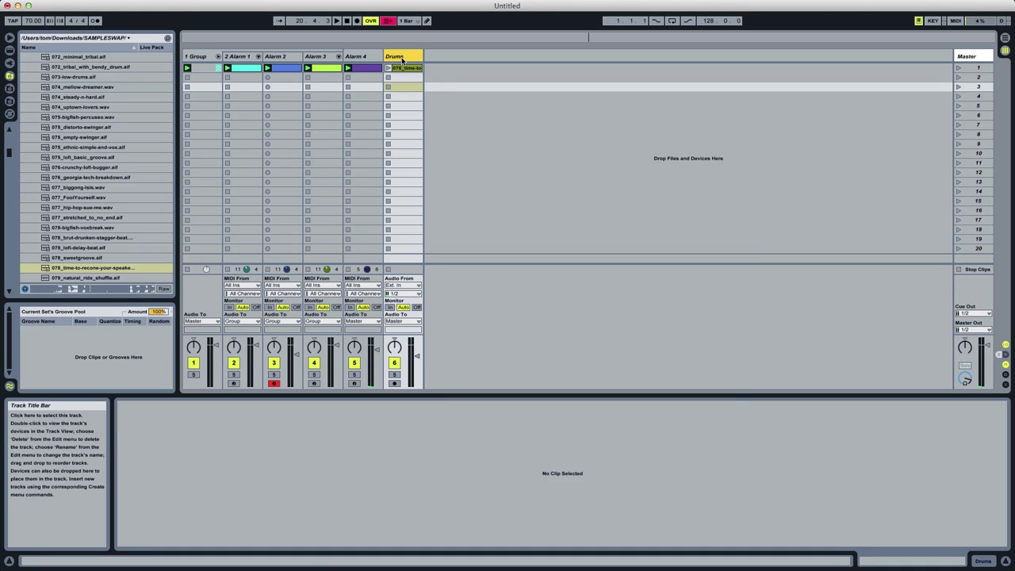
key(super+t)
key(super+r)
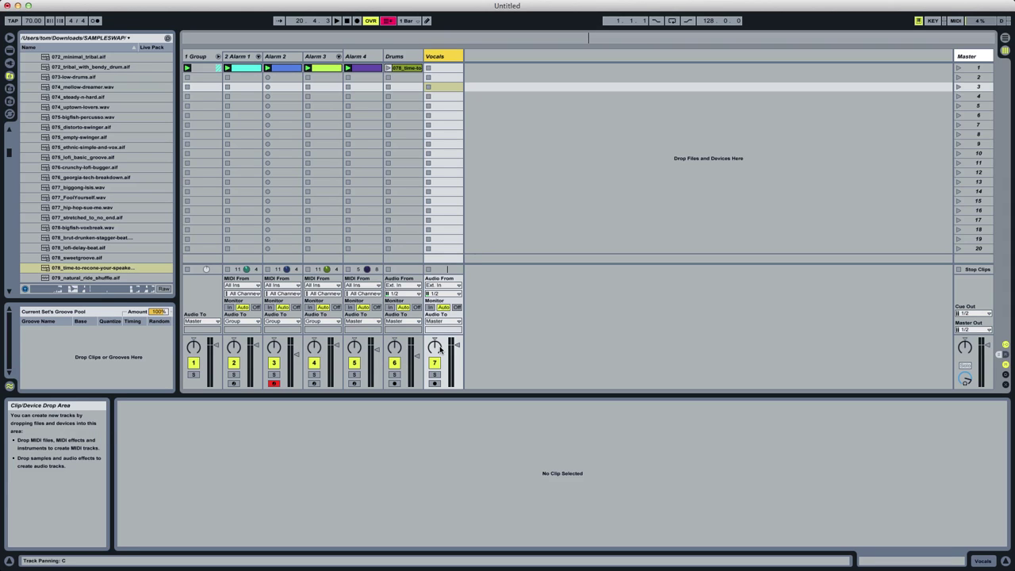
Set the Vocals track's monitoring to In and arm the track for recording.
click(429, 307)
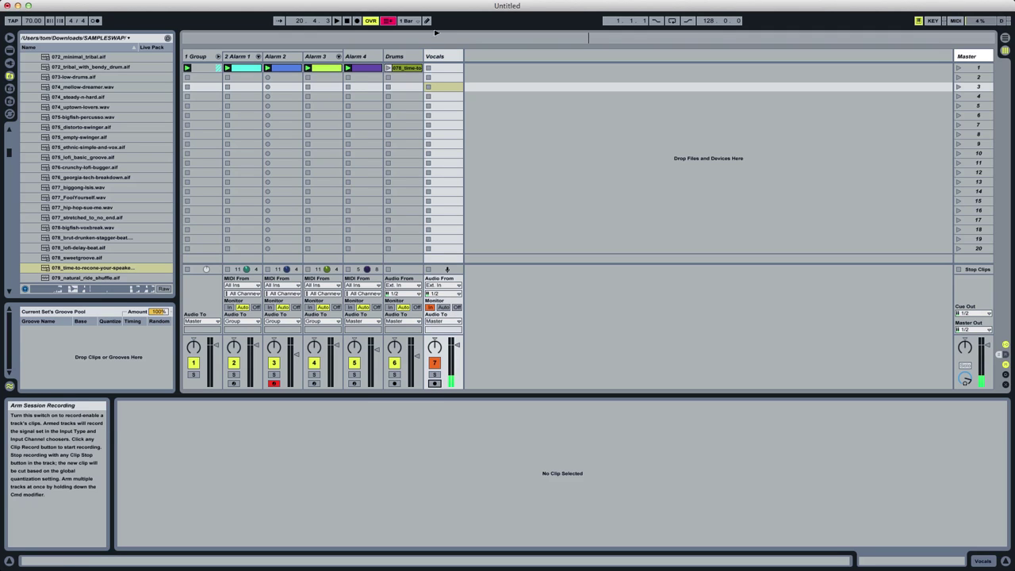
click(435, 383)
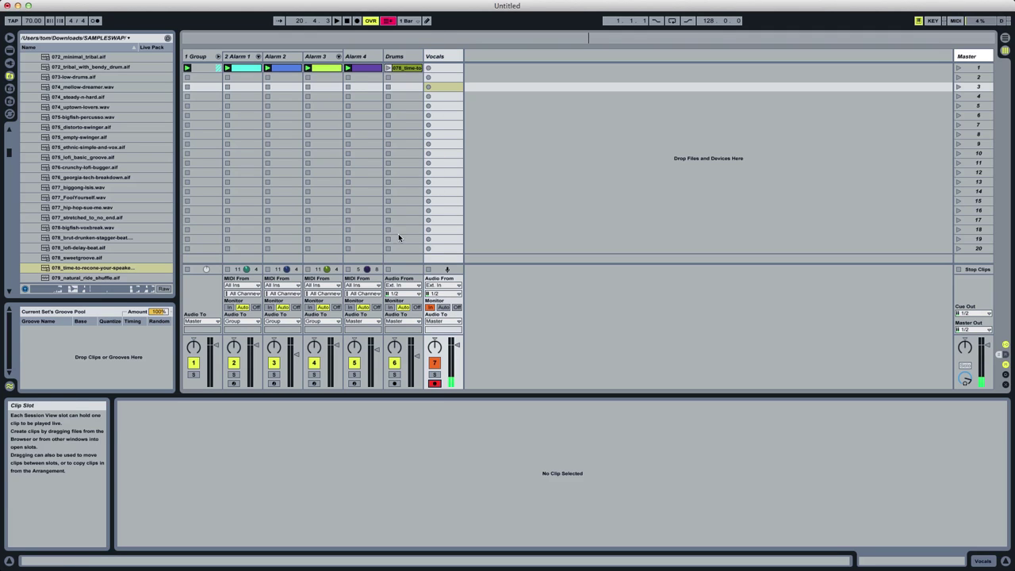
Record a microphone clip into the first slot of the soloed Vocals track, stop the transport, and unsolo and disarm the track.
click(434, 374)
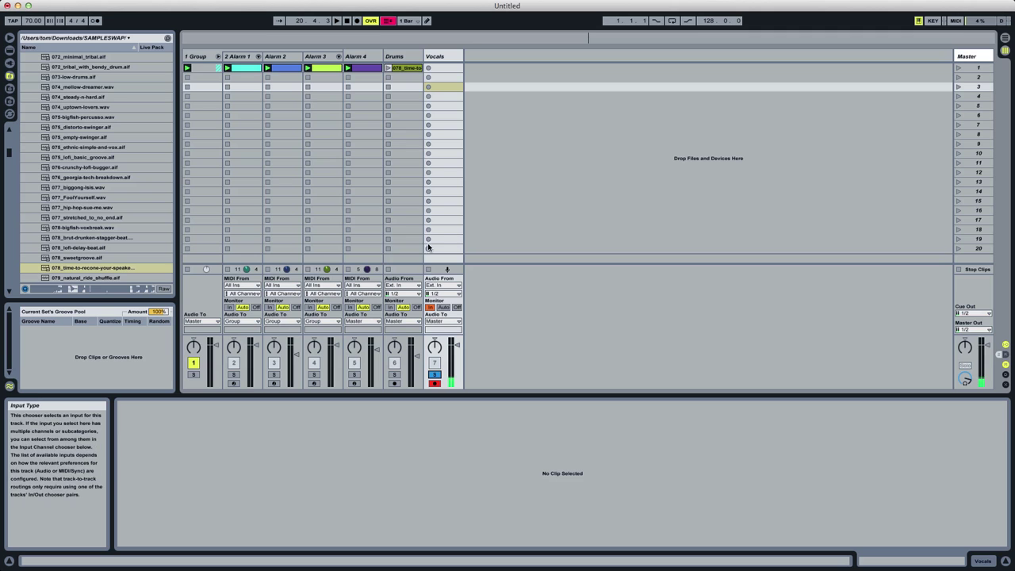
click(428, 67)
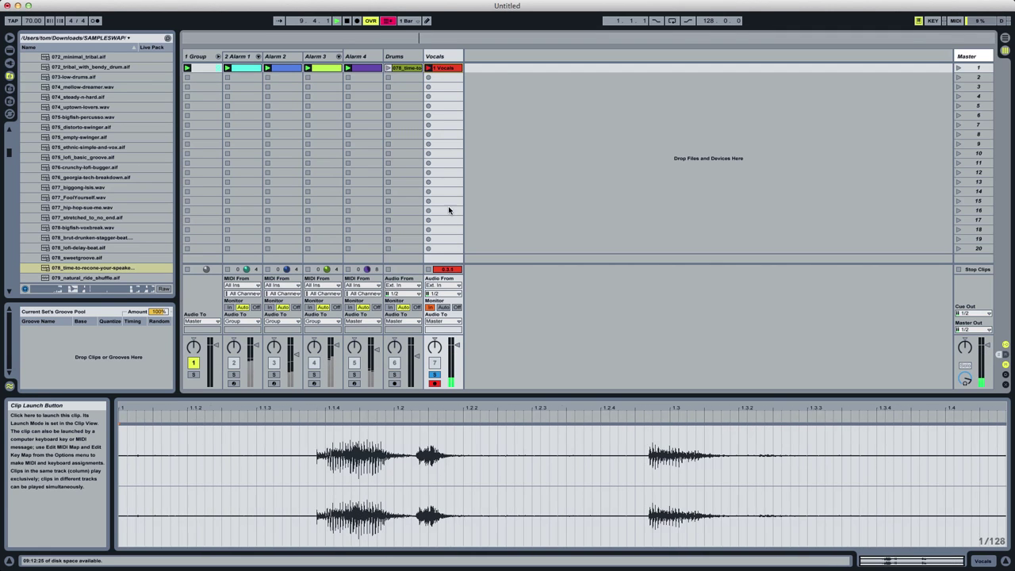
key(space)
click(434, 374)
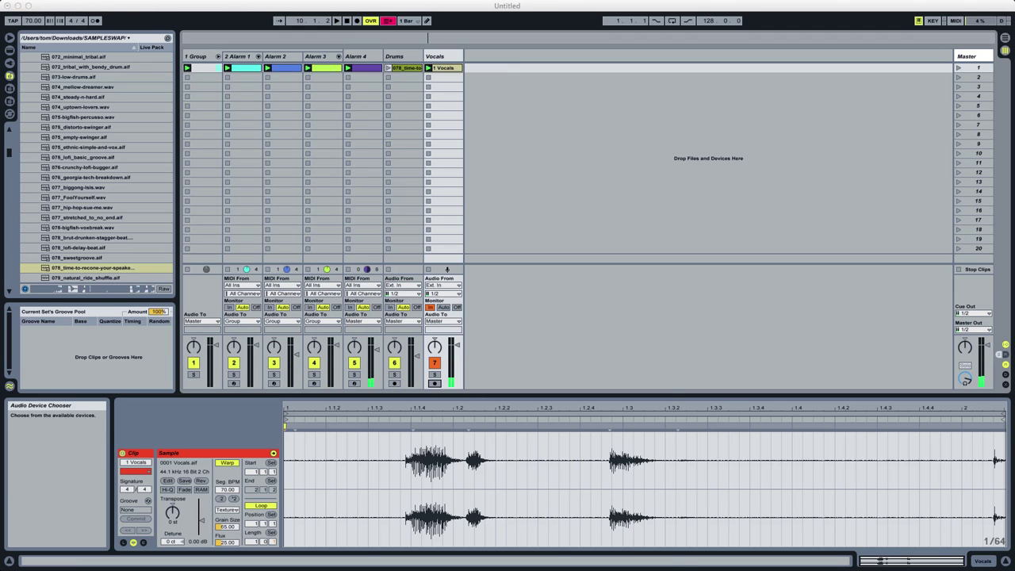
Set the audio input device to No Device in the preferences and play back the recorded vocals.
key(super+comma)
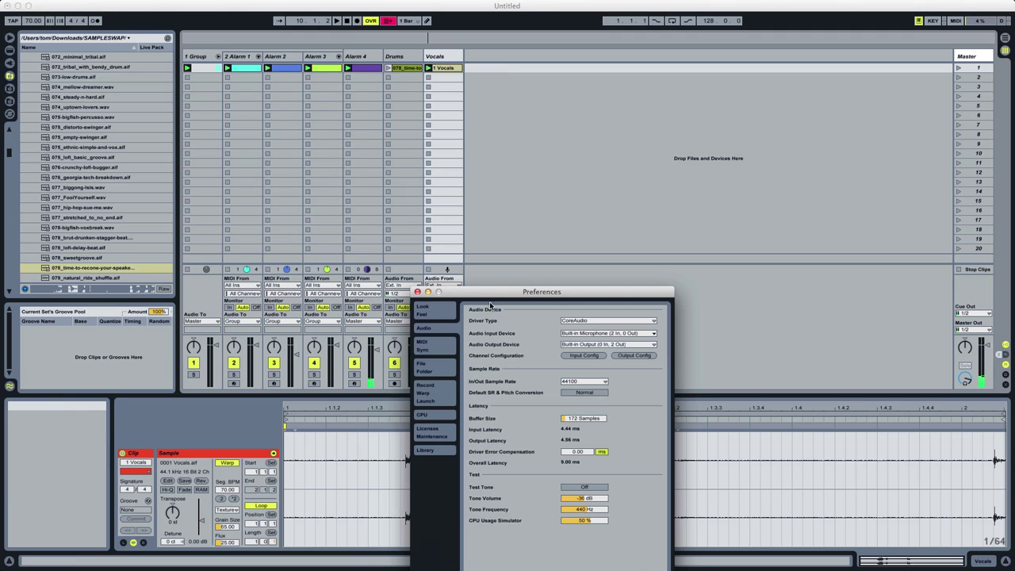
click(626, 334)
click(616, 340)
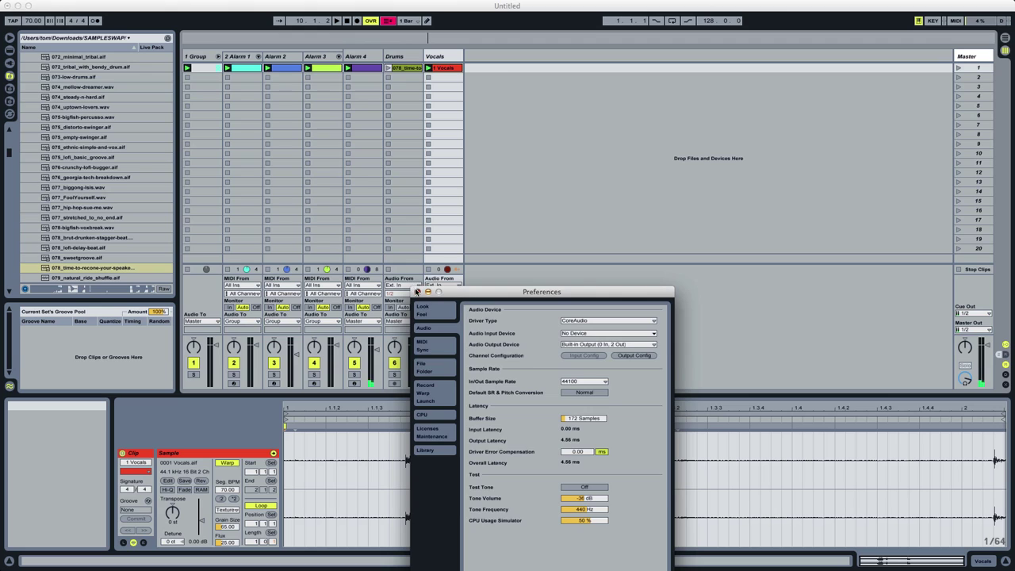
click(417, 292)
key(space)
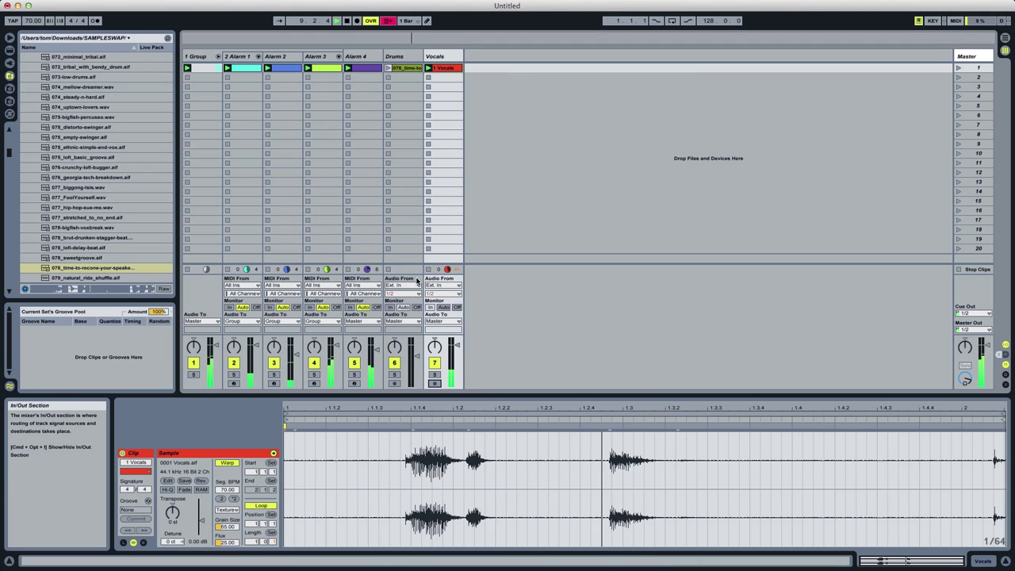
Add a Limiter to the Vocals track and raise its gain to 10.8 dB.
click(9, 50)
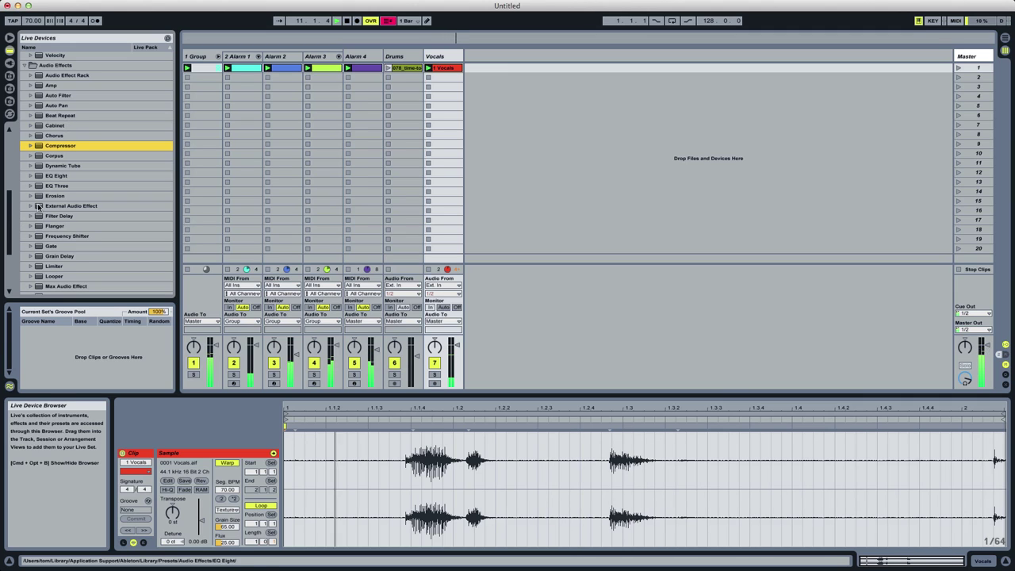
scroll(63, 226, down, 3)
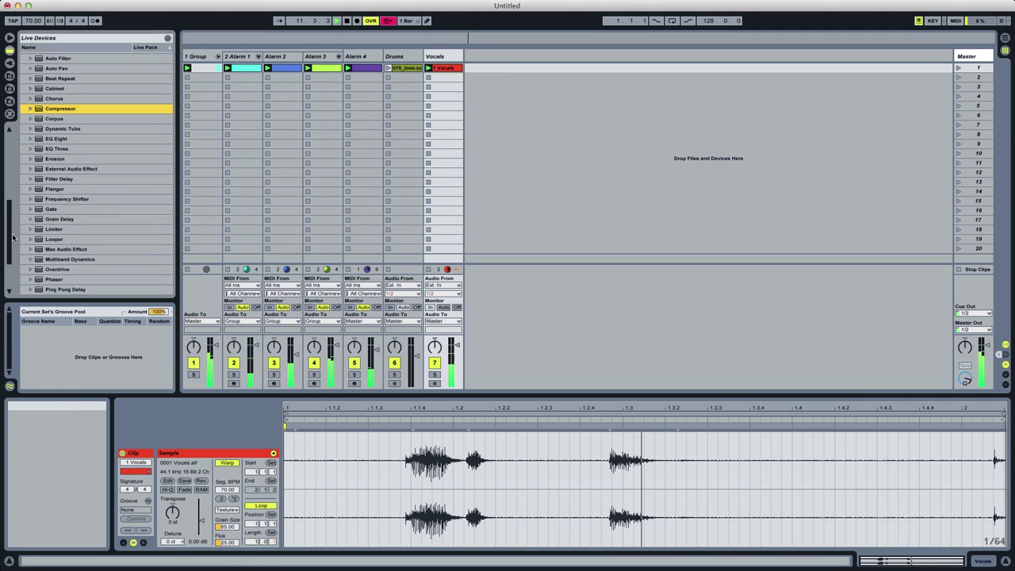
click(67, 222)
double_click(67, 229)
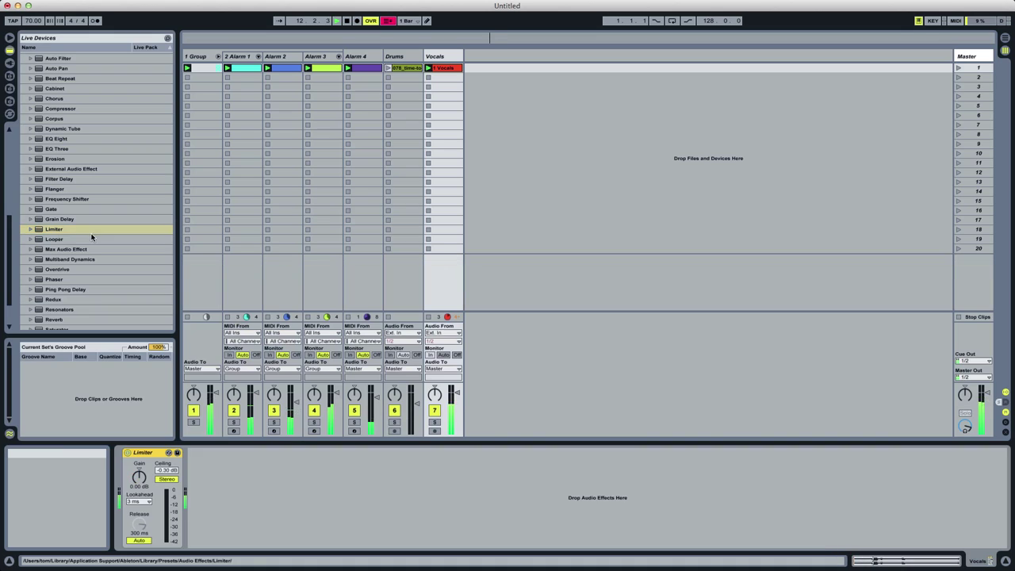
drag(138, 486, 138, 483)
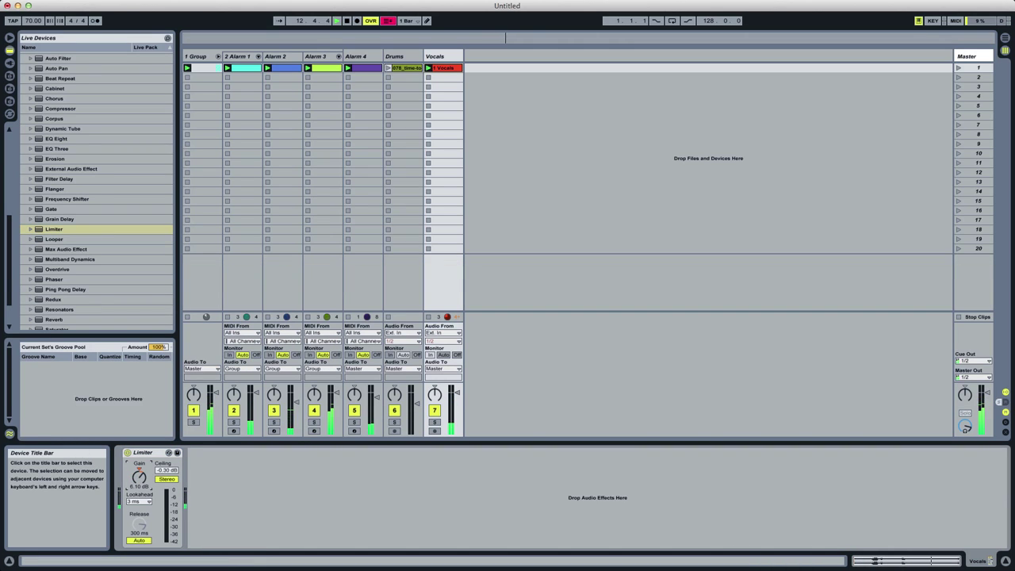
Duplicate the Vocals track and pan the original left and the copy right.
click(447, 57)
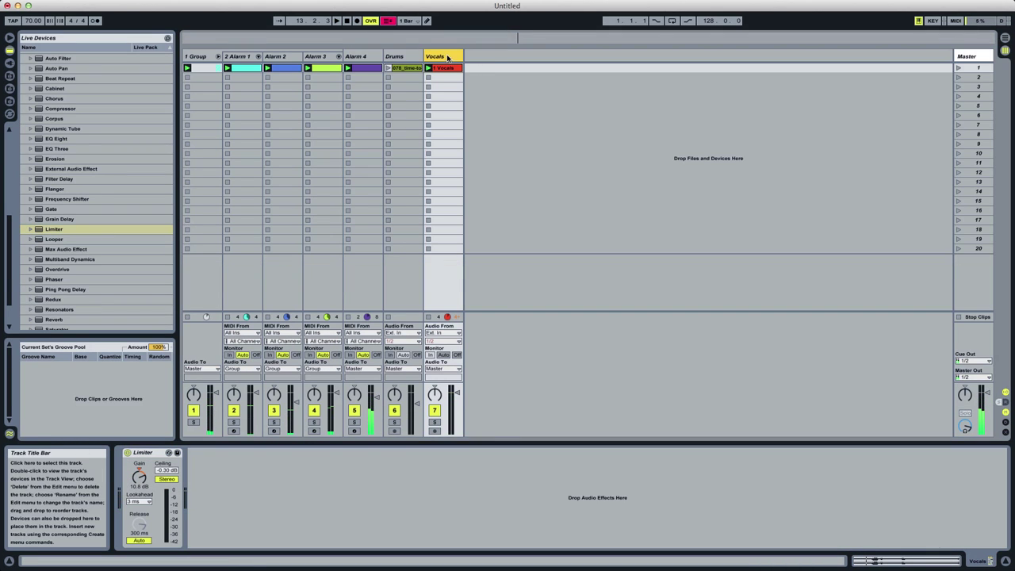
key(super+d)
click(447, 57)
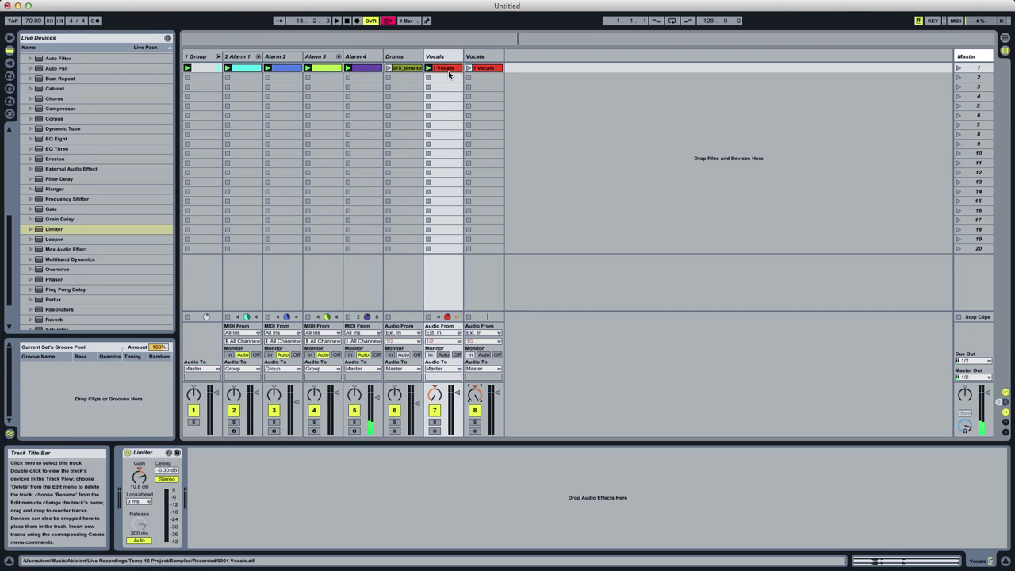
Transpose the original Vocals clip to -2 st and the duplicated clip to 2 st.
click(449, 71)
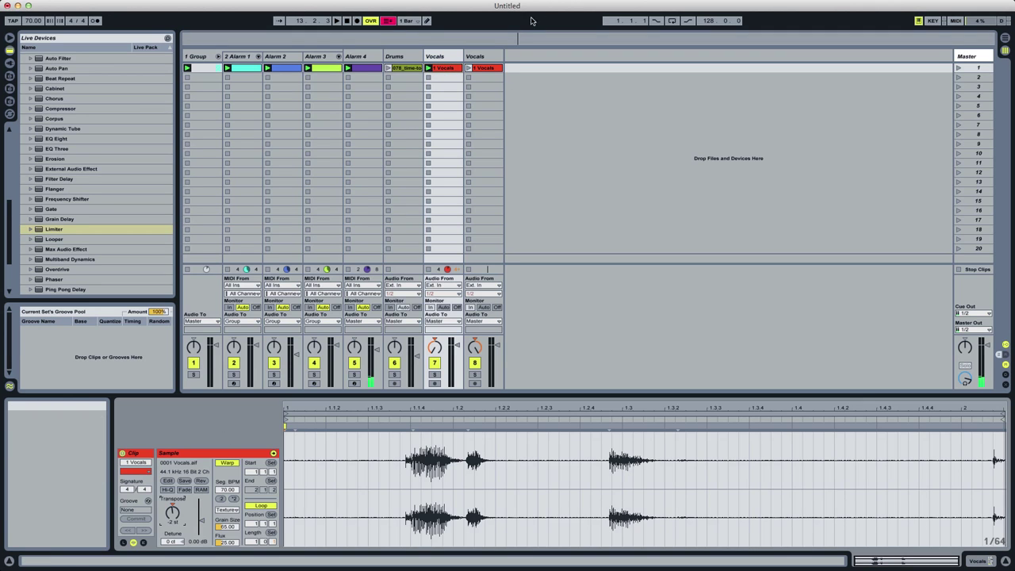
click(481, 70)
click(174, 516)
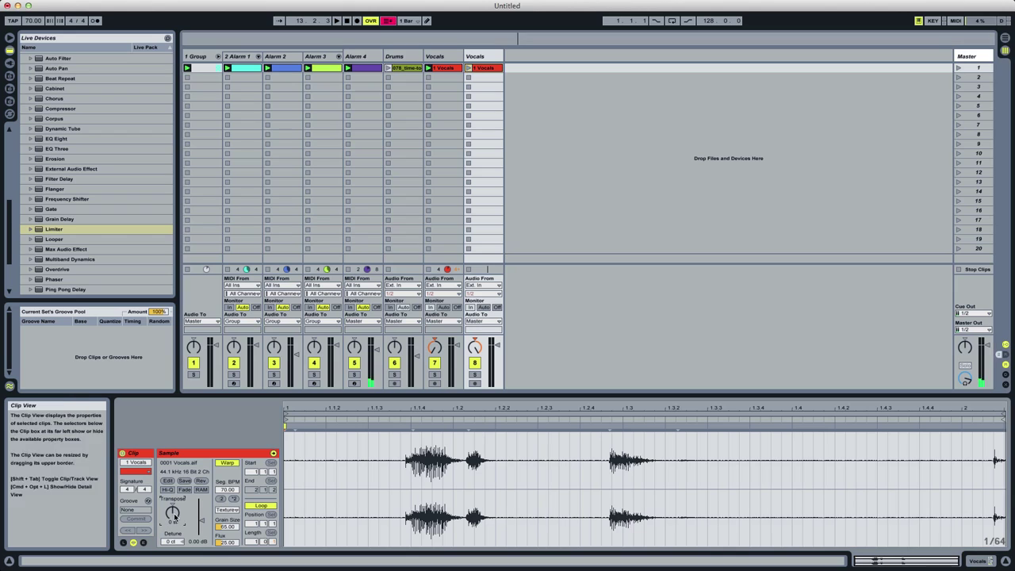
drag(175, 516, 175, 511)
Launch the duplicated Vocals clip alongside the original and lower its transposition to -10 st.
key(space)
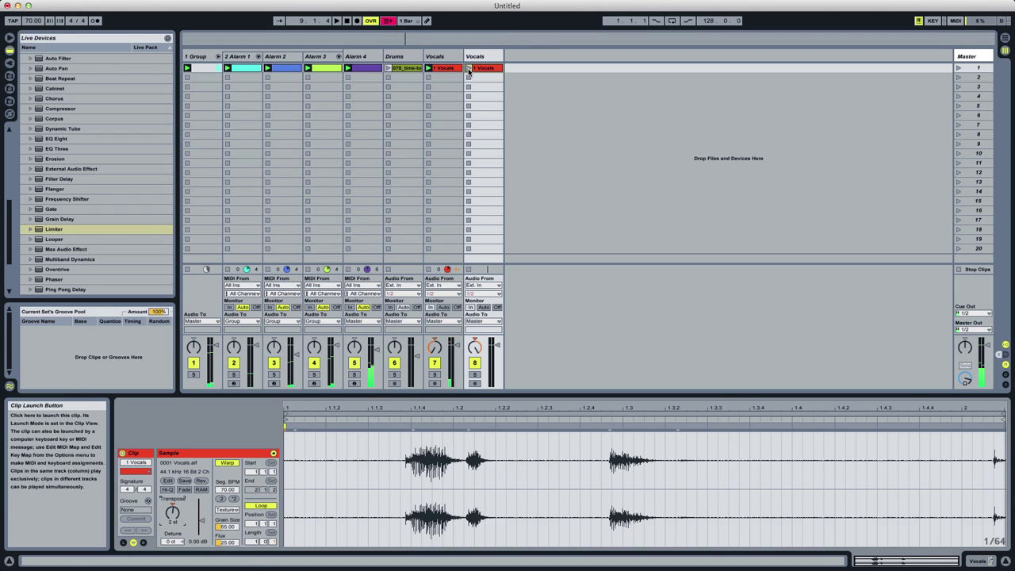
click(469, 69)
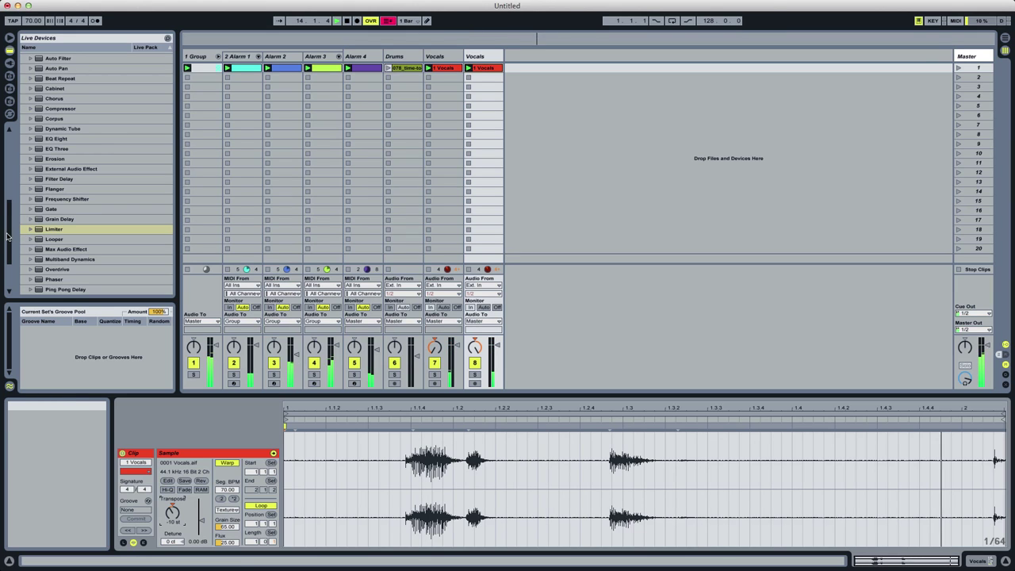
Add a Simple Delay after the Limiter on the duplicated Vocals track.
drag(8, 237, 11, 260)
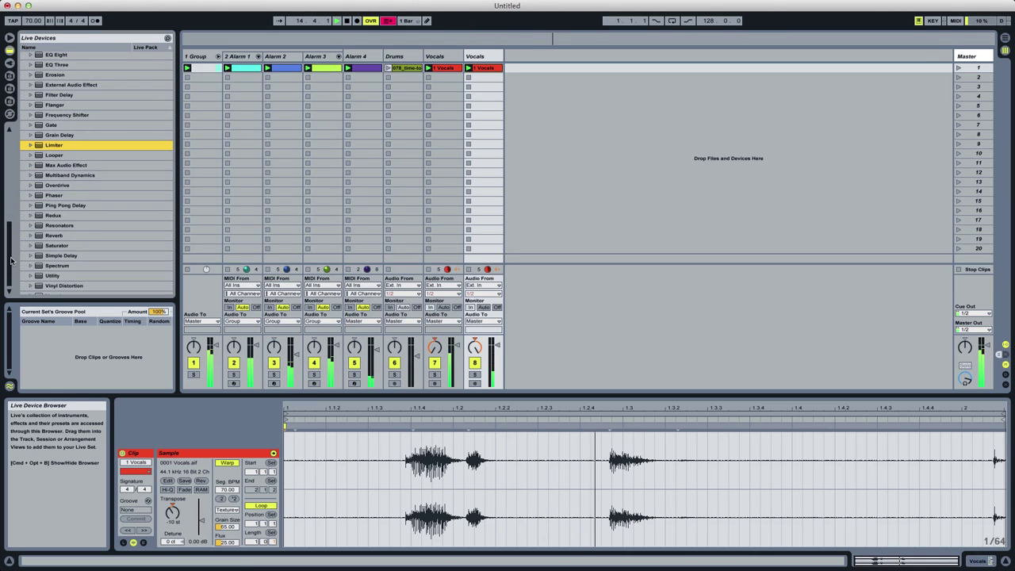
double_click(86, 256)
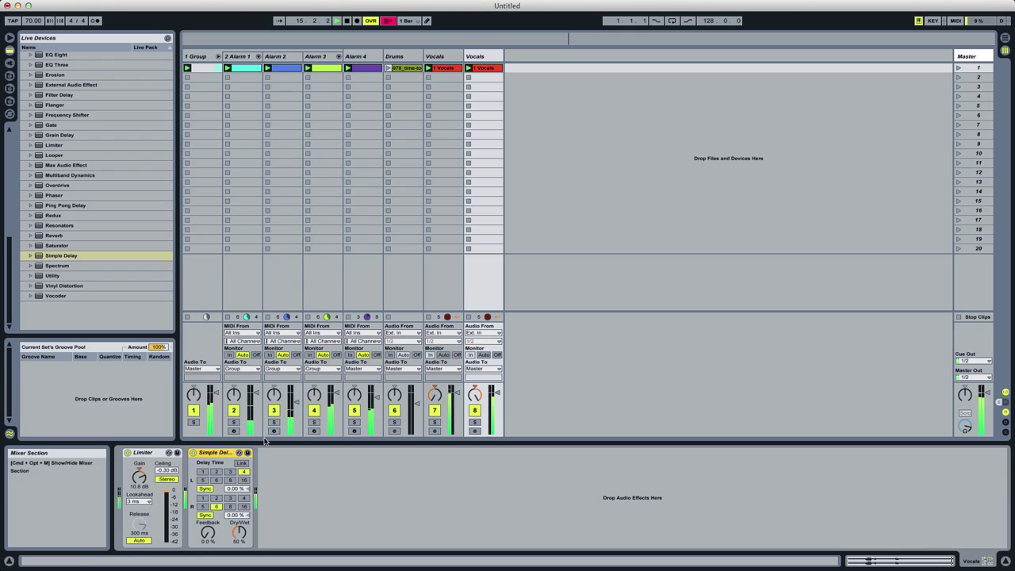
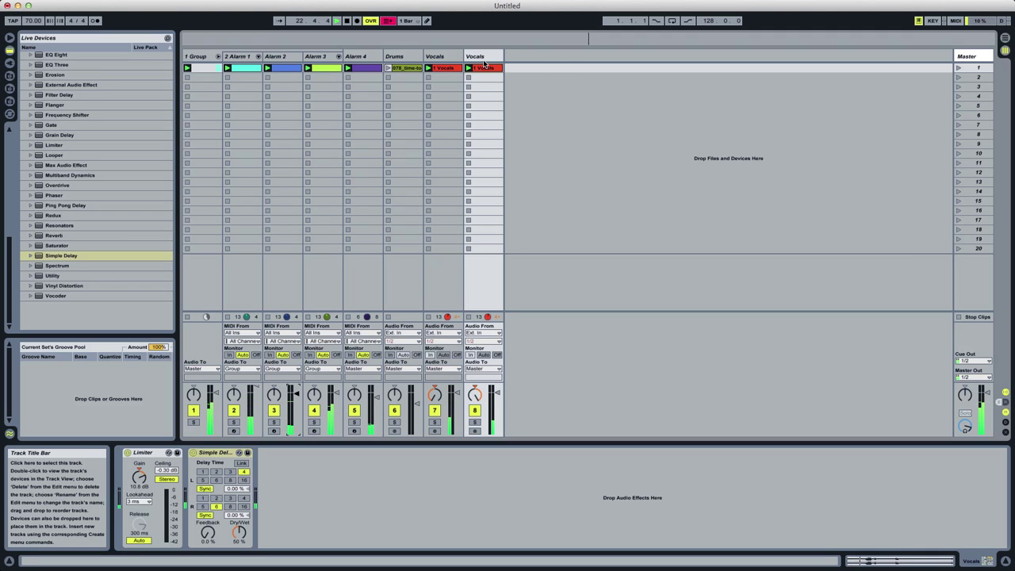
Insert a new MIDI track named Rise after the second Vocals track and load Operator on it.
click(484, 59)
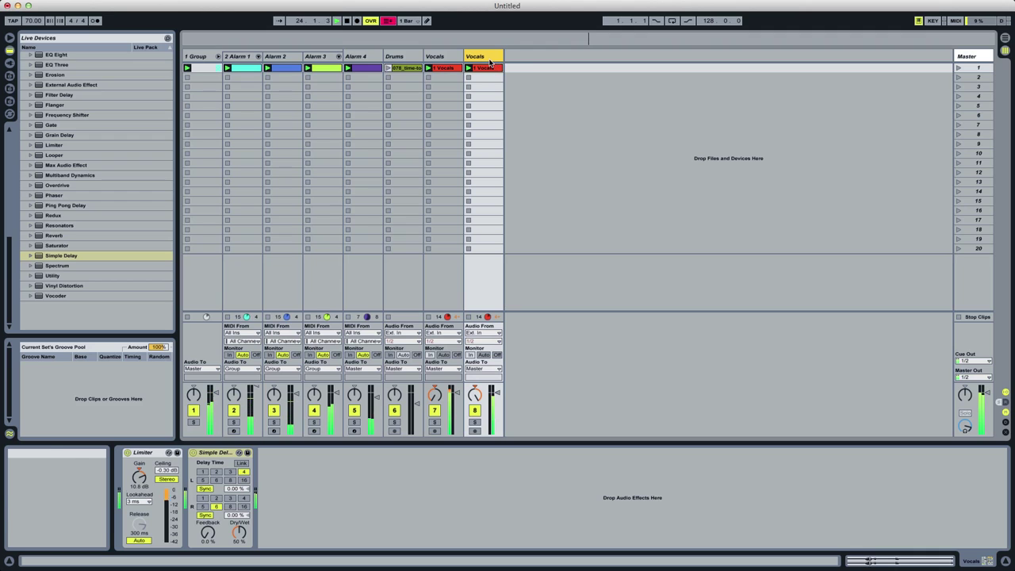
key(super+shift+t)
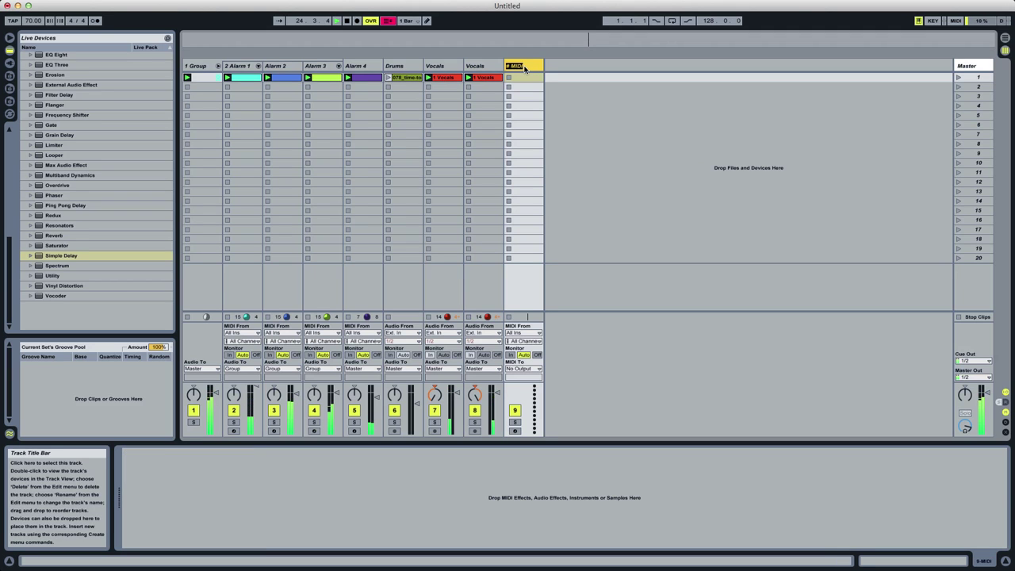
text(ise)
key(Return)
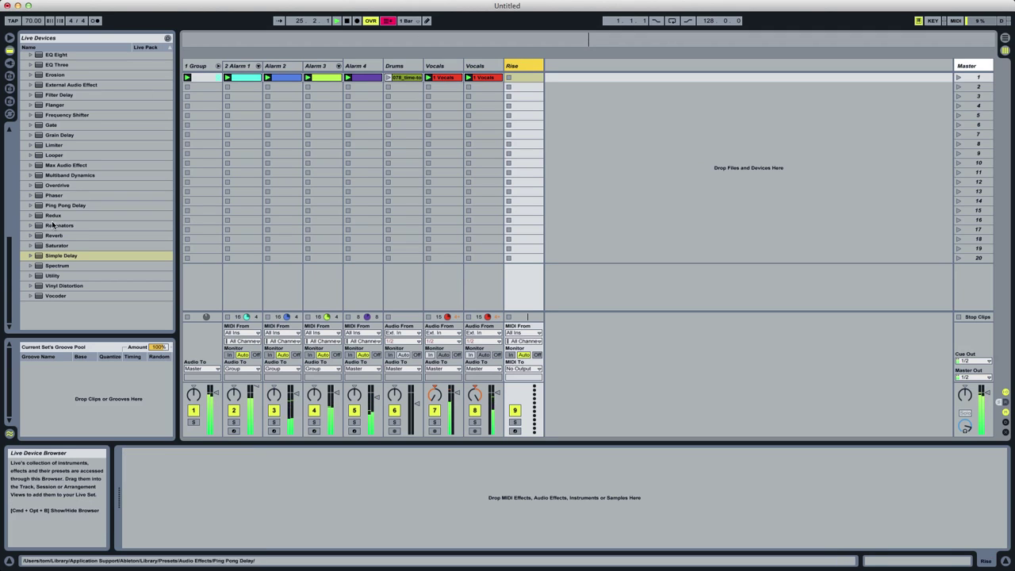
drag(4, 276, 5, 138)
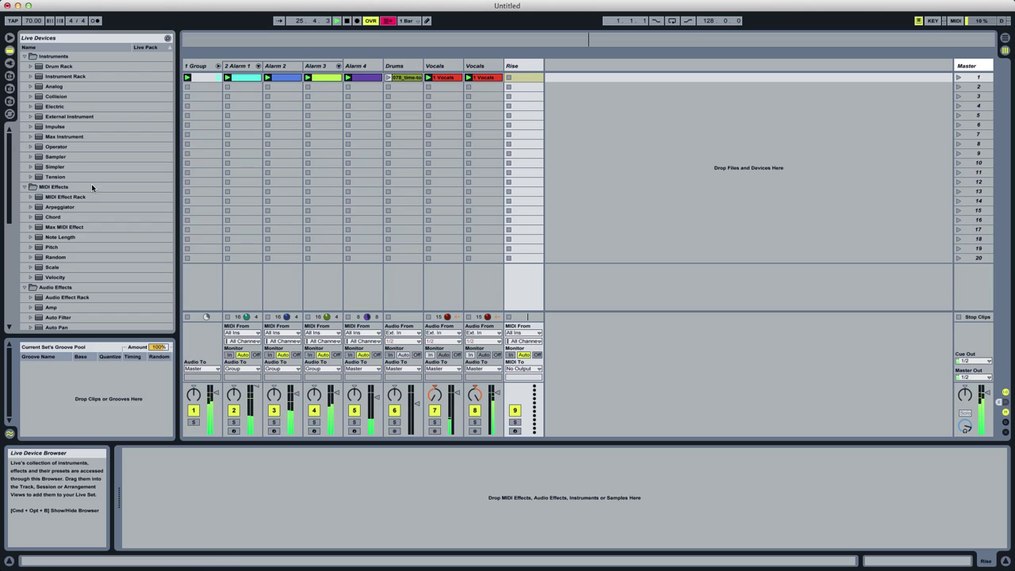
double_click(71, 149)
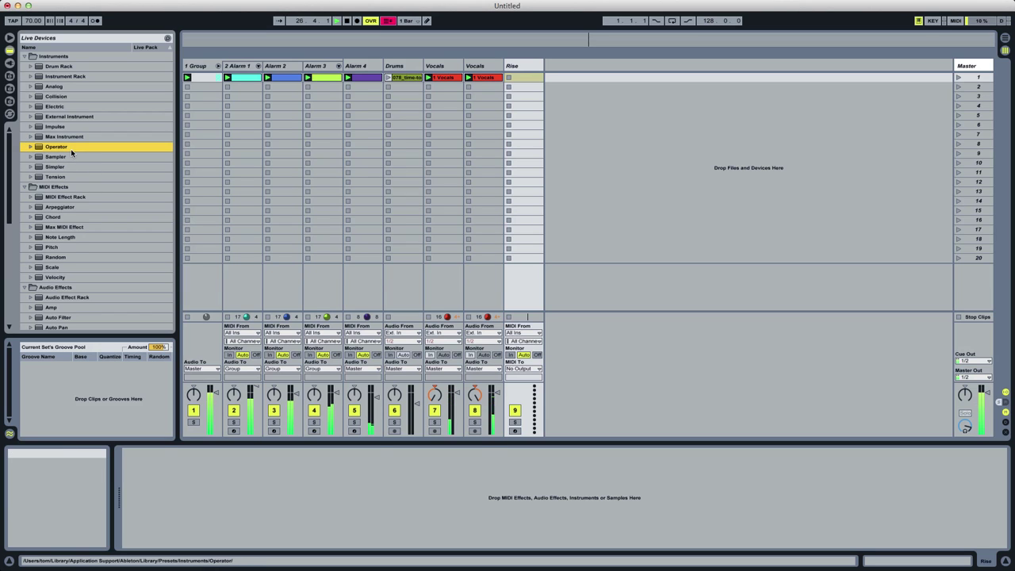
Create a MIDI clip in the Rise track's first slot, launch it and set its loop length to 8 bars.
double_click(509, 78)
click(510, 78)
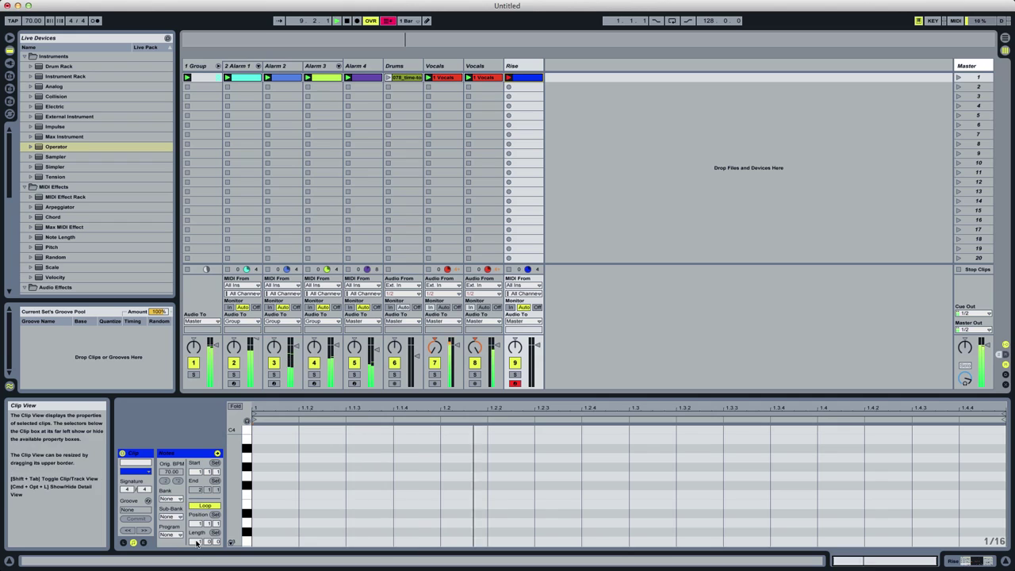
text(8)
key(Return)
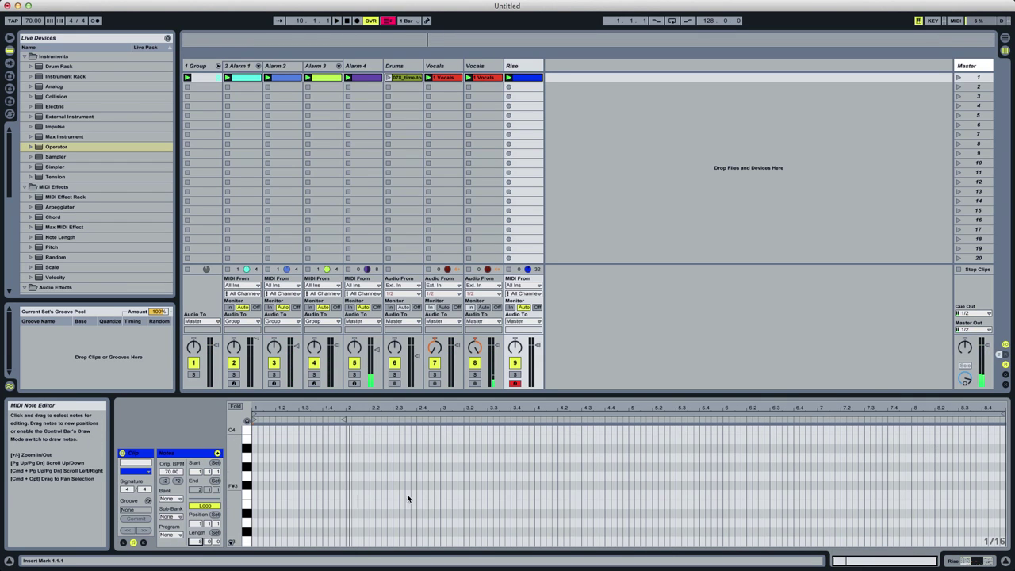
Add a C-2 note at the start of the Rise clip and extend it across all 8 bars.
scroll(318, 496, down, 10)
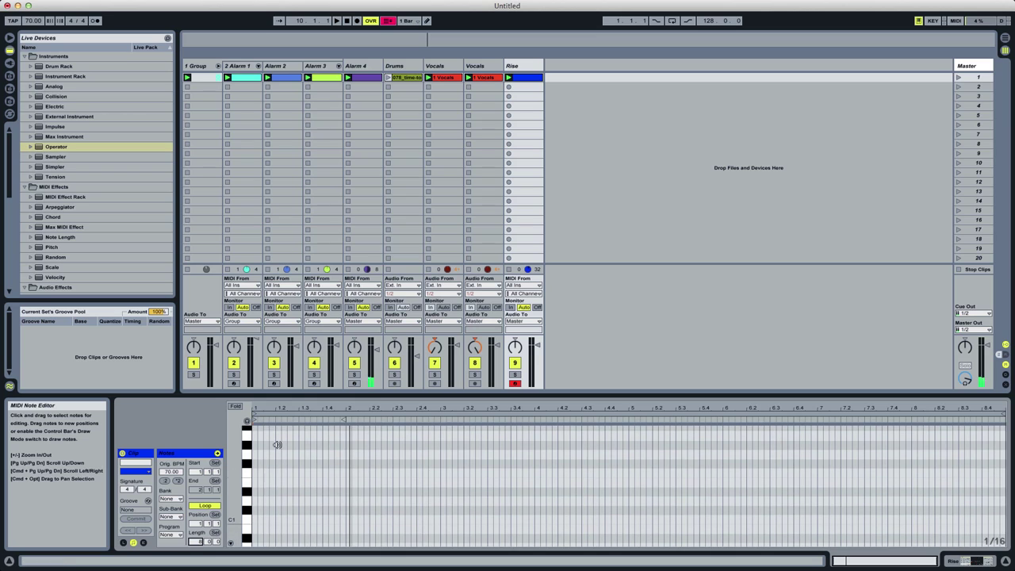
drag(264, 378, 262, 356)
drag(265, 521, 256, 358)
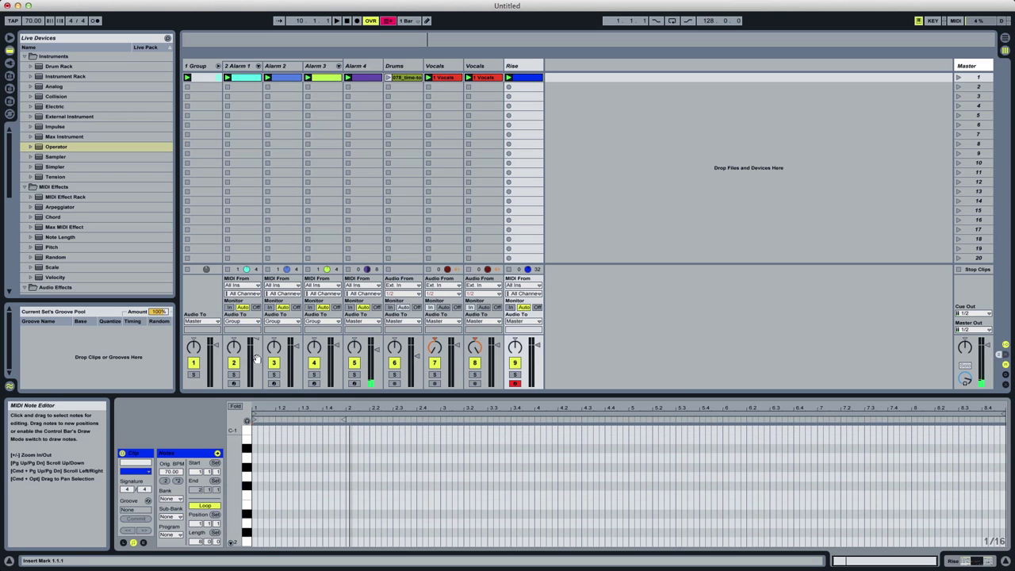
double_click(253, 543)
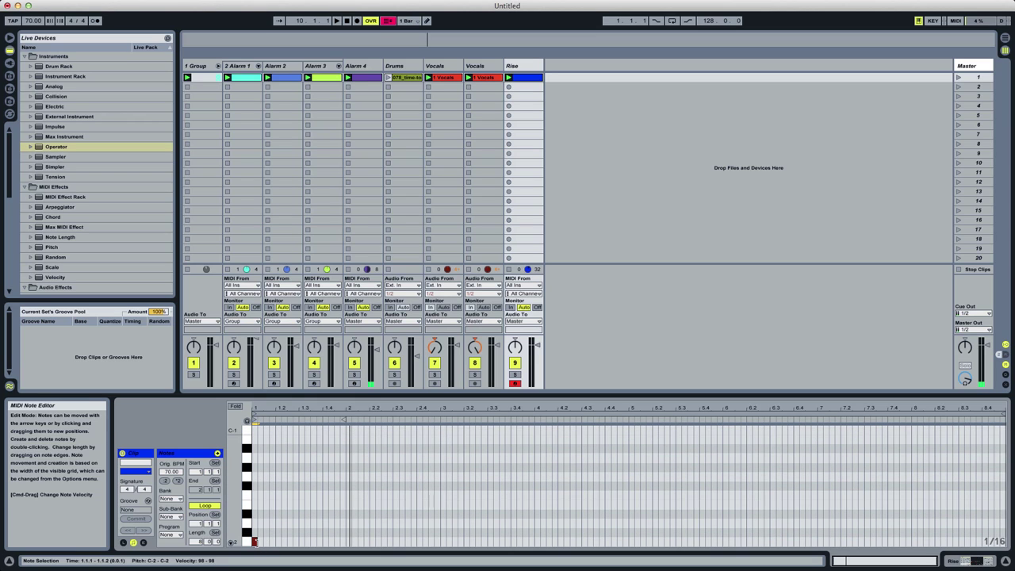
drag(256, 543, 963, 504)
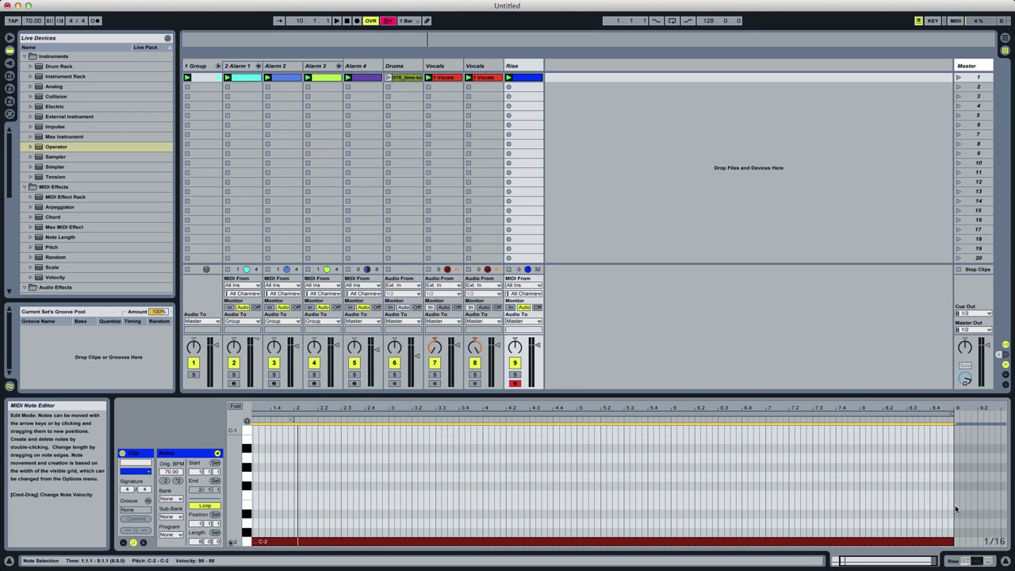
drag(840, 560, 833, 560)
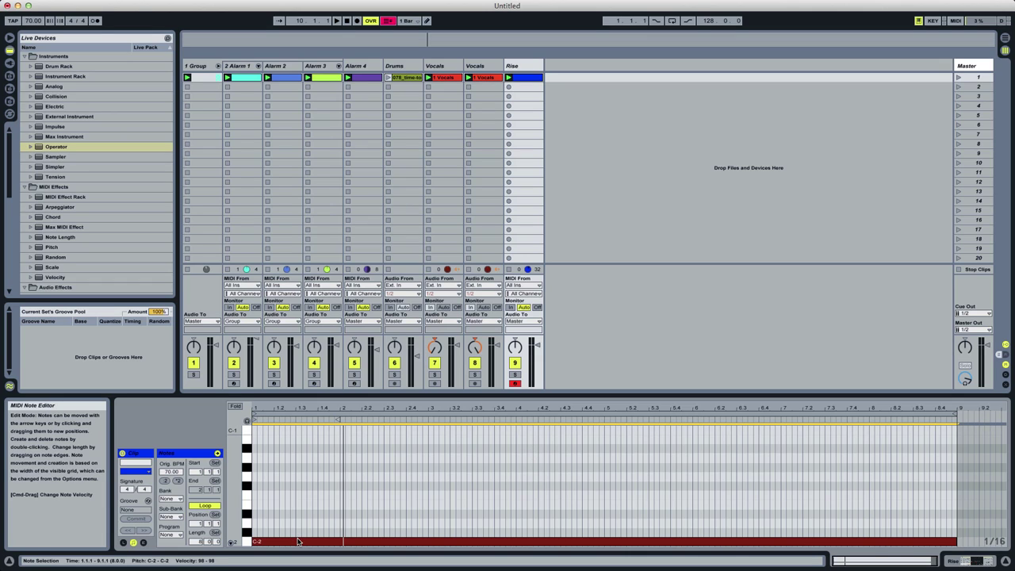
Add a Pitch MIDI effect before Operator on the Rise track and start playback.
double_click(59, 249)
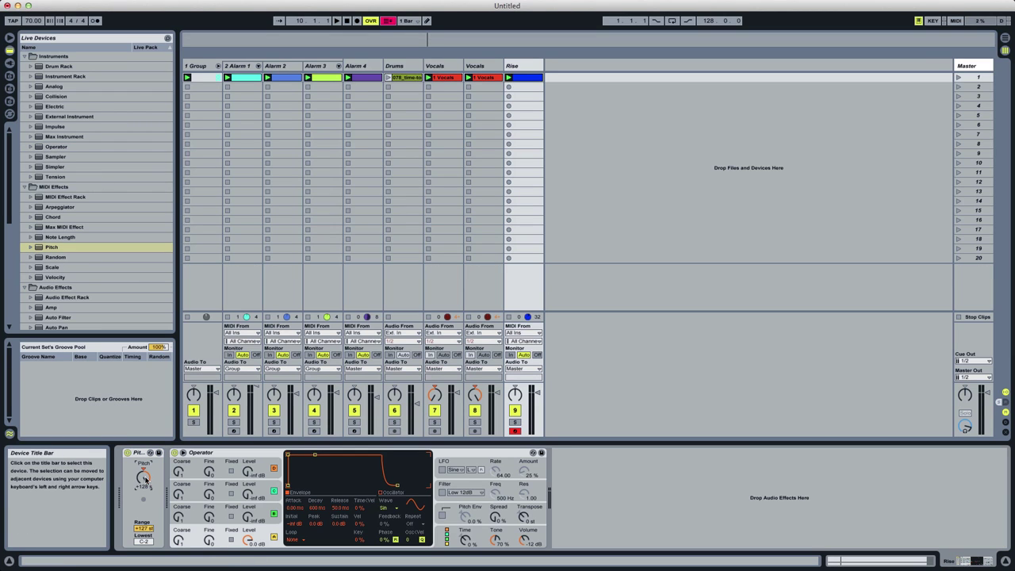
key(space)
Show the envelopes of the Rise clip, solo the Rise track and select the Pitch Bend envelope.
click(534, 77)
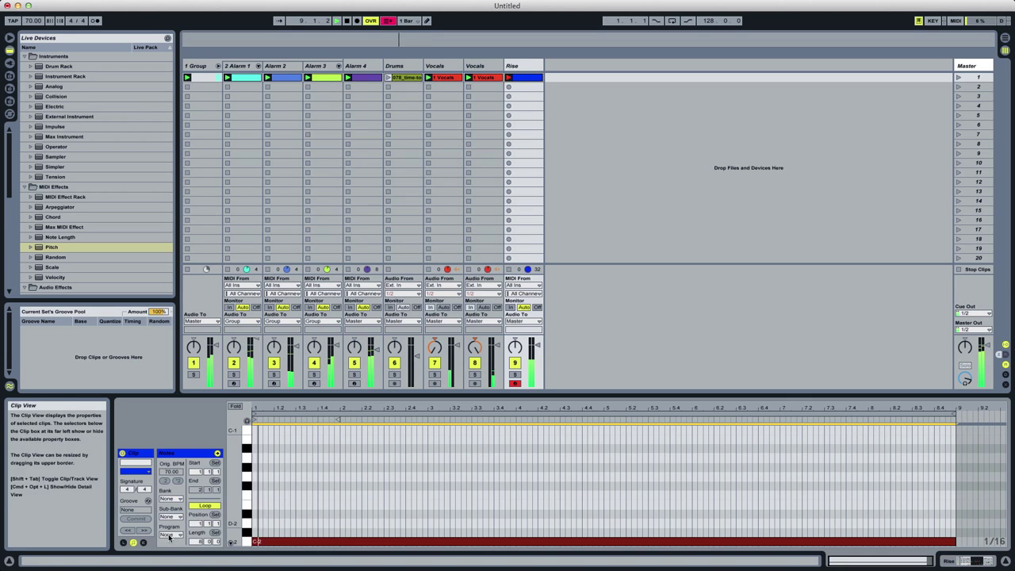
click(144, 543)
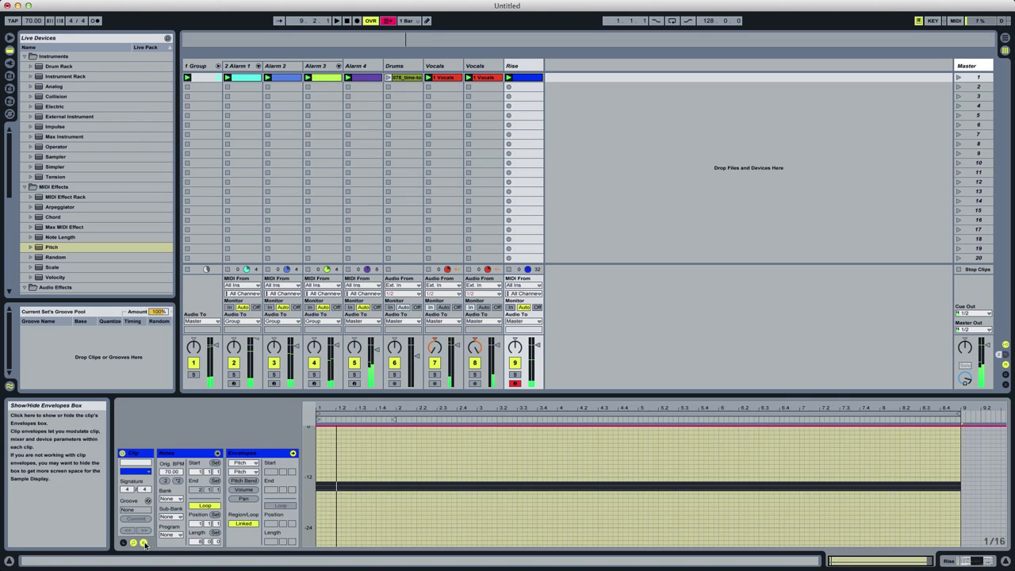
click(514, 374)
click(244, 481)
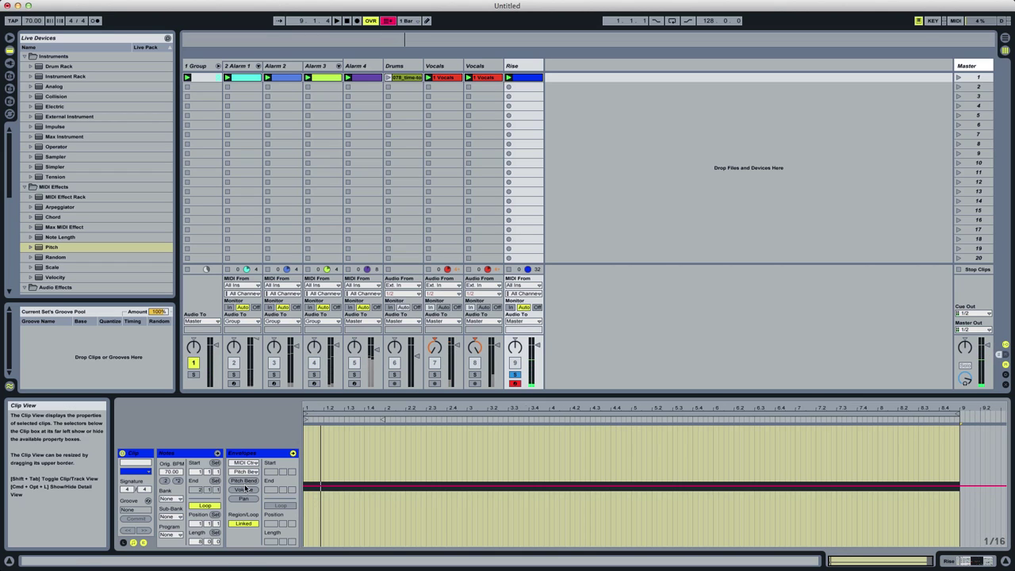
Draw a Pitch Bend envelope rising linearly from centre at the clip's start to maximum at the end of bar 8, and play it.
double_click(304, 488)
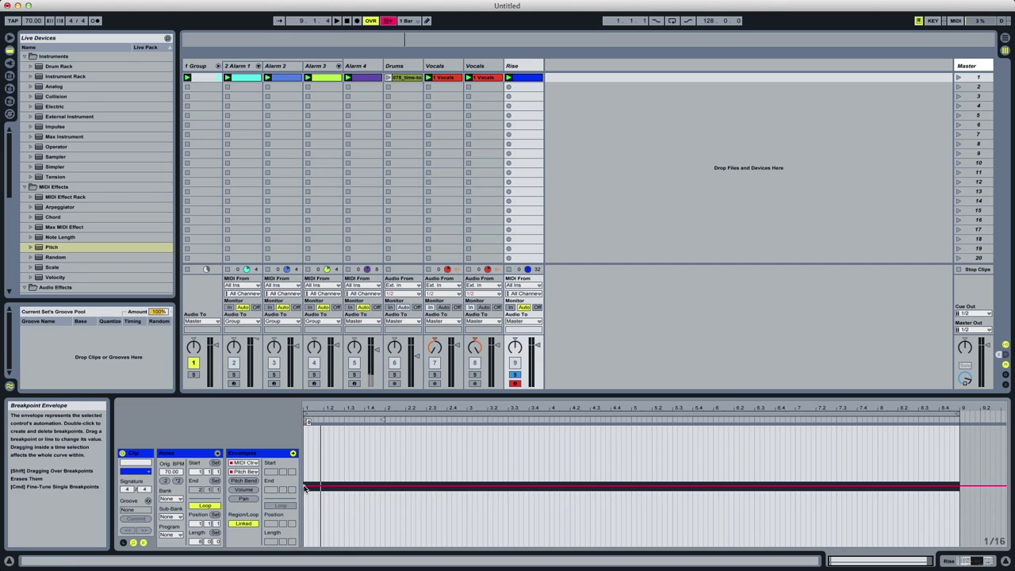
double_click(309, 486)
drag(310, 486, 272, 425)
double_click(959, 426)
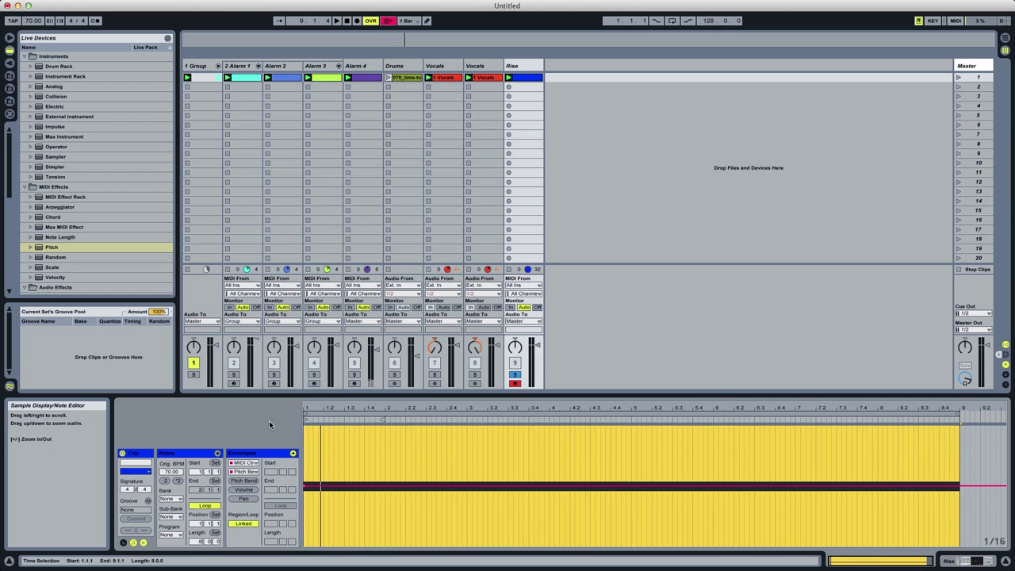
drag(326, 486, 319, 426)
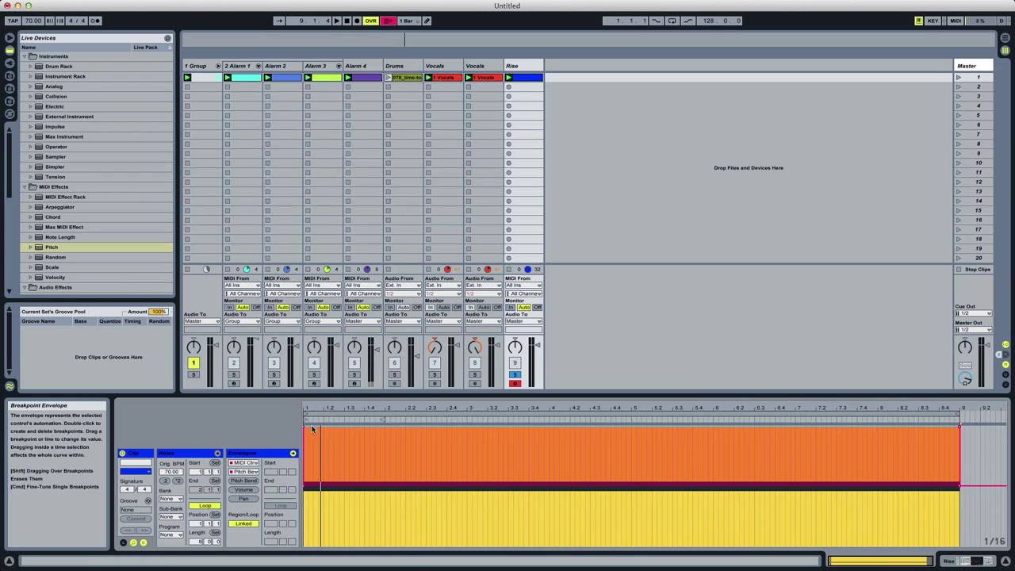
double_click(305, 428)
key(space)
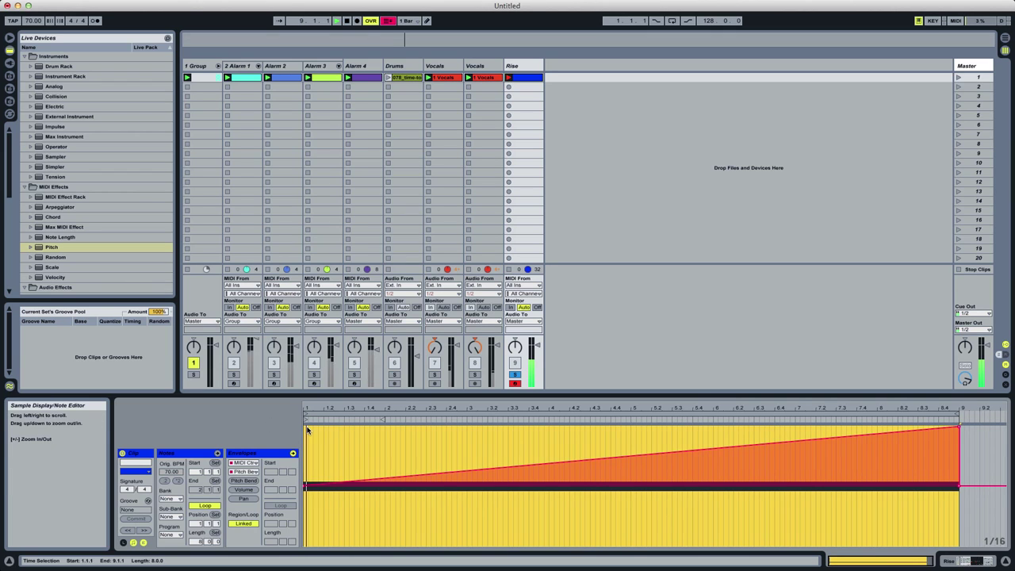
Group the Rise track's Pitch effect and Operator into an Instrument Rack and show its chain list.
double_click(519, 67)
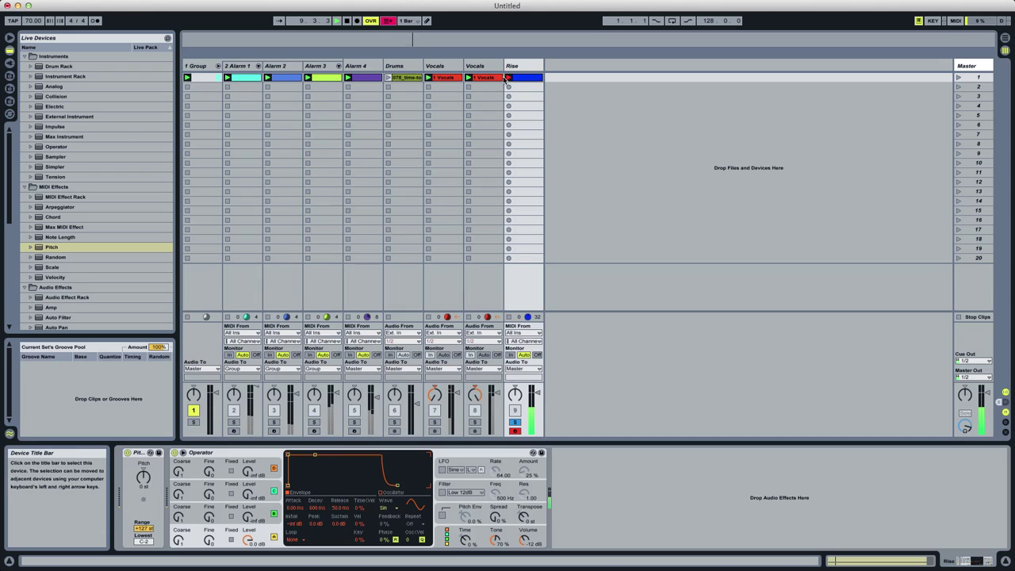
key(space)
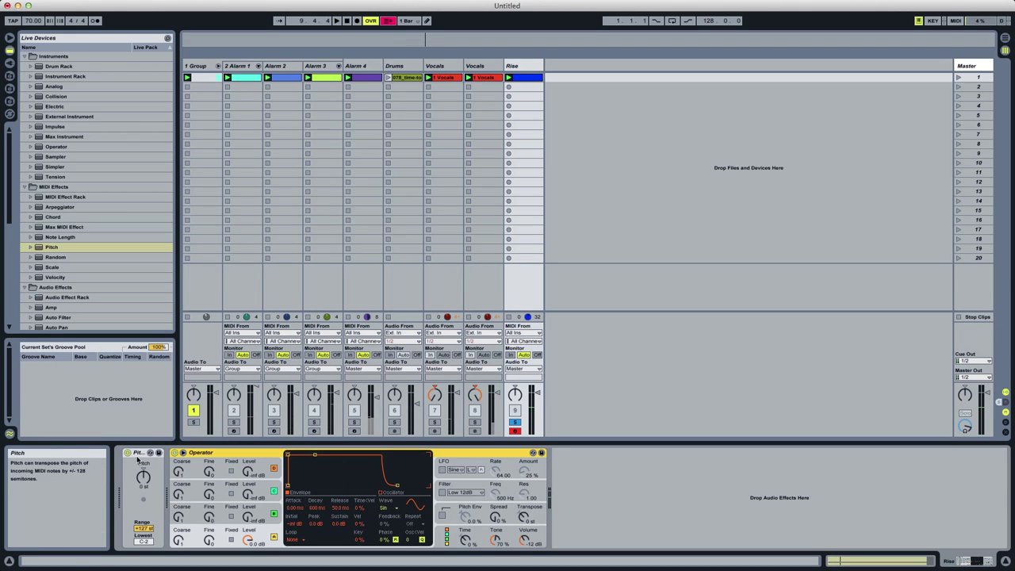
right_click(137, 455)
click(153, 487)
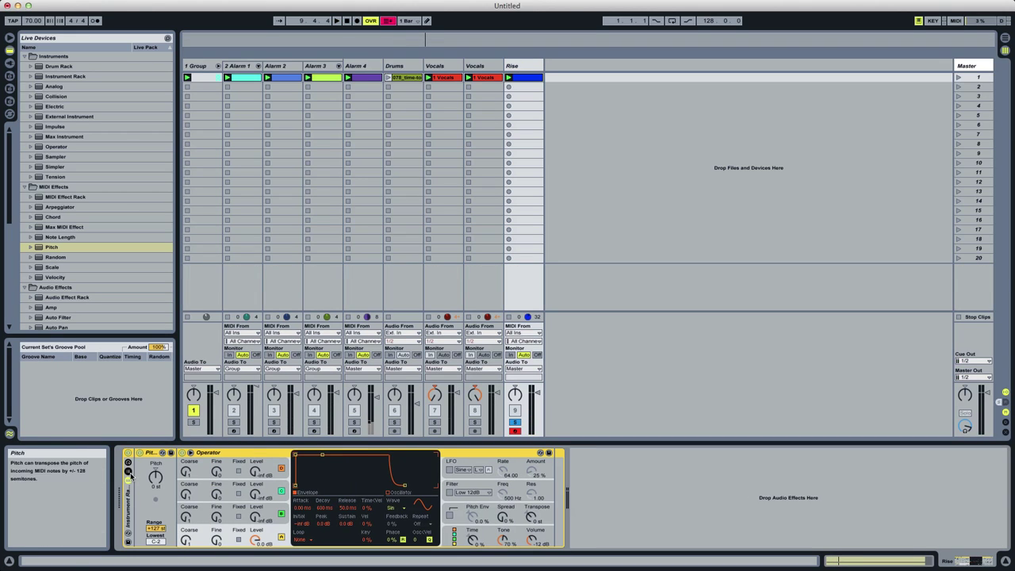
click(127, 473)
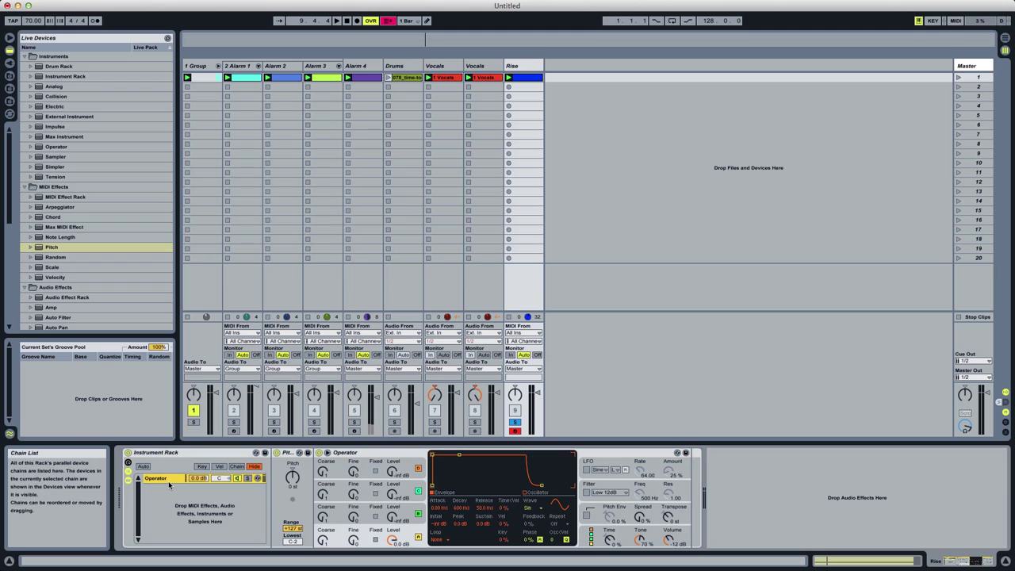
Duplicate the Operator chain until there are 12, raising Pitch by 12 st per copy up to +120 st, with +128 st on the last.
key(super+d)
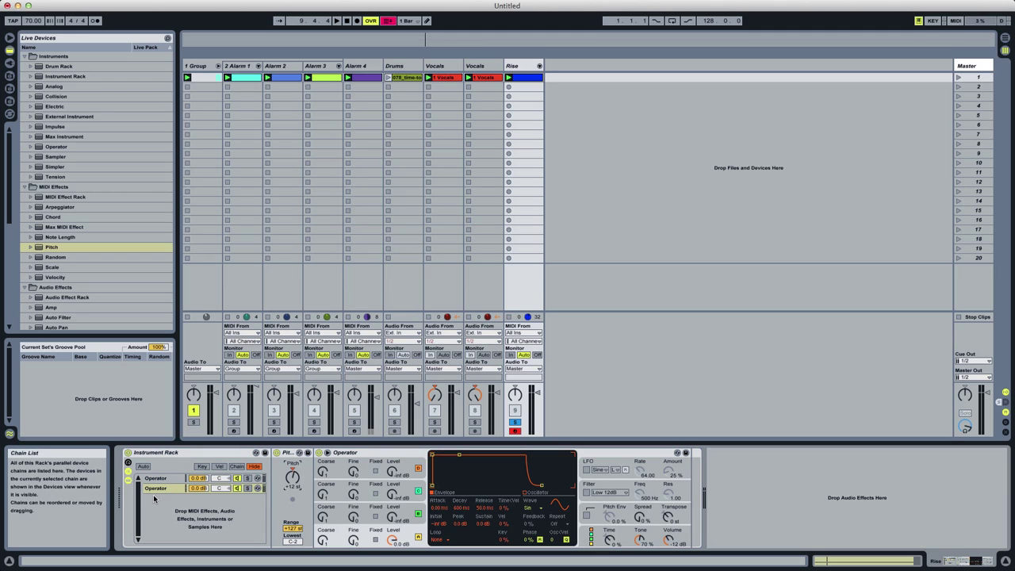
key(super+d)
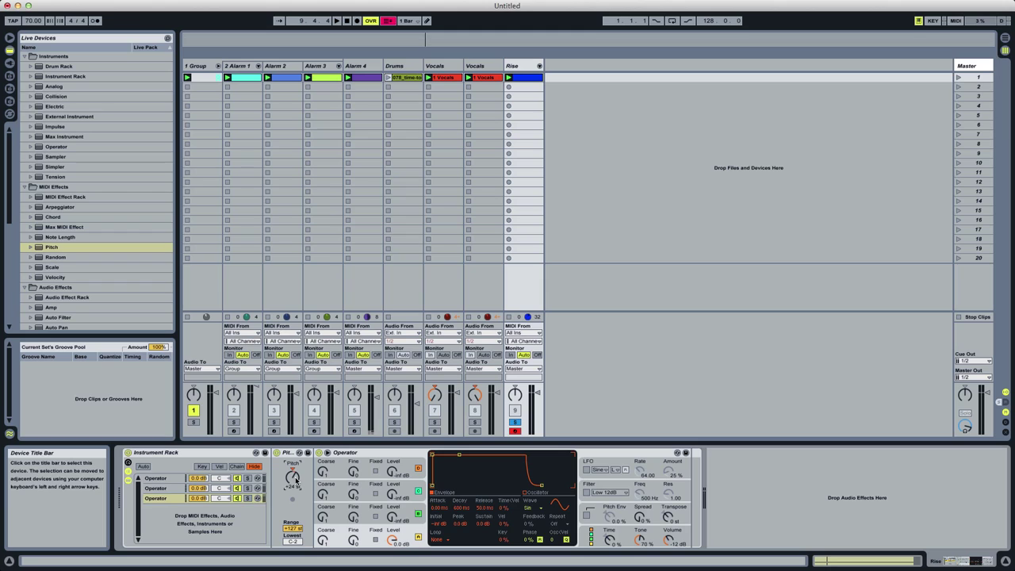
key(super+d)
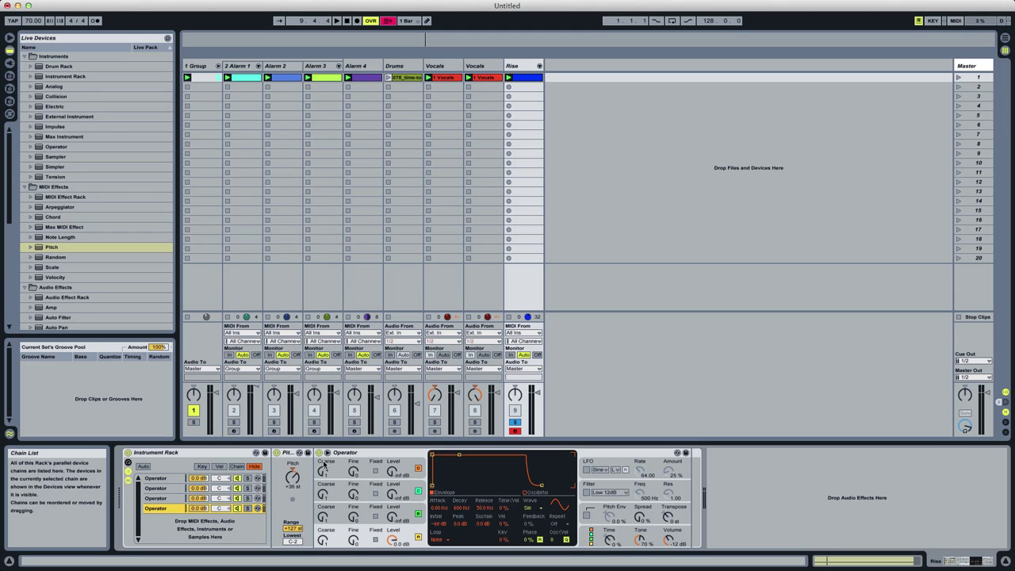
key(super+d)
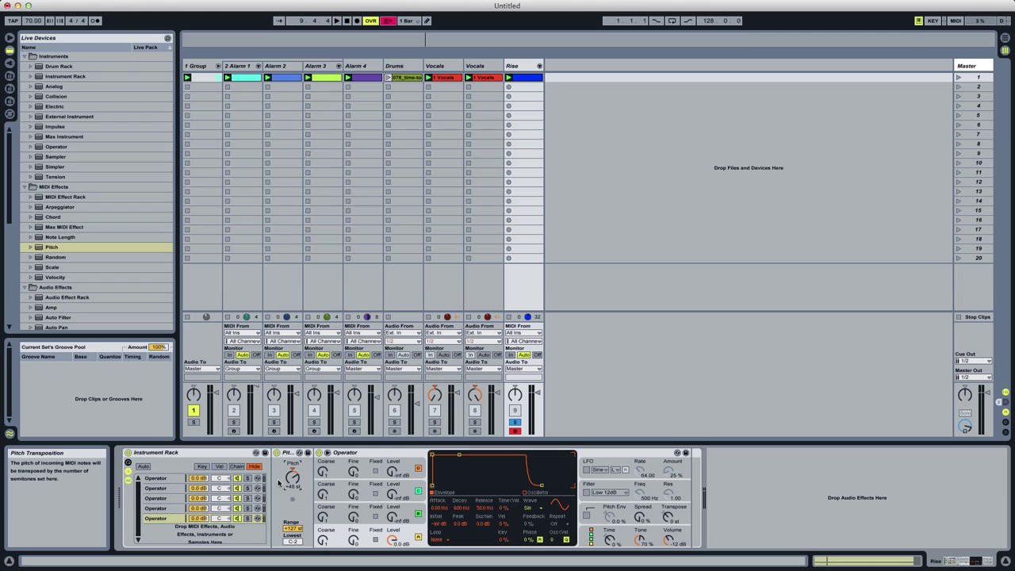
key(super+d)
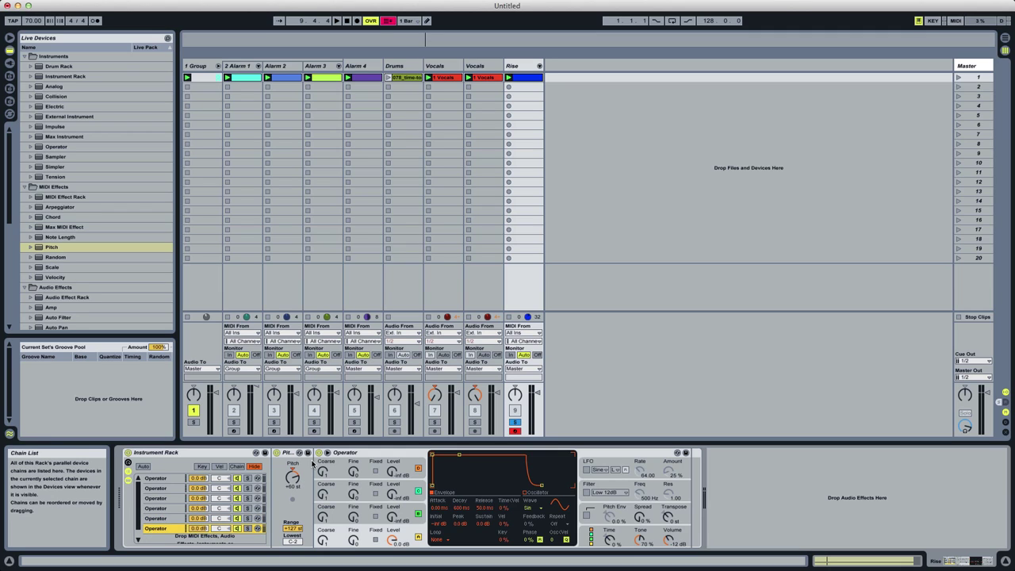
key(super+d)
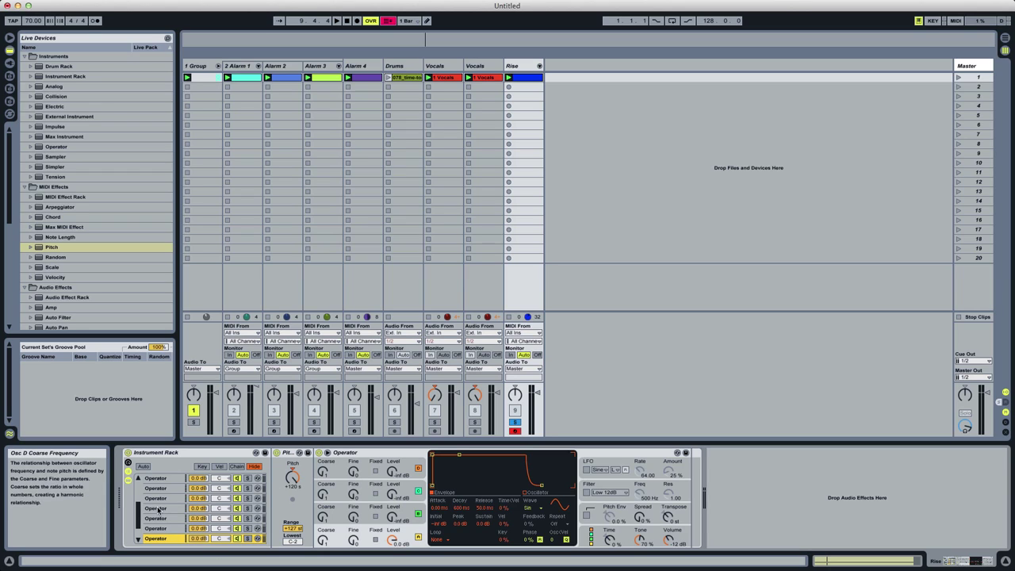
drag(138, 513, 139, 525)
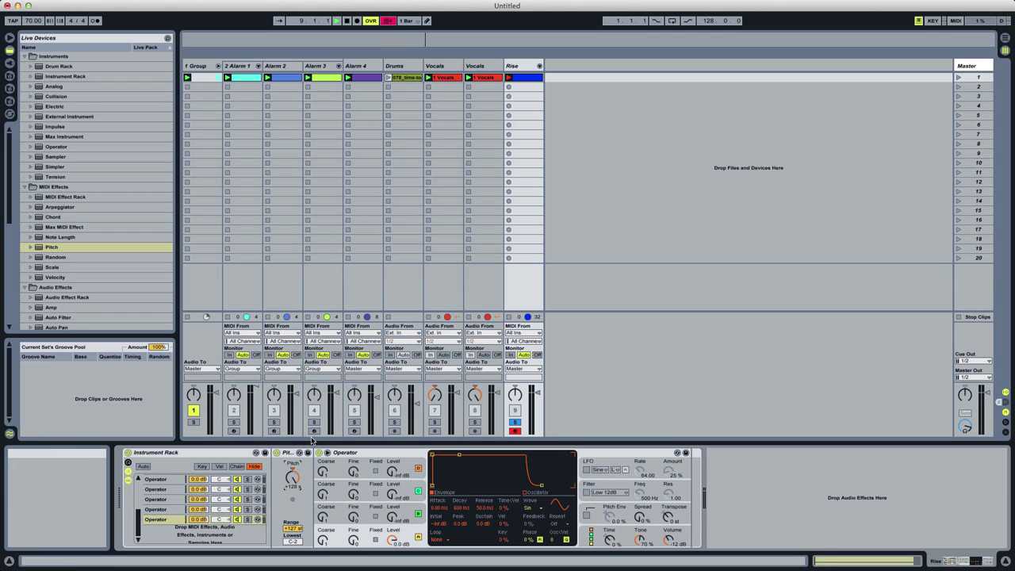
Set the last chain's Operator pitch bend range to +12 st, copy the value to its siblings and play the result.
key(space)
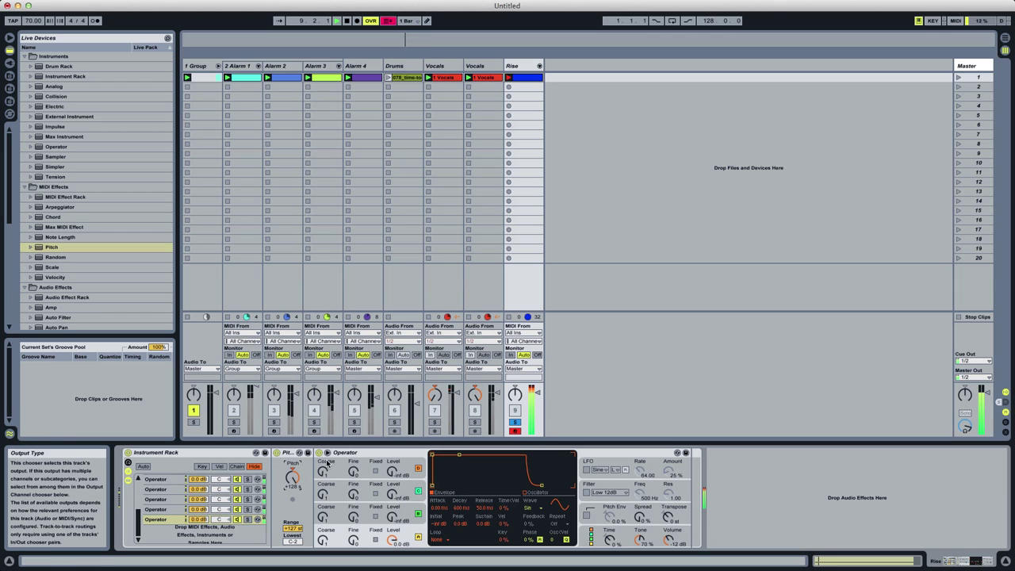
click(590, 543)
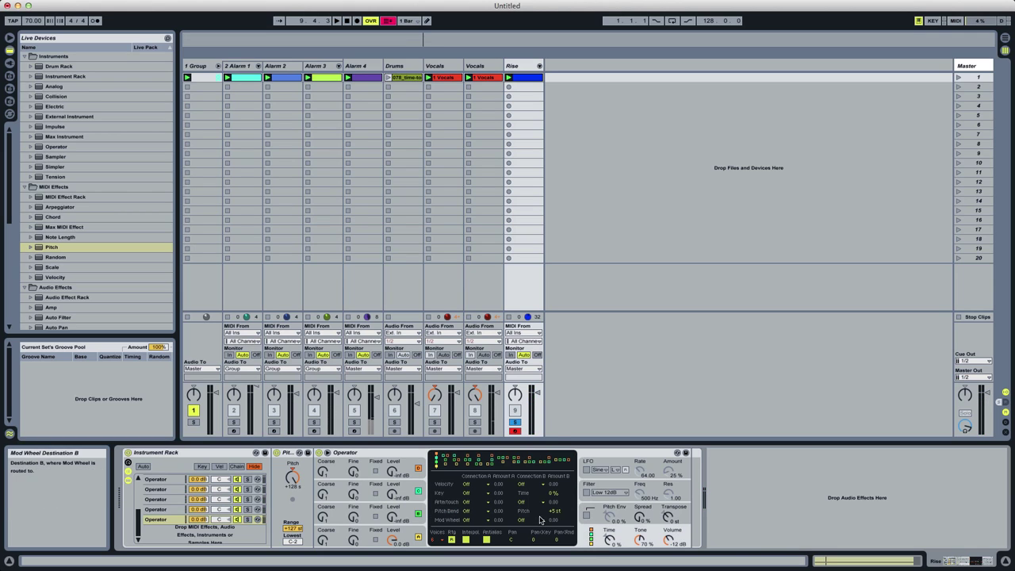
right_click(565, 516)
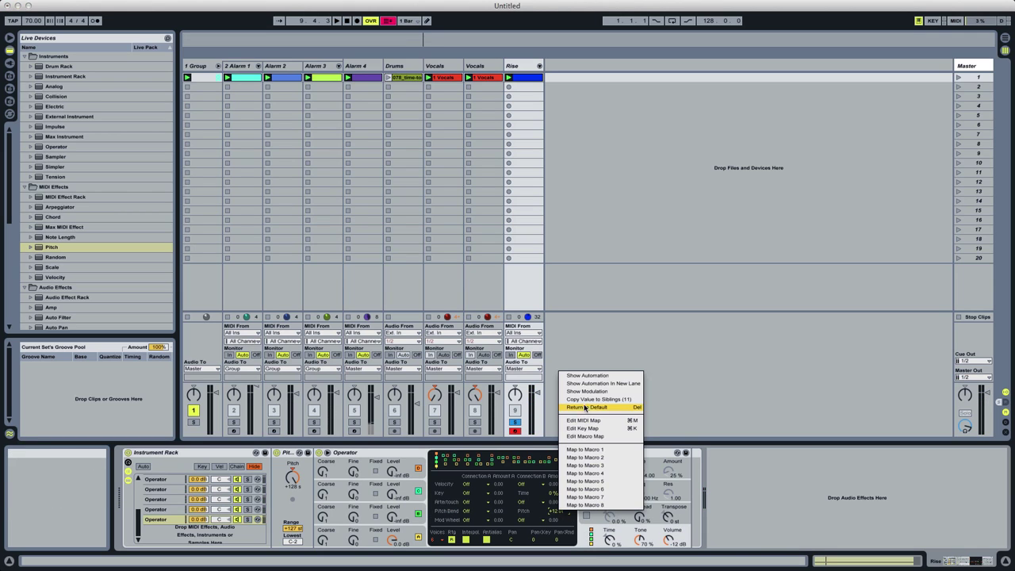
click(613, 399)
key(space)
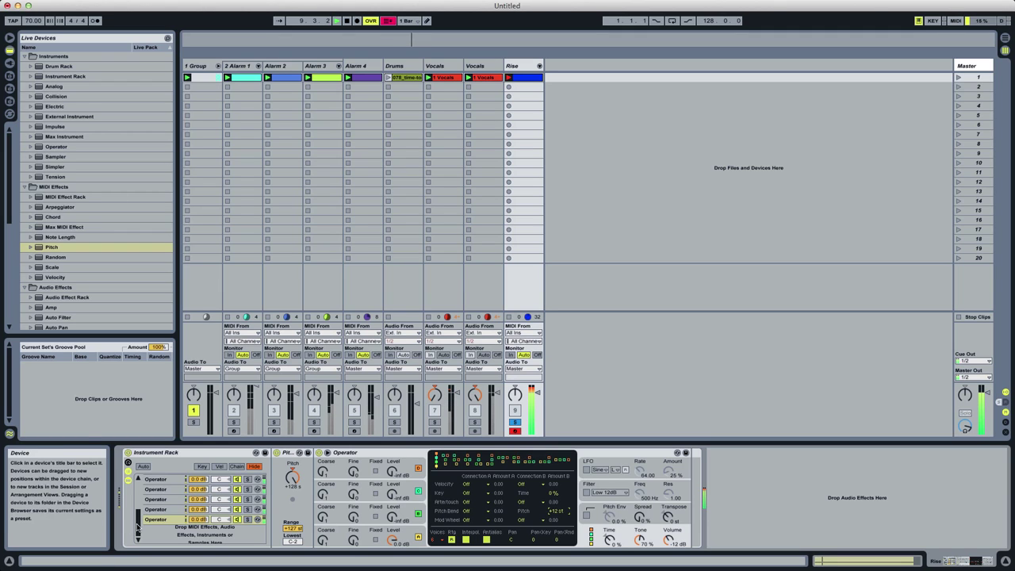
Audition the rack while deactivating each of the first three chains one at a time.
drag(137, 525, 136, 472)
click(235, 479)
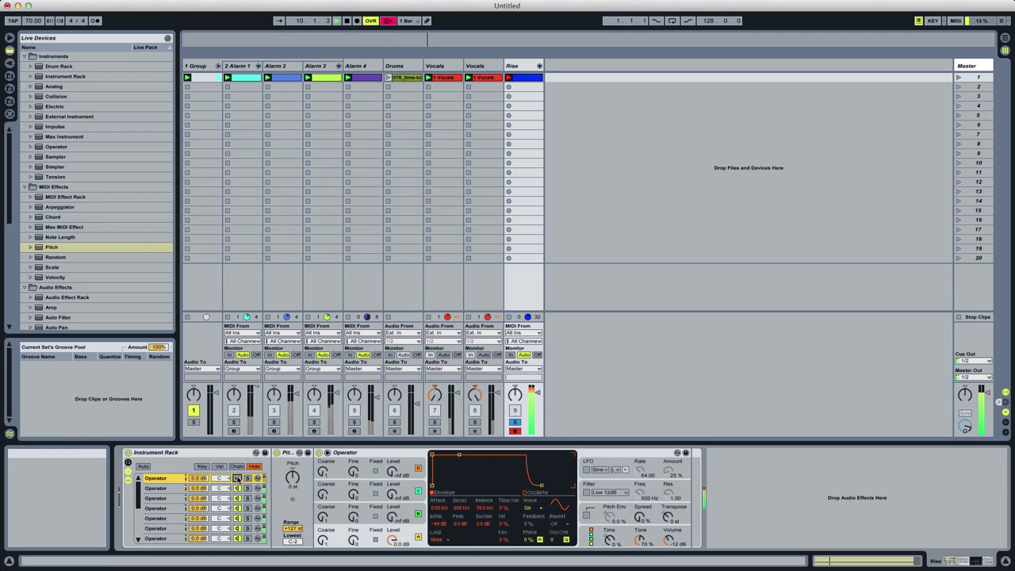
click(236, 489)
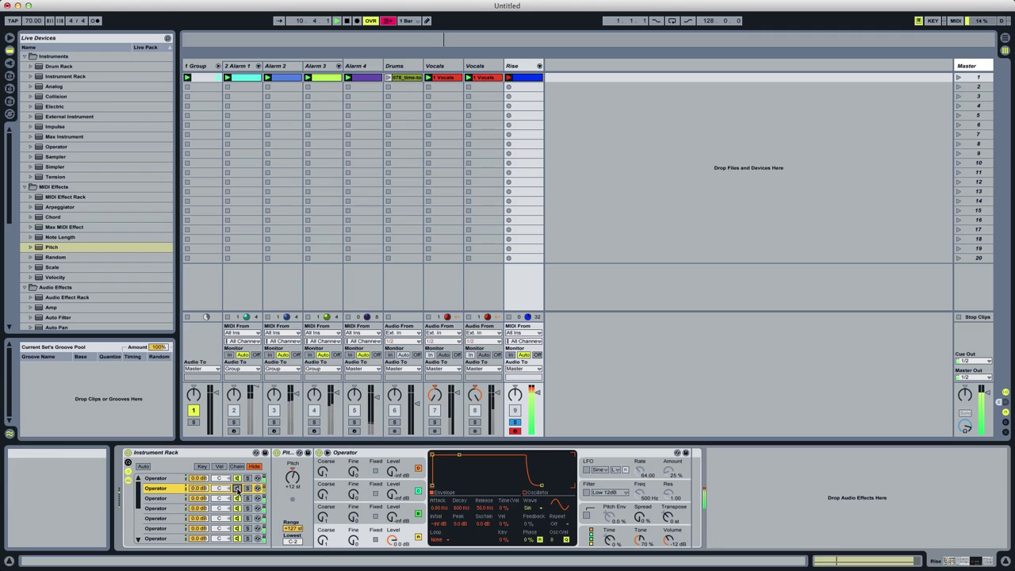
click(237, 498)
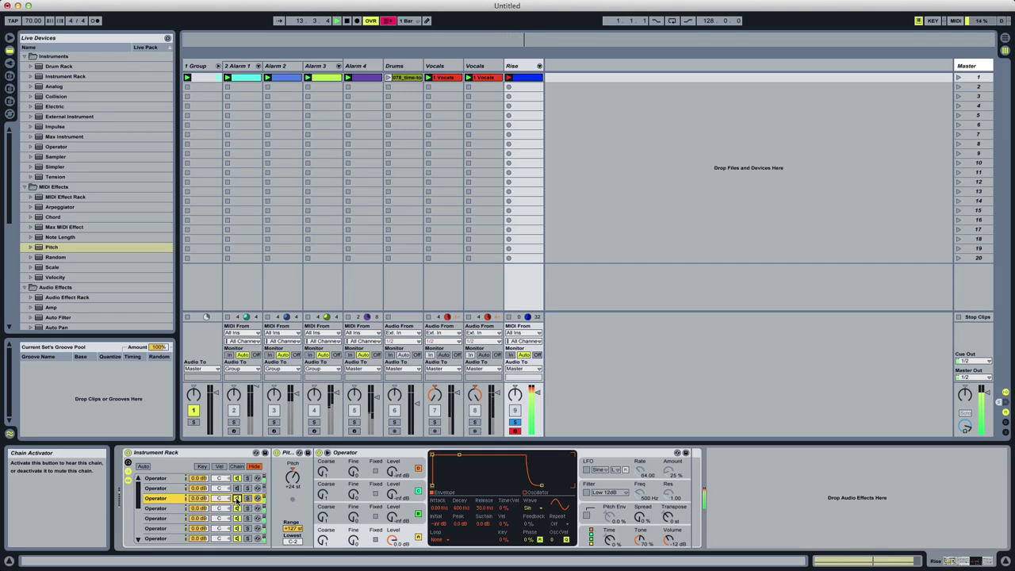
Delete the rack's first two chains, transposed 0 and +12 st.
click(164, 479)
shift+click(164, 488)
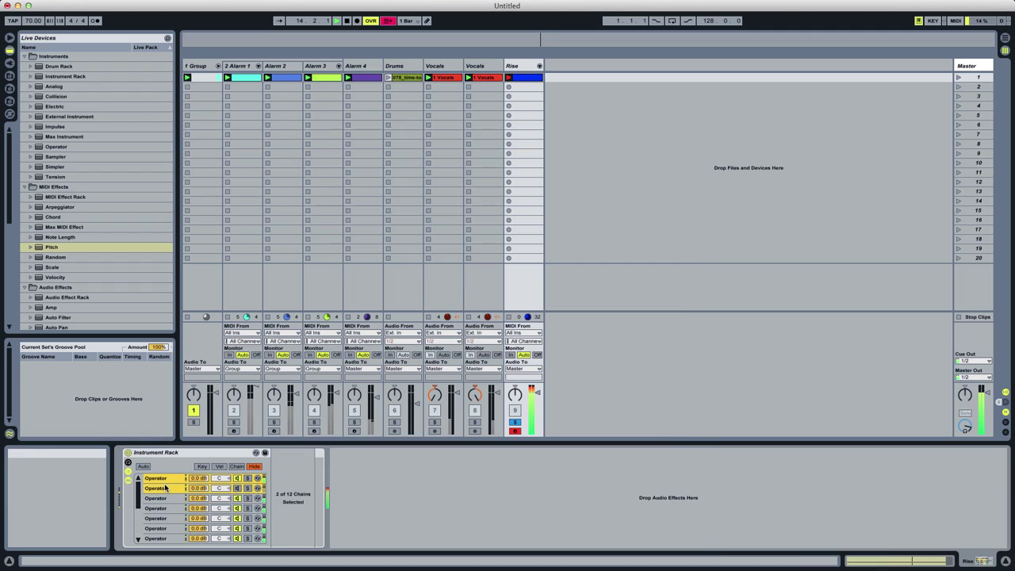
click(217, 478)
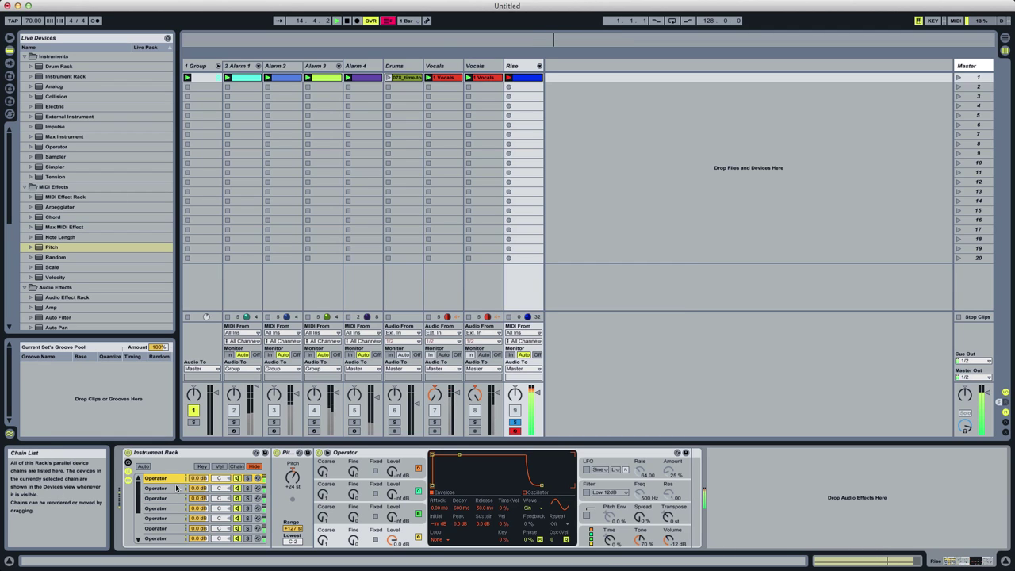
Draw a Mixer chain volume envelope in the Rise clip, ramping from minimum at the start to maximum at the end of bar 8.
double_click(527, 79)
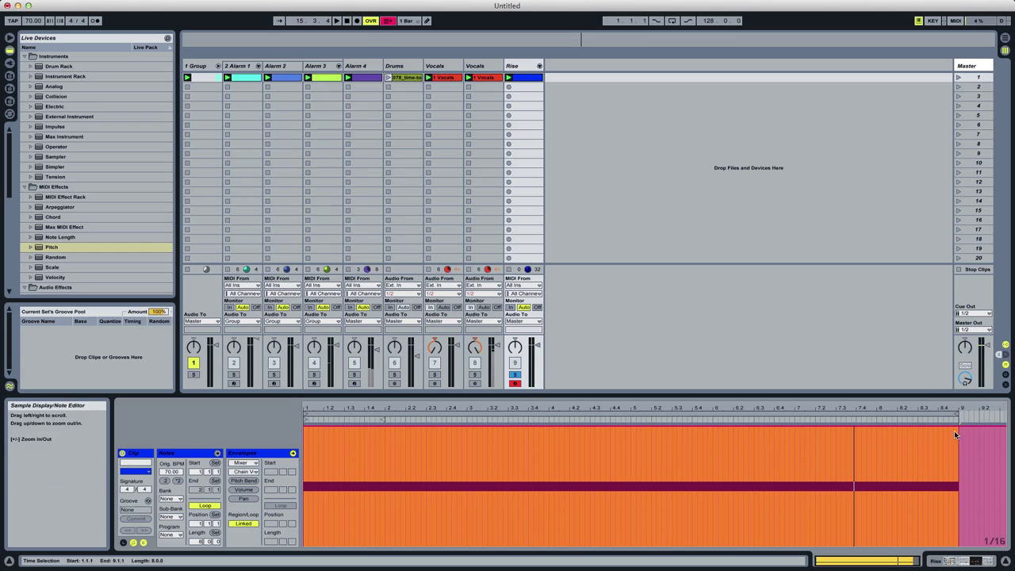
drag(955, 431, 511, 552)
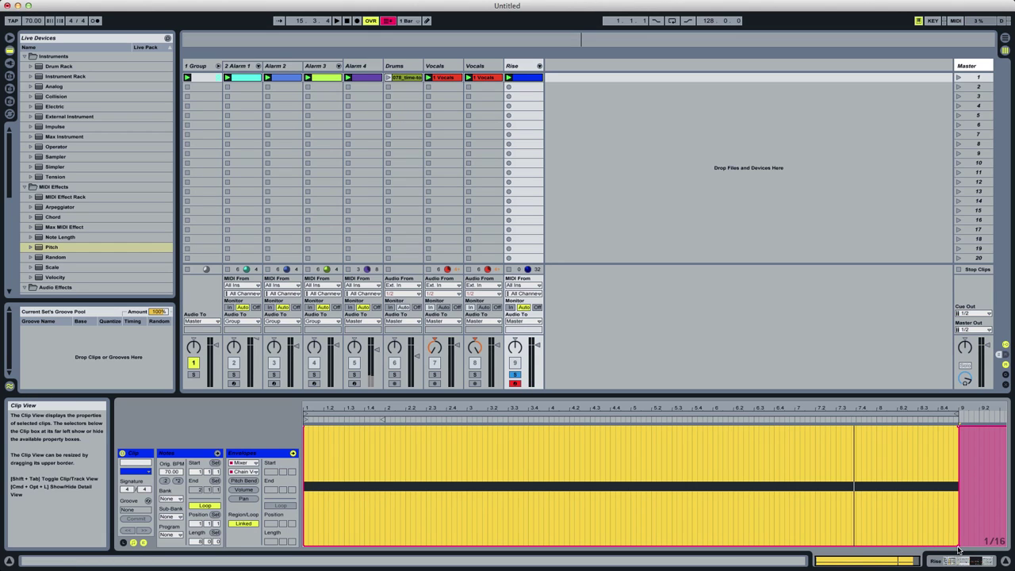
click(959, 545)
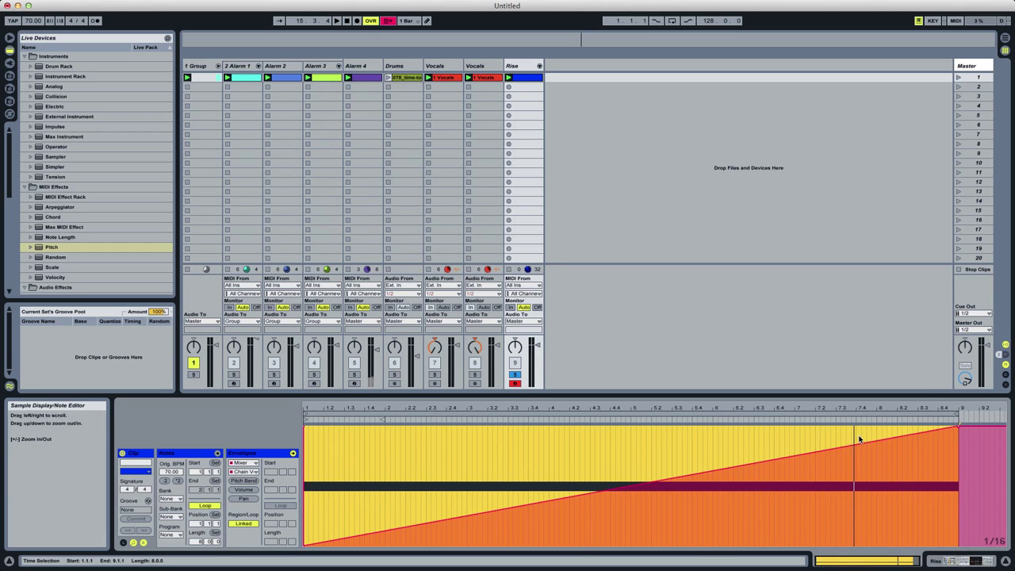
Solo the rack's last chain, transposed +128 st, during playback and delete it.
double_click(522, 68)
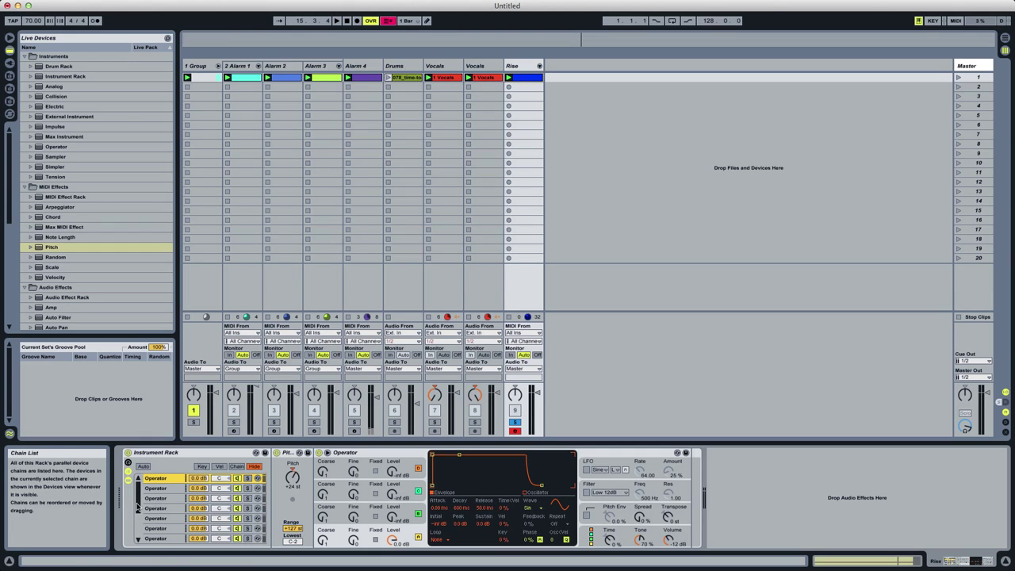
scroll(167, 508, down, 3)
key(space)
click(237, 520)
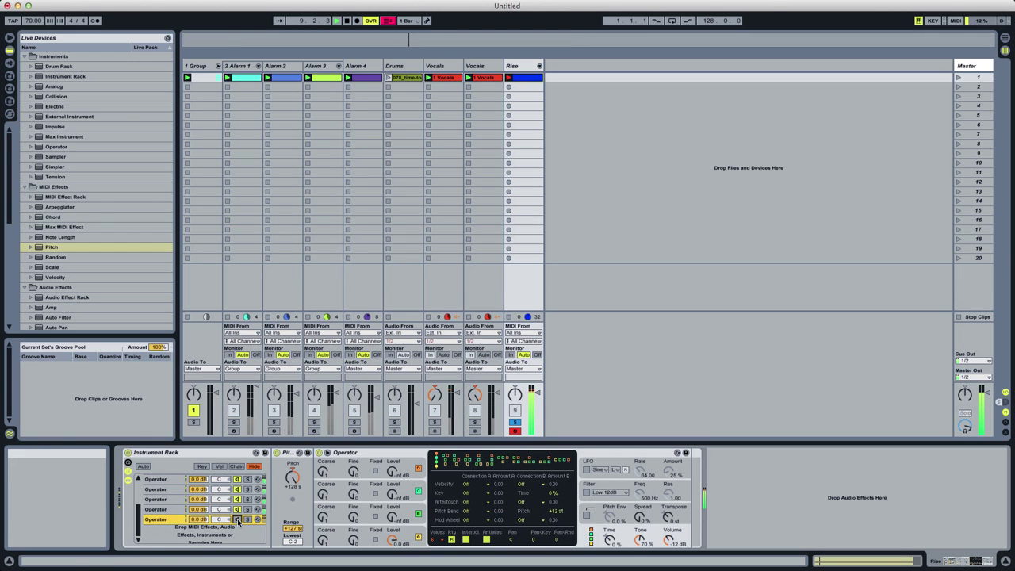
click(247, 520)
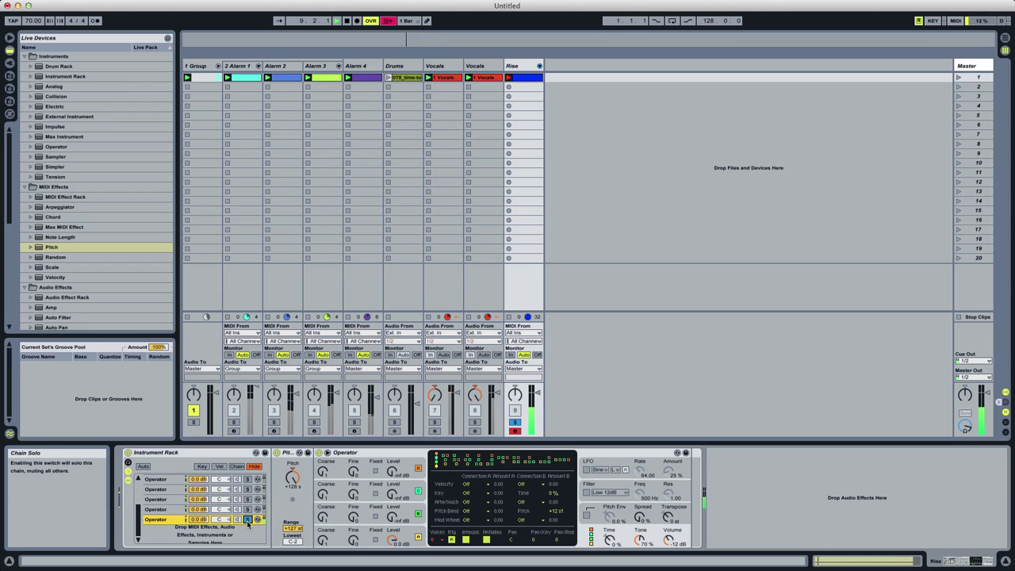
key(space)
key(super+z)
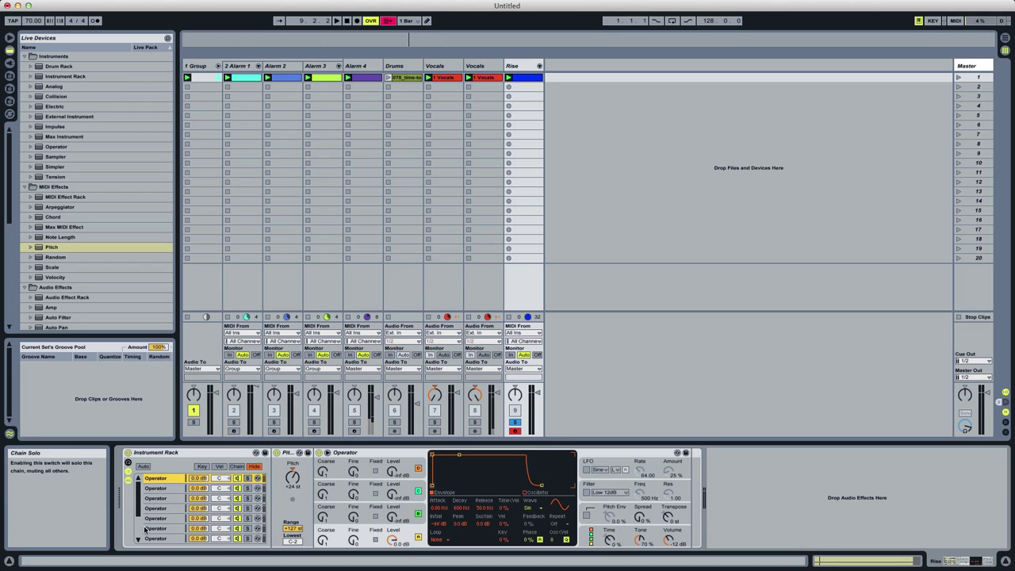
Solo the rack's last chain, transposed +120 st, and audition it briefly.
drag(138, 508, 142, 543)
click(248, 522)
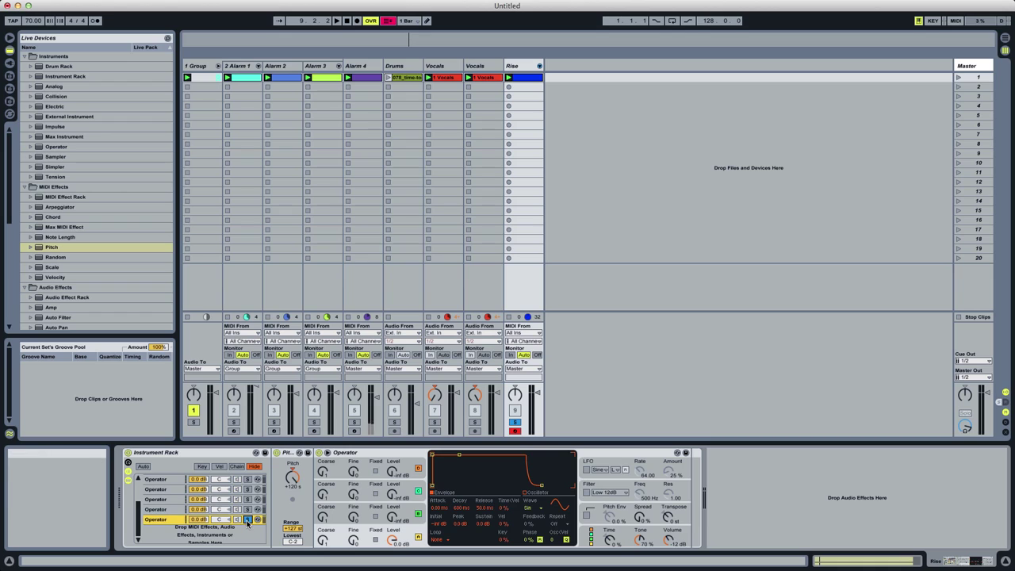
key(space)
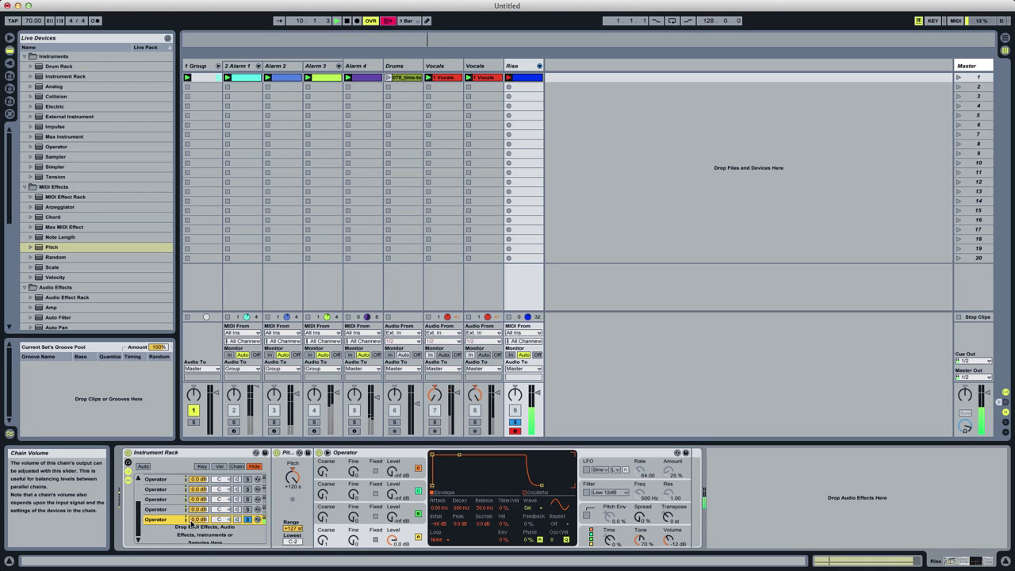
key(space)
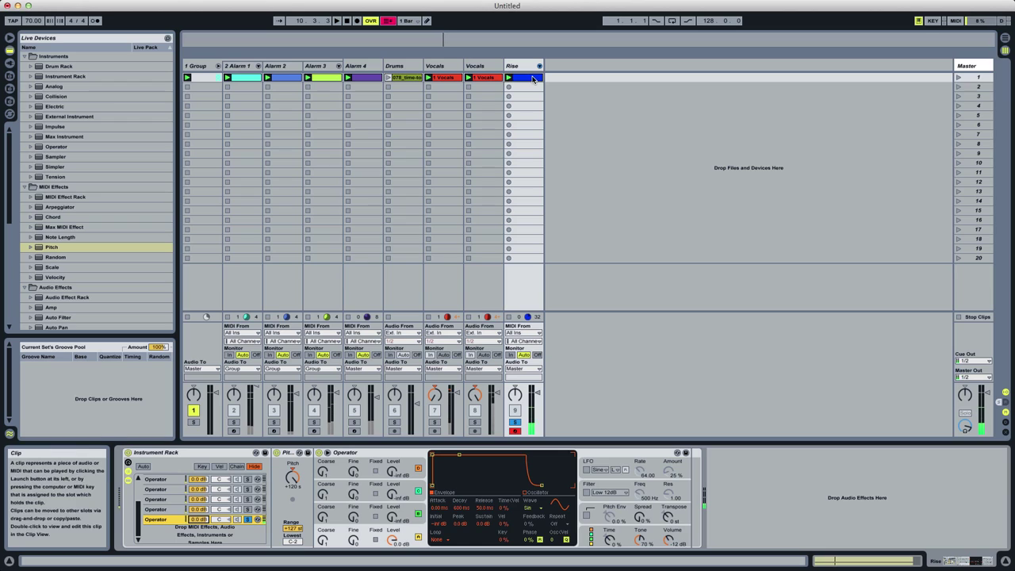
Draw a Mixer chain volume envelope in the Rise clip for the +120 st chain, falling from maximum at the start to minimum at the end of bar 8.
double_click(530, 78)
key(space)
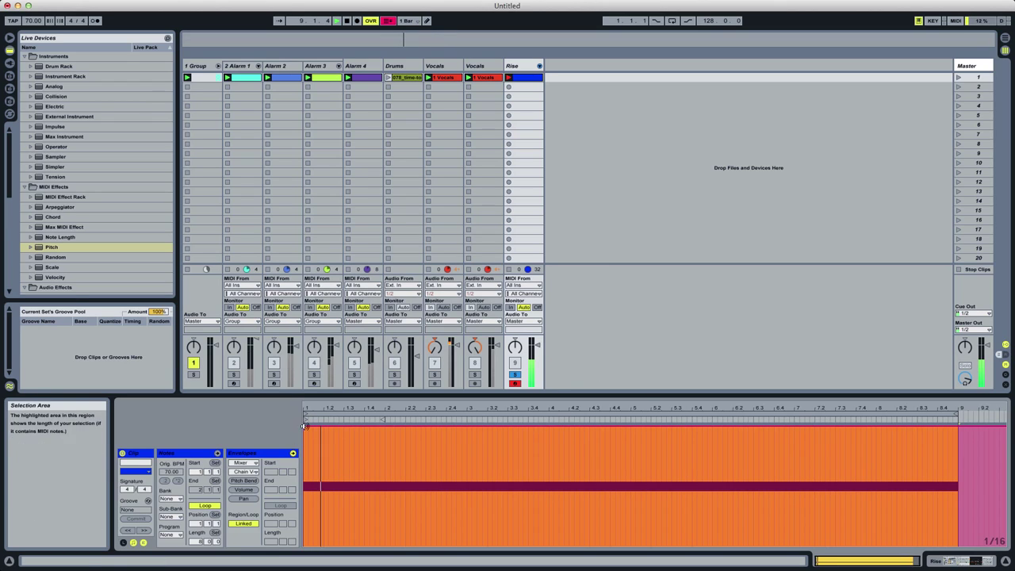
click(307, 431)
drag(363, 436, 952, 456)
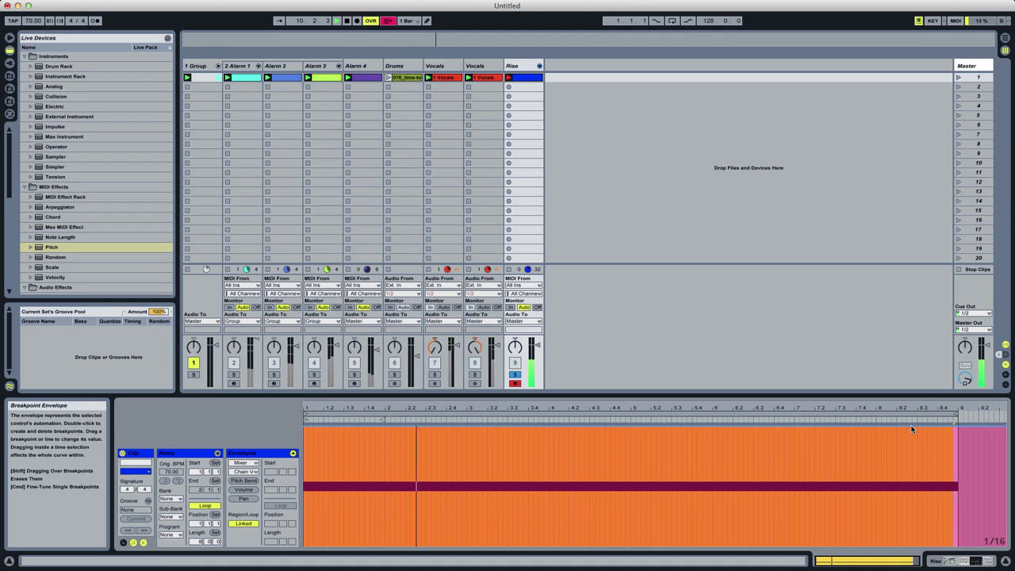
drag(913, 427, 298, 512)
key(super+z)
mouse_move(319, 426)
mouse_down()
mouse_move(306, 547)
mouse_move(306, 427)
mouse_up()
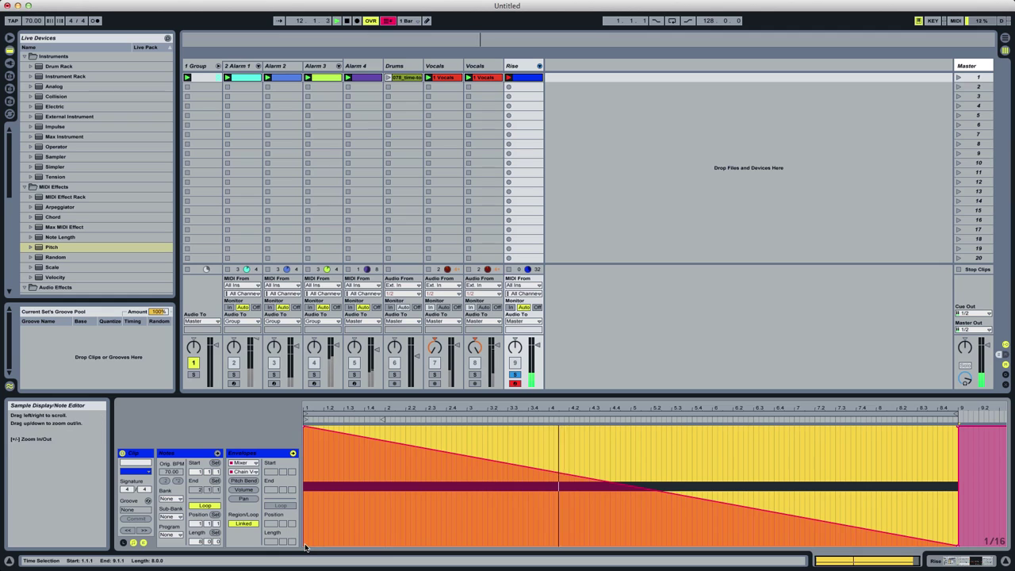
Review the Rise clip's volume envelope for the rack's first chain, transposed +24 st, and select the +36 st chain during playback.
double_click(519, 66)
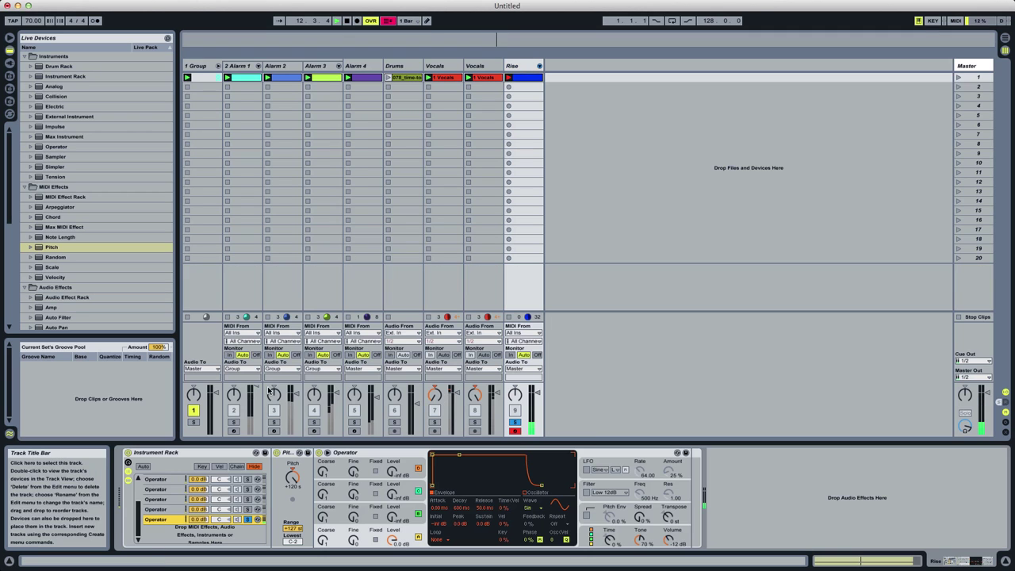
drag(137, 514, 137, 487)
click(160, 479)
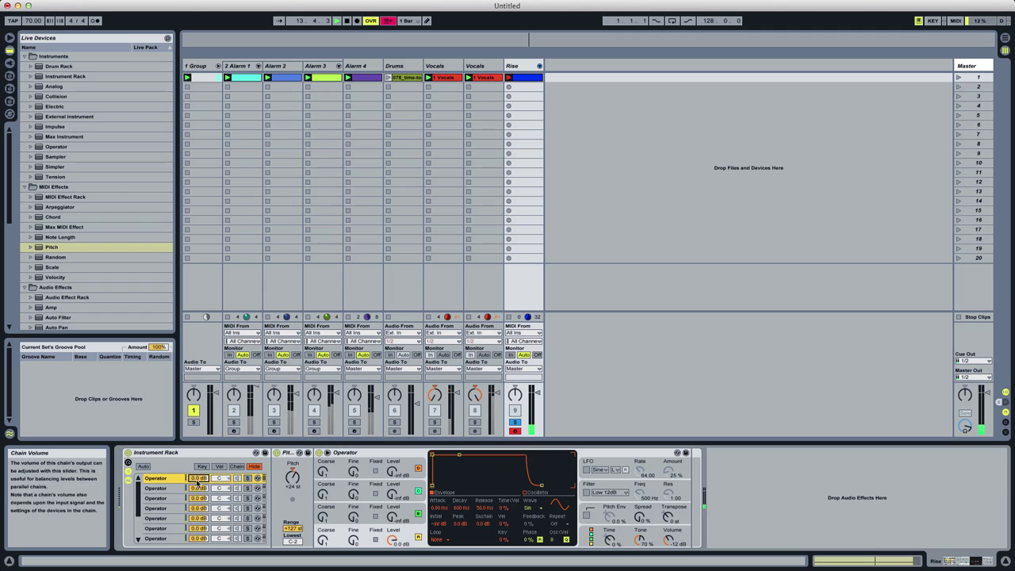
click(514, 76)
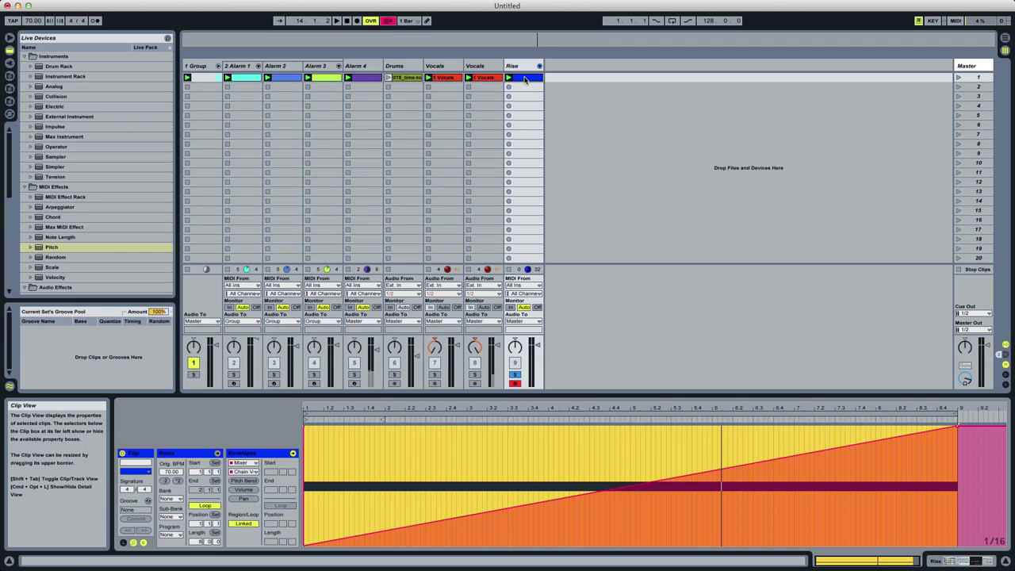
double_click(521, 66)
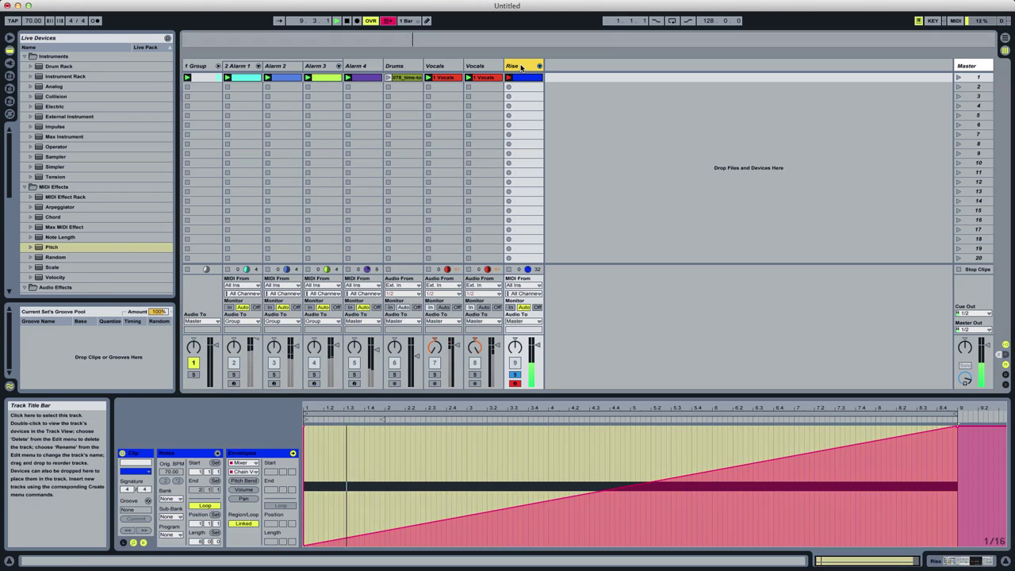
click(240, 489)
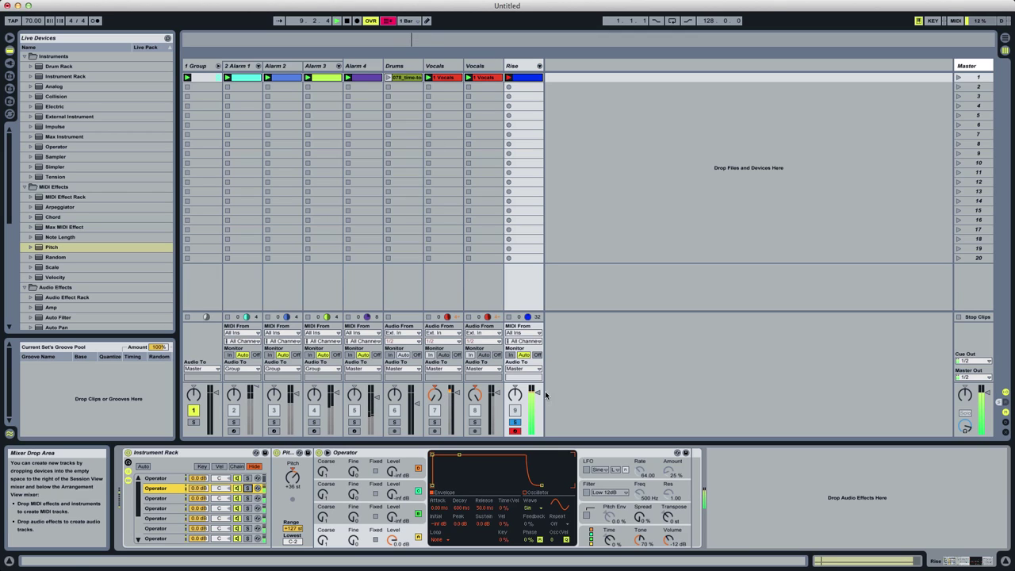
Lower the Rise track's volume slightly and turn off the track's solo.
drag(537, 392, 538, 398)
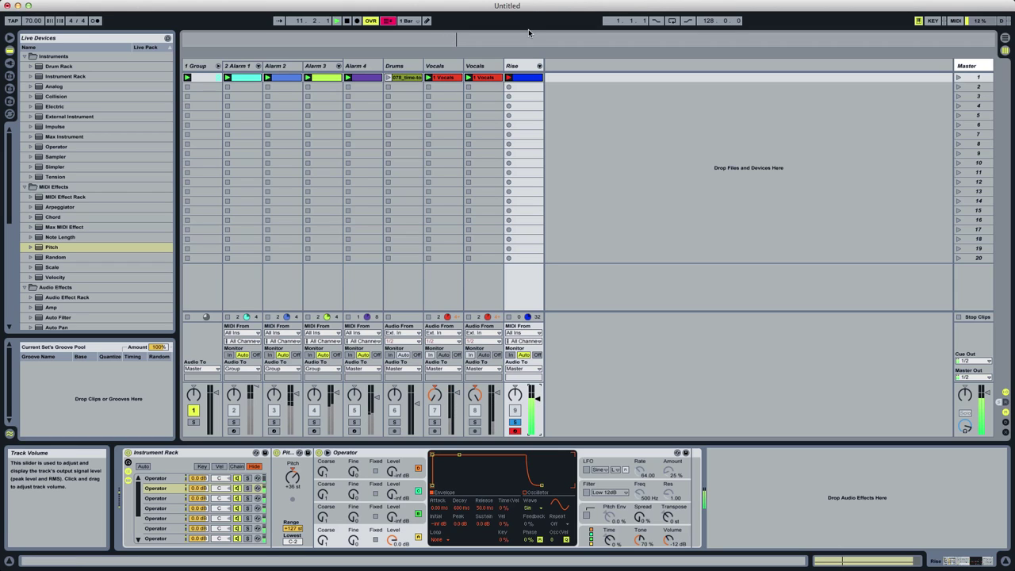
click(531, 77)
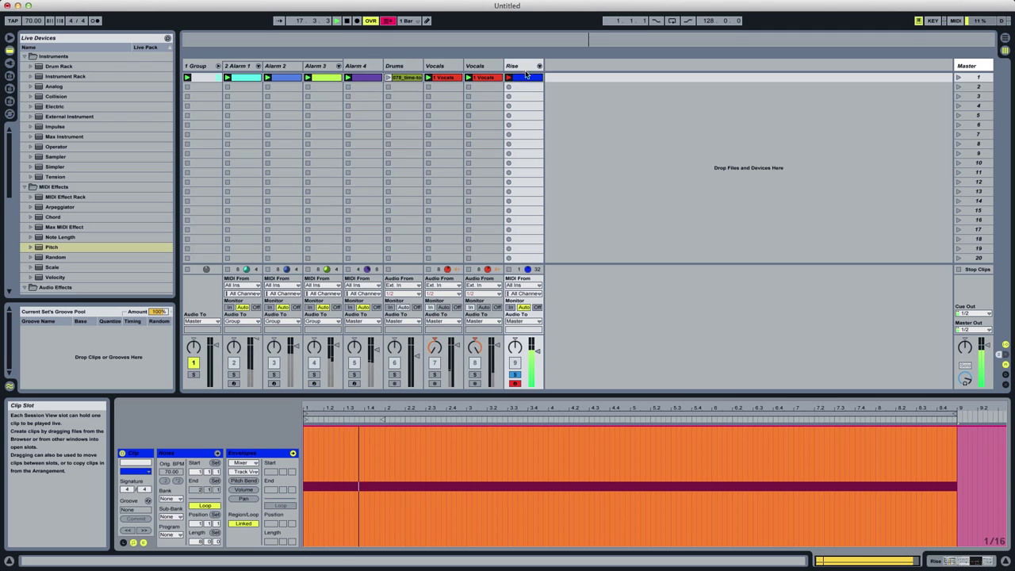
click(515, 376)
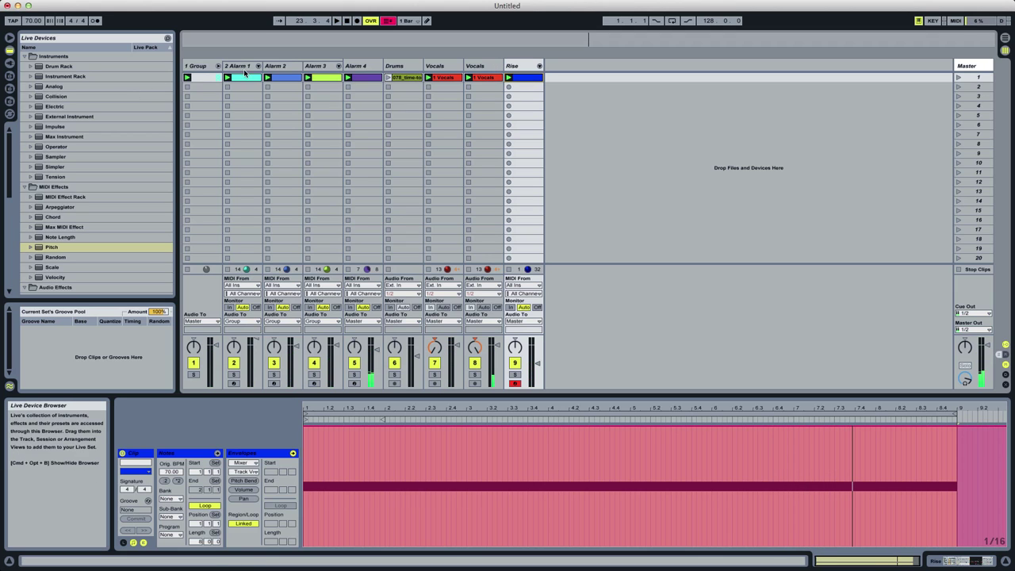
Switch to the Arrangement View and start recording the playing session clips from bar 129.
key(Tab)
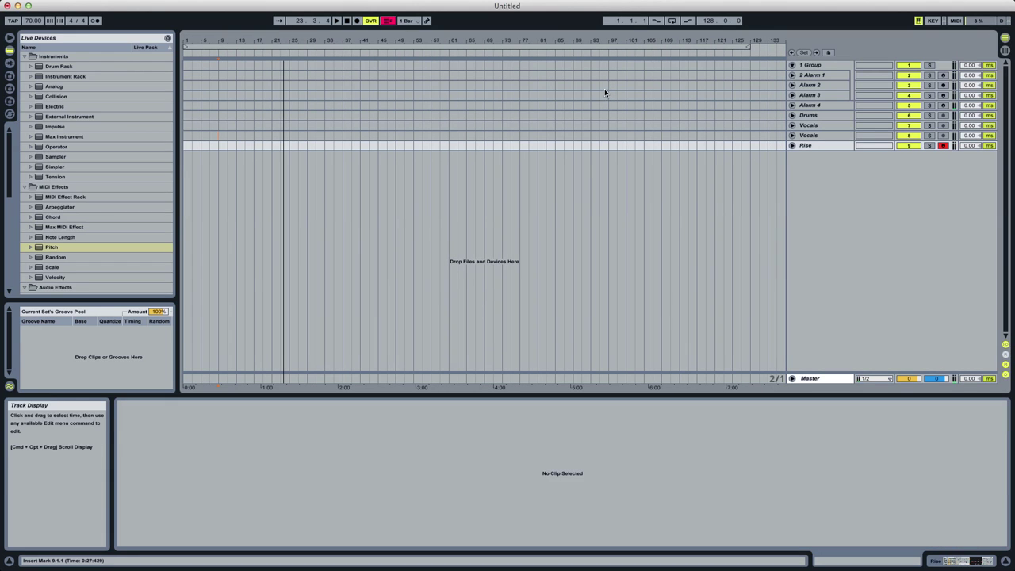
mouse_move(748, 47)
mouse_down()
mouse_move(704, 48)
mouse_move(862, 43)
mouse_move(740, 48)
mouse_move(751, 54)
mouse_up()
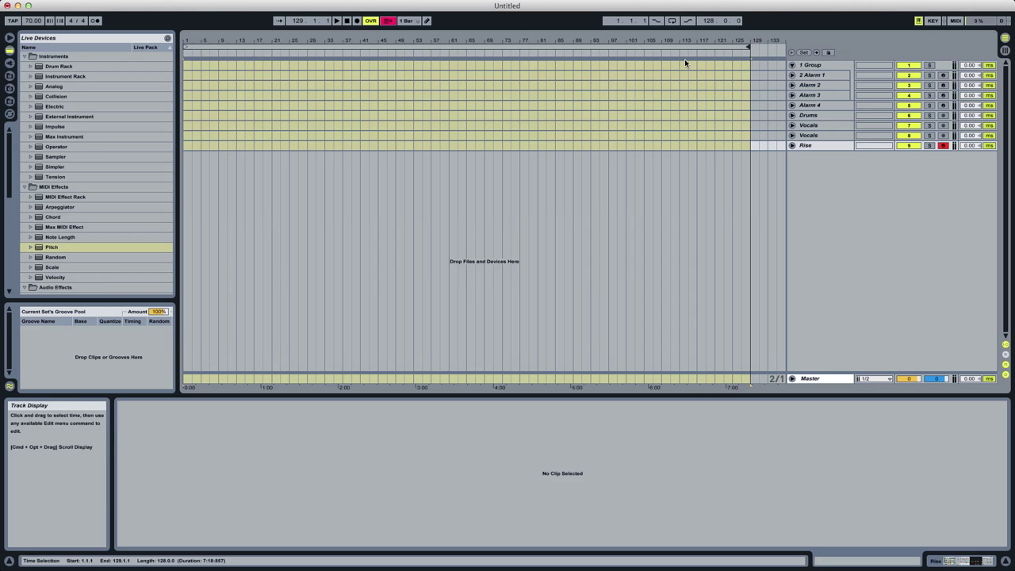
click(751, 68)
key(space)
key(space)
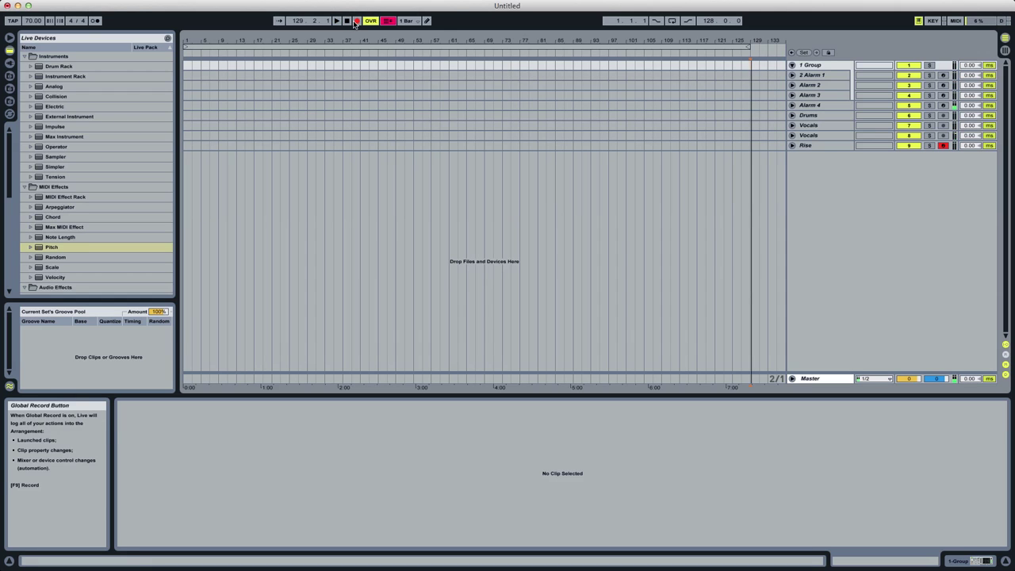
key(F9)
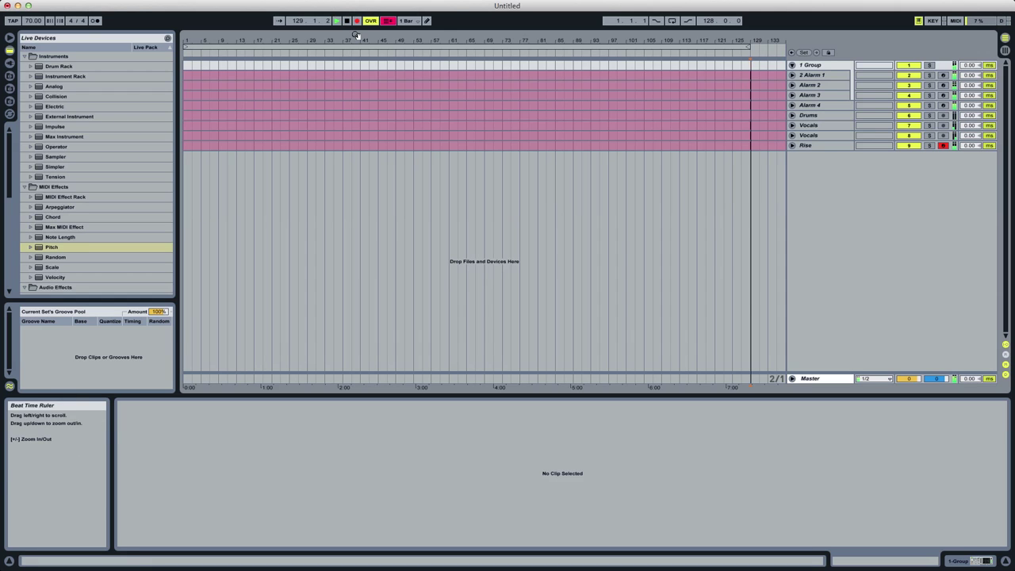
Show the arrangement overview and bring the clips being recorded from bar 129 into view.
drag(357, 35, 785, 94)
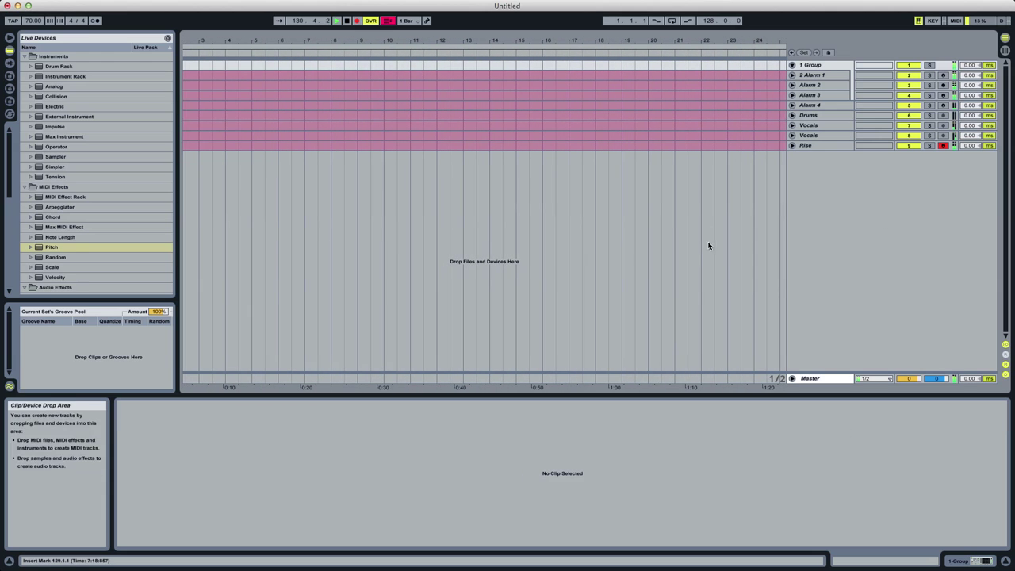
drag(710, 305, 57, 202)
drag(723, 244, 357, 190)
drag(739, 184, 84, 147)
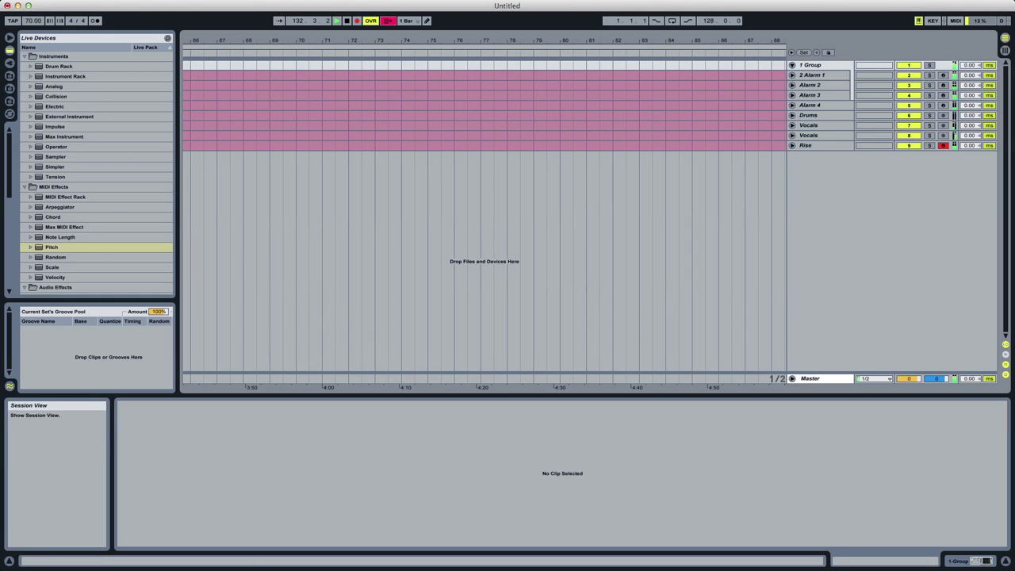
key(super+alt+o)
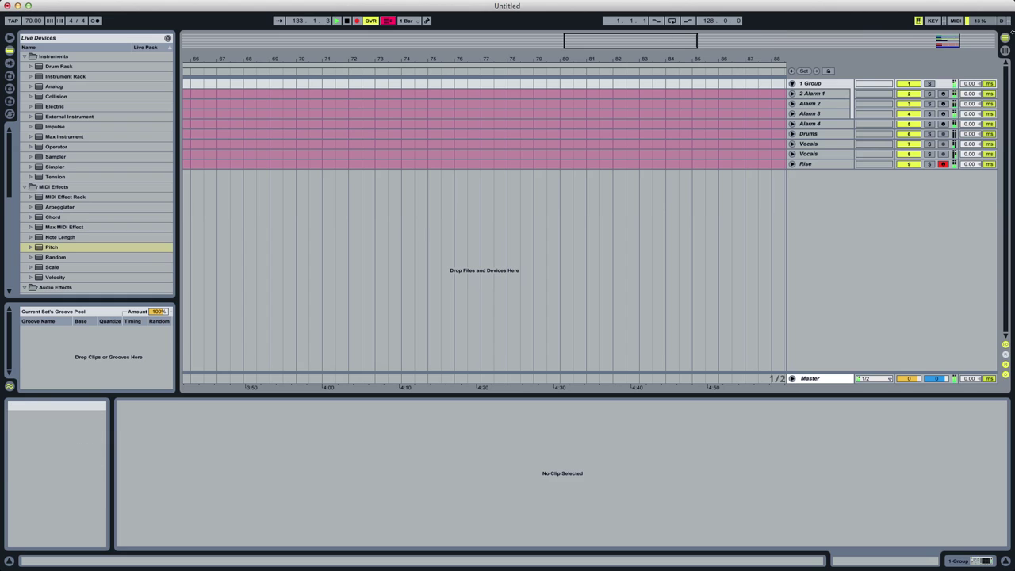
click(961, 41)
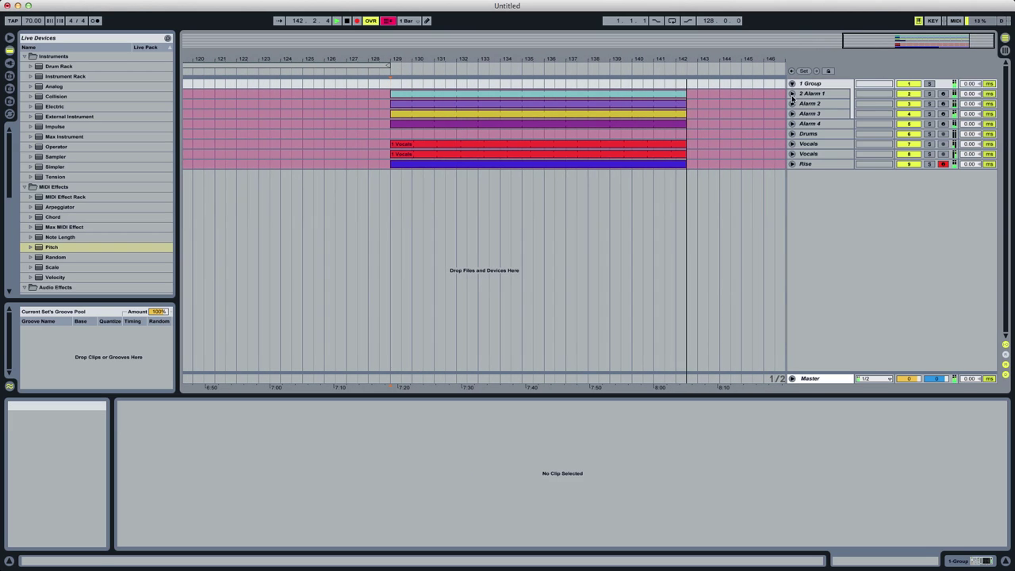
Extend the arrangement loop's end to bar 145 on a four-bar grid and enable punch-out to end the recording there.
key(super+2)
key(super+2)
key(super+2)
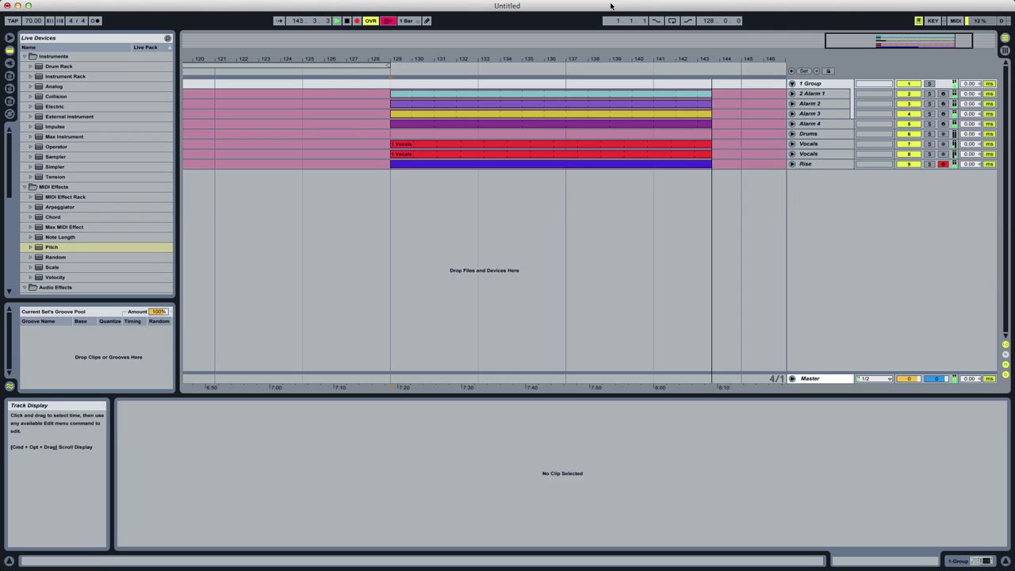
drag(388, 66, 728, 66)
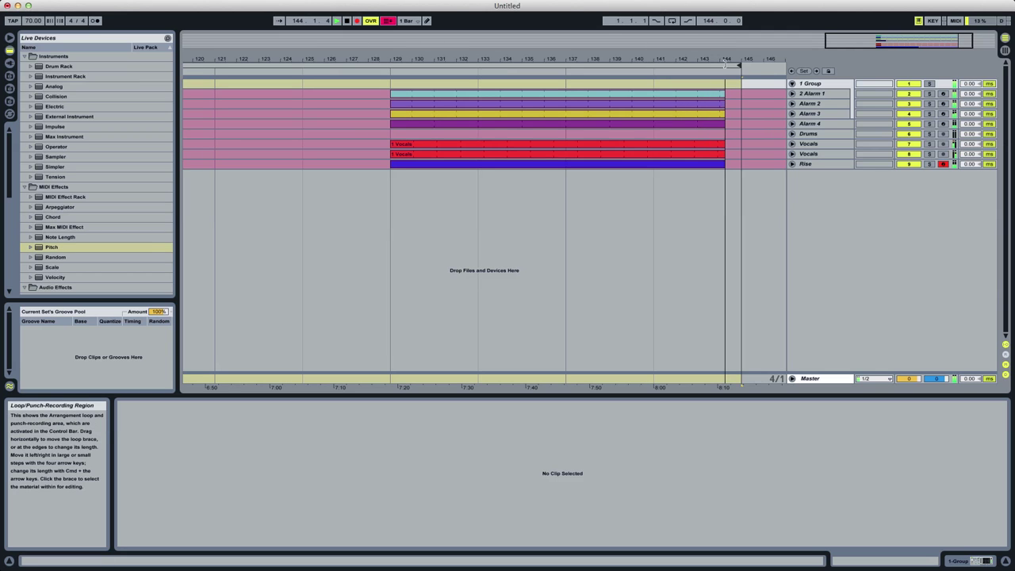
click(688, 21)
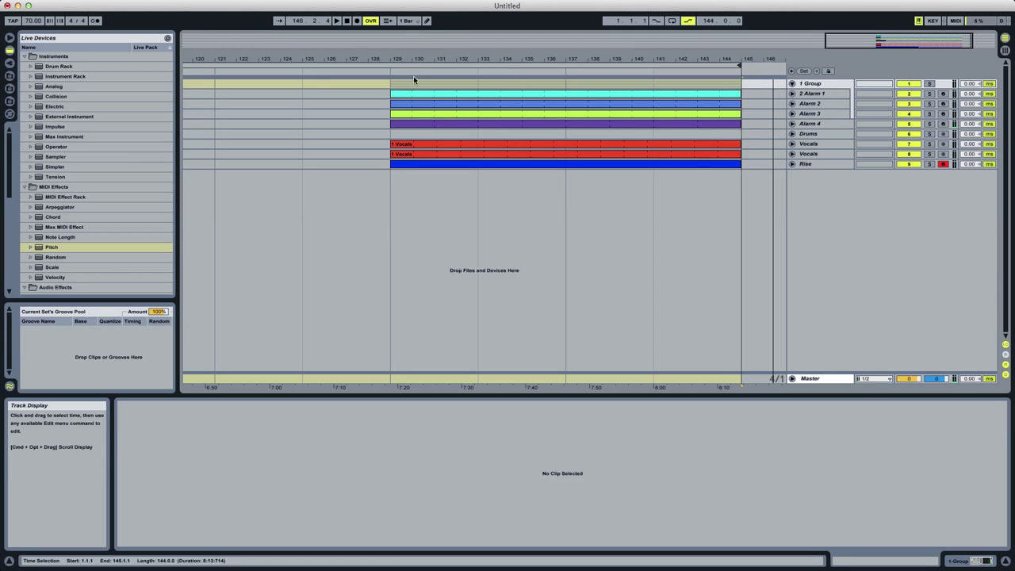
Add a locator at bar 129 and name it Alarm Full.
right_click(391, 73)
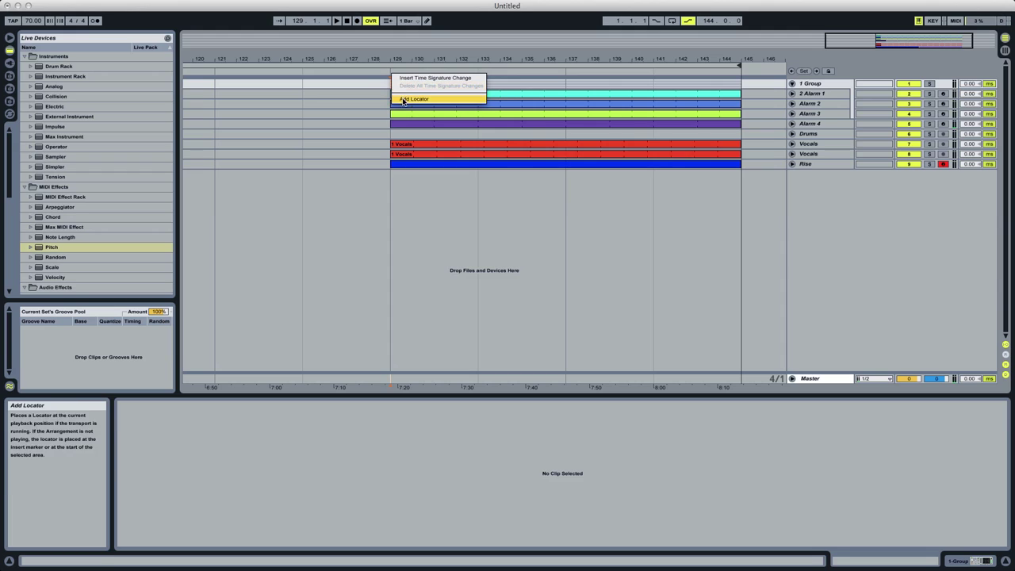
click(402, 99)
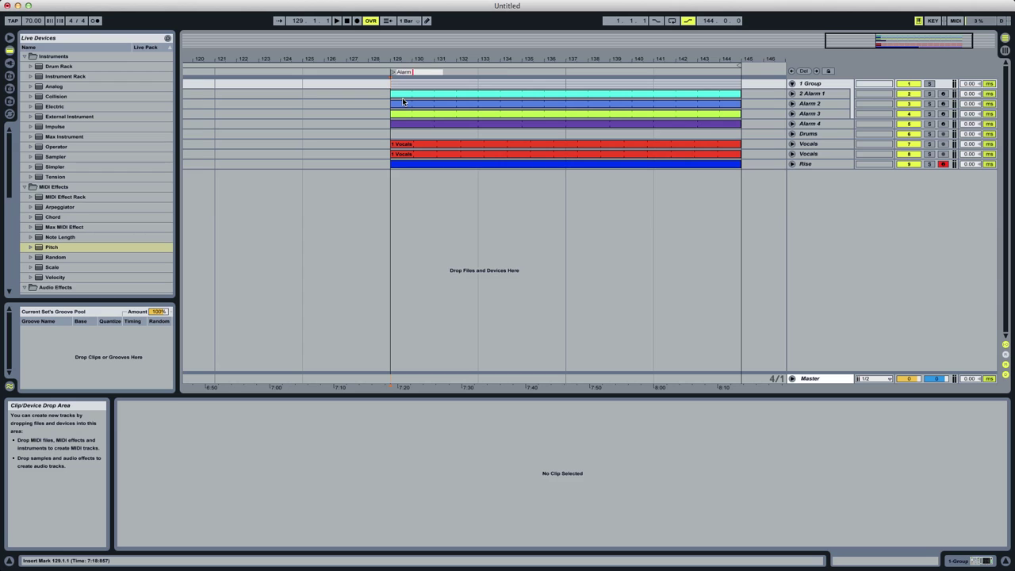
text(Alarm Full)
key(Return)
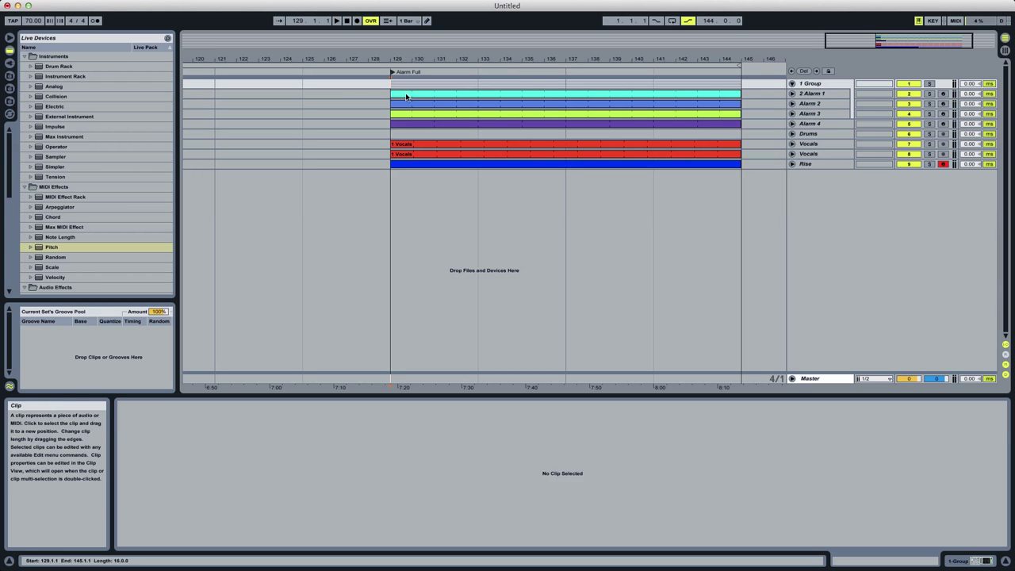
Unfold and solo the Alarm 1 track, and play it from bar 129.
click(791, 93)
click(930, 95)
key(space)
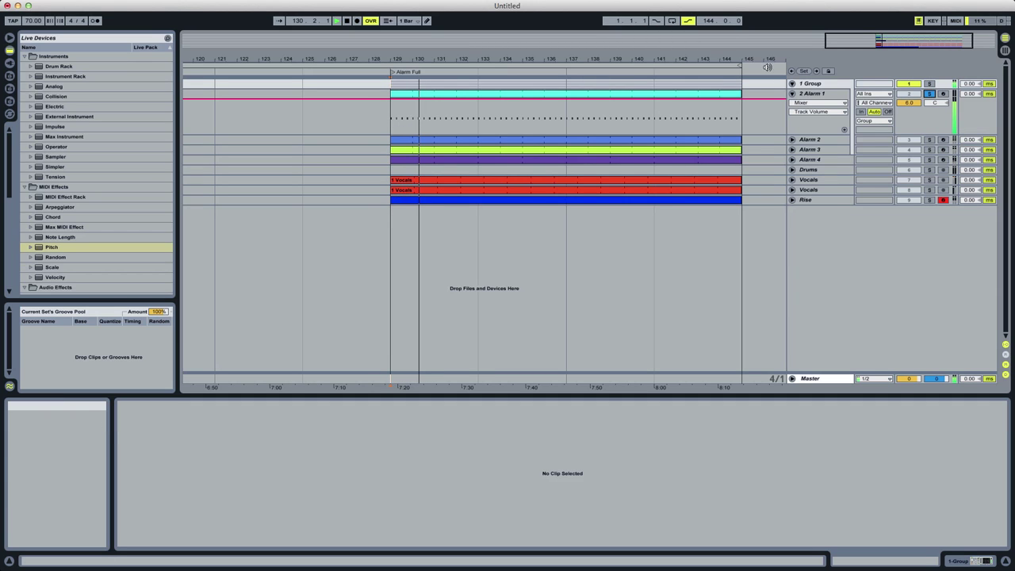
Copy the recorded Alarm 1 clip and place the copy at bar 33 of its track.
drag(851, 44, 334, 116)
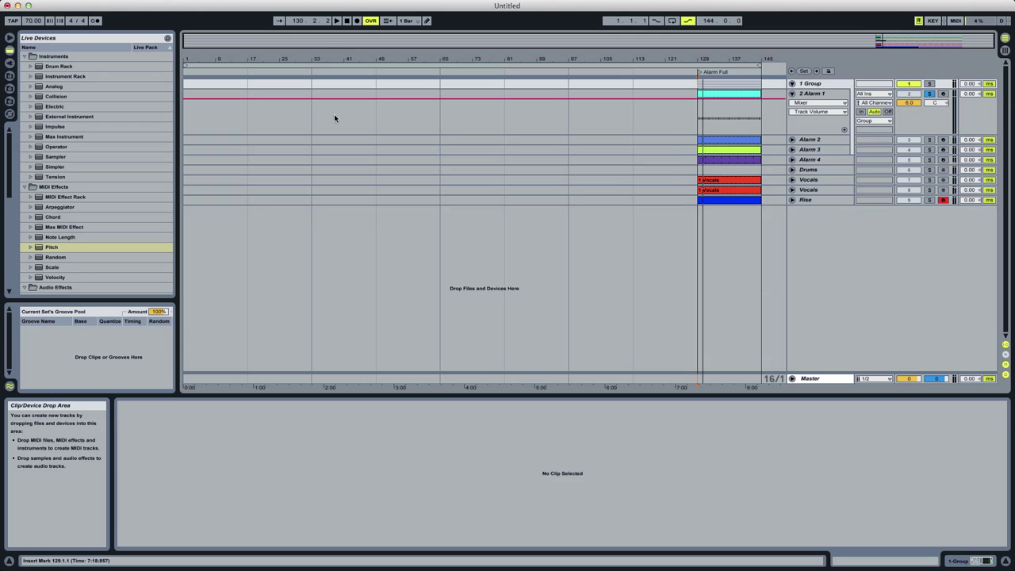
click(281, 119)
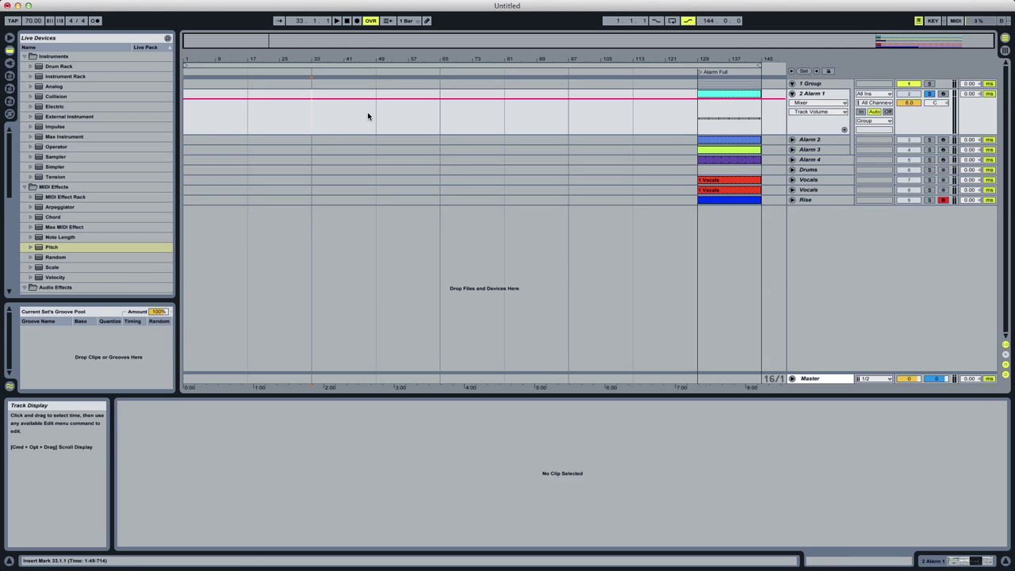
click(188, 121)
click(650, 120)
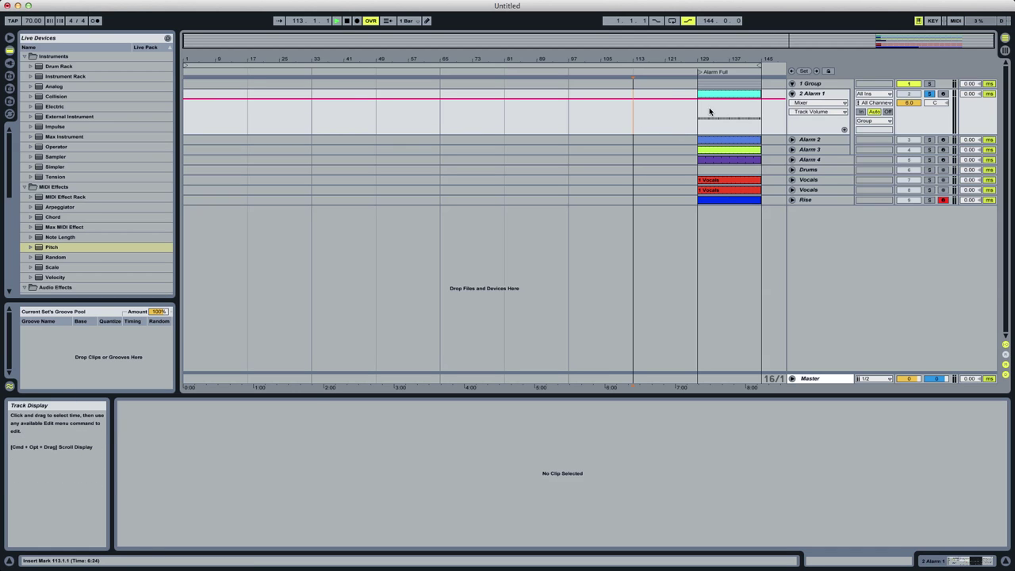
click(721, 95)
click(639, 122)
key(super+v)
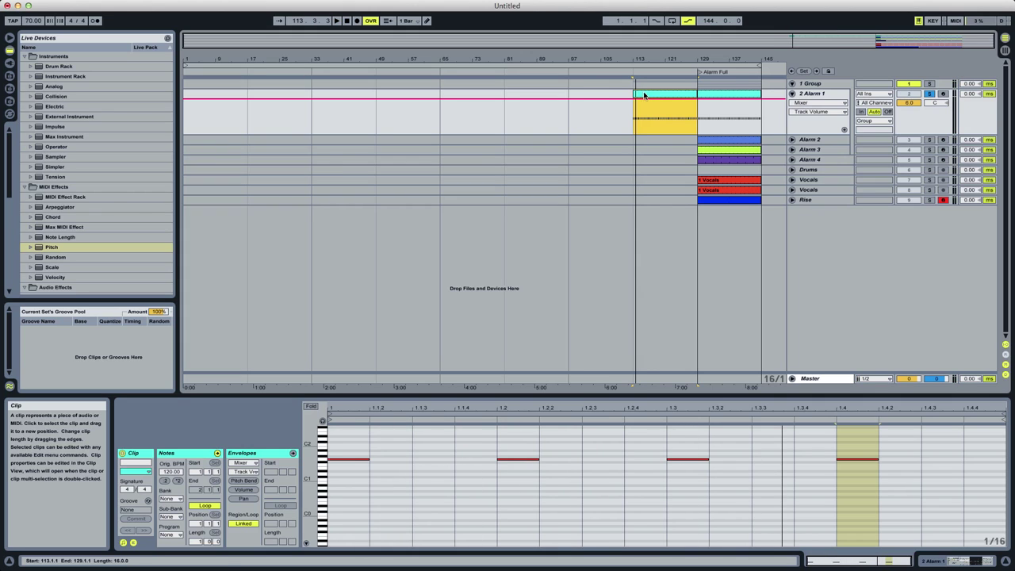
drag(641, 95, 348, 101)
Copy the recorded Alarm 2, Alarm 3 and Alarm 4 clips to bar 33 and play from there.
drag(731, 144, 342, 143)
click(738, 149)
shift+click(737, 159)
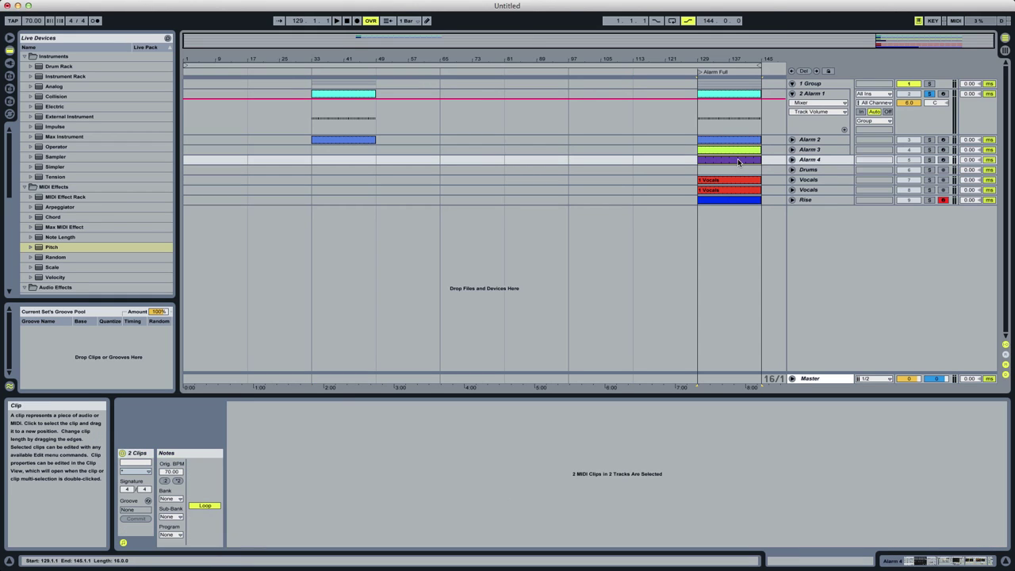
drag(738, 159, 379, 162)
key(space)
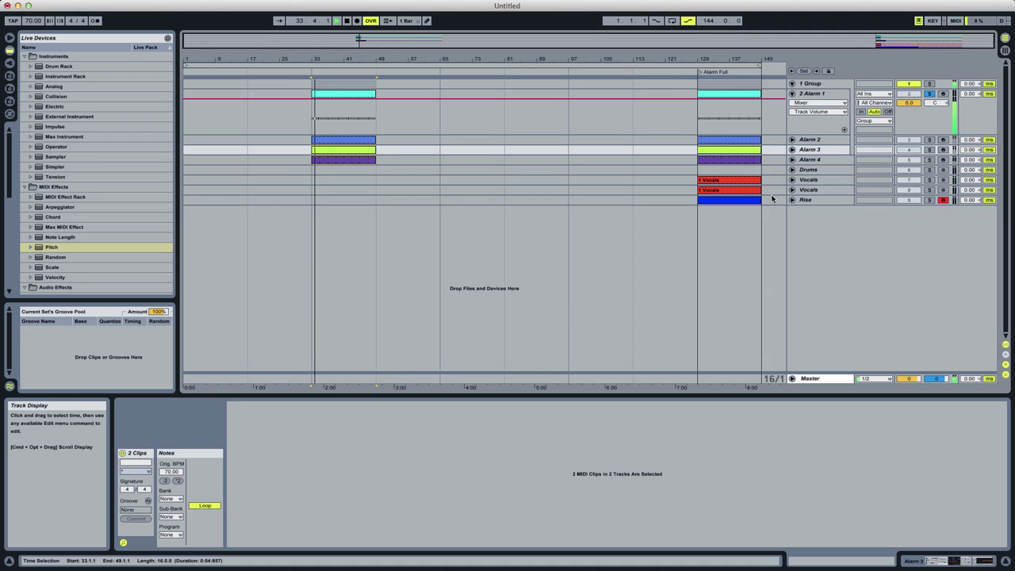
Unfold the Alarm 4 track, turn off solo on Alarm 1, and play all tracks from bar 33.
click(791, 160)
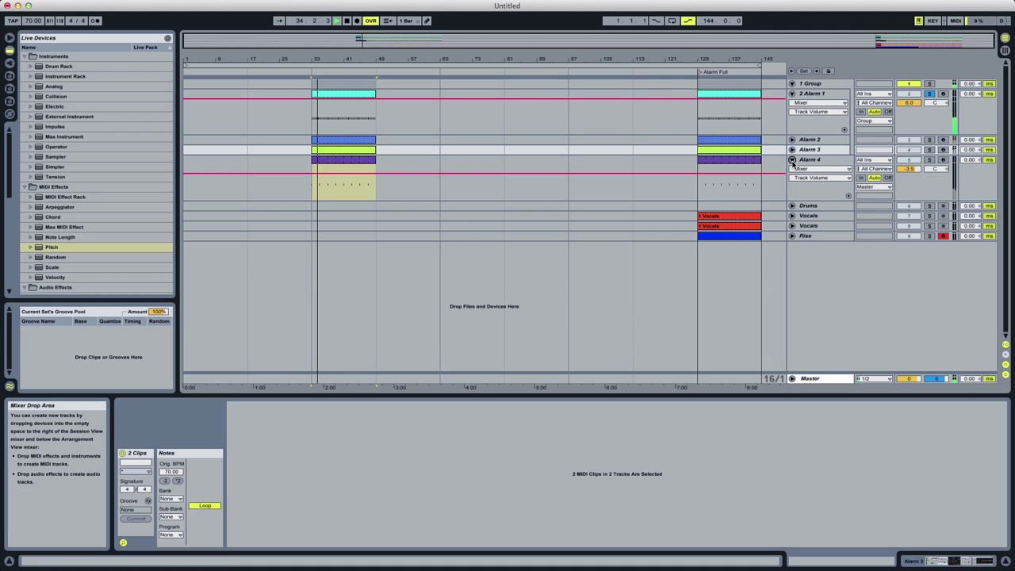
key(space)
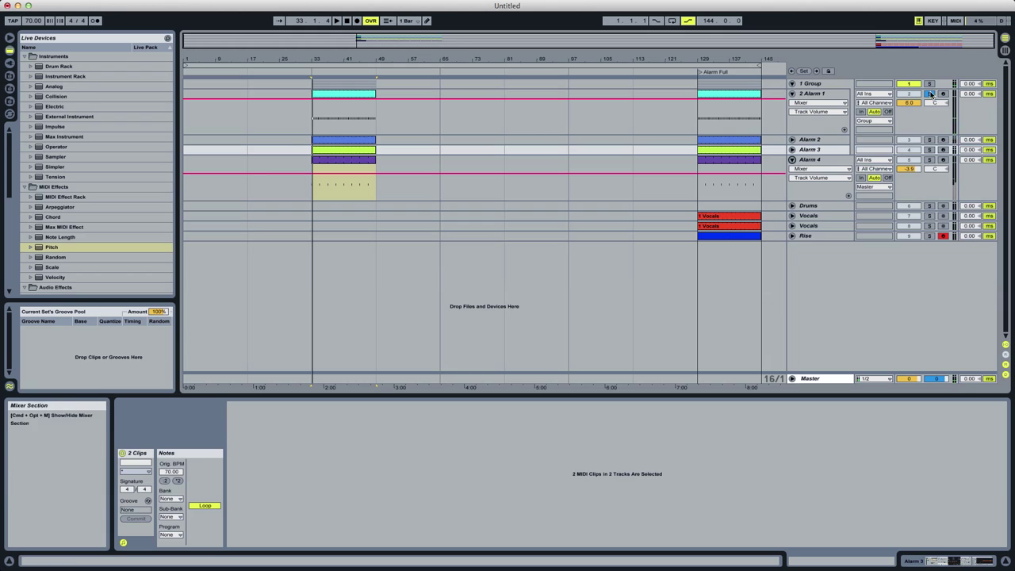
key(space)
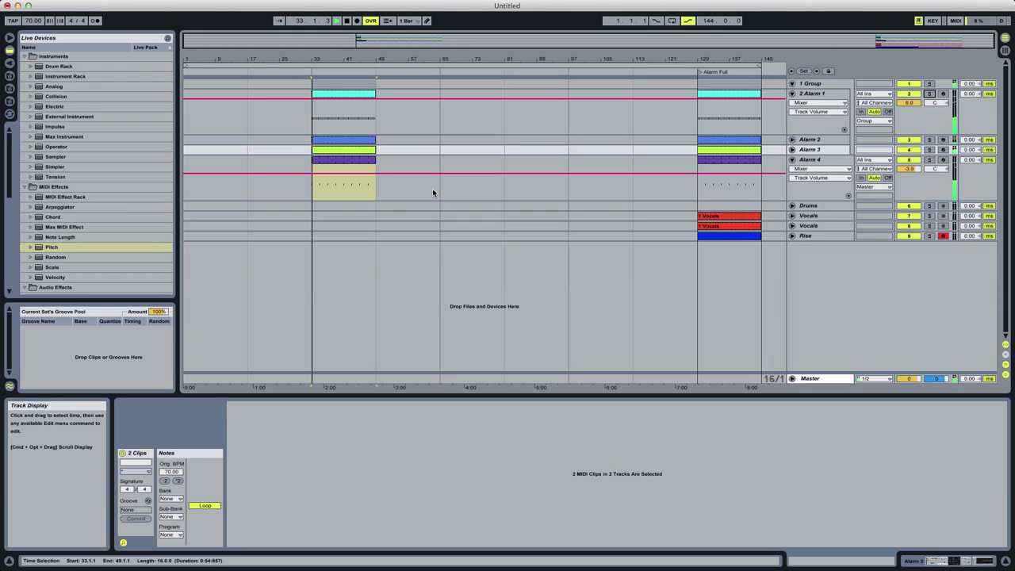
Extend the bar 33 Alarm 1 clip to bar 129, solo the track, and play it with its devices shown.
click(337, 96)
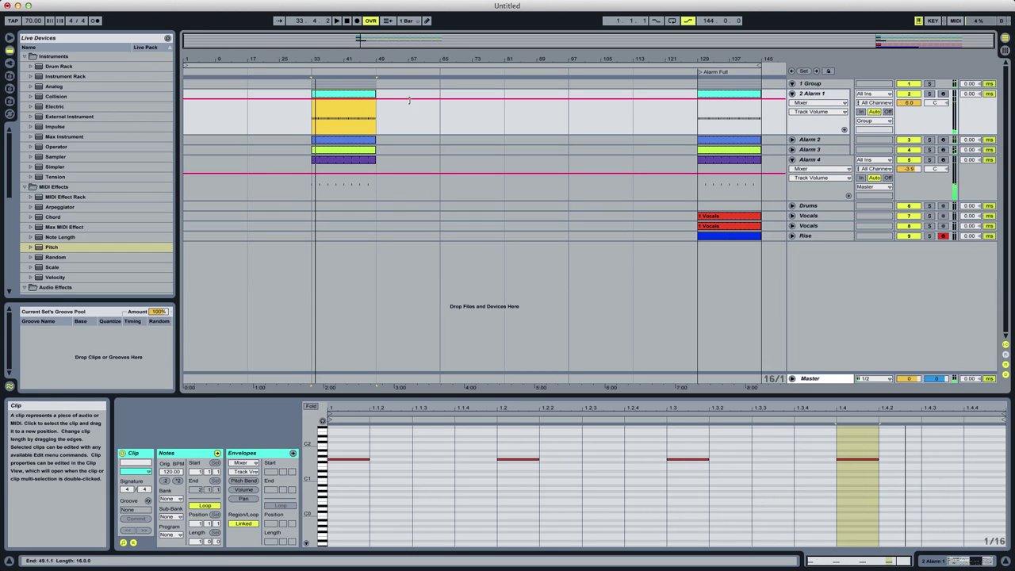
drag(409, 100, 698, 98)
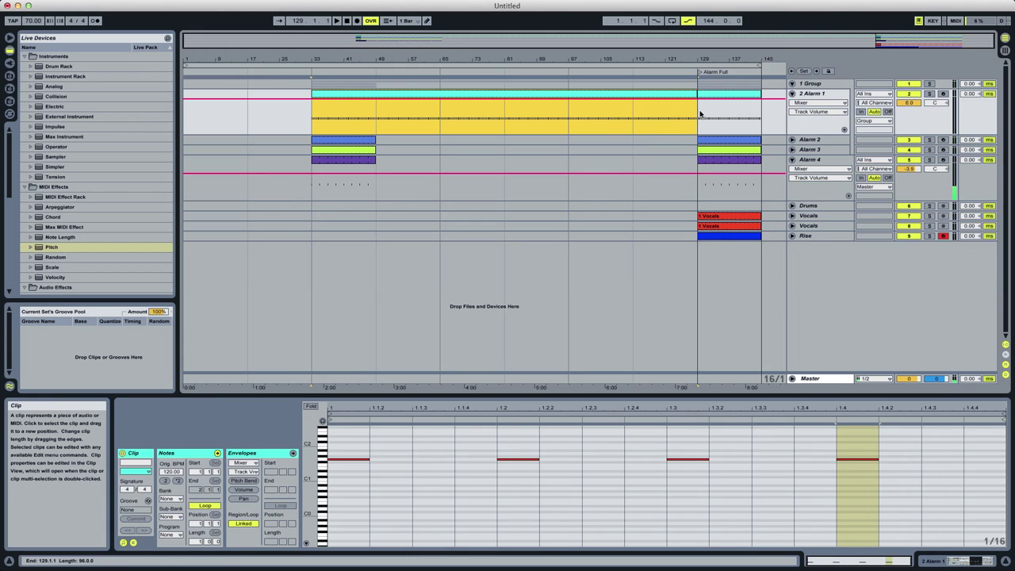
click(931, 95)
double_click(822, 95)
key(space)
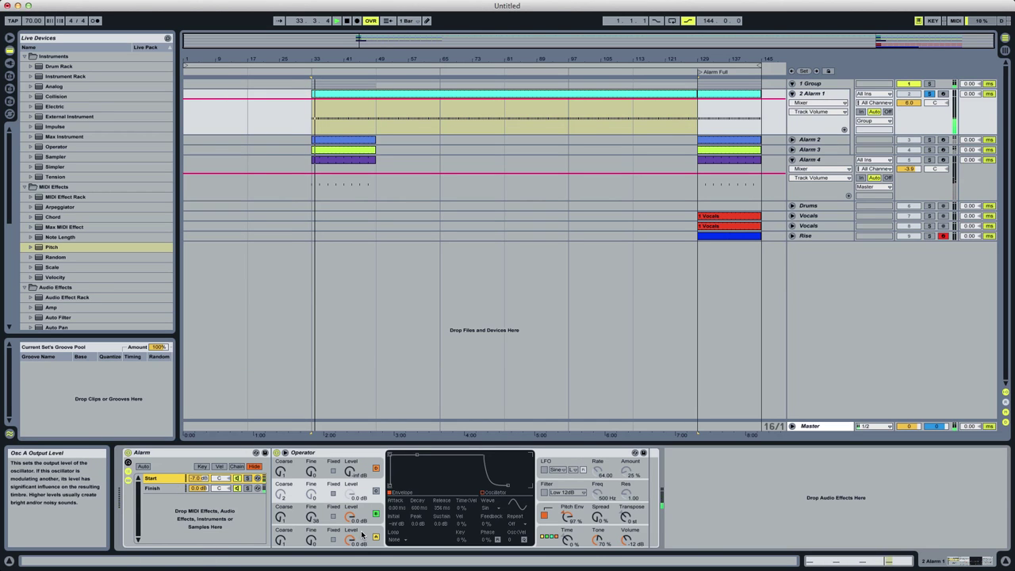
Automate oscillator B's Fine tuning on Alarm 1 between bars 33 and 129, ending at 38, and play from bar 33.
click(310, 518)
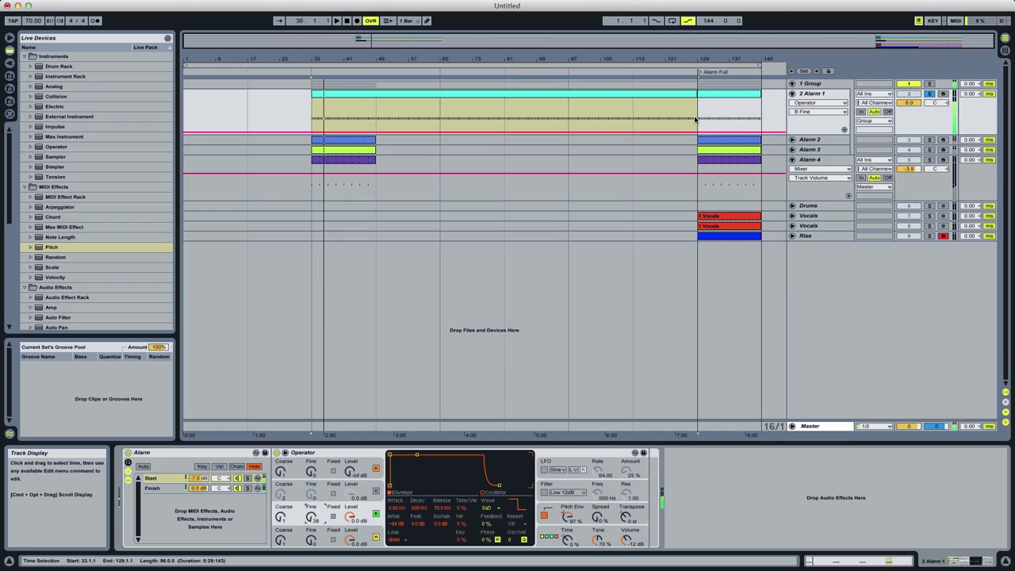
key(space)
drag(697, 122, 323, 133)
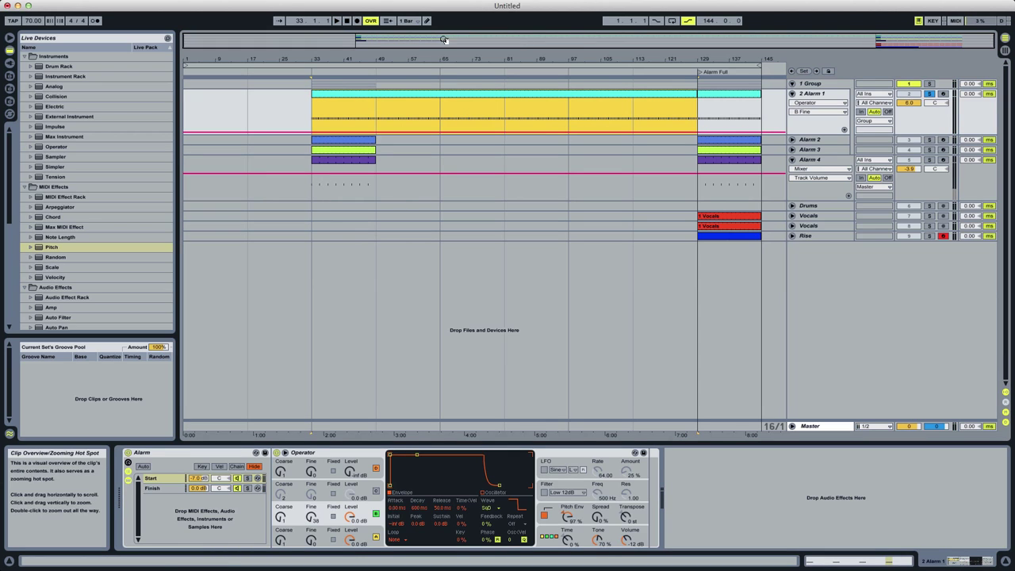
drag(557, 134, 606, 140)
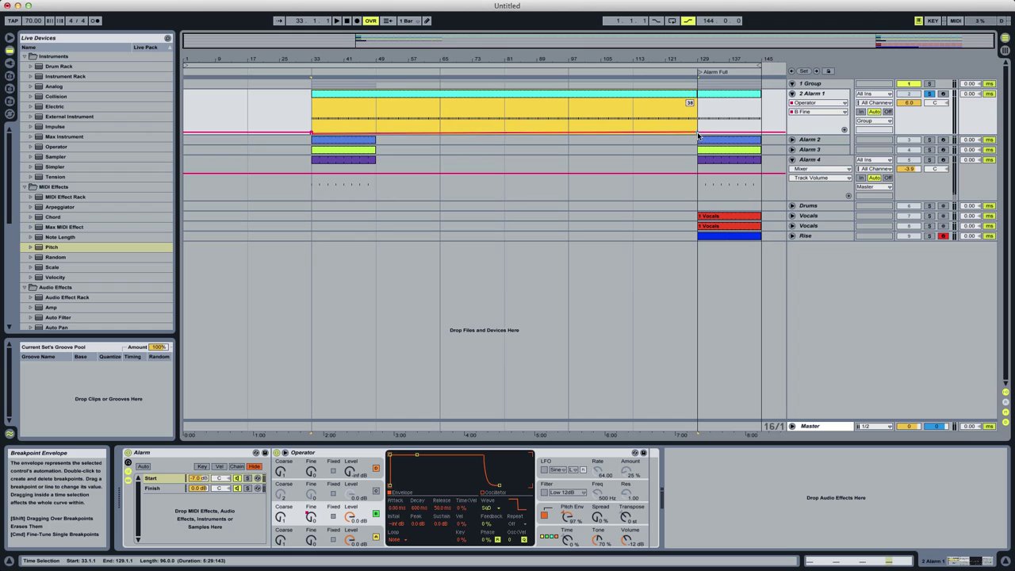
click(310, 103)
key(space)
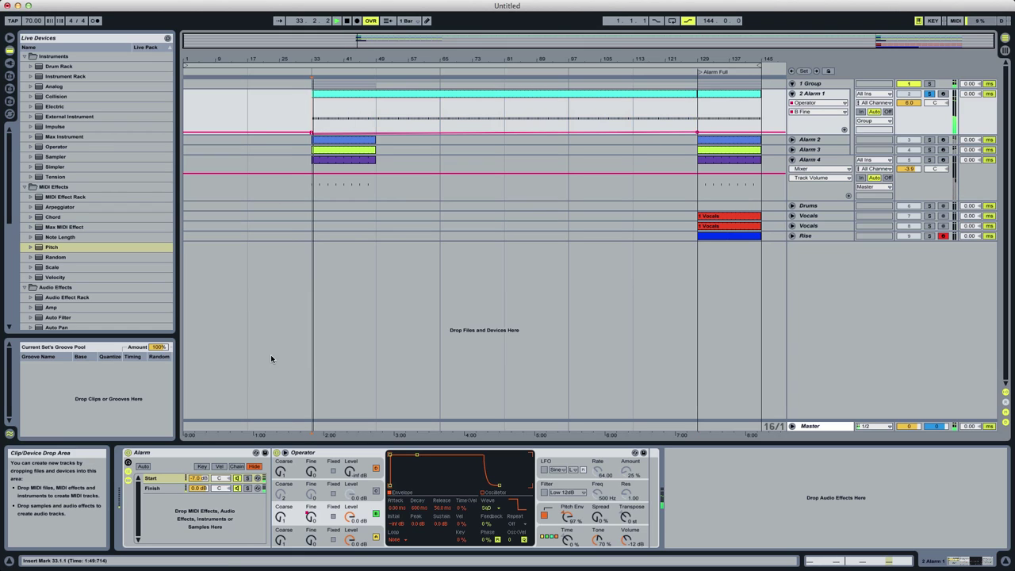
Automate the Start chain's pitch envelope amount to rise from about 0% at bar 33 to about 97% at bar 129.
click(566, 515)
click(324, 103)
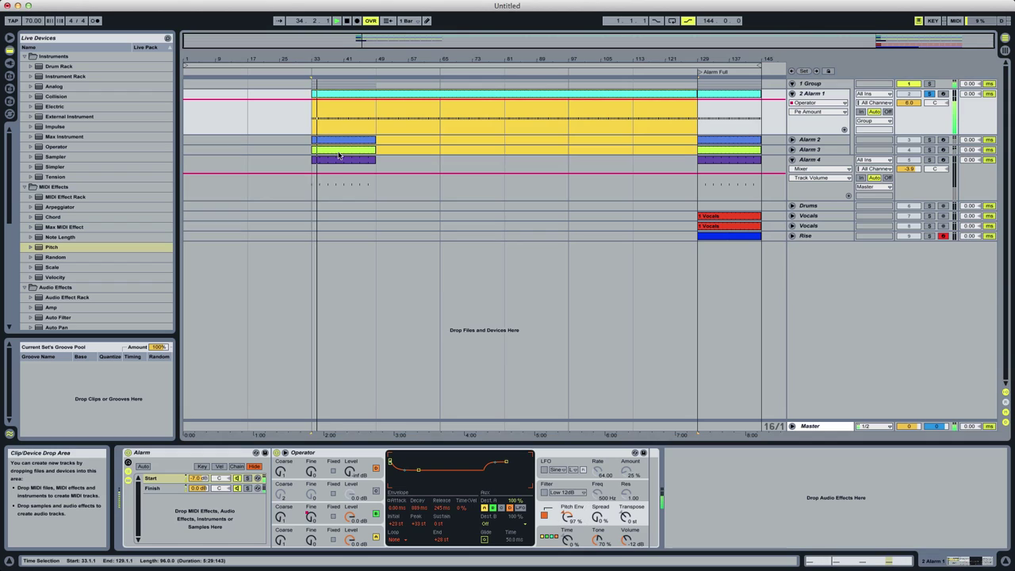
drag(324, 102, 324, 136)
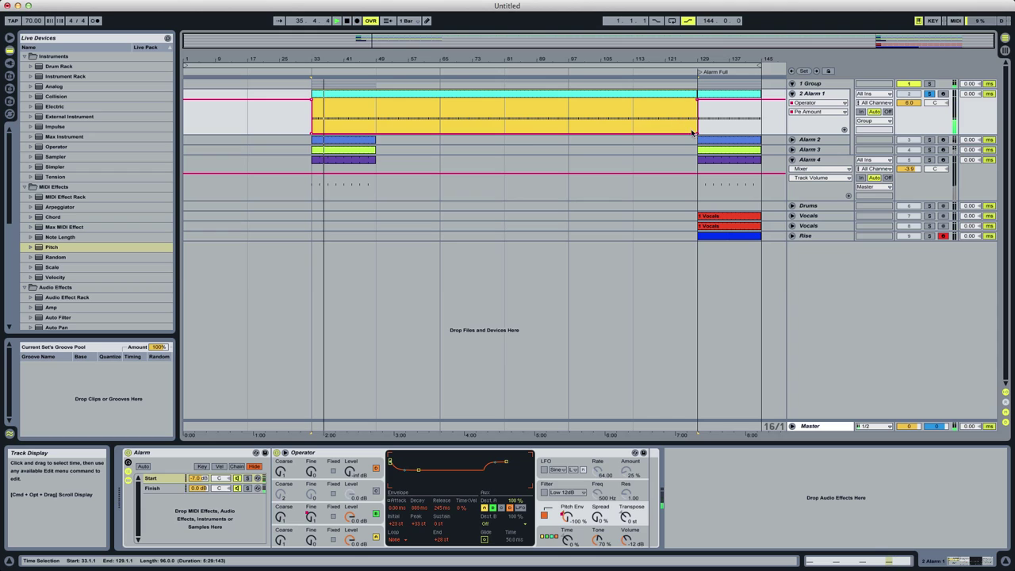
drag(698, 134, 697, 99)
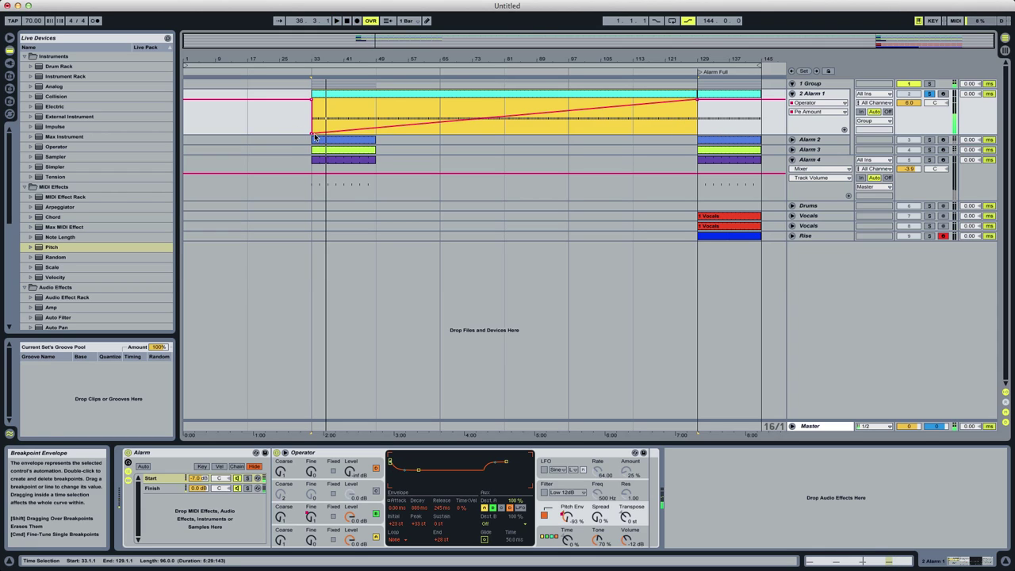
drag(311, 134, 312, 116)
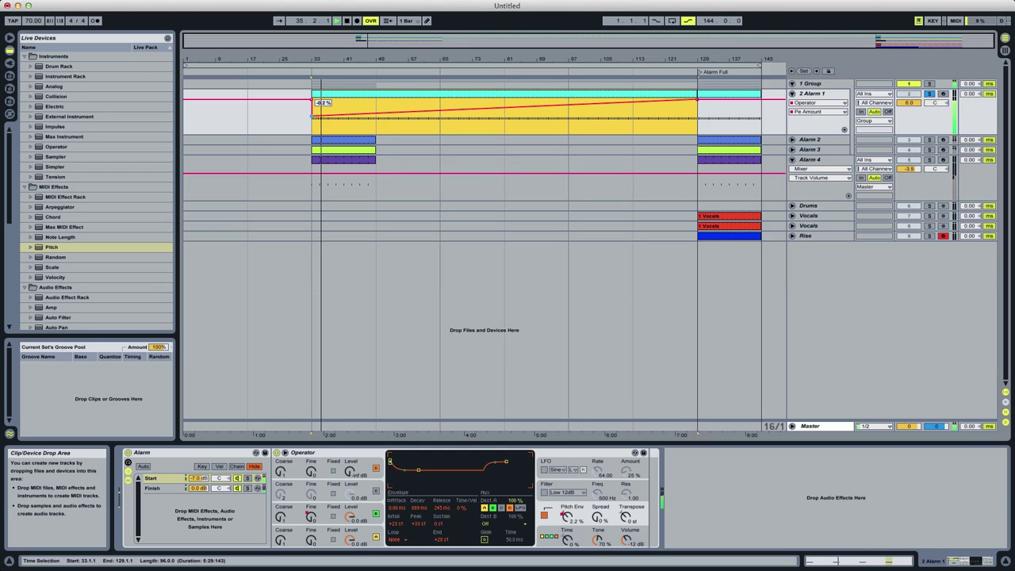
drag(312, 116, 312, 115)
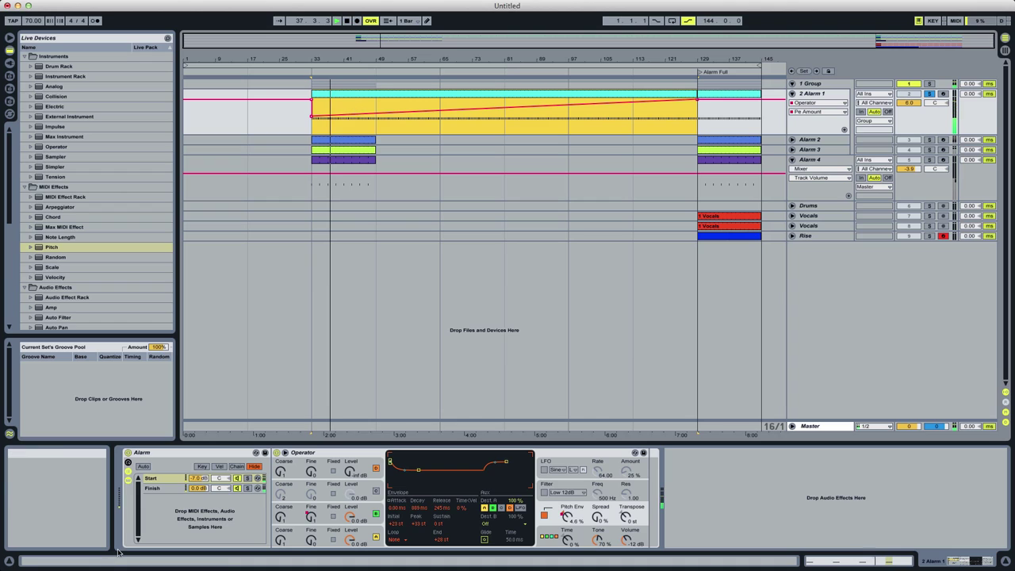
Automate the Finish chain's volume to rise from its minimum at bar 33 to 0 dB at bar 129.
click(156, 488)
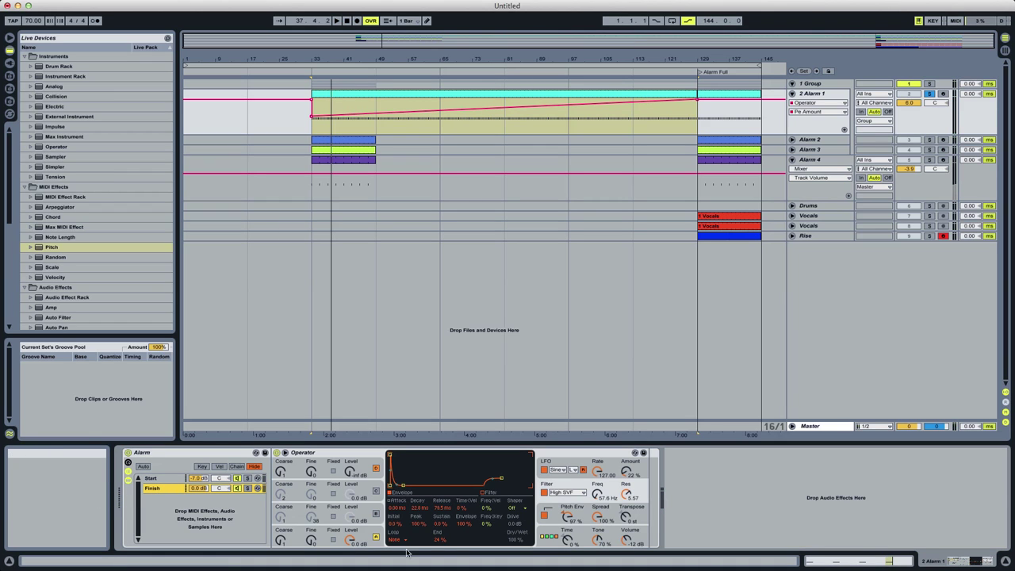
click(198, 490)
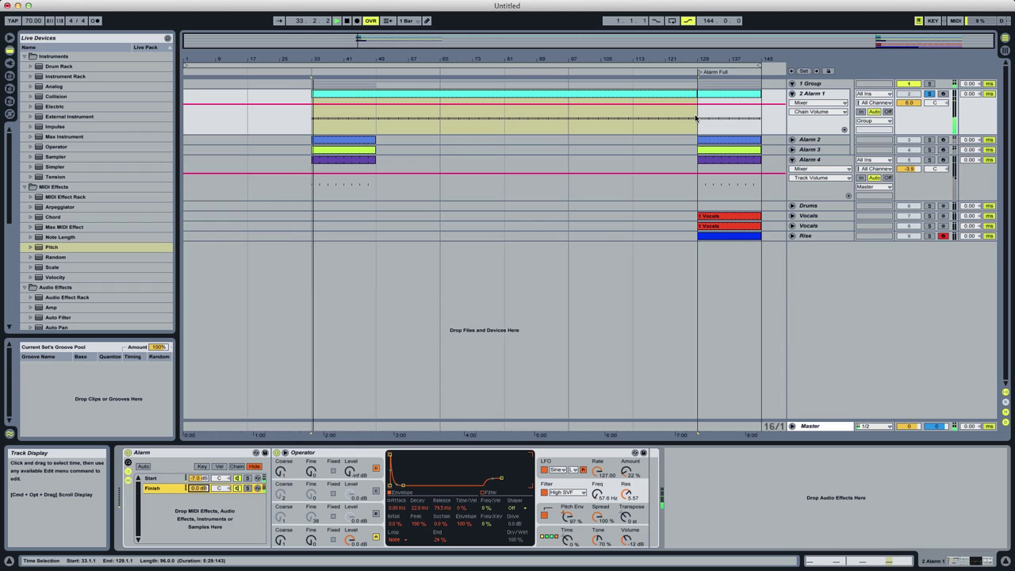
drag(696, 118, 319, 135)
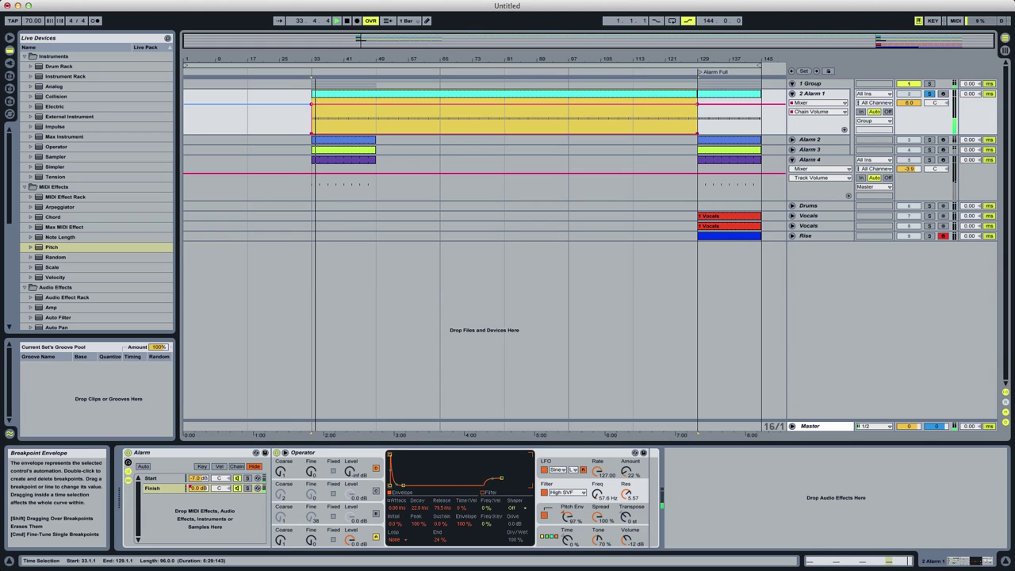
drag(698, 134, 698, 104)
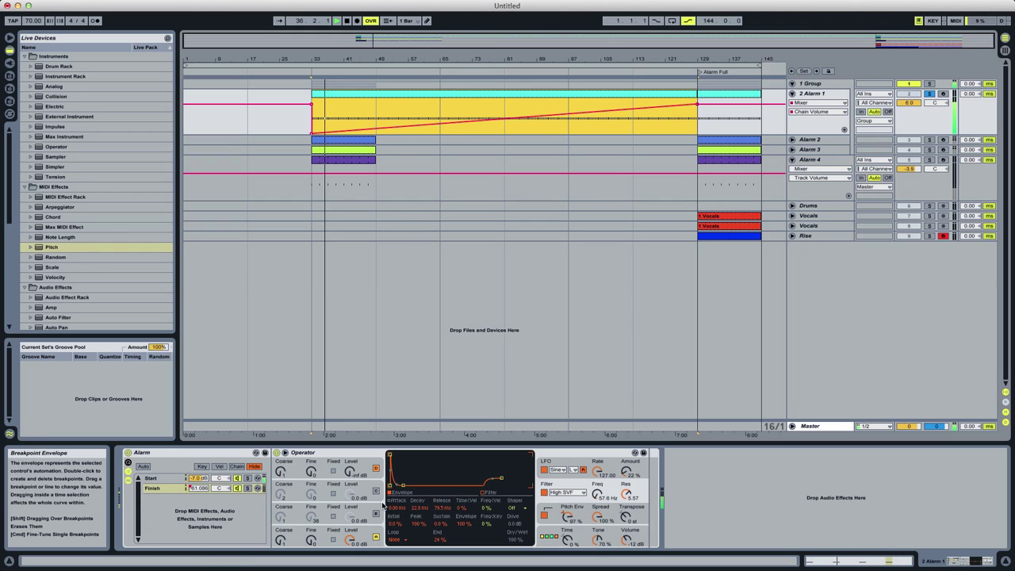
Reshape the Start chain's pitch envelope automation to stay flat from bar 33 until about bar 81 before rising.
click(169, 478)
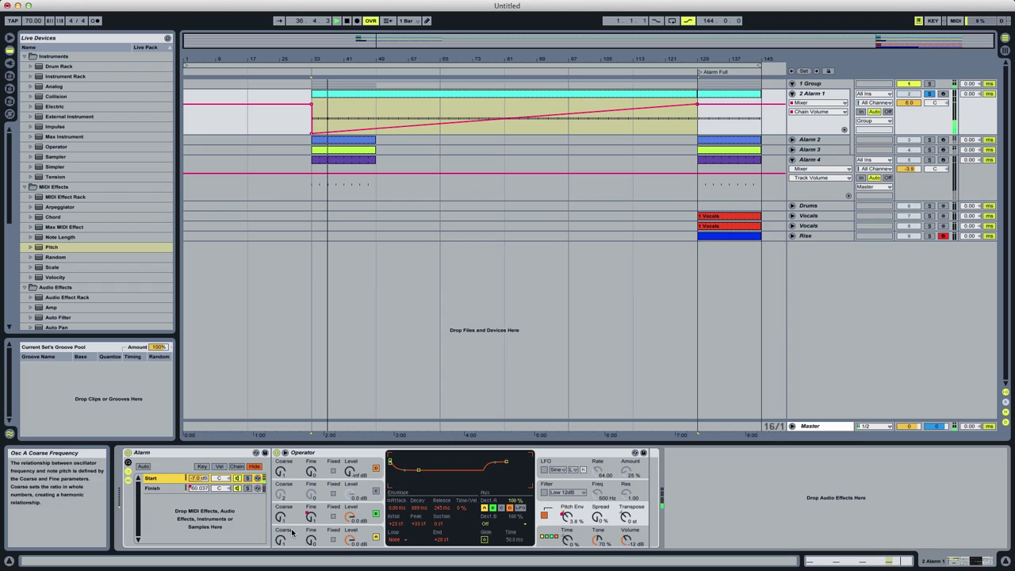
click(566, 517)
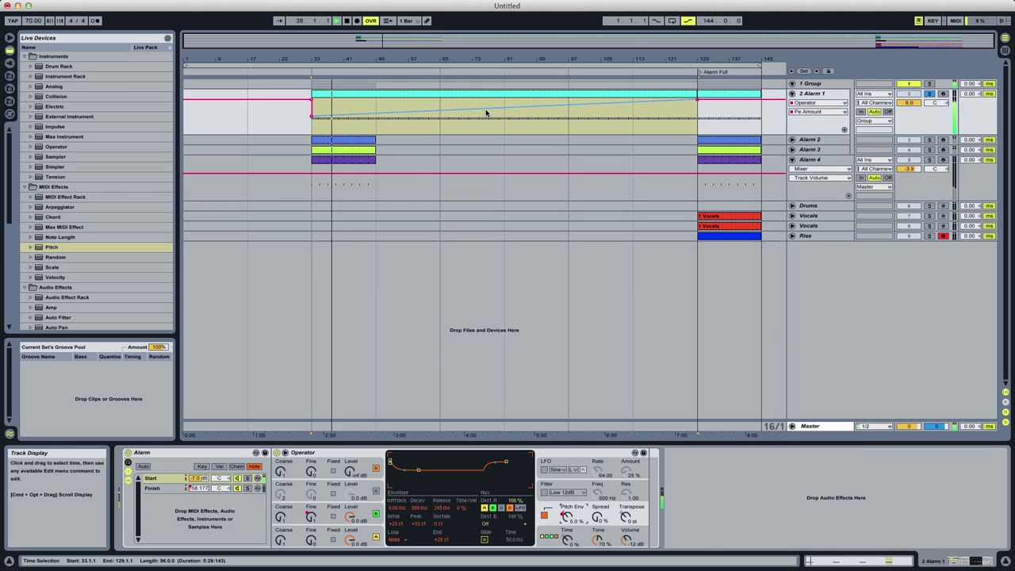
drag(485, 108, 503, 117)
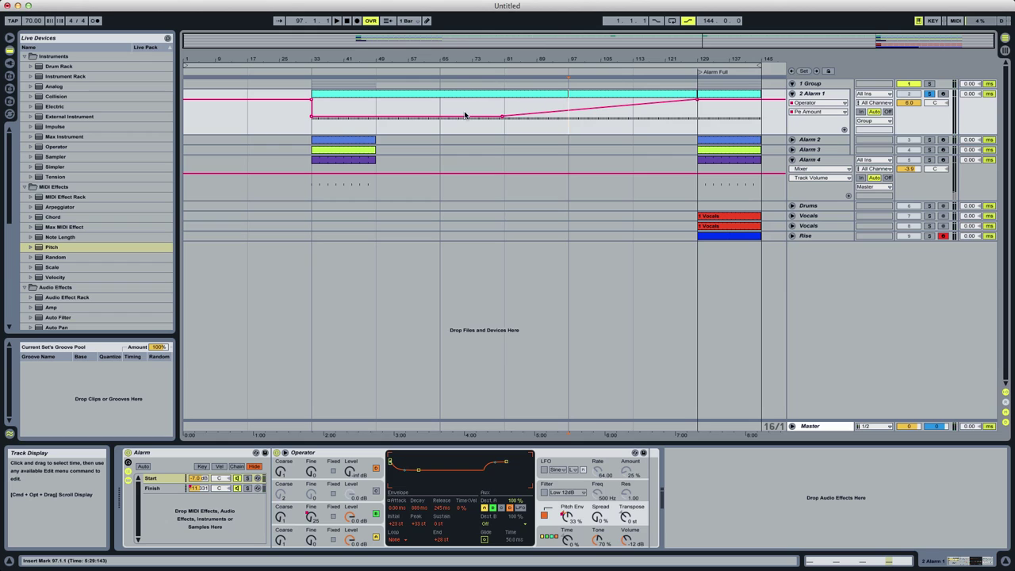
Thin the Alarm 1 notes to two per bar in the bar 65 clip and one per bar in the bar 33 clip.
double_click(459, 95)
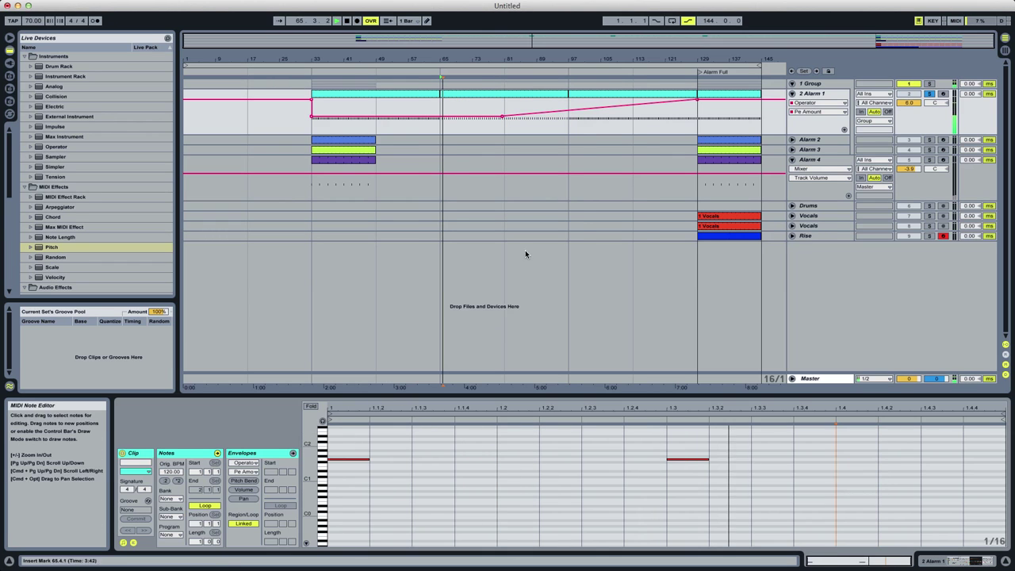
click(388, 90)
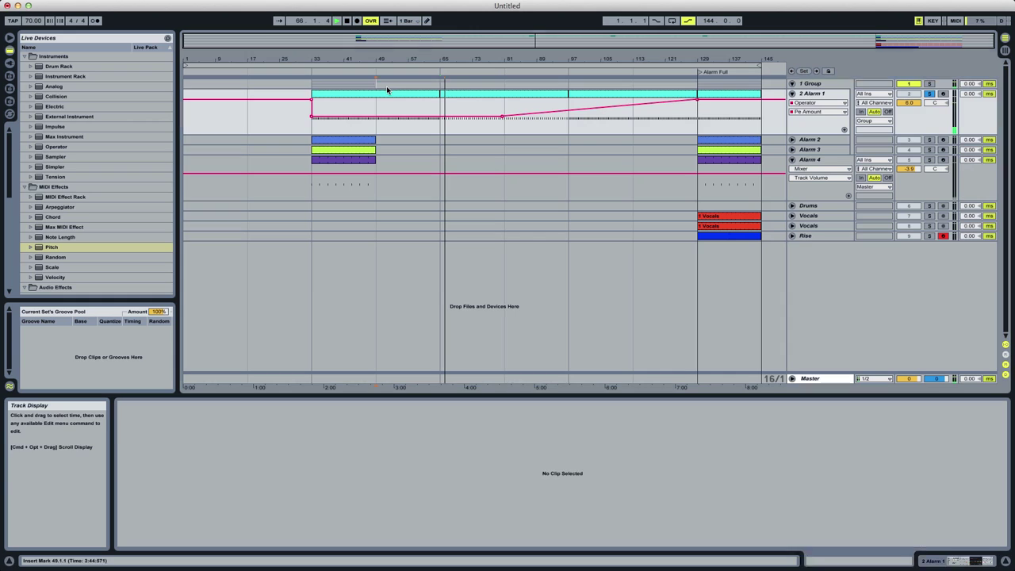
drag(471, 449, 895, 465)
key(Delete)
key(space)
click(311, 127)
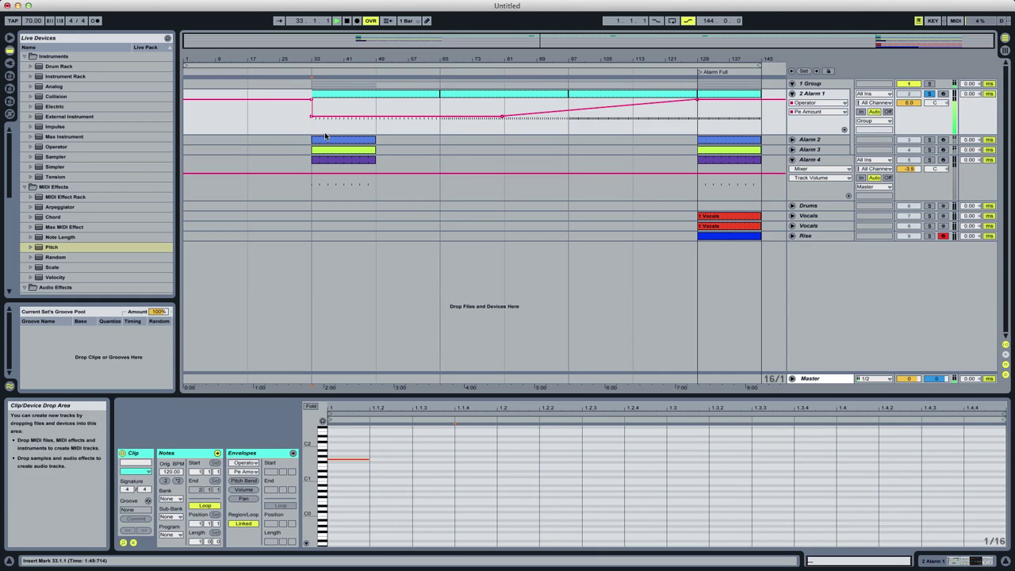
Show Alarm 1's devices and add a Reverb audio effect after its instrument rack.
key(space)
double_click(817, 94)
key(space)
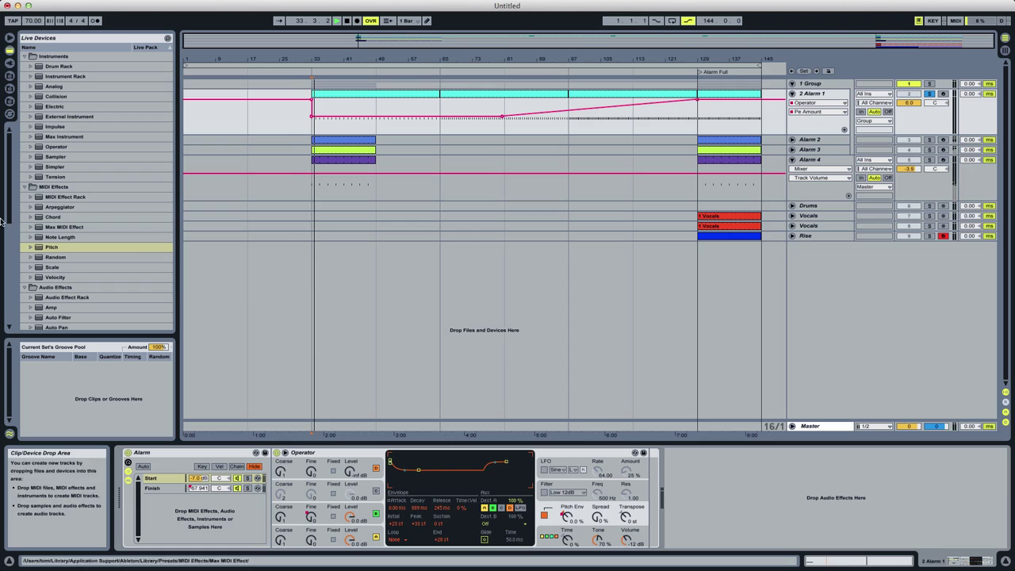
scroll(72, 302, down, 10)
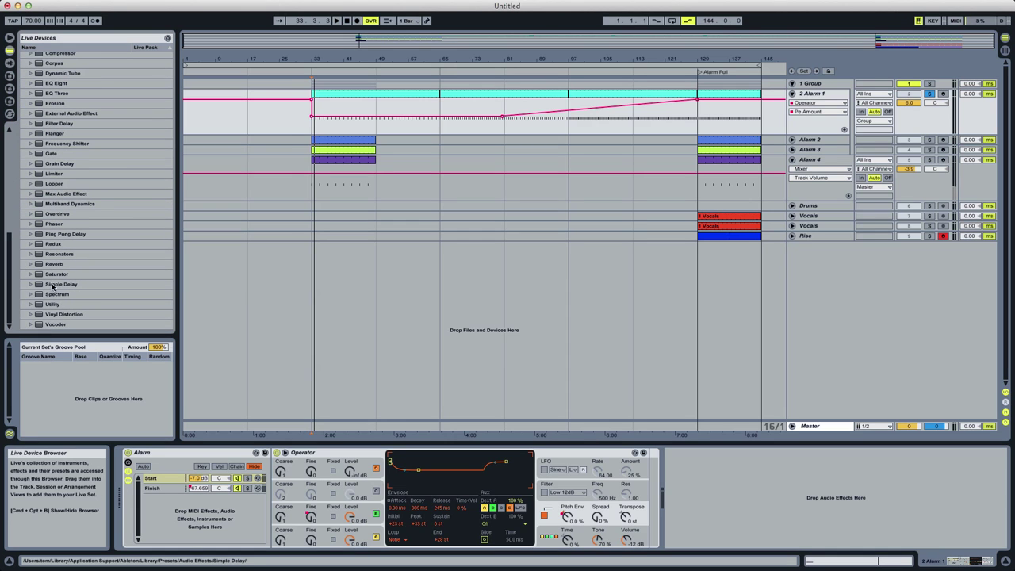
double_click(52, 266)
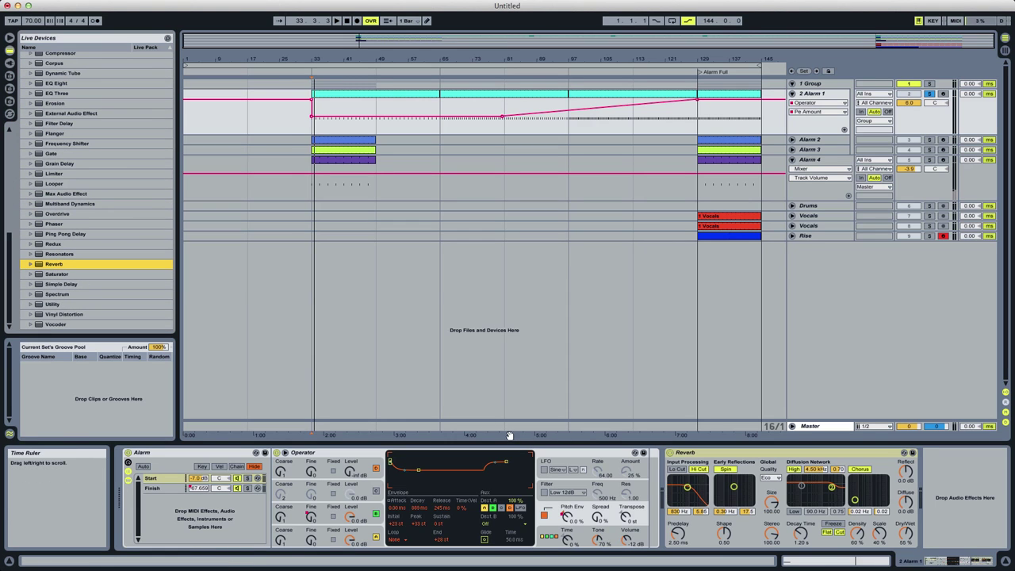
Set the Reverb's decay time to 50.1 s and its dry/wet to 100%, and play the result.
key(space)
key(space)
drag(801, 534, 802, 464)
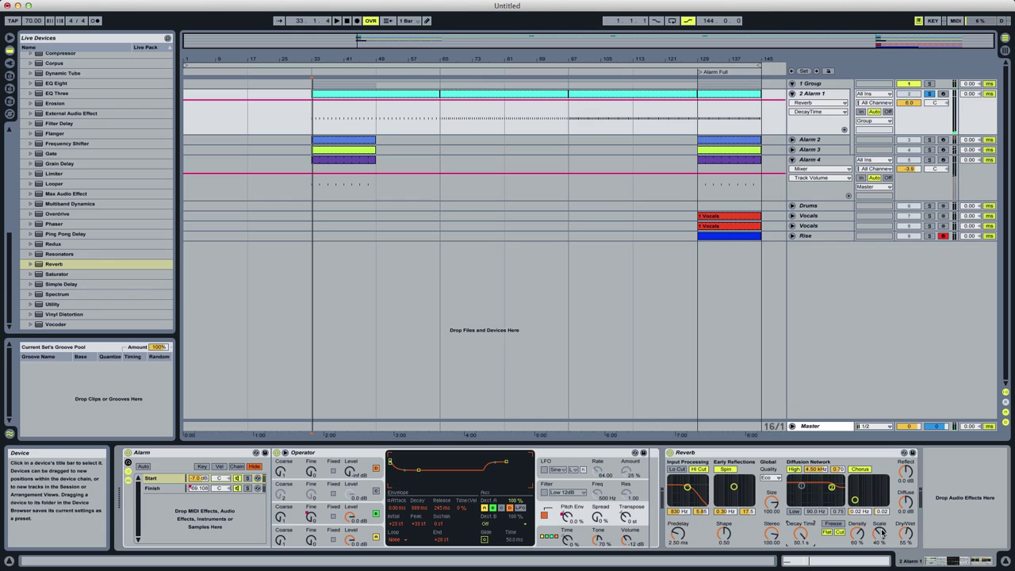
click(902, 535)
key(space)
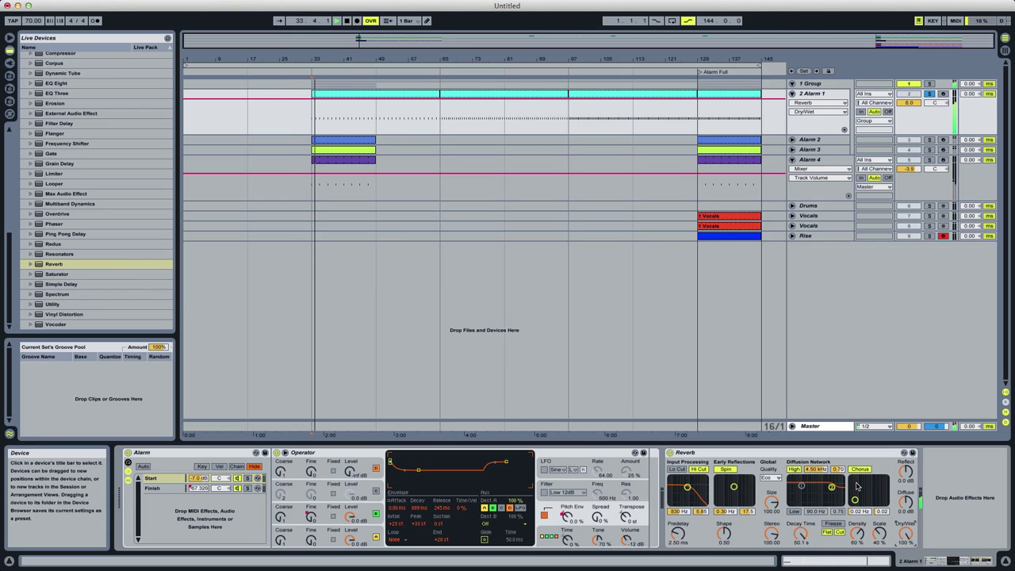
Set the bar 33 Alarm 1 clip's loop length to 4 bars, play it, and return to the track's devices.
double_click(380, 98)
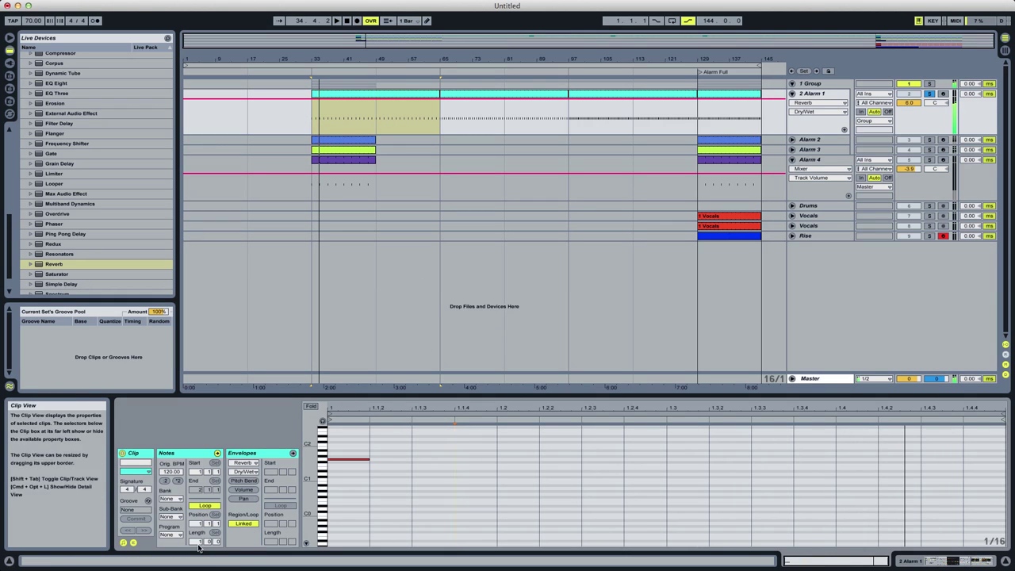
click(198, 544)
text(4)
key(Return)
key(space)
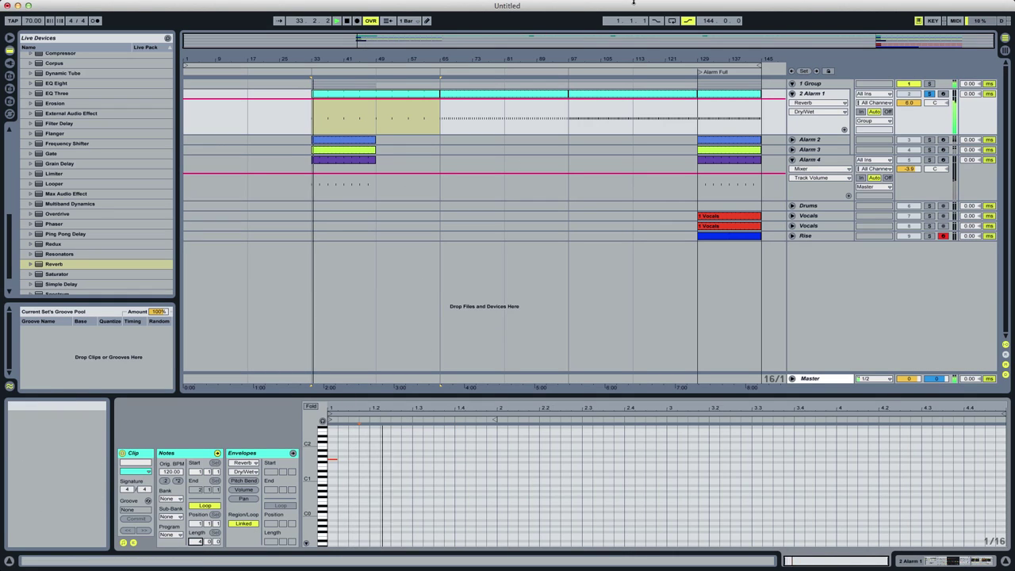
click(809, 94)
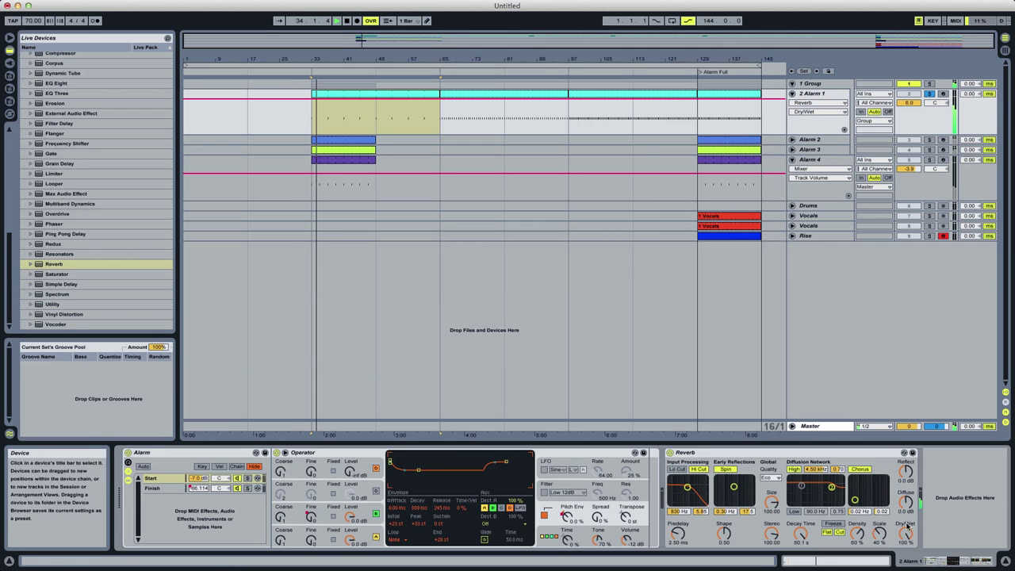
Set the decay time of the Alarm 1 track's Reverb to about 6.8 s.
click(802, 536)
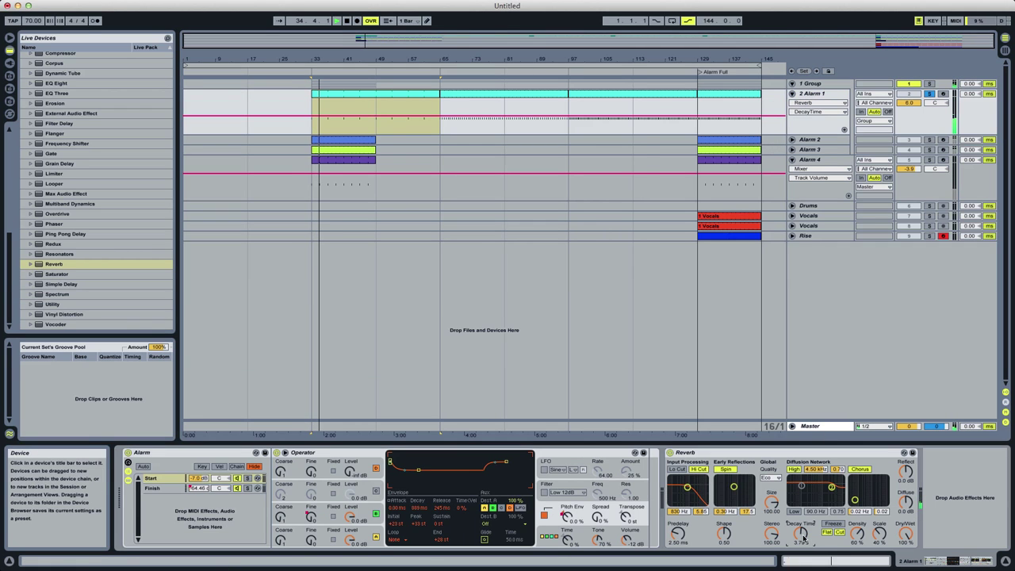
drag(802, 536, 818, 539)
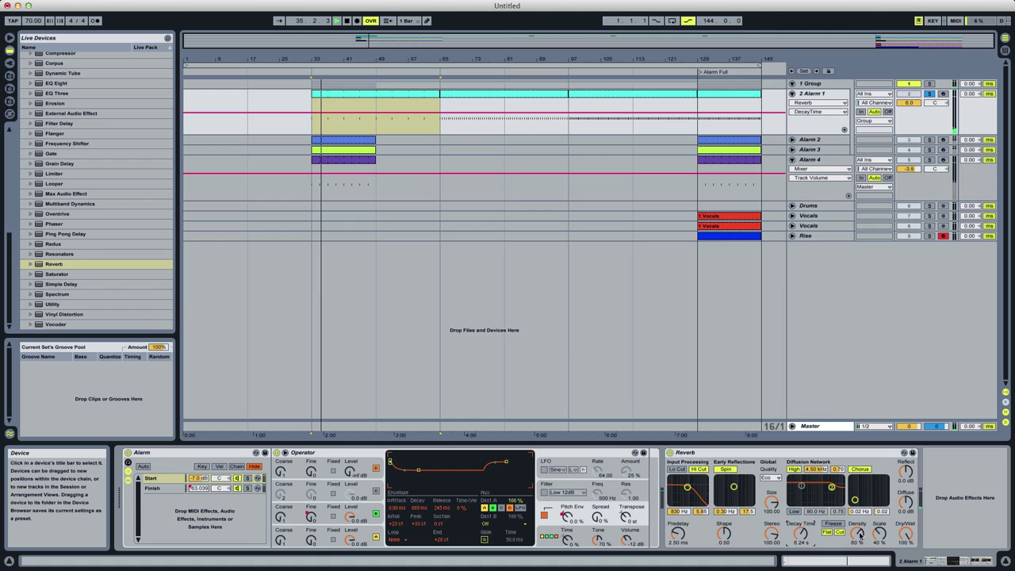
Select the 1 Group compressor's Threshold and unfold the group track to show that parameter's automation lane.
click(817, 84)
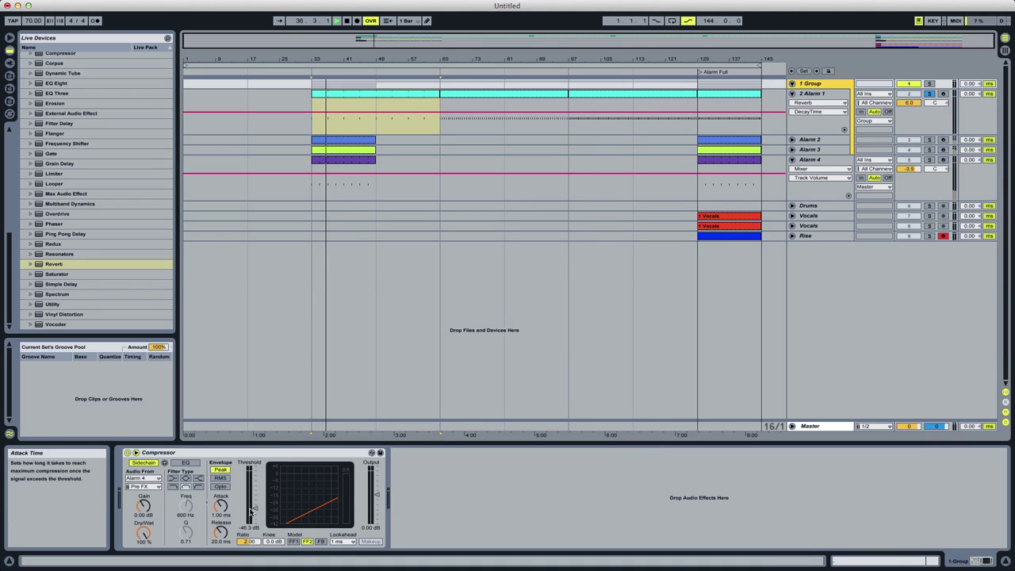
click(254, 508)
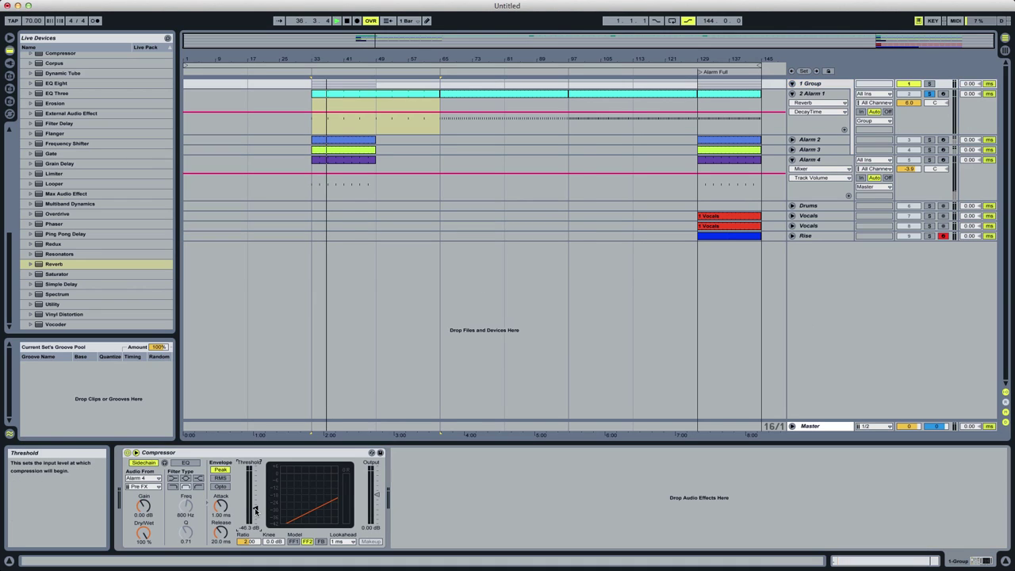
click(568, 117)
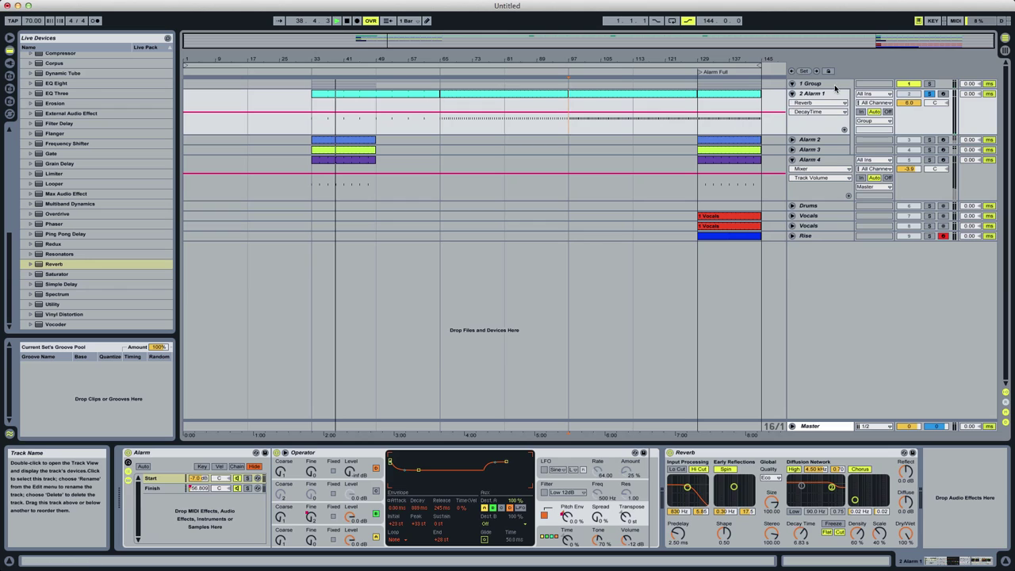
click(804, 83)
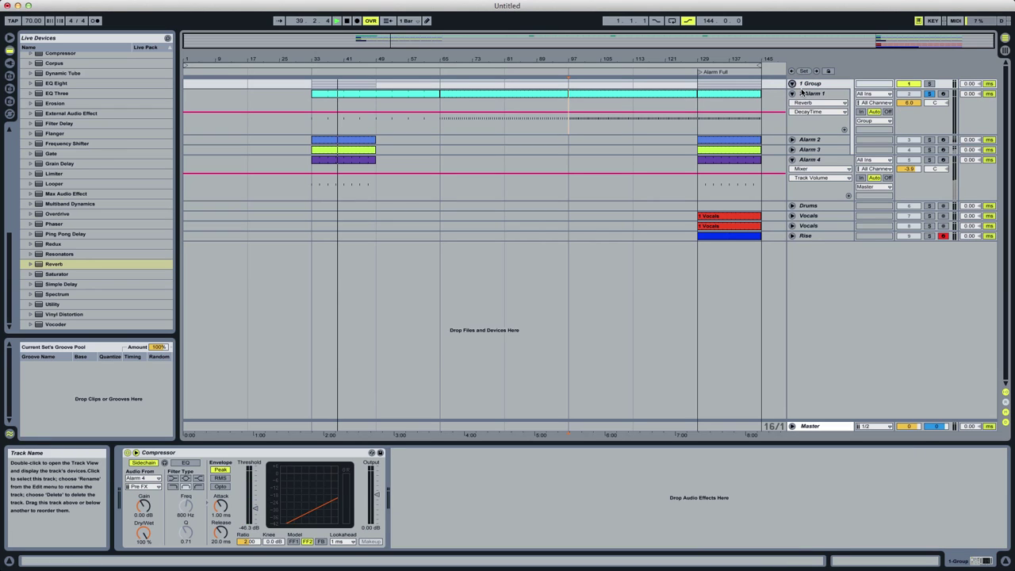
drag(801, 88, 801, 125)
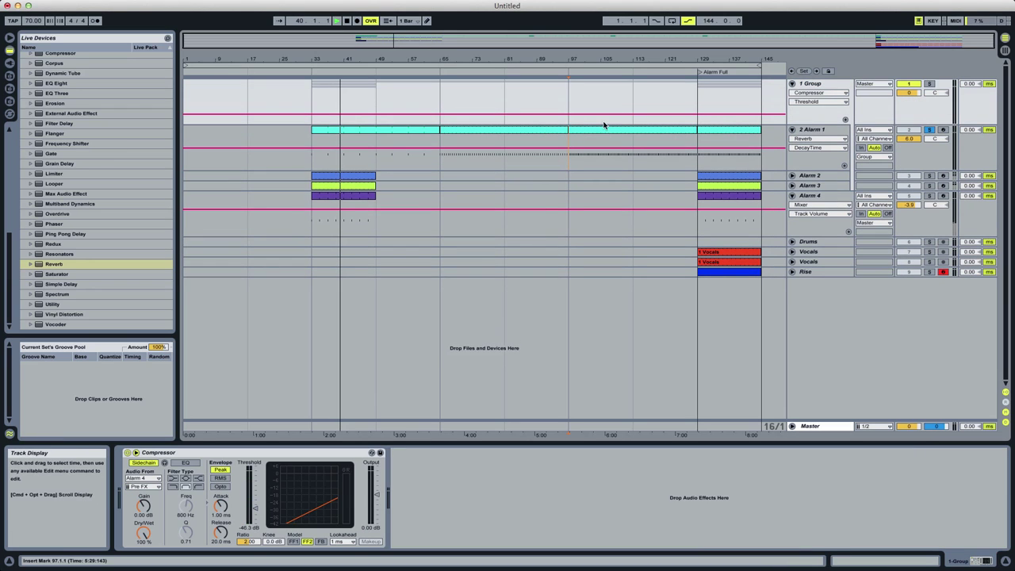
Play the arrangement from bars 97, 33 and 81 to compare how the alarm sounds at each point.
click(566, 132)
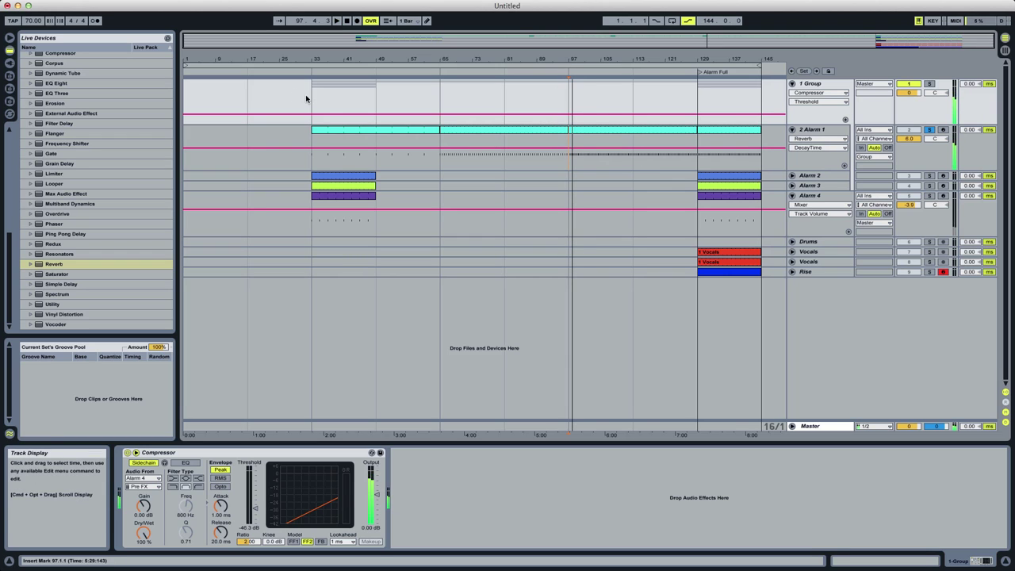
click(315, 119)
key(space)
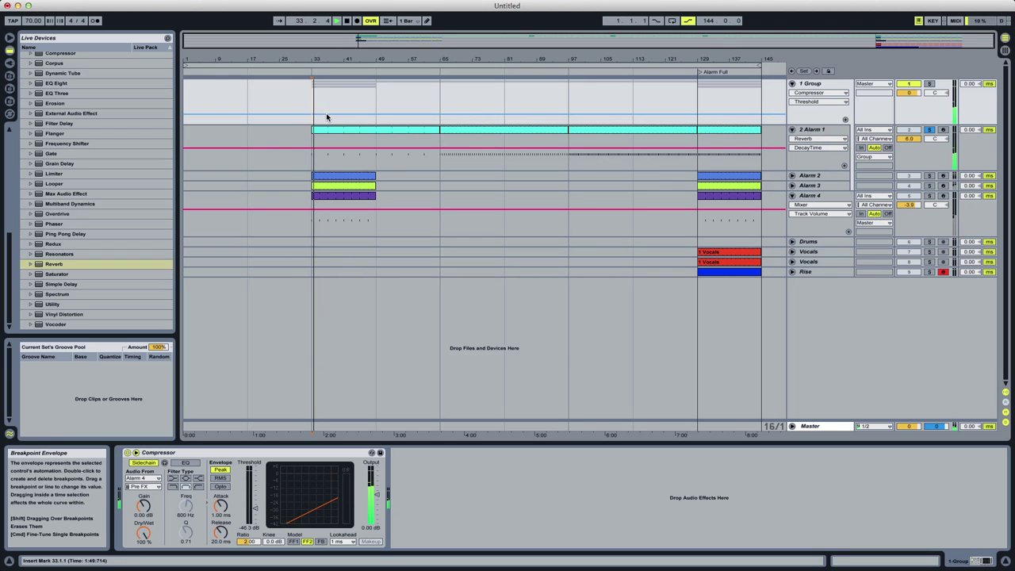
key(space)
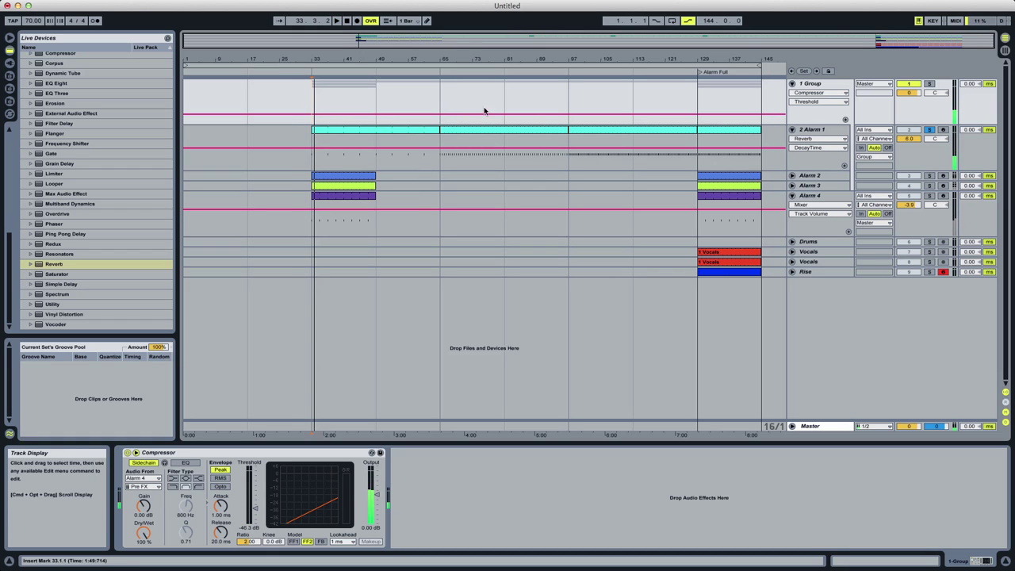
key(space)
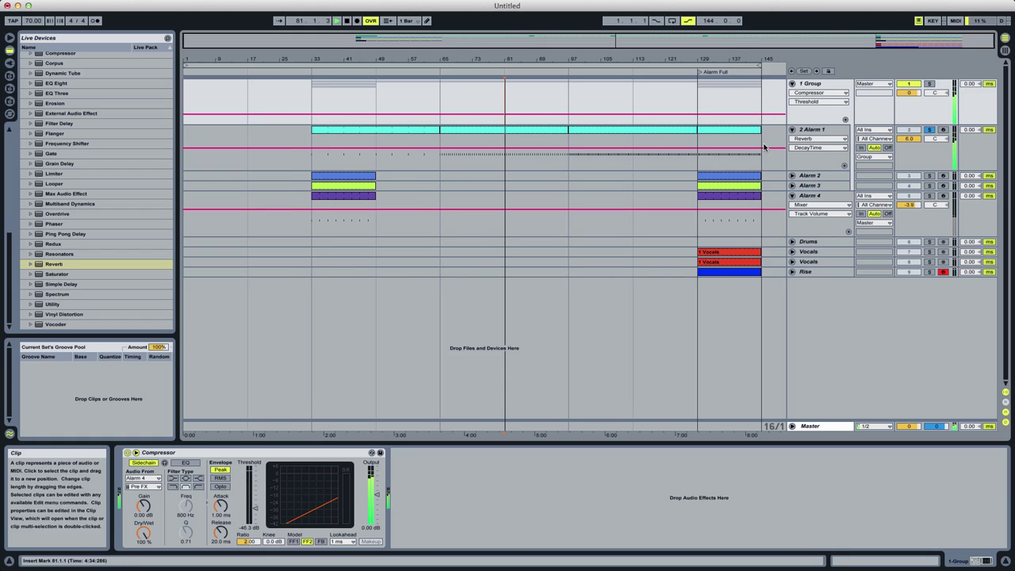
Automate the Alarm 1 reverb's decay time to fall from about bar 79 to its minimum at bar 129.
click(812, 129)
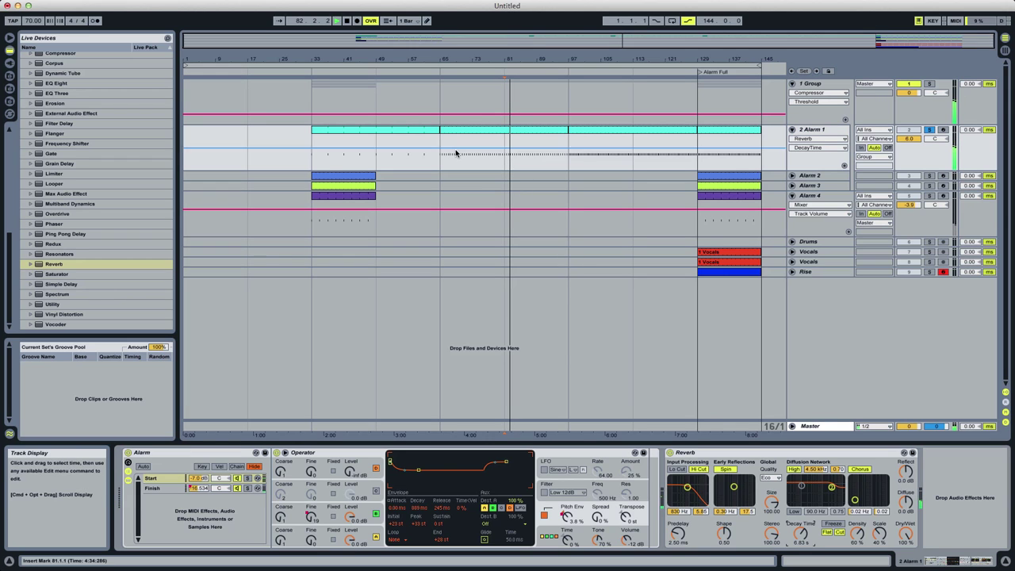
double_click(497, 149)
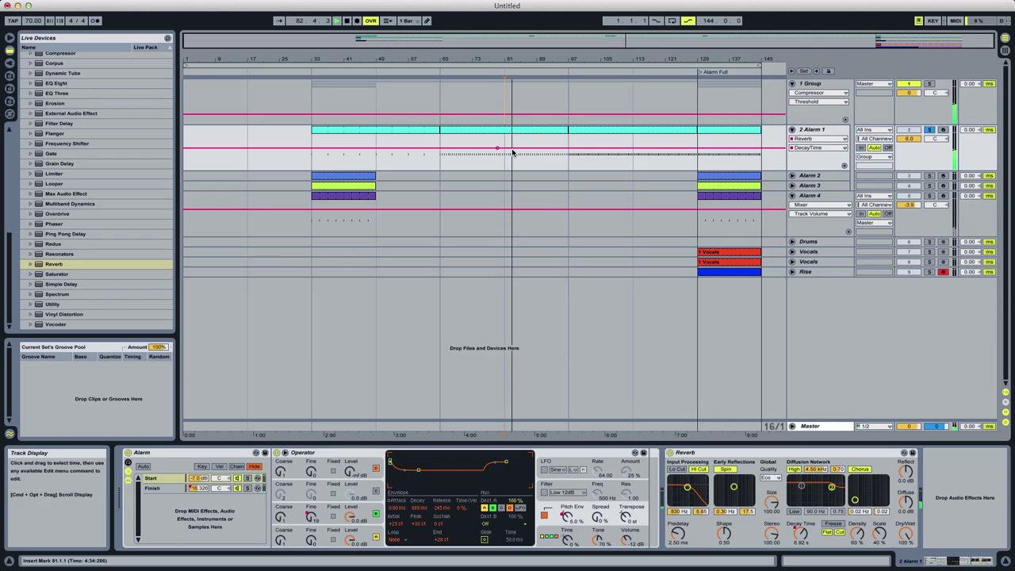
double_click(519, 148)
drag(519, 148, 700, 169)
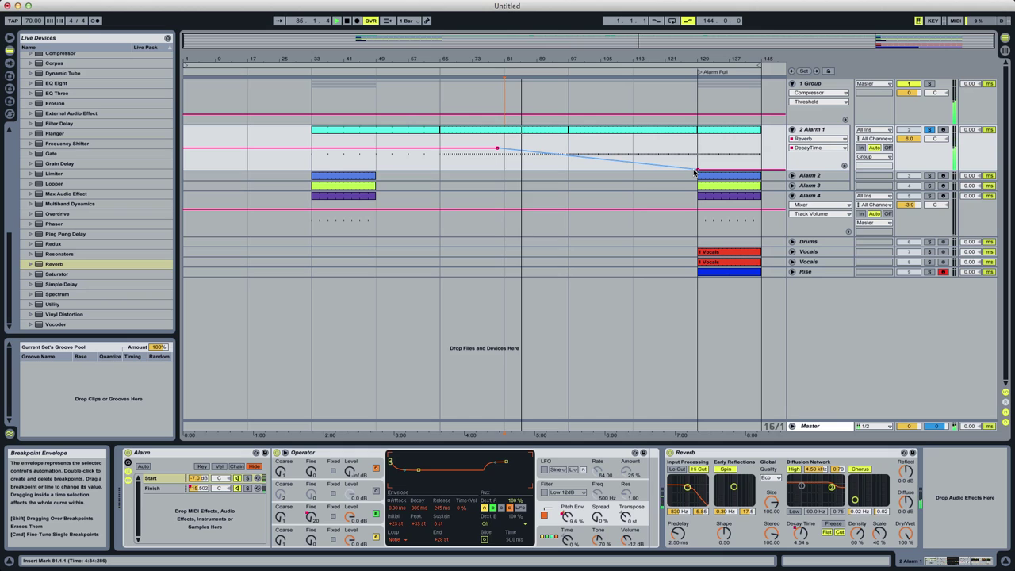
Play from bar 33 with Alarm 4 soloed alongside Alarm 1, and display Alarm 1's reverb Dry/Wet automation.
click(310, 173)
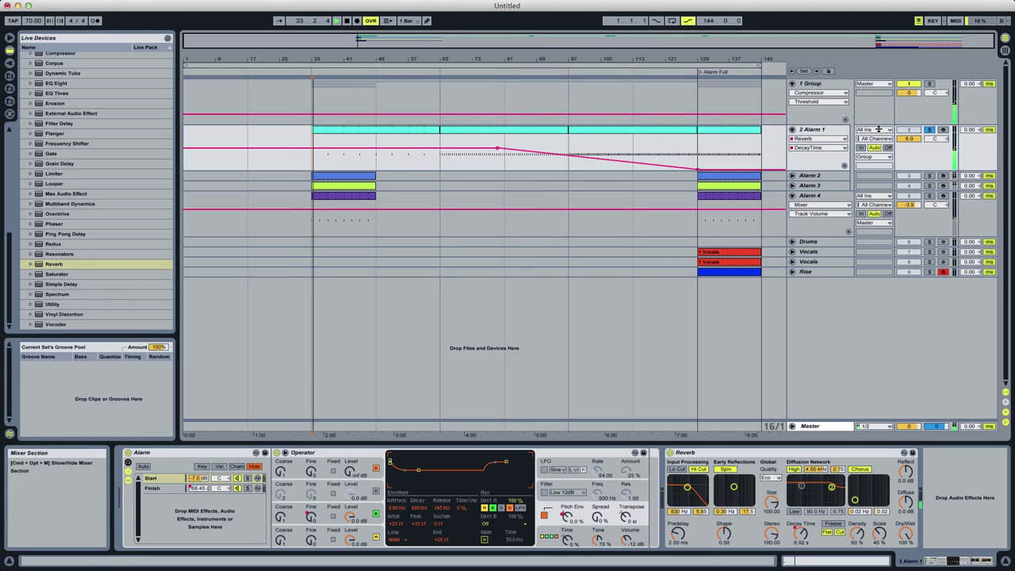
click(929, 195)
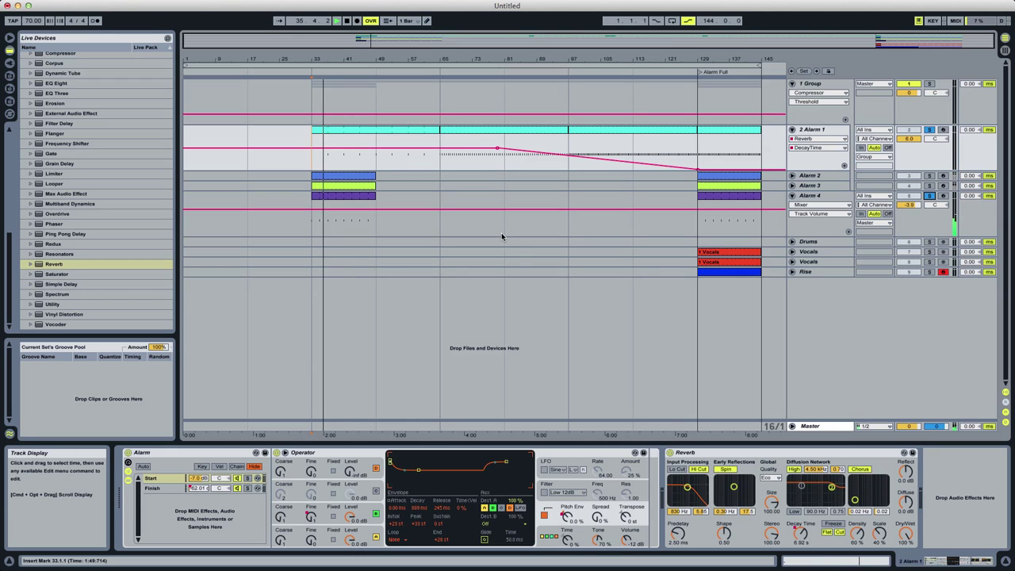
click(906, 534)
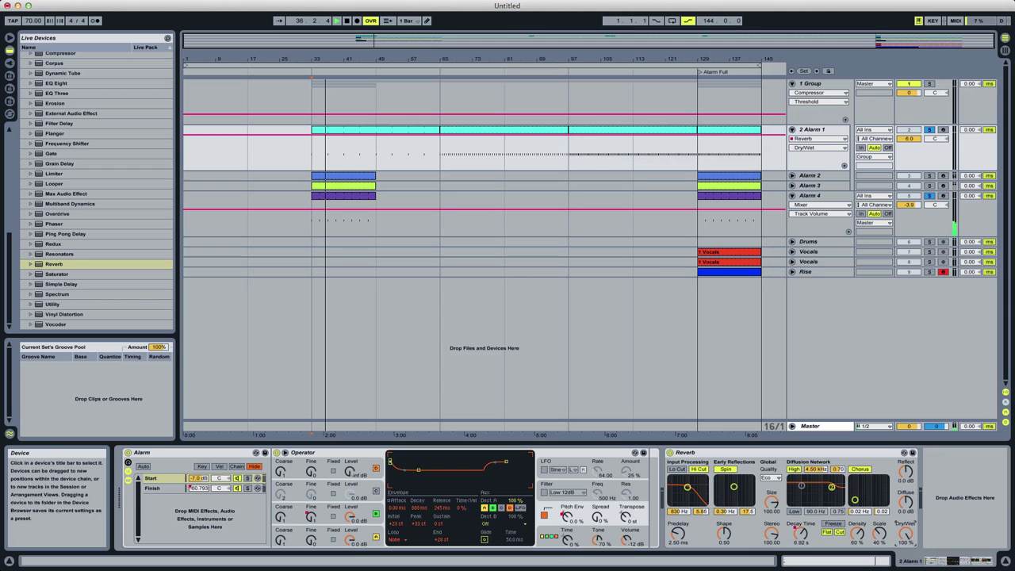
Automate the Alarm 4 limiter's gain to rise from -24 dB at bar 33 to 24 dB at bar 129, and replay from bar 33.
click(809, 195)
click(959, 479)
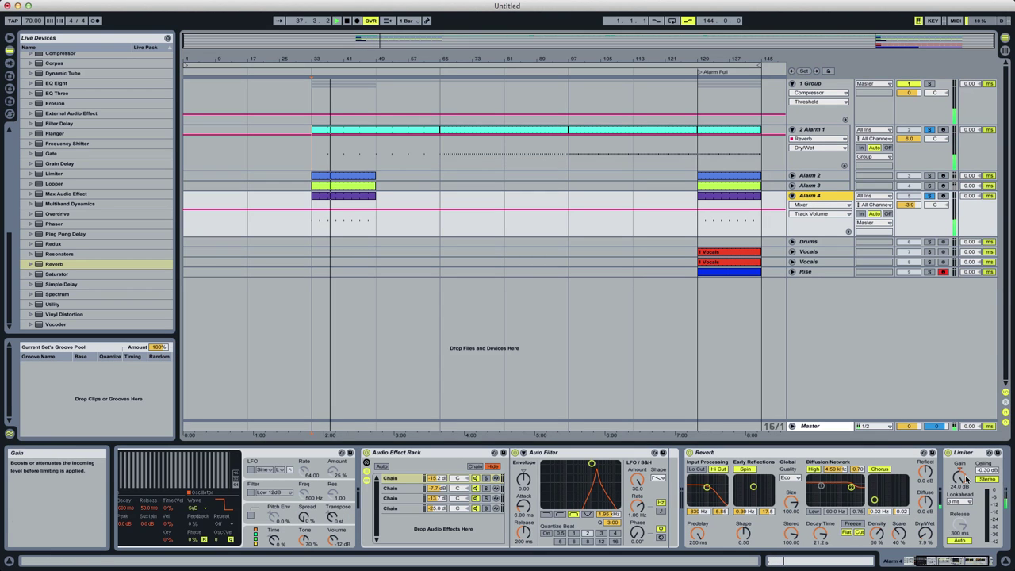
drag(313, 216, 698, 238)
double_click(698, 237)
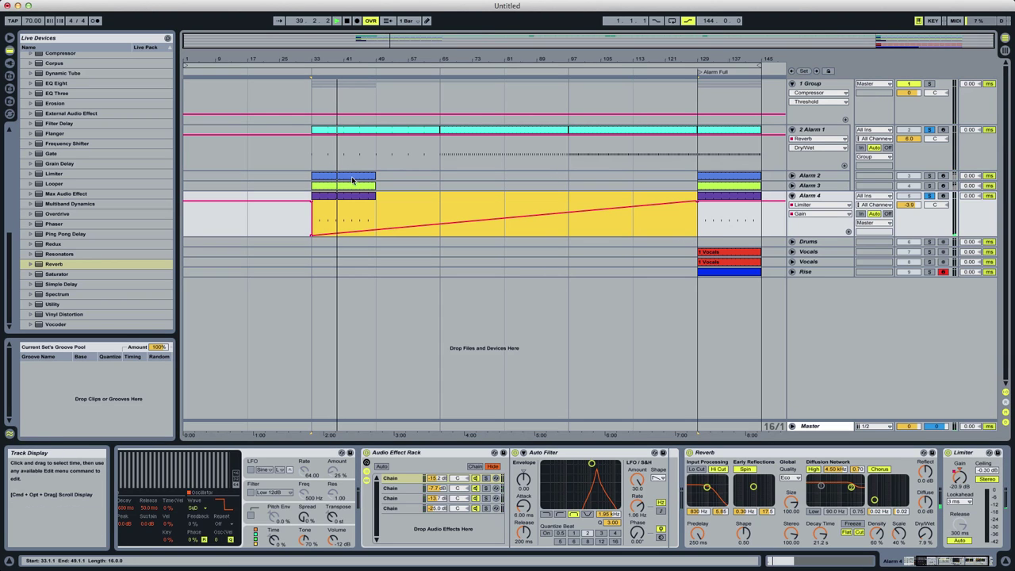
key(space)
key(space)
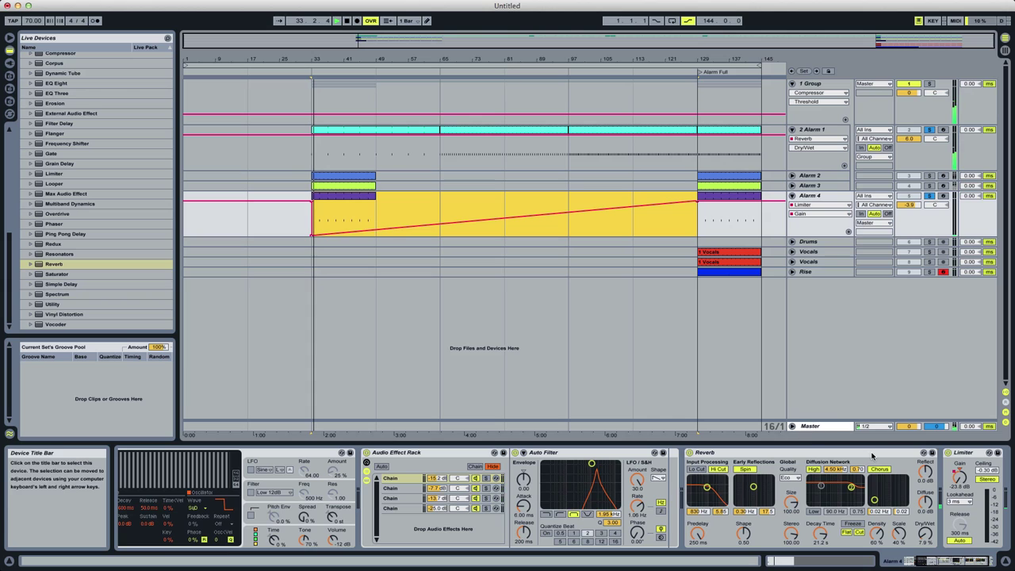
Lower the Alarm 4 reverb's Dry/Wet automation between bars 33 and 113.
click(925, 536)
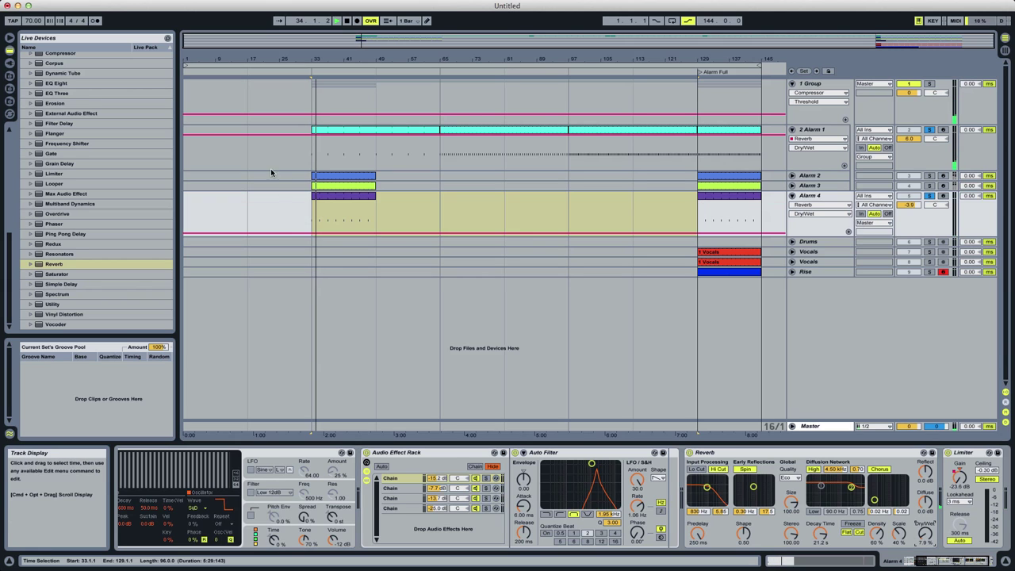
drag(309, 213, 609, 240)
key(space)
Add a G0 sixteenth note at 1.1.2 in the Alarm 4 clip starting at bar 33, and repeat the note pair at bar 2.
double_click(349, 197)
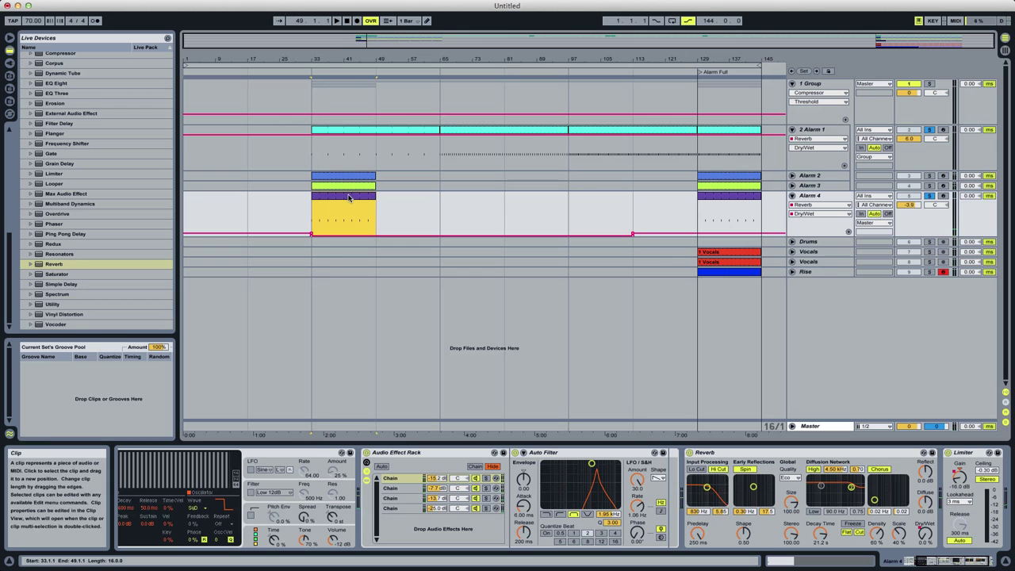
key(space)
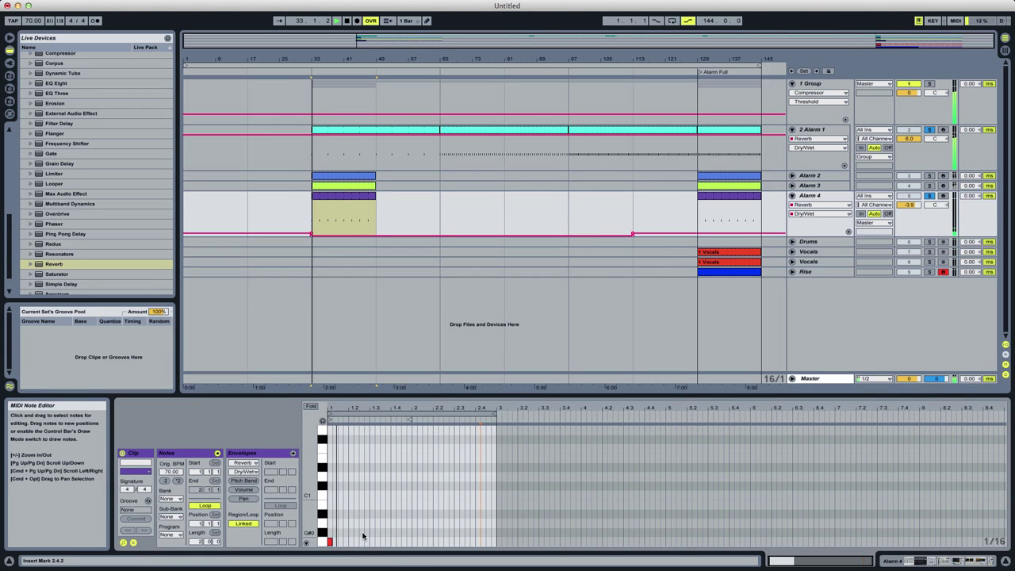
double_click(335, 544)
key(space)
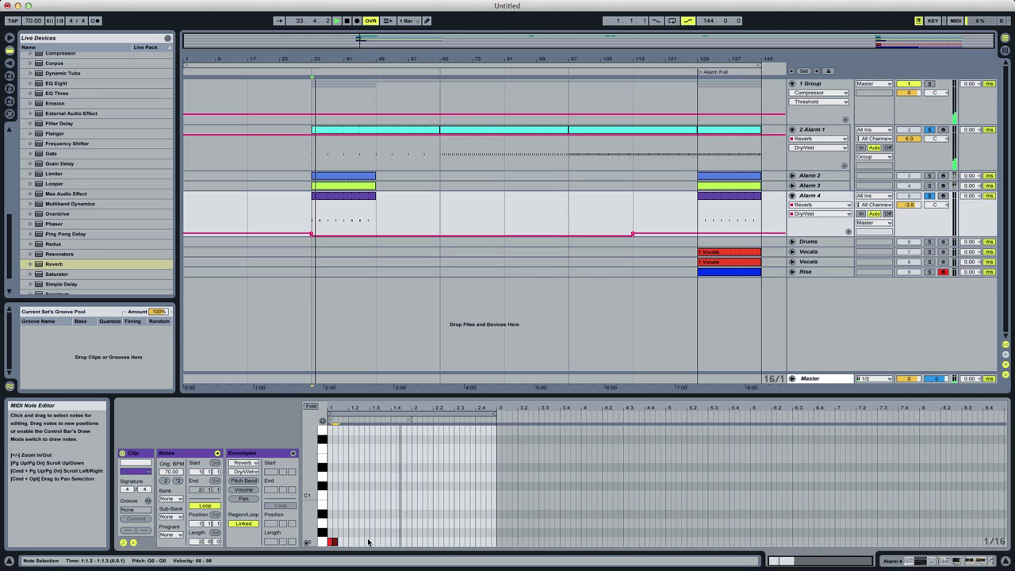
key(space)
click(333, 543)
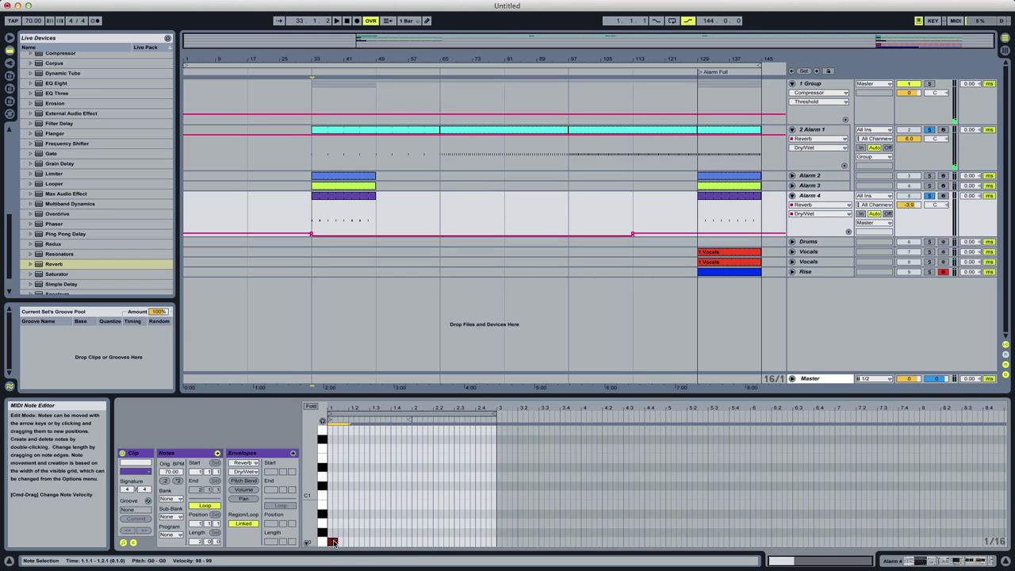
key(space)
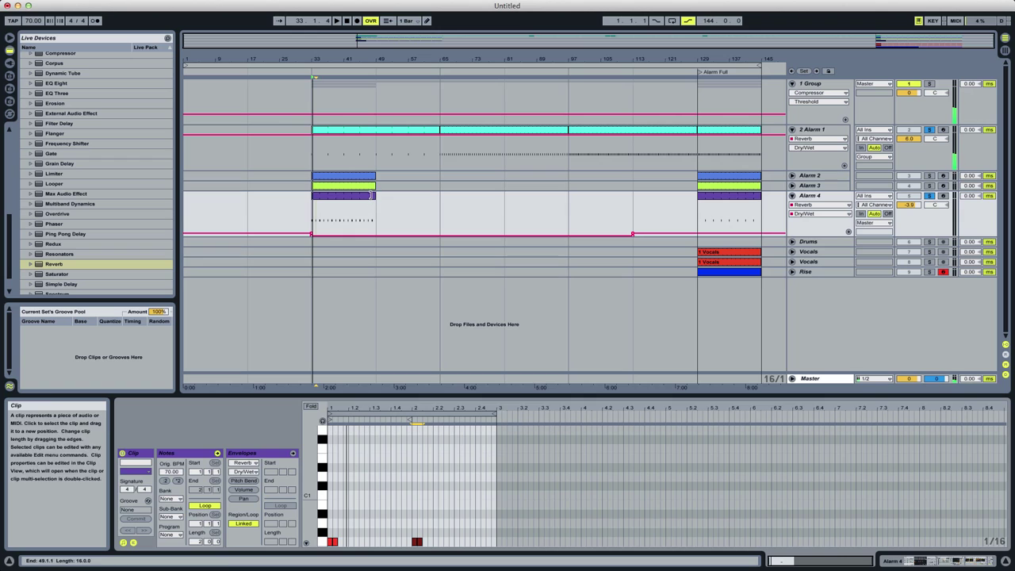
Extend the first Alarm 4 clip to bar 129 and play it from bars 113 and 81.
drag(375, 196, 671, 203)
key(space)
click(639, 211)
key(space)
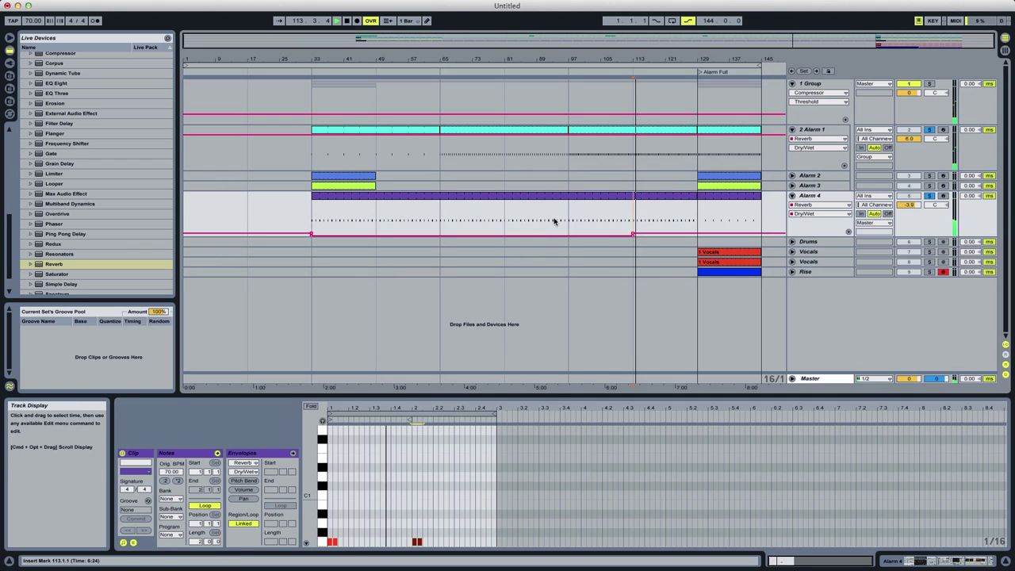
click(505, 223)
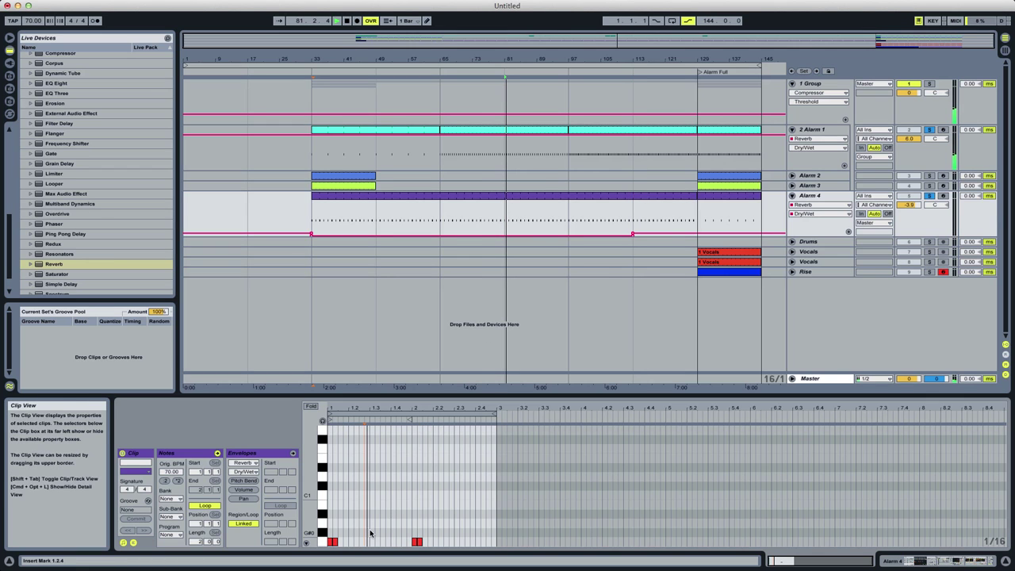
Shorten all four G0 notes in the Alarm 4 clip and play the result from bar 49.
drag(329, 538, 416, 542)
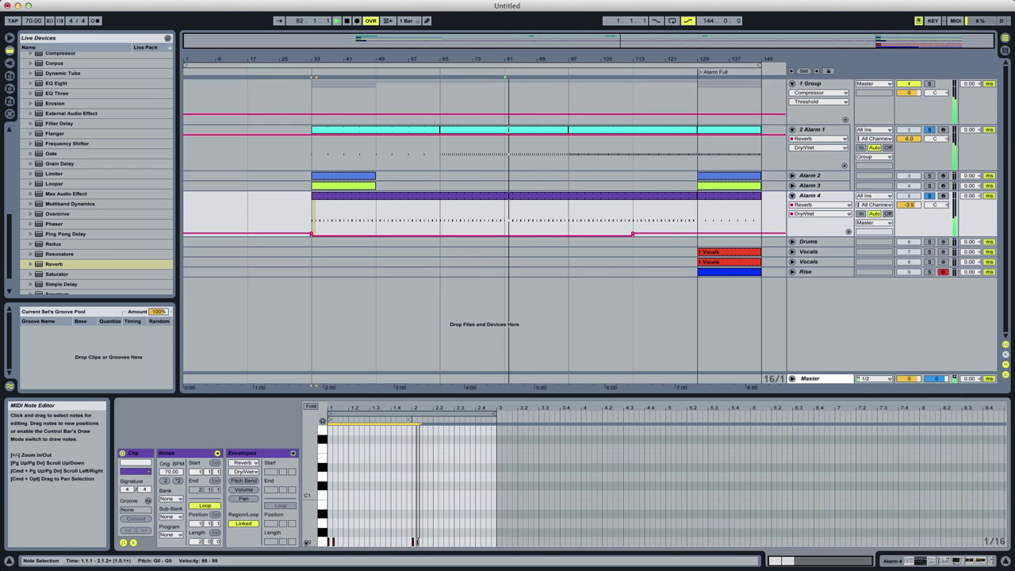
key(space)
click(376, 213)
key(space)
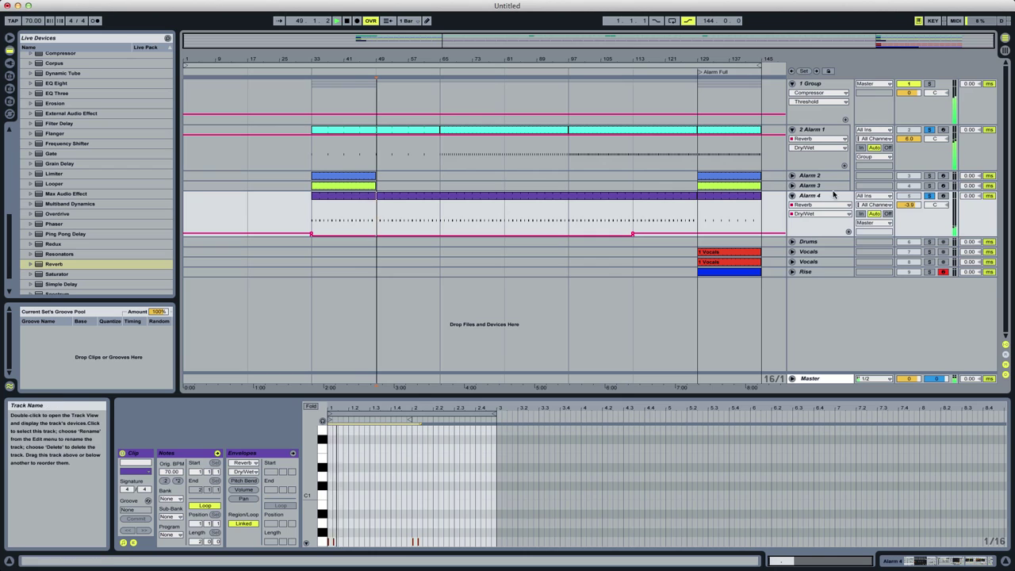
Automate the first Audio Effect Rack chain's volume on Alarm 4 to rise from silence at bar 33 to -15.2 dB at bar 129.
double_click(809, 198)
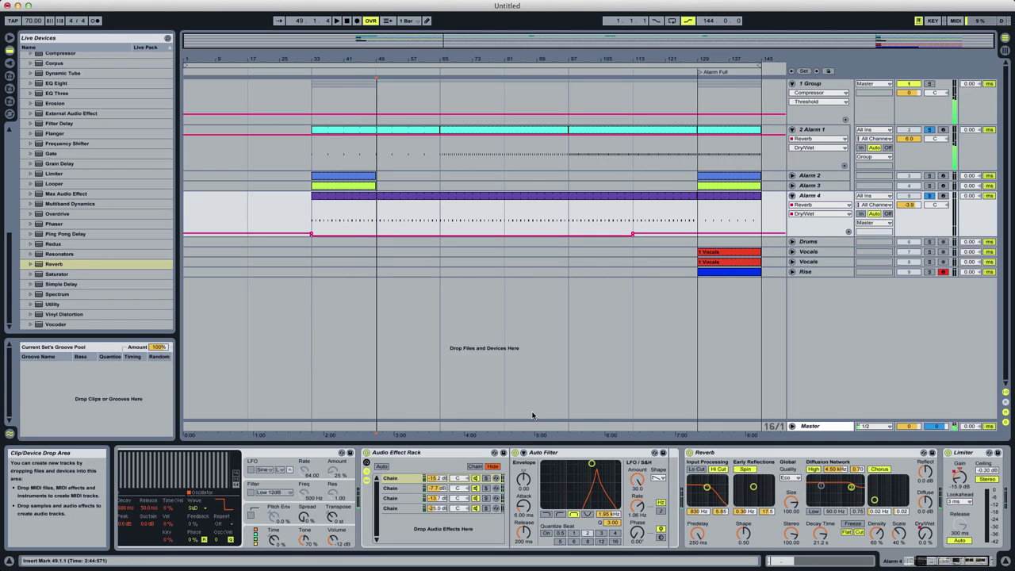
click(441, 480)
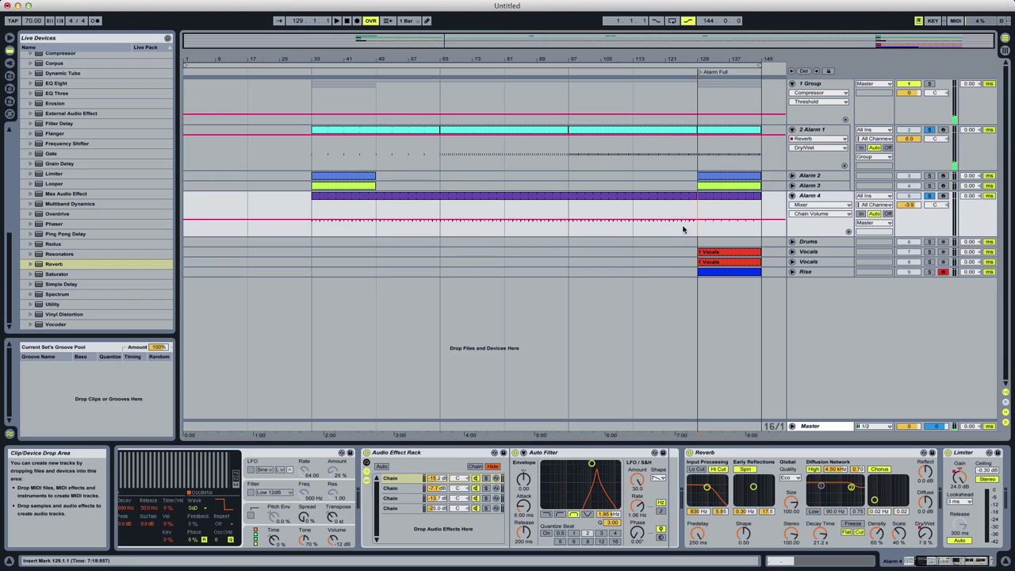
drag(683, 227, 499, 254)
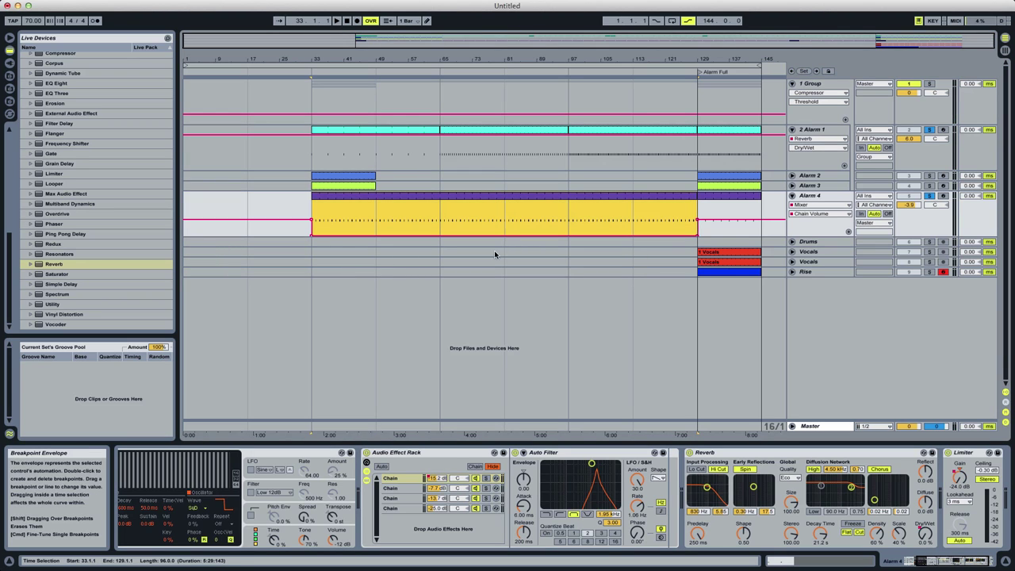
double_click(698, 235)
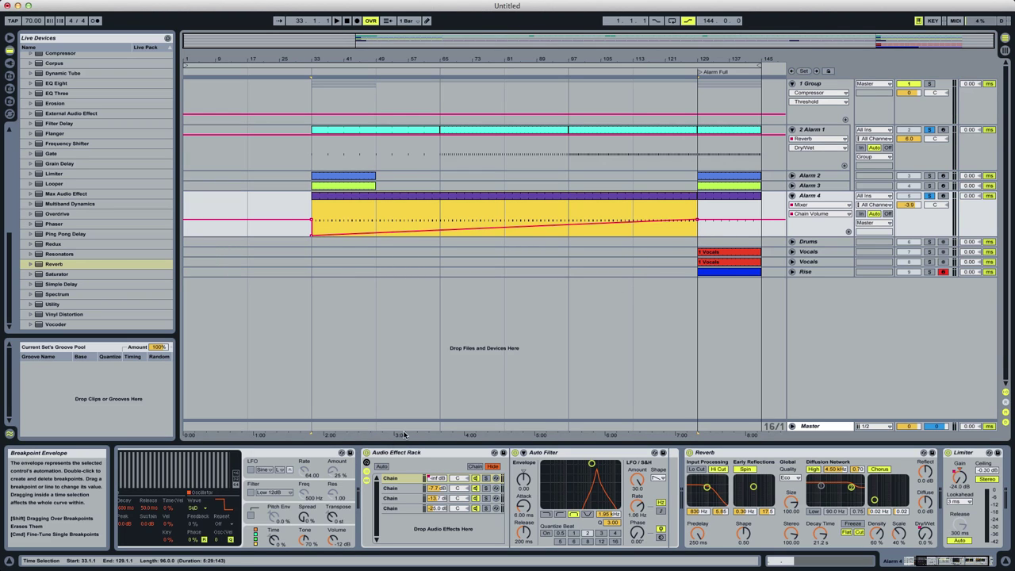
Automate the second Audio Effect Rack chain's volume on Alarm 4 to rise from silence at bar 33 to -7.7 dB at bar 129.
click(406, 488)
click(437, 489)
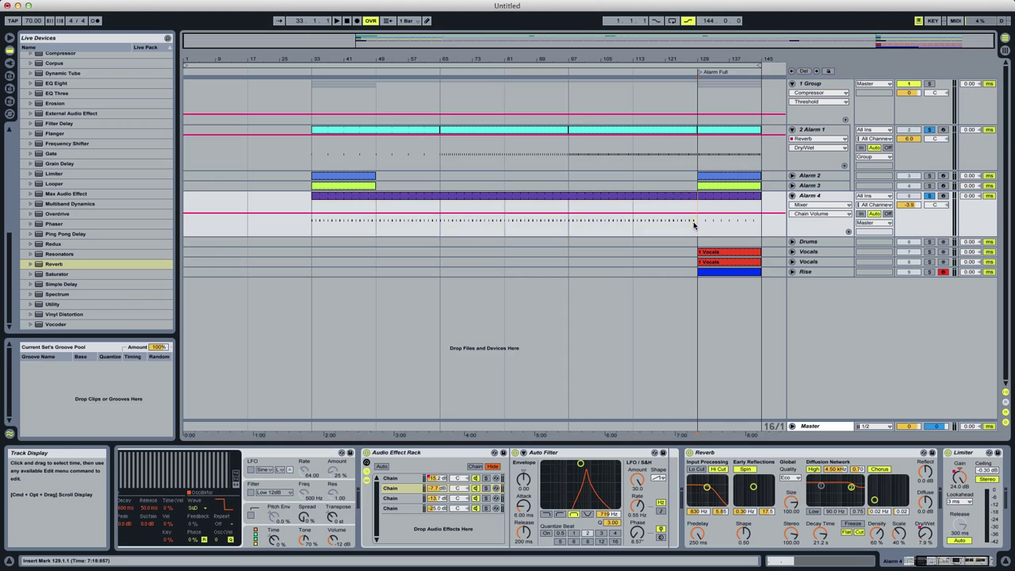
drag(696, 224, 445, 253)
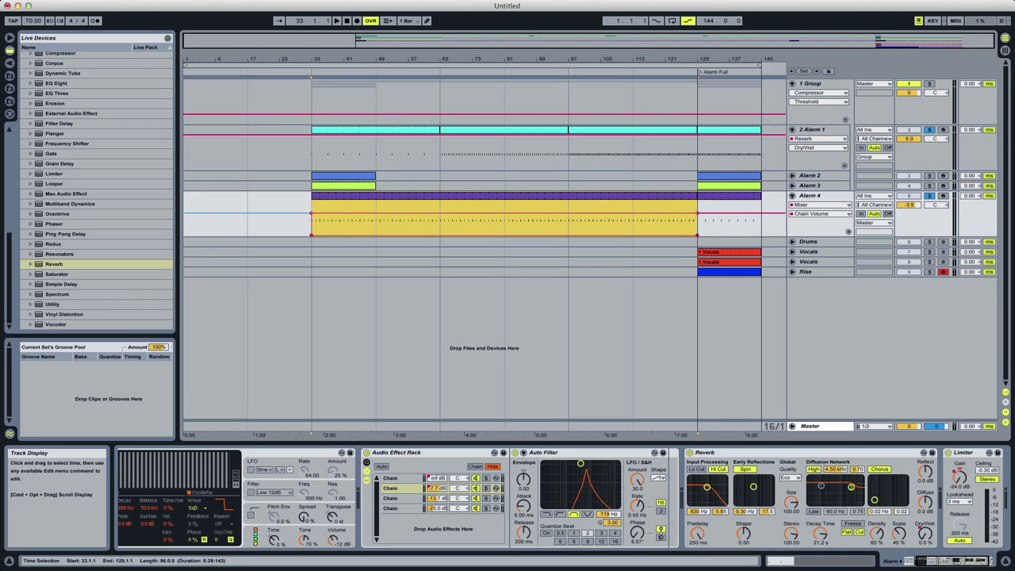
double_click(698, 236)
Automate the third rack chain's volume to rise from silence at bar 33 to -13.7 dB at bar 129, and play from bar 65.
click(412, 498)
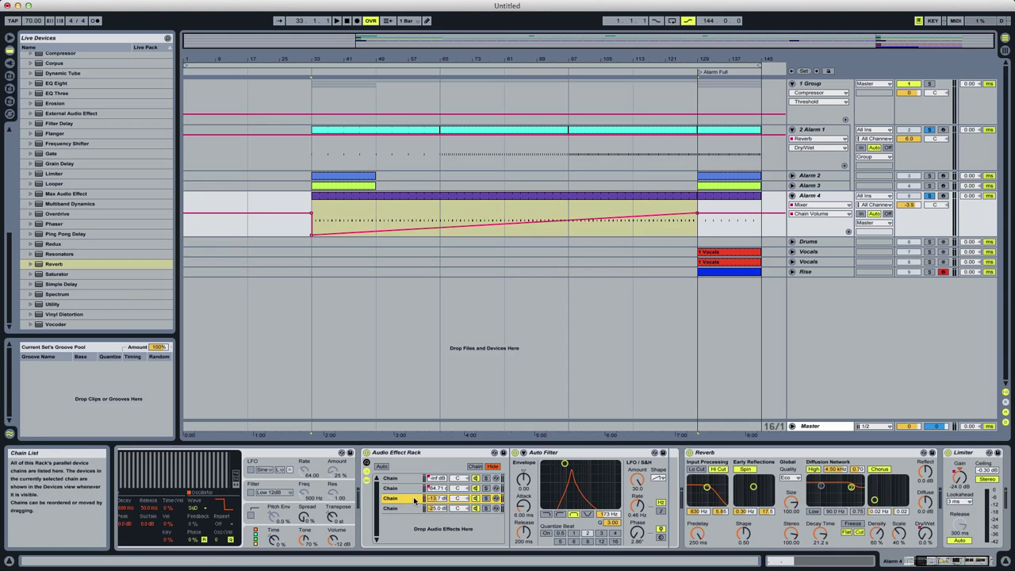
mouse_move(698, 227)
mouse_down()
mouse_move(249, 230)
mouse_move(700, 236)
mouse_up()
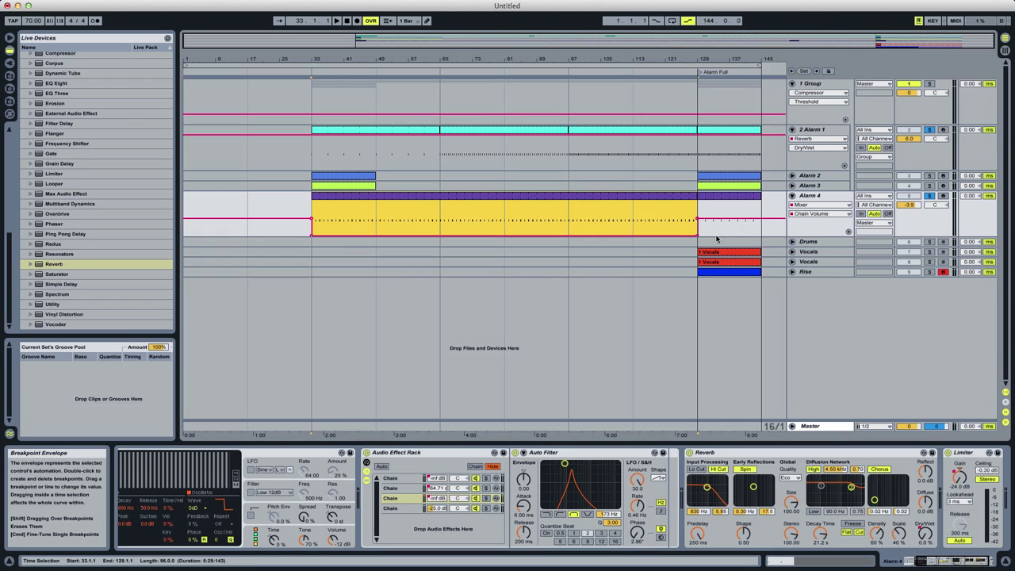
click(700, 236)
click(442, 216)
key(space)
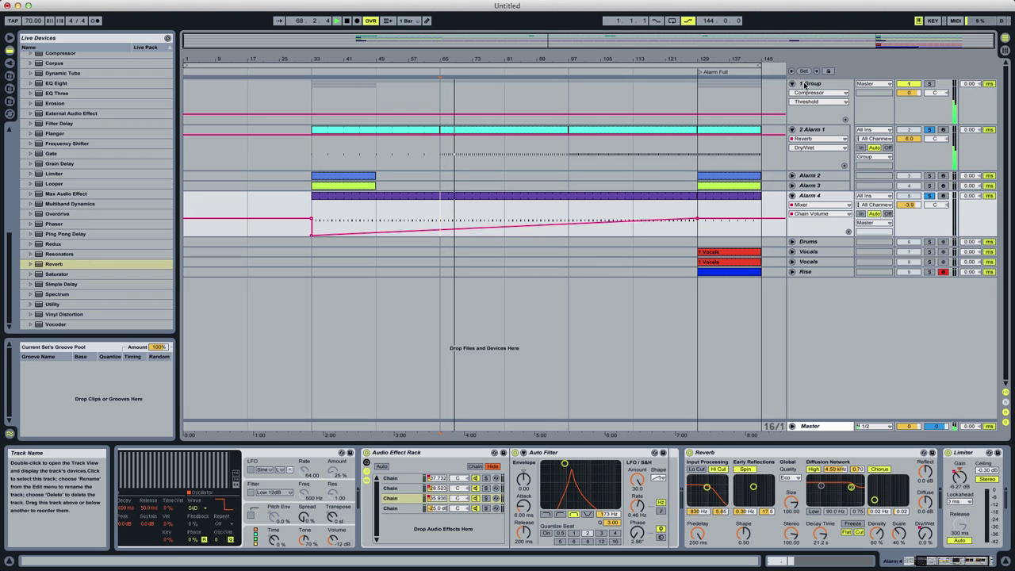
Automate the group's Compressor threshold to start high at bar 33 and fall gradually to its original level at bar 113.
click(802, 92)
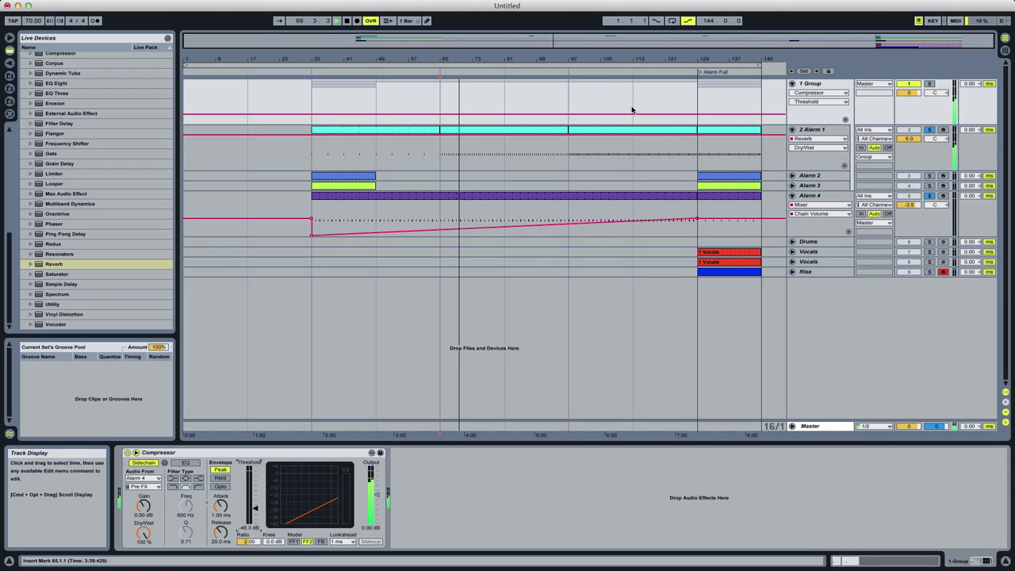
drag(632, 106, 334, 95)
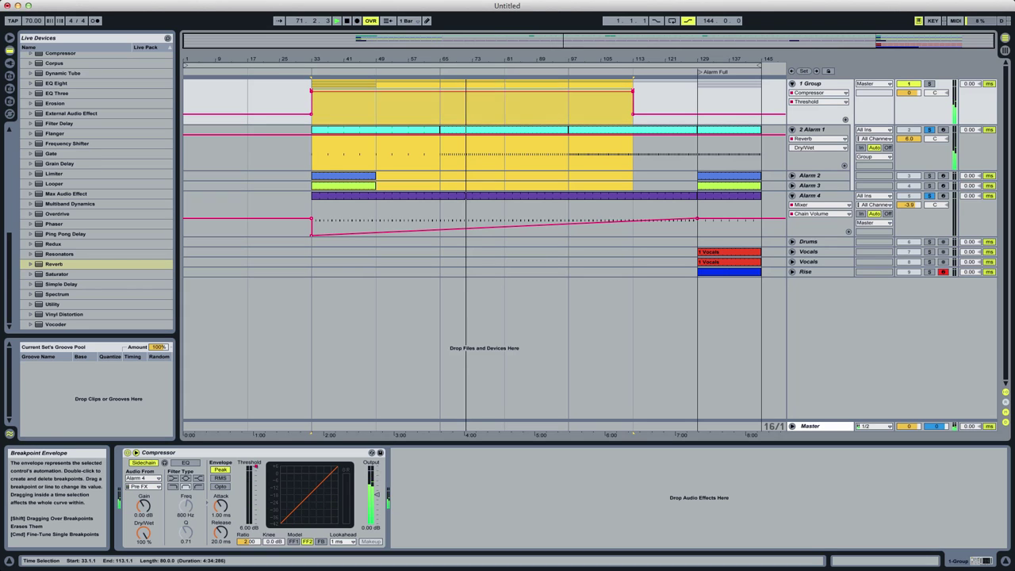
click(633, 94)
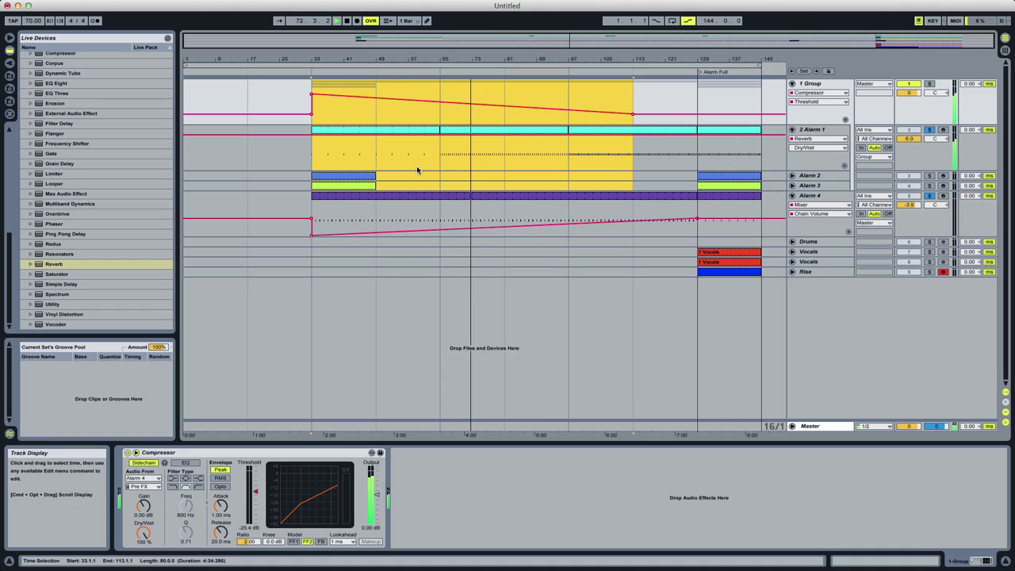
key(space)
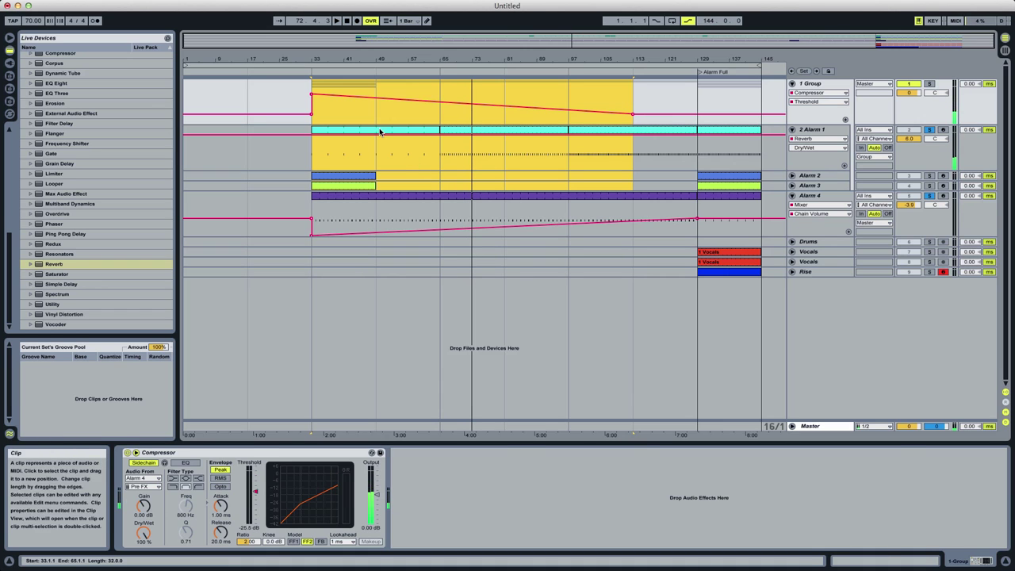
Consolidate the first Alarm 1 clip, spanning bars 33 to 65, into one unlooped clip.
click(379, 132)
right_click(375, 130)
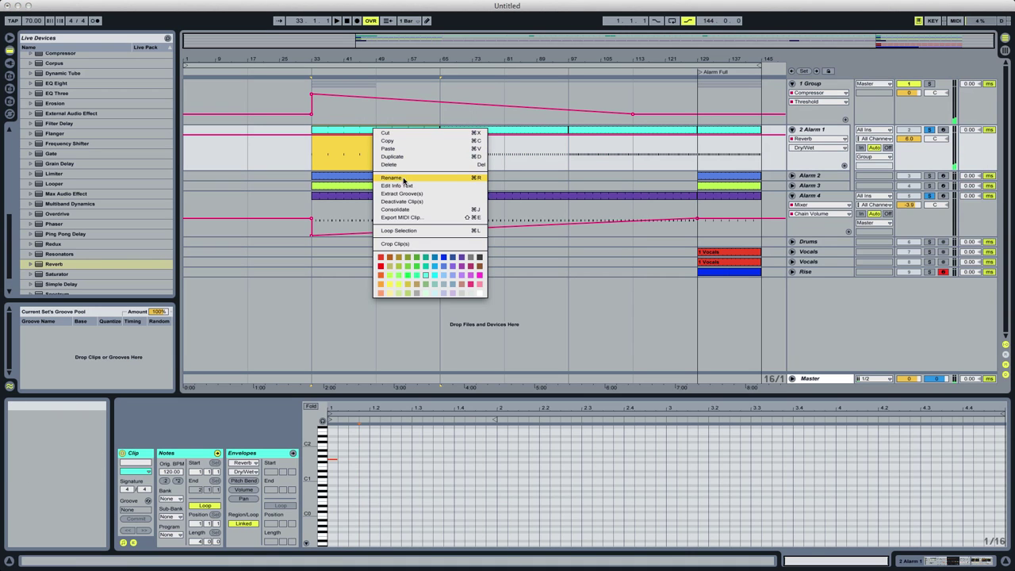
click(401, 209)
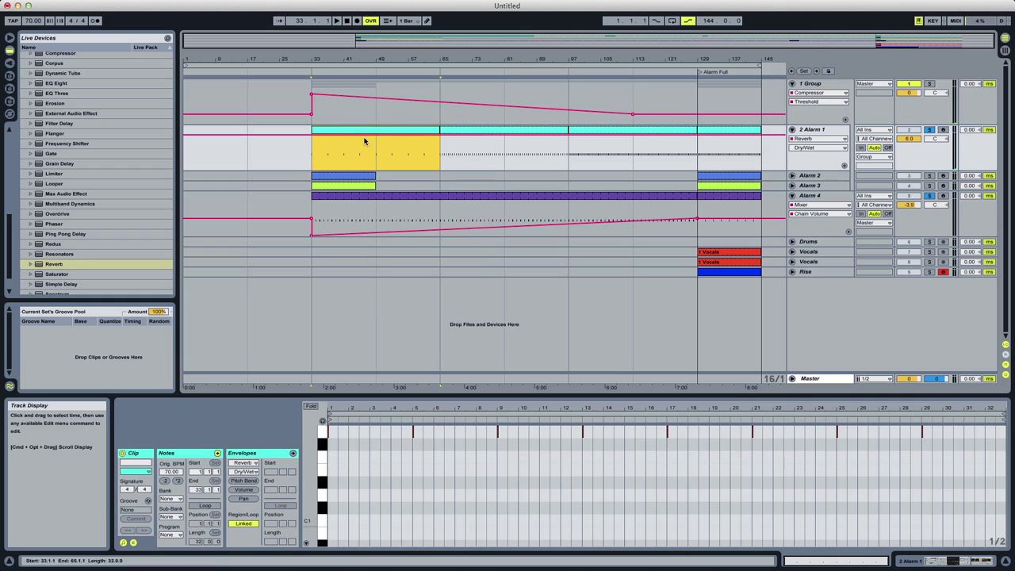
Raise the note at bar 5 of the consolidated Alarm 1 clip by one octave and play the result from bar 33.
key(space)
click(405, 427)
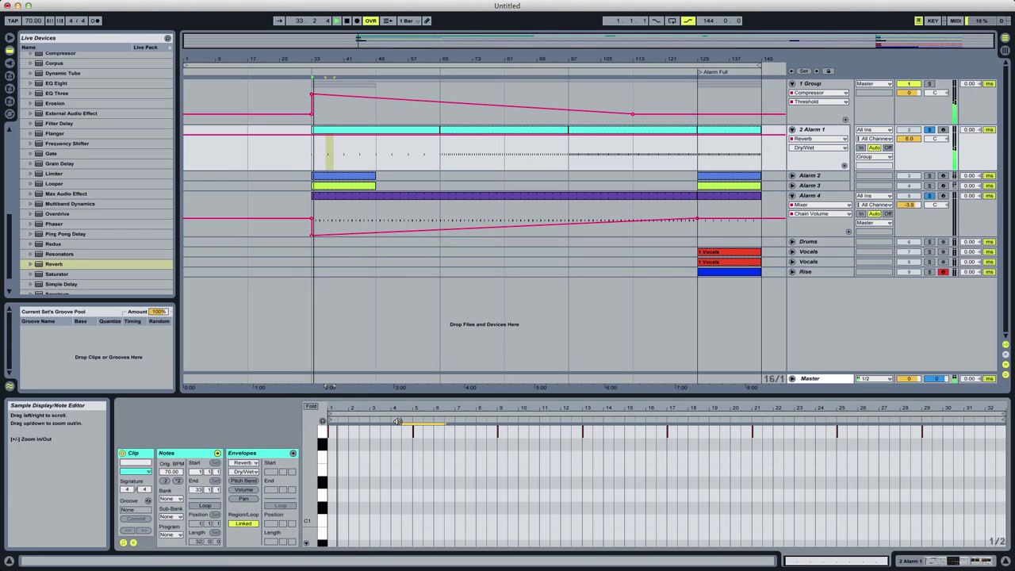
key(shift+Up)
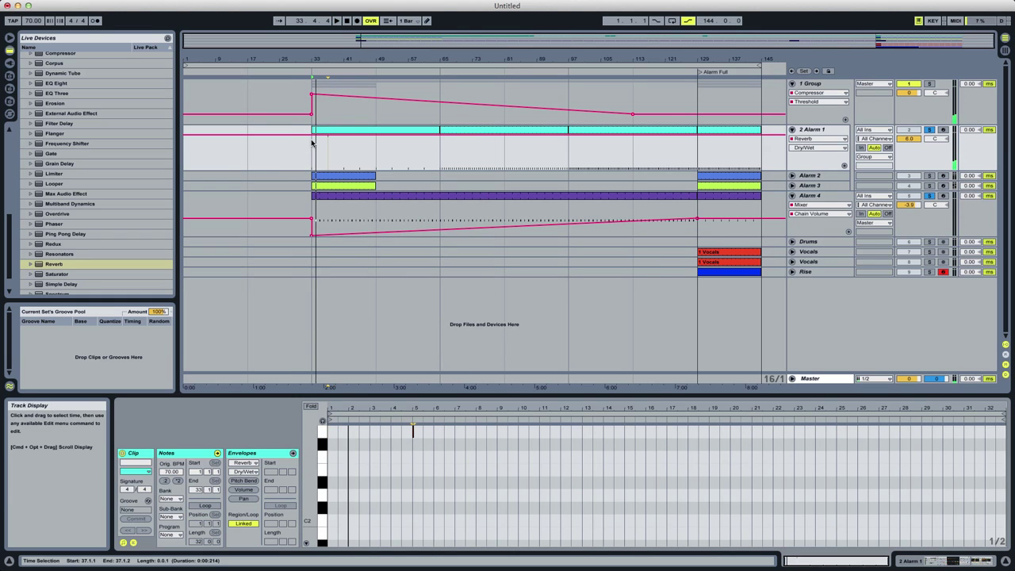
click(313, 144)
key(space)
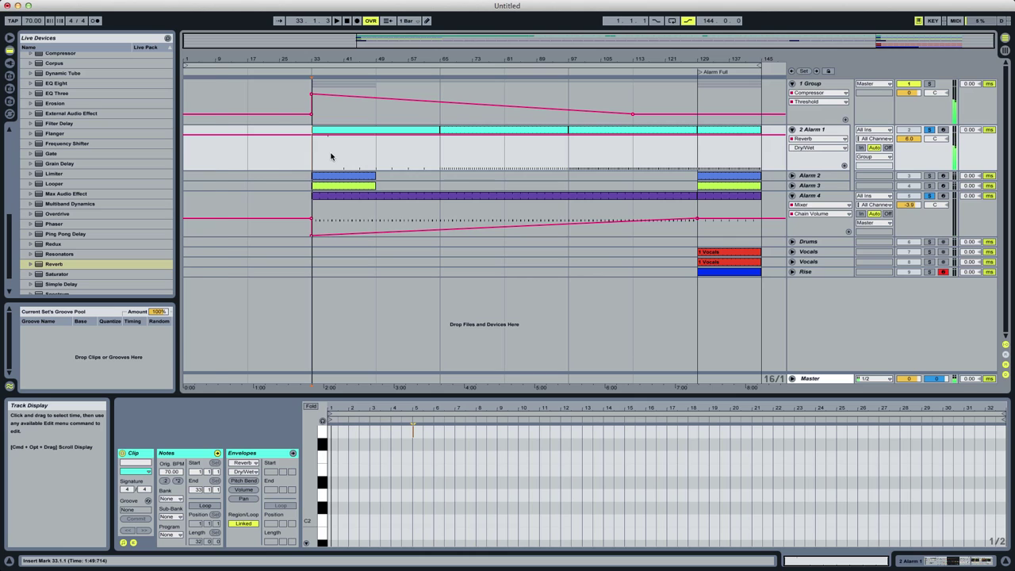
Narrow the arrangement grid, enlarge the note editor, raise the clip's bar 9 note to A#1 and play from bar 41.
key(super+1)
key(super+1)
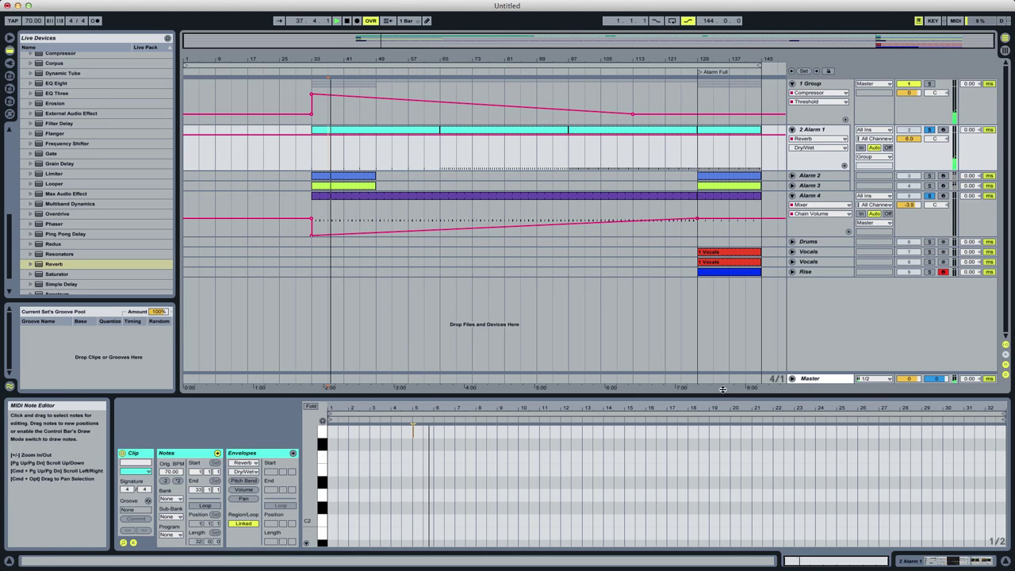
drag(697, 395, 697, 278)
click(497, 470)
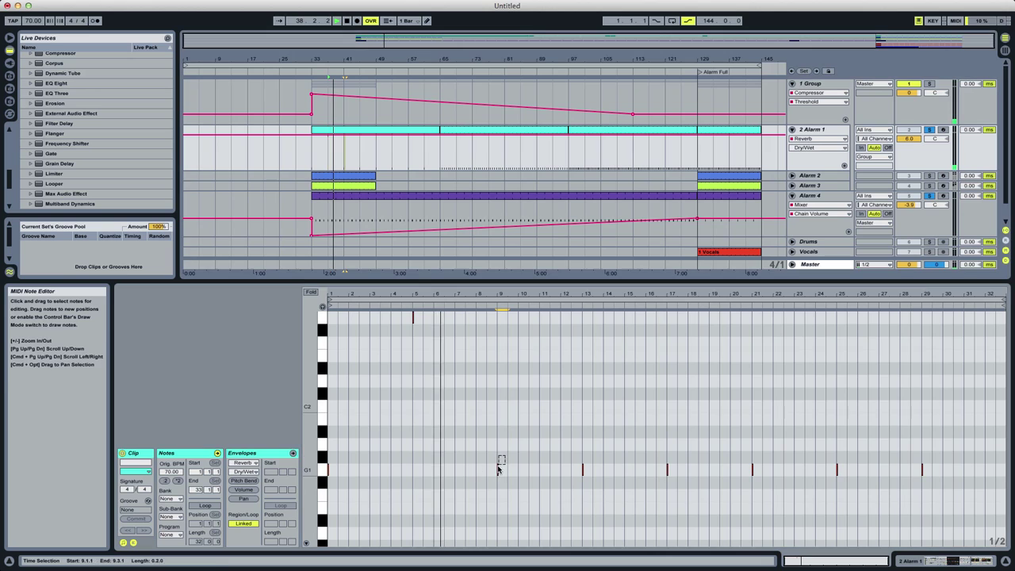
key(Up)
key(Up)
key(Up)
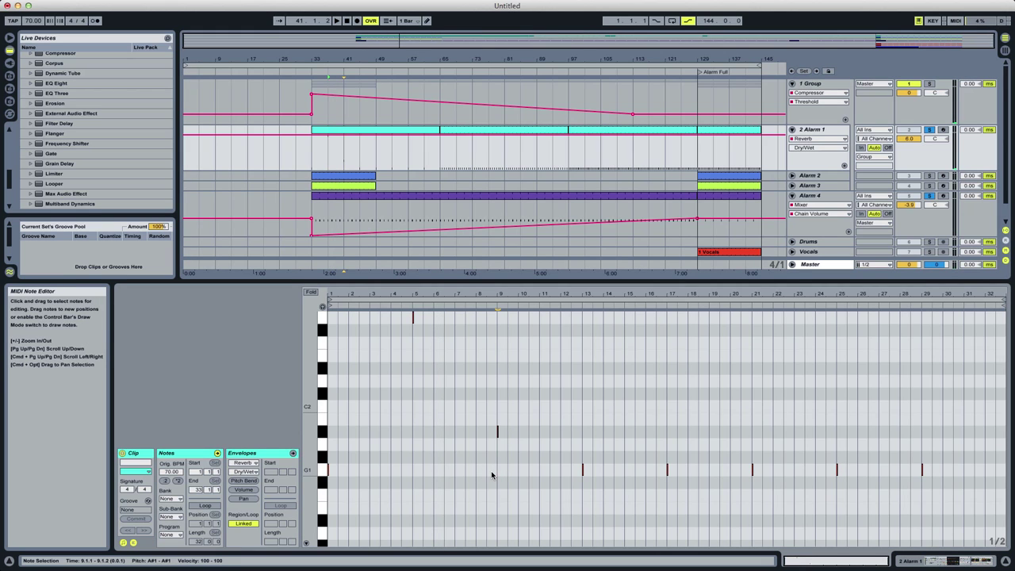
click(347, 166)
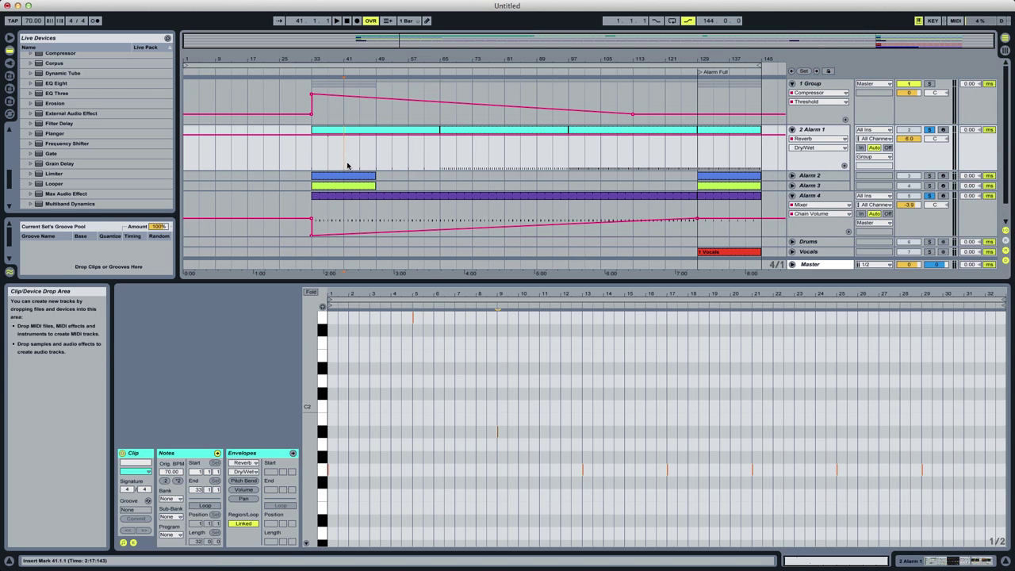
Lower the note at bar 13 of the Alarm 1 clip to F1 and play the result from bars 45 and 49.
drag(593, 442, 567, 485)
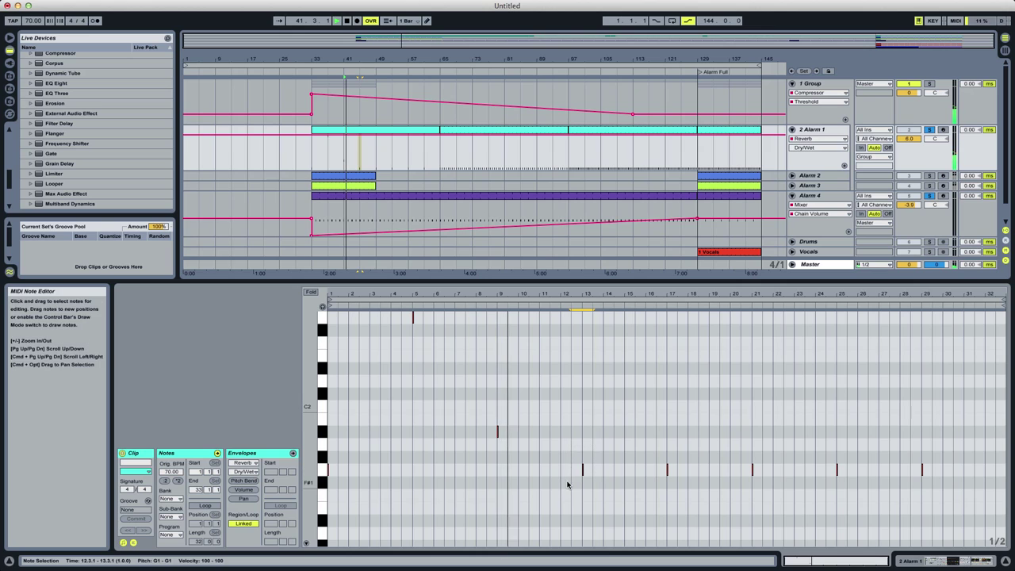
key(Down)
key(Down)
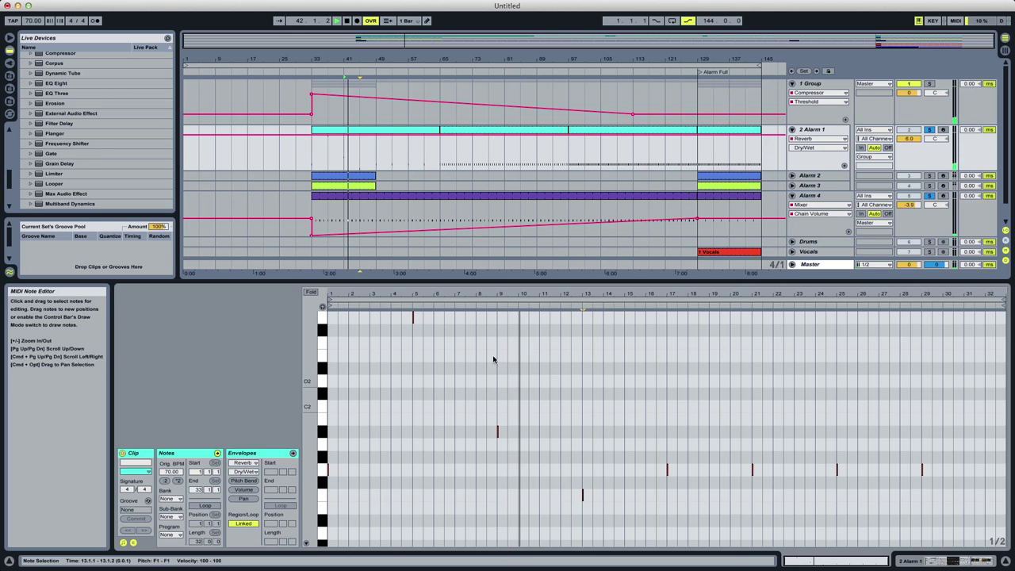
click(363, 165)
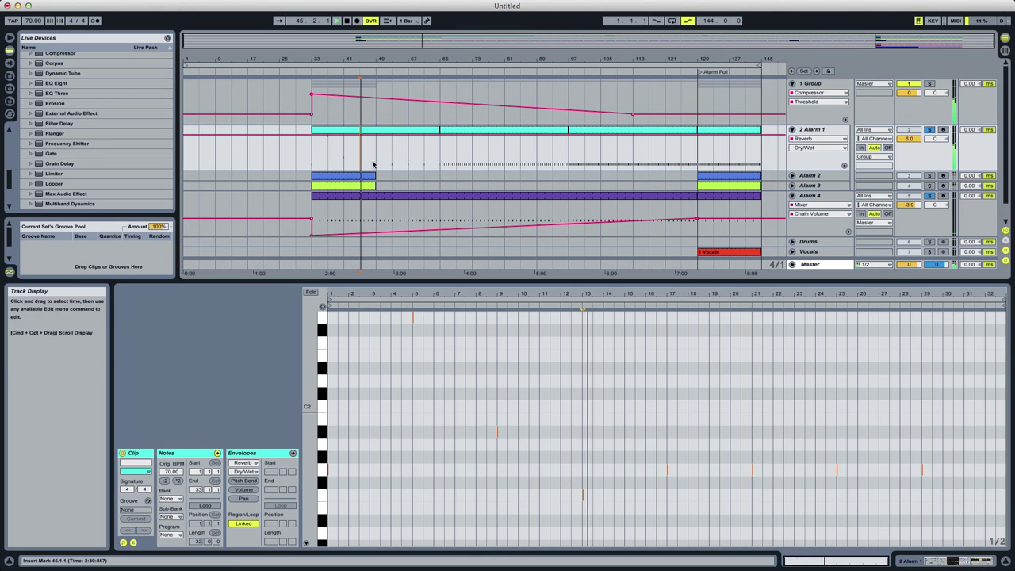
key(space)
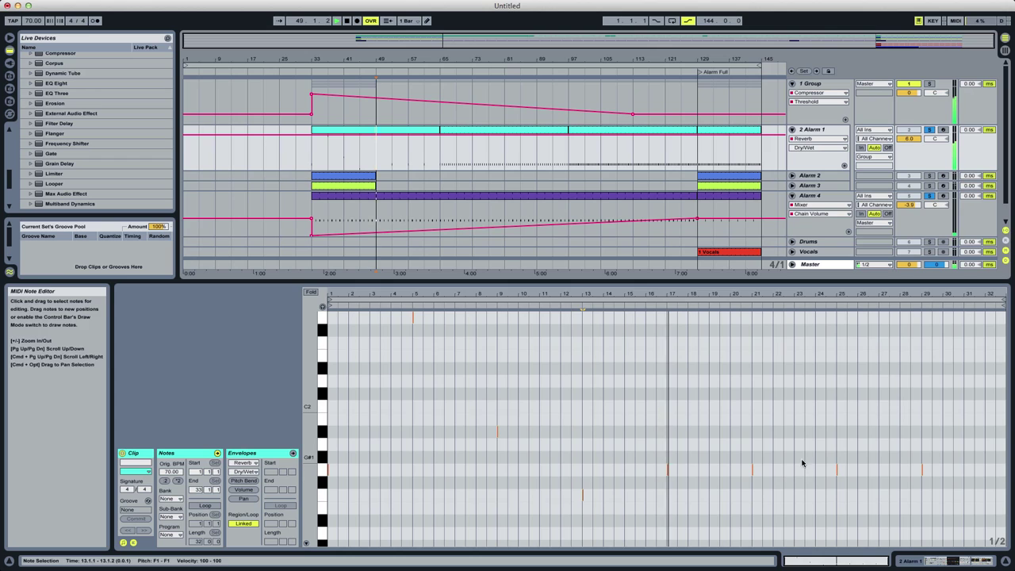
key(space)
Try lowering the note at bar 21 of the clip by one octave to G0 and play it from bar 53.
drag(774, 454, 735, 490)
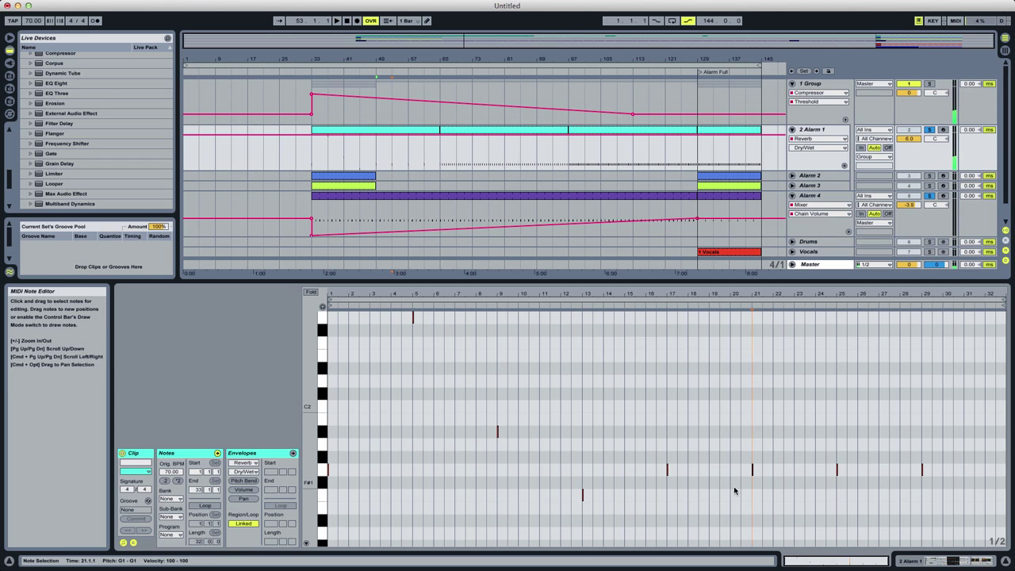
key(shift+Down)
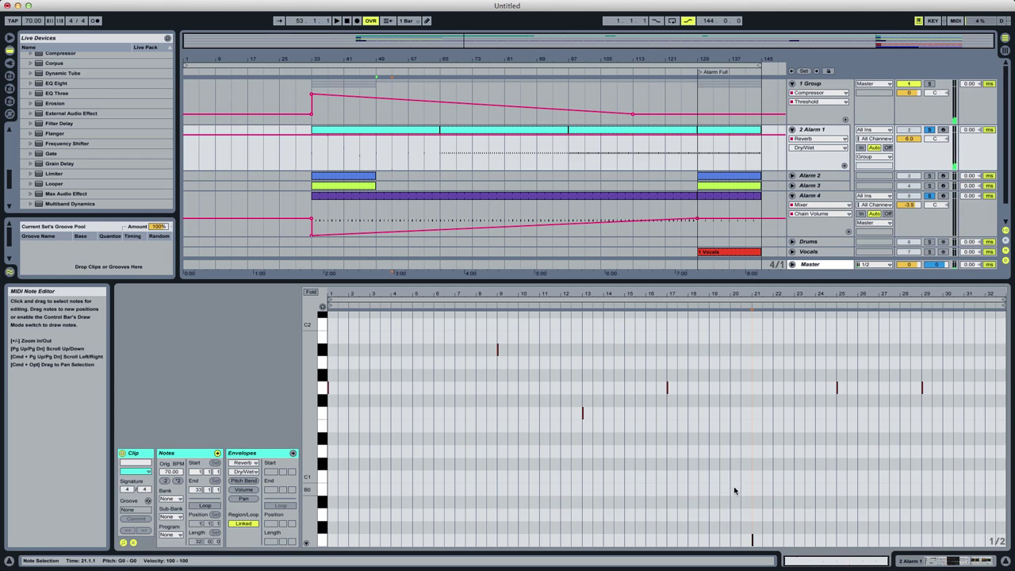
click(389, 163)
key(space)
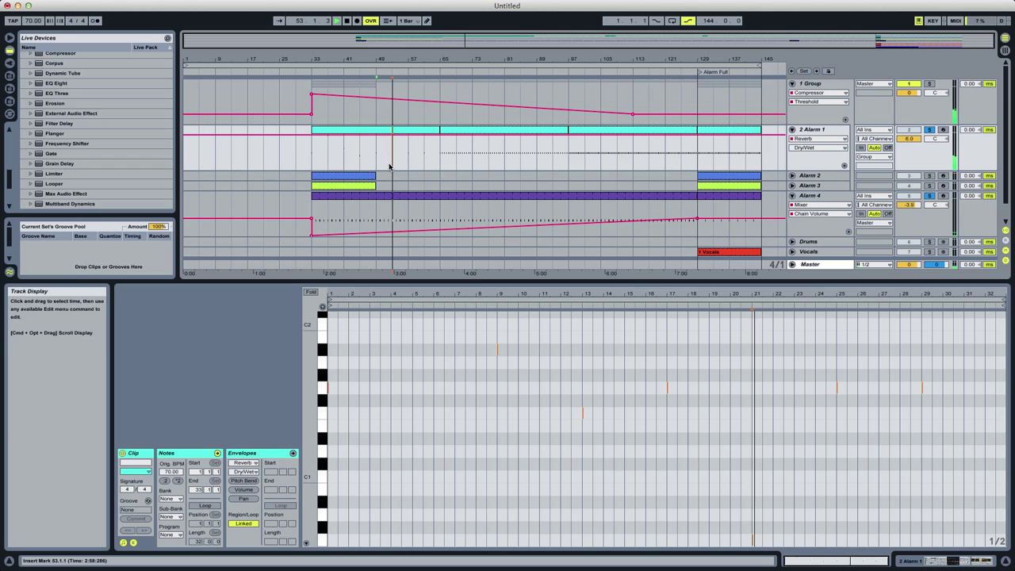
click(466, 195)
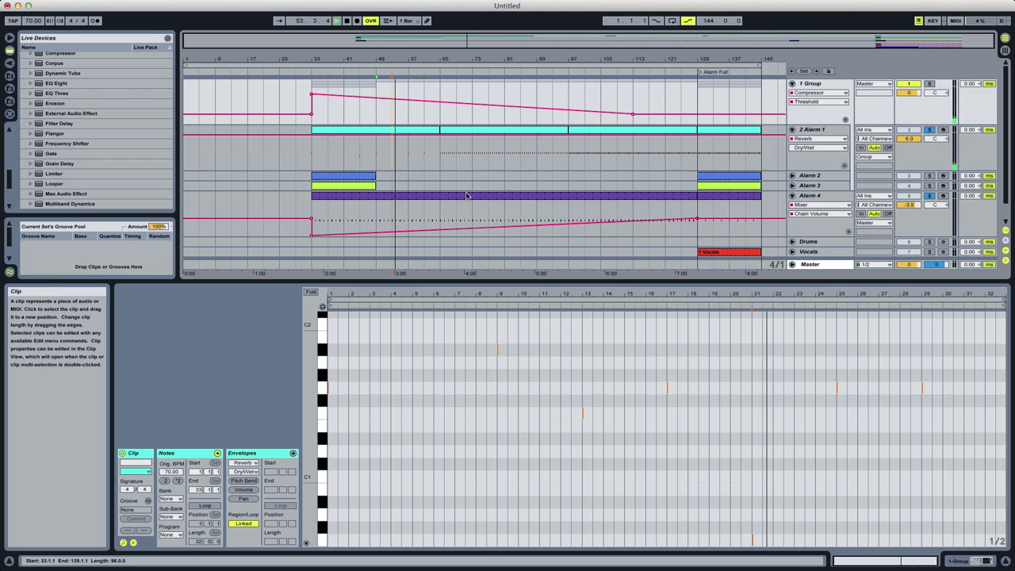
key(space)
Raise the note at bar 21 of the Alarm 1 clip to D2 and play it from bar 53.
click(698, 543)
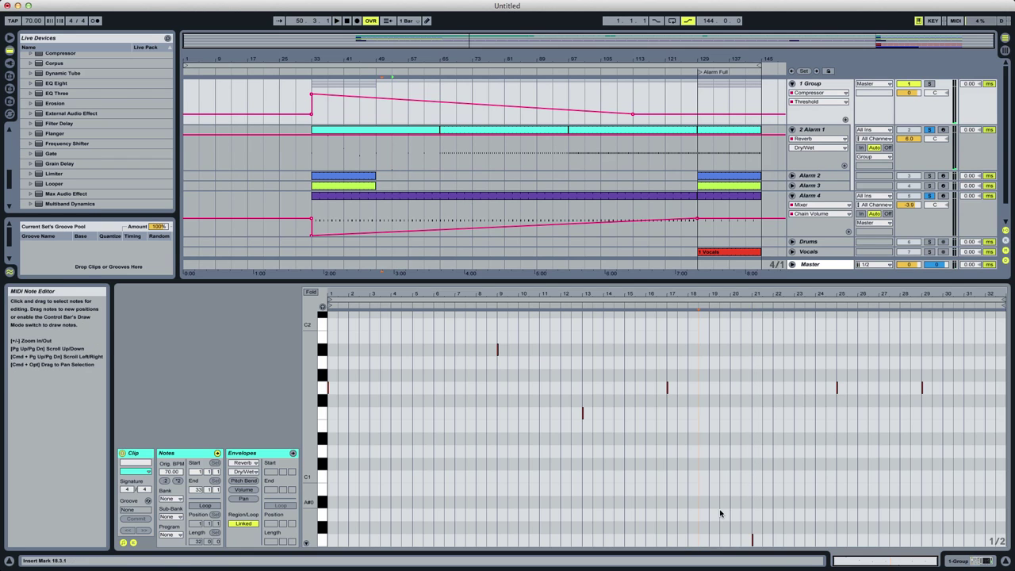
drag(718, 508, 797, 548)
key(shift+Up)
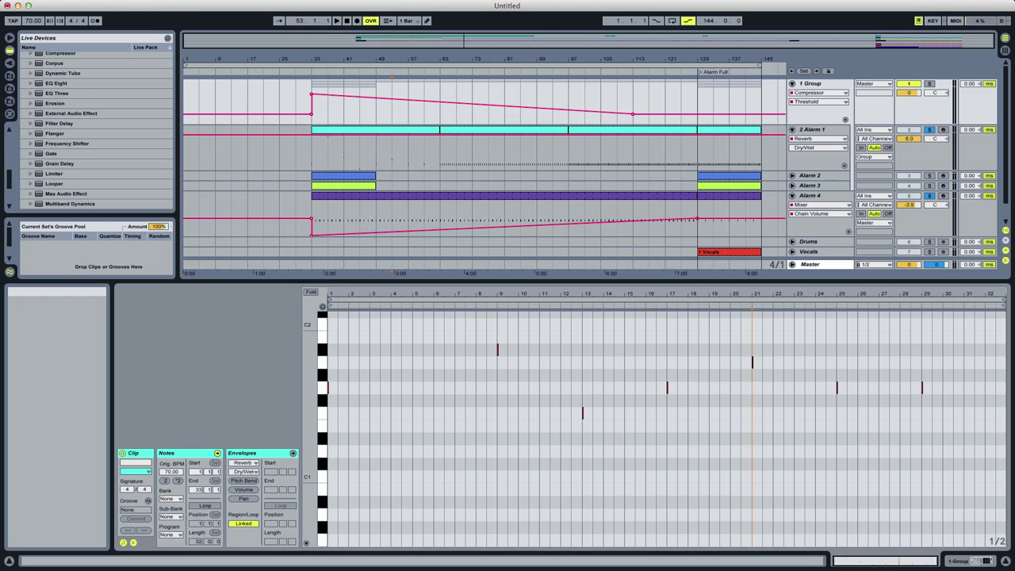
key(Up)
key(Up)
key(Up)
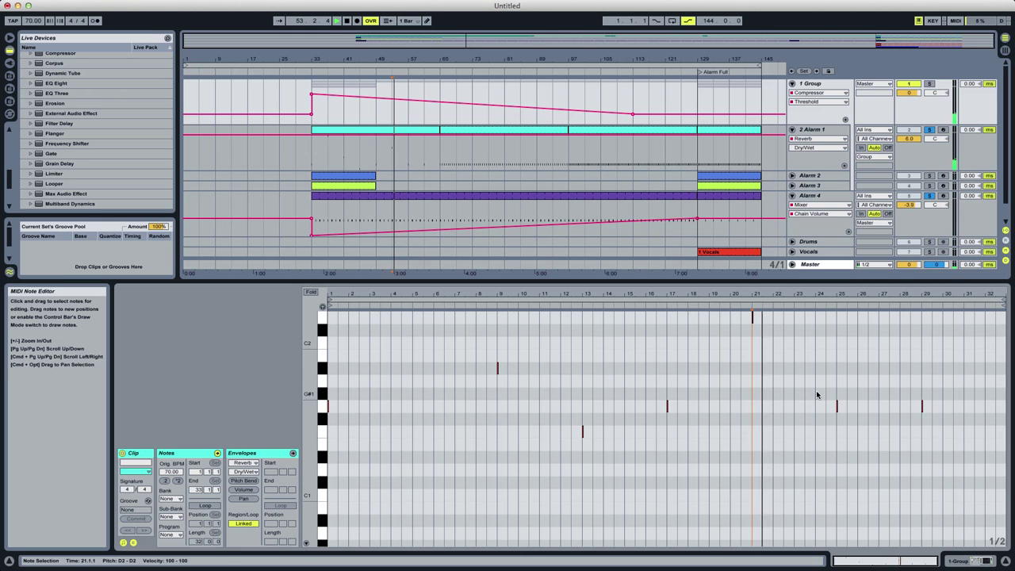
Raise the note at bar 25 of the Alarm 1 clip to D#2 and play the result from bar 57.
drag(817, 393, 857, 432)
key(shift+Up)
key(Down)
key(Down)
key(Down)
key(Down)
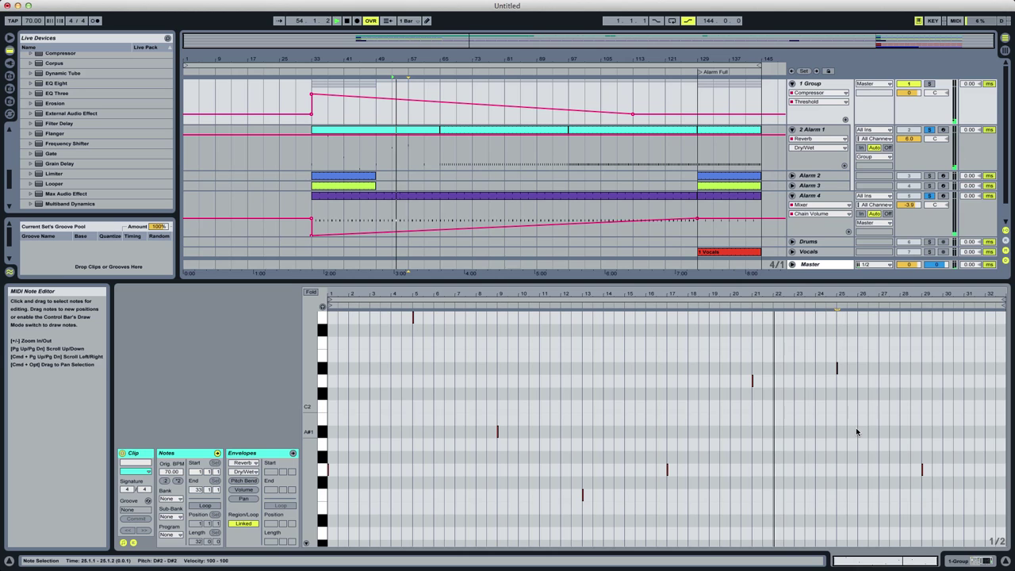
key(space)
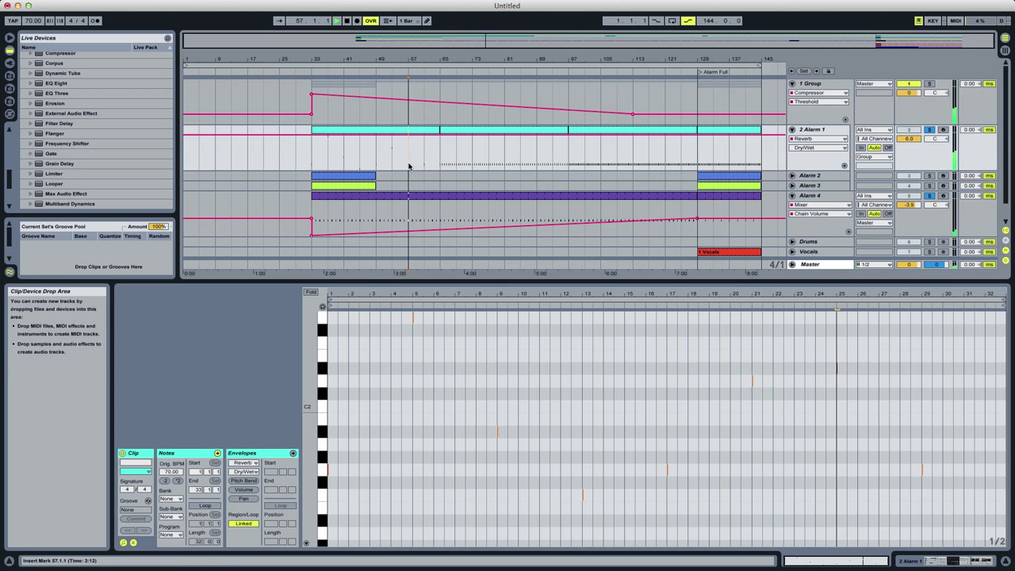
Raise the note at bar 29 of the Alarm 1 clip to A1 and play the result from bar 61.
drag(933, 459, 912, 480)
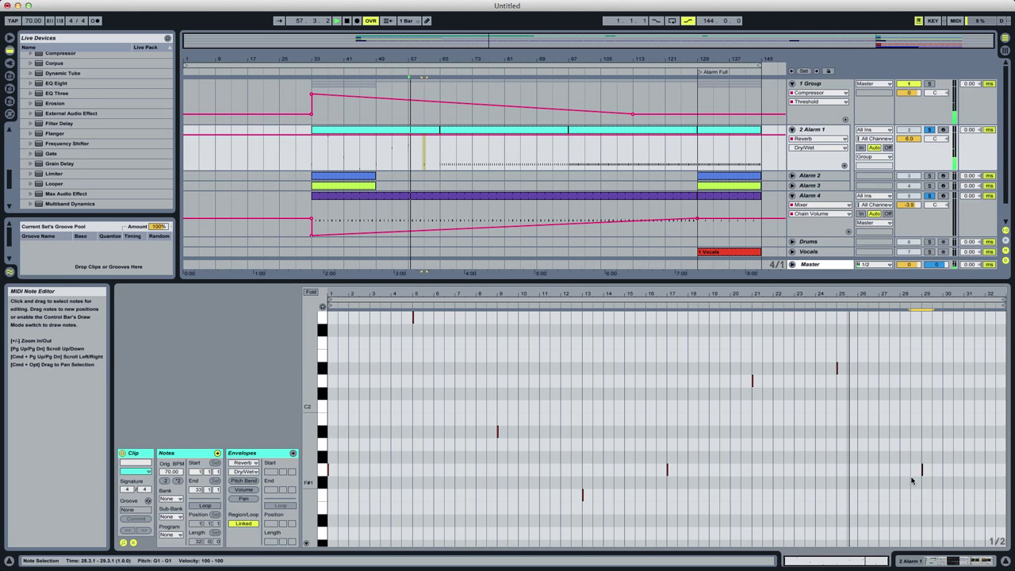
key(Up)
key(Up)
click(428, 155)
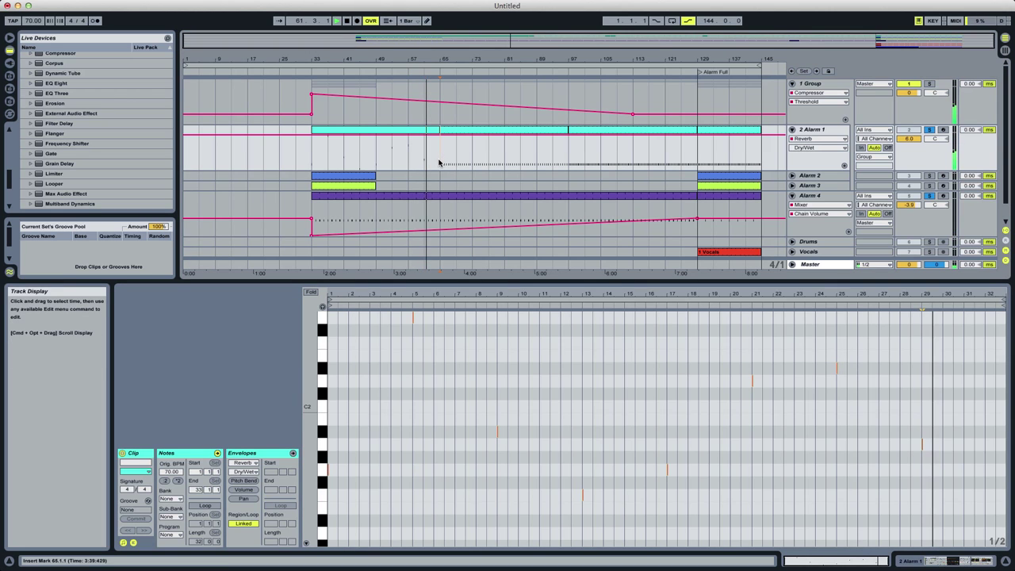
Split bars 65 to 69 of the Alarm 1 track into a separate four-bar clip and play it.
click(474, 137)
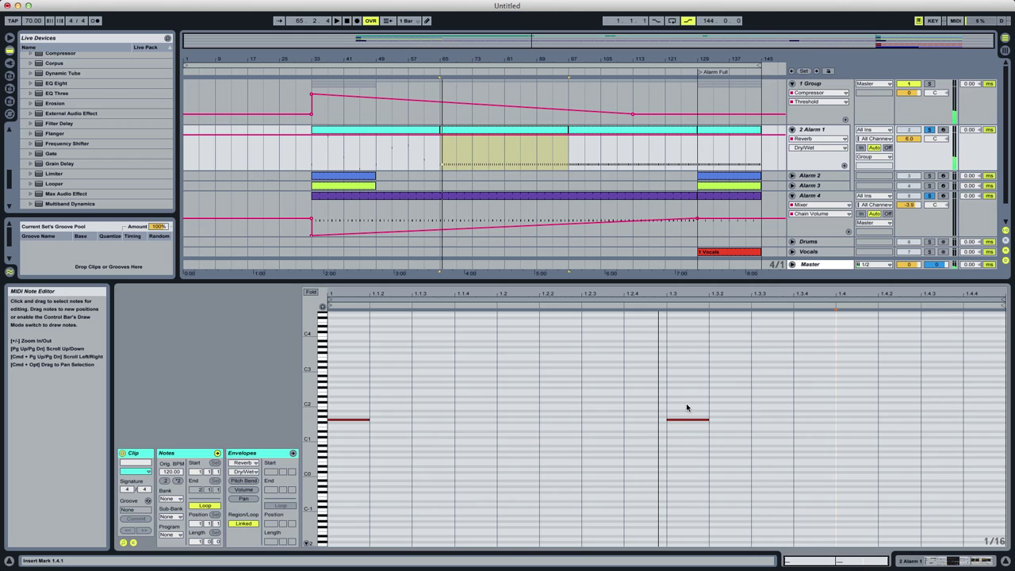
drag(687, 406, 683, 446)
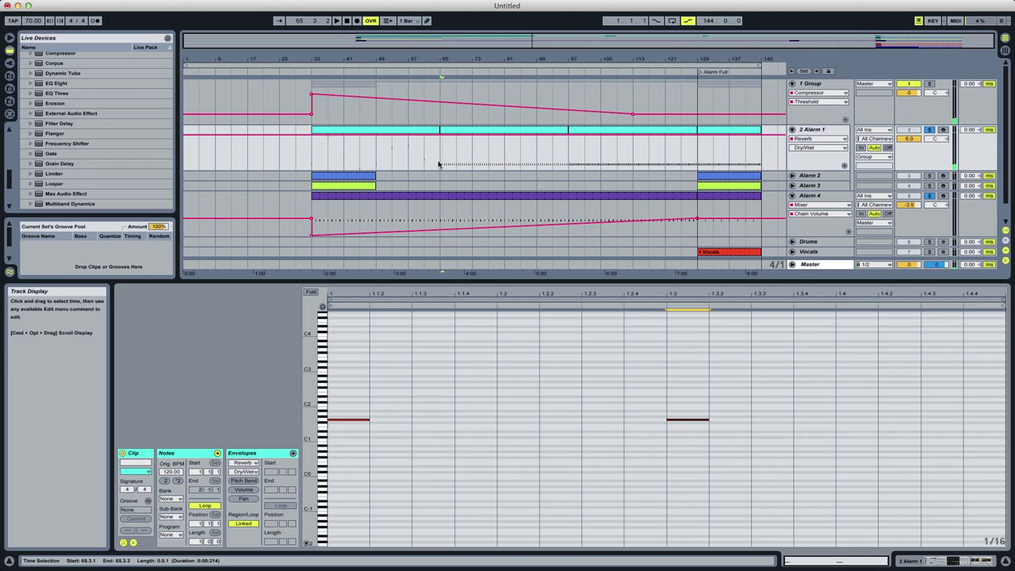
drag(451, 157, 436, 157)
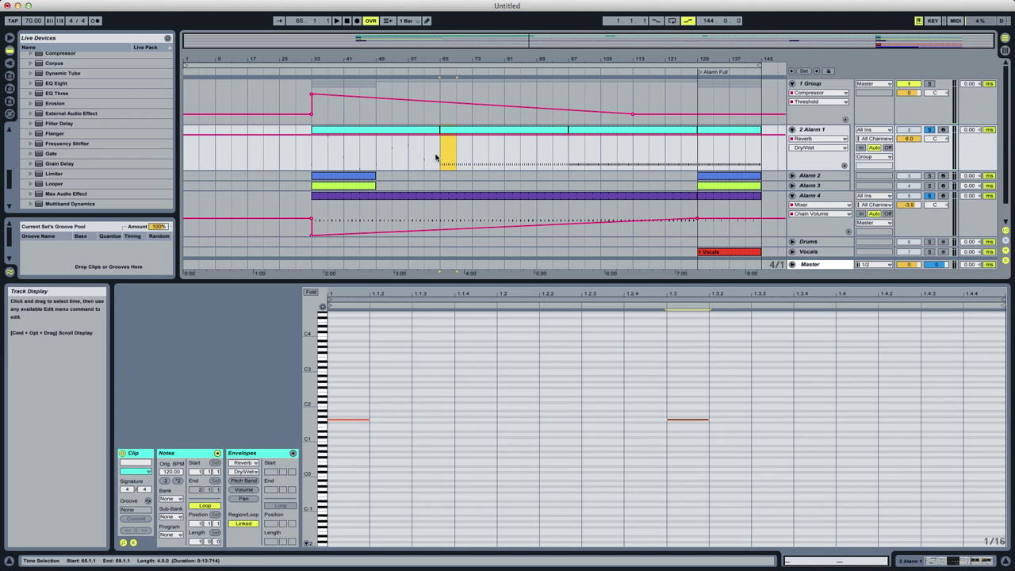
key(space)
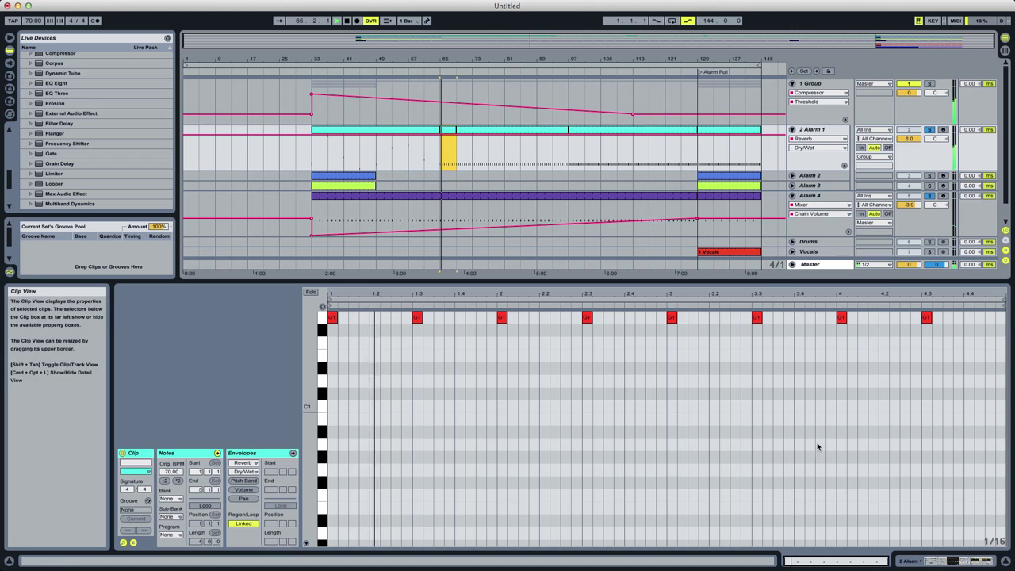
key(space)
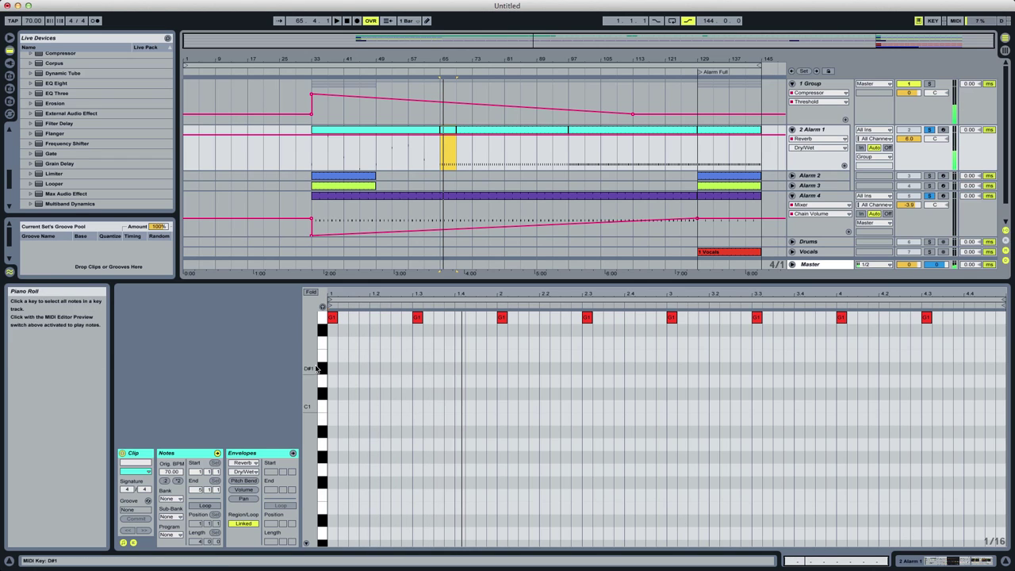
In the four-bar Alarm 1 clip, raise the note at 1.3 to G2 and the note at bar 2 to A#1.
drag(312, 370, 312, 510)
drag(446, 348, 402, 503)
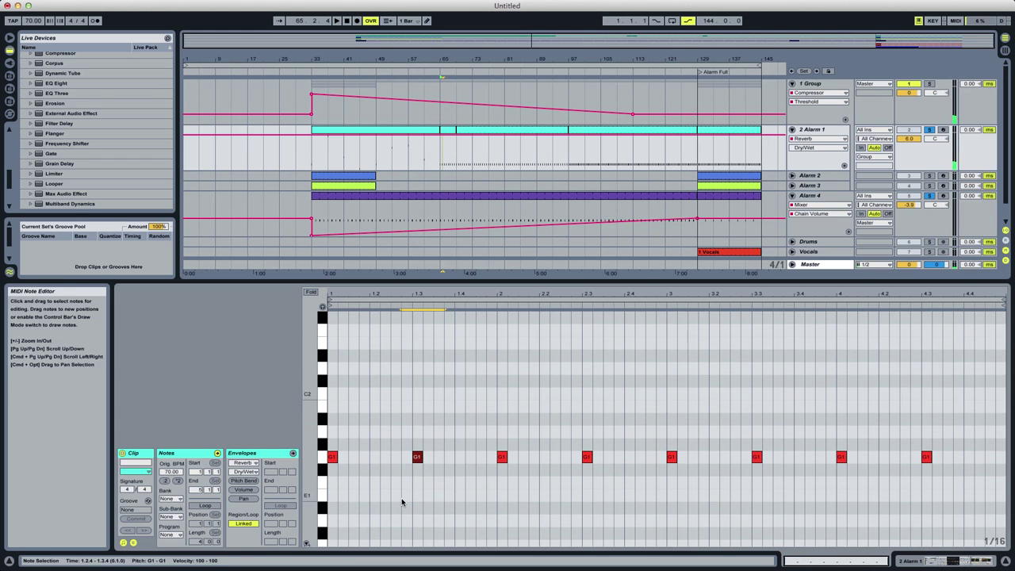
key(shift+Up)
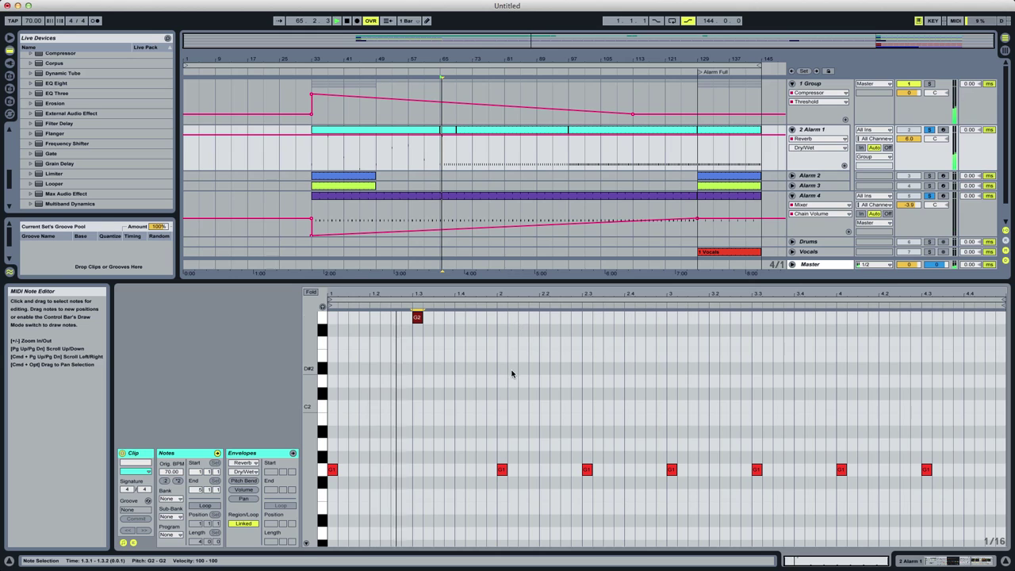
mouse_move(520, 445)
mouse_down()
mouse_move(470, 489)
mouse_move(501, 444)
mouse_up()
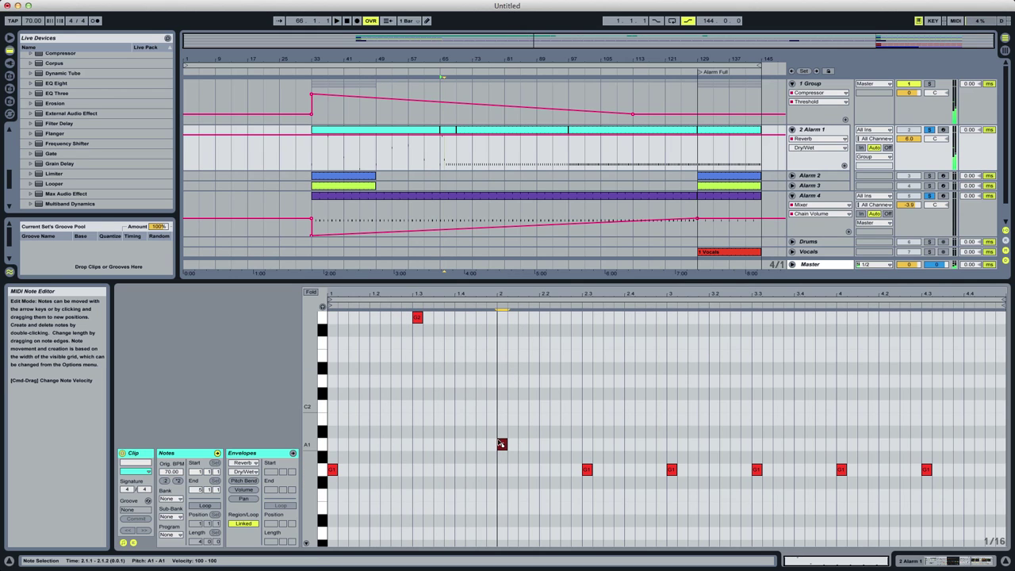
Raise the note at 2.3 of the four-bar clip to A#2 and play the result.
click(587, 470)
key(shift+Up)
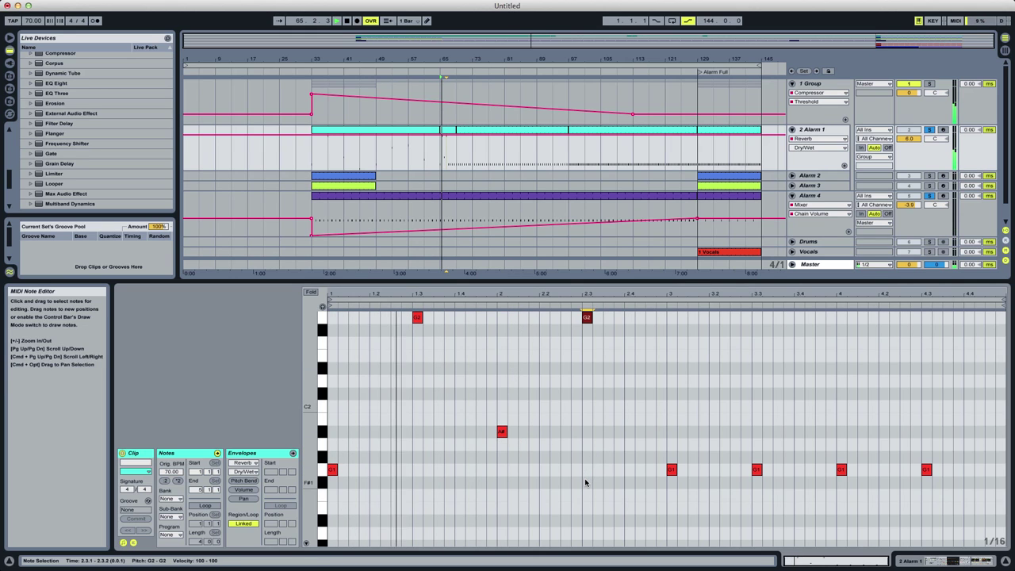
key(Up)
key(Up)
key(Up)
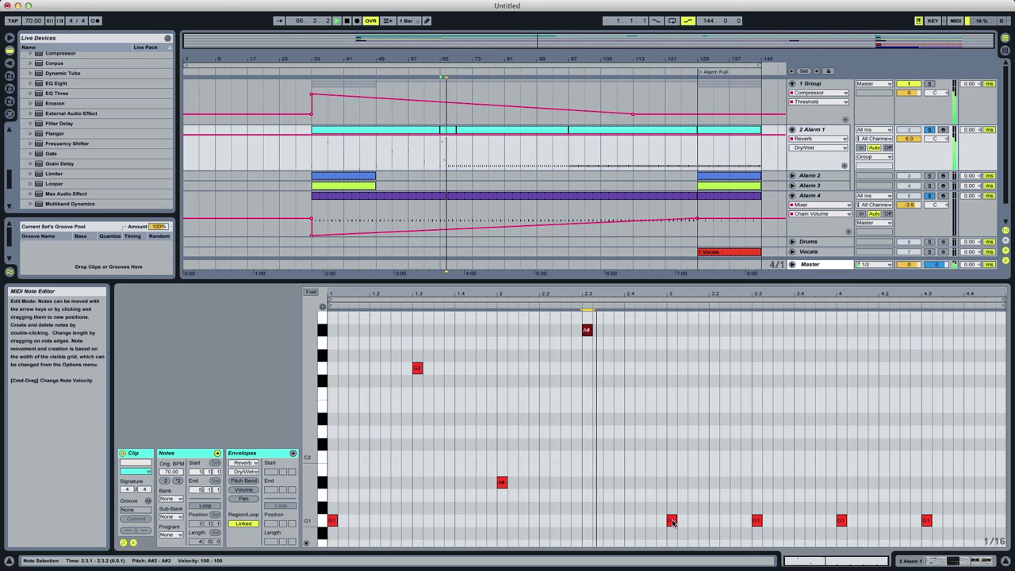
Raise the note at bar 3 of the clip to A1 and the note at 3.3 to A2.
drag(671, 521, 673, 500)
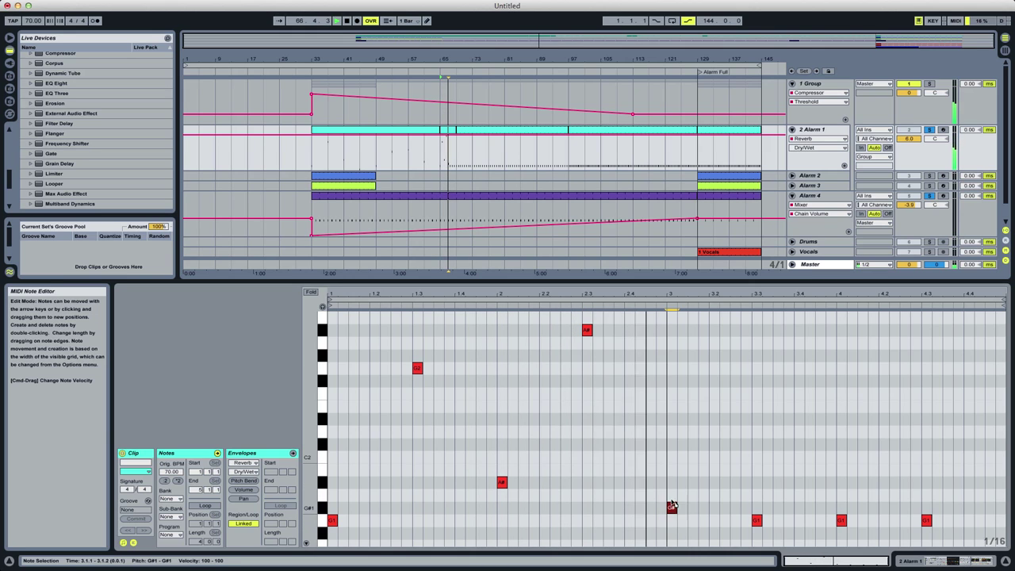
click(757, 521)
key(shift+Up)
key(Up)
key(Up)
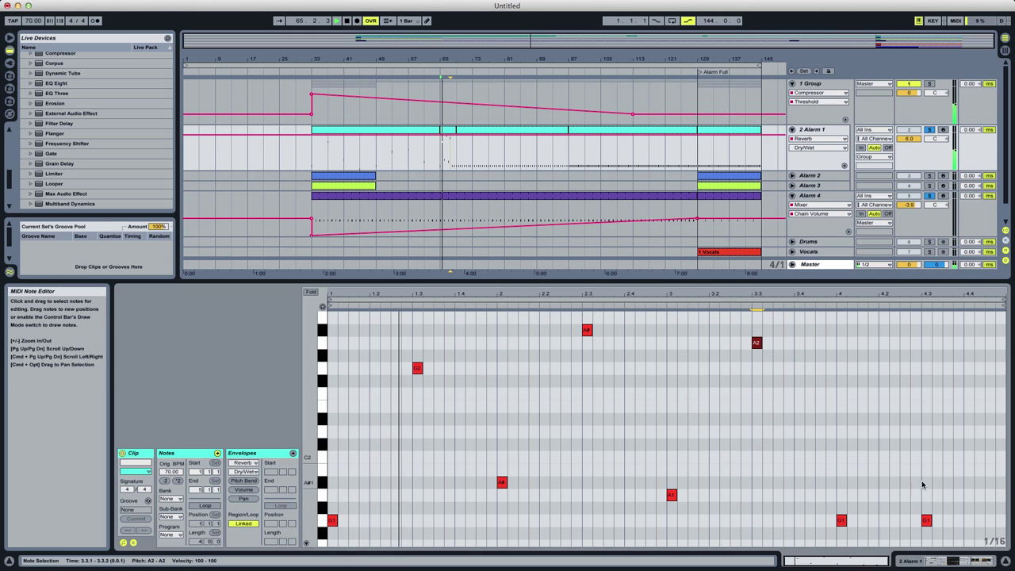
Raise the note at 4.3 of the clip by one octave to G2 and play the whole pattern.
click(927, 520)
key(shift+Up)
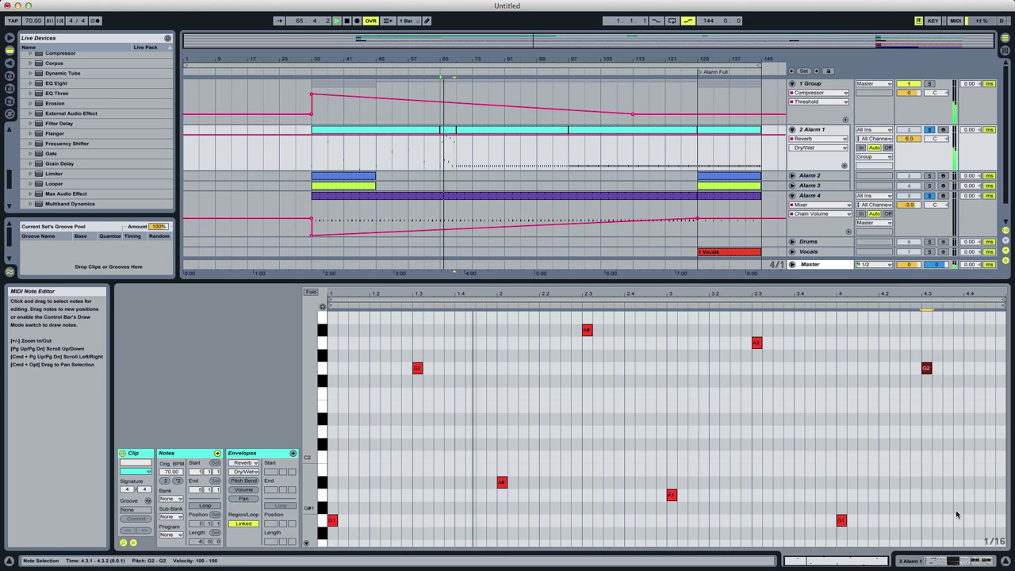
click(811, 131)
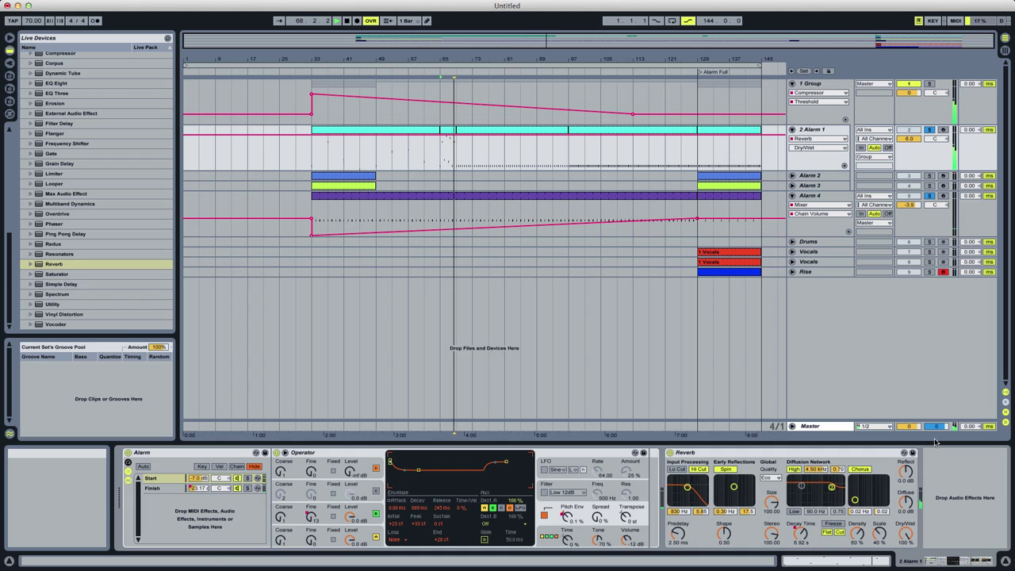
click(464, 130)
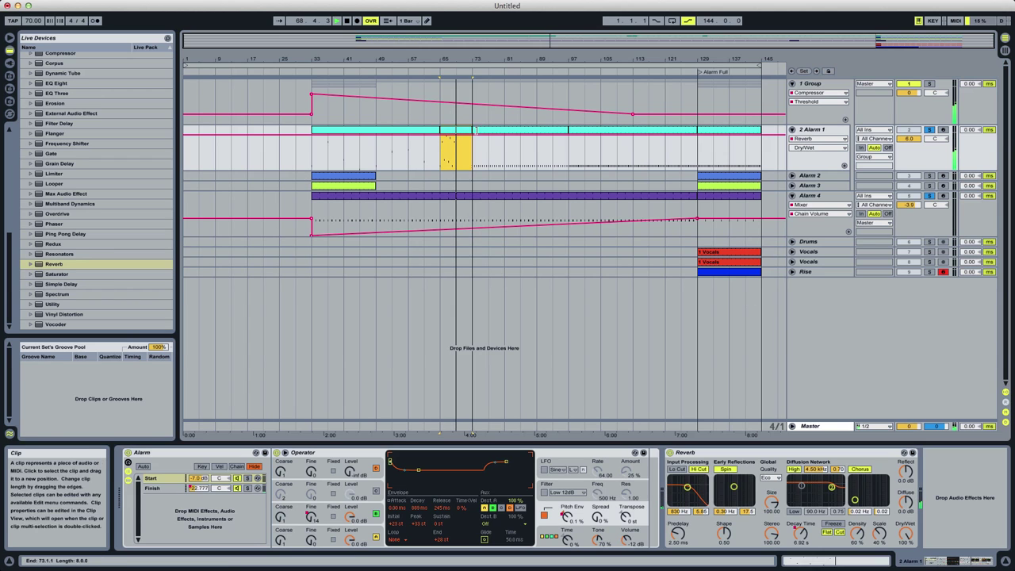
drag(476, 131, 506, 131)
key(super+z)
Turn on looping for the four-bar Alarm 1 clip, extend it to bar 97 and play from bar 93.
double_click(446, 131)
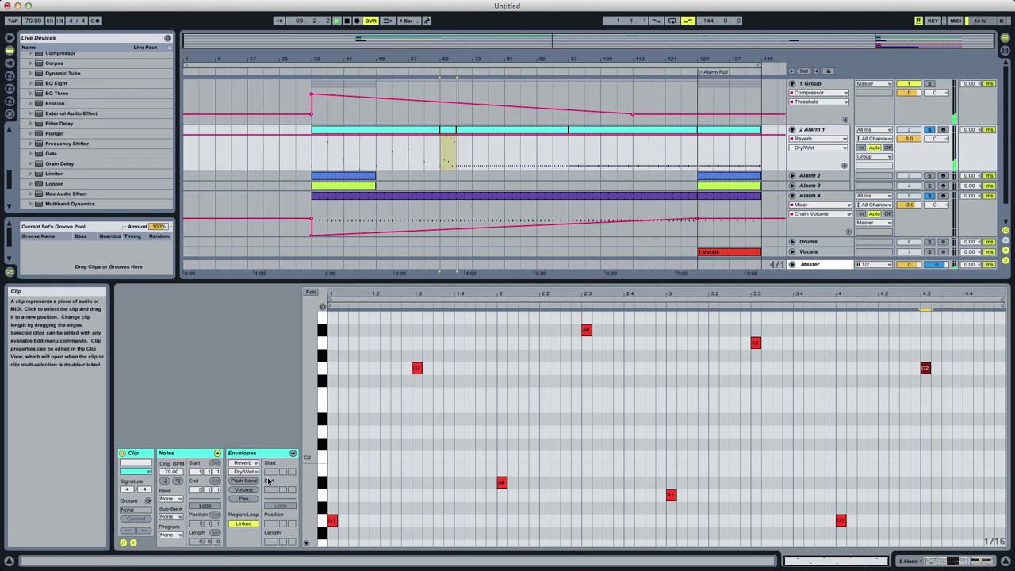
click(208, 506)
click(451, 131)
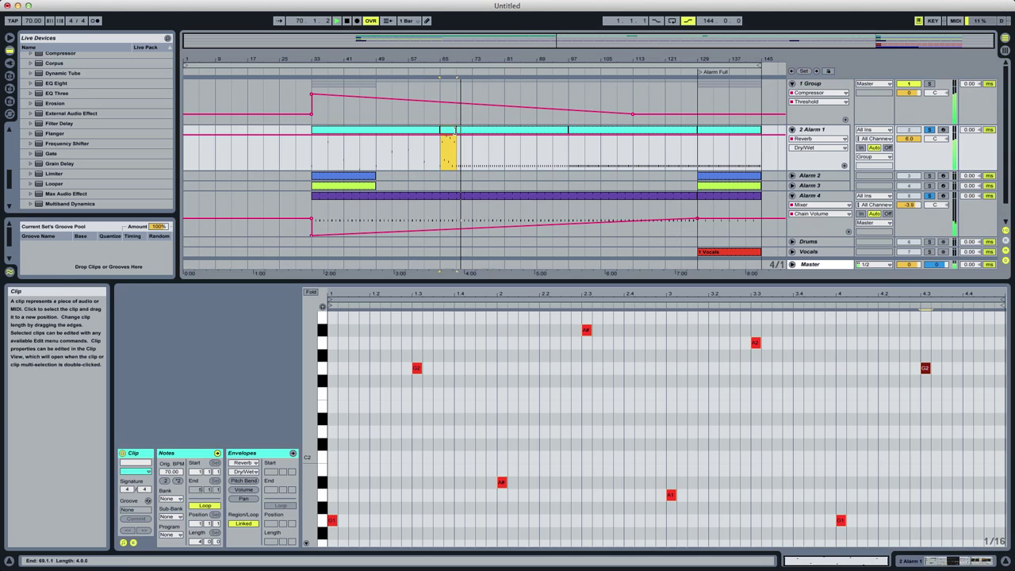
drag(454, 130, 568, 130)
click(553, 153)
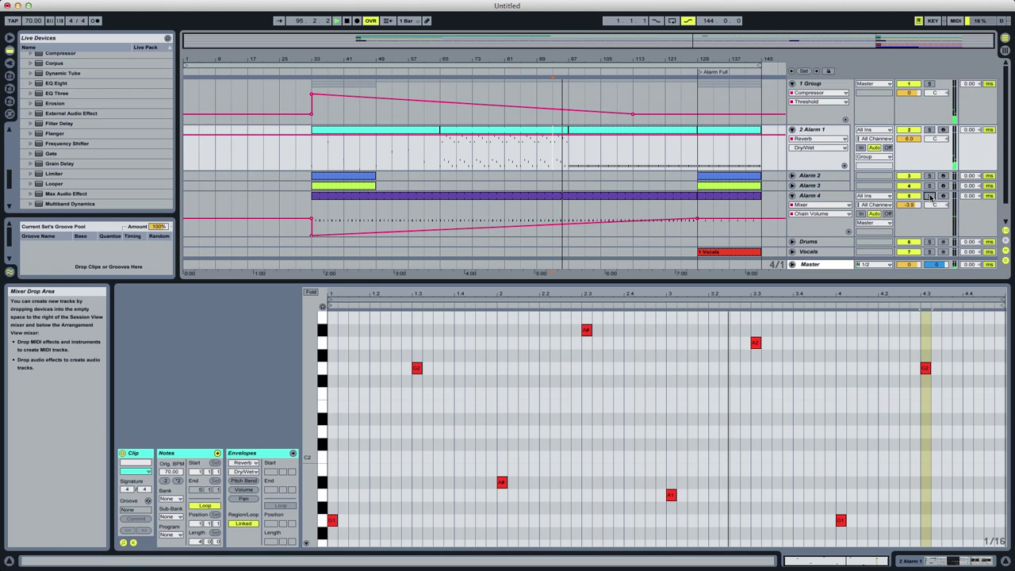
Unfold the Alarm 2 track, play from bar 33 and extend its first clip to bar 129.
click(793, 176)
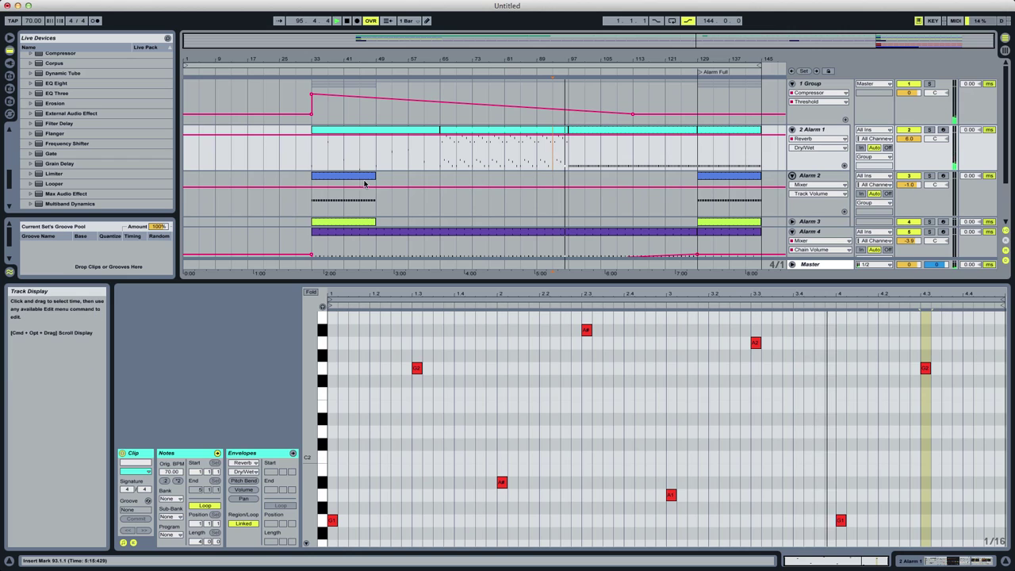
click(311, 198)
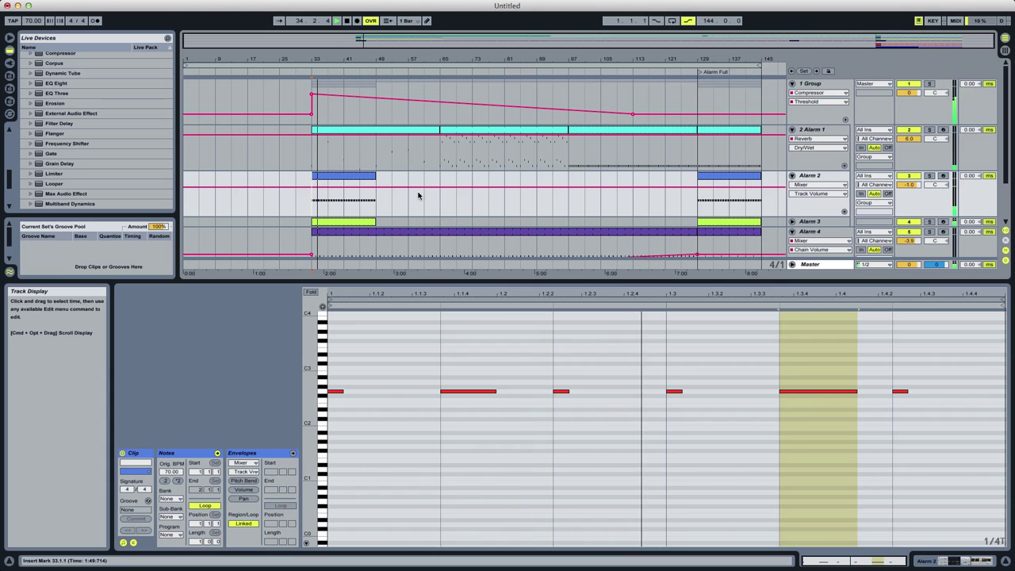
drag(371, 179, 697, 184)
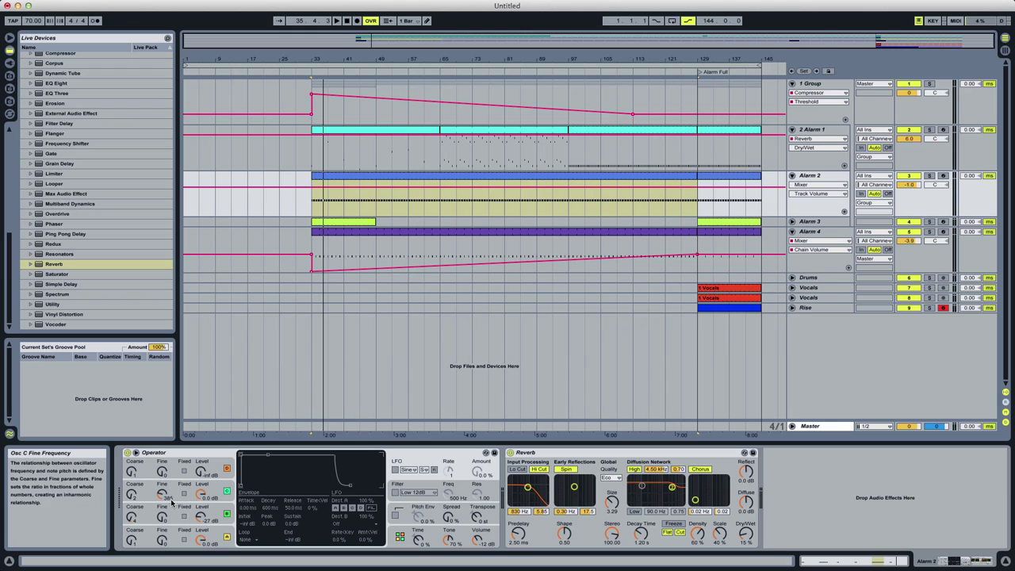
Show Alarm 2's Operator C Fine automation, drop it to the minimum from bar 33 to bar 81, and play the result.
click(162, 495)
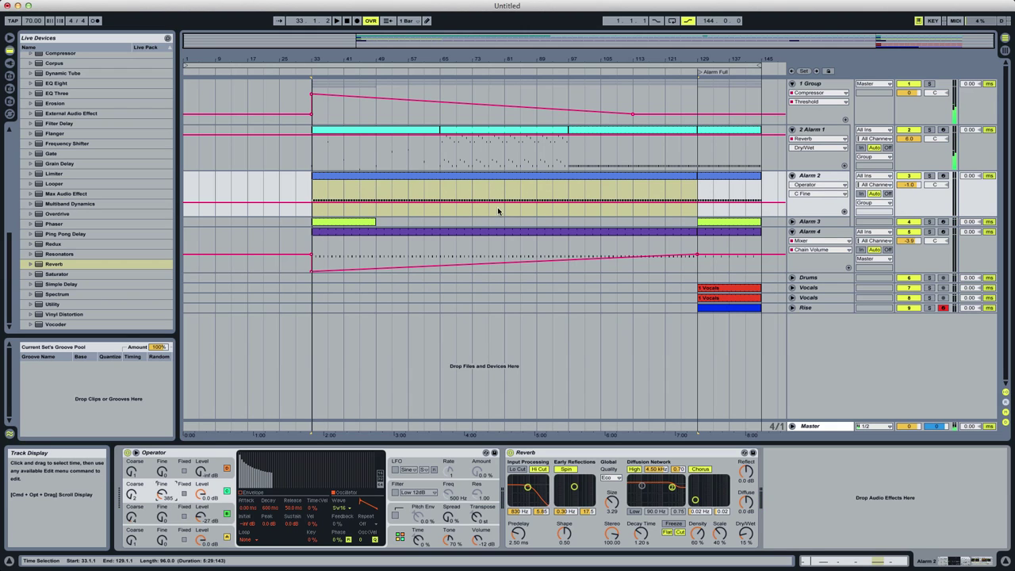
drag(498, 210, 317, 219)
click(311, 192)
key(space)
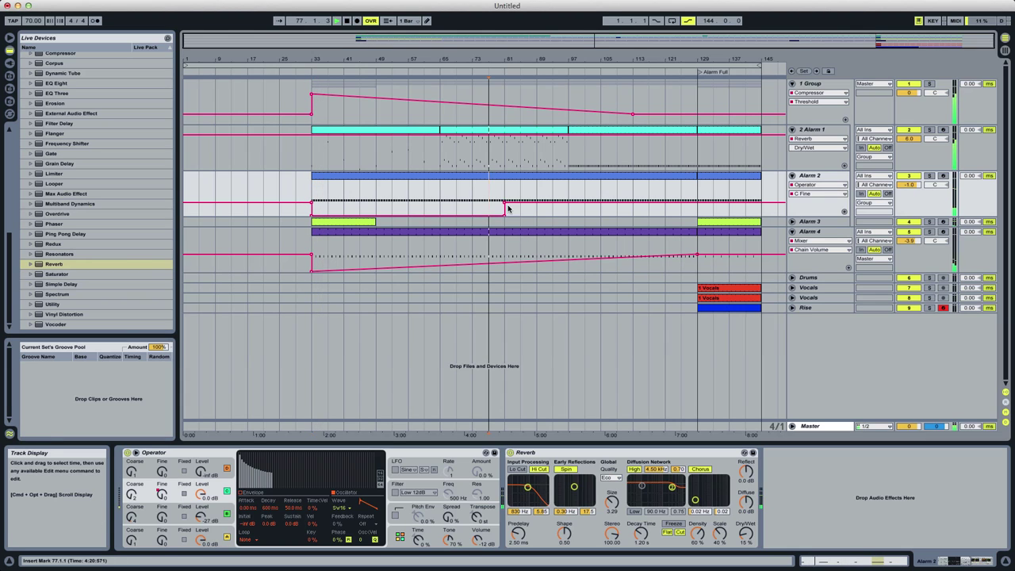
Ramp Alarm 2's C Fine automation up from the minimum at bar 81 to its normal level at bar 129 and play from bar 65.
drag(697, 208, 510, 218)
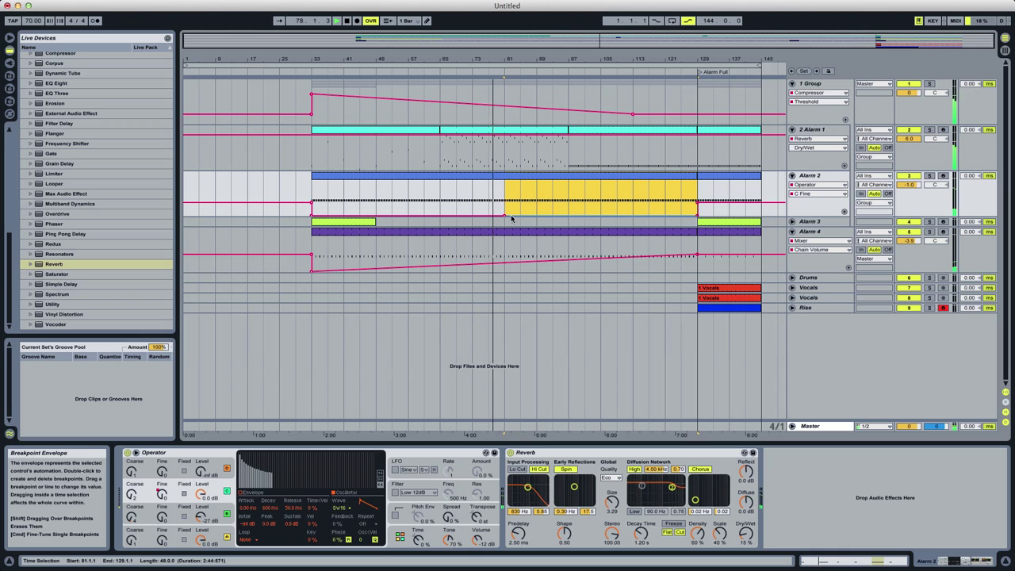
click(696, 214)
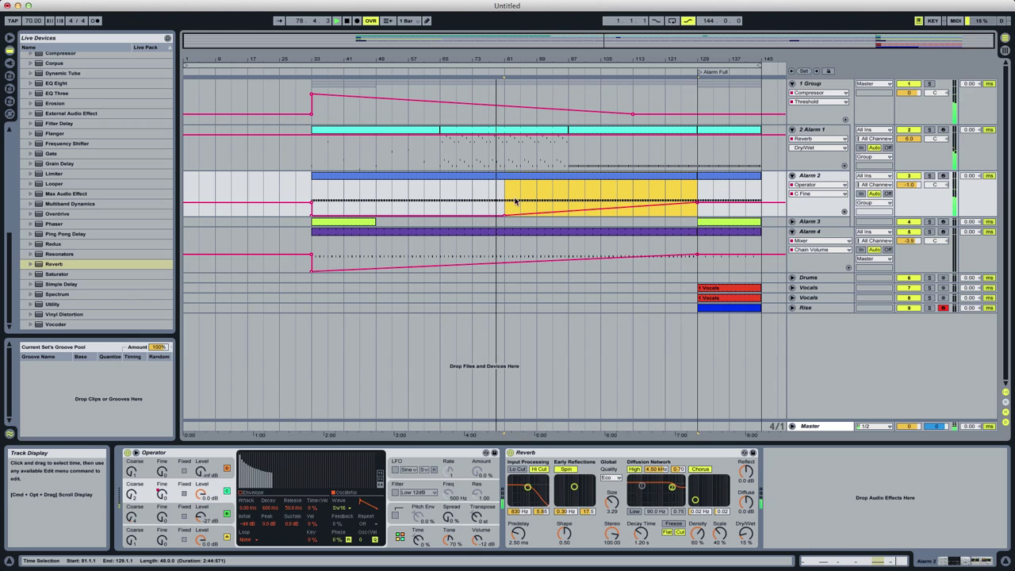
click(438, 201)
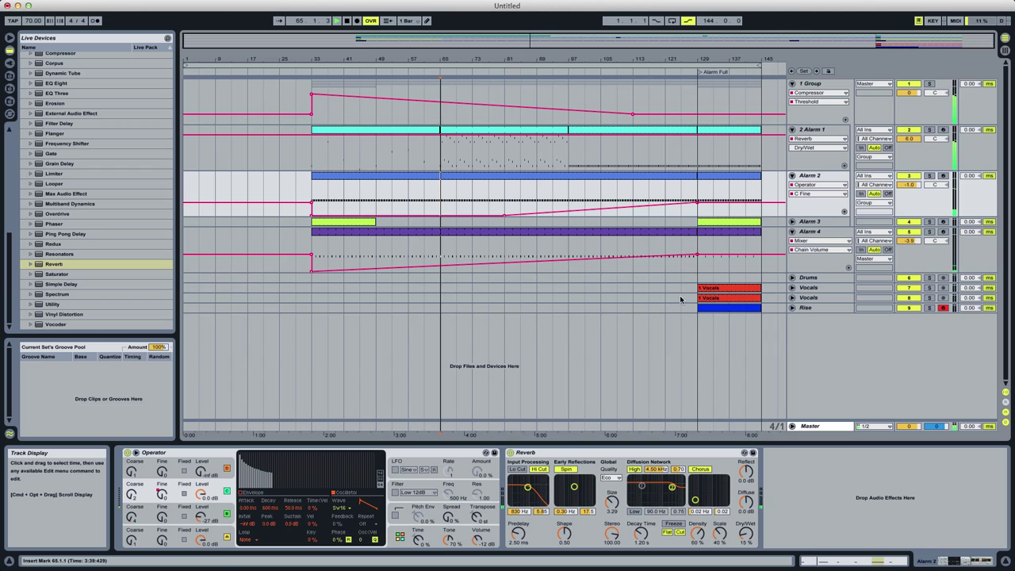
Open the SAMPLESWAP drum loop folder and preview 079_natural_ride_shuffle.aif and 079_noisy-vinyl-loop.wav.
key(Tab)
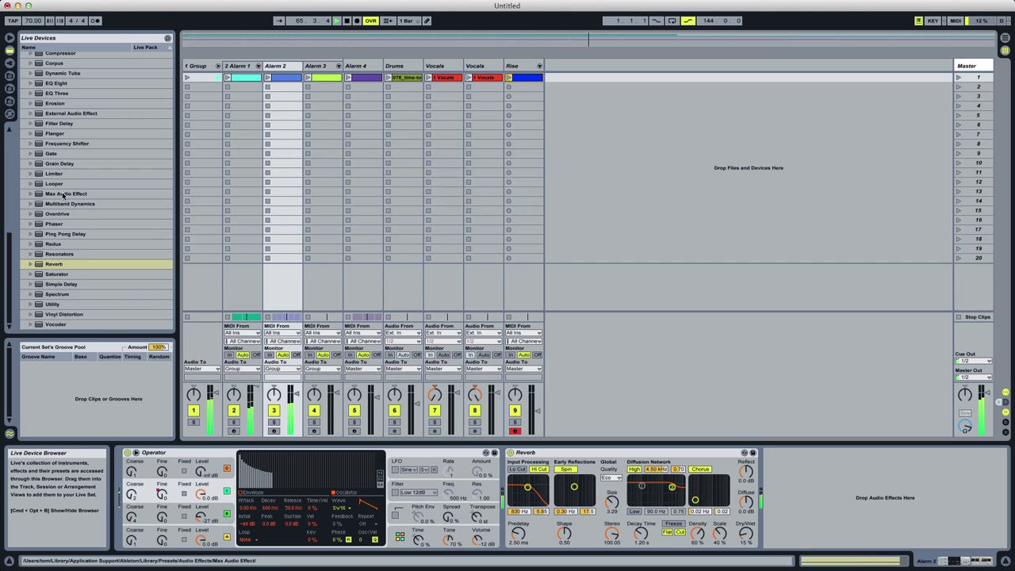
click(11, 65)
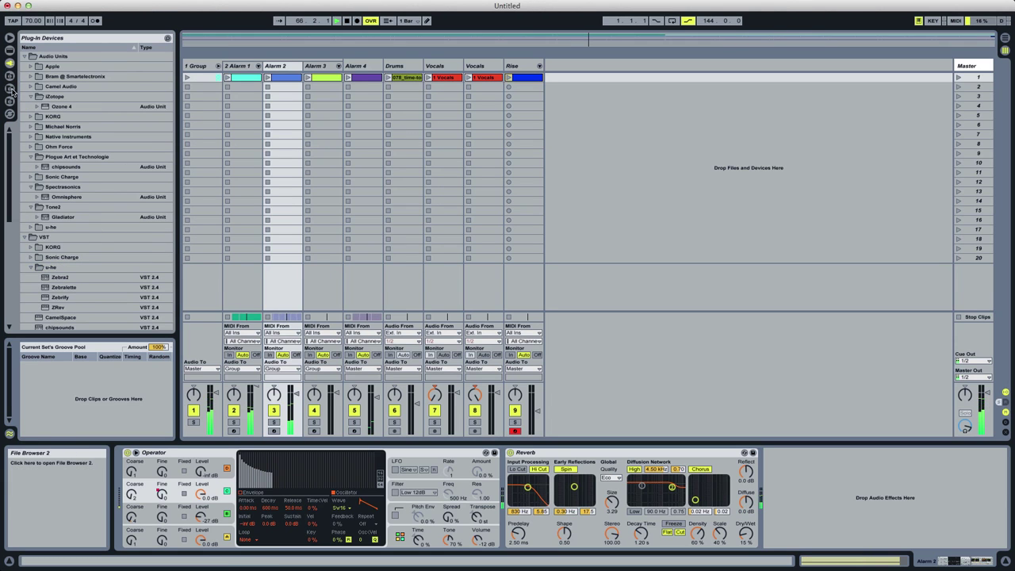
click(9, 86)
click(11, 77)
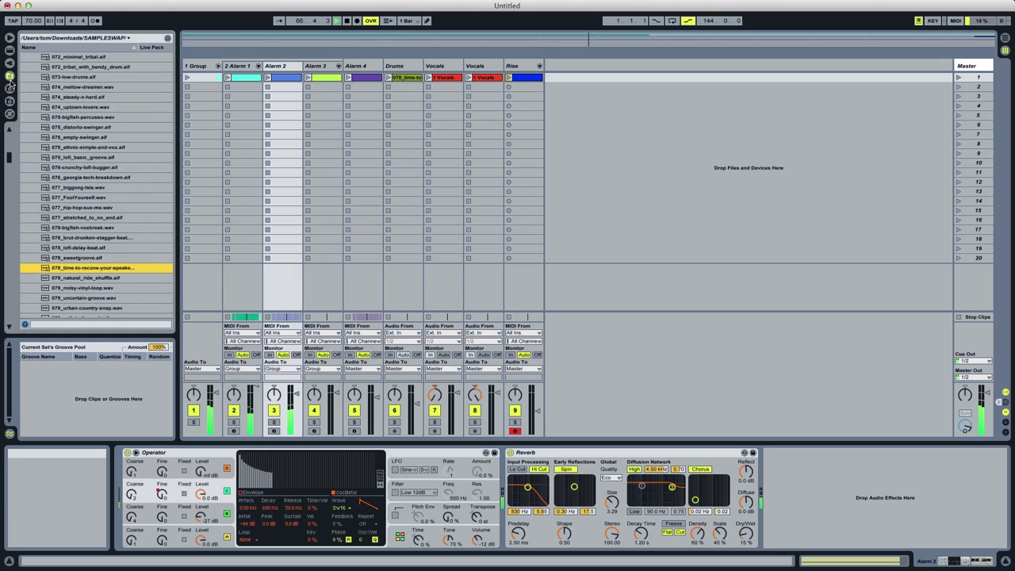
click(87, 279)
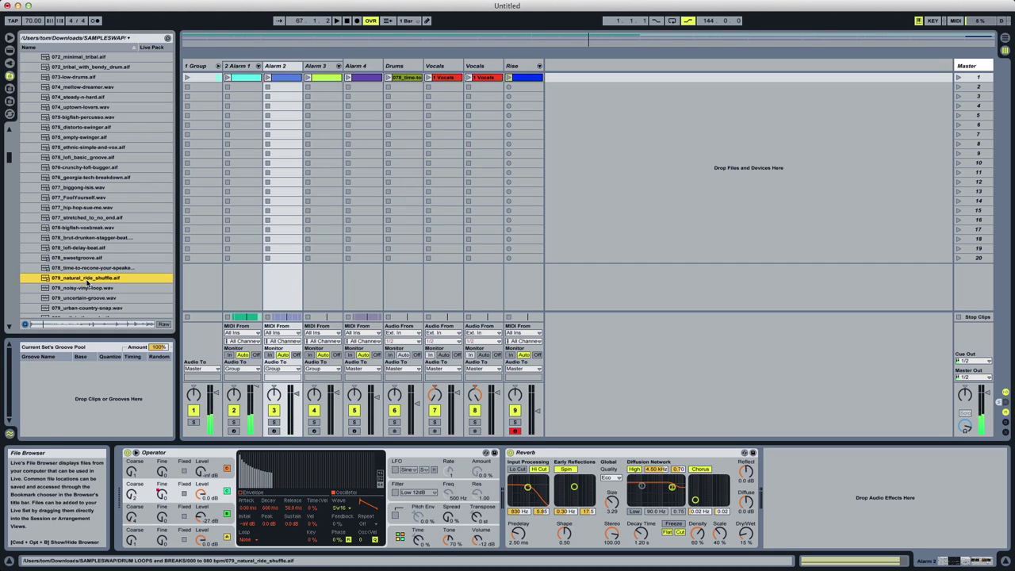
click(87, 288)
click(88, 278)
click(87, 288)
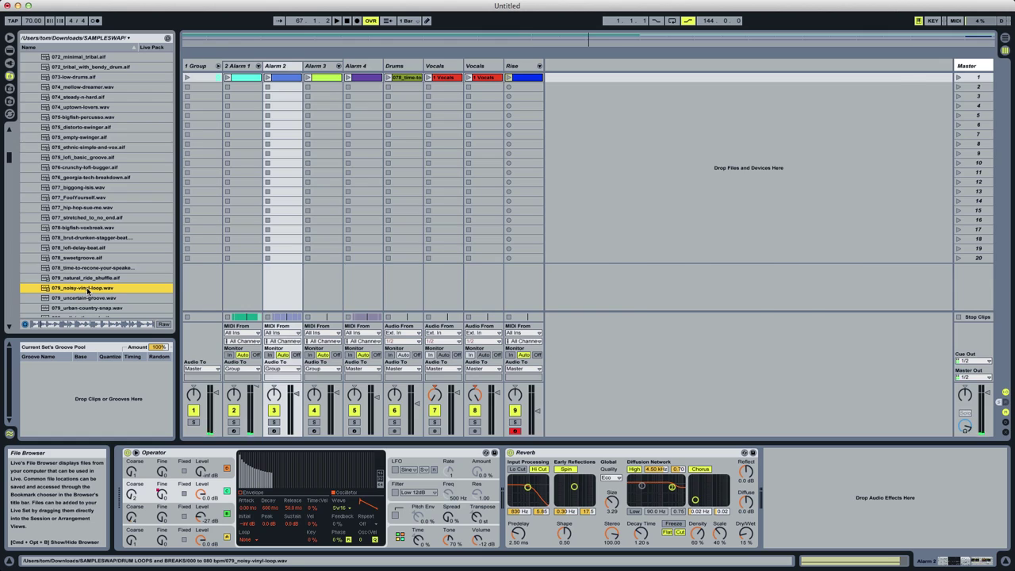
In the arrangement, unfold the Drums track, place 079_noisy-vinyl-loop.wav at bar 65 and play it with the alarms.
key(Tab)
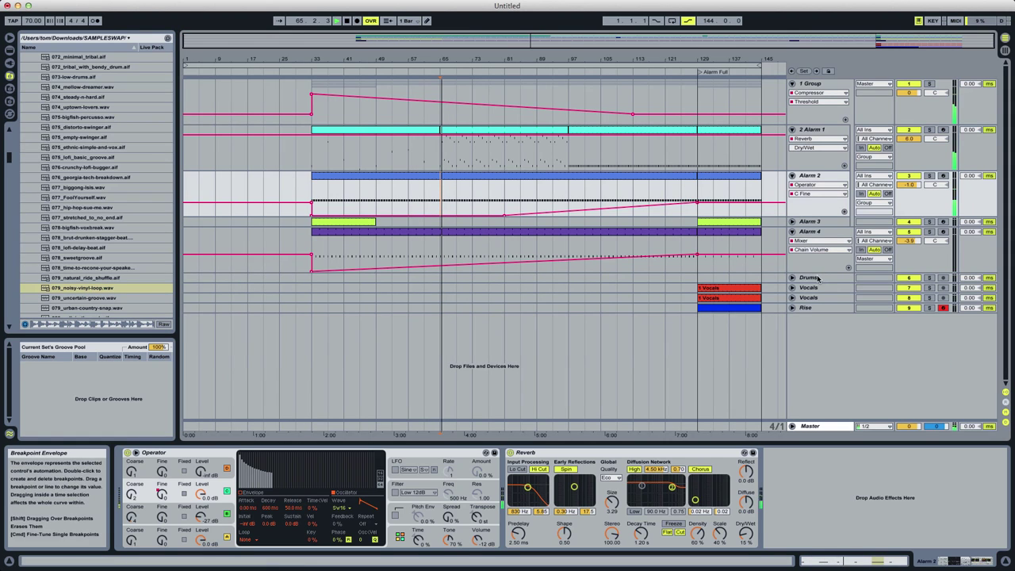
click(792, 278)
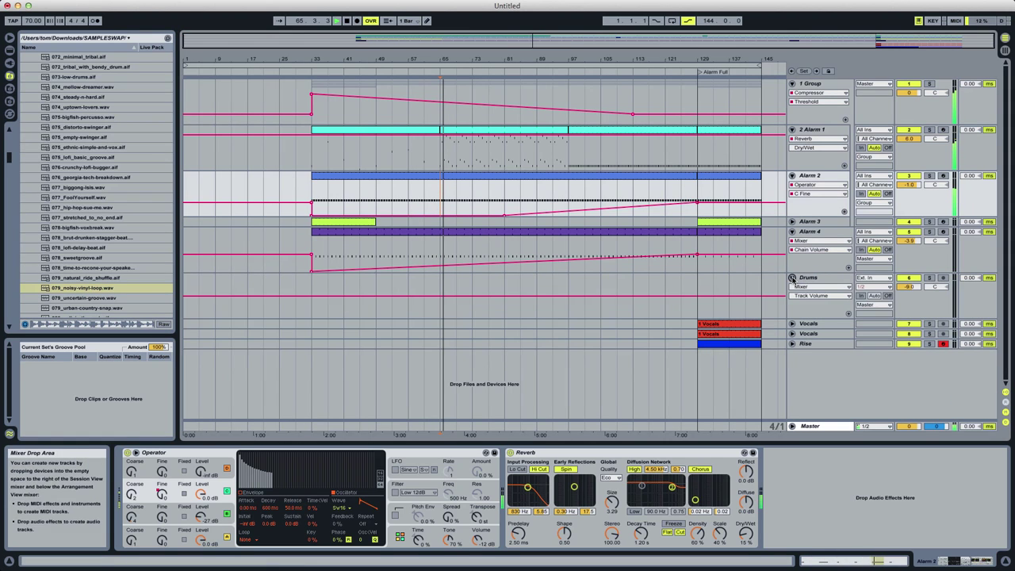
click(440, 283)
key(super+v)
key(space)
key(space)
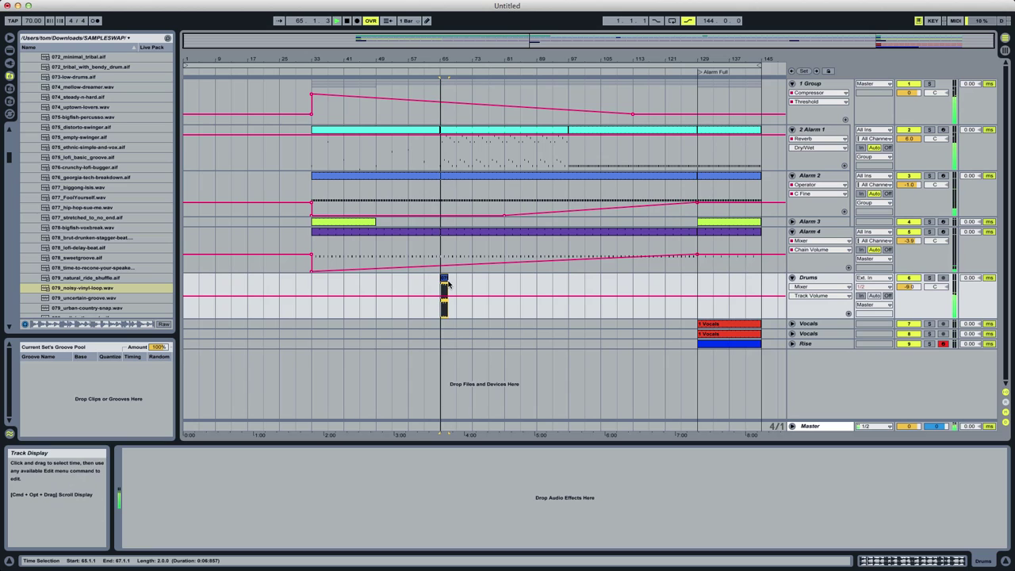
click(444, 295)
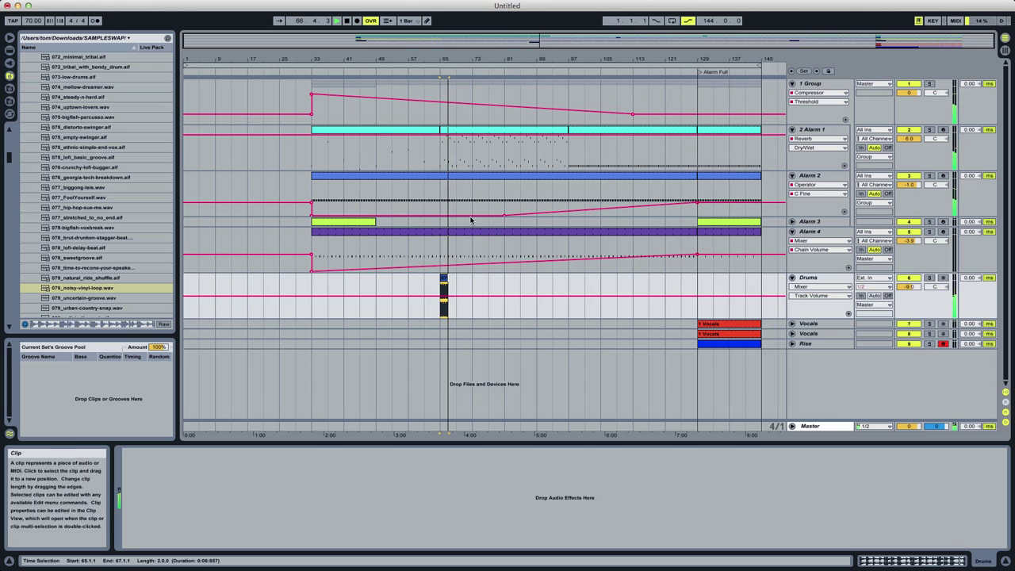
Extend the 079_noisy-vinyl-loop clip on the Drums track so it runs from bar 65 to bar 97.
click(444, 295)
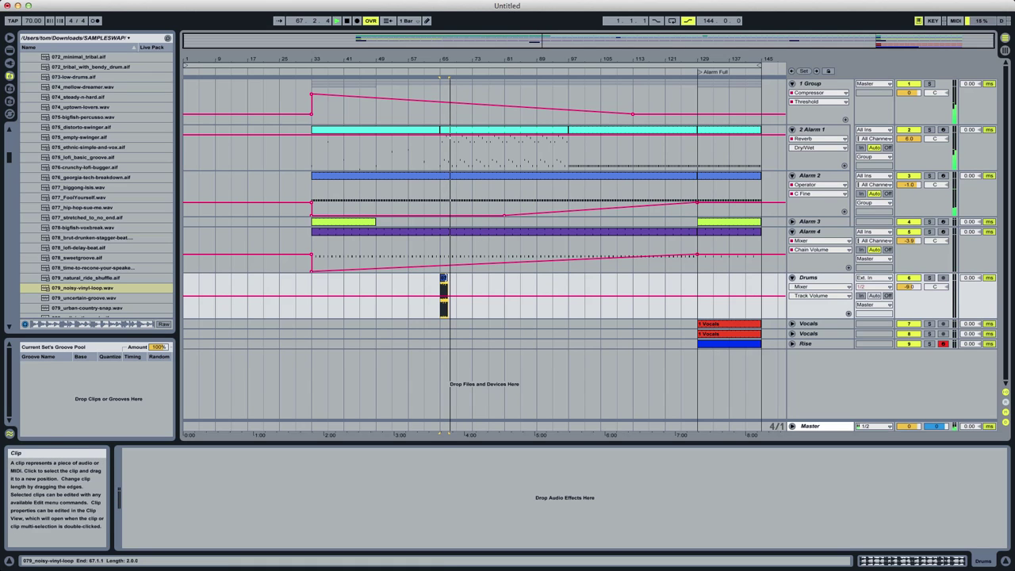
drag(446, 295, 568, 295)
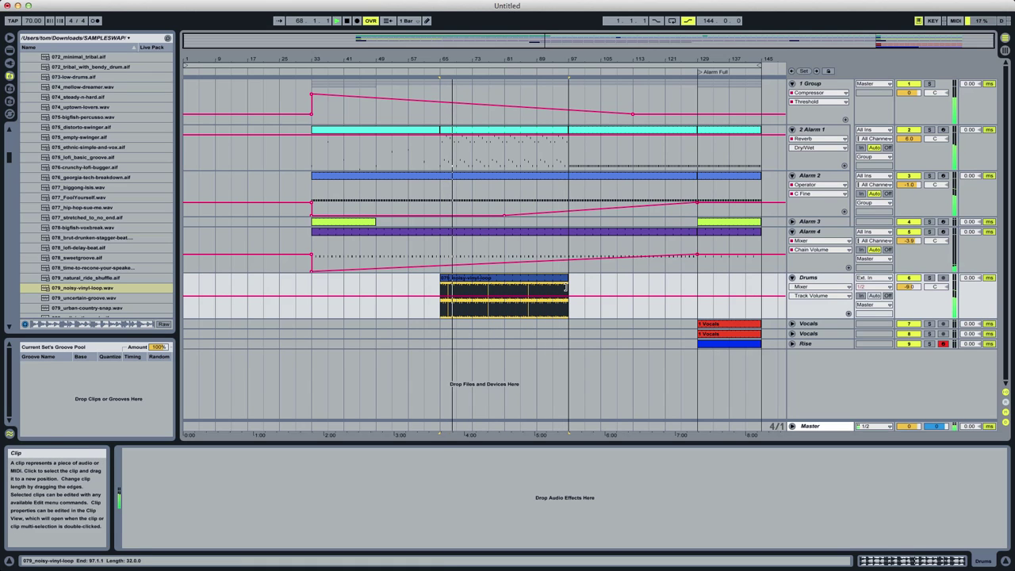
Open Alarm 2's clip starting at bar 33 and shorten all its notes to equally short stabs.
double_click(458, 177)
click(483, 405)
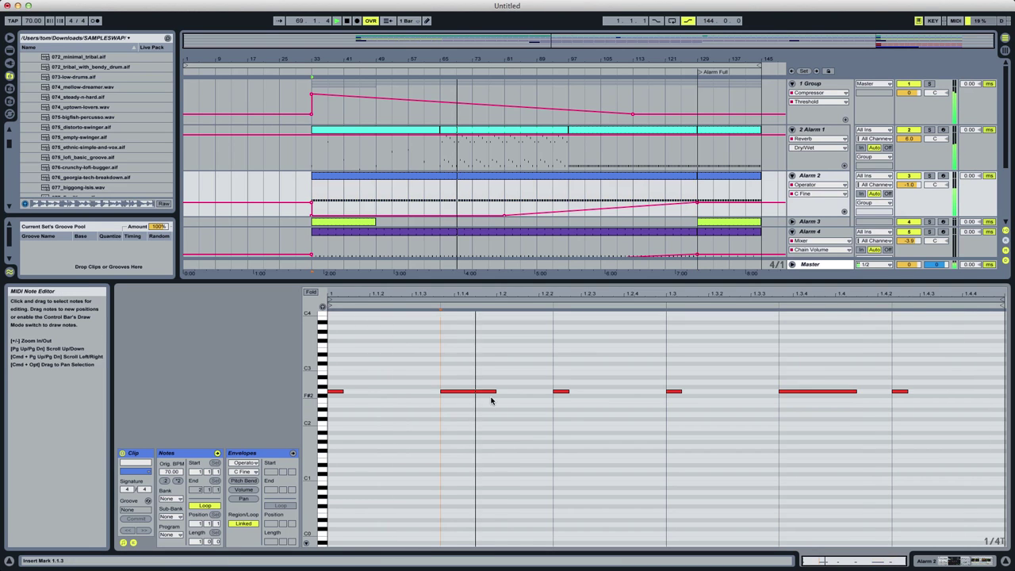
key(super+a)
drag(495, 391, 444, 390)
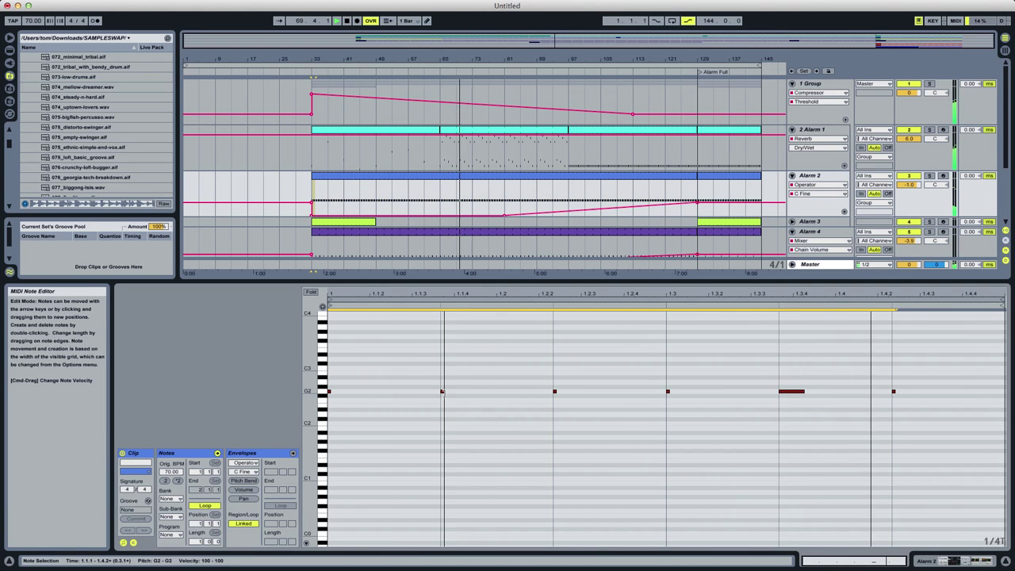
drag(804, 391, 787, 391)
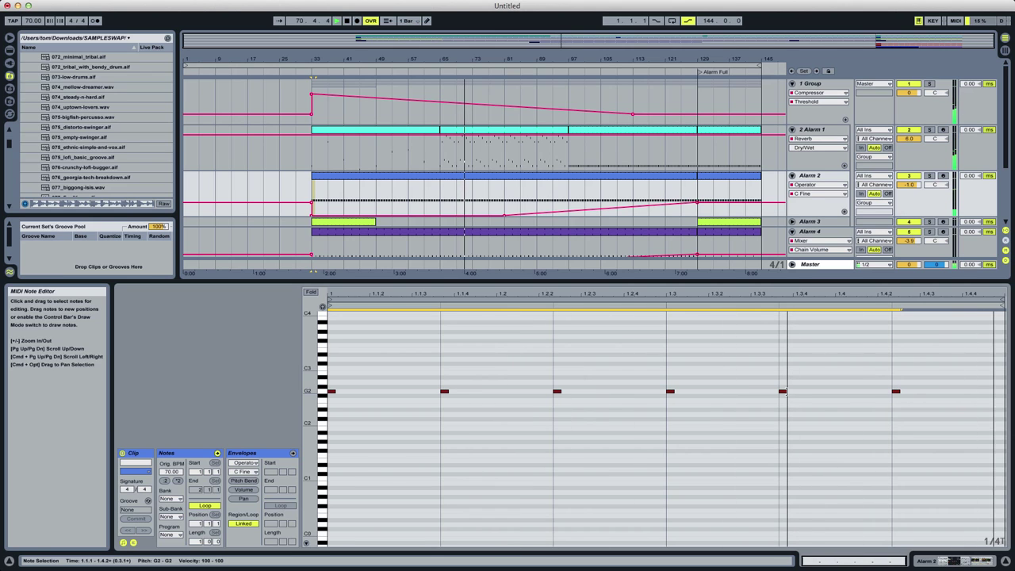
Split Alarm 2's clip at bar 81 and select the part from bar 33 to bar 81.
click(493, 199)
click(494, 199)
key(super+e)
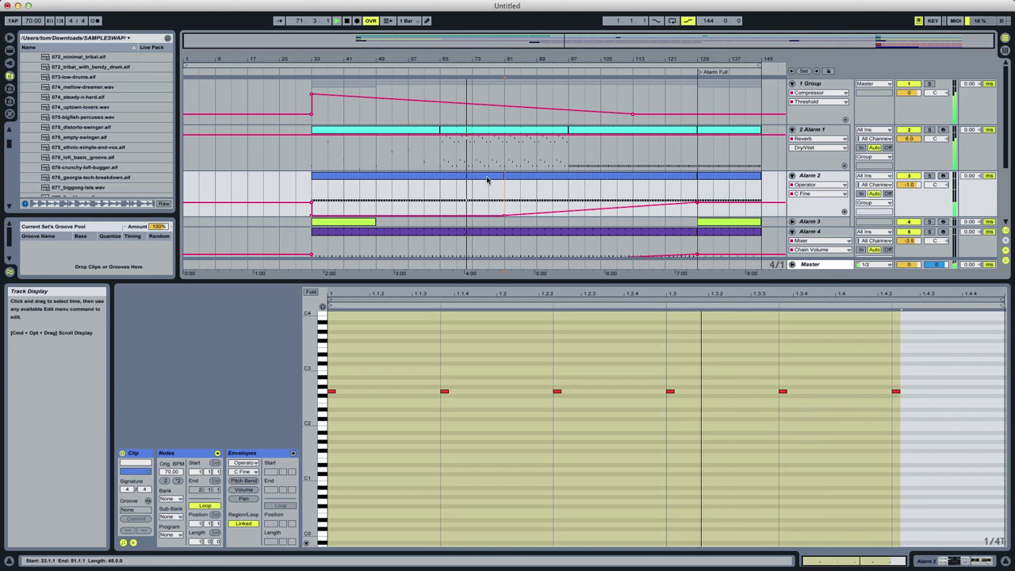
click(488, 177)
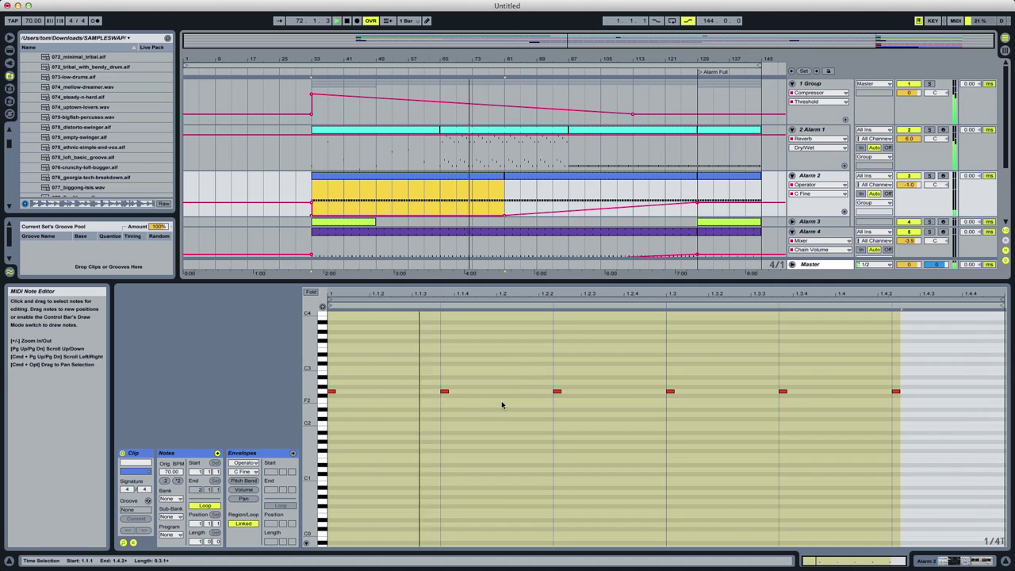
Thin out the bar 33 Alarm 2 pattern by moving its second note to 1.2 and deleting the note just after 1.3.3.
click(476, 391)
drag(445, 391, 544, 390)
click(604, 454)
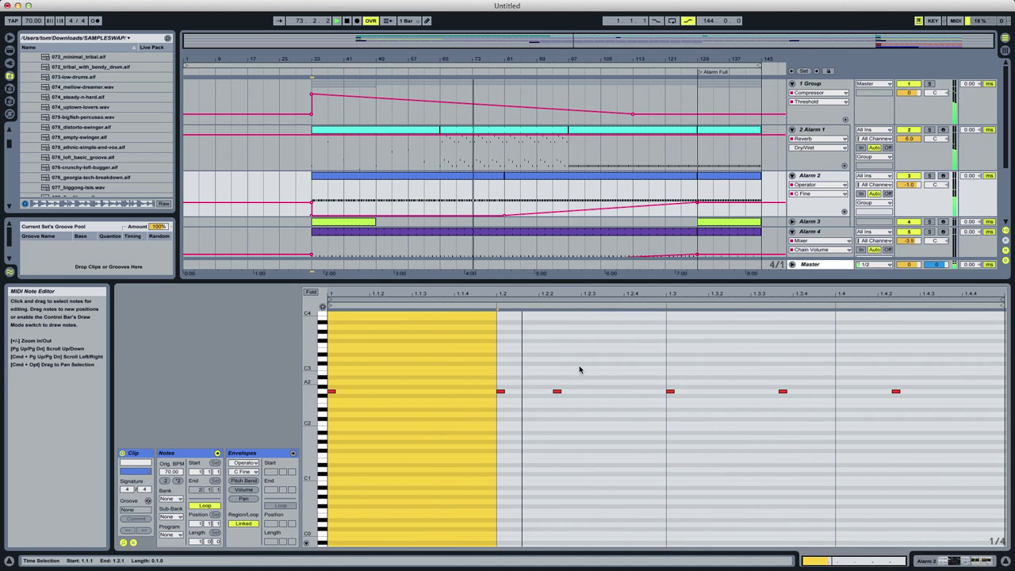
click(557, 391)
key(Delete)
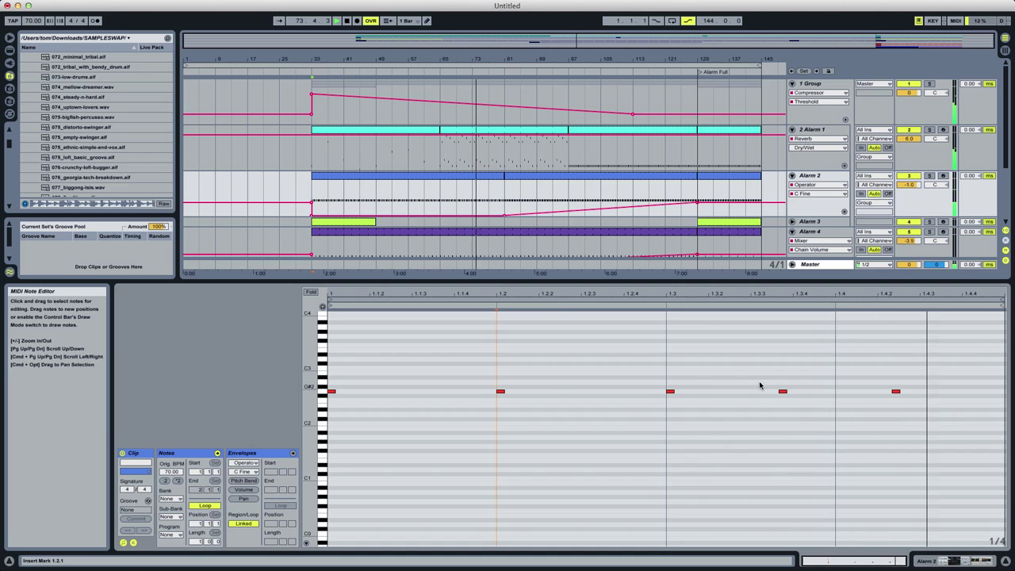
key(super+z)
drag(791, 372, 767, 410)
key(Delete)
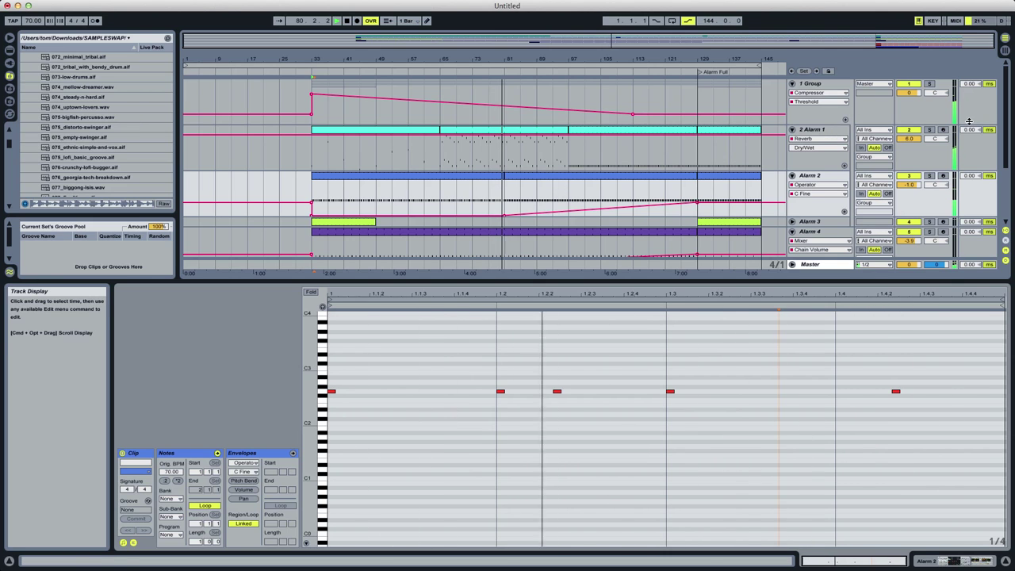
Copy Alarm 3's bar 33 clip to bar 81 and unfold the Alarm 3 track.
click(346, 222)
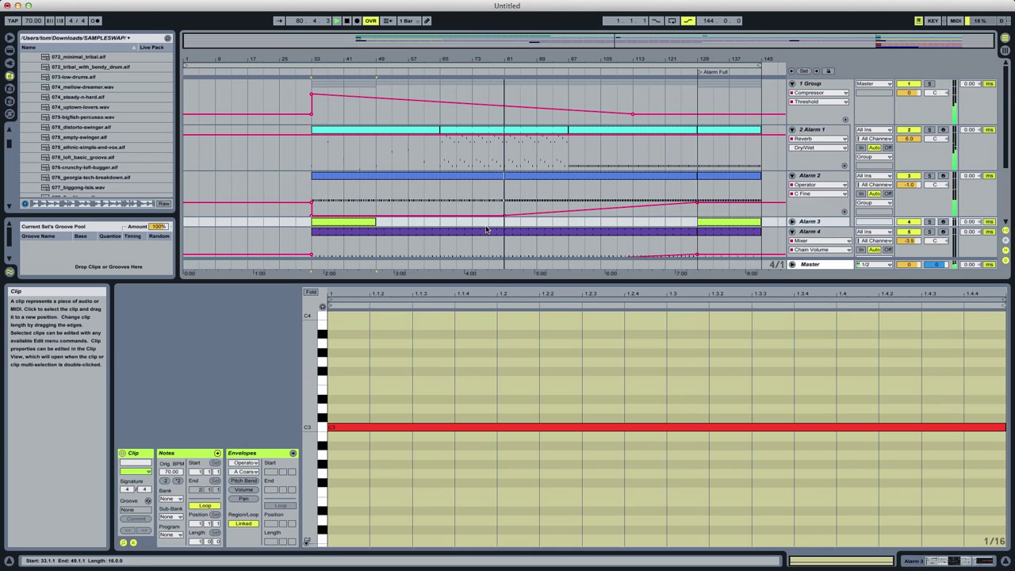
click(510, 225)
key(super+v)
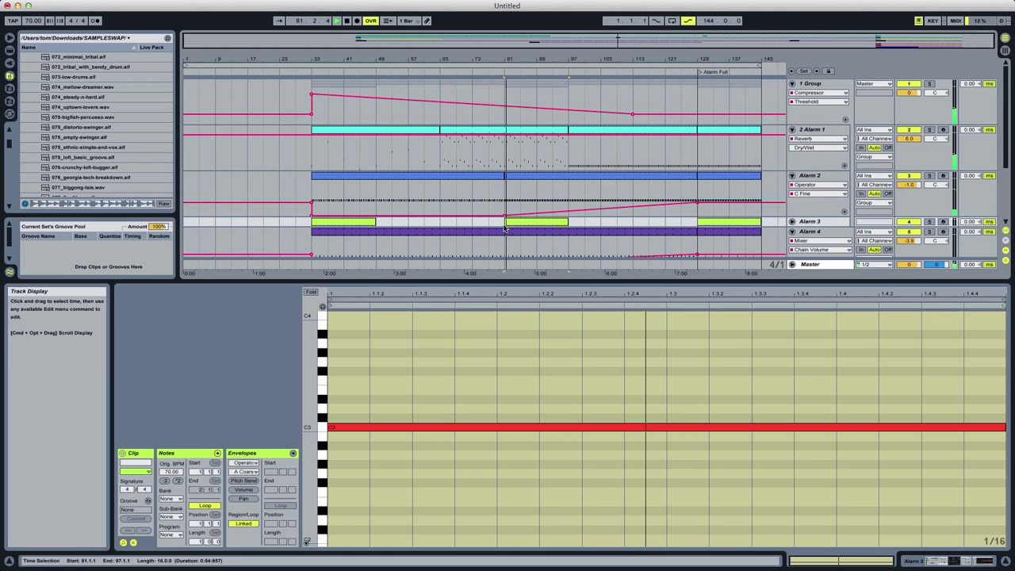
click(792, 220)
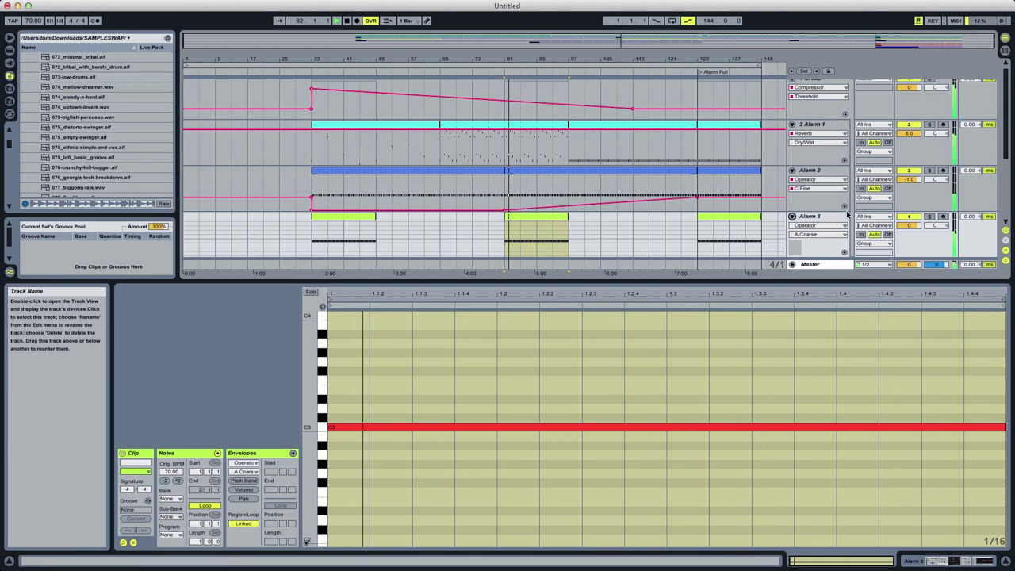
click(511, 234)
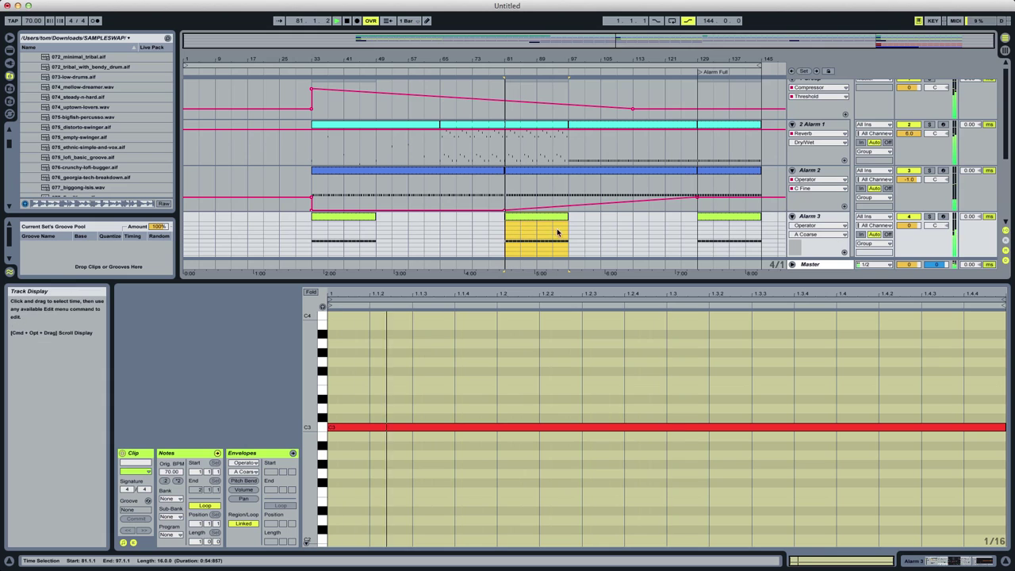
Show Alarm 3's devices and duplicate the whole Alarm 3 track.
click(822, 221)
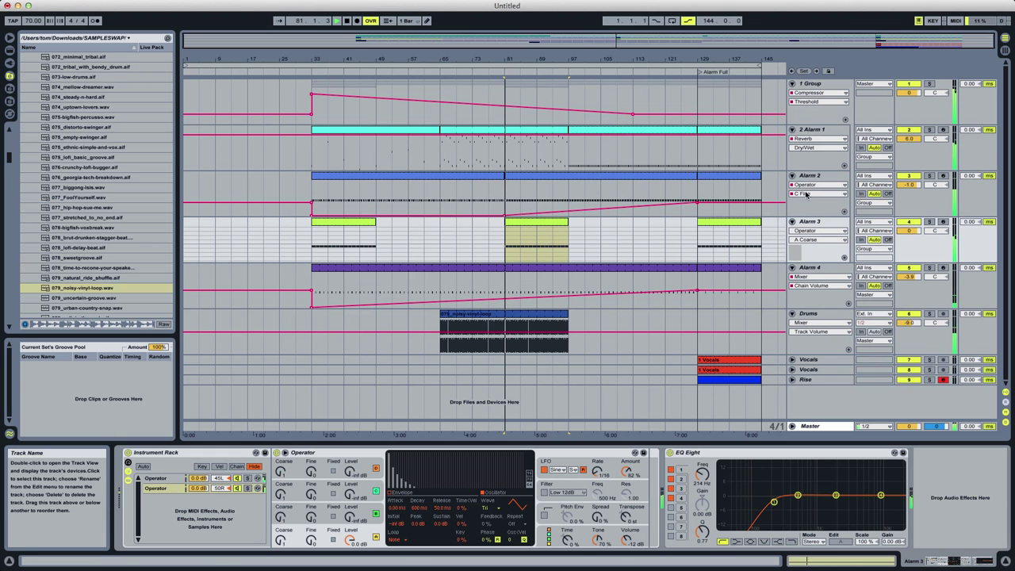
click(810, 222)
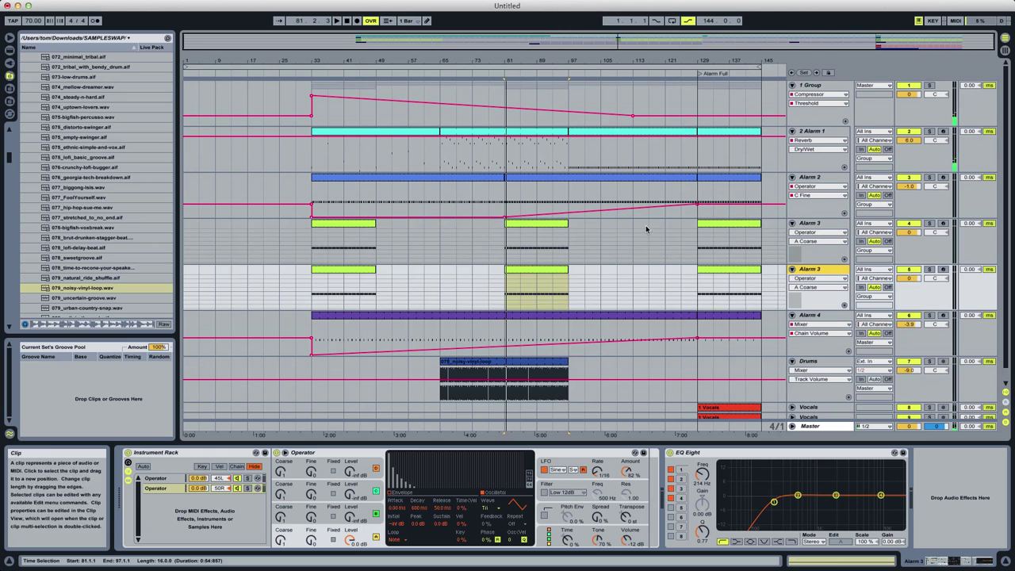
key(super+d)
Delete the bar 81 clip from the original Alarm 3 and the bar 33 clips from both Alarm 3 tracks, then play from bar 81.
click(536, 238)
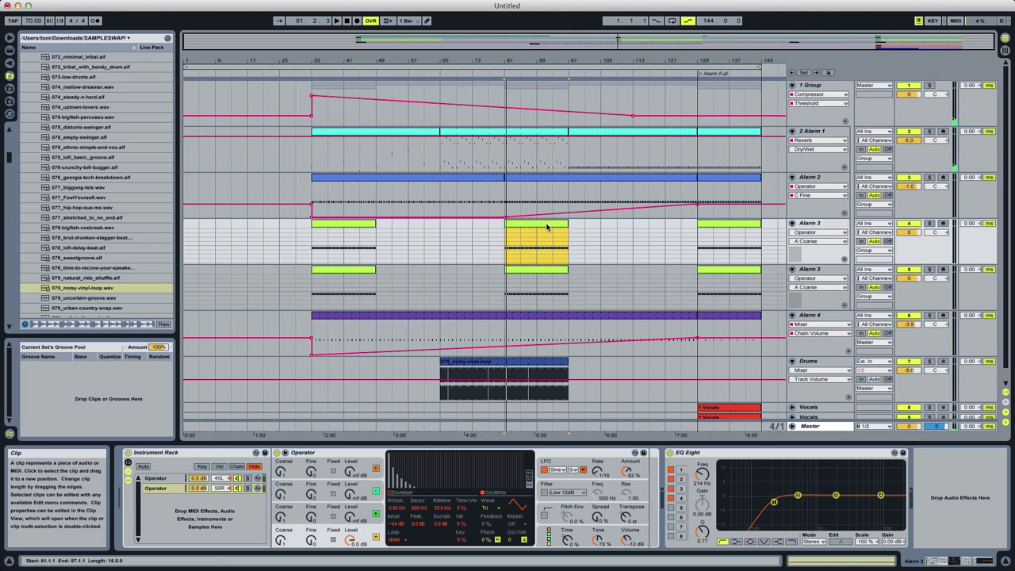
click(366, 223)
key(Delete)
click(357, 269)
key(Delete)
click(499, 245)
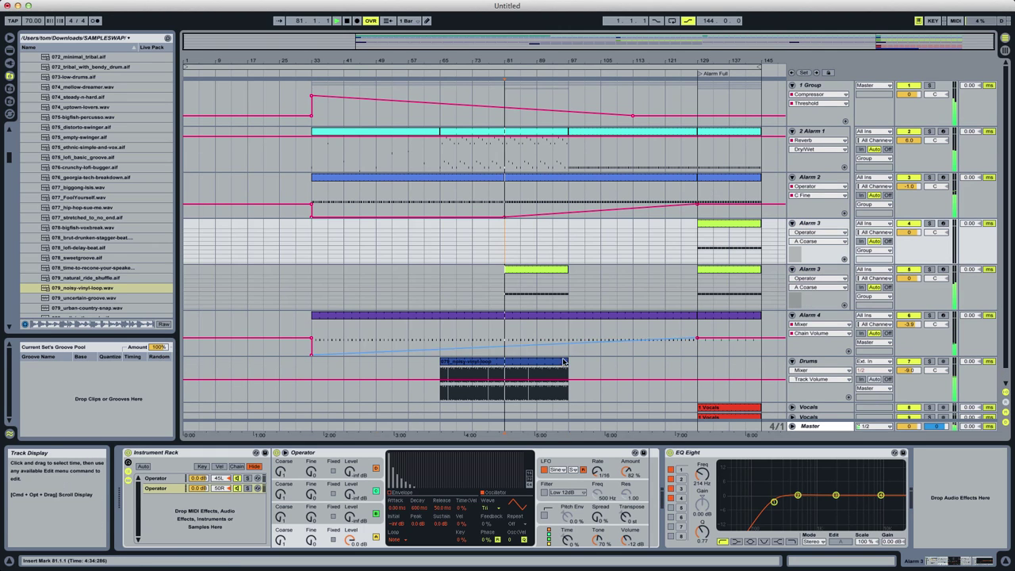
key(space)
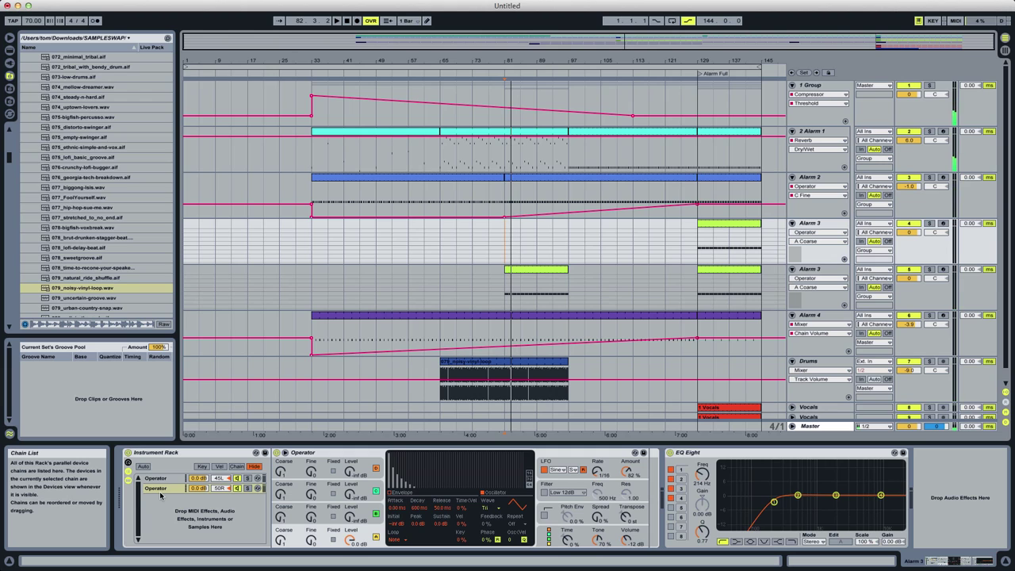
Turn off the Operator LFO in both rack chains of the duplicated Alarm 3 track and play from bar 81.
click(544, 471)
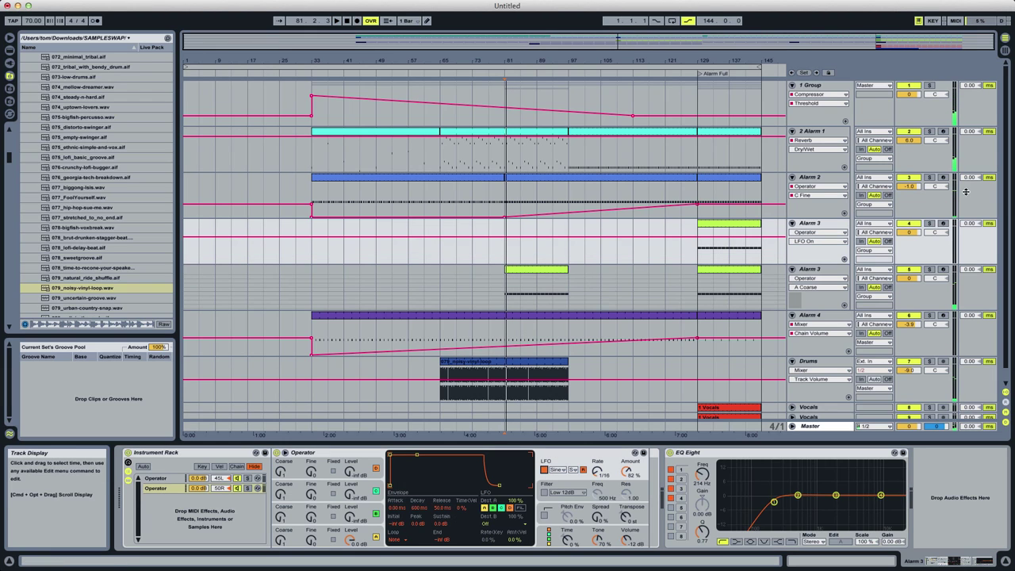
click(836, 270)
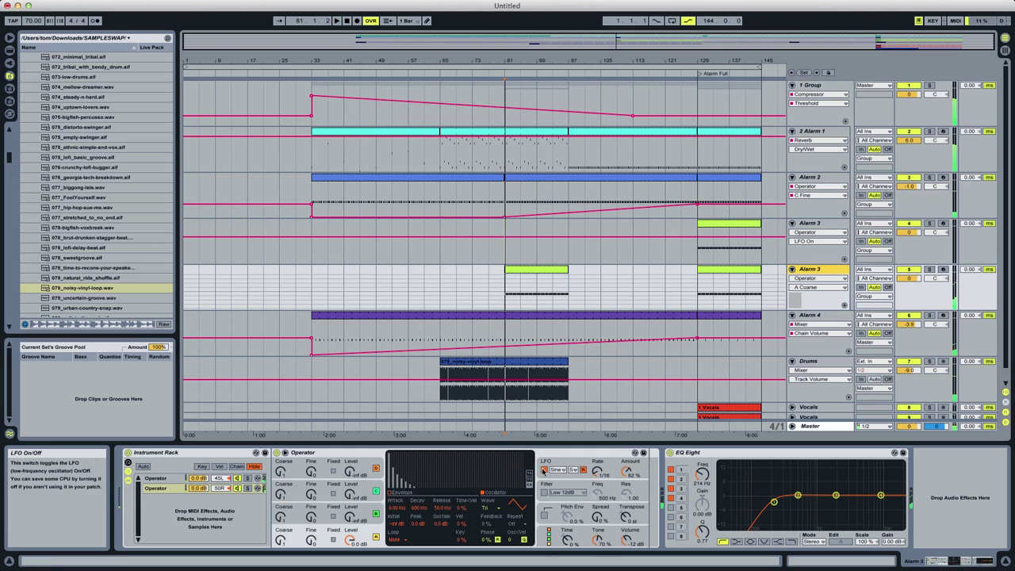
click(169, 479)
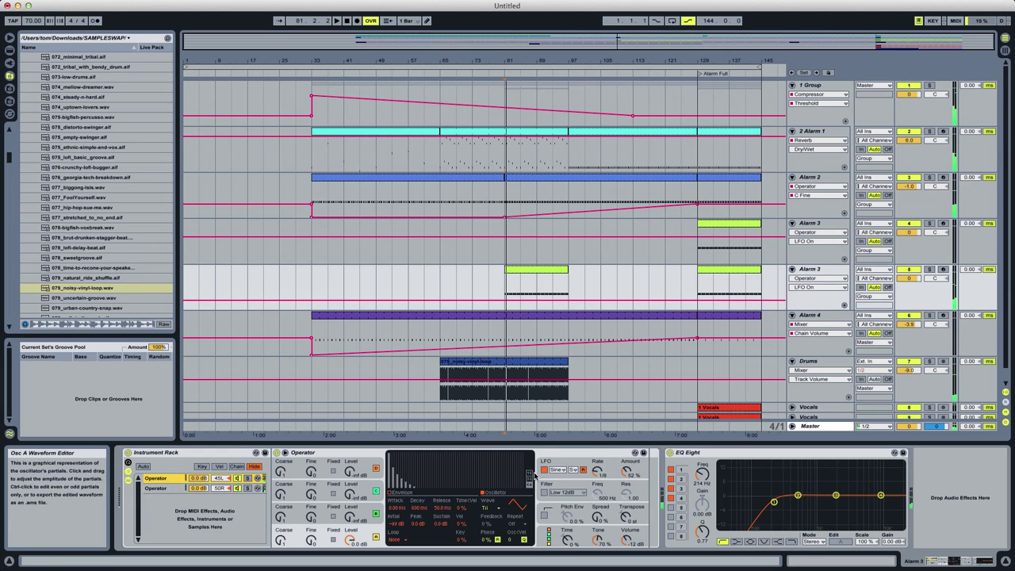
click(544, 471)
key(space)
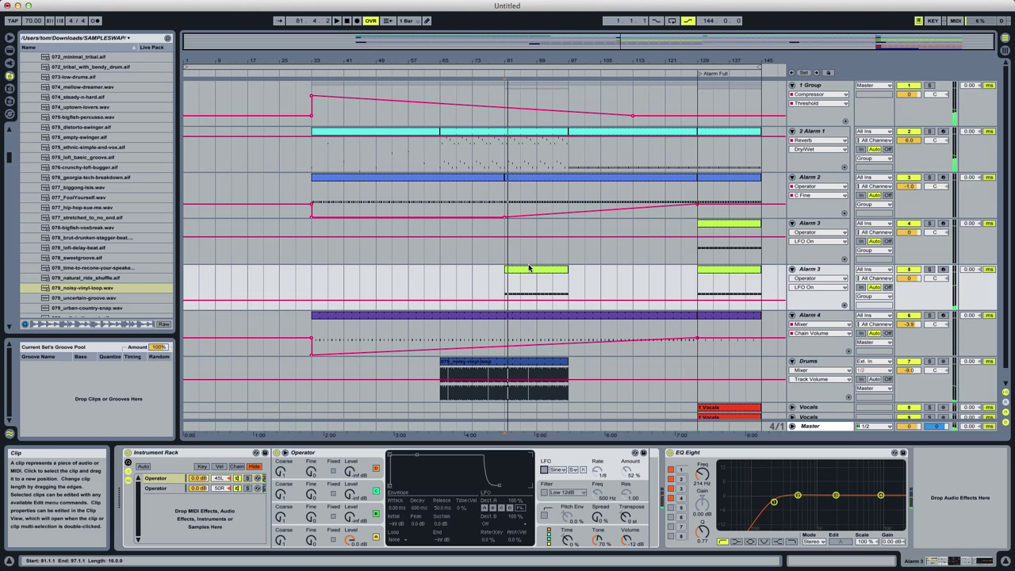
Transpose the sustained note in the duplicated Alarm 3's bar 81 clip down five semitones to G2.
double_click(537, 286)
drag(346, 406, 1013, 442)
key(Down)
key(Down)
key(Down)
key(Down)
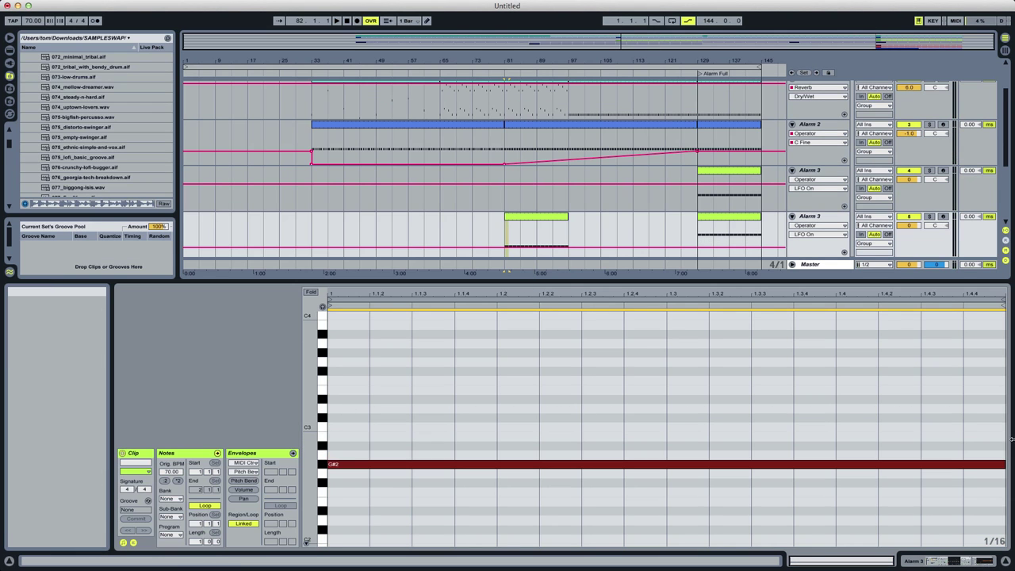
key(Down)
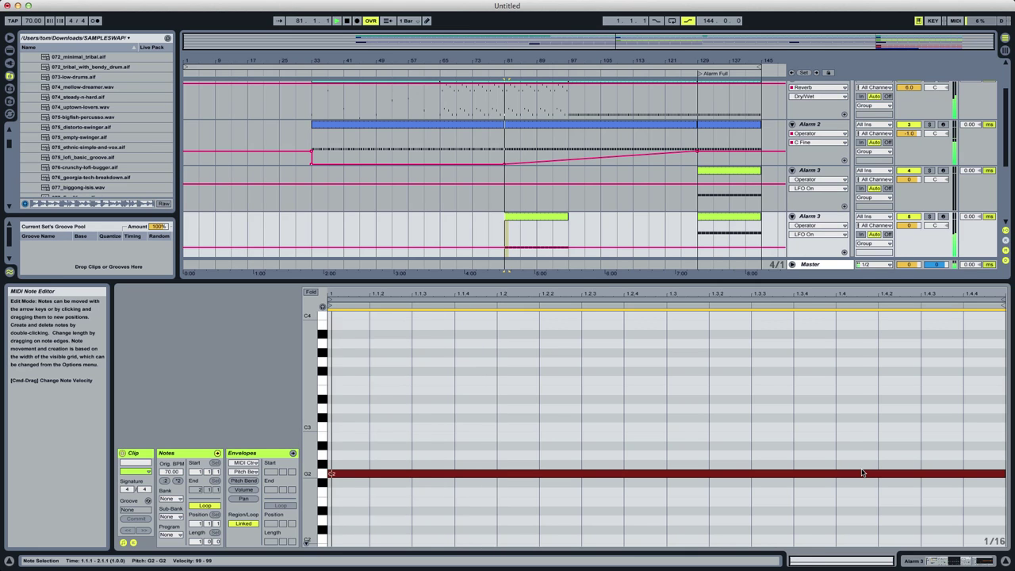
Solo the rack's first Operator chain and the duplicated Alarm 3 track, and listen from bar 81.
click(831, 216)
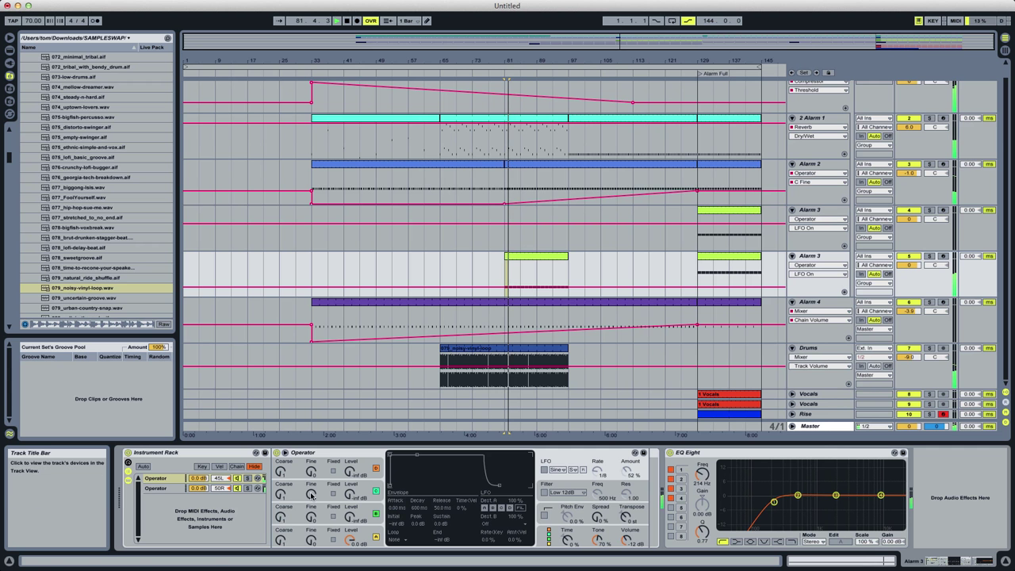
key(space)
click(174, 488)
click(175, 481)
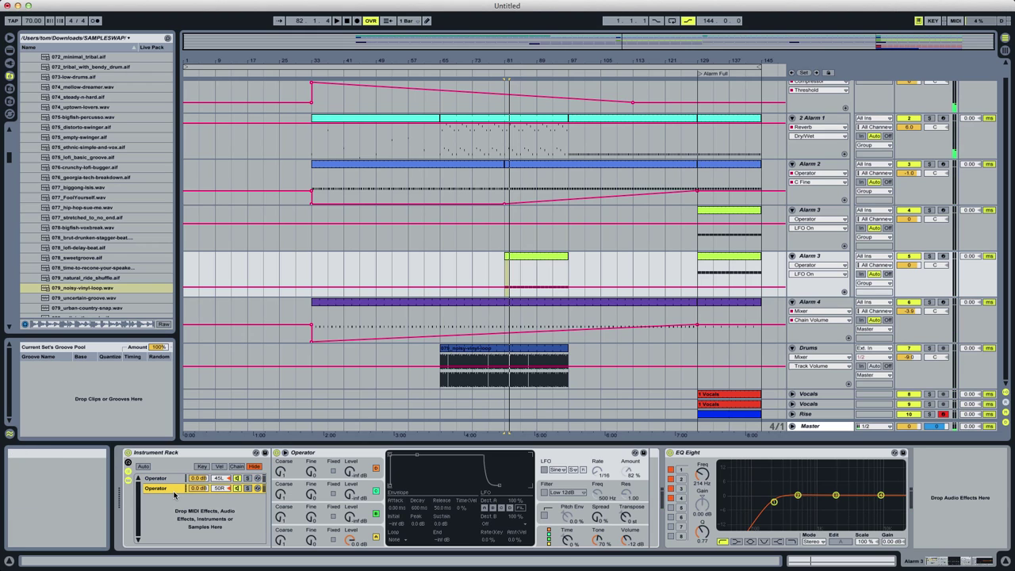
click(250, 480)
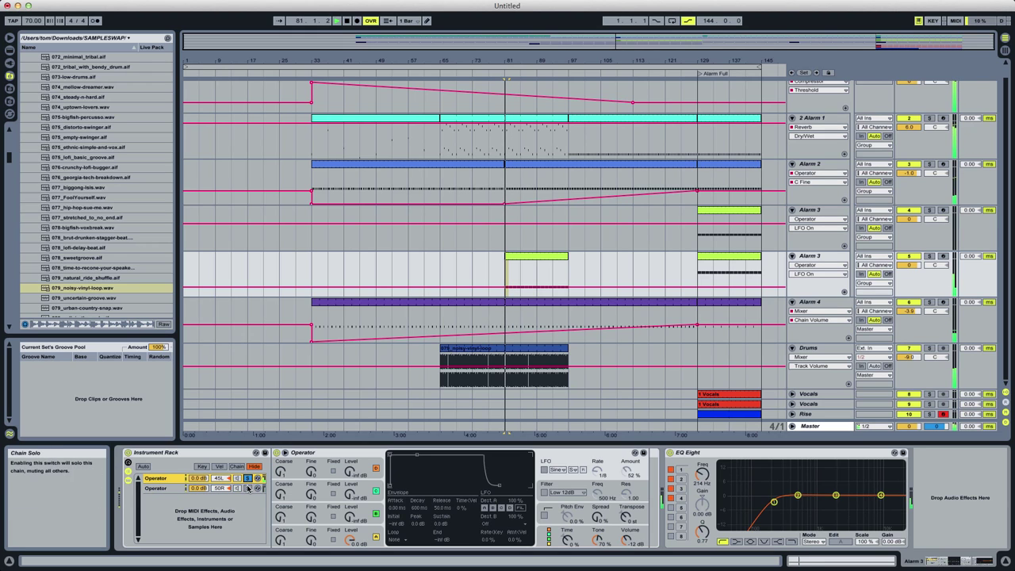
key(space)
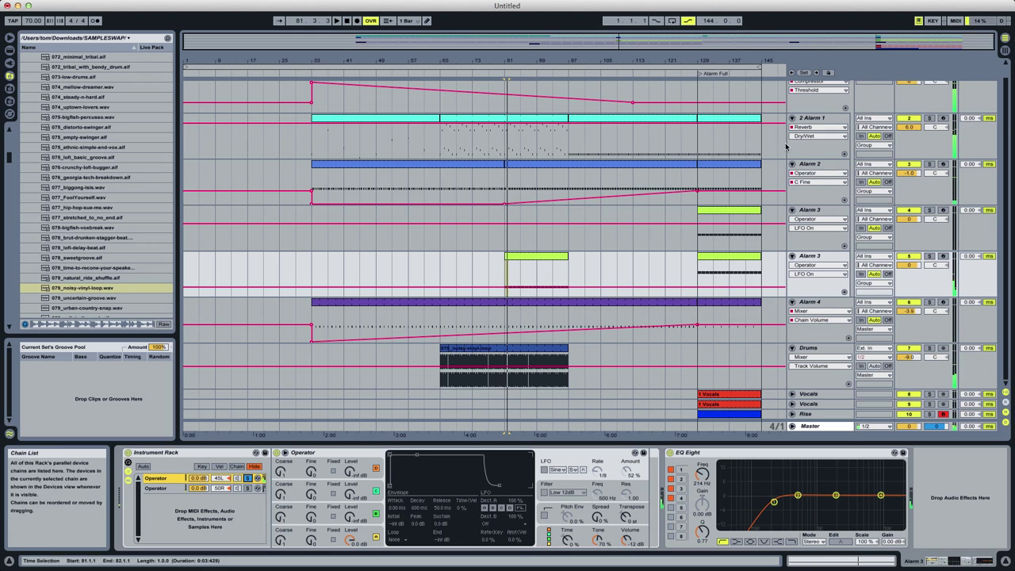
click(930, 256)
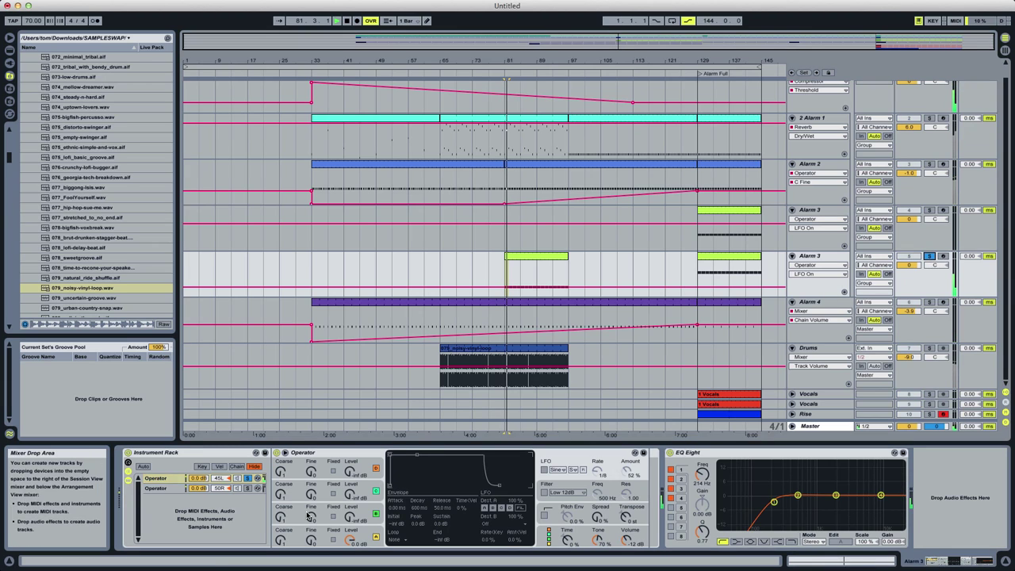
key(space)
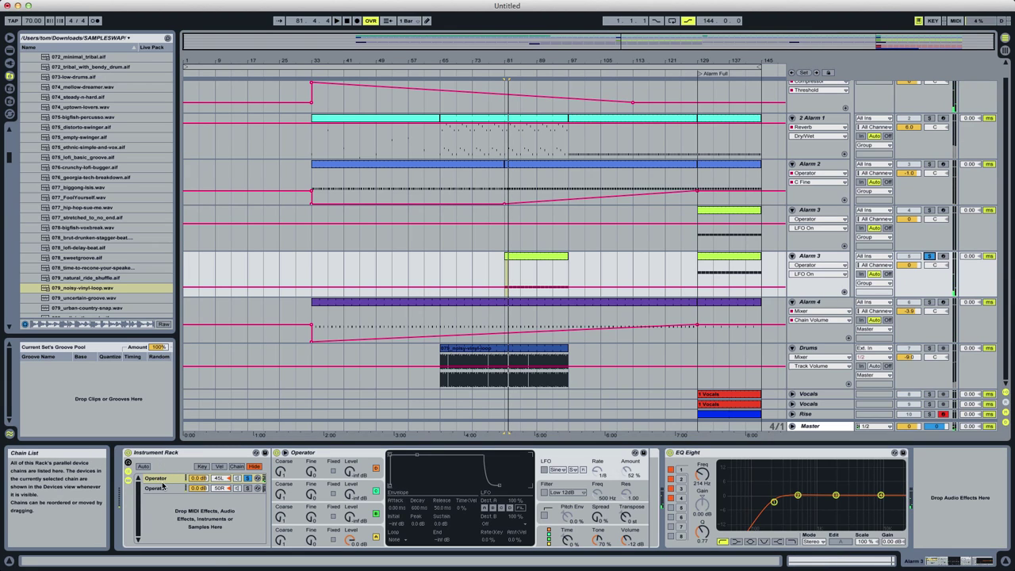
Delete the first Operator chain from the duplicated Alarm 3's rack, centre the remaining chain's pan and play the result.
click(173, 479)
key(Delete)
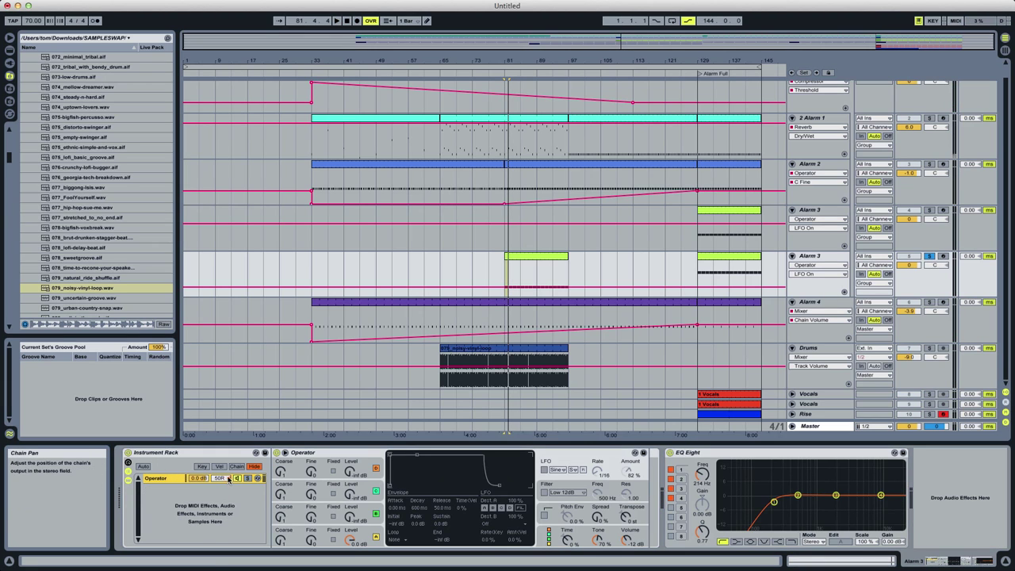
key(space)
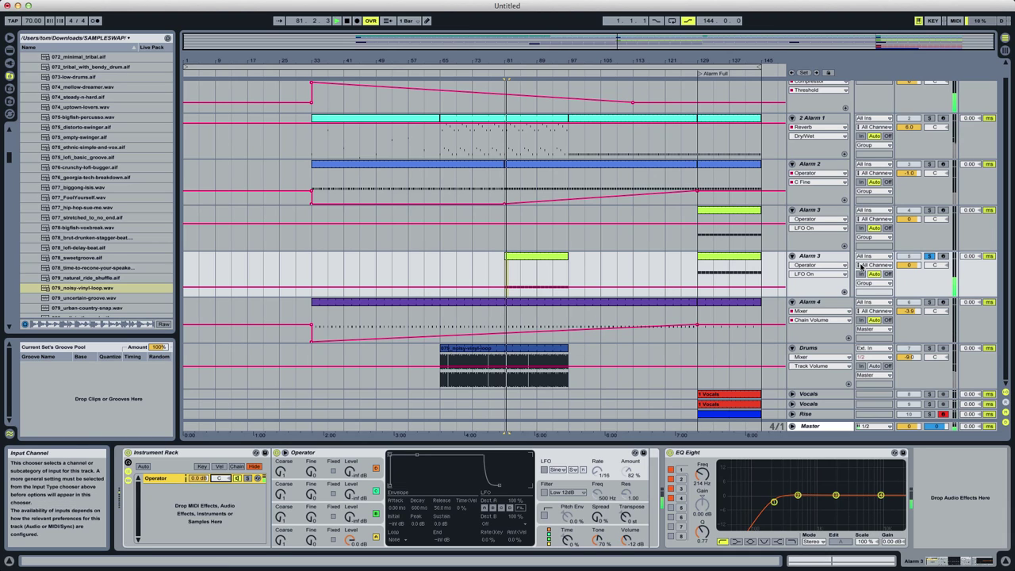
key(space)
Set oscillator A's waveform to Sine in the duplicated Alarm 3's Operator and listen to it from bar 81.
click(350, 540)
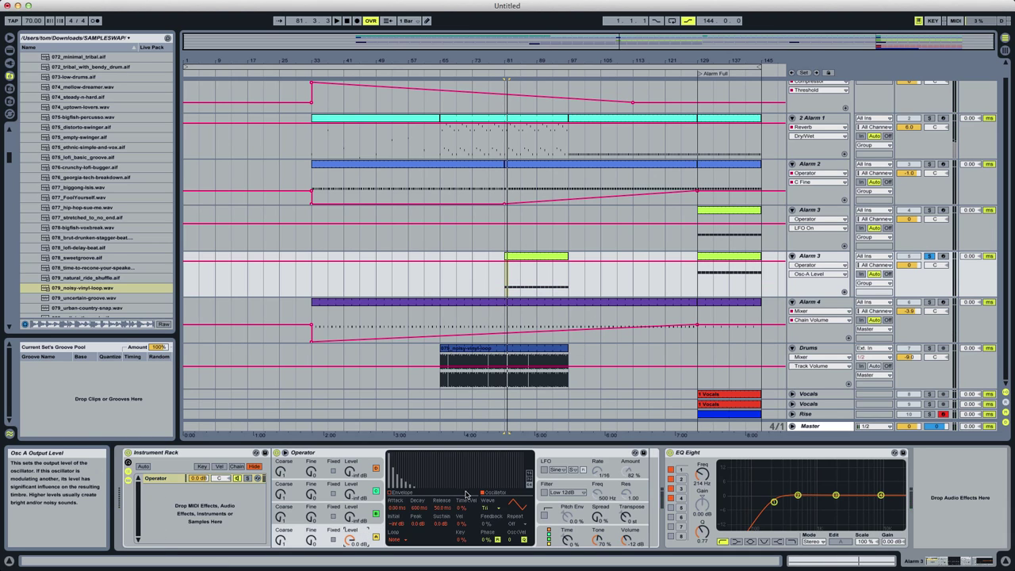
click(496, 509)
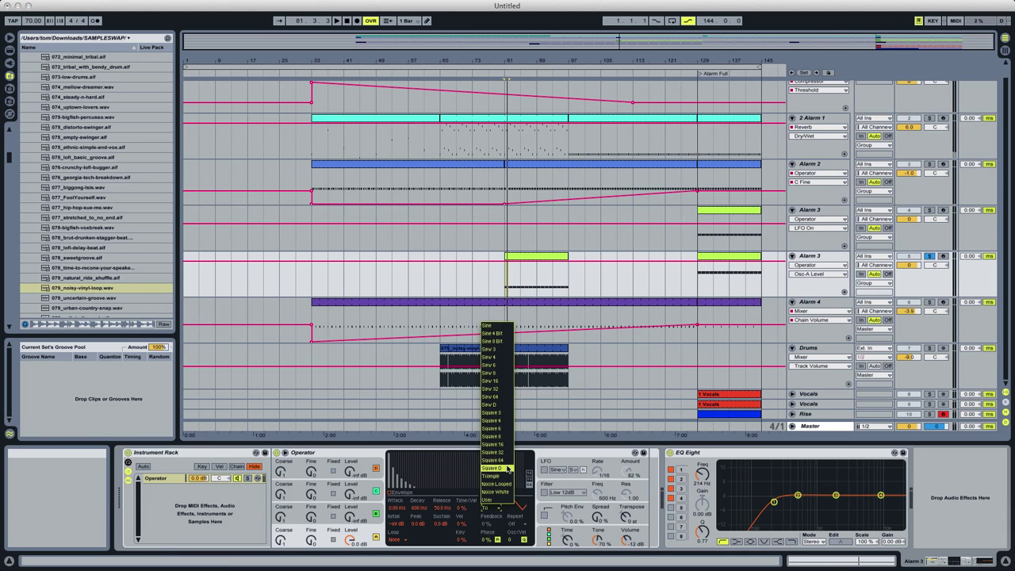
click(501, 327)
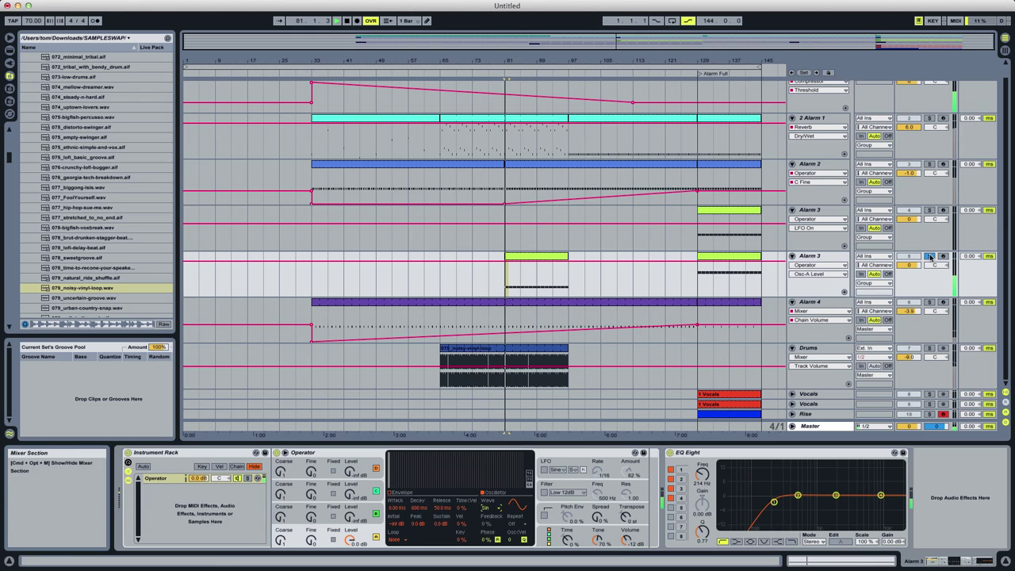
key(space)
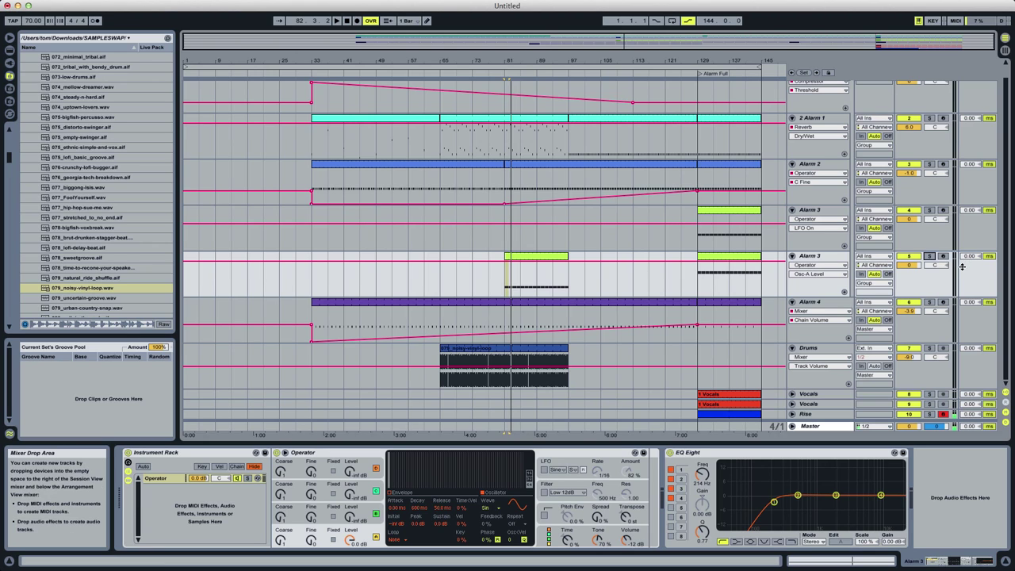
Arm the duplicated Alarm 3 track for recording and try out notes on it while the arrangement plays.
click(831, 260)
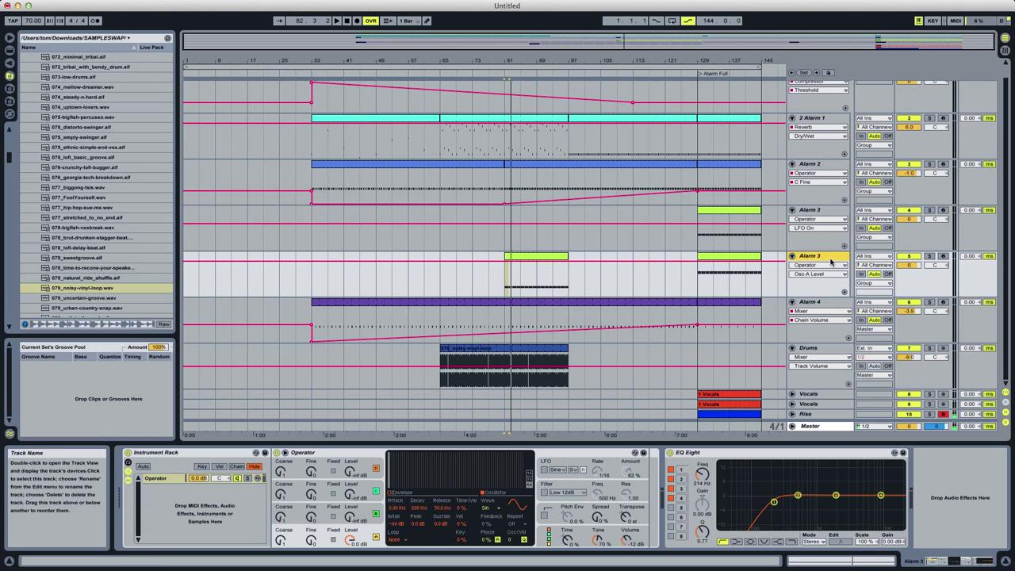
click(943, 257)
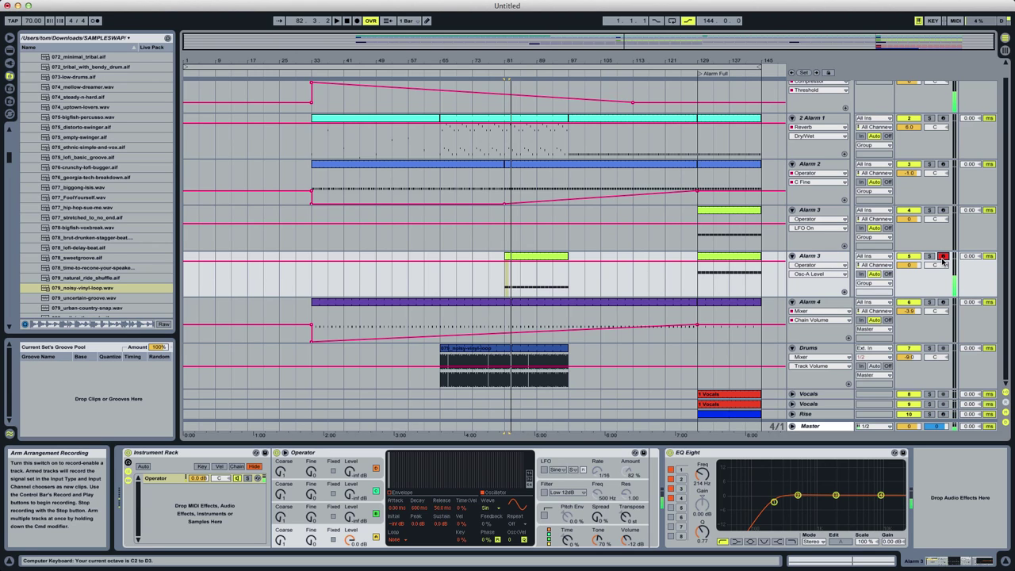
key(space)
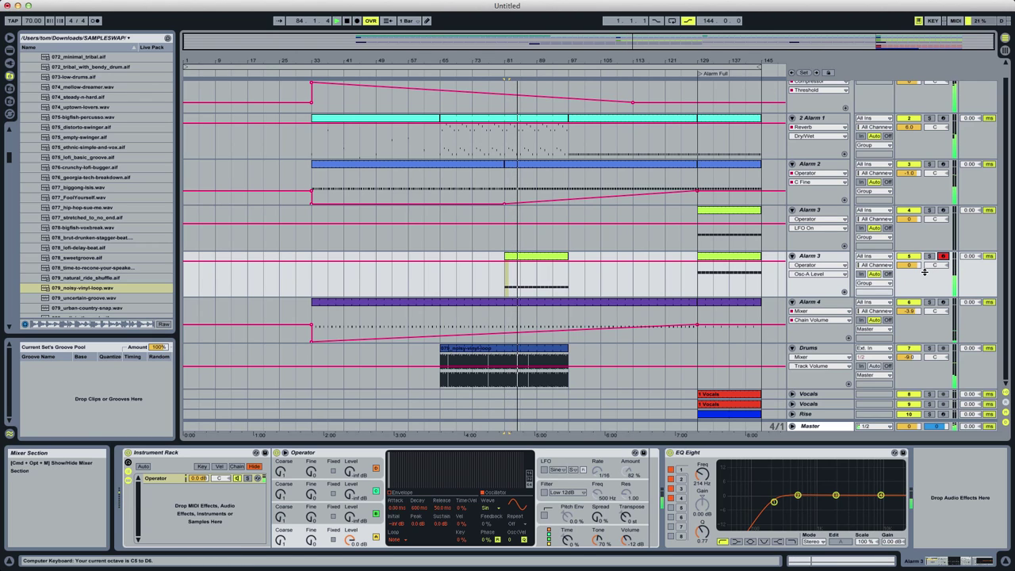
Add a Reverb to the duplicated Alarm 3 track and delete its clip between bars 81 and 97.
click(10, 50)
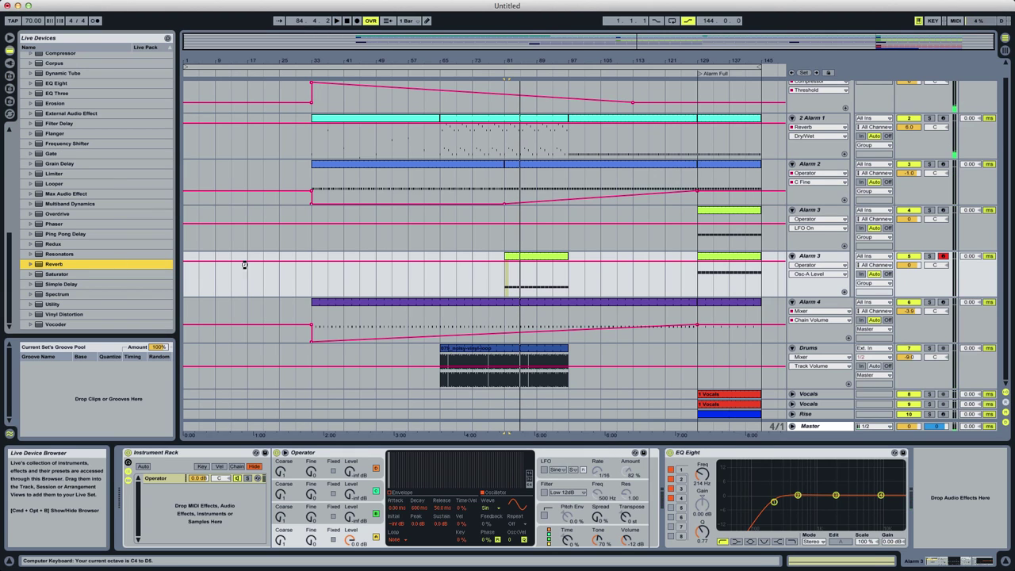
drag(244, 264, 256, 265)
click(517, 257)
click(505, 279)
click(511, 257)
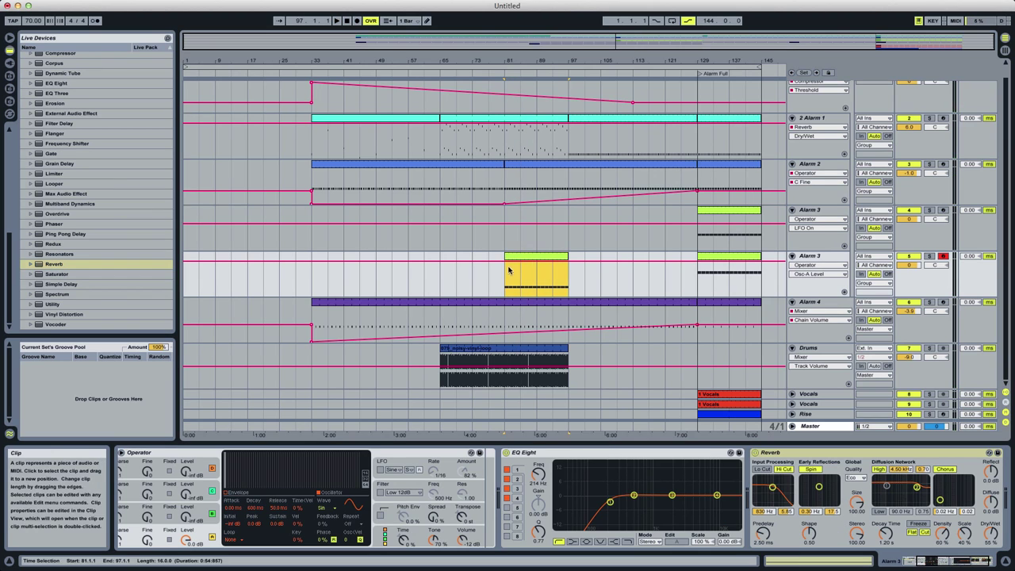
key(Delete)
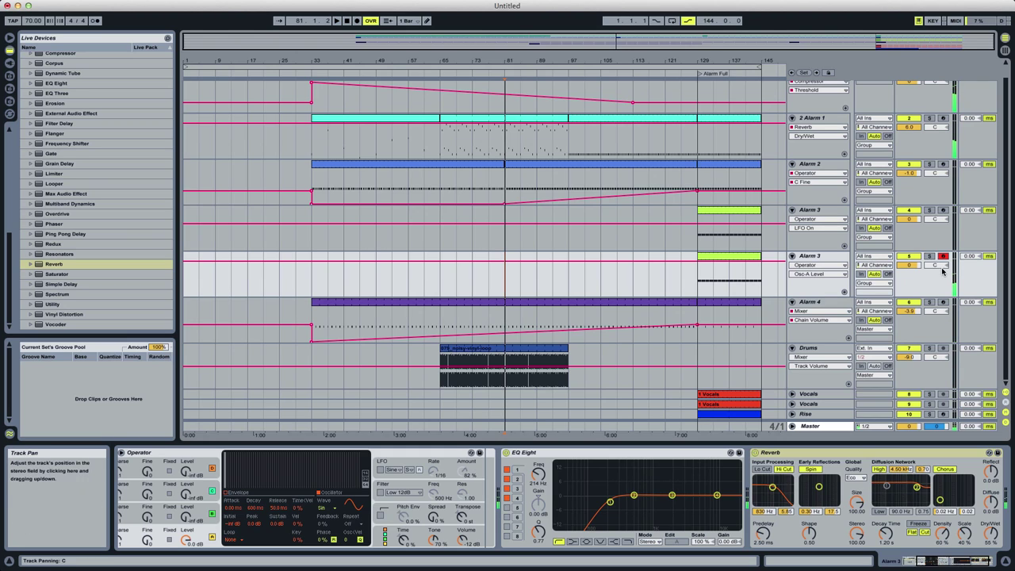
Set the Reverb's decay time to 3.31 s and its dry/wet to 30 %.
drag(889, 532, 889, 507)
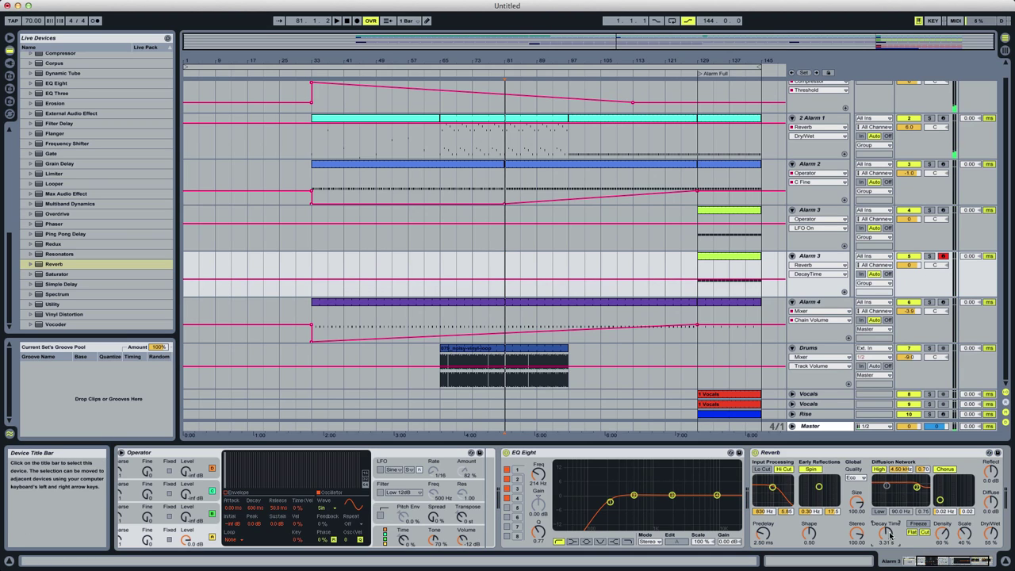
drag(993, 533, 993, 553)
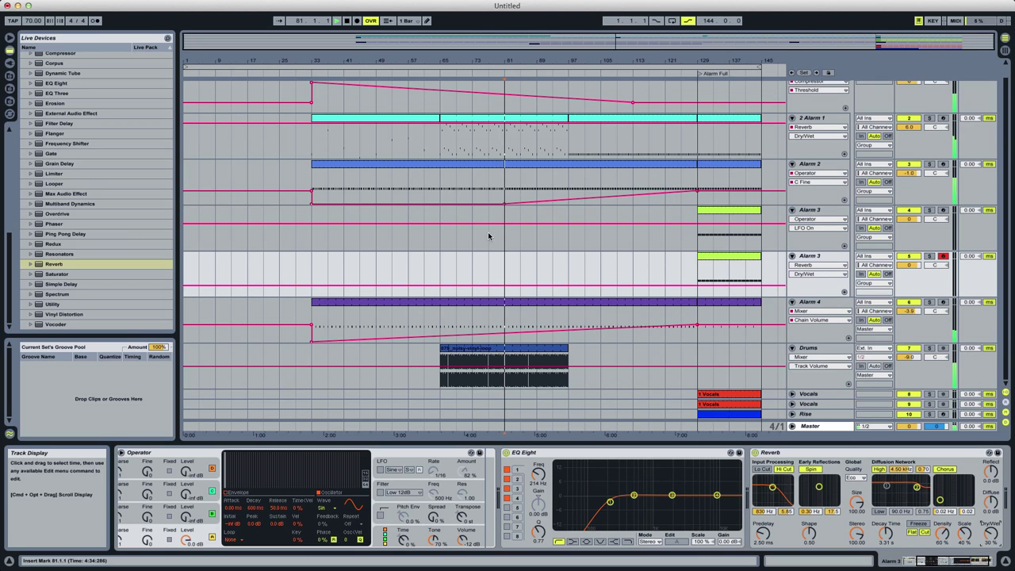
Try recording a melody on the duplicated Alarm 3 track from about bar 80 and remove the short take.
drag(478, 263, 487, 269)
click(488, 268)
key(space)
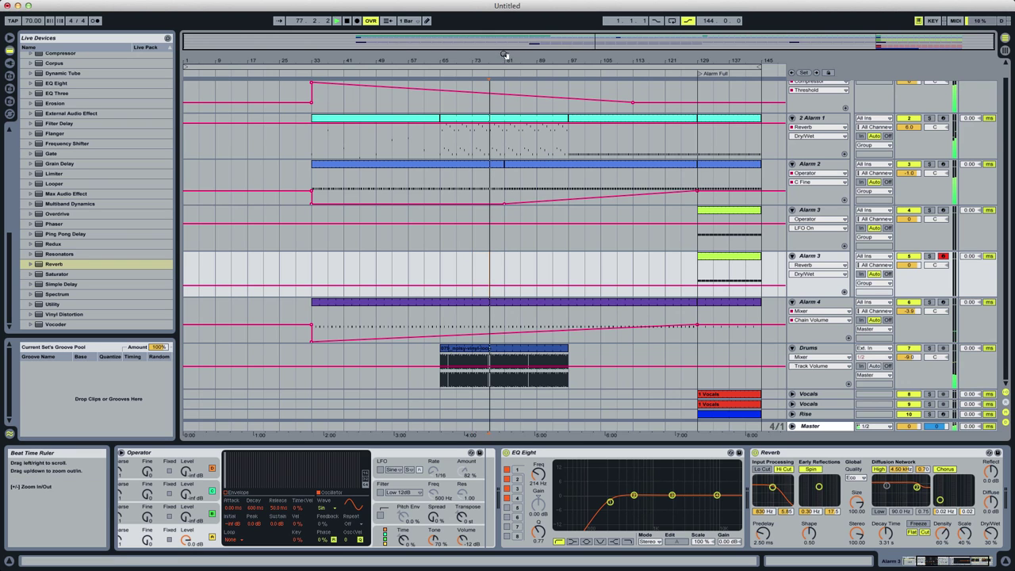
mouse_move(501, 42)
mouse_down()
mouse_move(501, 73)
mouse_move(517, 65)
mouse_up()
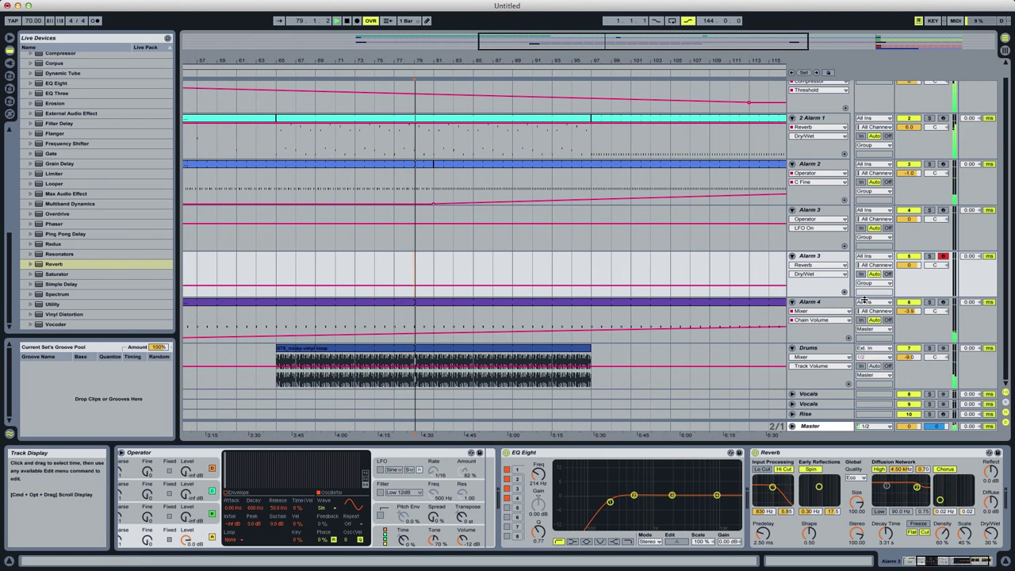
click(357, 22)
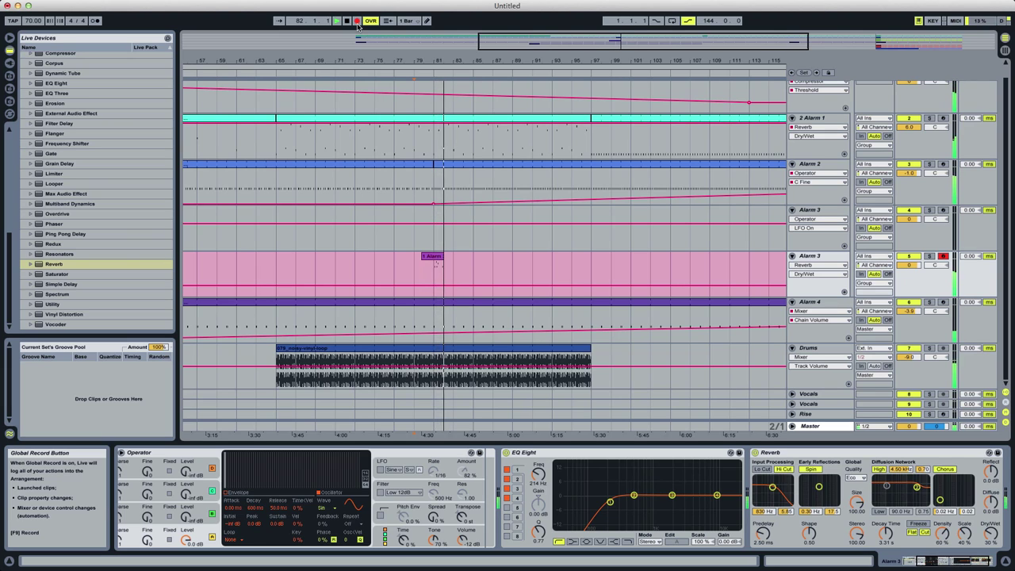
click(358, 24)
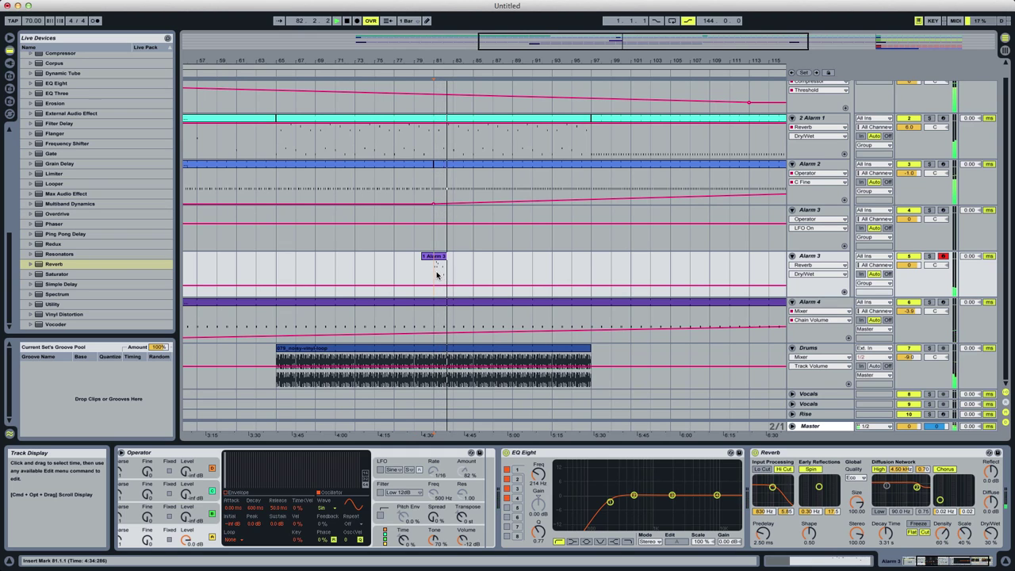
drag(440, 269, 422, 265)
key(super+2)
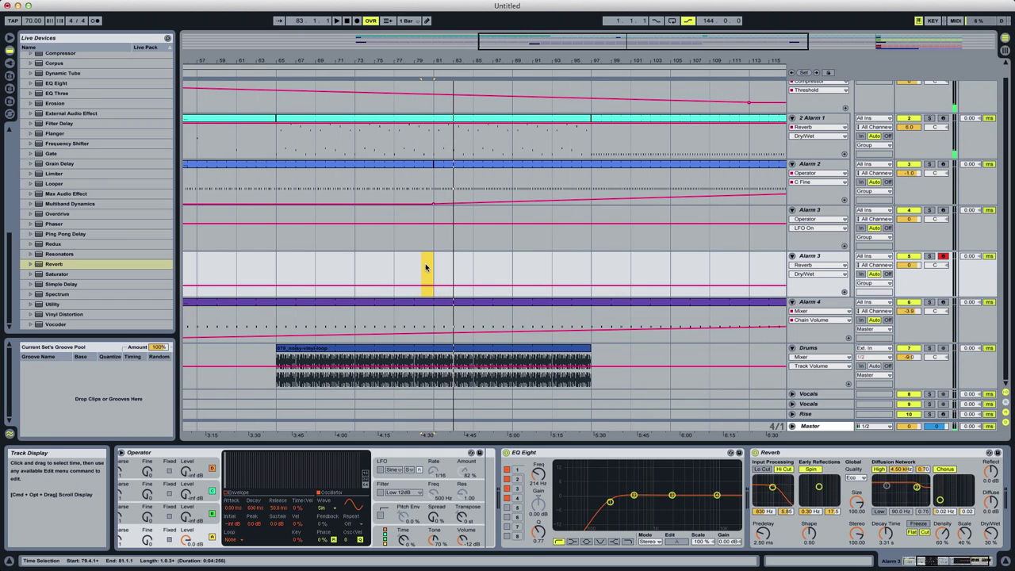
Narrow the arrangement grid to one bar and record a melody on the duplicated Alarm 3 track from about bar 80 to bar 89.
key(super+1)
key(super+1)
click(357, 21)
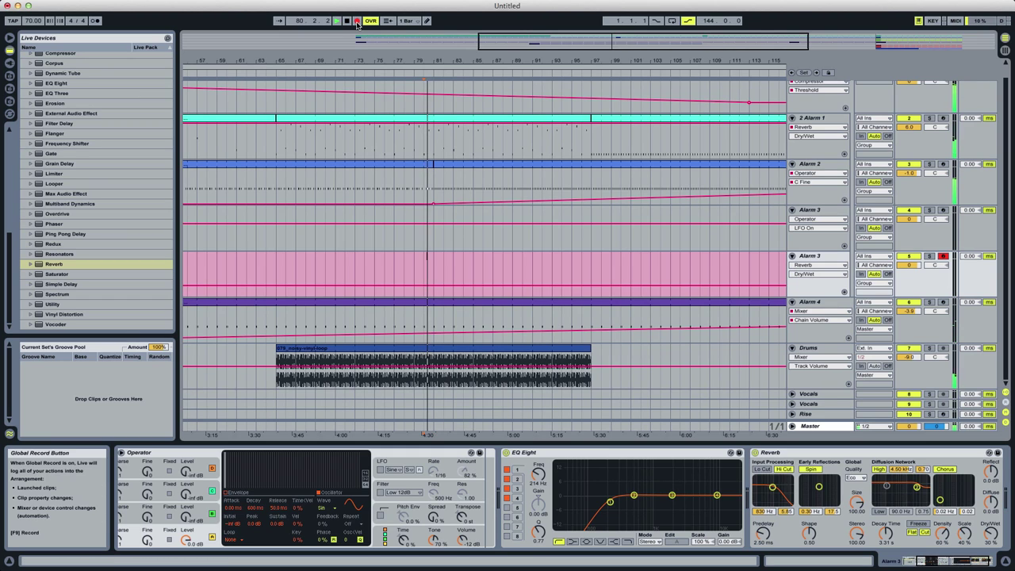
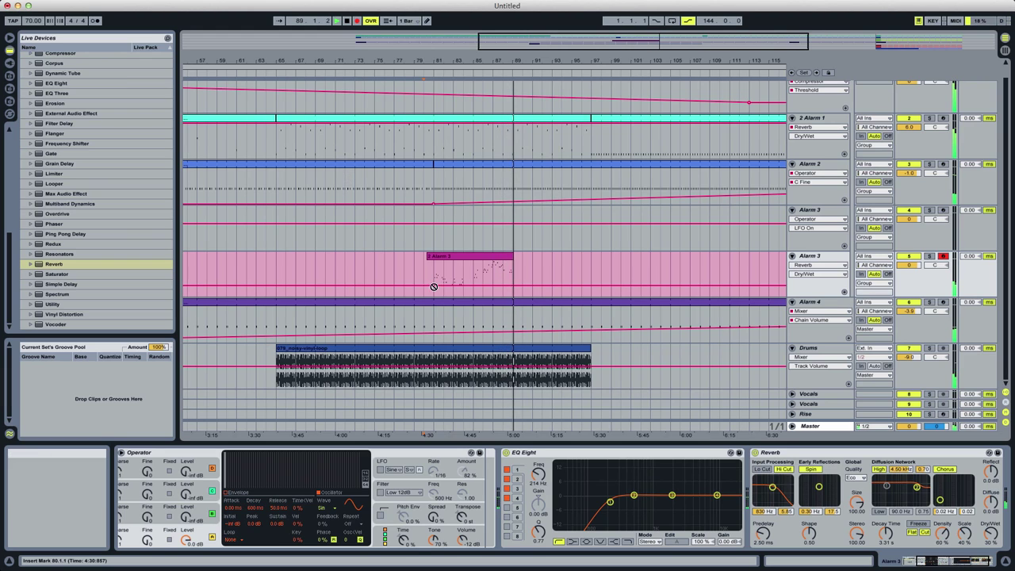
key(space)
Consolidate bars 81 to 89 of the recorded melody into an eight-bar clip and open its notes for editing.
drag(433, 278, 514, 281)
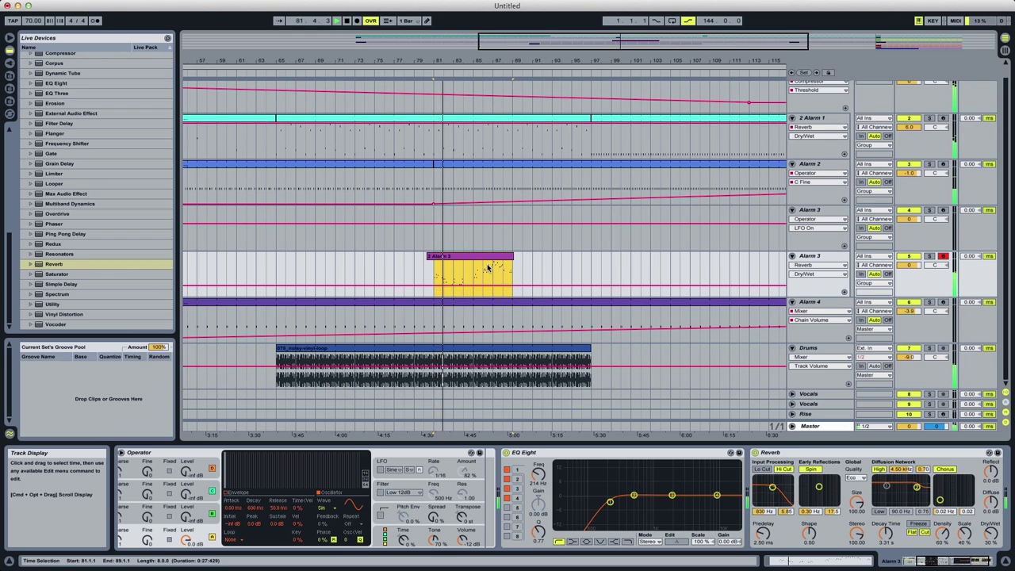
double_click(486, 262)
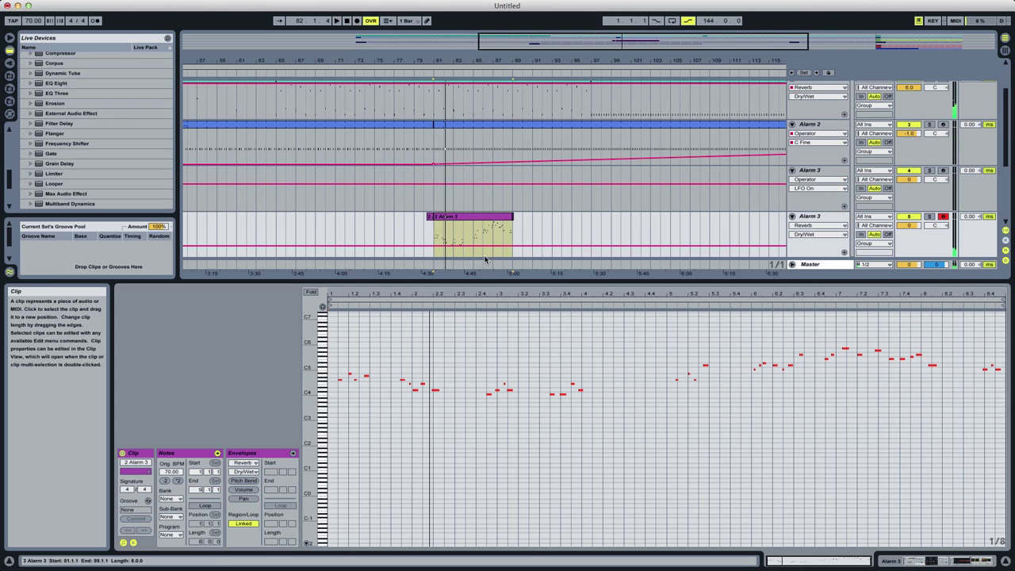
click(495, 489)
Quantize all notes of the recorded melody clip with the current settings and listen from bar 81.
key(super+a)
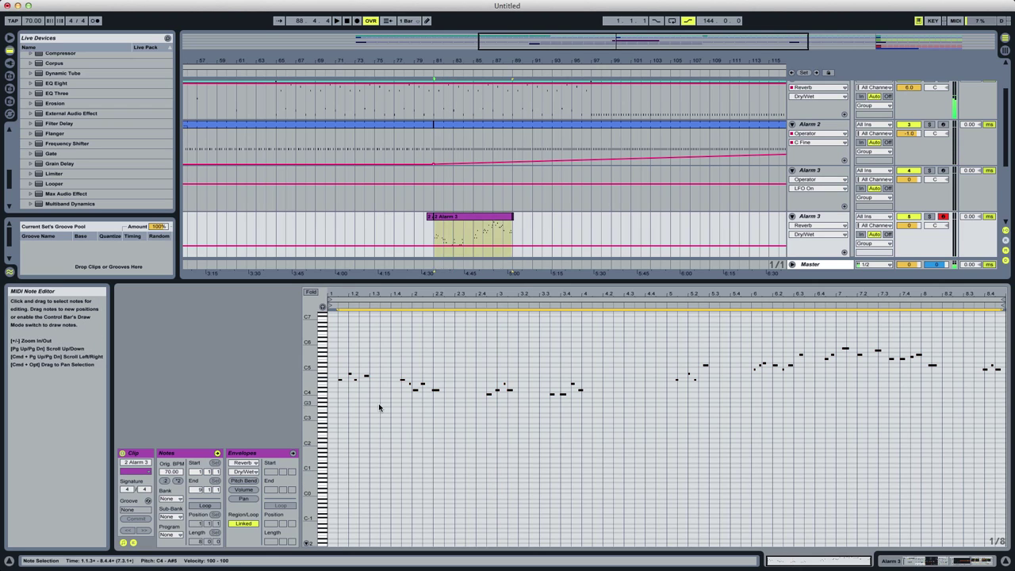
right_click(376, 406)
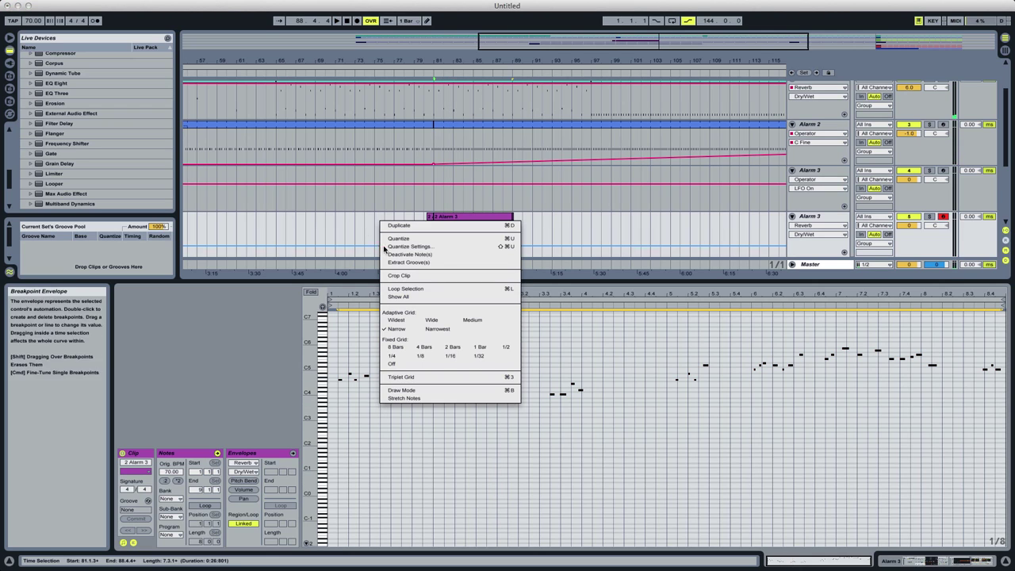
click(403, 238)
key(space)
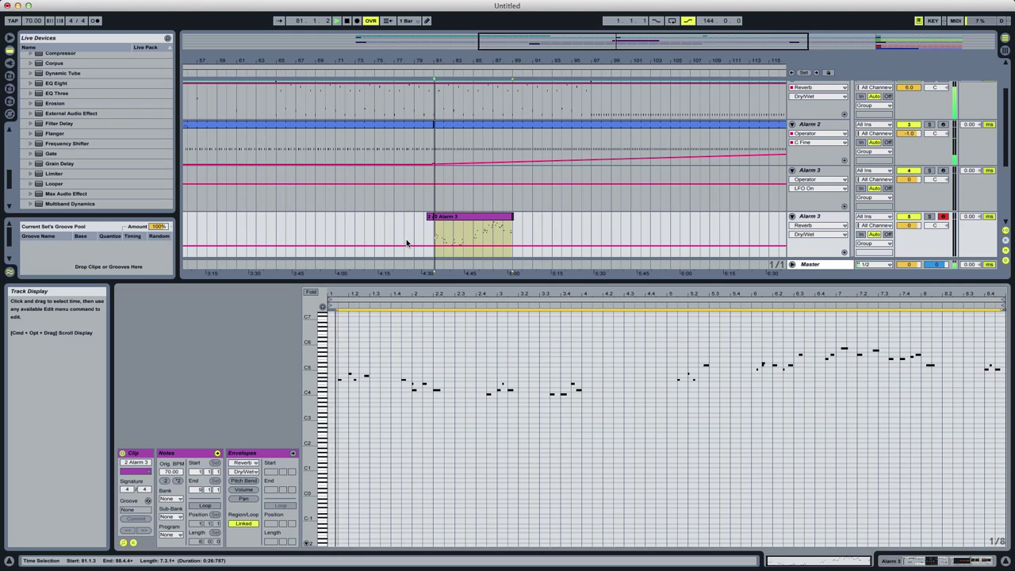
key(space)
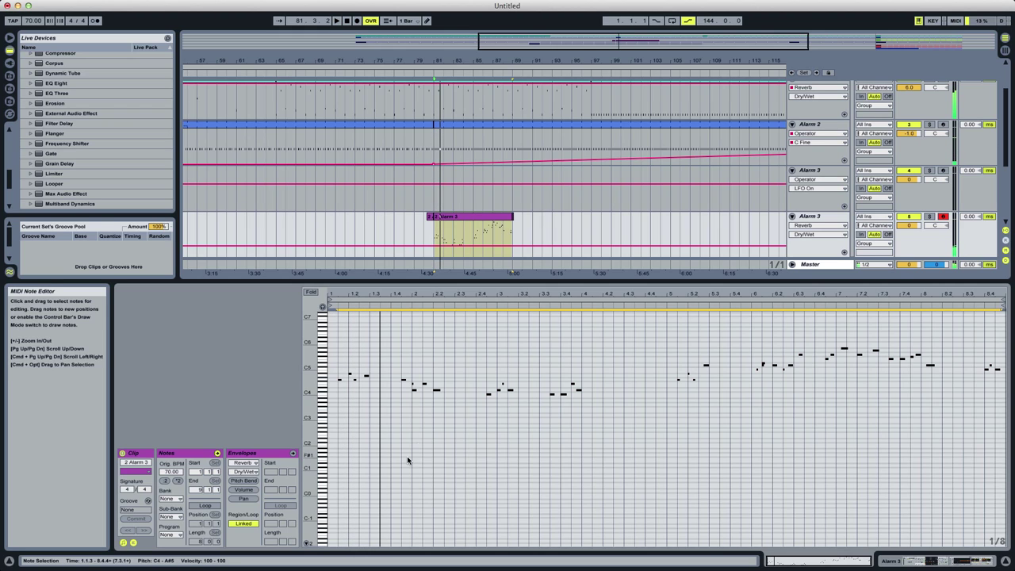
Try quantizing the melody's note starts to 1/8 at 100 %, play the result and undo the quantization.
right_click(388, 391)
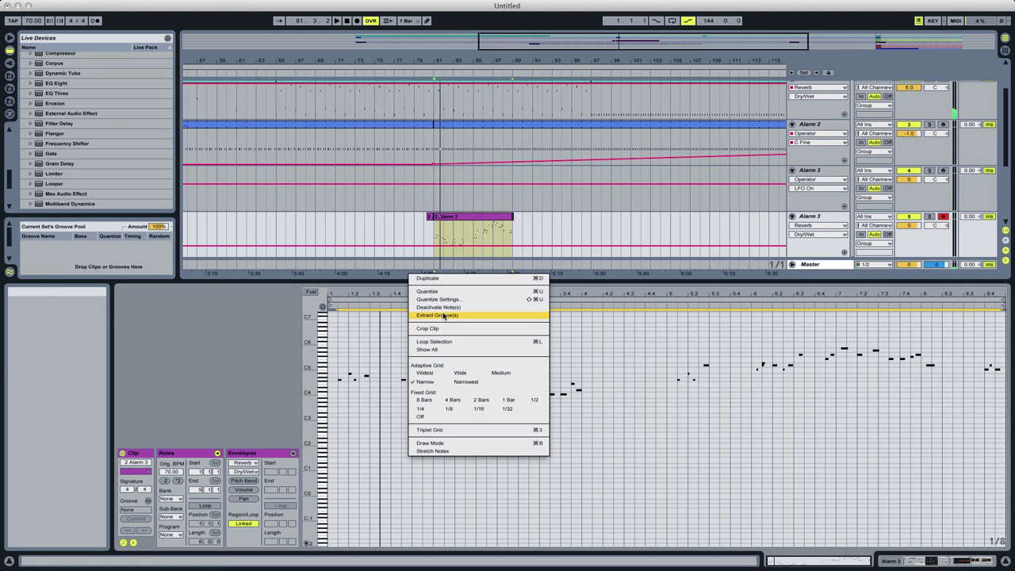
click(444, 300)
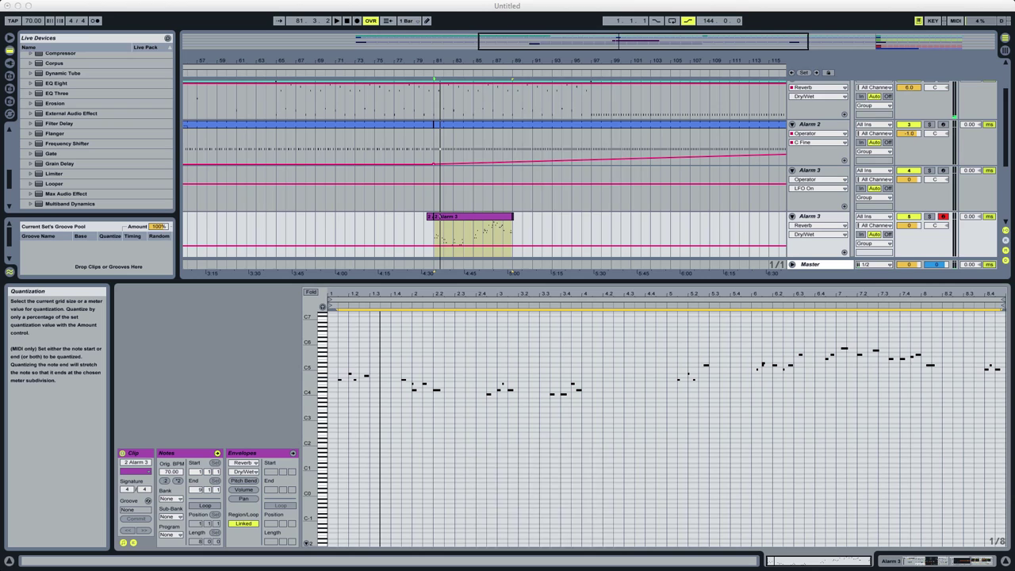
click(599, 104)
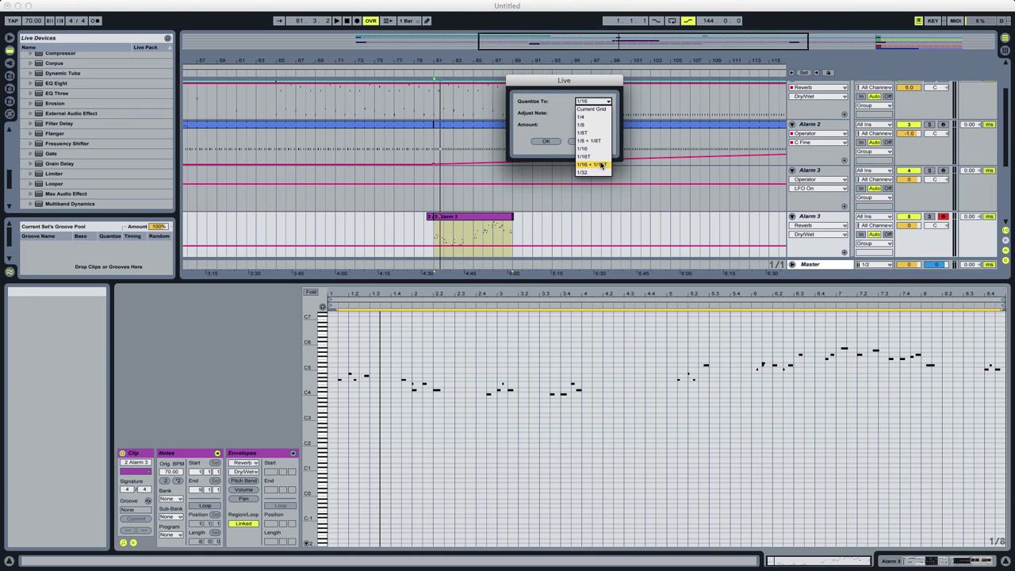
click(595, 126)
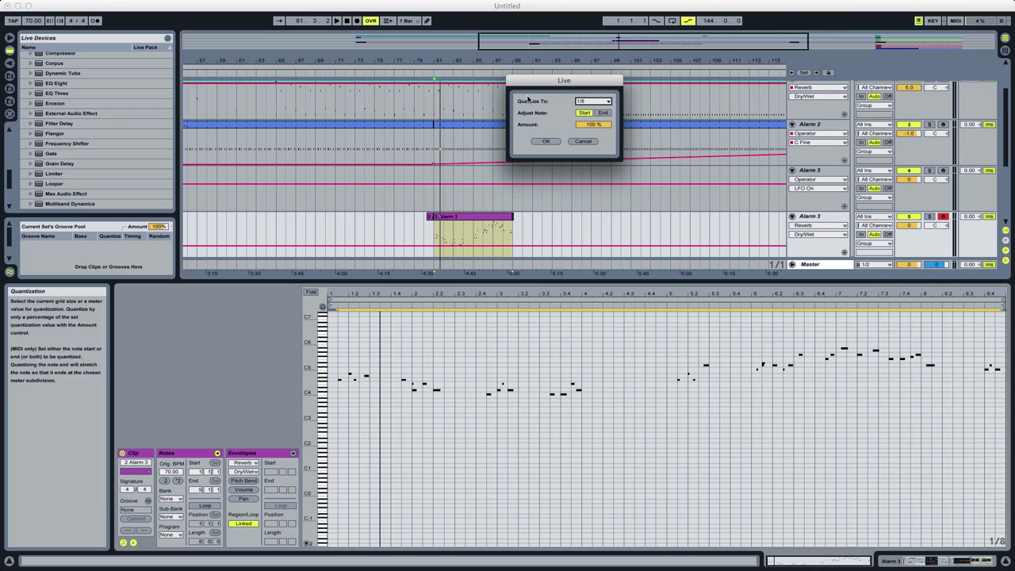
click(549, 142)
key(space)
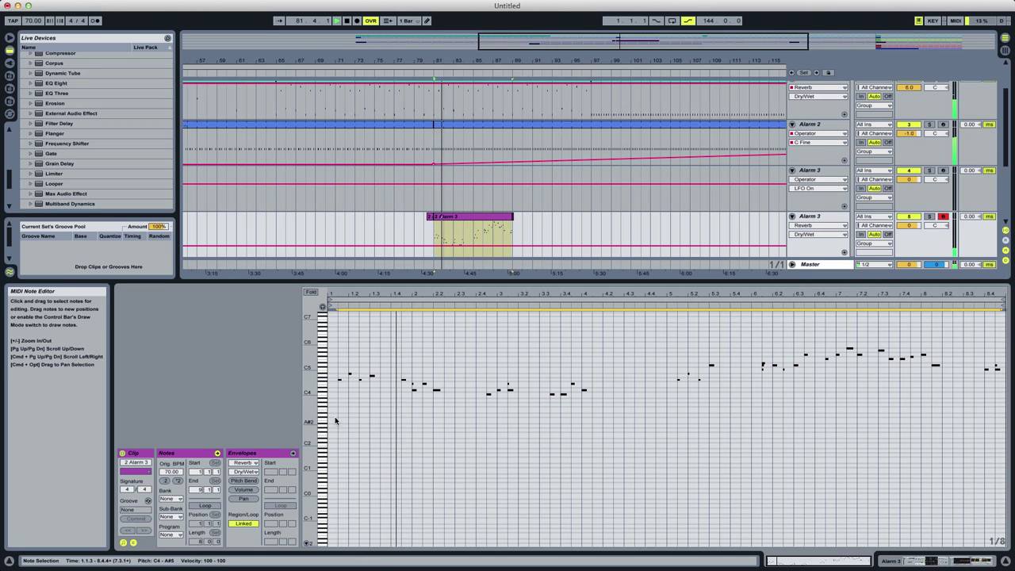
click(446, 418)
key(super+z)
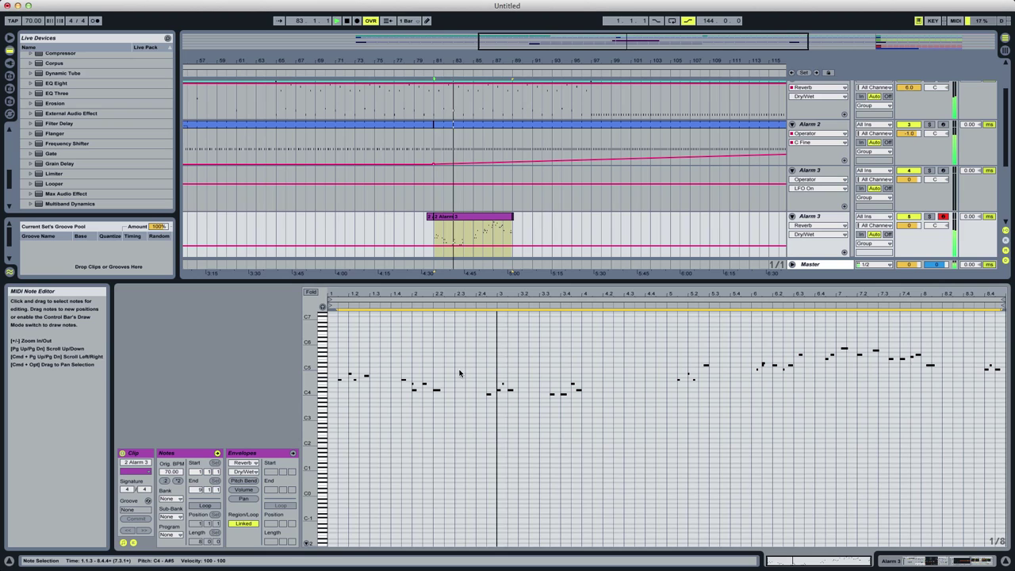
Play the melody clip briefly, then quantize all its note starts to 1/16 at 100 %.
key(space)
key(space)
key(space)
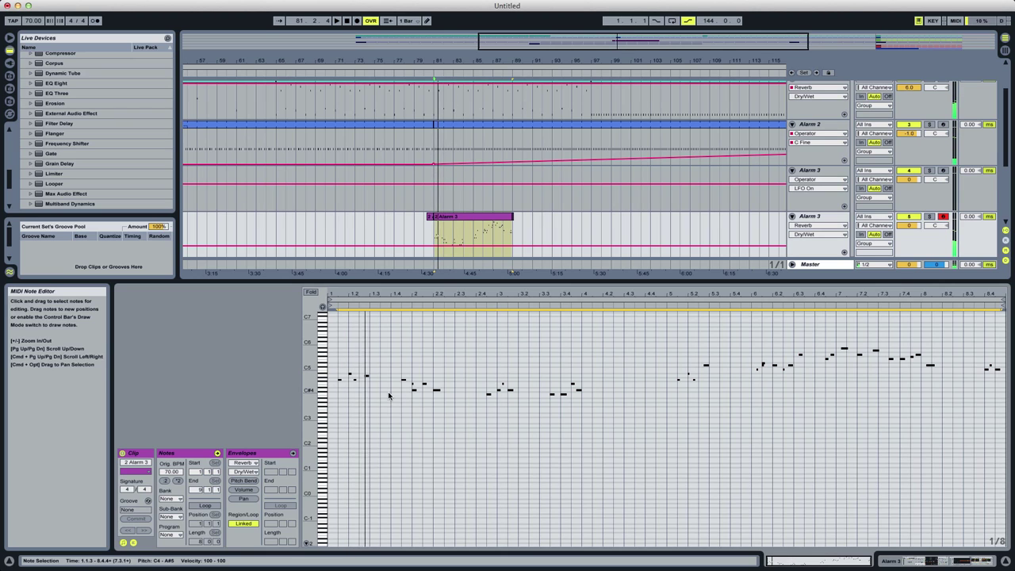
click(389, 396)
right_click(376, 399)
click(403, 411)
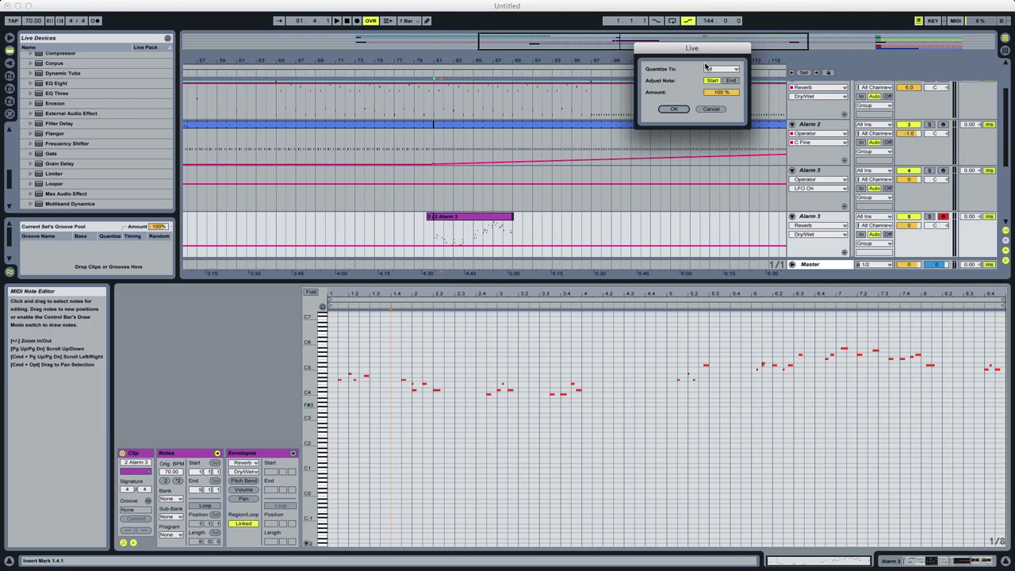
click(720, 70)
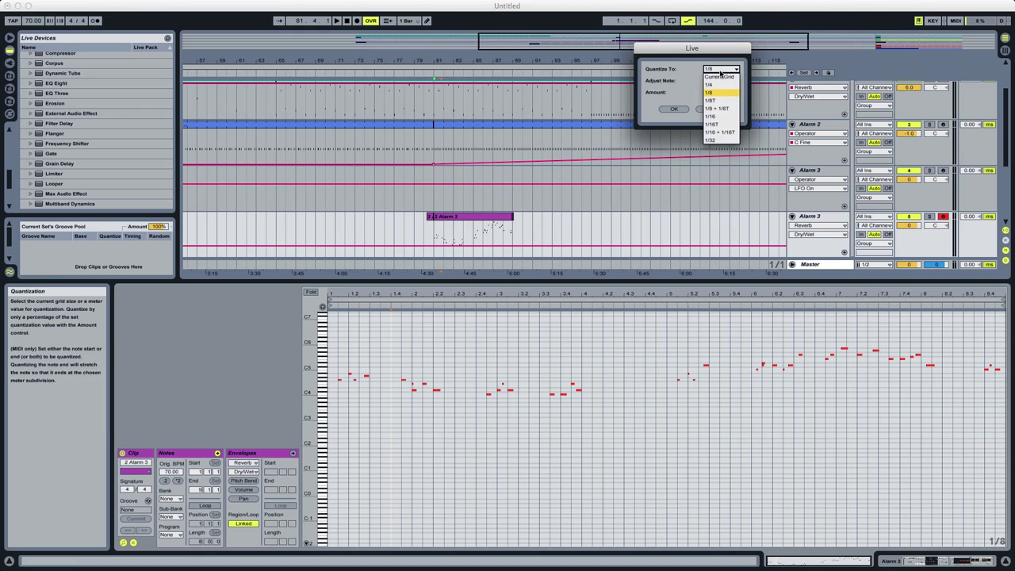
click(722, 117)
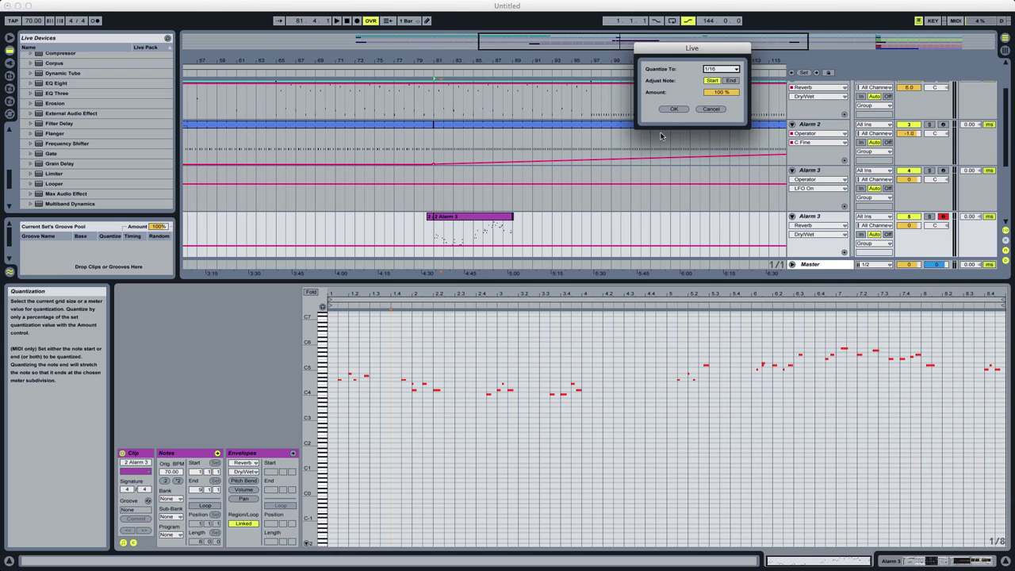
click(674, 108)
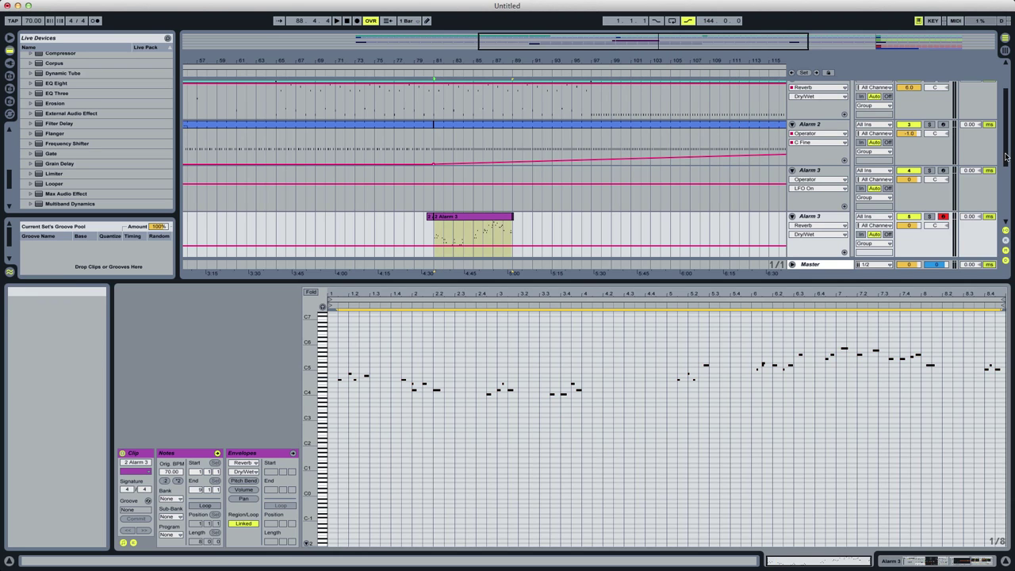
Extract the groove from the 079_noisy-vinyl-loop clip on the Drums track and play the loop from bar 65.
scroll(1004, 179, down, 2)
scroll(1006, 151, up, 4)
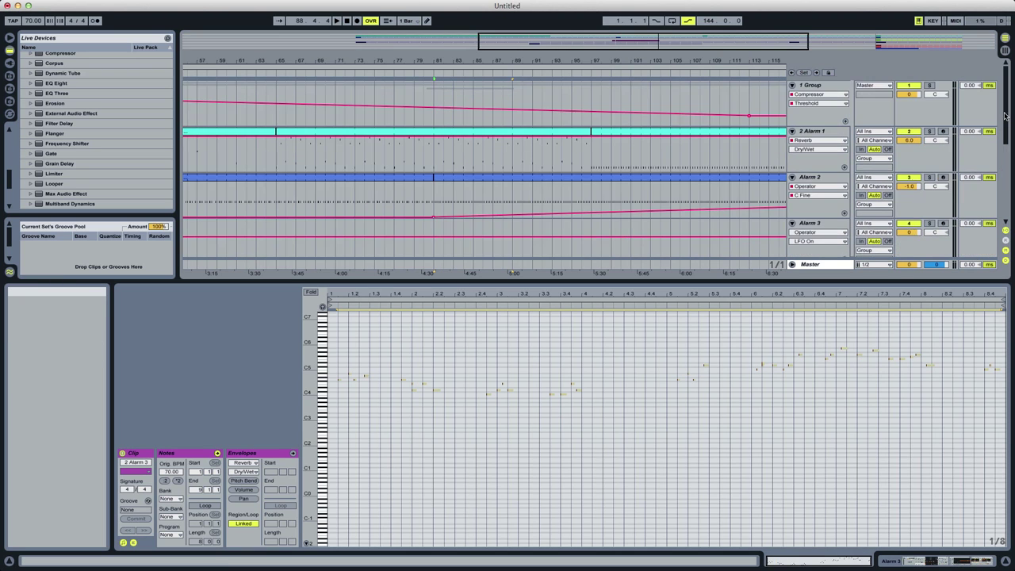
scroll(1008, 131, down, 8)
right_click(455, 193)
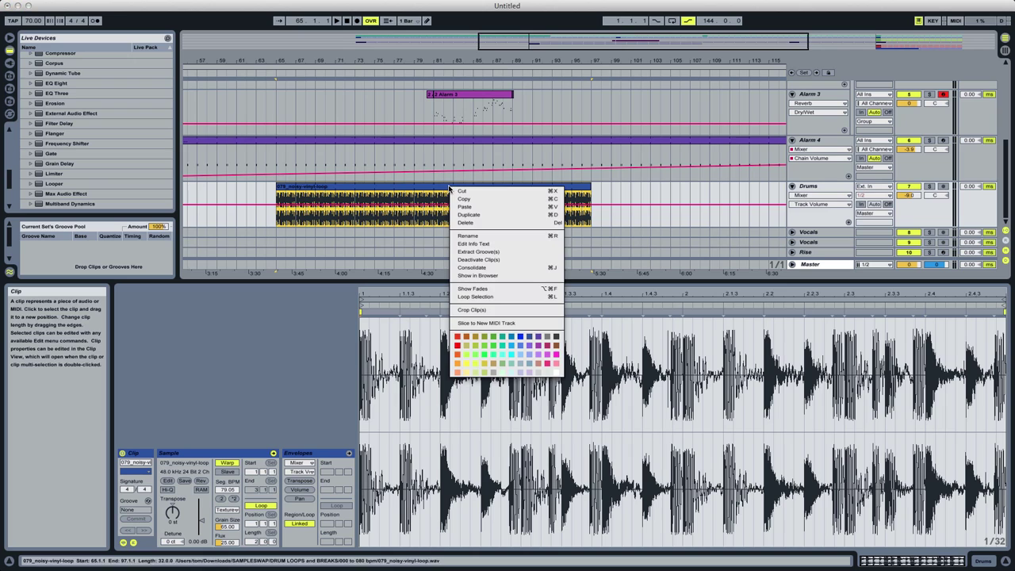
click(490, 253)
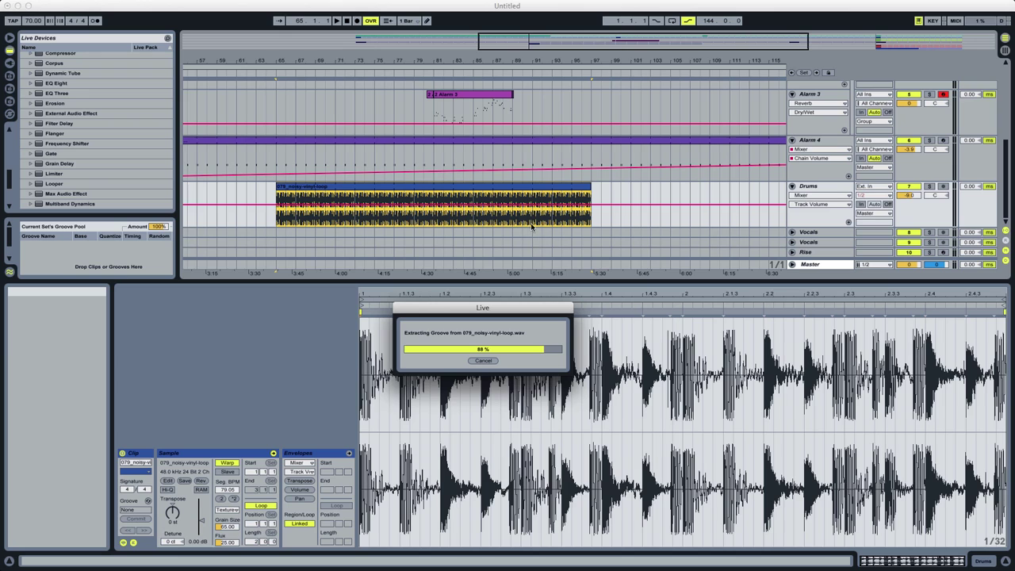
key(space)
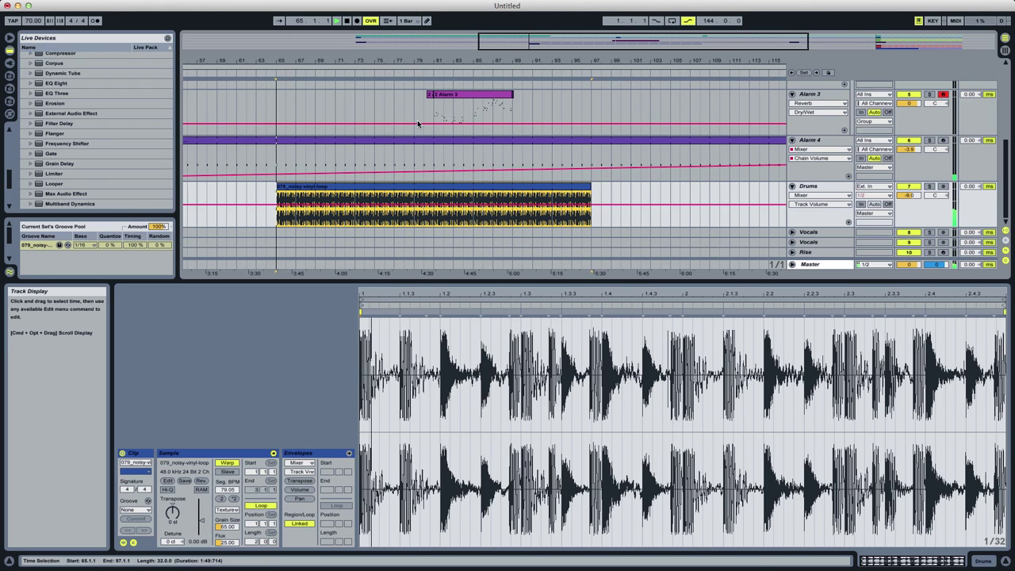
Apply the extracted drum loop groove to the recorded melody clip at bar 81 and play it from there.
click(437, 112)
key(space)
key(space)
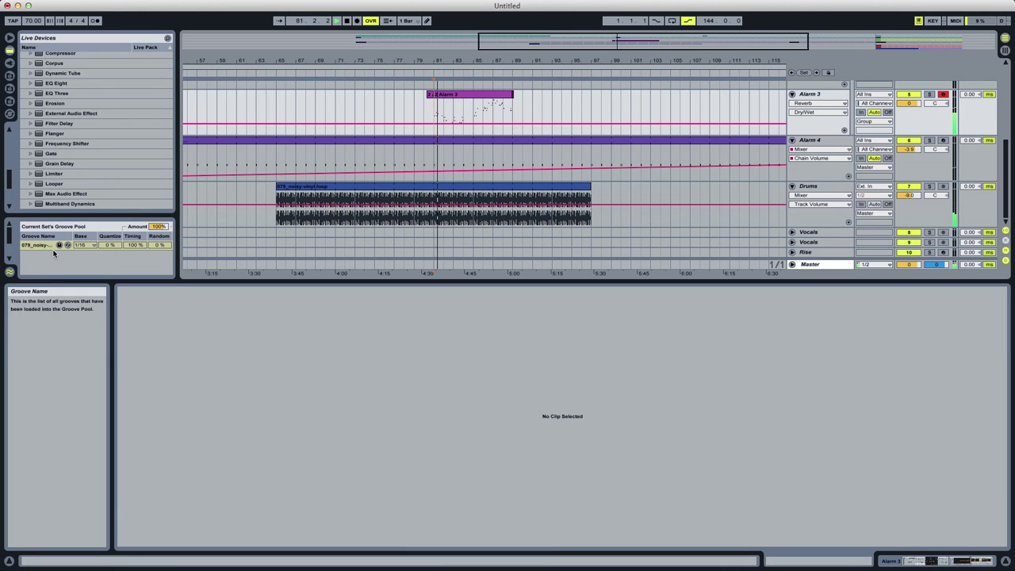
key(space)
mouse_move(40, 245)
mouse_down()
mouse_move(481, 89)
mouse_move(466, 122)
mouse_up()
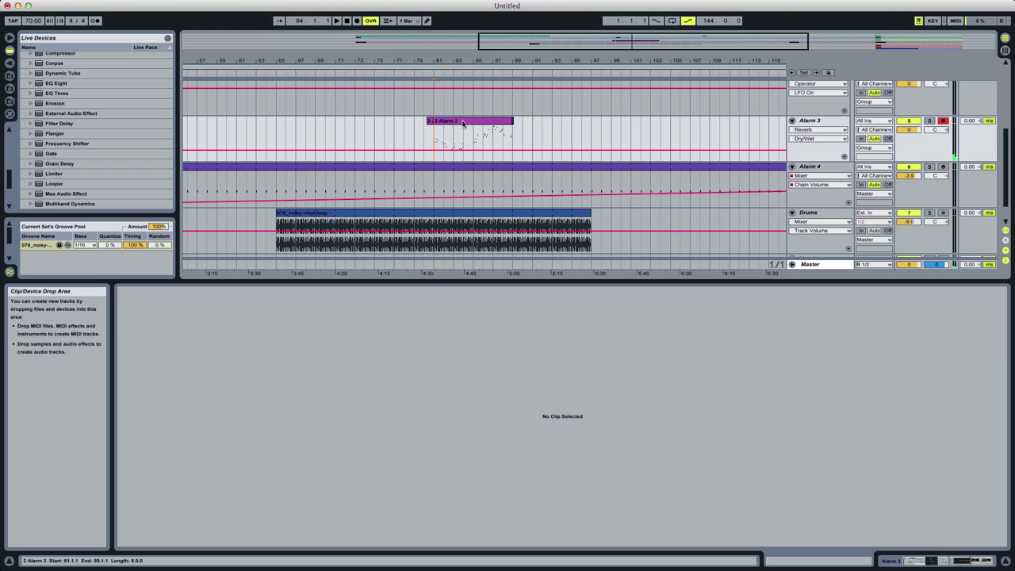
key(space)
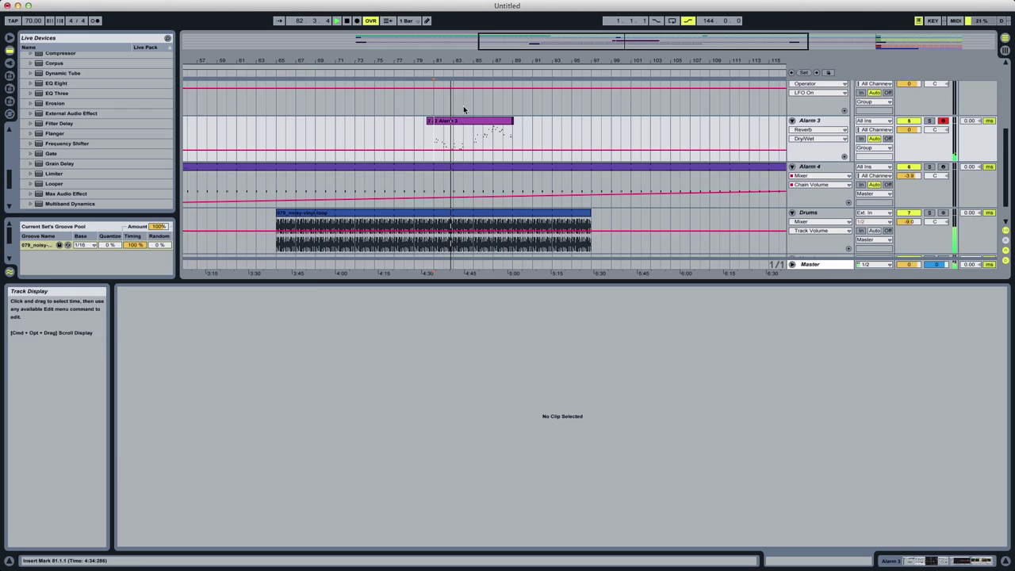
click(465, 121)
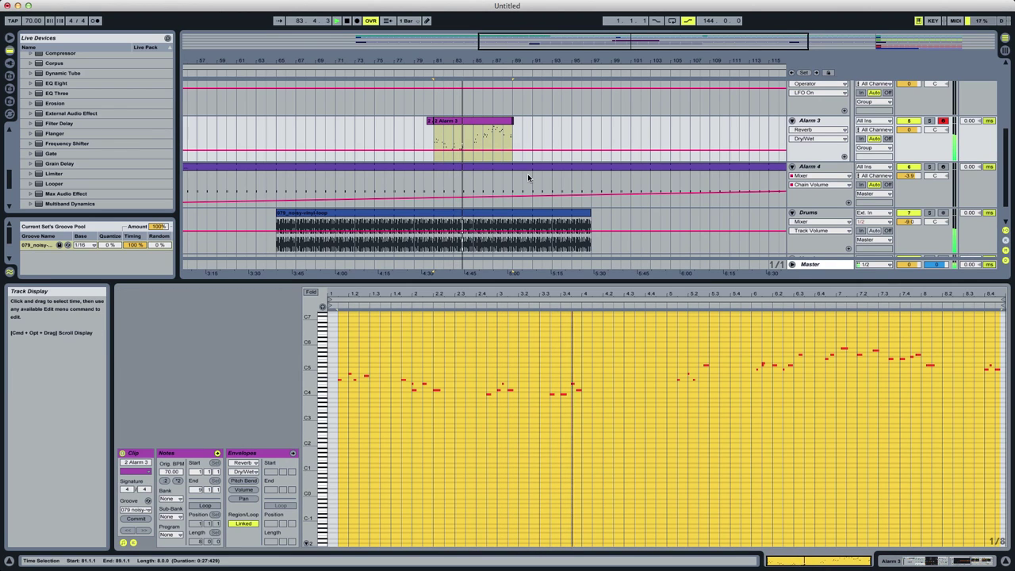
Listen to the arrangement around the melody clip from bar 79 and from bar 65.
click(413, 130)
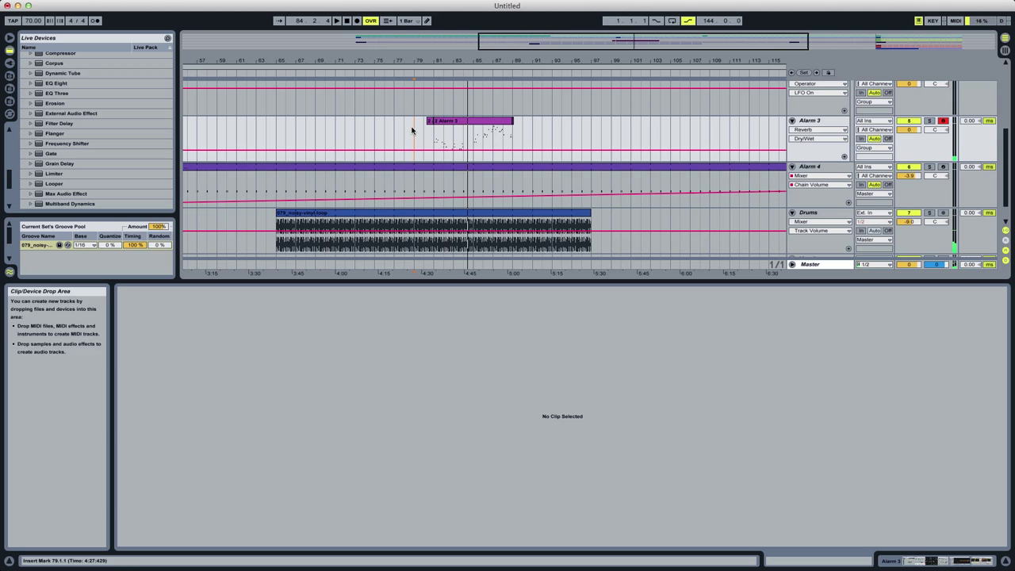
key(space)
key(space)
drag(508, 41, 508, 32)
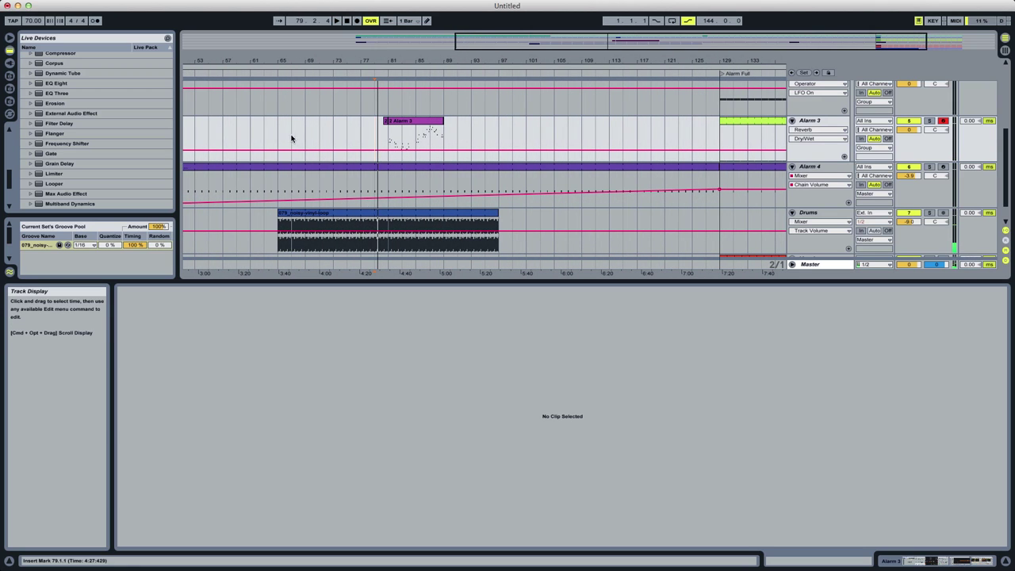
click(266, 145)
key(space)
Rename the duplicated Alarm 3 track holding the recorded melody as Alarm 3 Synth.
click(811, 121)
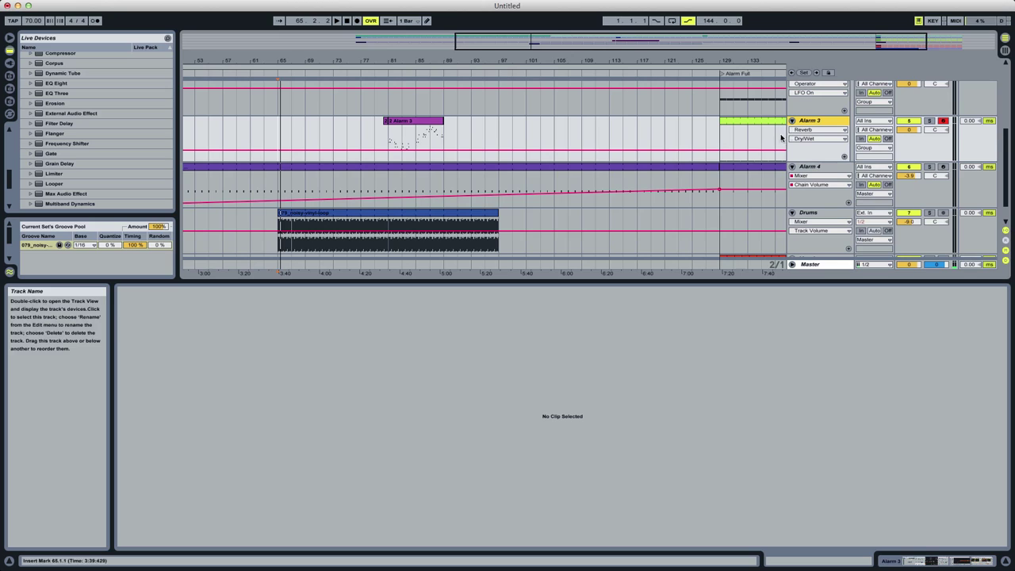
key(super+r)
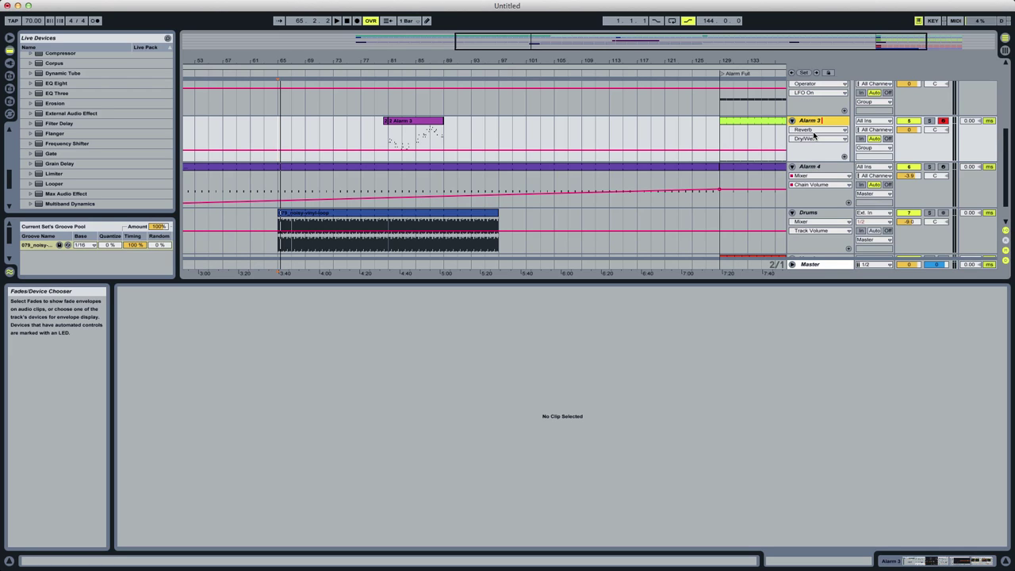
text(Synth)
key(Return)
Compare the playback from bar 65, from the Alarm Full section at bar 129 and from the melody clip at bar 81.
key(space)
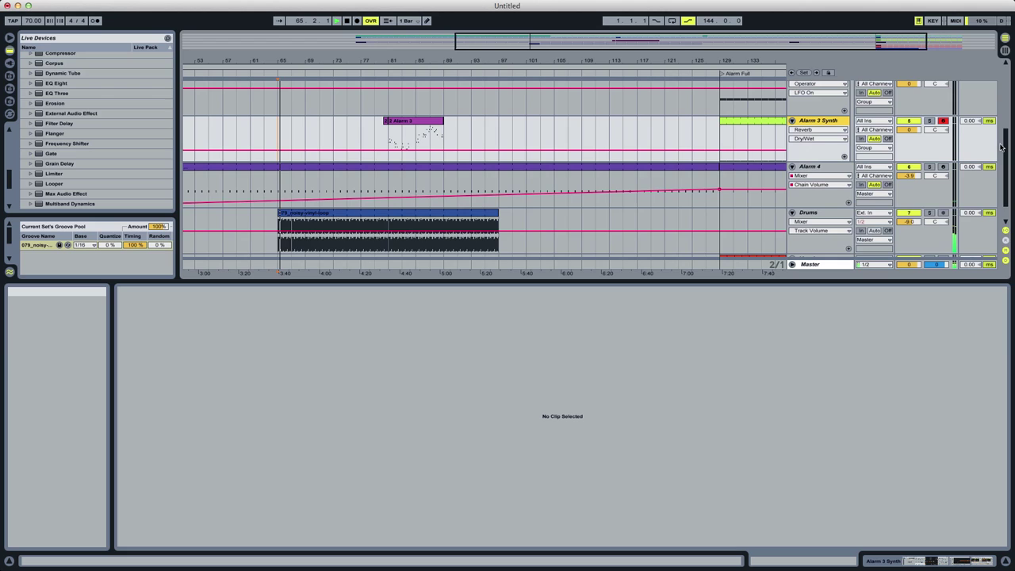
mouse_move(1007, 146)
mouse_down()
mouse_move(1007, 111)
mouse_move(1006, 127)
mouse_up()
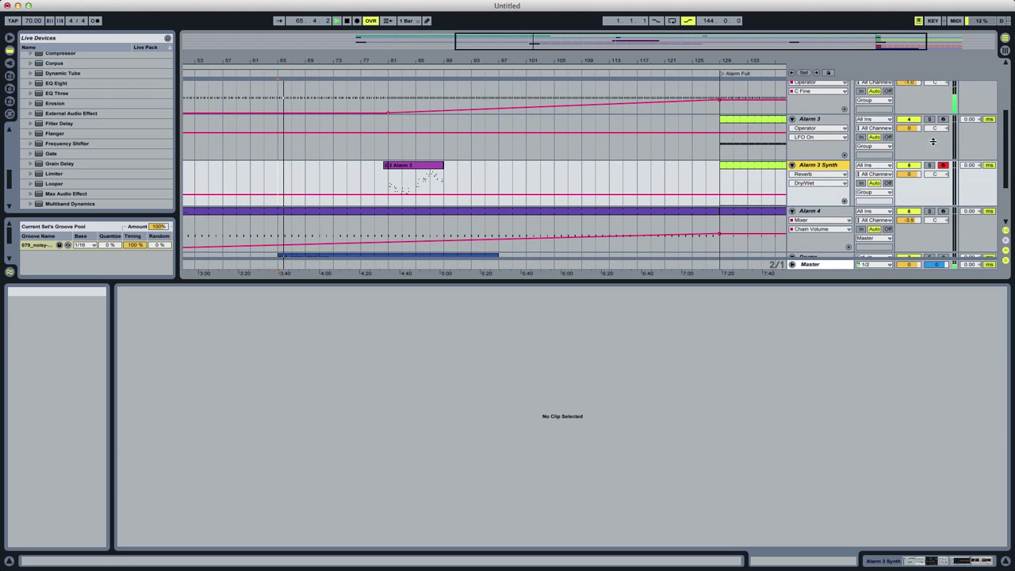
key(space)
click(737, 158)
key(space)
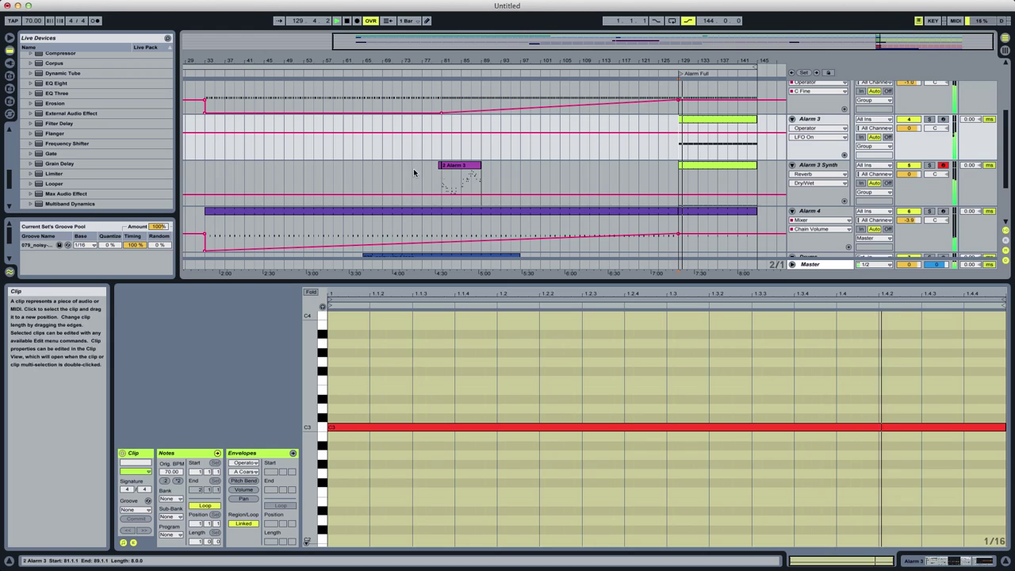
click(361, 178)
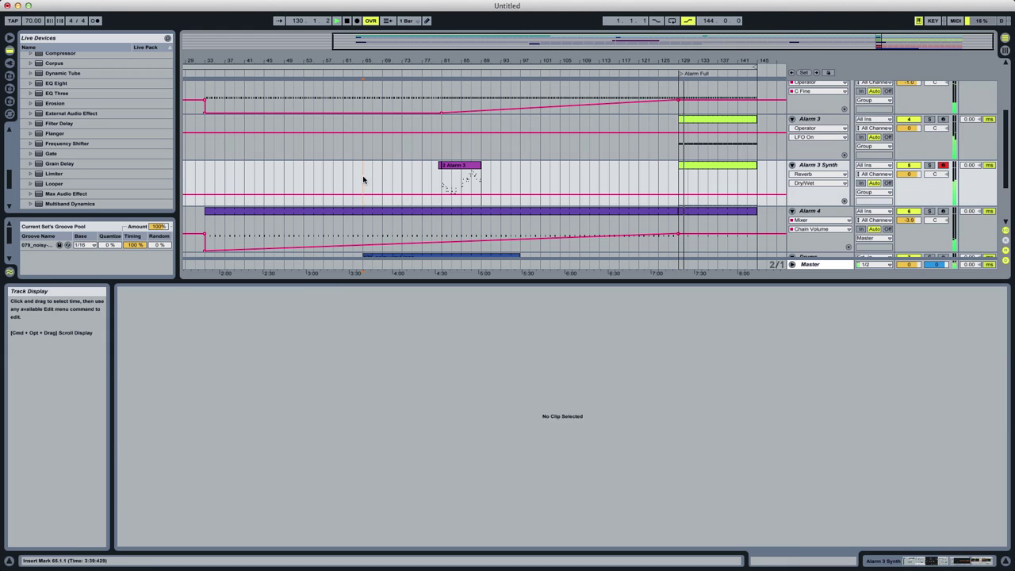
click(438, 186)
key(space)
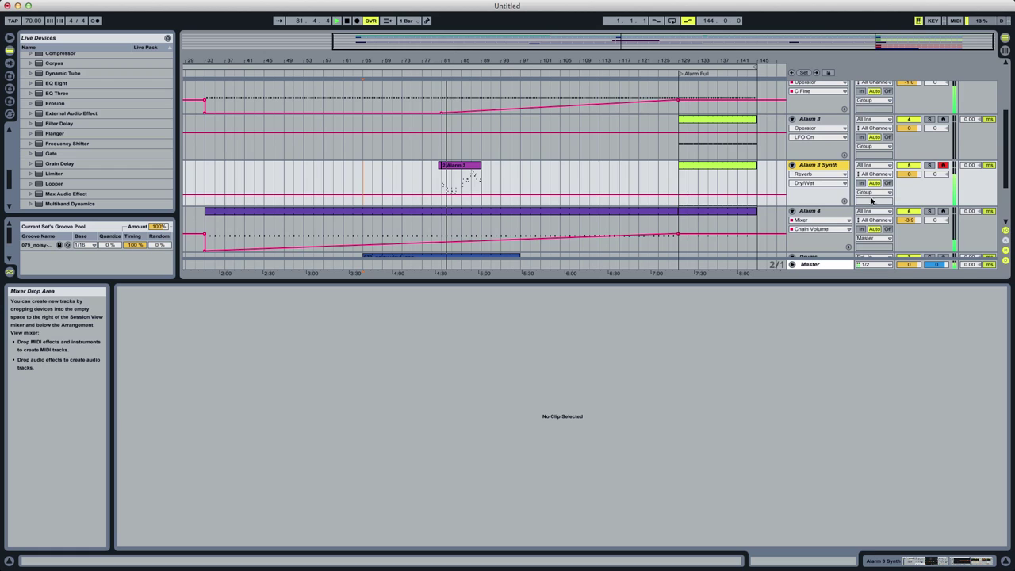
Insert an audio track below Alarm 4, name it Bass and unfold it.
click(828, 214)
key(super+t)
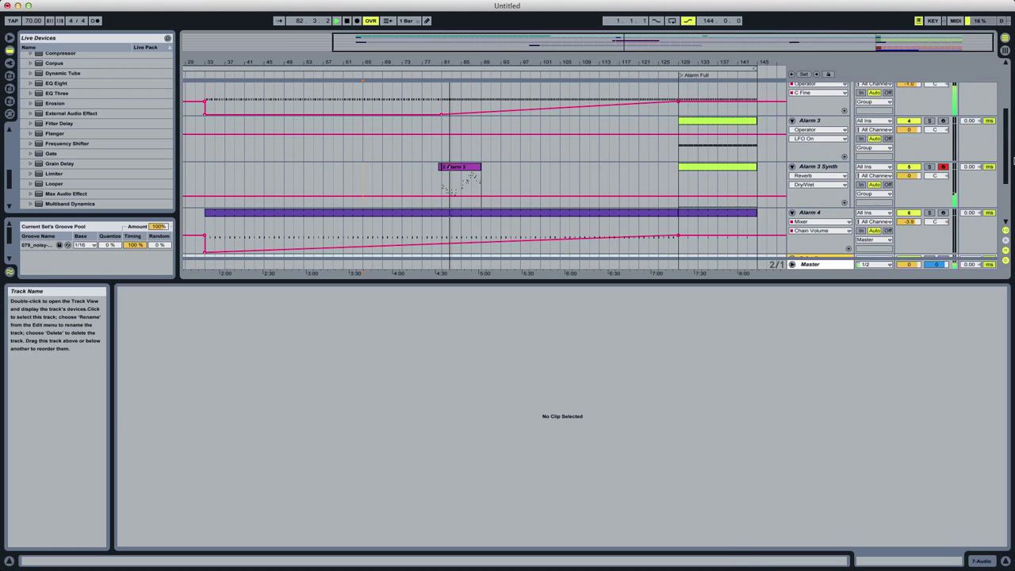
drag(1004, 158, 1002, 180)
key(super+r)
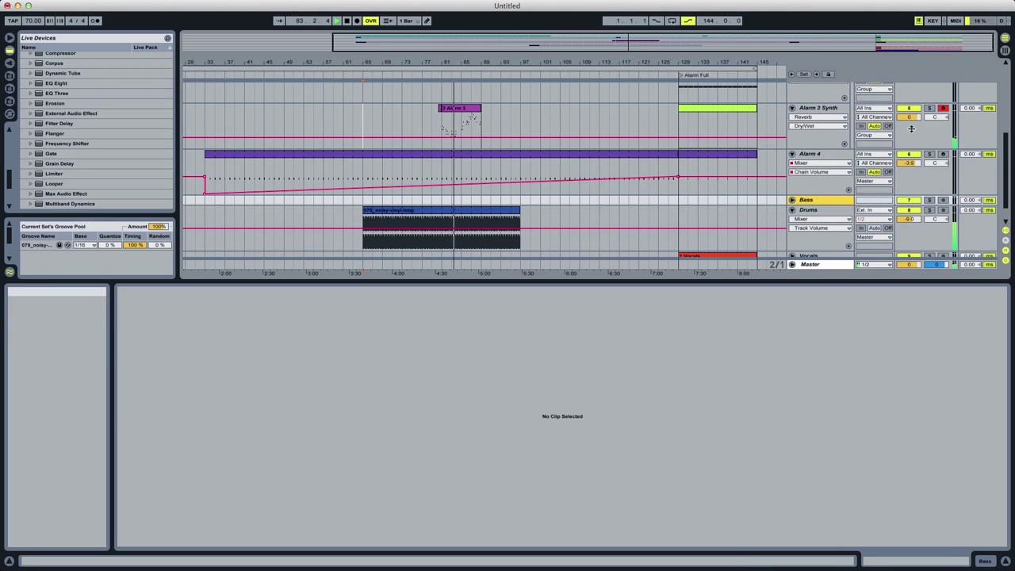
click(793, 200)
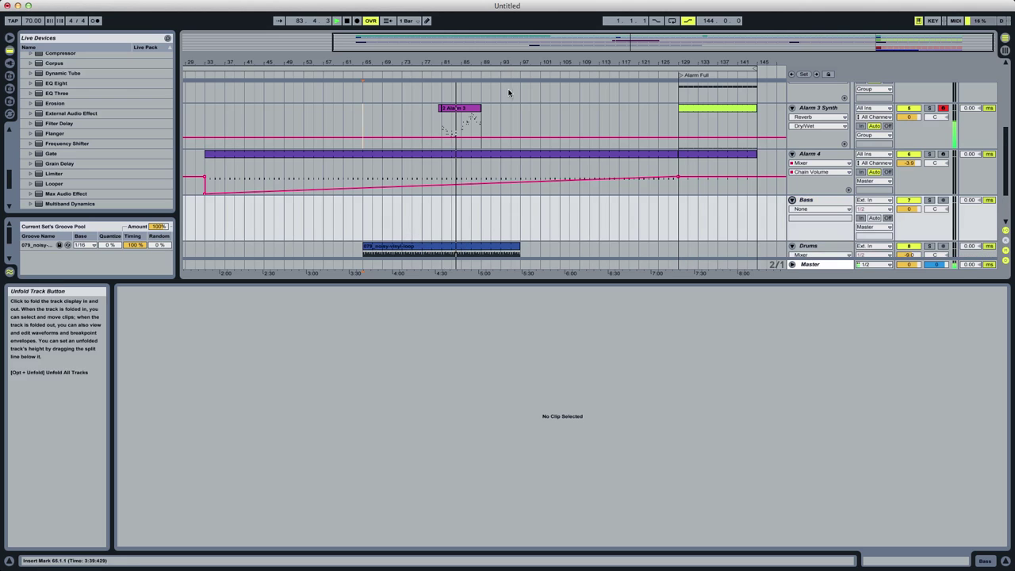
Copy the eight-bar melody clip on Alarm 3 Synth to bar 65, then delete the copy and undo the deletion.
click(464, 107)
click(357, 118)
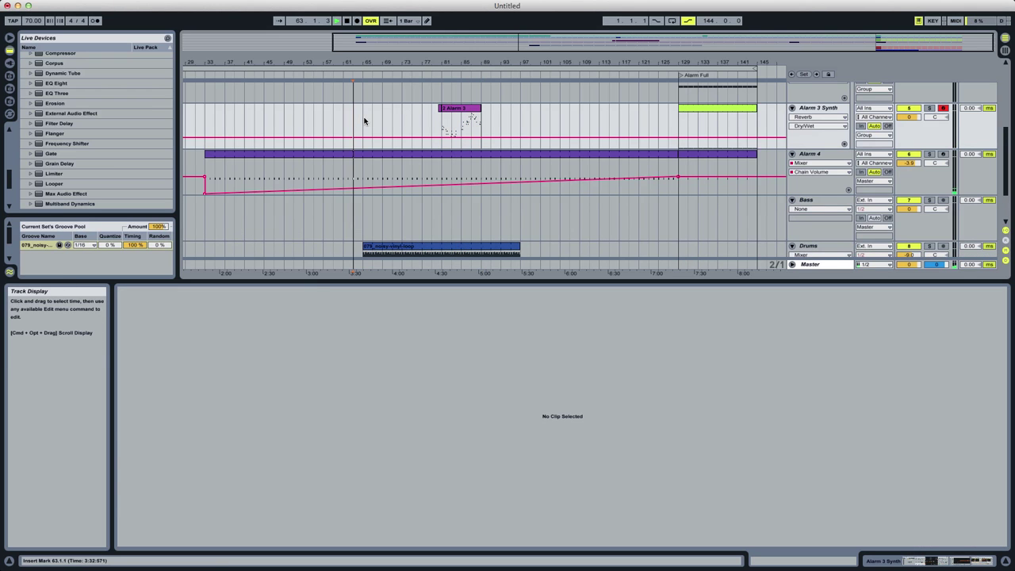
click(364, 120)
key(super+v)
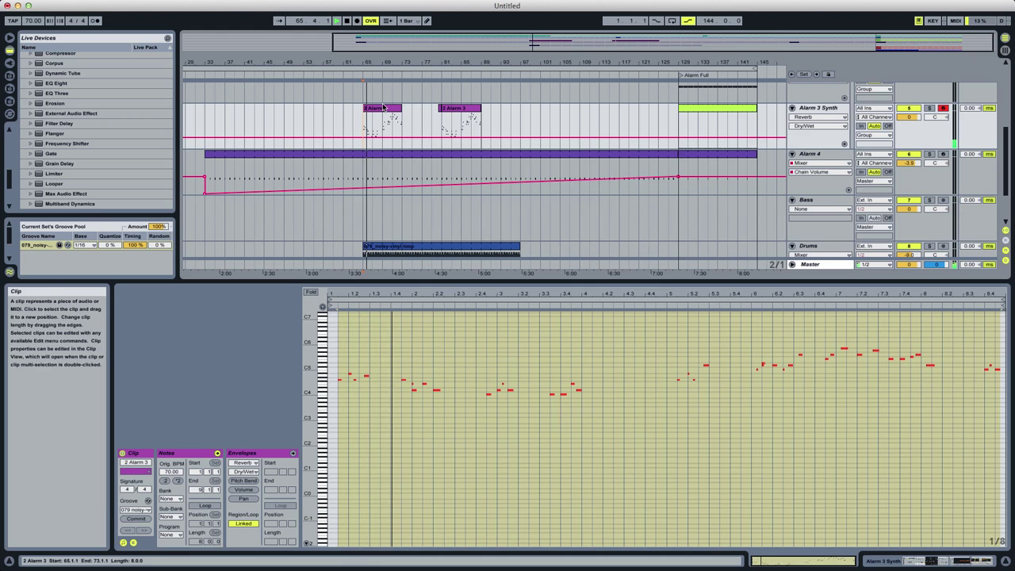
key(Delete)
key(super+z)
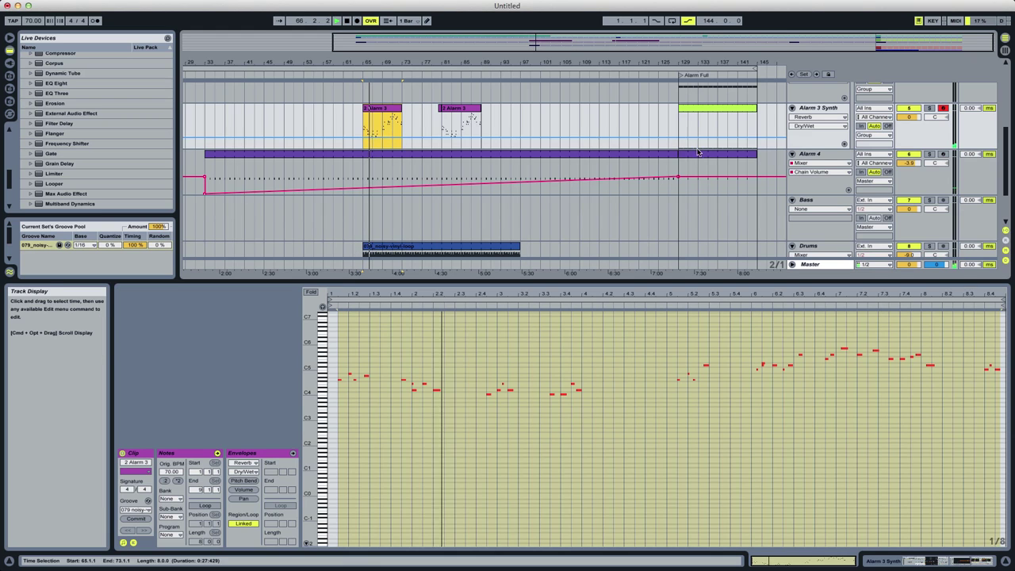
Add the Operator instrument on a new MIDI track below the Rise track and stop playback.
click(825, 203)
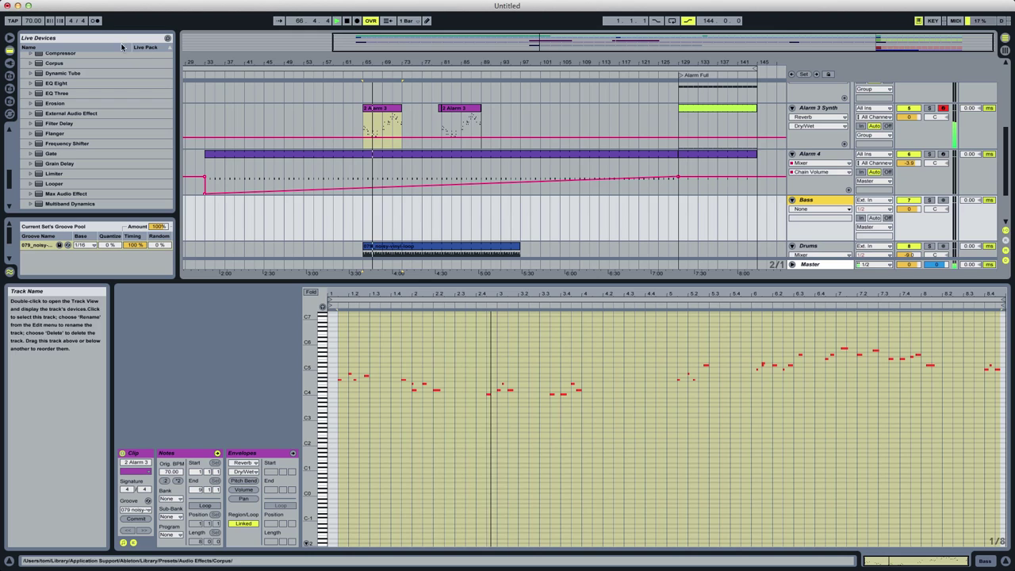
scroll(65, 133, up, 10)
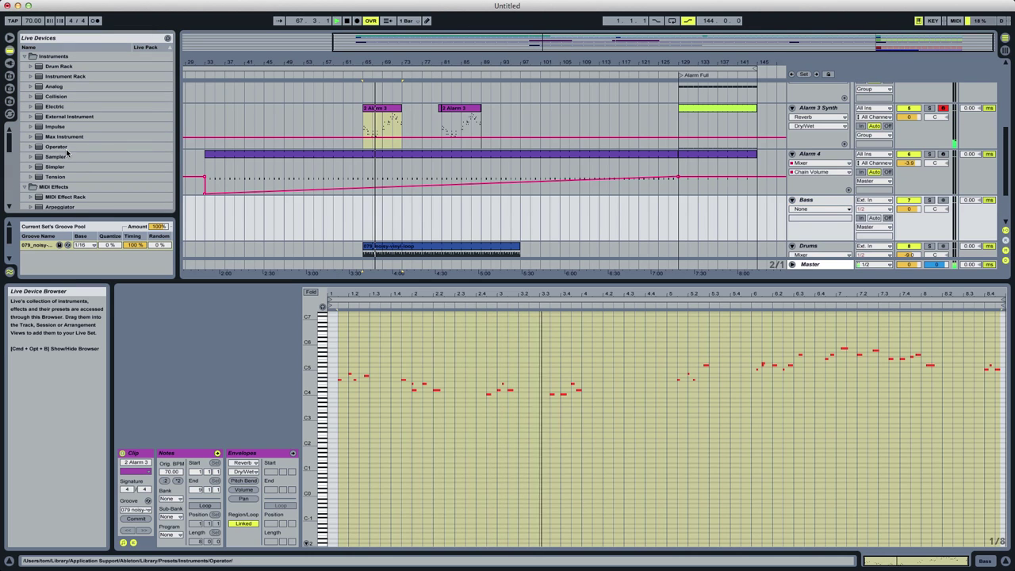
click(65, 147)
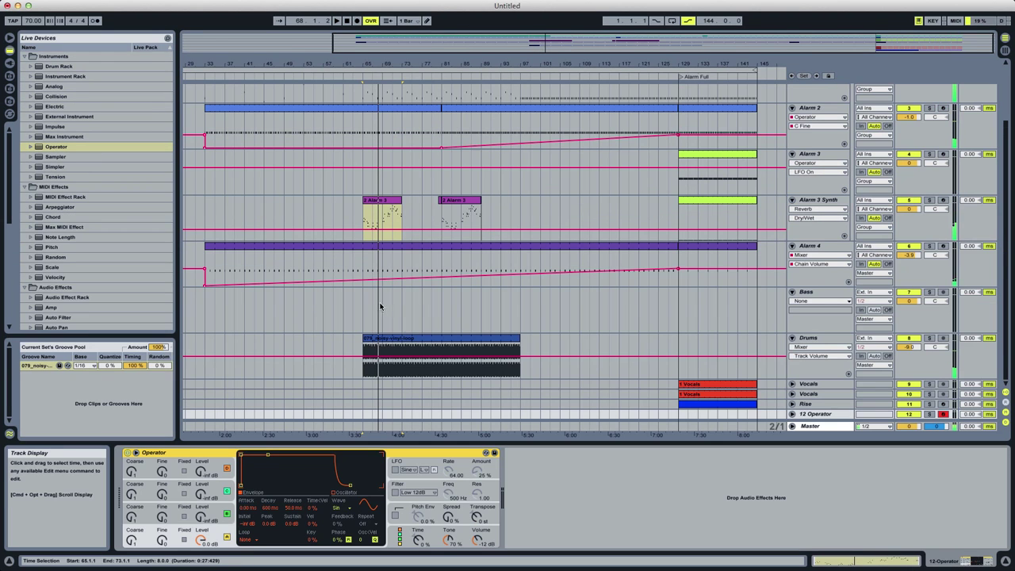
key(space)
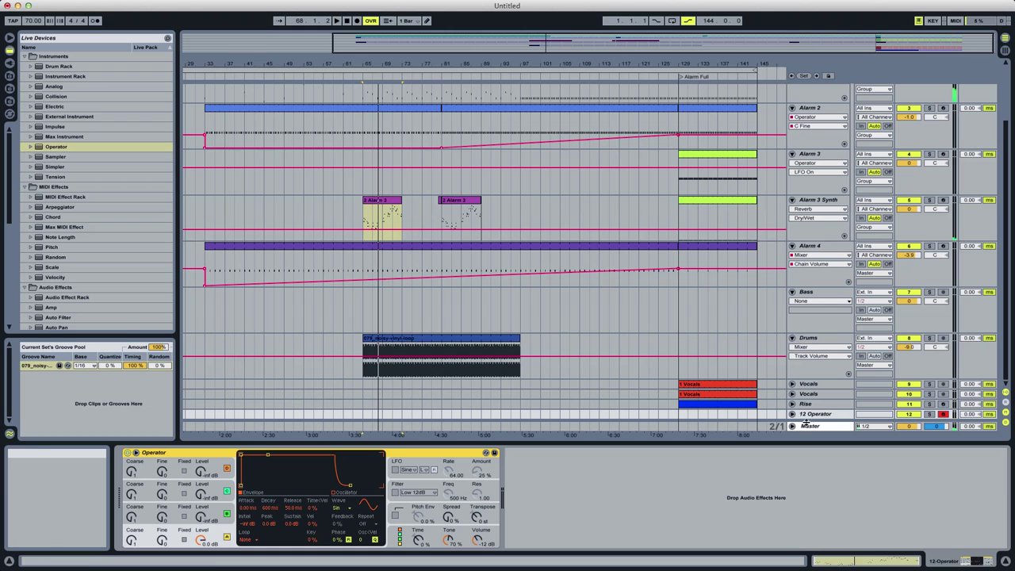
Delete the empty Bass audio track, rename the Operator track Bass and play from bar 65.
click(825, 295)
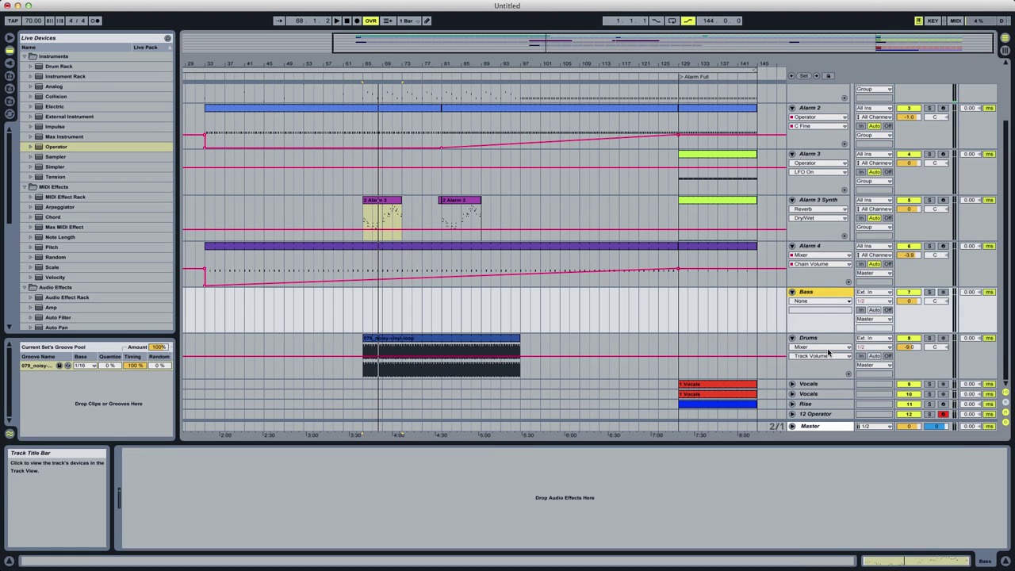
key(Delete)
click(815, 413)
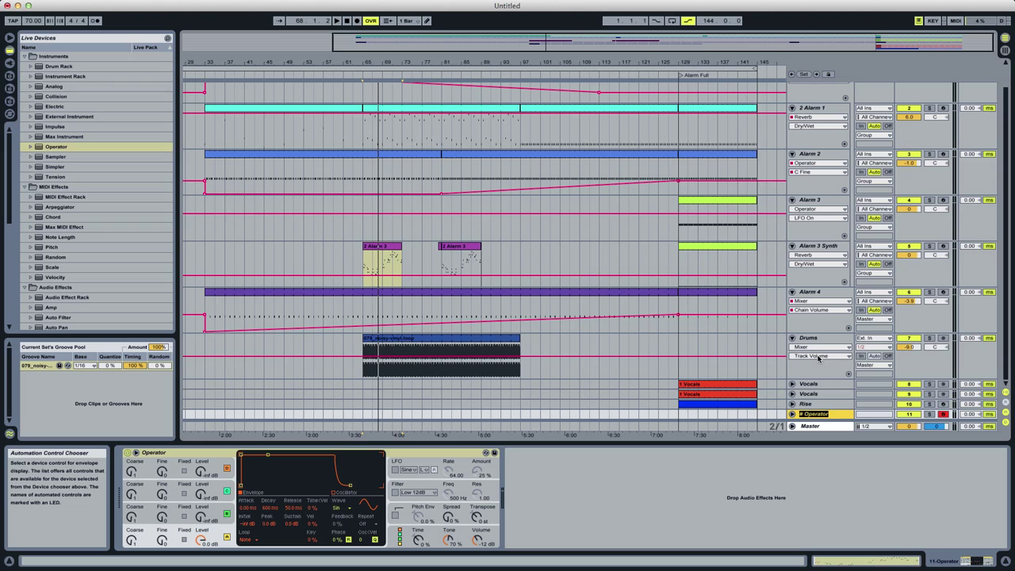
key(space)
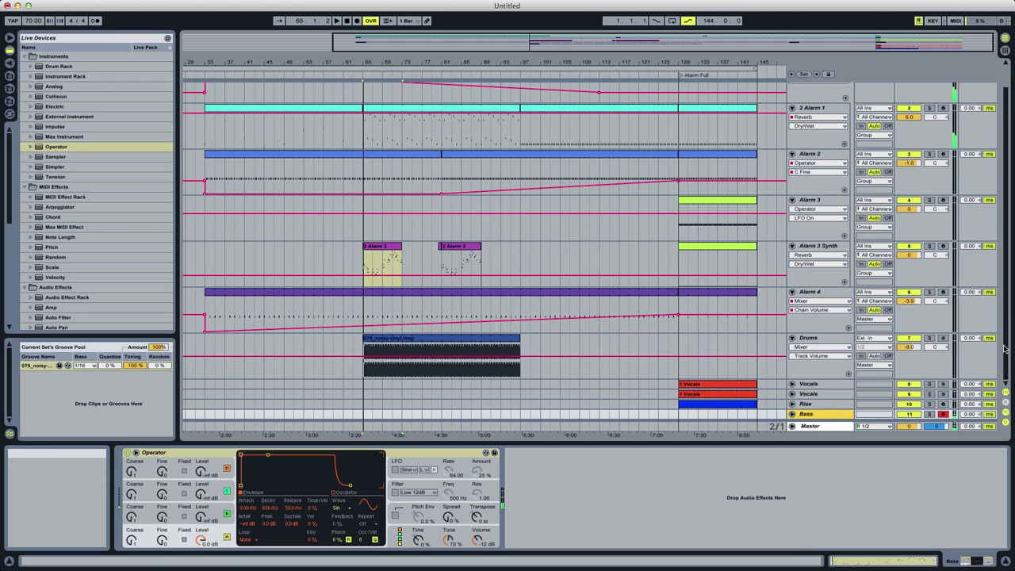
Lower the computer keyboard octave to C1 and set Operator's oscillator B to coarse 0.5 at -22 dB.
key(z)
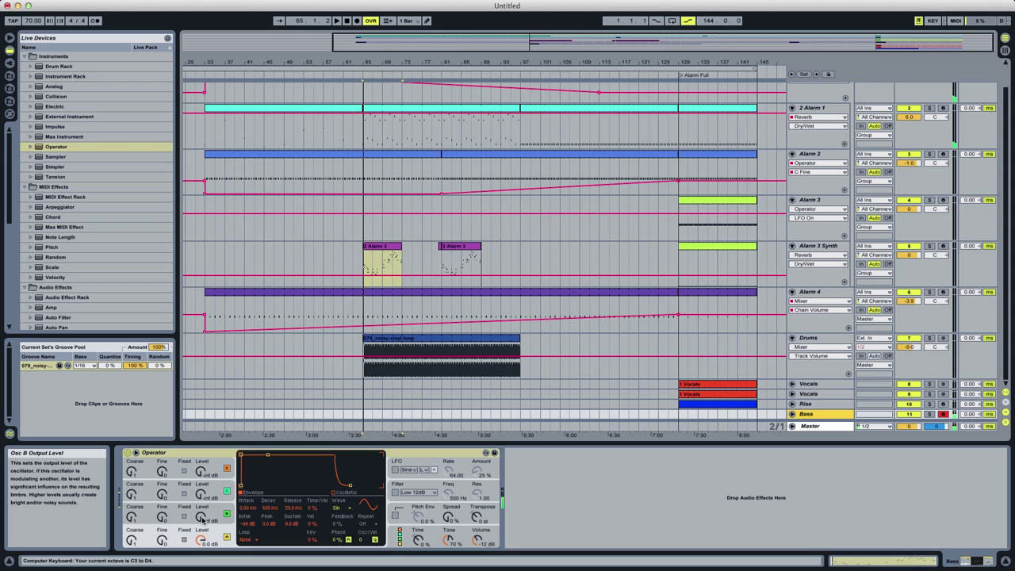
drag(199, 517, 200, 453)
drag(132, 518, 133, 526)
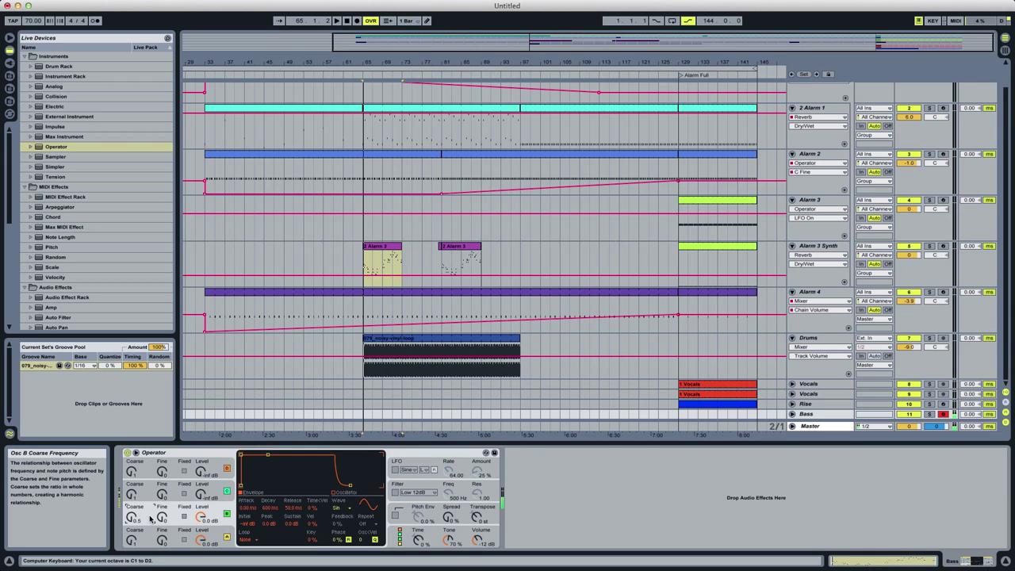
drag(201, 517, 202, 533)
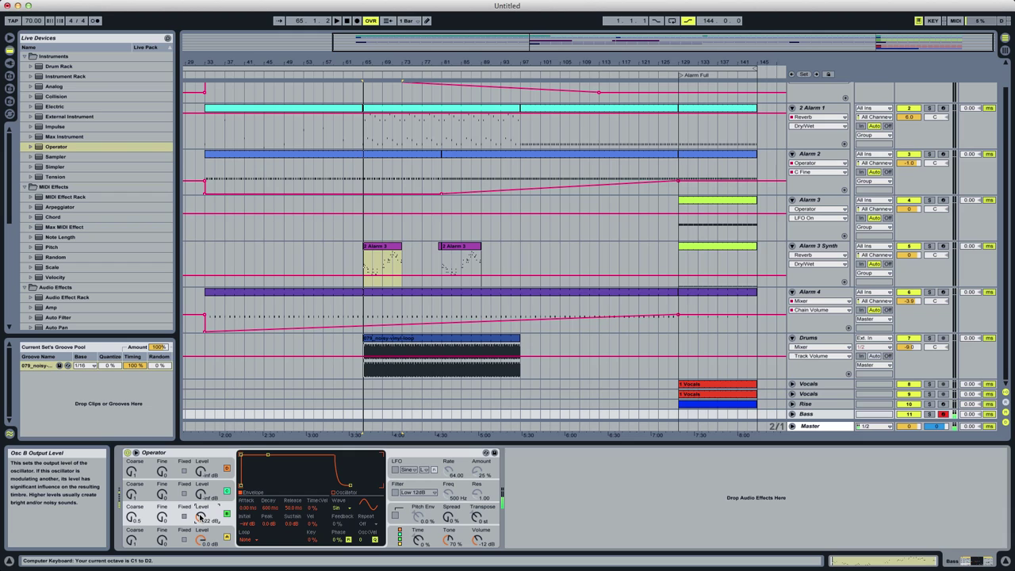
Play from bar 63 and extend the start of the drum loop back to bar 63.
click(352, 405)
key(space)
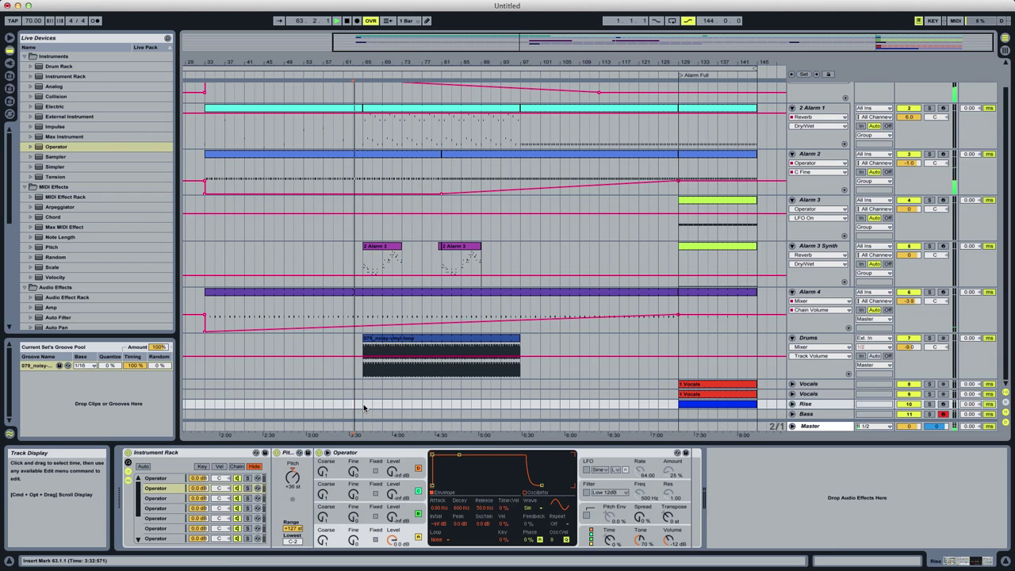
click(370, 343)
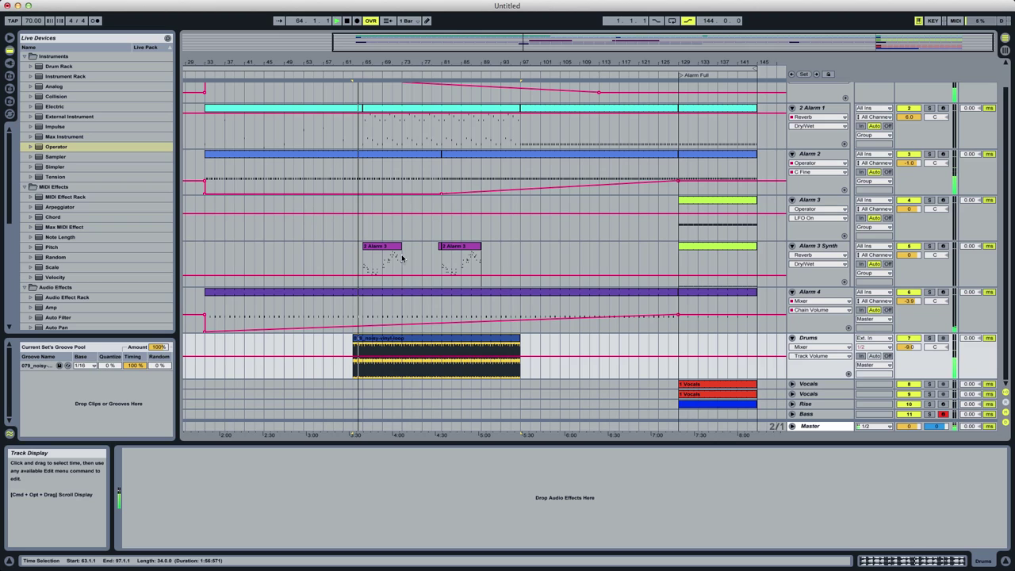
Try recording a bass take from about bar 64 to bar 68, then stop and discard it.
click(357, 21)
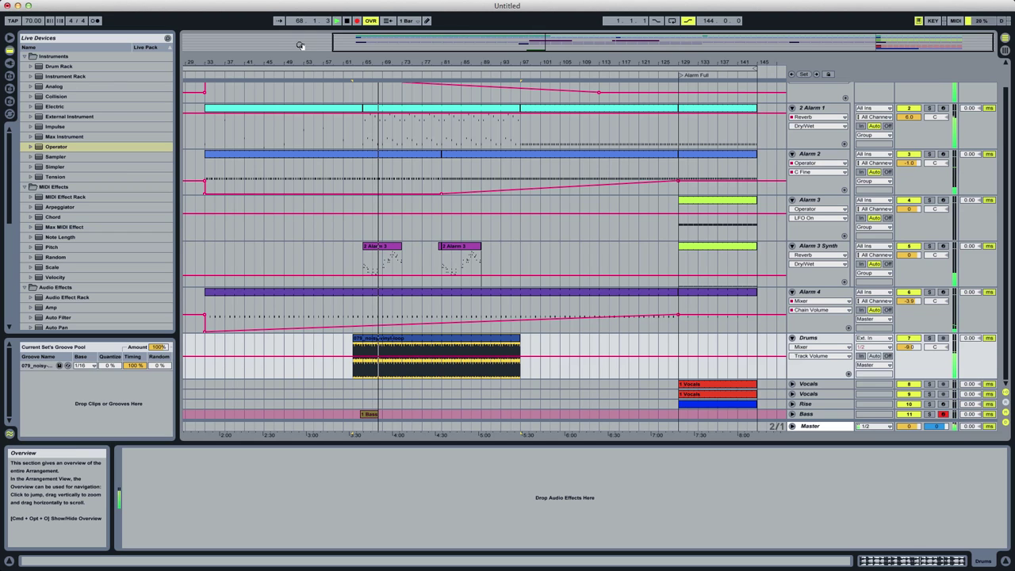
click(369, 416)
key(space)
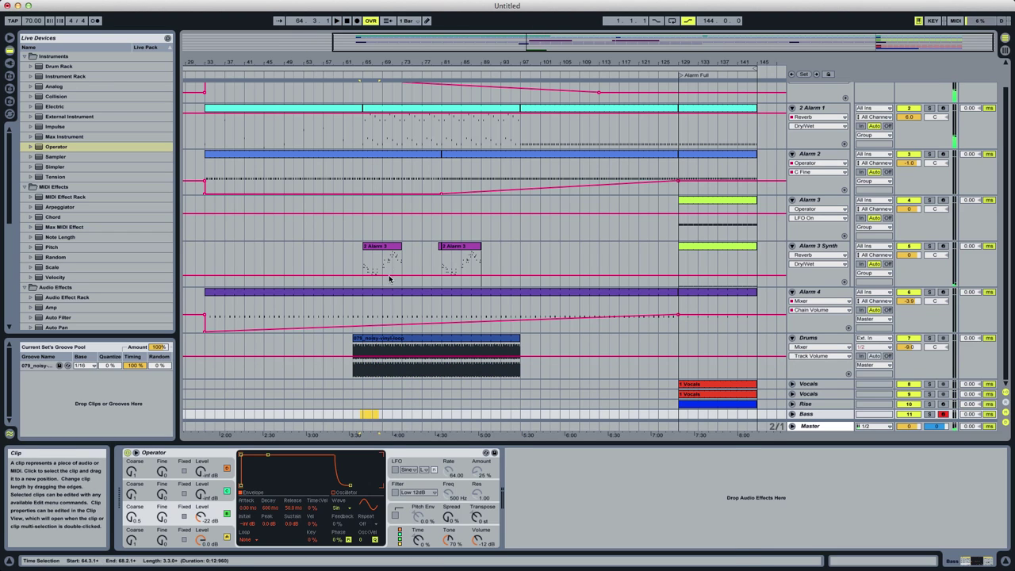
Delete the melody clip at bar 65 on Alarm 3 Synth.
click(385, 269)
click(367, 416)
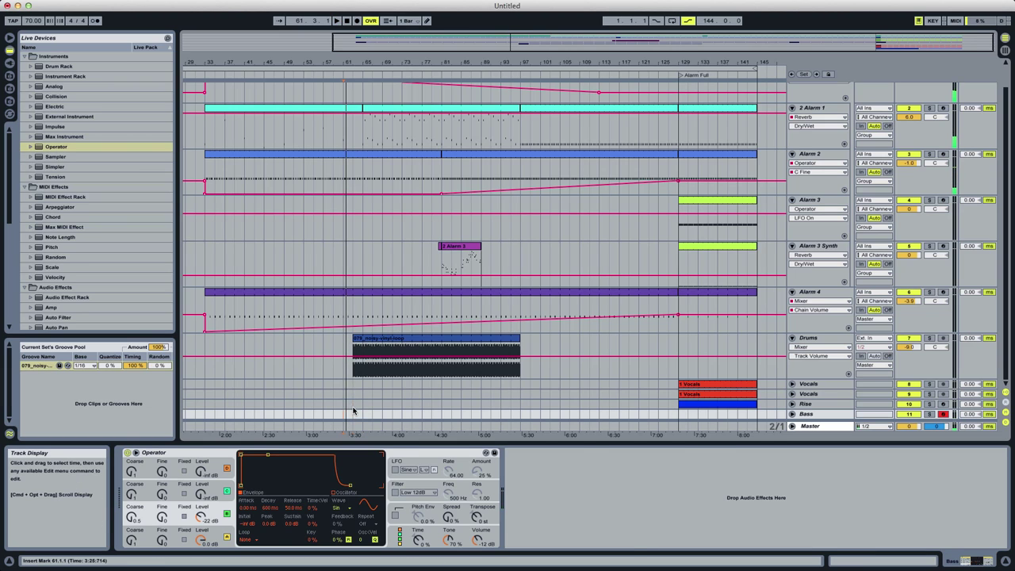
Record two more trial bass takes while playing from bar 63 and discard both.
click(353, 404)
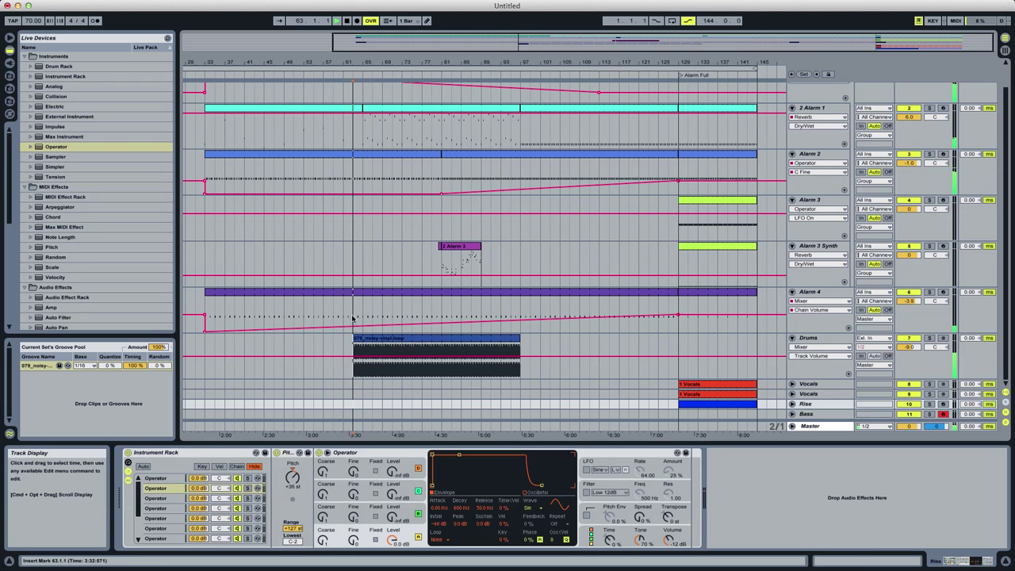
click(357, 21)
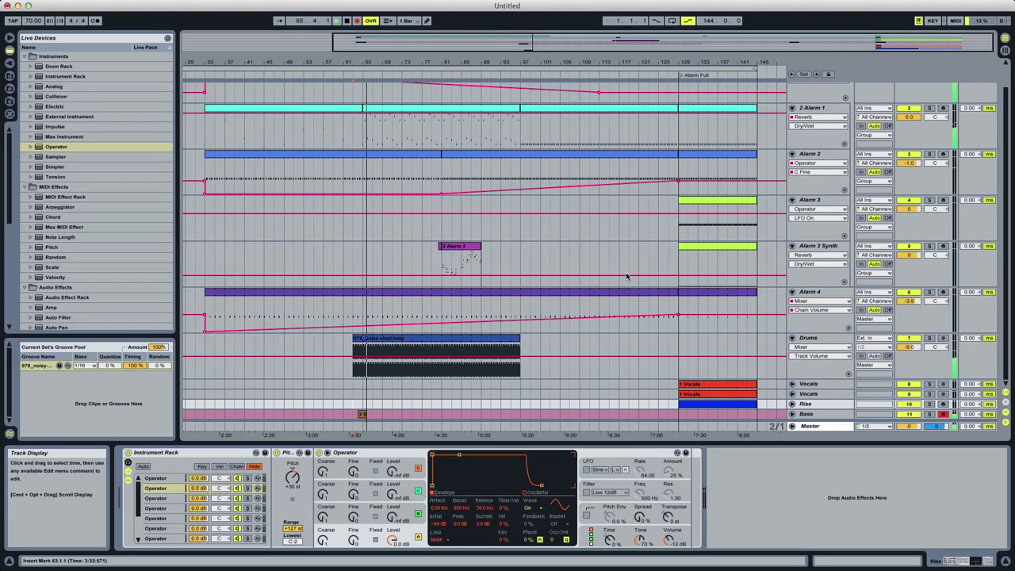
key(space)
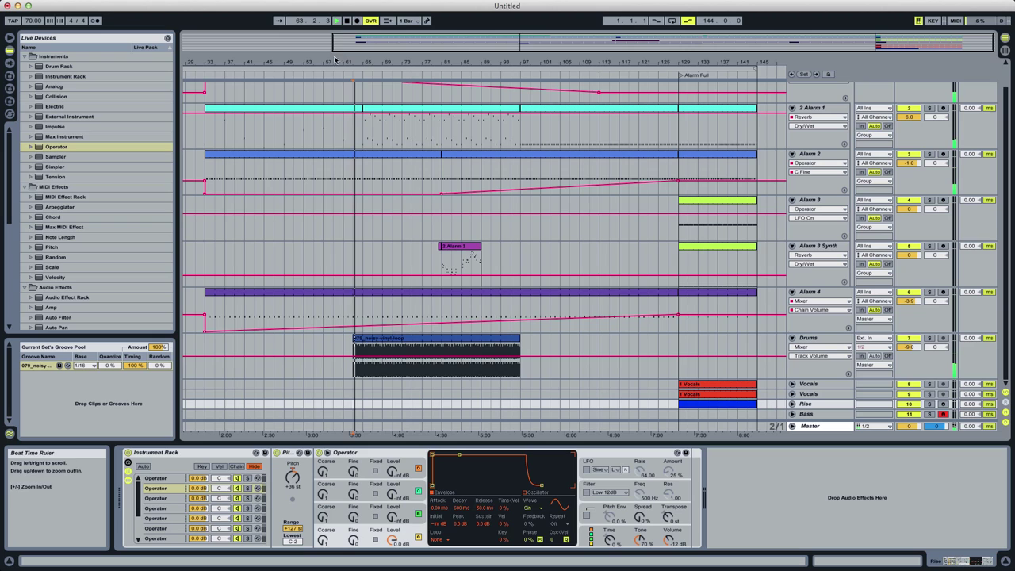
click(356, 21)
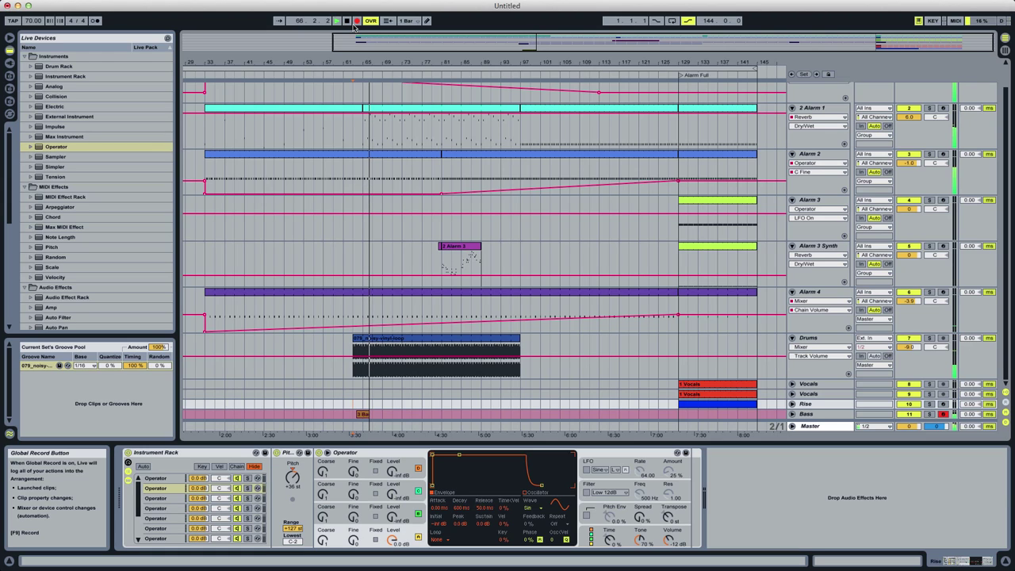
click(356, 22)
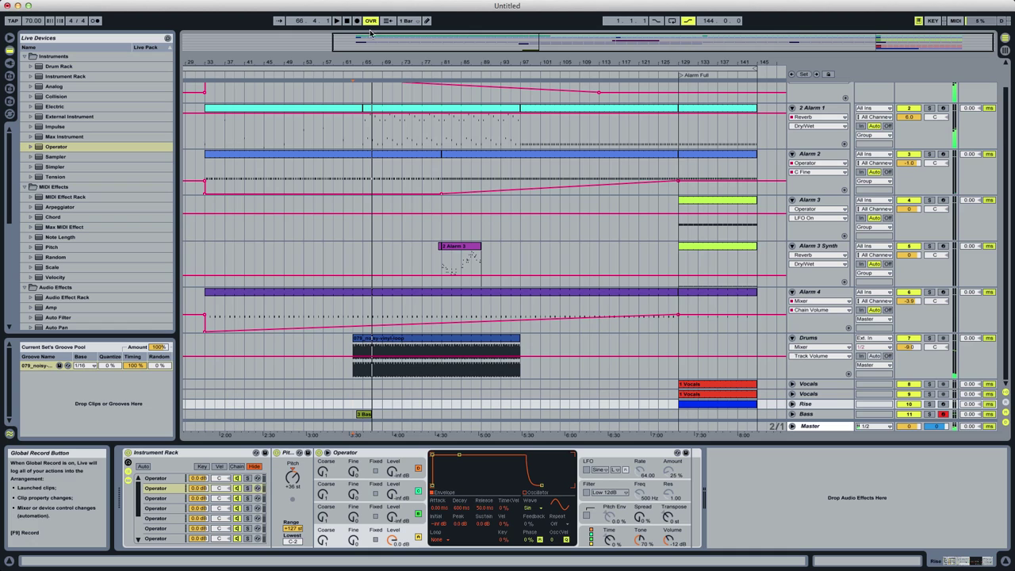
click(364, 414)
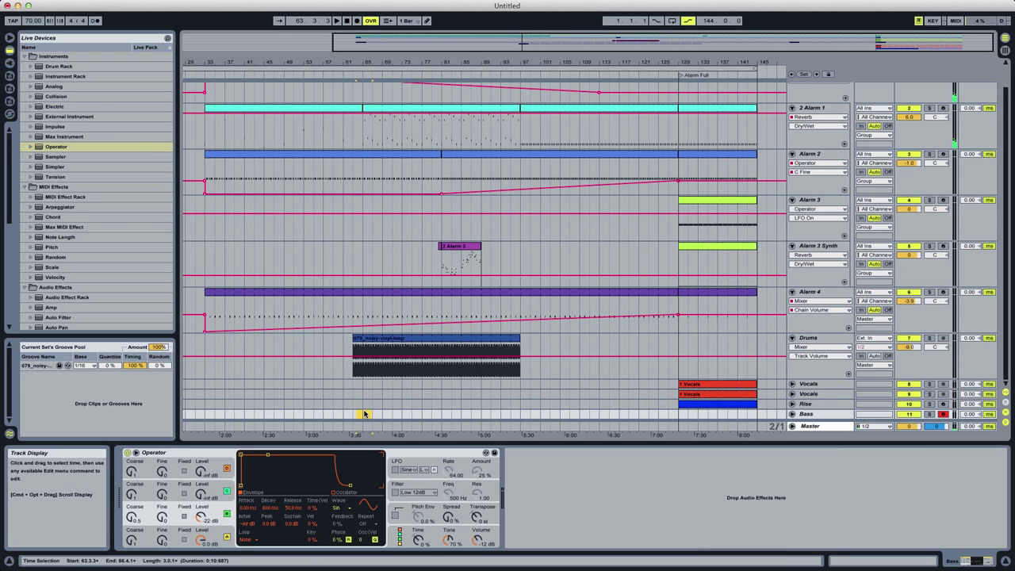
Record a bass take from about bar 65 to bar 69 on the Bass track and unfold the track.
drag(364, 55, 489, 415)
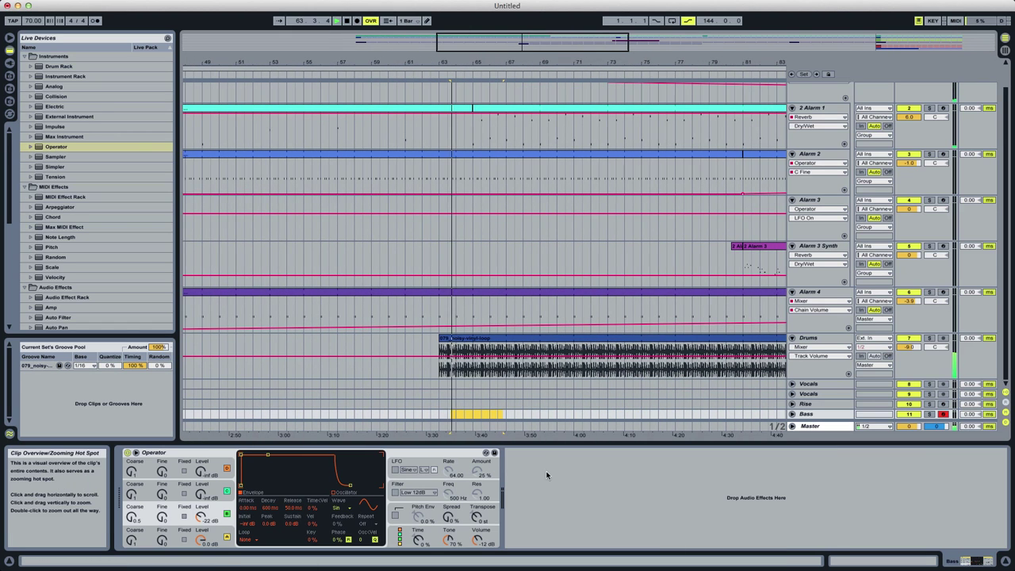
key(space)
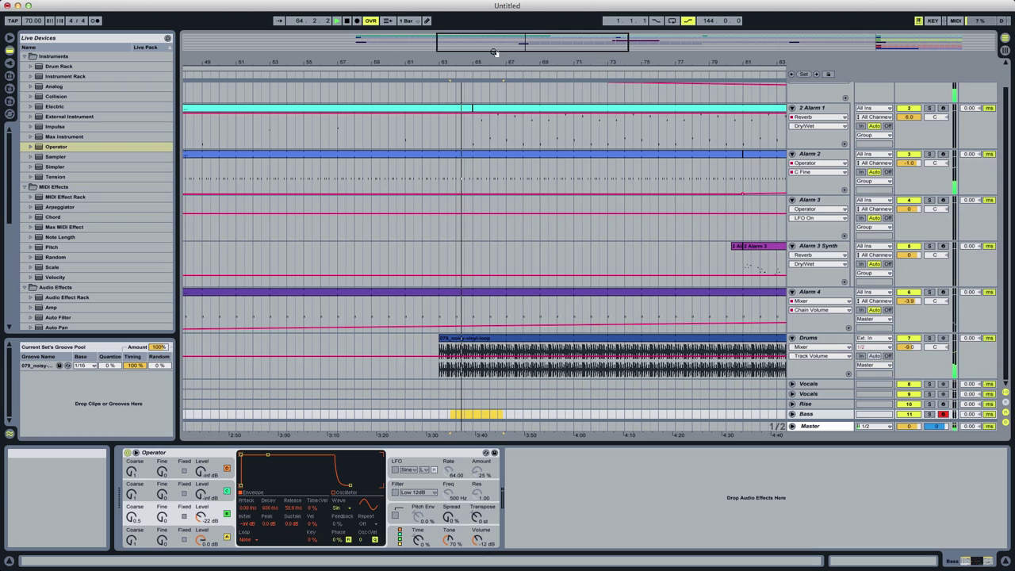
click(357, 20)
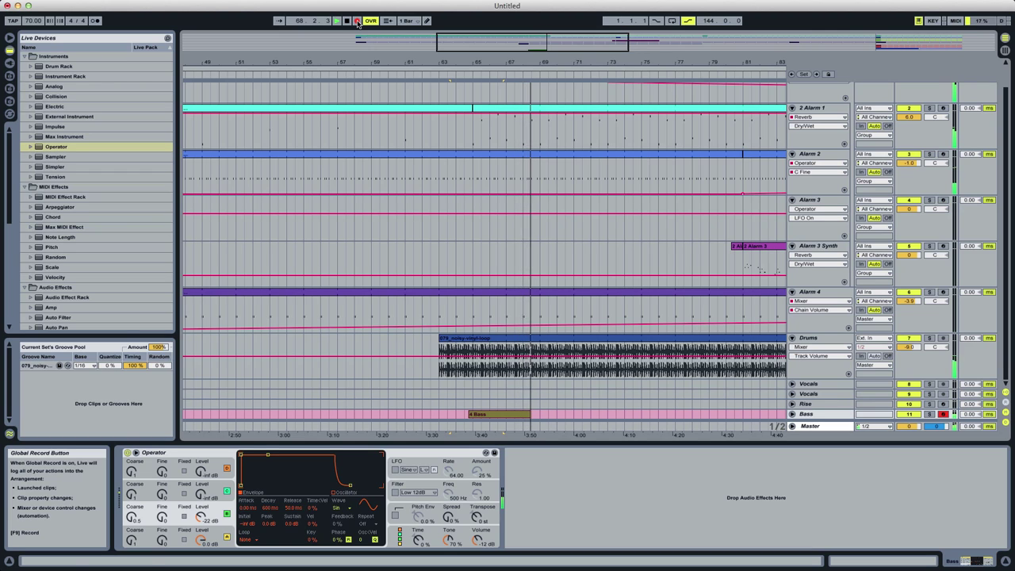
key(z)
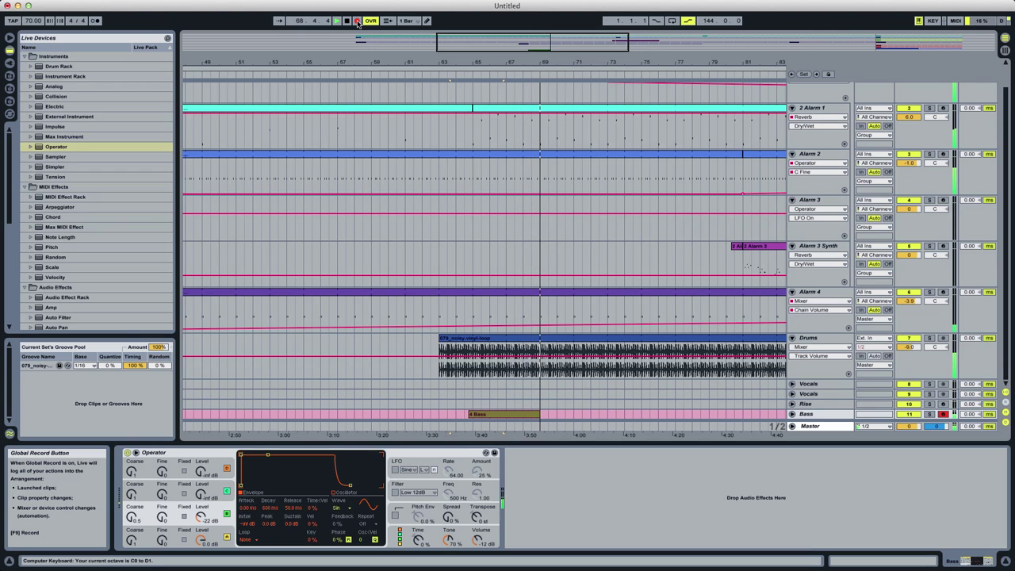
click(357, 20)
click(792, 414)
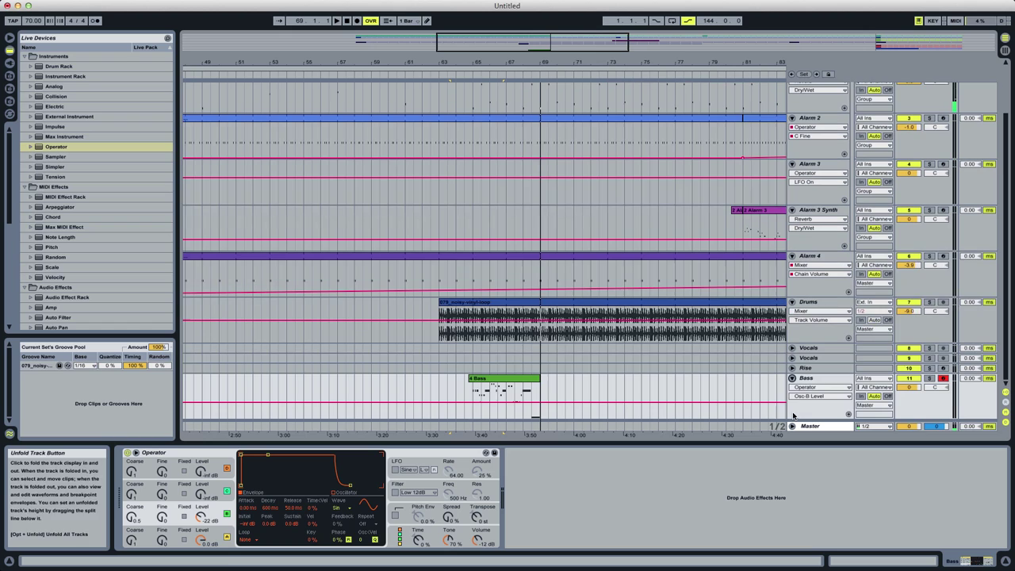
Play the recorded bass take from bar 65 to its end and stop playback.
click(474, 395)
key(space)
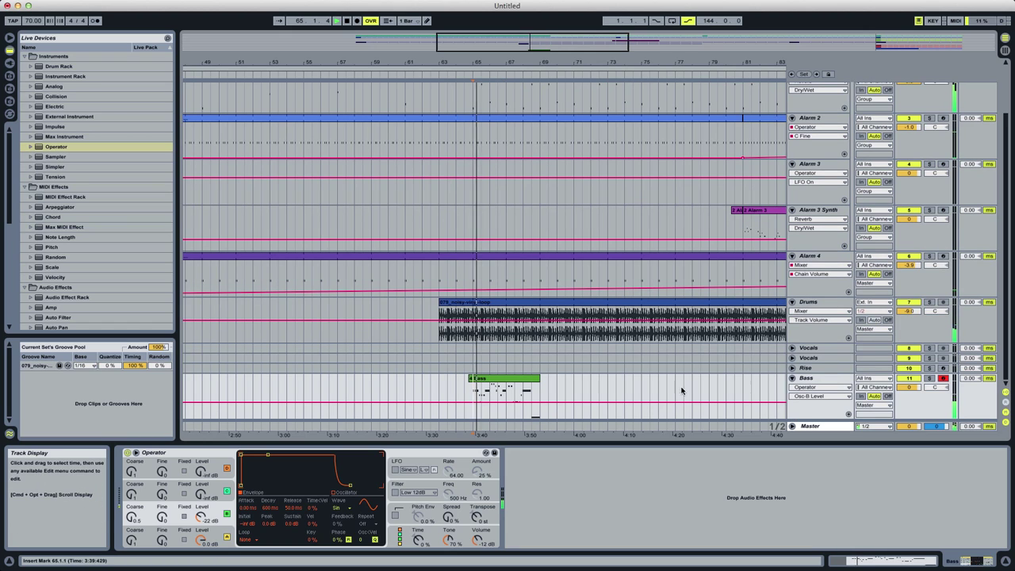
click(829, 387)
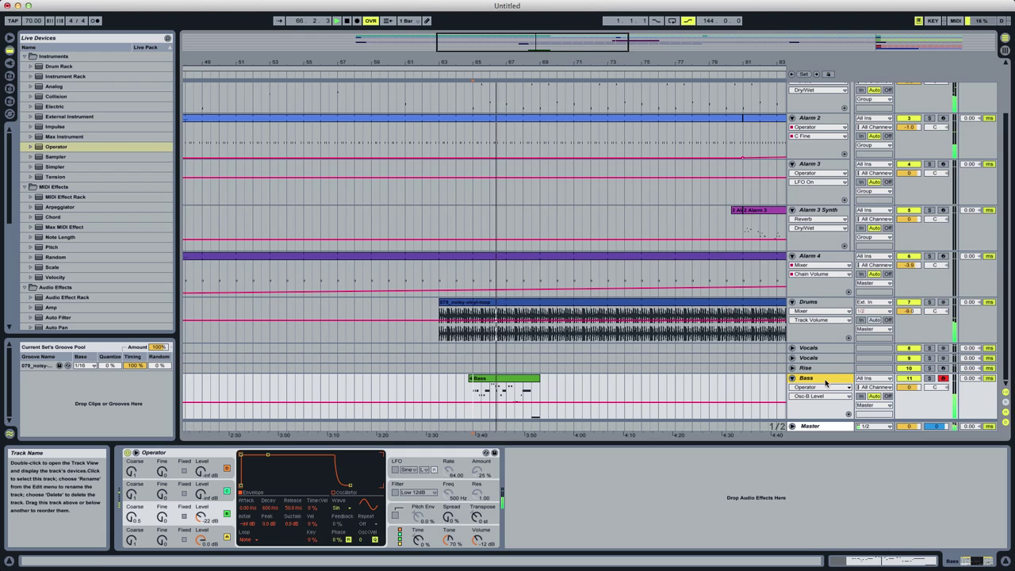
click(532, 392)
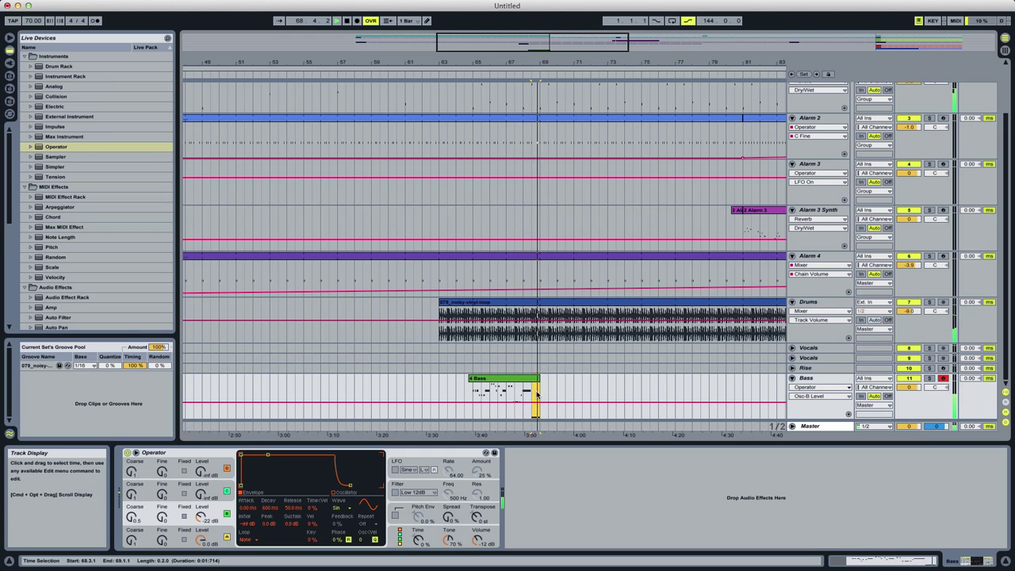
click(533, 396)
key(space)
Trim the bass take to bars 65 to 69 and open the clip's notes.
drag(539, 402, 475, 400)
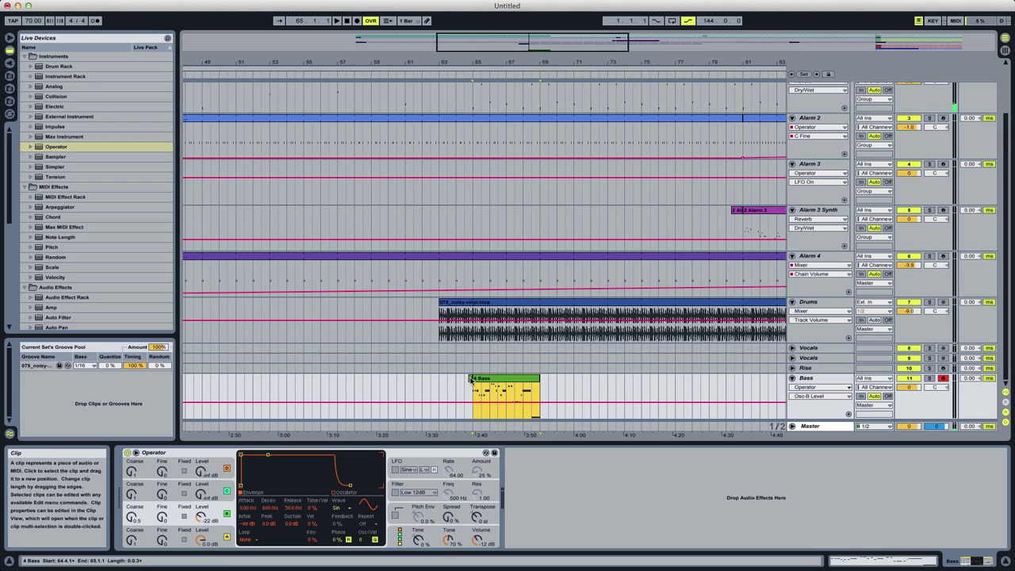
double_click(474, 378)
Delete the stray low note at the end of the bass clip and lengthen the final note to the clip's end.
double_click(955, 403)
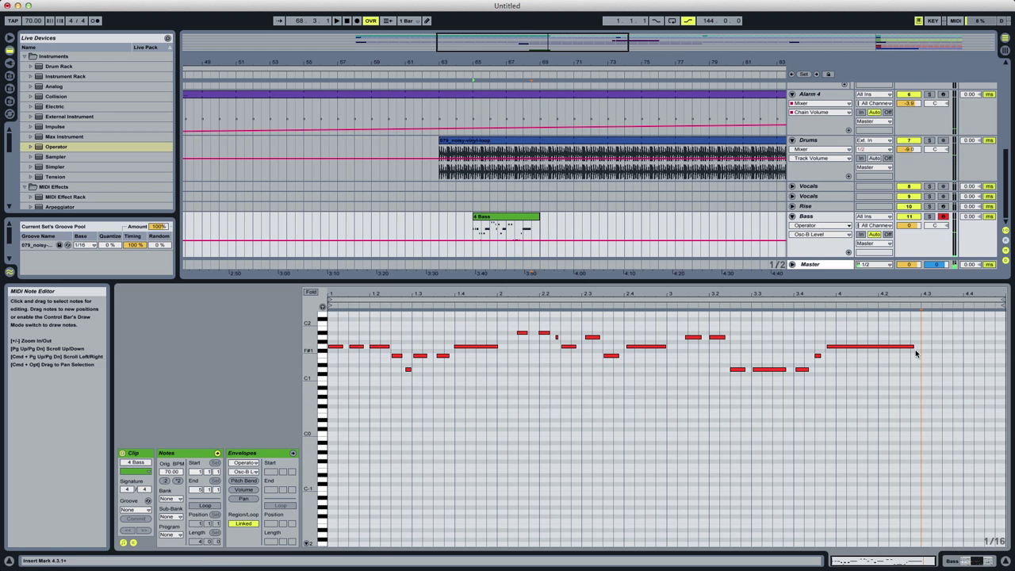
drag(912, 347, 974, 345)
Draw a pitch bend envelope in the bass clip that stays flat until about 4.2, then falls to the minimum at the clip's end.
key(space)
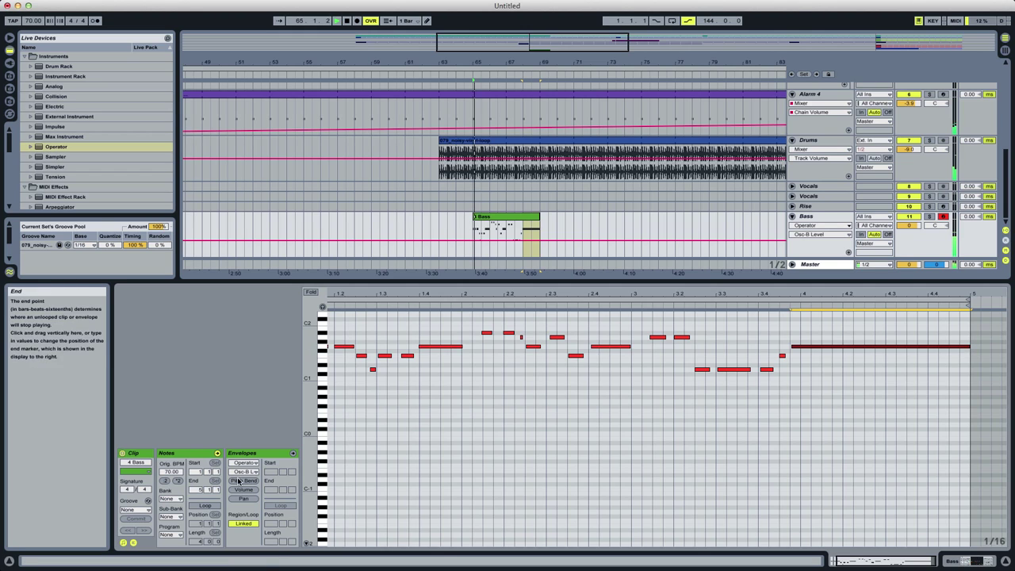
click(238, 482)
double_click(802, 429)
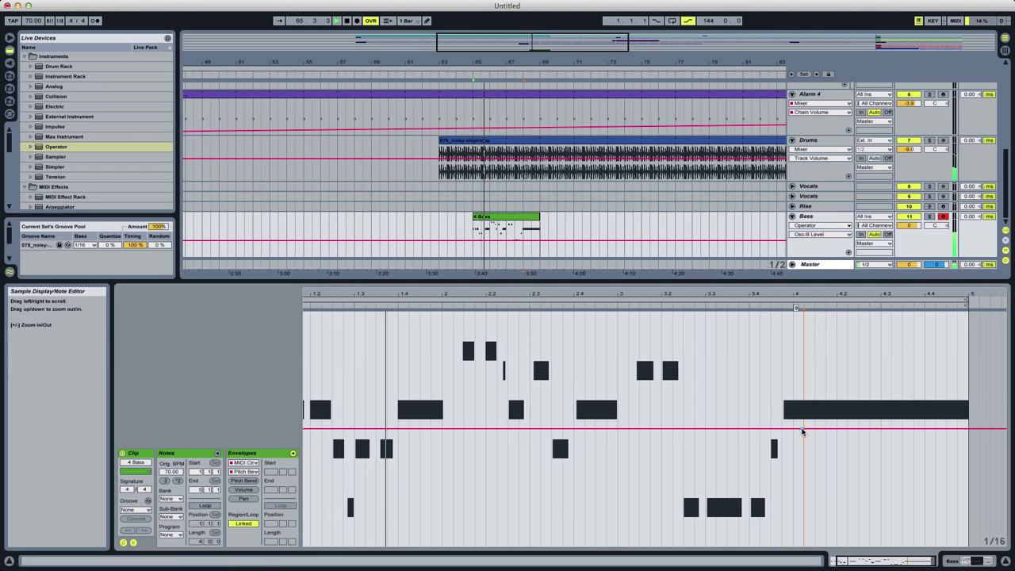
double_click(813, 430)
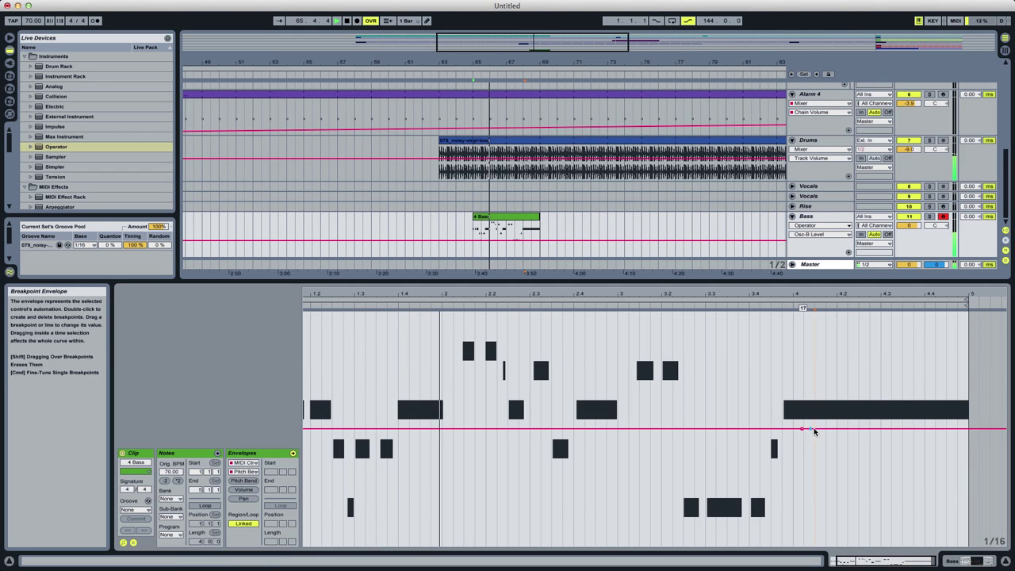
double_click(855, 429)
drag(870, 431, 873, 552)
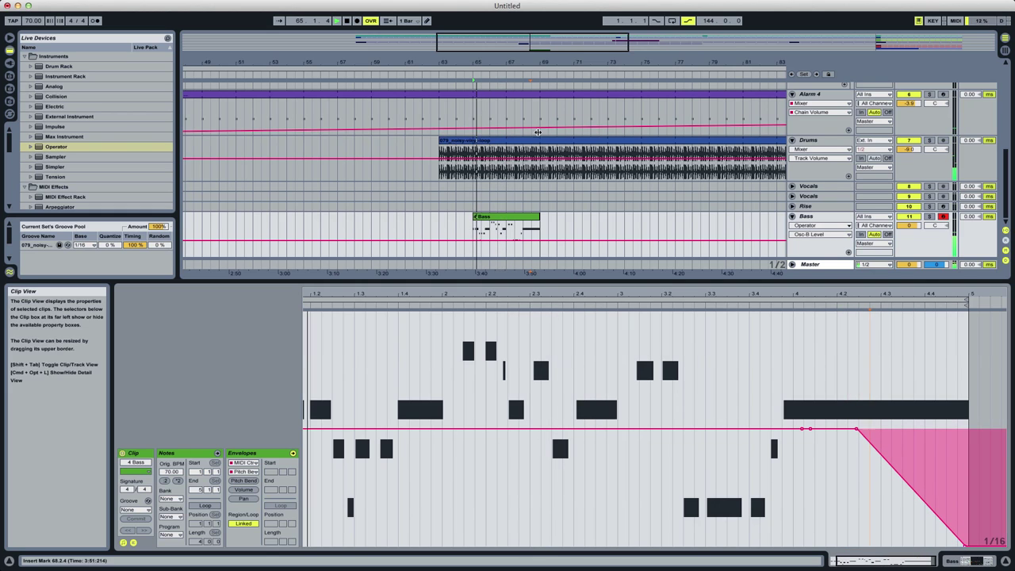
Return to the bass clip's notes and raise the note just before 2.4 to A#1 and the note at 2.4 to C#2.
click(492, 221)
click(493, 221)
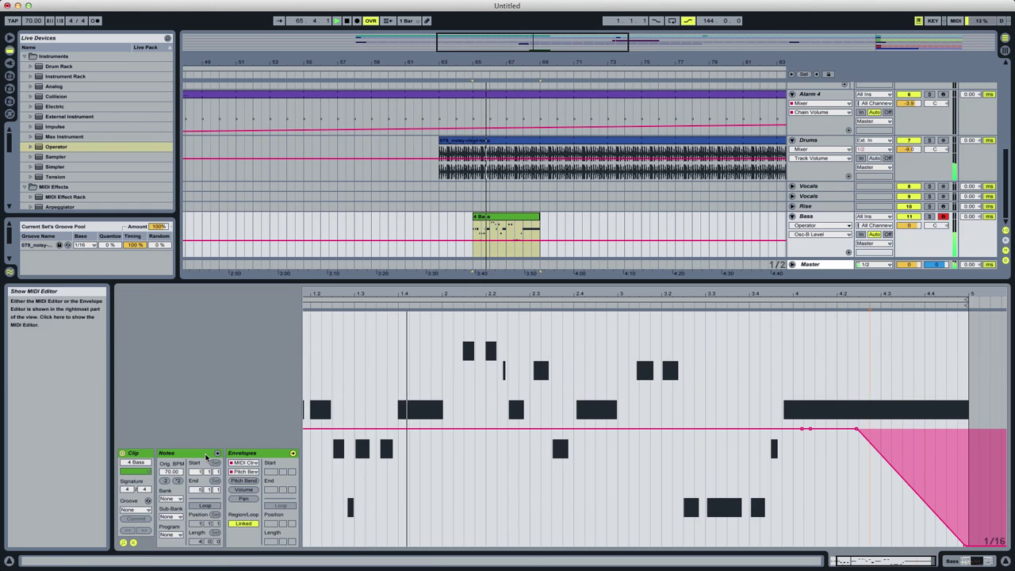
click(218, 454)
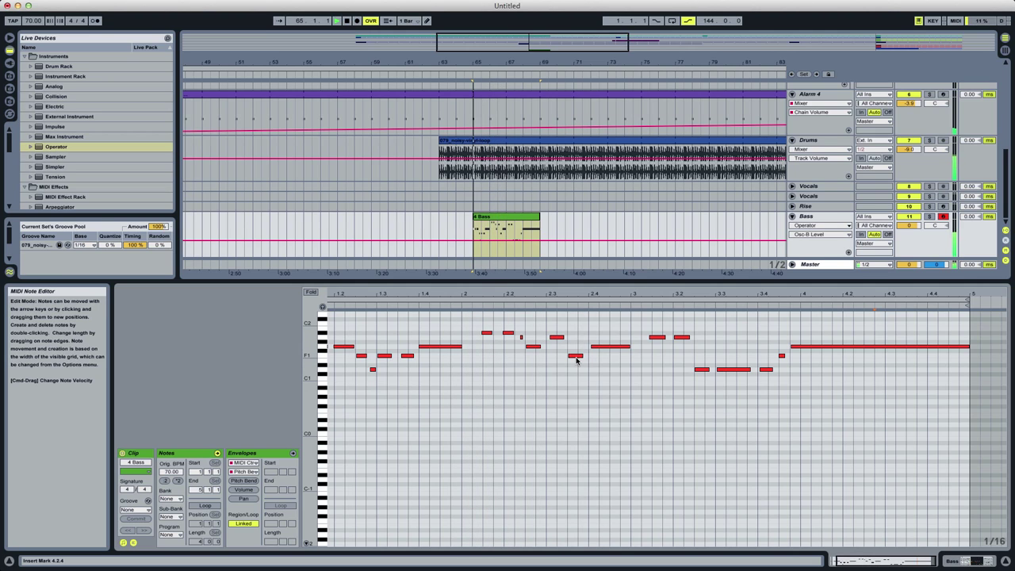
drag(576, 356, 608, 336)
key(shift+Up)
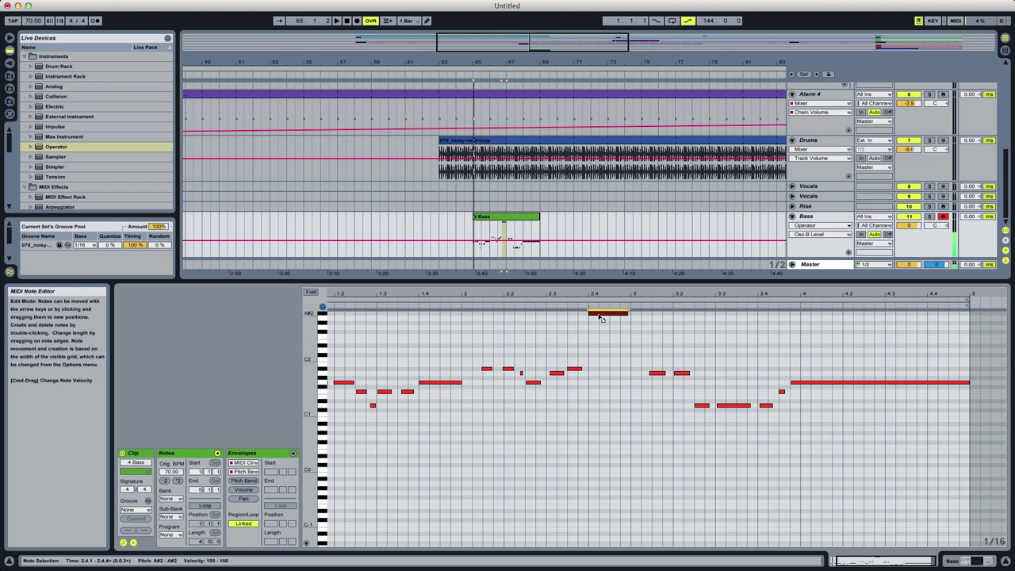
drag(600, 318, 604, 352)
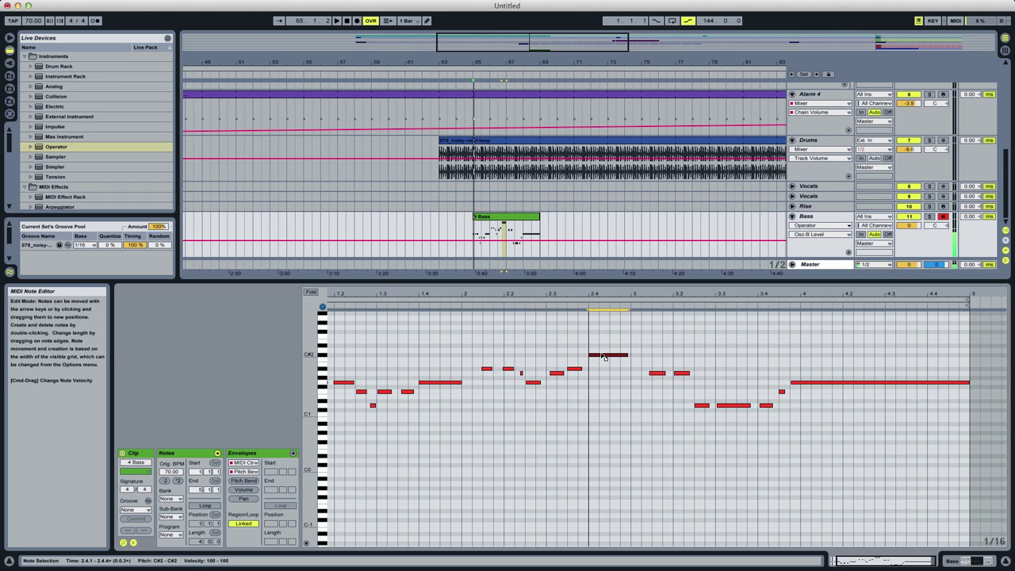
Enable the pitch envelope in the Bass track's Operator at 100% and shorten its decay to about 37 ms.
double_click(820, 217)
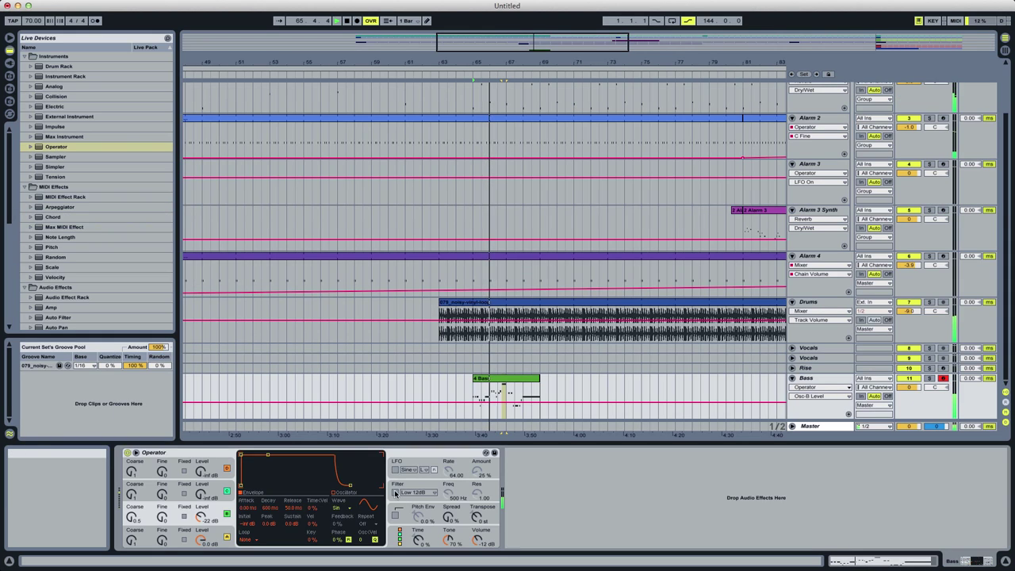
click(395, 515)
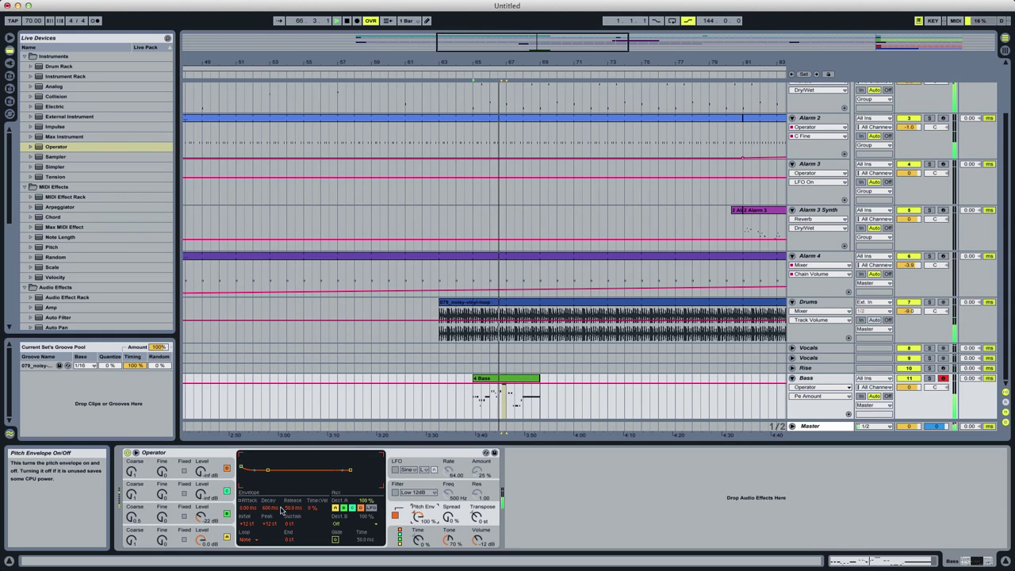
drag(281, 510, 281, 547)
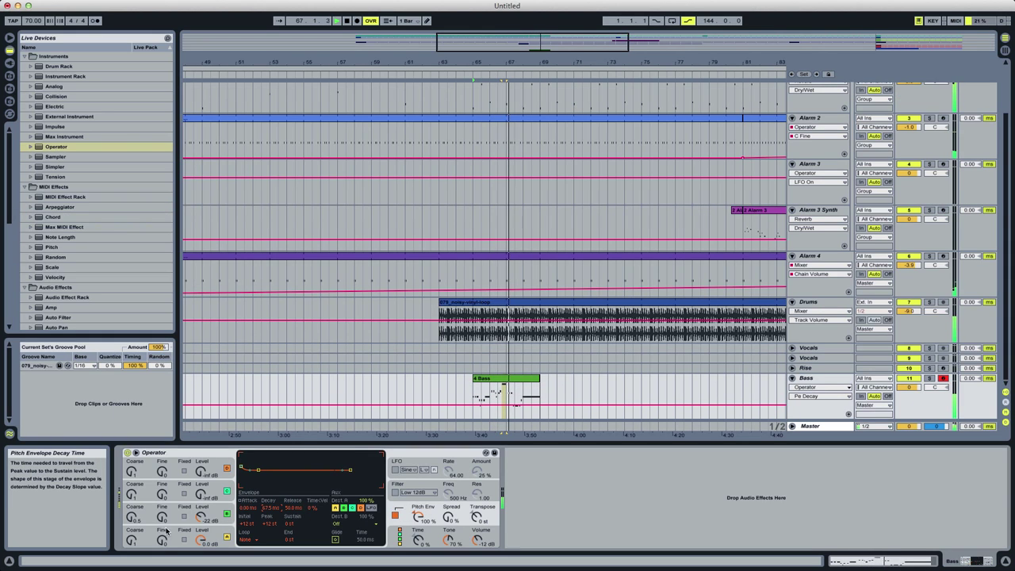
Set Operator's oscillator B level to -24 dB while playing from bar 65 and raise the Bass track volume to 2.5.
drag(201, 517, 202, 495)
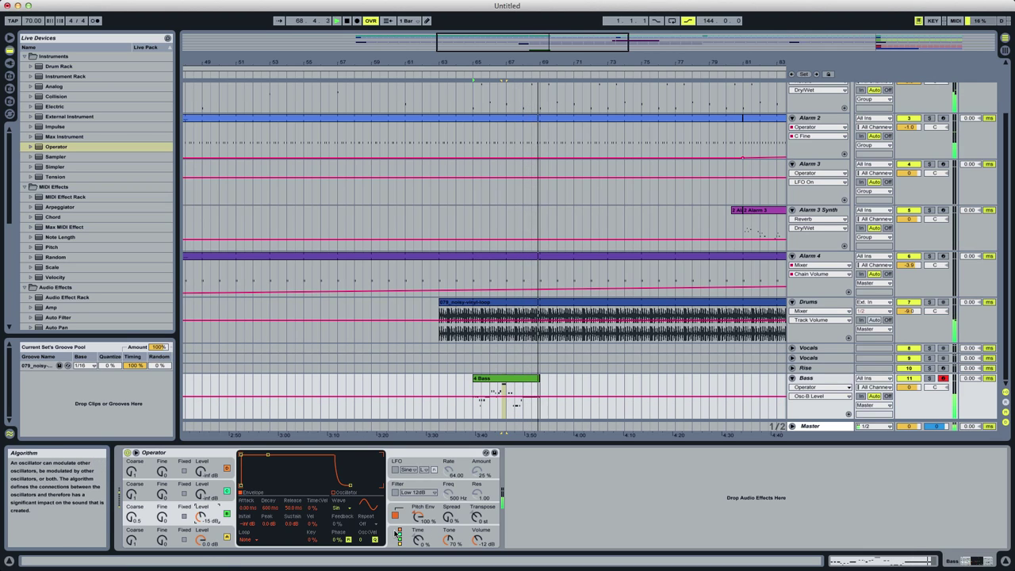
click(475, 408)
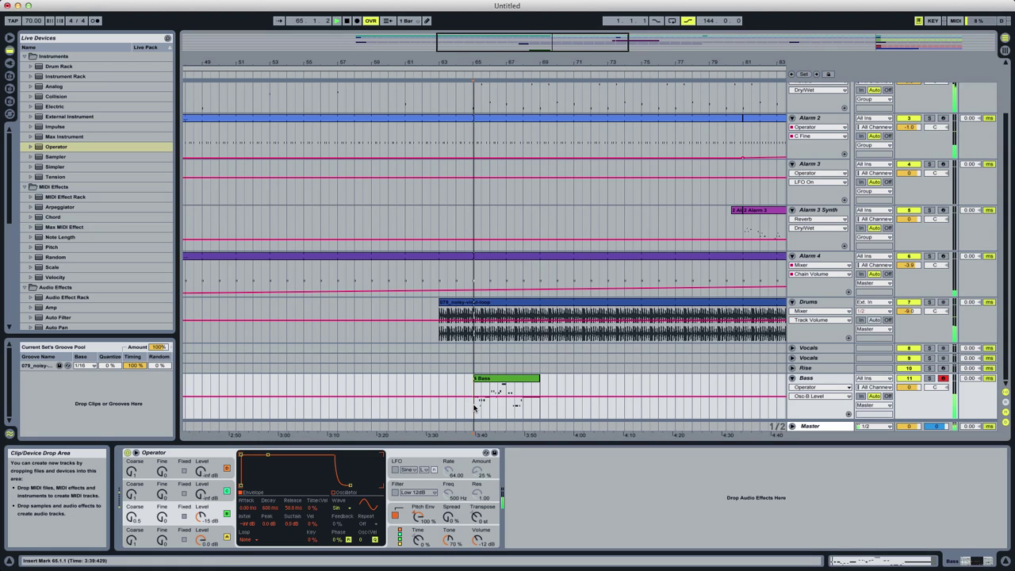
drag(202, 516, 201, 533)
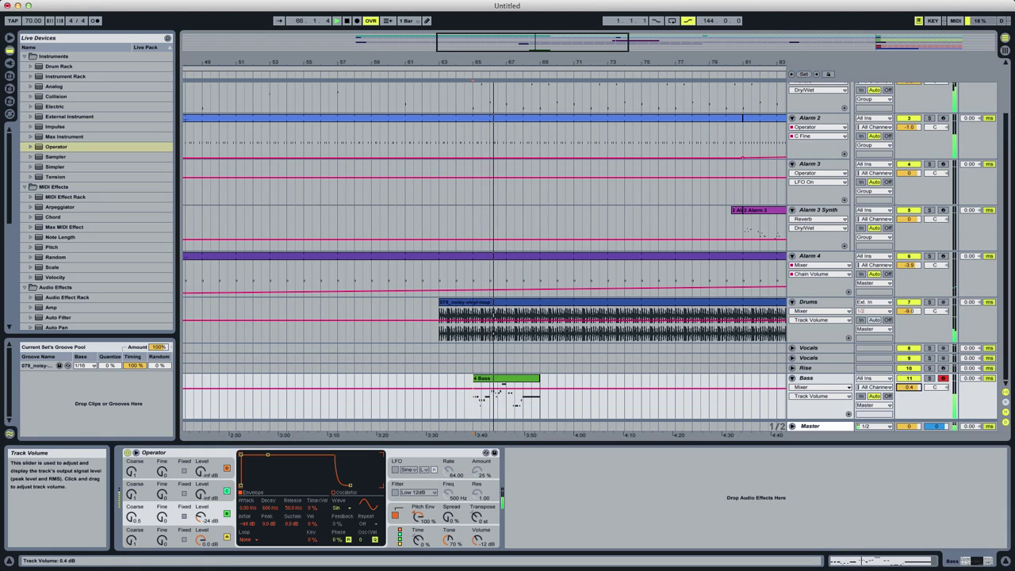
drag(913, 394, 914, 391)
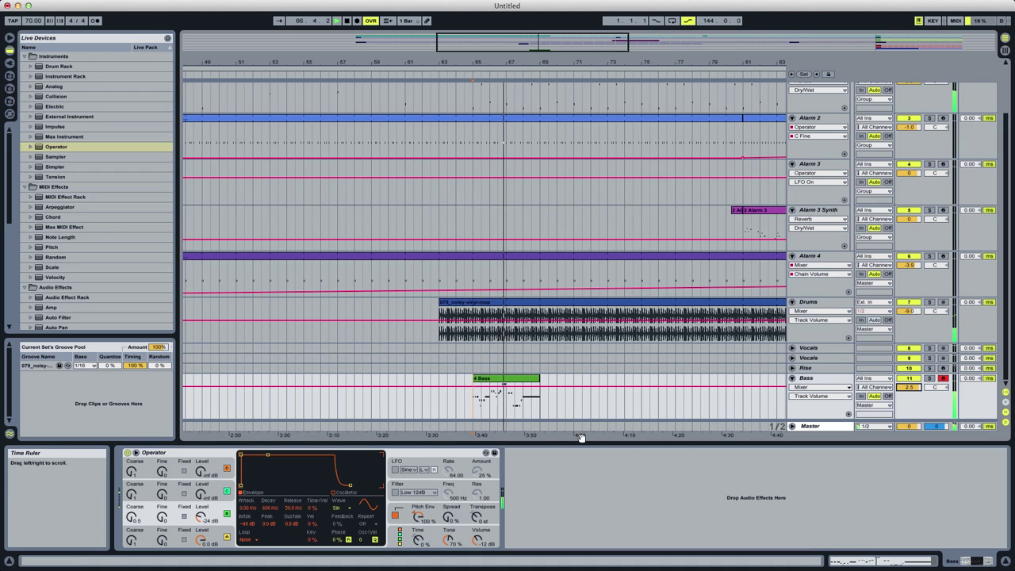
Open the bass clip and try the two notes around 3.2 at higher pitches, first D#2, then C2 and C#2.
double_click(514, 395)
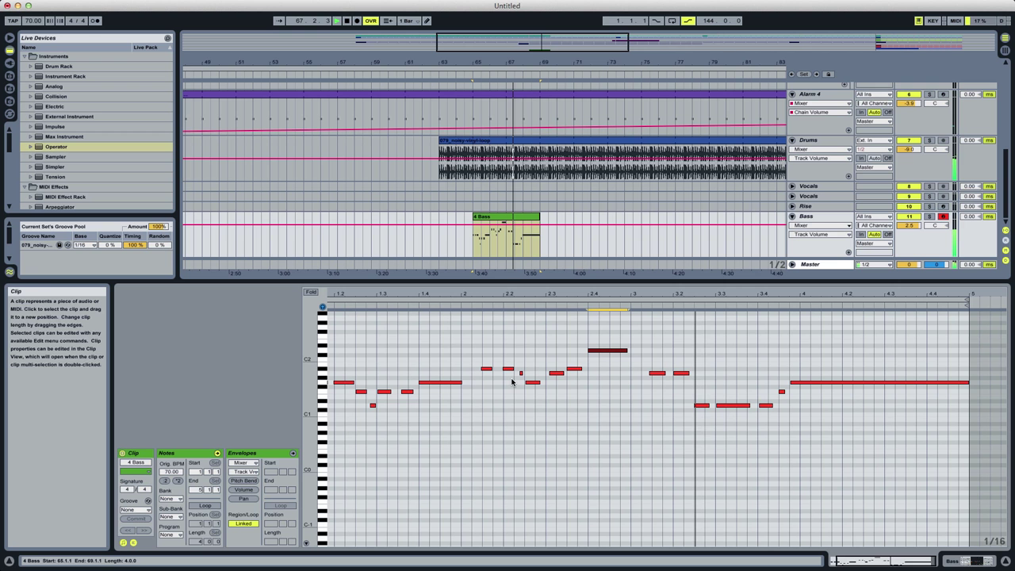
drag(646, 362, 687, 383)
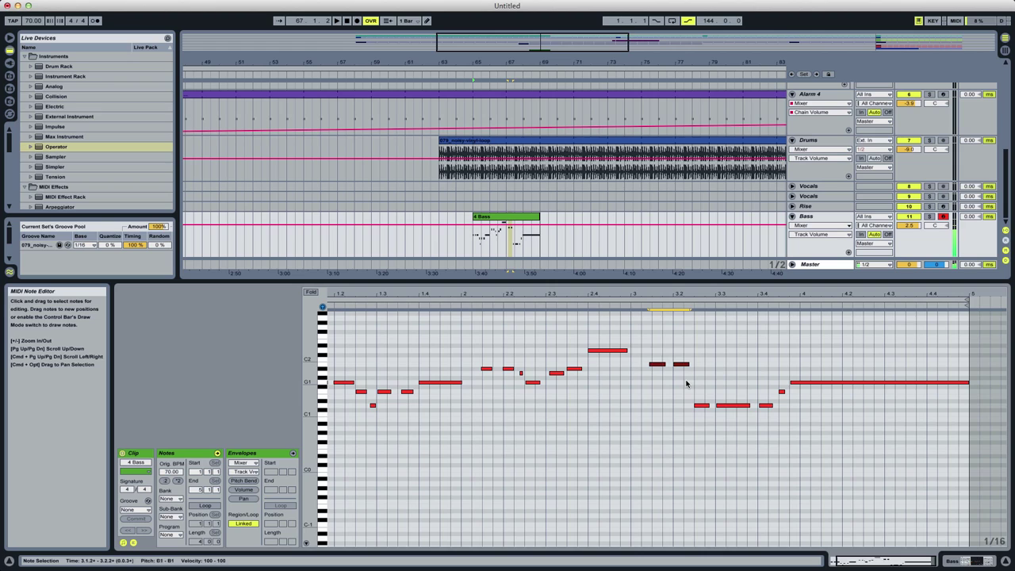
click(661, 354)
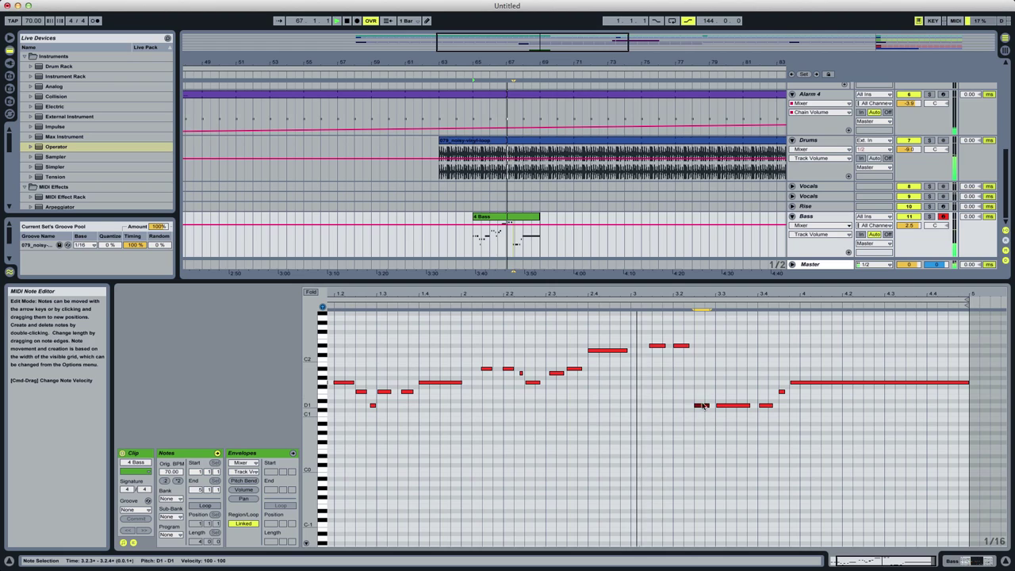
click(646, 343)
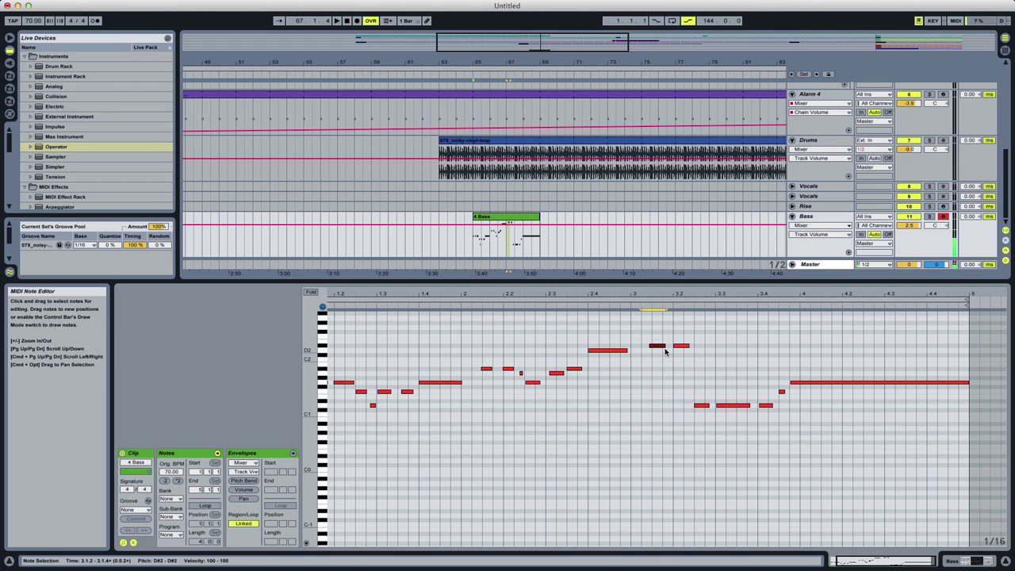
key(Down)
click(656, 351)
key(Up)
key(Up)
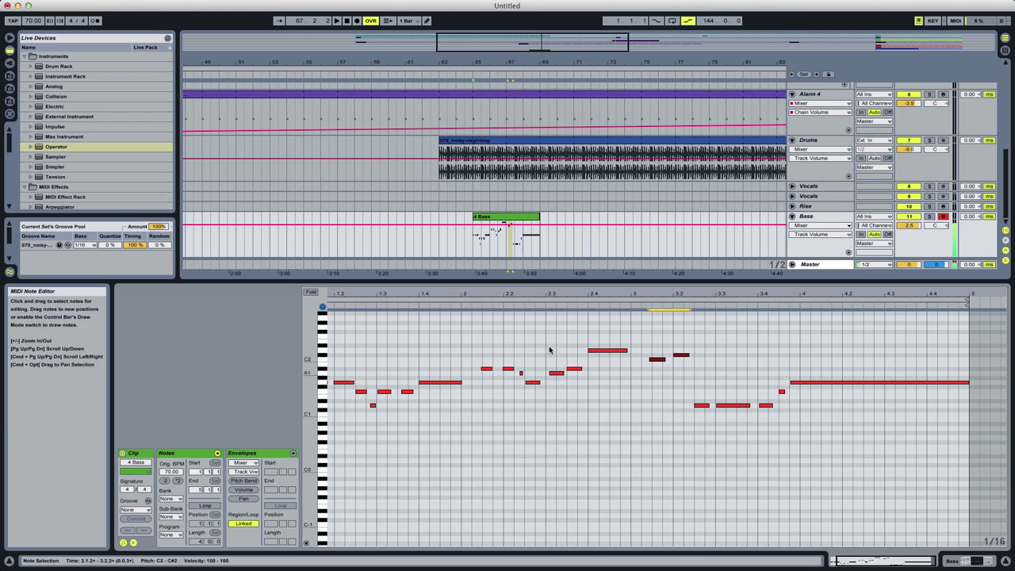
key(space)
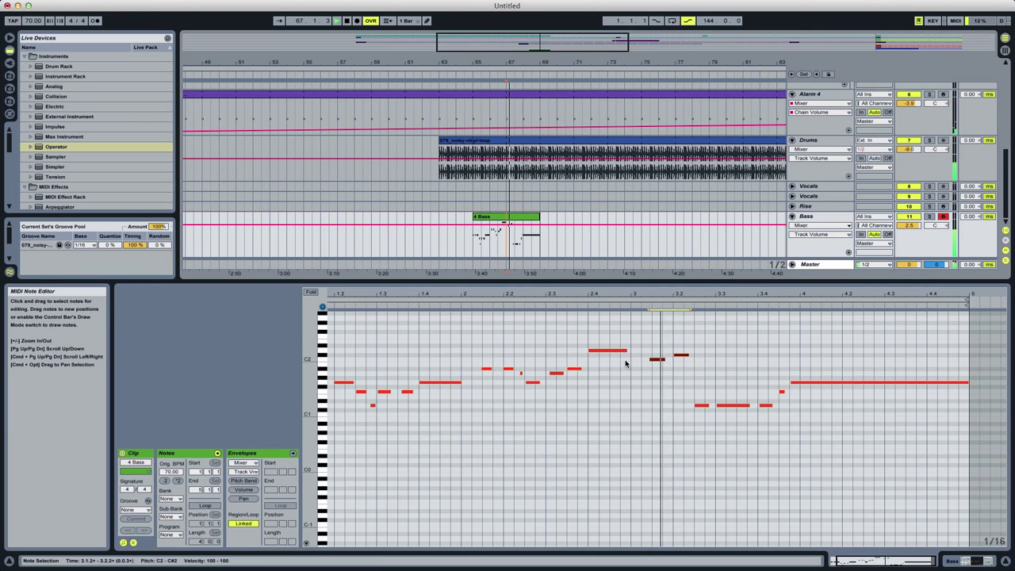
key(space)
Lower the two bass notes at 3.1.2 and 3.2.1 to A1 and play the passage.
mouse_move(655, 370)
mouse_down()
mouse_move(695, 346)
mouse_move(656, 365)
mouse_up()
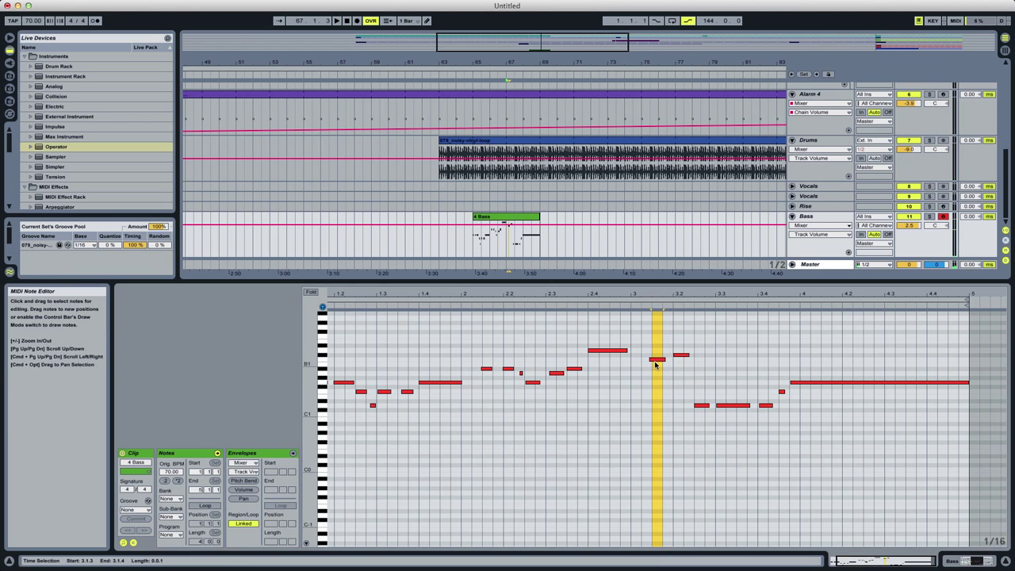
click(657, 360)
key(Down)
key(Down)
click(683, 356)
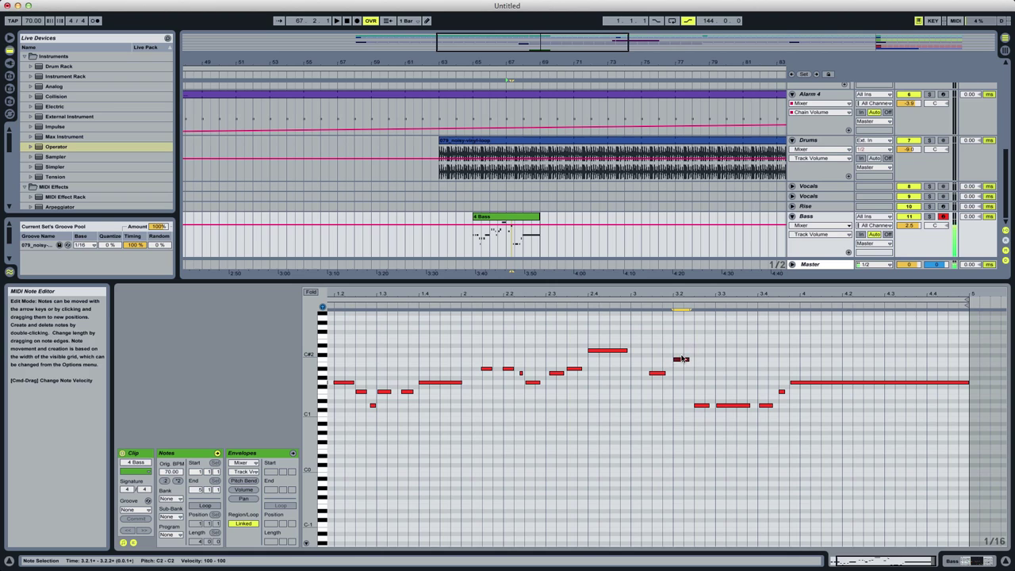
key(Down)
key(Down)
key(Down)
key(Down)
key(Down)
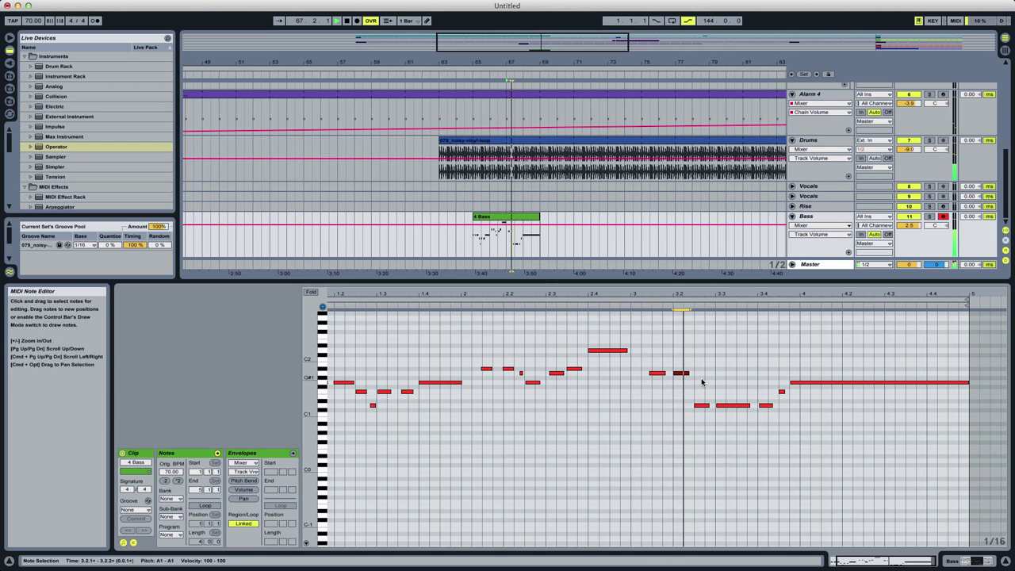
key(space)
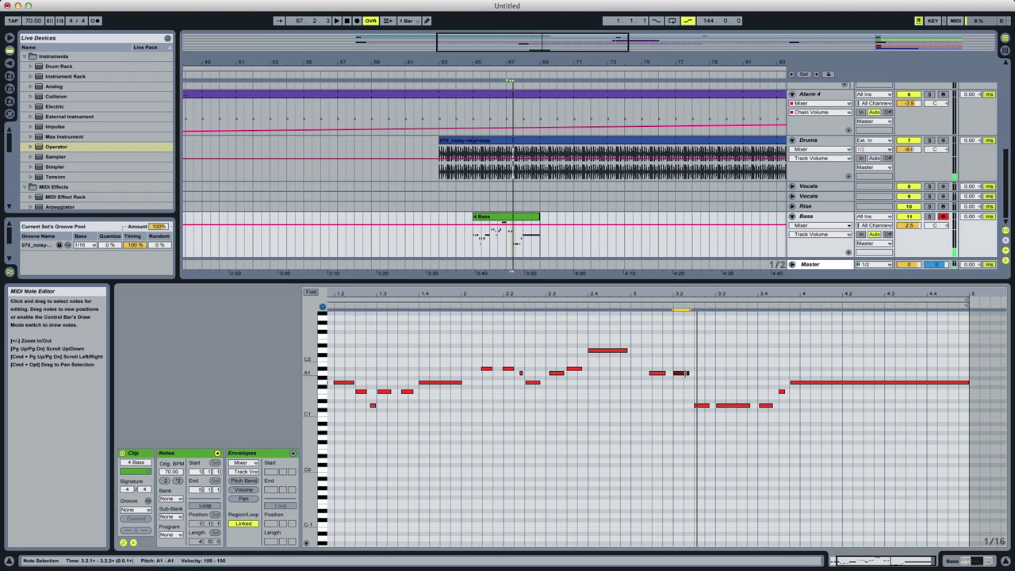
Add a short A2 note at 3.2.2 in the bass clip and raise the note just after it to A1.
double_click(689, 374)
key(shift+Up)
key(space)
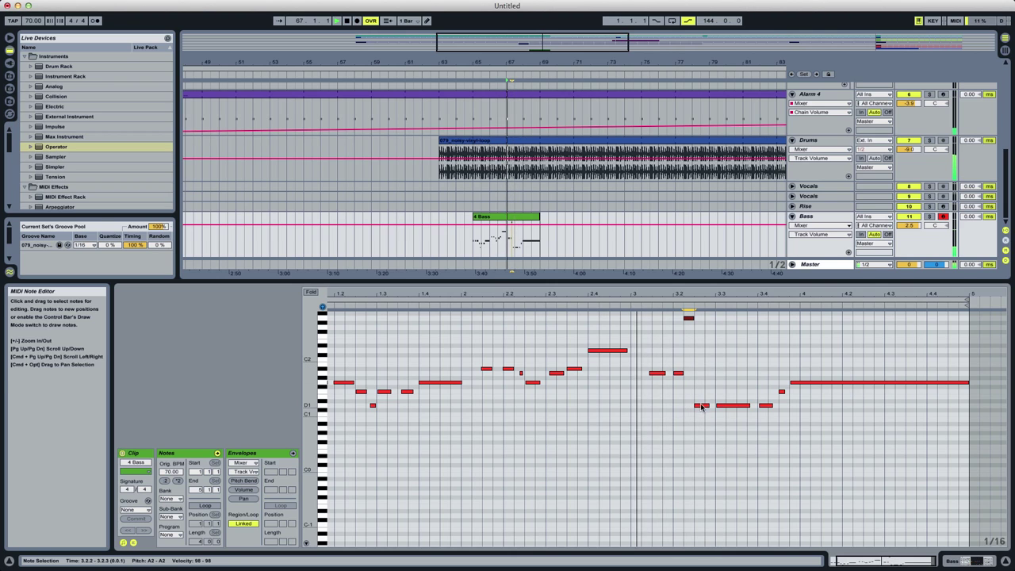
drag(701, 407, 703, 373)
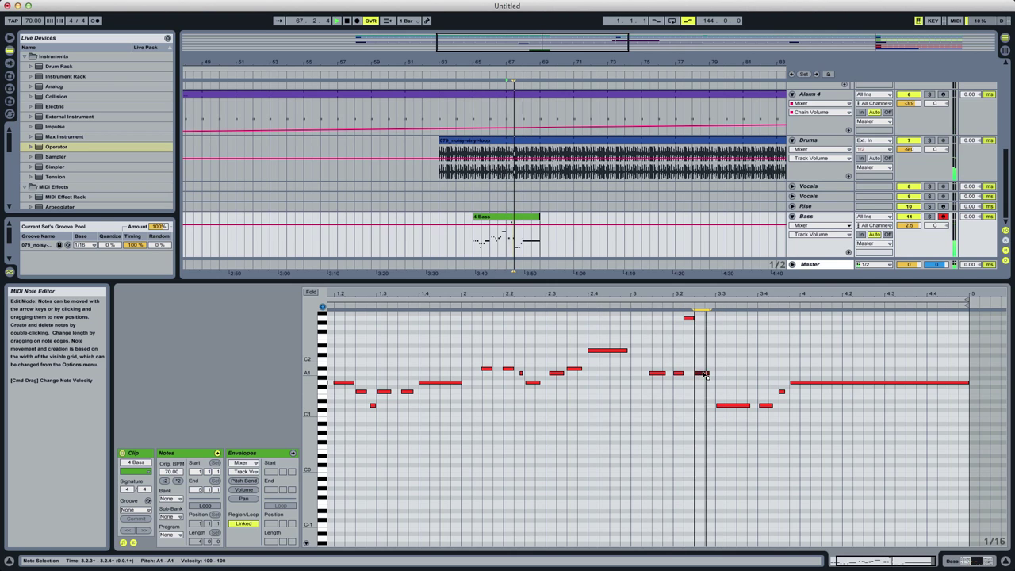
Quantize all the notes in the bass clip and play it back.
click(729, 407)
key(super+u)
drag(777, 410, 761, 406)
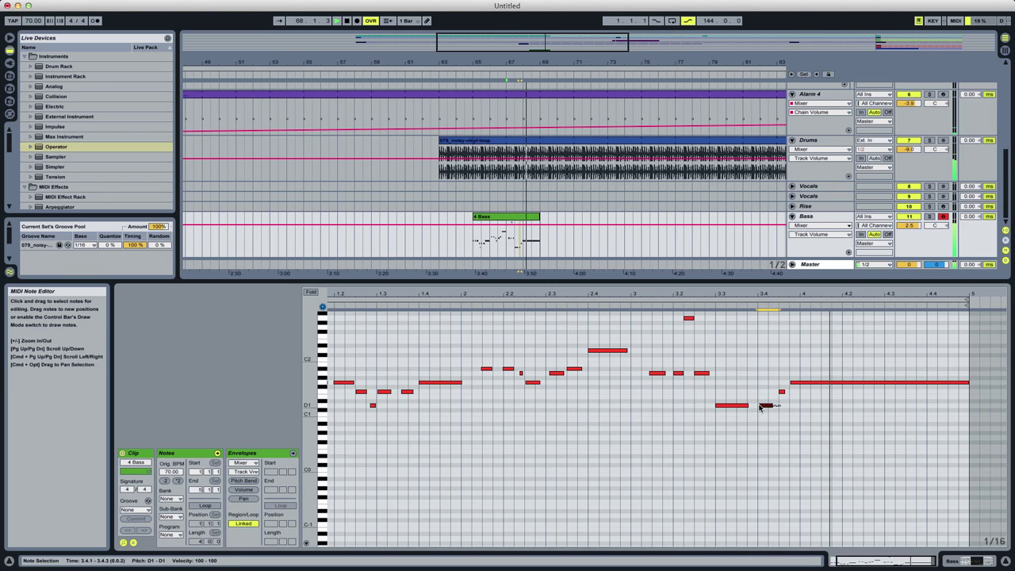
key(super+u)
click(780, 402)
key(super+a)
right_click(570, 407)
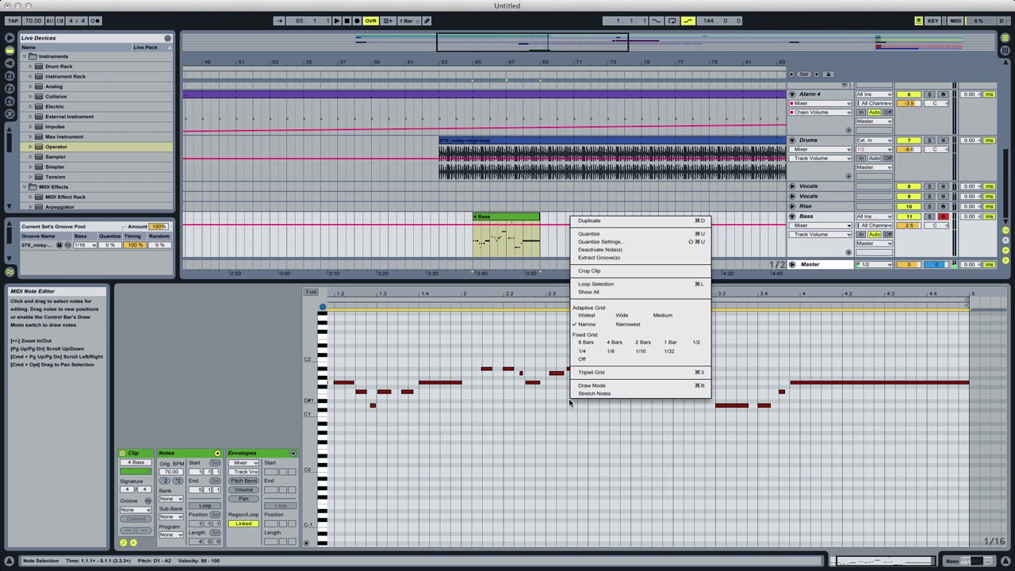
click(602, 235)
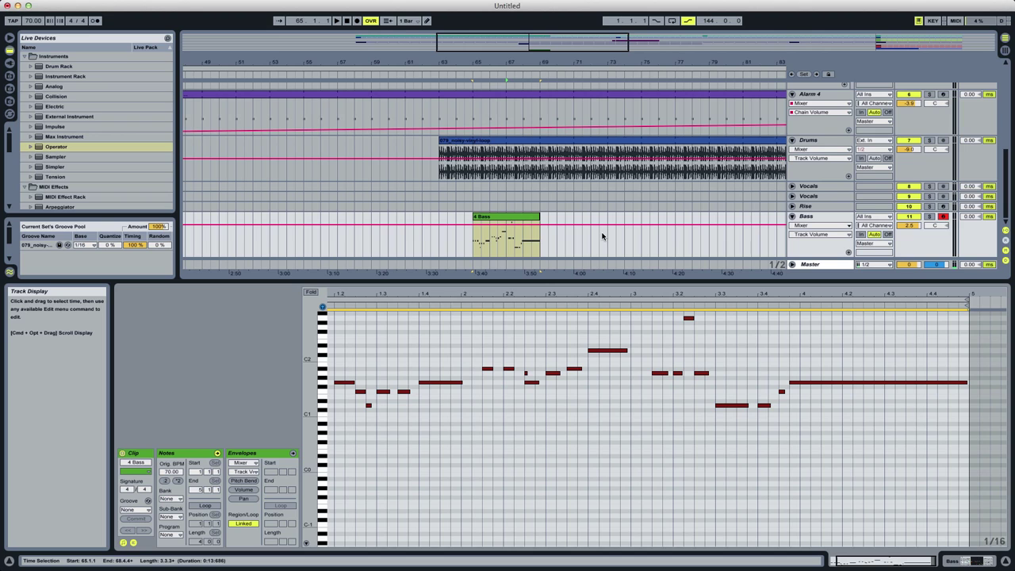
key(space)
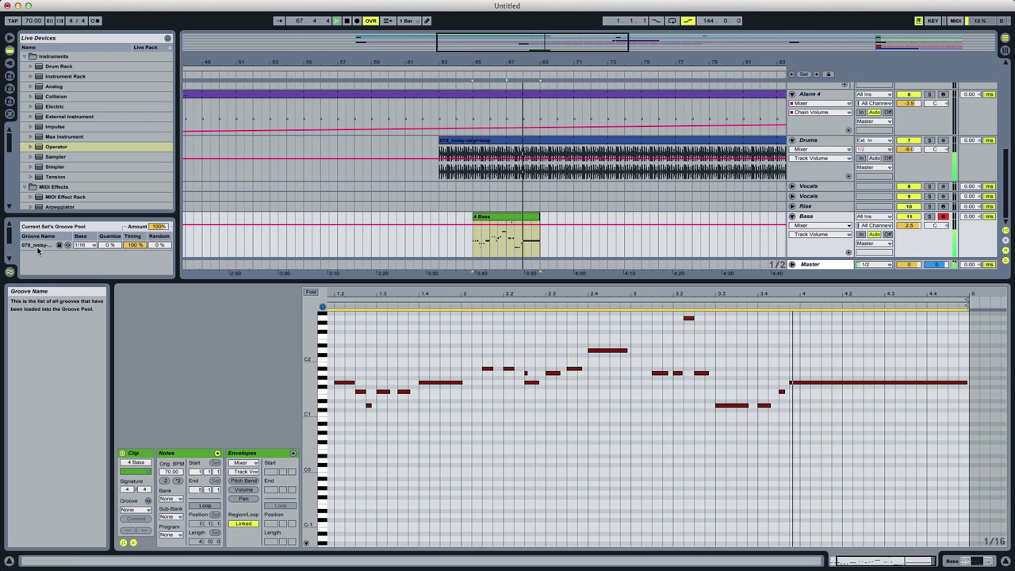
Apply the 079_noisy-vinyl-loop groove from the groove pool to the bass clip and play it.
drag(37, 246, 480, 216)
key(space)
key(space)
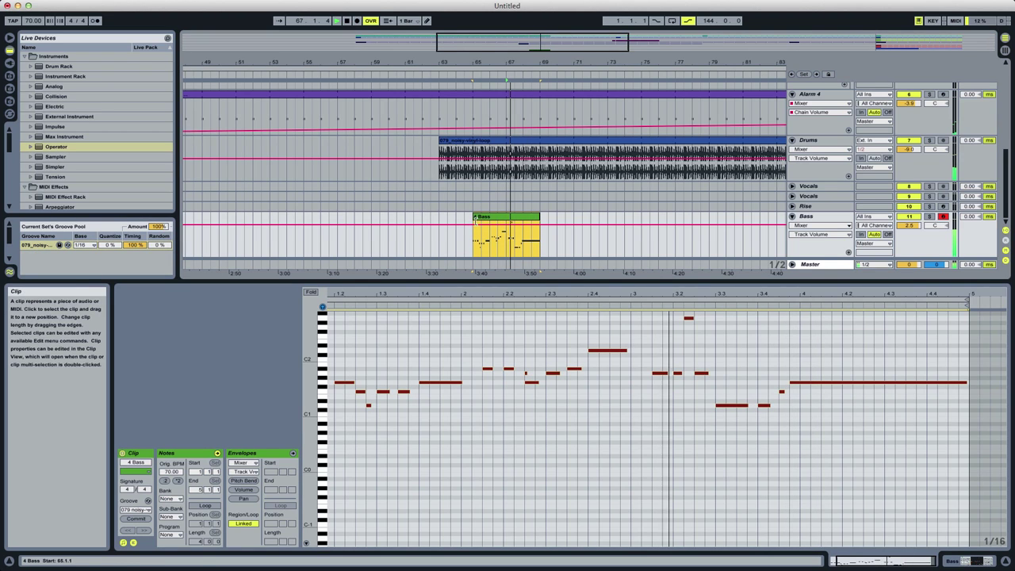
Shift the high A2 note at 3.2.2 slightly later, shorten it and lower it to C2.
click(689, 318)
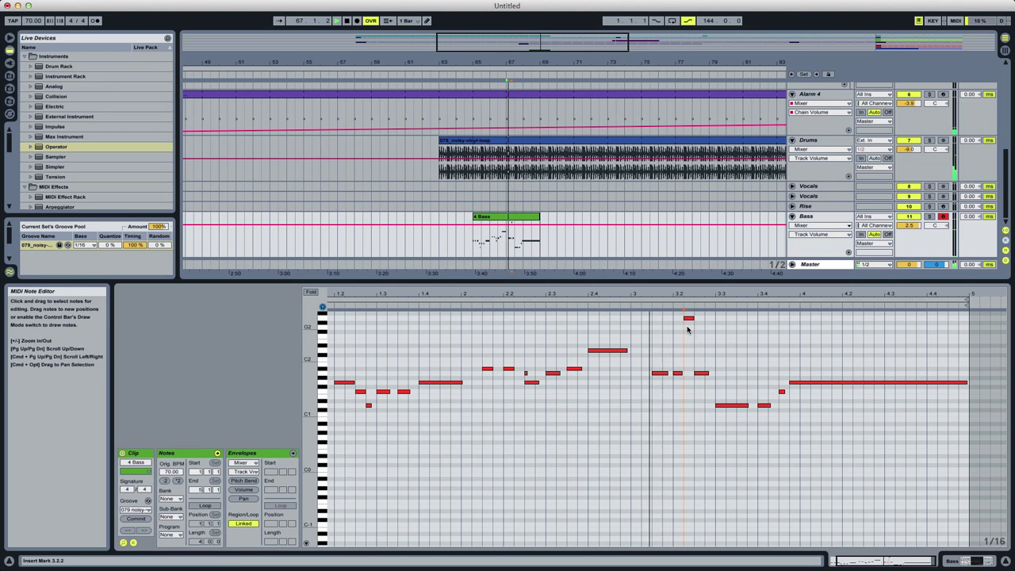
drag(691, 321, 695, 323)
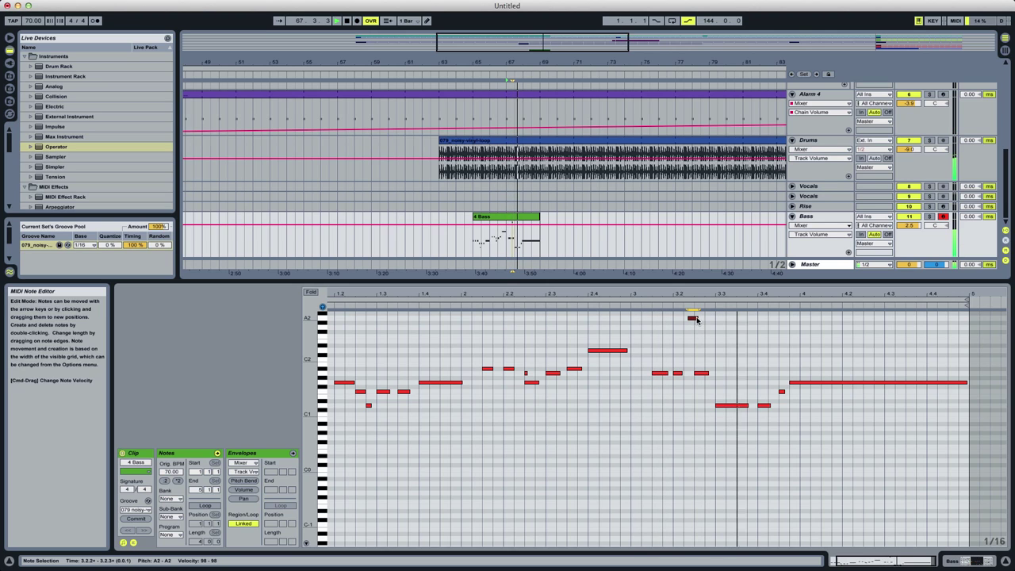
drag(697, 319, 693, 357)
key(space)
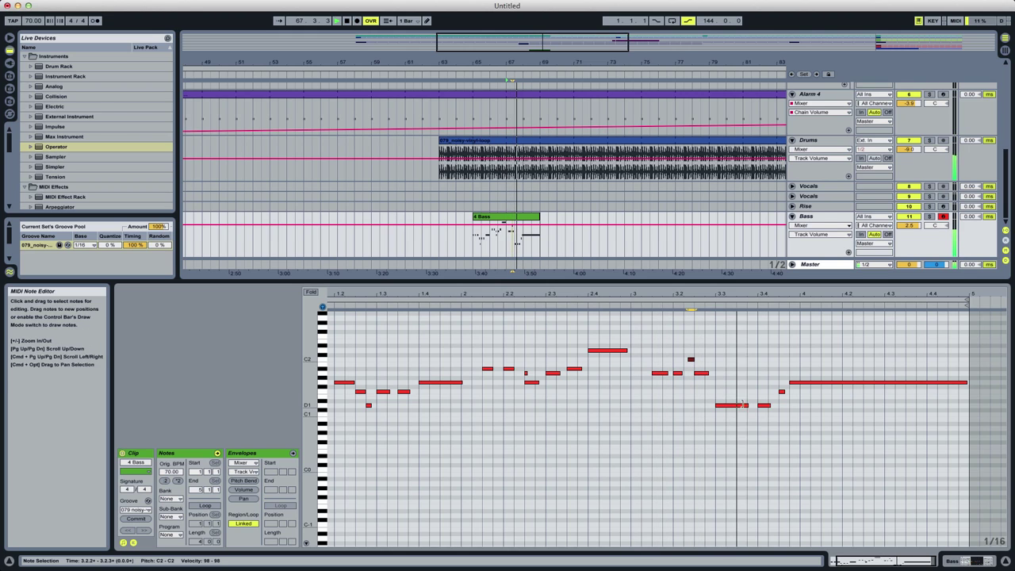
Play the bass clip from bar 65 and nudge the D1 note near 1.2.4 and the F1 note before 1.4 slightly later.
double_click(847, 562)
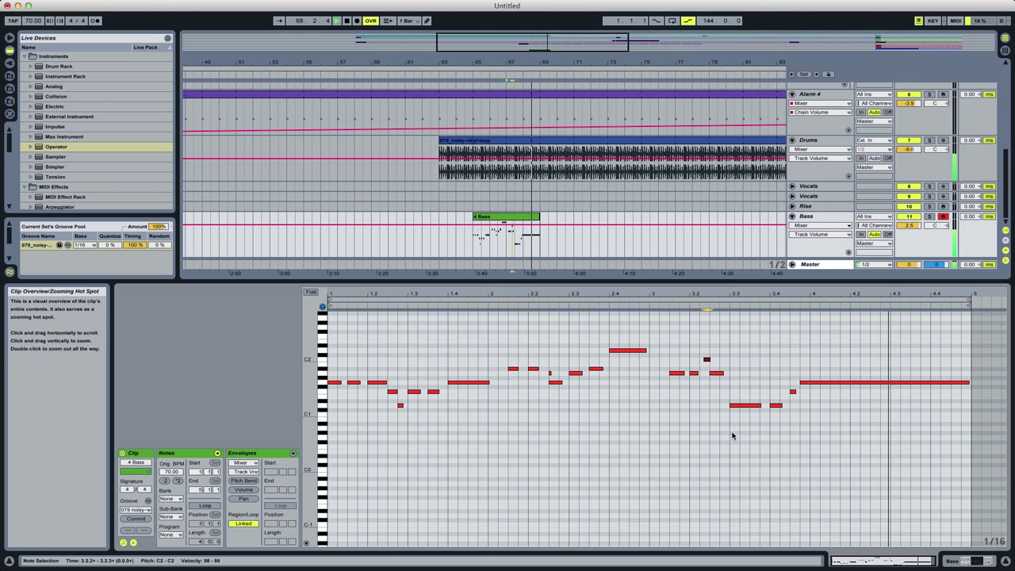
click(348, 419)
click(478, 177)
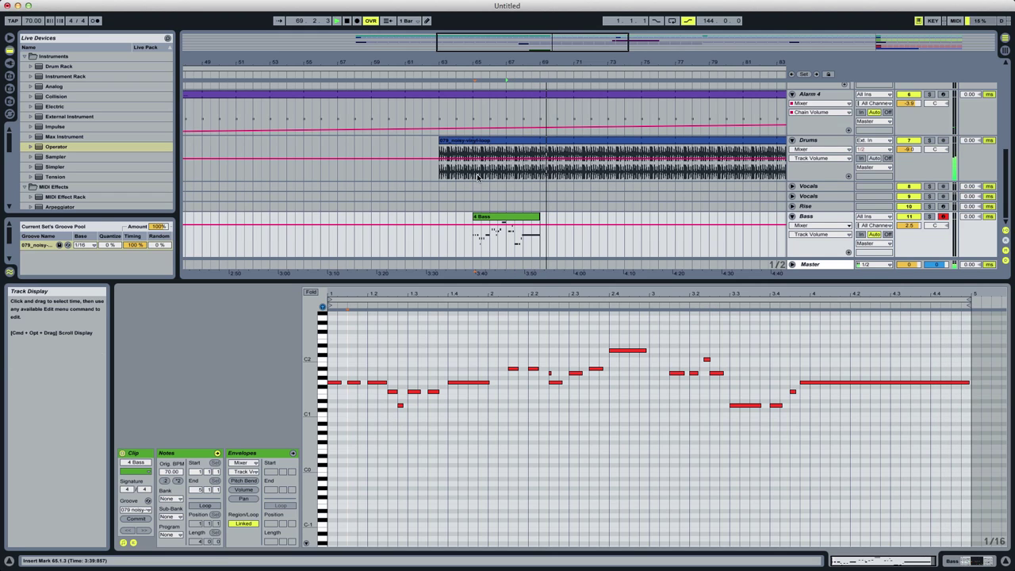
click(473, 243)
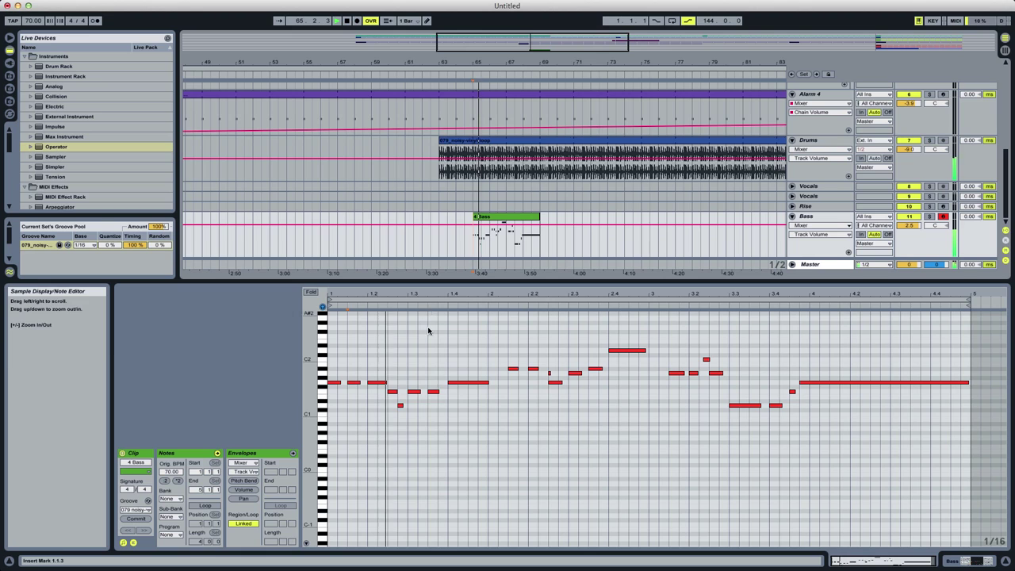
click(401, 407)
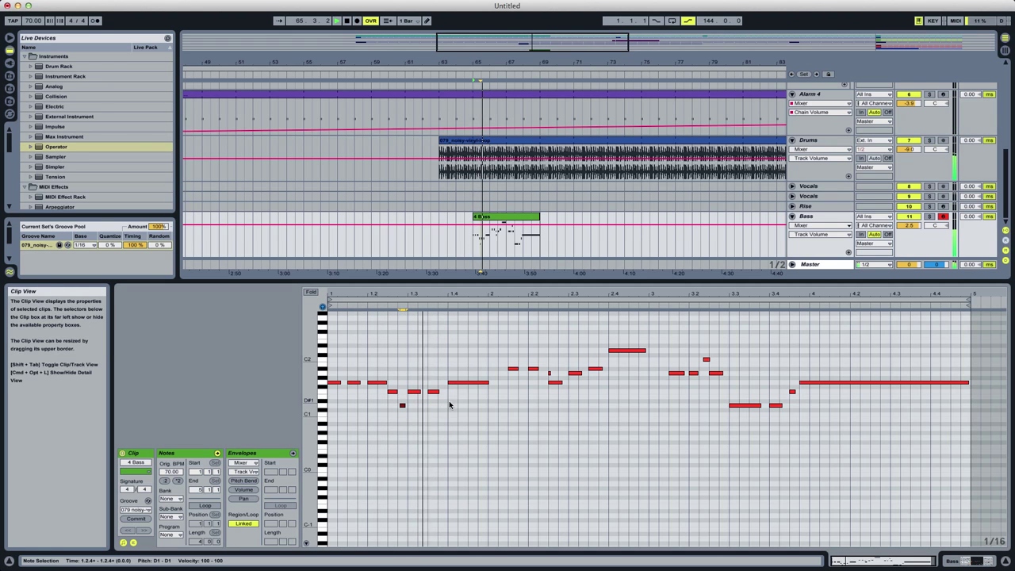
drag(434, 396, 438, 395)
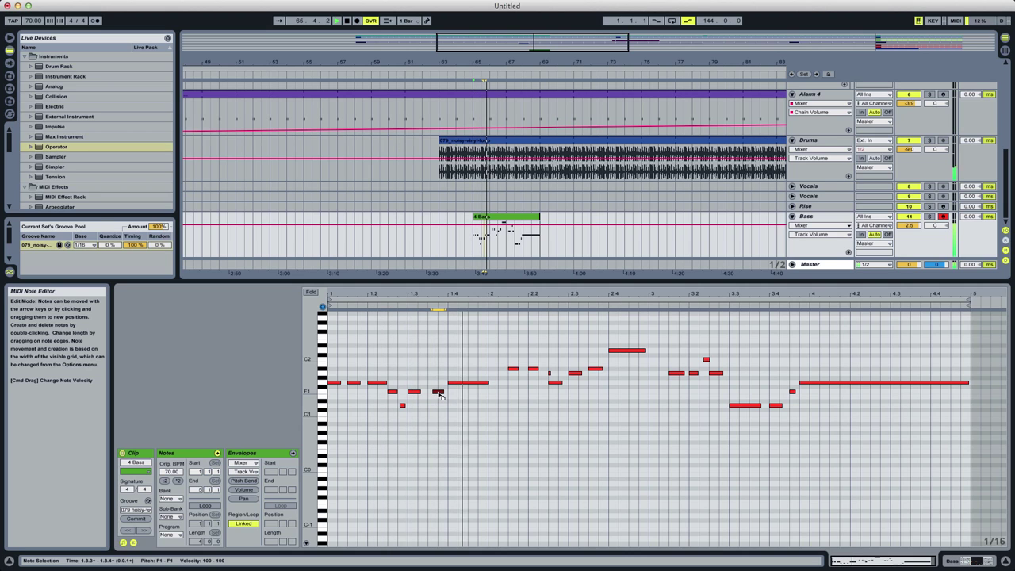
drag(439, 395, 436, 395)
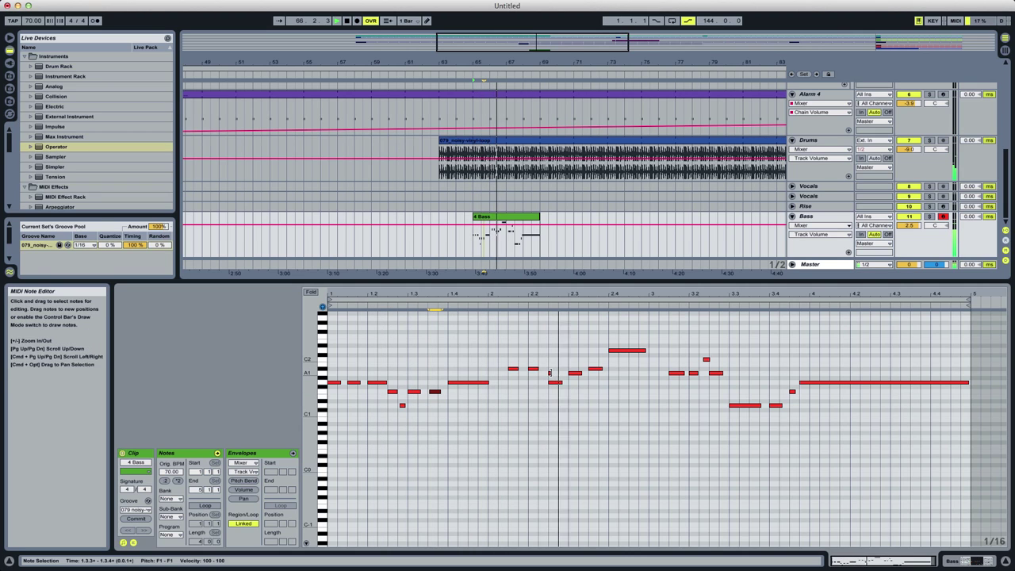
Move the very short A1 note slightly earlier, just after 2.2.2, and lower the long note at 2.4 to A1.
drag(550, 373, 543, 375)
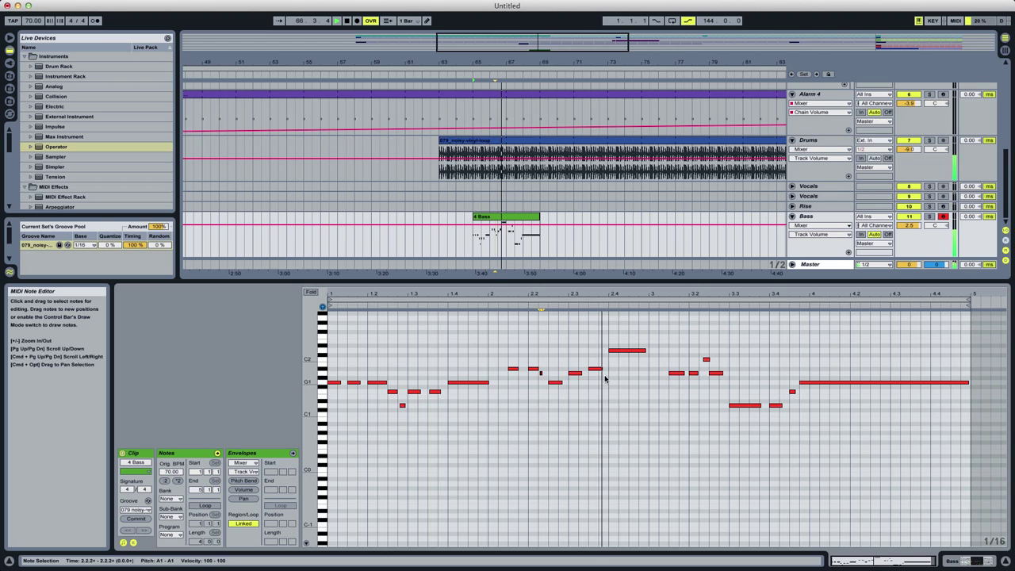
click(625, 352)
key(space)
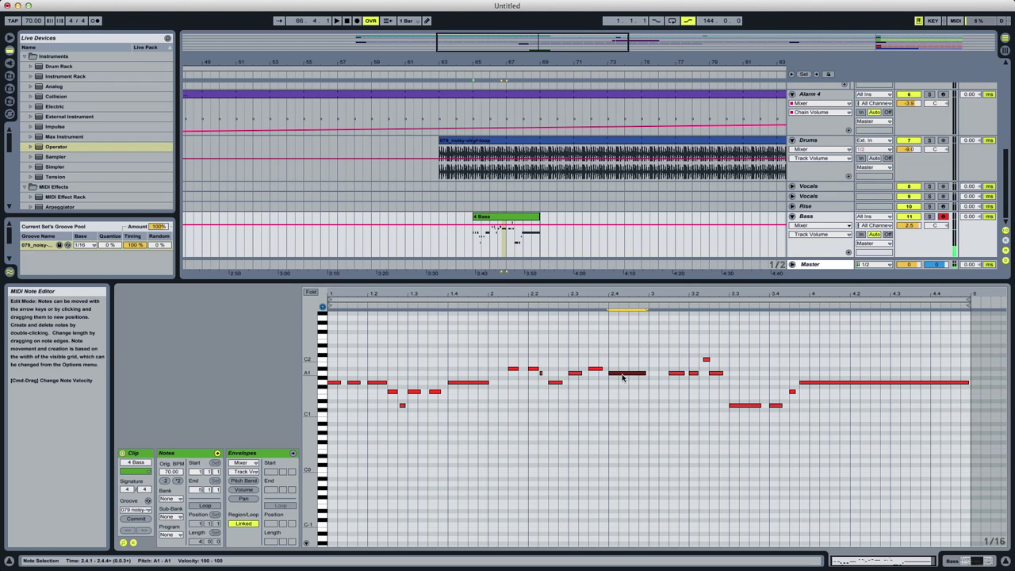
click(558, 382)
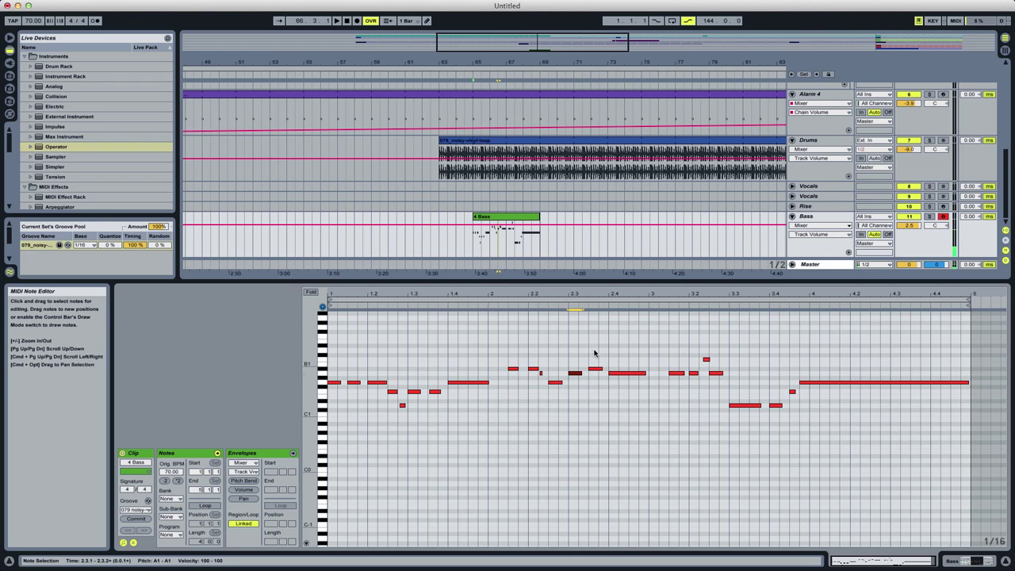
Try all the bass clip's notes an octave higher, then transpose them back down an octave.
key(super+a)
key(shift+Up)
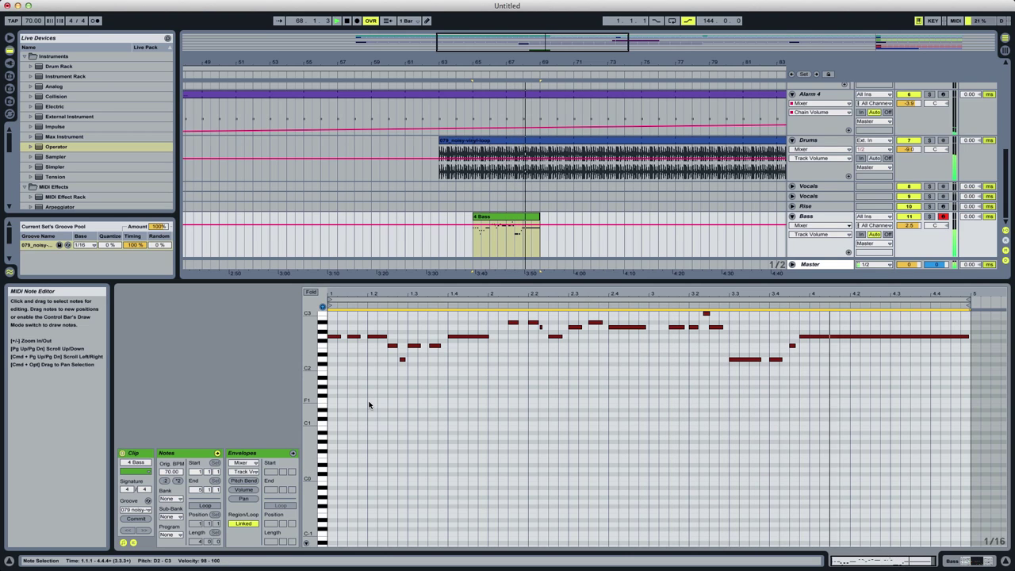
key(shift+Down)
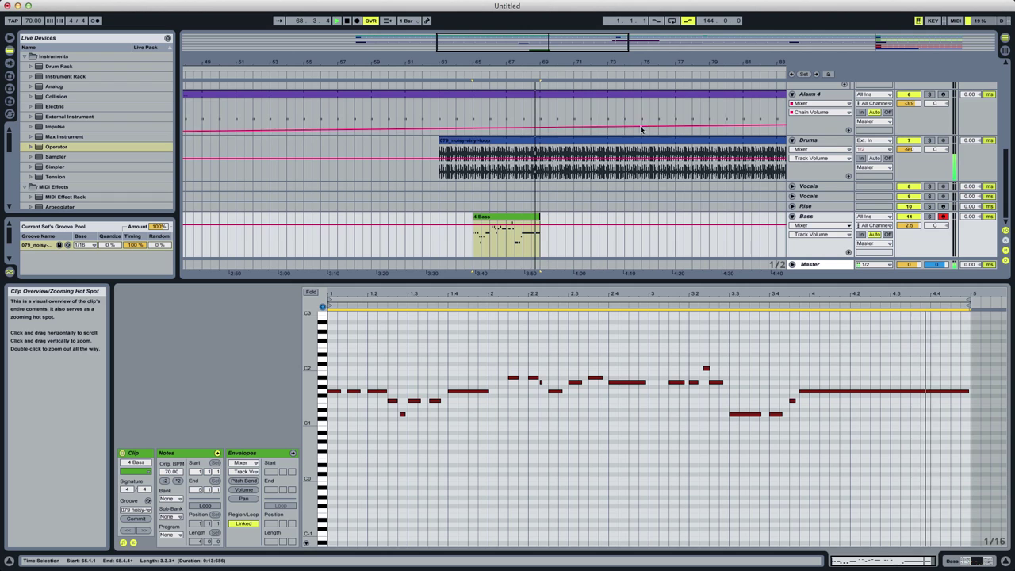
Turn on looping for the bass clip at bar 65 and extend it to bar 87.
click(532, 219)
double_click(531, 219)
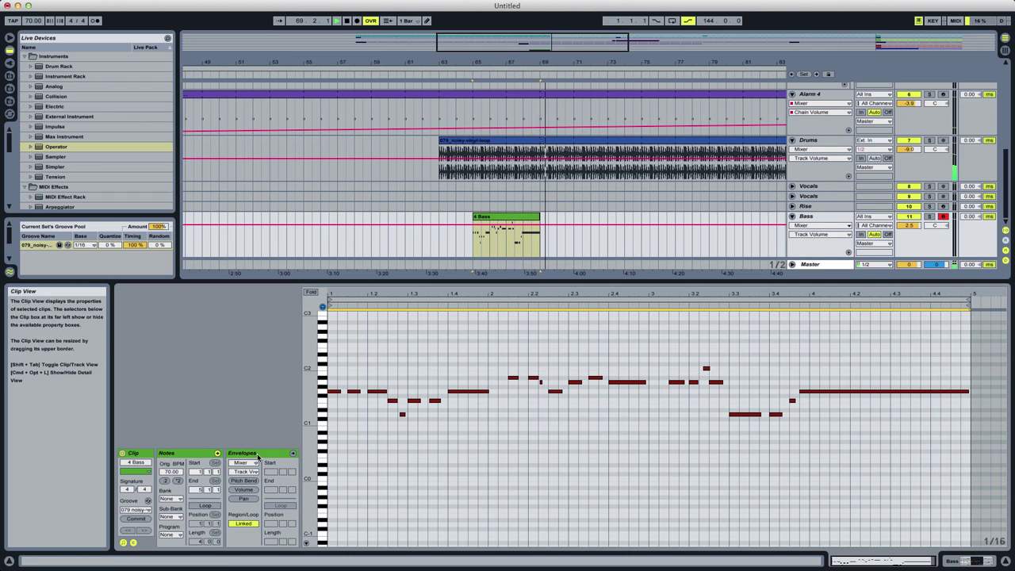
click(204, 506)
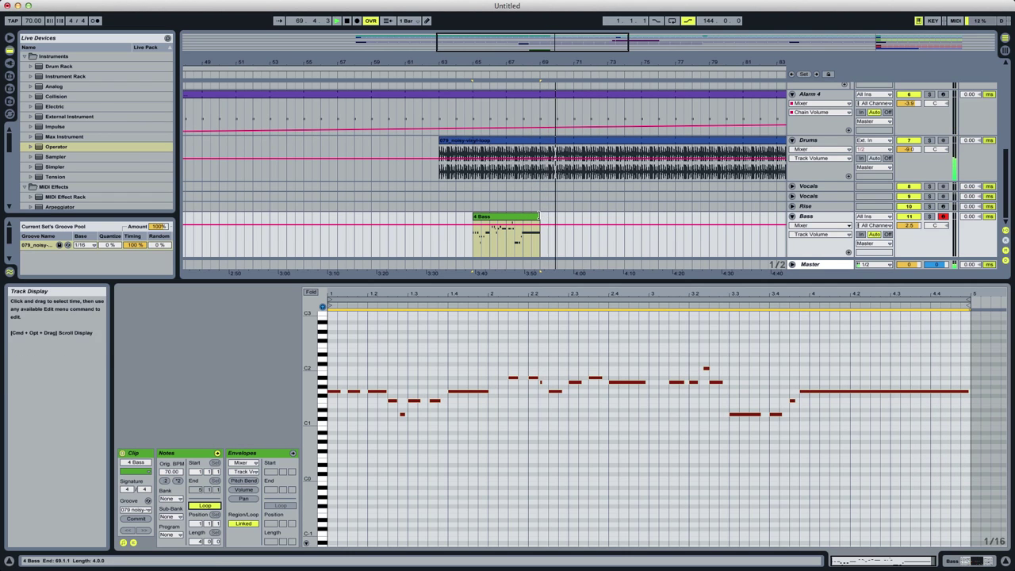
drag(538, 216, 564, 444)
drag(539, 378, 782, 389)
drag(577, 60, 577, 41)
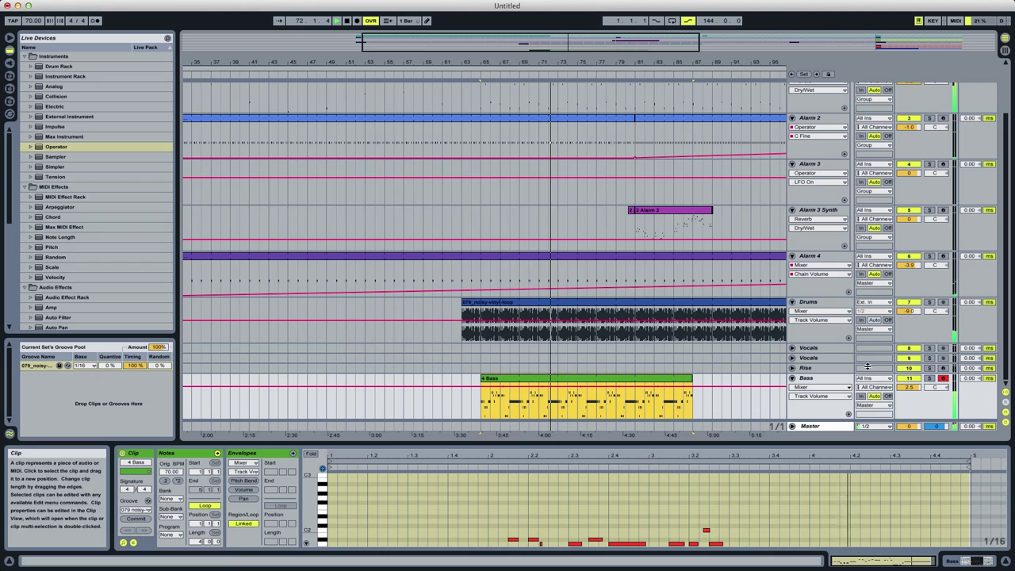
Switch the bass Operator to the two-by-two algorithm and set oscillator C to a Saw D wave at -5.7 dB.
double_click(805, 379)
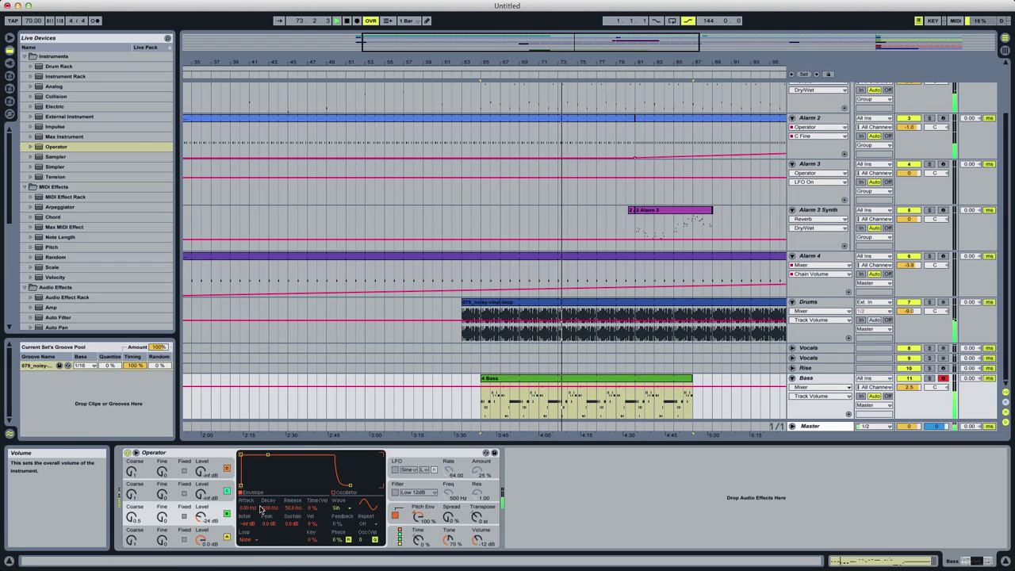
click(407, 538)
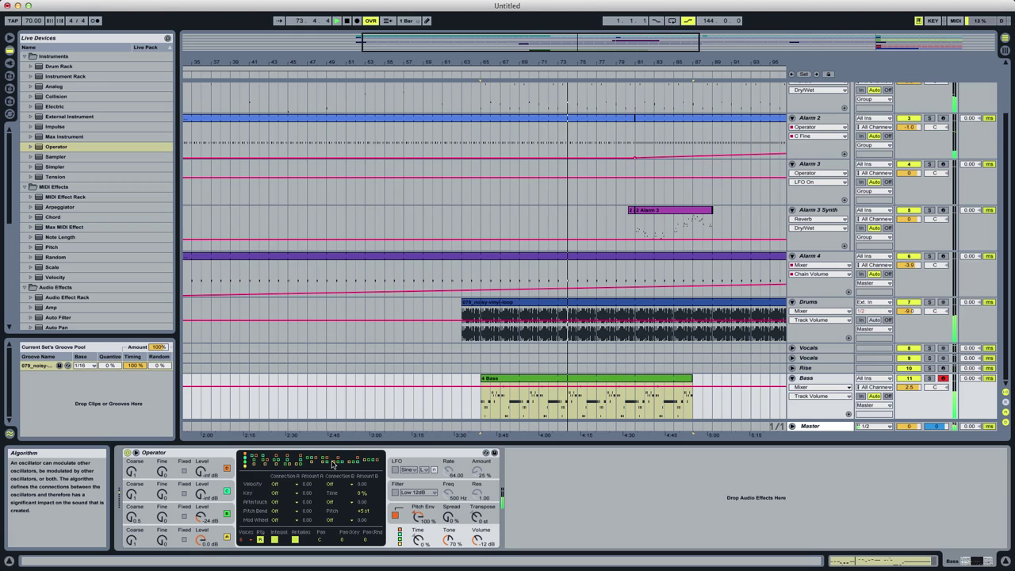
click(324, 461)
click(202, 494)
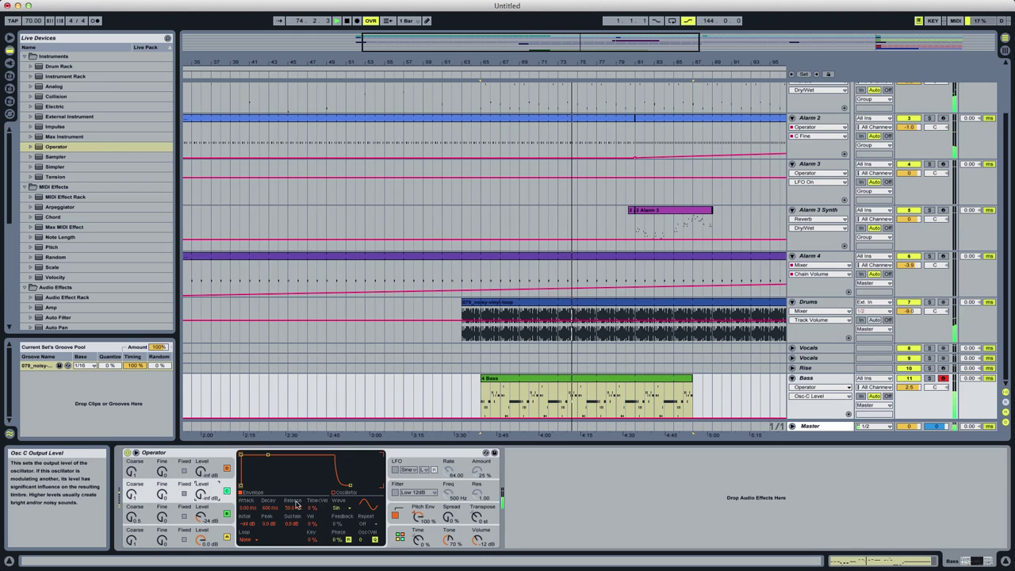
click(340, 509)
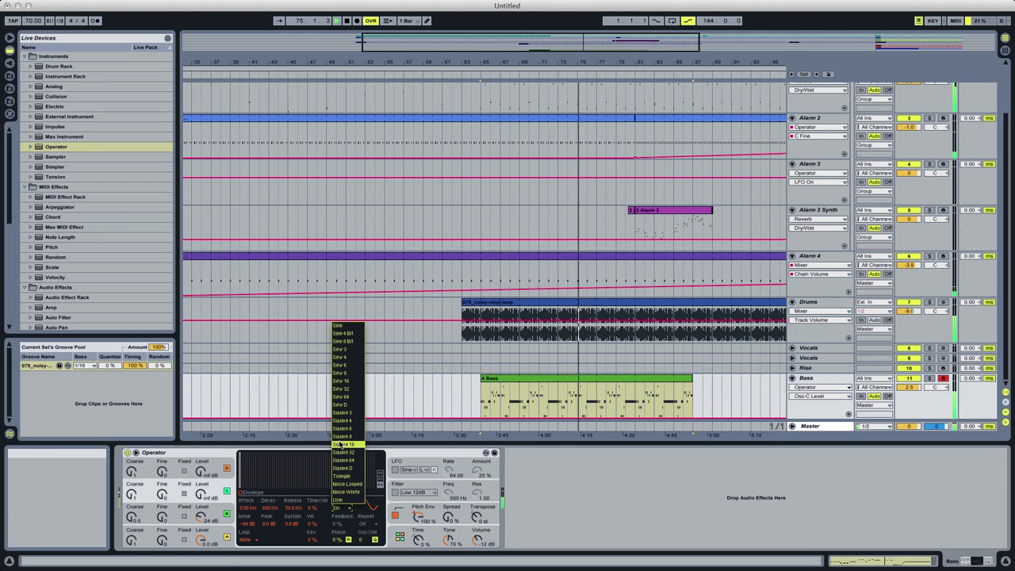
click(340, 405)
mouse_move(202, 493)
mouse_down()
mouse_move(219, 485)
mouse_move(202, 503)
mouse_up()
Enable the bass Operator's Low 12dB filter with 100% envelope amount and a frequency of 183 Hz.
click(406, 488)
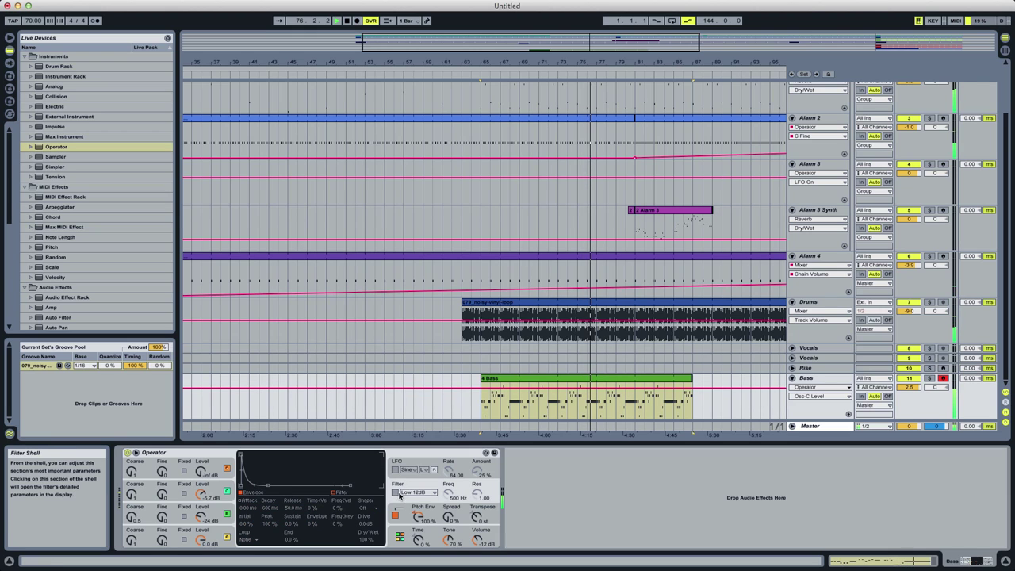
click(396, 493)
click(396, 493)
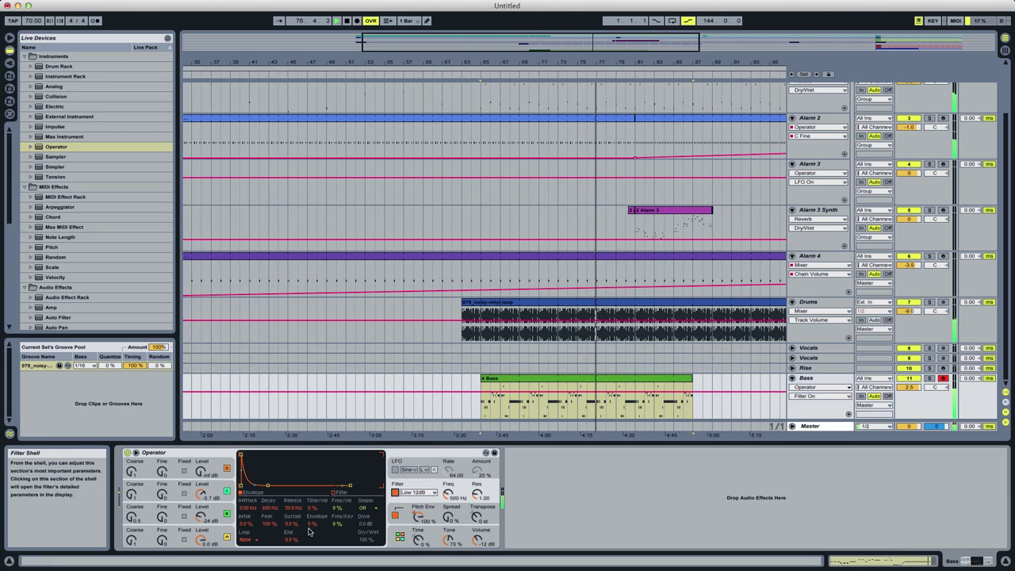
drag(316, 525, 316, 496)
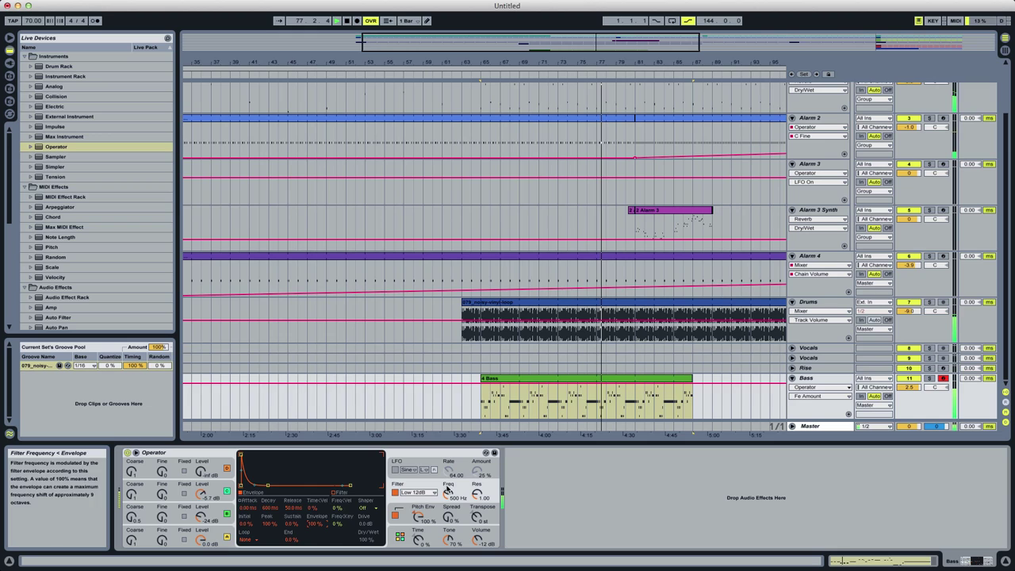
drag(448, 490, 448, 507)
Turn off the bass pitch envelope for oscillators A and B and set Spread to 100%.
click(418, 515)
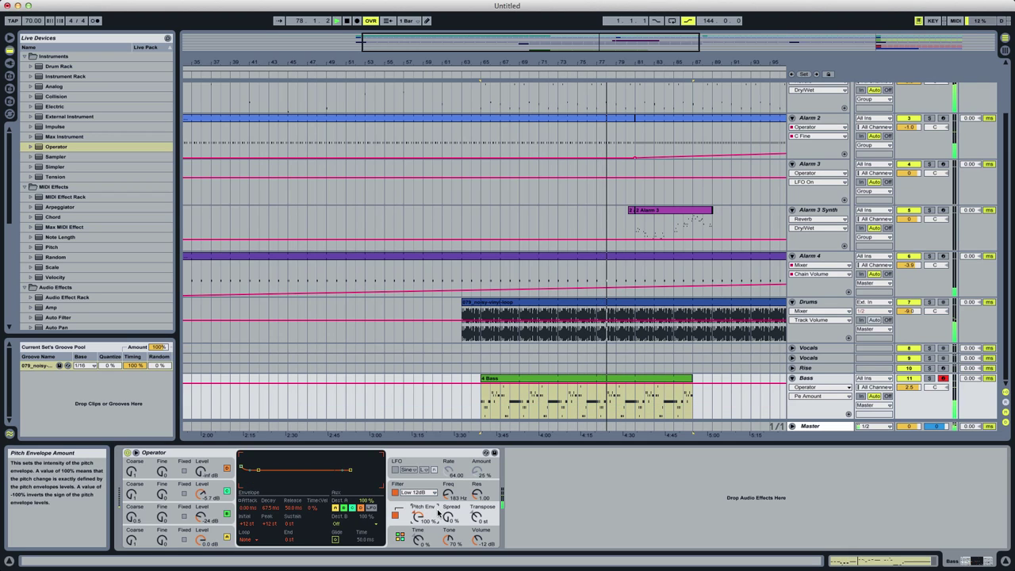
click(343, 509)
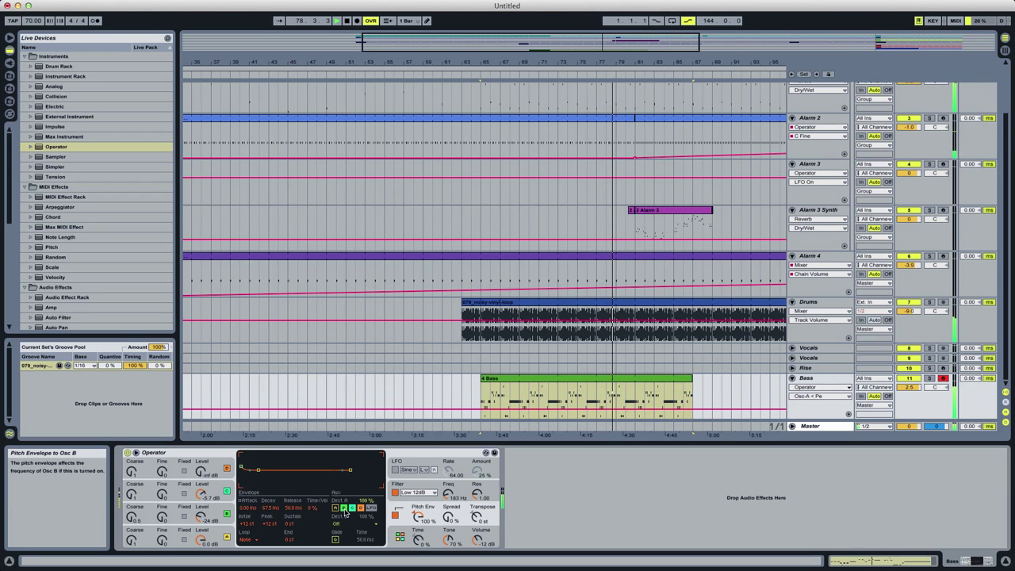
click(445, 510)
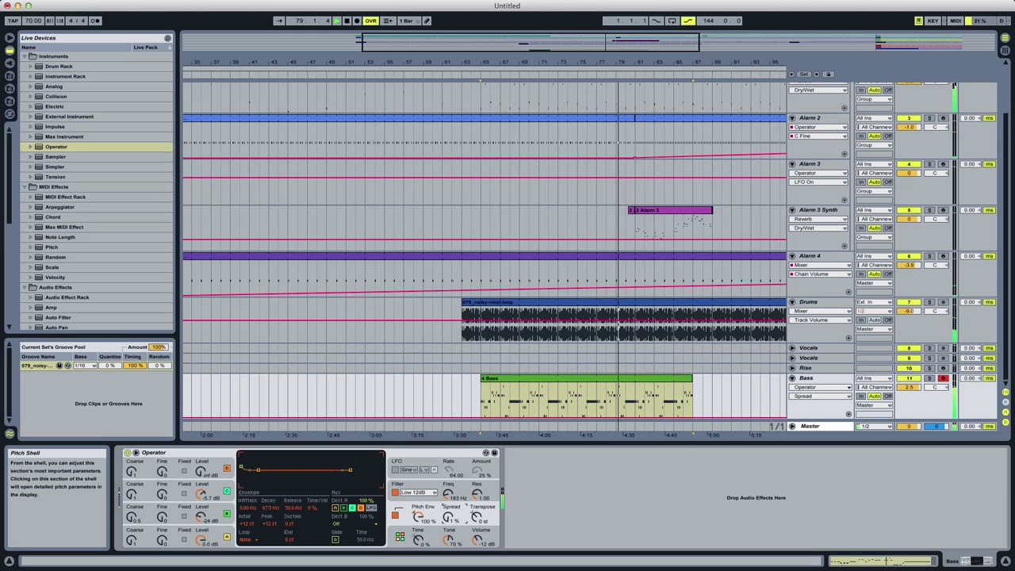
drag(449, 516, 449, 437)
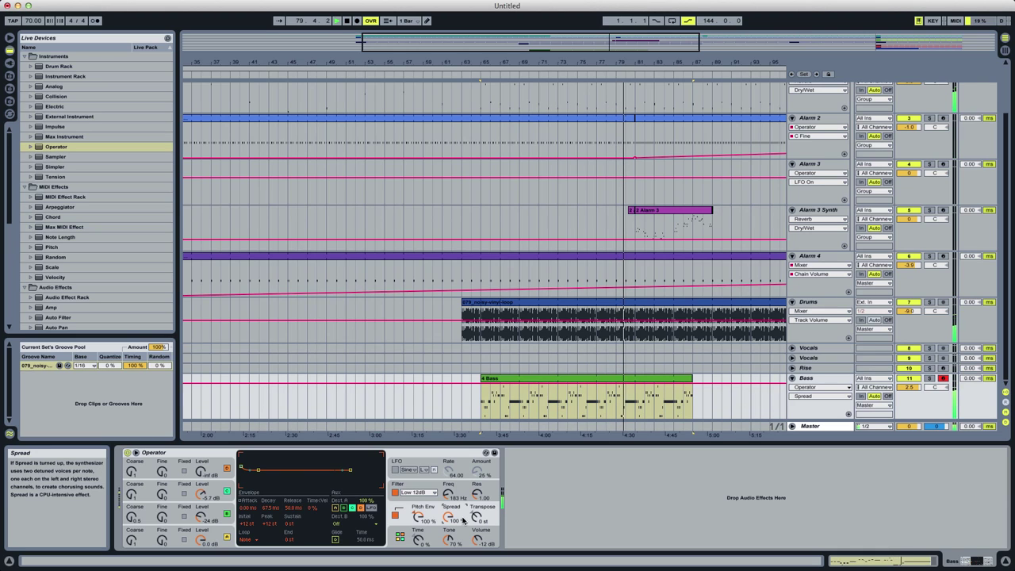
Lower the bass filter frequency to 107 Hz and shorten the filter envelope decay to 123 ms.
drag(449, 493, 449, 503)
drag(271, 508, 270, 519)
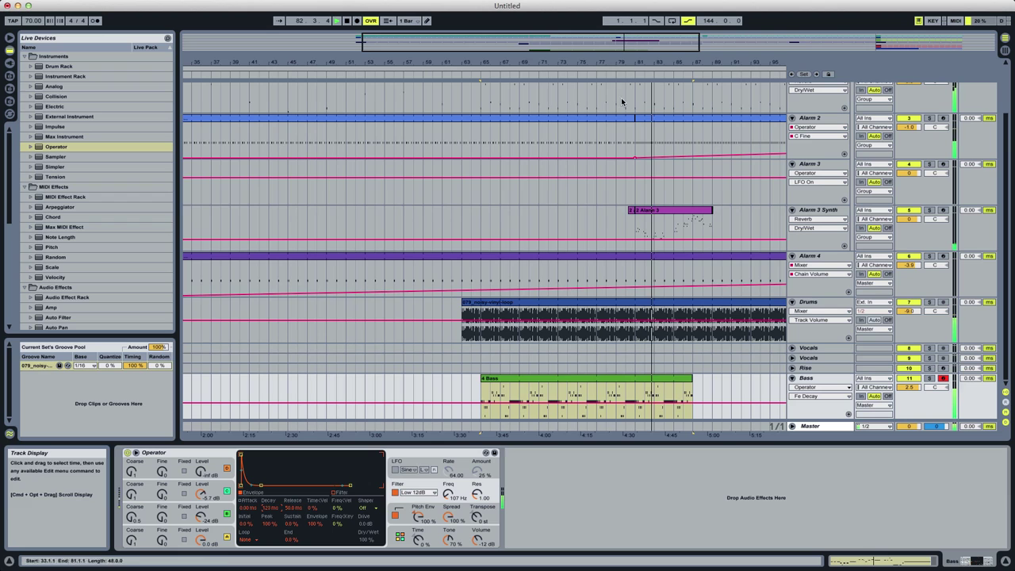
Move the Alarm 3 Synth melody clip from bar 81 to bar 73 and play from there.
drag(608, 42, 609, 10)
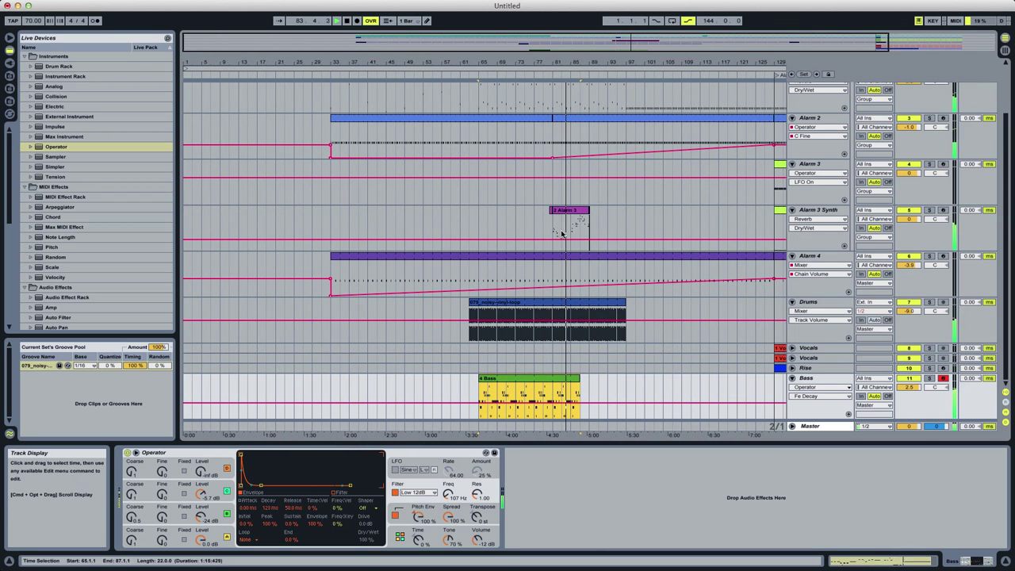
drag(552, 232, 592, 230)
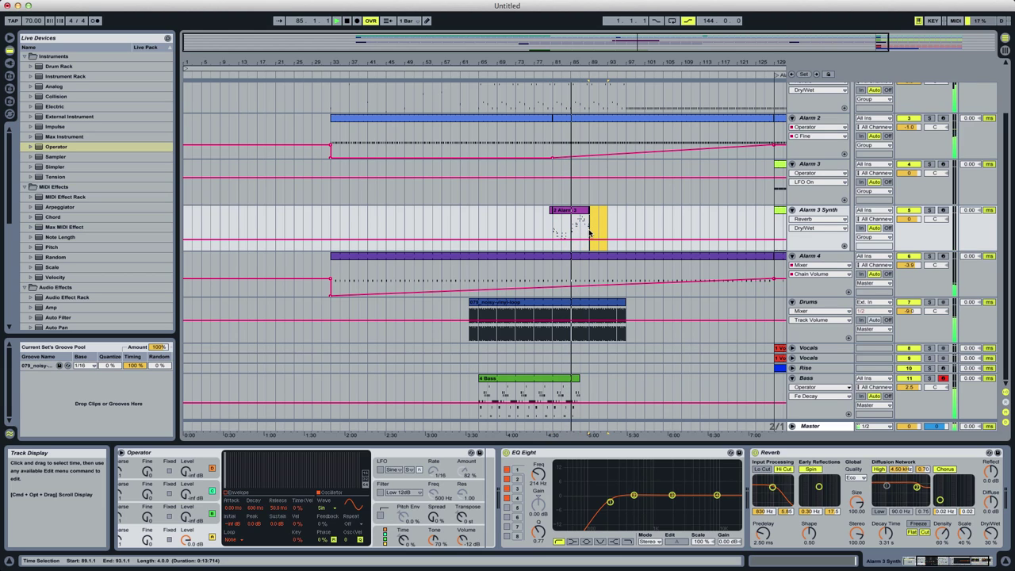
click(565, 214)
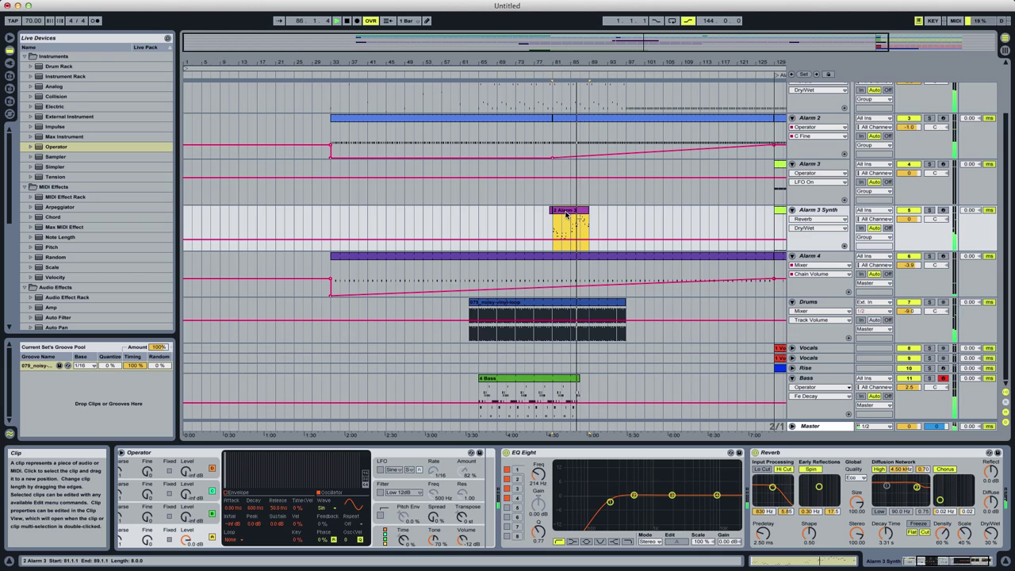
drag(566, 215, 530, 221)
click(516, 227)
key(space)
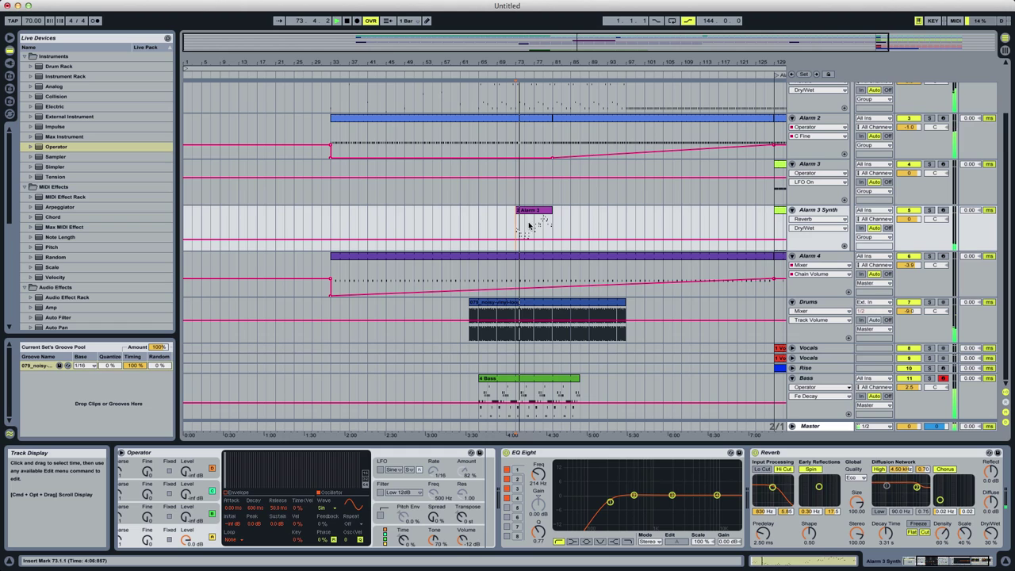
Set the waveform of oscillator A in the Alarm 3 Synth Operator to Saw D.
click(791, 231)
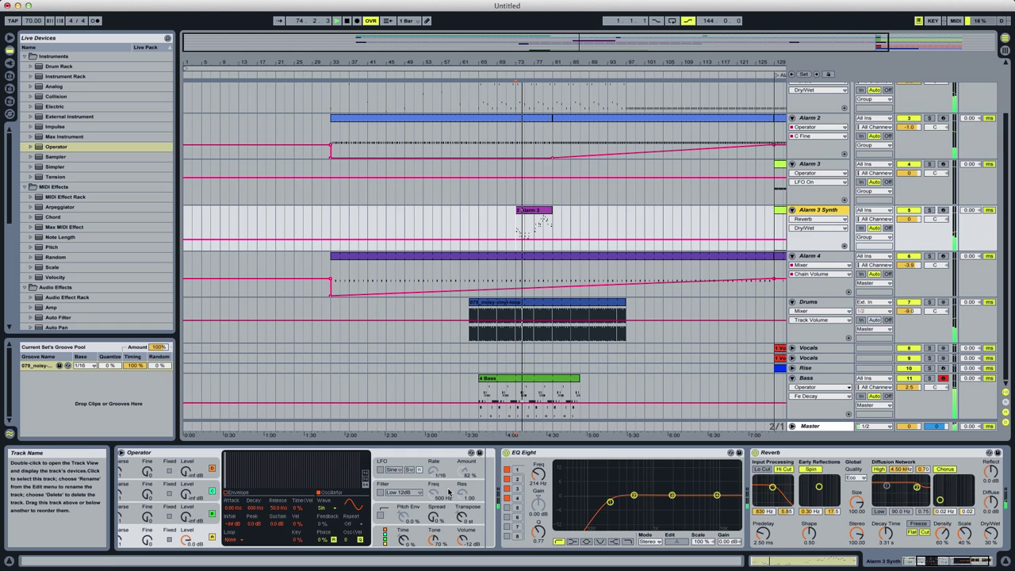
click(324, 508)
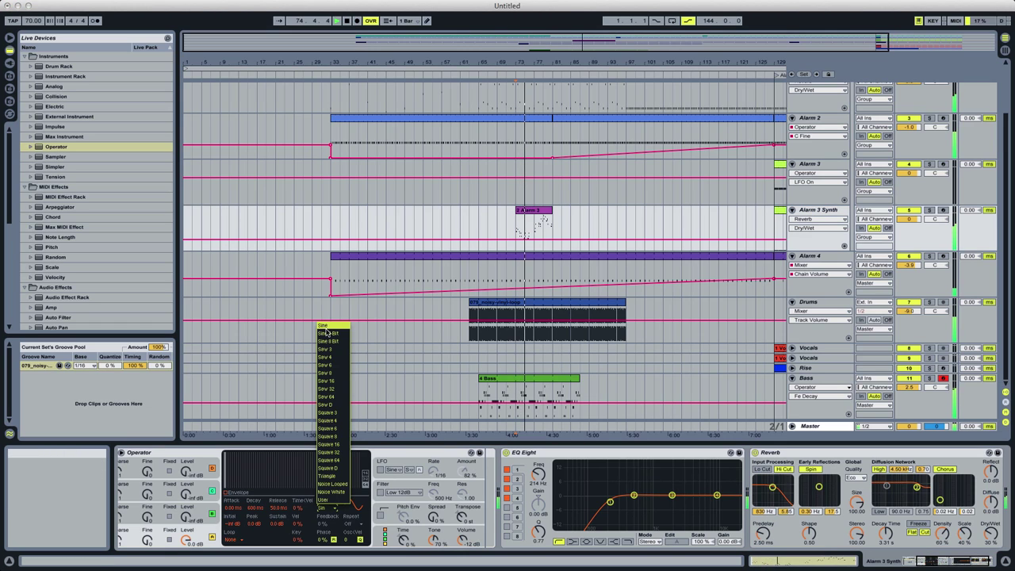
click(333, 406)
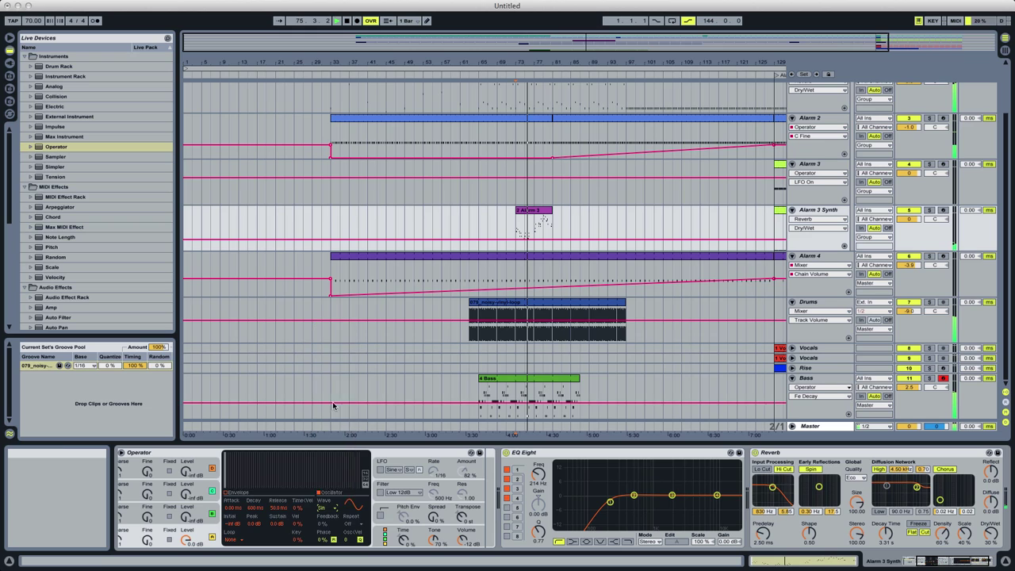
Enable the Alarm 3 Synth filter and shape its envelope with 100% amount, a slower attack and full sustain.
click(382, 493)
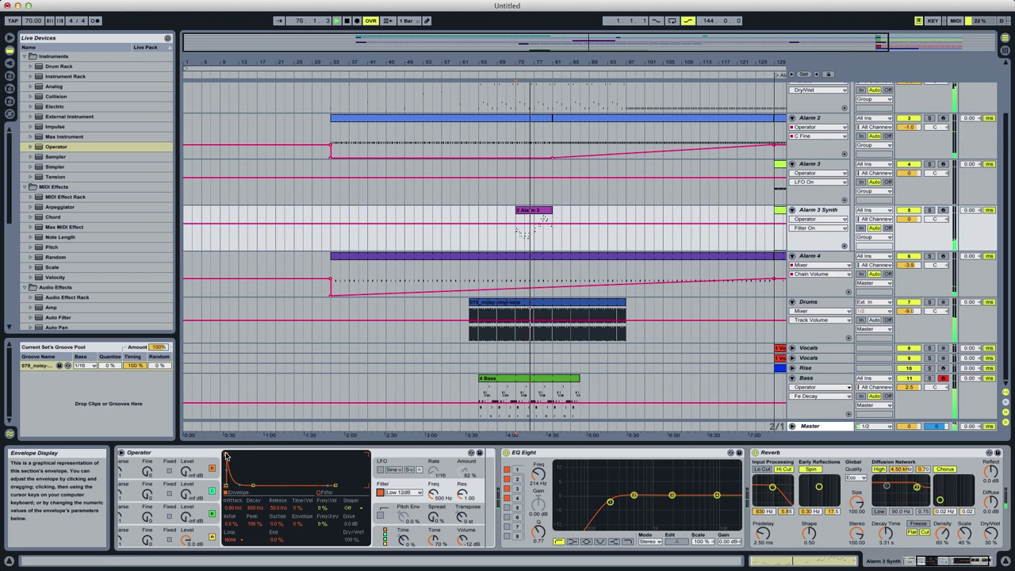
drag(240, 457, 252, 457)
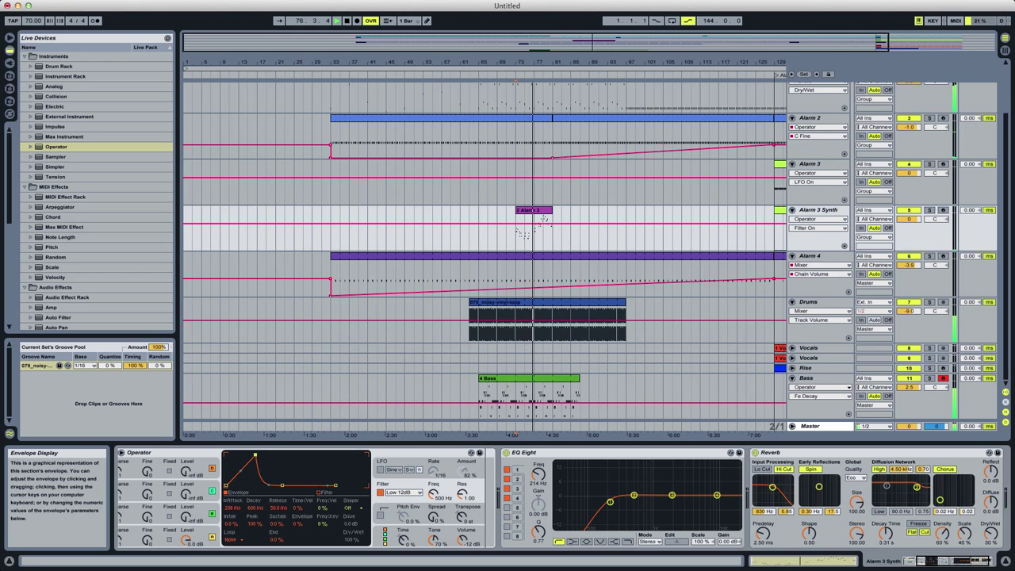
click(302, 523)
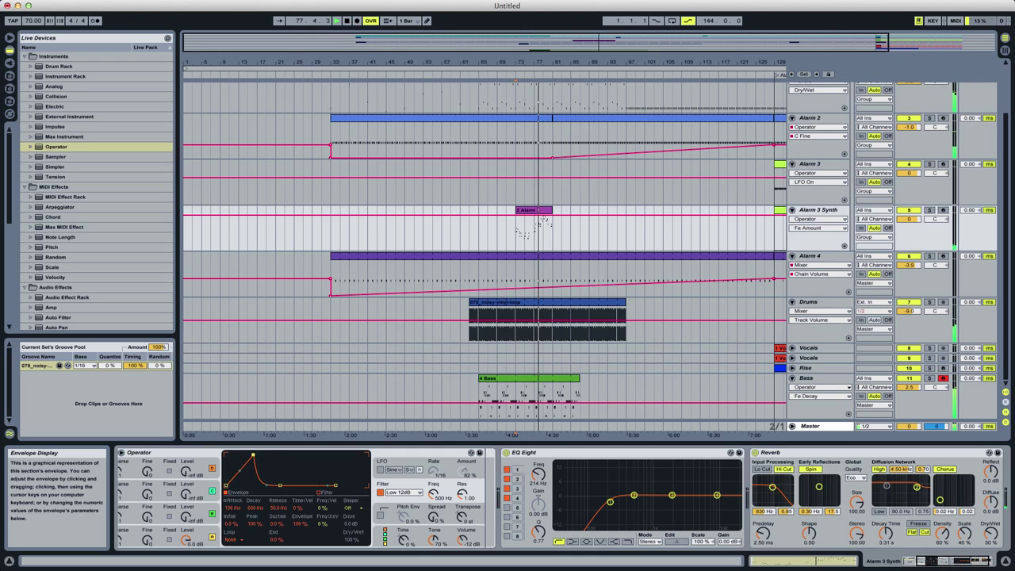
drag(253, 455, 253, 454)
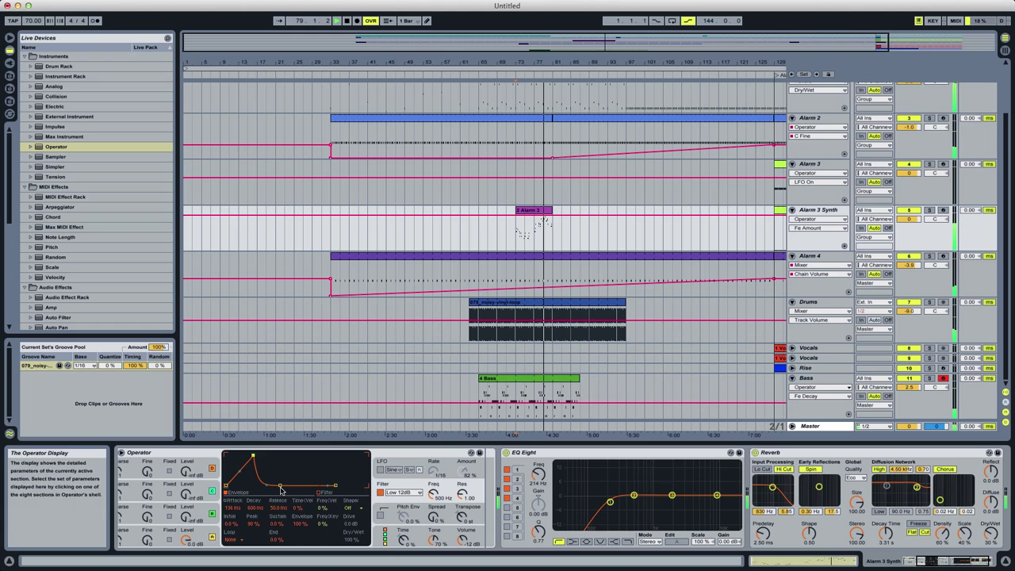
drag(279, 484, 277, 455)
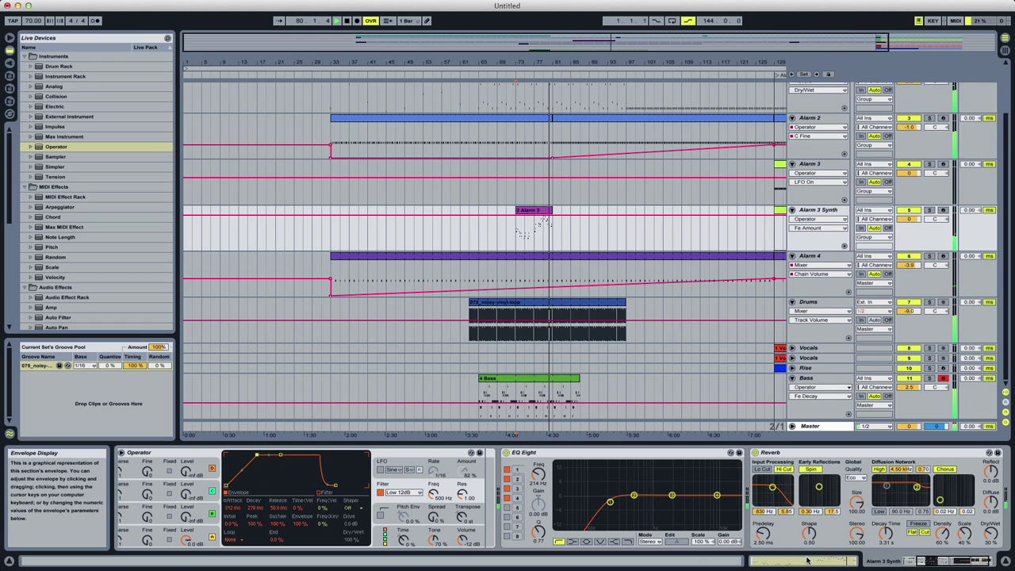
Set oscillator A's coarse tuning on Alarm 3 Synth to 0.5 and play again from bar 73.
drag(942, 561, 920, 561)
click(279, 540)
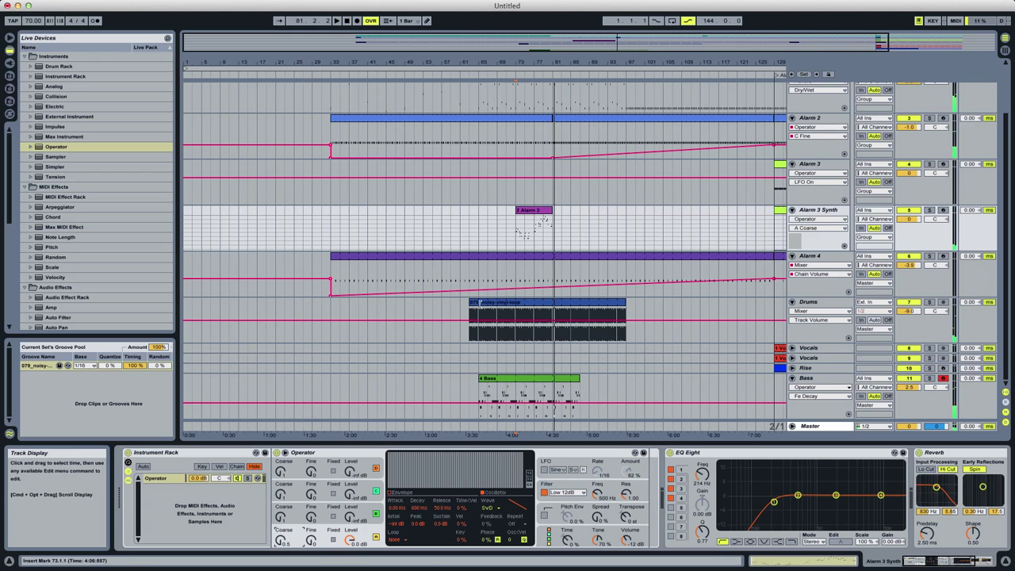
click(529, 228)
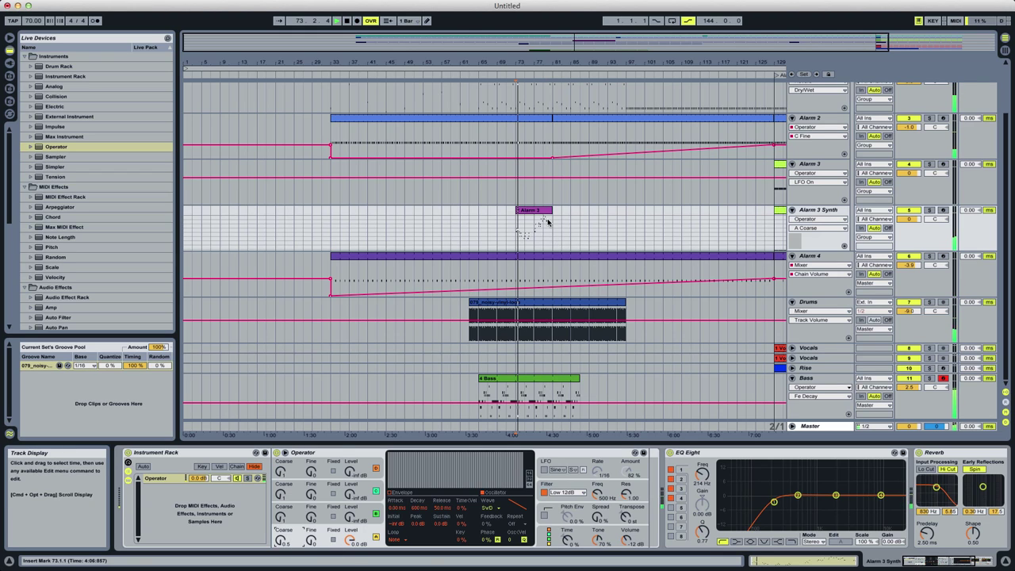
In the Alarm 3 Synth clip, nudge the short note near 1.2.2 slightly later and the short E4 note at bar 2 slightly earlier.
double_click(534, 209)
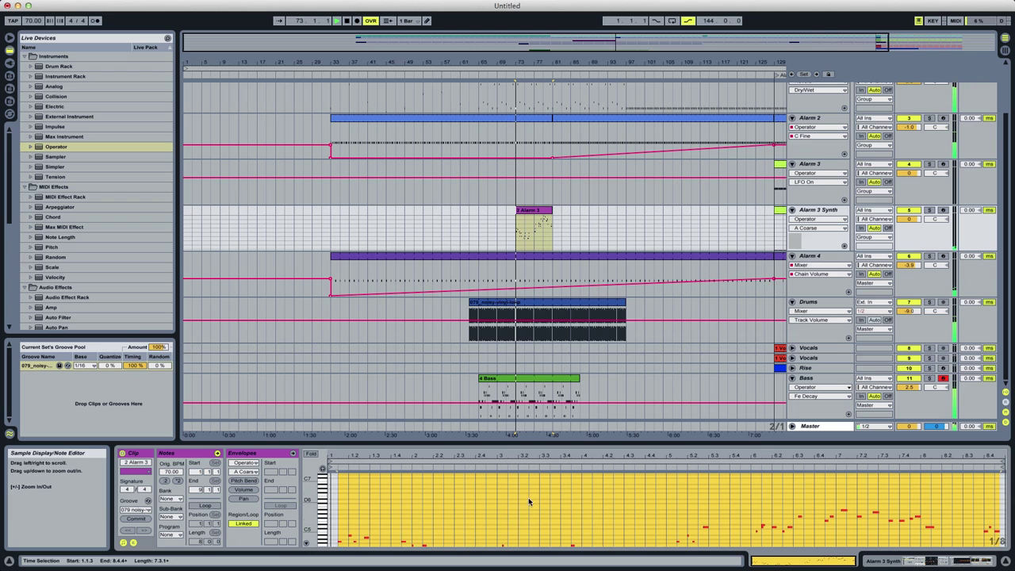
drag(808, 560, 774, 561)
key(space)
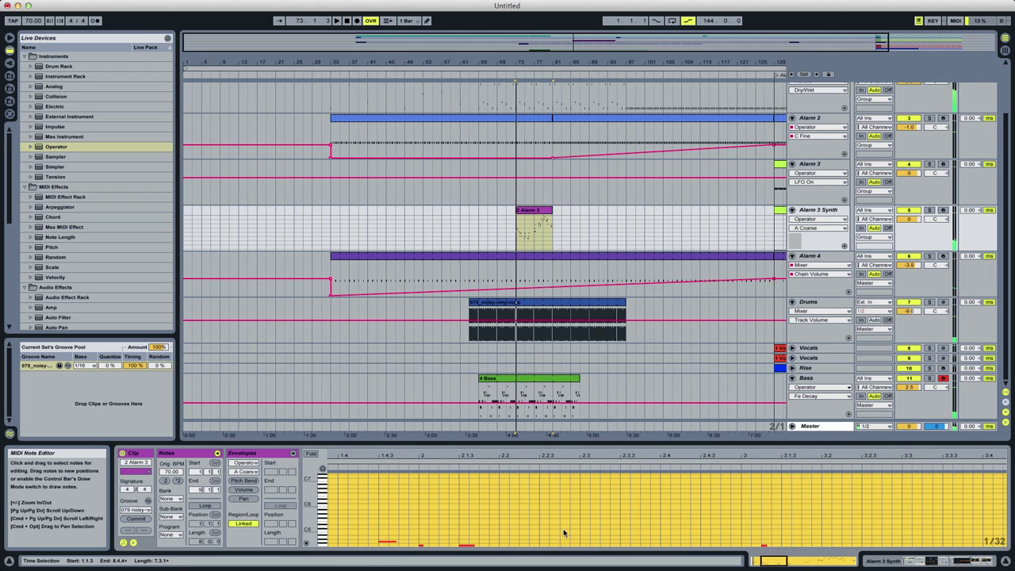
drag(443, 521, 746, 502)
key(space)
click(498, 518)
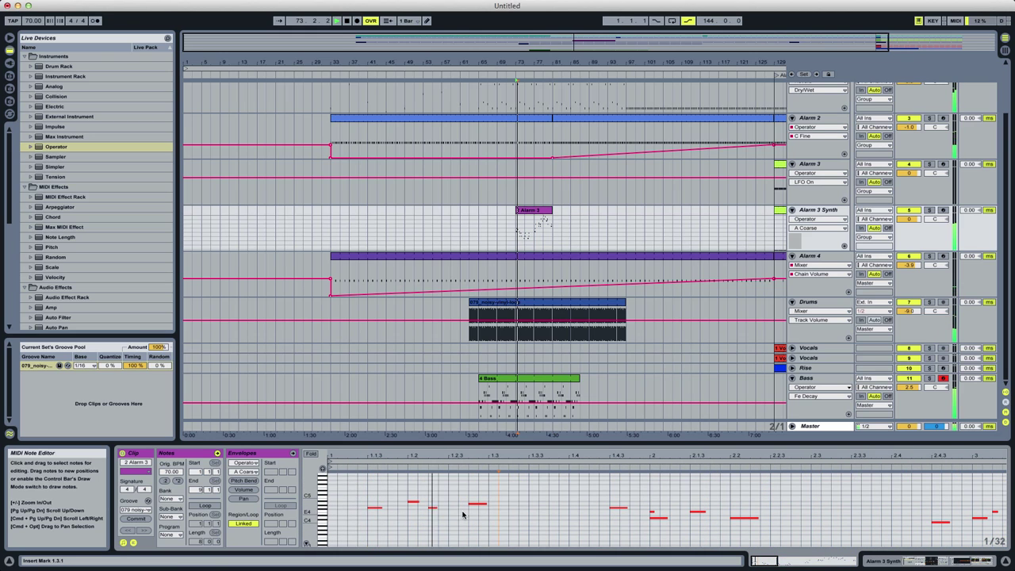
click(433, 509)
key(space)
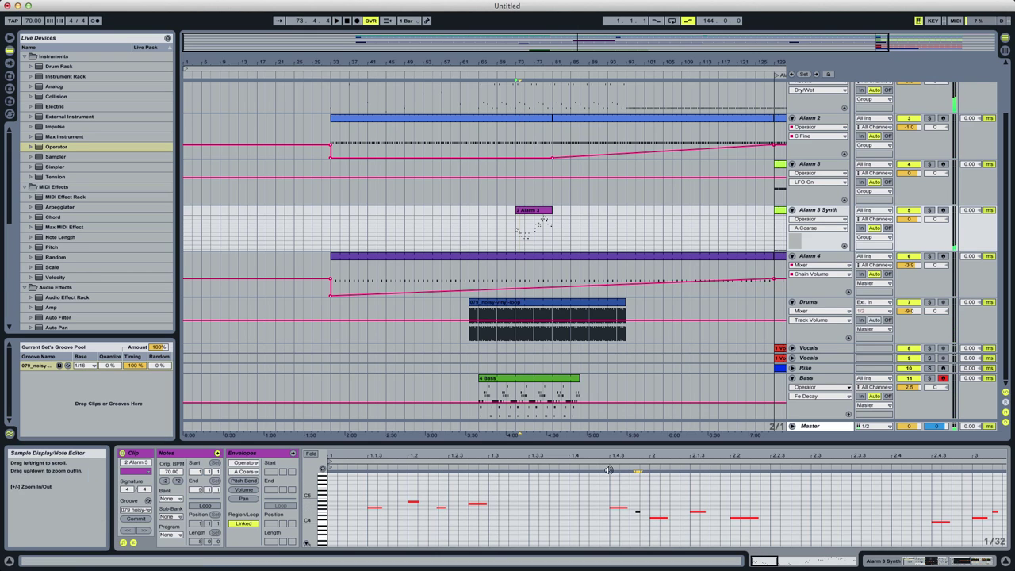
Resume playback and lengthen the Alarm 3 Synth clip's D4 note starting at 3.4.4 so it ends at 4.4.1.
key(space)
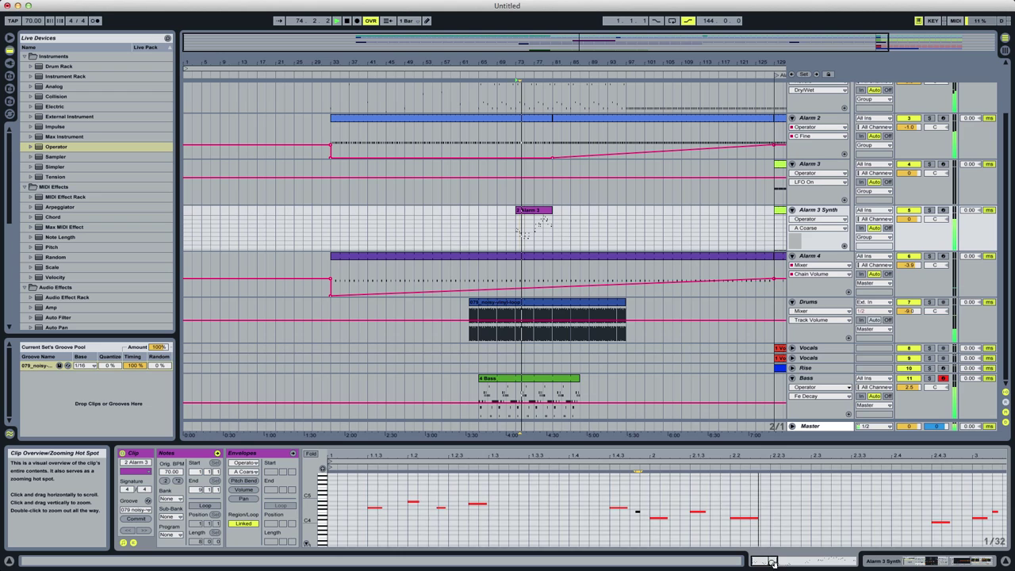
drag(770, 561, 796, 560)
click(547, 525)
drag(516, 518, 755, 518)
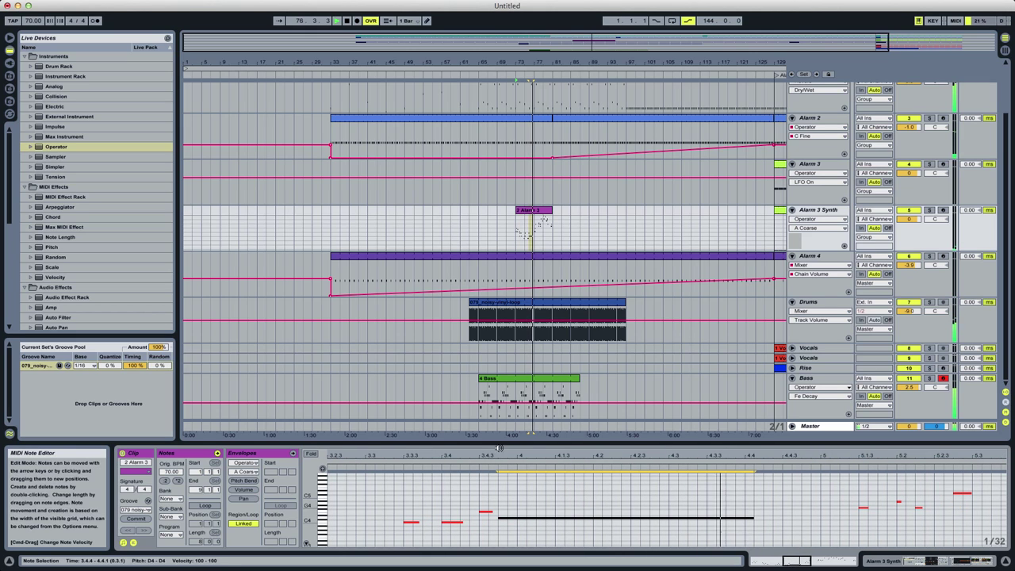
Shorten the long D4 note starting at 3.4.4 in the Alarm 3 Synth clip and nudge the G4 note at 5.2.2 slightly later.
click(446, 467)
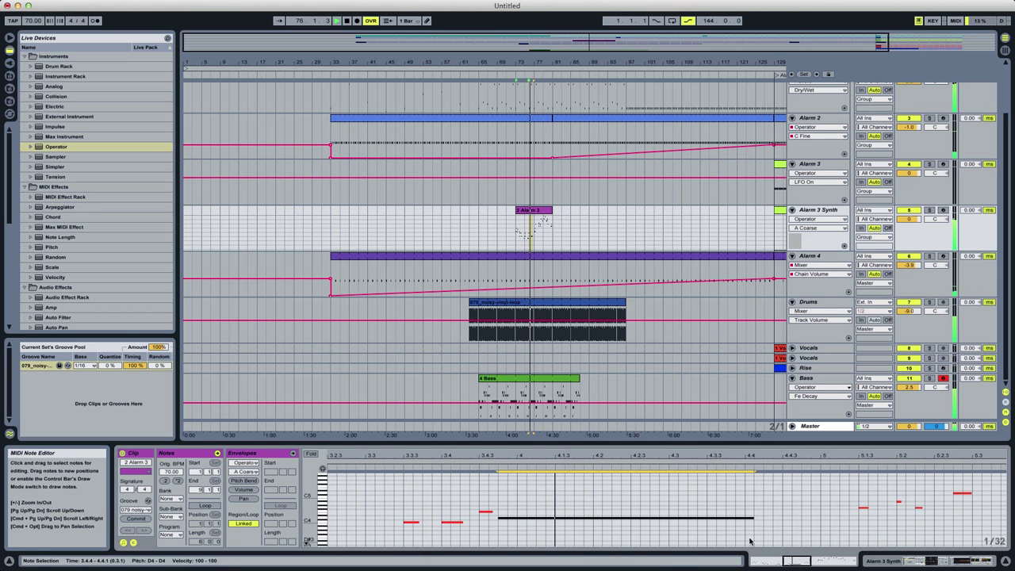
key(space)
key(space)
drag(754, 518, 599, 515)
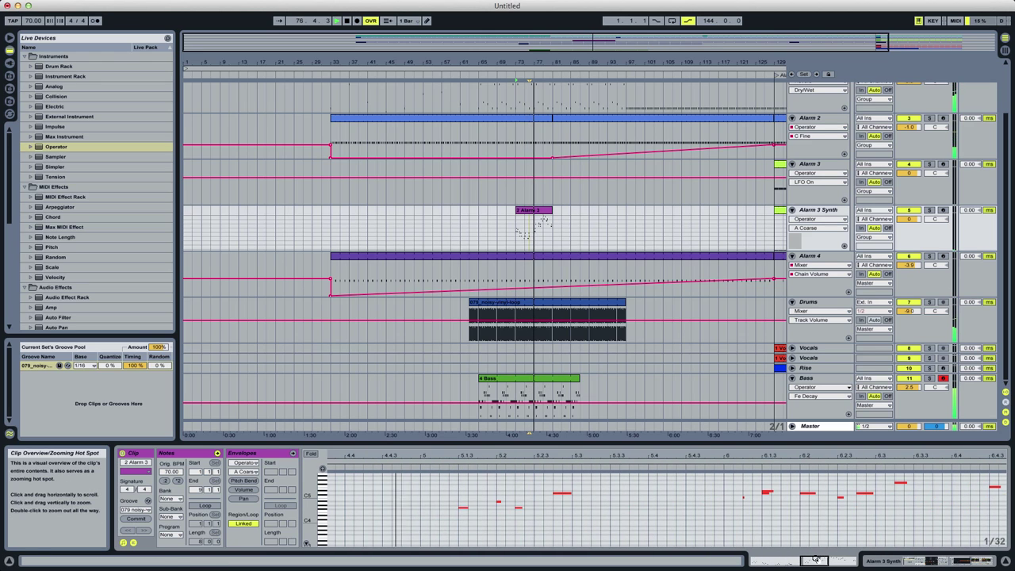
click(523, 510)
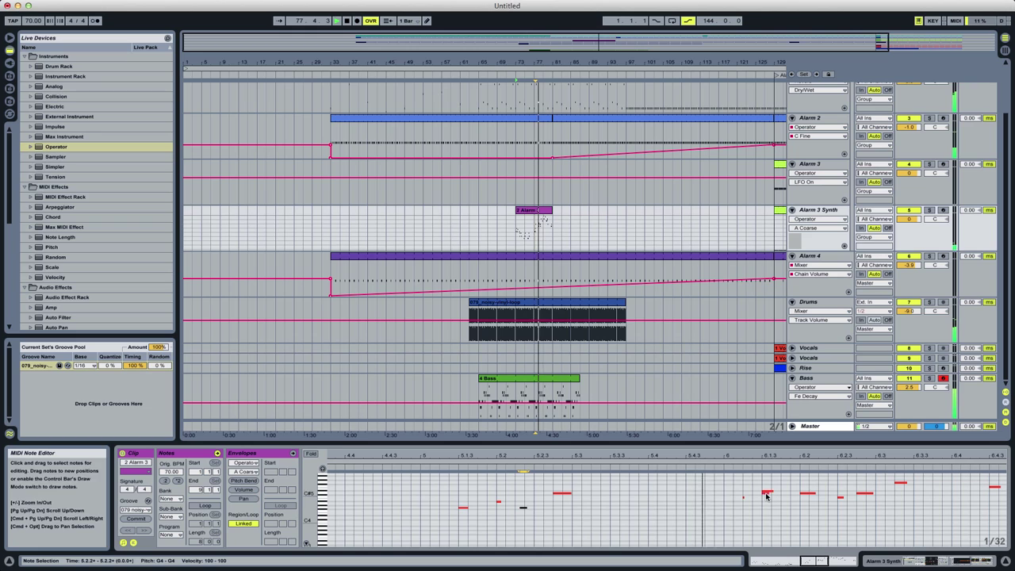
Move the first notes of bar 6 in the Alarm 3 Synth clip earlier, placing the short C5 note at 6.1.1.
drag(767, 493, 747, 492)
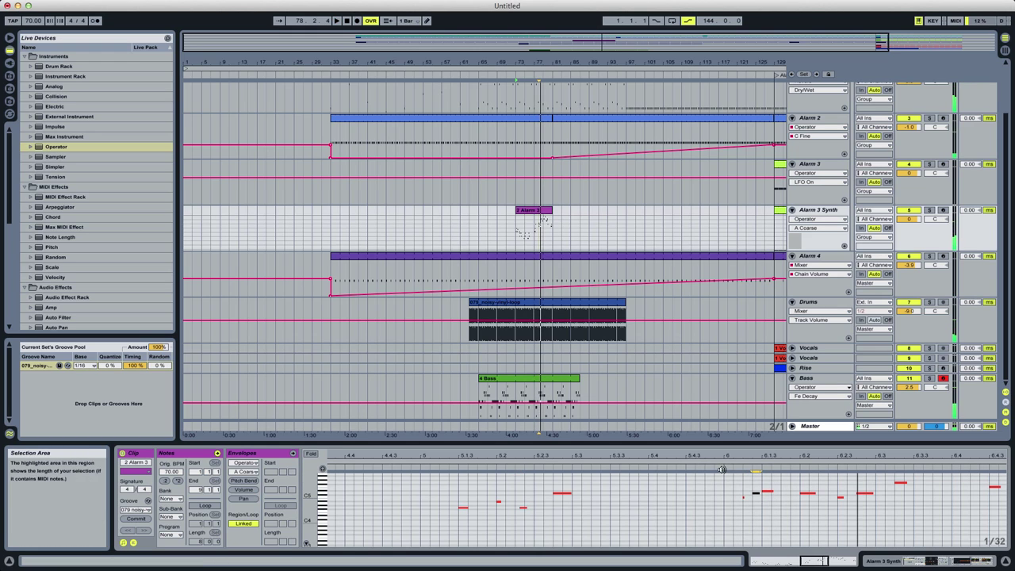
key(super+a)
click(737, 496)
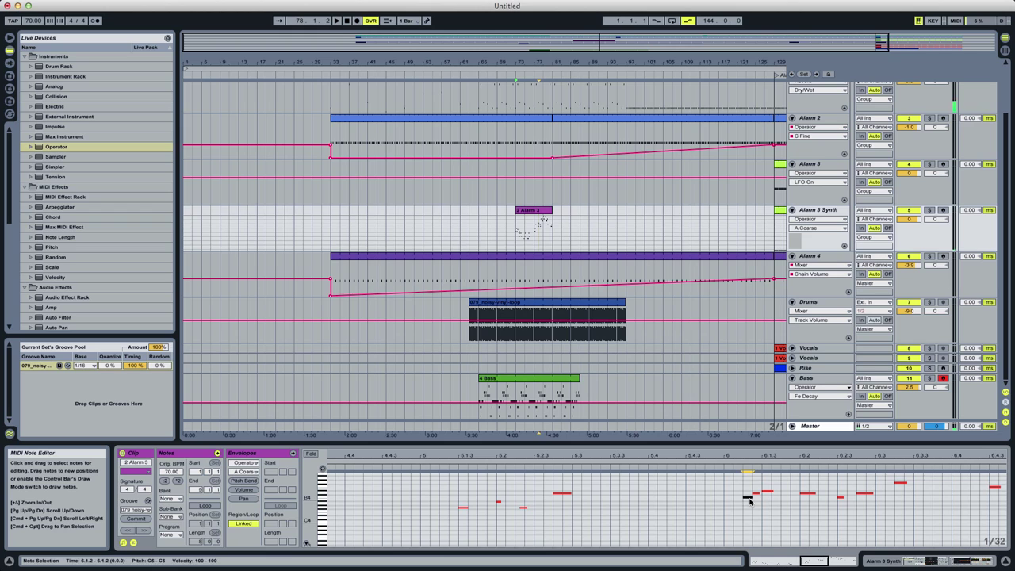
drag(746, 499, 738, 499)
Switch to a 1/32 triplet grid, shift the note after 6.1.1 earlier, move the D#5 note to 6.1.2, and play back.
key(super+3)
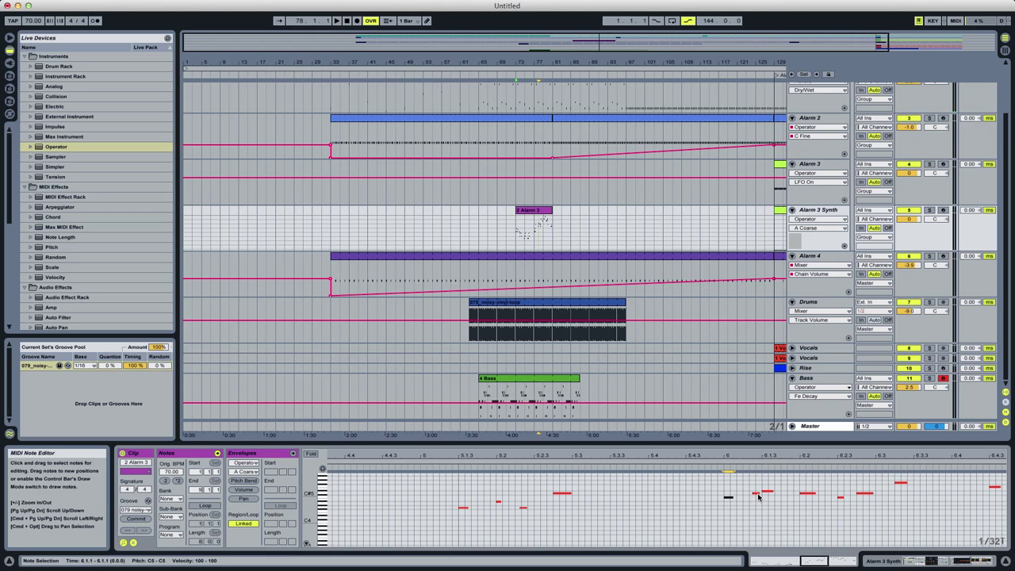
click(754, 494)
drag(748, 496, 741, 492)
key(space)
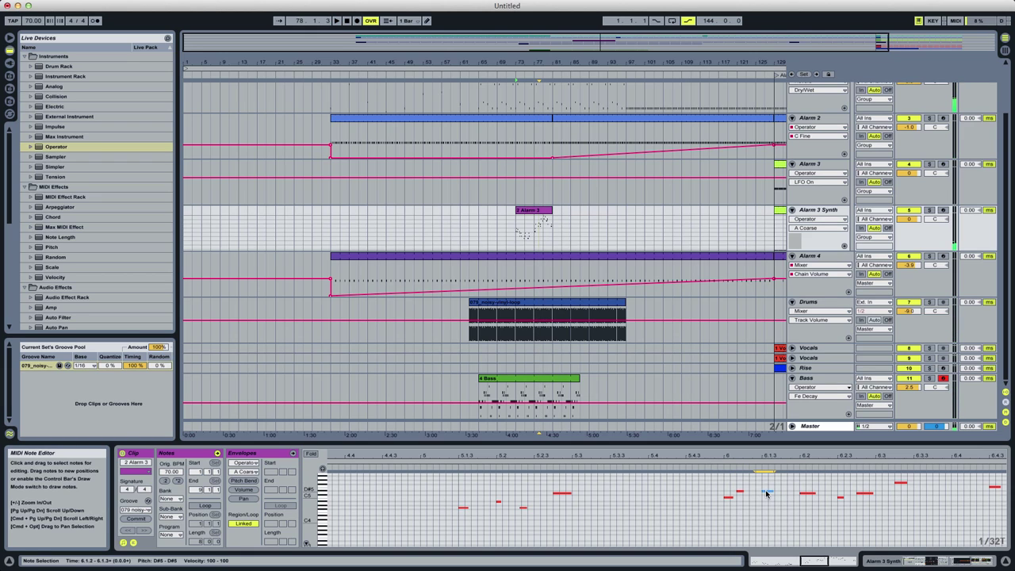
key(space)
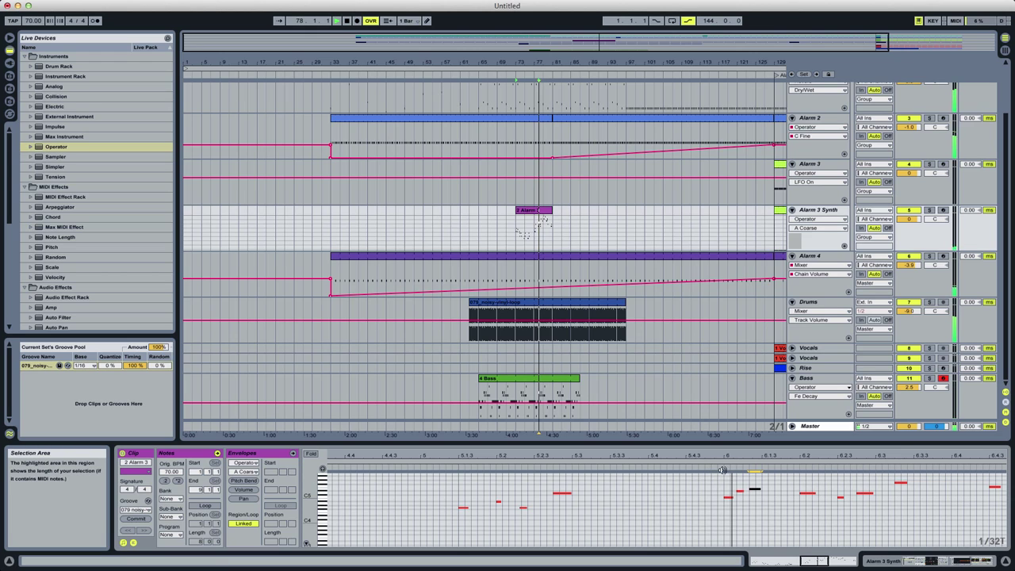
click(756, 496)
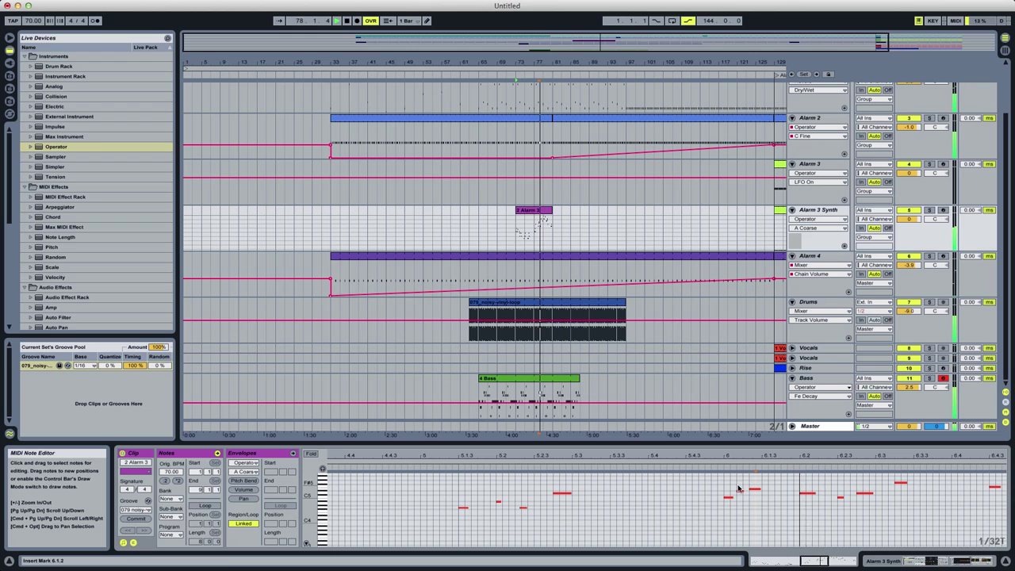
click(741, 493)
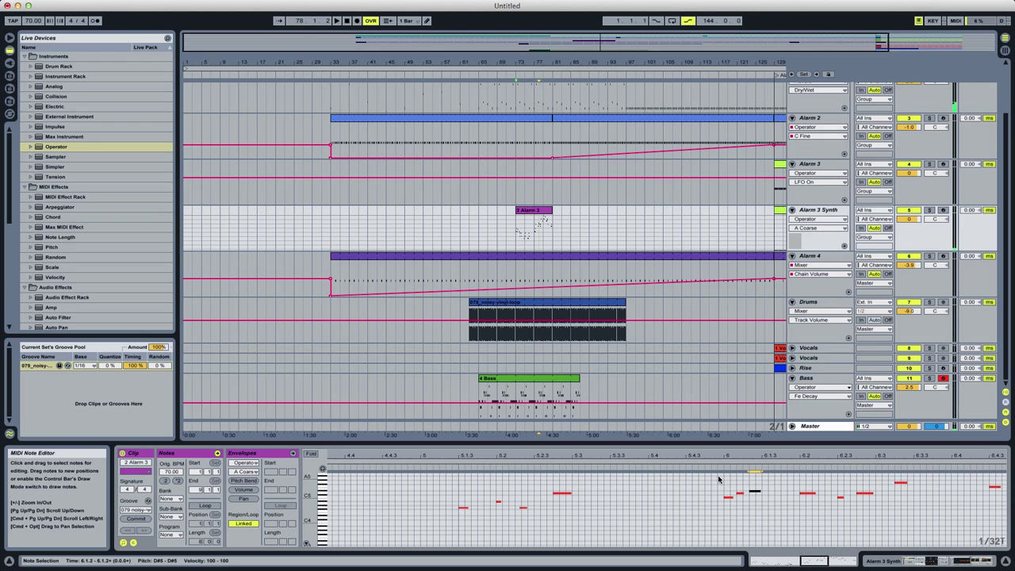
key(space)
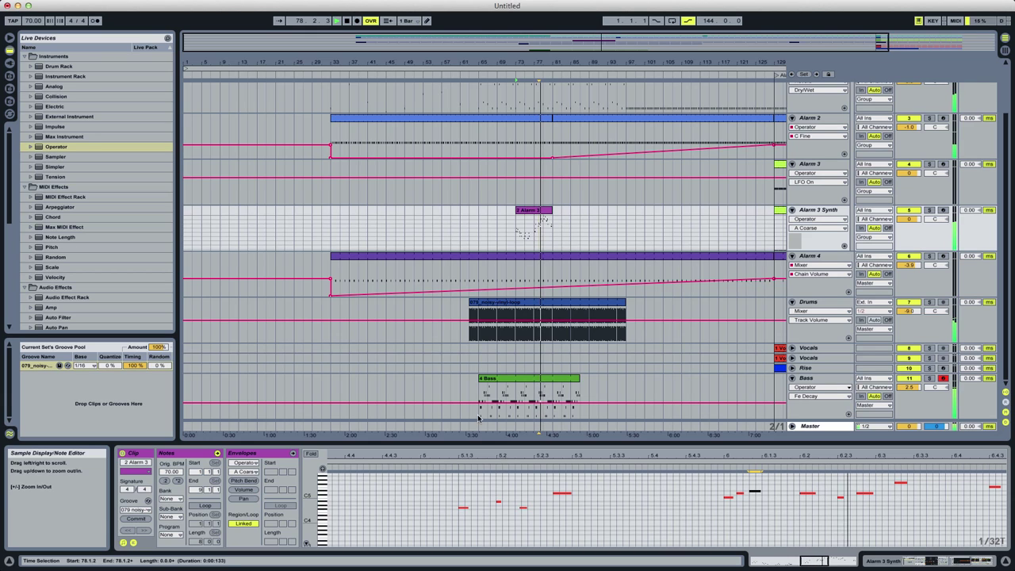
Enable MIDI editor preview, lower the note at 6.4.3 to F#5, and resume playback.
drag(815, 560, 824, 559)
scroll(788, 535, up, 3)
scroll(762, 523, right, 2)
key(space)
drag(726, 506, 732, 530)
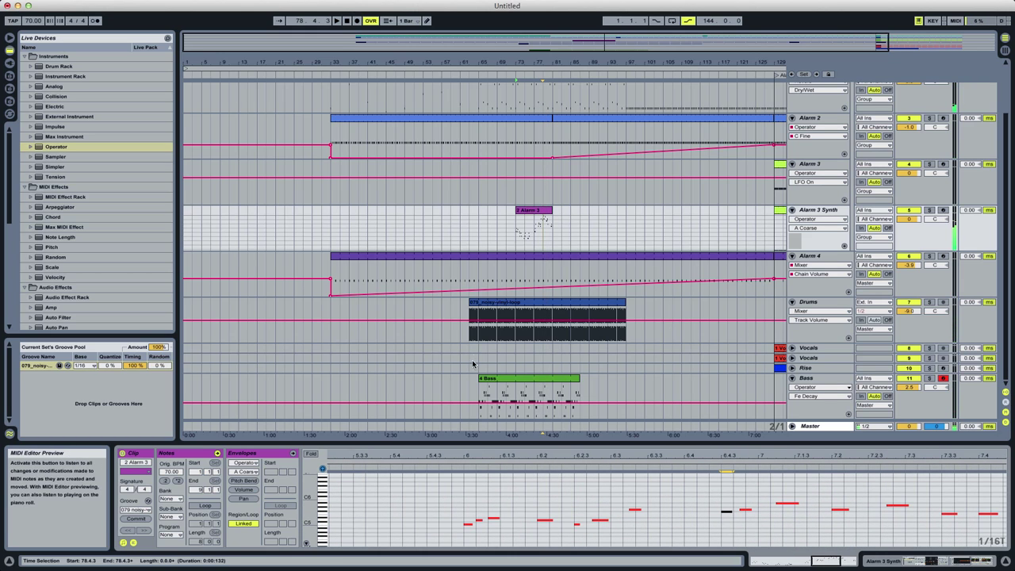
key(space)
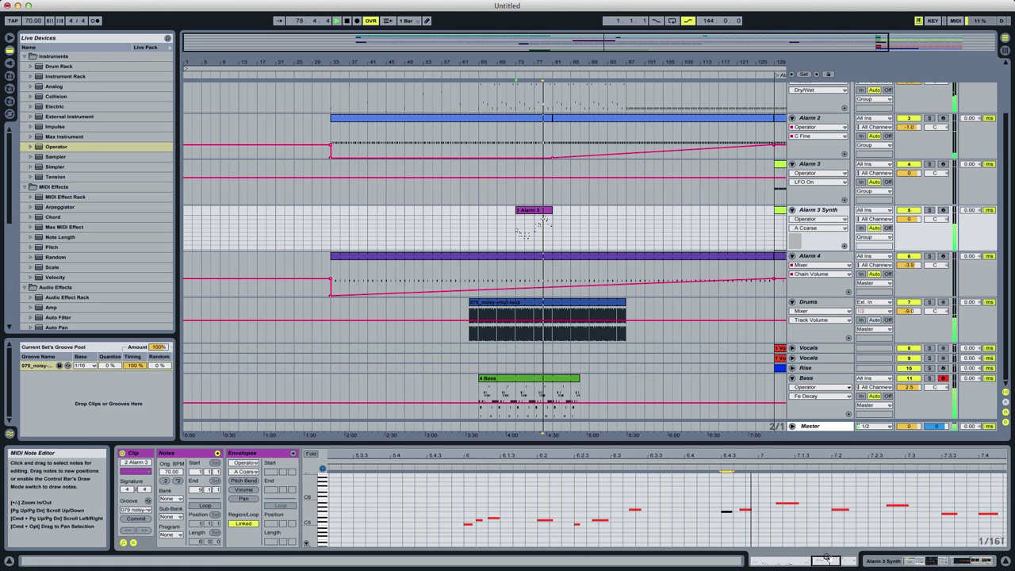
Nudge the A#5 note slightly earlier to start at 7.1.1 and play the melody from bar 73.
drag(827, 560, 840, 560)
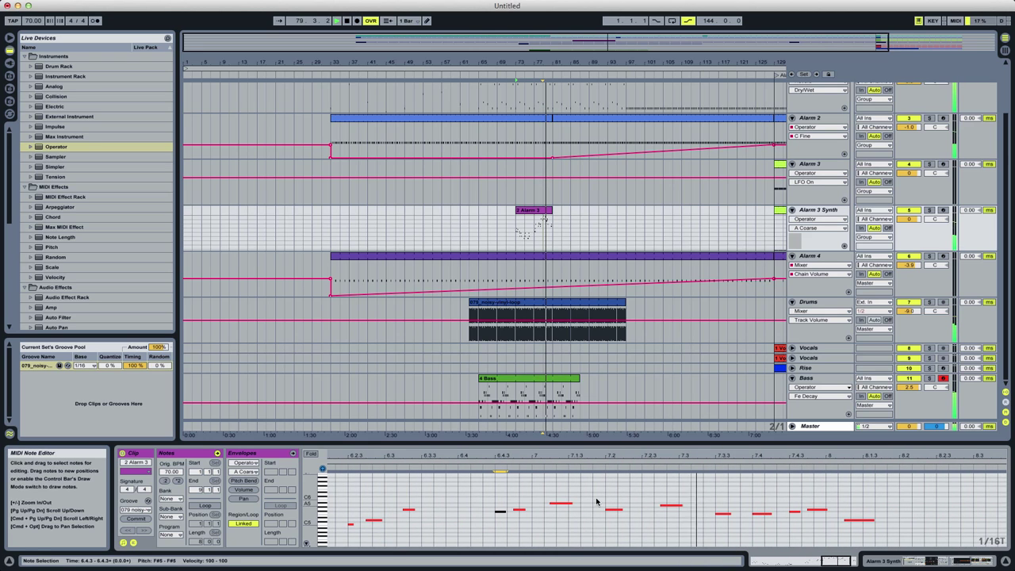
key(space)
key(space)
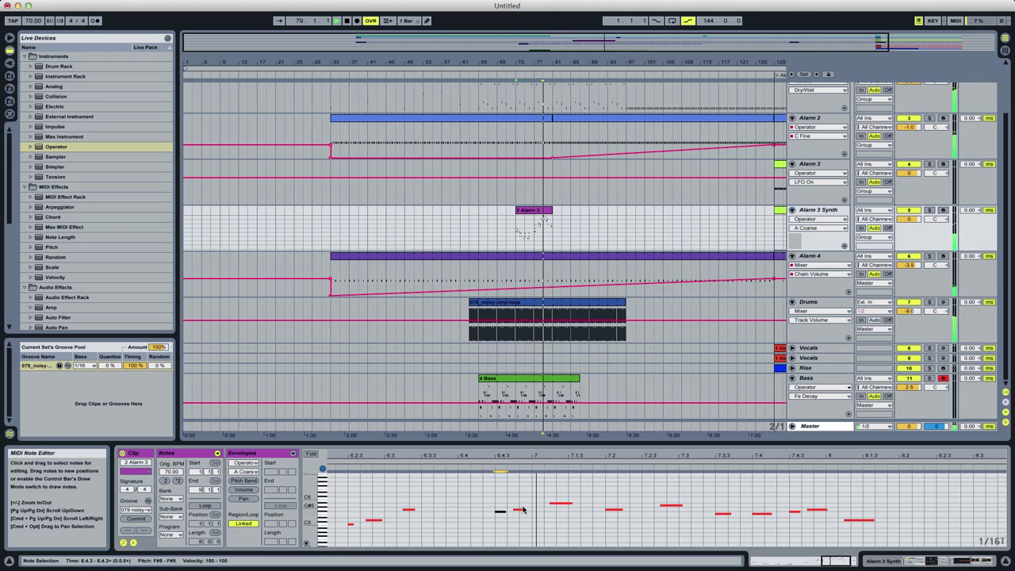
click(556, 504)
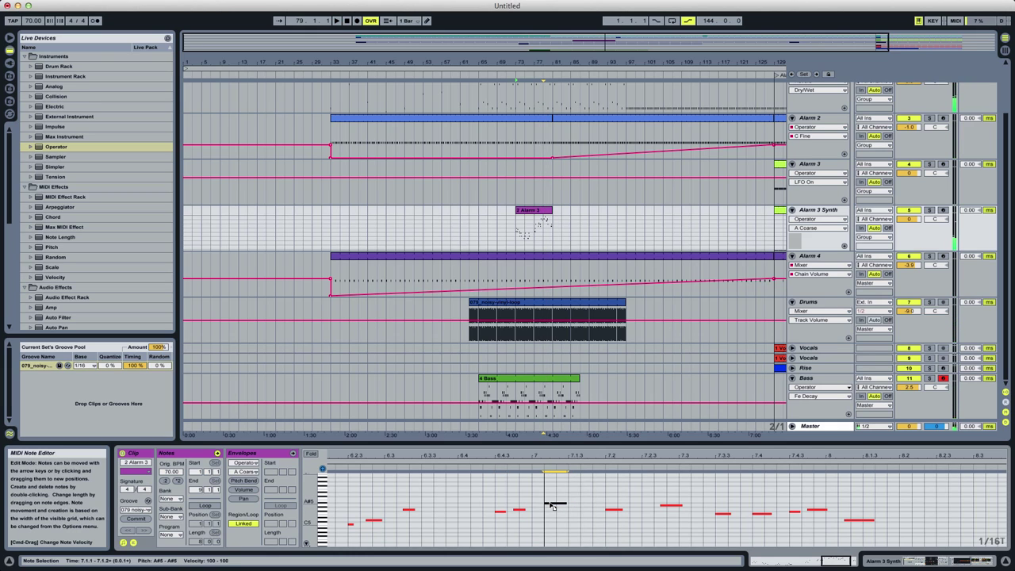
click(553, 228)
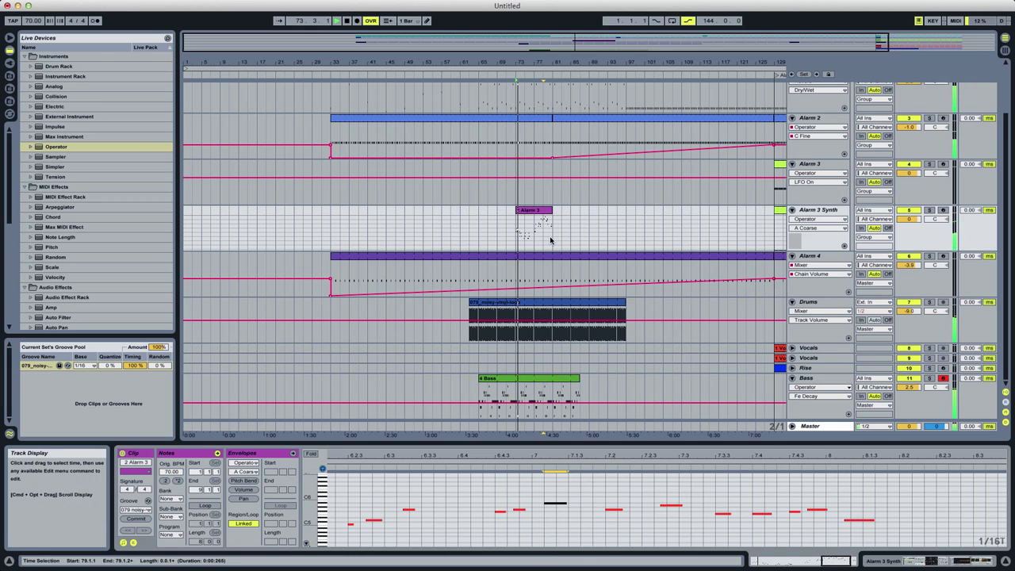
Try the A#5 note from 7.1.1 at A5 and slightly later at 7.1.2, playing from bar 77.
click(557, 506)
drag(557, 506, 566, 509)
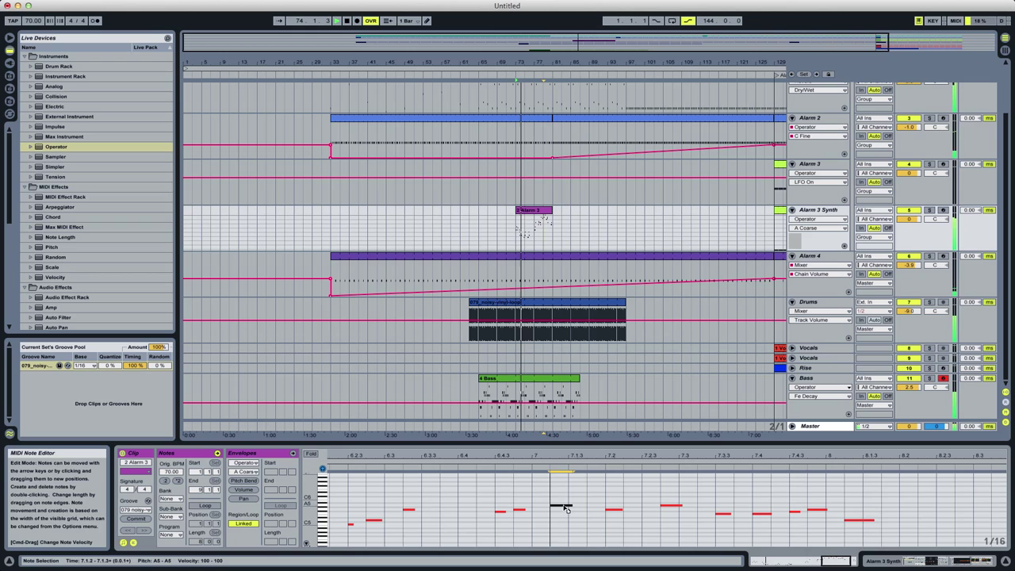
key(space)
click(535, 230)
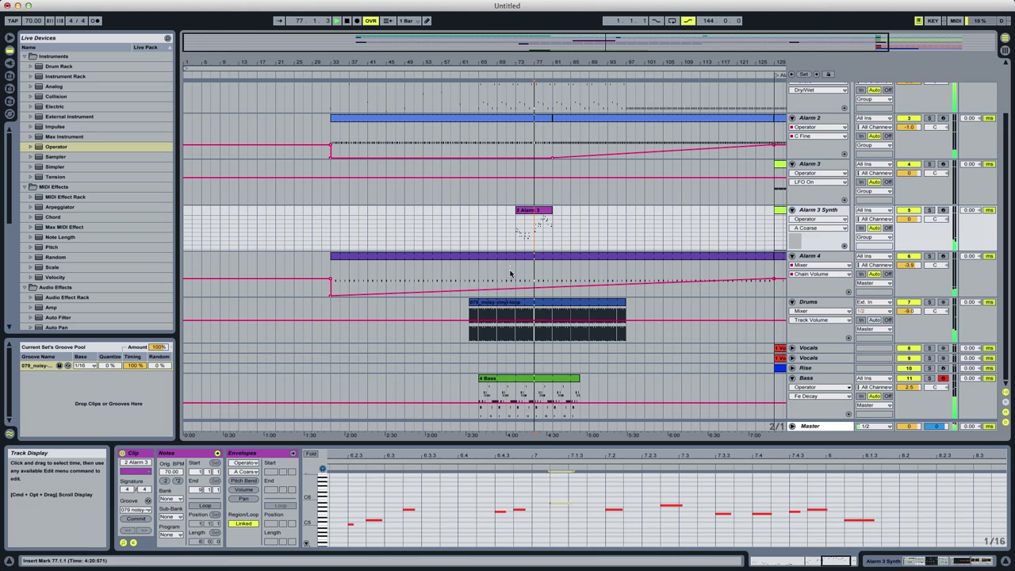
drag(836, 561, 836, 554)
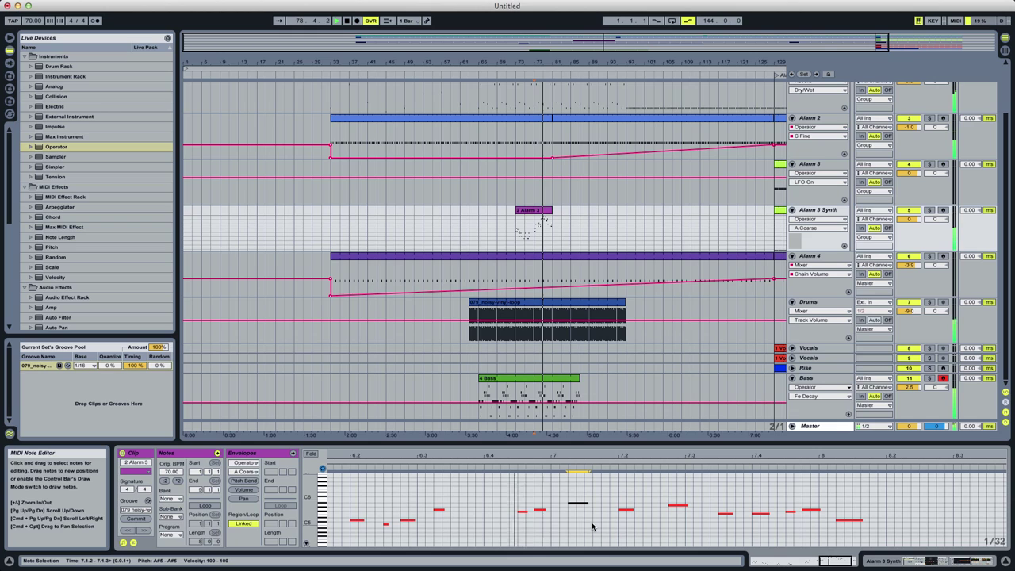
Lower the F#5 note at 6.4.3 by a few semitones and listen to it with the following notes.
key(space)
click(523, 513)
key(Down)
key(Down)
key(Down)
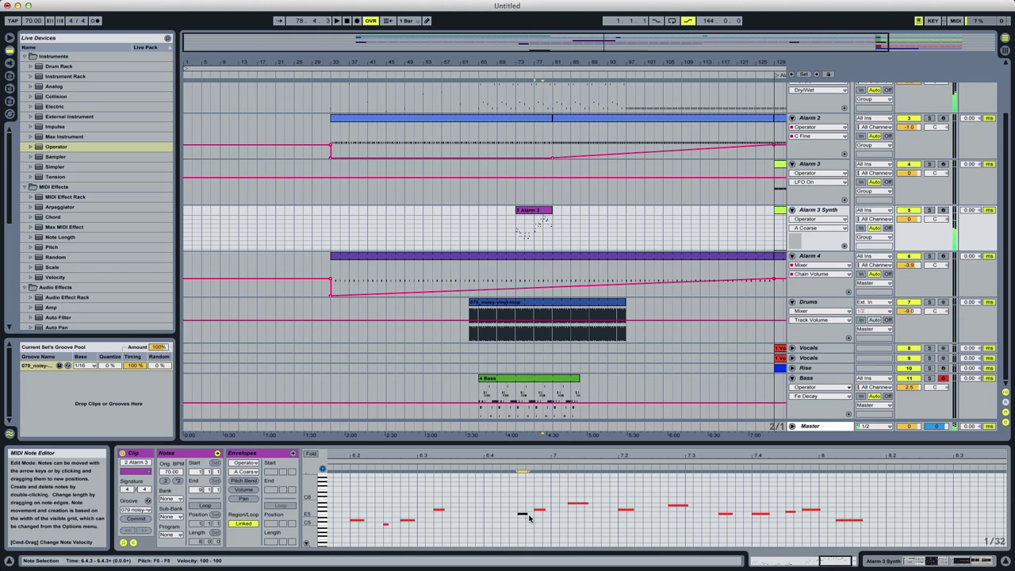
click(540, 510)
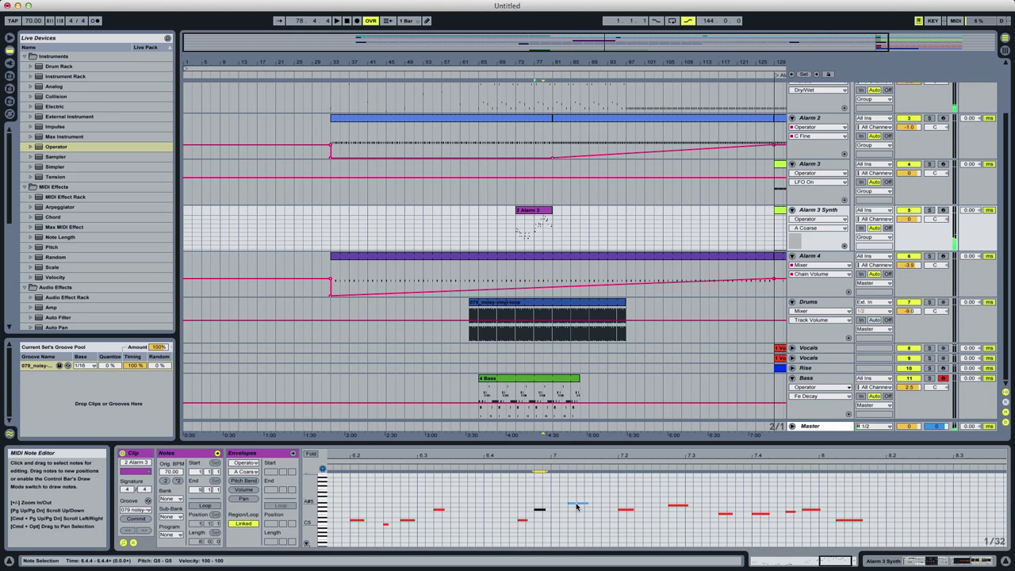
key(space)
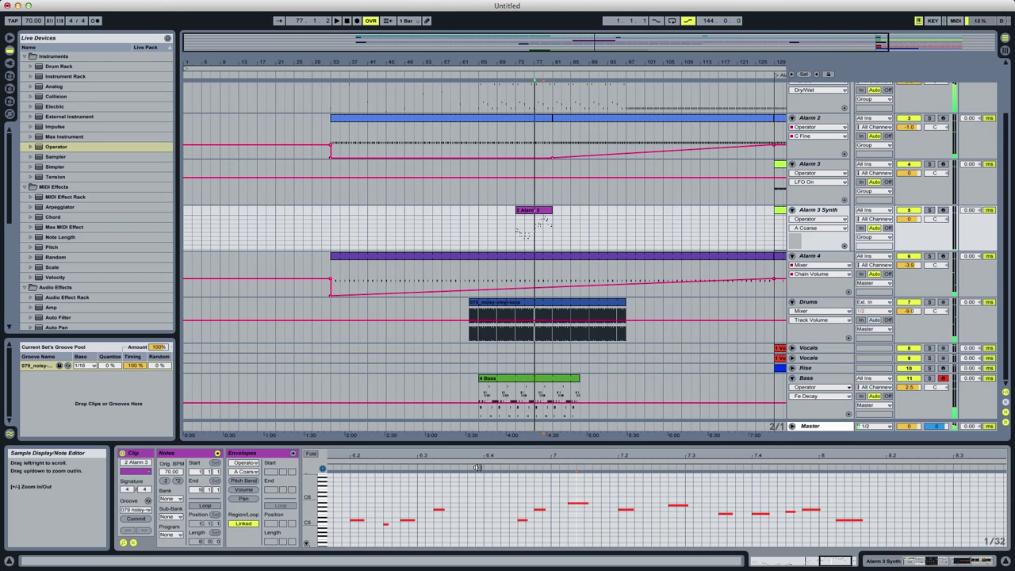
Move the A#5 note back to 7.1.1 and add a D5 note beneath it from 7.1.1 to 7.1.2.
key(space)
click(568, 506)
key(space)
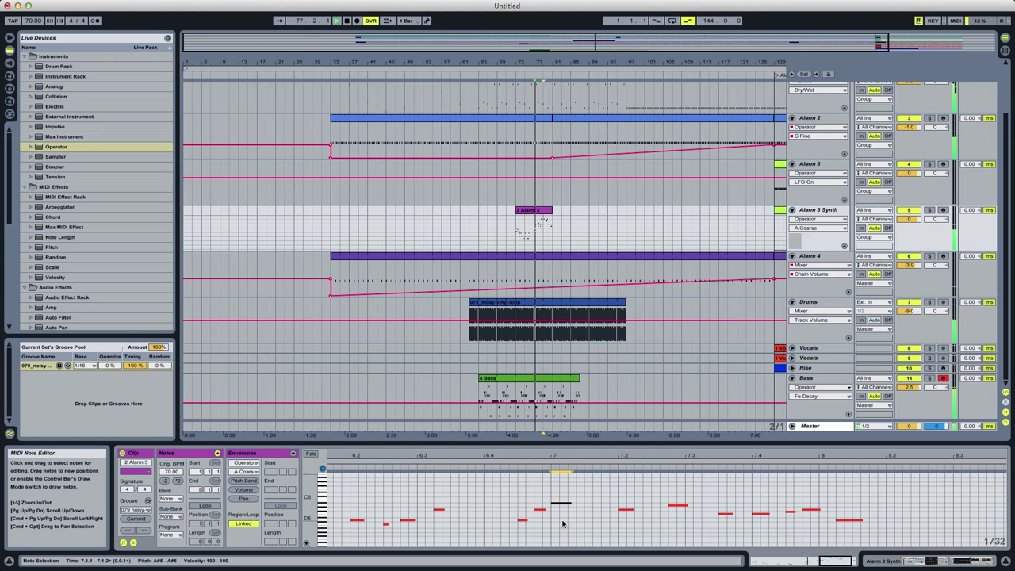
double_click(556, 521)
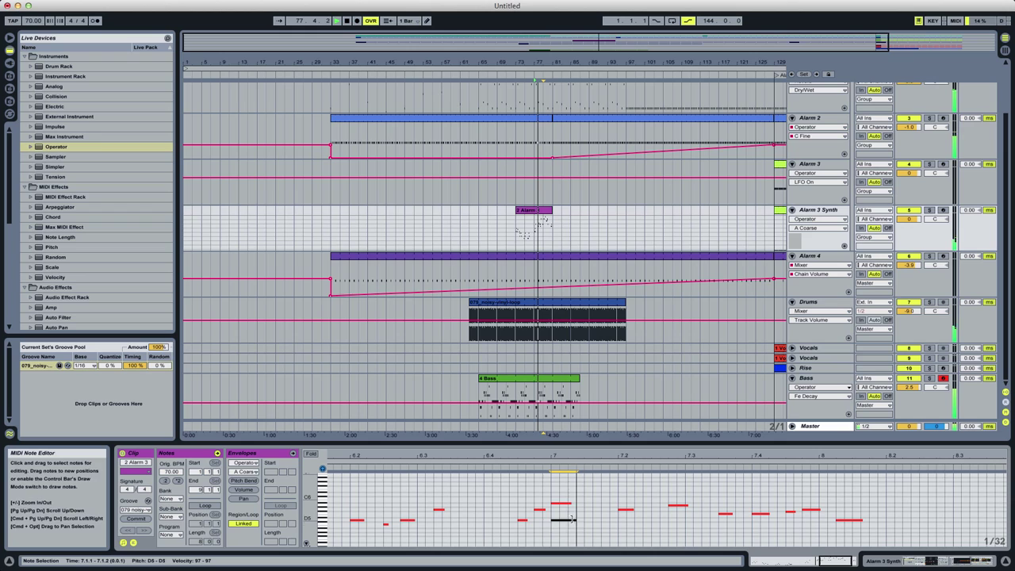
Raise both stacked notes at 7.1.1, bringing the lower one up to A5, and check them in playback.
key(space)
click(568, 517)
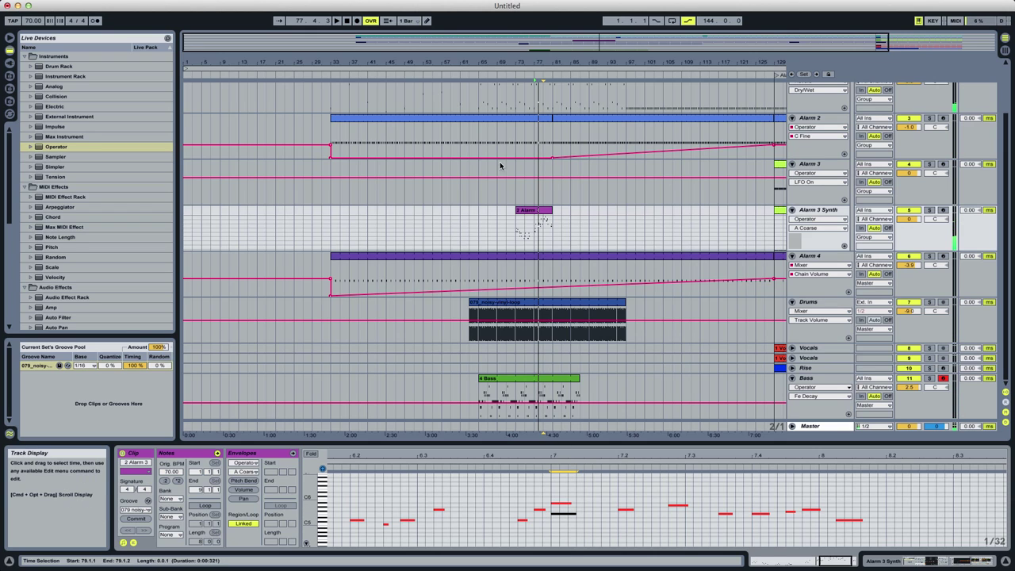
click(485, 465)
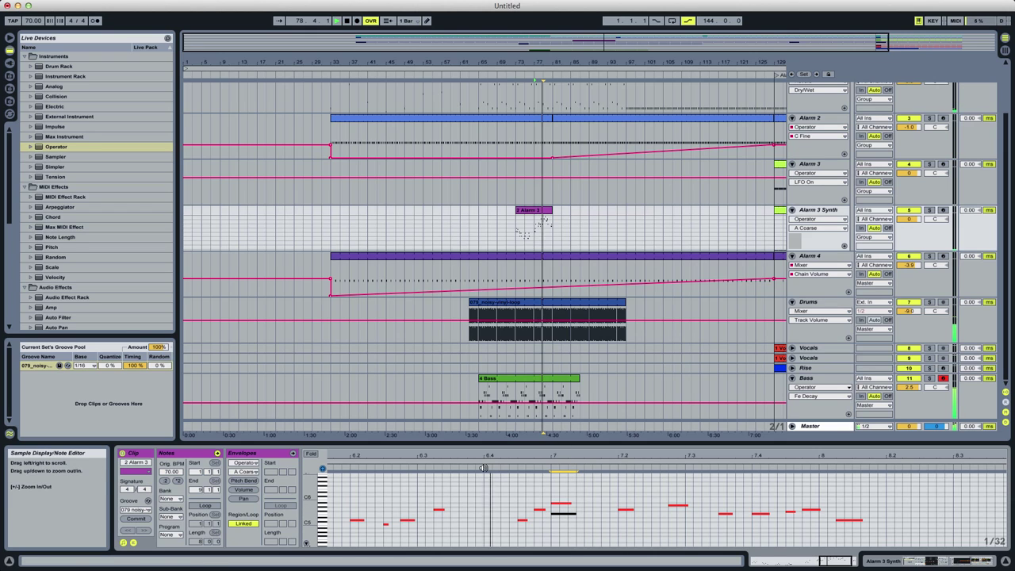
click(564, 505)
key(space)
drag(559, 516, 561, 511)
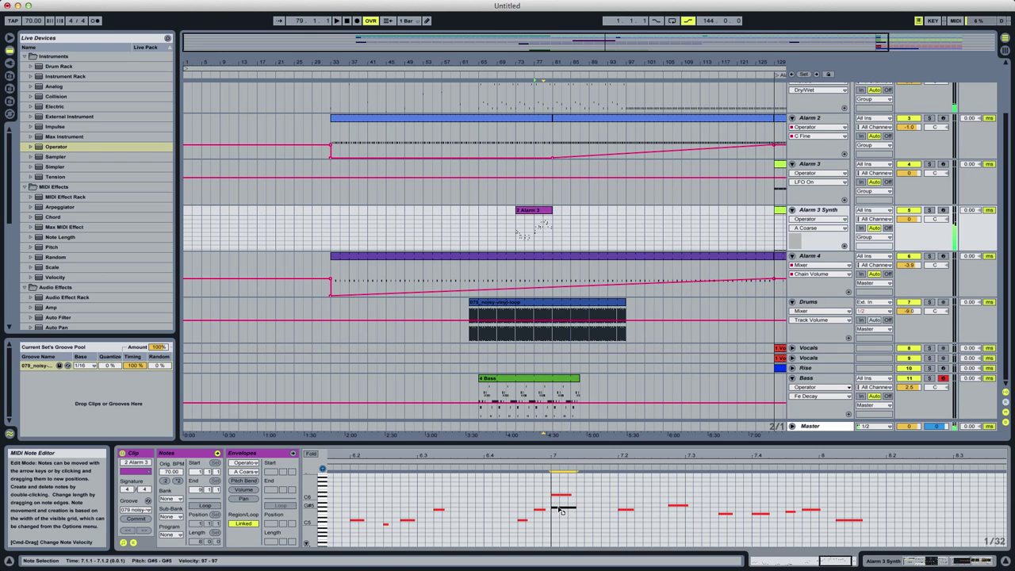
click(495, 469)
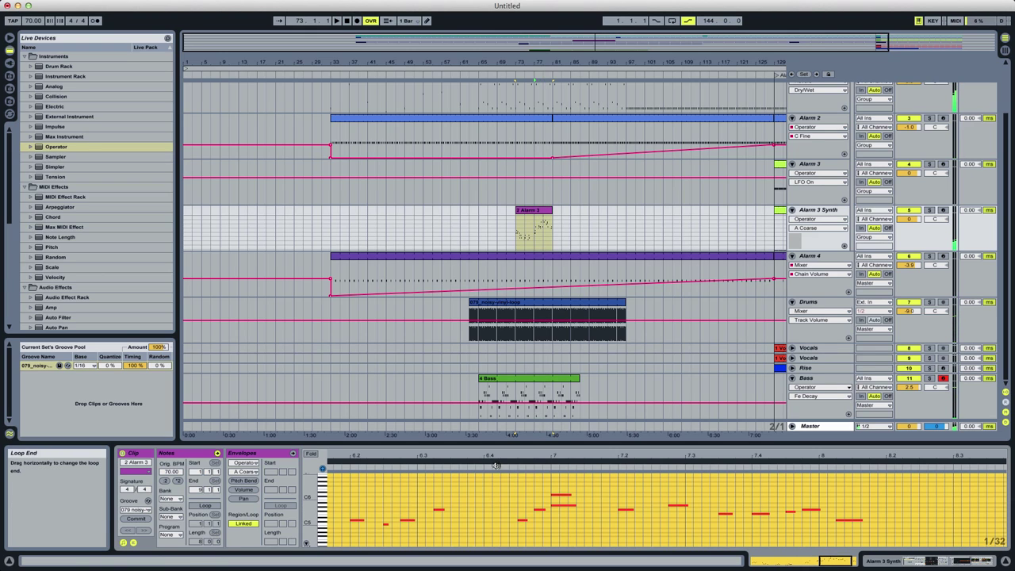
Lower the upper note at 7.1.1 to D4 and play again from around 6.4.
key(space)
click(564, 494)
key(shift+Down)
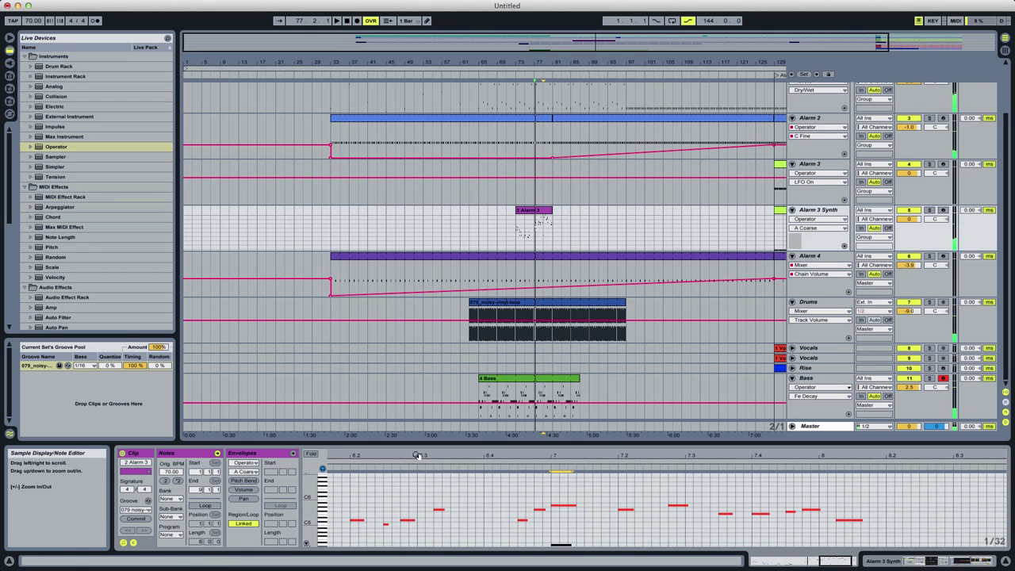
click(495, 469)
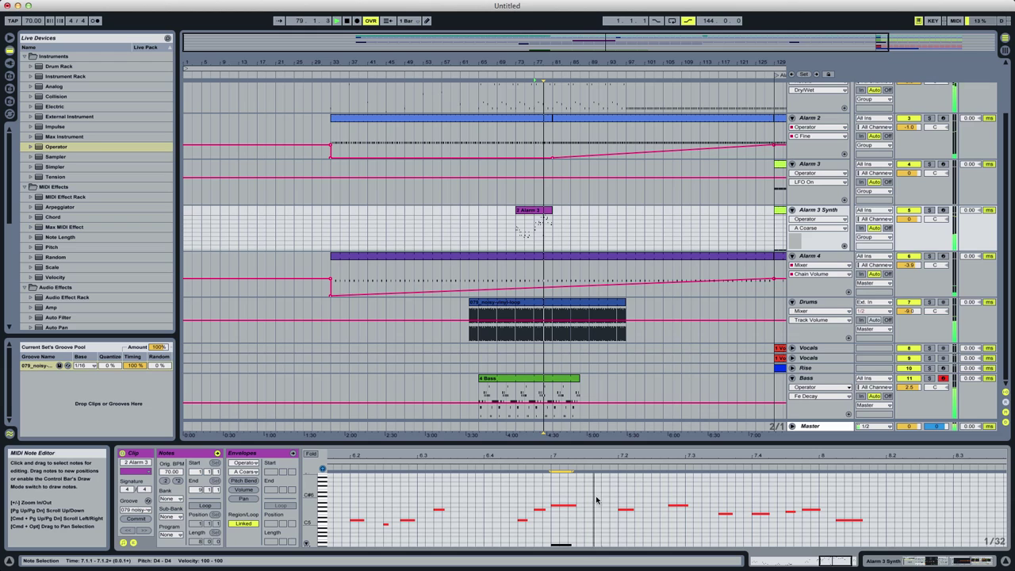
Add a lower note at 7.2.1 under the G5 note, lengthen the G5 to just past 7.2.3, and play back.
click(622, 525)
double_click(623, 524)
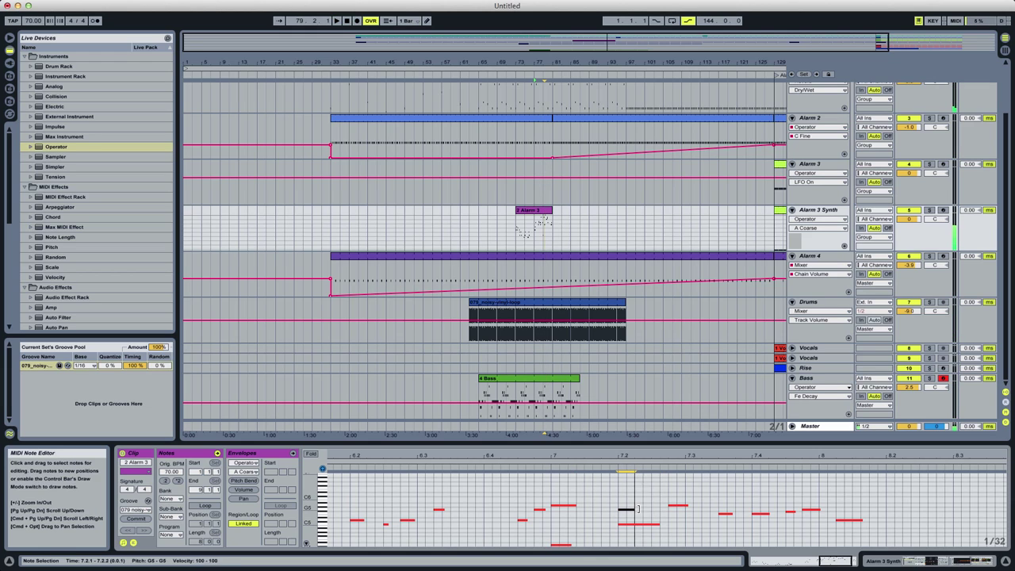
drag(635, 509, 666, 509)
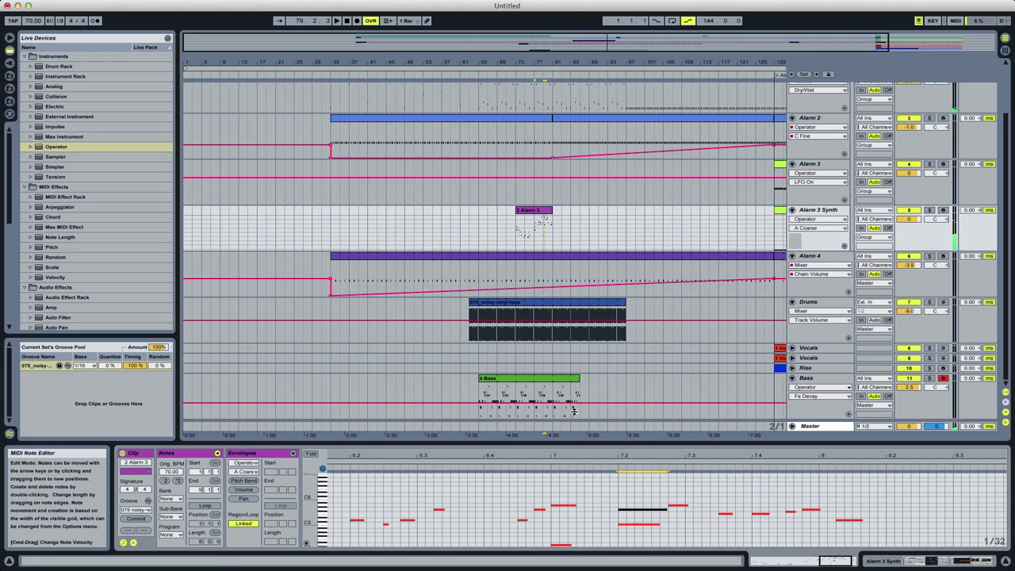
click(510, 469)
drag(755, 561, 751, 534)
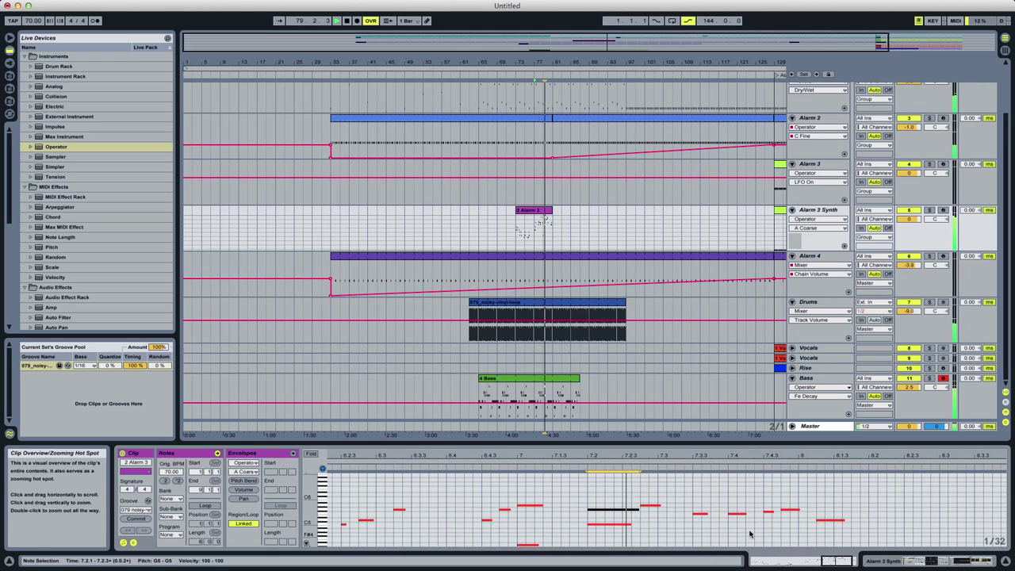
Stop playback and add a short low note at 7.2.4 beneath the existing melody note.
key(space)
click(643, 544)
click(648, 547)
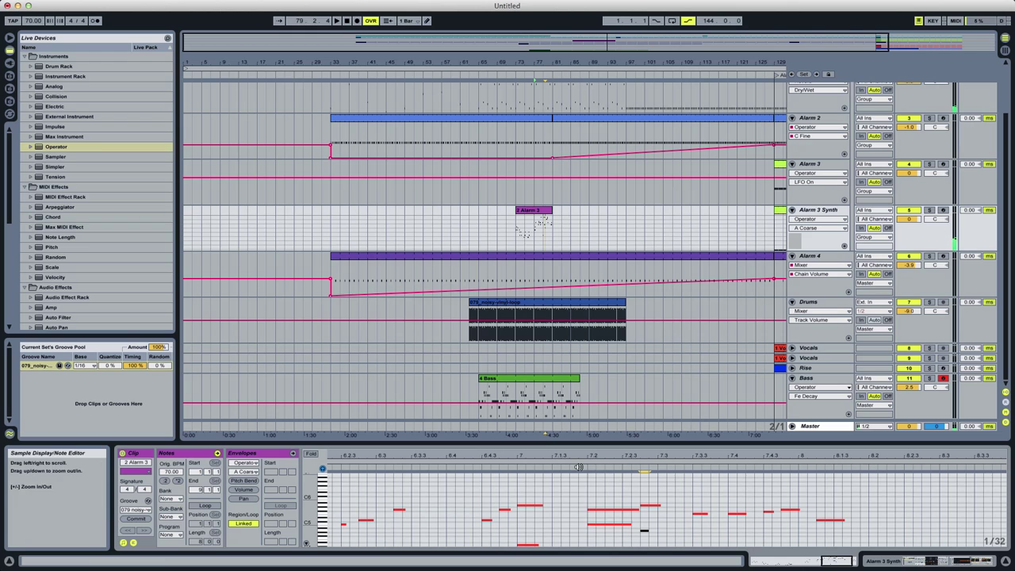
Move the short low note from 7.2.4 to 7.3.1, lower the note at 7.3.3 to A#4, and check the phrase in playback.
key(space)
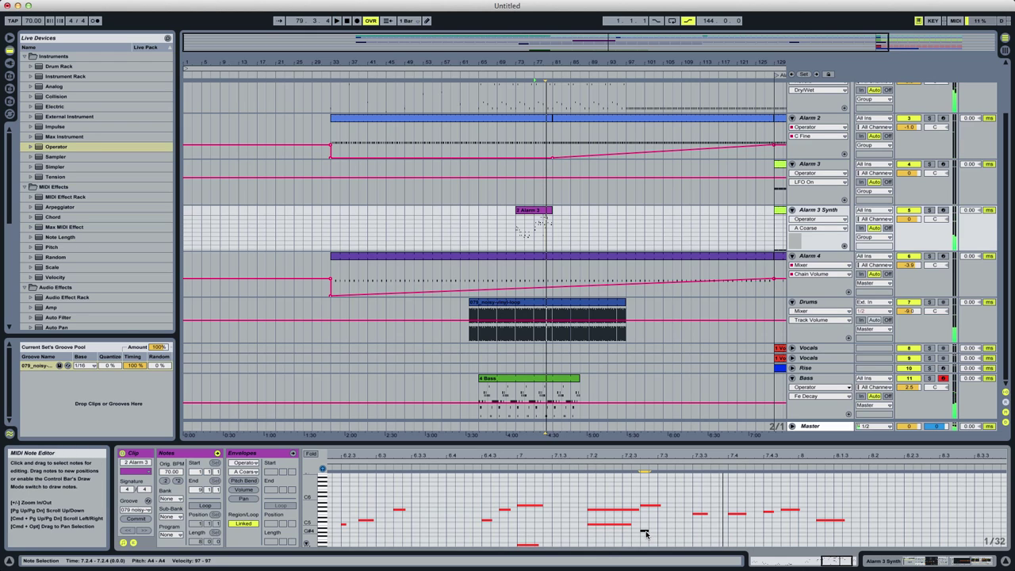
key(space)
drag(646, 532, 672, 534)
key(space)
key(space)
click(698, 516)
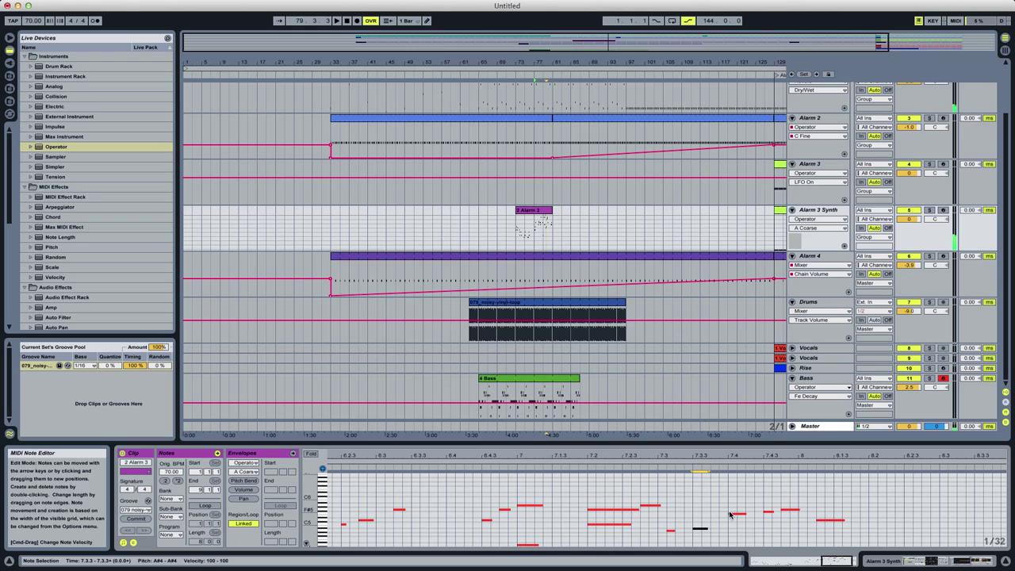
key(space)
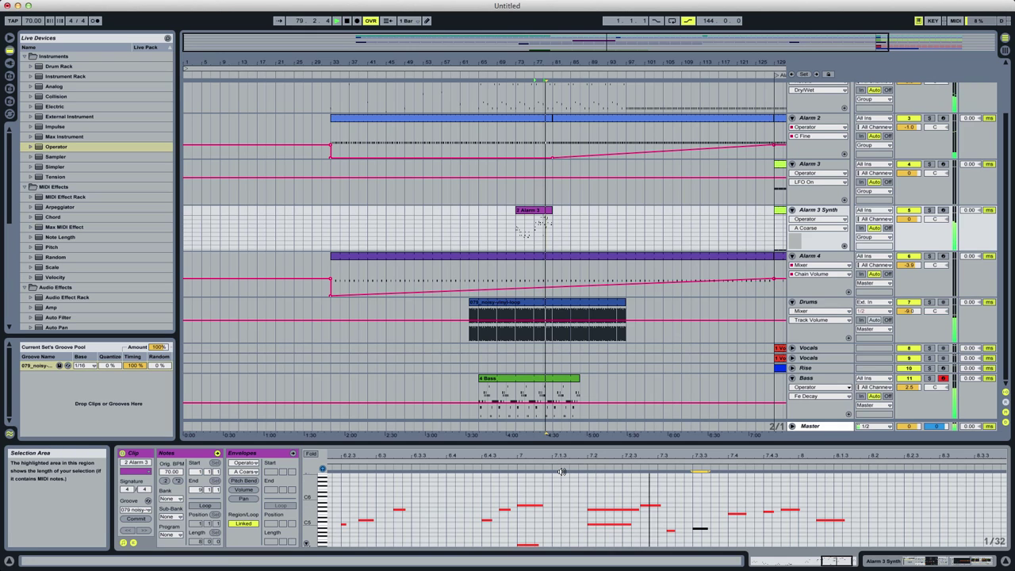
double_click(671, 532)
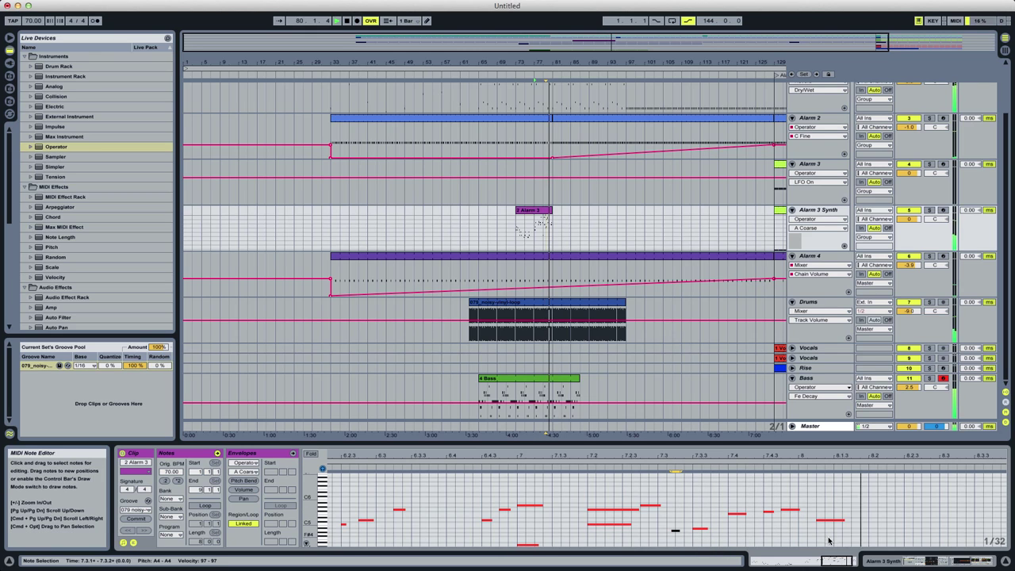
Add a short D5 note at 8.4.2 between the closing notes of the melody and stop playback.
drag(837, 562, 876, 564)
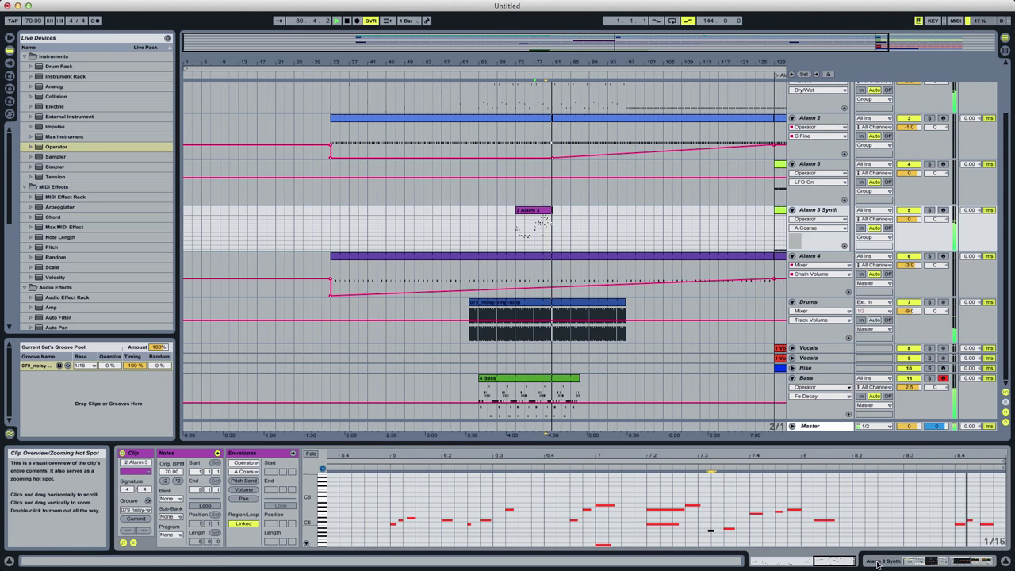
click(970, 524)
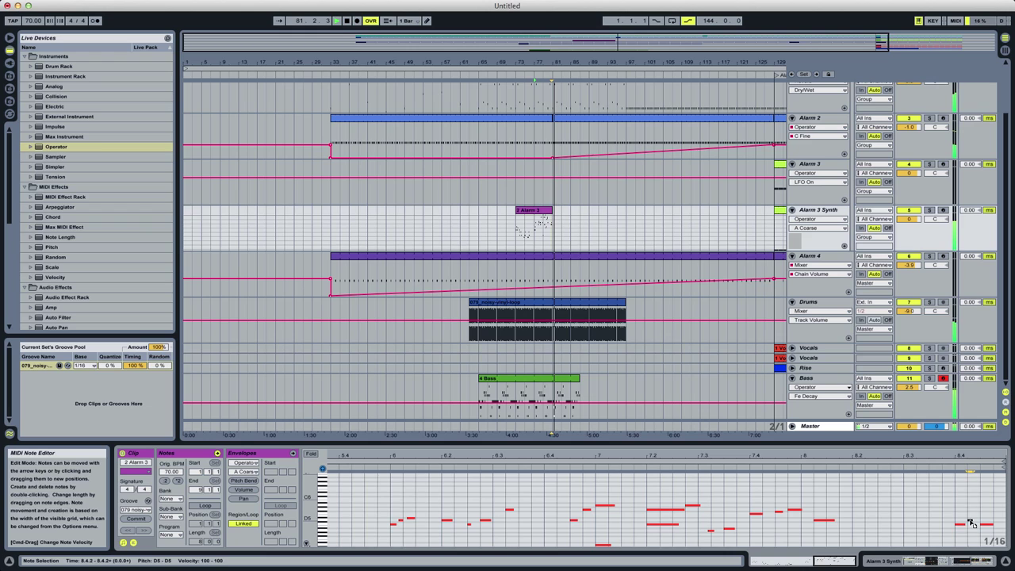
key(space)
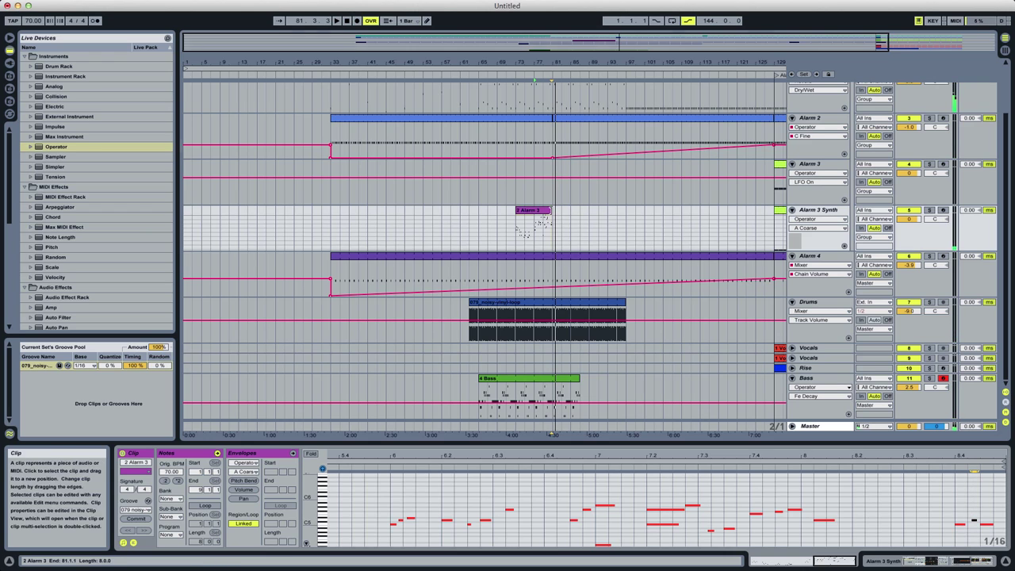
Enable looping on the Alarm 3 Synth clip and extend both it and the Drums loop to bar 129 during playback.
mouse_move(550, 226)
mouse_down()
mouse_move(766, 230)
mouse_move(523, 235)
mouse_up()
key(super+z)
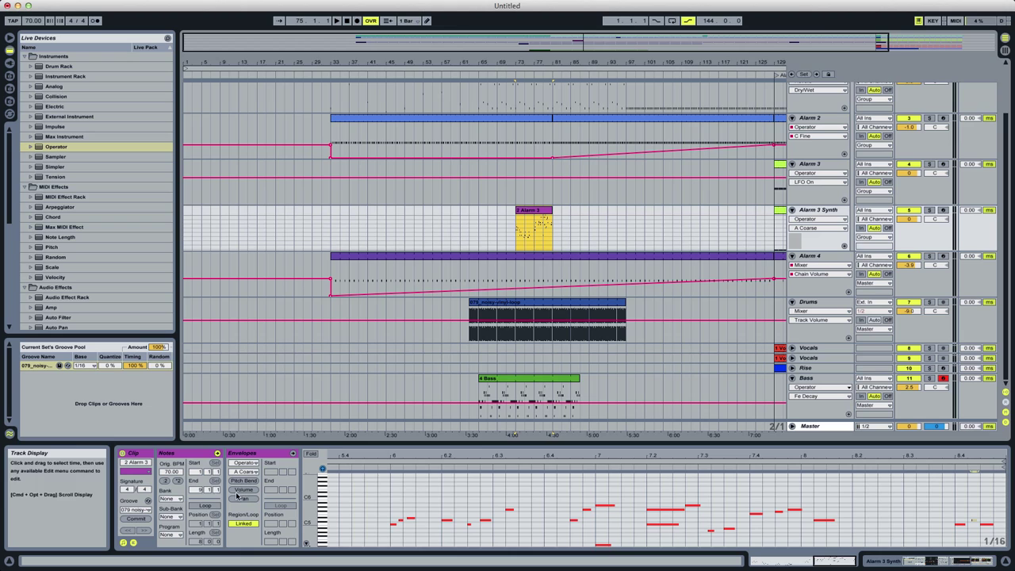
click(204, 505)
key(space)
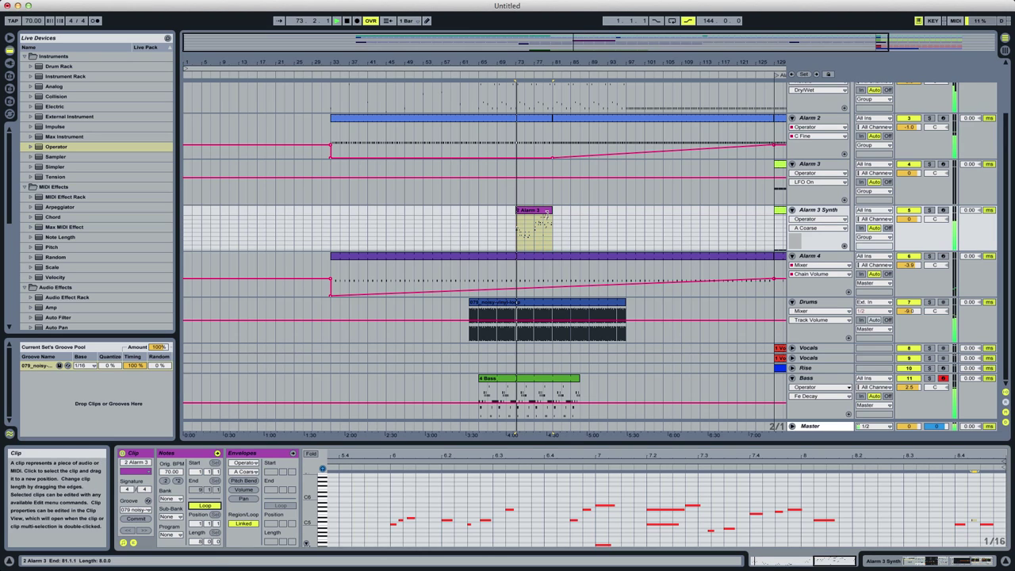
drag(552, 217, 776, 222)
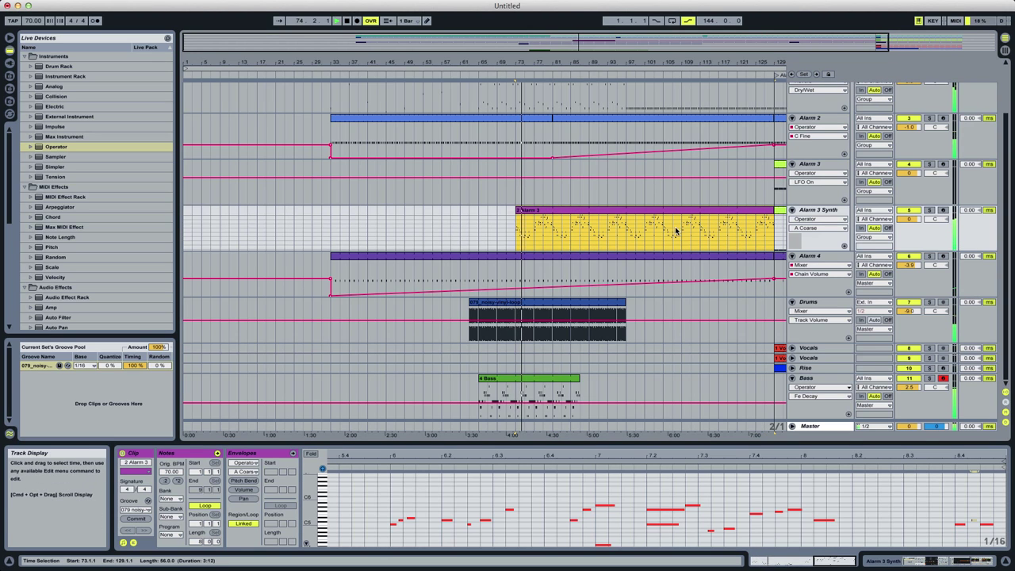
click(627, 234)
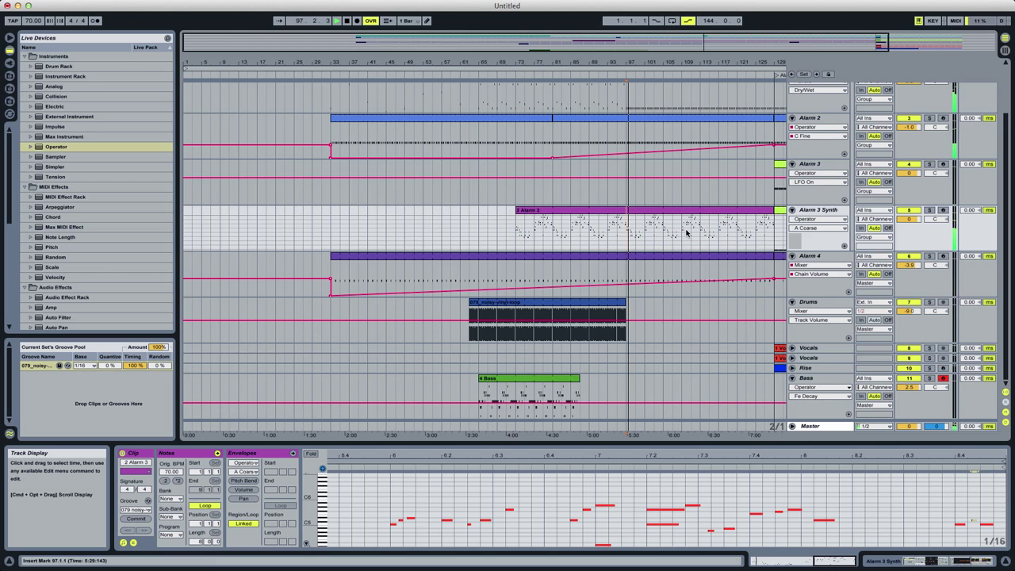
drag(624, 305, 817, 305)
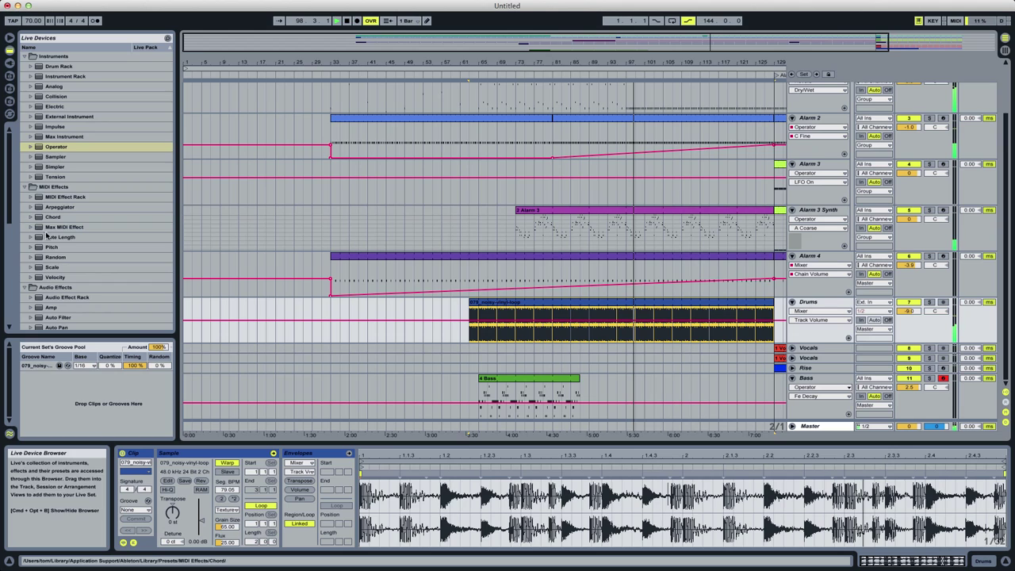
Add Redux to the Drums track and switch its downsampling mode to Soft.
scroll(30, 320, down, 10)
scroll(30, 320, down, 1)
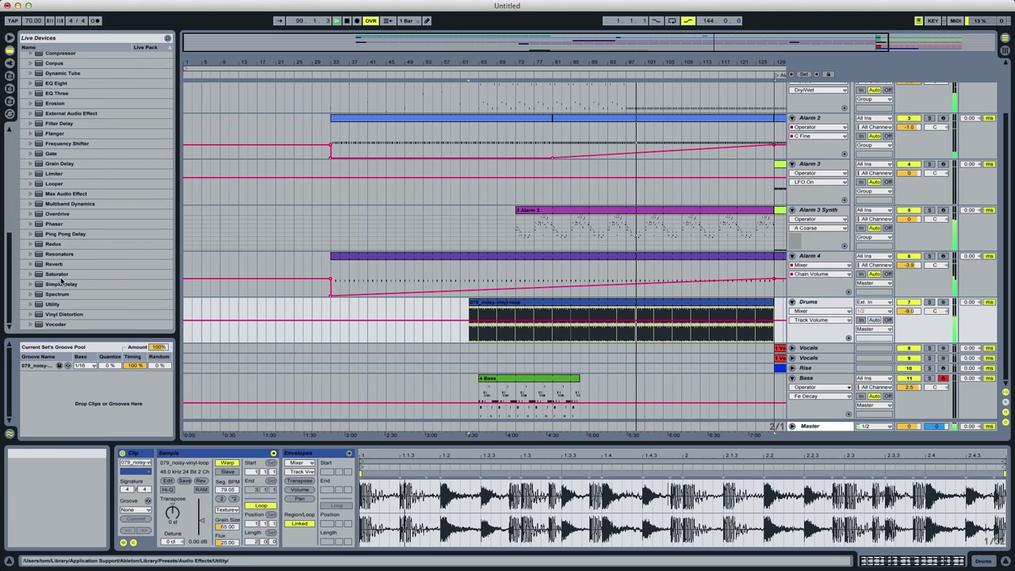
double_click(63, 245)
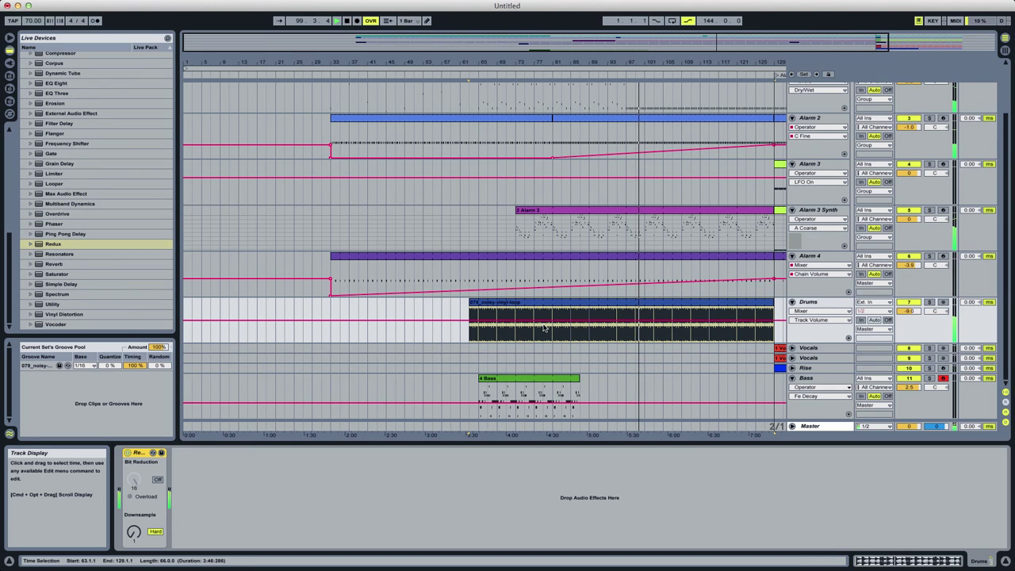
click(155, 531)
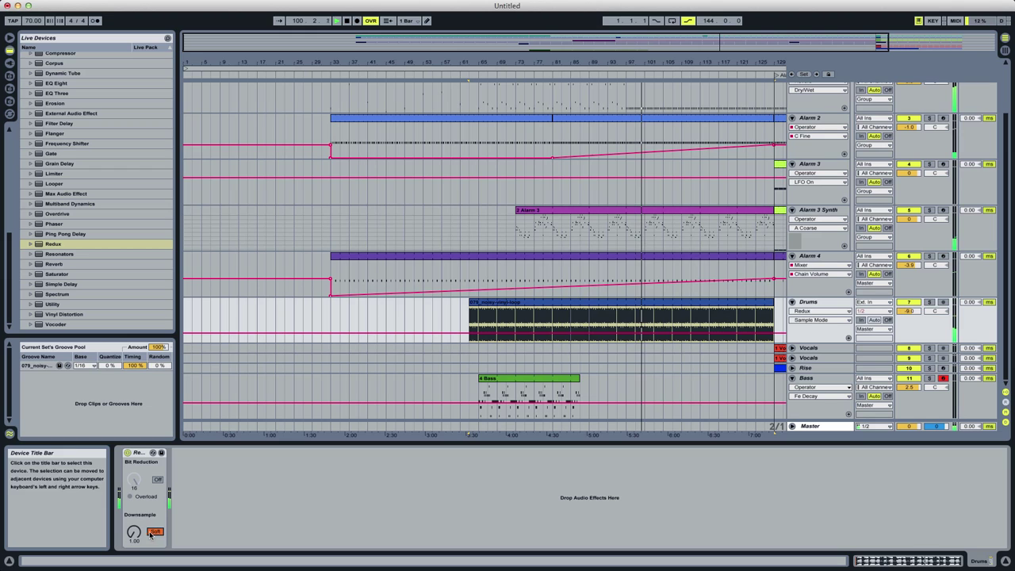
Automate the Redux soft downsampling on Drums to rise from about bar 93 to about 16 near bar 129.
mouse_move(133, 532)
mouse_down()
mouse_move(133, 520)
mouse_move(133, 532)
mouse_up()
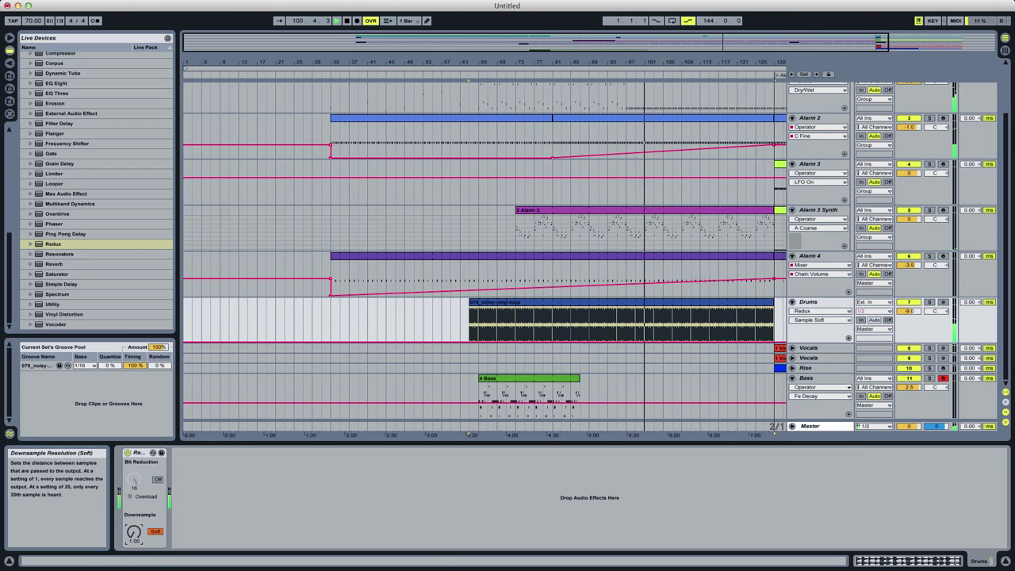
click(607, 342)
double_click(608, 343)
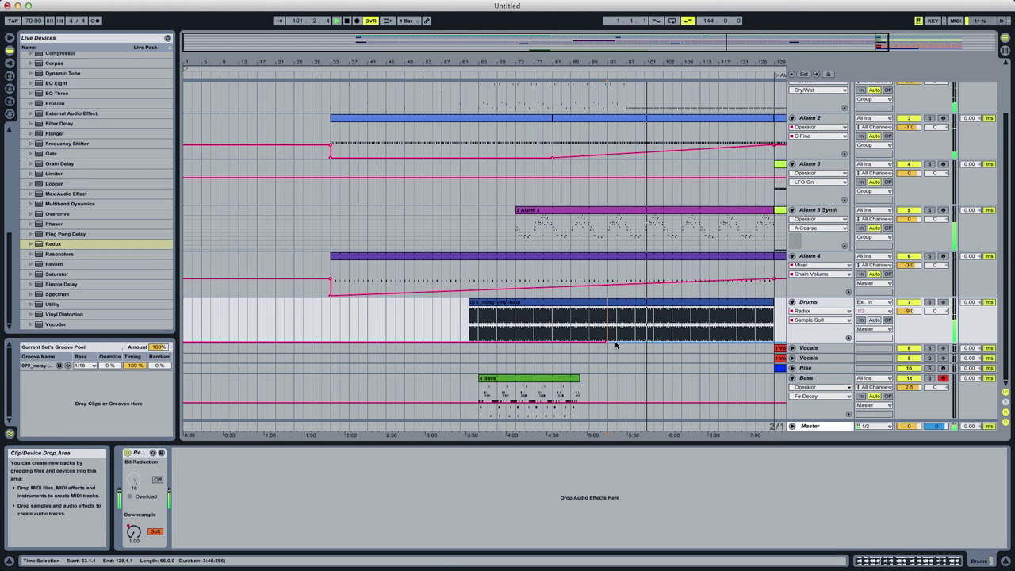
double_click(616, 343)
drag(617, 343, 768, 315)
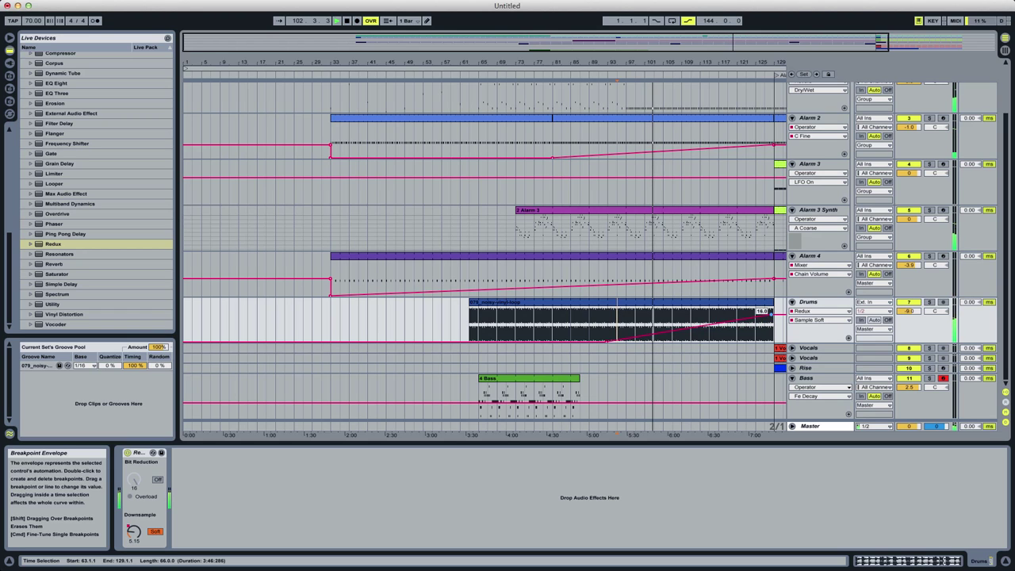
Automate the existing Reverb's decay time on Alarm 3 Synth to rise from about bar 101 to 60 s near bar 109.
click(832, 211)
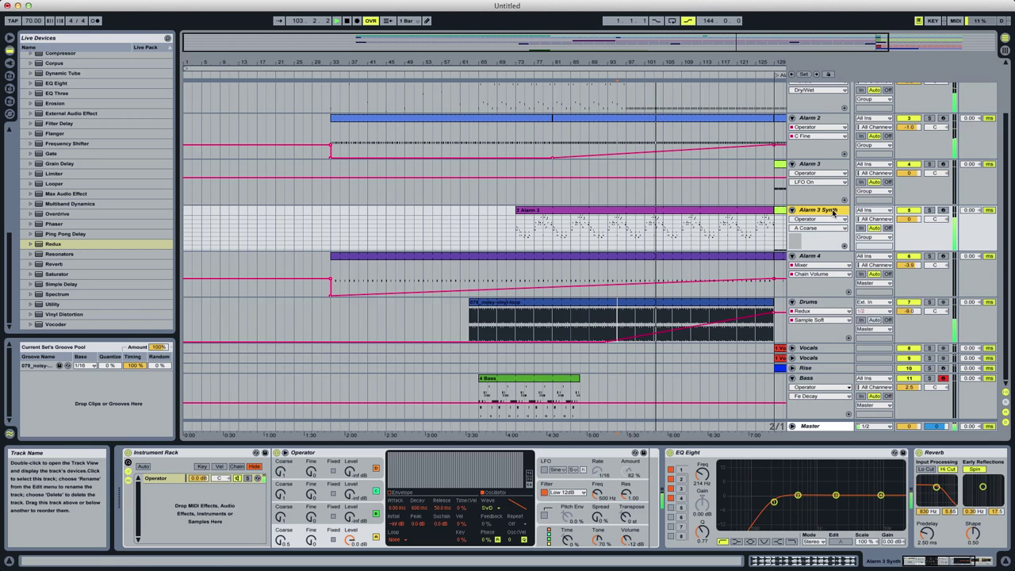
double_click(61, 265)
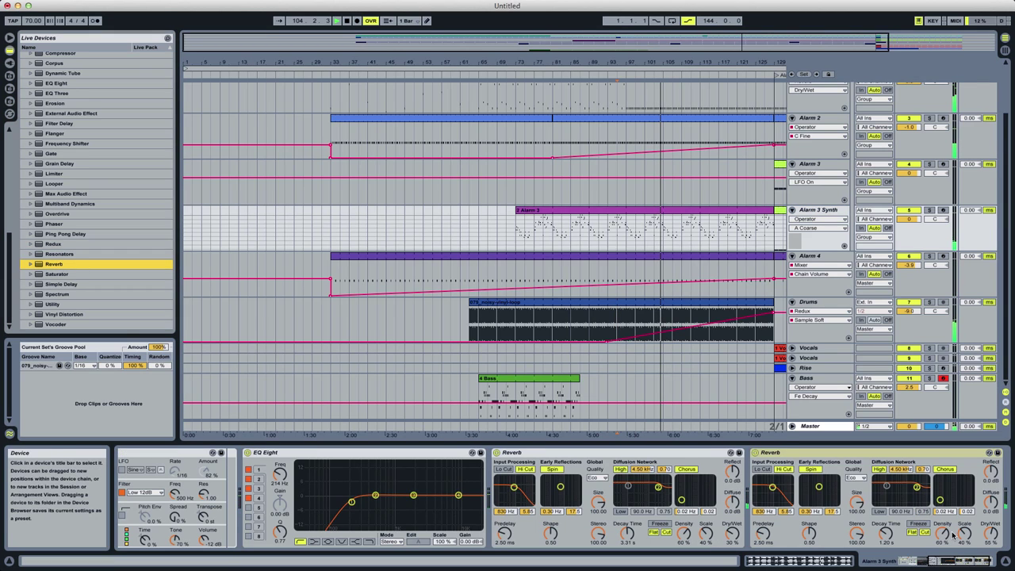
key(Delete)
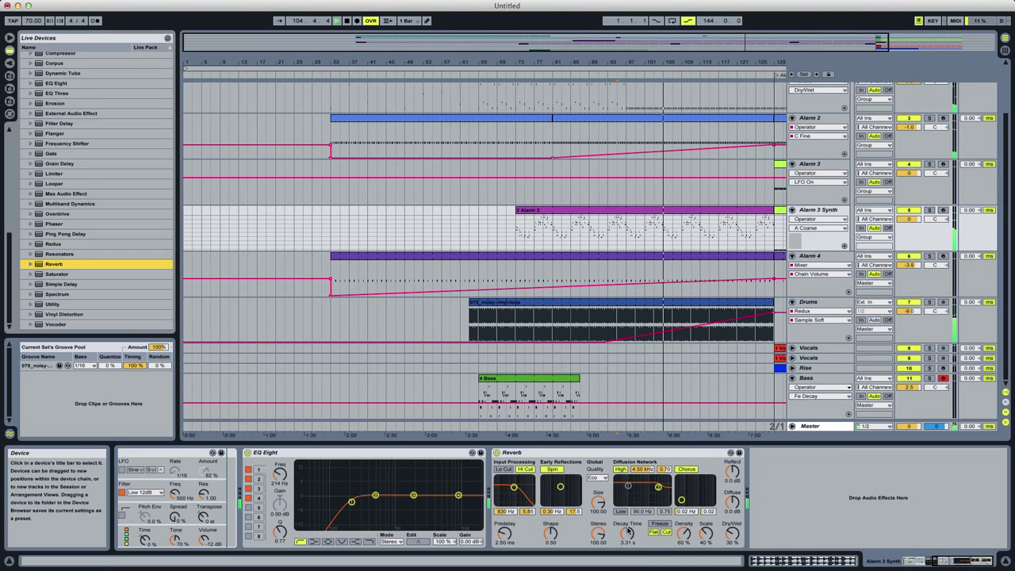
click(629, 531)
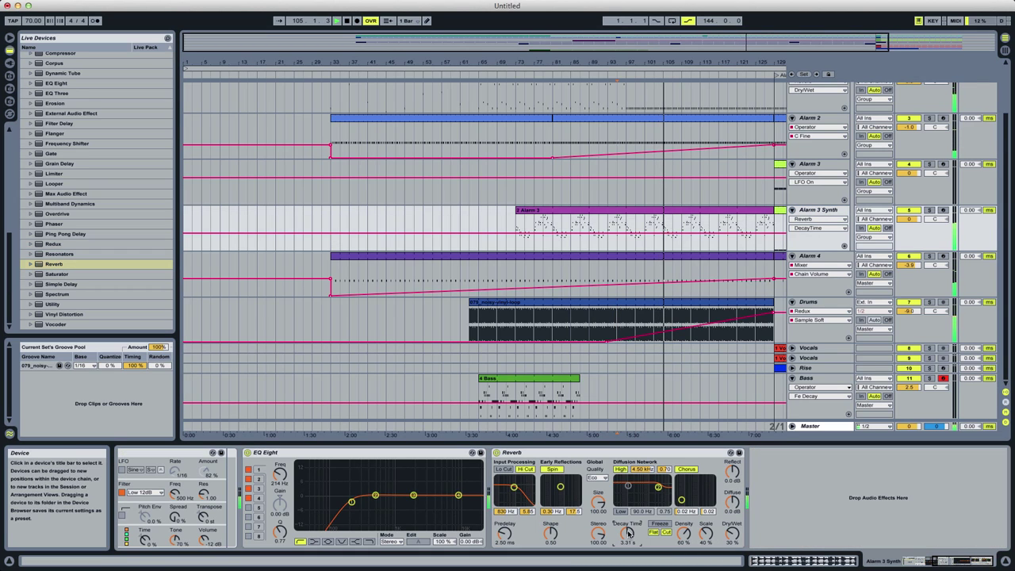
double_click(643, 234)
double_click(654, 234)
drag(655, 234, 681, 215)
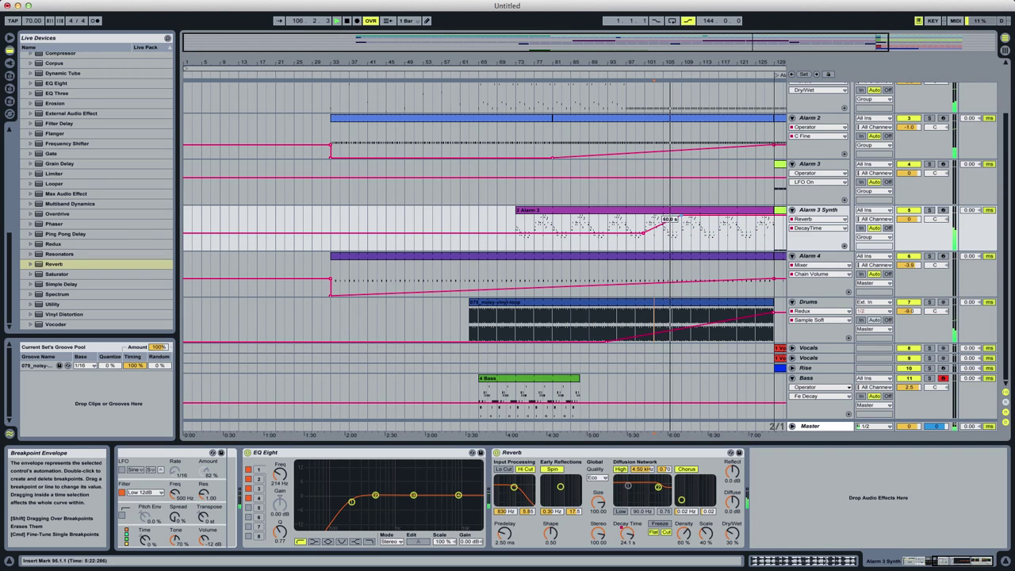
Automate the Alarm 3 Synth Reverb's Dry/Wet to rise from about bar 105 to 100 % by about bar 112.
click(732, 533)
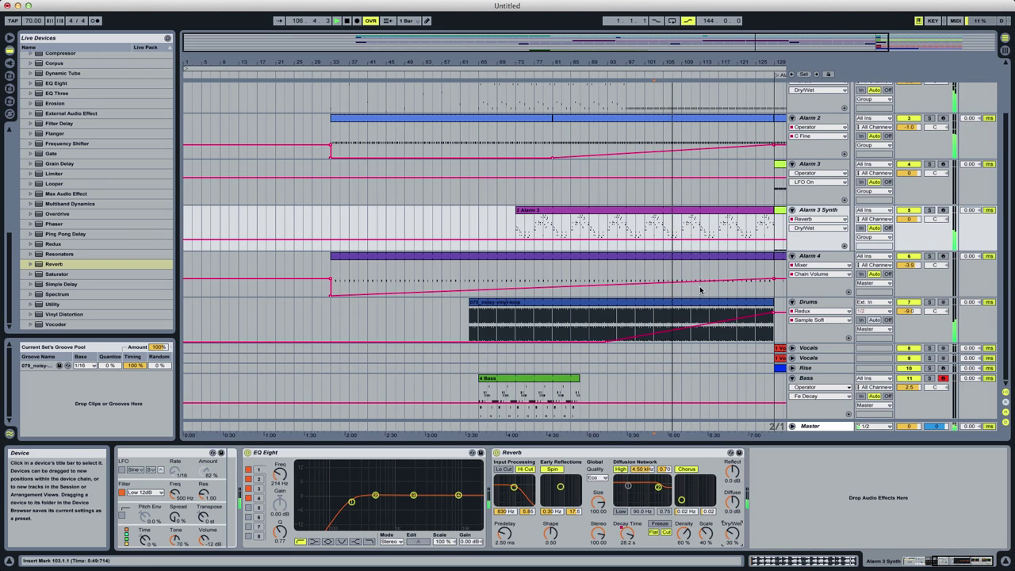
double_click(665, 240)
double_click(681, 238)
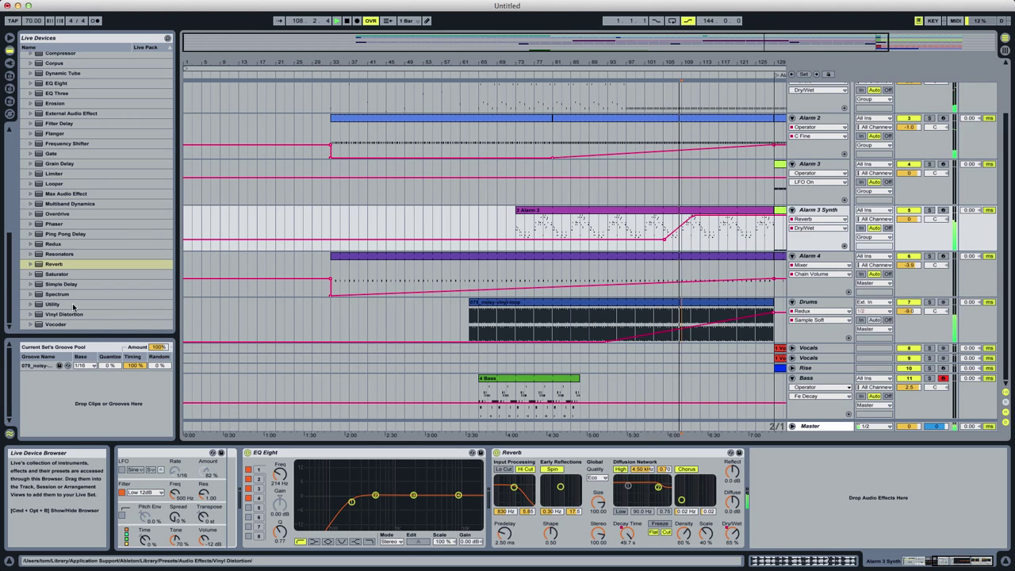
Add Auto Pan to Alarm 3 Synth and automate its Amount to rise from 0 % at about bar 104 until about bar 115.
scroll(11, 217, up, 8)
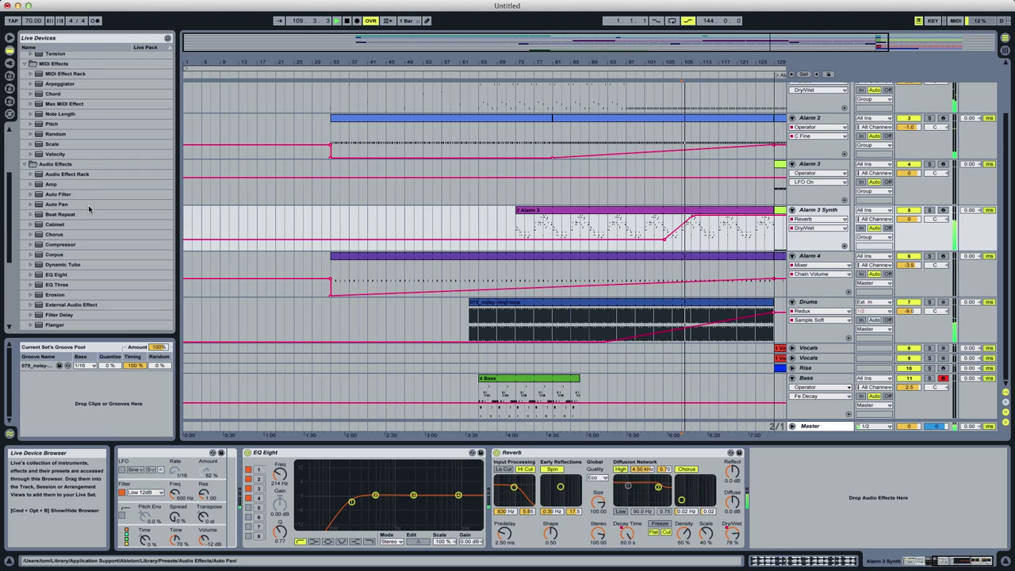
double_click(57, 205)
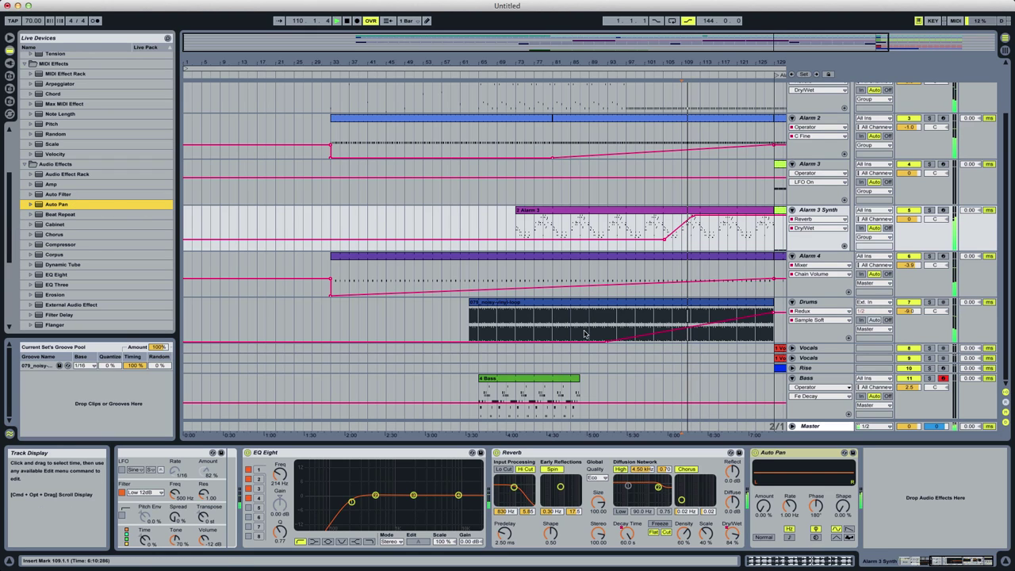
click(764, 506)
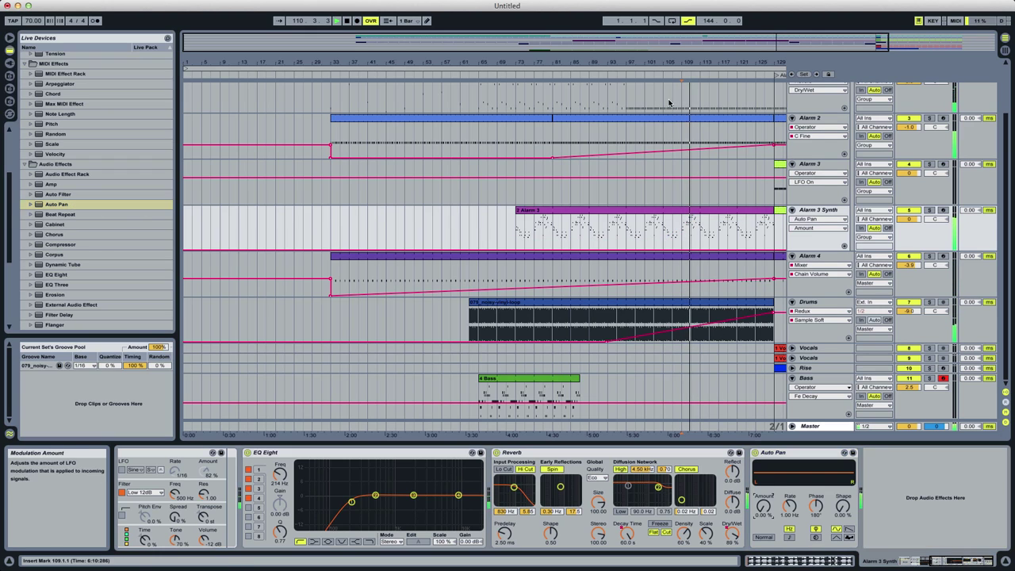
double_click(656, 251)
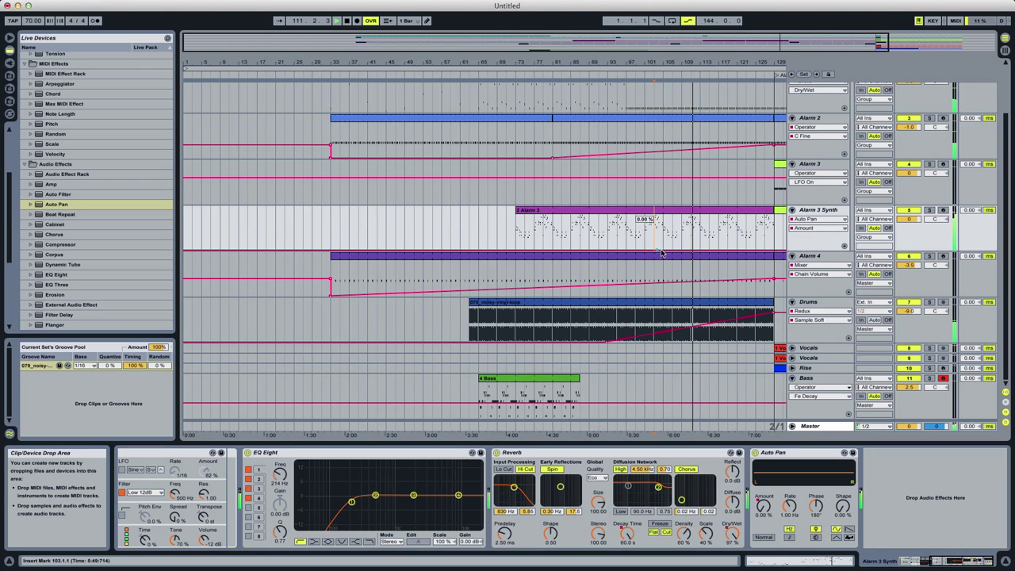
double_click(662, 250)
drag(662, 251, 698, 217)
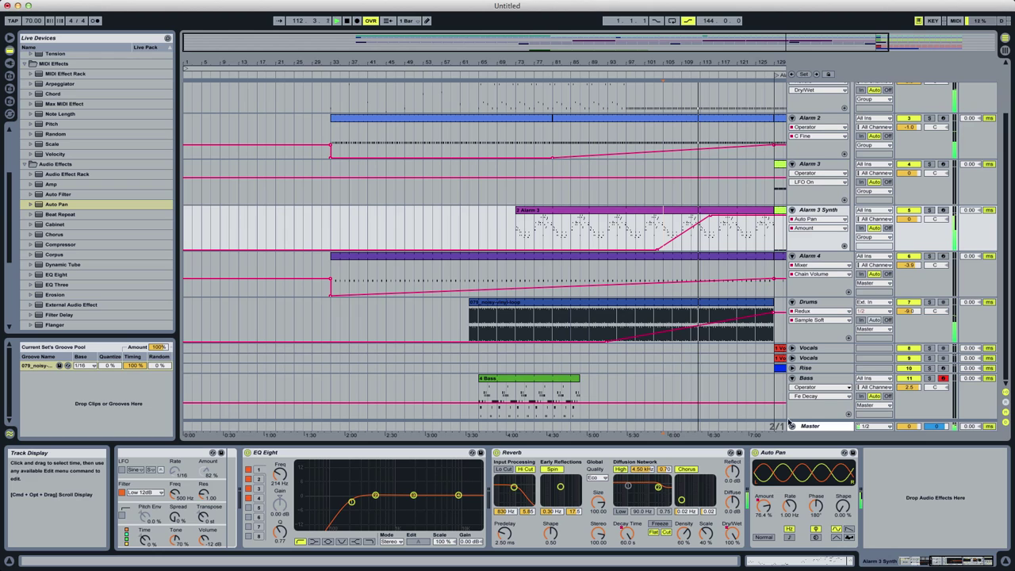
Set the Auto Pan phase to 0° on Alarm 3 Synth and automate its rate to climb from about bar 107 to 90 Hz at bar 129.
drag(817, 507, 817, 456)
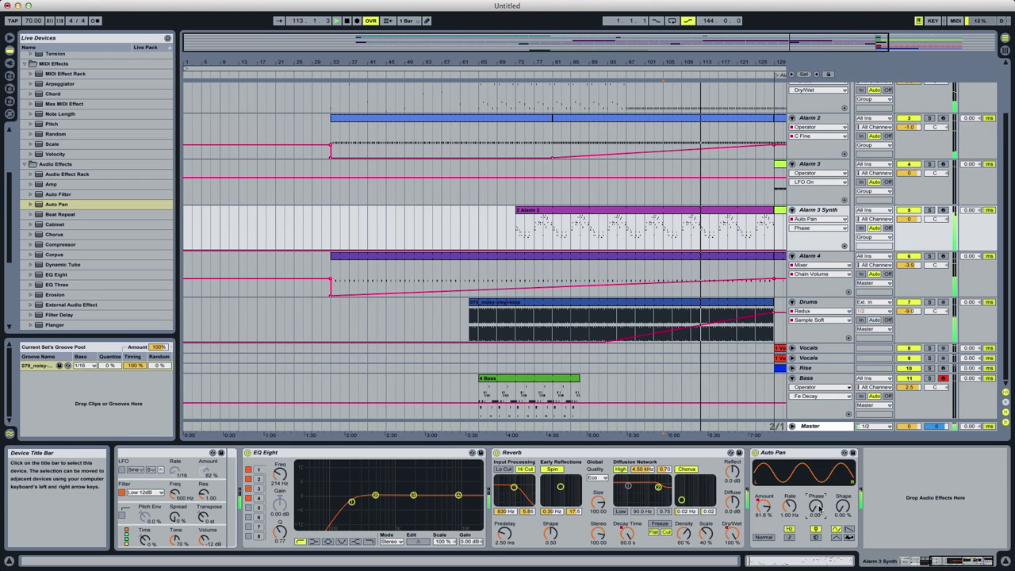
click(790, 506)
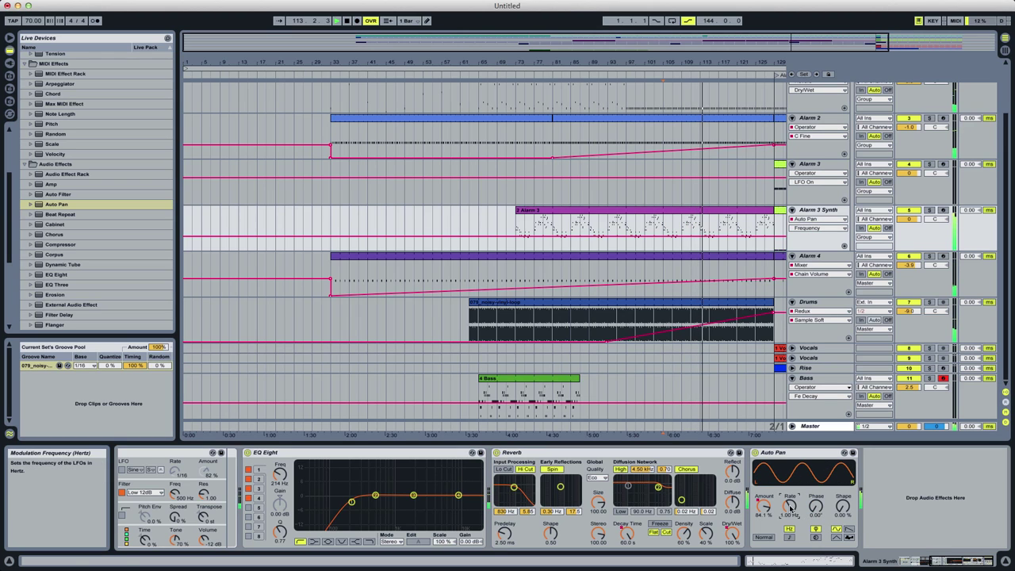
double_click(674, 237)
double_click(685, 238)
drag(685, 238, 774, 215)
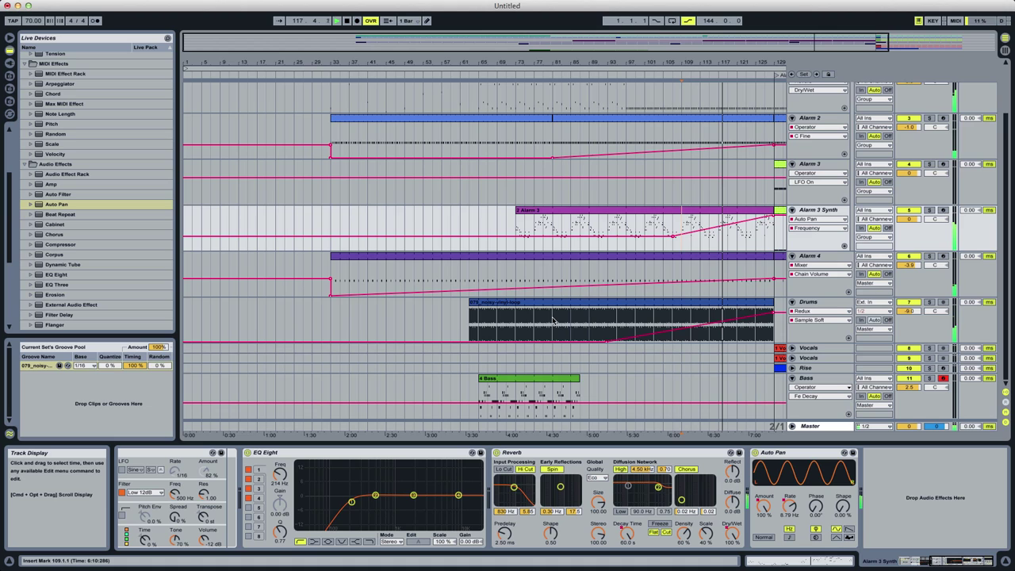
Add a Frequency Shifter effect after the Auto Pan on the Alarm 3 Synth track.
scroll(19, 273, down, 3)
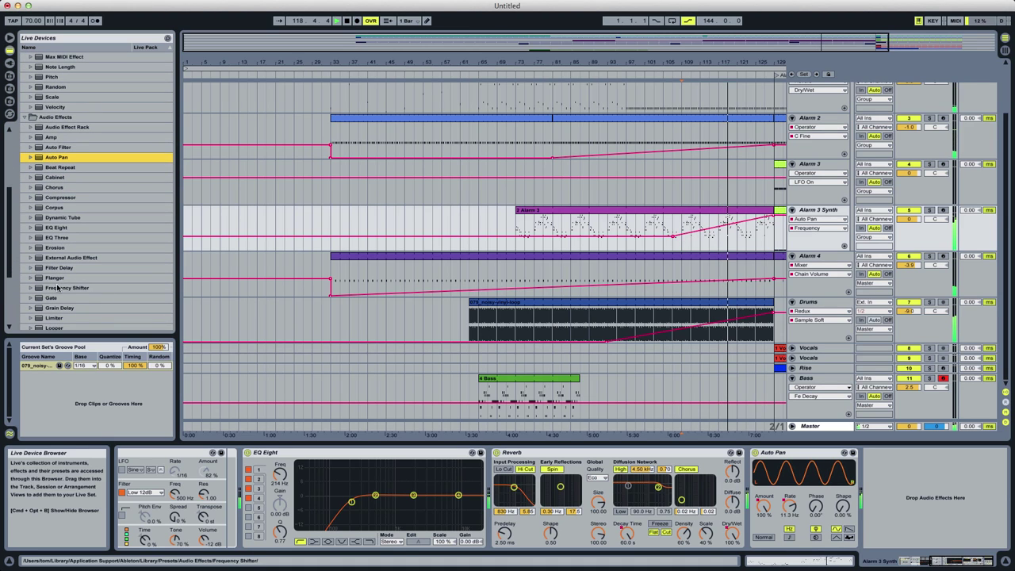
double_click(55, 286)
click(953, 533)
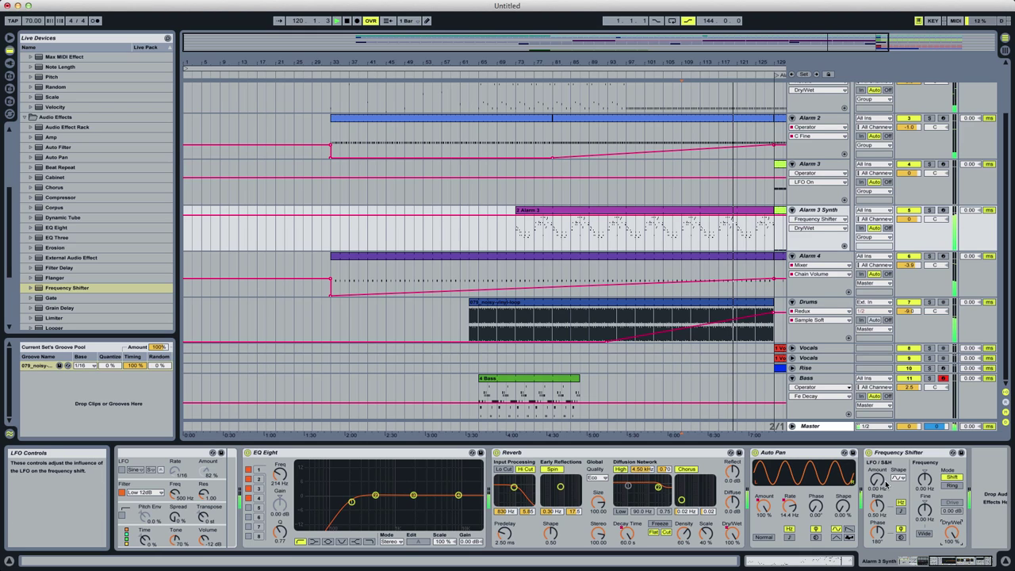
Automate the Frequency Shifter's LFO amount to rise from about bar 119 to just before bar 129.
click(876, 480)
click(730, 249)
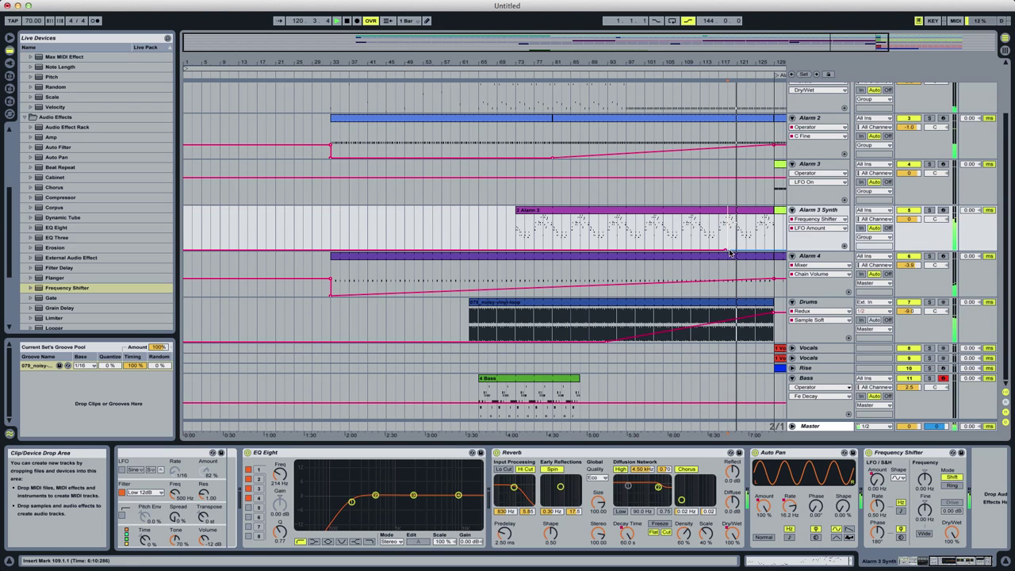
drag(731, 249, 771, 232)
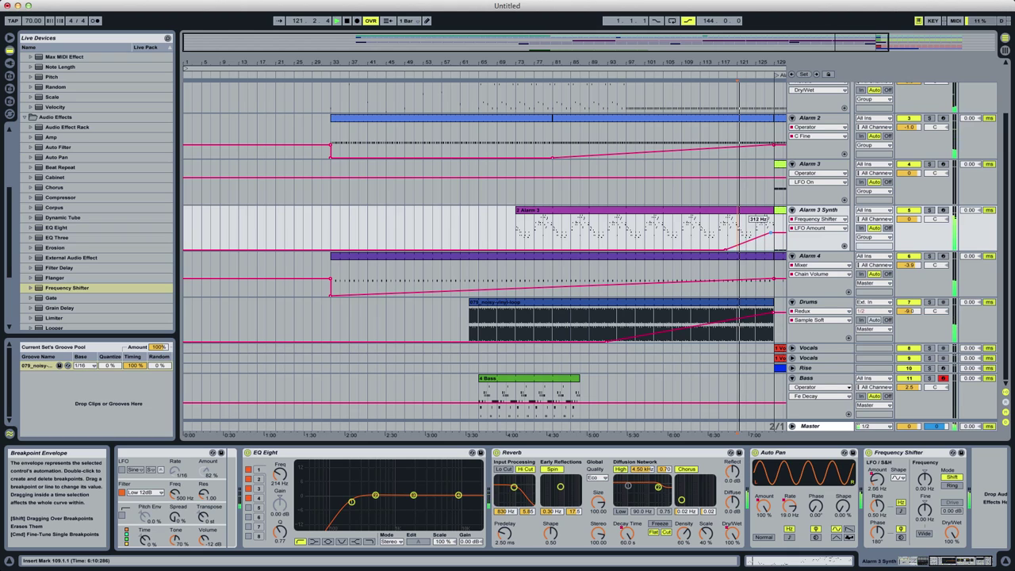
Try an LFO amount of 2.00 kHz on the Frequency Shifter, then restore the arrangement's automation.
click(877, 505)
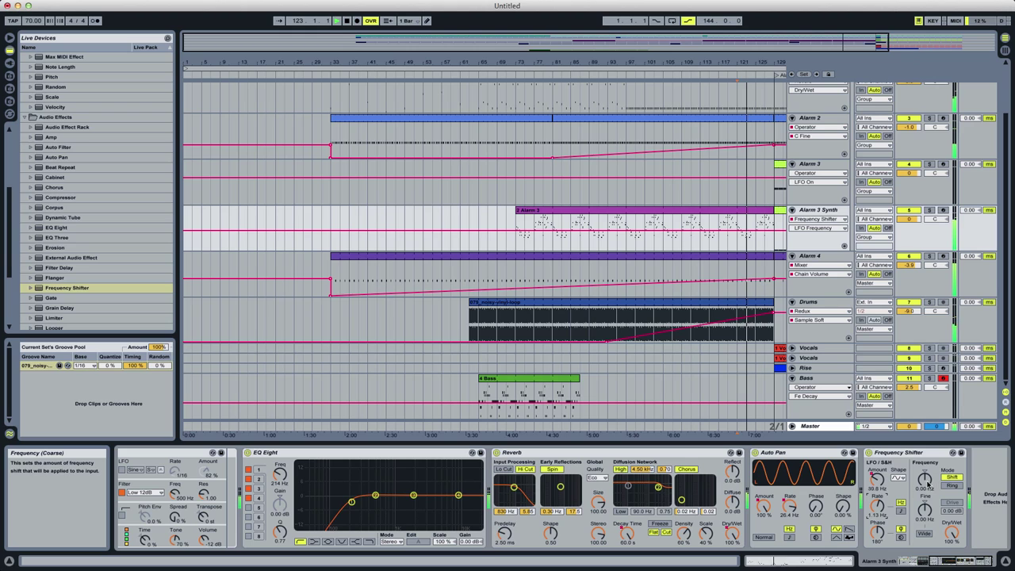
drag(877, 479, 875, 460)
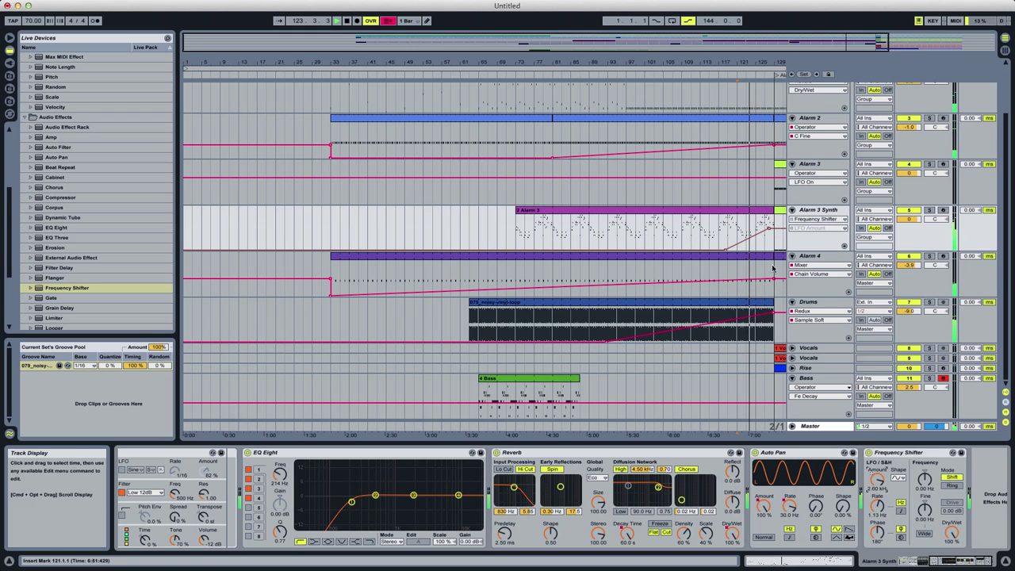
click(387, 20)
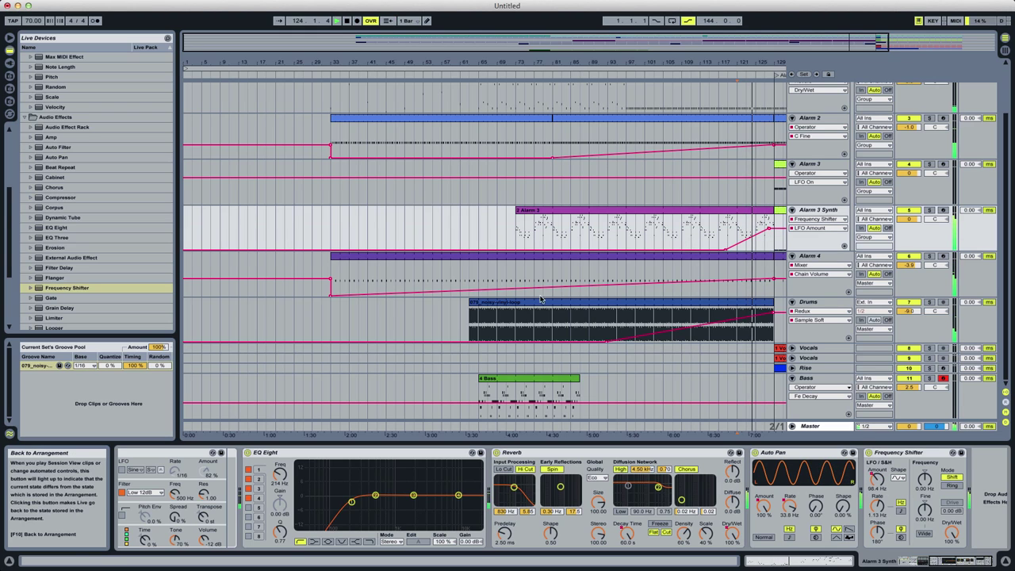
Automate the Frequency Shifter's LFO frequency to ramp steeply up to 50.0 Hz just before bar 129.
drag(925, 479, 925, 482)
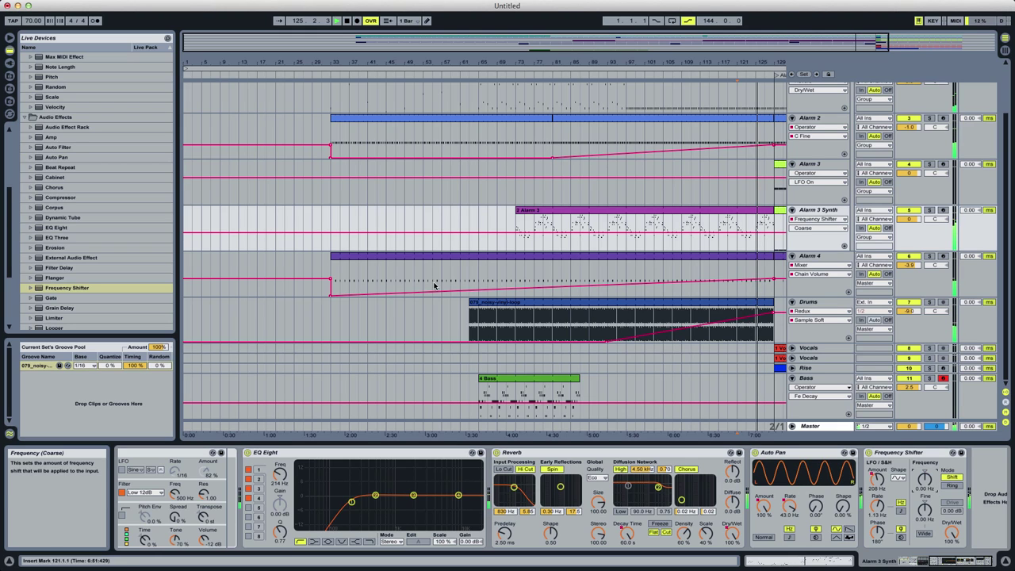
click(878, 481)
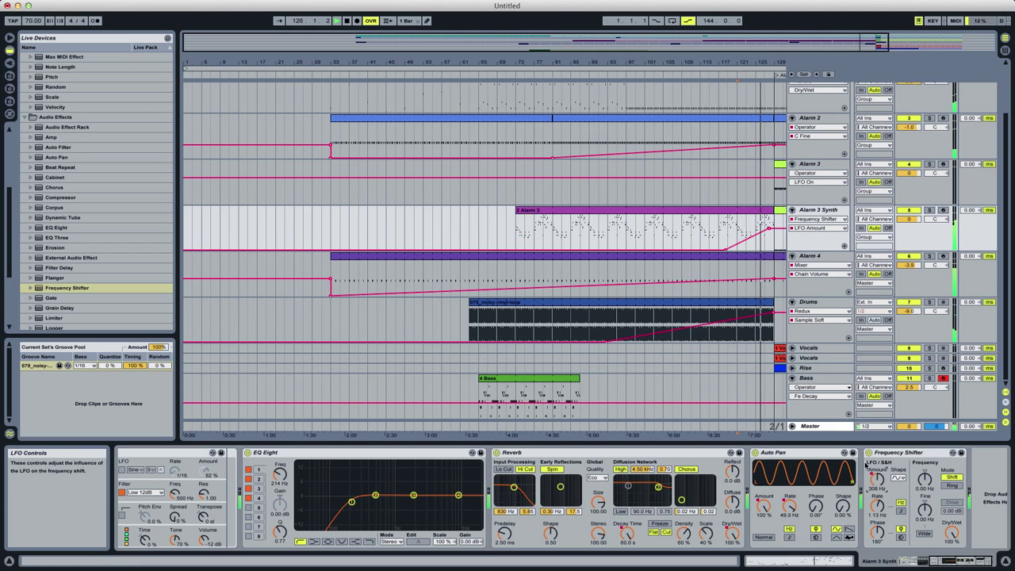
click(878, 505)
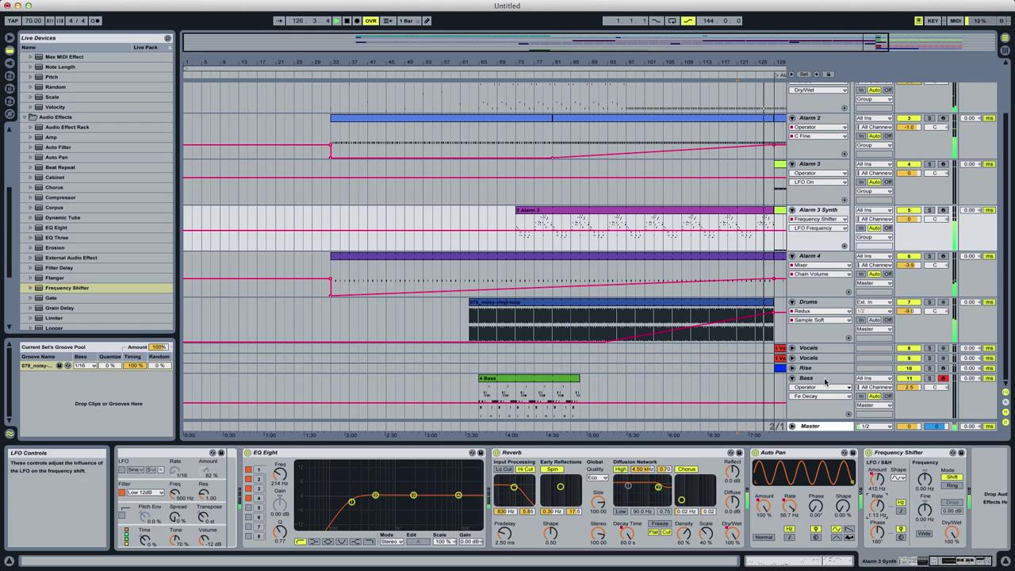
double_click(769, 232)
mouse_move(769, 232)
mouse_down()
mouse_move(768, 219)
mouse_move(760, 224)
mouse_up()
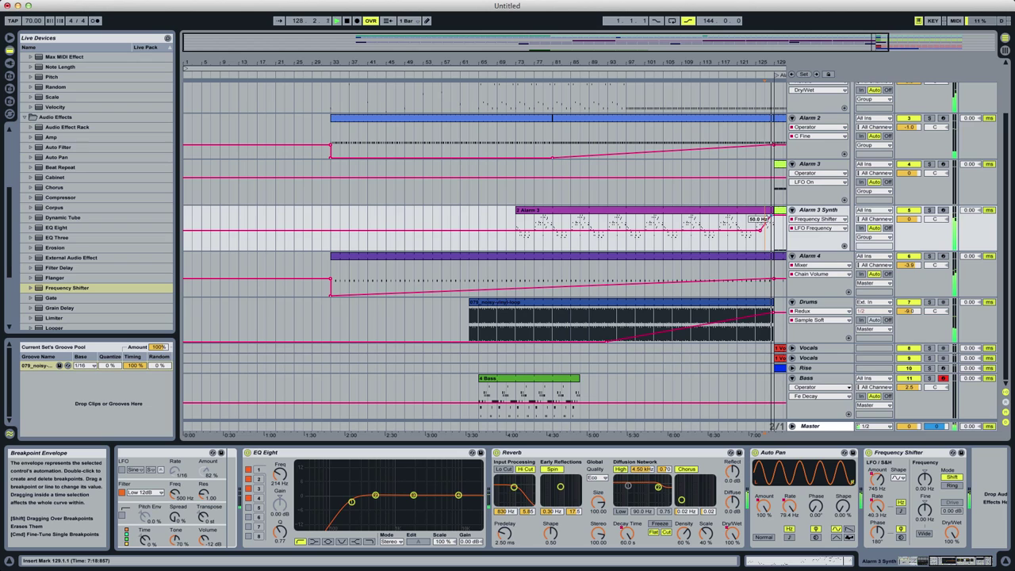
Remove the Alarm 3 Synth clip spanning bars 129 to 145 and restart playback from bar 73.
drag(694, 42, 694, 28)
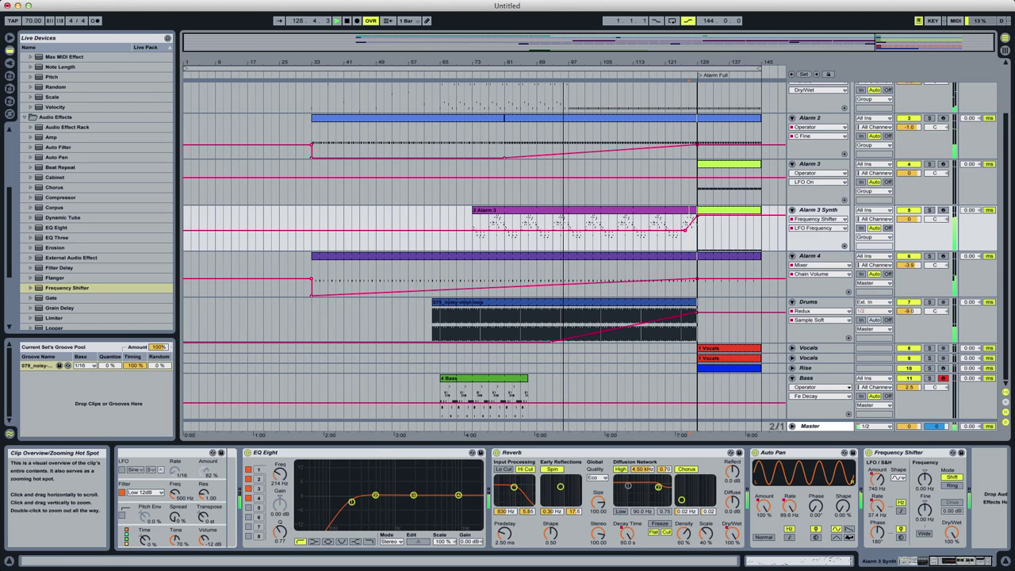
click(714, 236)
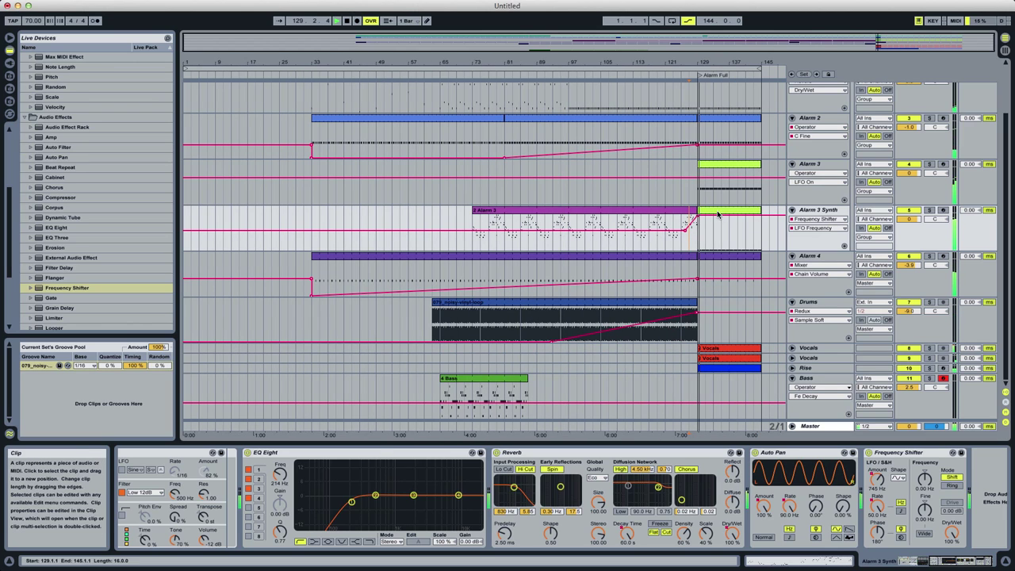
click(722, 211)
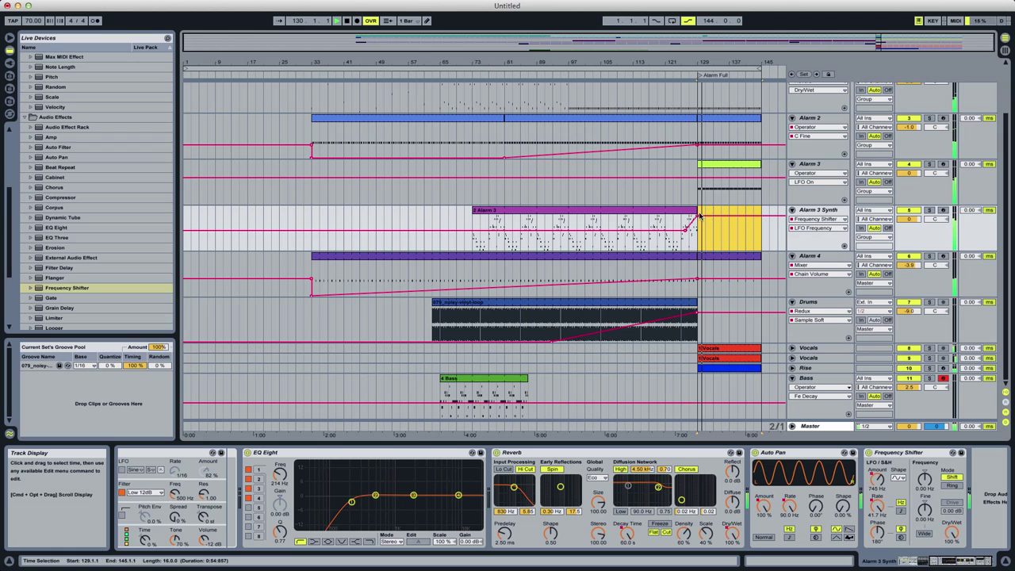
click(471, 218)
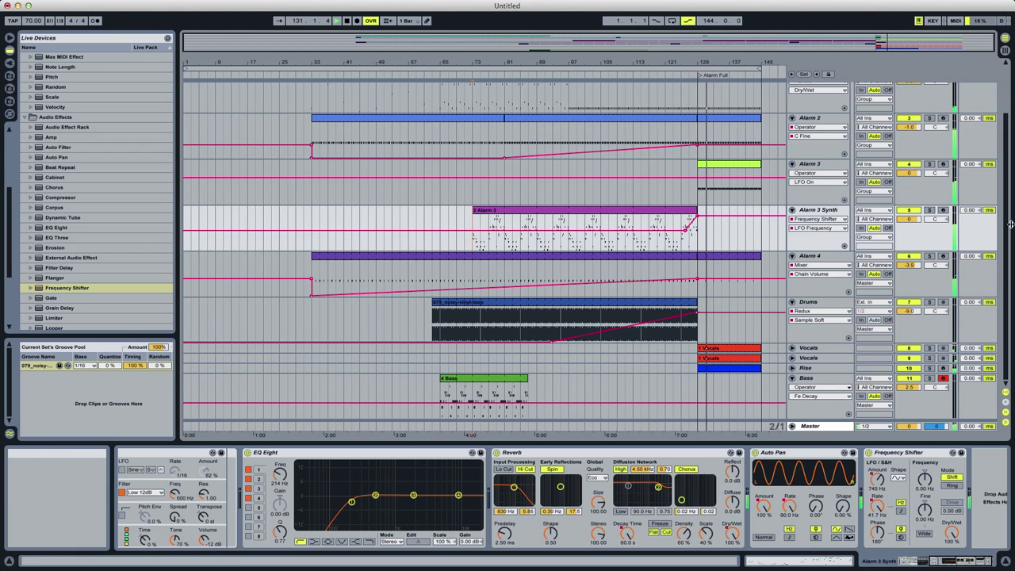
key(space)
key(space)
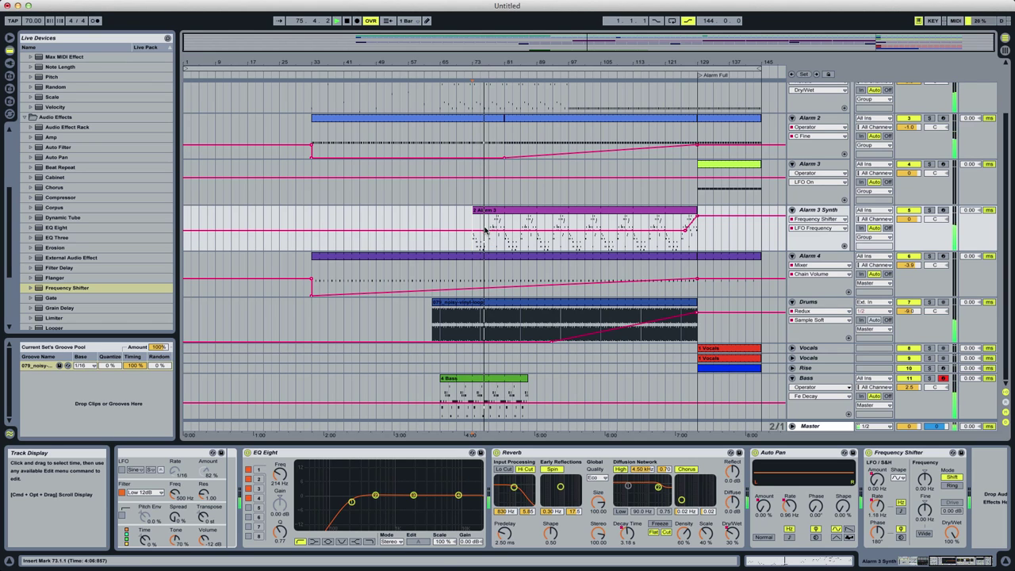
Open the Alarm 1 clip spanning bars 65 to 97 for note editing and enlarge the note editor.
scroll(470, 223, up, 3)
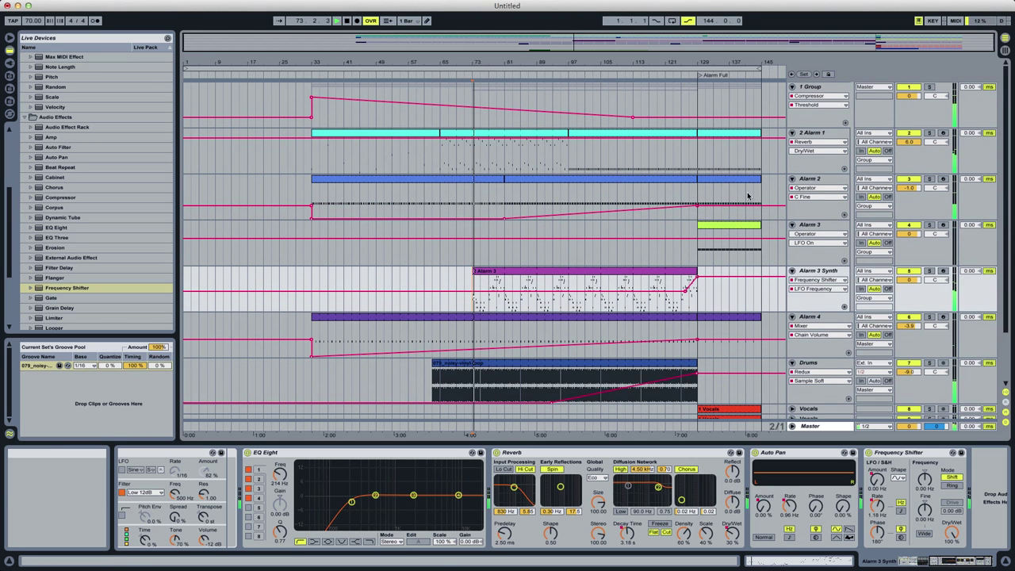
click(471, 137)
double_click(472, 136)
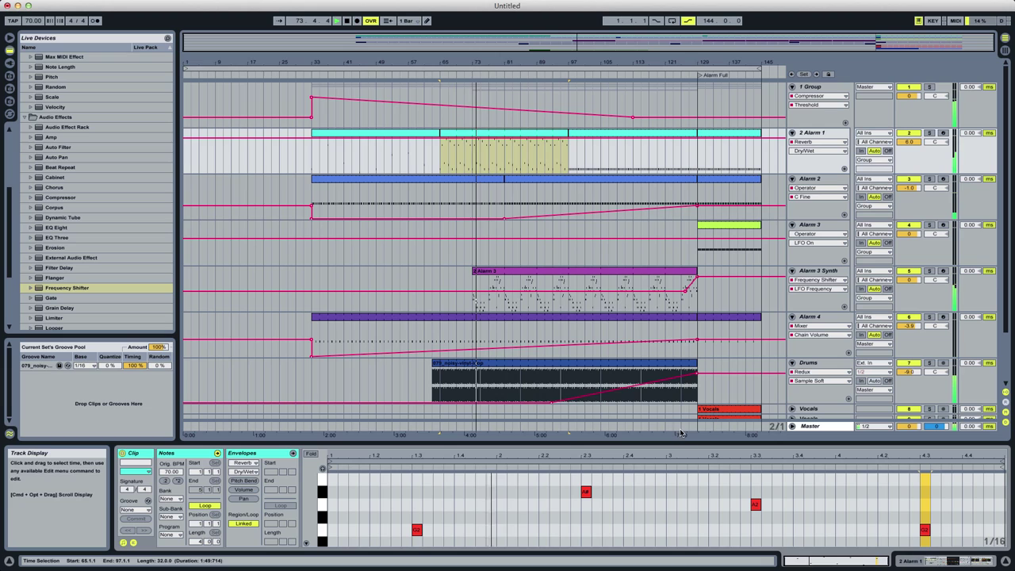
drag(778, 446, 778, 303)
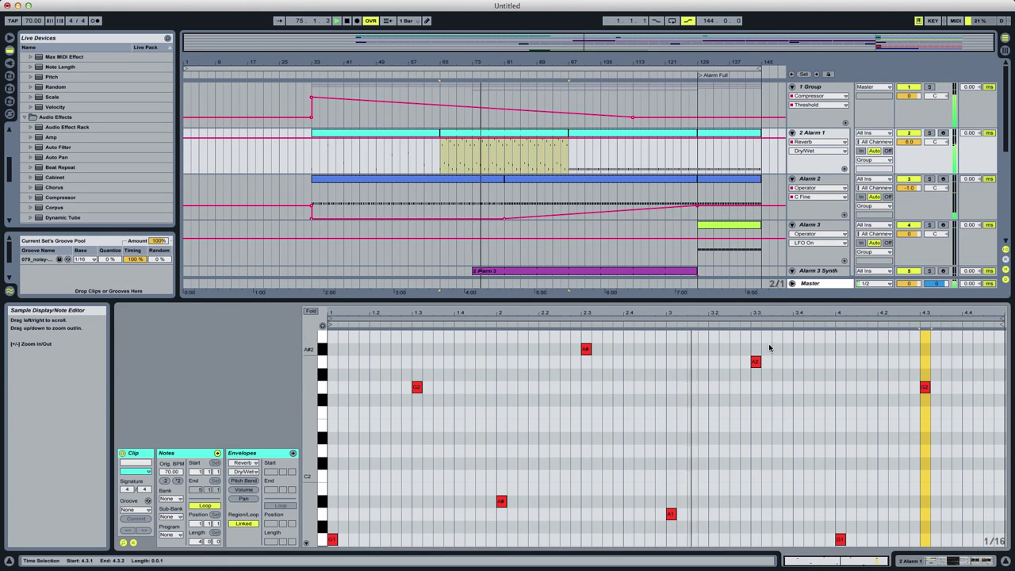
Transpose the Alarm 1 notes at 3 and 3.3 to D1 and D2 and play the clip.
key(space)
drag(768, 347, 643, 497)
key(shift+Down)
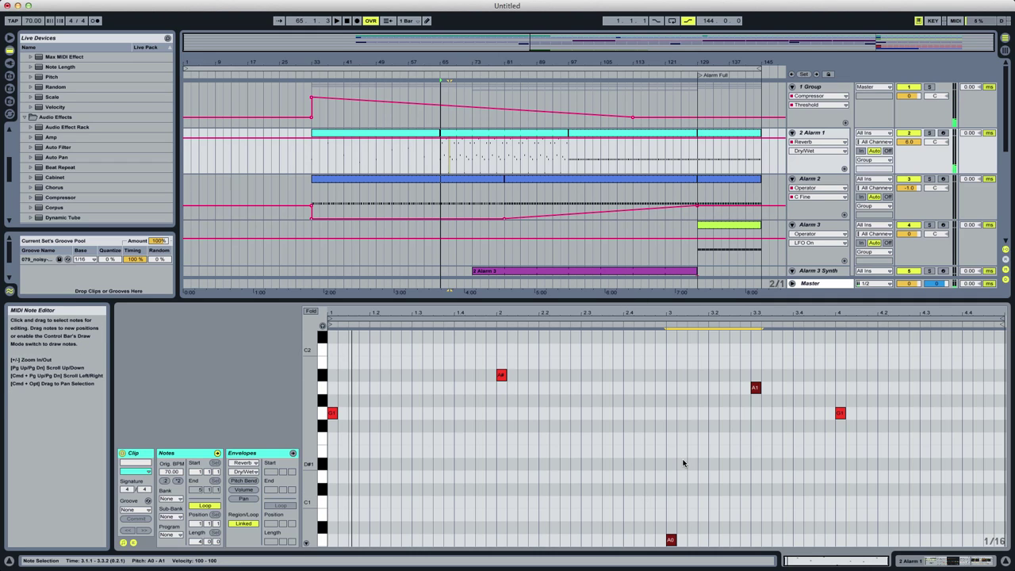
key(Up)
key(Up)
key(Up)
key(Up)
key(Up)
key(space)
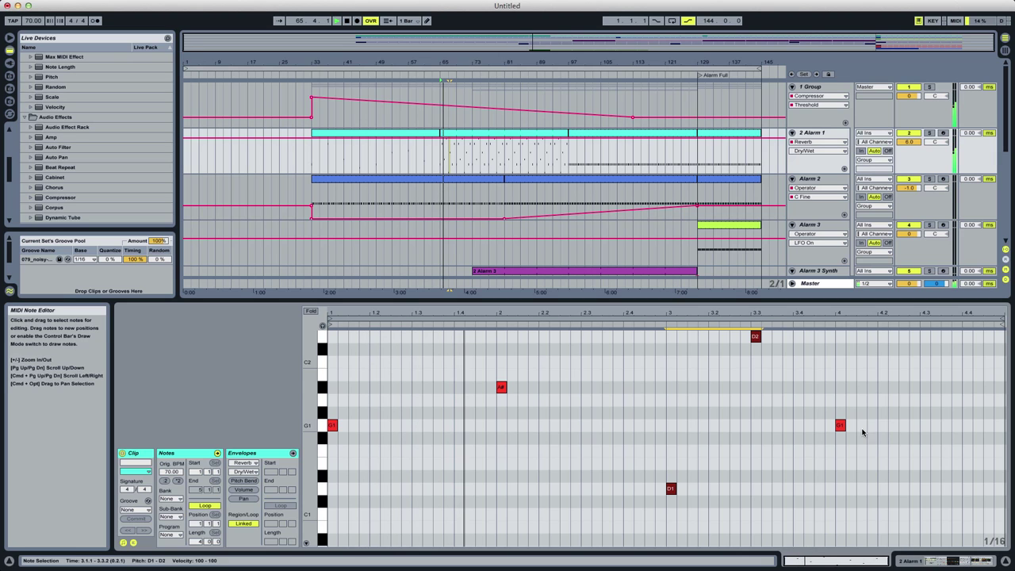
Lower the last two Alarm 1 notes, at 4 and 4.3, to F1 and F2.
drag(843, 385, 929, 389)
drag(942, 341, 844, 513)
key(Down)
key(Down)
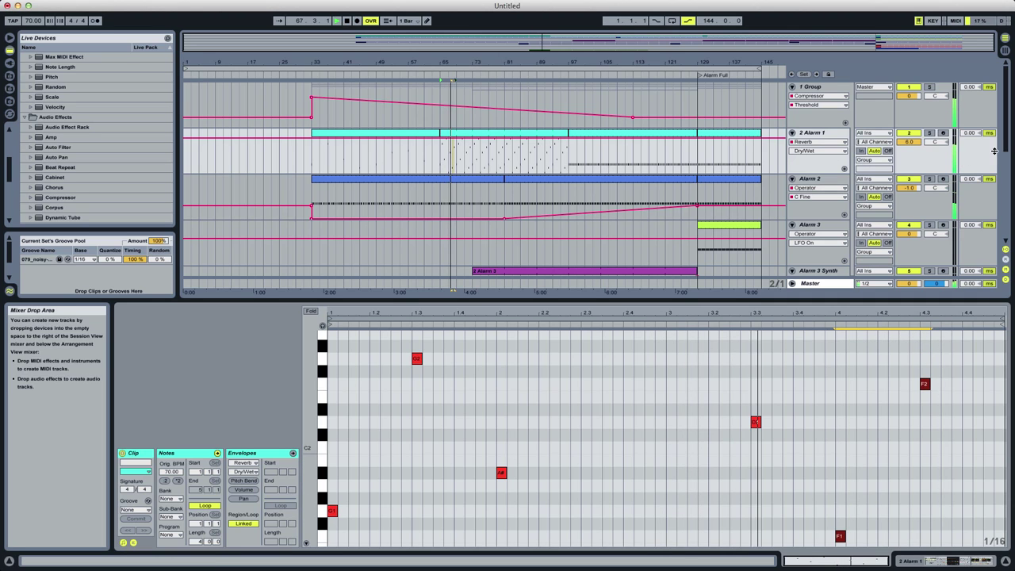
Try replacing the Bass clip by deleting it and recording a new bass part from bar 63.
scroll(1006, 156, down, 1)
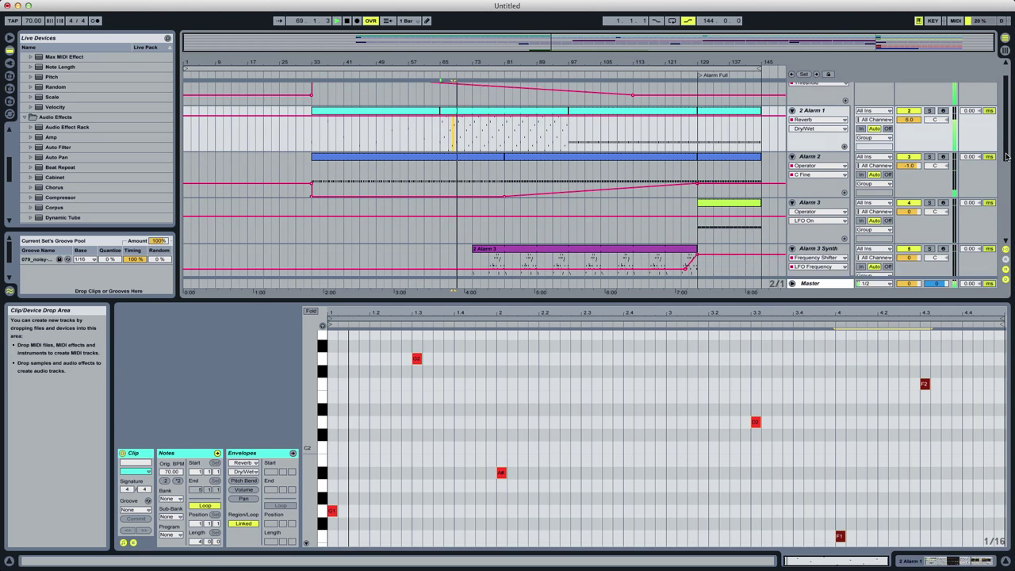
scroll(1006, 156, down, 1)
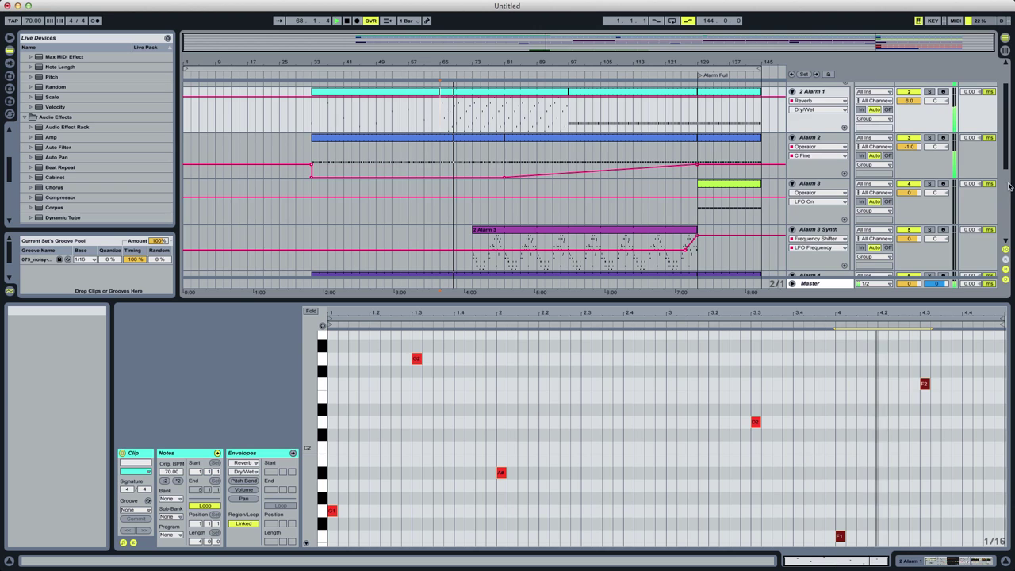
scroll(989, 254, down, 5)
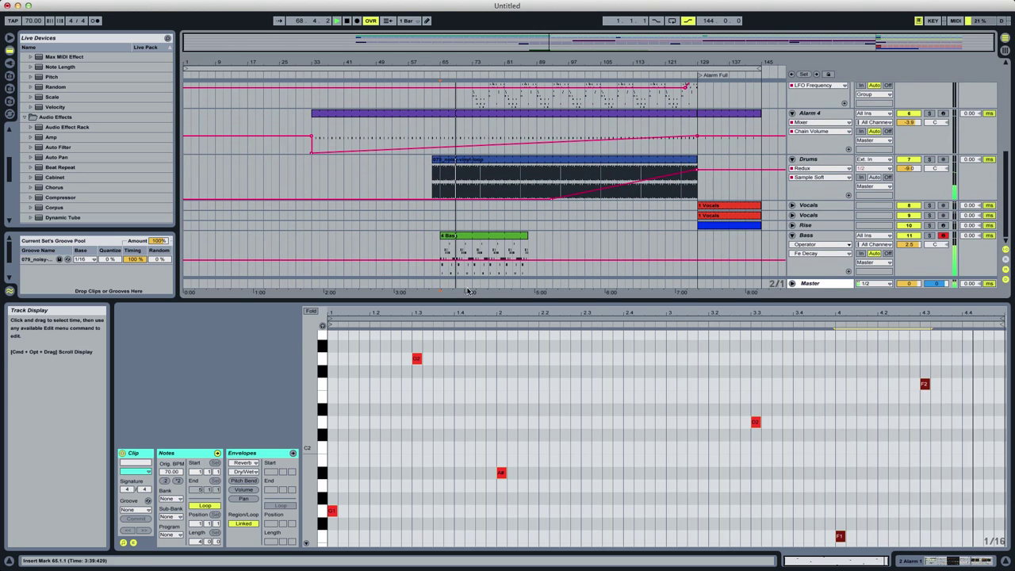
click(446, 236)
key(Delete)
click(436, 245)
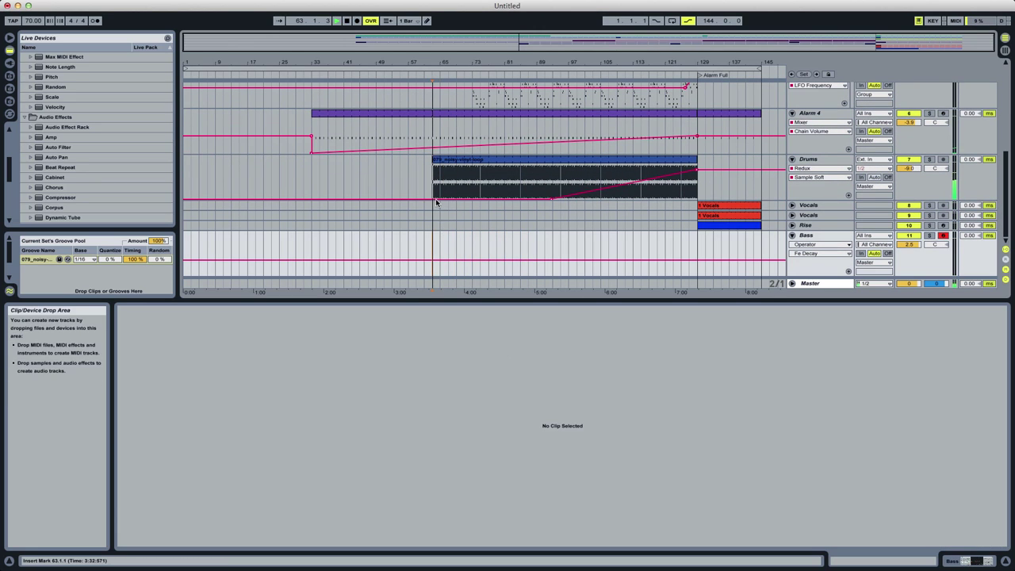
click(356, 22)
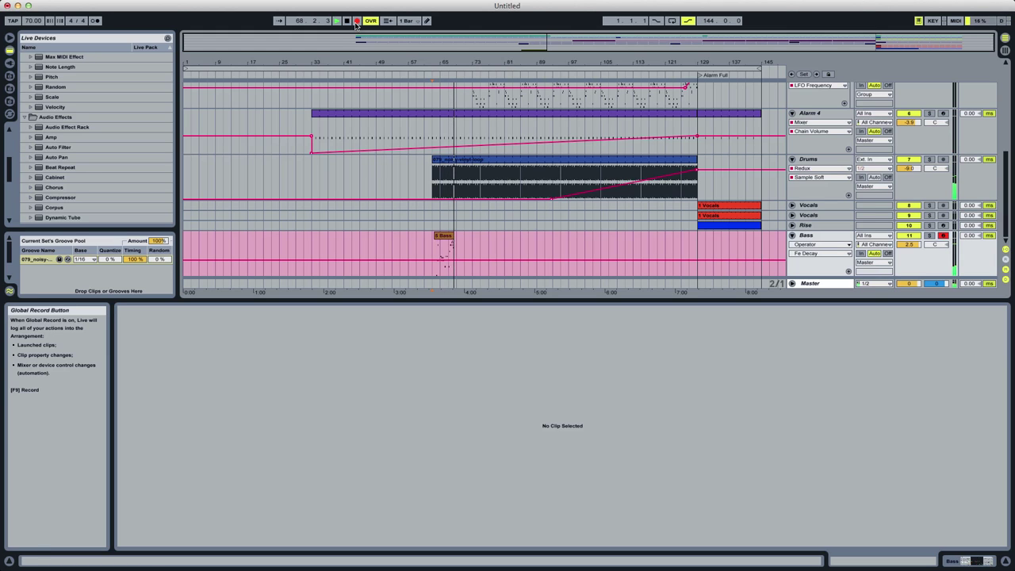
click(356, 22)
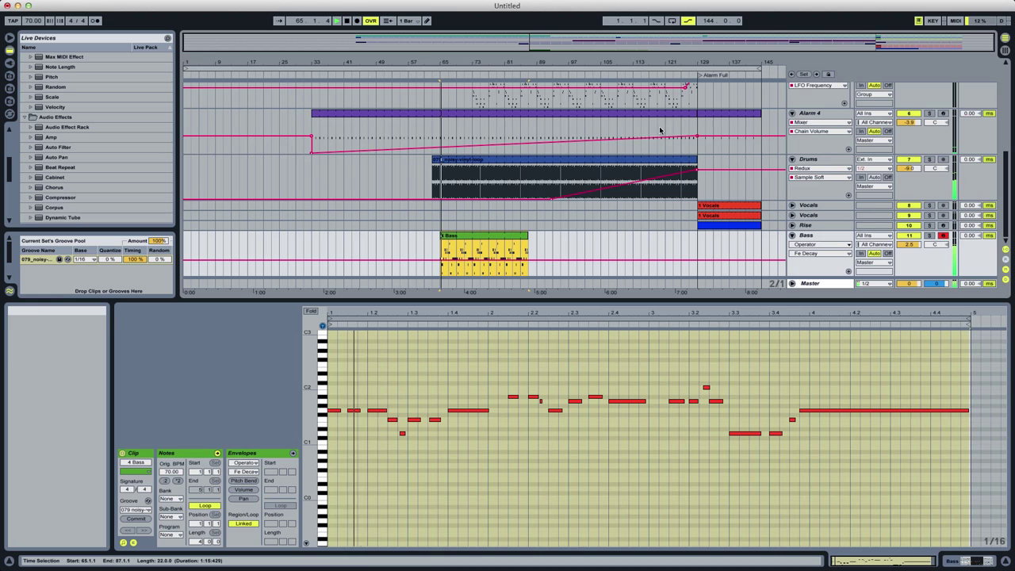
Lower the Bass clip's note at 2.4 to F1 and the short notes after 3 to D1, then play the result.
click(546, 433)
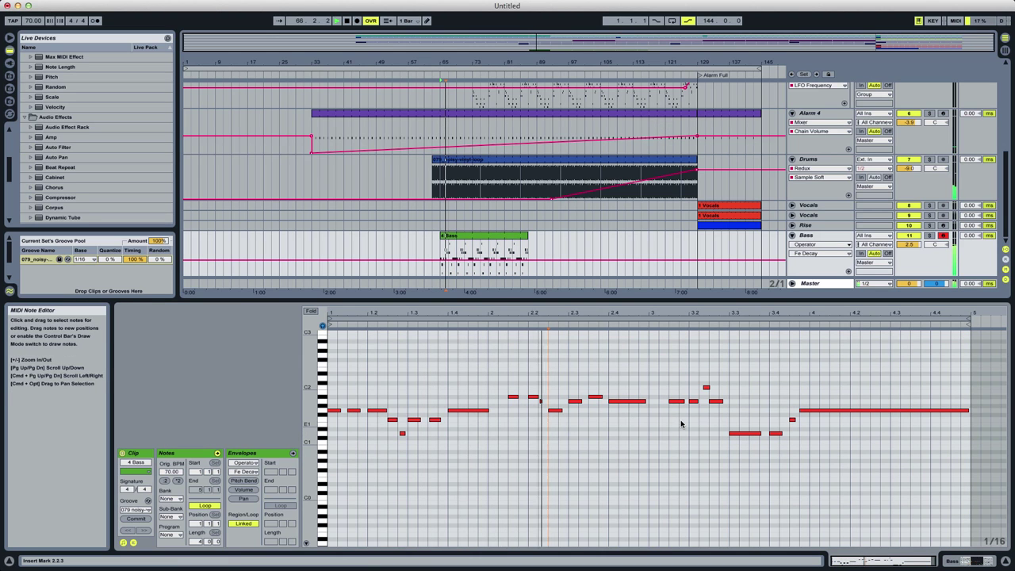
key(space)
click(629, 402)
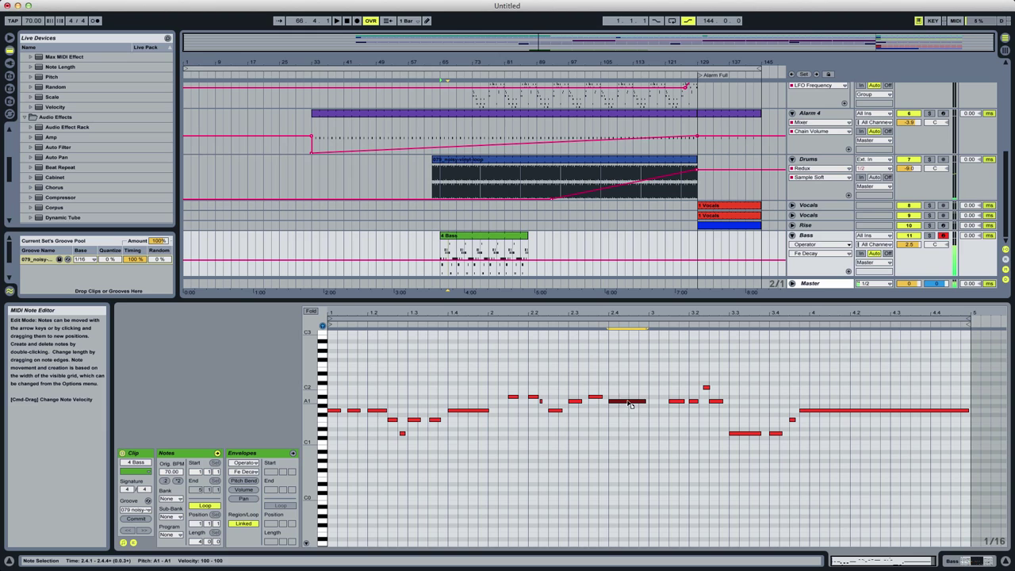
drag(630, 405, 633, 427)
drag(658, 379, 707, 429)
click(698, 442)
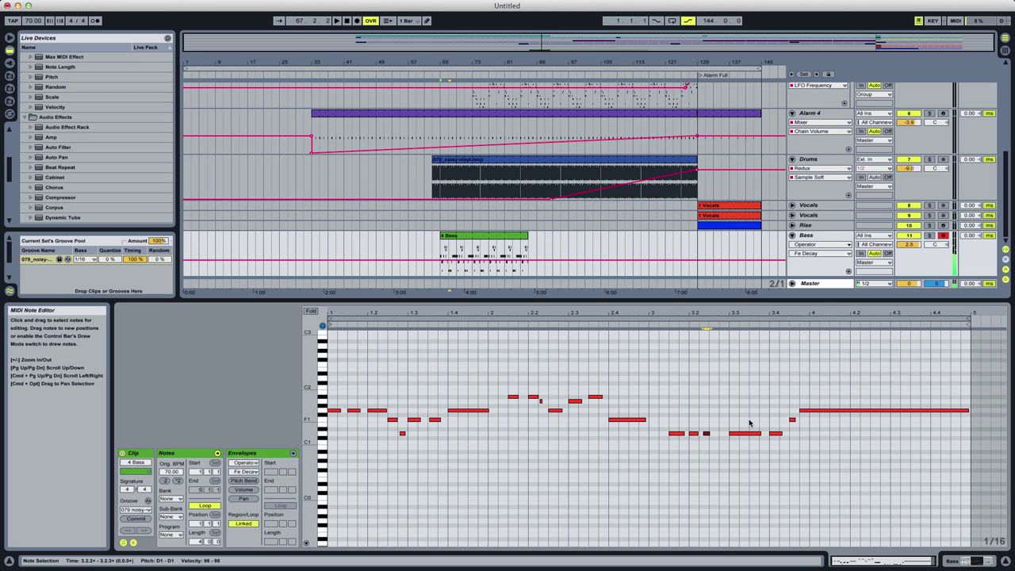
key(space)
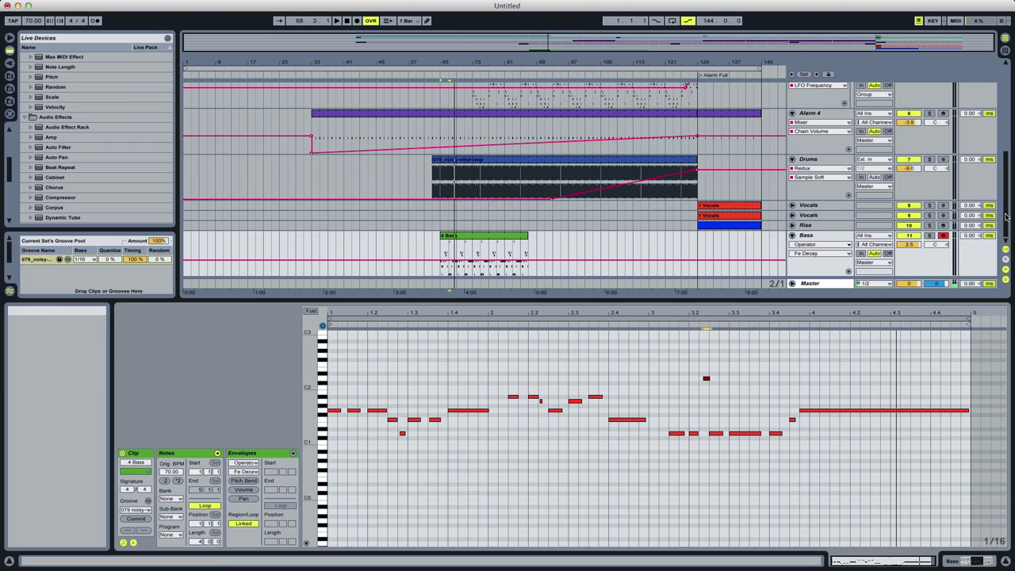
Raise the last two Alarm 1 notes, at 4 and 4.3, to G1 and G2.
drag(1006, 217, 1011, 130)
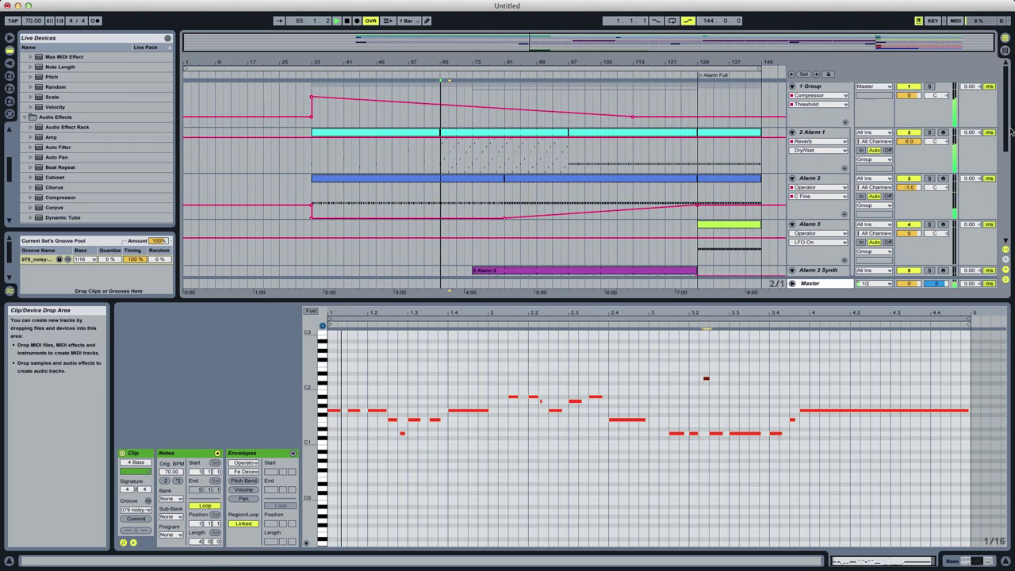
click(473, 141)
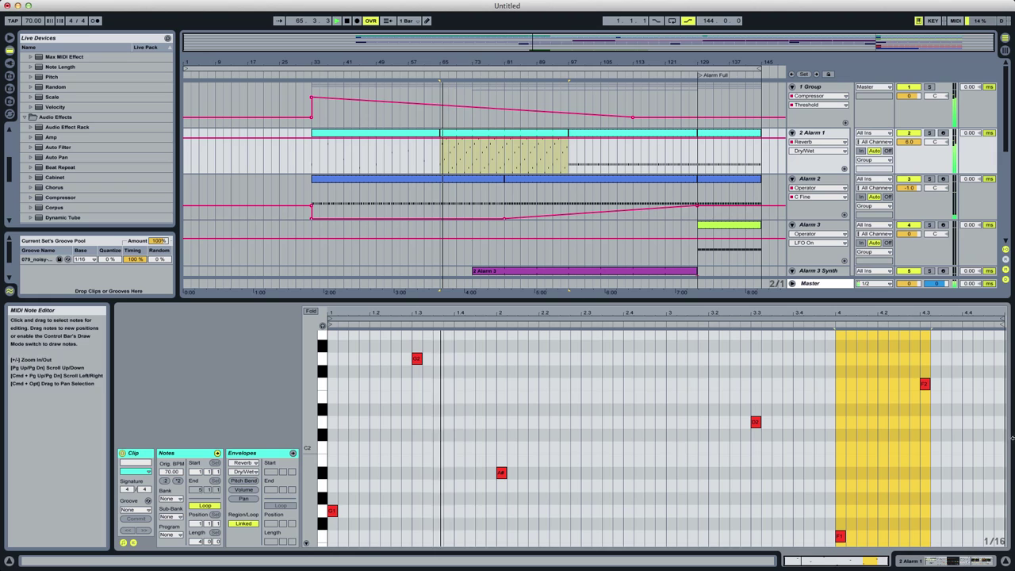
drag(958, 366, 833, 570)
key(Up)
key(Up)
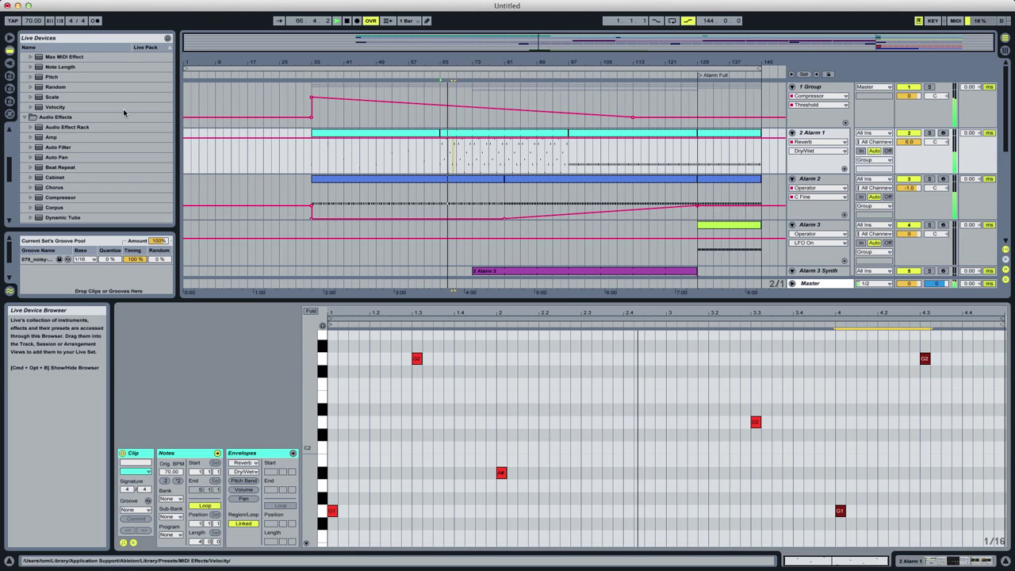
Play the Alarm 3 Synth clip from bar 73 and move its note just after 8.1 one sixteenth later.
drag(1005, 131, 1008, 201)
click(473, 132)
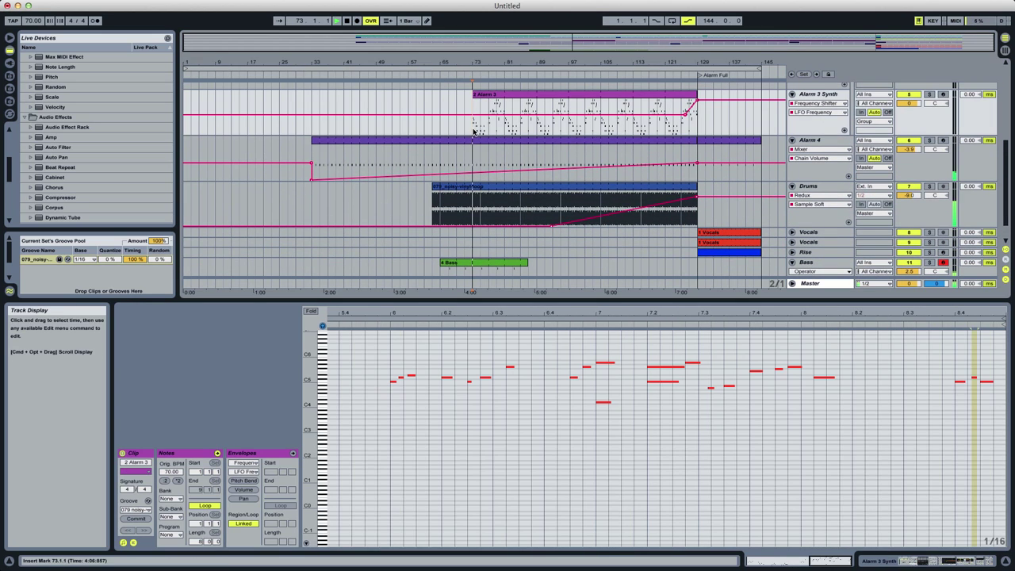
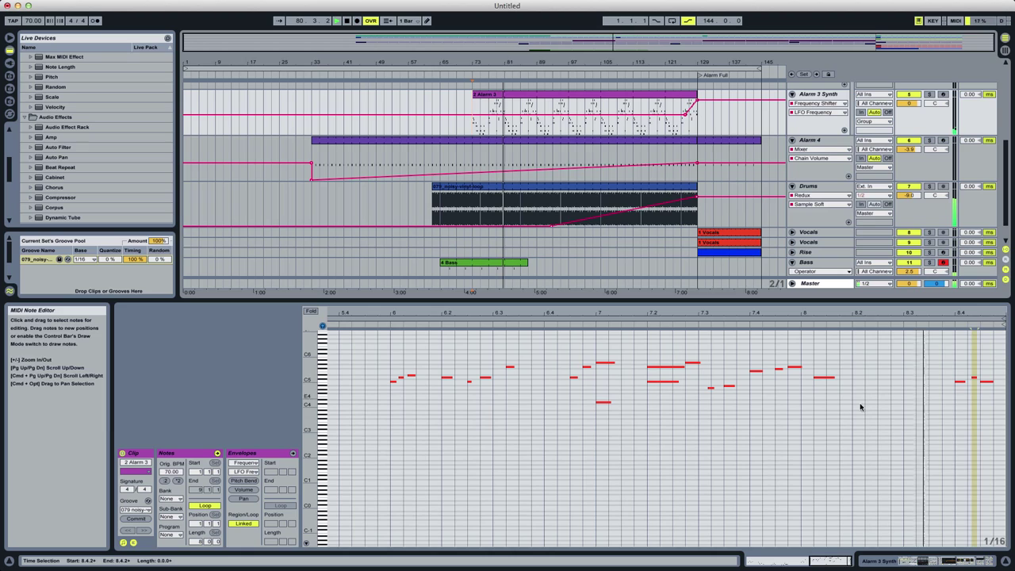
double_click(839, 379)
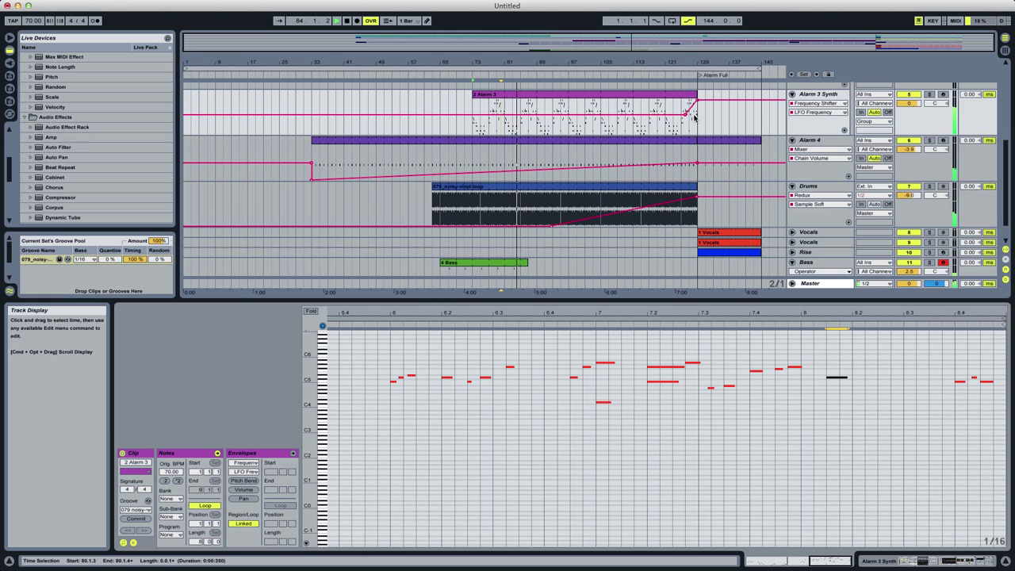
Extend the start of the Rise clip back to bar 97.
click(791, 262)
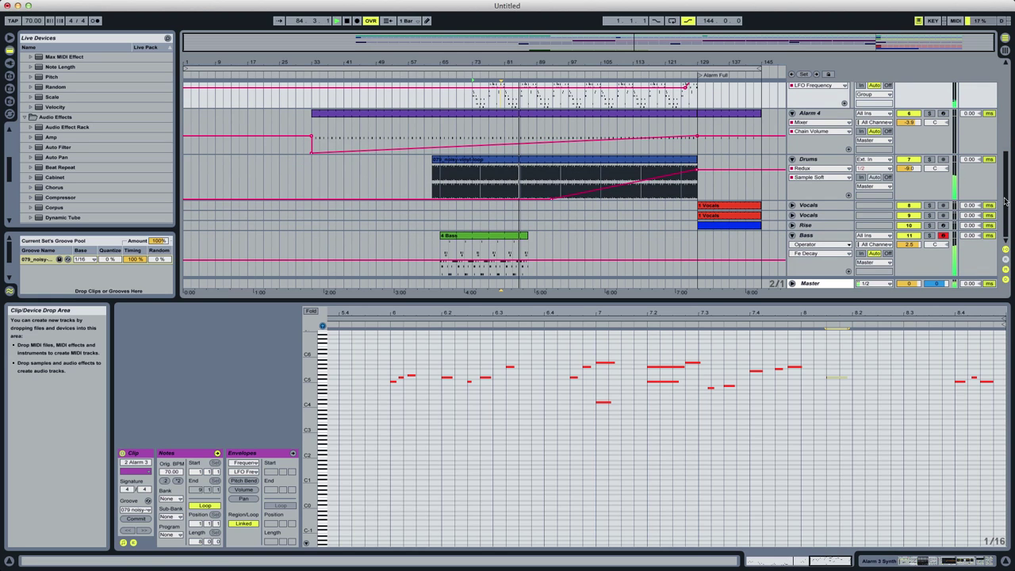
click(792, 225)
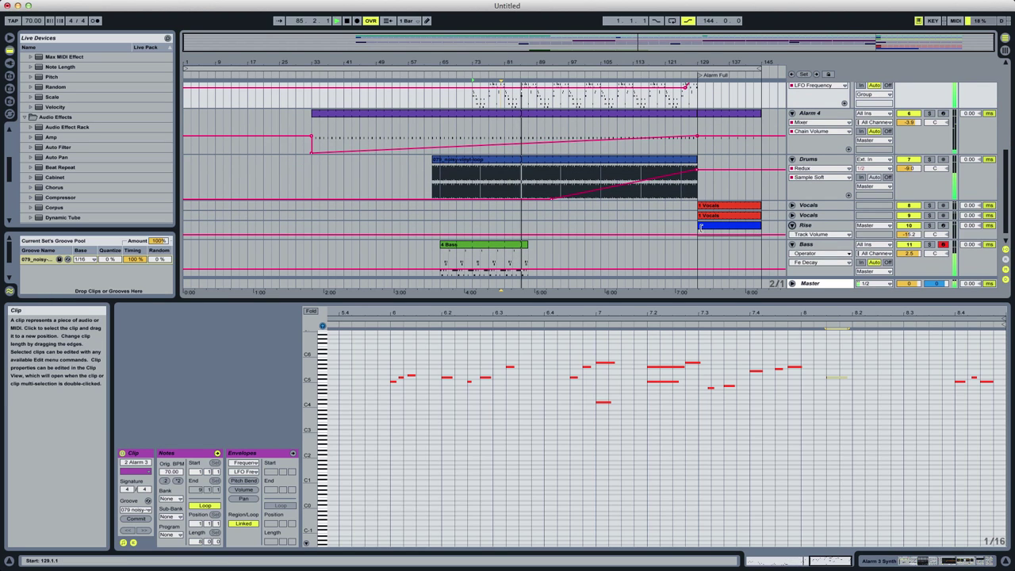
drag(701, 228, 569, 234)
click(832, 228)
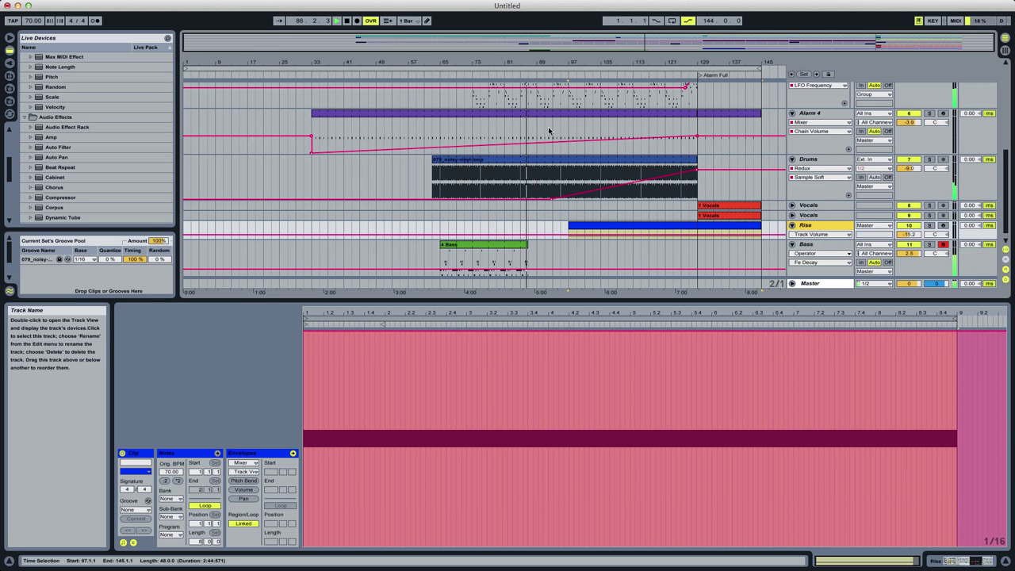
drag(8, 167, 9, 207)
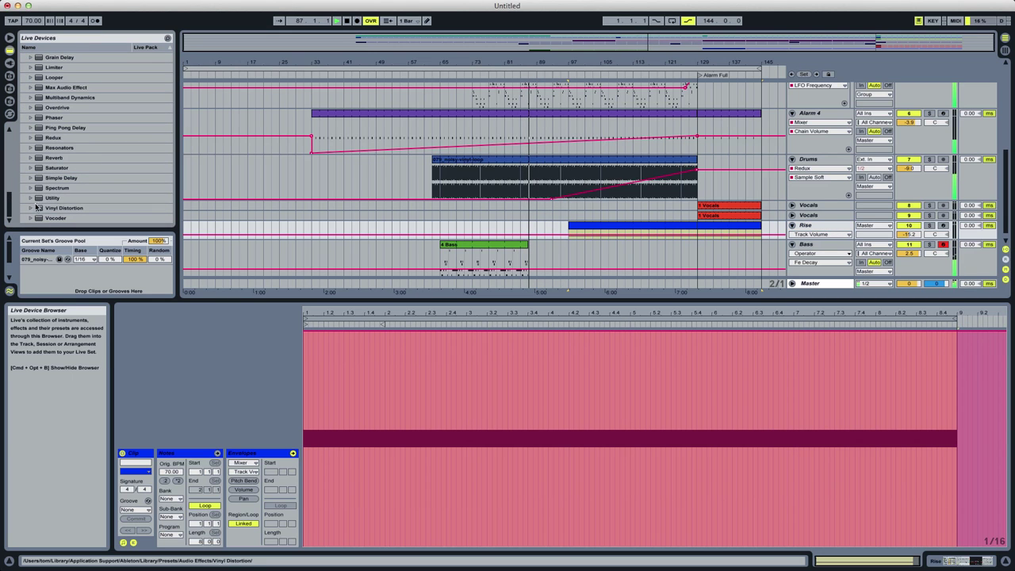
double_click(42, 198)
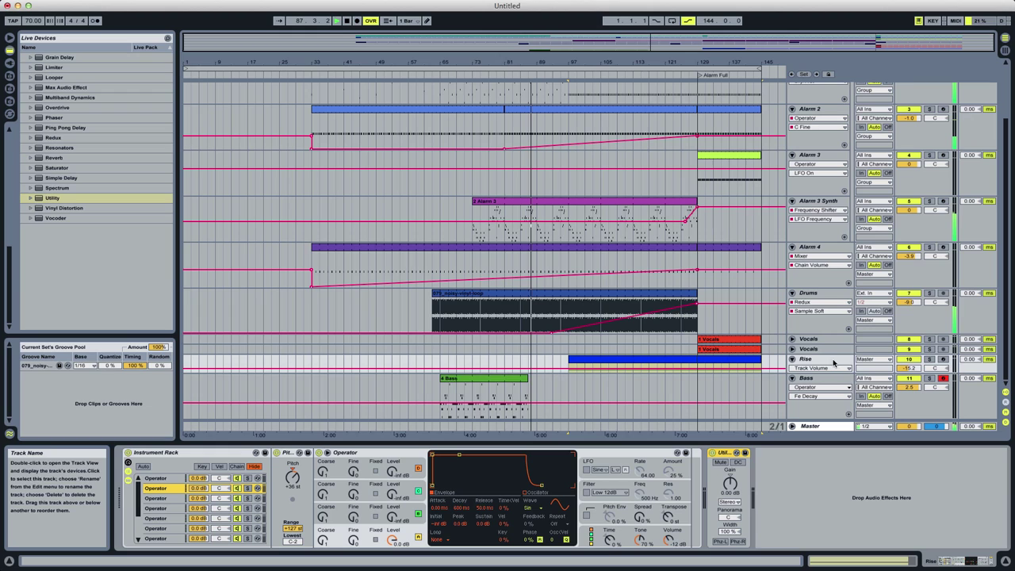
key(super+z)
Extend the Bass clip to bar 113 and set the Rise track's volume to -15.1 with its automation lane unfolded.
drag(528, 379, 630, 392)
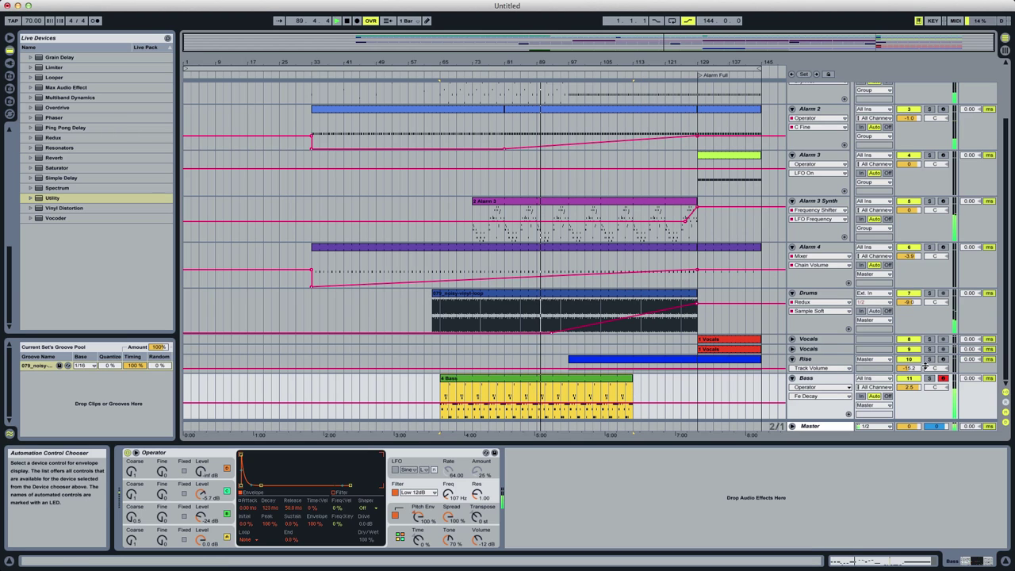
drag(899, 369, 890, 373)
drag(807, 373, 807, 409)
click(644, 384)
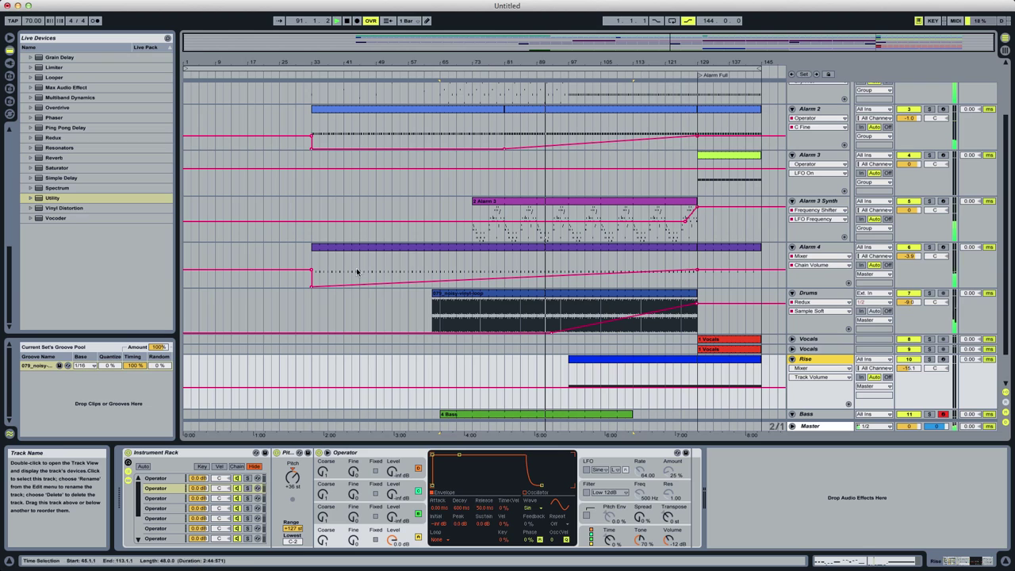
Add a Utility effect to the Rise track and automate its Gain to ramp up from bar 97 to bar 129.
click(69, 199)
drag(68, 200, 568, 394)
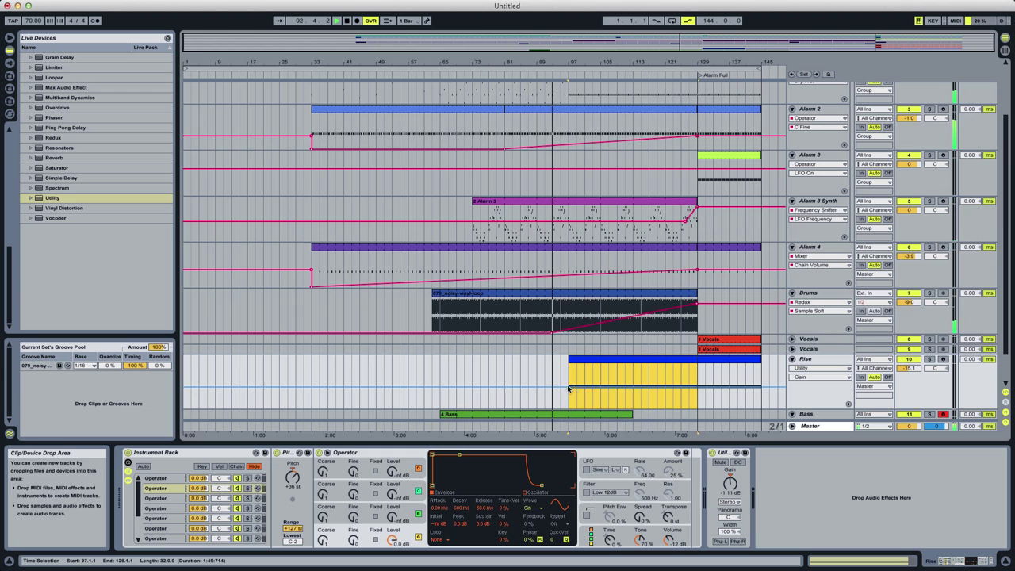
double_click(698, 408)
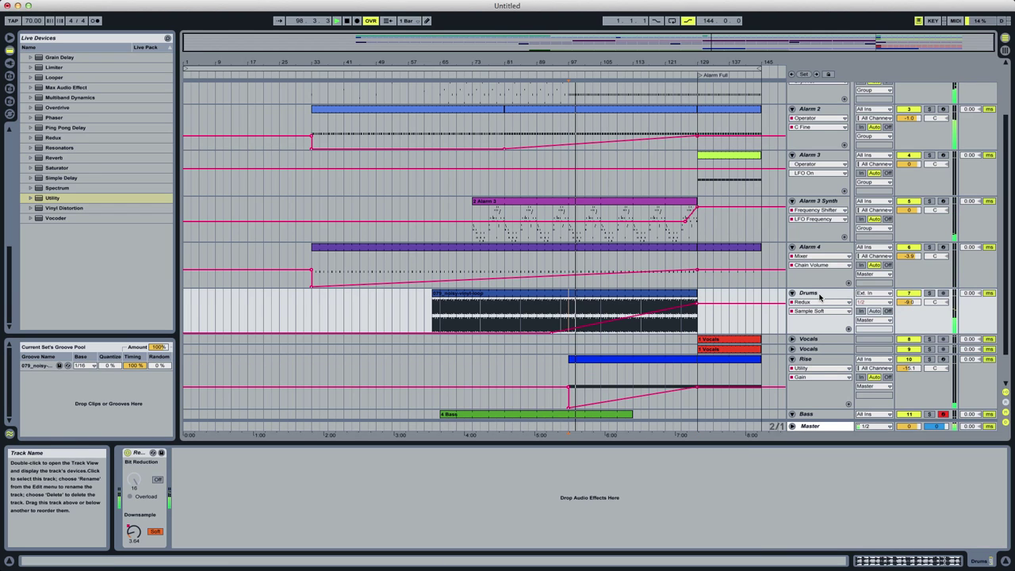
Insert an audio track below Drums, name it Drums 2 and unfold it.
key(super+t)
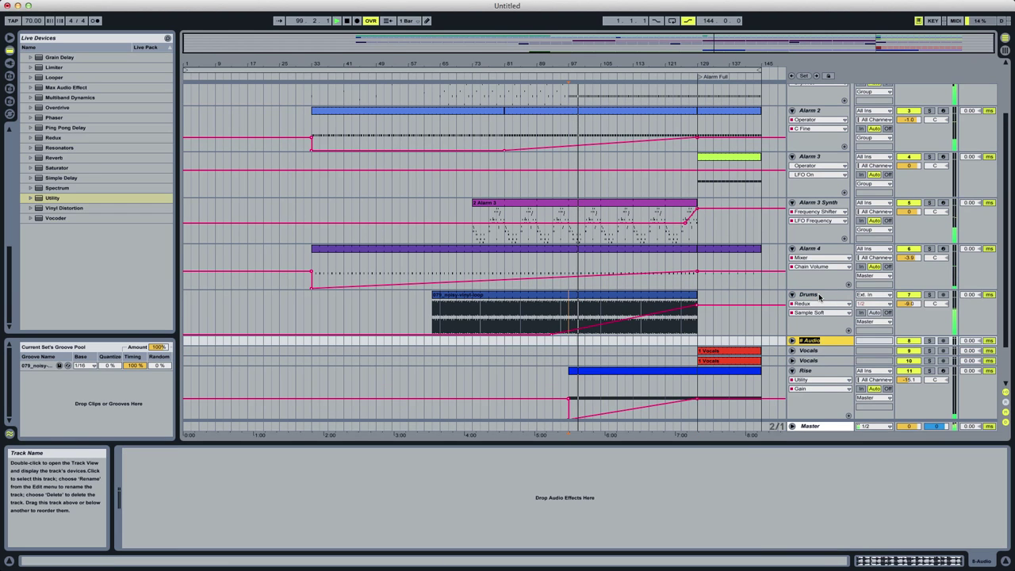
text(2)
key(Return)
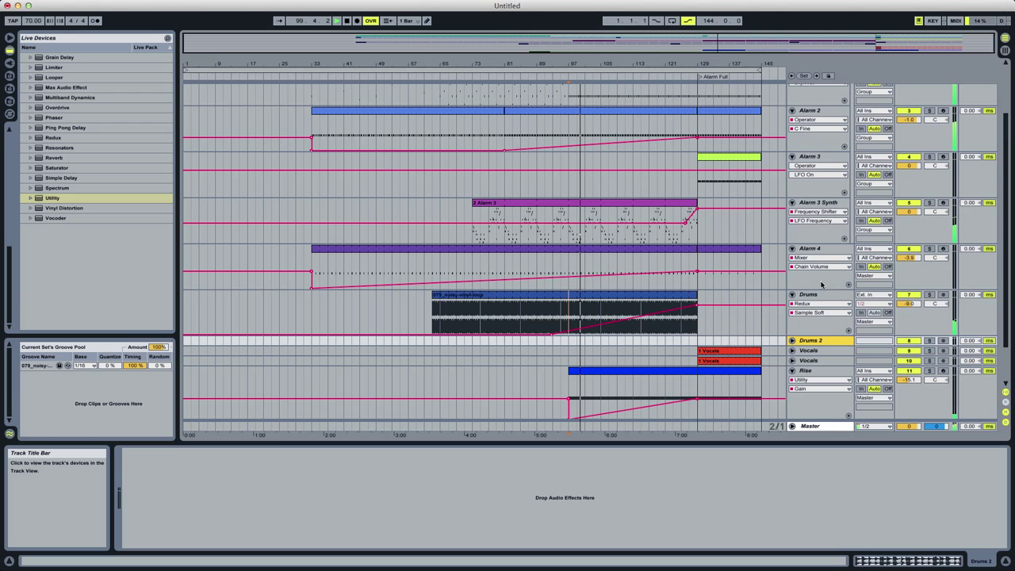
click(792, 340)
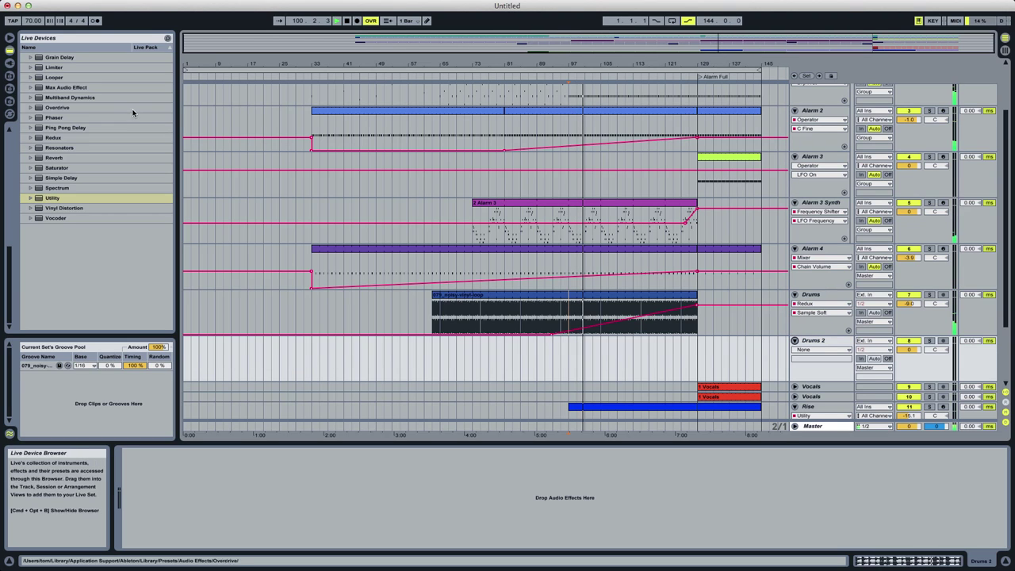
Audition drum loops around 79 to 80 bpm in the SAMPLESWAP folder for the Drums 2 track.
click(9, 88)
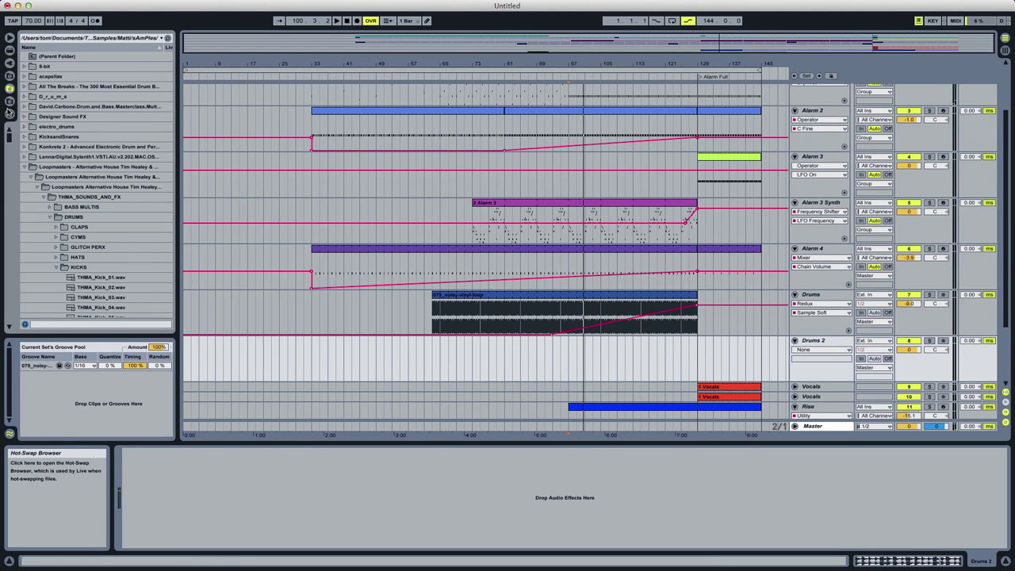
click(8, 103)
click(9, 77)
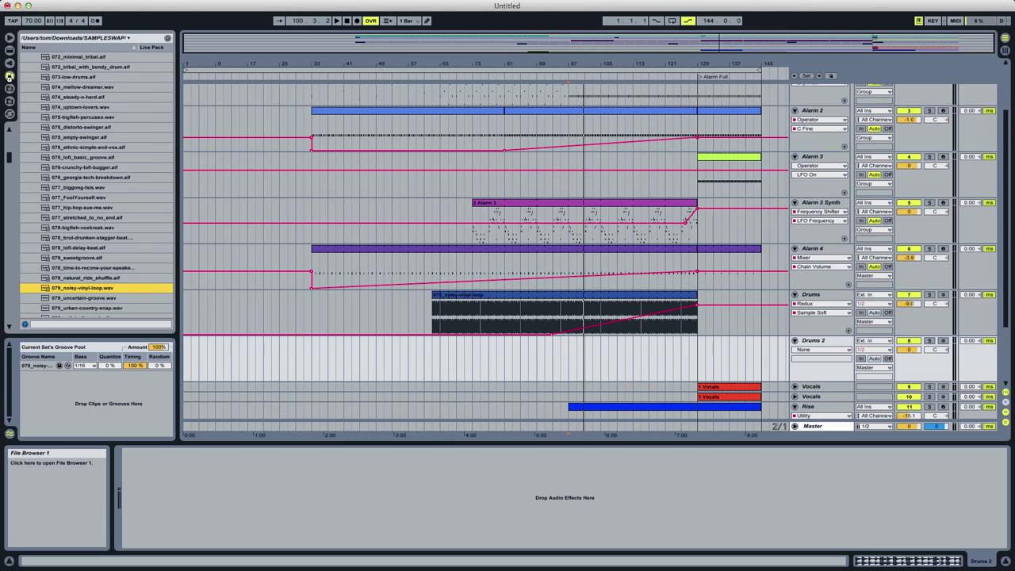
click(115, 297)
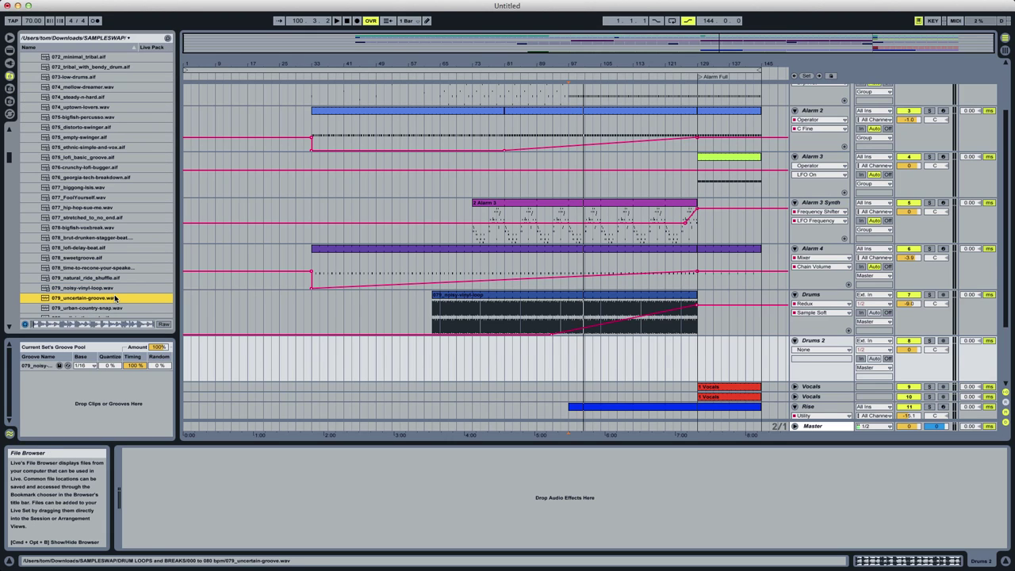
scroll(95, 238, down, 5)
click(81, 162)
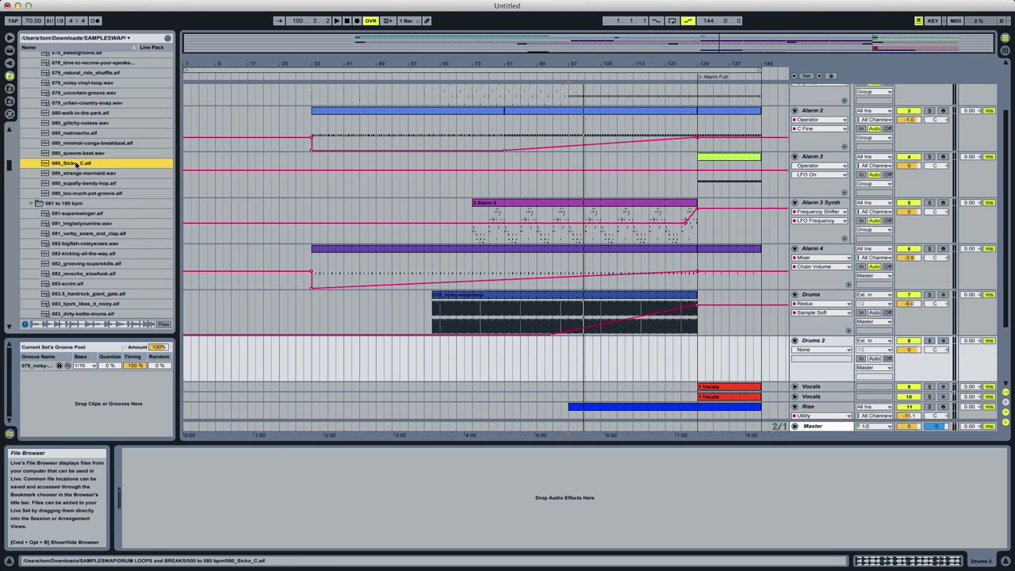
click(78, 157)
key(Up)
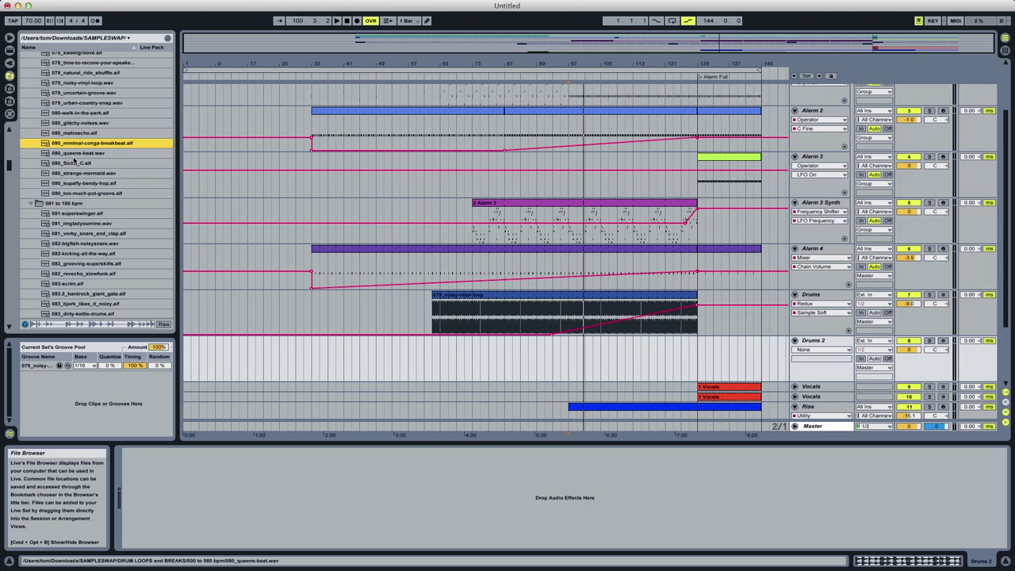
key(Up)
key(Down)
key(Up)
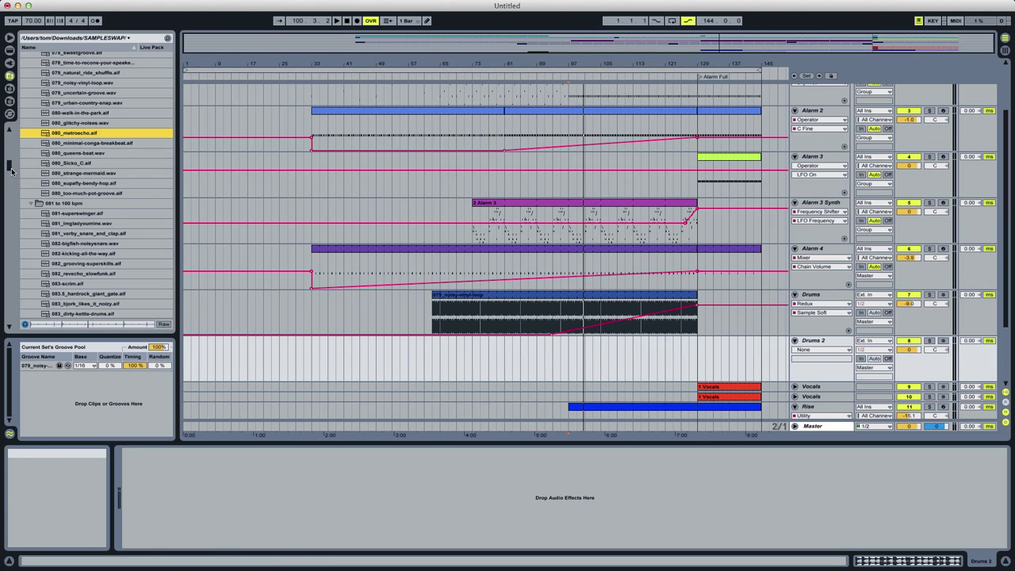
Place the 081-superswinger.aif loop on Drums 2 from bar 97 to bar 129 and play it with the arrangement.
click(79, 214)
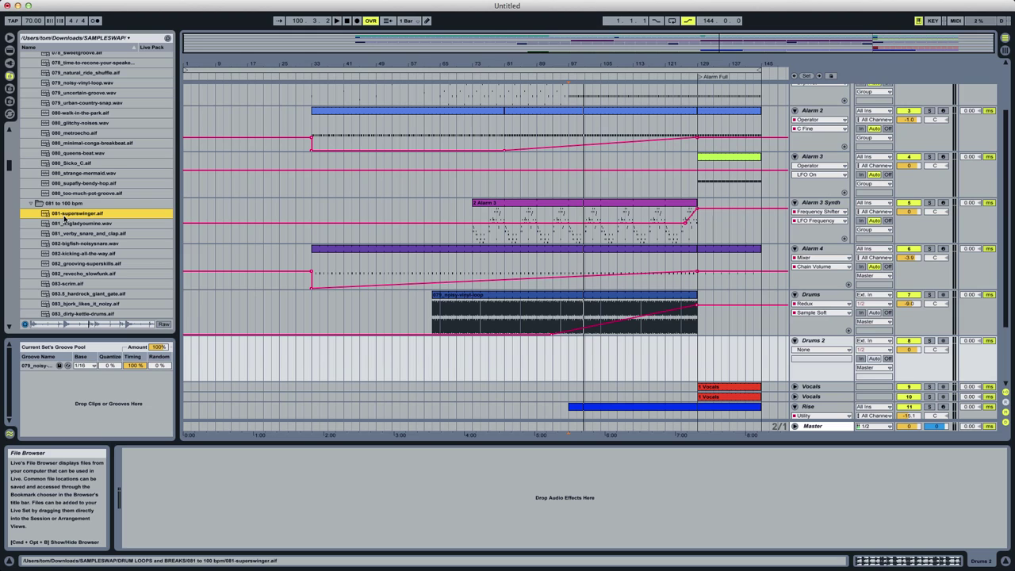
drag(65, 219, 701, 350)
key(space)
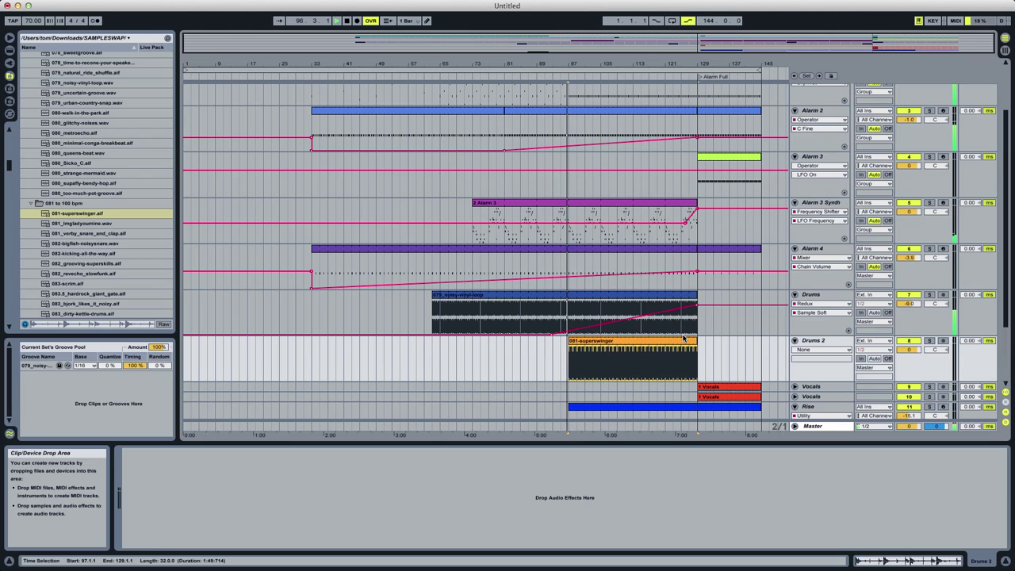
click(587, 340)
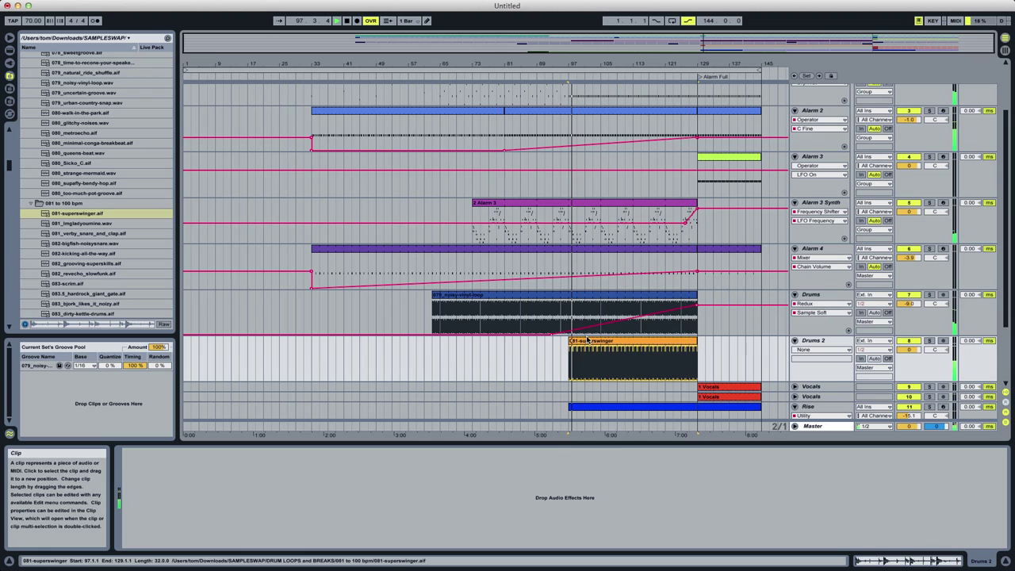
Align the 081-superswinger clip's transients to the grid with warp markers at 1.2, 1.3, 1.4 and 1.4.4.
double_click(587, 343)
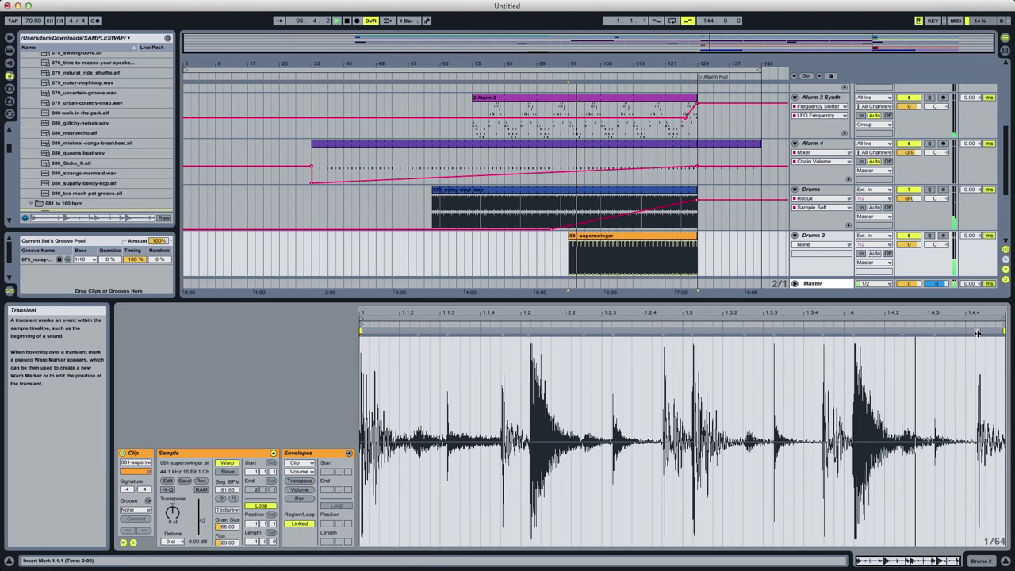
drag(979, 332, 966, 332)
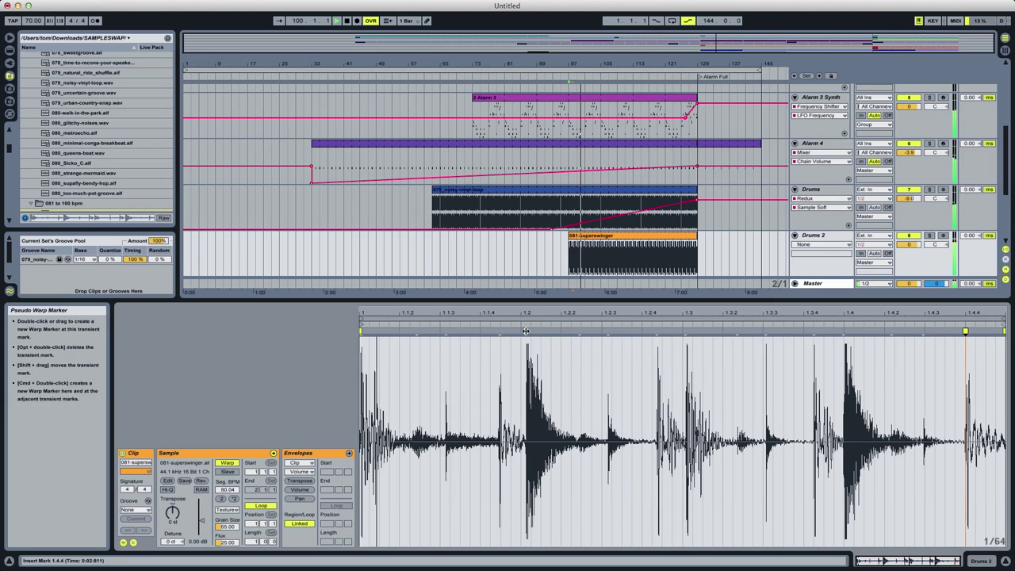
drag(525, 331, 521, 332)
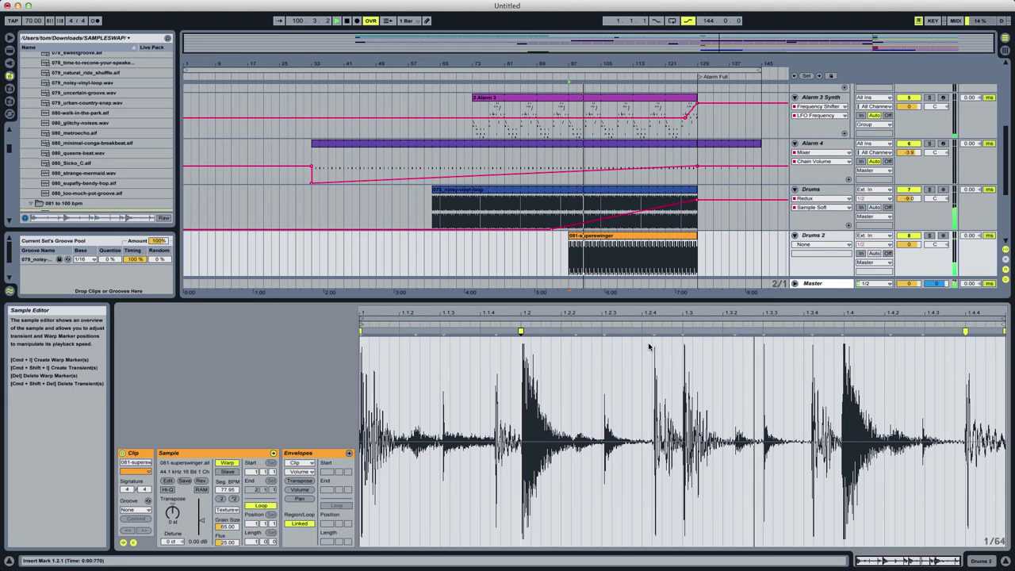
double_click(683, 332)
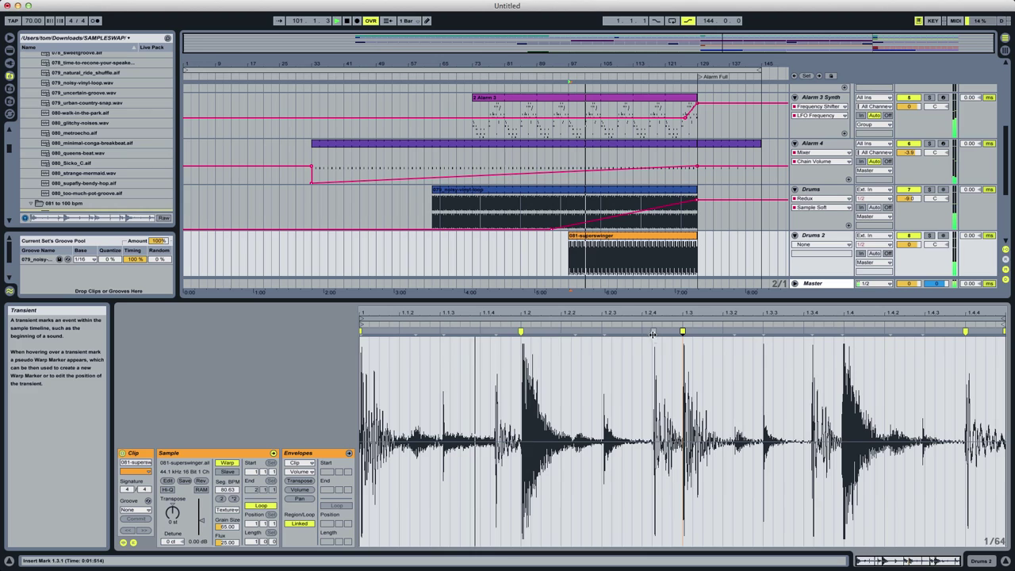
drag(842, 331, 844, 332)
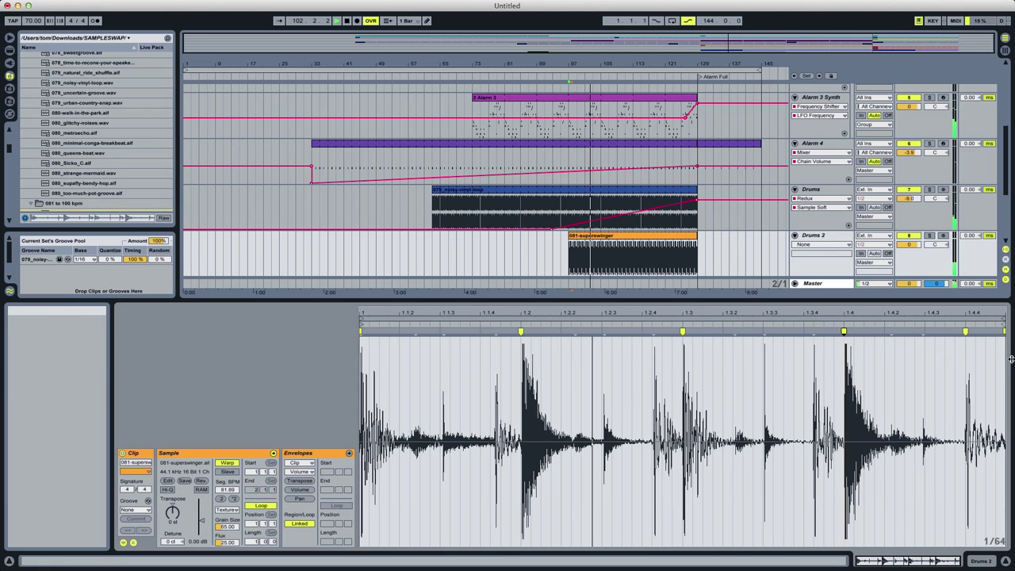
Set the 081-superswinger clip's warp mode to Beats and add a warp marker at 1.4.3.
click(227, 510)
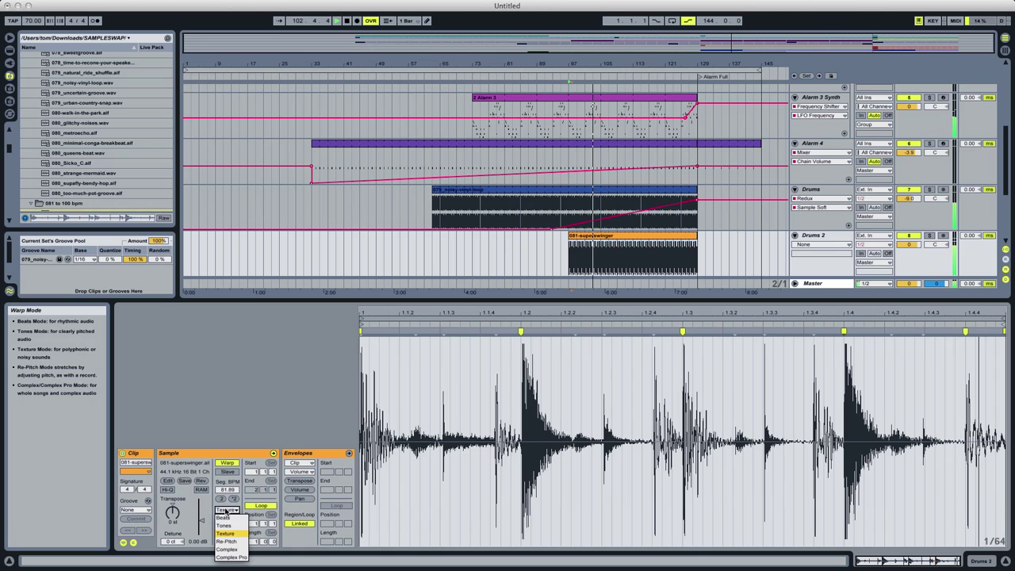
click(226, 519)
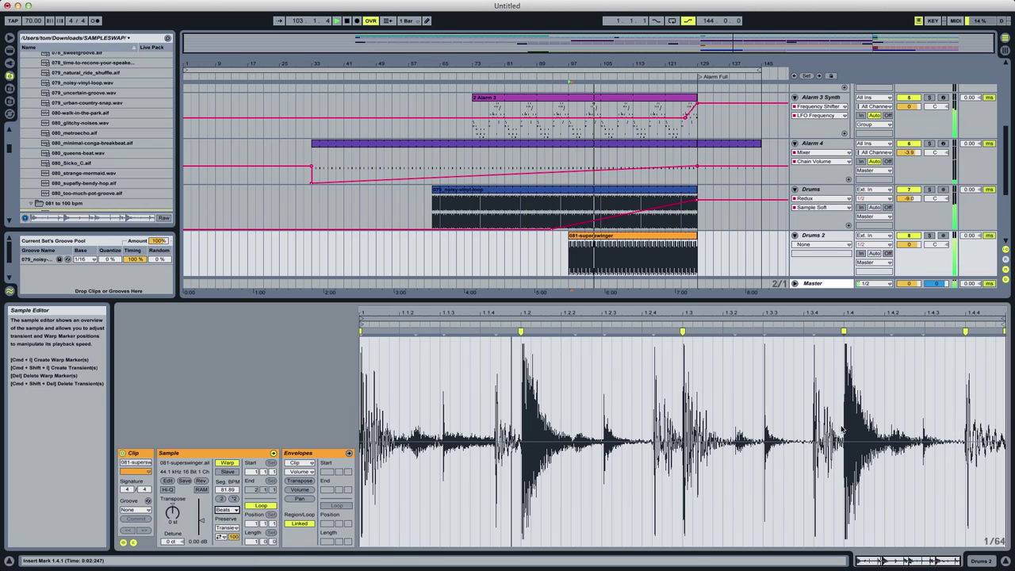
double_click(925, 331)
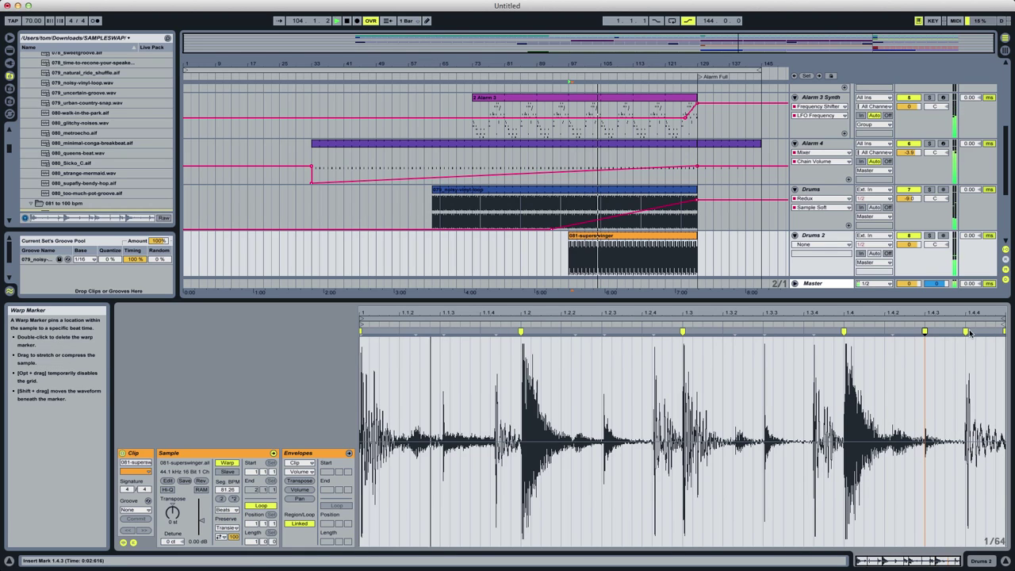
Adjust the 081-superswinger clip's 1.4.4 warp marker, and delete the clip from the Drums 2 track.
drag(969, 332, 975, 332)
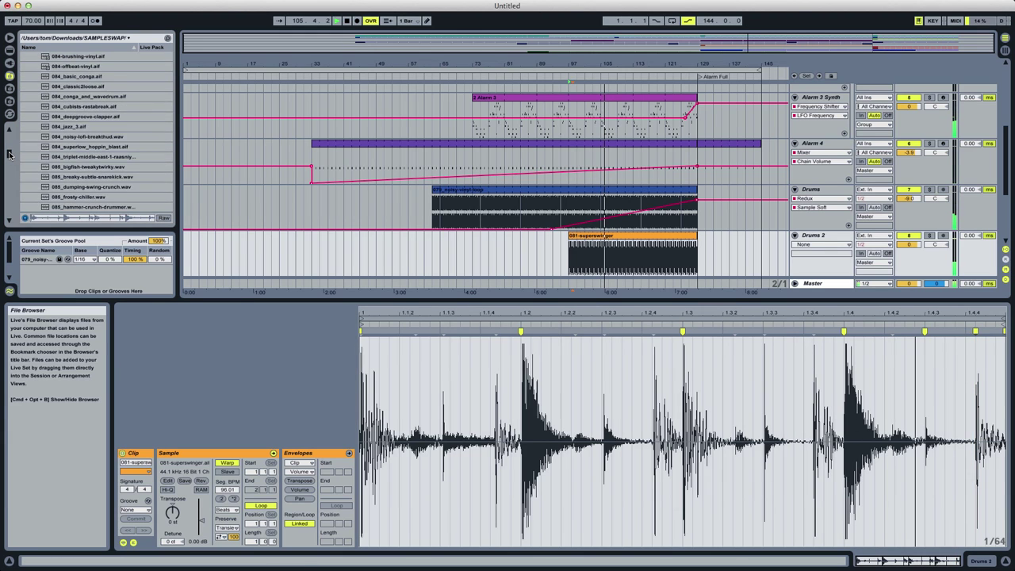
scroll(116, 153, down, 3)
click(117, 153)
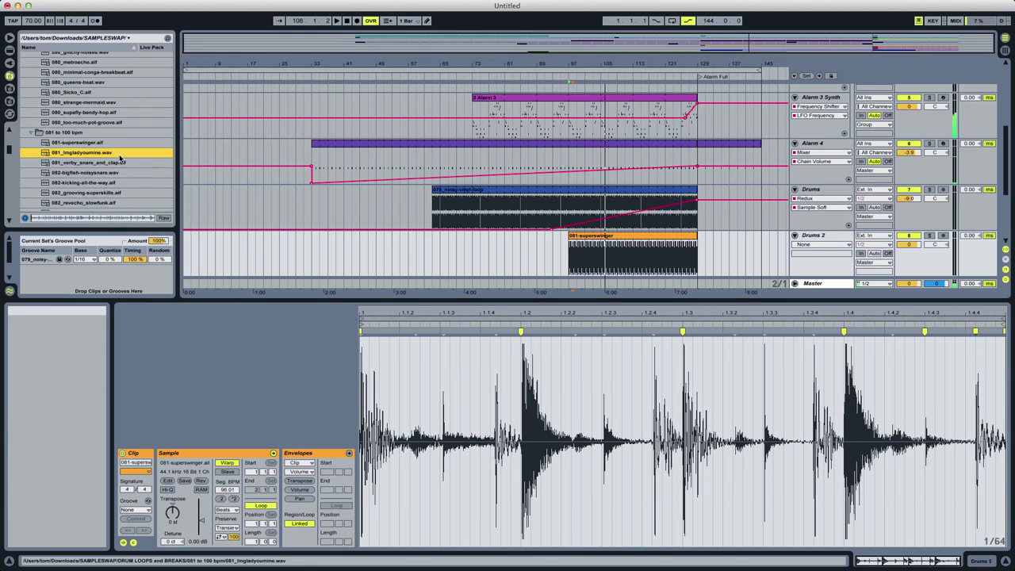
click(612, 235)
key(Delete)
Audition drum loops from 081 to 083 bpm in the SAMPLESWAP 081 to 100 bpm folder for Drums 2.
click(105, 163)
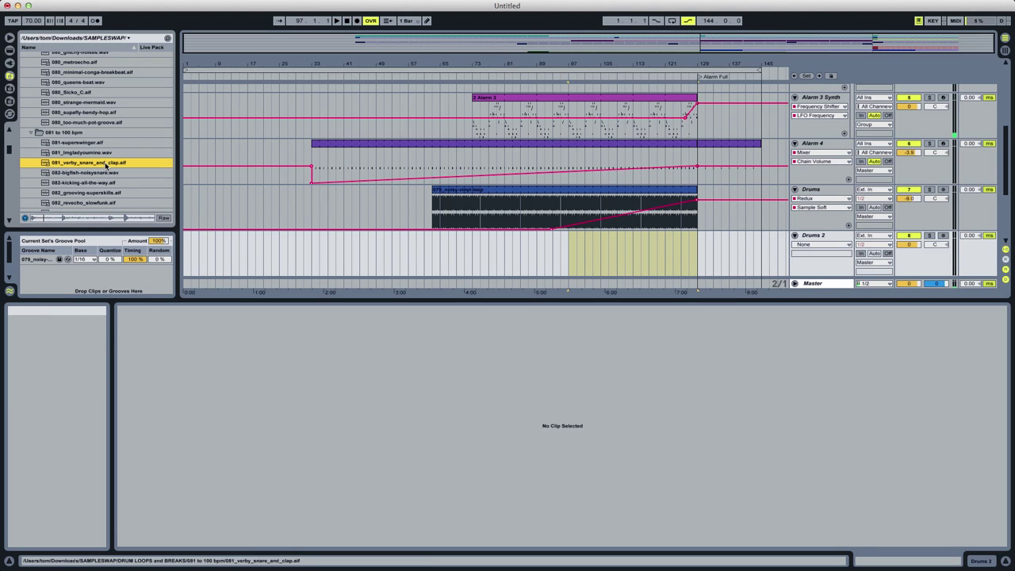
key(Down)
key(Down)
key(Down)
key(Down)
key(Down)
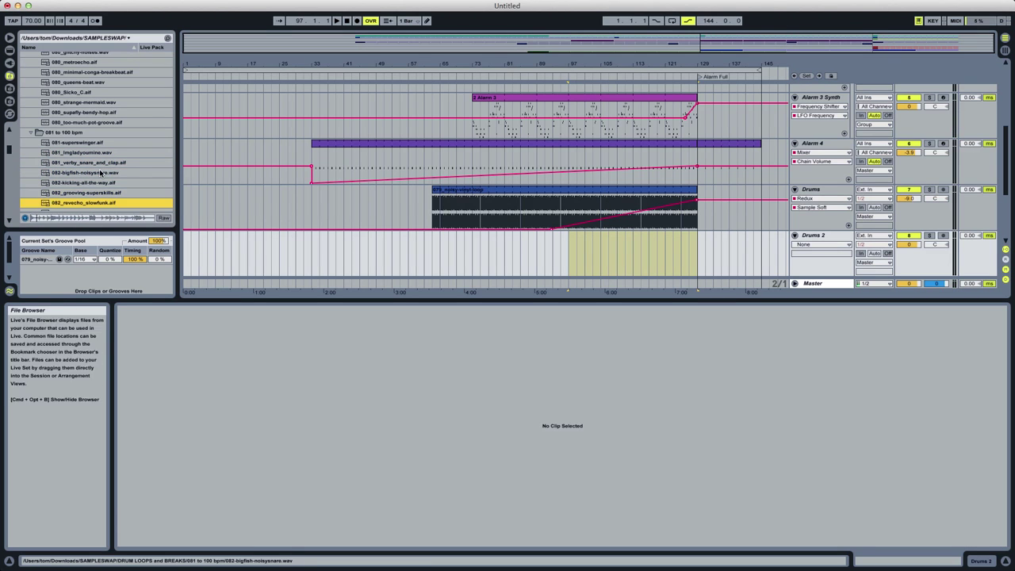
key(Down)
key(Down)
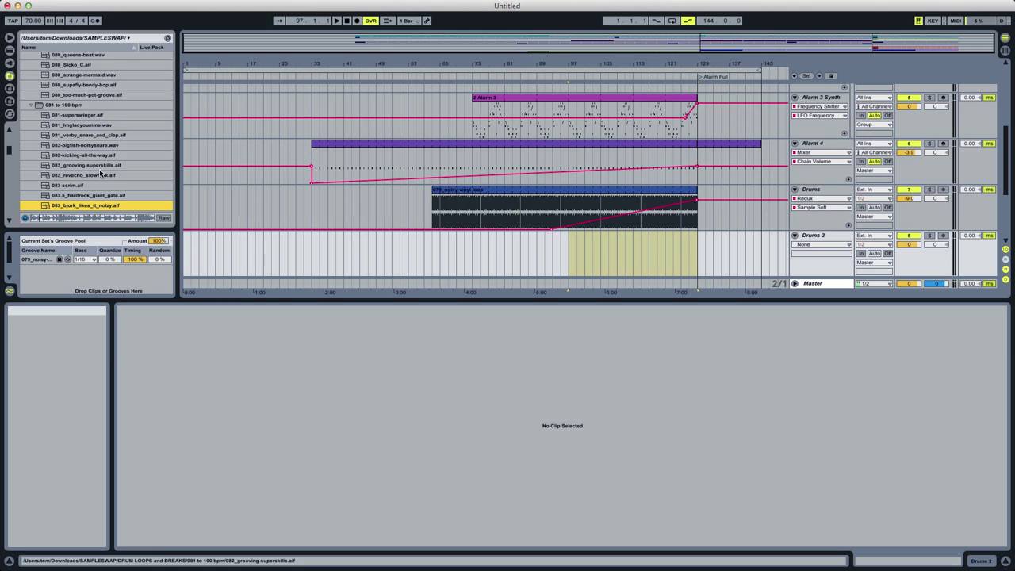
key(Down)
key(Down)
key(Down)
key(Down)
key(Down)
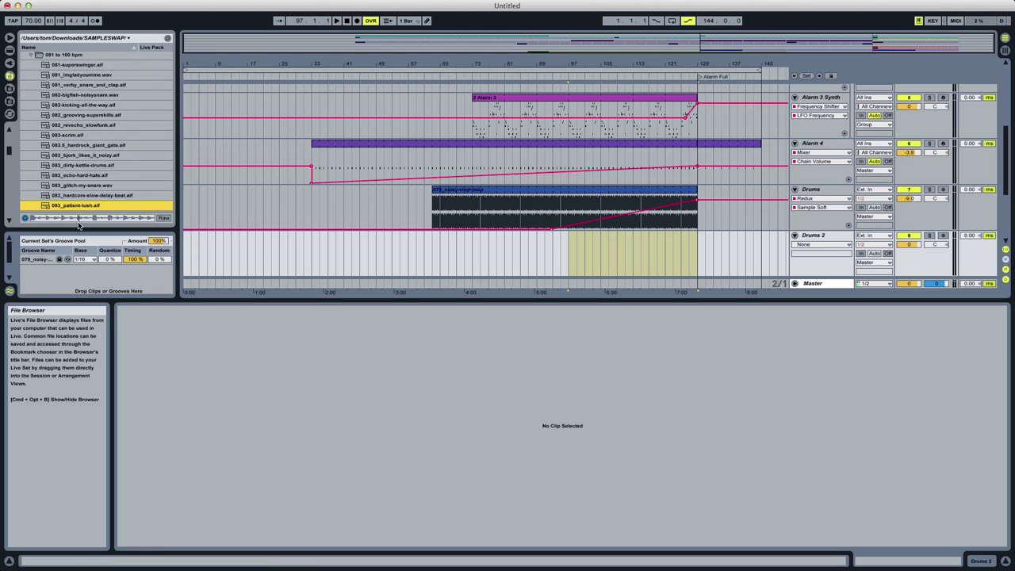
Place the 083_patient-lush.aif loop on Drums 2 at bar 97 and extend it to bar 130 during playback.
click(556, 234)
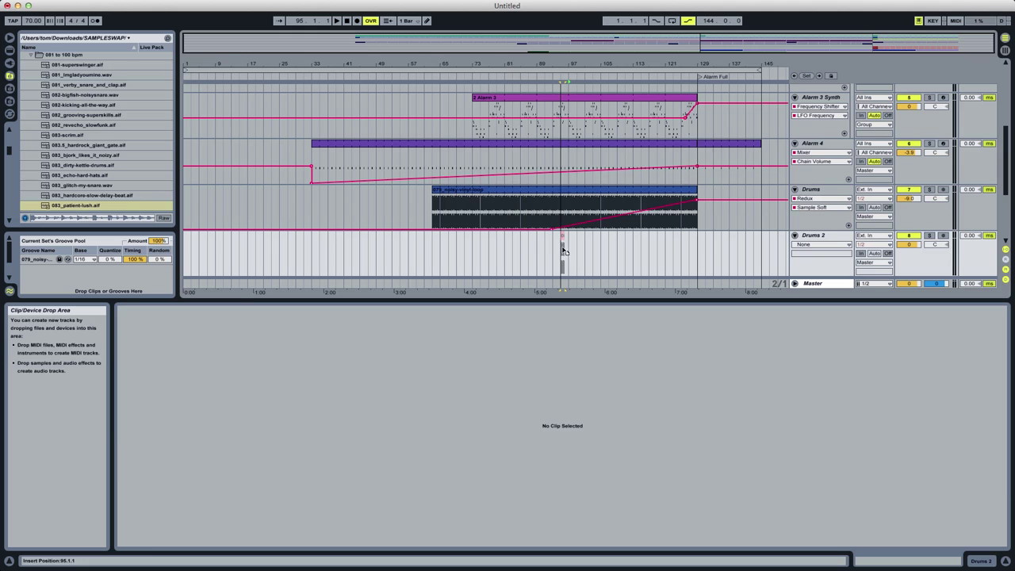
key(space)
drag(564, 251, 700, 238)
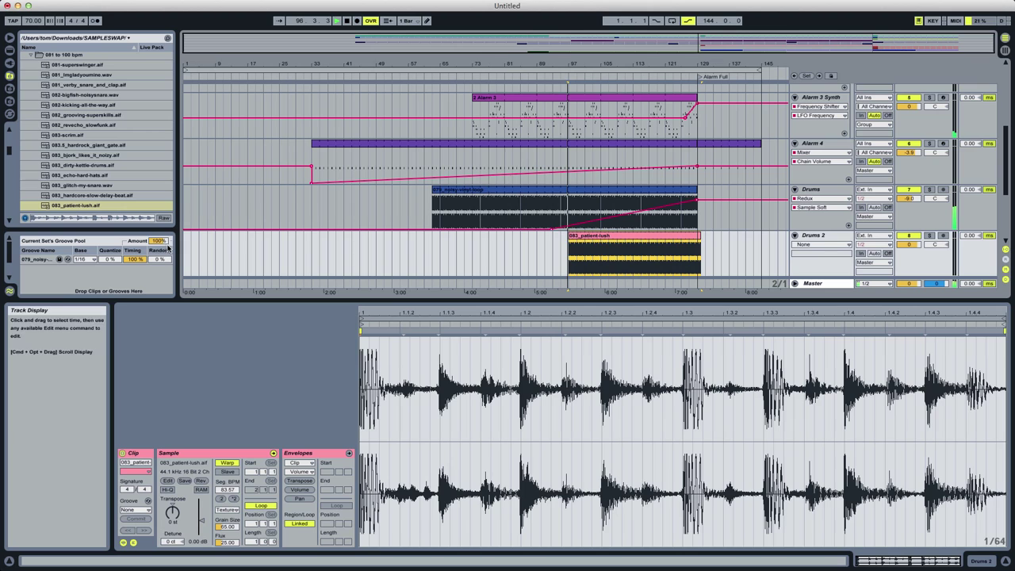
Apply the 079_noisy groove from the Groove Pool to the 083_patient-lush clip and set its warp mode to Beats.
drag(34, 260, 612, 241)
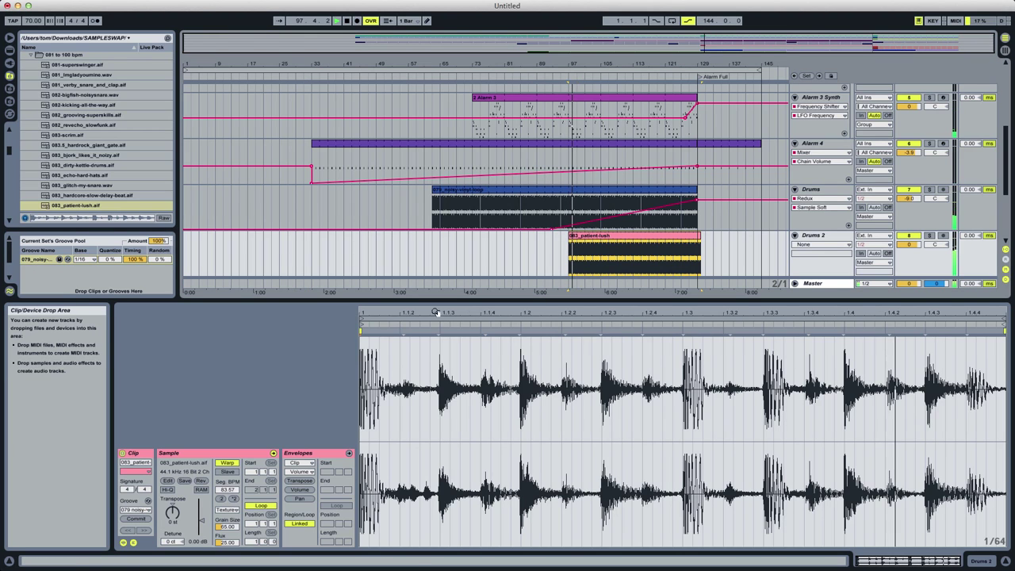
click(227, 509)
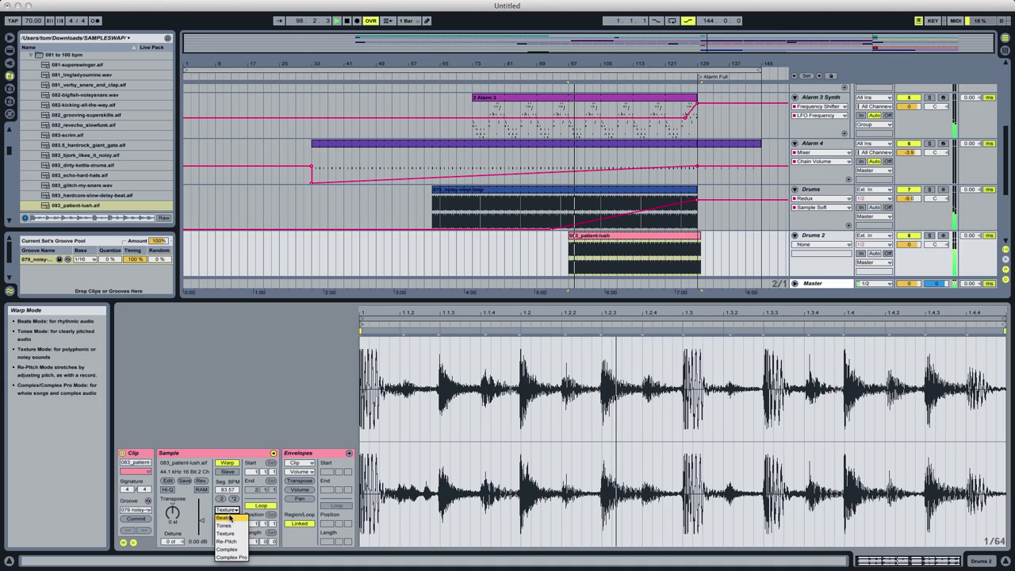
click(228, 517)
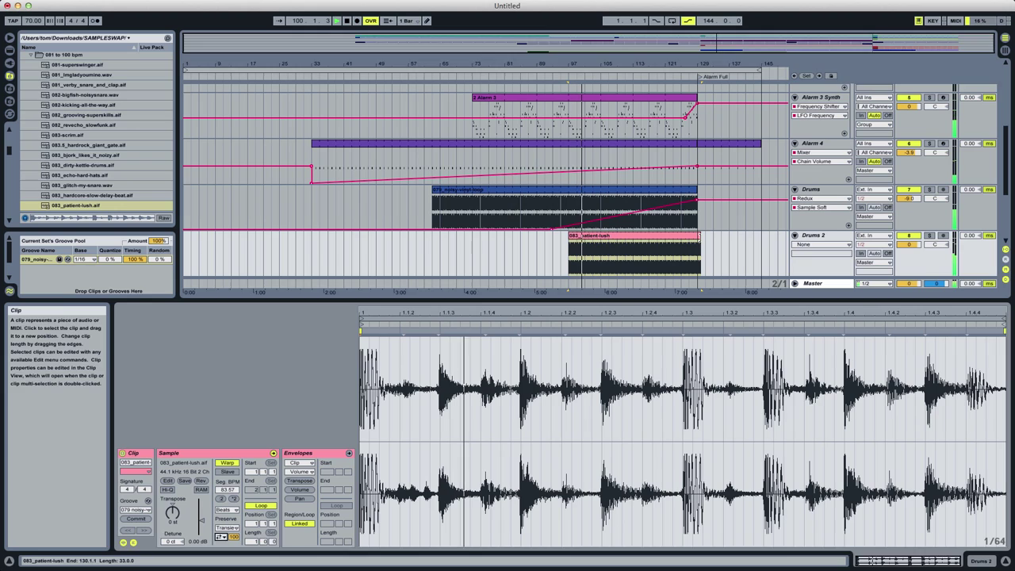
Insert an audio track below Drums 2, rename it Crash and unfold it.
scroll(1009, 205, down, 3)
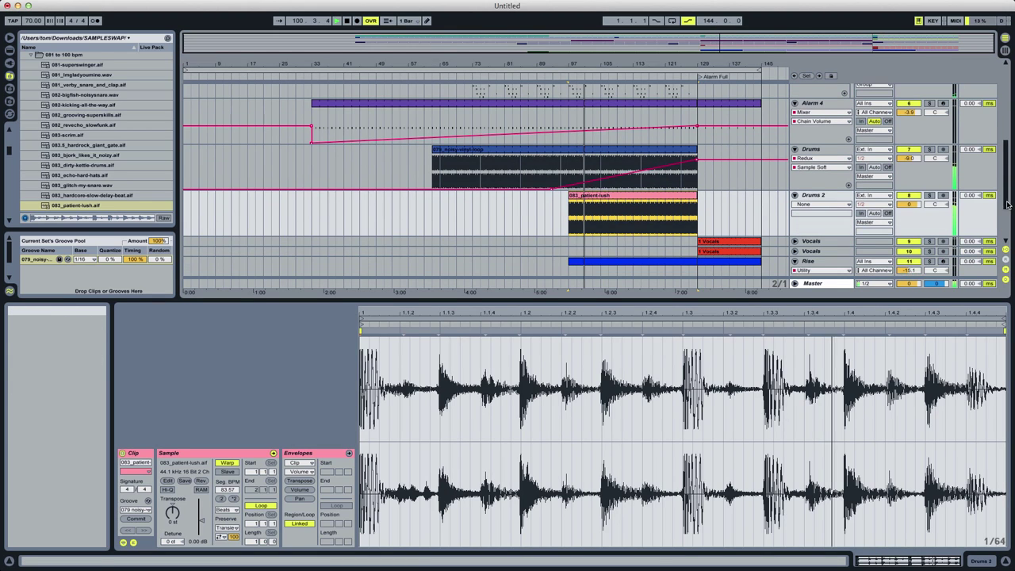
click(841, 196)
key(super+t)
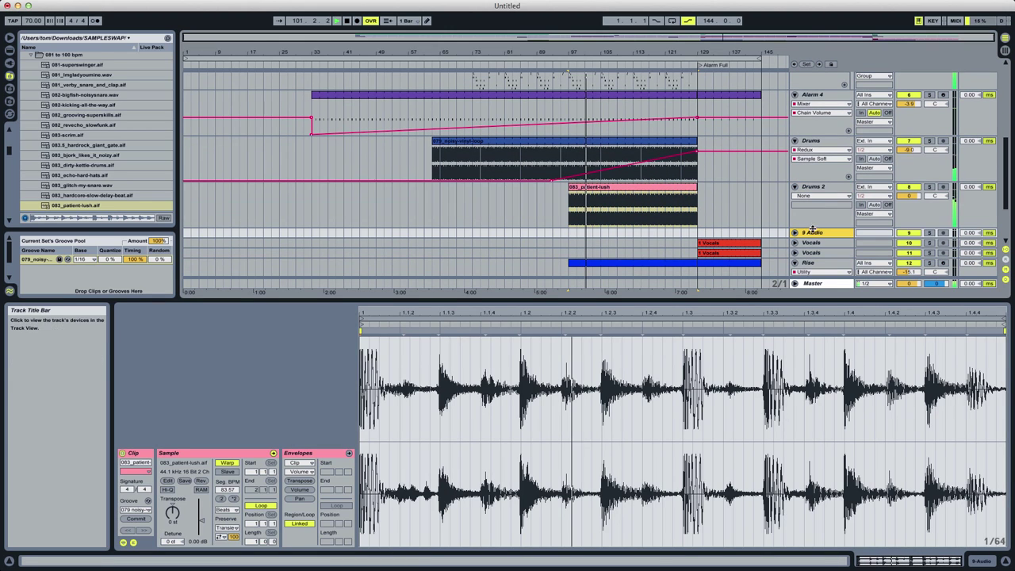
key(super+r)
text(Crash)
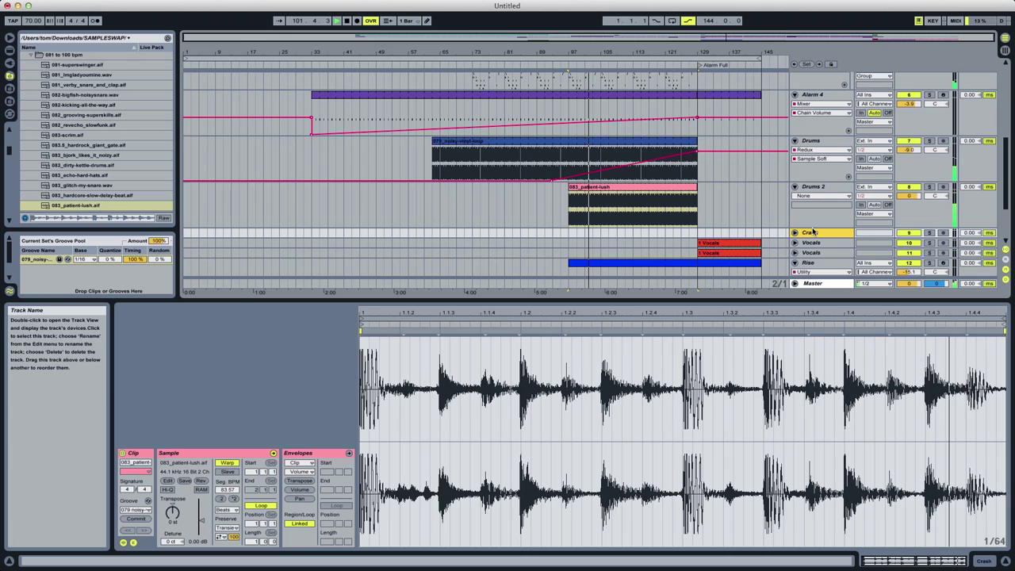
key(Return)
click(795, 232)
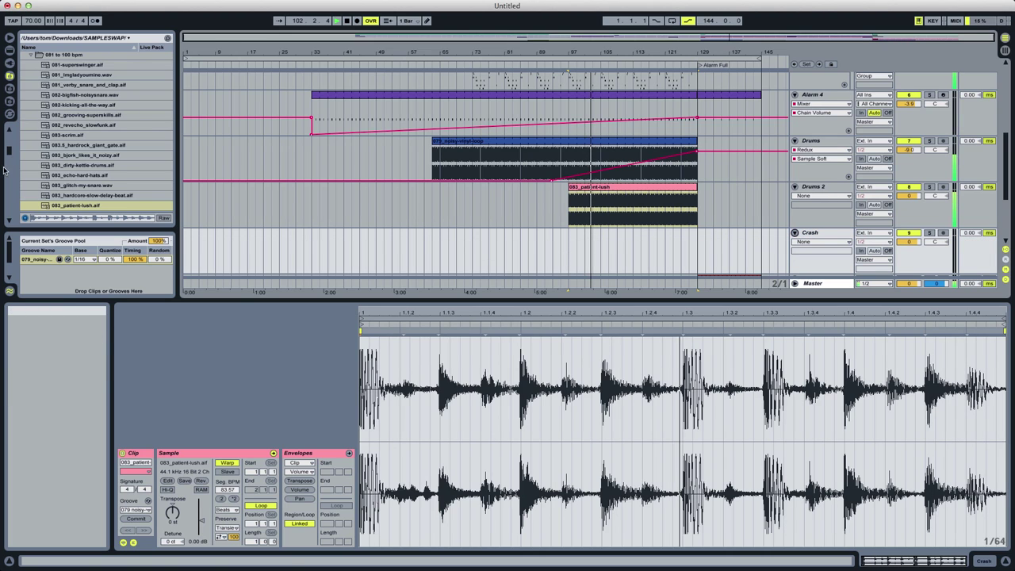
Collapse the DRUM LOOPS and BREAKS folder and expand the crashes folder inside DRUMS and SINGLE HITS.
scroll(79, 127, up, 2)
click(32, 77)
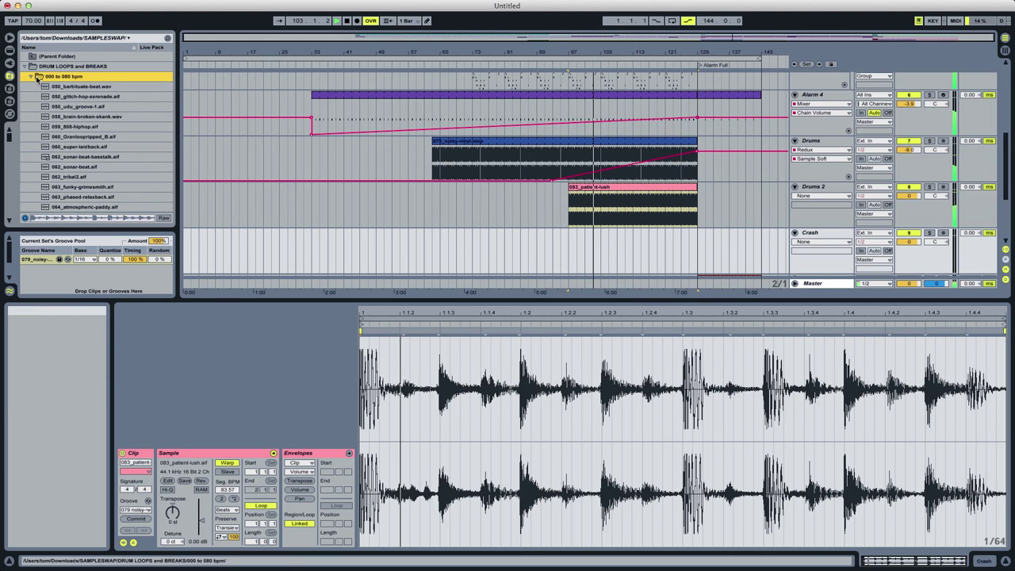
click(31, 87)
click(25, 66)
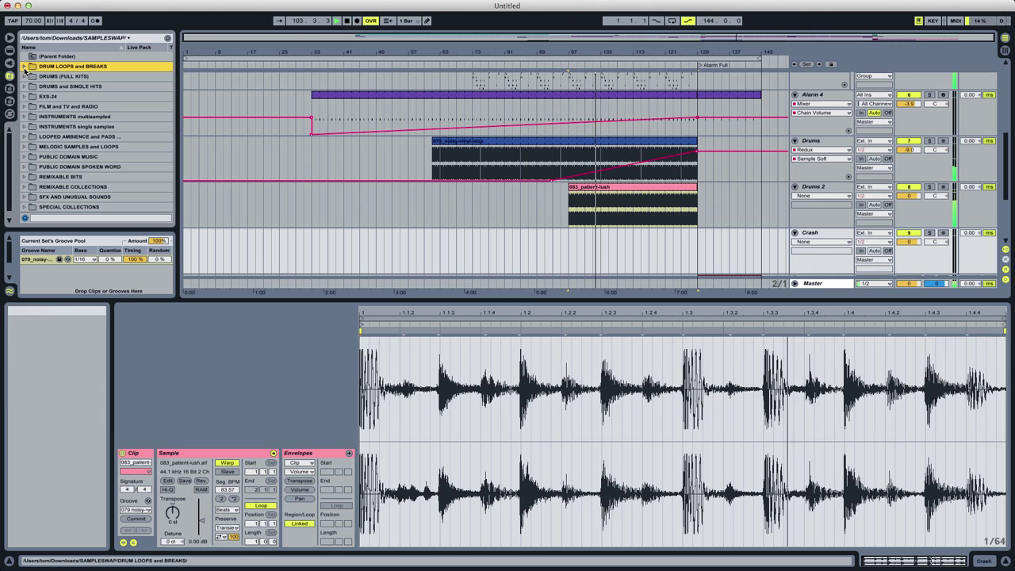
click(25, 87)
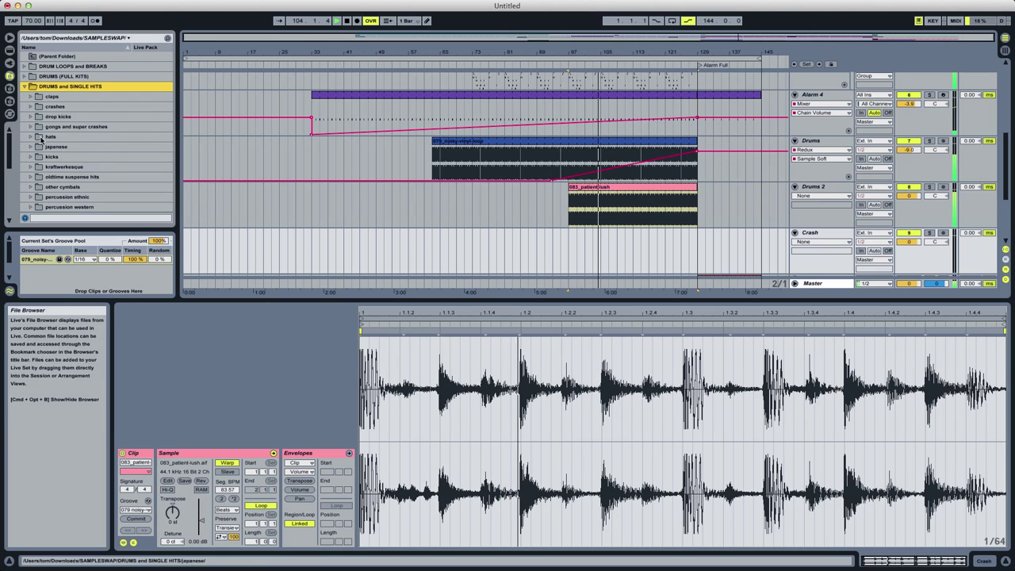
click(31, 107)
Audition 909-bright-crash.aif and place it on the Crash track at bar 97.
click(64, 137)
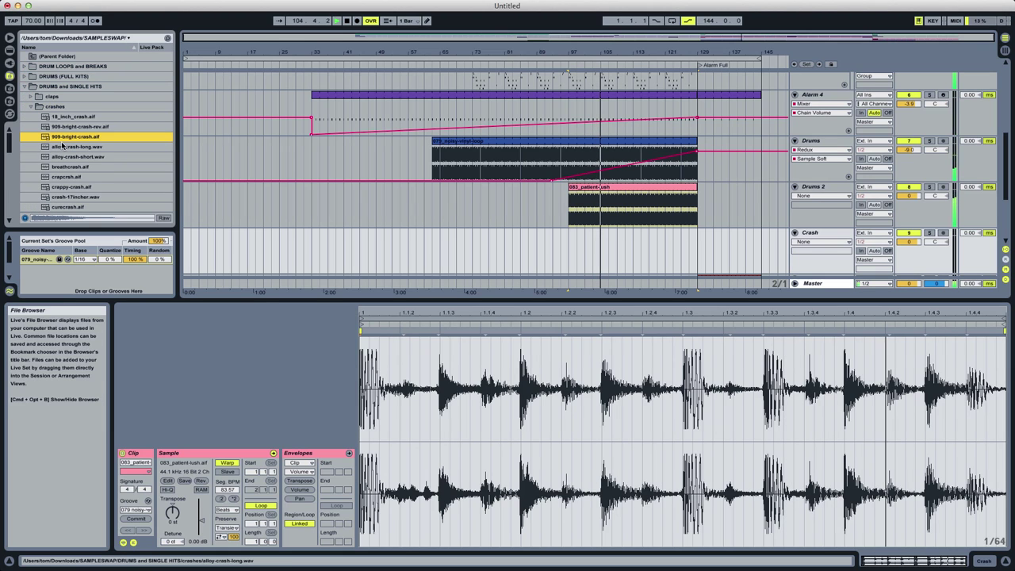
click(560, 227)
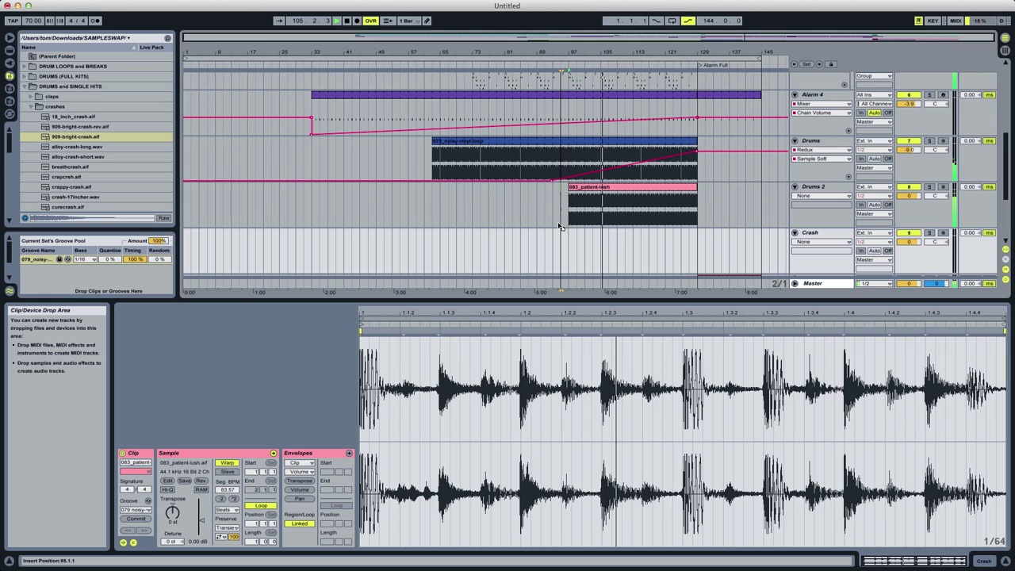
click(570, 242)
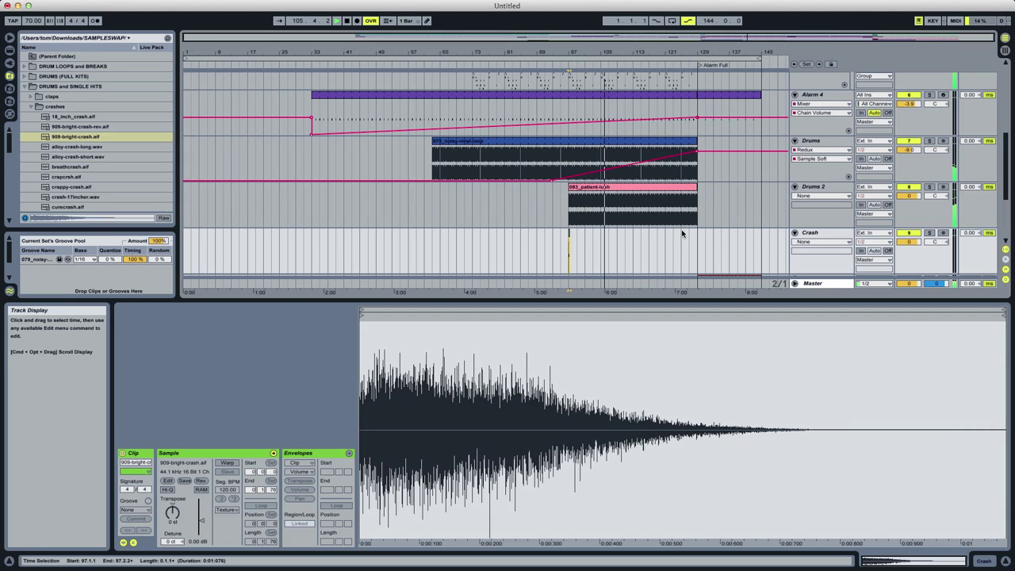
Add a Reverb effect to the Crash track and play the arrangement leading into bar 97.
click(10, 51)
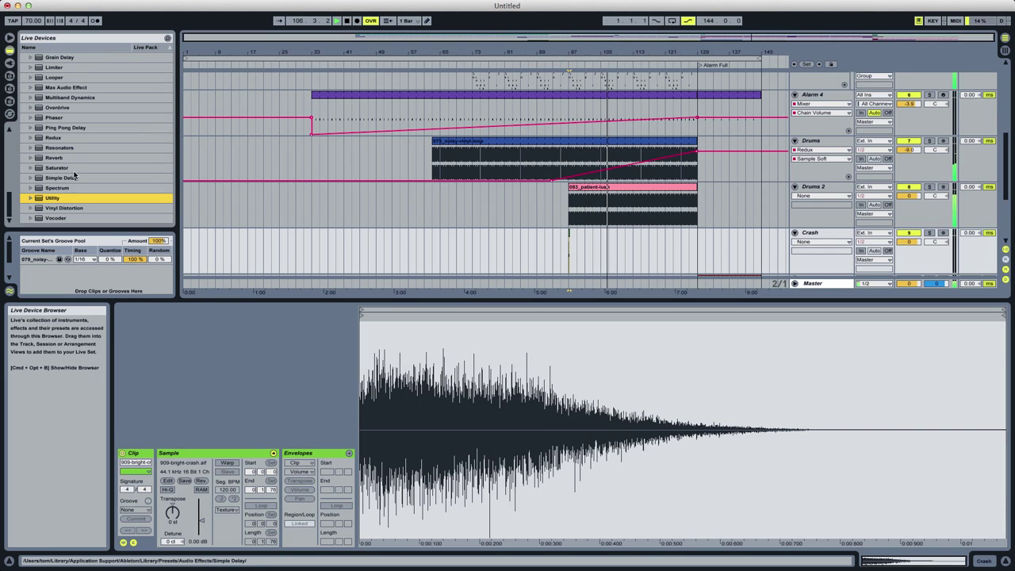
drag(64, 160, 563, 263)
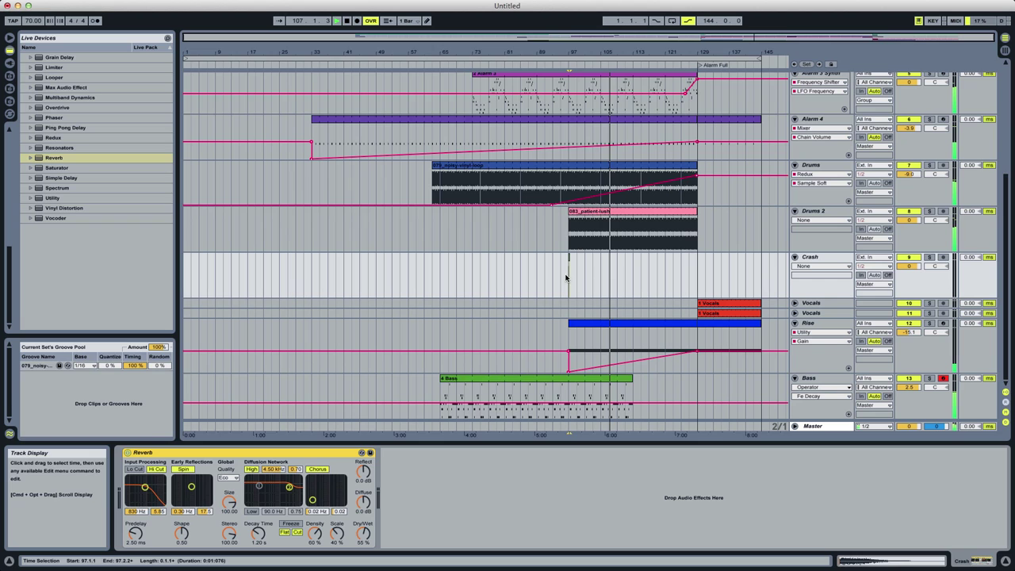
drag(612, 39, 691, 119)
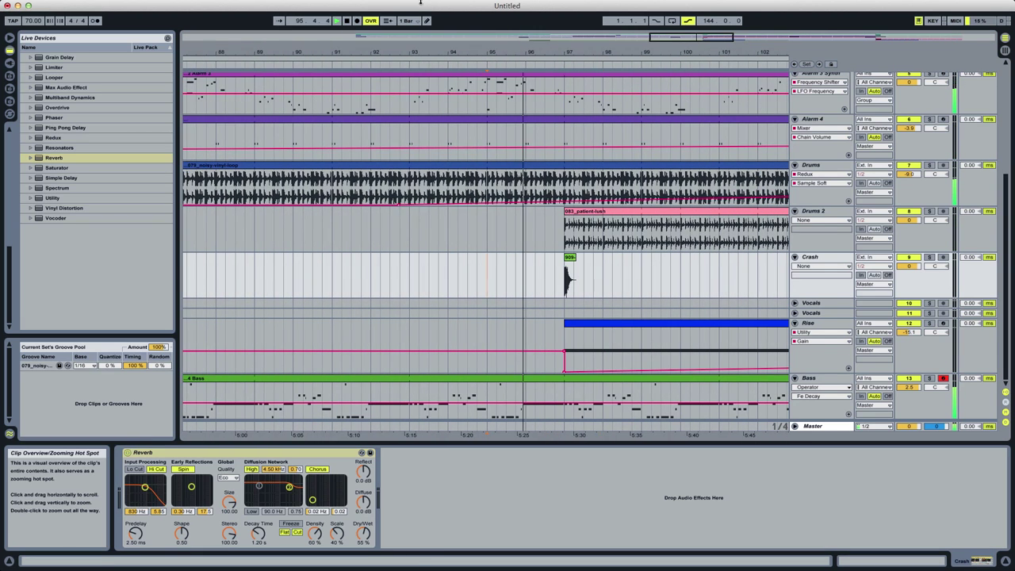
key(space)
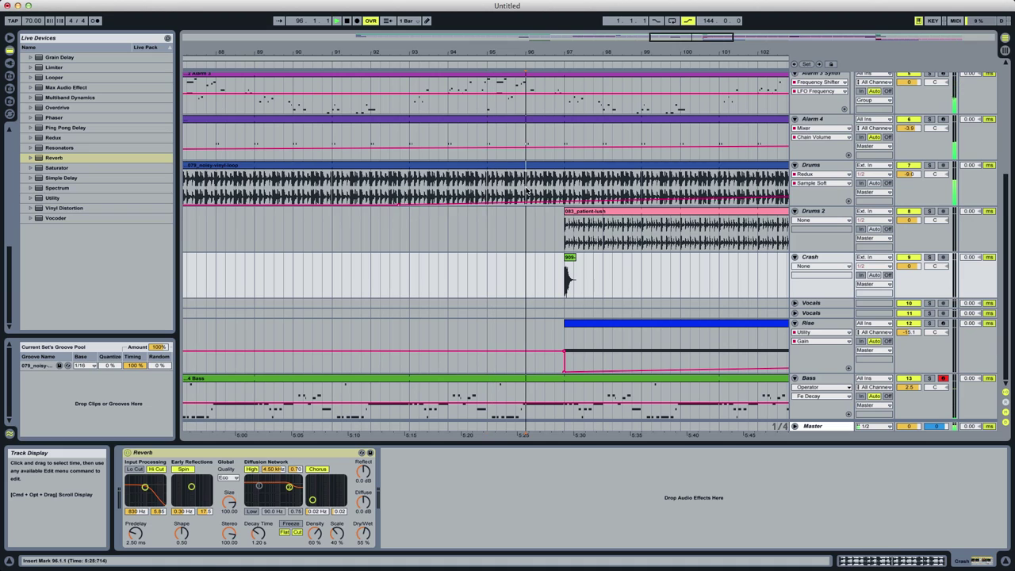
Duplicate the first beat of bar 96 in the Drums clip three times to fill the bar up to bar 97.
drag(528, 196, 534, 193)
key(super+d)
key(super+d)
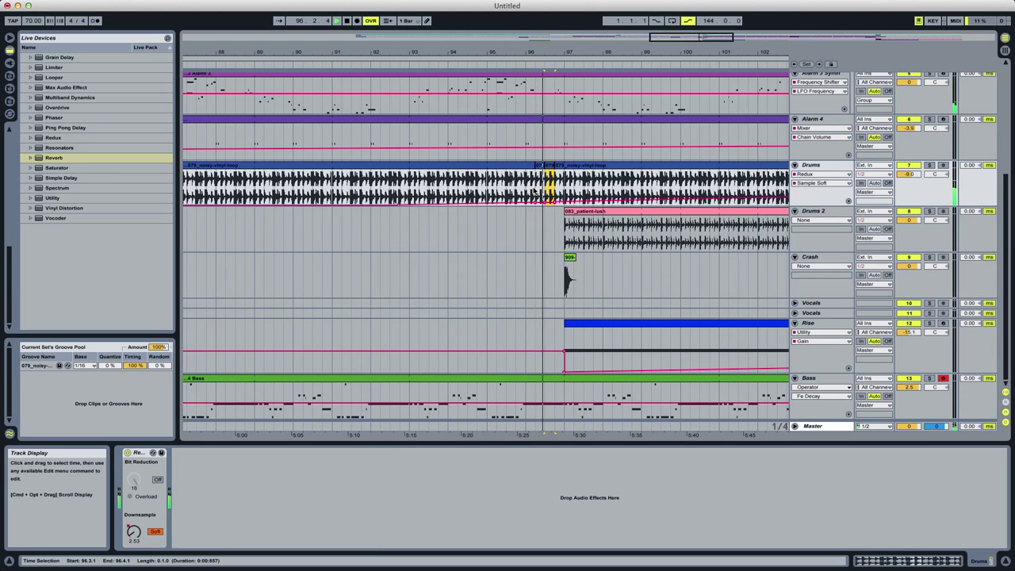
key(super+d)
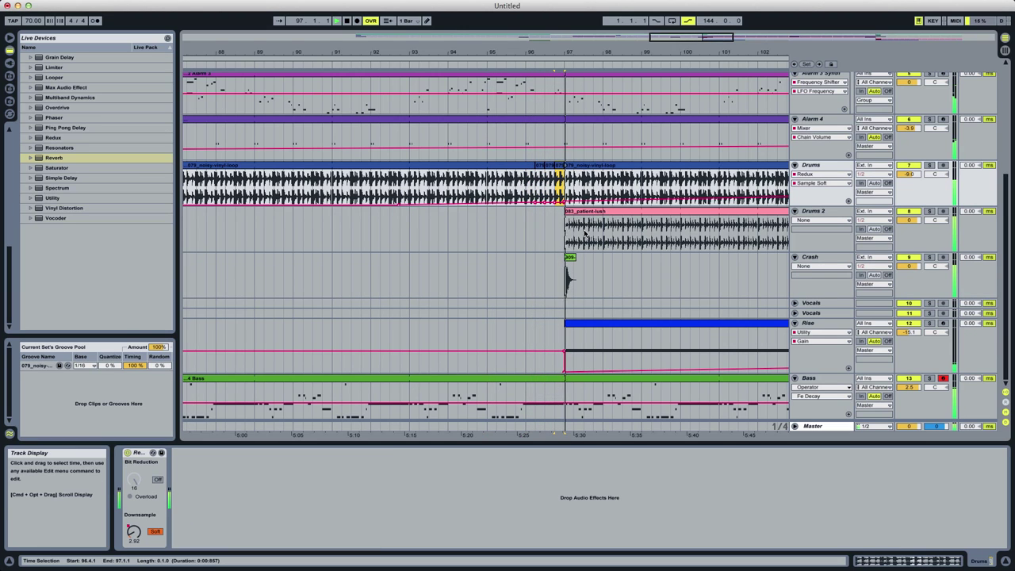
Lower the Crash track's volume to about -7.8 dB and restart playback.
drag(909, 267, 910, 289)
key(space)
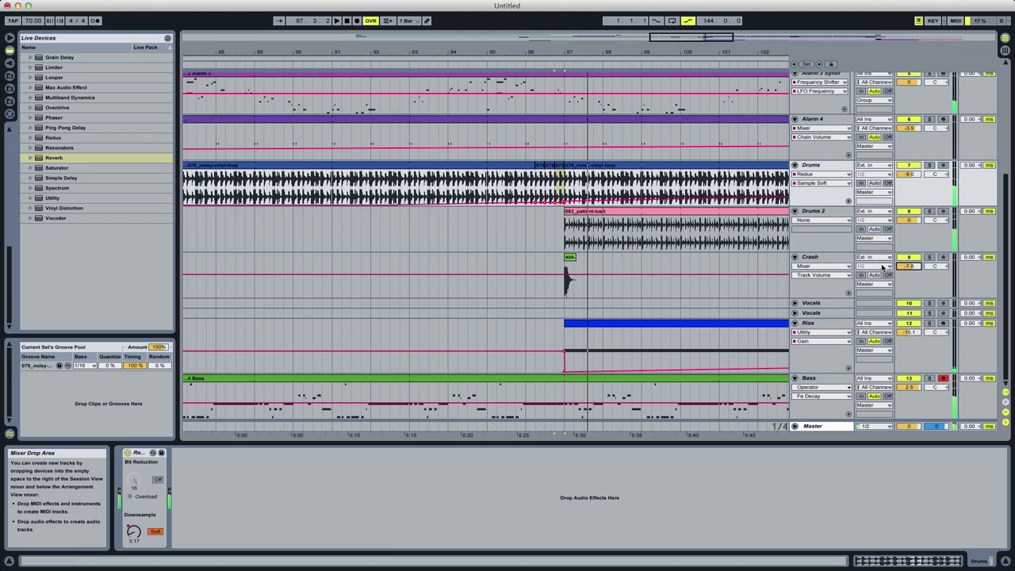
key(space)
Set the Crash track's Reverb to a 3.97 s decay time and 63 % dry/wet, with the input Hi Cut off.
click(827, 258)
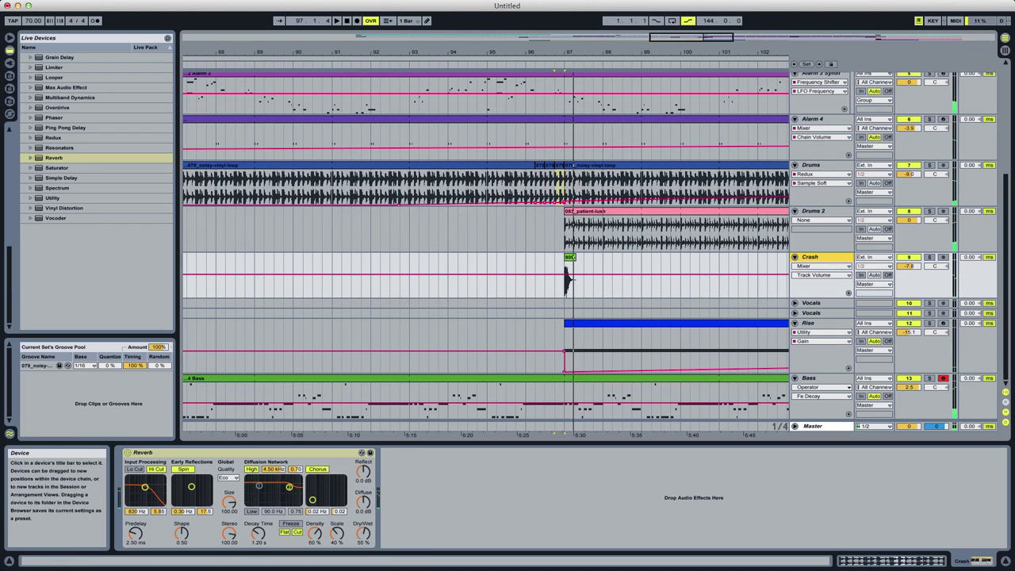
drag(257, 539, 256, 533)
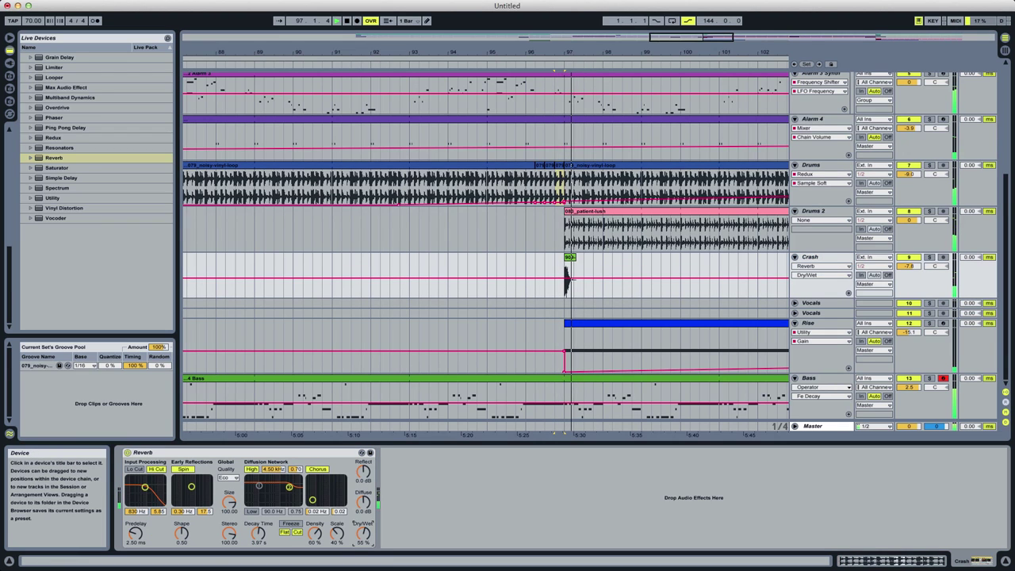
drag(363, 533, 363, 527)
click(155, 468)
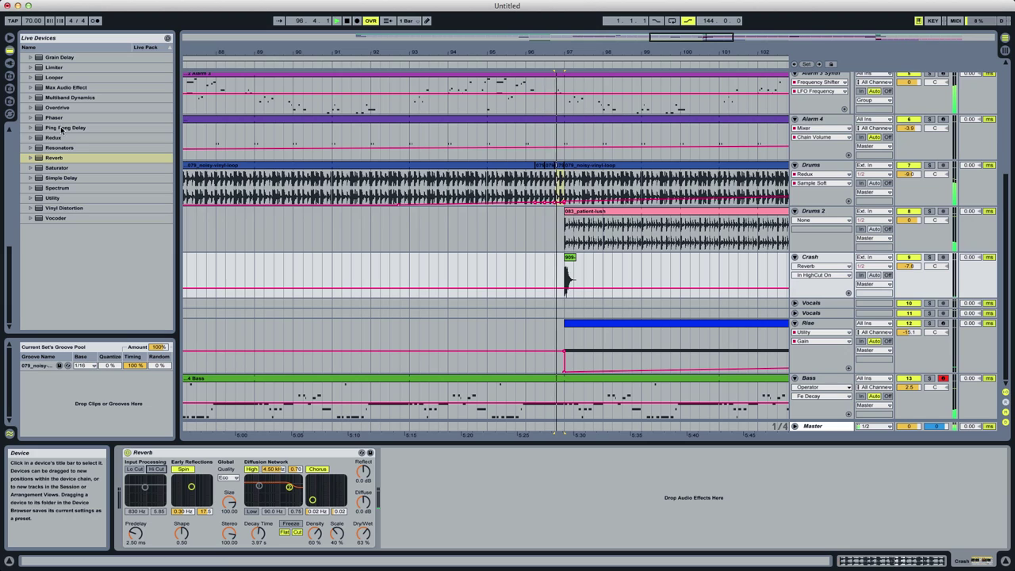
Replace the 909-bright-crash clip at bar 97 on the Crash track with 18_inch_crash.aif and open its sample settings.
click(9, 101)
click(11, 78)
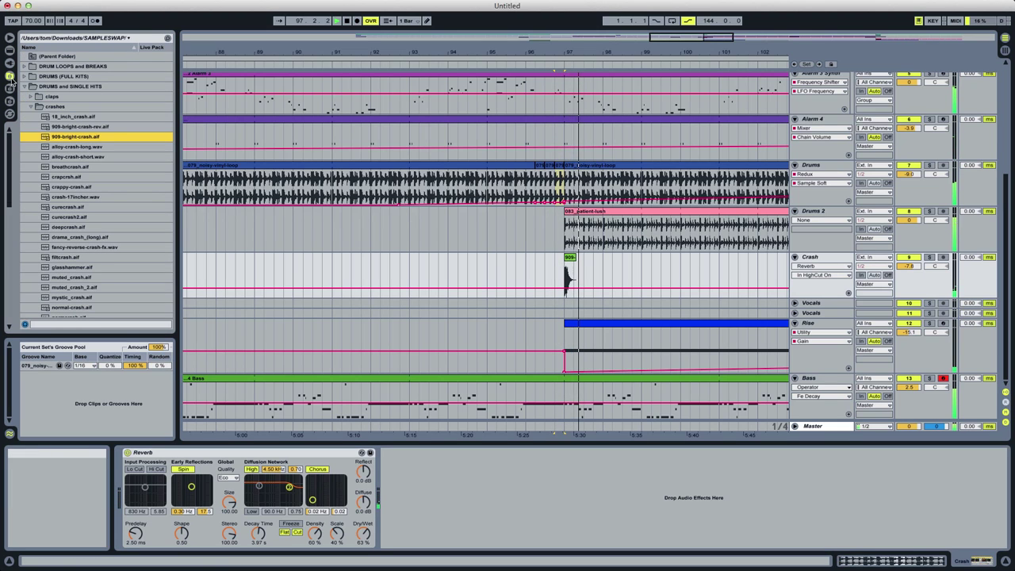
key(space)
click(79, 127)
key(Up)
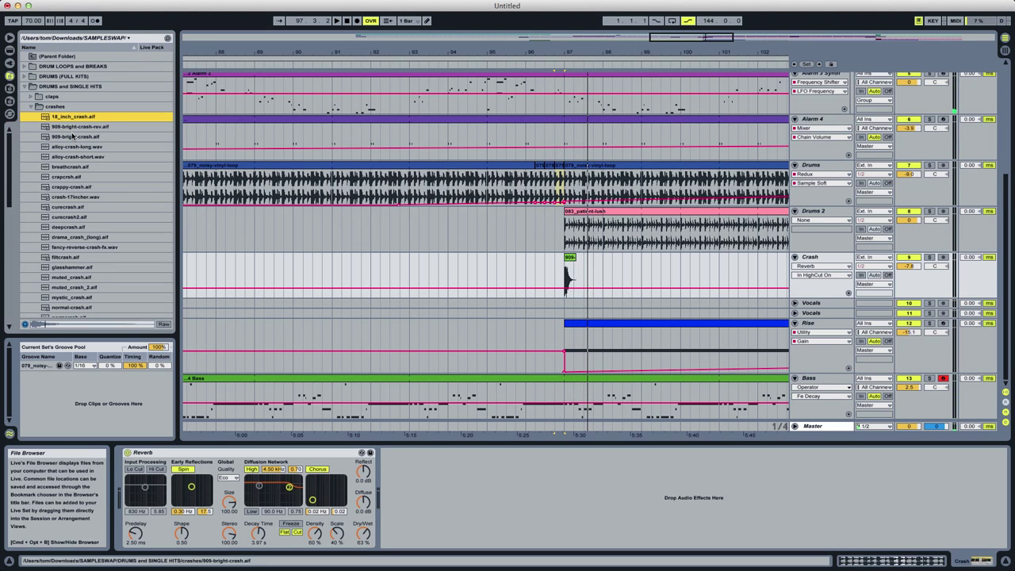
drag(66, 117, 559, 279)
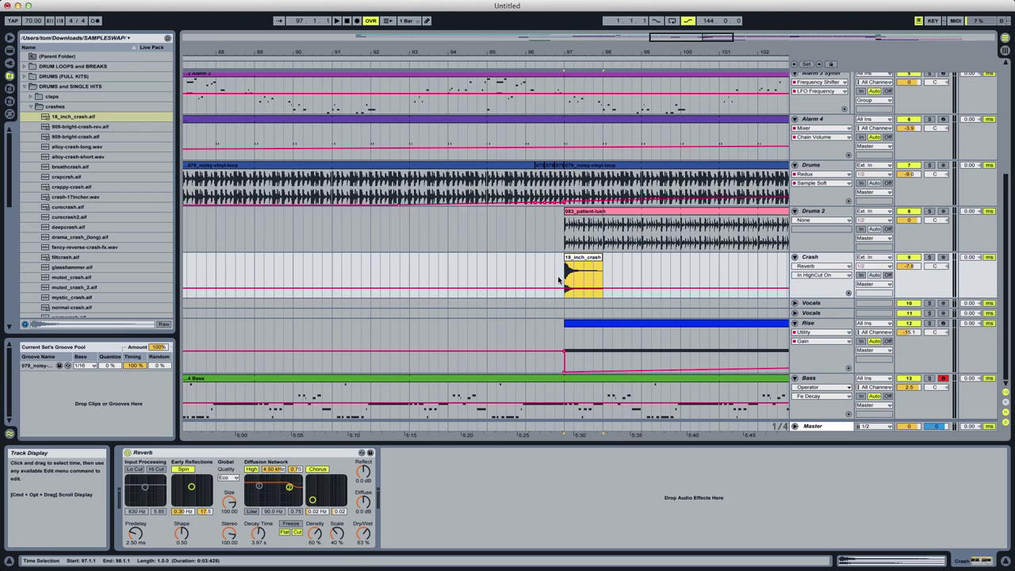
double_click(599, 270)
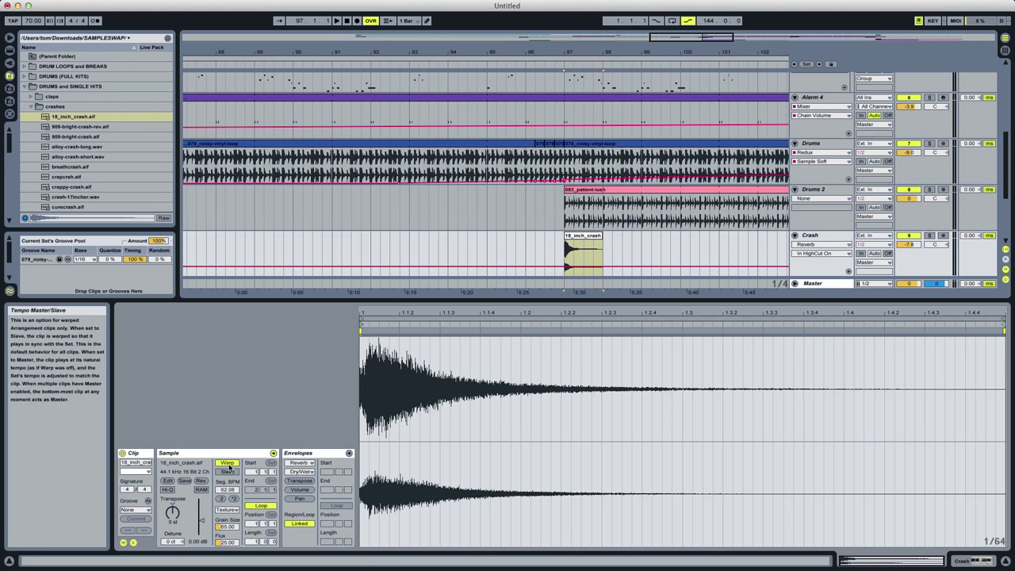
Turn off warping on the 18_inch_crash clip, raise the Crash track's volume to about -2.7 dB and restart playback.
drag(909, 245, 909, 226)
key(space)
key(space)
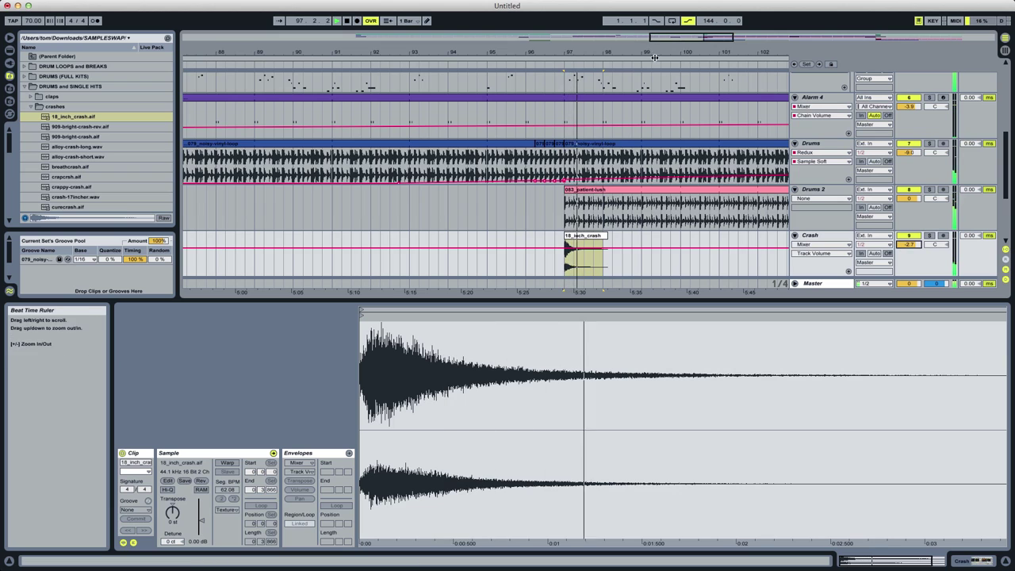
Consolidate the 083_patient-lush clip on Drums 2 into a single clip from bar 97 to bar 129.
click(400, 264)
key(minus)
key(minus)
key(minus)
key(minus)
key(minus)
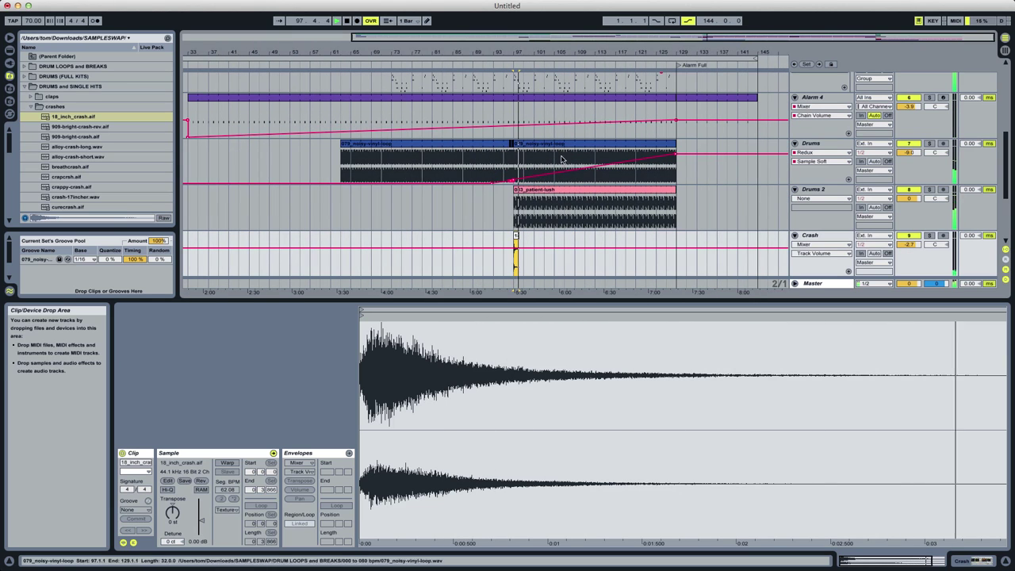
right_click(597, 195)
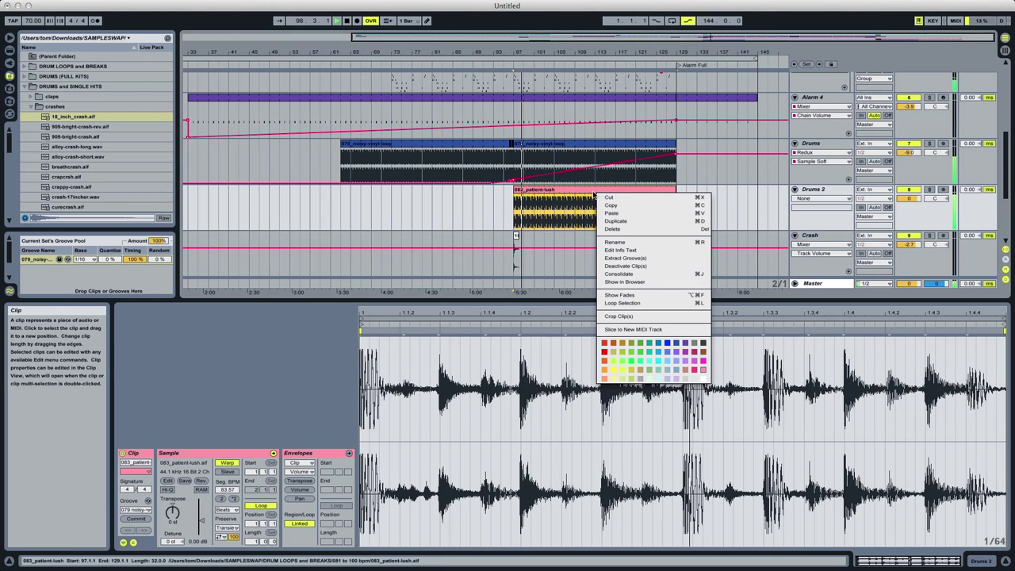
key(Escape)
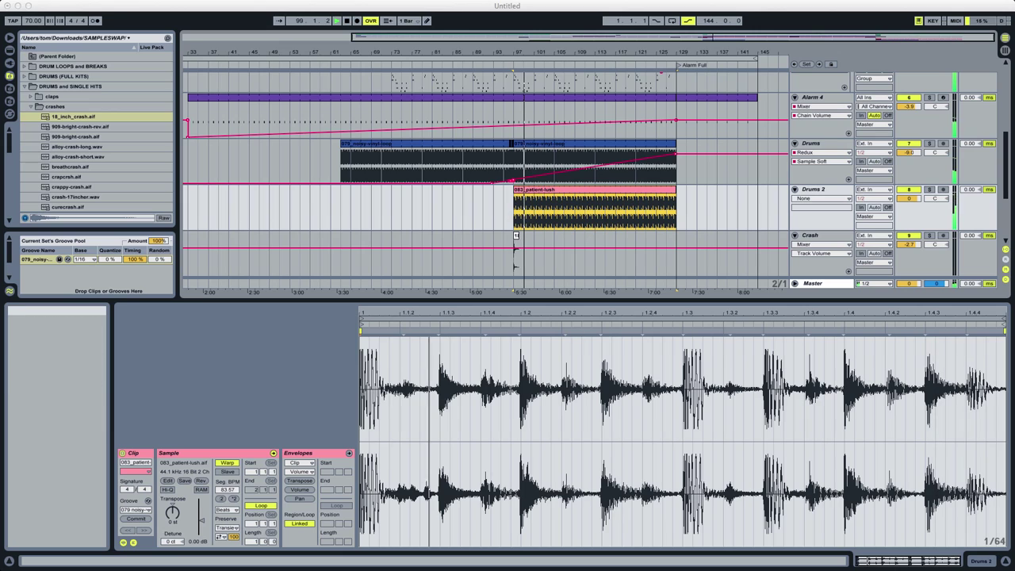
key(super+j)
drag(543, 400, 497, 89)
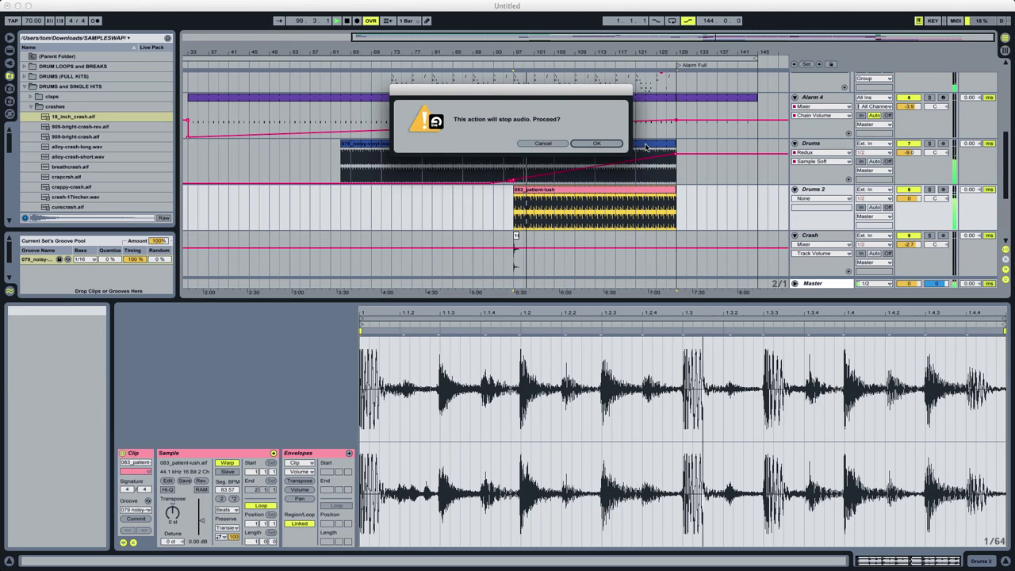
click(596, 144)
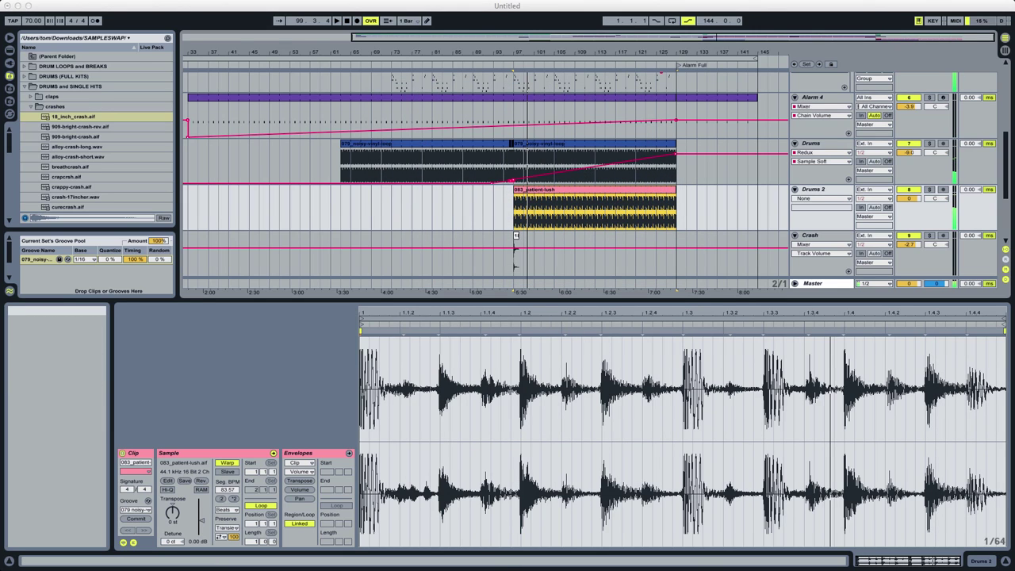
drag(607, 233, 394, 204)
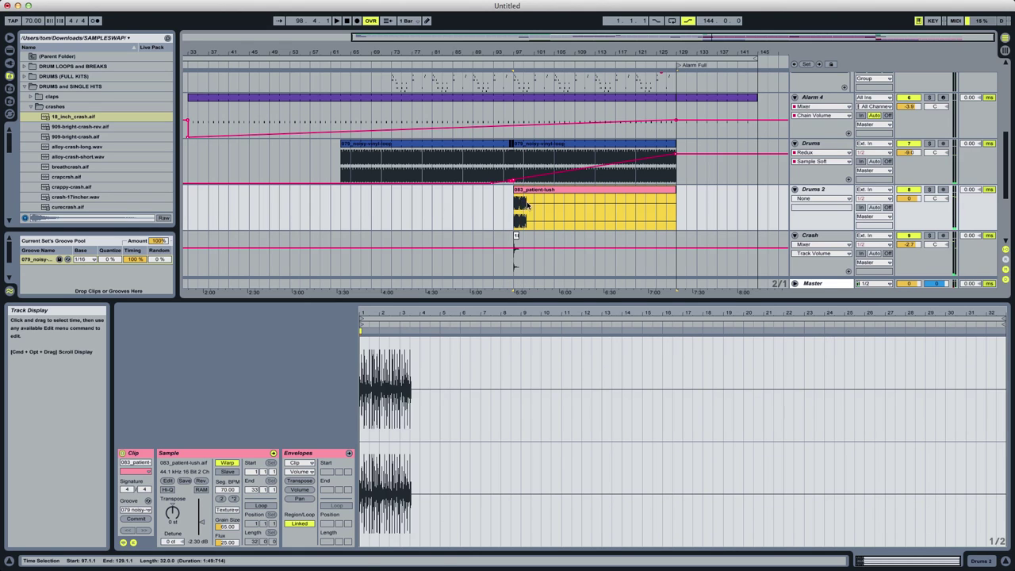
Restart playback and draw a transposition envelope in the consolidated Drums 2 clip rising steadily from 0 to about +24 st.
key(space)
click(300, 481)
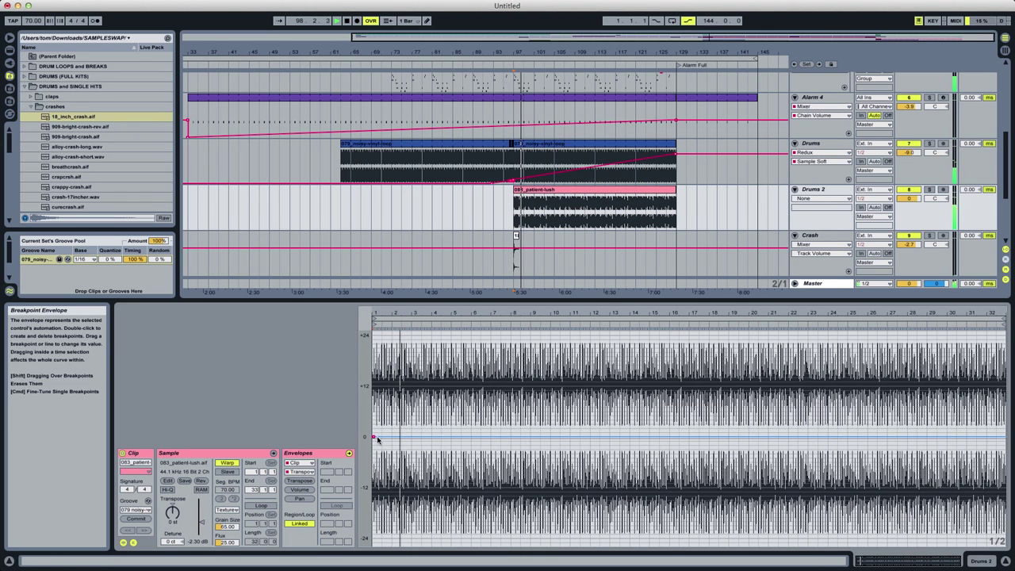
double_click(375, 438)
drag(385, 437, 1004, 342)
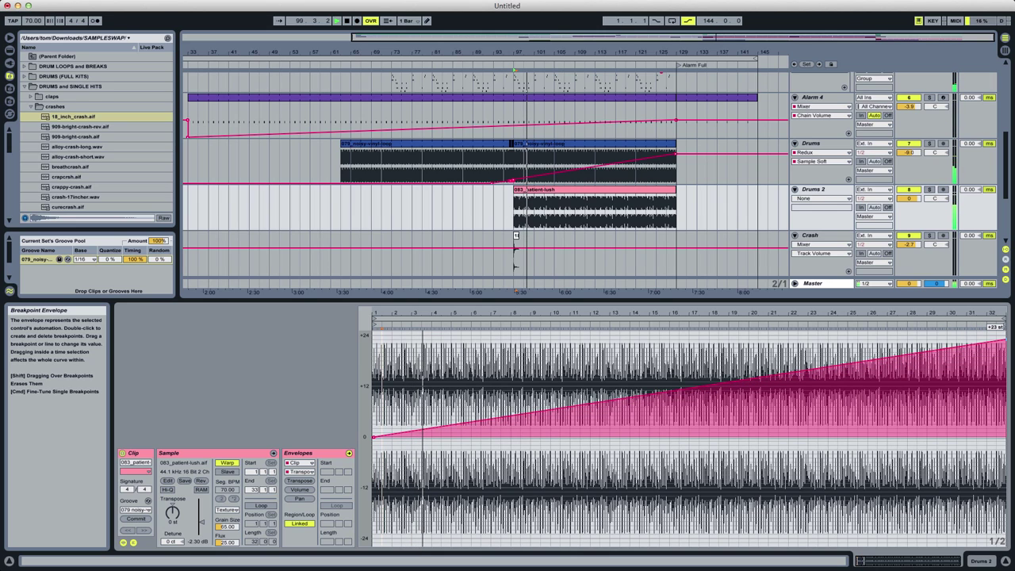
Try the Beats warp mode on the Drums 2 clip with Preserve set to 1/8.
click(228, 512)
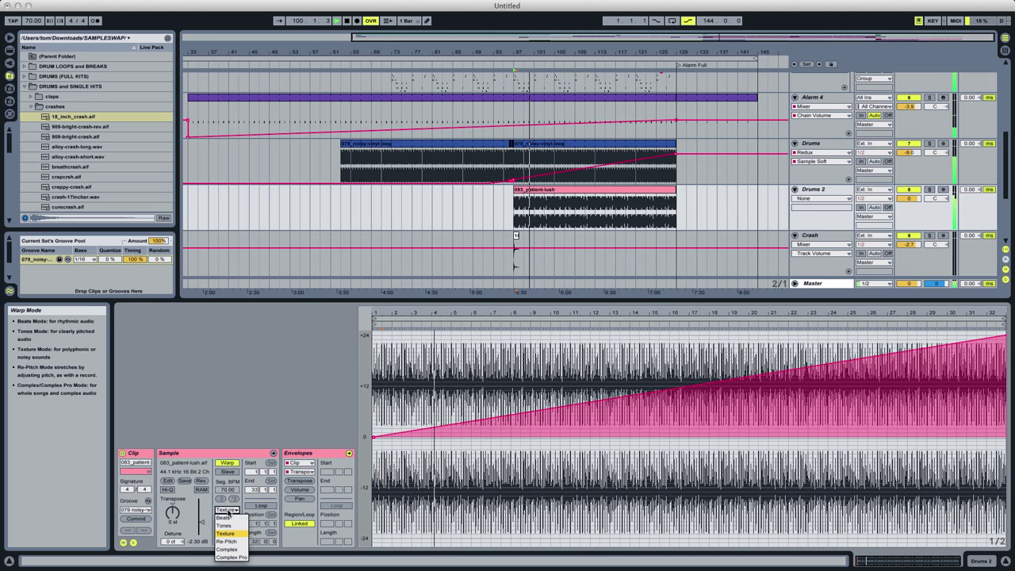
click(224, 517)
click(226, 528)
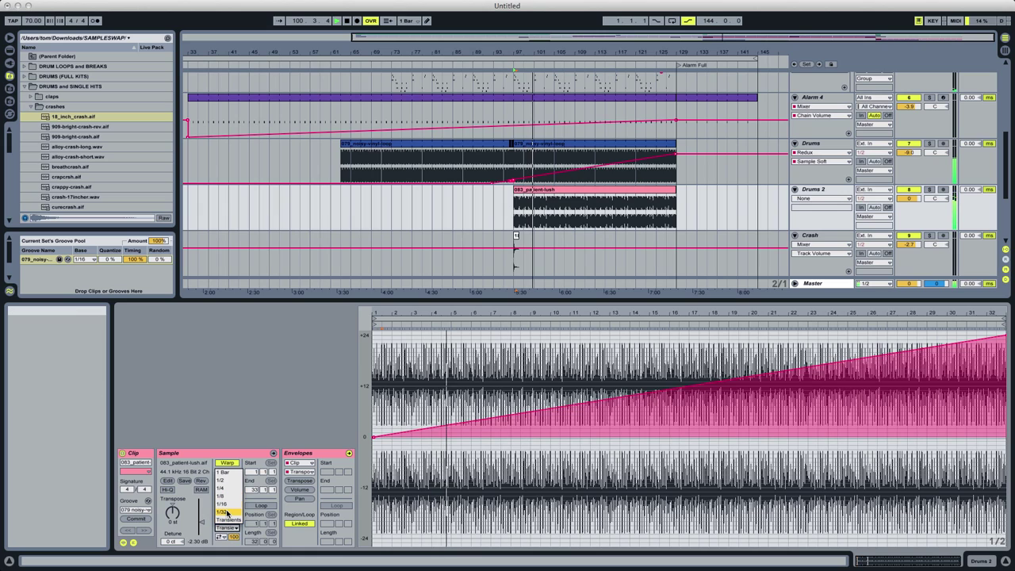
click(227, 498)
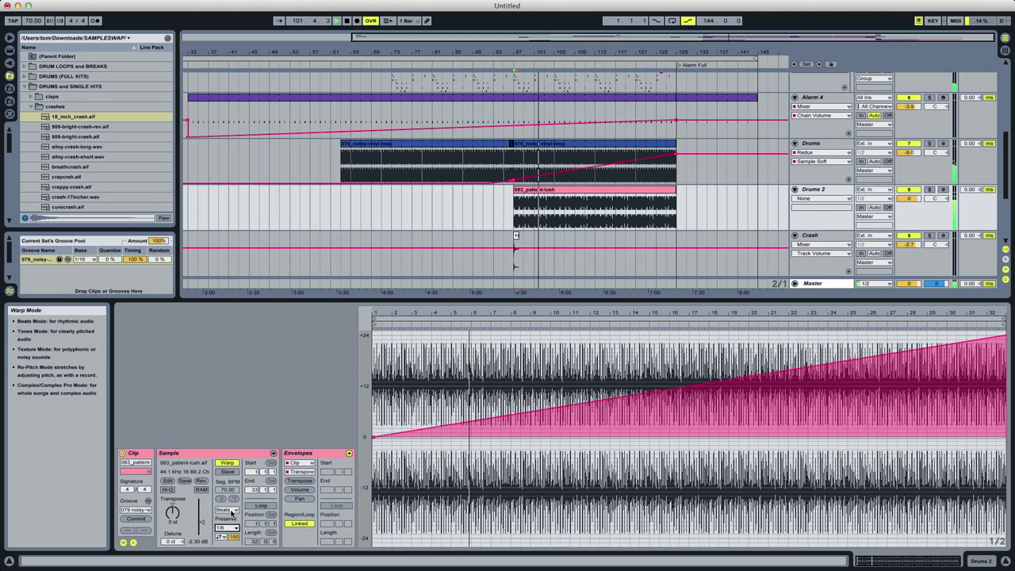
Audition the Complex warp mode on the Drums 2 clip, then set it to Tones.
click(231, 516)
click(234, 550)
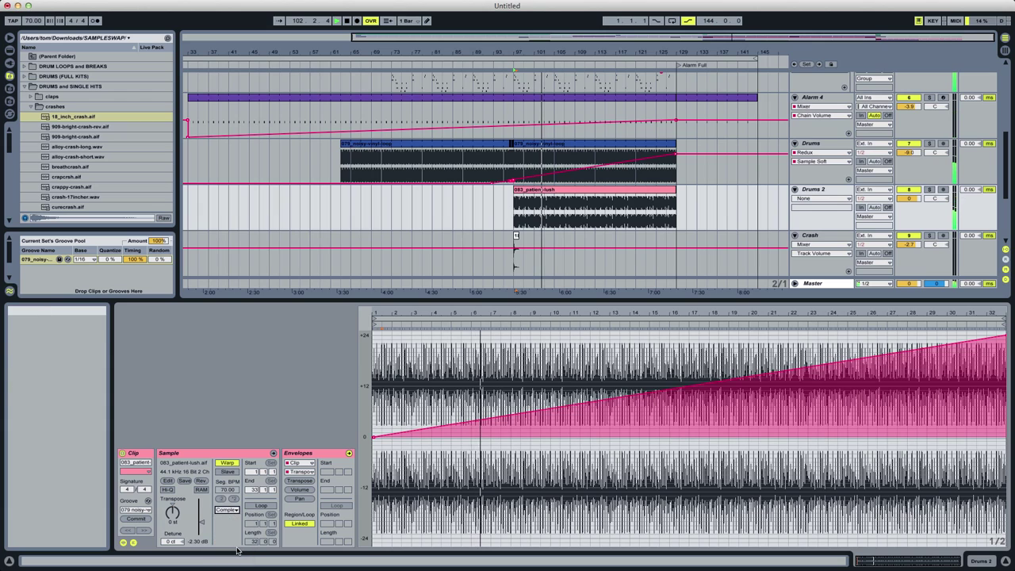
click(227, 510)
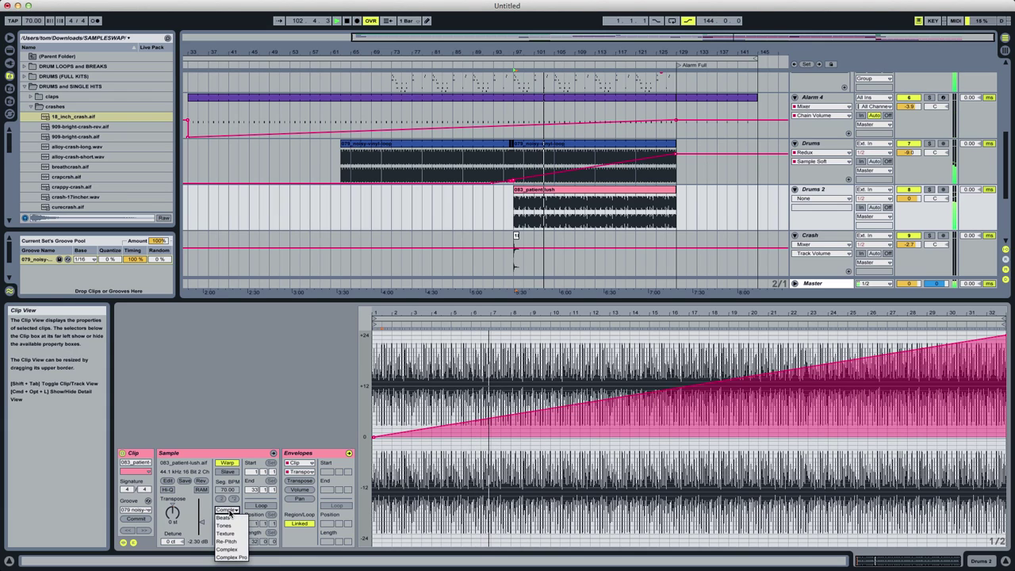
click(230, 521)
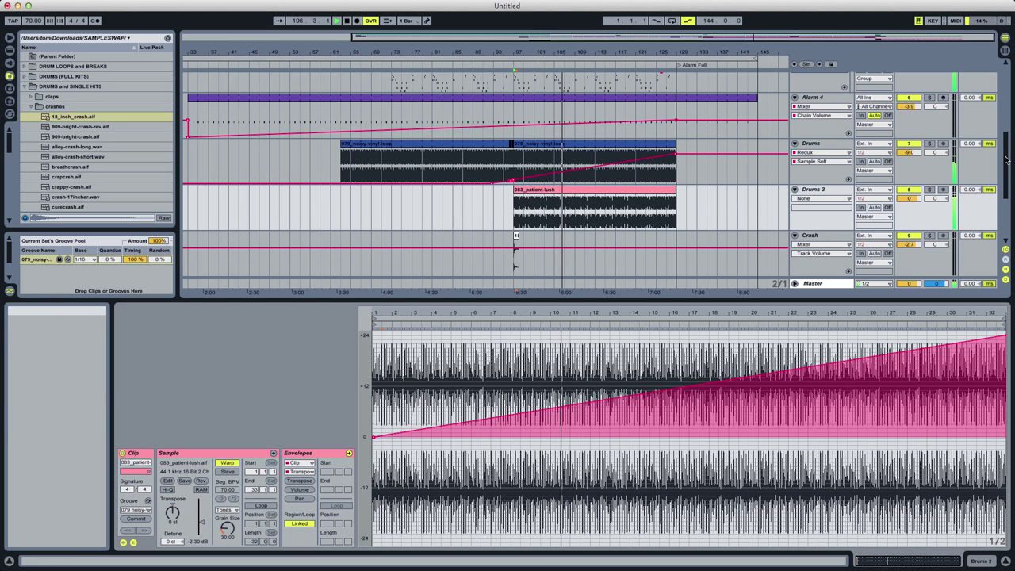
scroll(1005, 160, down, 3)
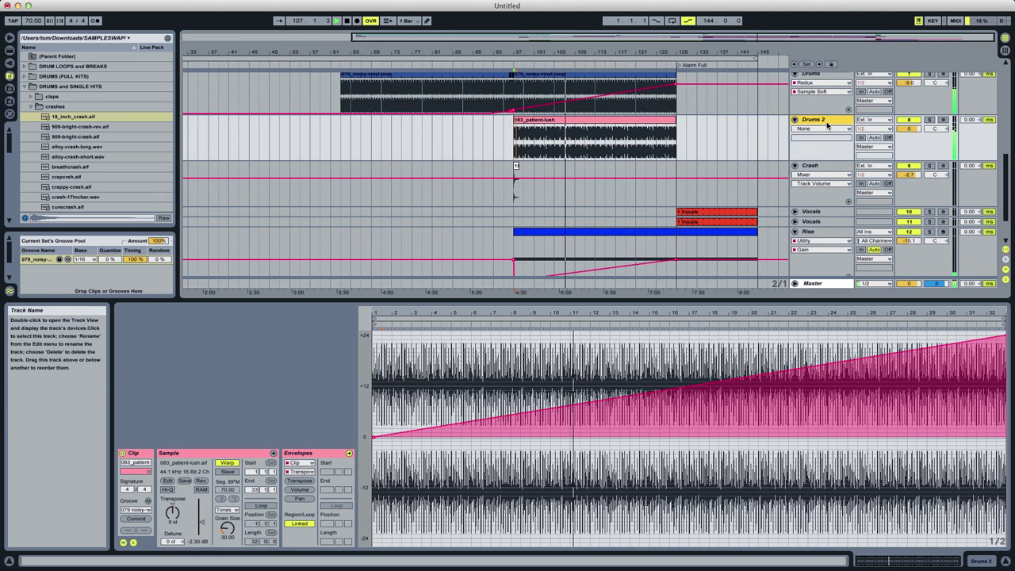
key(super+t)
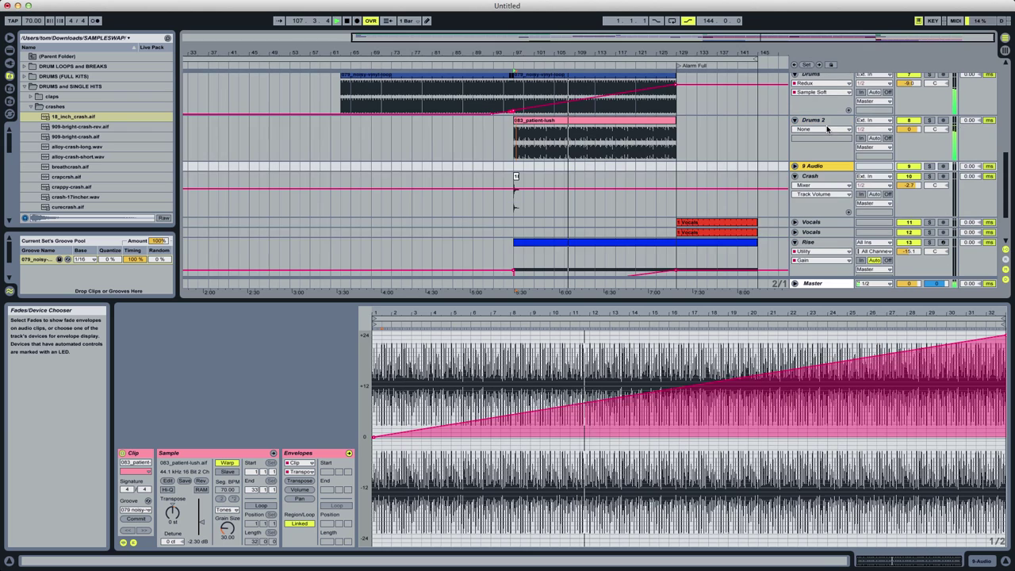
key(super+z)
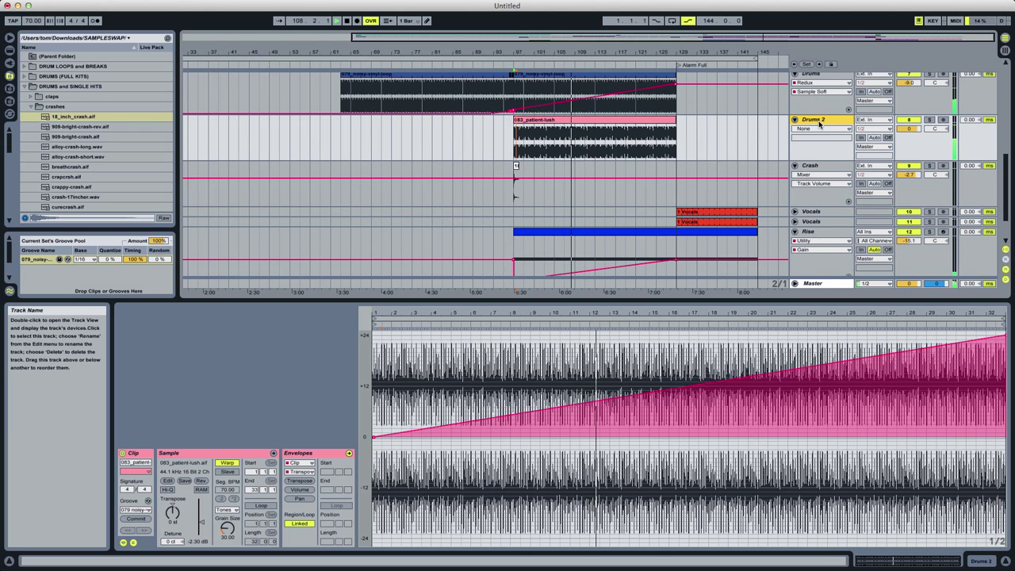
Insert a MIDI track below Drums 2, name it Build White and unfold it.
key(super+t)
key(super+r)
text(Build)
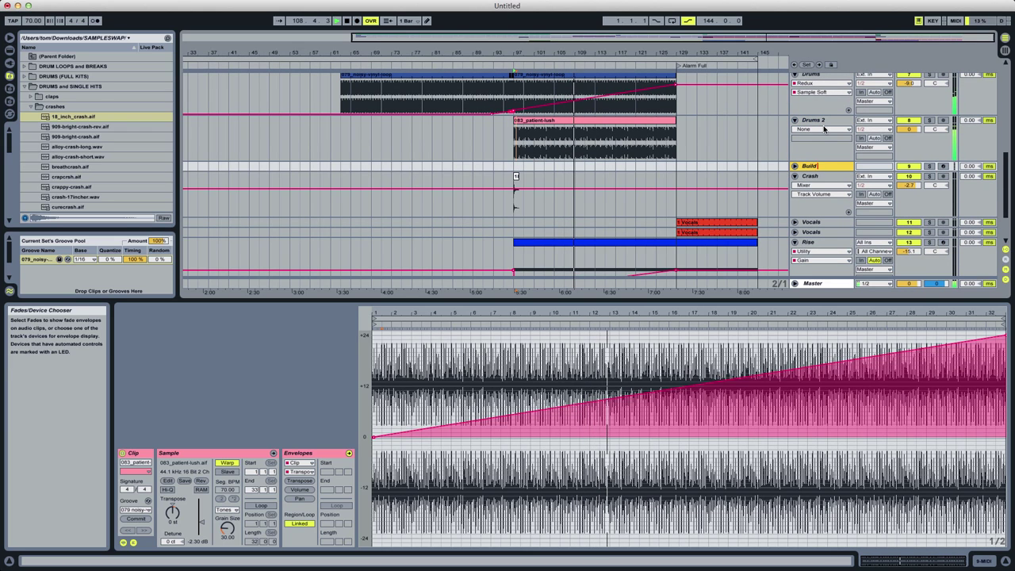
text( White)
key(Return)
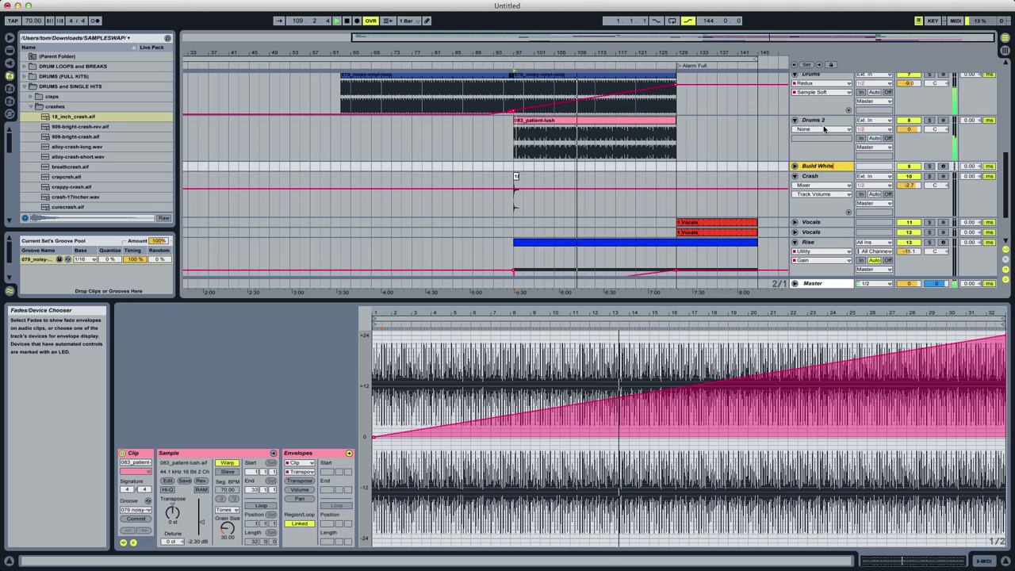
click(794, 166)
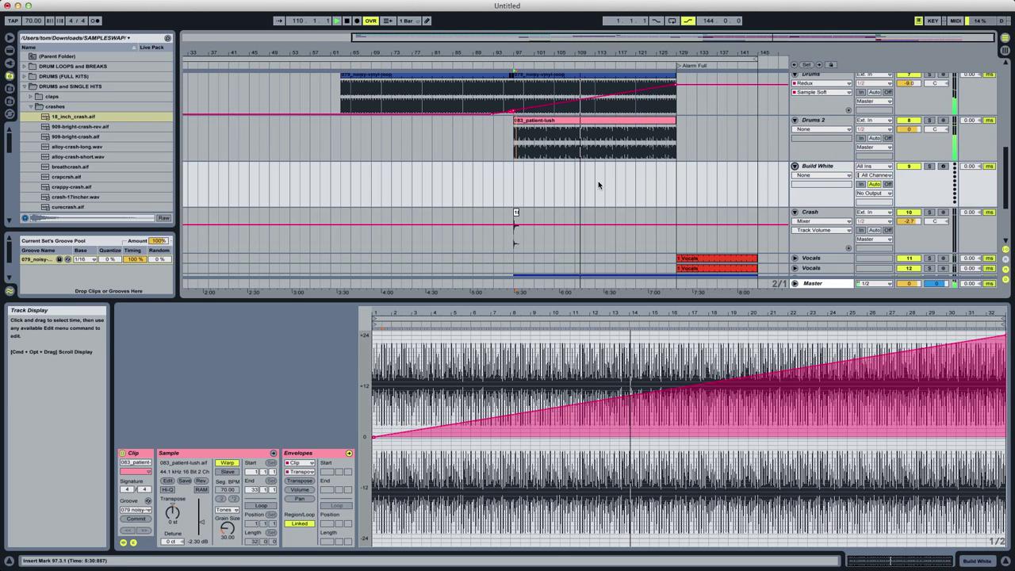
Create a MIDI clip on Build White from bar 113 to bar 129 and fill it with one sustained C3 note.
drag(596, 186, 657, 183)
key(super+shift+m)
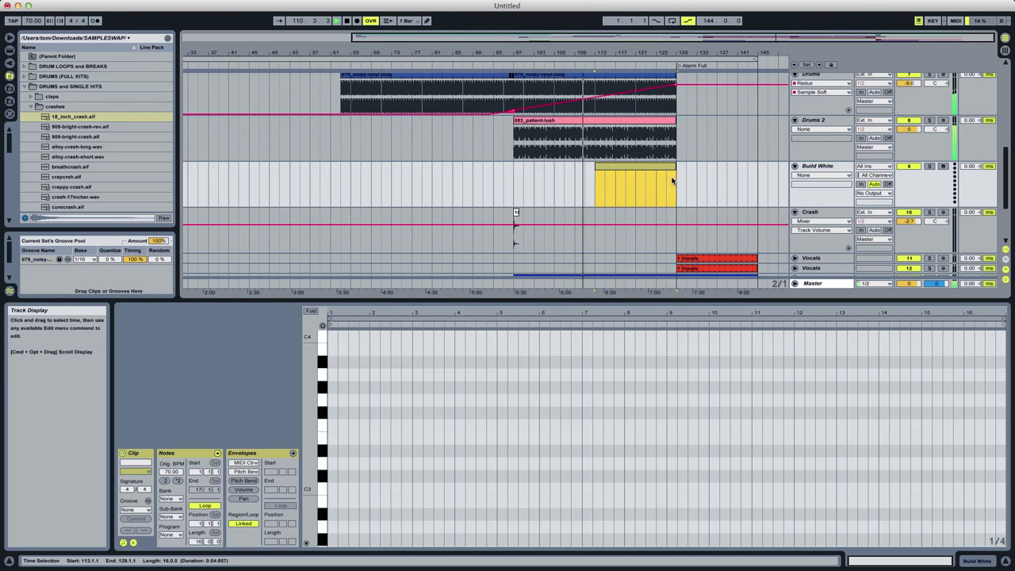
double_click(337, 488)
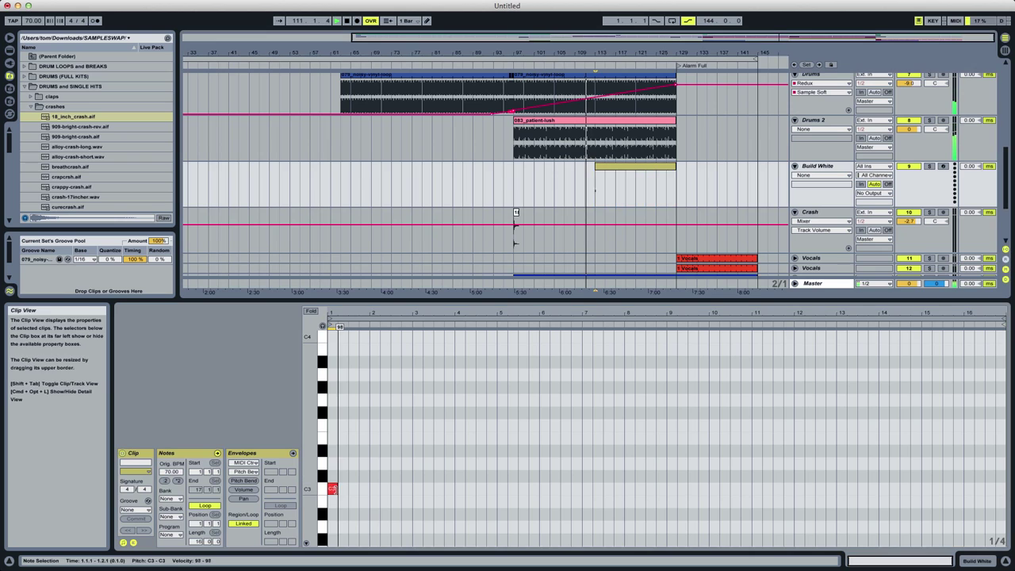
drag(387, 489, 974, 489)
Load the Operator instrument onto Build White and set oscillator A's waveform to Noise White.
click(9, 49)
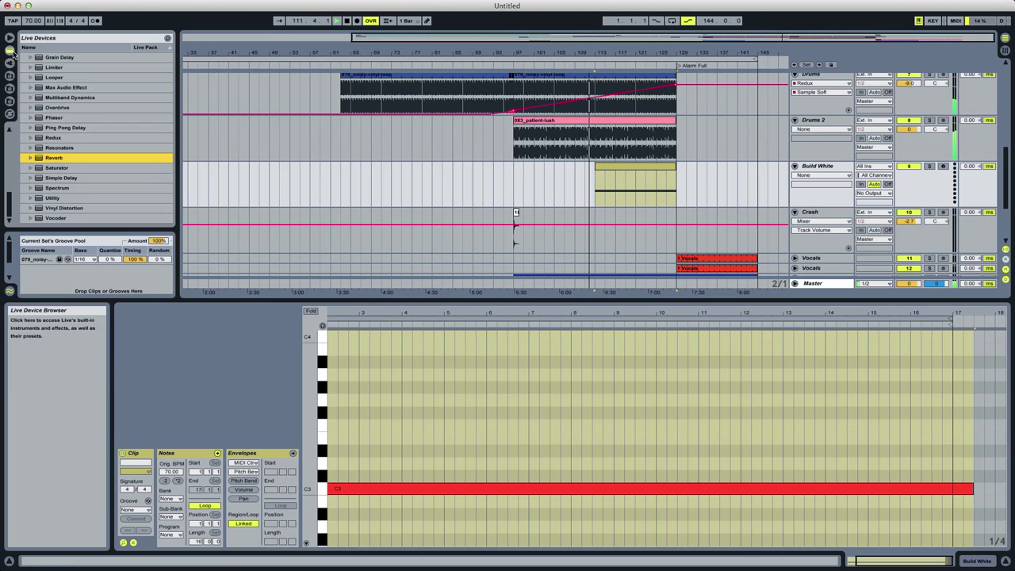
scroll(39, 135, up, 10)
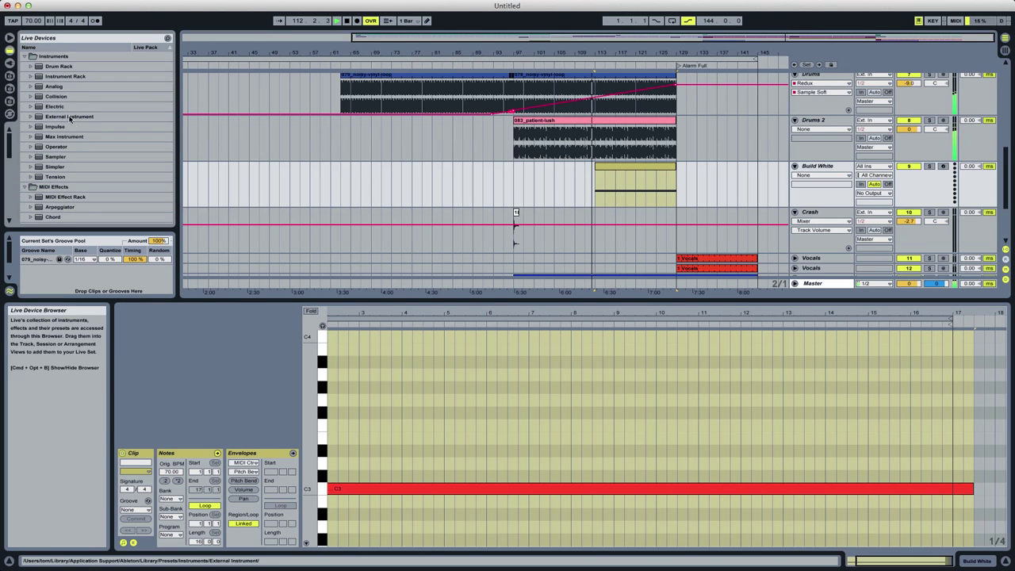
click(66, 148)
double_click(55, 147)
click(346, 507)
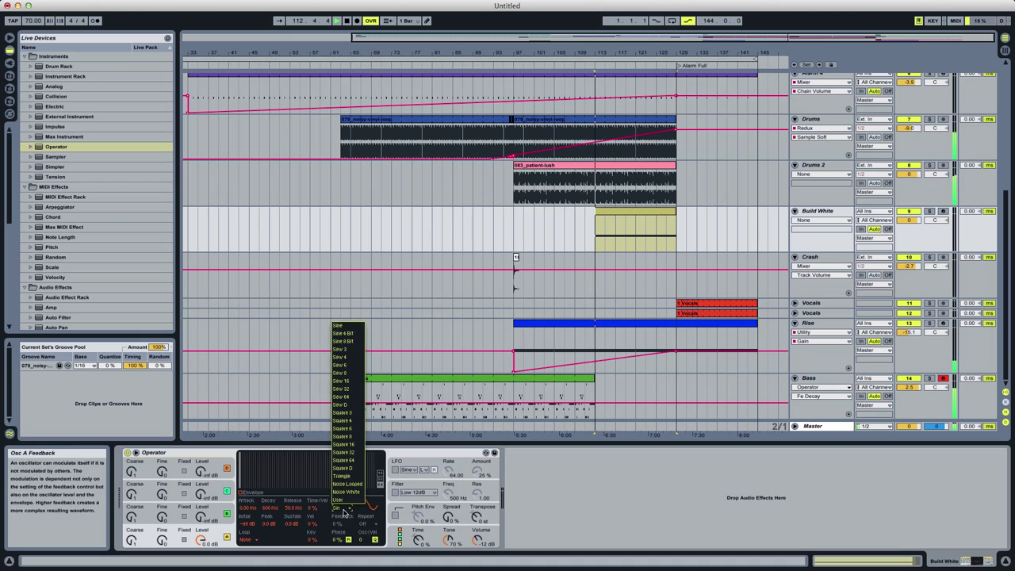
click(354, 491)
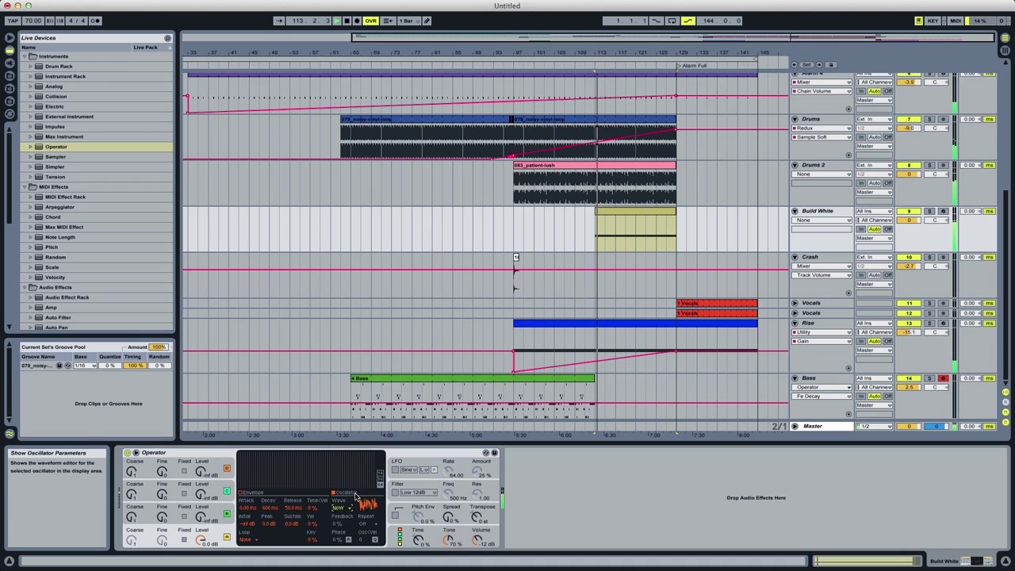
Enable Operator's filter and automate its frequency to rise to about 18.5 kHz from bar 113 to 129, removing the drop at the end.
click(395, 492)
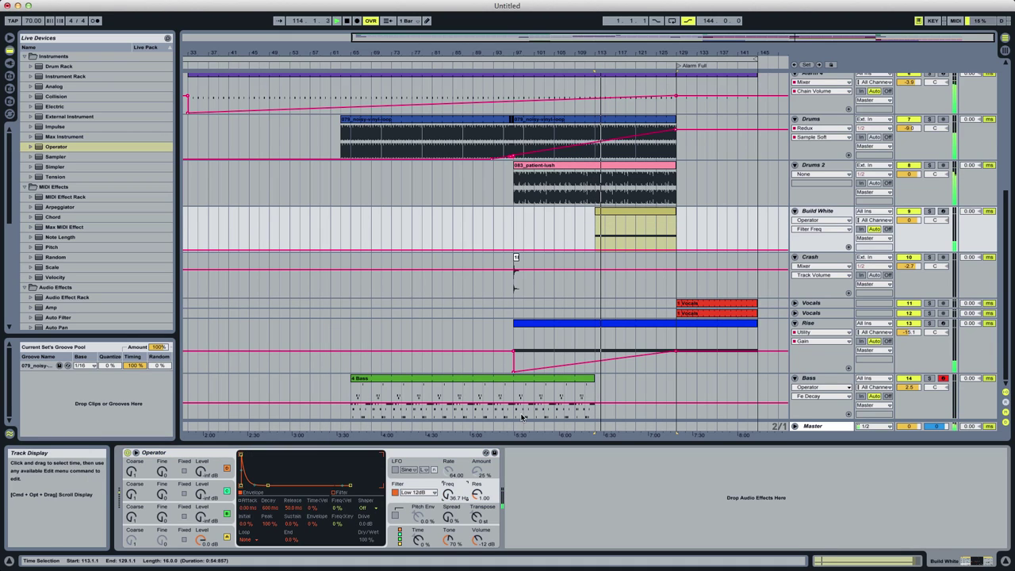
click(596, 252)
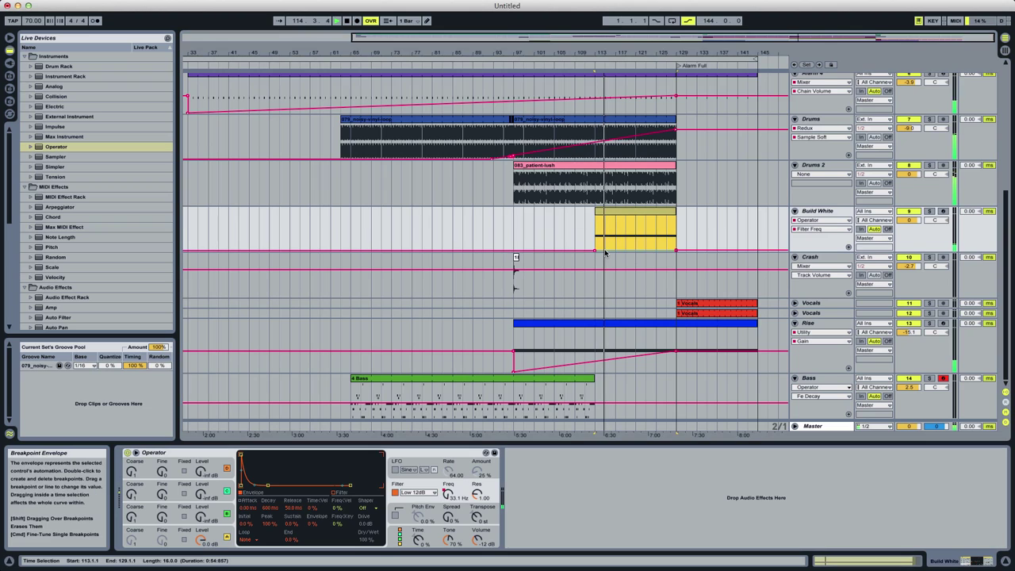
double_click(608, 252)
drag(607, 251, 675, 216)
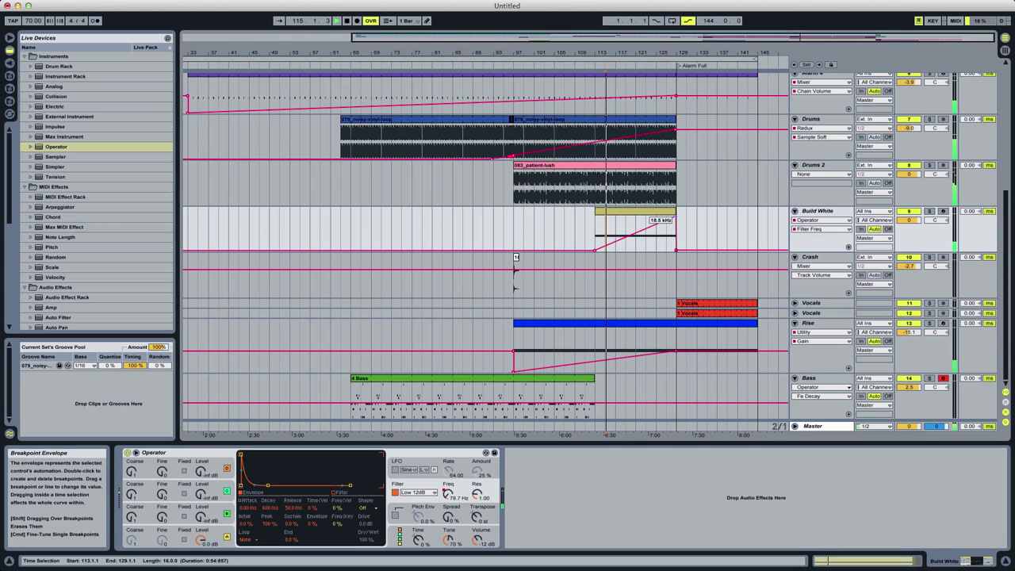
click(677, 254)
click(677, 251)
click(675, 251)
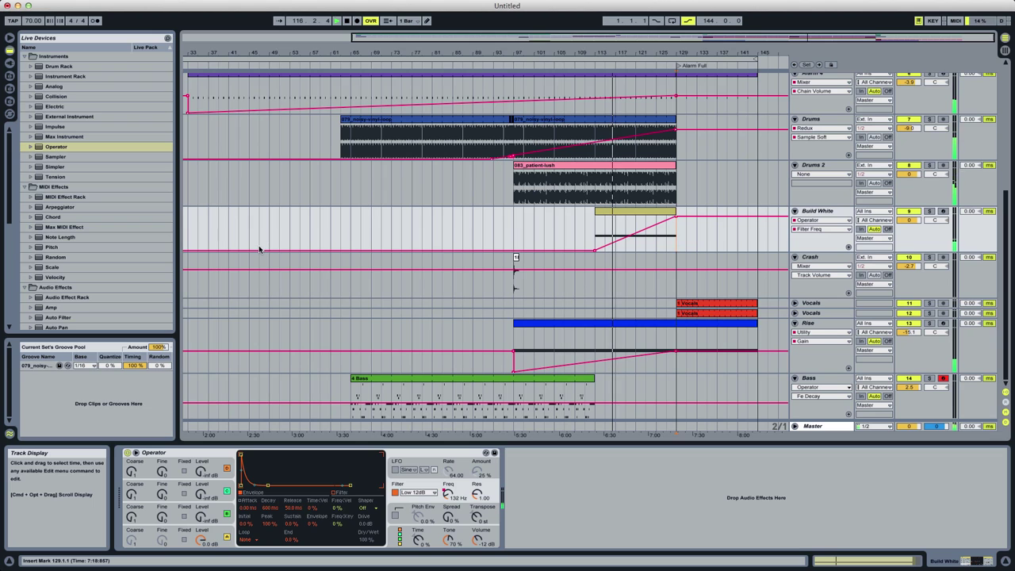
Copy the crash from bar 97 to bar 129 on the Crash track.
drag(527, 268, 535, 270)
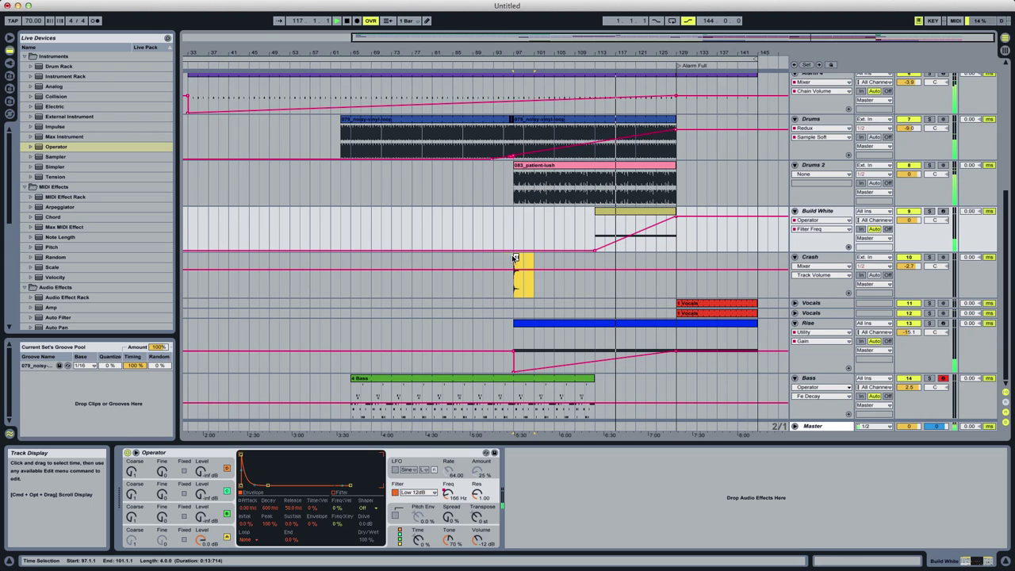
click(680, 262)
key(super+v)
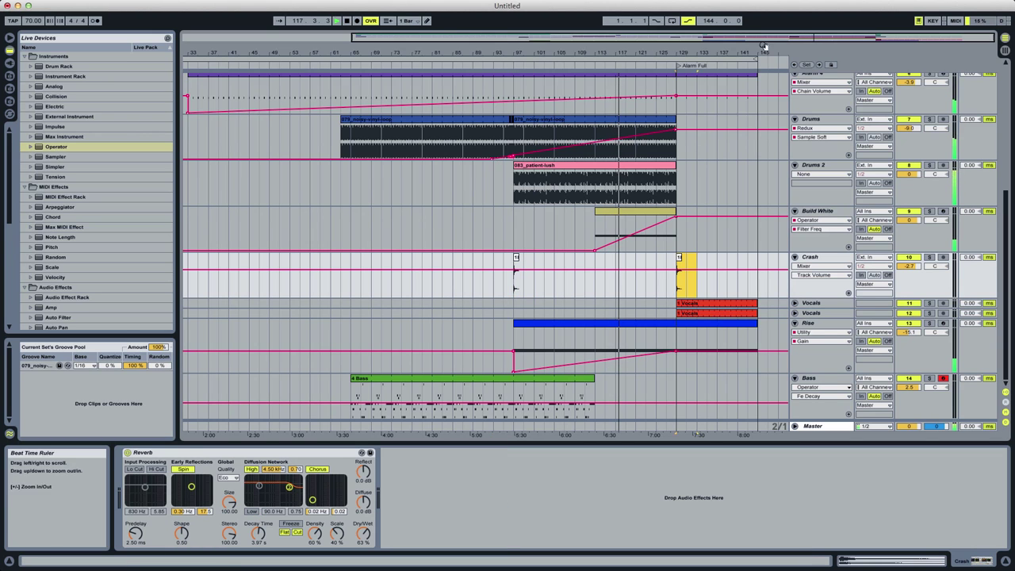
drag(751, 37, 794, 50)
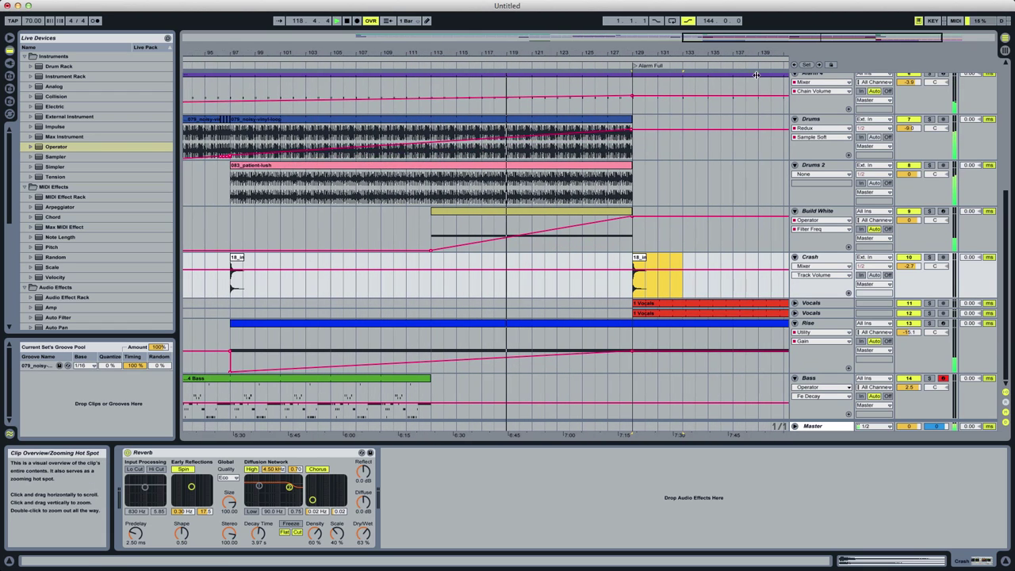
click(622, 432)
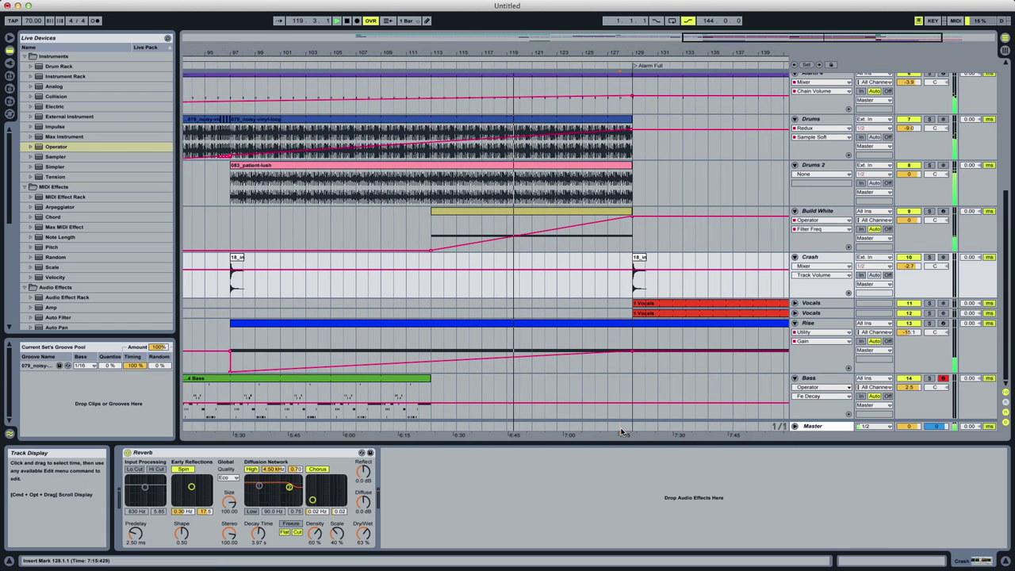
Clear bar 128 to bar 129 on Drums 2 and the tracks above it, leaving a one-bar gap before the Alarm Full marker.
click(620, 230)
drag(623, 185, 635, 55)
key(Delete)
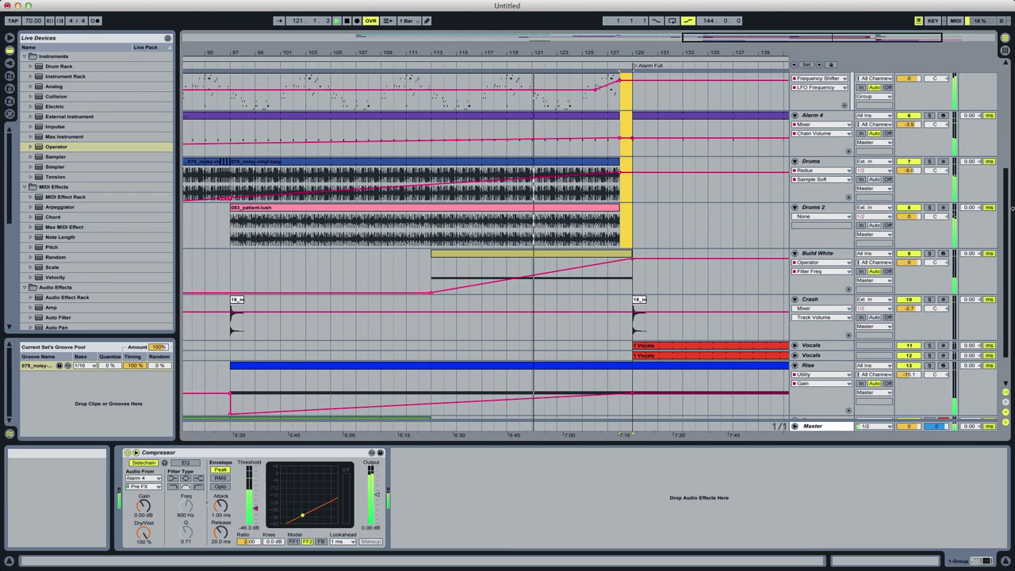
scroll(1009, 211, down, 3)
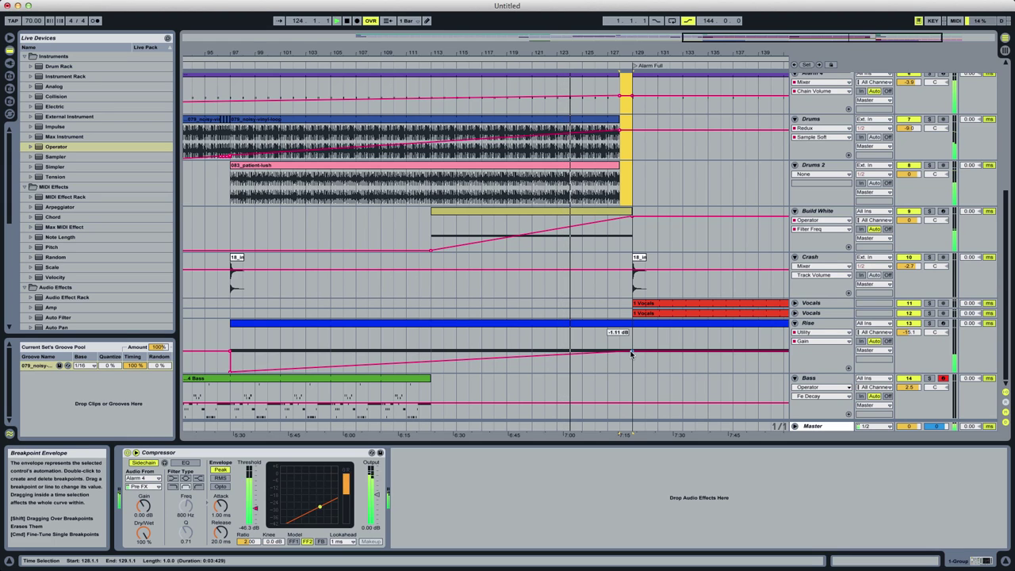
Inspect the Rise track's devices and play the arrangement from bar 129 to check the transition.
click(819, 325)
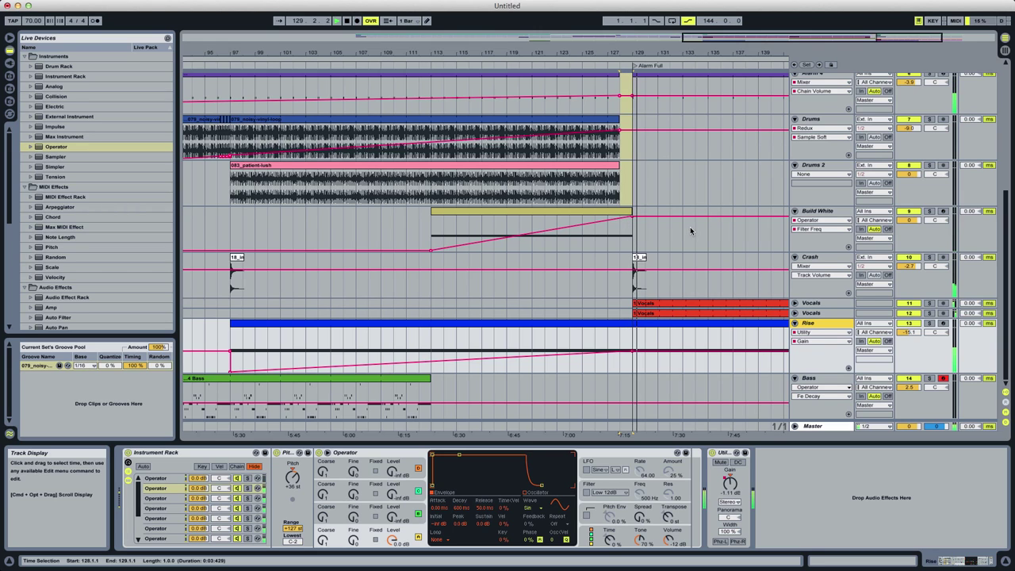
drag(734, 38, 735, 37)
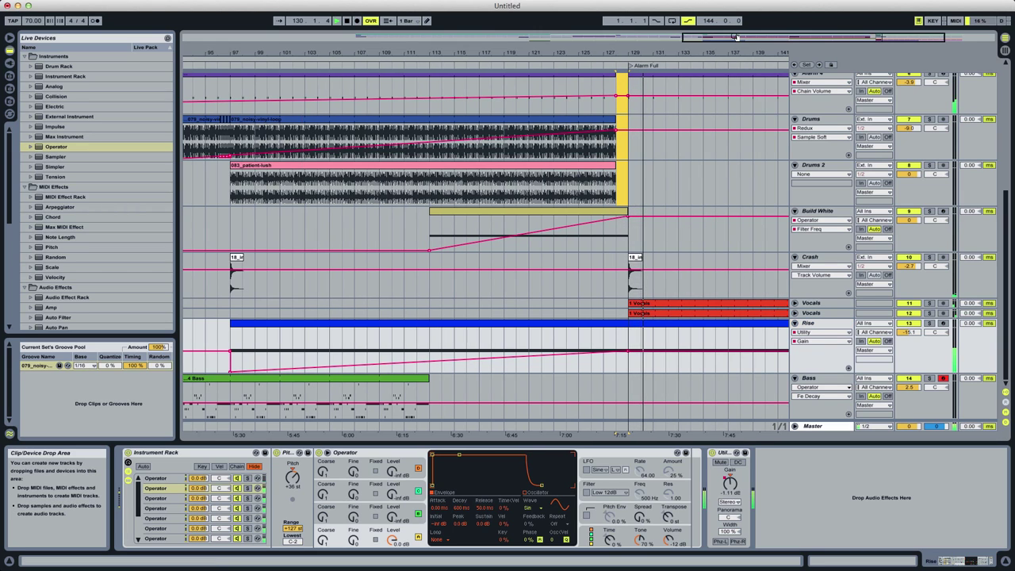
click(630, 245)
key(space)
key(space)
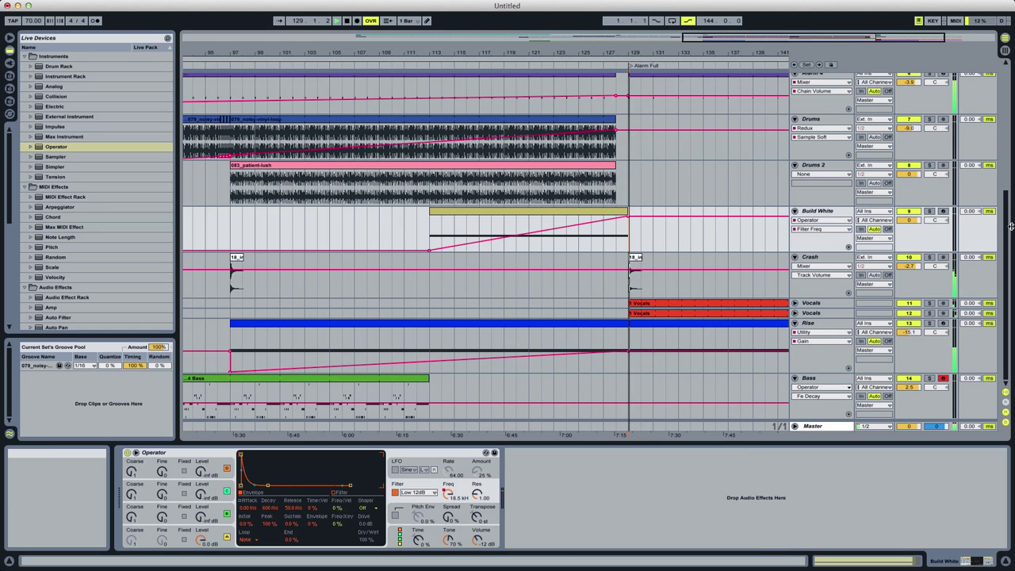
Insert an audio track below Build White and name it Hit.
click(840, 212)
key(ctrl+t)
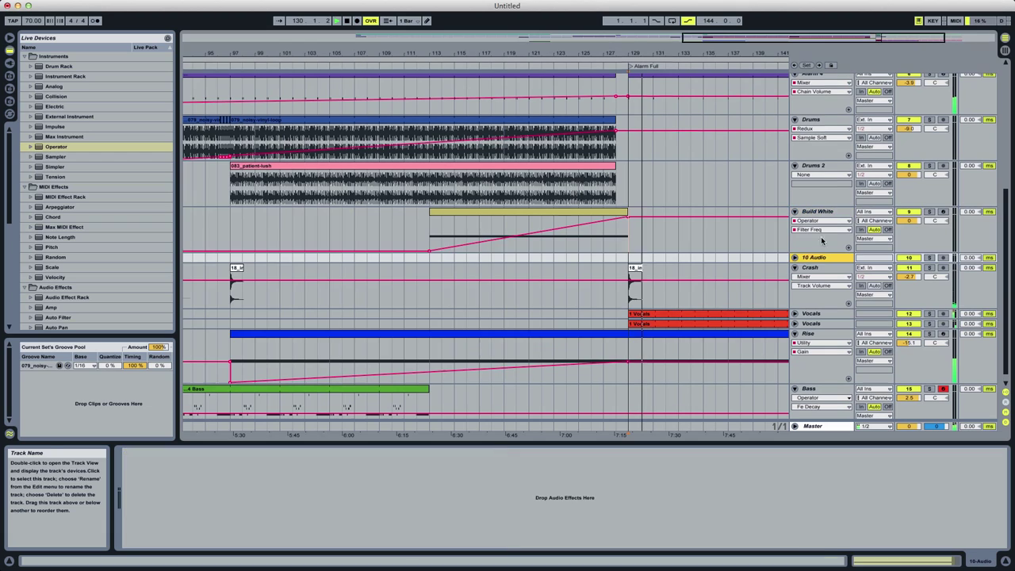
key(ctrl+r)
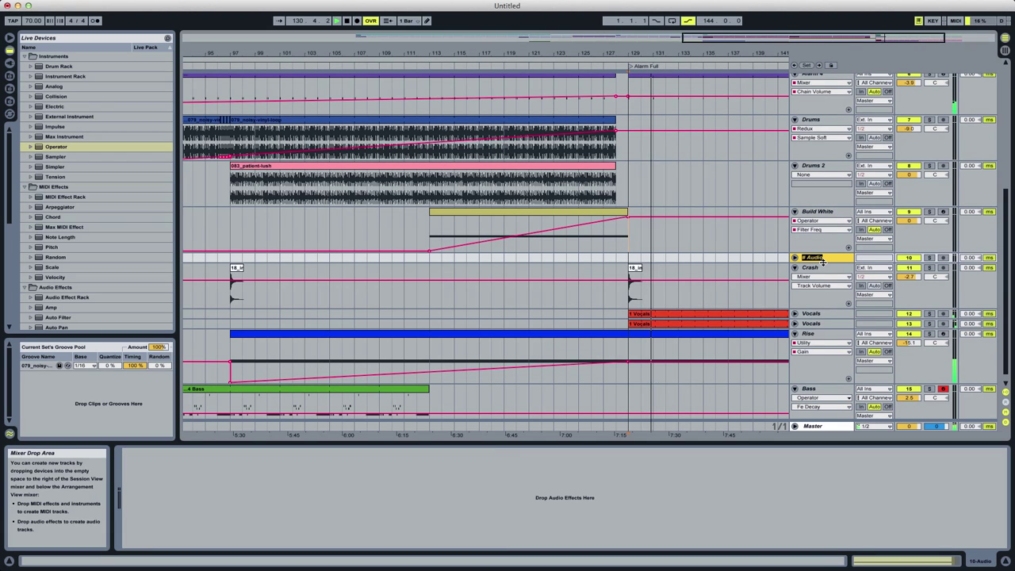
text(Hit)
key(Return)
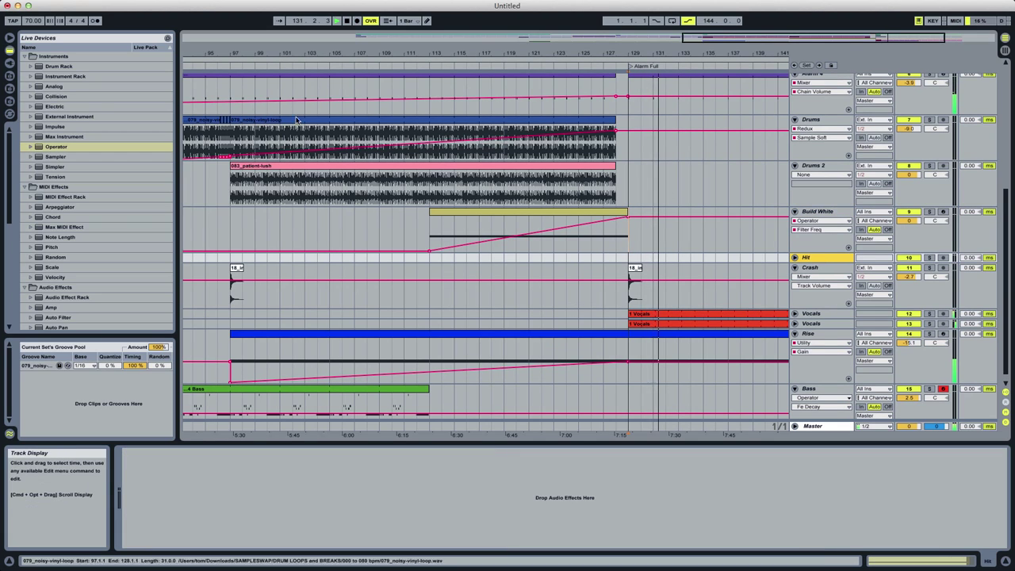
Collapse the drum hit folders in the SAMPLESWAP library and open the alarm sounds folder within SFX AND UNUSUAL SOUNDS.
click(9, 89)
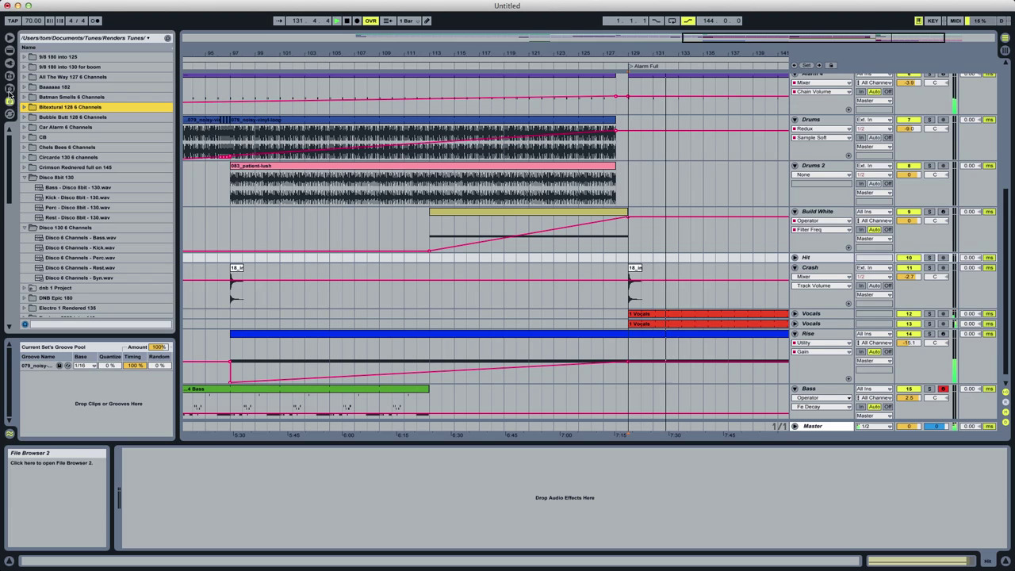
click(12, 77)
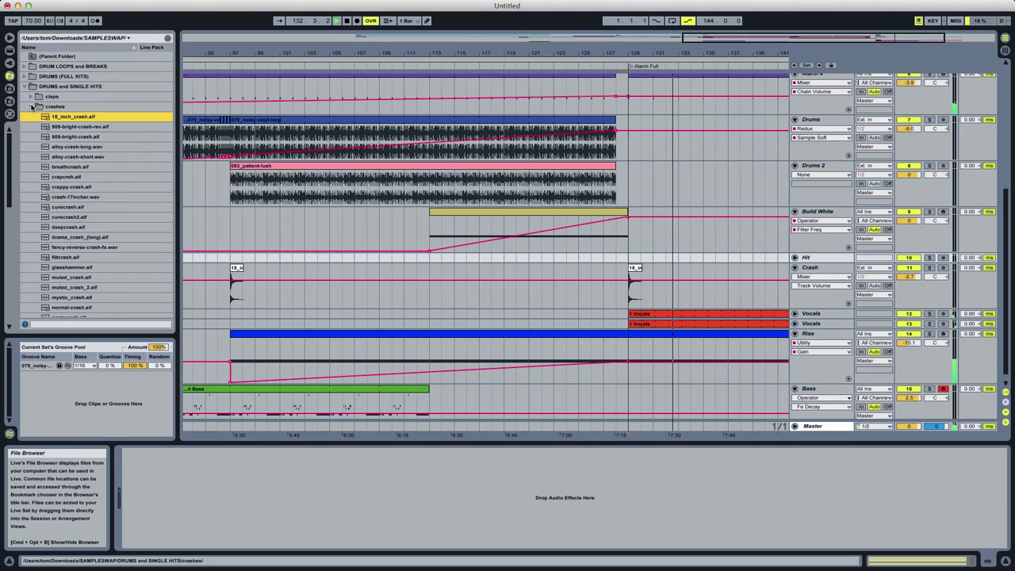
click(31, 107)
click(25, 87)
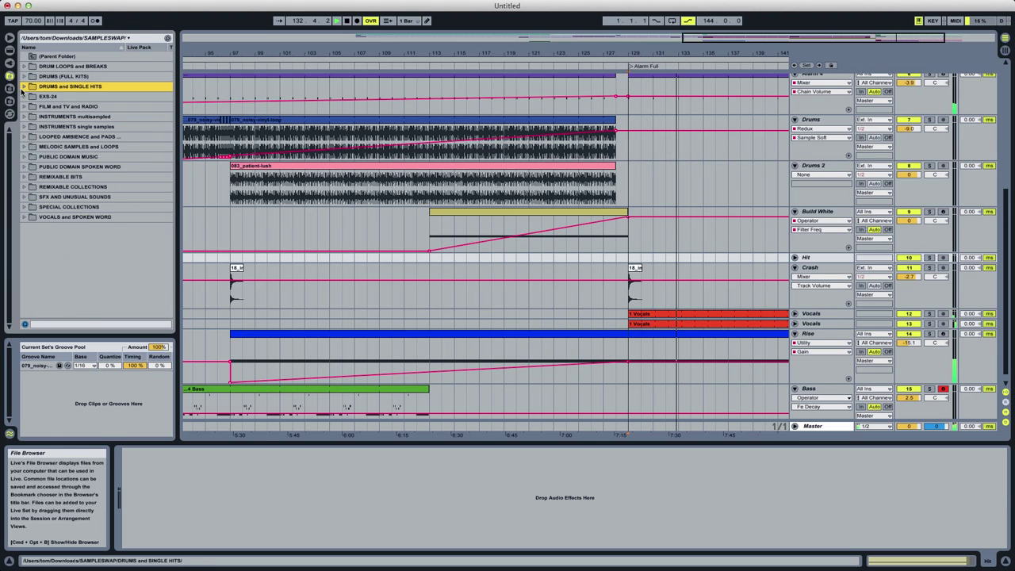
click(23, 196)
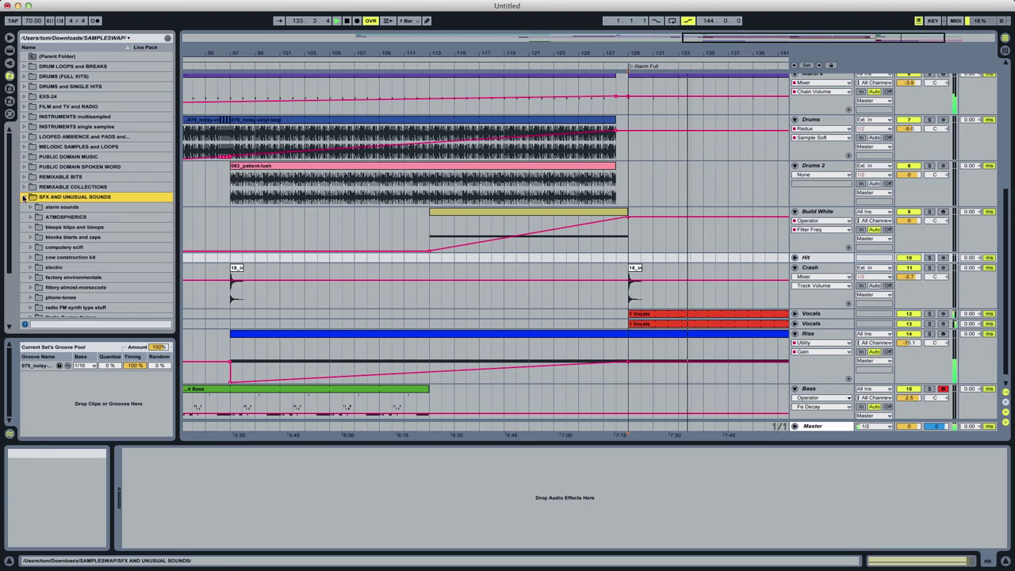
click(32, 207)
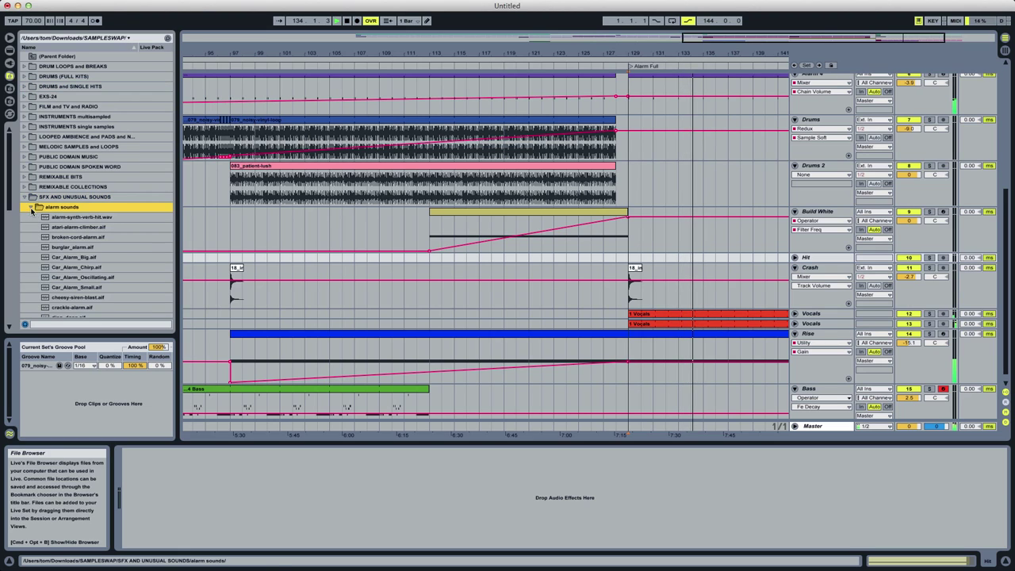
Try alarm-synth-verb-hit.wav at bar 129 on the Hit track, playing it back with the track unfolded.
click(77, 218)
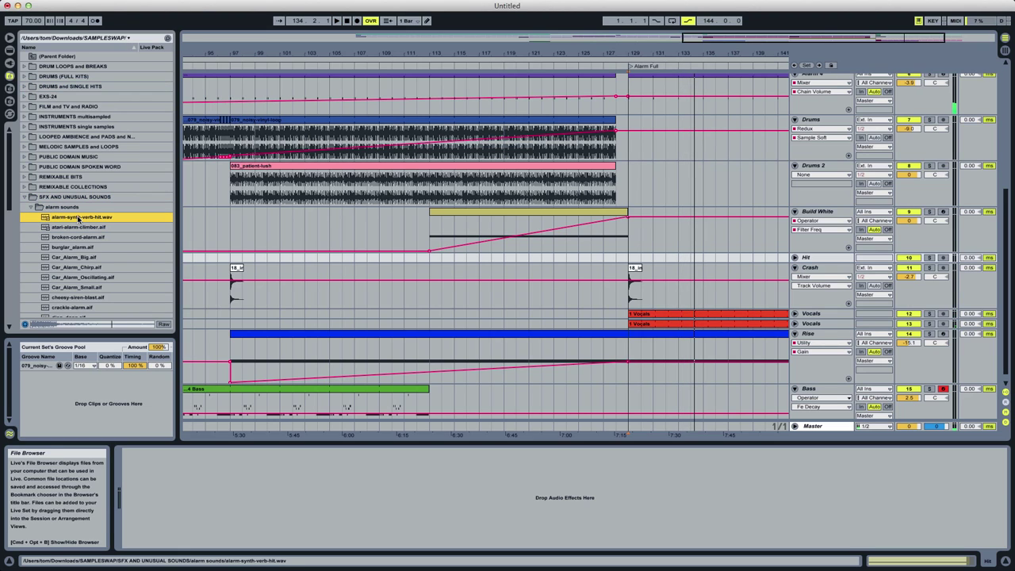
drag(78, 219, 632, 258)
key(space)
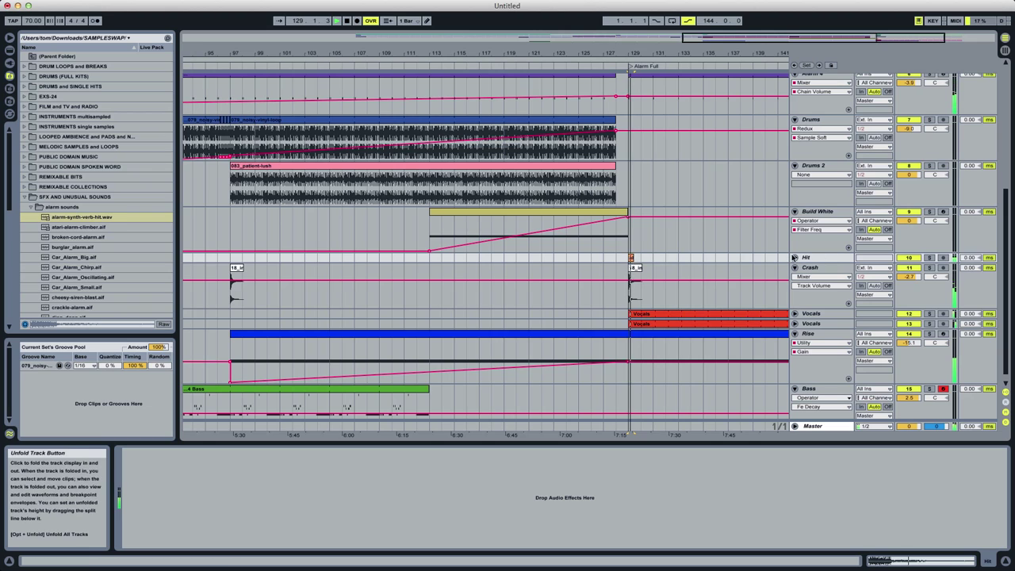
click(794, 257)
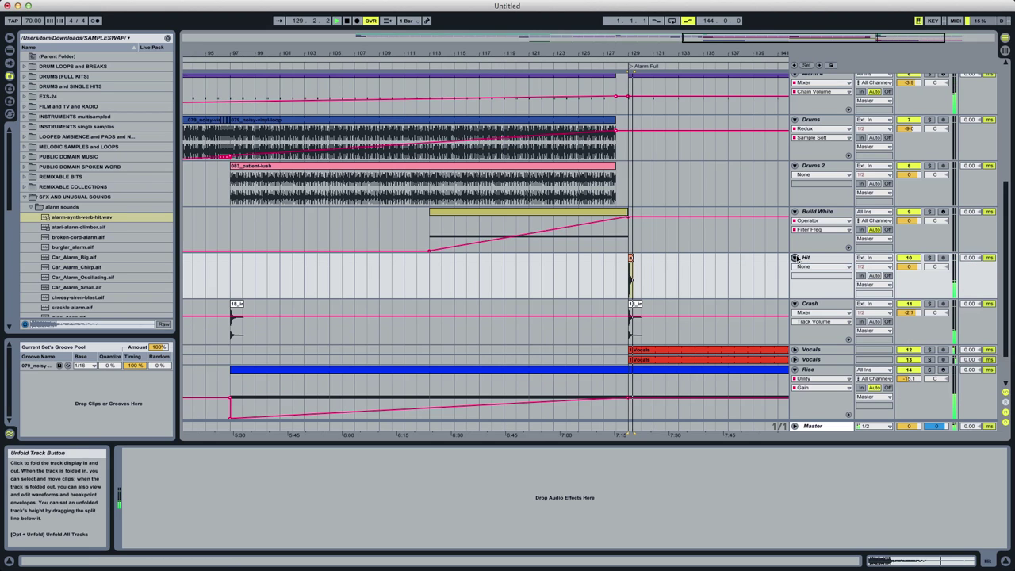
Audition the remaining samples in the alarm sounds folder, from Car_Alarm_Big.aif to mechanical-air-raid-alarm.wav.
click(93, 257)
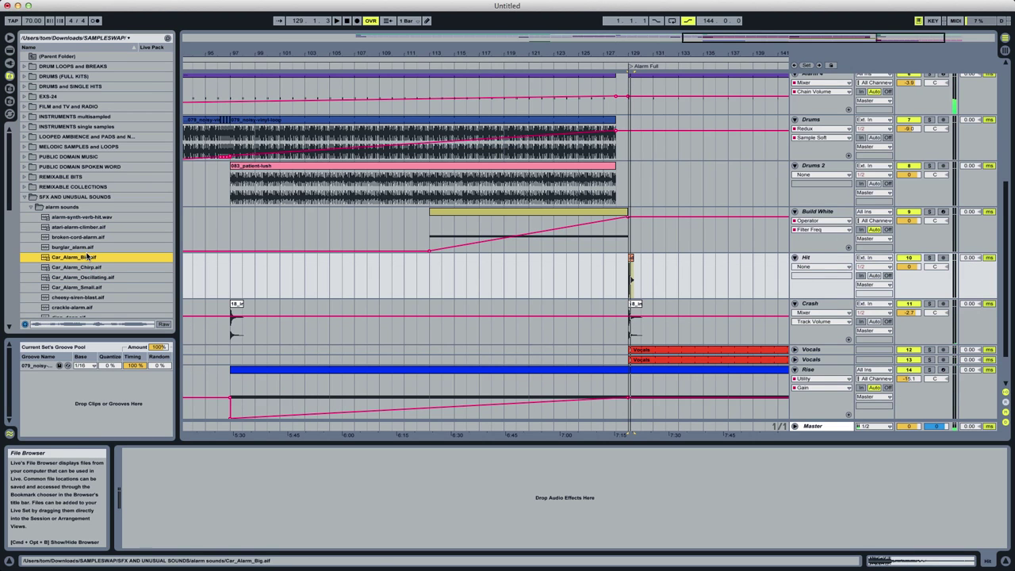
key(Down)
key(Down)
key(Down)
key(Down)
key(Down)
key(Down)
key(Down)
key(Down)
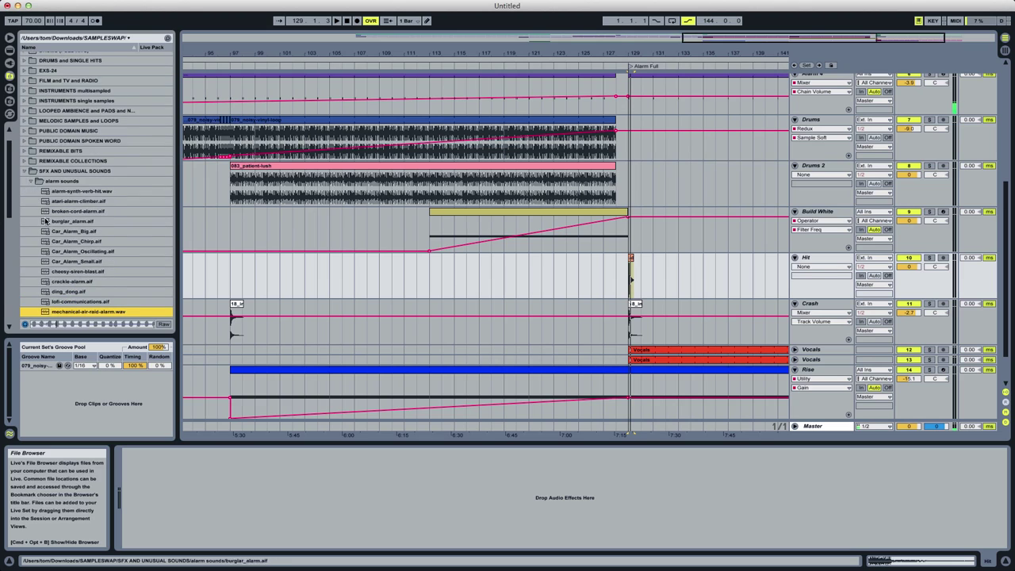
Switch to the blonks blarts and zaps folder and audition its samples as far as fm-blatt.wav.
click(31, 181)
click(31, 211)
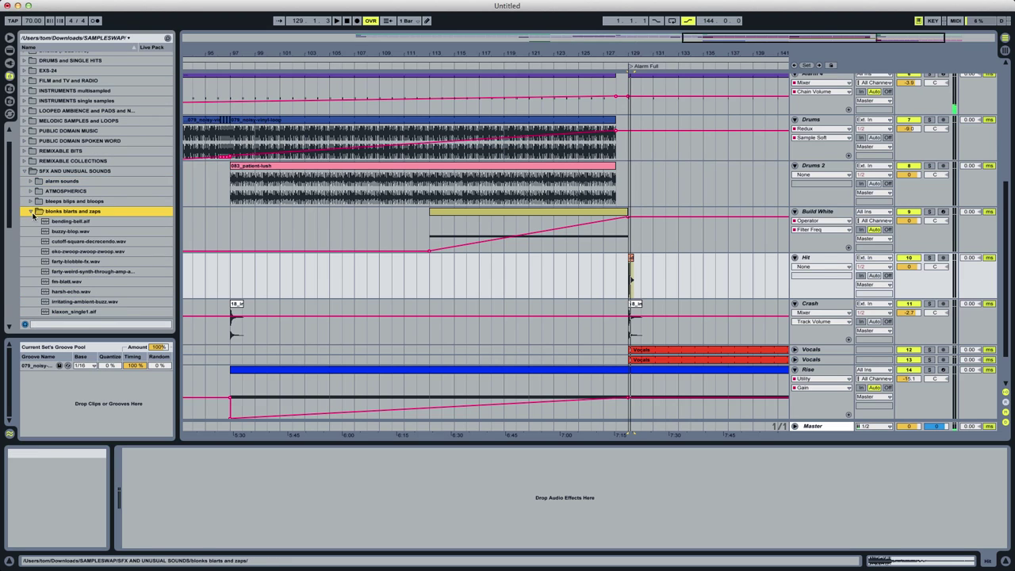
key(Down)
key(Down)
key(Down)
key(Down)
key(Down)
key(Down)
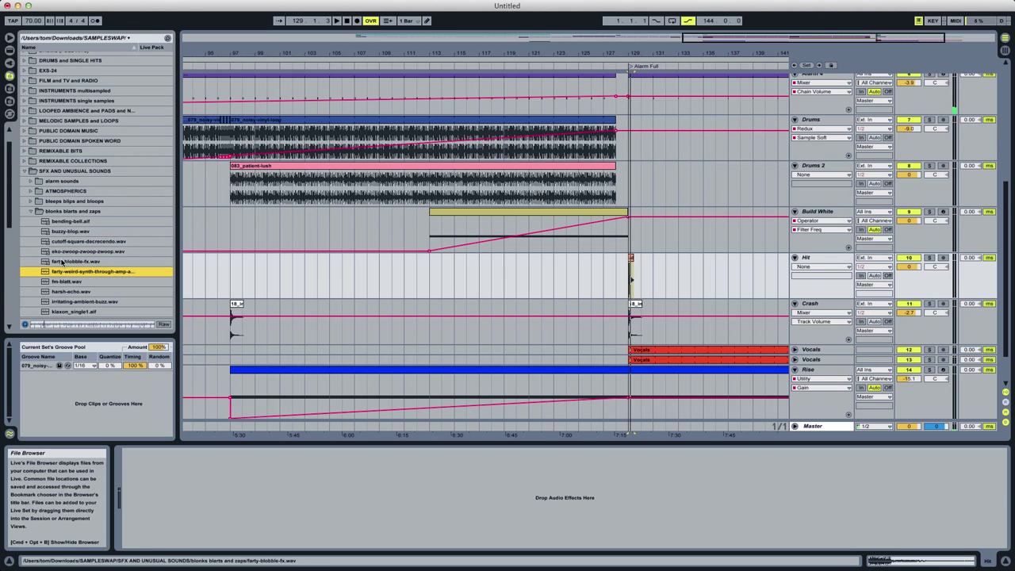
key(Down)
scroll(6, 285, down, 4)
scroll(6, 285, down, 1)
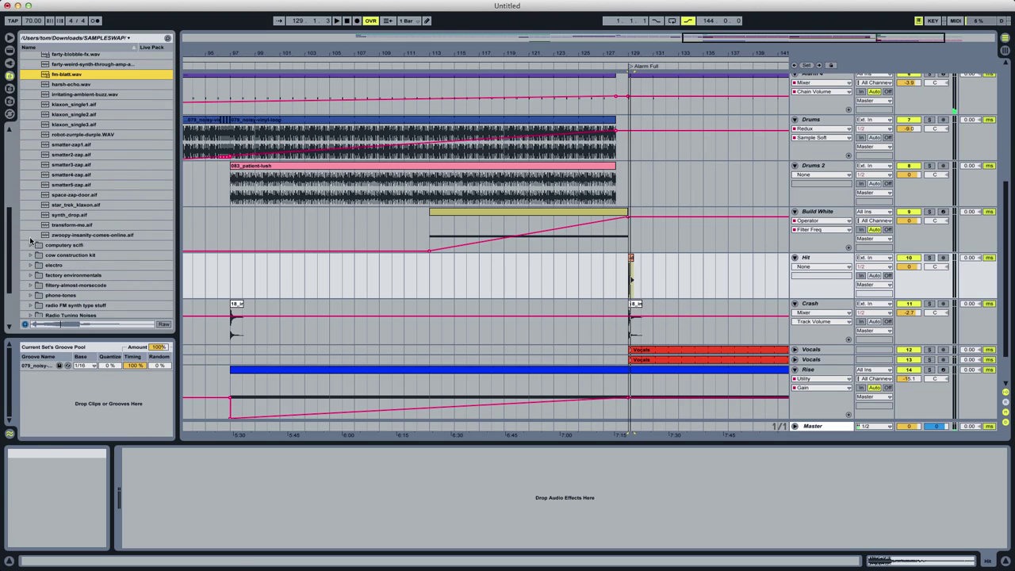
Audition the smatter samples, place smatter2-cap.aif at bar 129 on the Hit track and remove the leftover alarm hit clip.
click(97, 159)
key(Down)
key(Down)
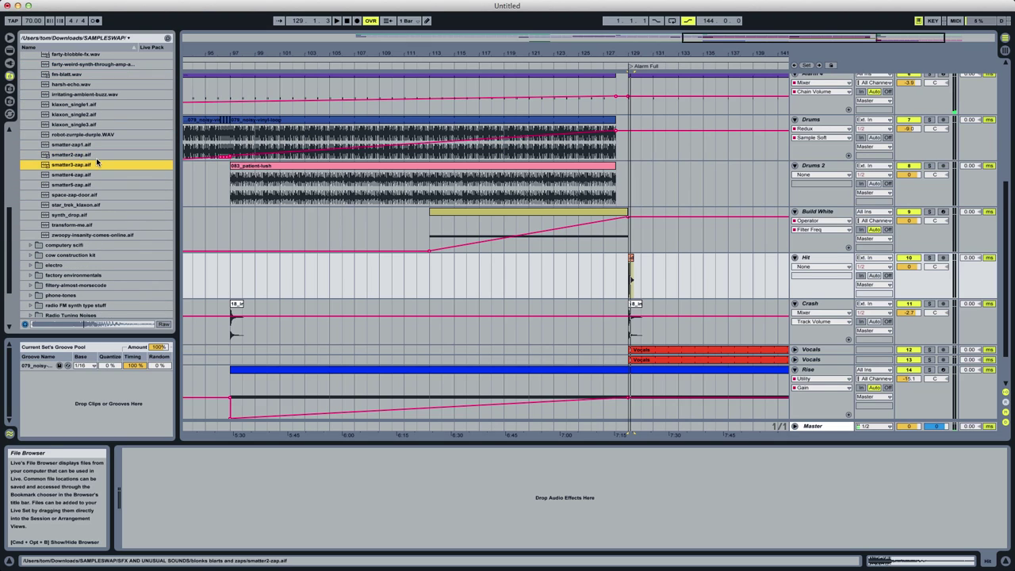
key(Up)
key(Up)
drag(85, 159, 634, 265)
key(space)
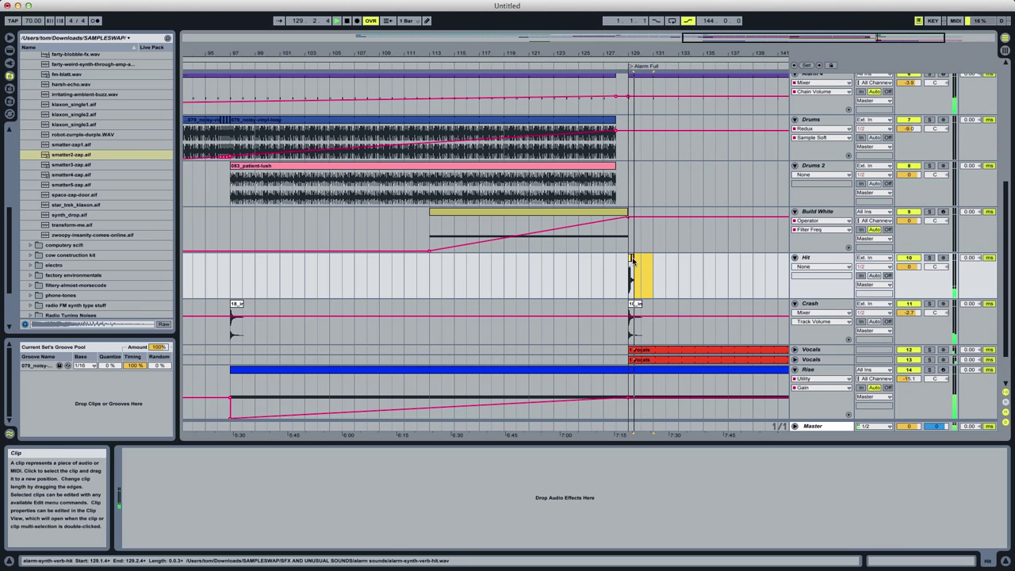
click(631, 259)
key(space)
key(space)
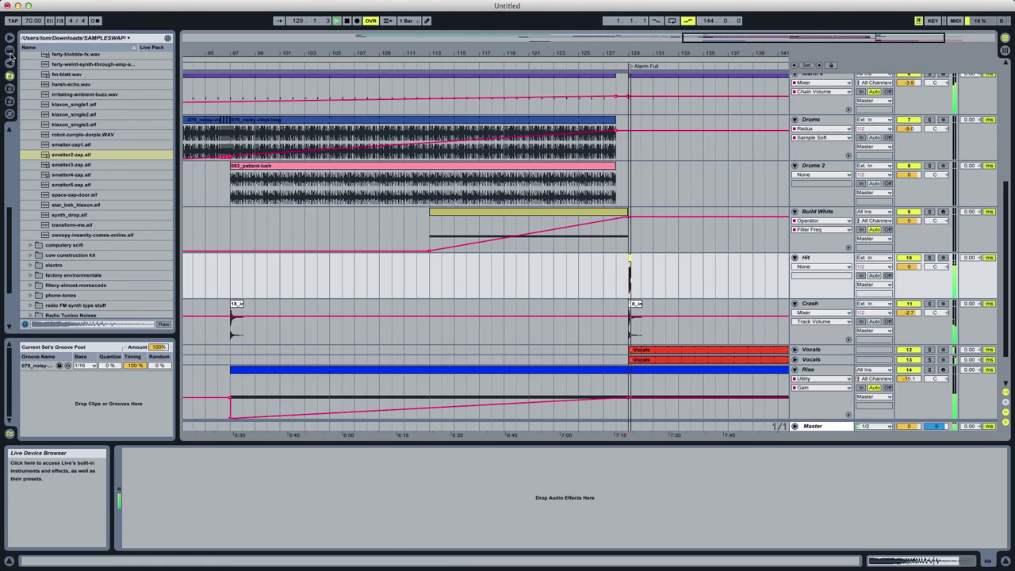
Load the Filter Delay audio effect onto the Hit track.
click(10, 51)
scroll(36, 226, down, 5)
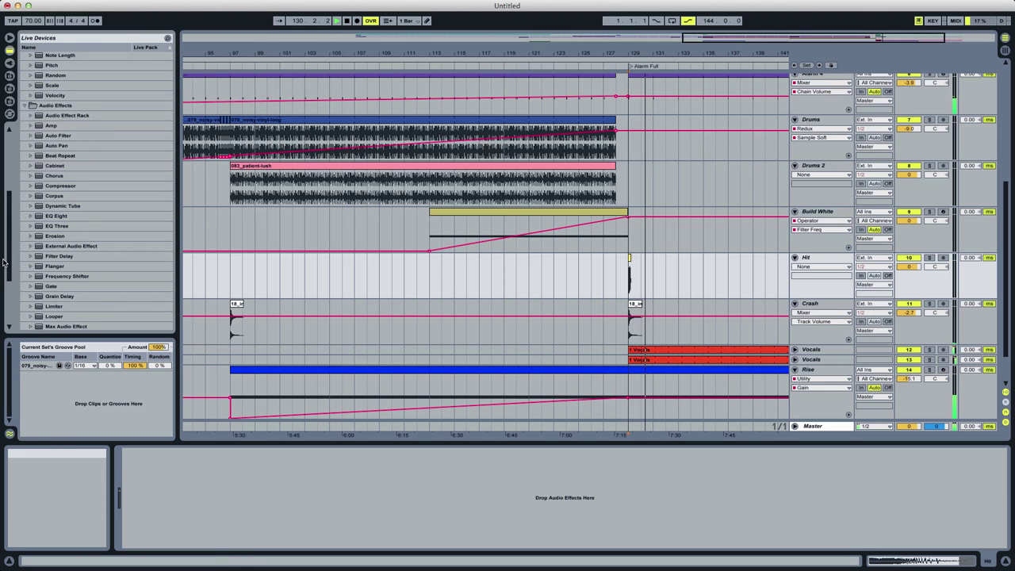
mouse_move(7, 255)
mouse_down()
mouse_move(6, 284)
mouse_move(7, 268)
mouse_up()
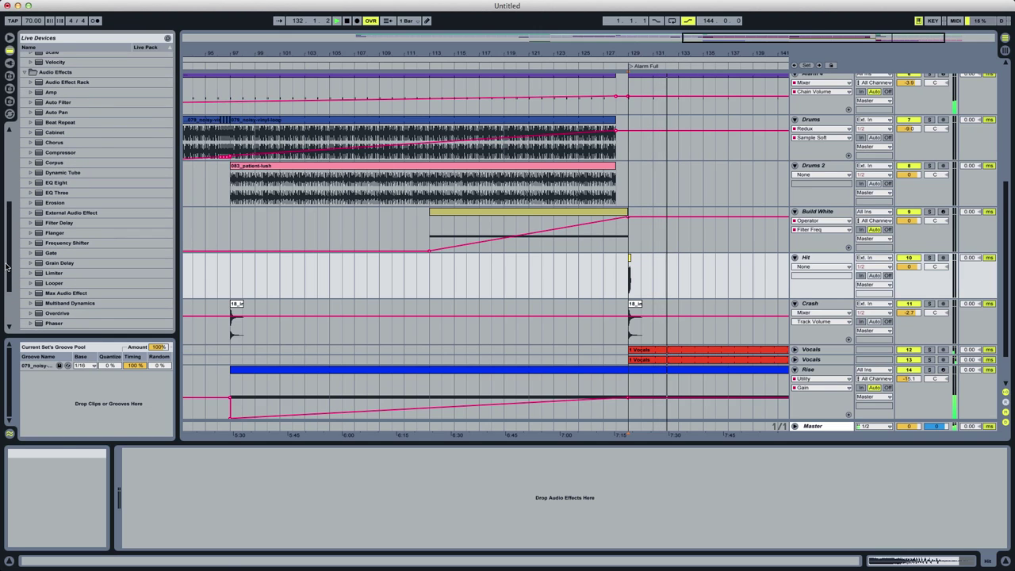
click(64, 223)
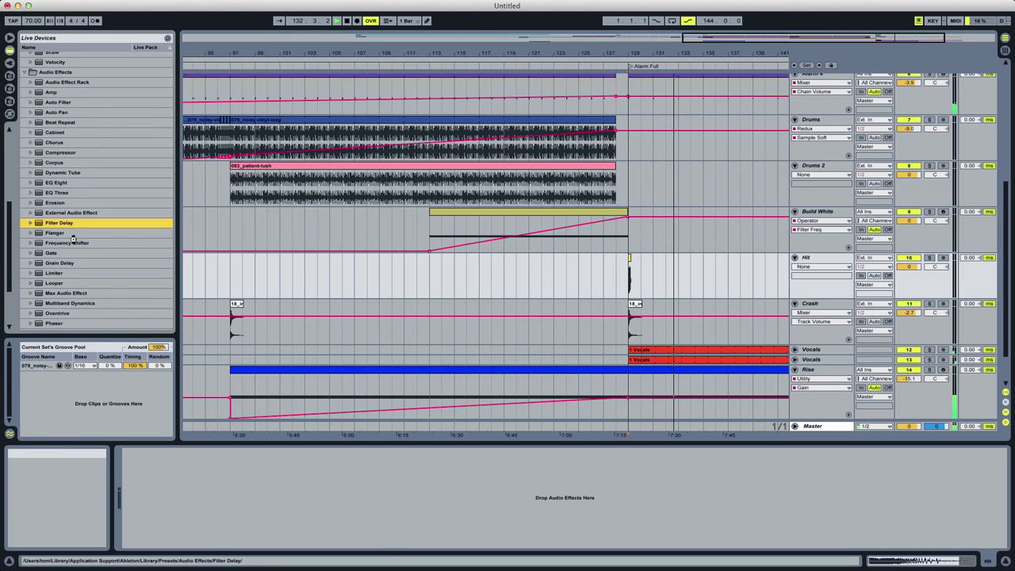
key(Return)
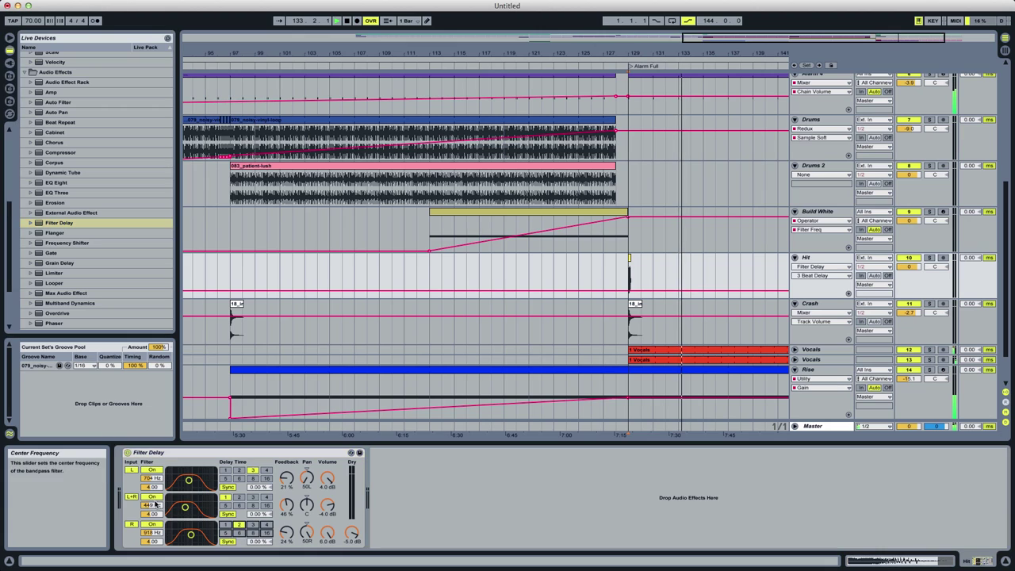
Disable the Filter Delay's L+R line and set the R line's delay time to 3.
click(132, 498)
click(253, 534)
click(256, 526)
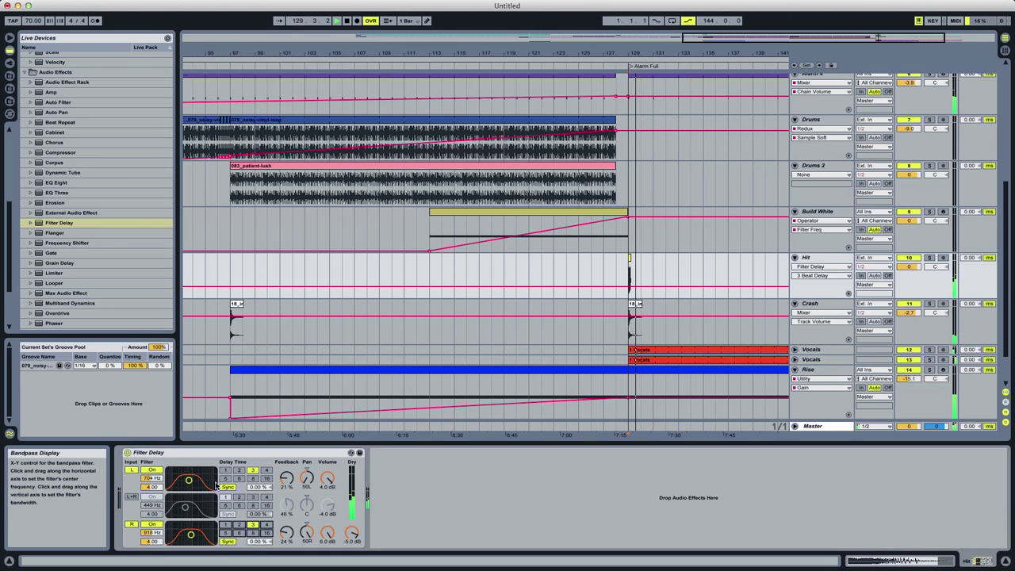
Set both the L and R delay lines to 99% feedback and 0.0 dB volume while playing the hit.
drag(287, 480, 287, 444)
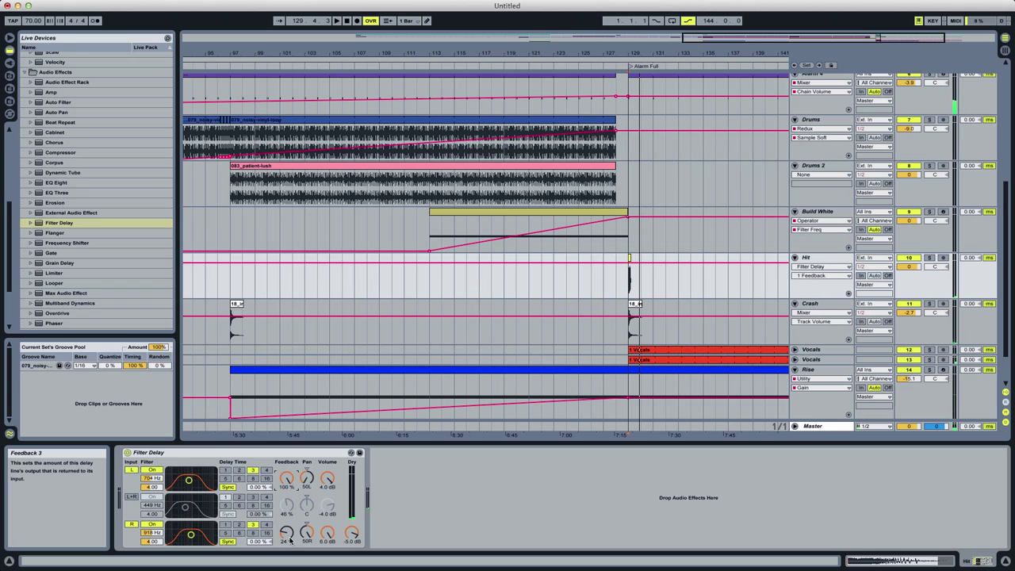
drag(291, 539, 291, 500)
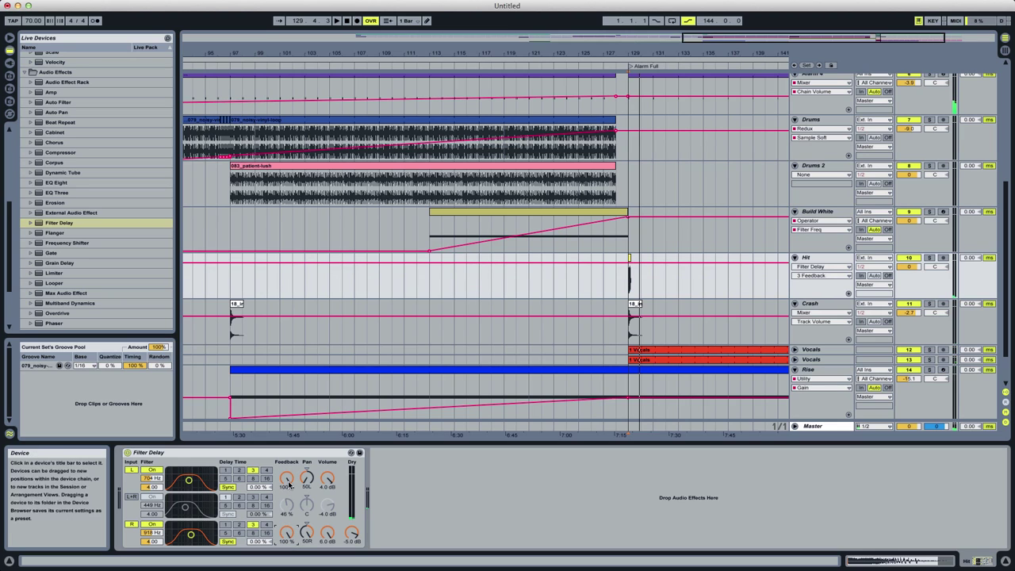
click(291, 536)
key(space)
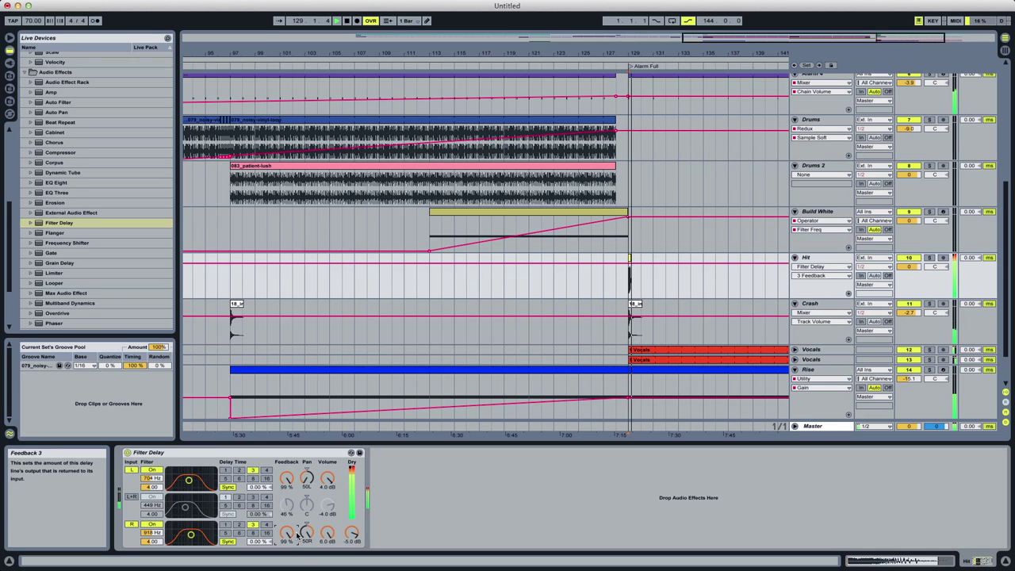
click(329, 487)
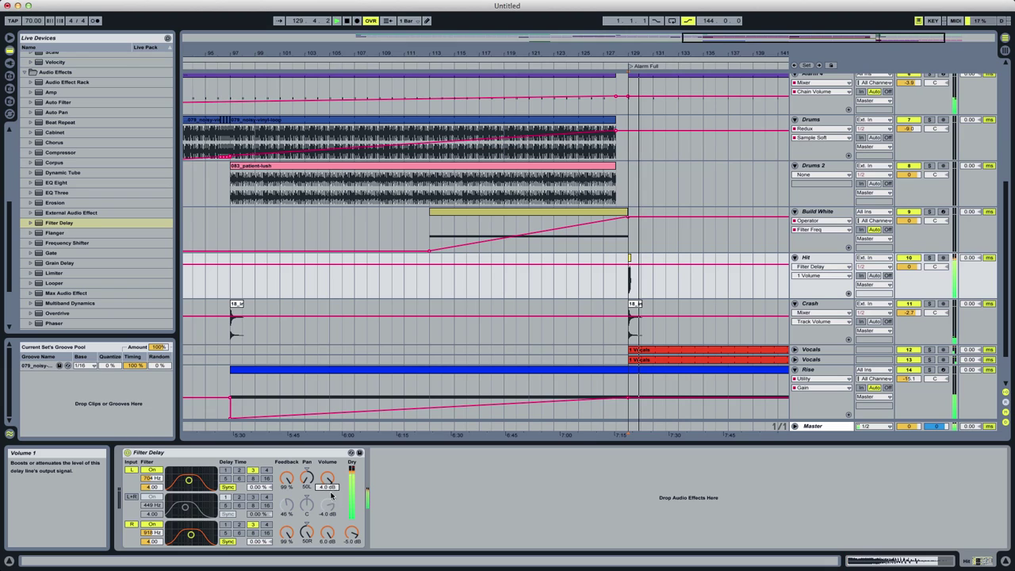
click(328, 535)
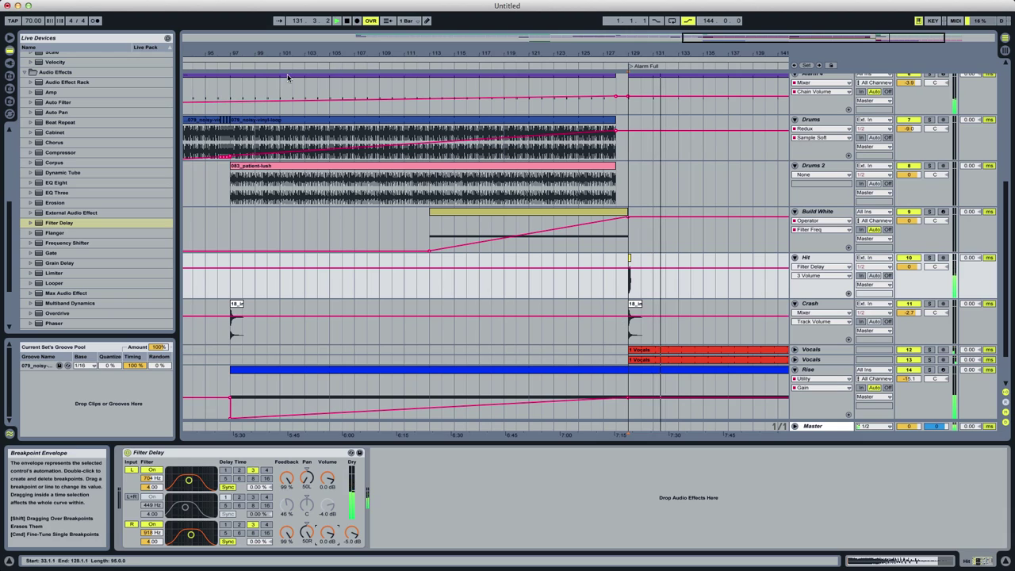
Set the Hit track's L and R delay lines to 90% feedback and lower their filters to about 98 Hz and 120 Hz.
click(290, 480)
text(90)
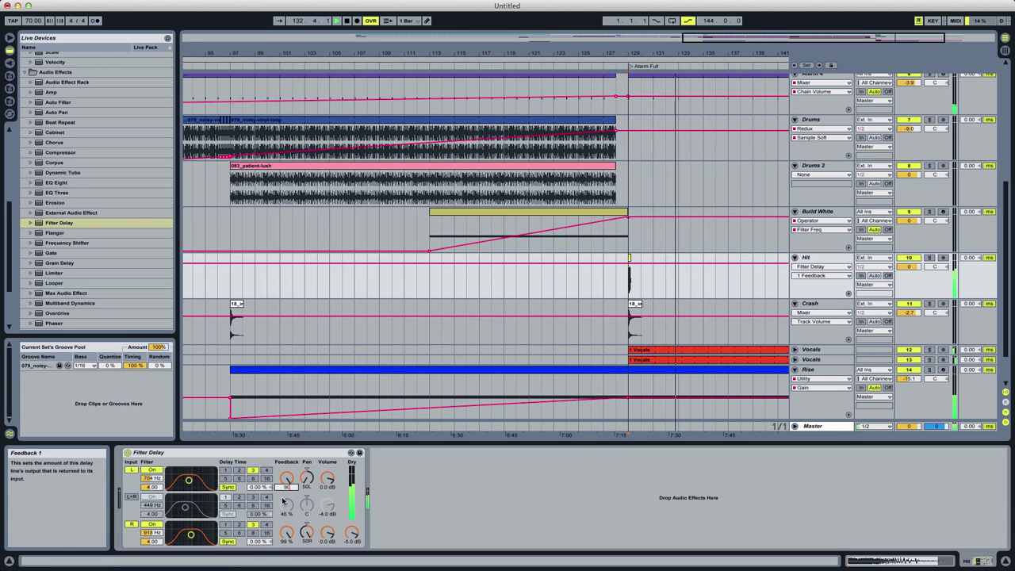
key(Return)
click(289, 534)
text(90)
key(Return)
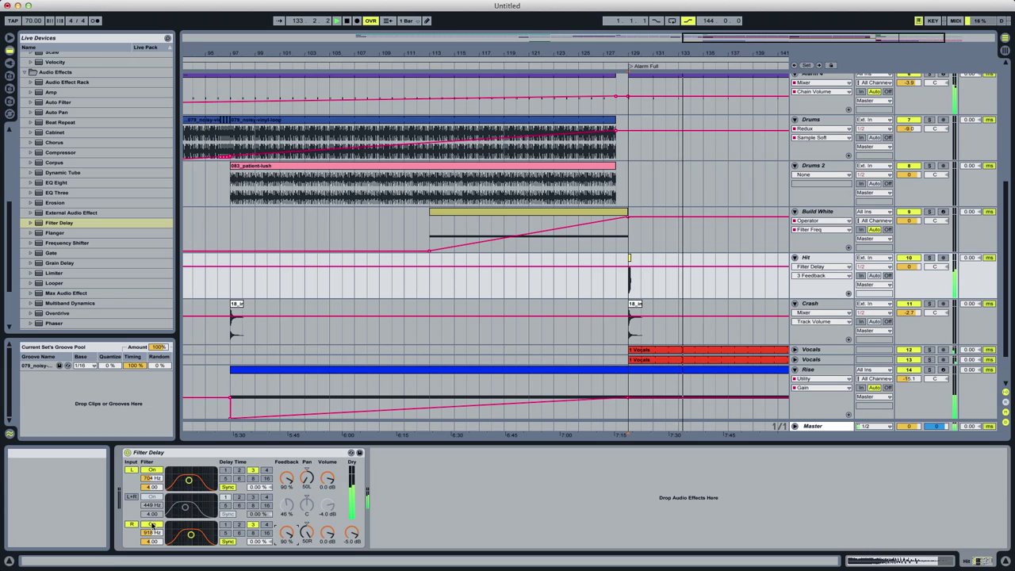
drag(189, 480, 173, 482)
drag(176, 529, 174, 526)
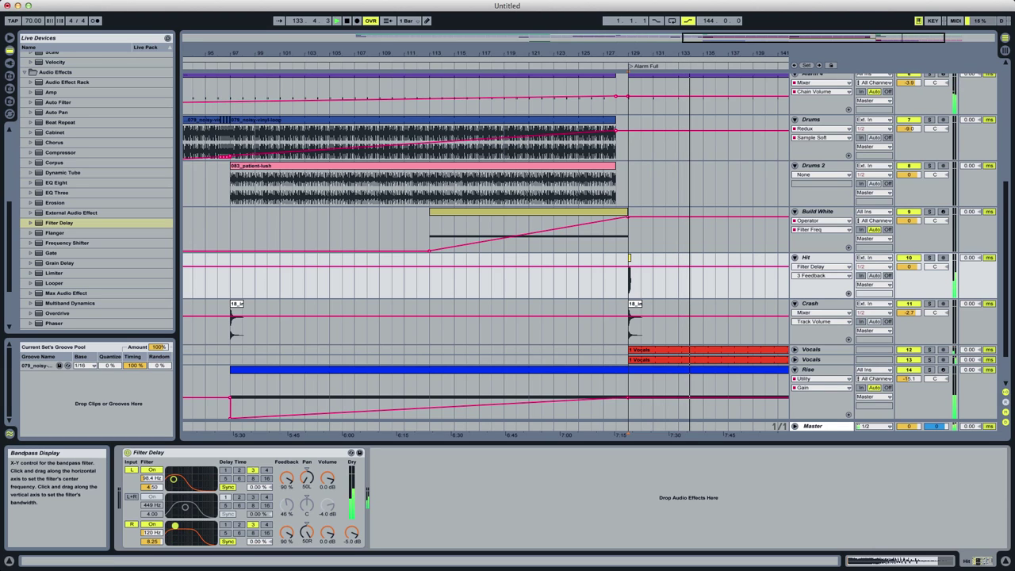
Open the SFX REAL LIFE SOUND EFFECTS folder in the SAMPLESWAP library and stop playback.
click(8, 84)
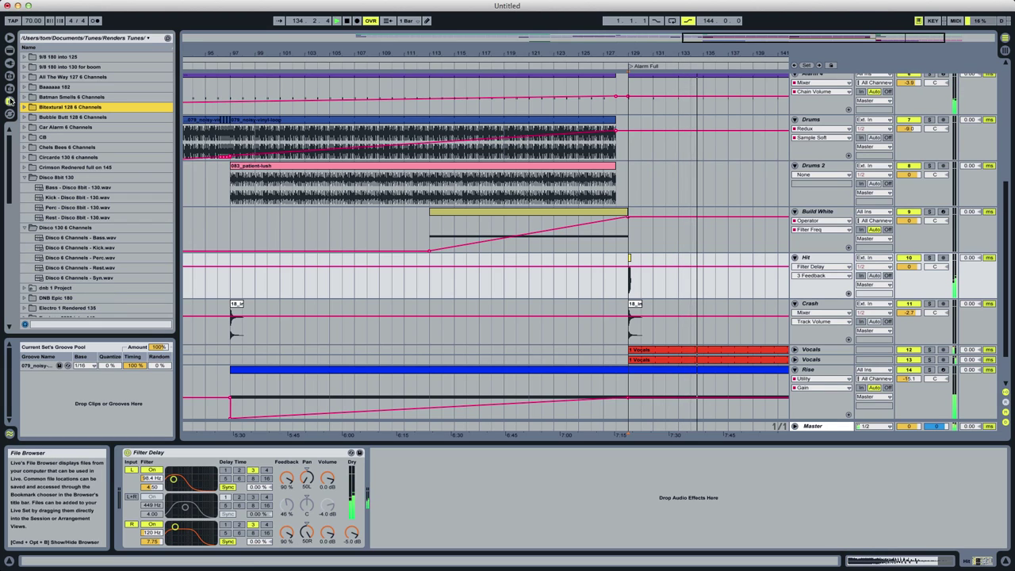
click(9, 76)
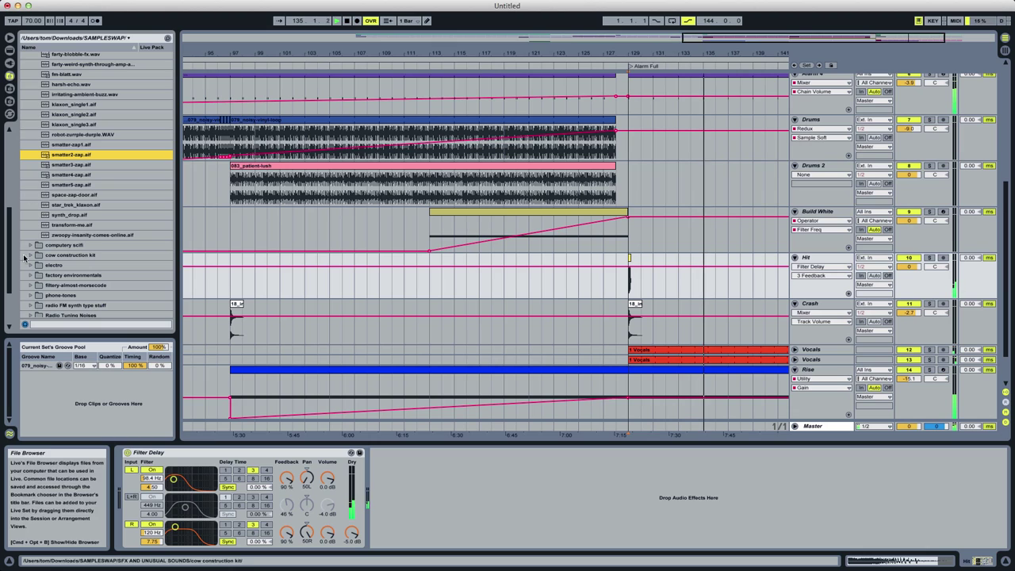
drag(11, 256, 15, 291)
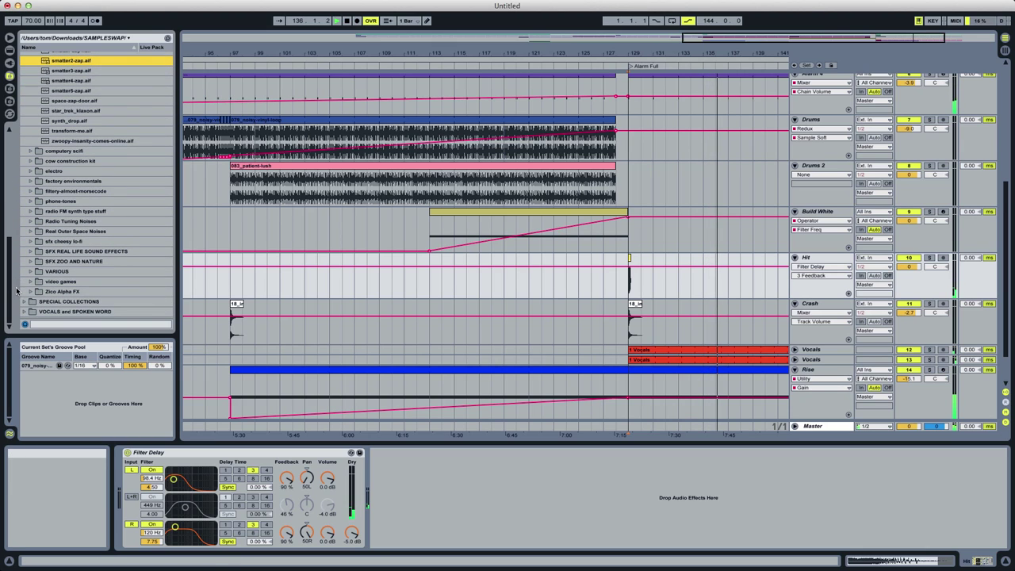
click(30, 251)
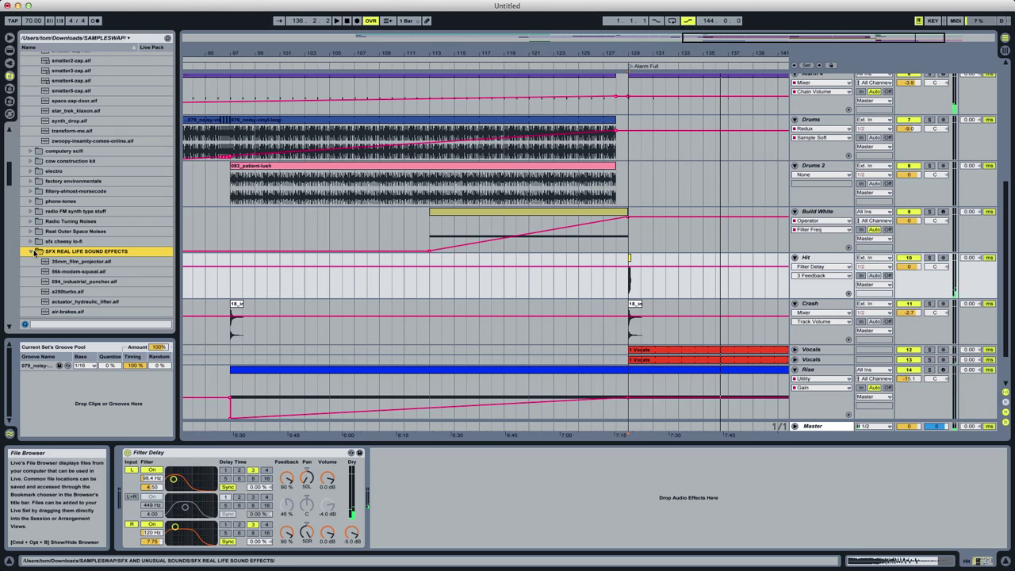
Audition the real-life sound effect samples, from 35mm_film_projector.aif down to churchbell.aif, for an extra drop hit.
click(49, 262)
click(54, 272)
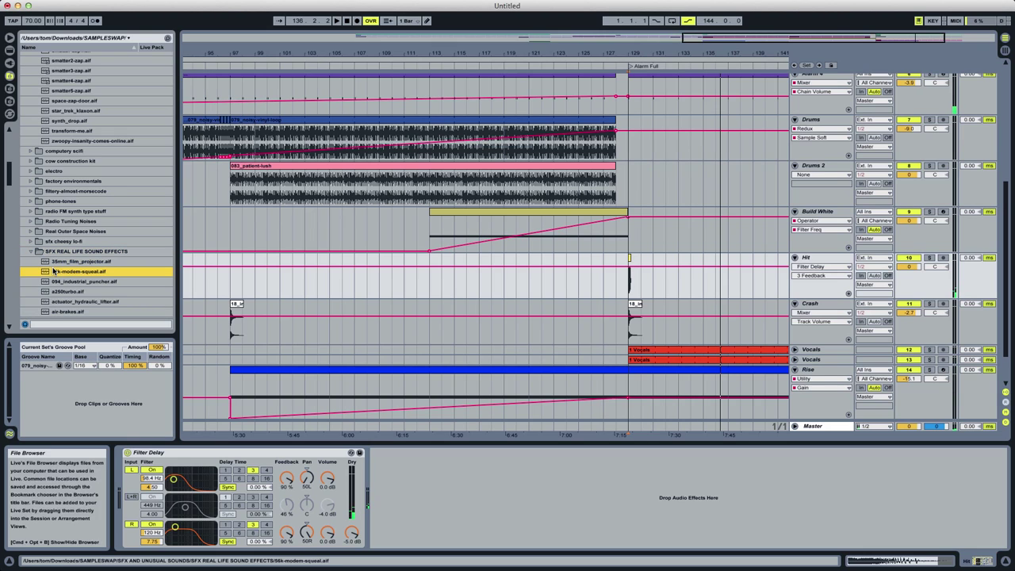
key(Down)
key(Down)
key(Down)
key(Down)
key(Down)
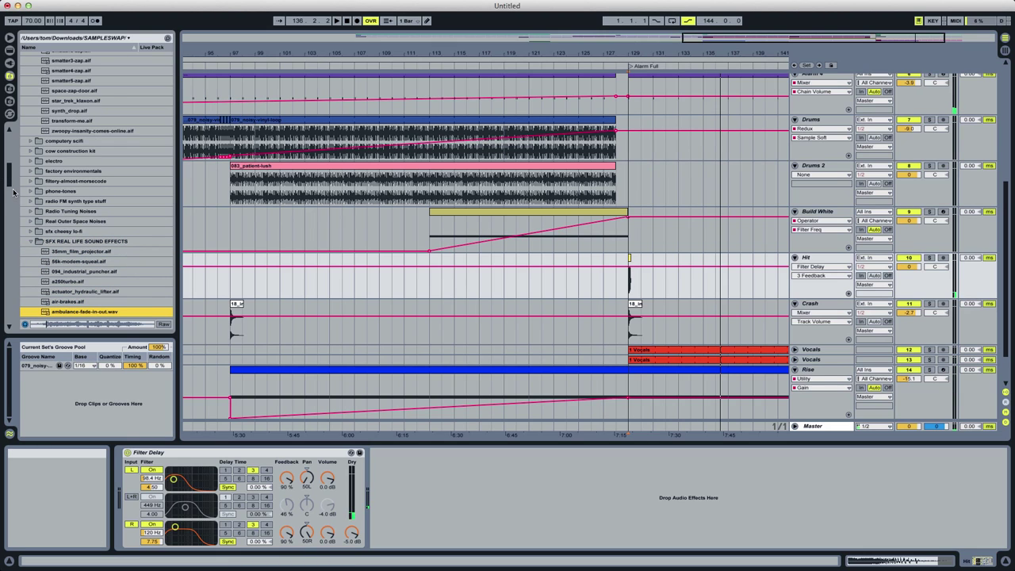
scroll(8, 185, down, 5)
click(92, 197)
key(Down)
key(Down)
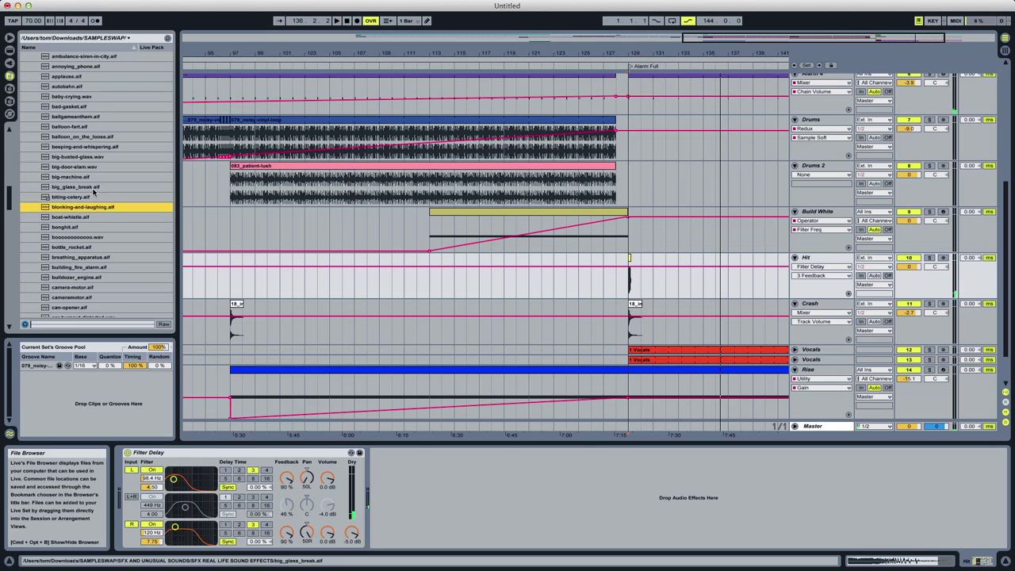
key(Down)
key(Down)
key(Down)
key(Down)
key(Down)
key(Down)
key(Down)
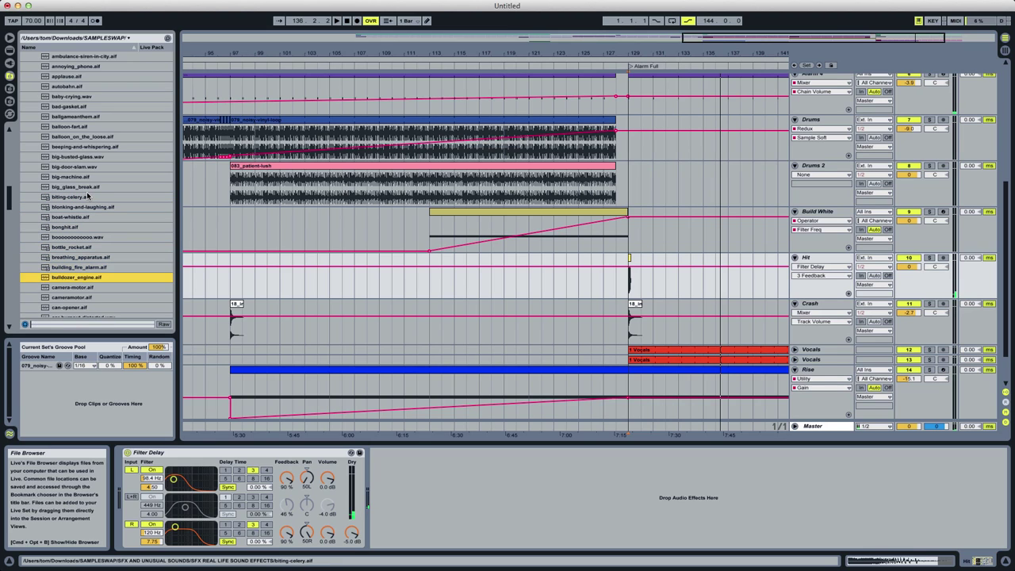
key(Down)
key(Down)
key(Down)
key(Down)
key(Down)
key(Down)
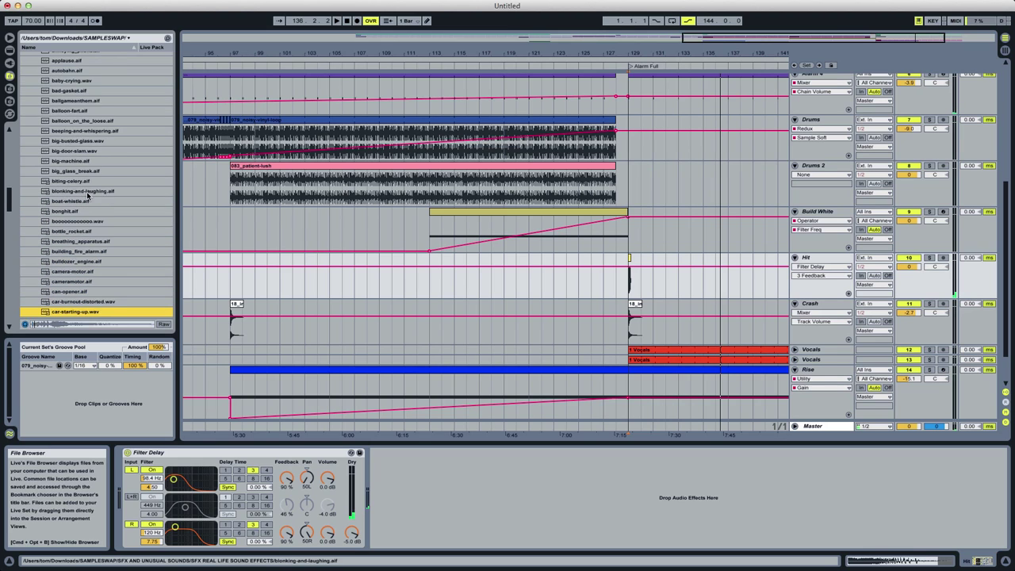
key(Down)
key(Down)
key(Down)
key(Down)
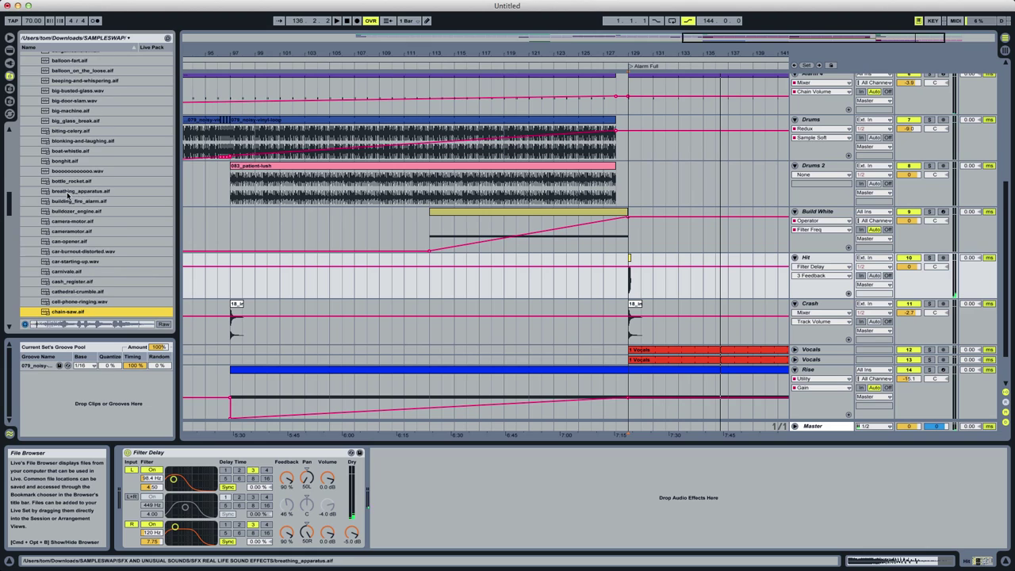
key(Down)
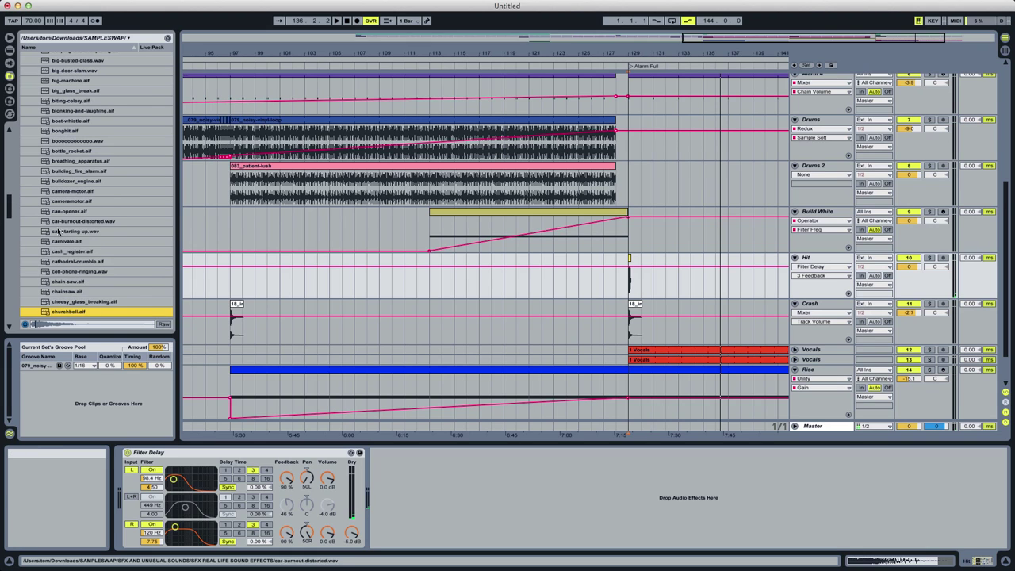
Add a new audio track below Crash, place cheesy_glass_breaking.aif on it at bar 129, and play the drop.
click(815, 303)
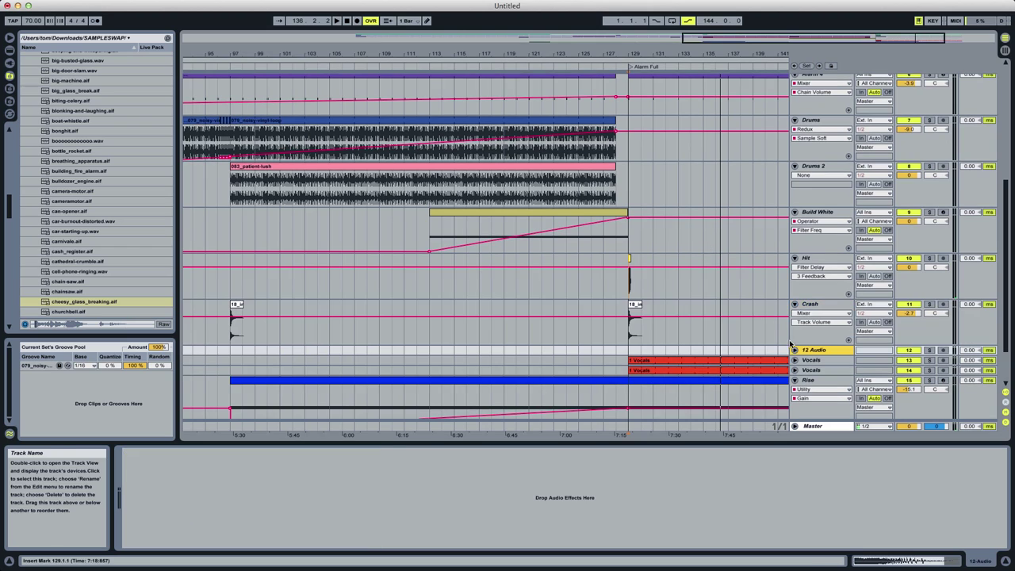
key(super+t)
drag(89, 305, 633, 381)
key(space)
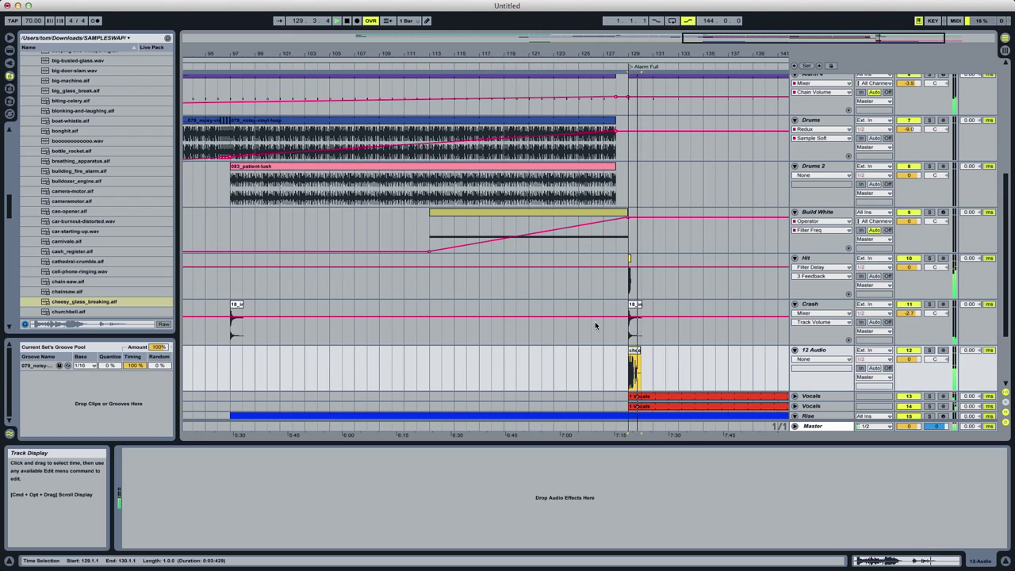
Play the build from bar 113, show the whole arrangement, and restart playback from bar 33.
key(space)
click(429, 283)
key(space)
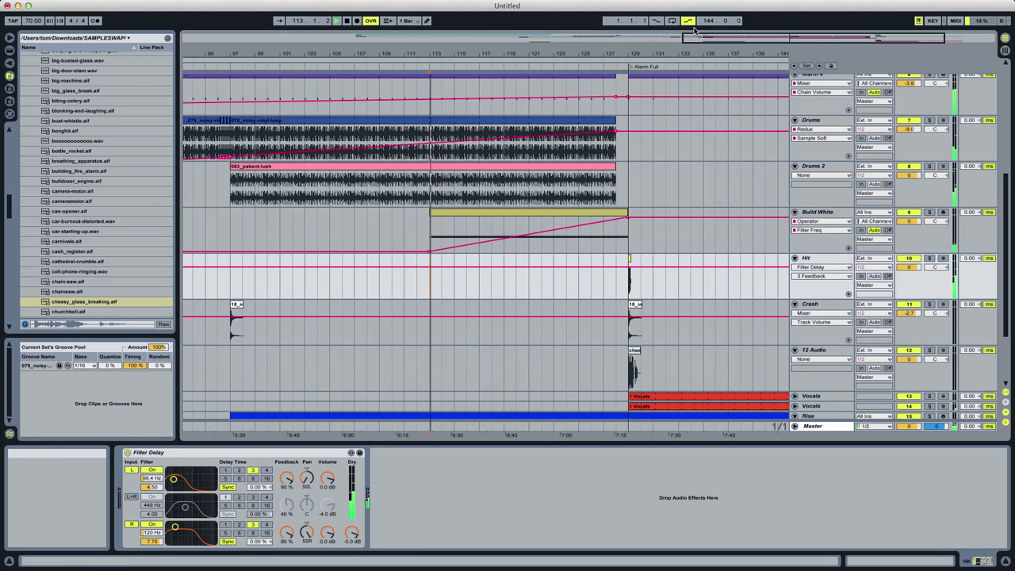
double_click(698, 36)
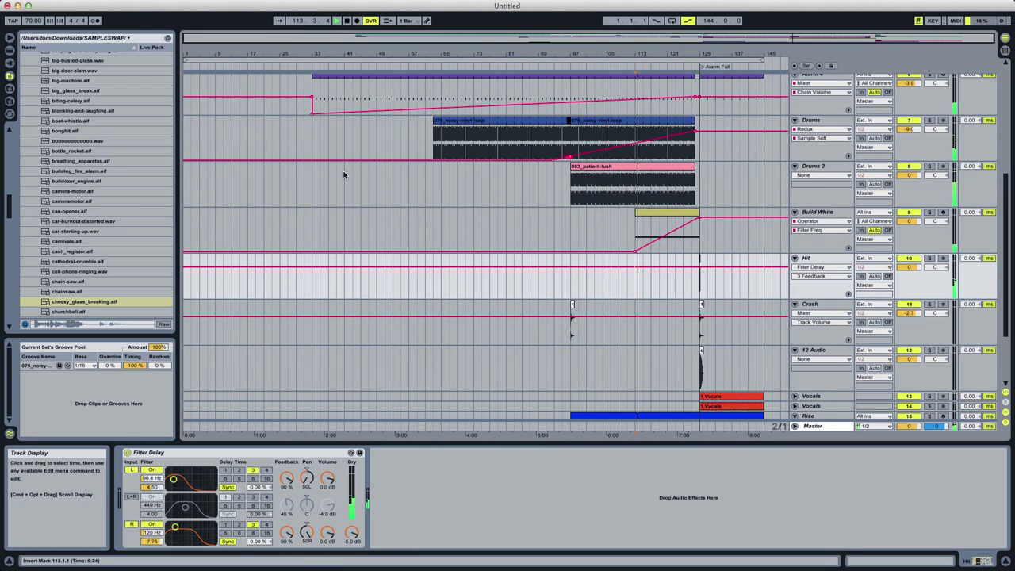
key(space)
click(311, 191)
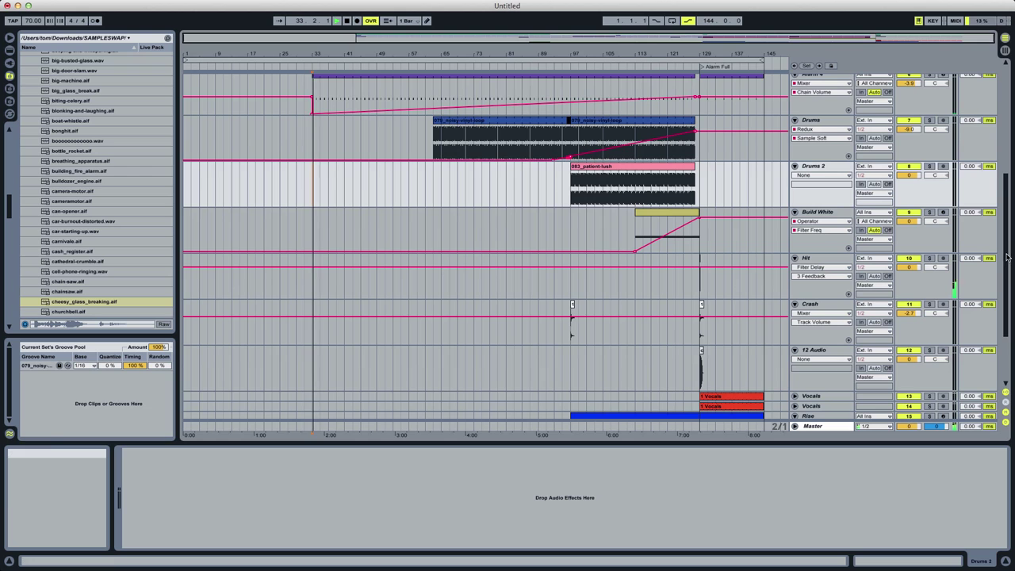
Automate Alarm 2's Reverb with a 60.0 s decay time over bars 33 to 65 and 100% dry/wet over bars 33 to 61.
drag(1008, 298, 999, 133)
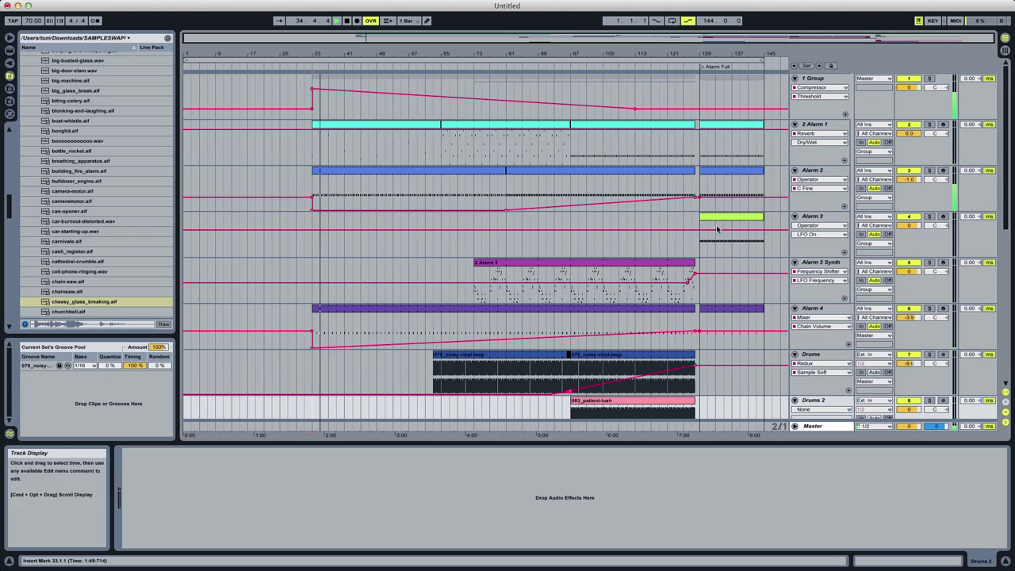
click(806, 174)
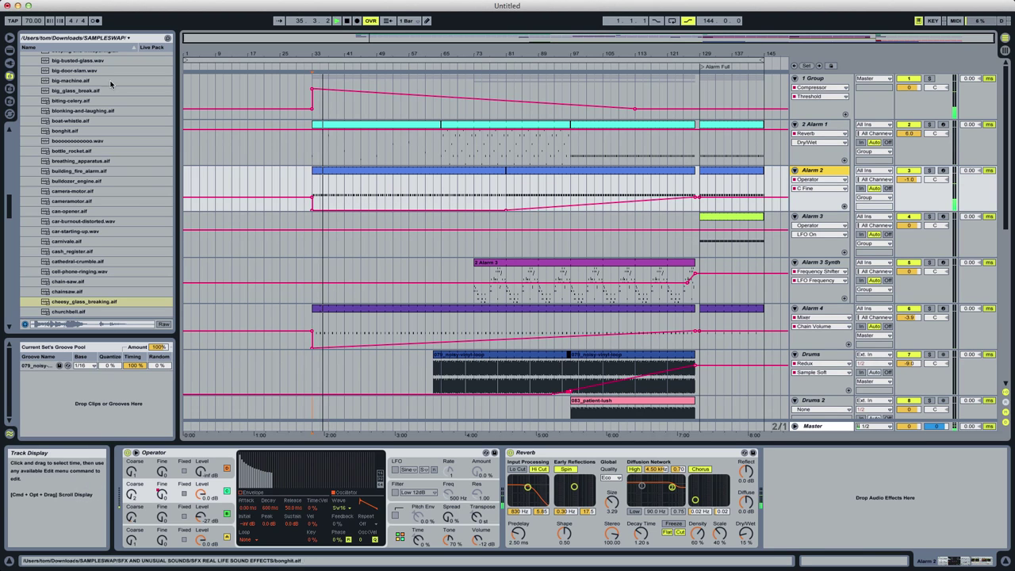
click(10, 52)
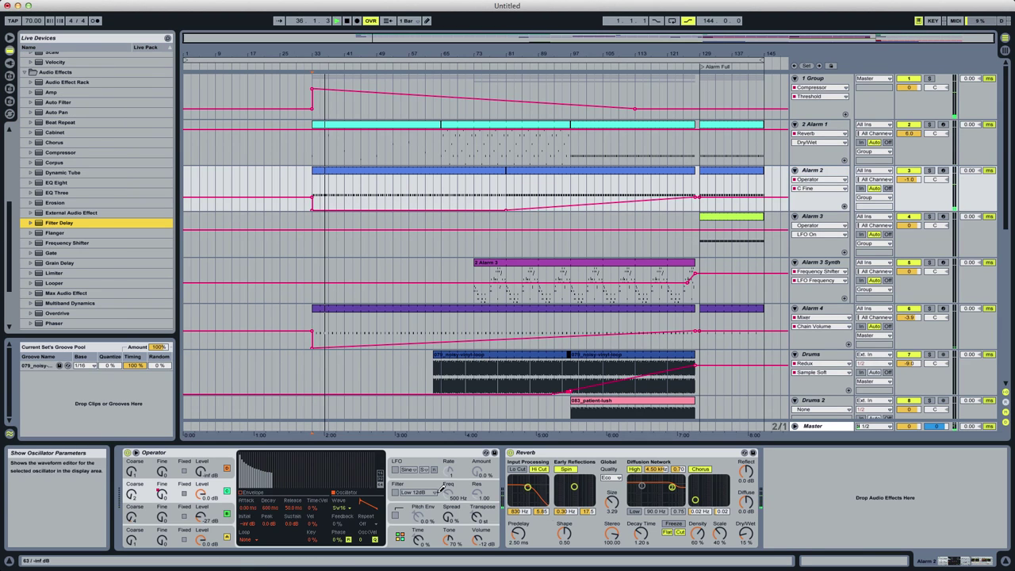
click(641, 534)
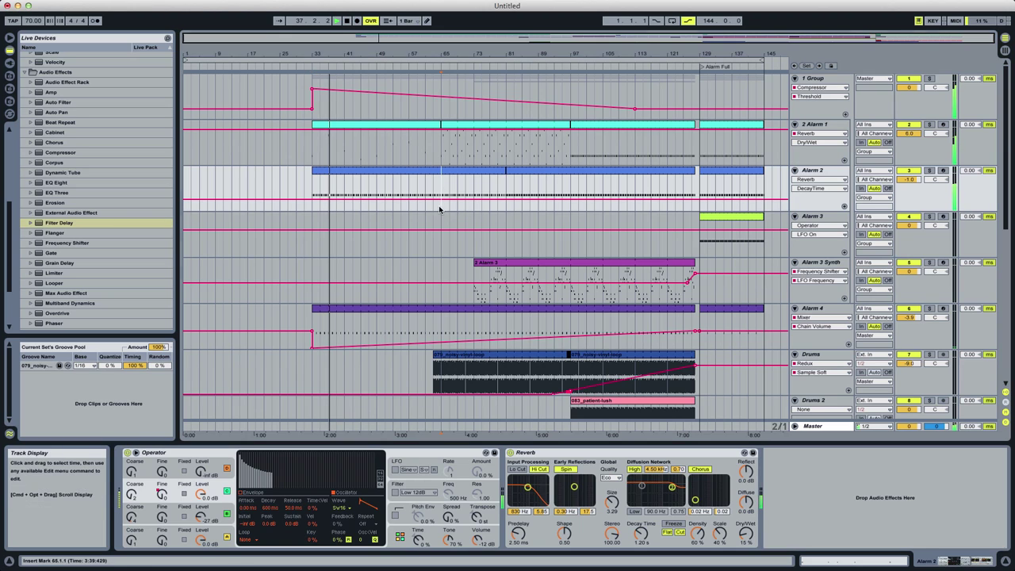
drag(439, 208, 311, 177)
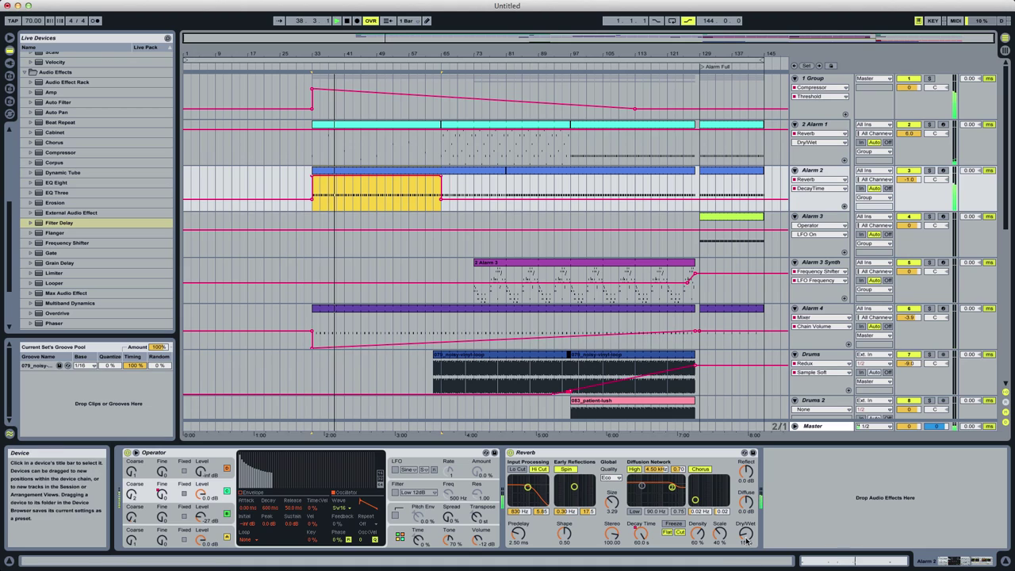
drag(746, 535, 746, 532)
drag(444, 195, 304, 178)
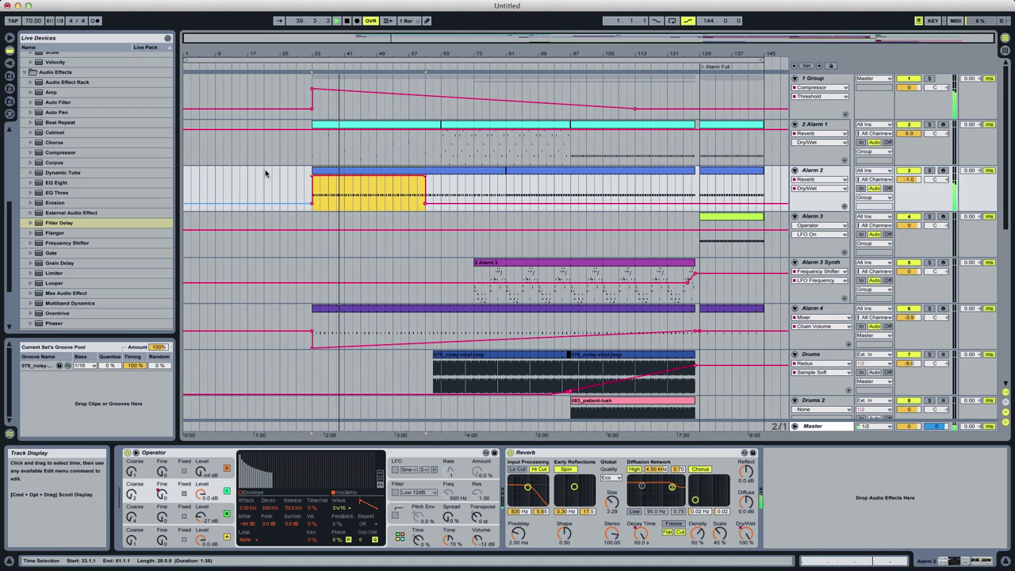
Add an Auto Filter to Alarm 2 and automate its frequency rising from 93.5 Hz at bar 33 to about 12 kHz at bar 65.
double_click(56, 101)
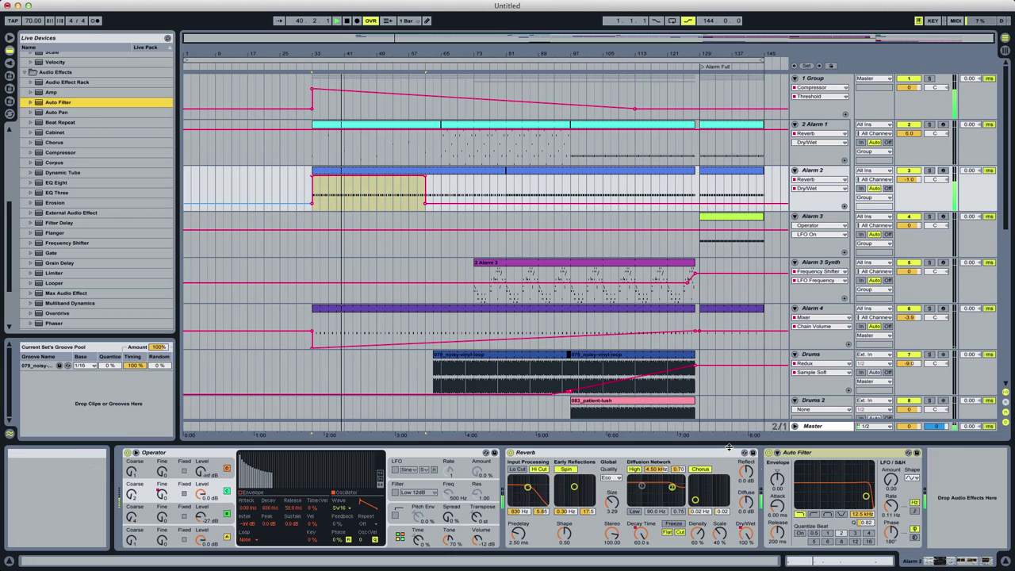
click(863, 515)
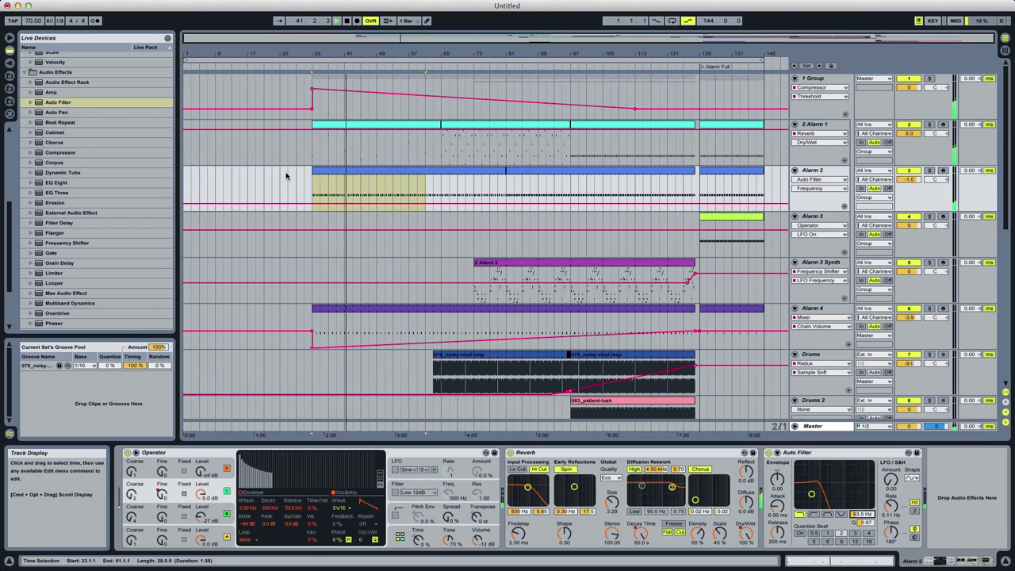
drag(315, 204, 415, 208)
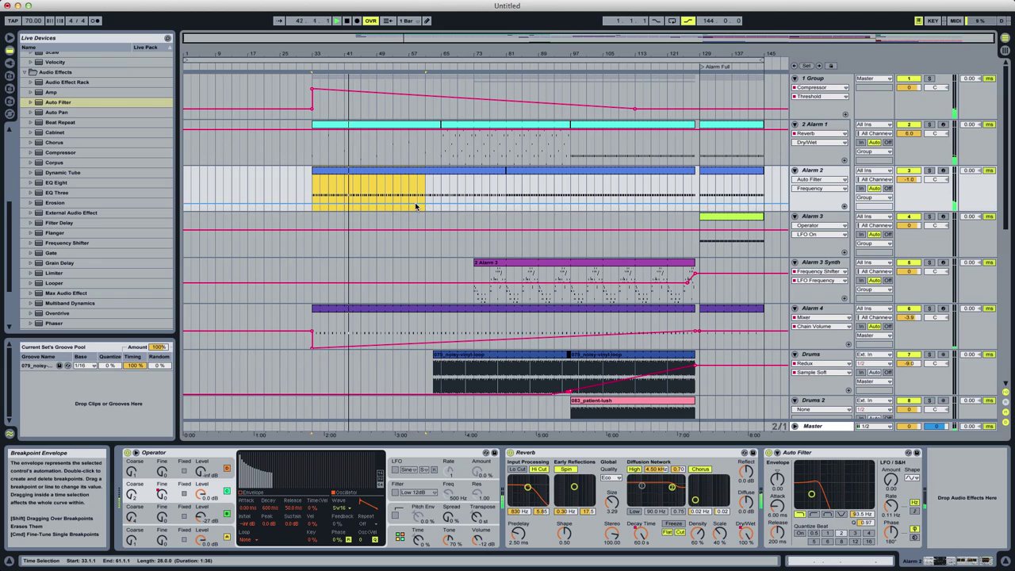
double_click(313, 196)
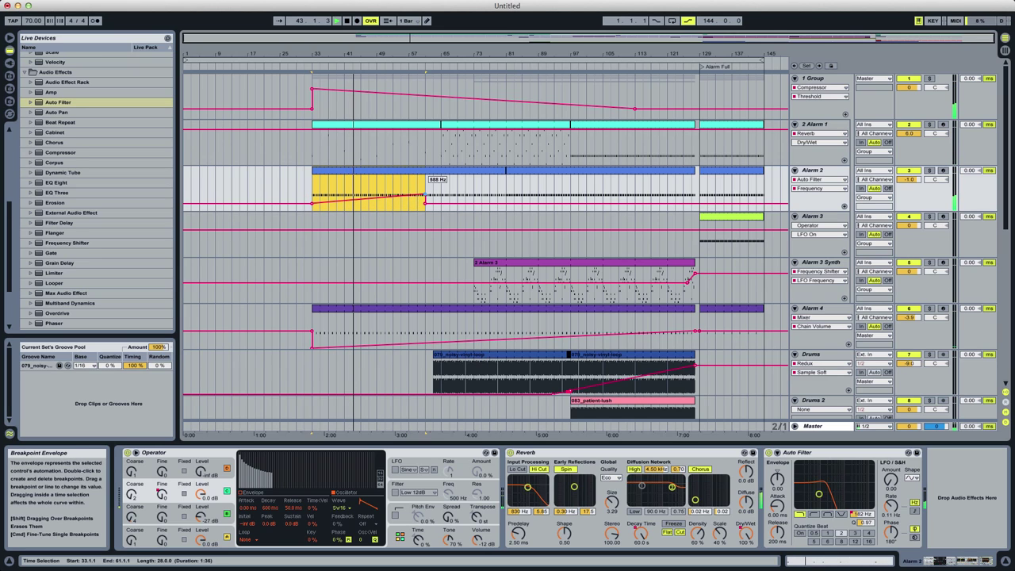
mouse_move(425, 195)
mouse_down()
mouse_move(443, 203)
mouse_move(440, 181)
mouse_up()
key(super+z)
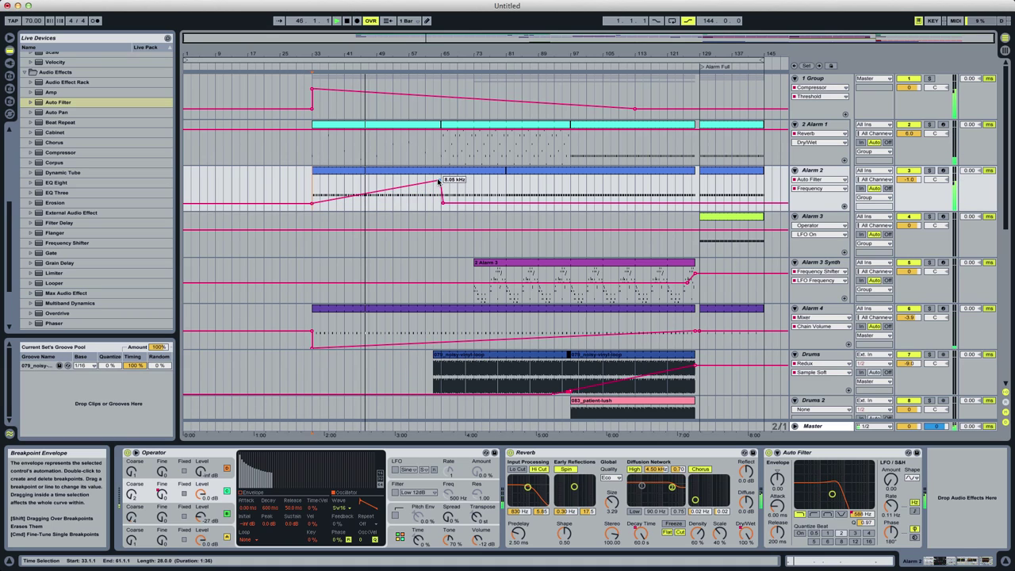
drag(442, 181, 442, 178)
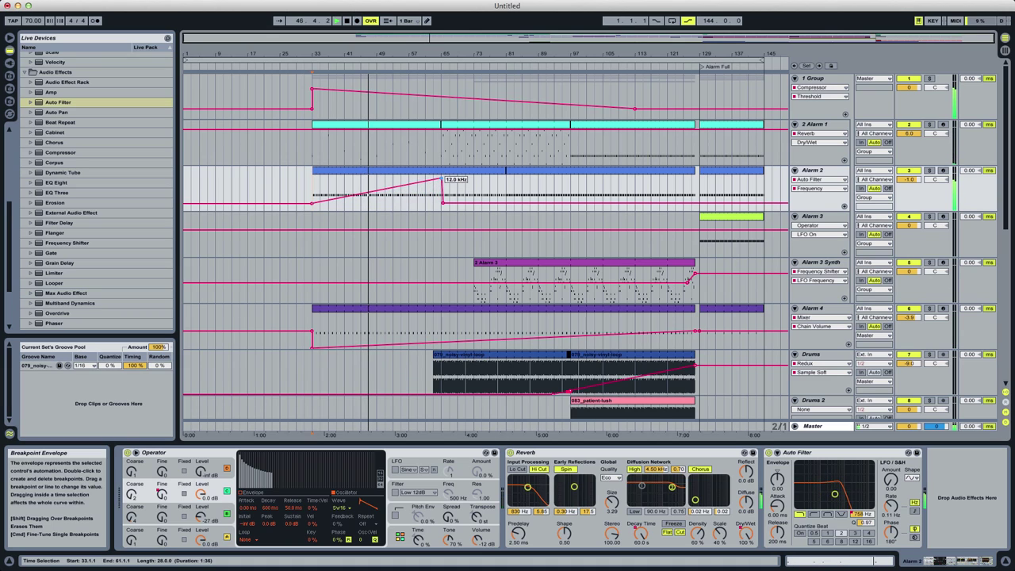
Add an EQ Eight to Alarm 2, cutting band 2 by 15.0 dB and band 1 by 3.69 dB at 130 Hz.
double_click(62, 184)
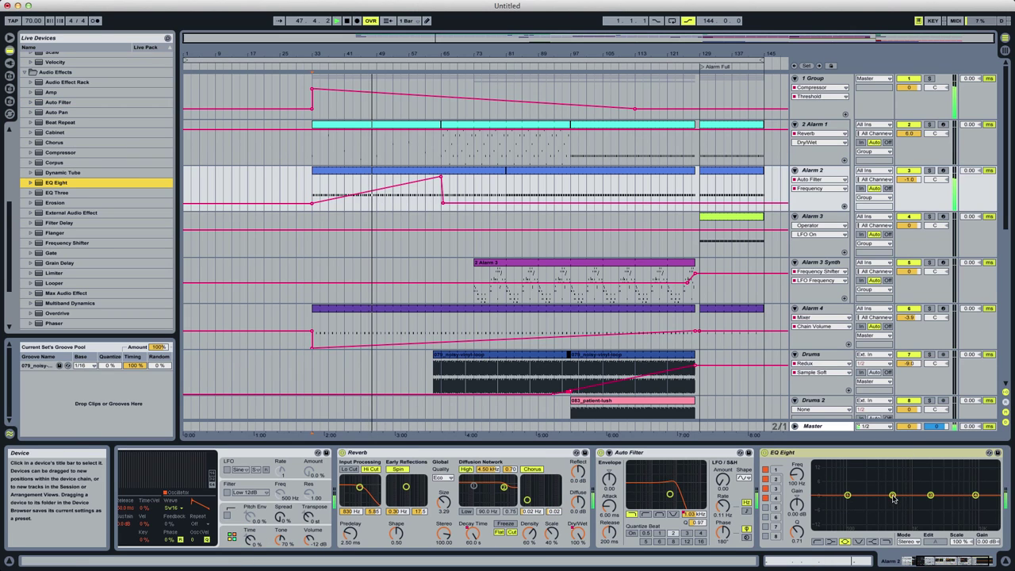
drag(894, 498, 896, 526)
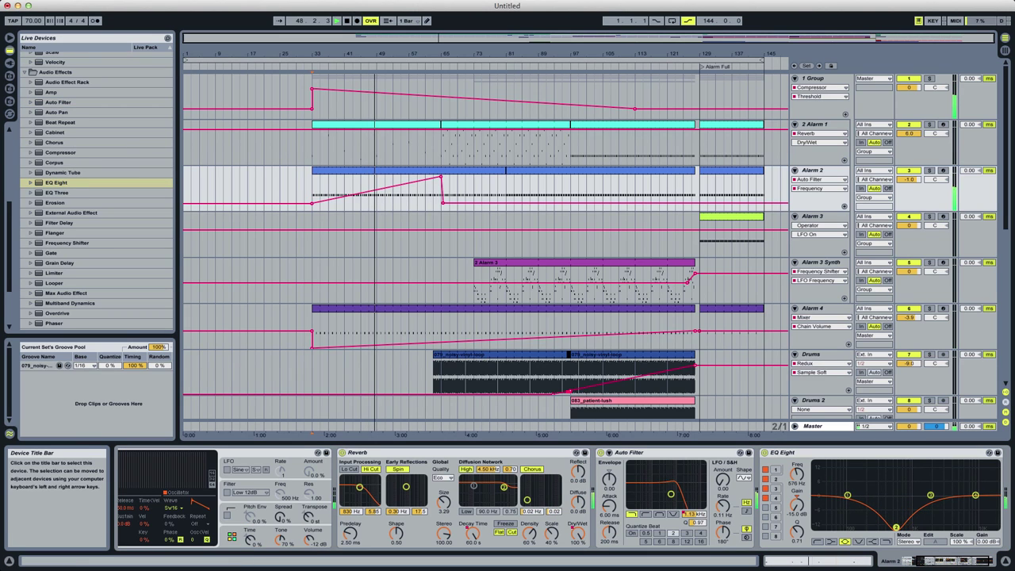
drag(848, 495, 855, 503)
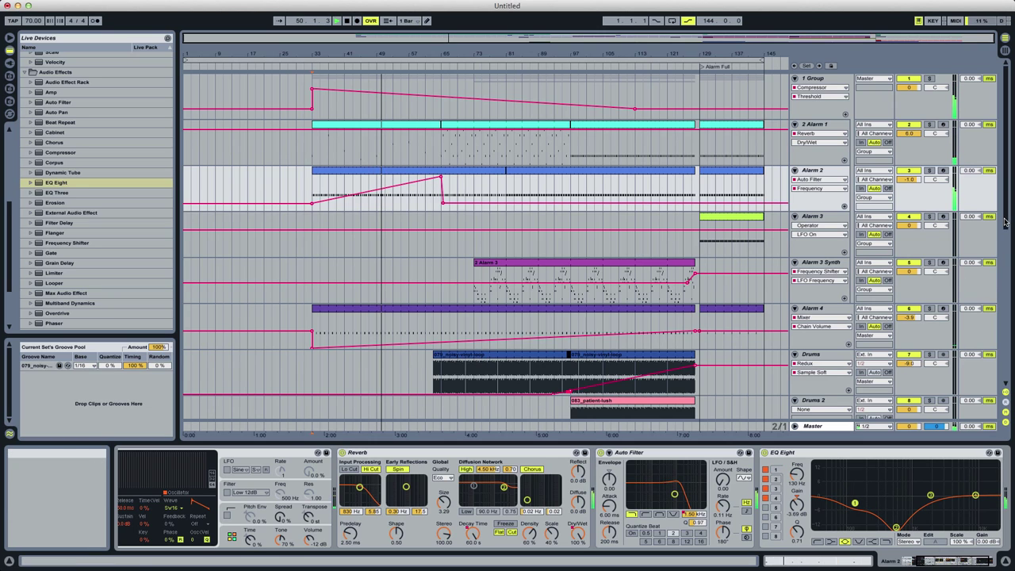
drag(1008, 222, 1007, 208)
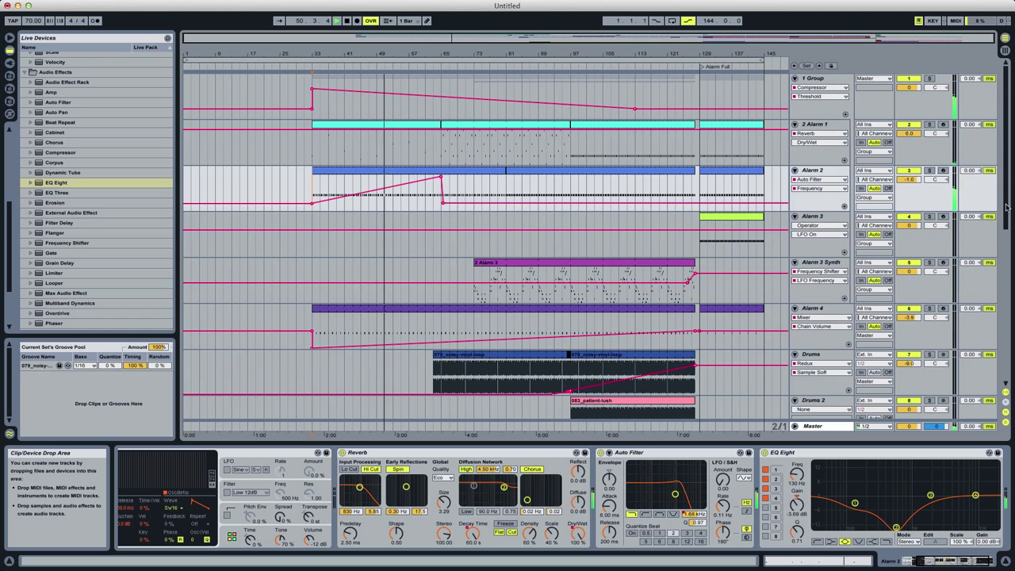
Reshape Alarm 2's Reverb decay-time automation into a ramp falling from about bar 58 to bar 65.
click(822, 124)
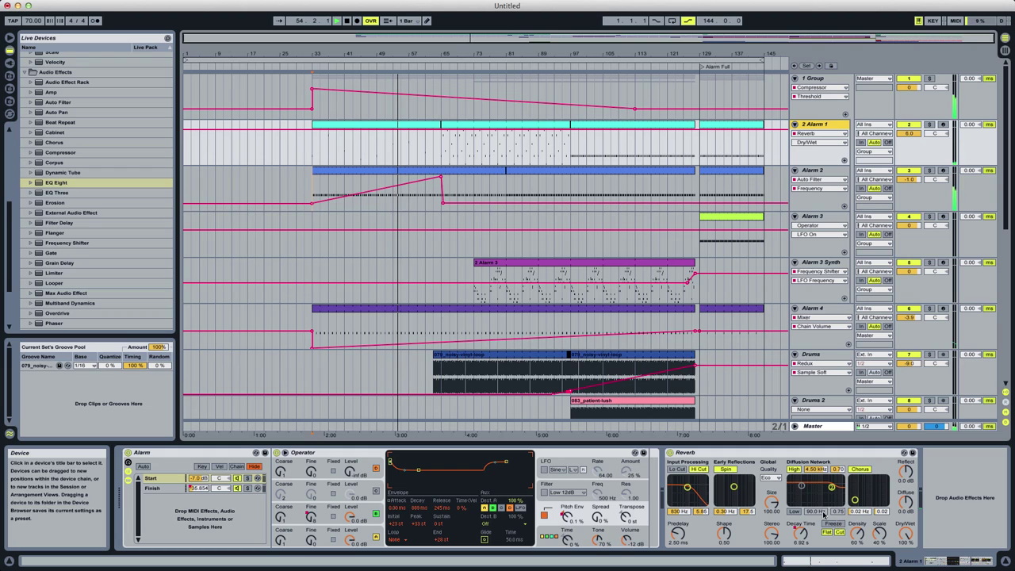
click(804, 170)
click(578, 534)
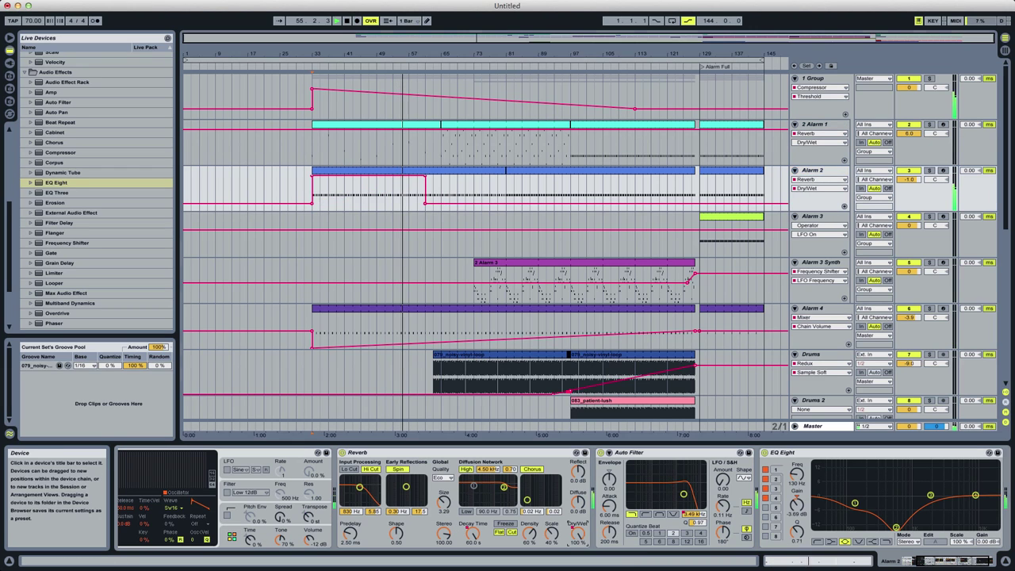
click(473, 534)
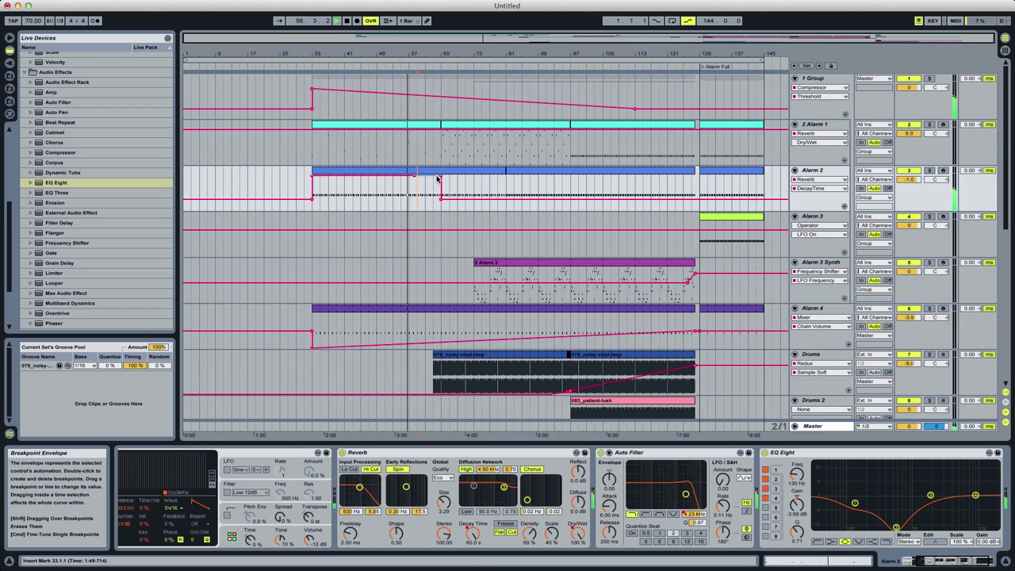
click(441, 176)
Repeat the first beat of the Drums clip at bar 63 seven times, filling the track up to bar 65.
drag(522, 39, 521, 142)
click(436, 380)
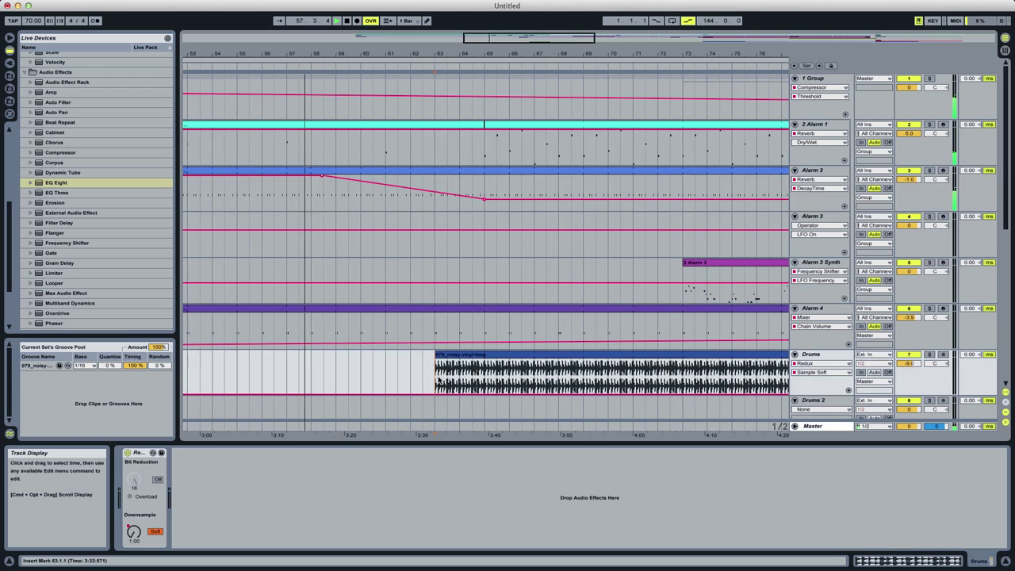
drag(437, 380, 442, 380)
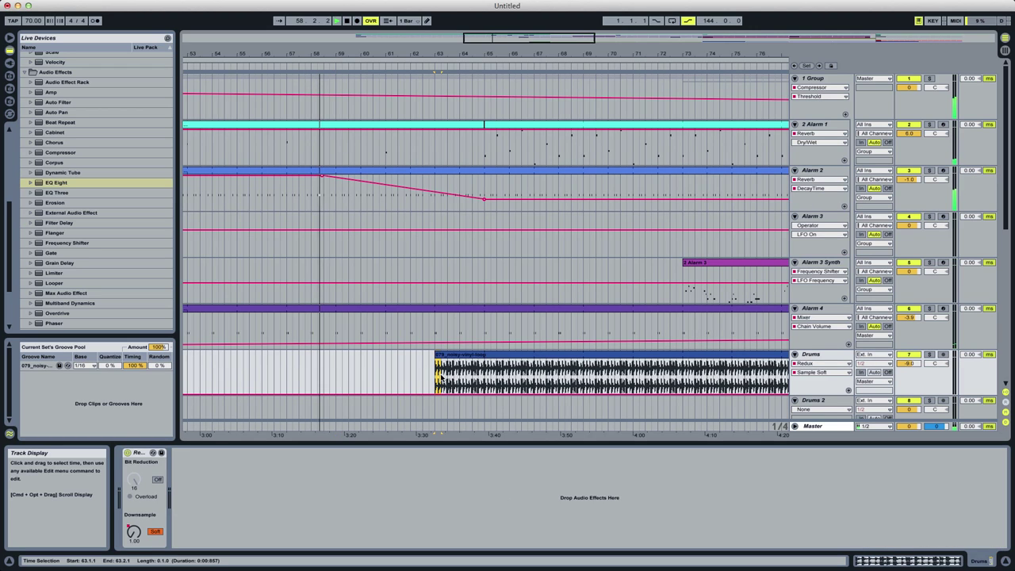
key(super+d)
key(super+d)
key(super+d)
key(super+d)
key(super+d)
key(super+d)
key(super+d)
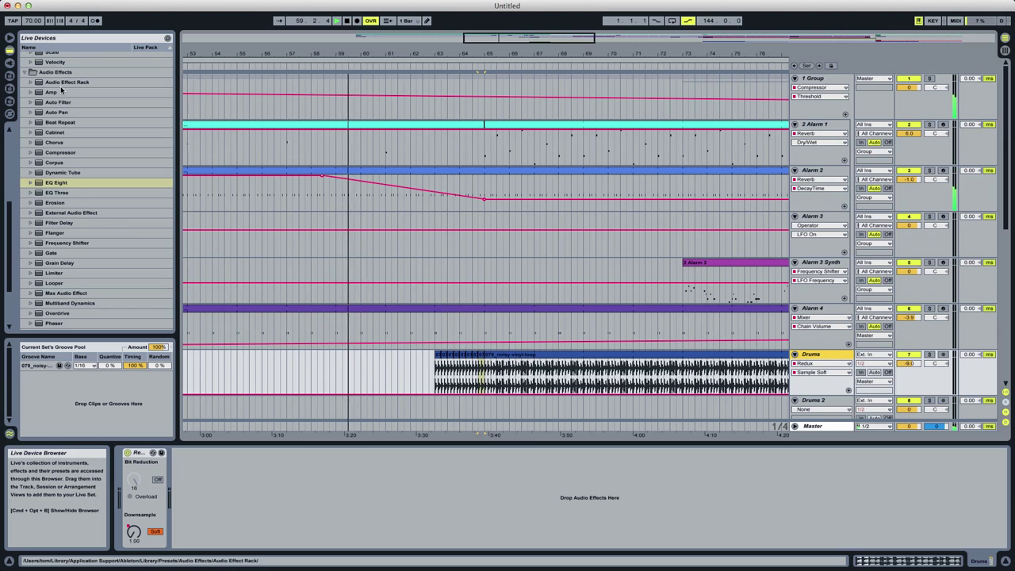
Add a high-pass Auto Filter to Drums and automate its frequency falling from bar 63 to 26.0 Hz at bar 65.
drag(61, 102, 290, 373)
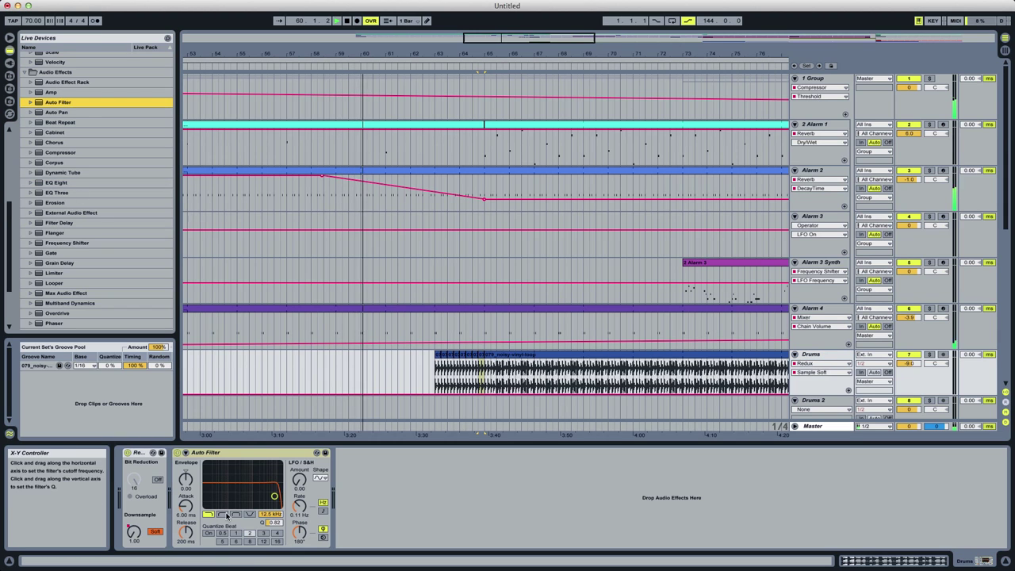
drag(484, 373, 436, 395)
double_click(436, 393)
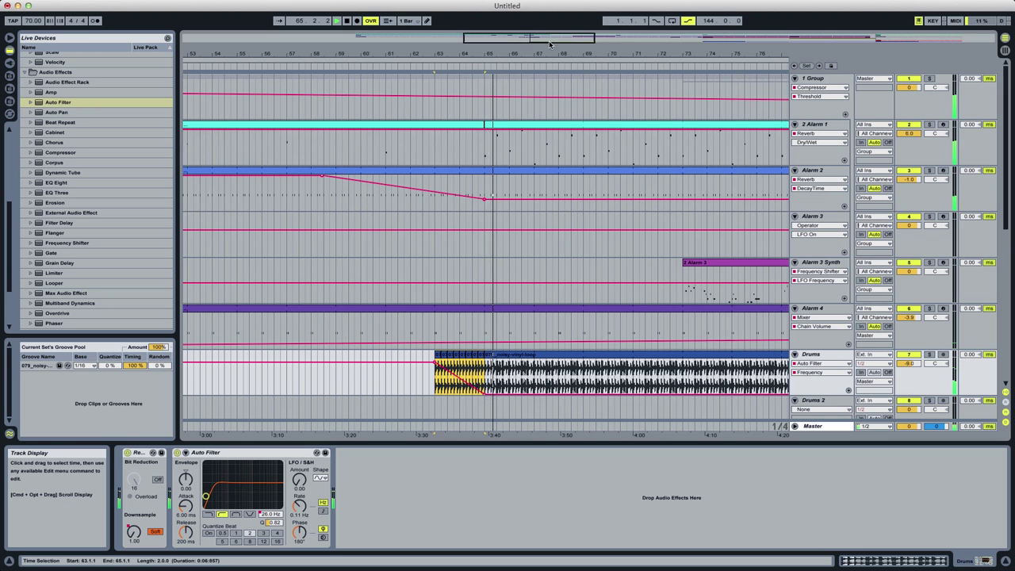
Set Alarm 1's track volume to 2.8 dB.
drag(546, 38, 543, 16)
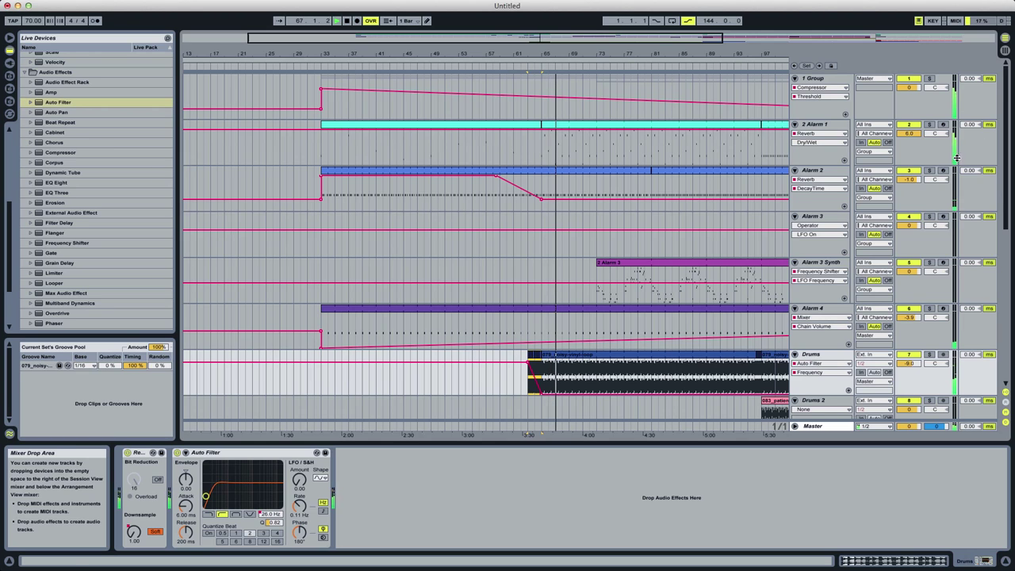
drag(909, 133, 909, 143)
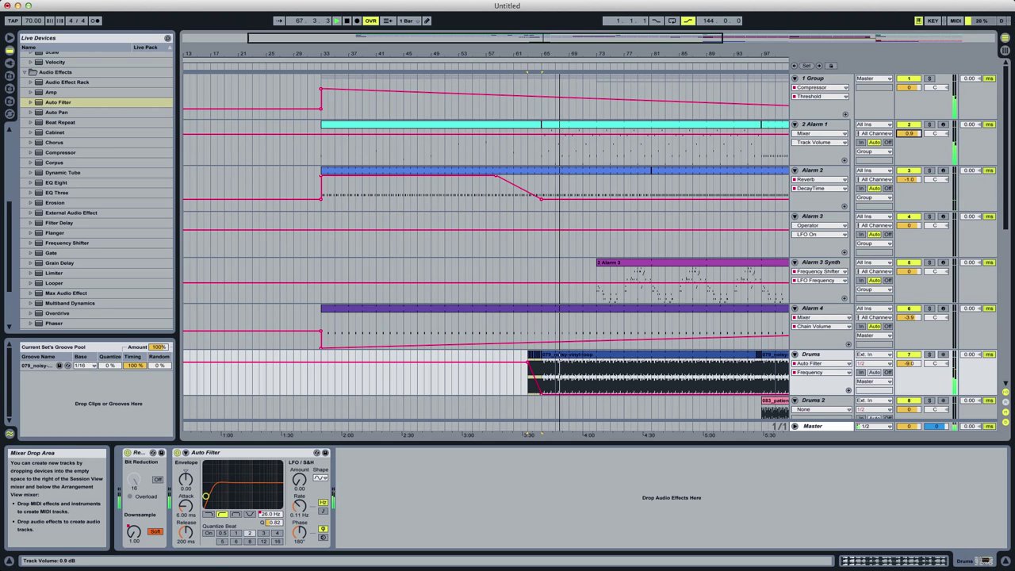
click(555, 193)
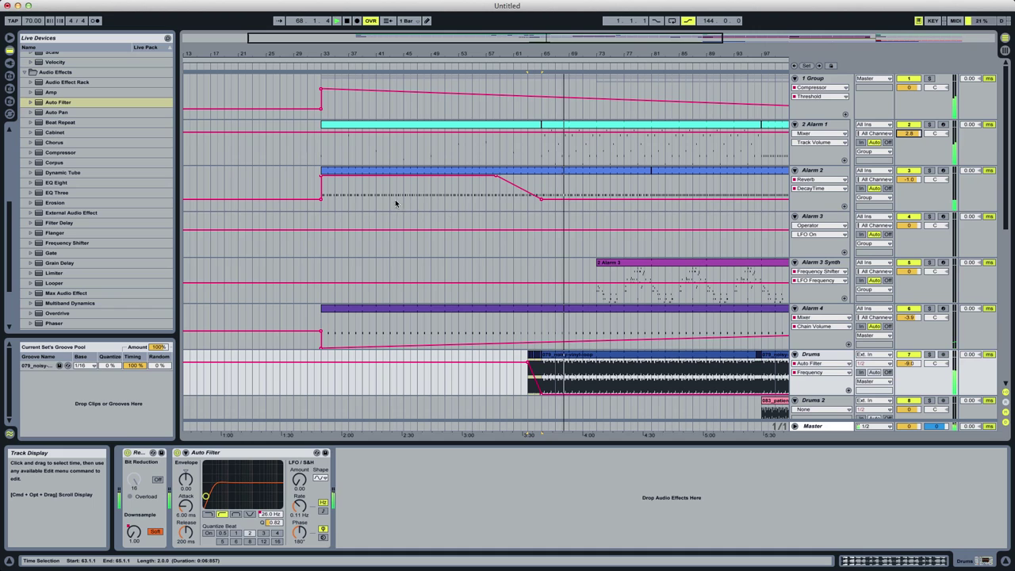
Slope Alarm 2's Reverb dry/wet automation down from bar 61 to 17% at bar 65 and play the transition.
click(439, 194)
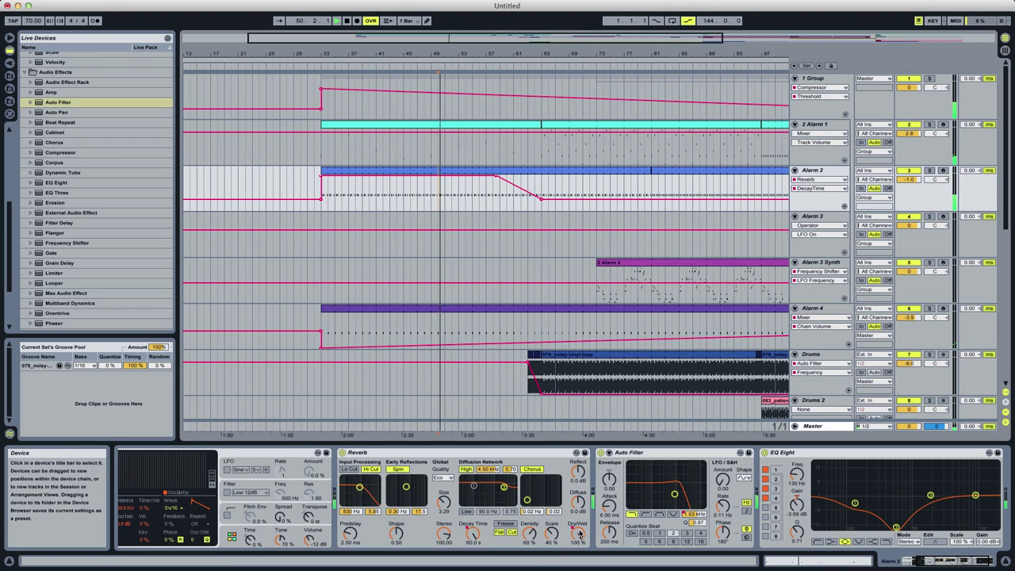
drag(579, 533, 580, 537)
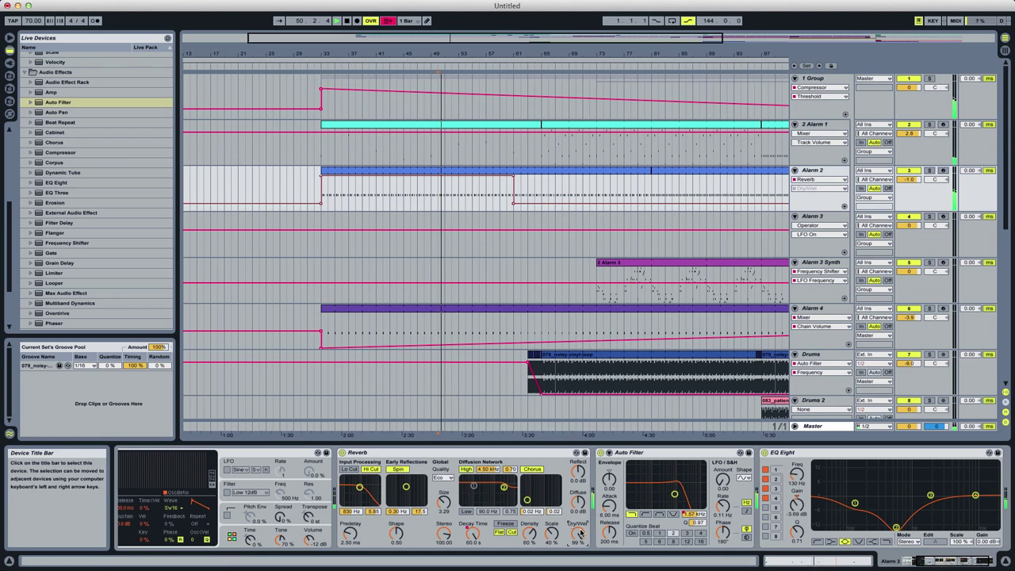
click(388, 21)
mouse_move(514, 203)
mouse_down()
mouse_move(541, 204)
mouse_move(513, 202)
mouse_up()
key(space)
key(space)
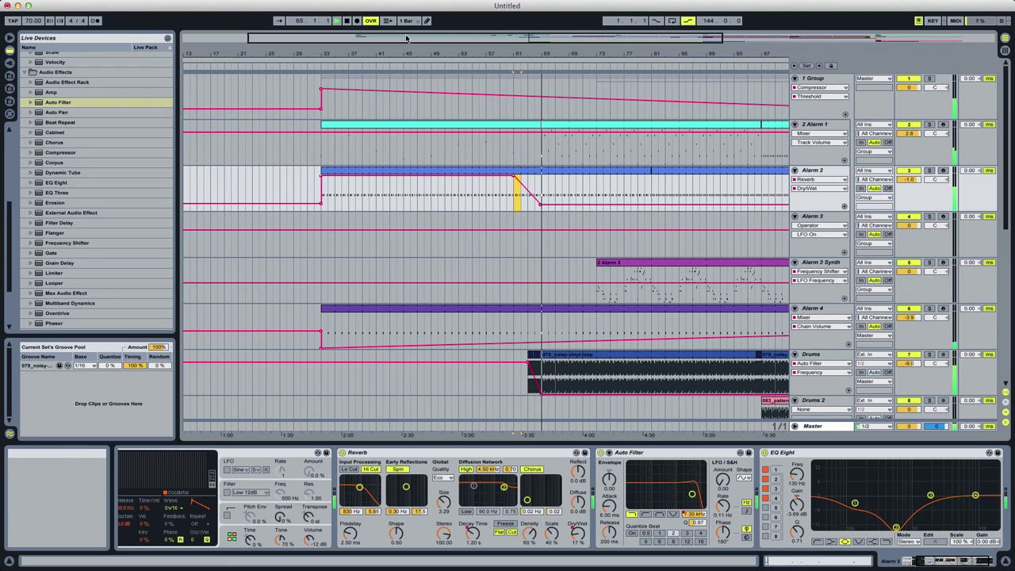
Copy the Crash hit from bar 97 to bar 65 and play from bar 64.
drag(407, 38, 426, 30)
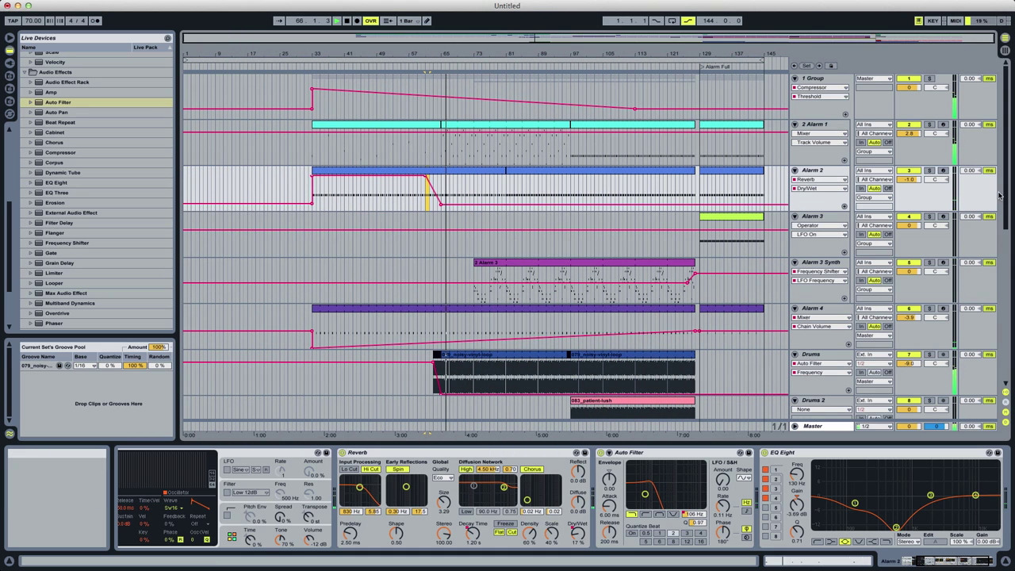
scroll(1009, 192, down, 10)
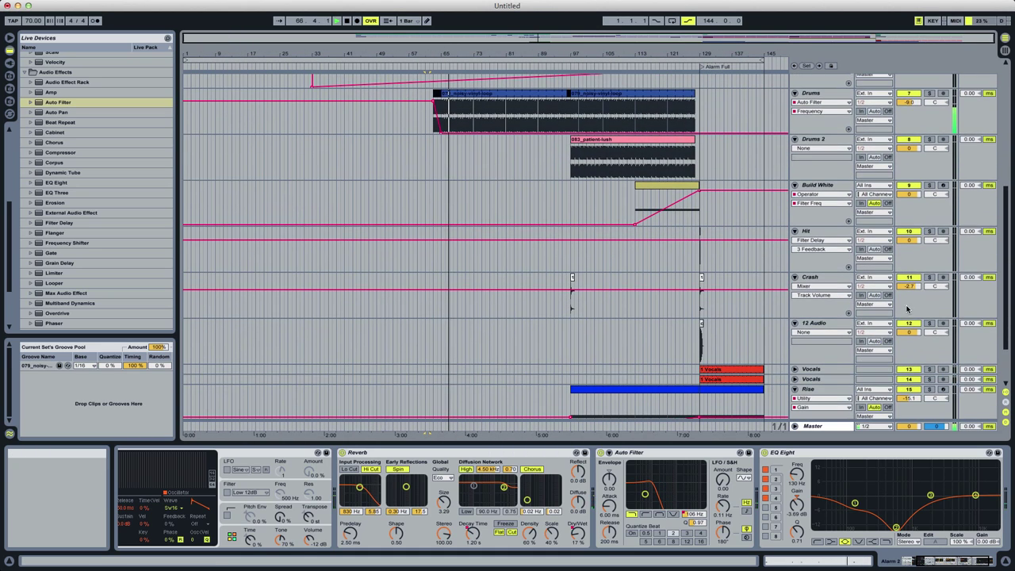
drag(583, 278, 571, 284)
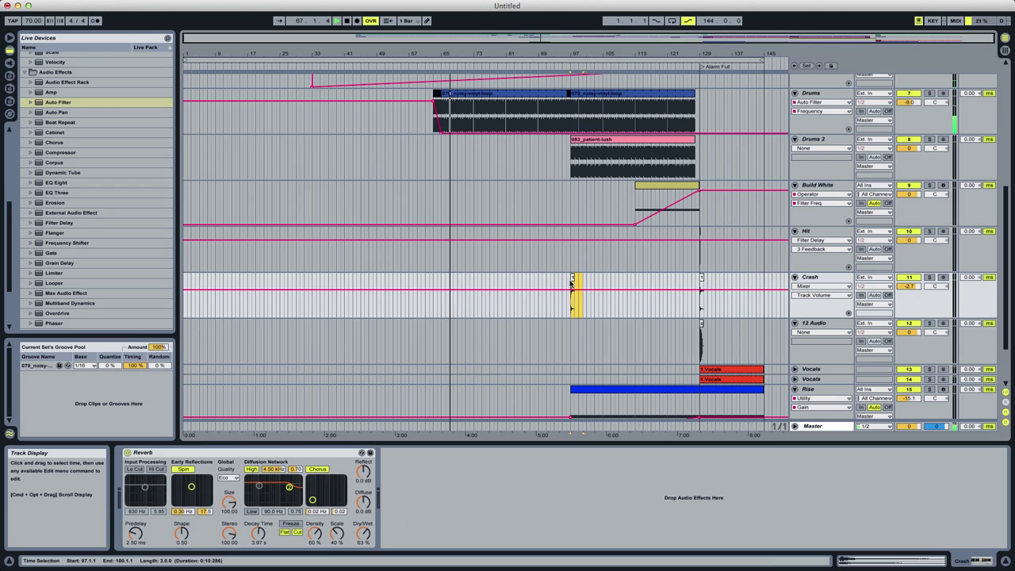
click(449, 284)
key(super+v)
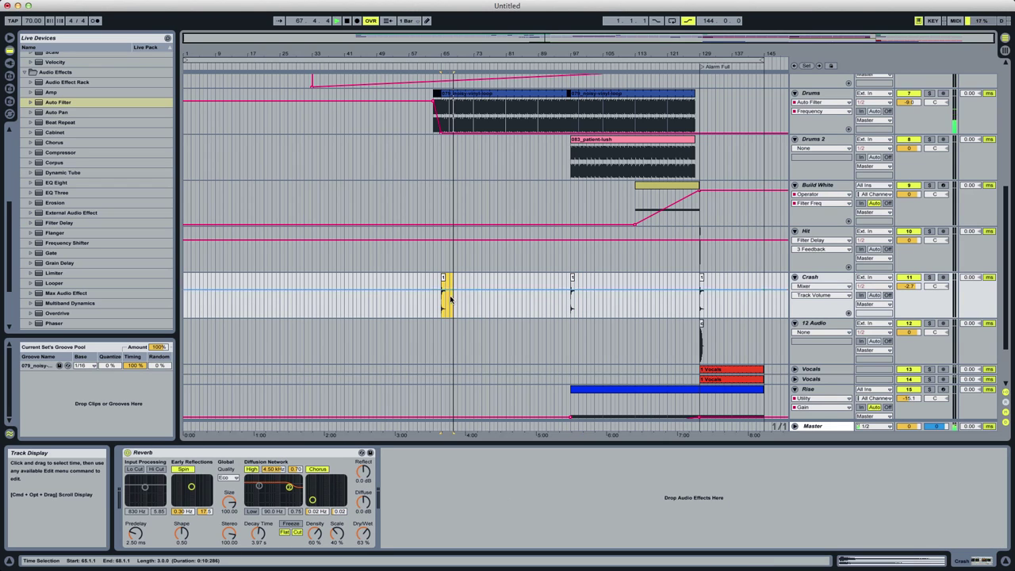
click(438, 298)
key(space)
key(space)
Move the Bass clip from bar 65 to bar 81 and lower the computer keyboard's octave to start at C1.
drag(1005, 334, 1004, 367)
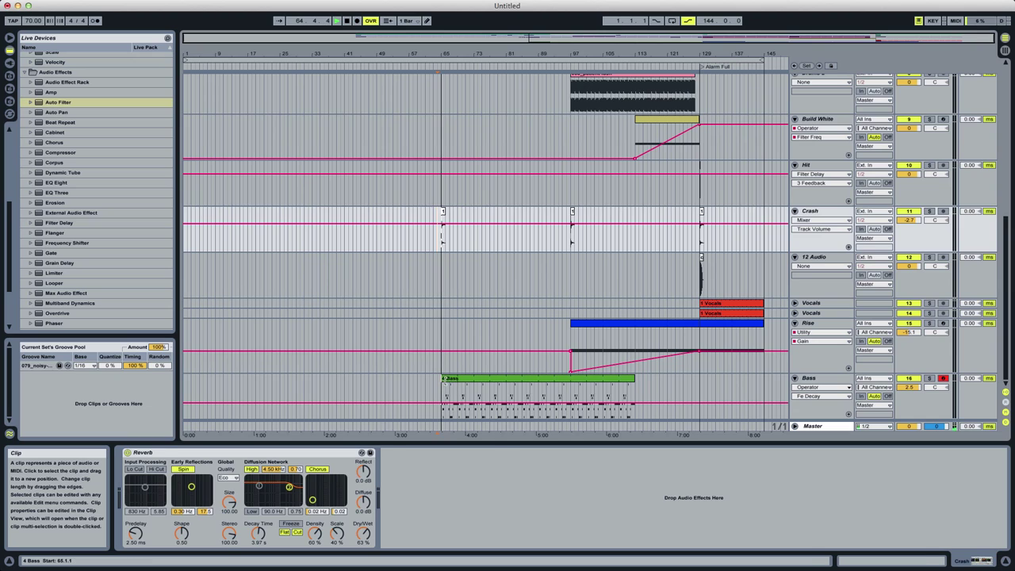
drag(444, 379, 507, 379)
key(space)
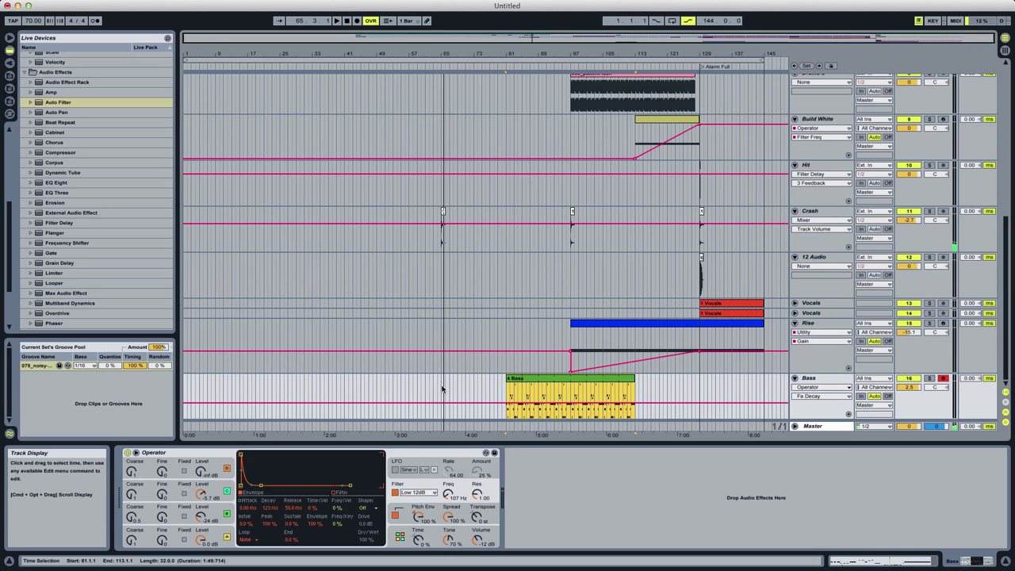
click(427, 392)
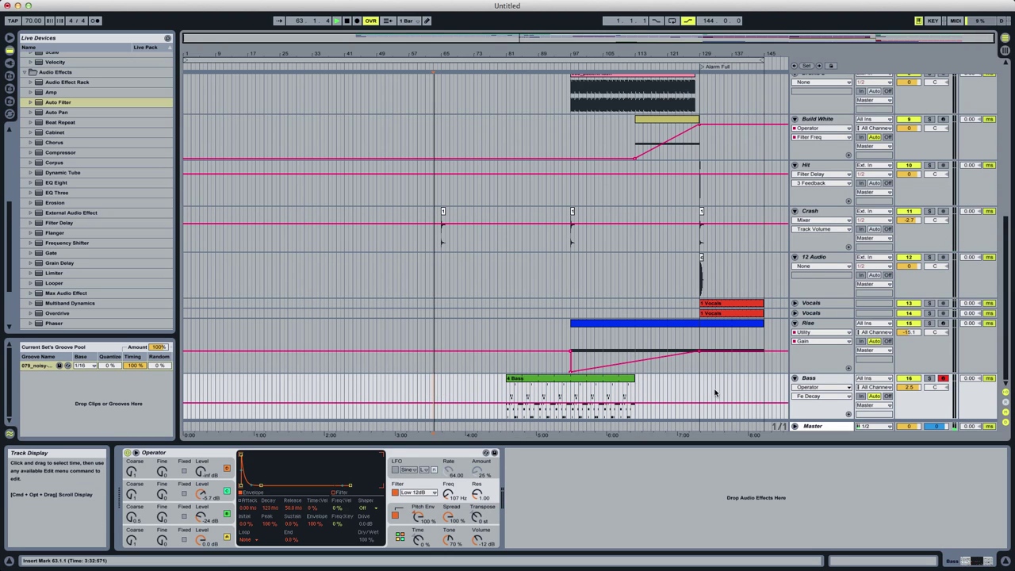
key(z)
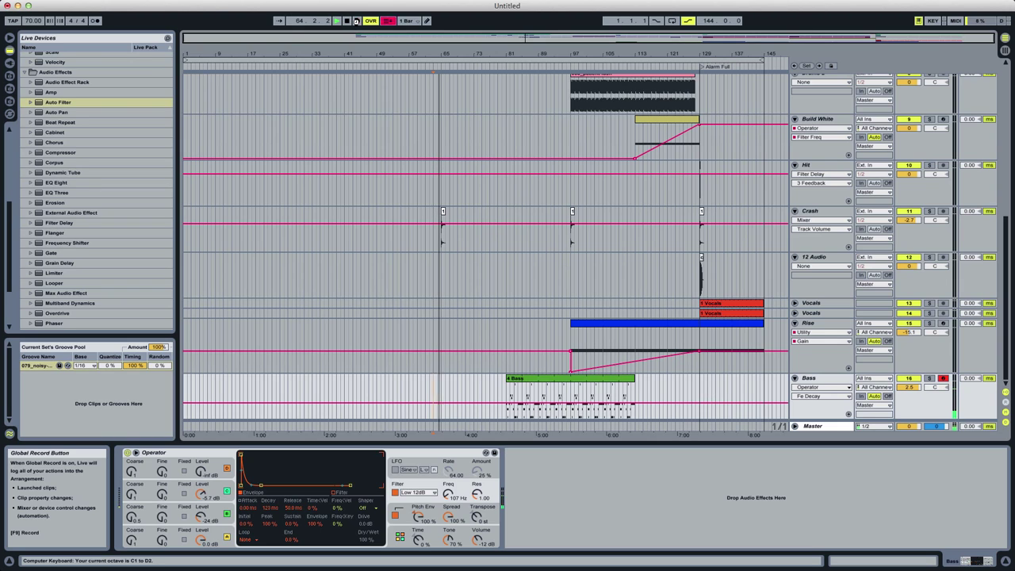
Try recording a new bass line from about bar 65 and discard both takes.
click(357, 22)
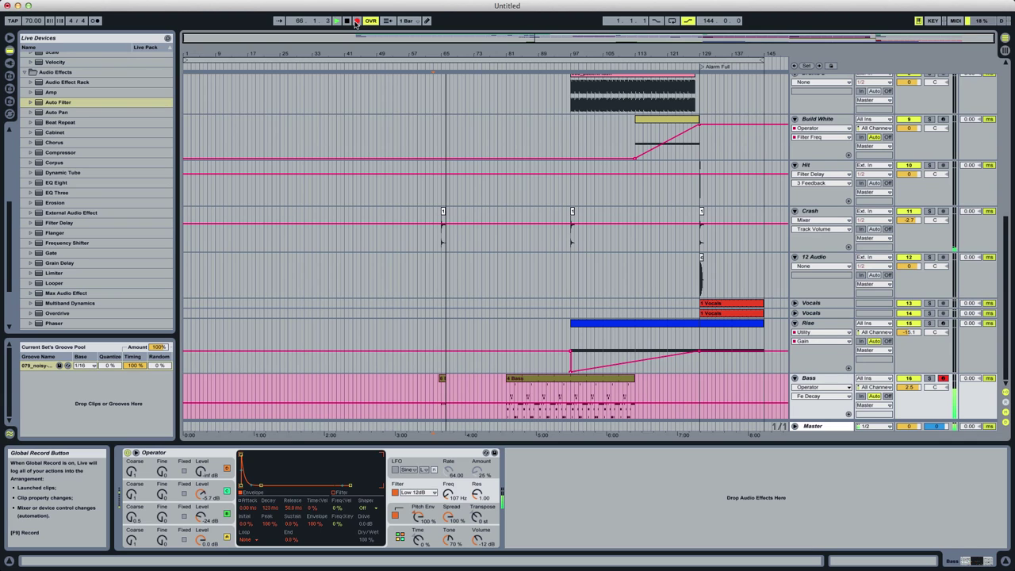
key(super+z)
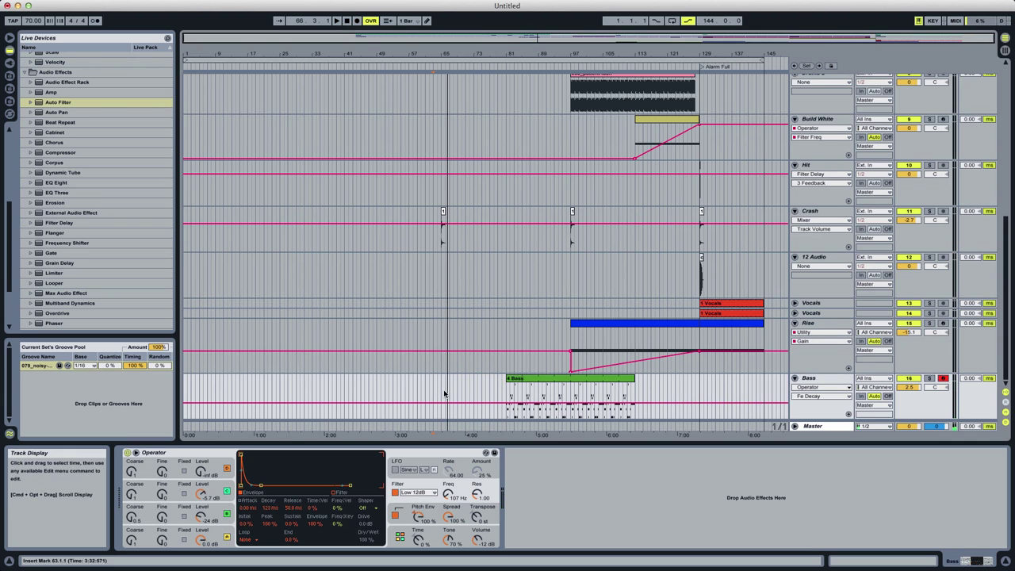
click(336, 21)
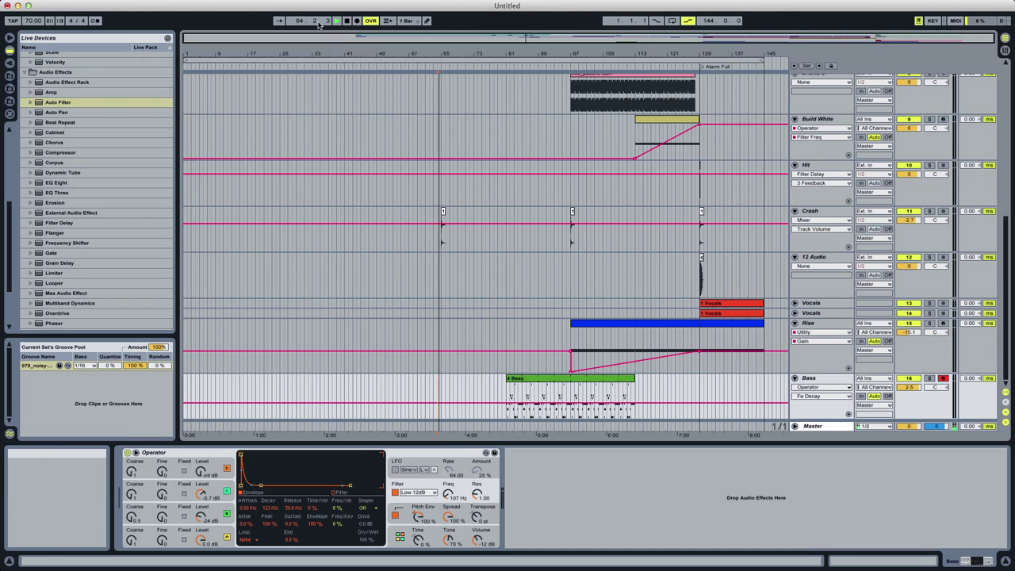
click(358, 21)
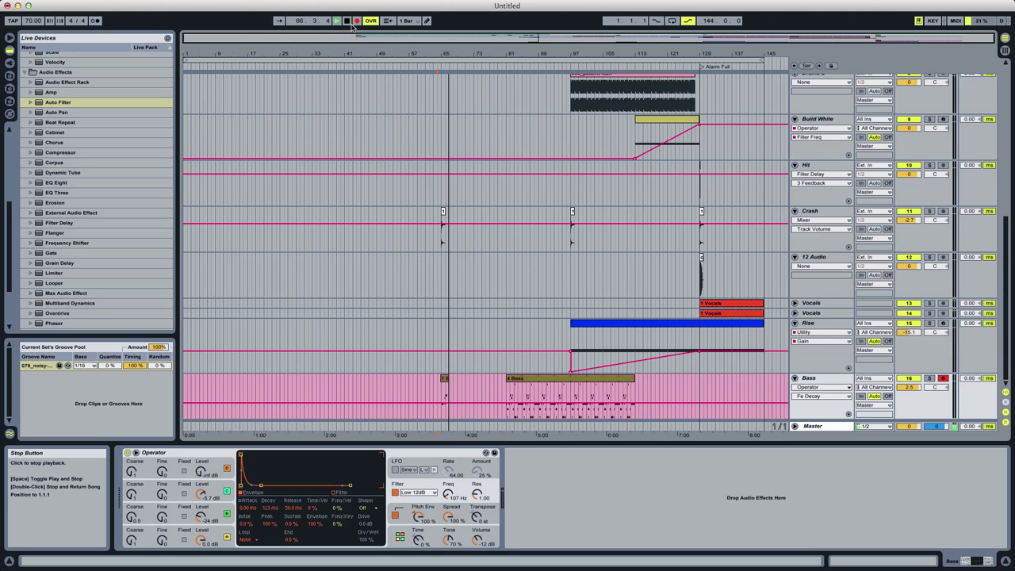
click(347, 22)
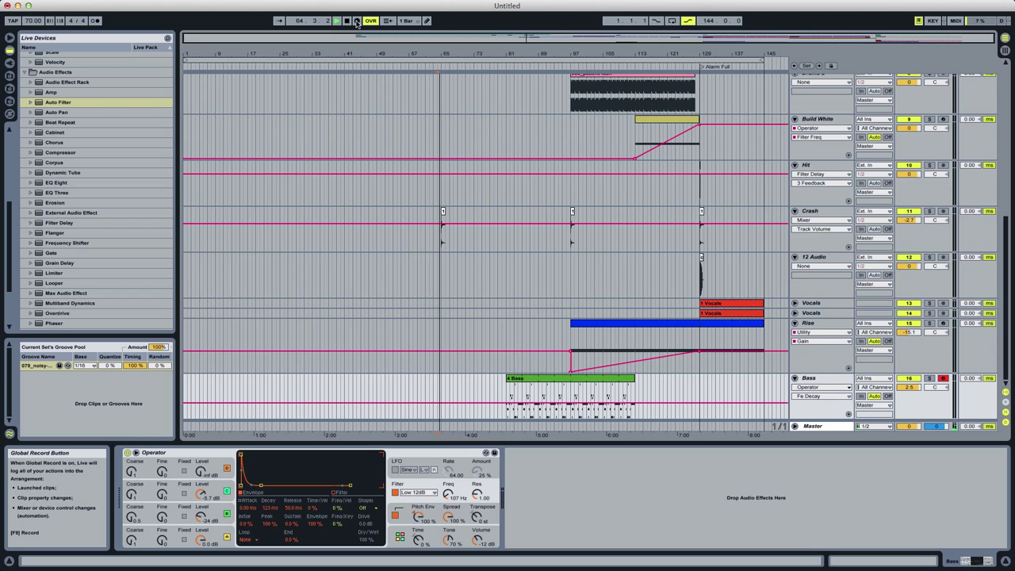
Record a four-bar bass line from bar 65 to bar 69 and quantize all its notes to the grid.
click(357, 22)
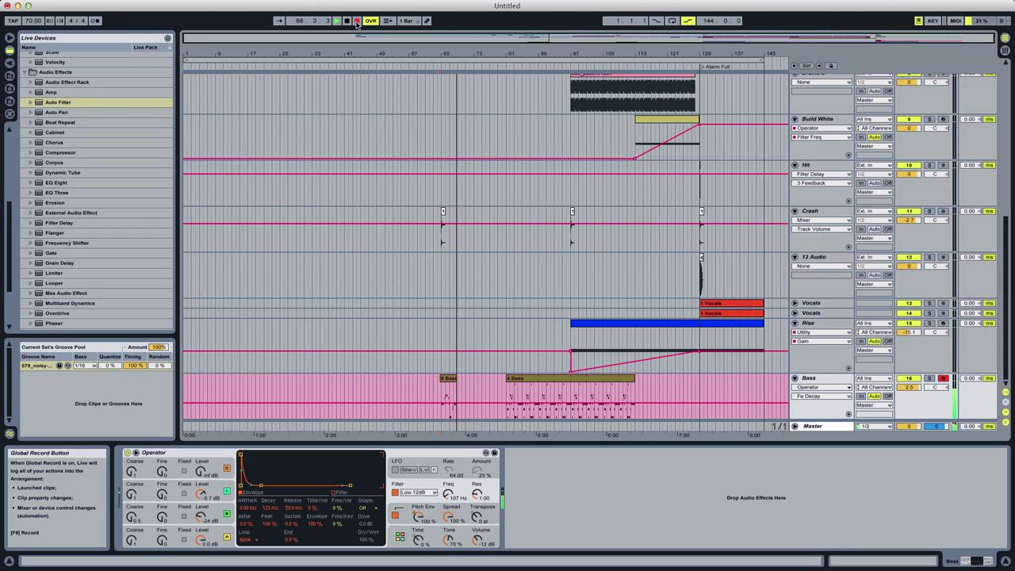
key(space)
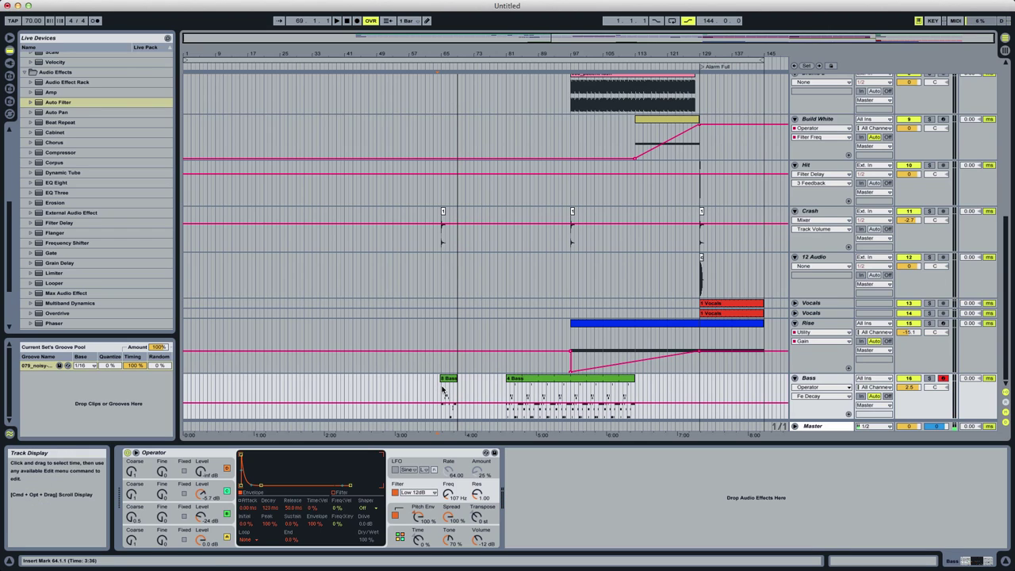
drag(444, 389, 460, 389)
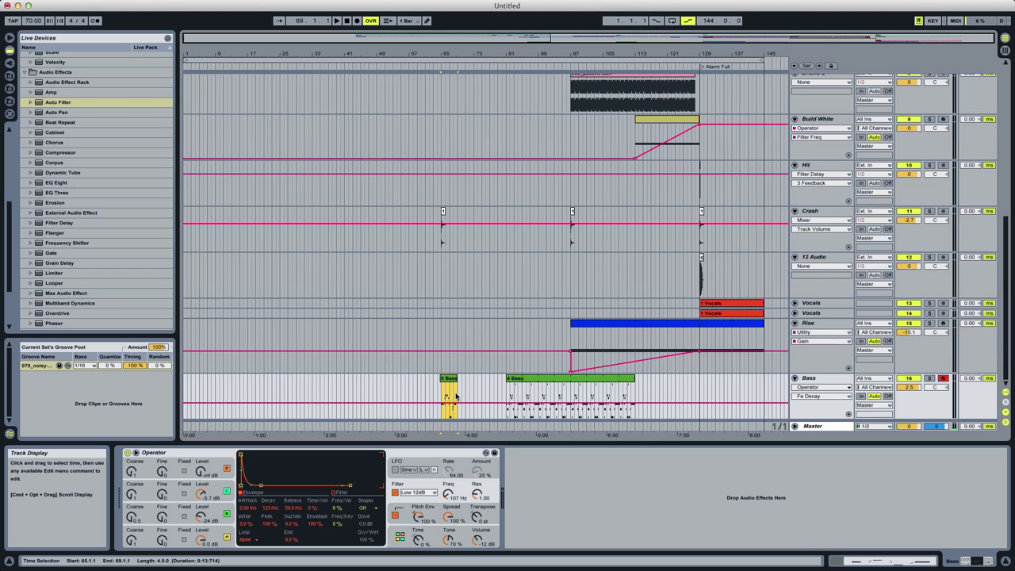
double_click(449, 396)
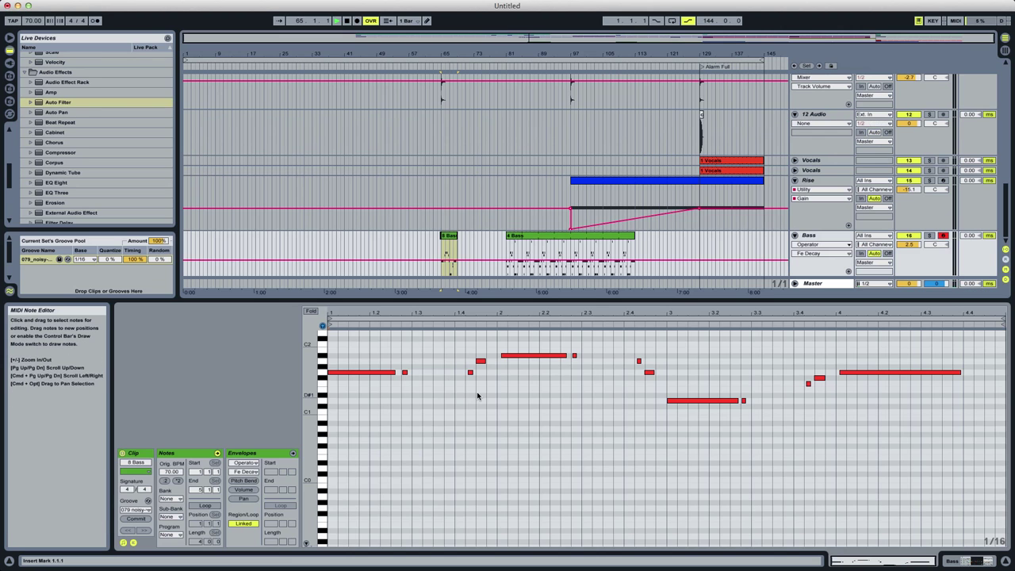
key(super+a)
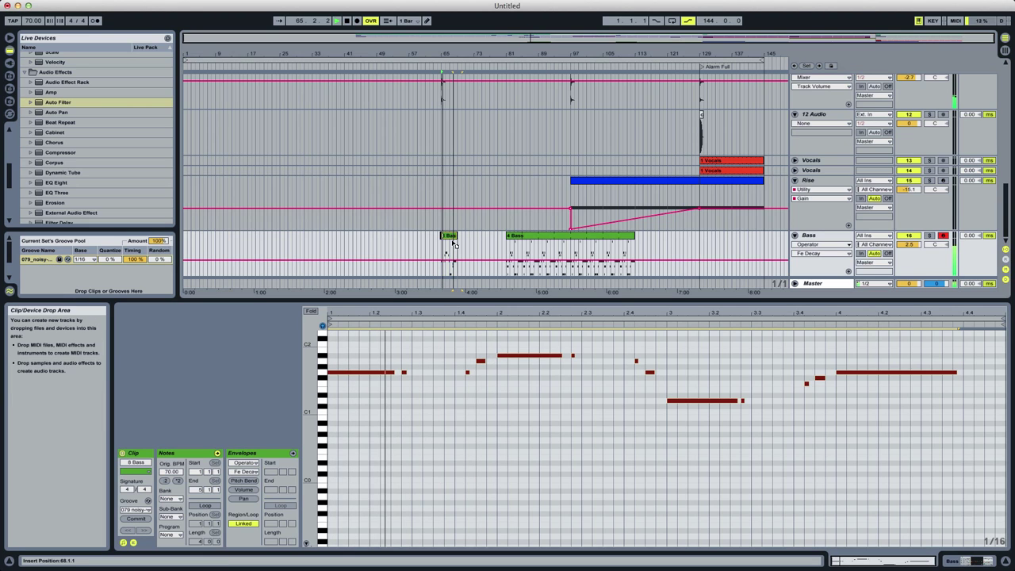
Nudge the short G1 note near 1.4.2 in the new bass clip slightly later.
click(494, 433)
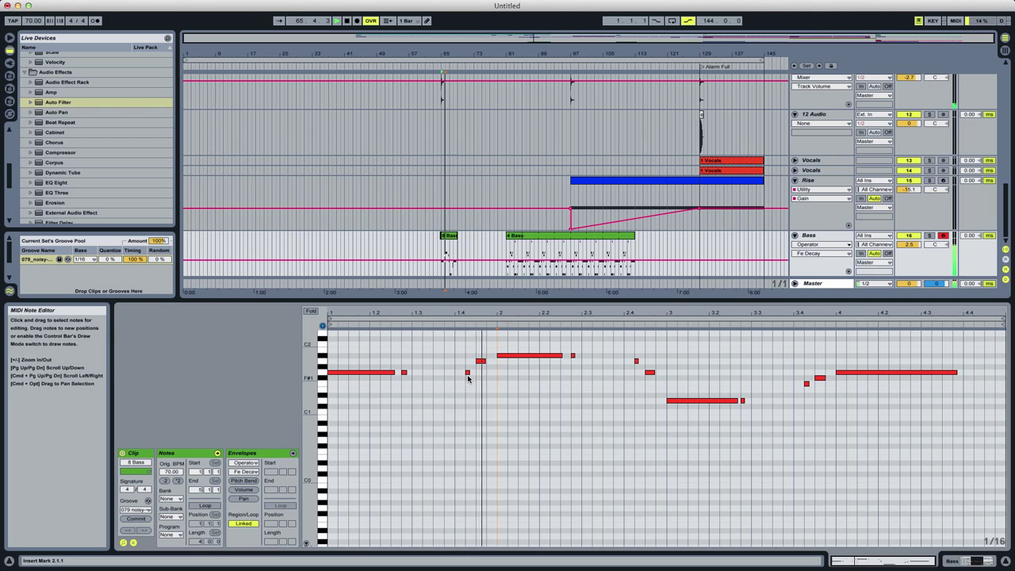
click(467, 372)
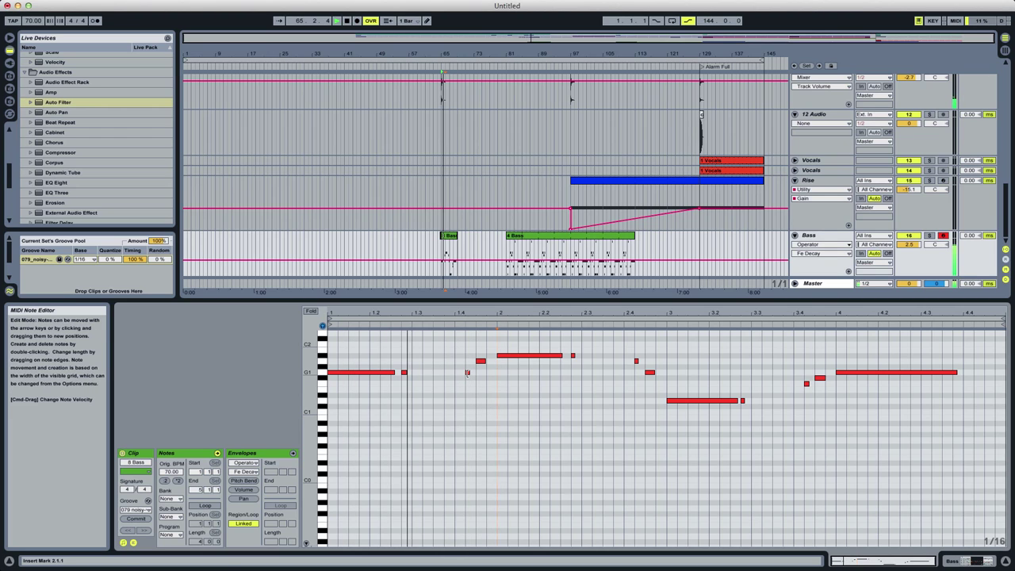
drag(467, 372, 473, 379)
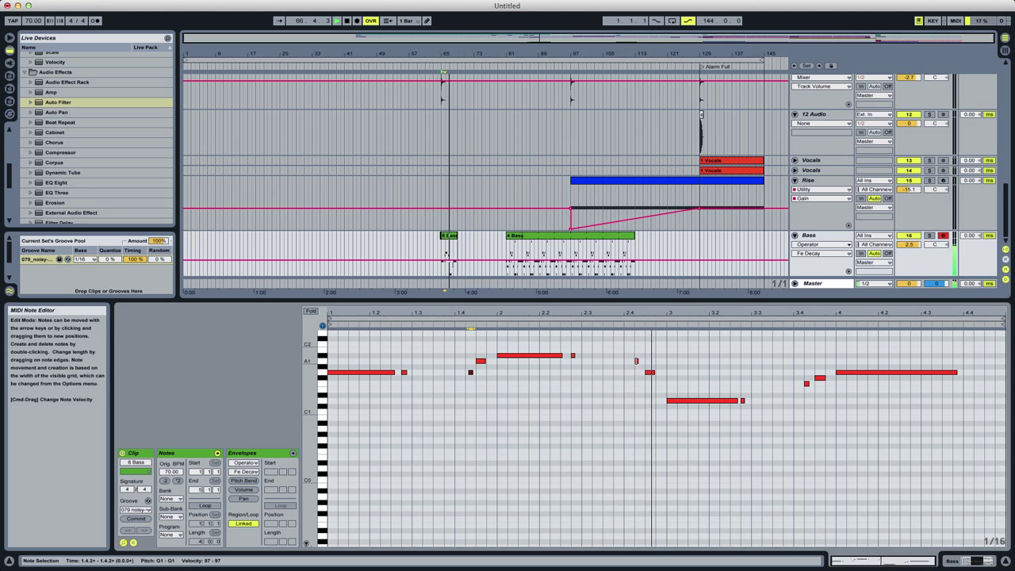
Nudge the short A1 note near 2.4.2 and the short F1 note near 3.4.2 slightly later.
click(636, 361)
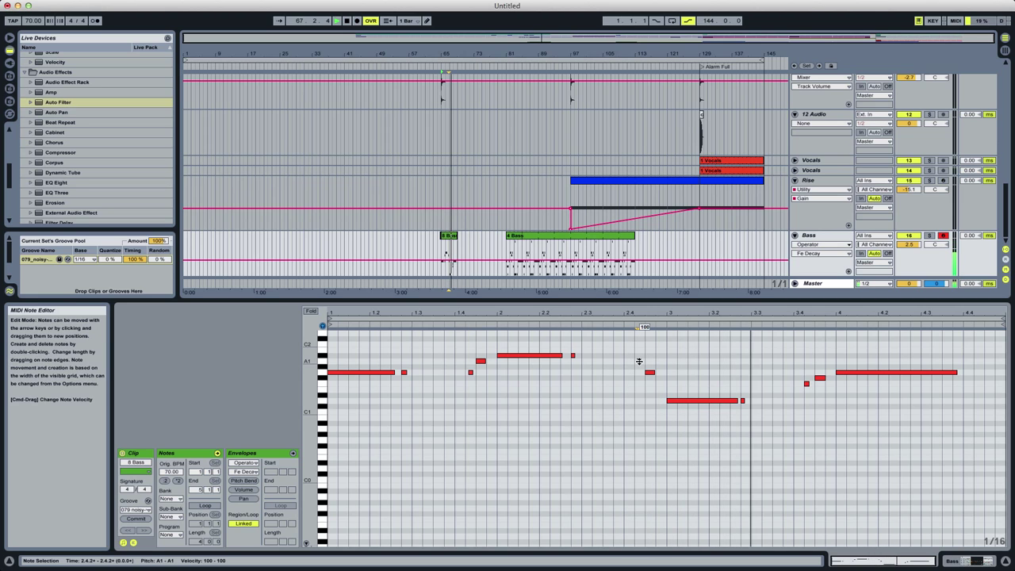
click(807, 384)
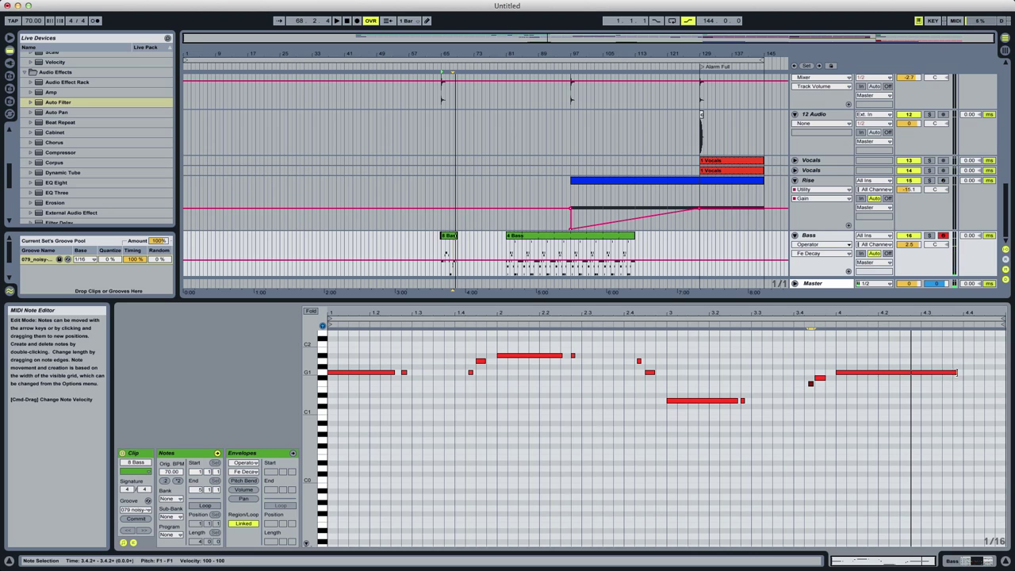
Shorten bar 4's long G1 note to make room for a sixteenth G1 note at 4.2.4, and extend the short D1 note to 3.3.1.
drag(956, 373, 912, 373)
double_click(917, 374)
key(shift+Down)
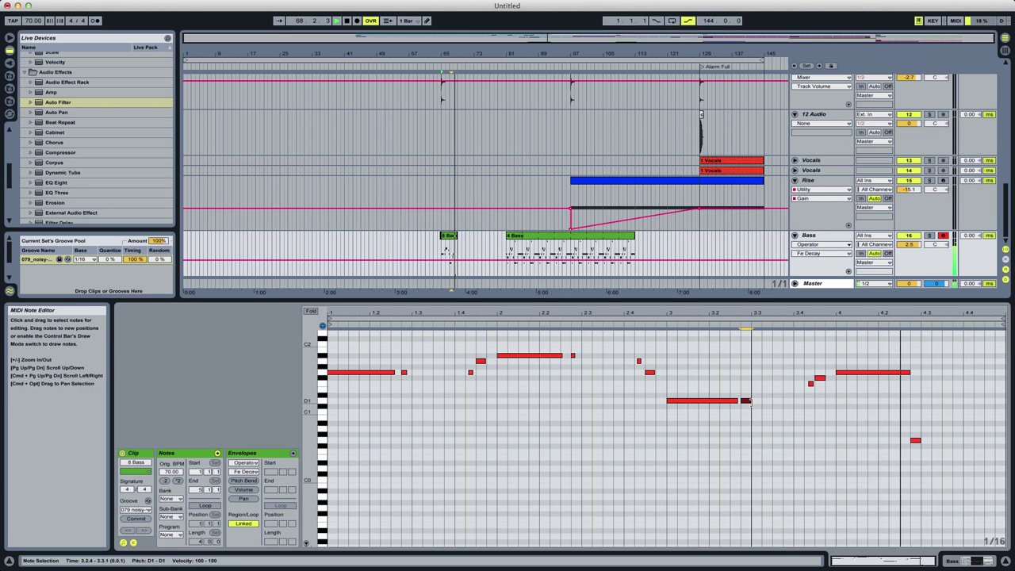
double_click(744, 401)
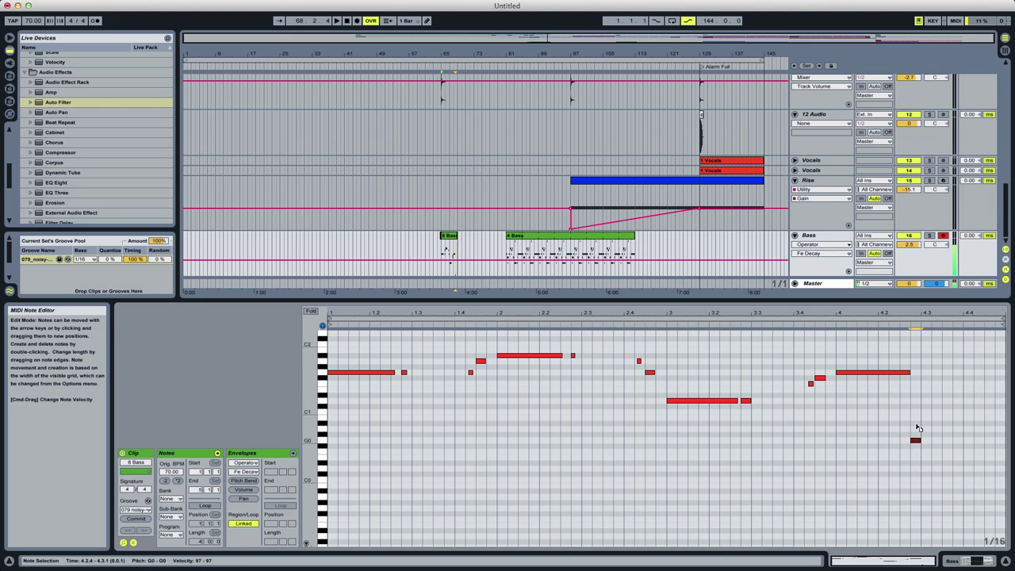
drag(915, 441, 919, 374)
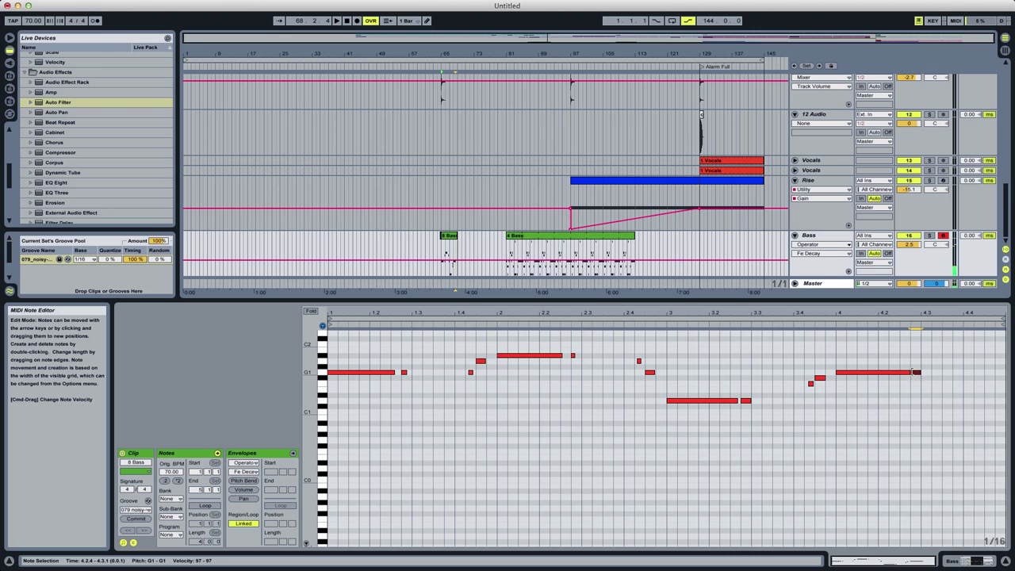
click(917, 373)
Add a sixteenth G0 note at 4.4.1 and draw a pitch bend envelope that ramps up to maximum at the clip's end.
double_click(966, 440)
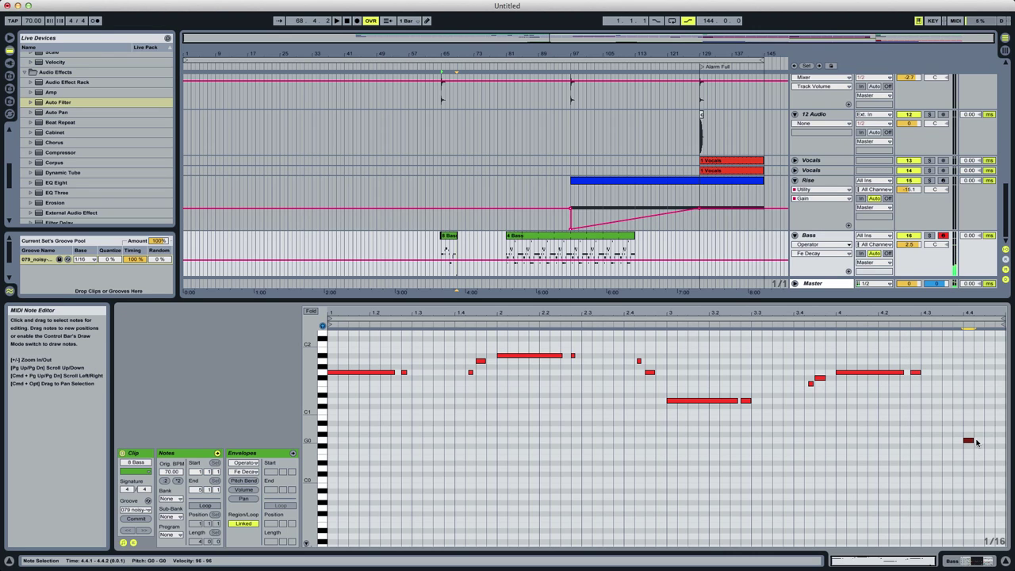
click(250, 480)
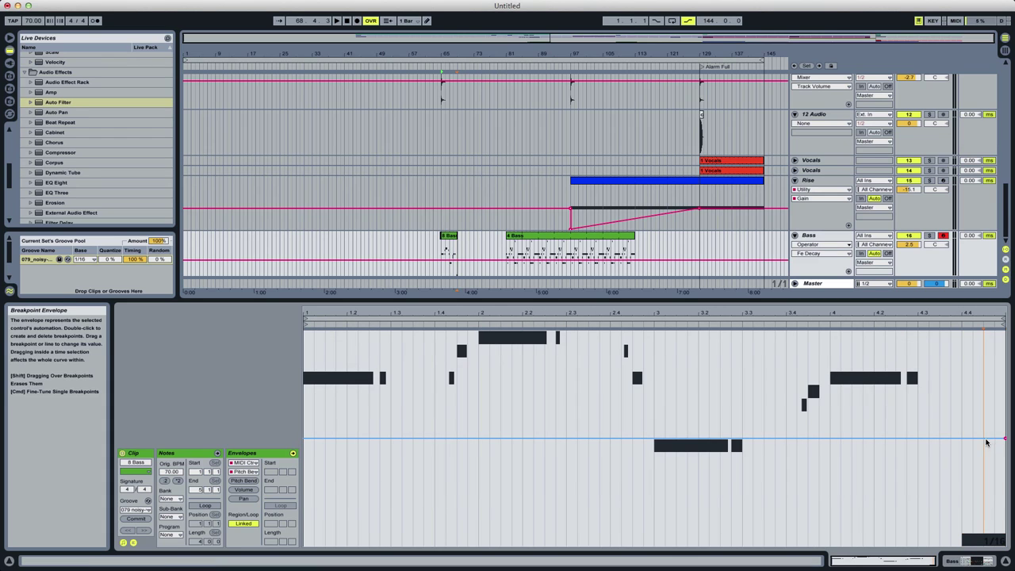
drag(1003, 438, 1003, 333)
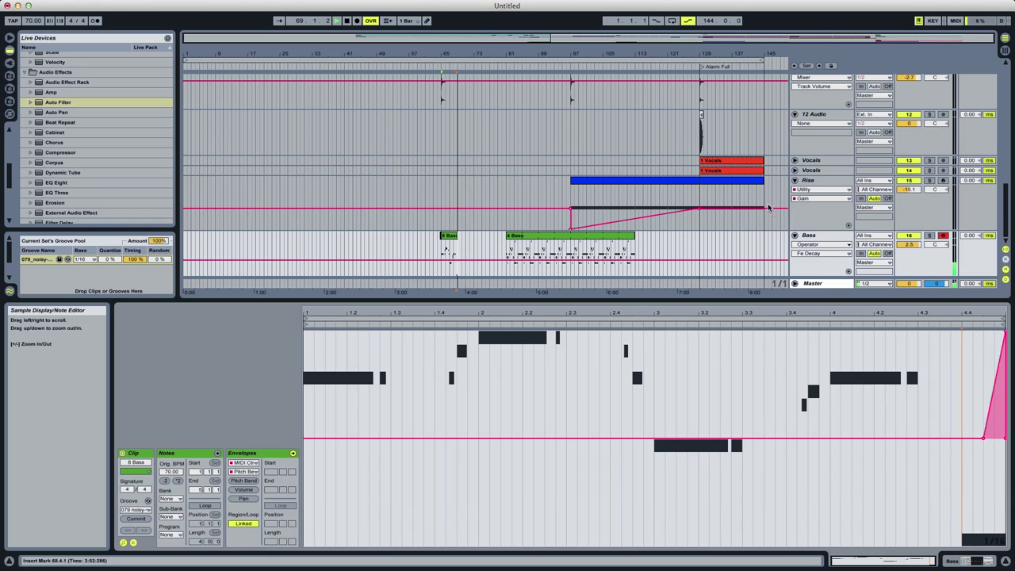
Turn on looping for the four-bar bass clip and extend it to bar 138.
click(454, 245)
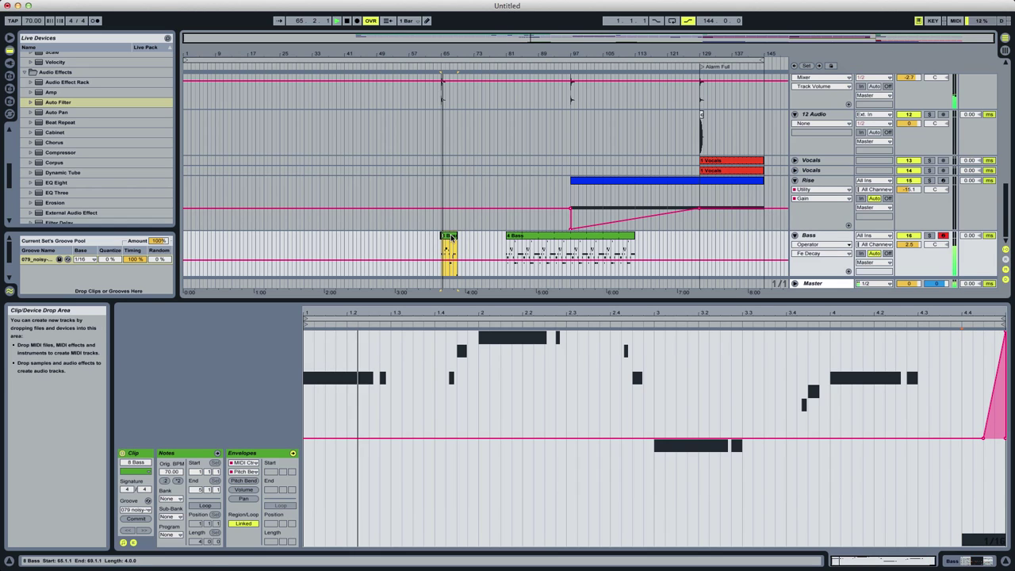
click(205, 505)
drag(457, 238, 736, 238)
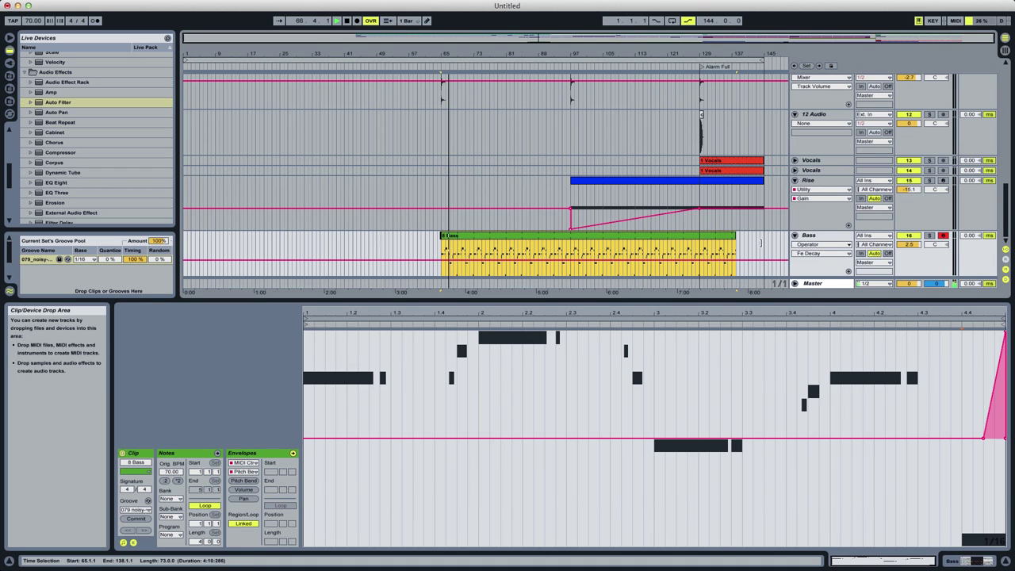
Show the Bass track's Operator and set its pitch bend range to 12 st.
double_click(809, 235)
click(416, 502)
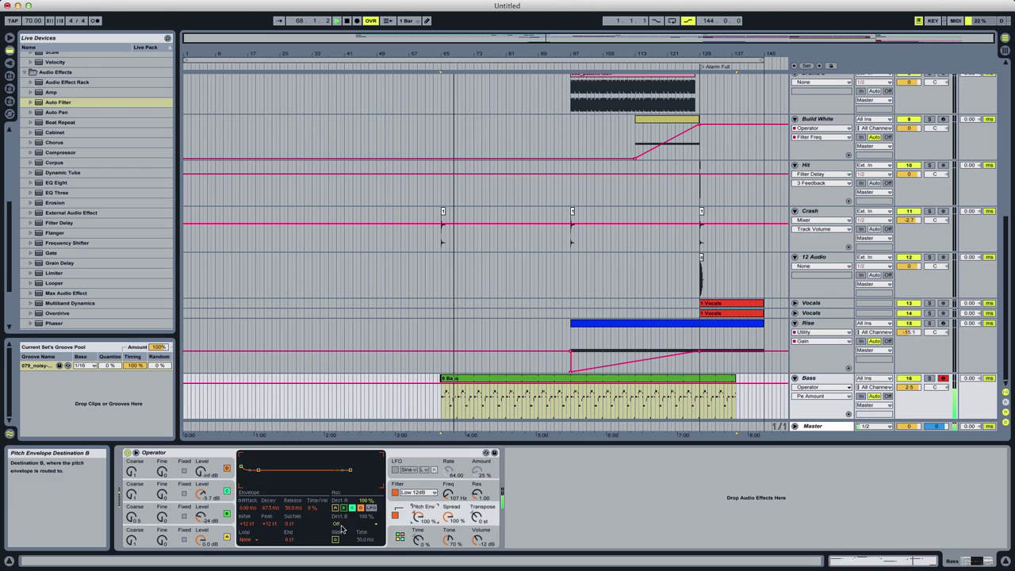
click(418, 540)
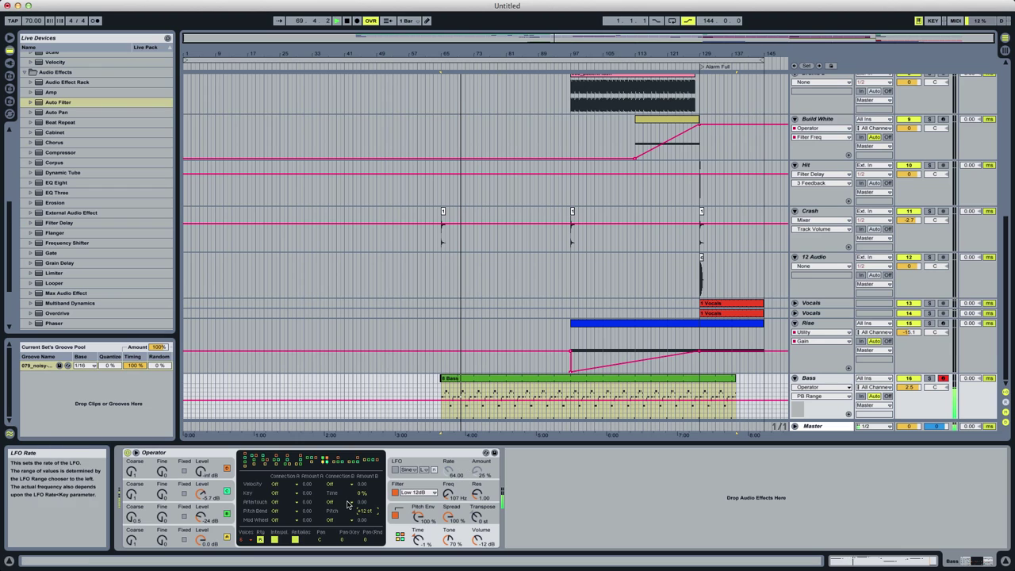
Raise oscillator B's level to -13 dB and shape its envelope with a 278 ms decay and a lower sustain.
click(212, 513)
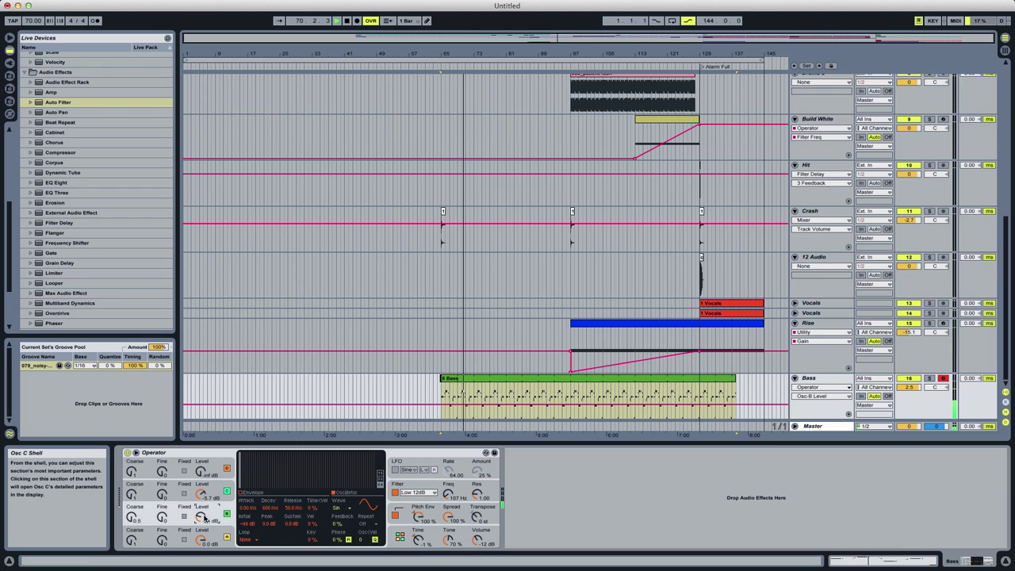
drag(202, 517, 202, 501)
click(248, 496)
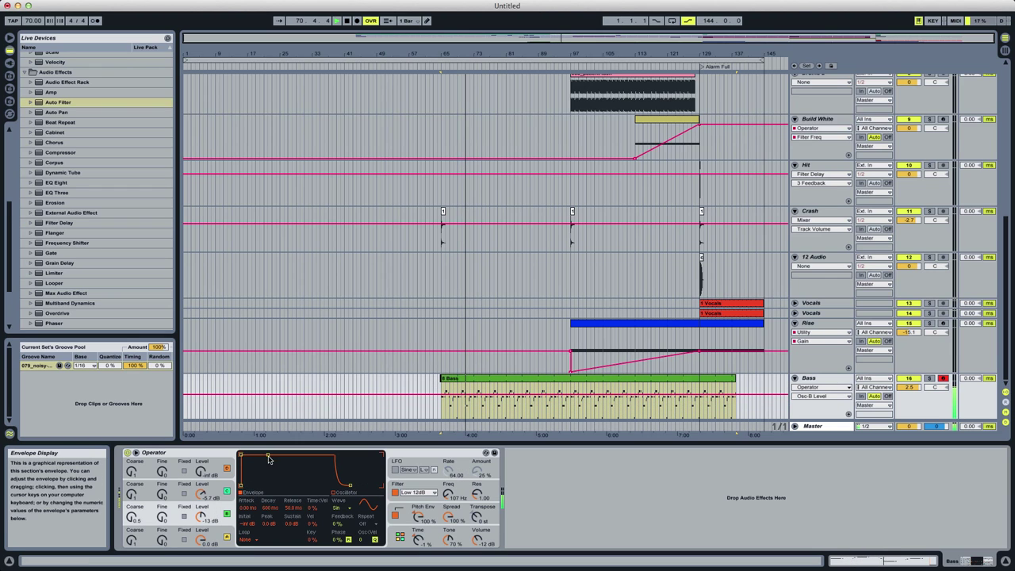
drag(269, 458, 265, 474)
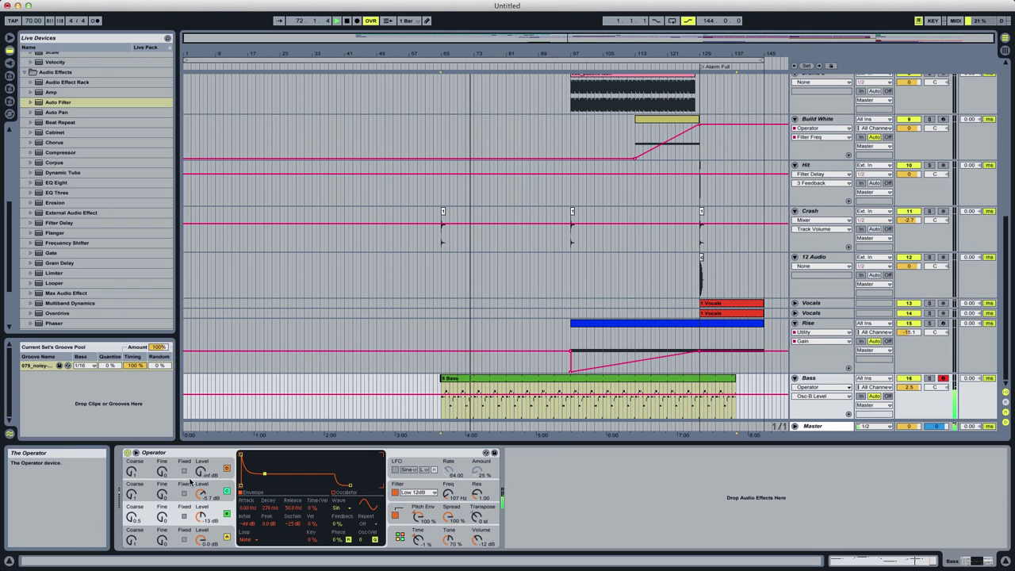
Try oscillator C at 0 dB through a 179 Hz filter, then silence it and open the filter to 17.6 kHz.
drag(200, 494, 200, 495)
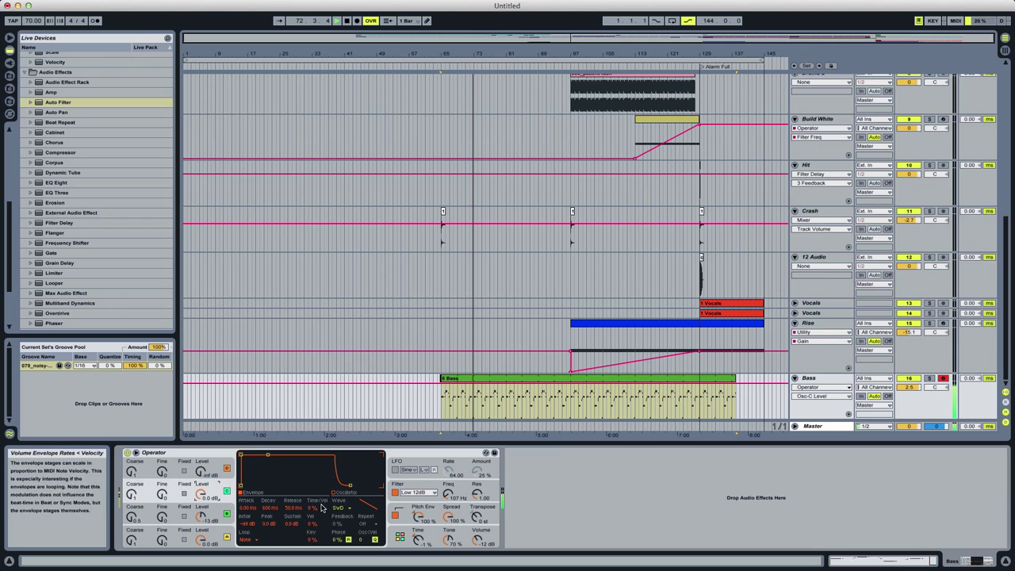
mouse_move(448, 493)
mouse_down()
mouse_move(448, 478)
mouse_move(448, 503)
mouse_up()
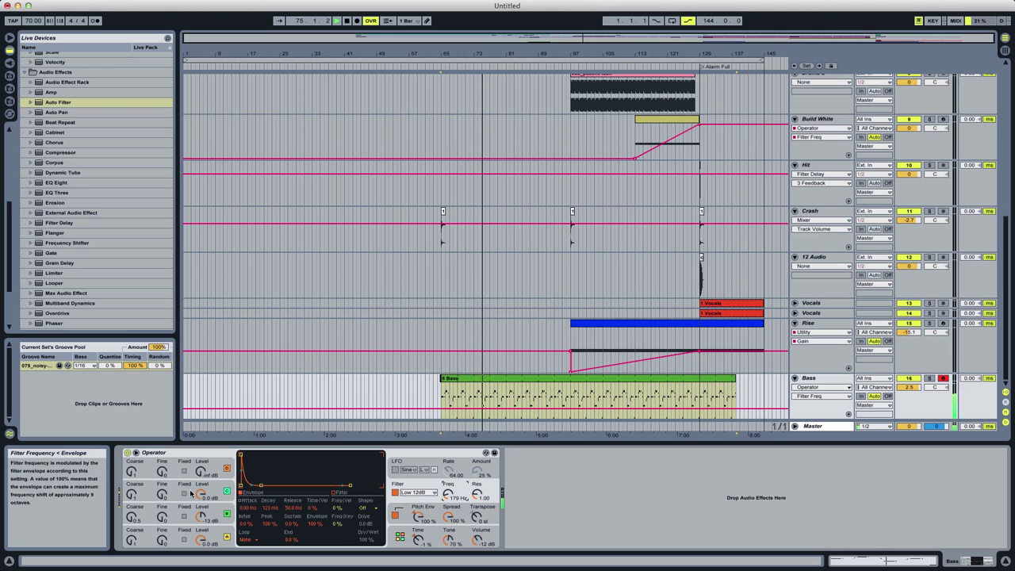
drag(201, 493, 201, 509)
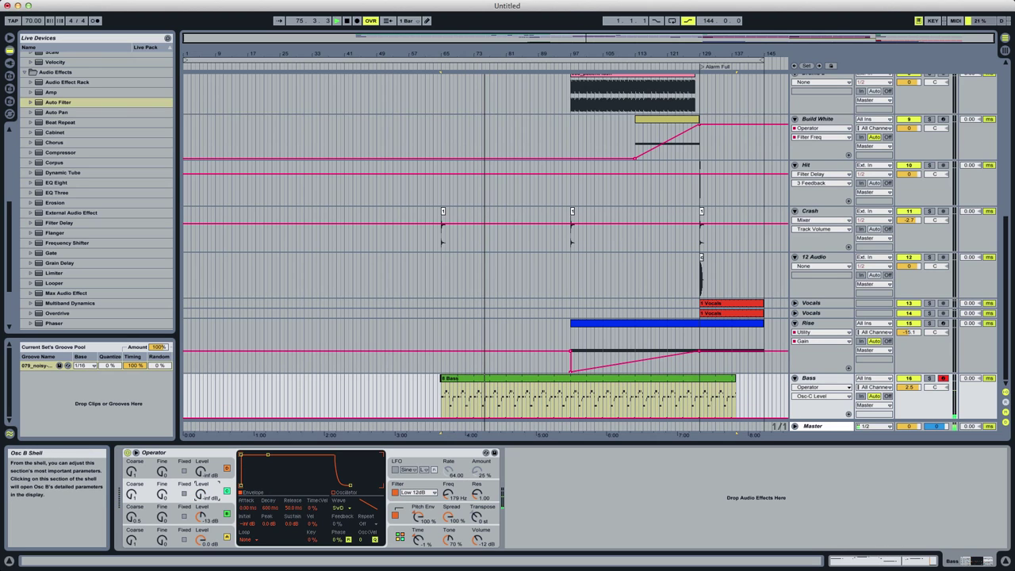
drag(449, 495, 449, 483)
Refine the decay point of oscillator B's envelope to a lower sustain level and switch off the bass Operator's filter.
click(202, 516)
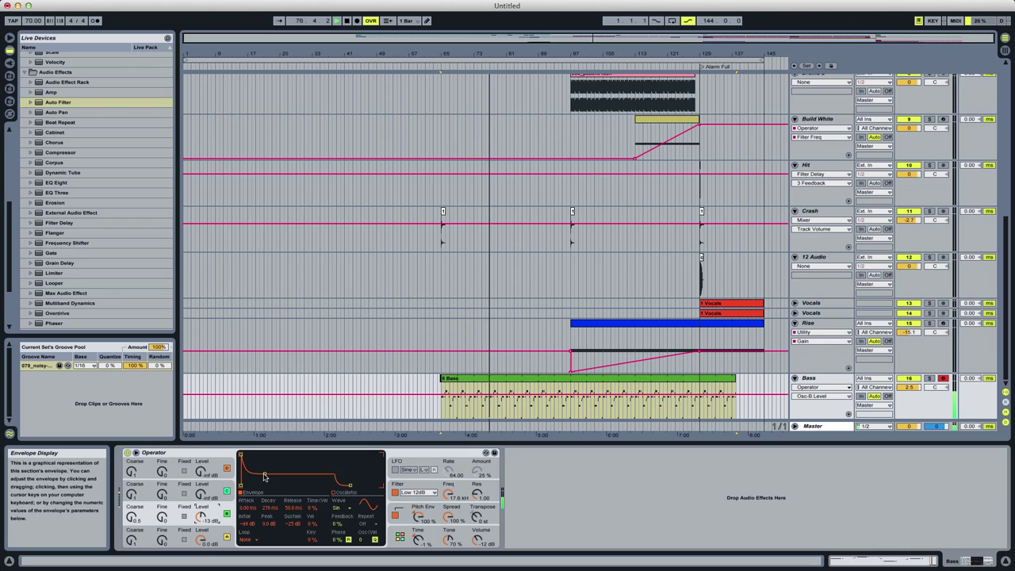
drag(264, 476, 271, 474)
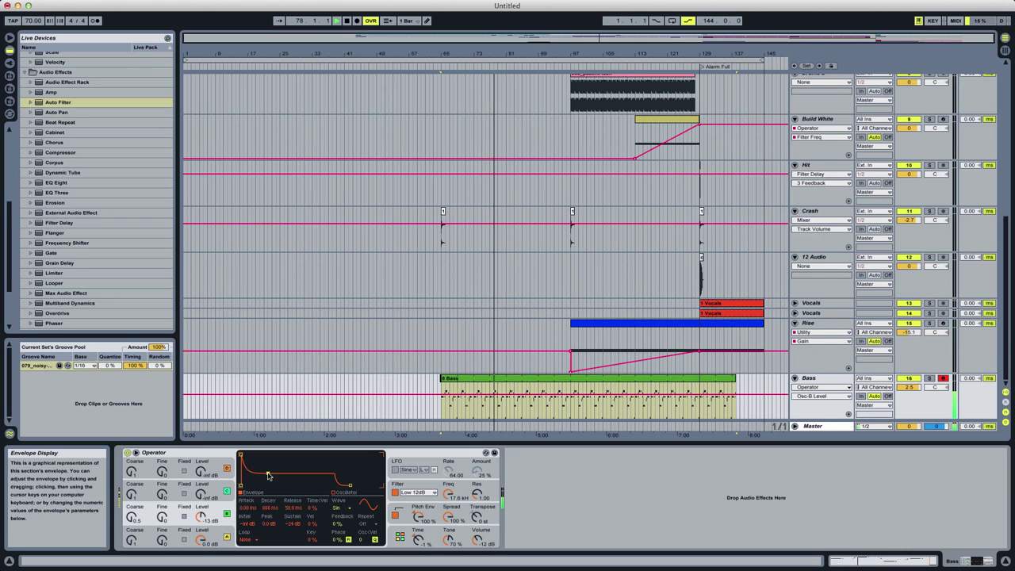
drag(268, 476, 266, 480)
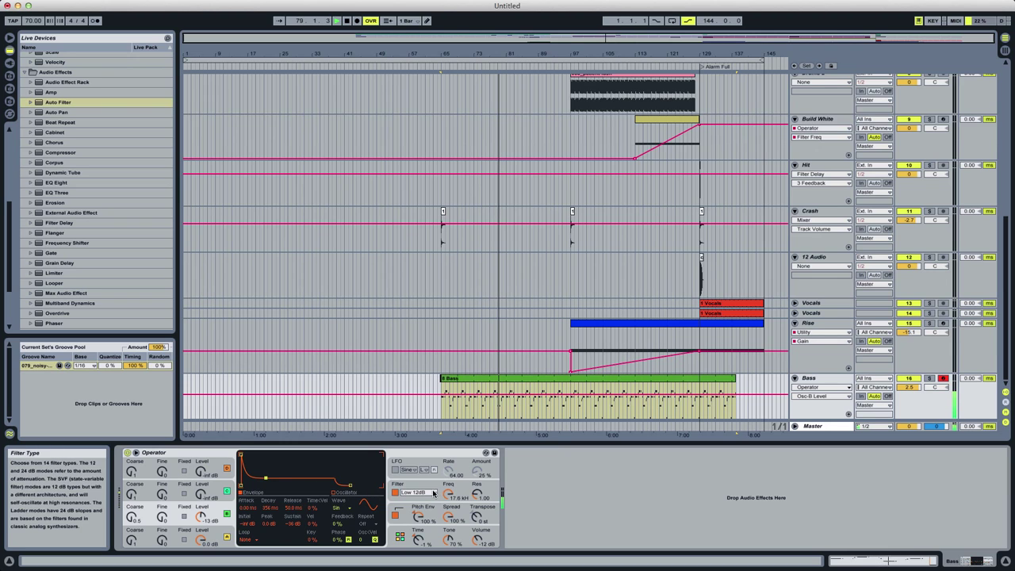
click(395, 493)
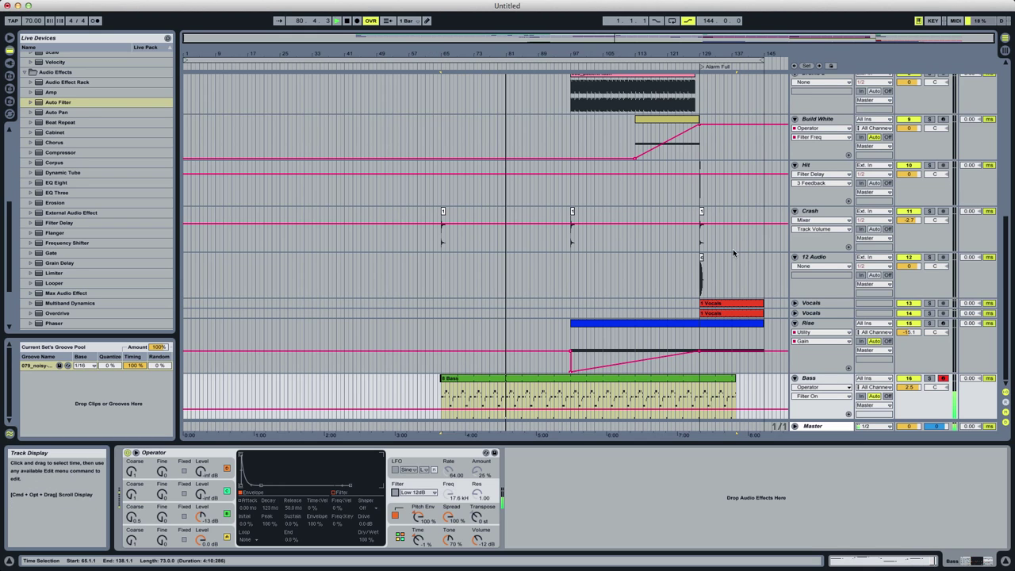
Duplicate the Alarm 3 Synth track.
drag(1006, 235, 1001, 73)
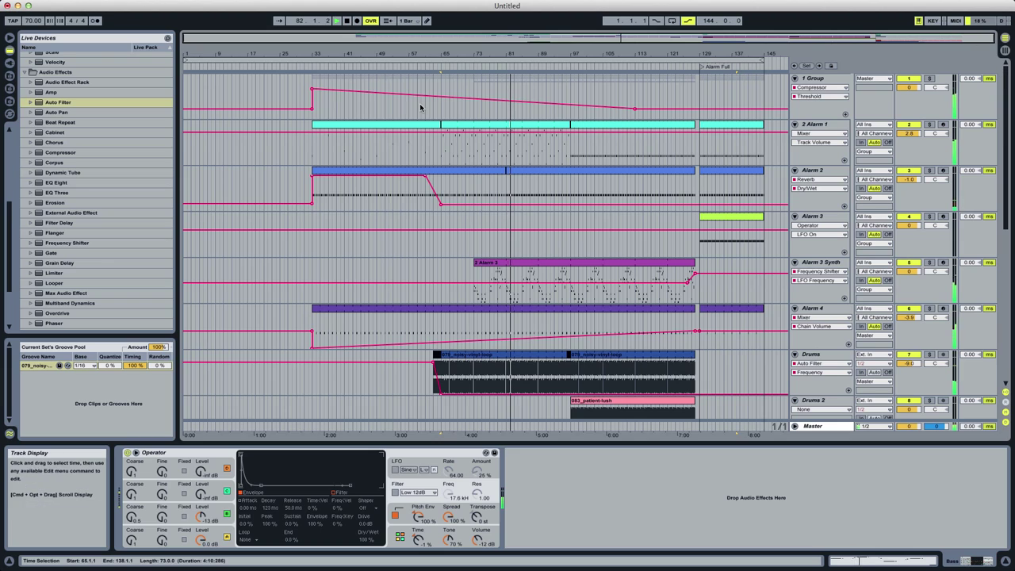
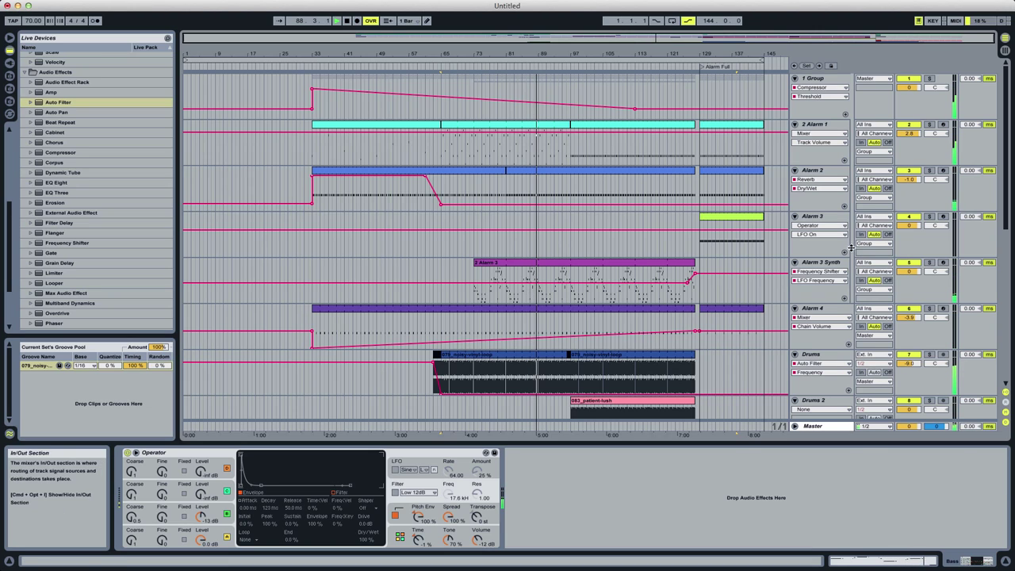
click(832, 265)
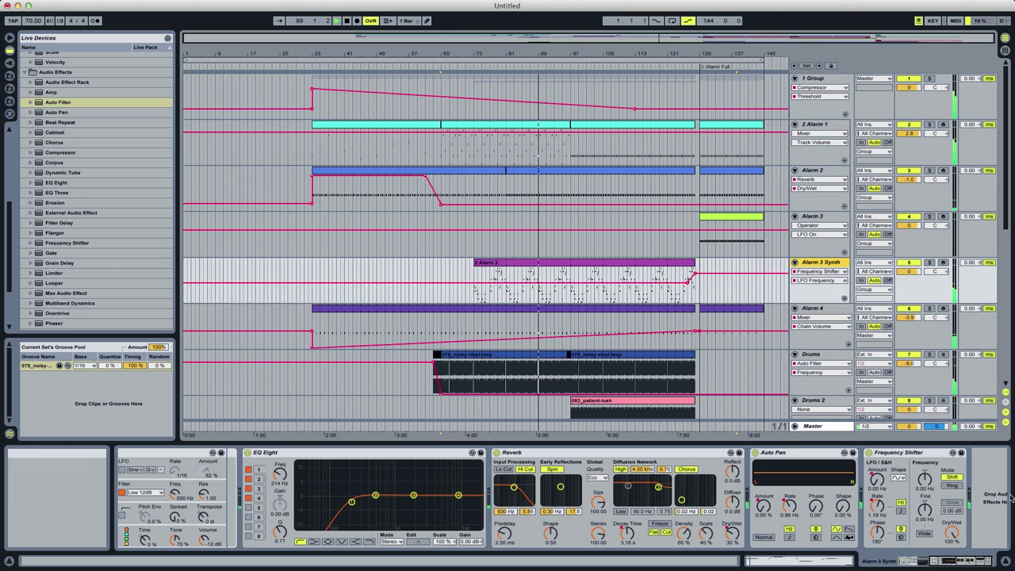
drag(947, 566, 924, 566)
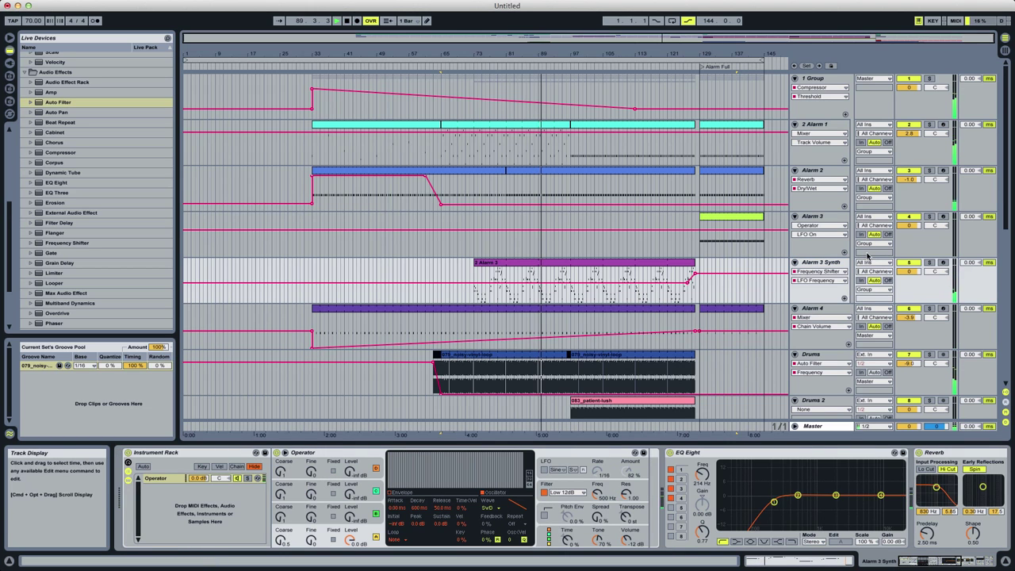
click(825, 268)
key(super+d)
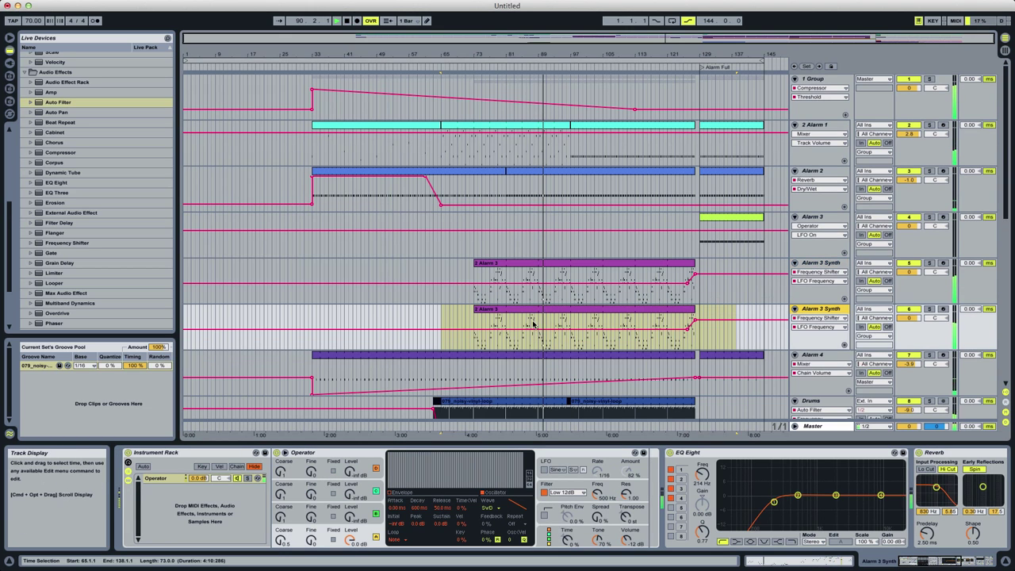
Delete bars 73 to 89 from the duplicated Alarm 3 Synth clip and select all notes in the remaining clip.
drag(539, 319, 473, 326)
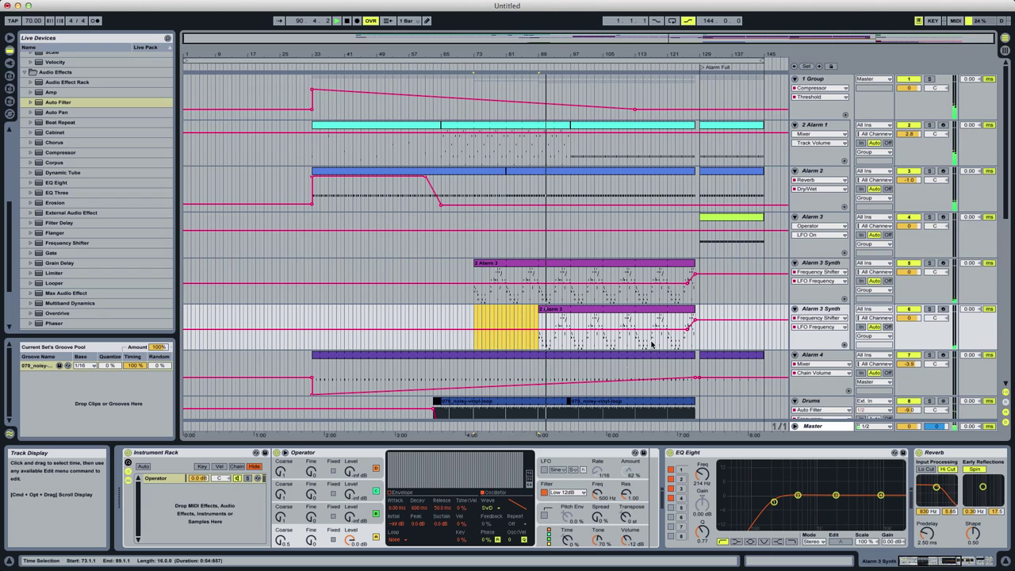
double_click(589, 320)
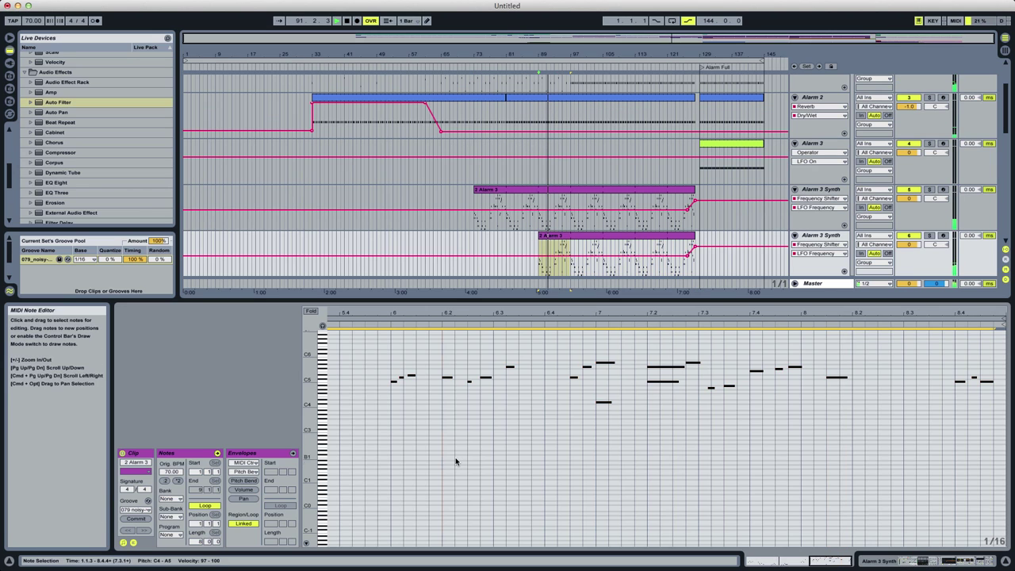
Set oscillator A of the duplicated synth to a Sine wave and lower that track's volume to -10 dB.
click(825, 235)
double_click(825, 234)
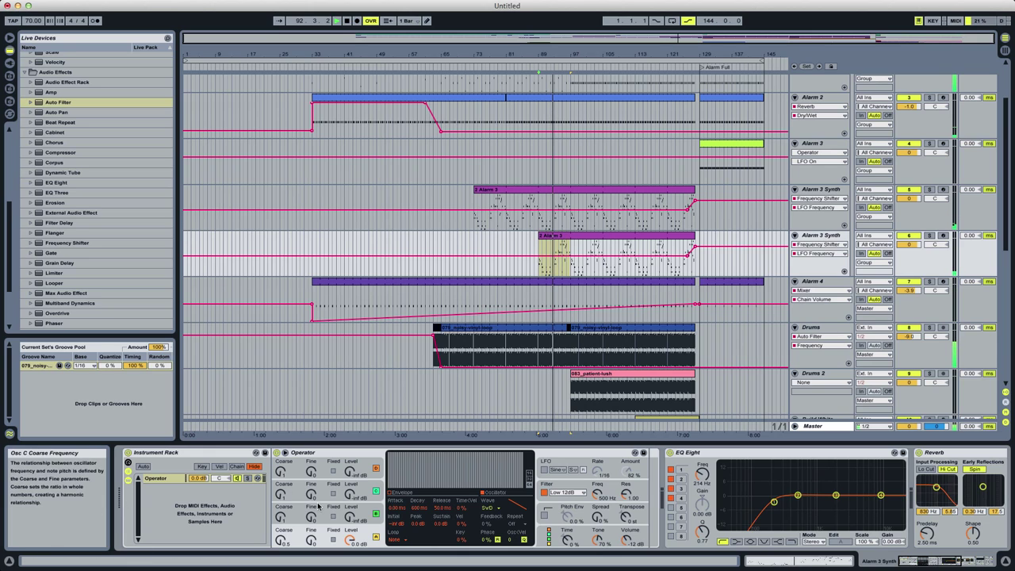
click(491, 509)
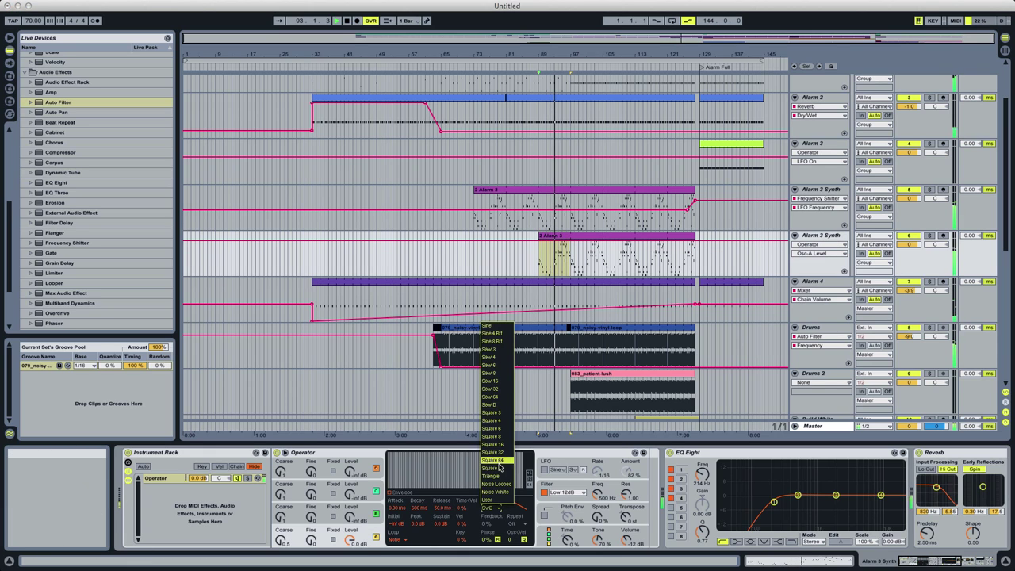
click(499, 326)
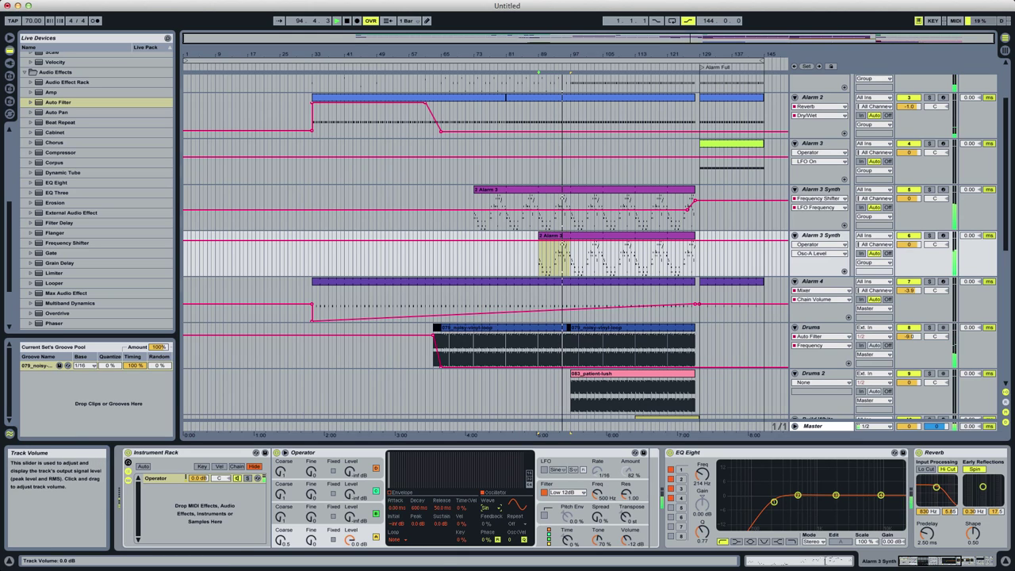
drag(909, 245, 909, 265)
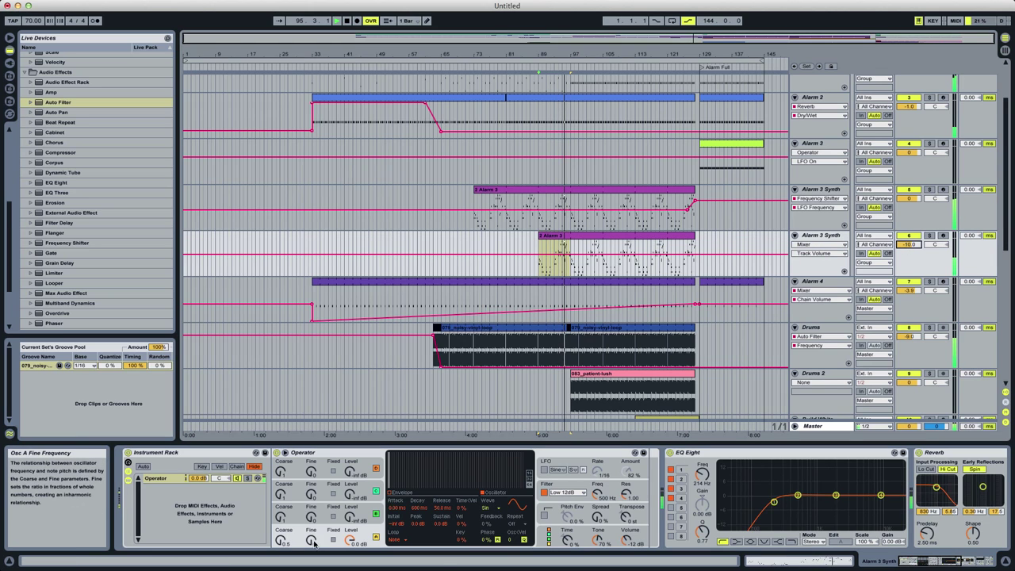
Switch the duplicated synth's Operator to the parallel algorithm and turn up oscillator B with a white-noise waveform.
click(567, 539)
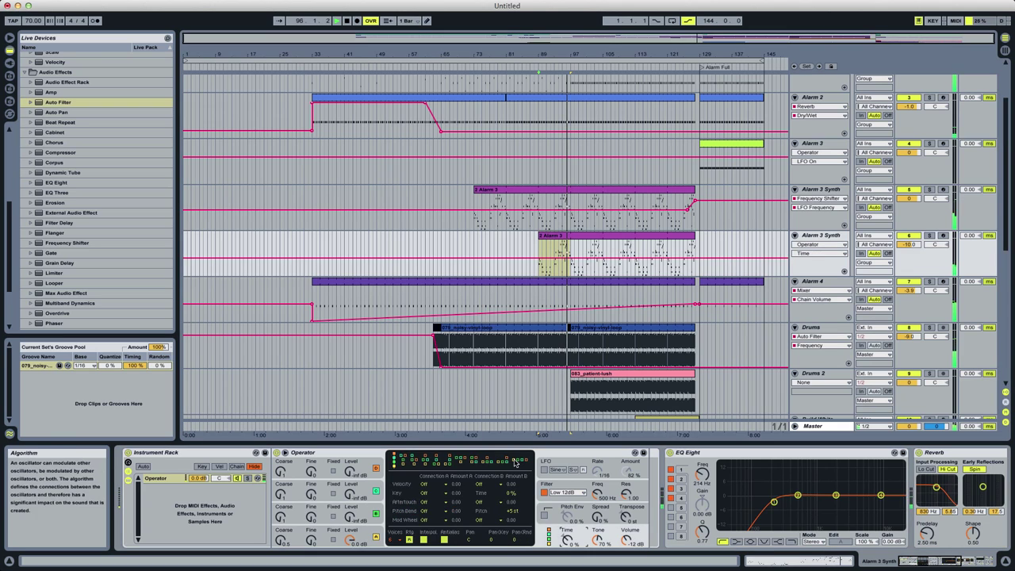
click(384, 506)
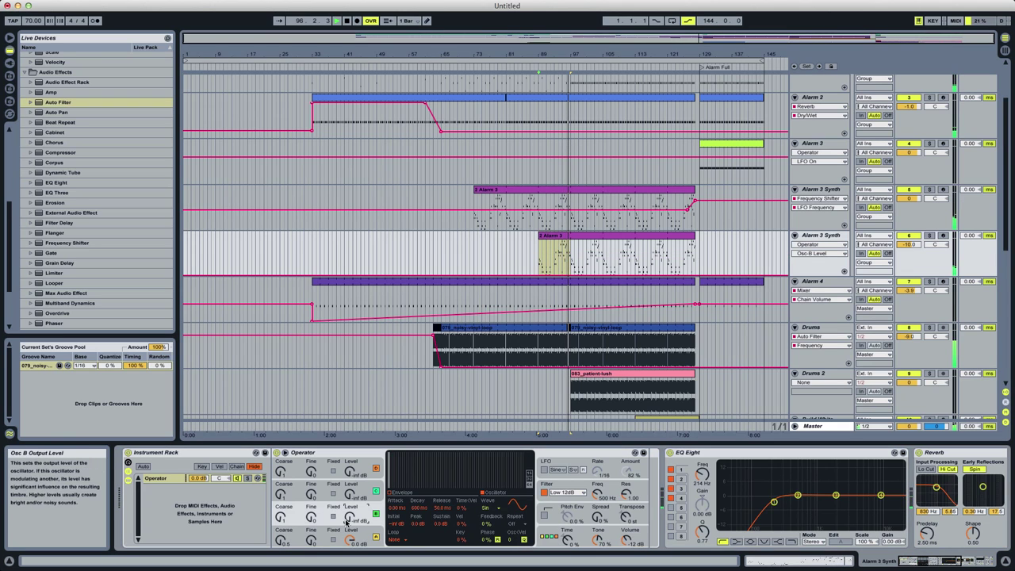
click(492, 508)
click(491, 503)
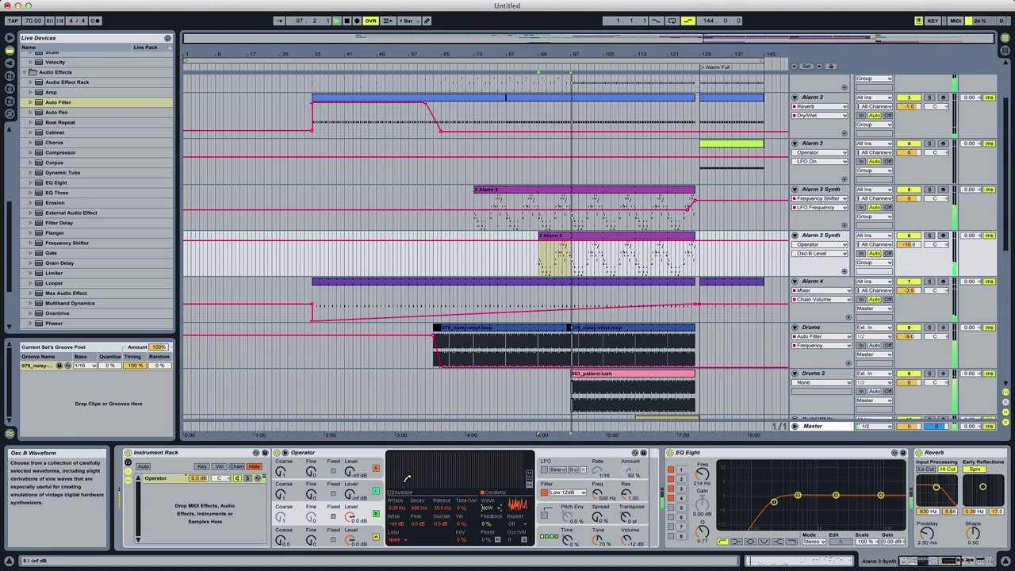
Restart playback from bar 89 and switch off the duplicated synth's Operator filter.
click(540, 260)
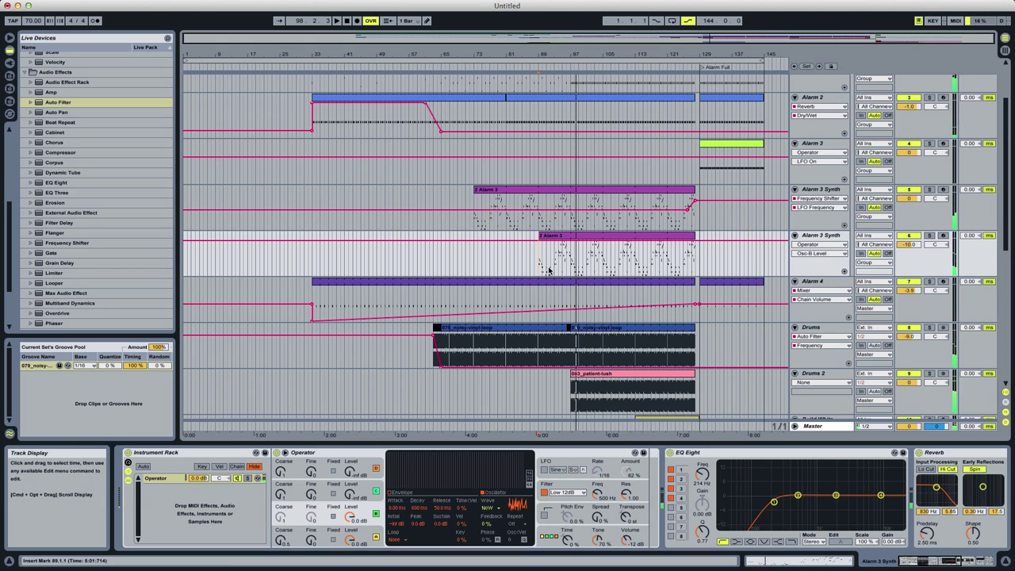
key(space)
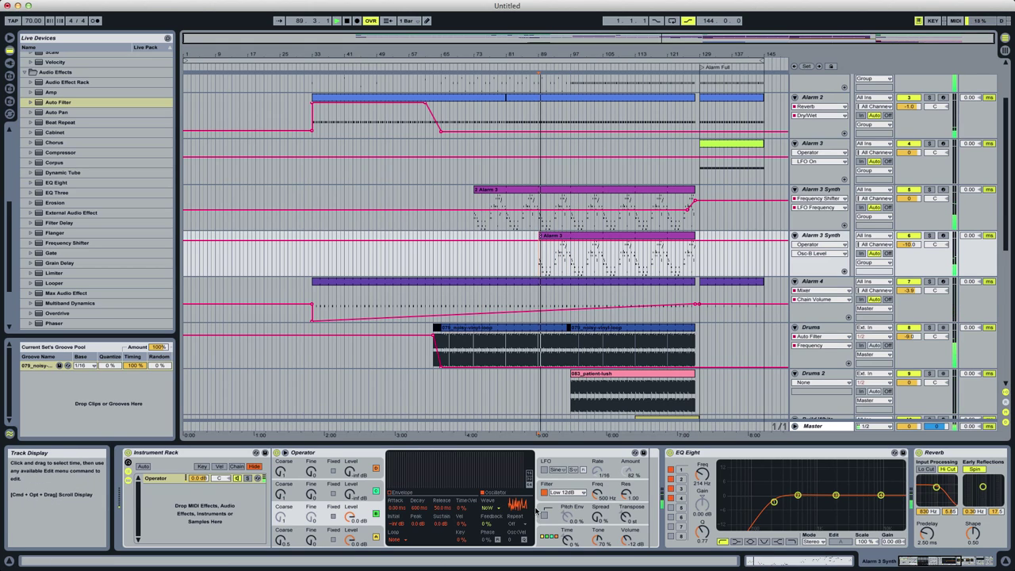
click(562, 486)
click(545, 492)
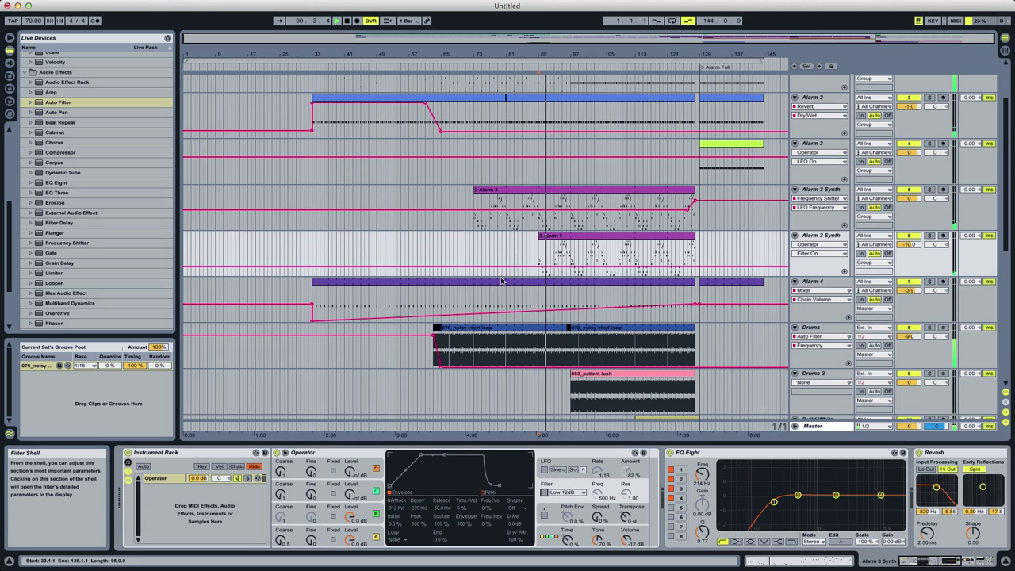
Lengthen the release of oscillator B's envelope to about 2.6 s and set Operator's Spread to 100%.
click(383, 507)
click(406, 492)
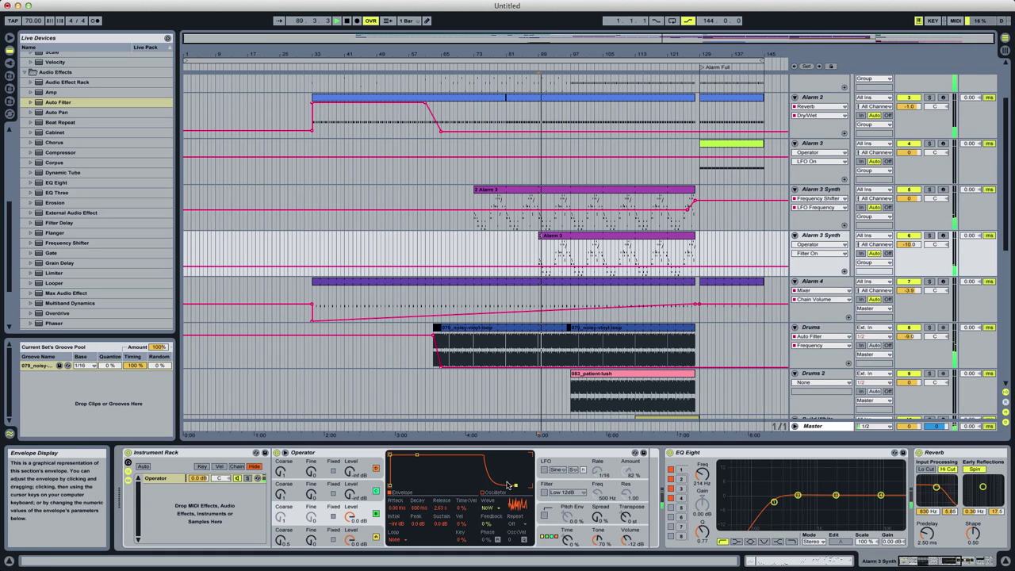
click(598, 516)
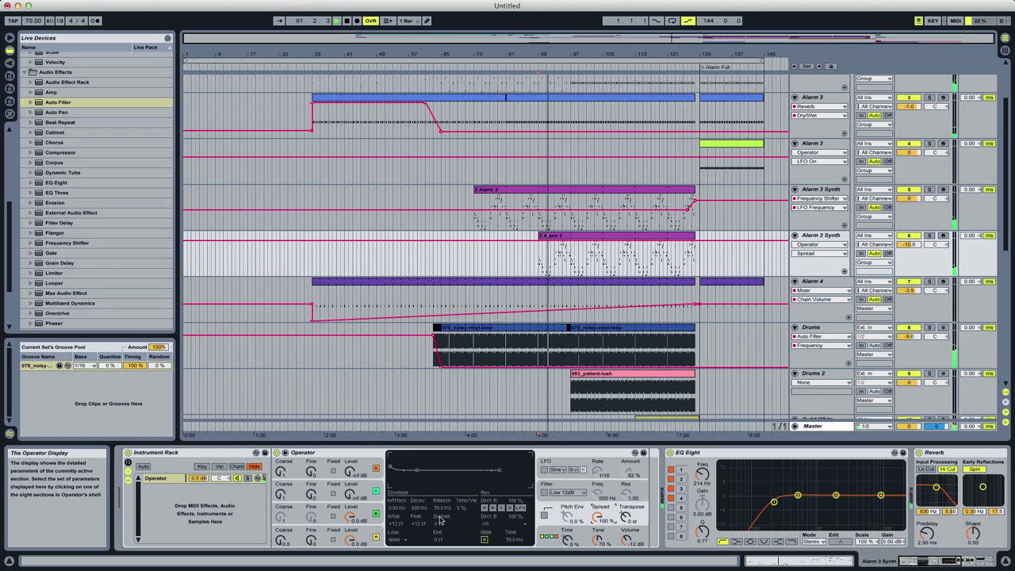
Shorten oscillator B's release, and lower the output levels of oscillator B to -15 dB and oscillator A to -4.1 dB.
click(363, 514)
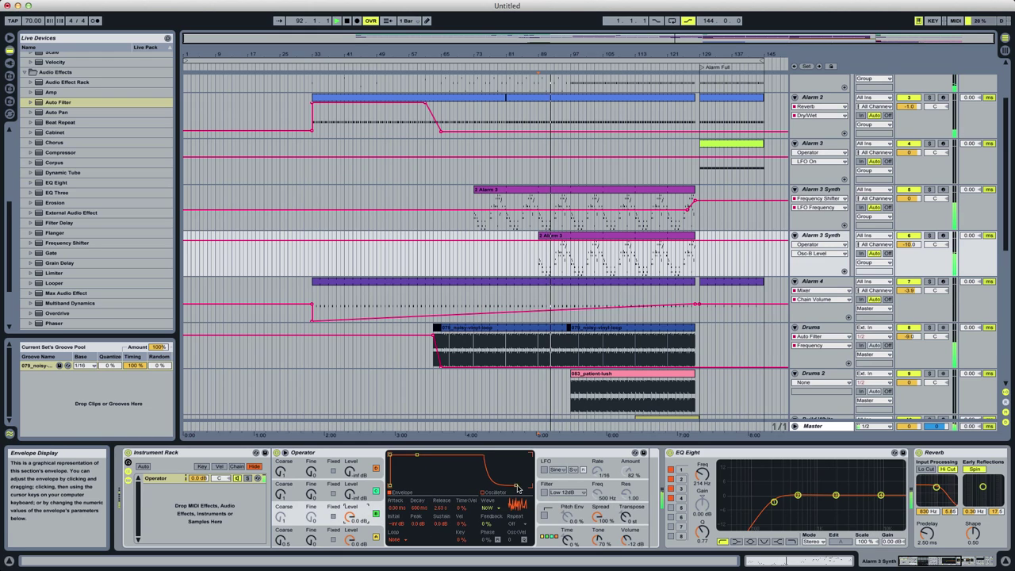
drag(508, 486, 505, 485)
drag(354, 519, 355, 553)
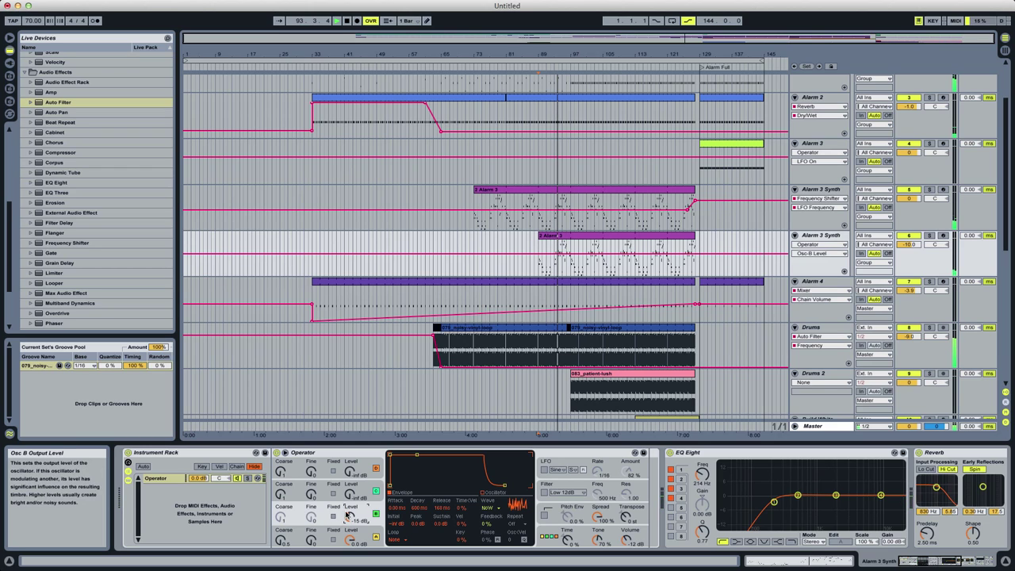
click(369, 536)
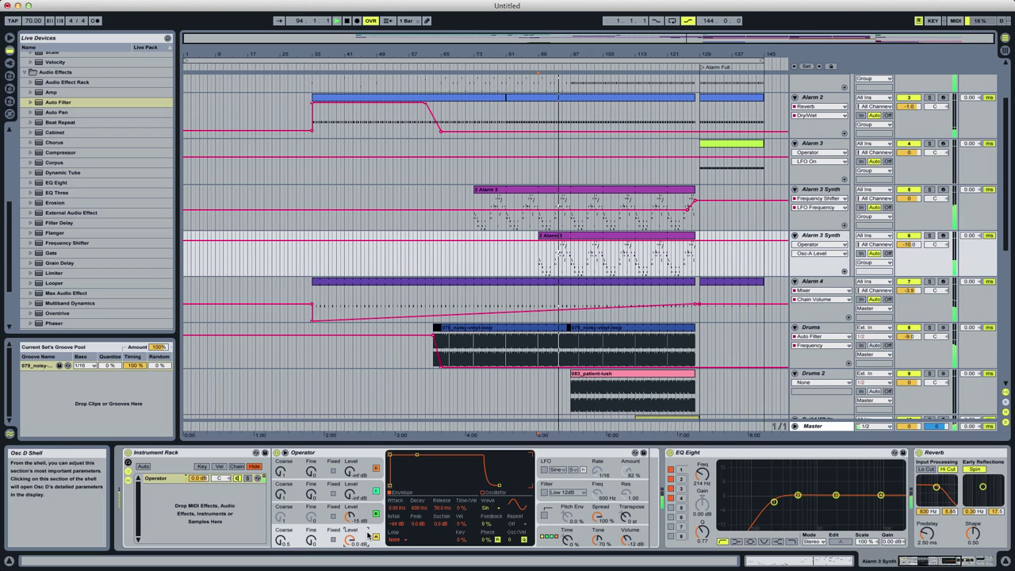
click(316, 542)
drag(347, 541, 347, 546)
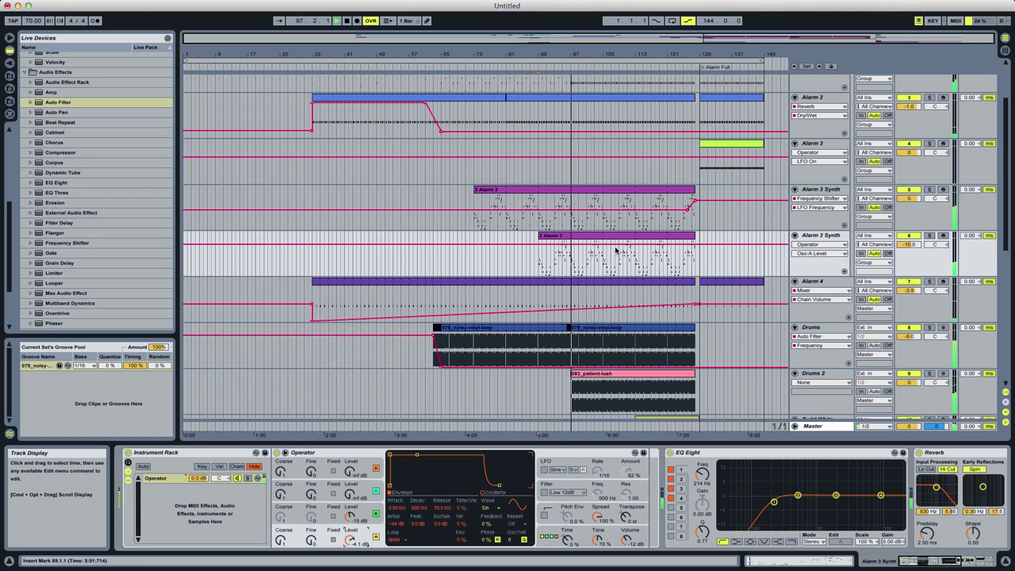
Set the 083_patient-lush clip's warp mode to Beats, preserving Transients.
double_click(588, 384)
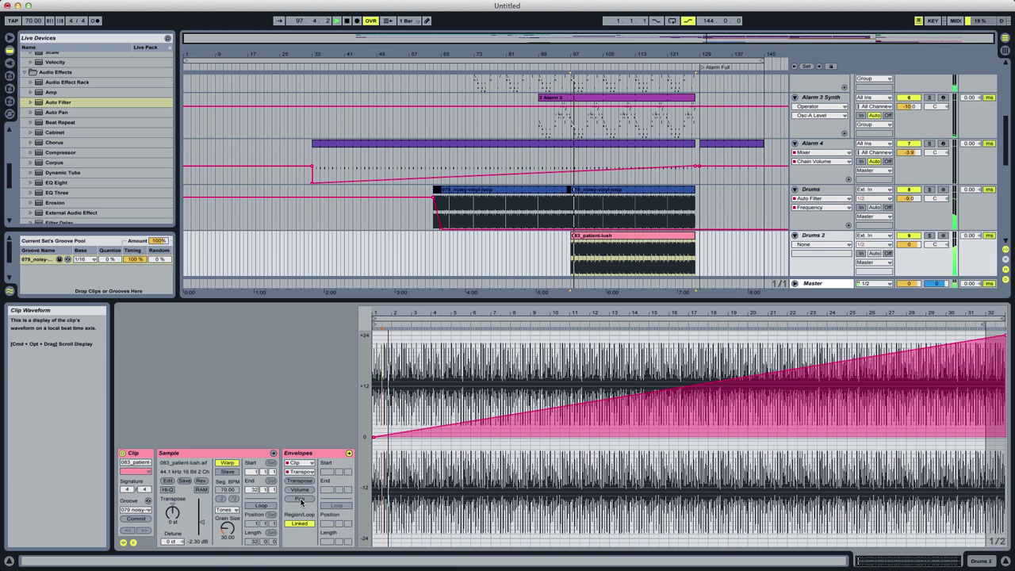
click(226, 509)
click(232, 518)
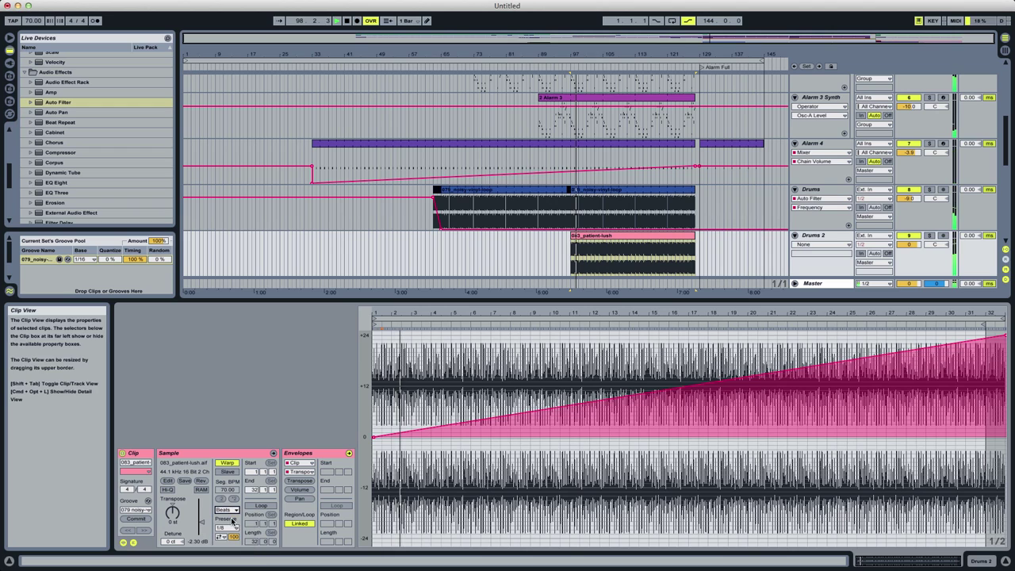
click(228, 528)
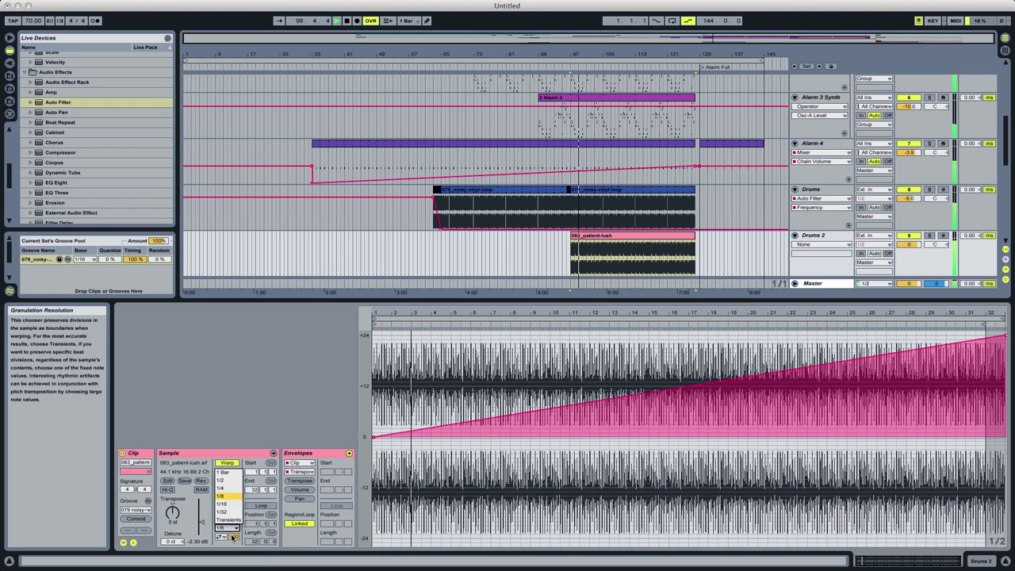
click(229, 525)
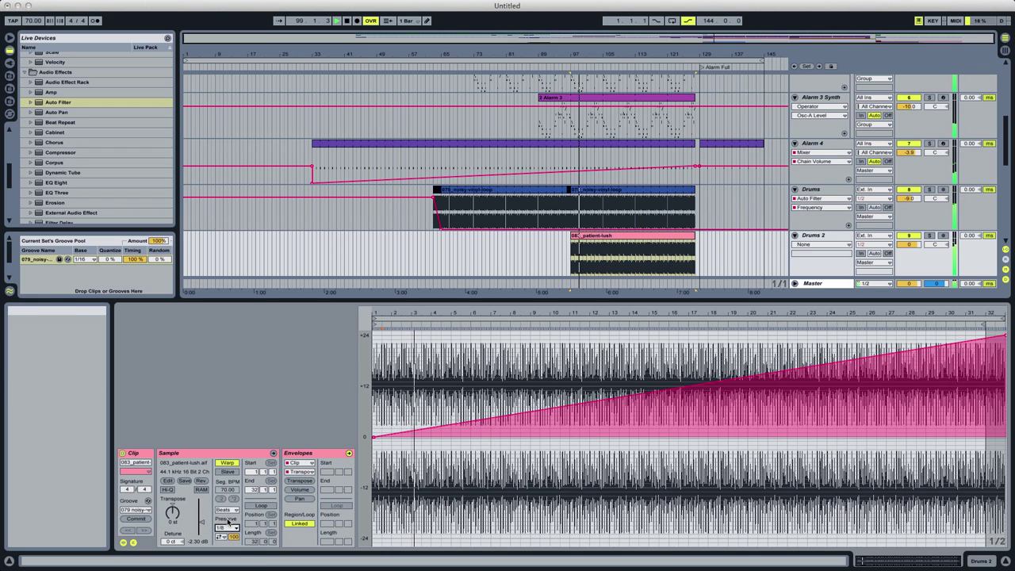
Play the 083_patient-lush clip from bar 97 and show its Volume envelope at the start of the clip.
click(571, 258)
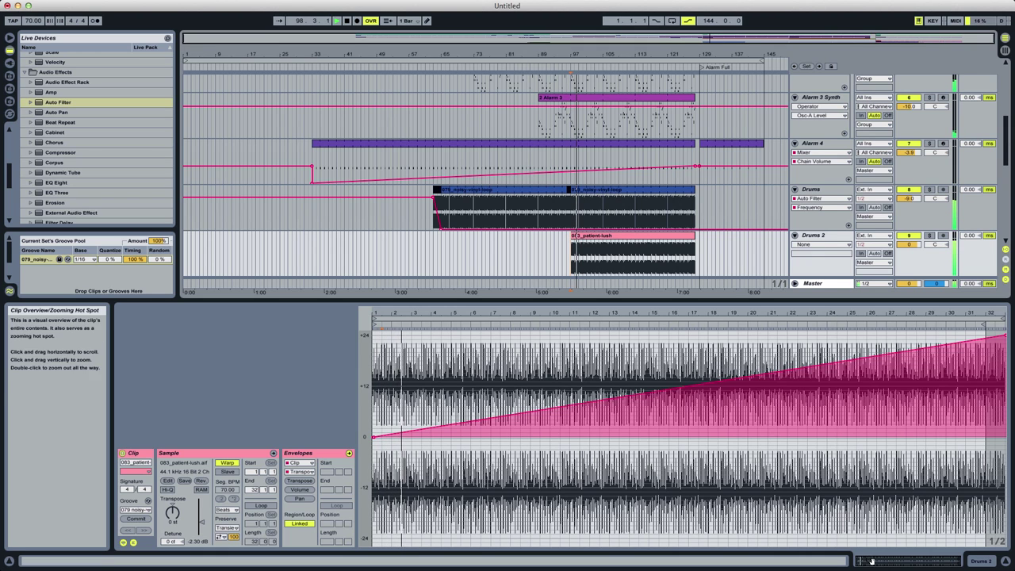
drag(871, 558, 871, 561)
scroll(793, 476, left, 10)
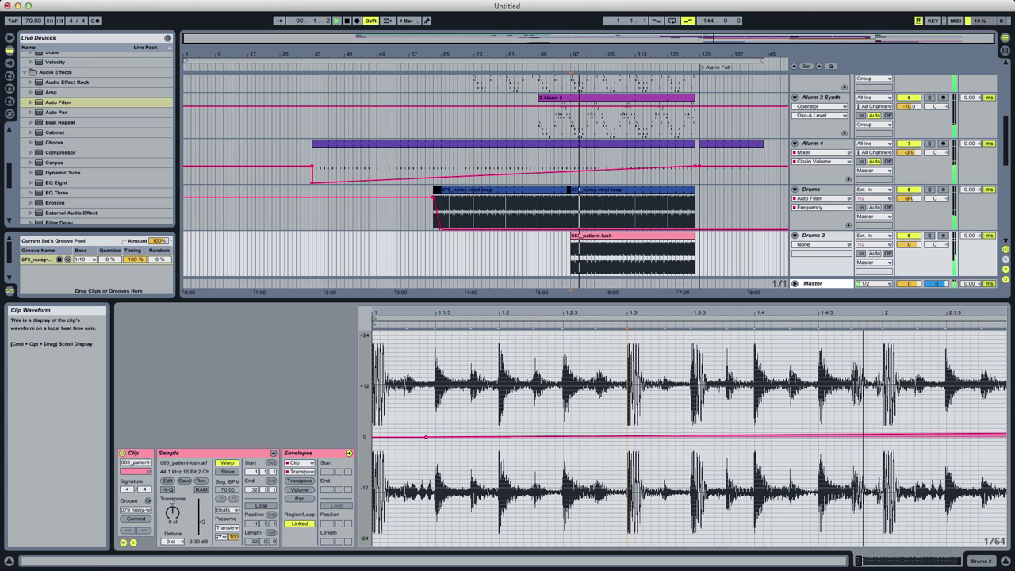
key(space)
key(space)
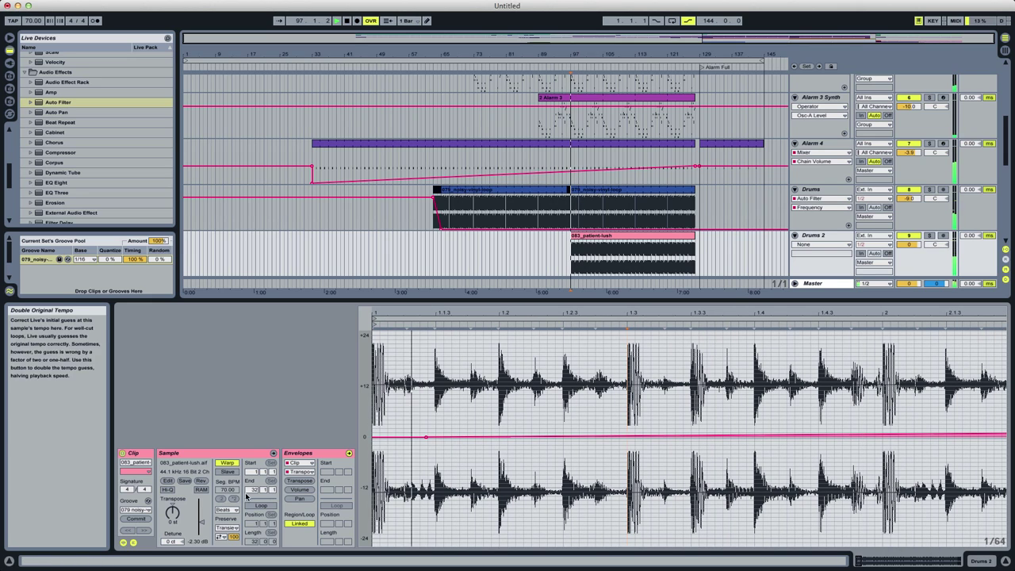
click(300, 491)
key(space)
key(space)
key(space)
Draw a volume fade to silence over the second half of the clip's first sixteenth note.
drag(375, 365, 390, 363)
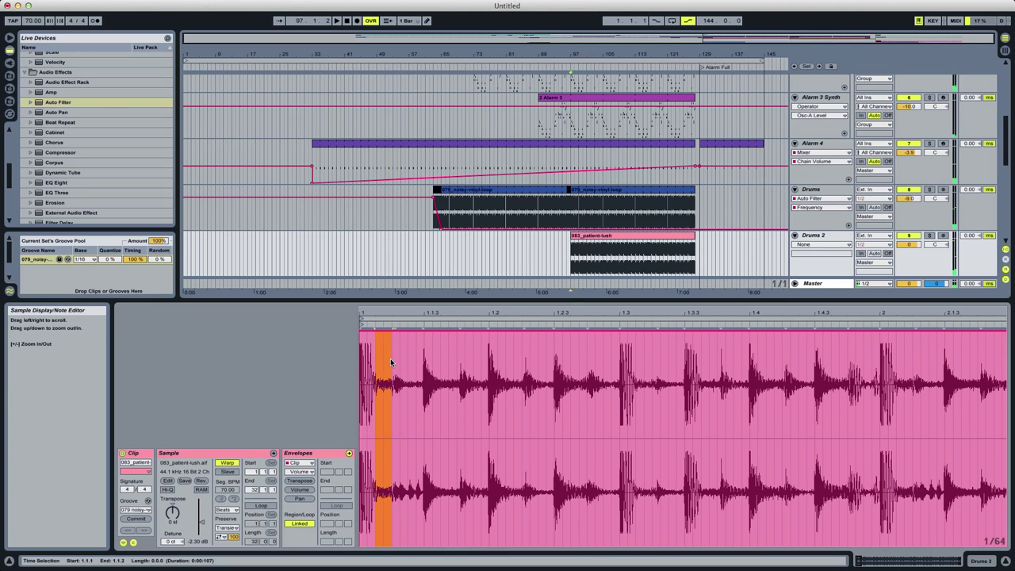
drag(382, 328, 395, 520)
double_click(377, 547)
key(super+d)
key(super+d)
key(super+d)
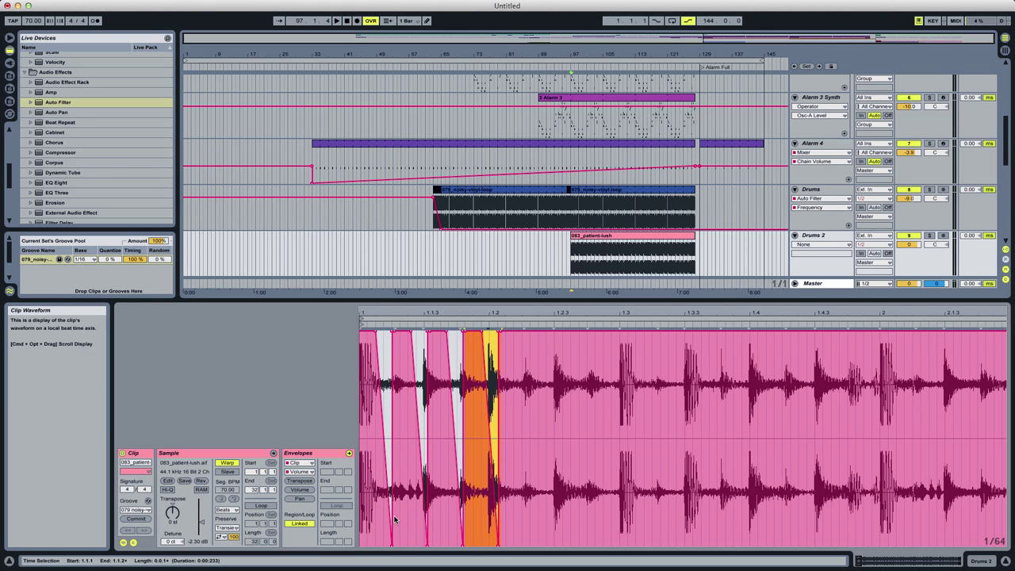
key(super+z)
key(super+z)
key(super+z)
click(366, 522)
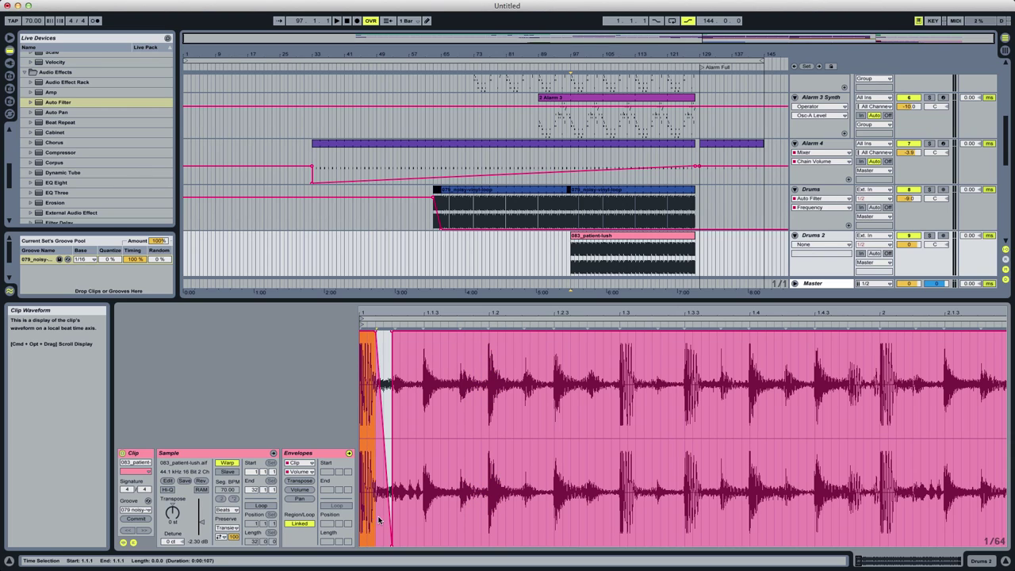
drag(379, 520, 390, 520)
key(super+d)
key(super+d)
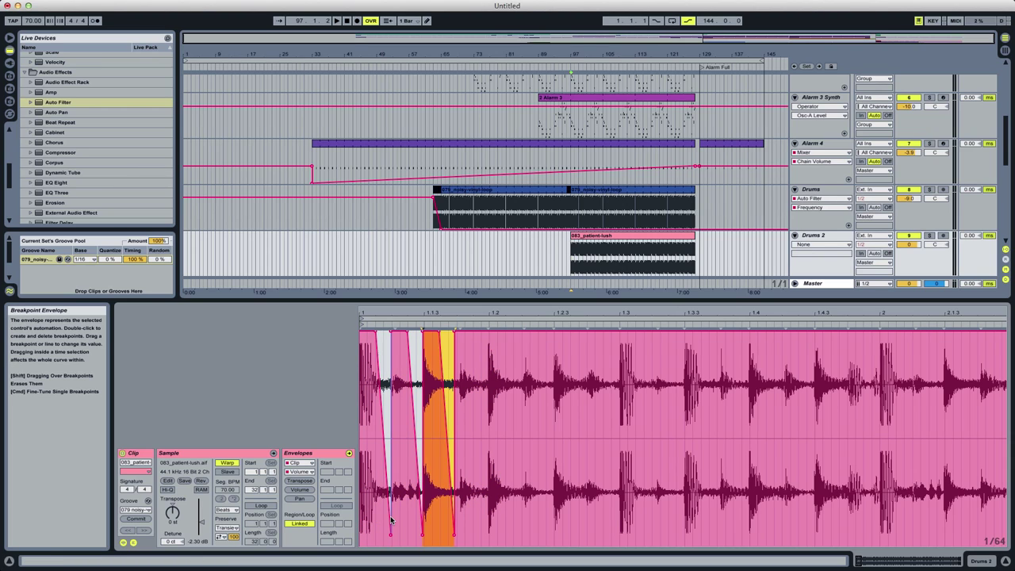
key(super+d)
key(super+d)
key(super+z)
key(super+z)
key(super+z)
key(super+z)
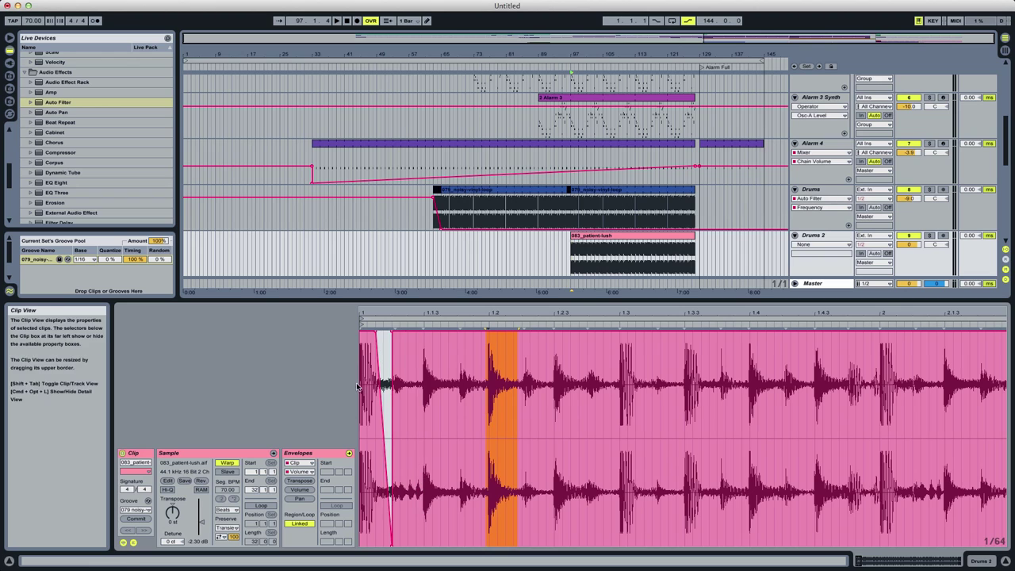
Select the first sixteenth note of the clip's volume envelope and duplicate its fade repeatedly up to bar 7.
click(367, 361)
drag(362, 346, 393, 340)
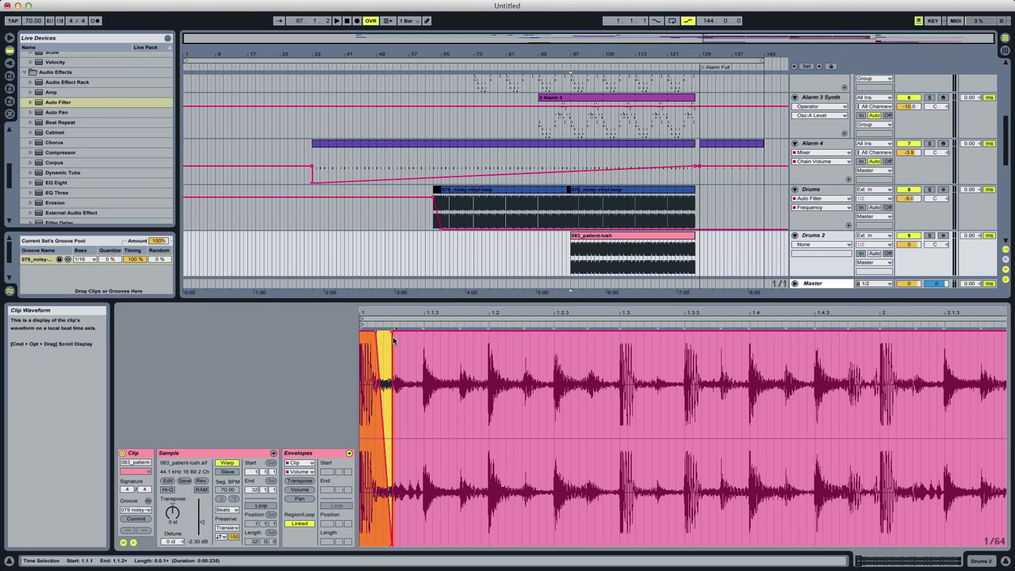
key(super+d)
key(super+d)
key(super+d)
key(super+d)
key(super+d)
key(super+d)
key(super+d)
key(super+d)
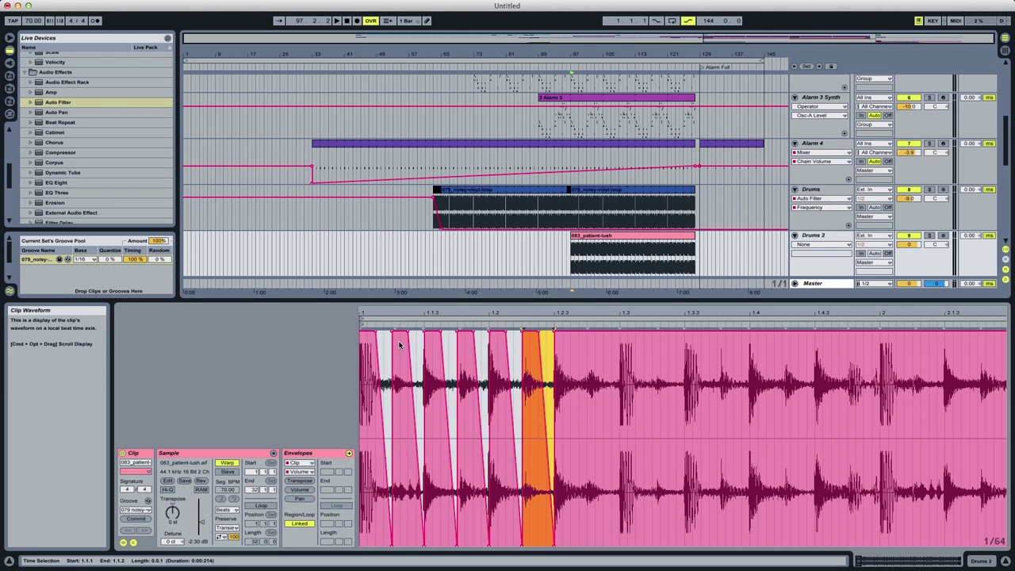
key(super+d)
key(space)
key(super+d)
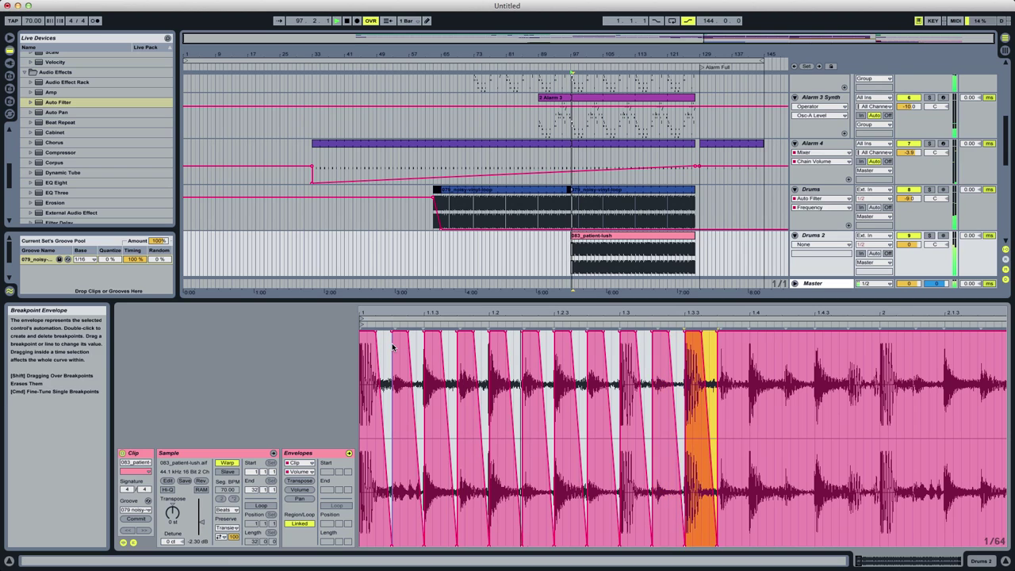
key(super+d)
key(super+d)
key(super+d)
key(super+d)
key(super+d)
key(super+d)
key(super+d)
key(super+d)
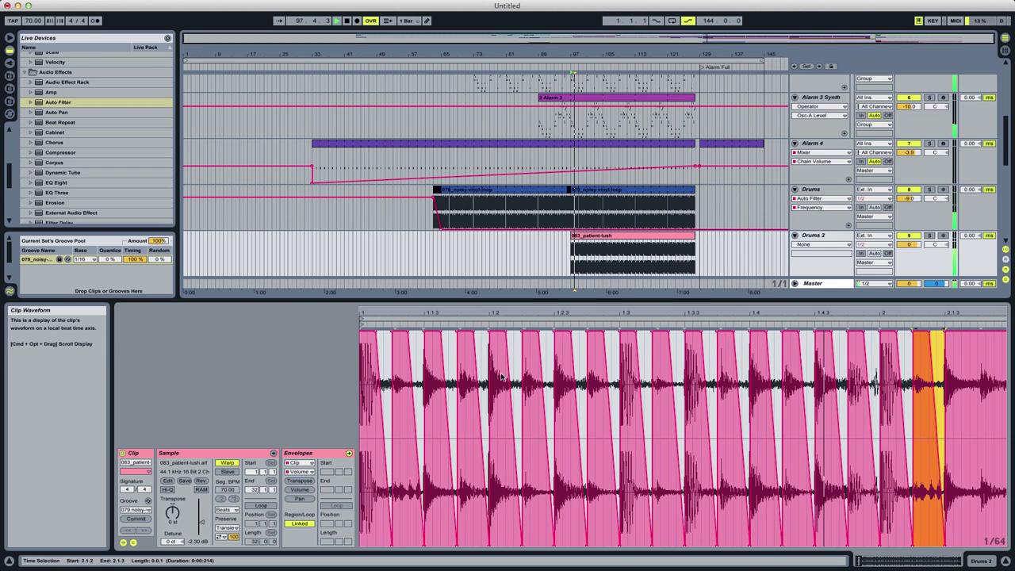
key(super+d)
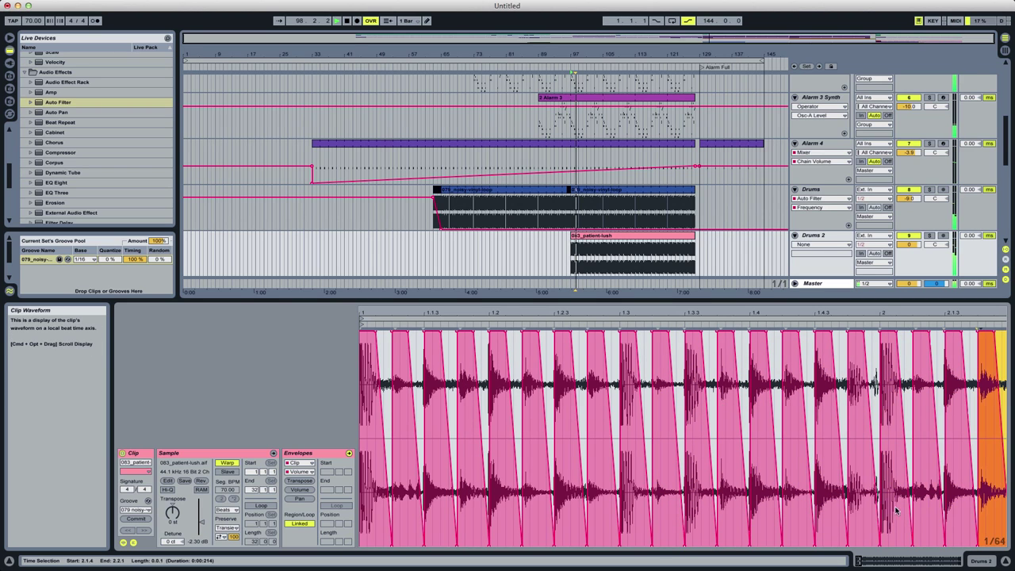
double_click(860, 560)
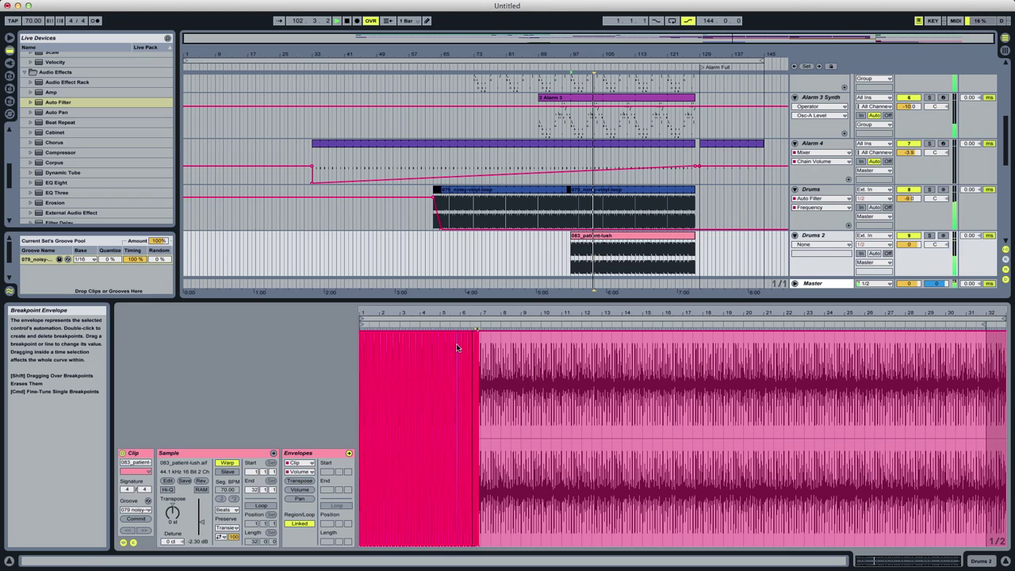
key(super+d)
key(super+d)
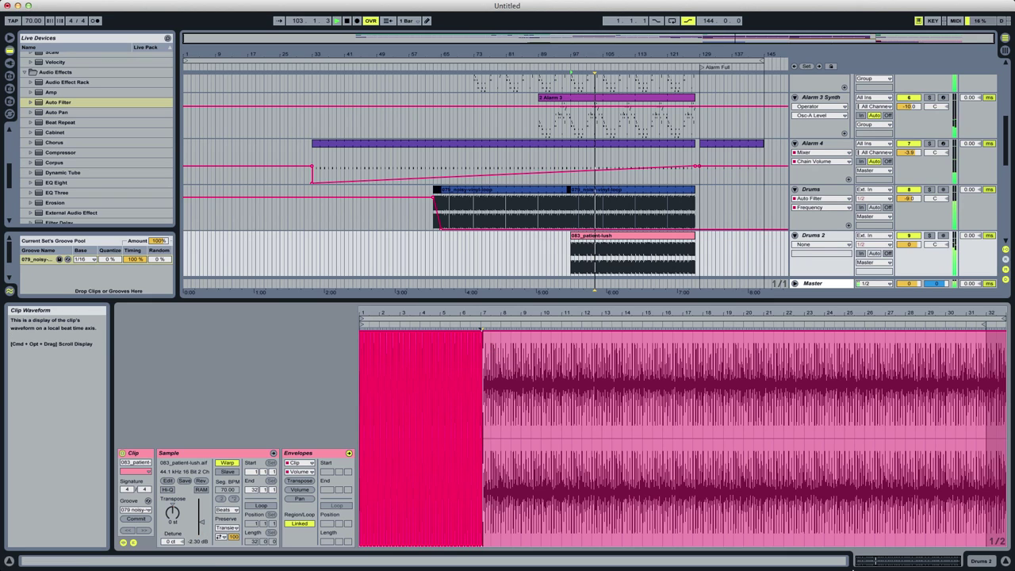
Select a longer stretch of the 083_patient-lush clip's gated volume envelope and duplicate it repeatedly up to about bar 17.
key(super+2)
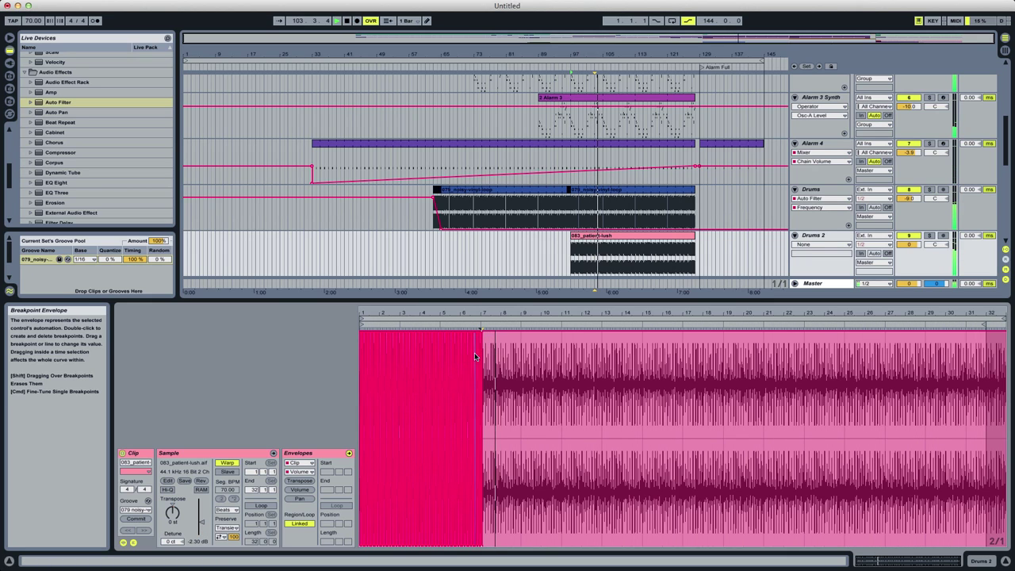
key(super+1)
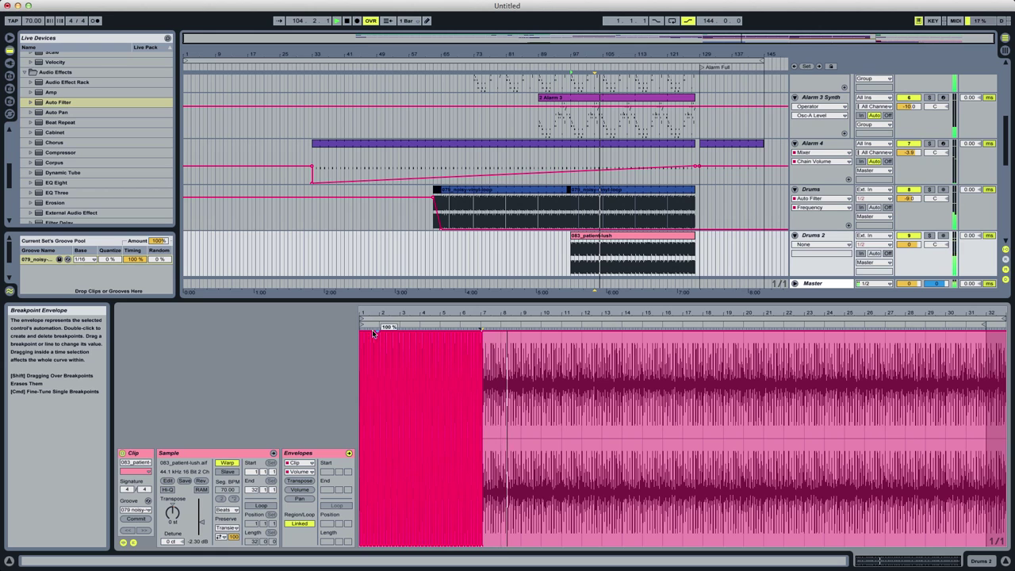
drag(876, 561, 868, 570)
click(438, 346)
drag(438, 346, 702, 348)
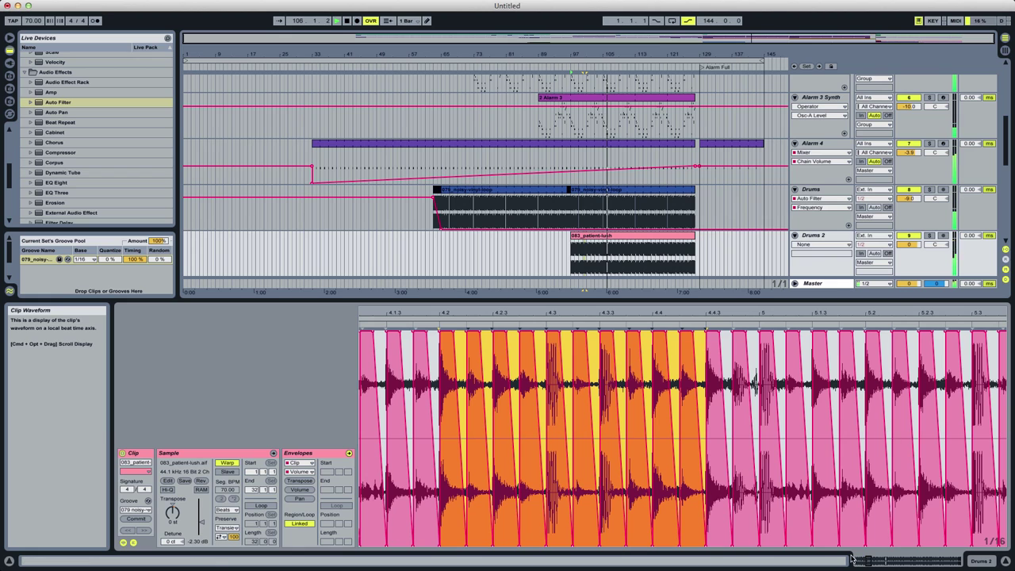
drag(870, 561, 906, 564)
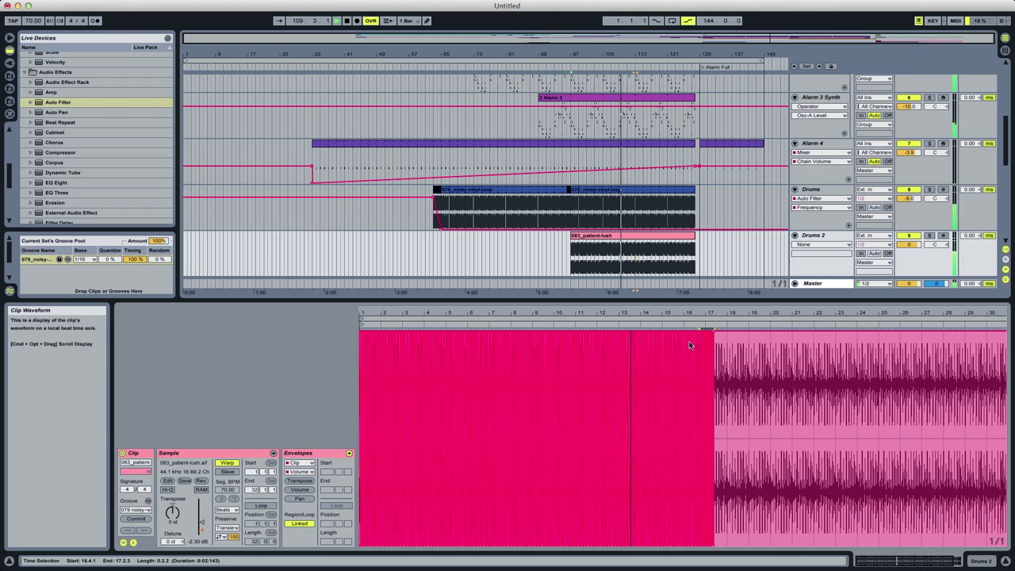
Clear the volume envelope selection between bars 17 and 20 and remove the low breakpoint at bar 17 to restore full level.
drag(777, 354, 709, 350)
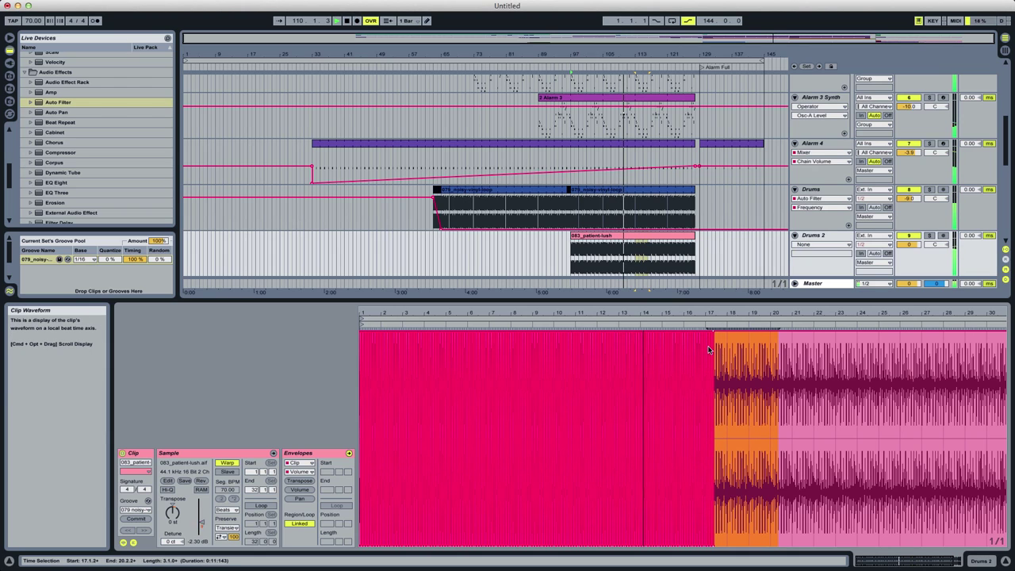
key(Delete)
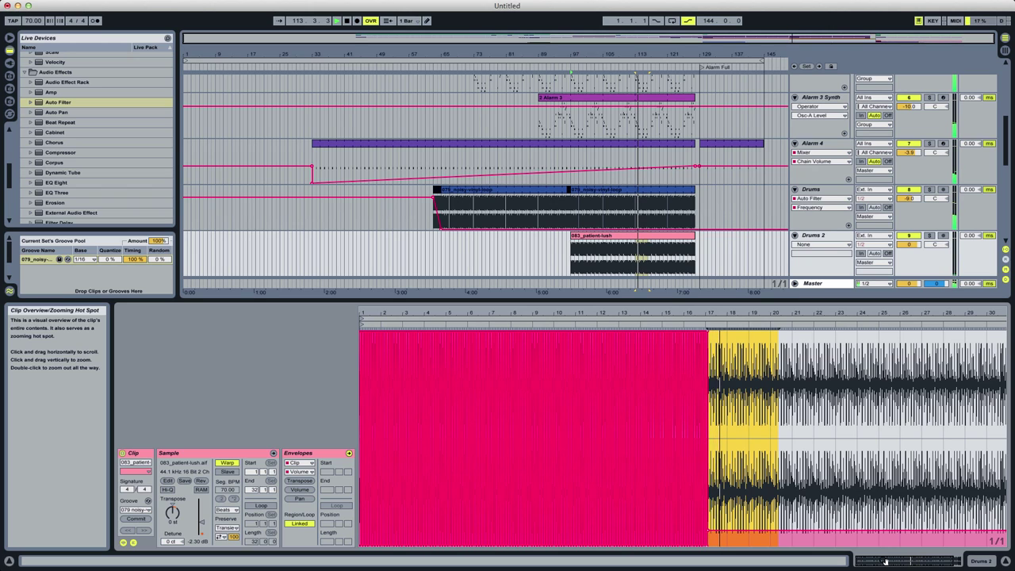
click(708, 530)
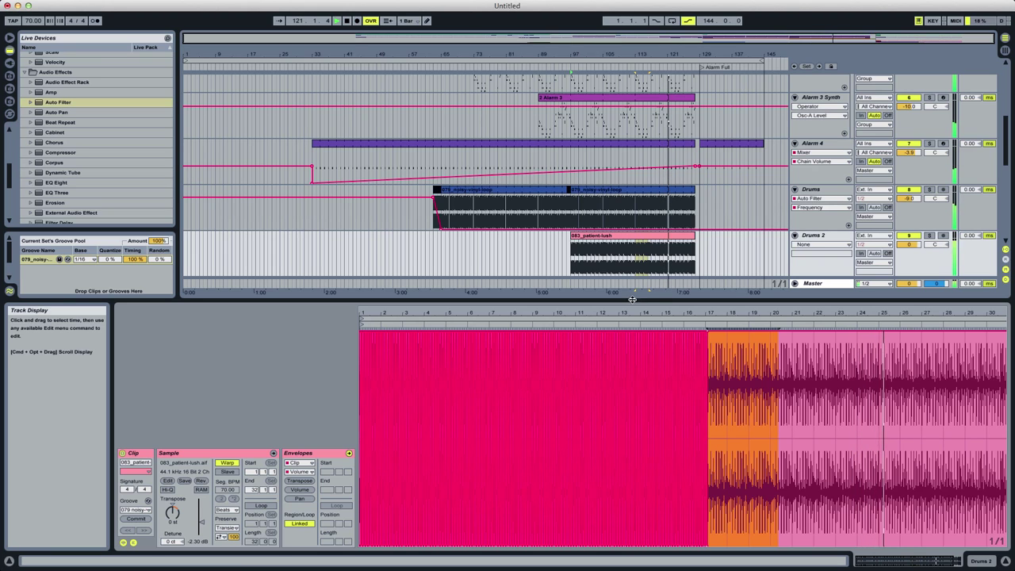
Set the end of the 8 Bass clip to bar 129, in line with the Alarm Full marker.
drag(632, 299, 626, 365)
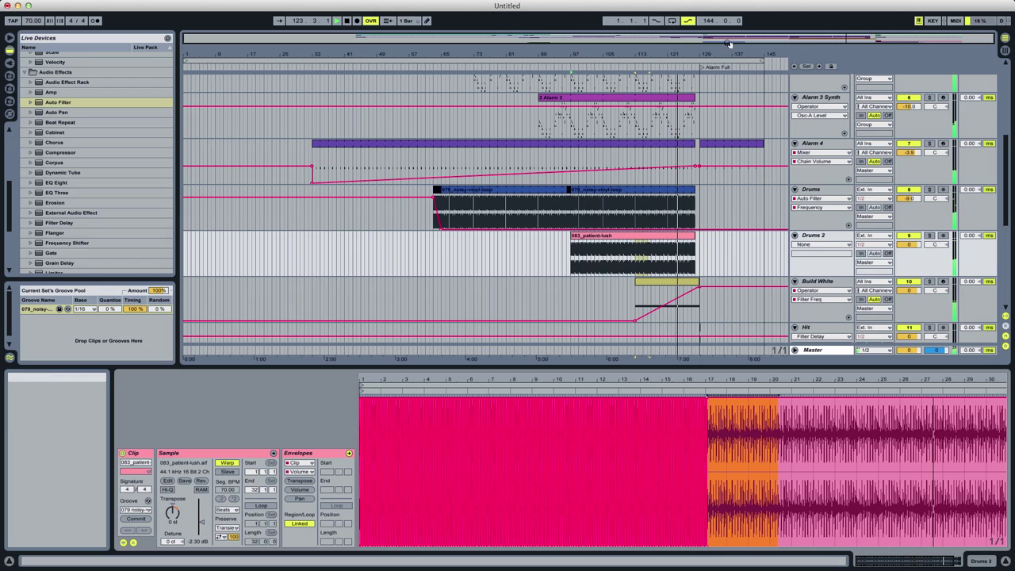
drag(732, 38, 927, 127)
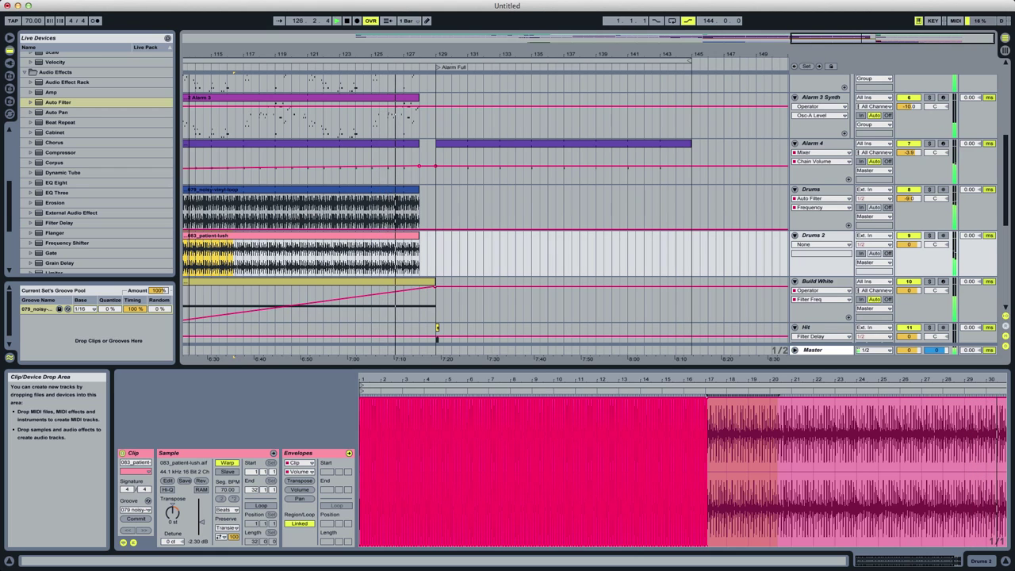
key(plus)
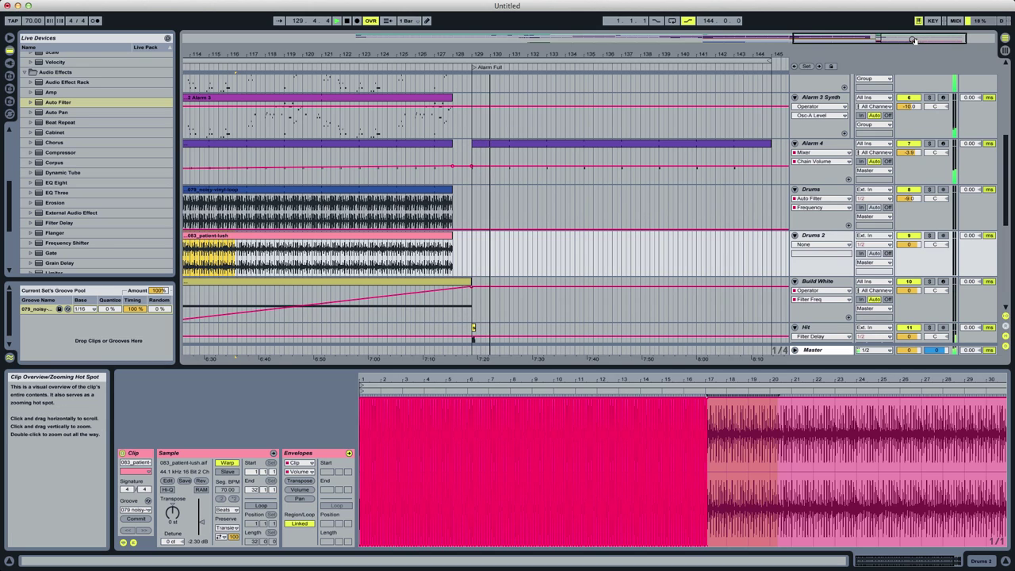
scroll(347, 345, down, 8)
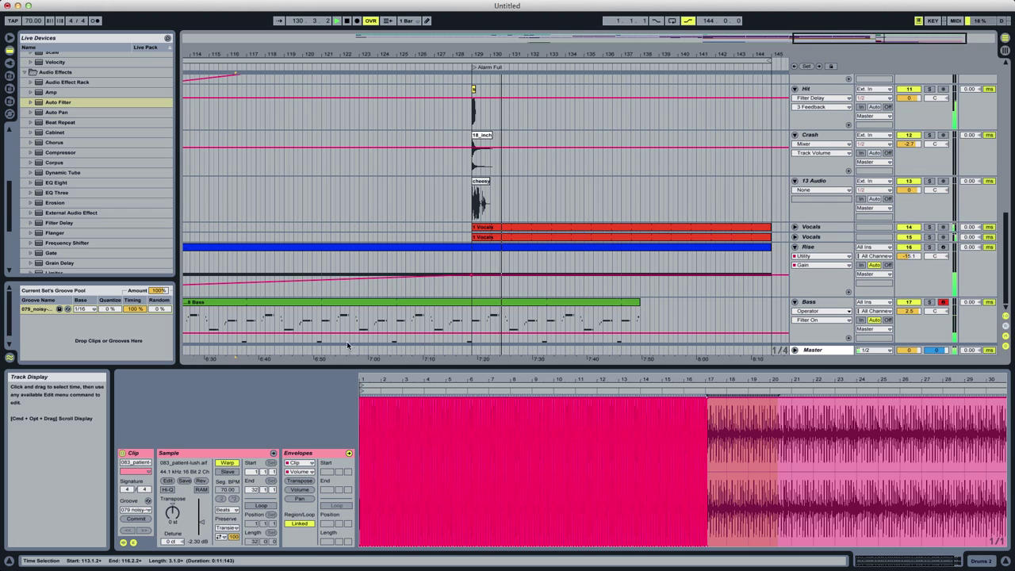
click(478, 305)
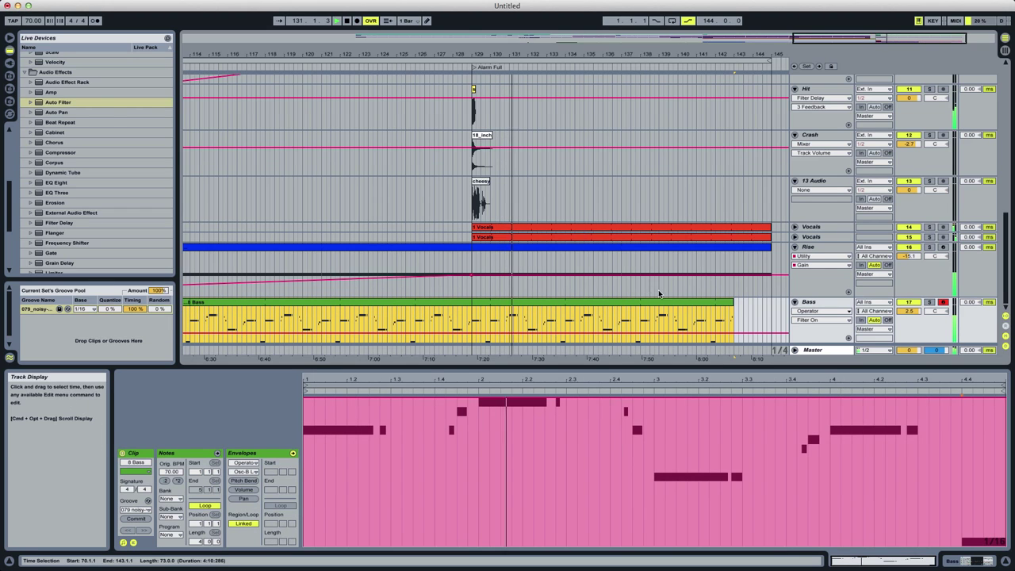
drag(640, 305, 471, 305)
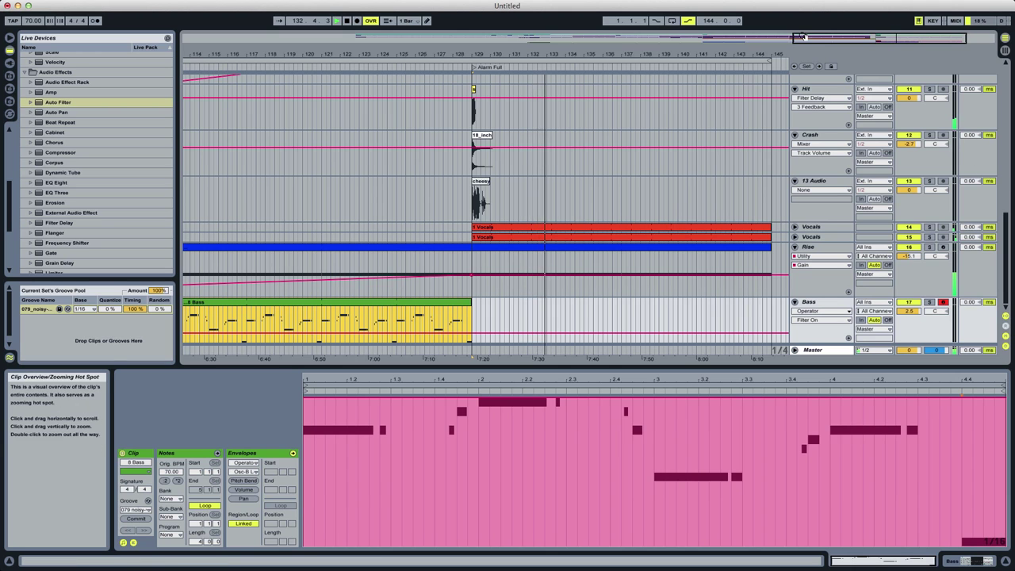
drag(834, 39, 828, 1)
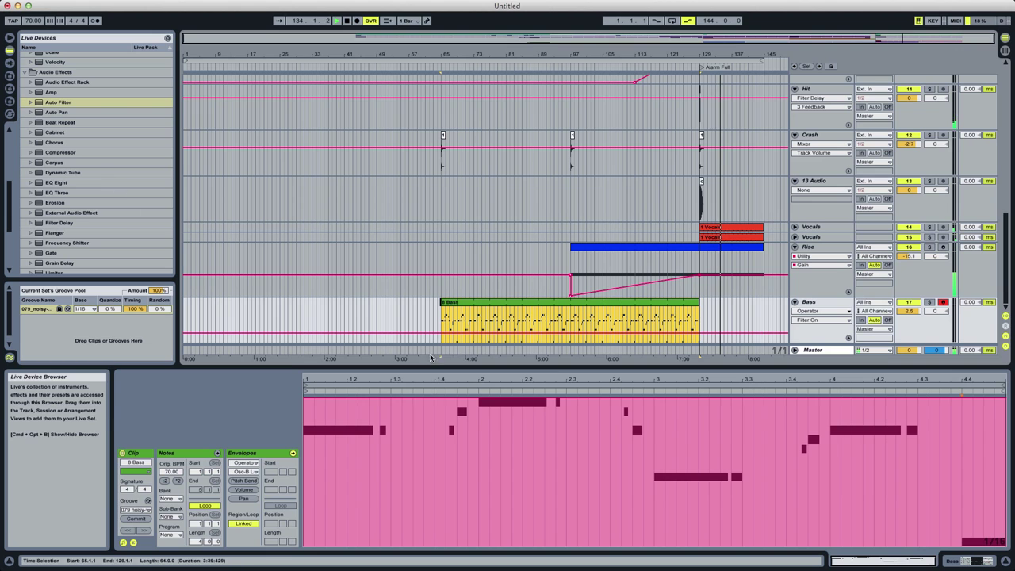
Insert a MIDI track below Alarm 4, name it Pad and unfold it.
click(438, 195)
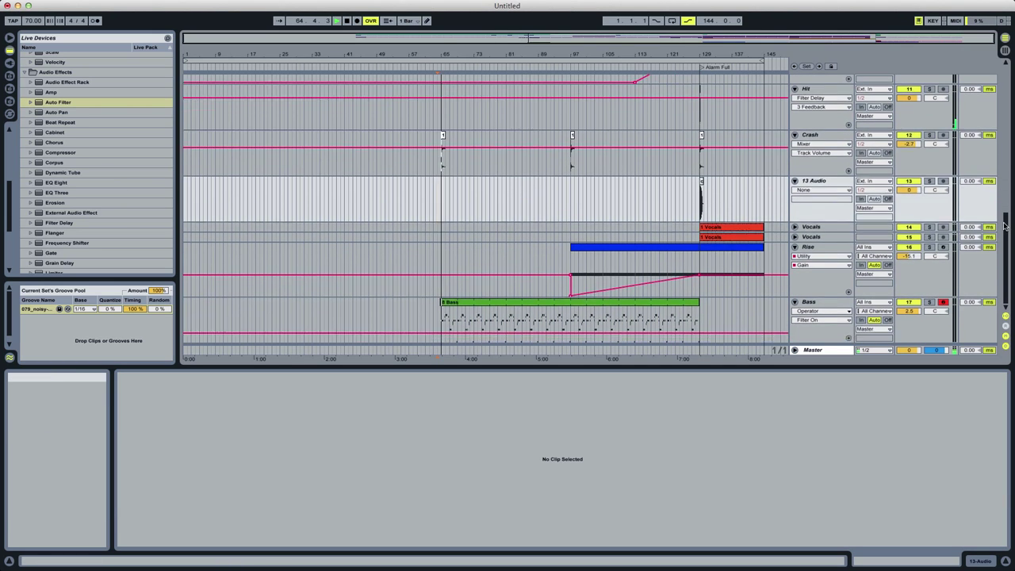
mouse_move(1005, 226)
mouse_down()
mouse_move(998, 171)
mouse_move(990, 238)
mouse_up()
scroll(988, 276, up, 5)
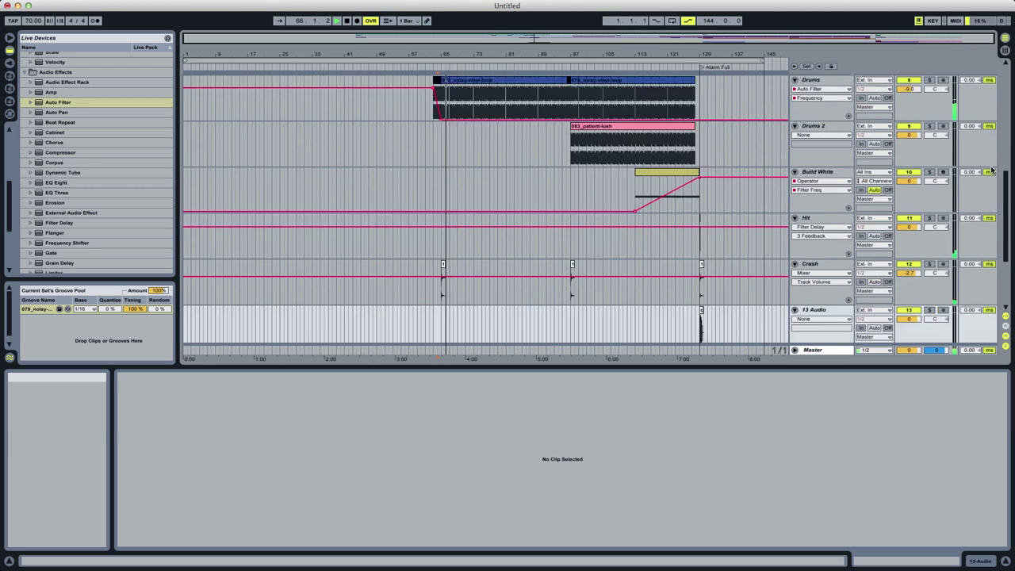
scroll(990, 164, up, 8)
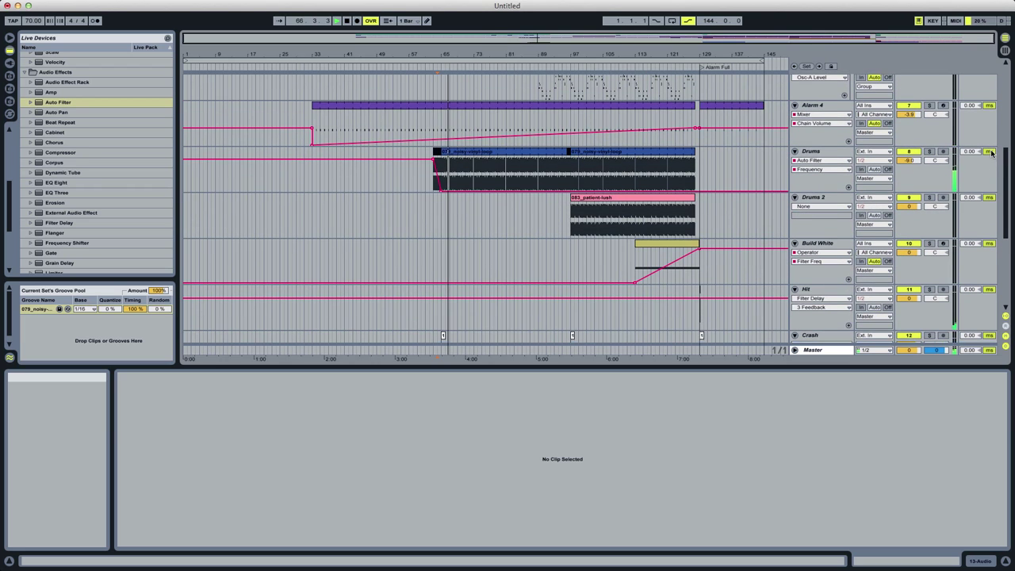
scroll(981, 103, down, 6)
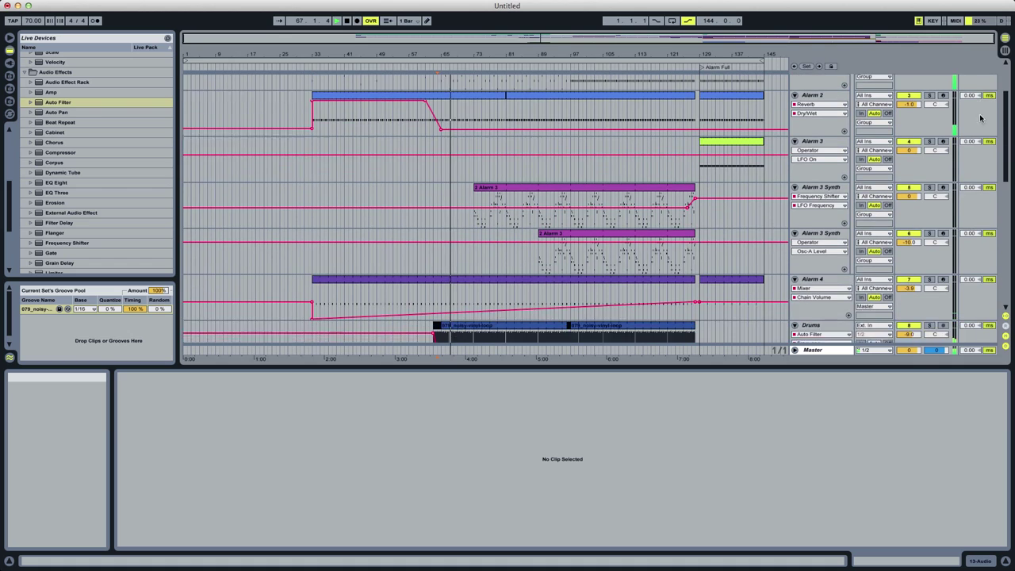
click(820, 204)
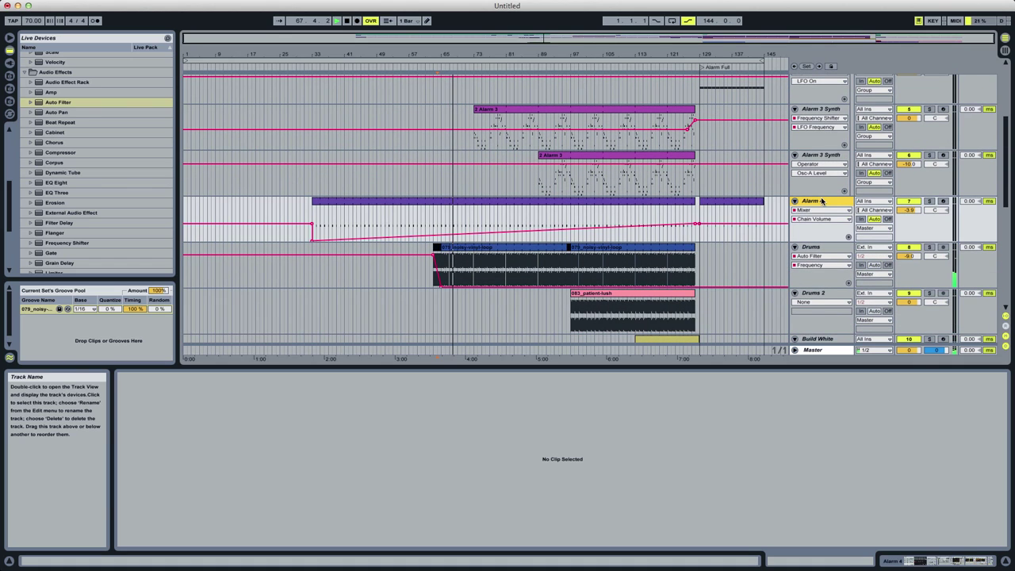
key(super+shift+t)
text(Pas)
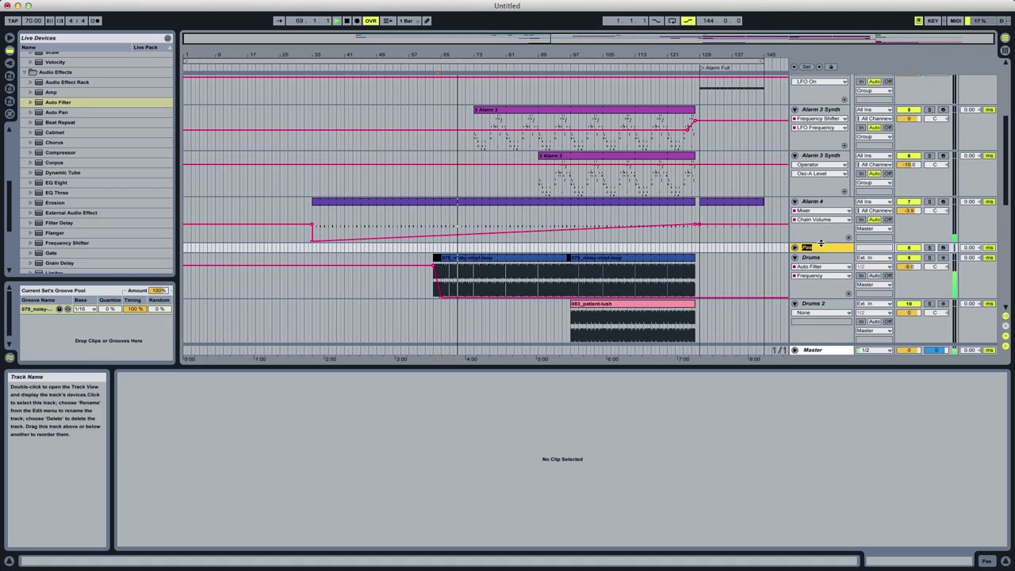
key(space)
key(space)
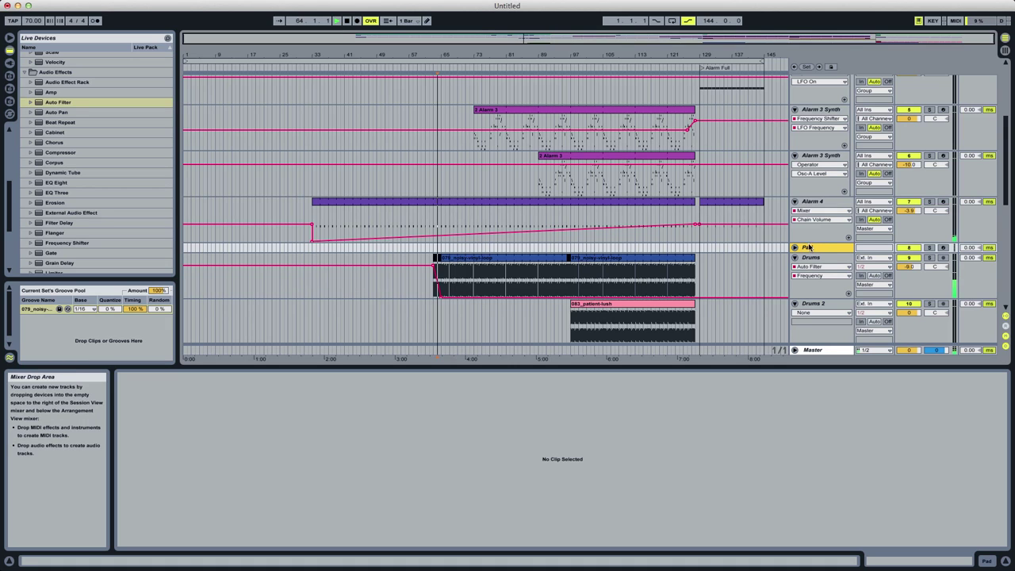
click(795, 248)
Create an empty 32-bar MIDI clip on the Pad track from bar 1 to bar 33.
key(space)
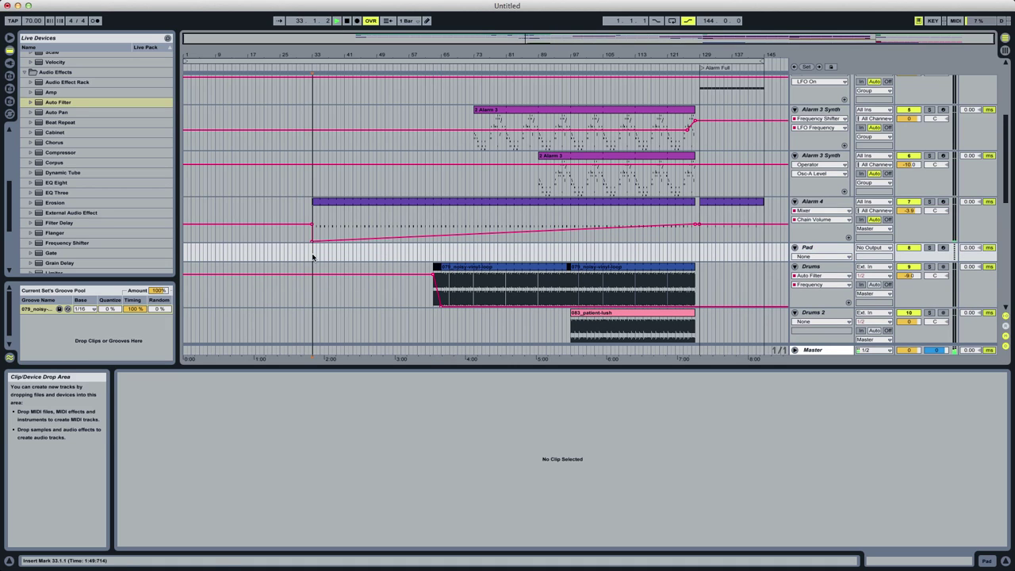
drag(313, 257, 180, 255)
key(space)
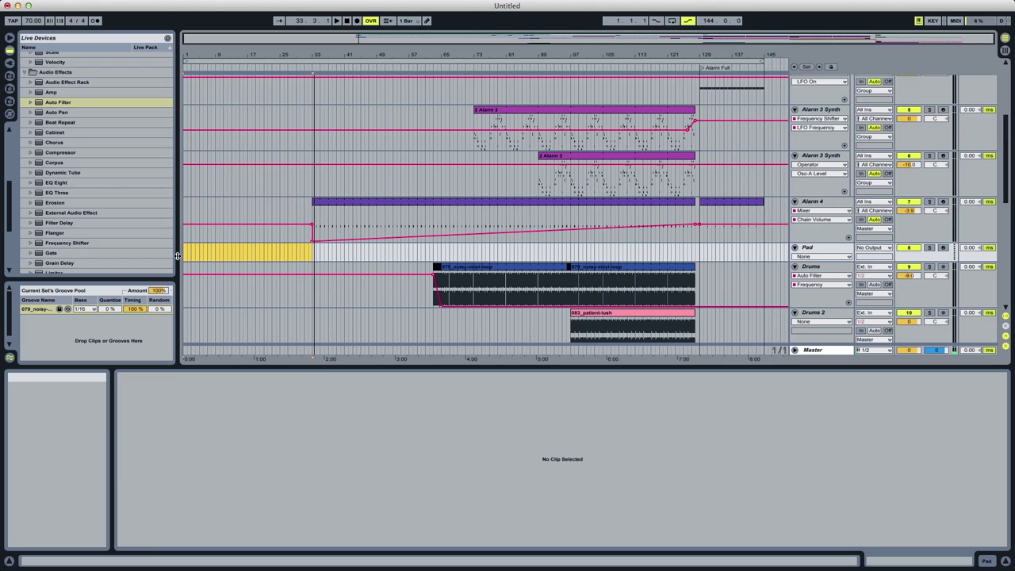
key(super+shift+m)
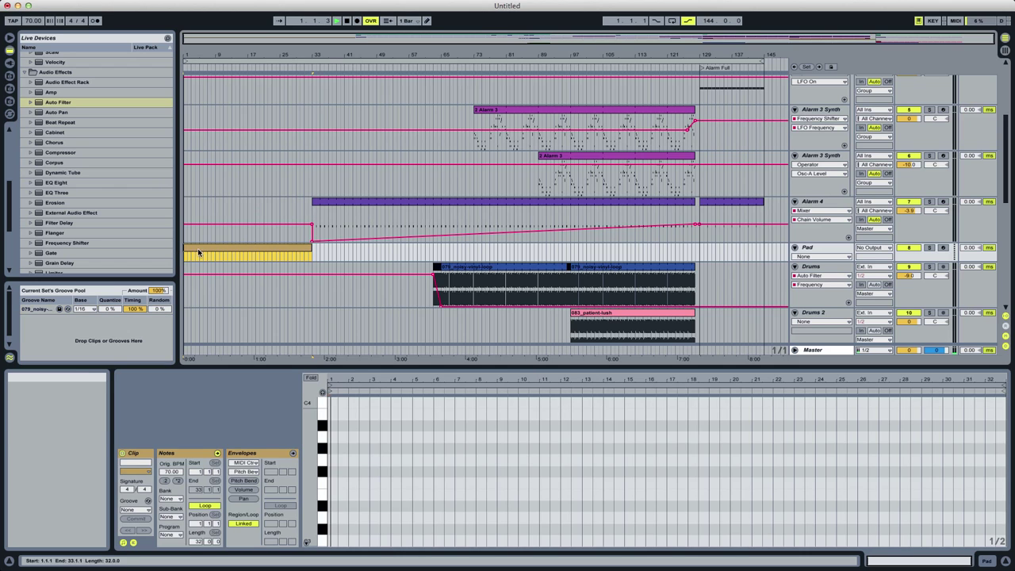
key(space)
Draw a G3 note in the Pad clip and extend it over all 32 bars.
double_click(334, 460)
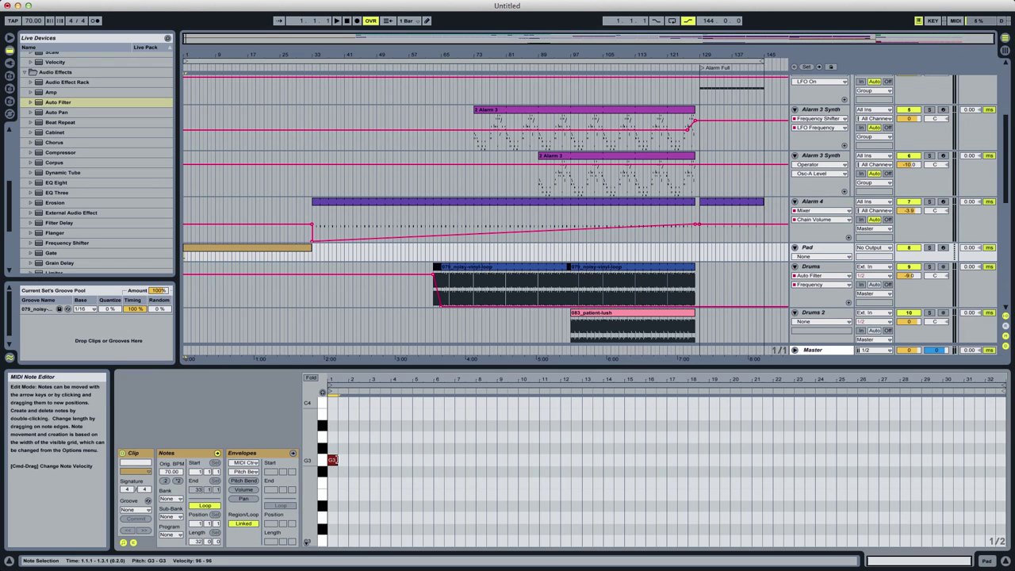
drag(340, 460, 937, 458)
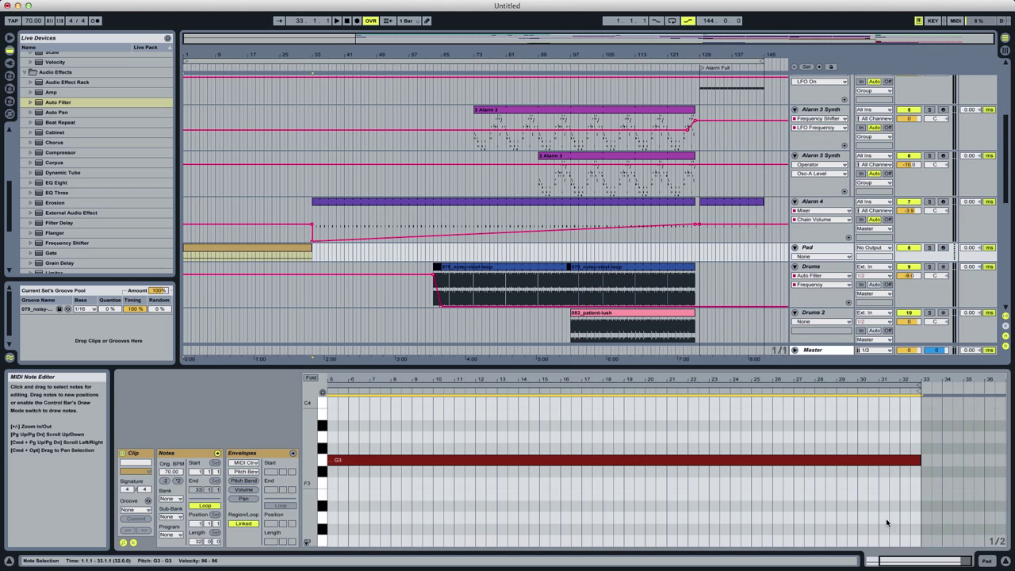
drag(894, 561, 880, 561)
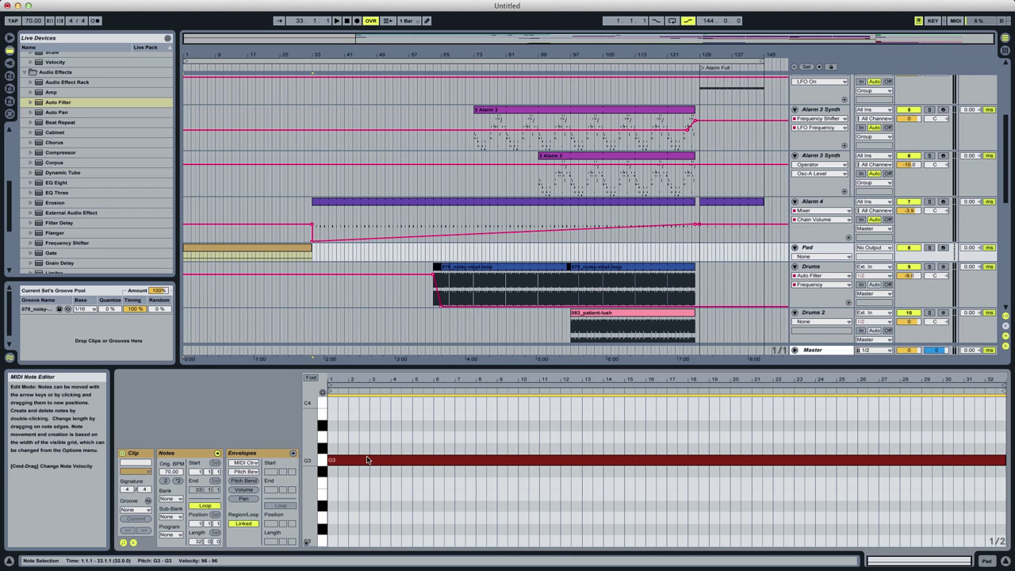
Copy the sustained G3 note up to A#3, D4 and F4 to form a four-note chord in the Pad clip.
drag(365, 460, 368, 431)
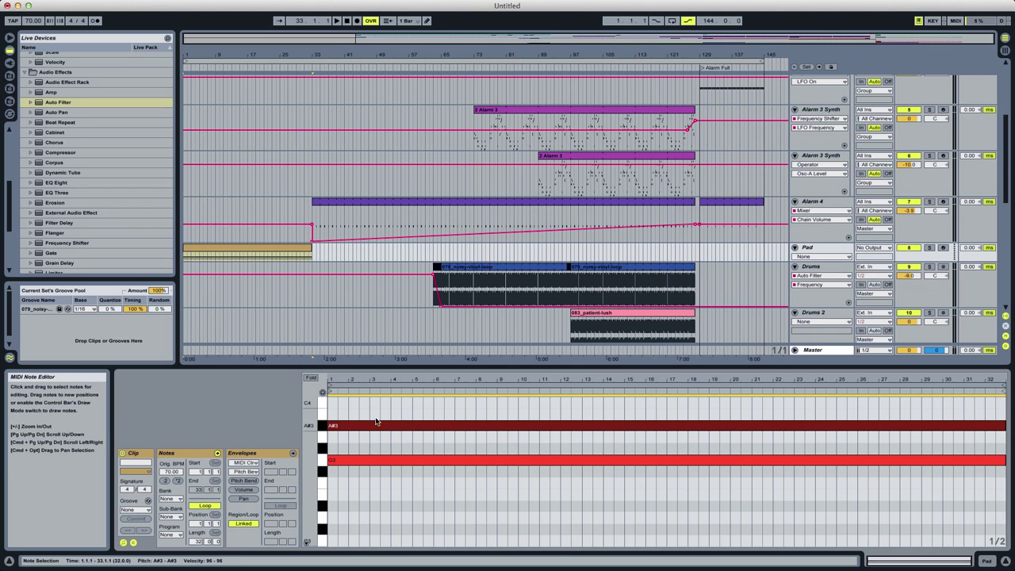
scroll(343, 431, up, 2)
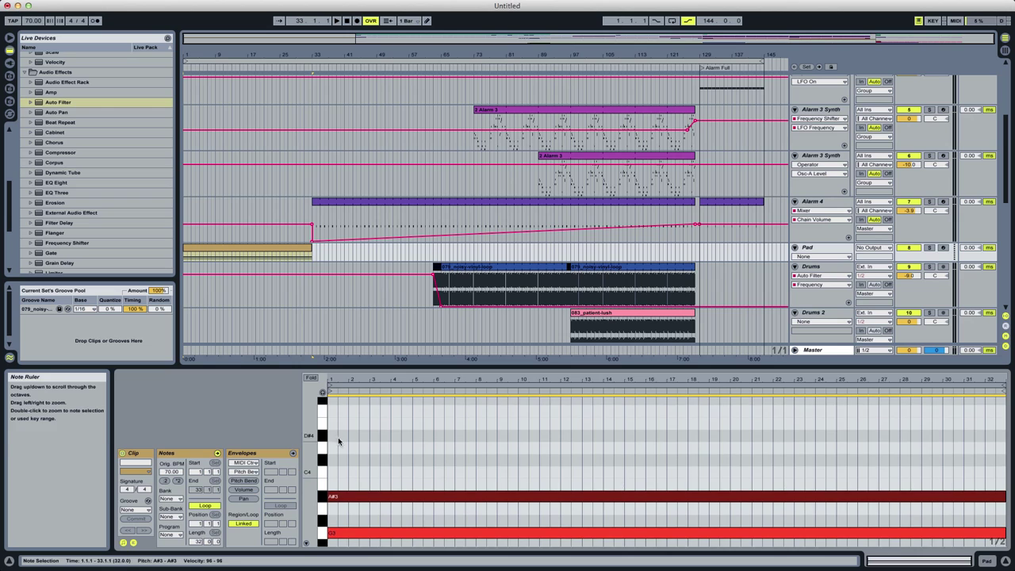
drag(341, 498, 343, 447)
key(space)
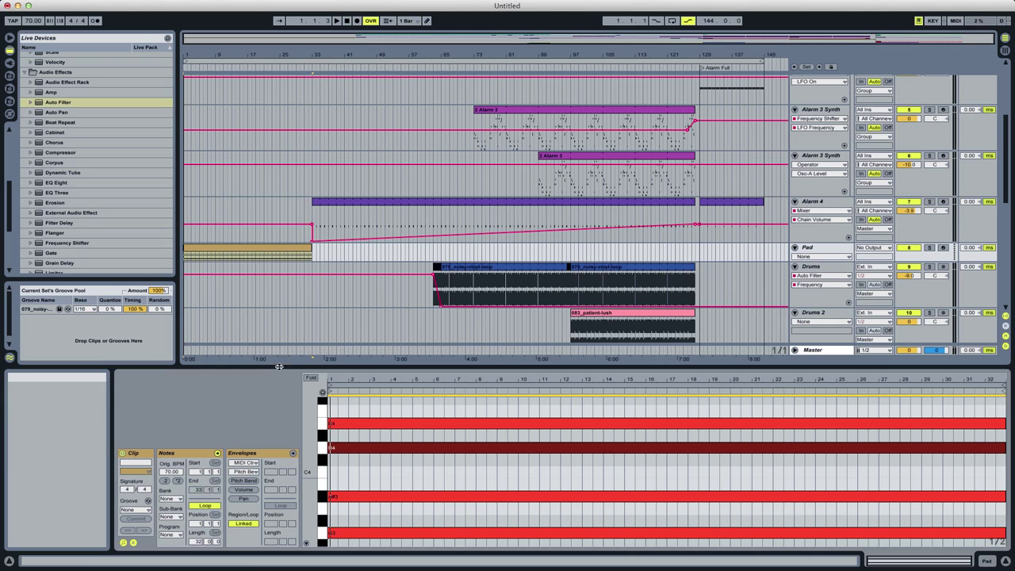
click(363, 423)
key(Up)
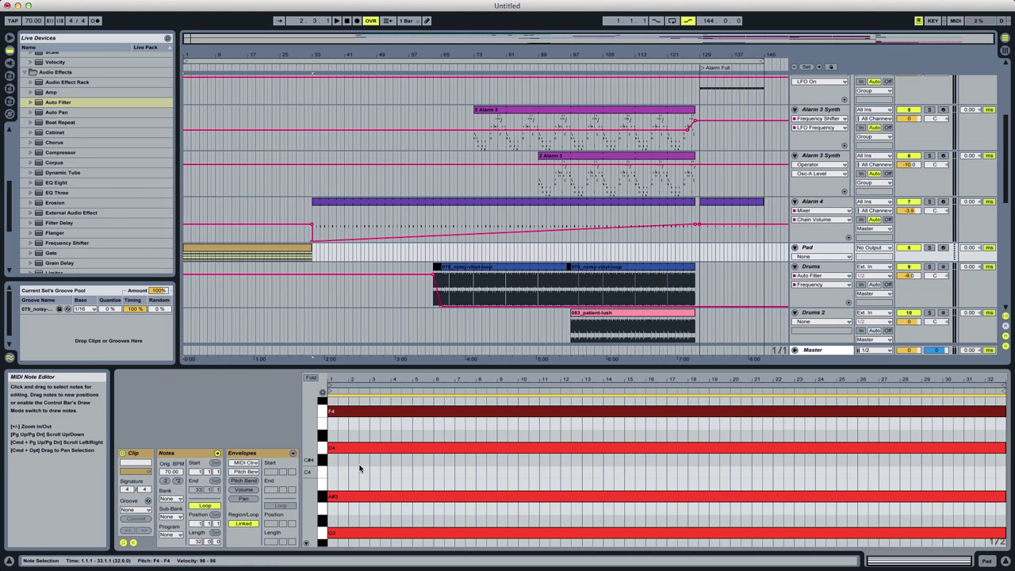
Load Operator onto the Pad track and lower the track's volume to about -14.1 dB during playback.
scroll(35, 68, up, 5)
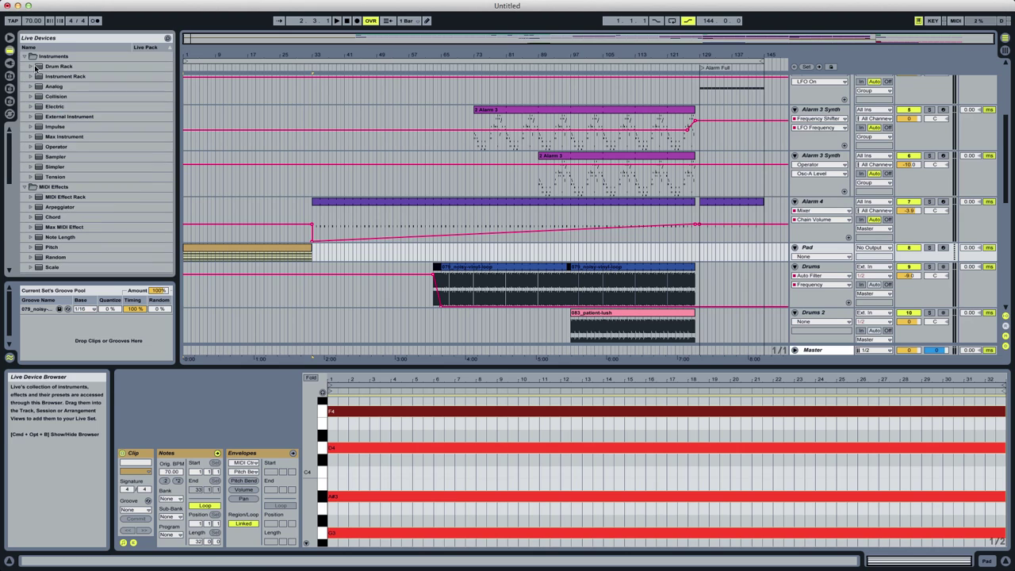
double_click(56, 147)
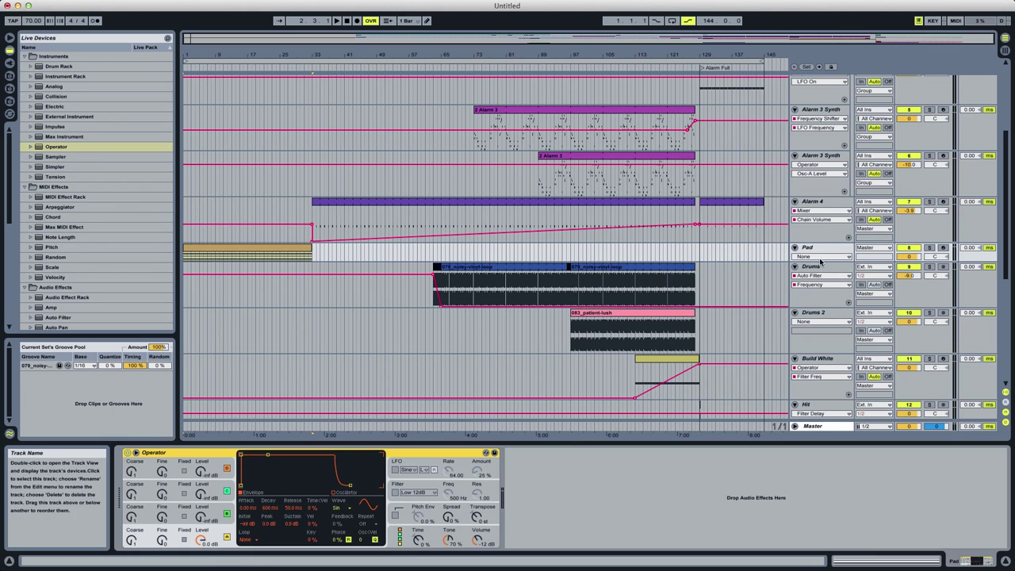
key(space)
drag(831, 261, 838, 279)
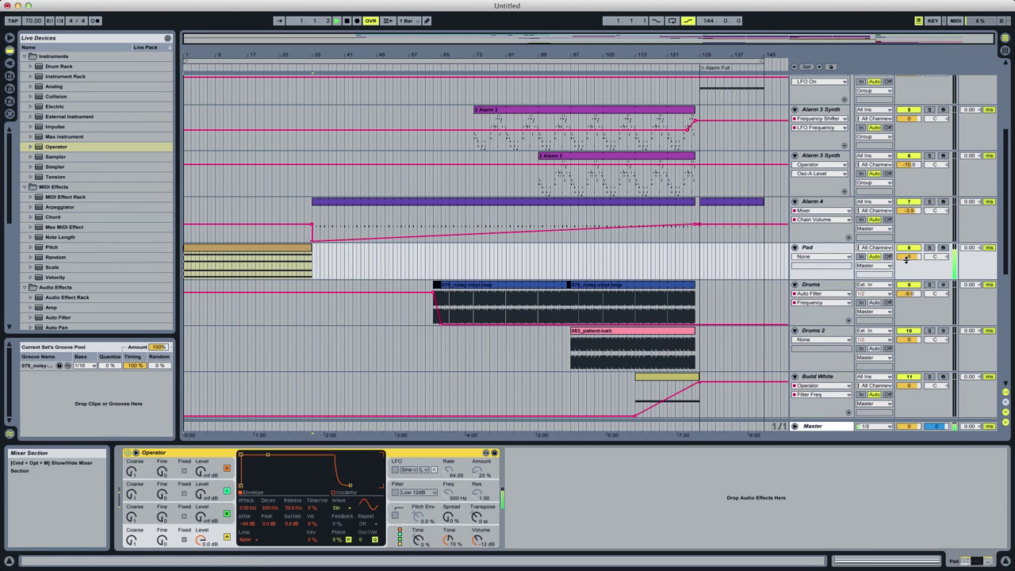
drag(909, 257, 909, 270)
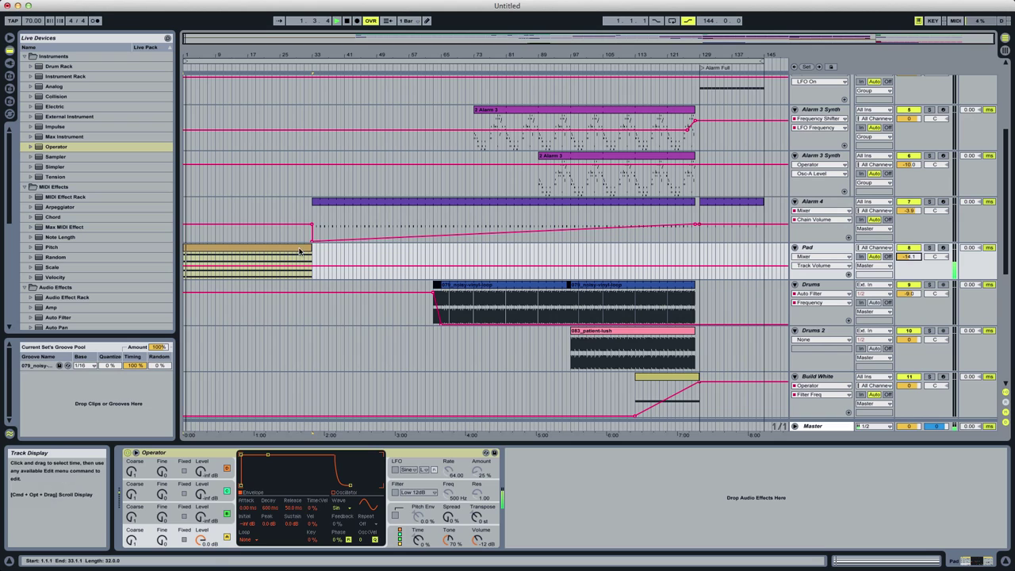
Open the Pad clip and revoice its chord, raising the A#3 note to B3 and the top F4 note to F#4.
double_click(246, 260)
drag(365, 423, 363, 399)
key(Up)
key(Up)
key(Up)
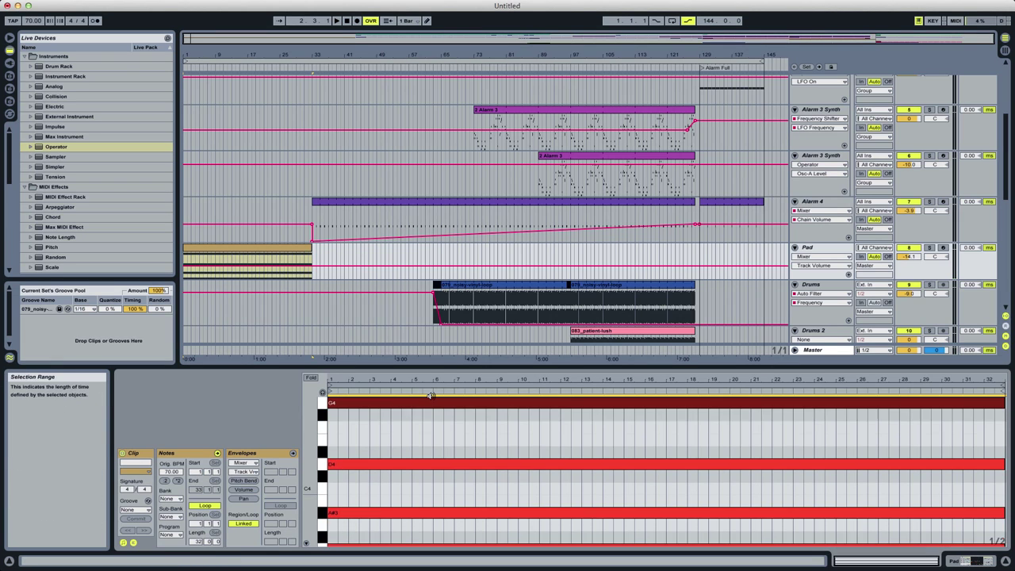
key(Down)
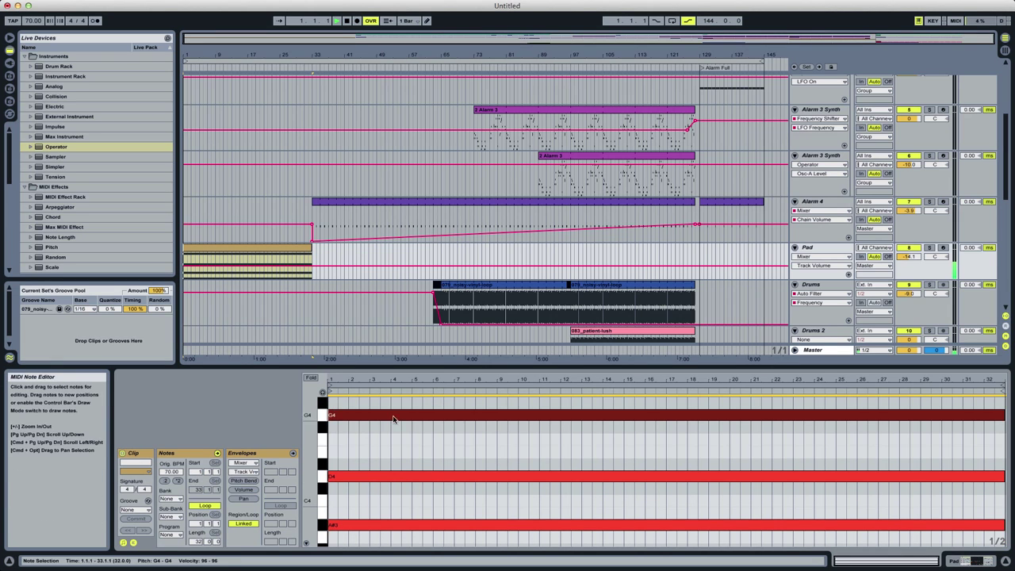
click(360, 523)
key(Up)
click(343, 418)
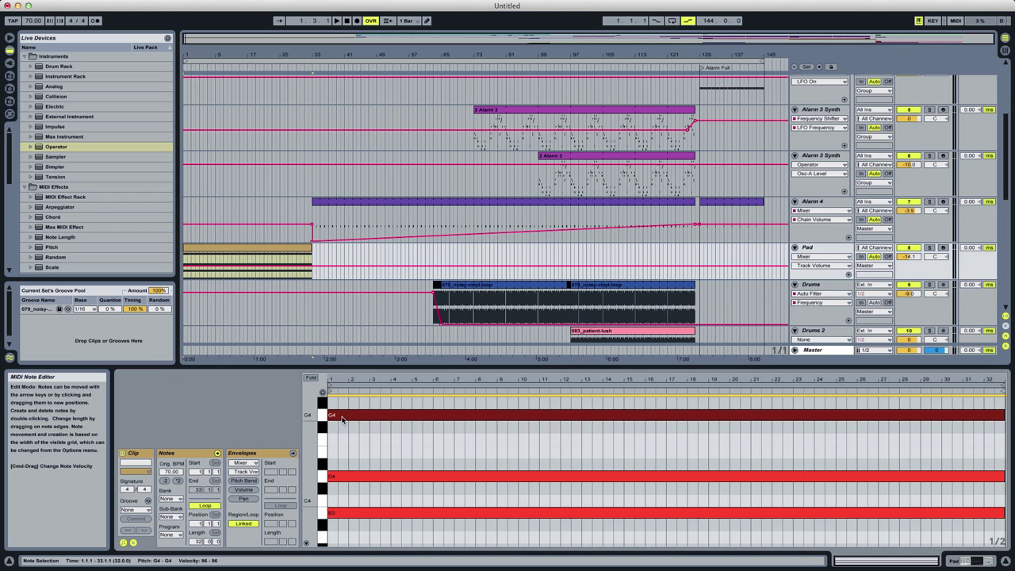
key(Down)
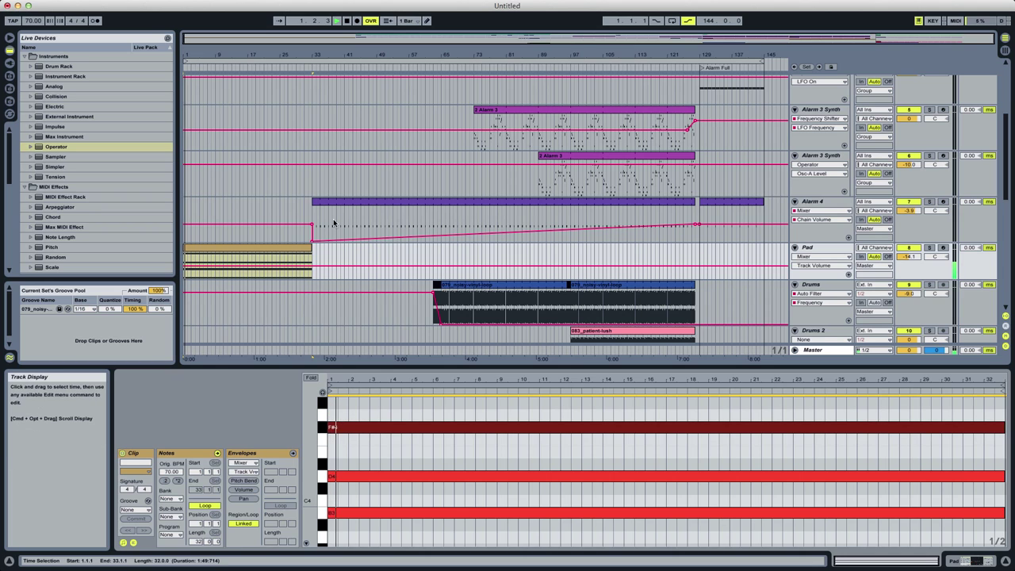
Play the arrangement from bars 33 and 65, and extend the Pad clip to end at bar 83.
click(313, 214)
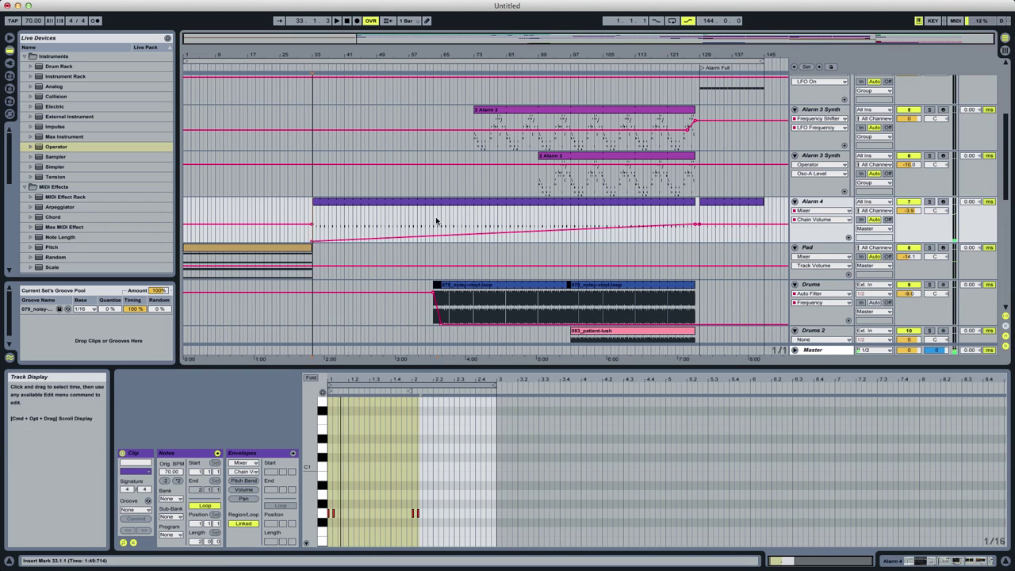
click(443, 223)
click(441, 223)
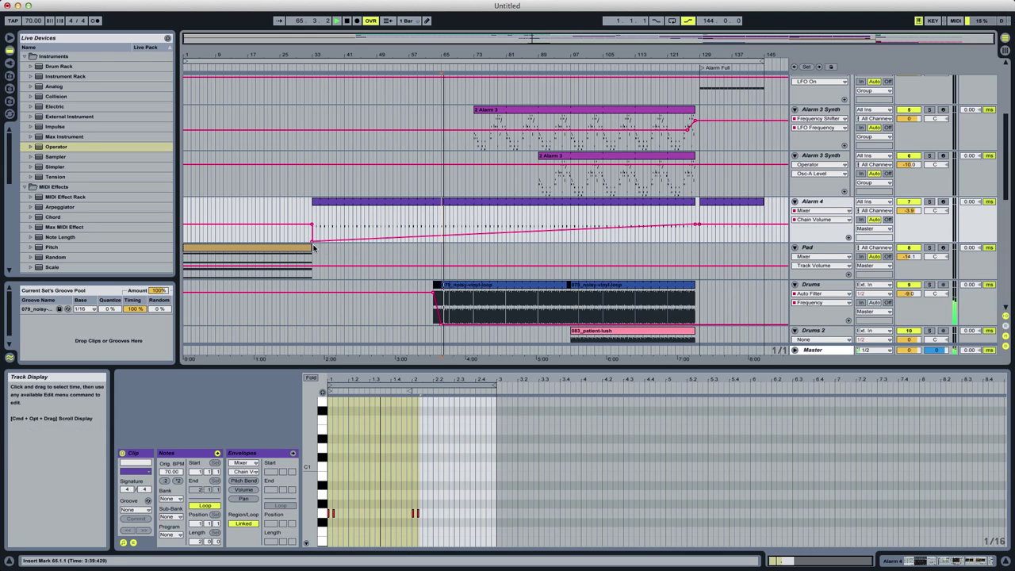
key(space)
drag(310, 248, 513, 248)
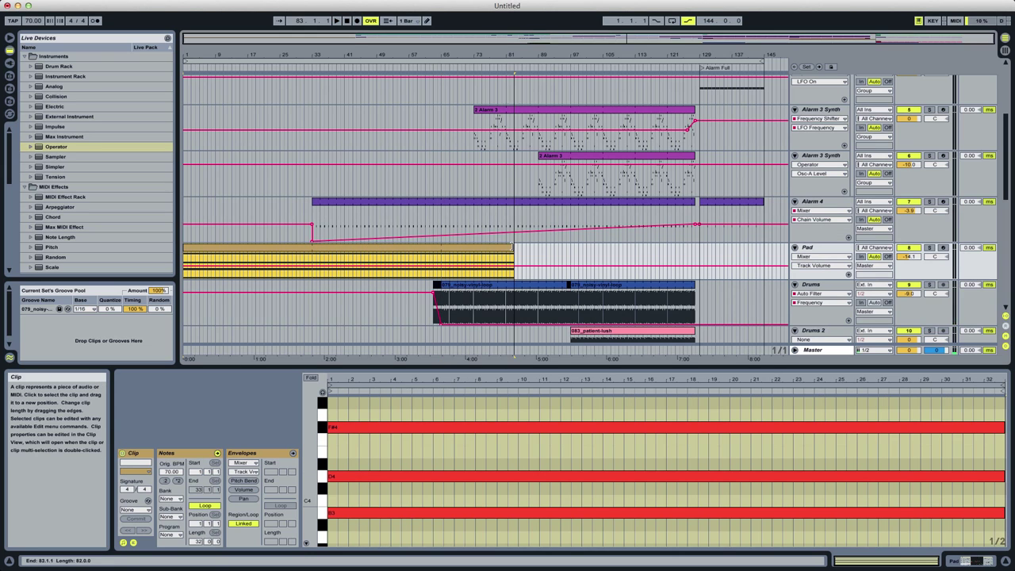
Audition the extended Pad clip around bar 65 and shorten it to end at bar 65.
key(space)
key(space)
click(441, 262)
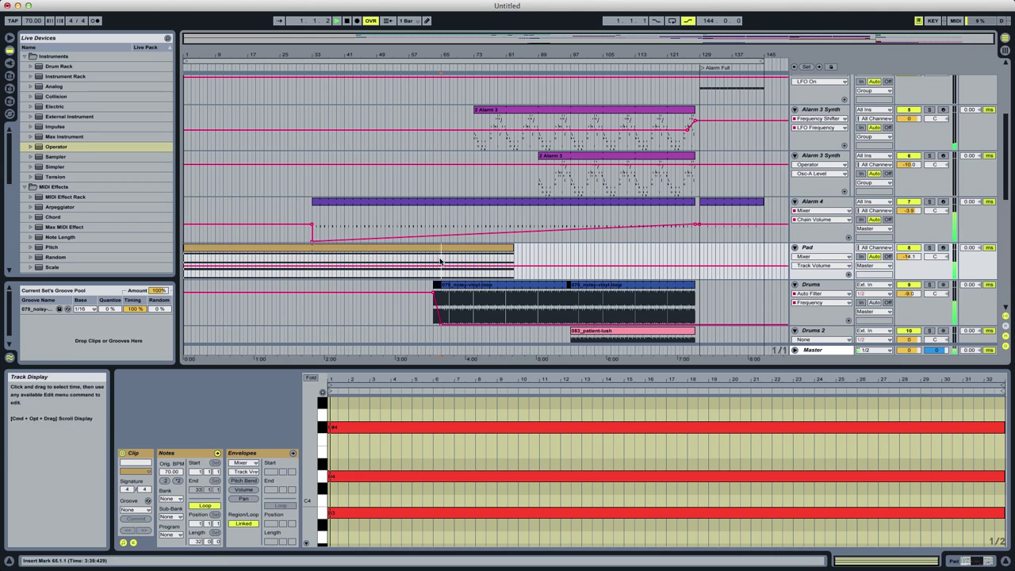
key(space)
key(space)
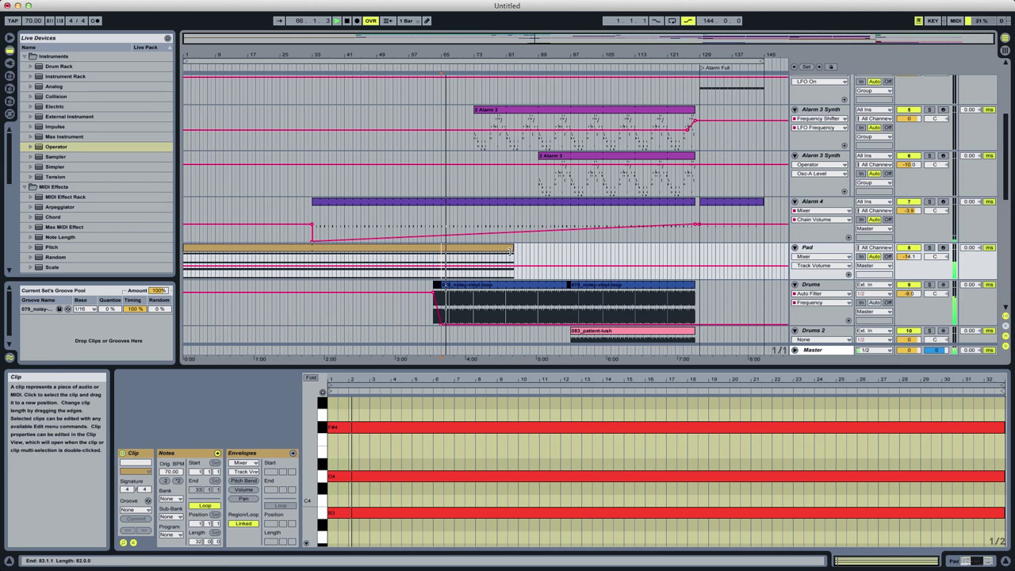
drag(512, 250, 441, 250)
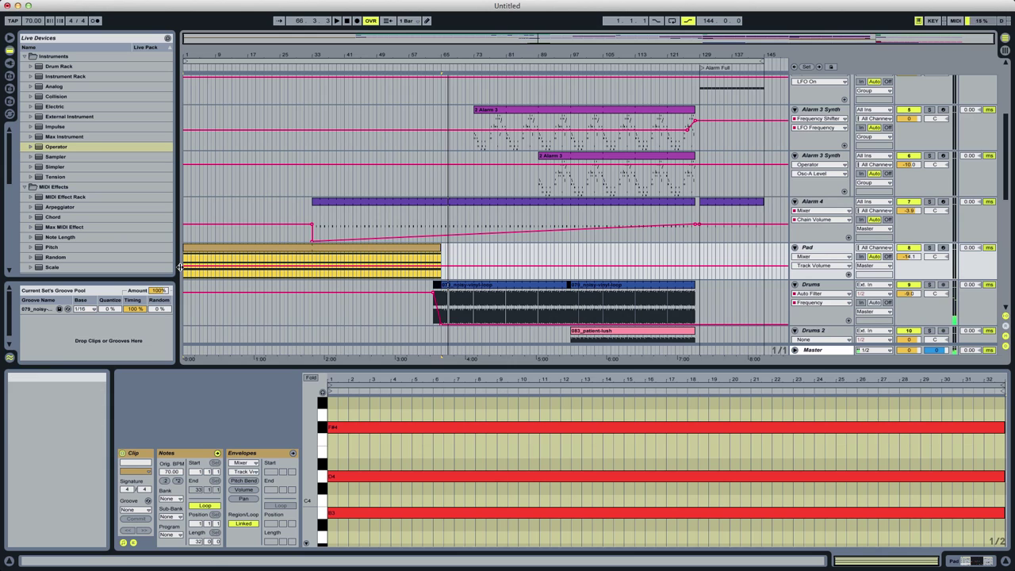
key(space)
key(space)
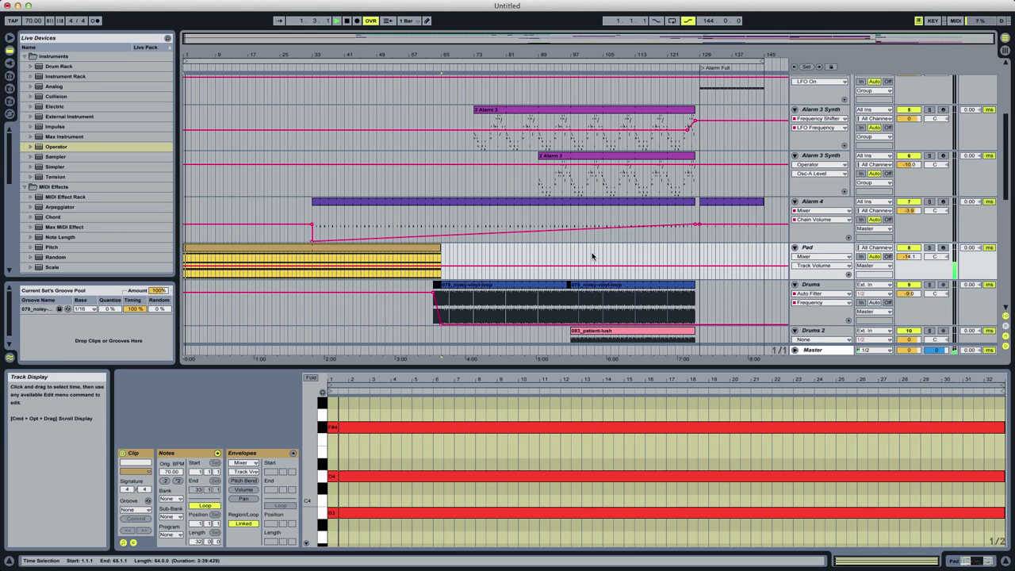
Show the Pad track's Operator and set its oscillator A waveform to the saw wave SwD.
double_click(807, 247)
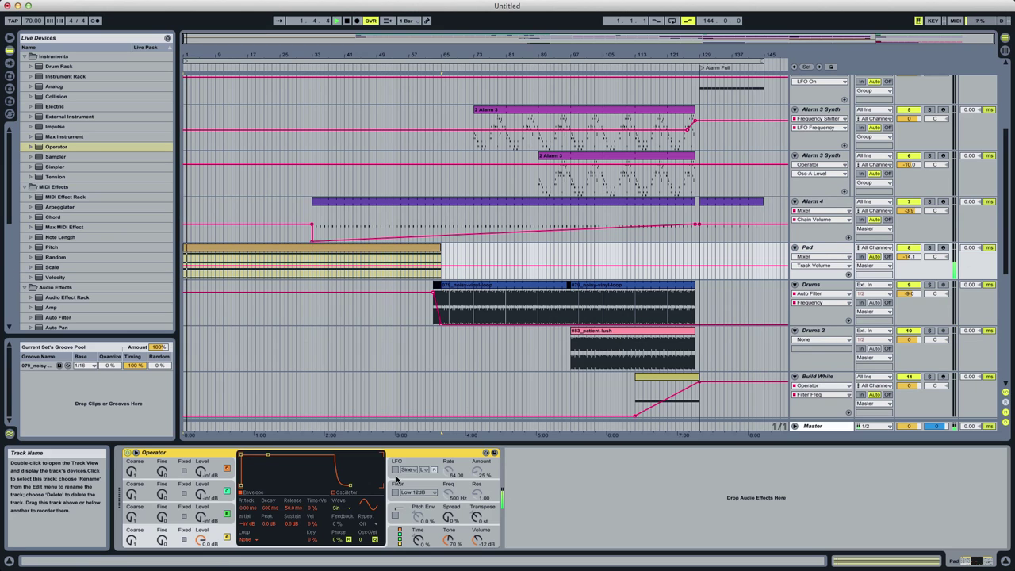
click(336, 508)
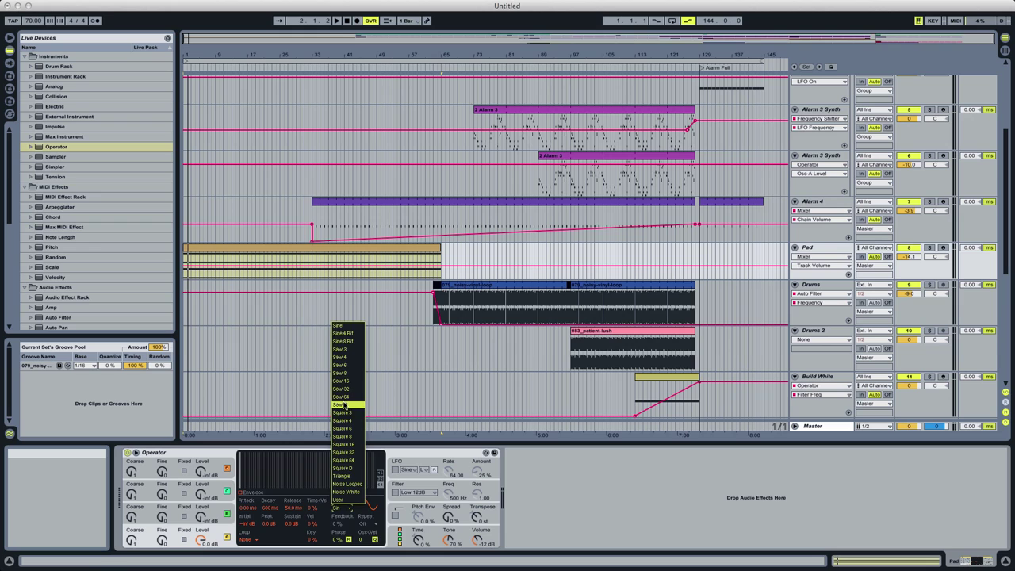
click(344, 405)
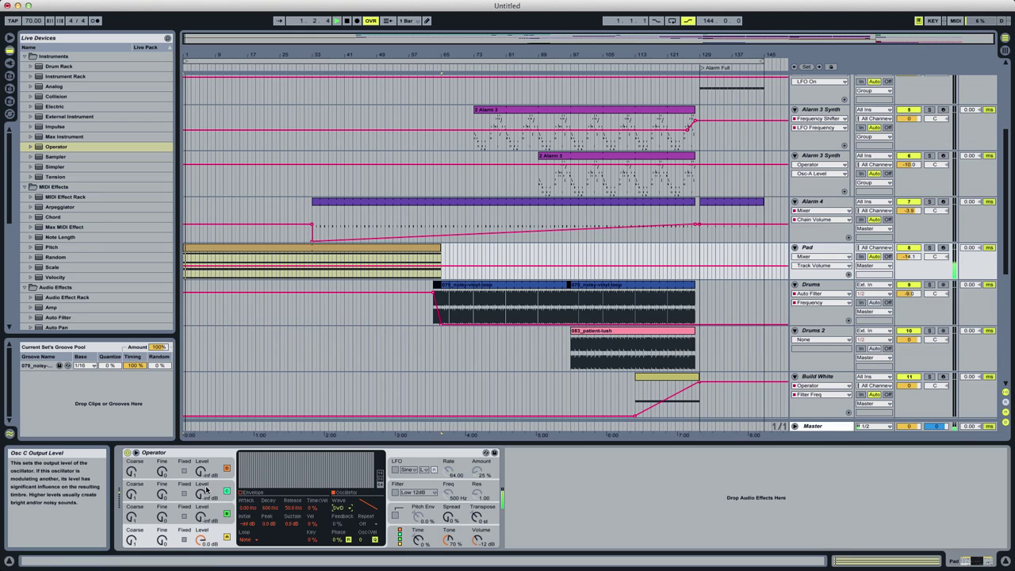
Group Operator into an Instrument Rack with a duplicated chain, and set the first chain's oscillator A Coarse to 0.5.
click(186, 455)
right_click(182, 454)
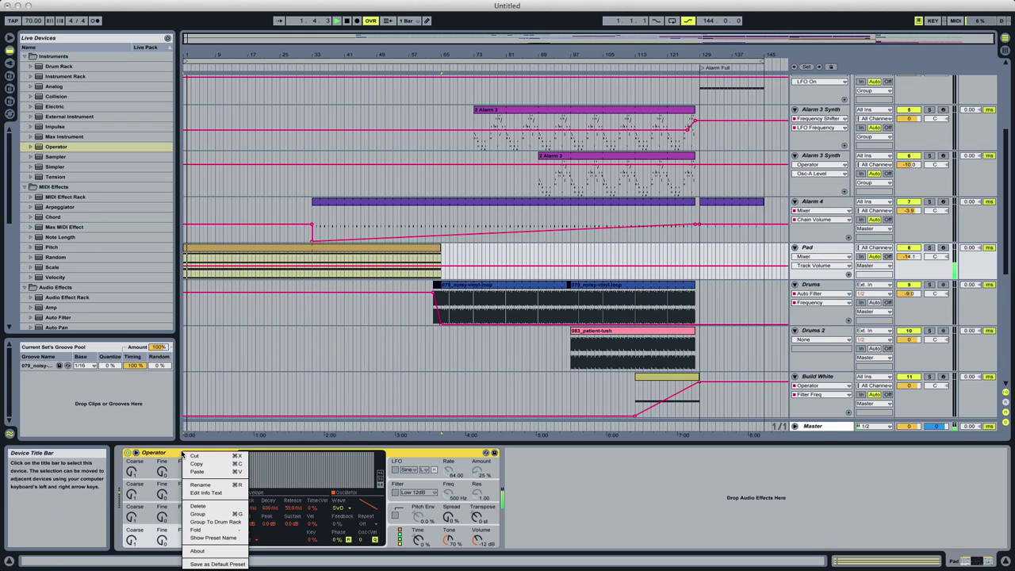
click(228, 515)
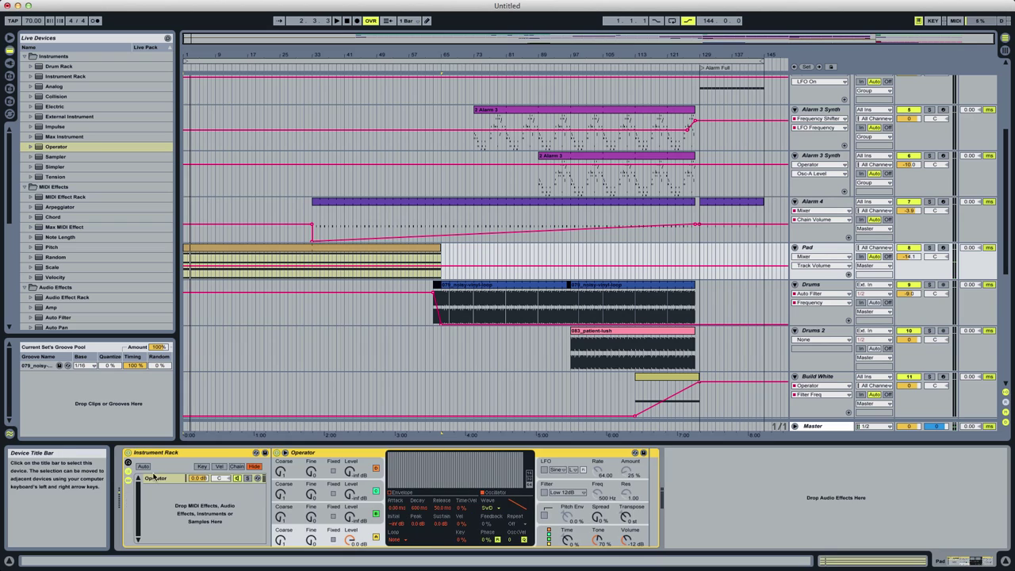
key(super+d)
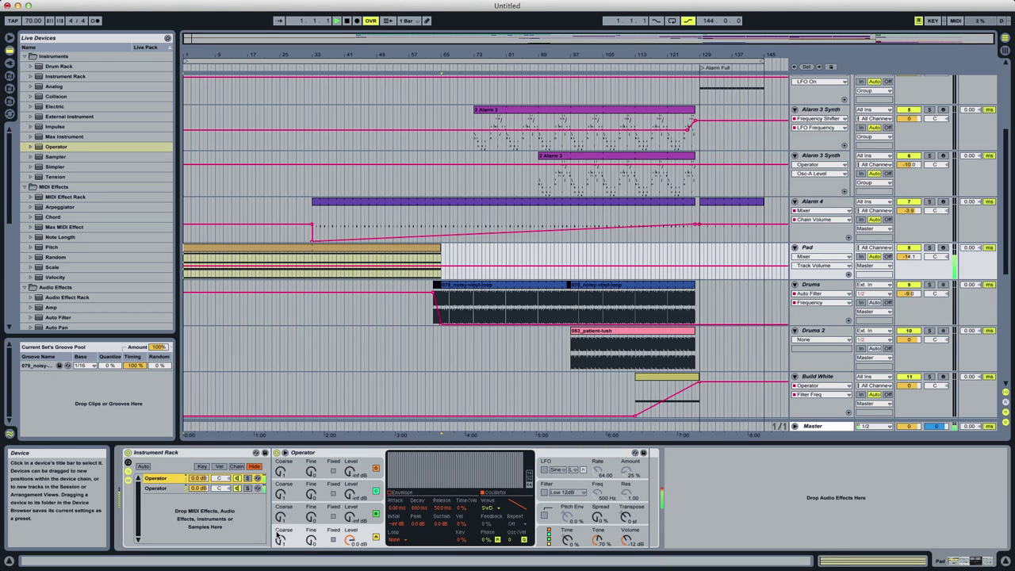
click(280, 539)
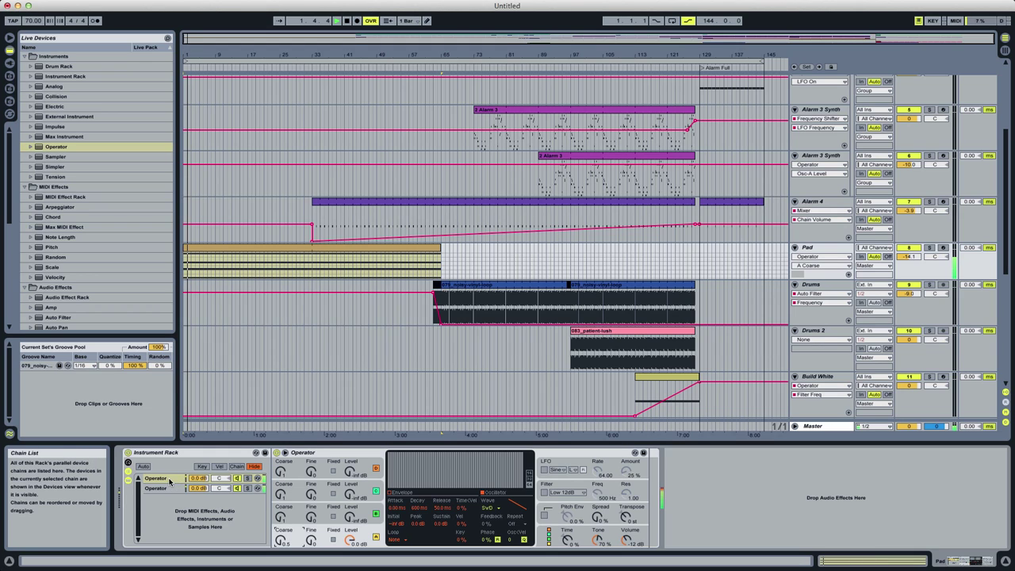
Try a third Operator chain with a Pitch device at -12 st in the rack, and delete that chain.
key(super+d)
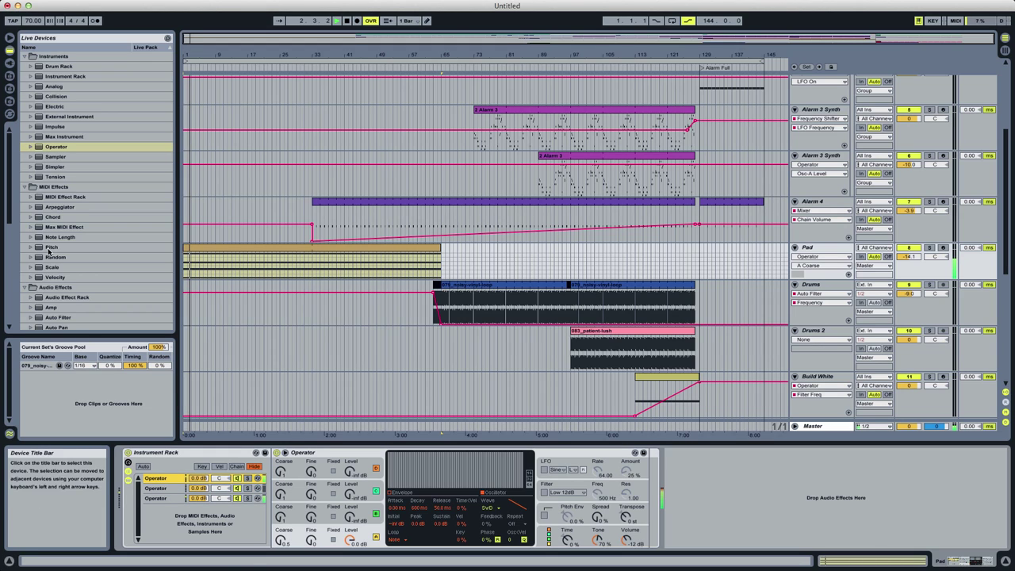
key(space)
drag(53, 247, 290, 484)
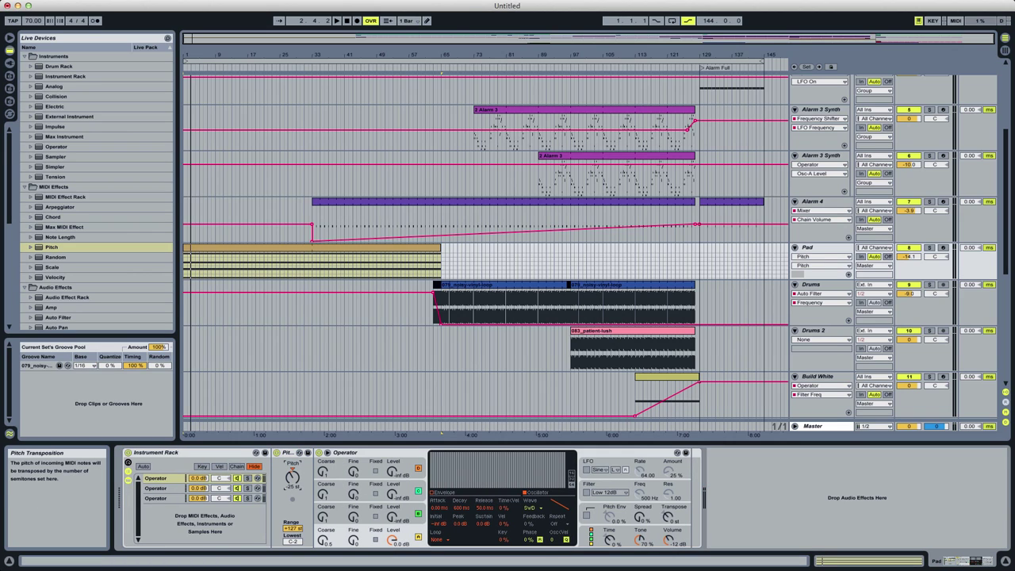
key(space)
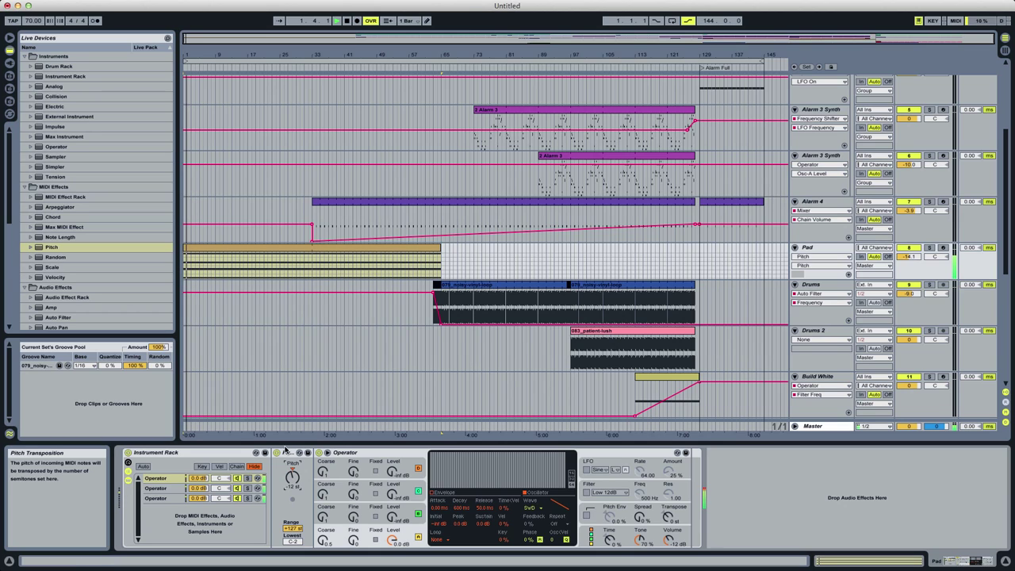
click(288, 454)
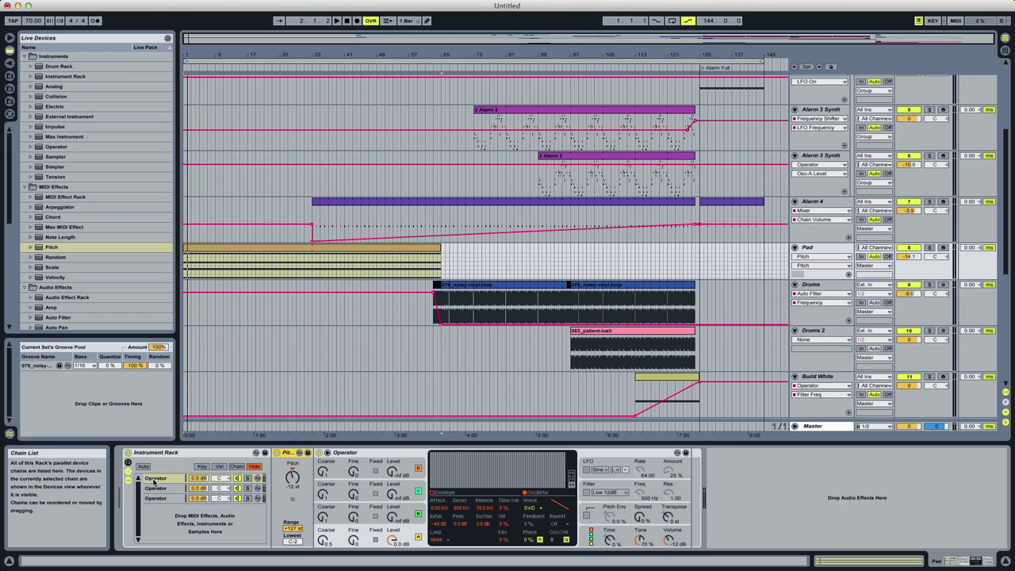
click(159, 480)
key(Delete)
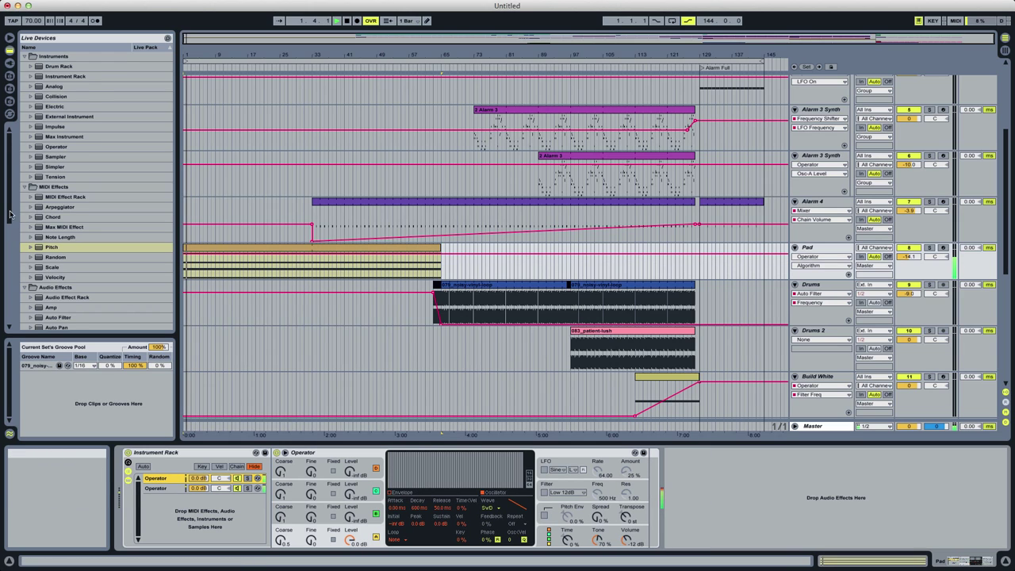
Add a Reverb after the Pad track's Instrument Rack and set its Decay Time to about 8.19 s.
scroll(28, 324, down, 10)
drag(55, 267, 803, 500)
click(798, 537)
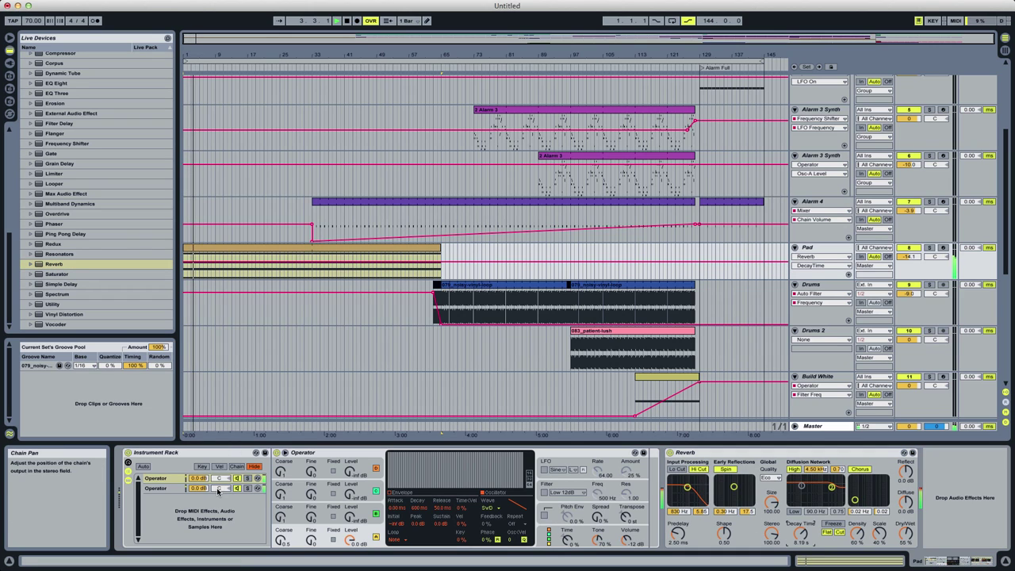
Try panning the rack's two Operator chains, setting the second one to 41L.
drag(220, 489, 221, 530)
mouse_move(221, 479)
mouse_down()
mouse_move(220, 438)
mouse_move(220, 481)
mouse_up()
click(229, 478)
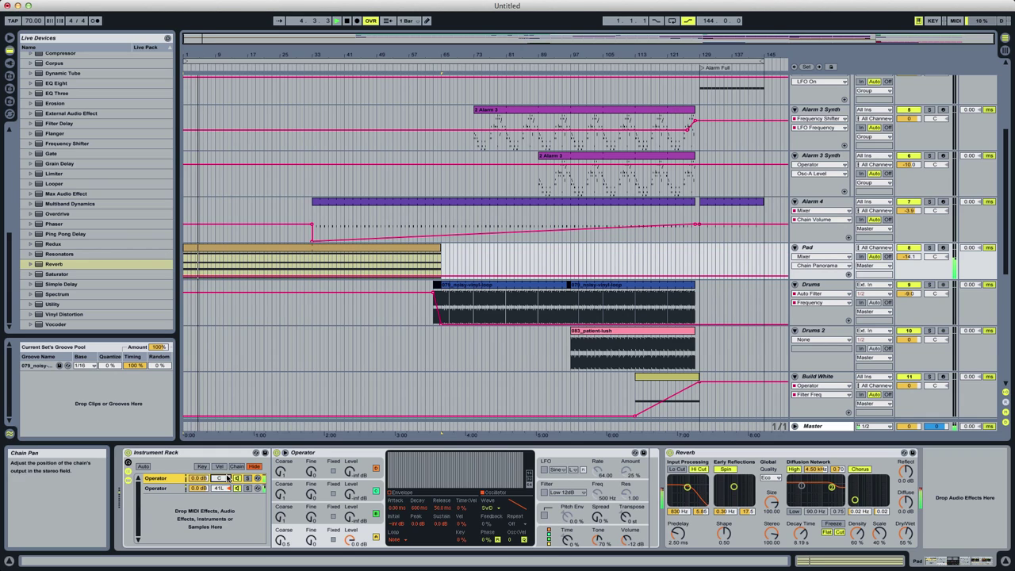
click(229, 488)
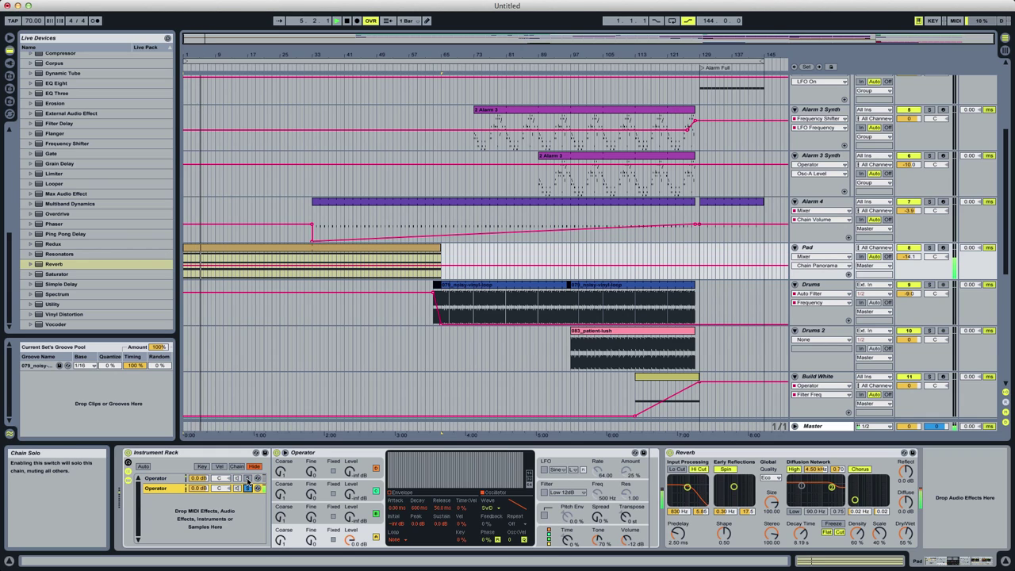
Solo the rack's first Operator chain and insert a Pitch device set to -12 st before its Operator.
click(246, 479)
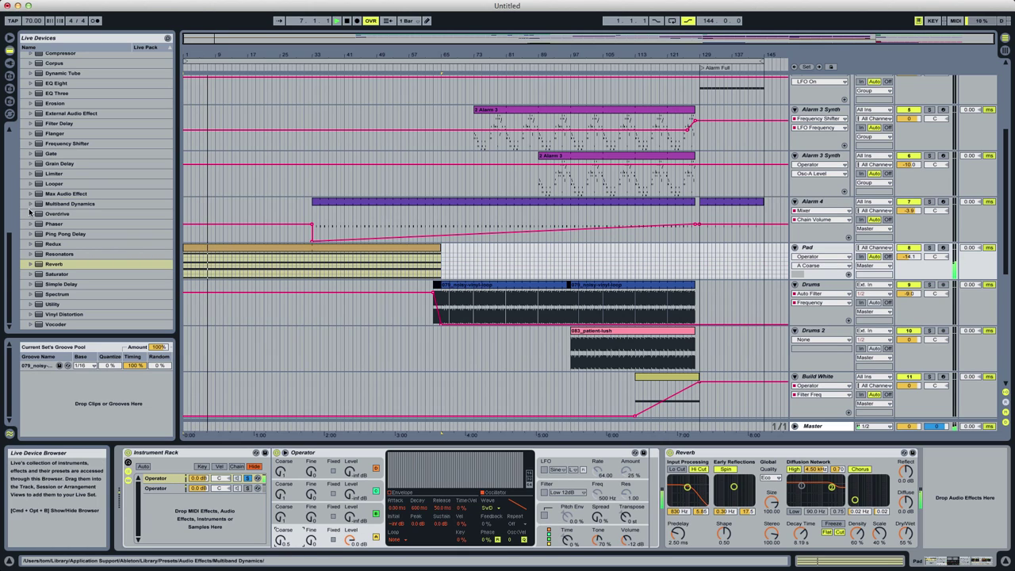
drag(13, 265, 9, 168)
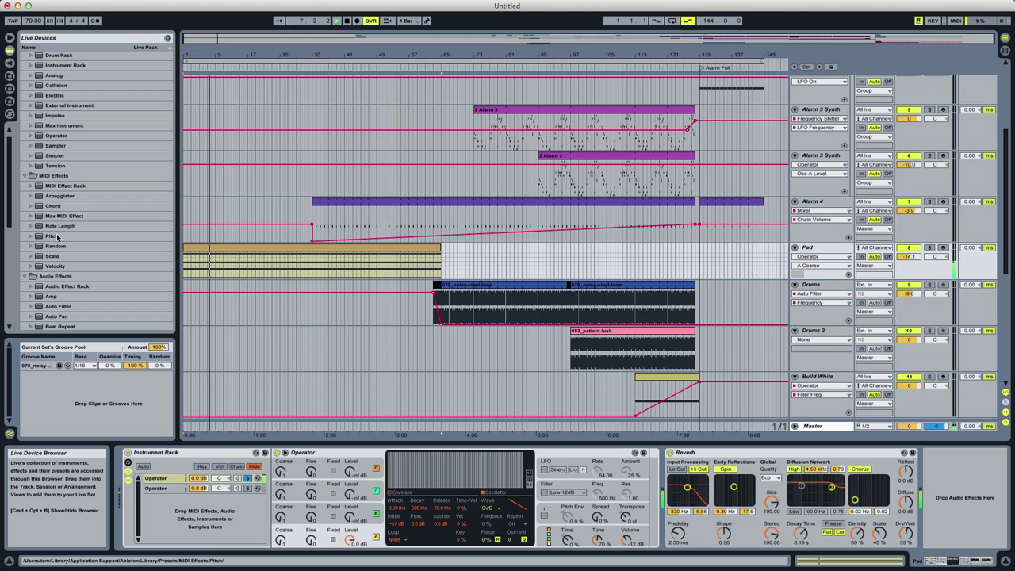
drag(56, 237, 299, 480)
key(space)
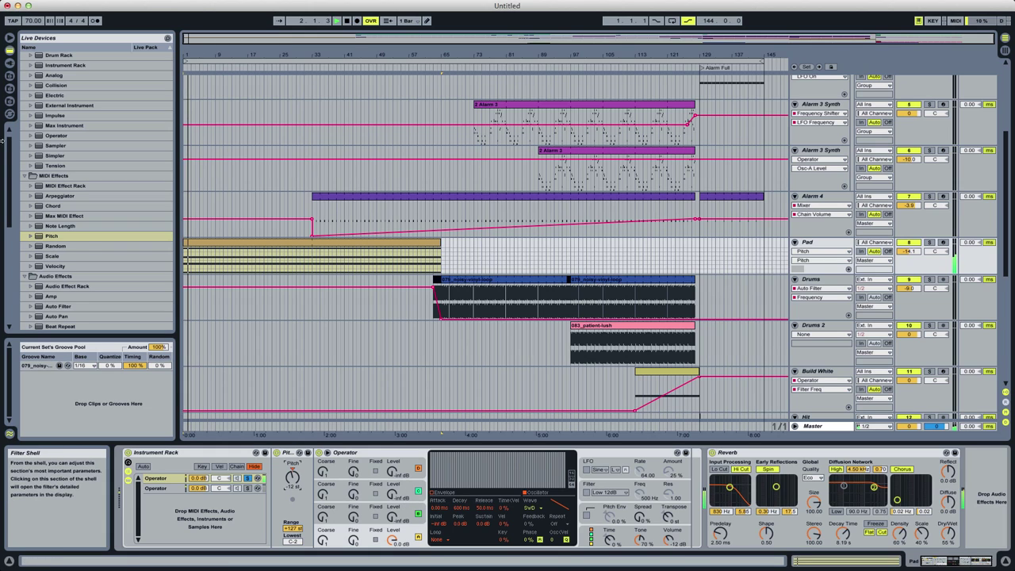
Try adding oscillator B at about -23 dB in the first chain's Operator while the Pad plays.
drag(4, 140, 4, 317)
click(605, 541)
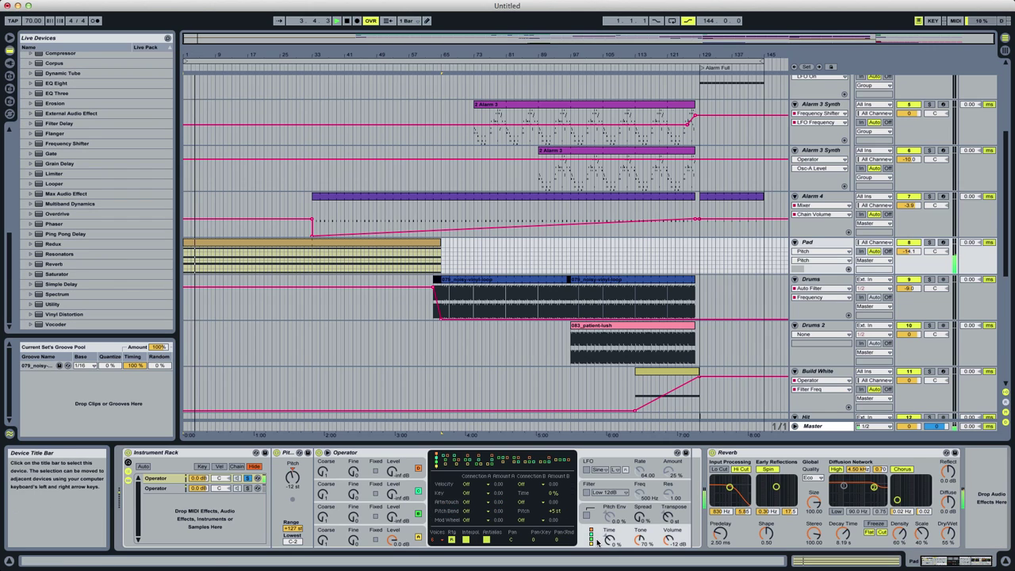
click(410, 509)
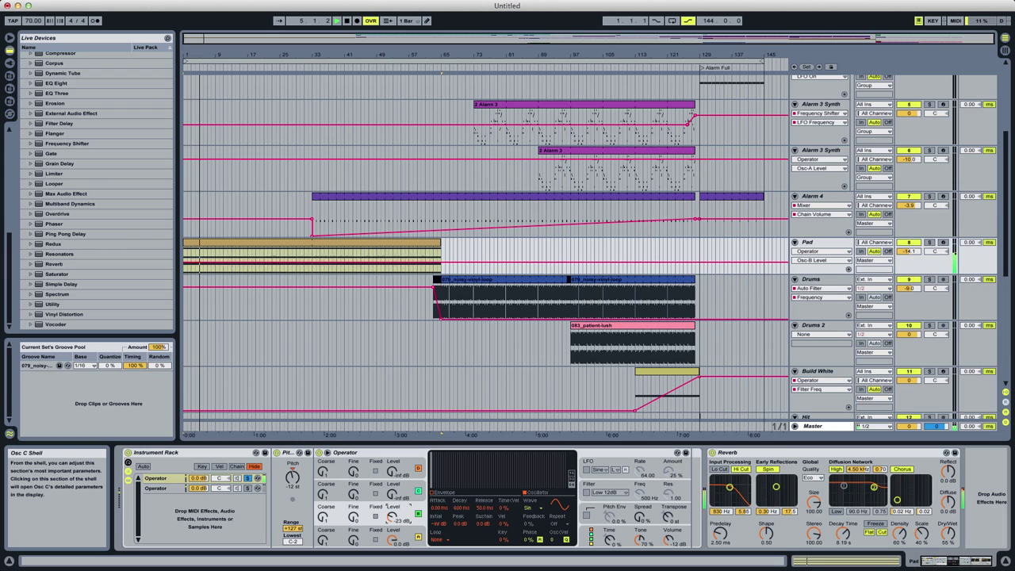
drag(321, 517, 321, 507)
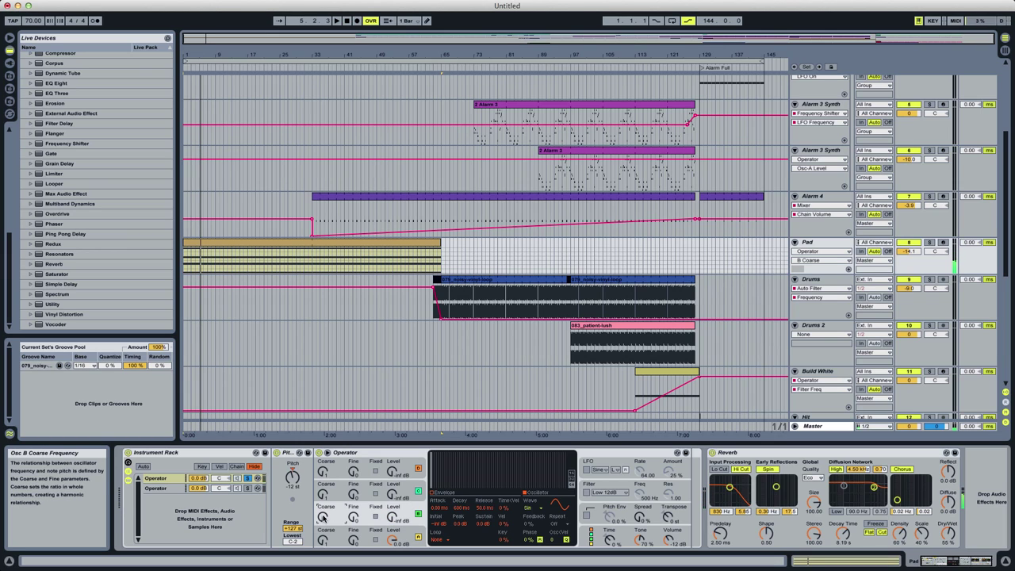
key(space)
mouse_move(400, 514)
mouse_down()
mouse_move(400, 502)
mouse_move(399, 515)
mouse_up()
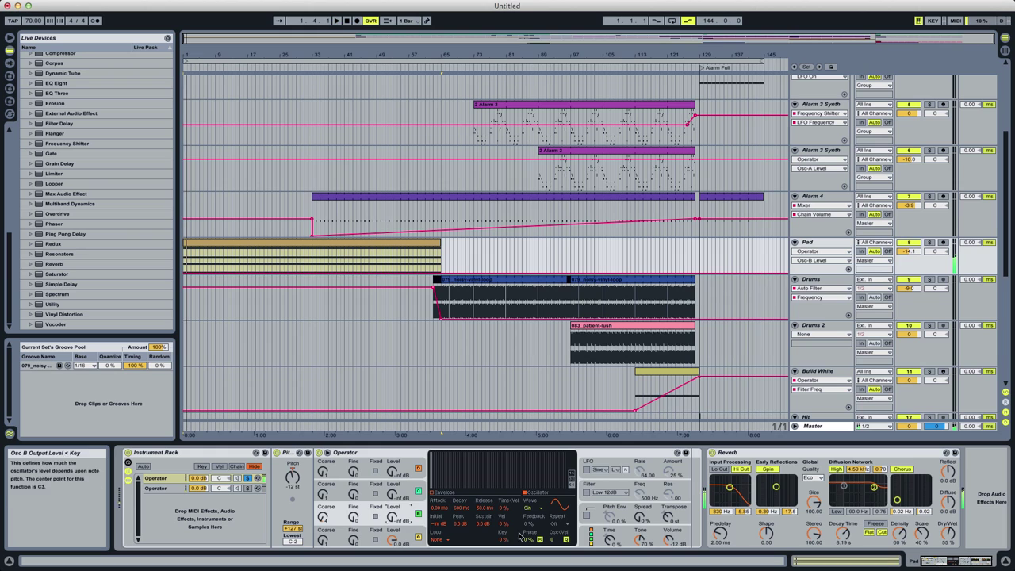
key(space)
Set the first chain's Operator to the all-parallel algorithm and oscillator B to the Saw D waveform at about -0.3 dB.
click(589, 541)
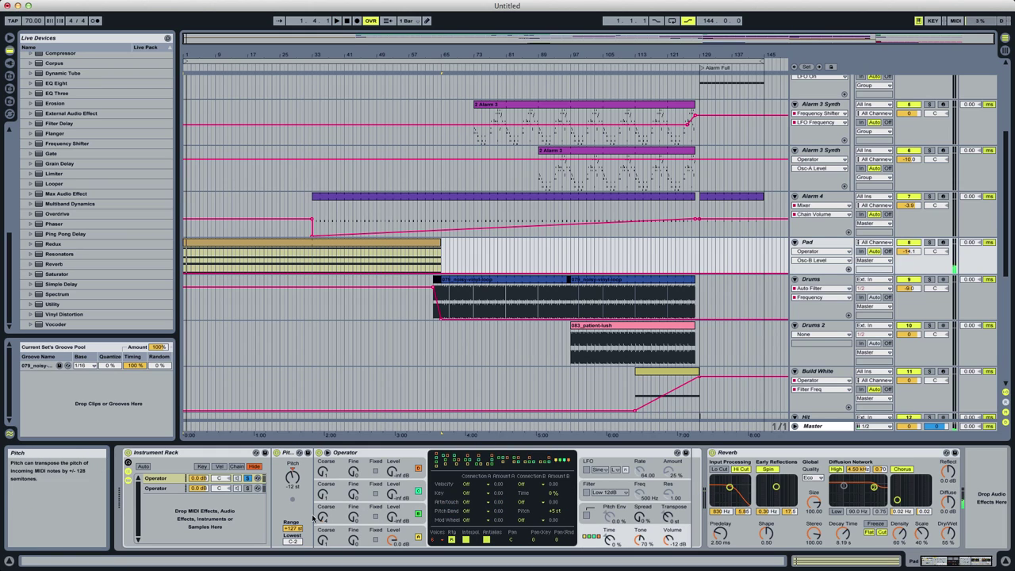
click(374, 516)
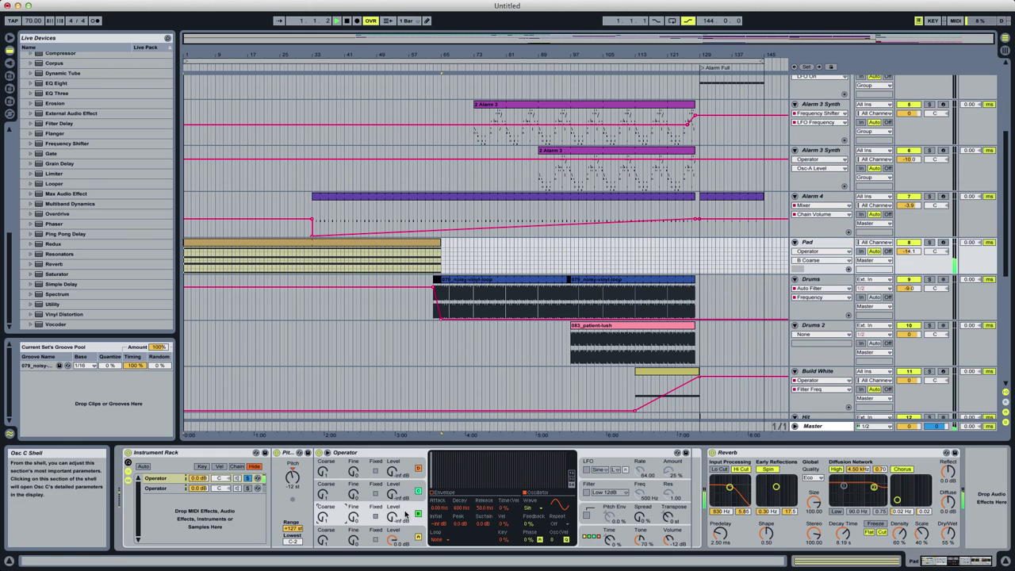
click(545, 508)
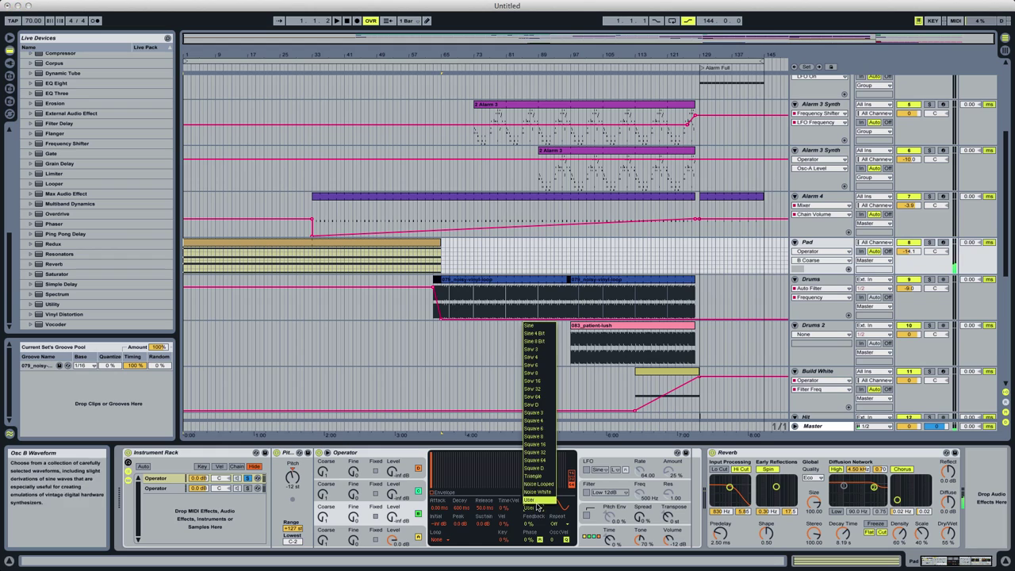
click(551, 405)
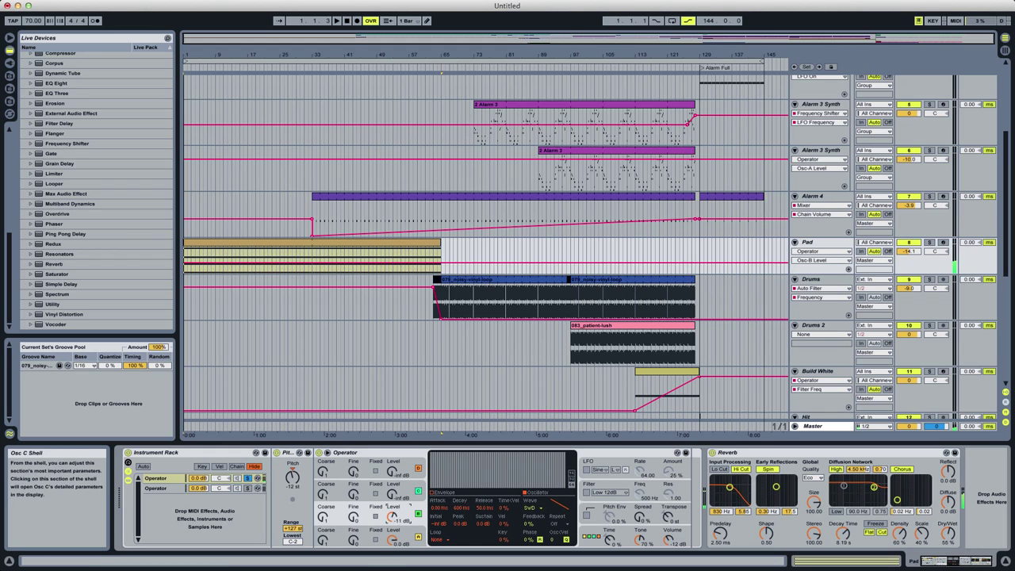
key(space)
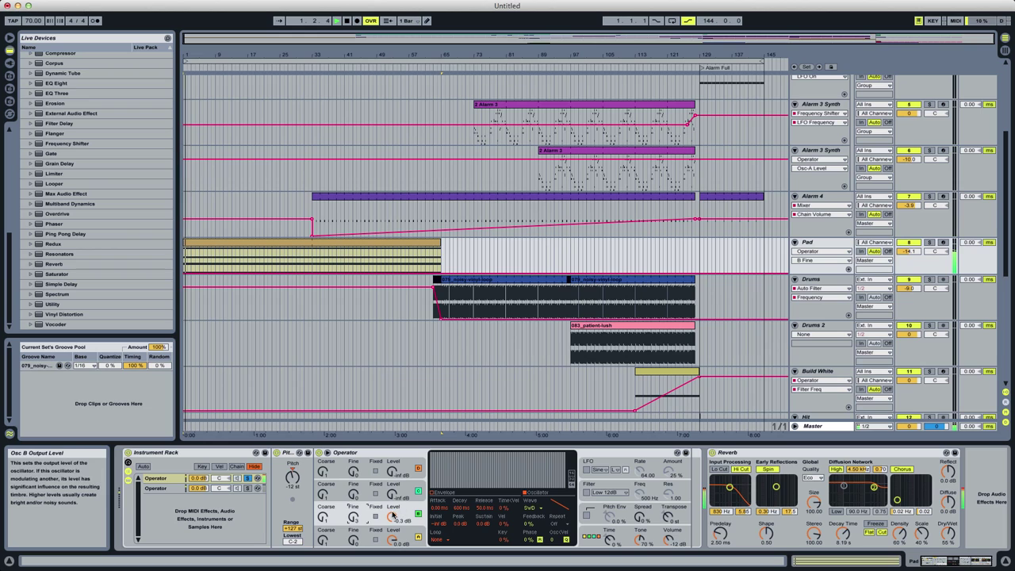
Set the first chain's Operator Spread to 100% and the Pad Reverb's Dry/Wet to about 90%.
drag(642, 517, 643, 445)
key(space)
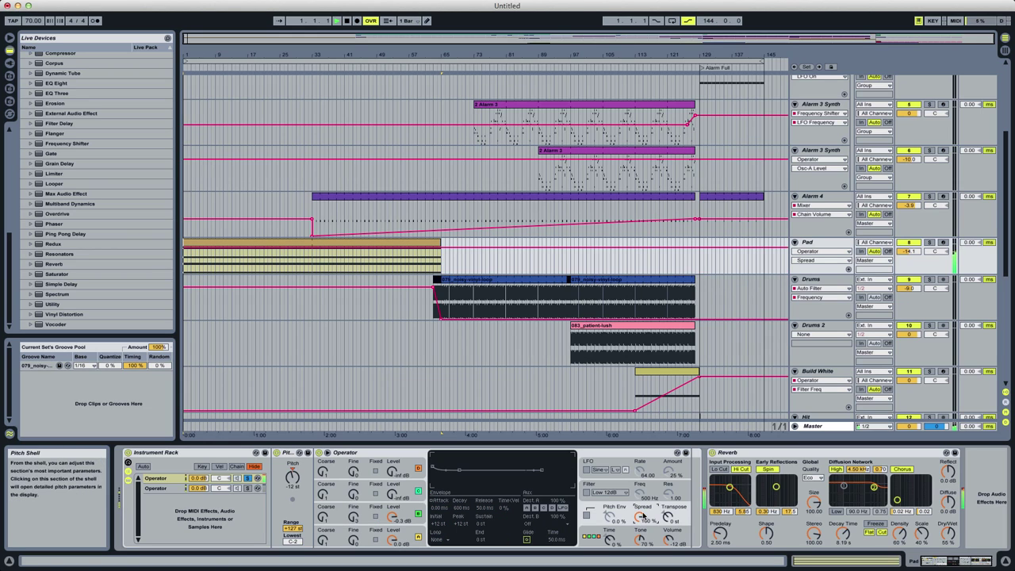
key(space)
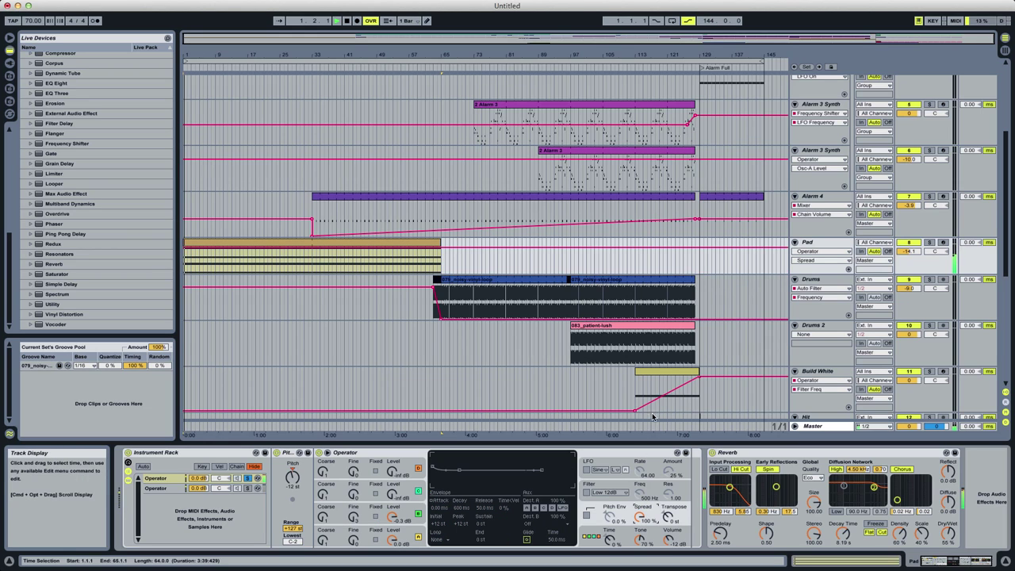
click(353, 517)
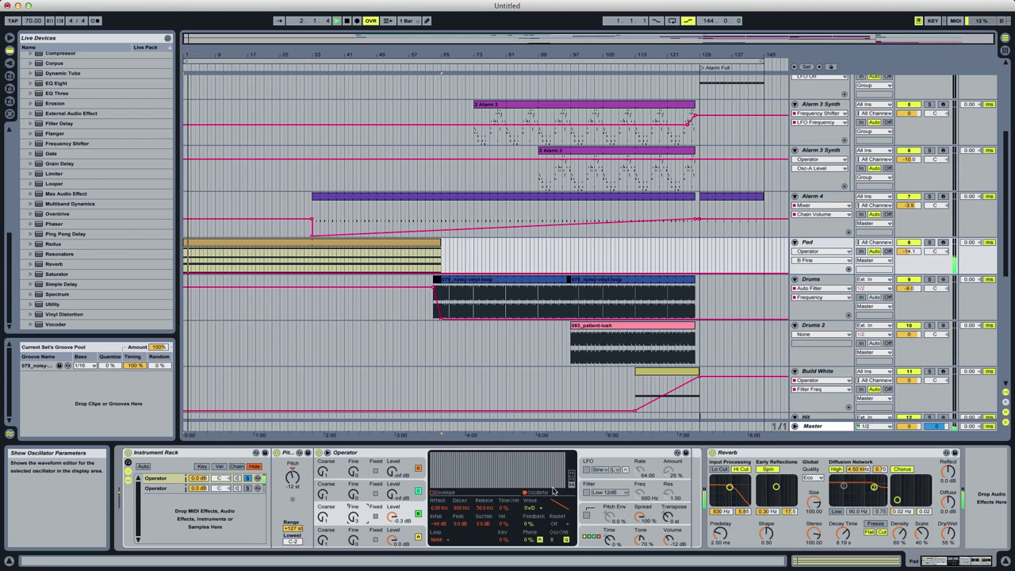
drag(948, 535, 948, 508)
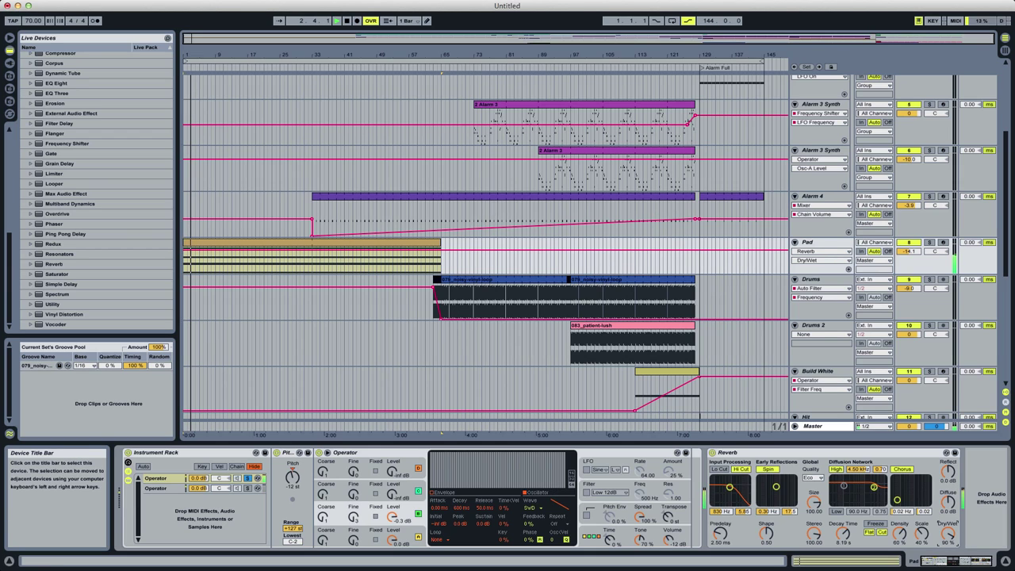
Display the second Operator chain and move the Reverb from after the rack into the first Operator chain.
click(187, 488)
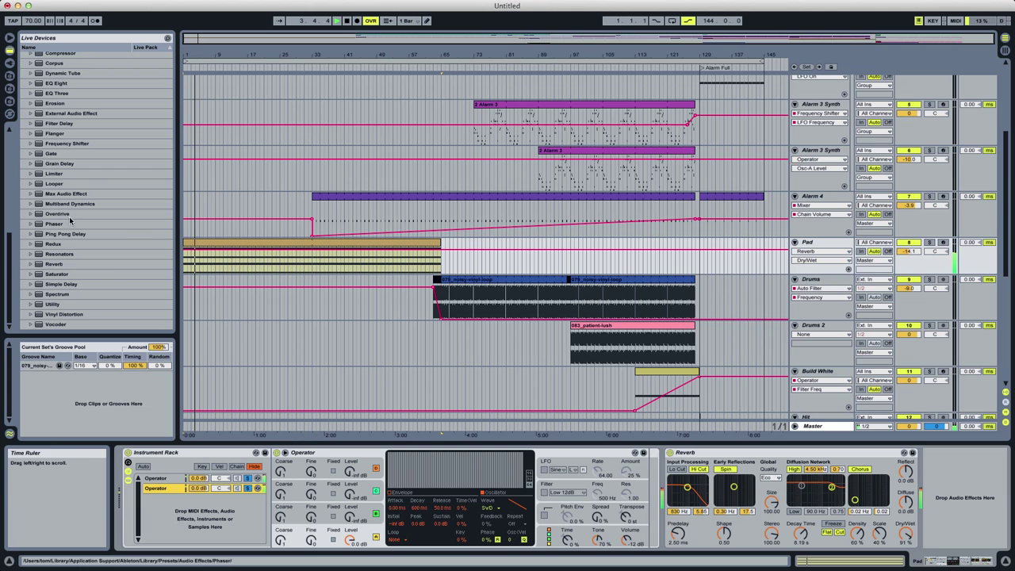
scroll(21, 218, up, 6)
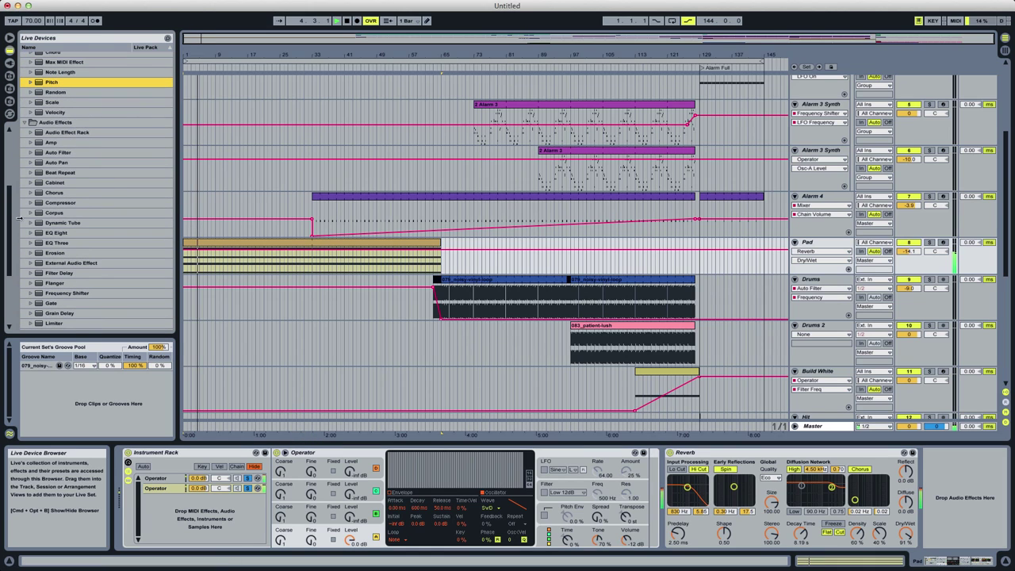
drag(701, 453, 157, 488)
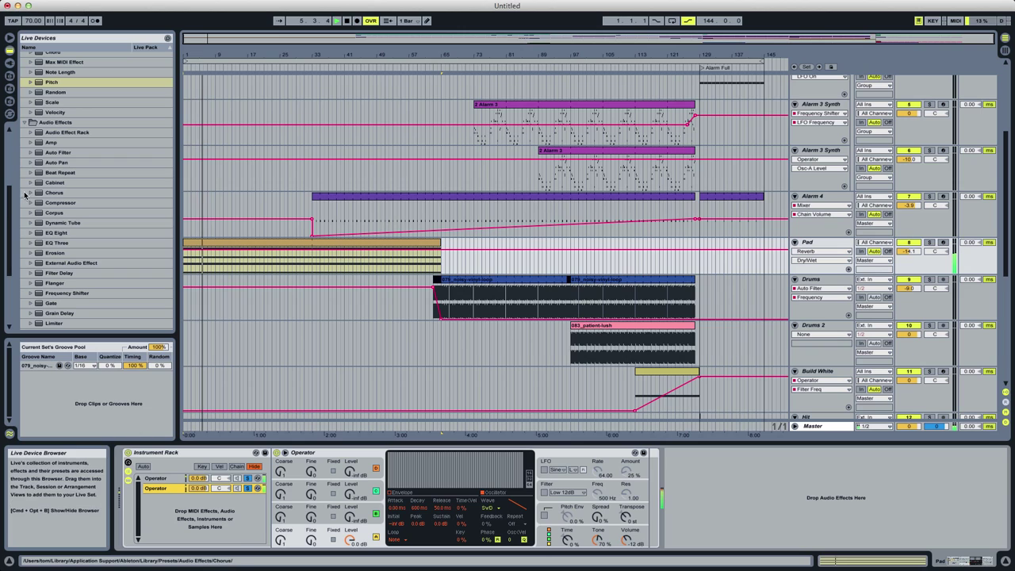
Add an Auto Filter after the second chain's Operator, with a sample-and-hold LFO shape and an LFO amount of 29.0.
drag(52, 156, 722, 521)
drag(650, 502, 663, 503)
click(796, 480)
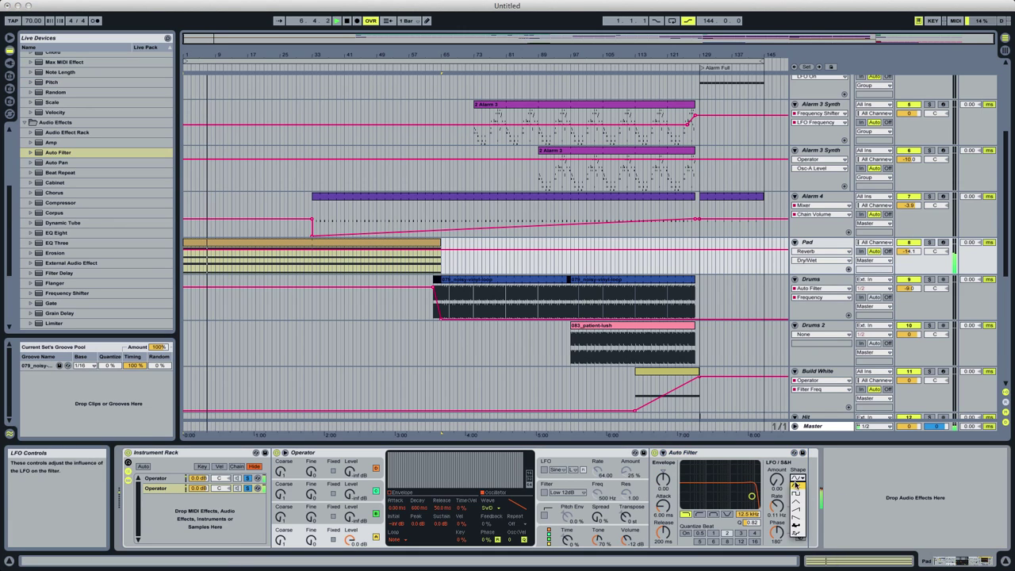
click(798, 526)
drag(776, 479, 776, 396)
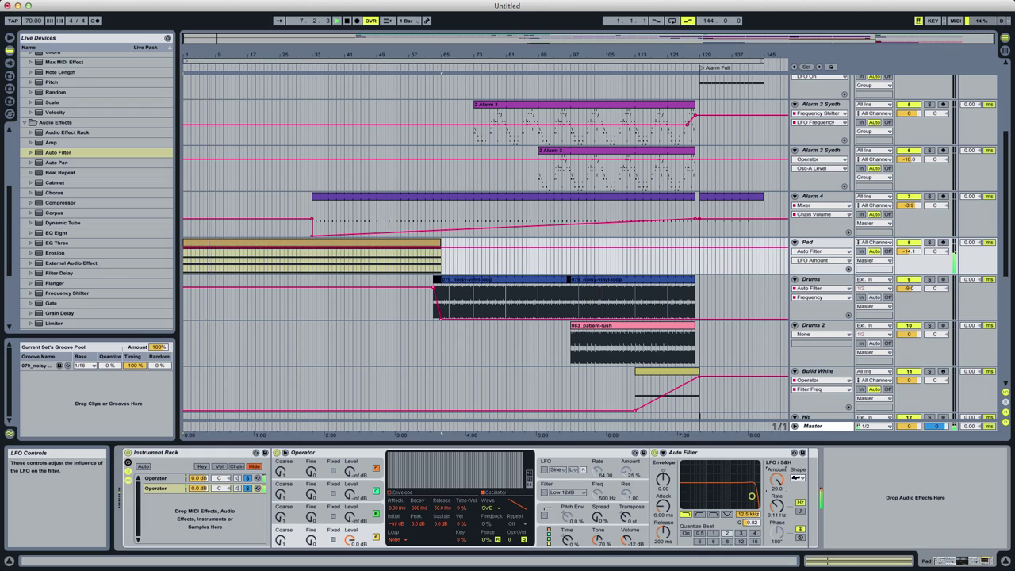
Make the second chain's Auto Filter band-pass at 1.16 kHz with Q 1.53, and set its LFO rate to 0.03 Hz.
drag(752, 496, 725, 485)
click(713, 514)
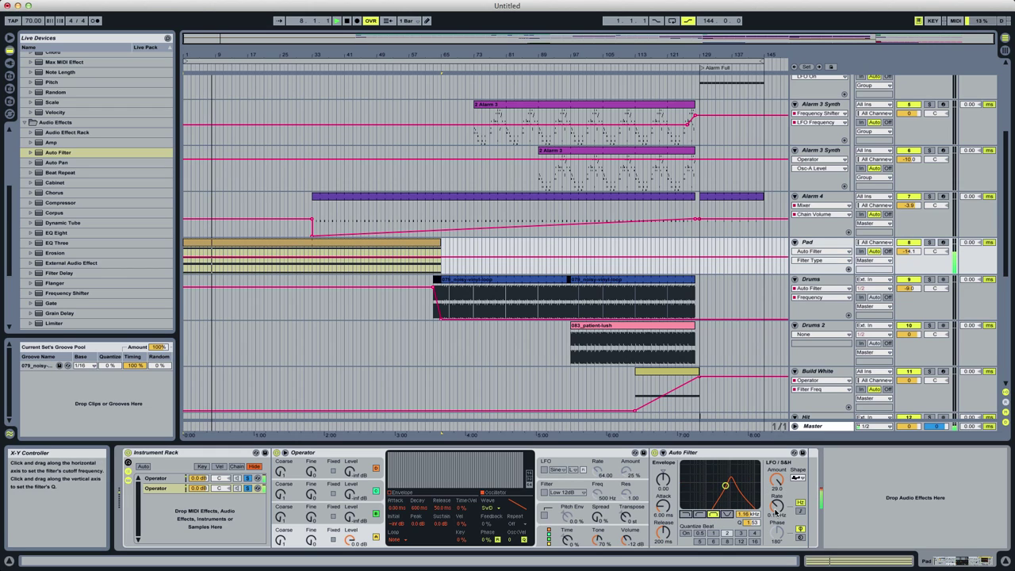
mouse_move(776, 506)
mouse_down()
mouse_move(776, 478)
mouse_move(777, 489)
mouse_up()
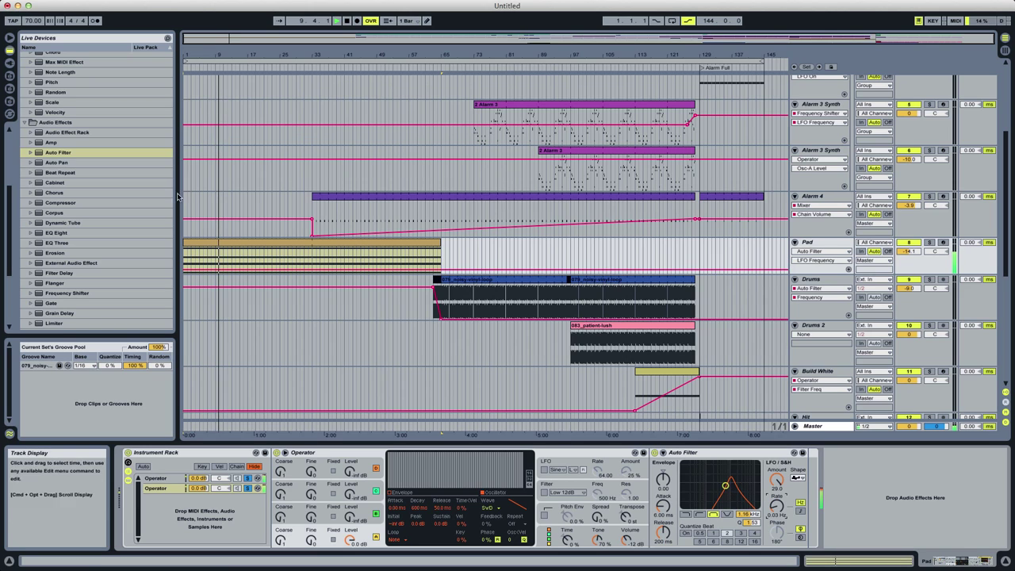
Automate the Auto Filter's LFO frequency to ramp up until about bar 33 and choose a sample-and-hold LFO shape.
double_click(214, 270)
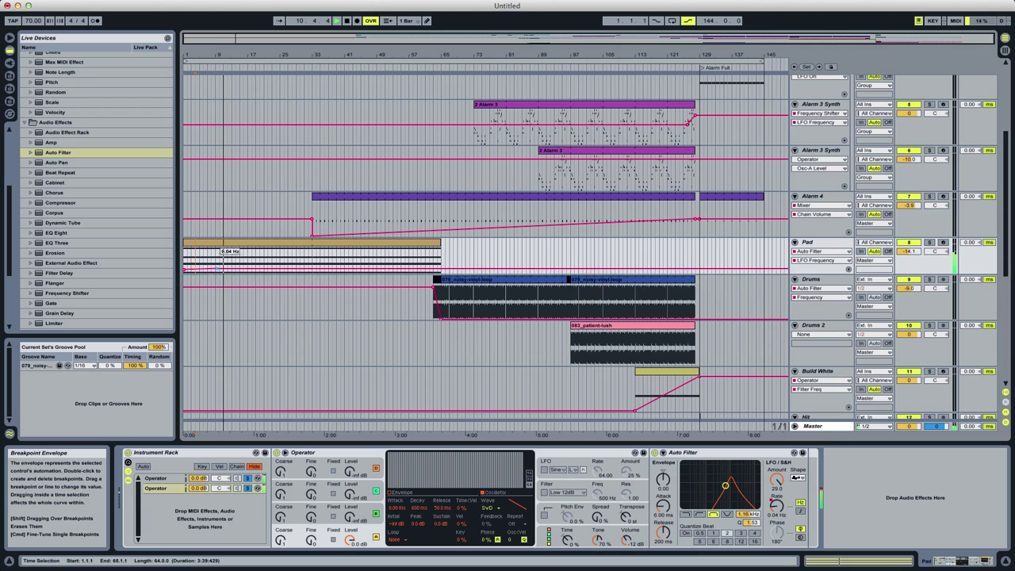
drag(214, 270, 311, 252)
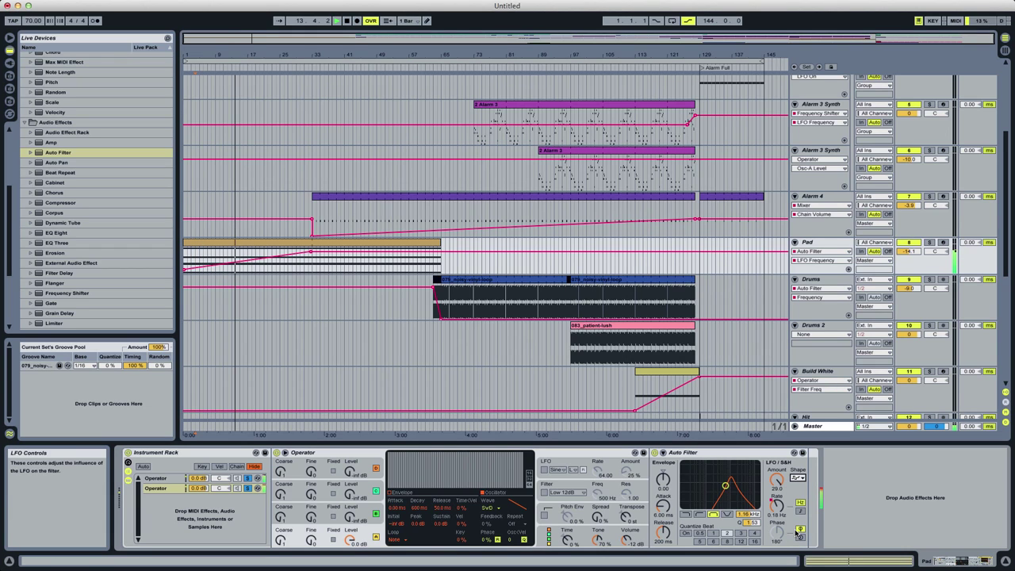
click(796, 480)
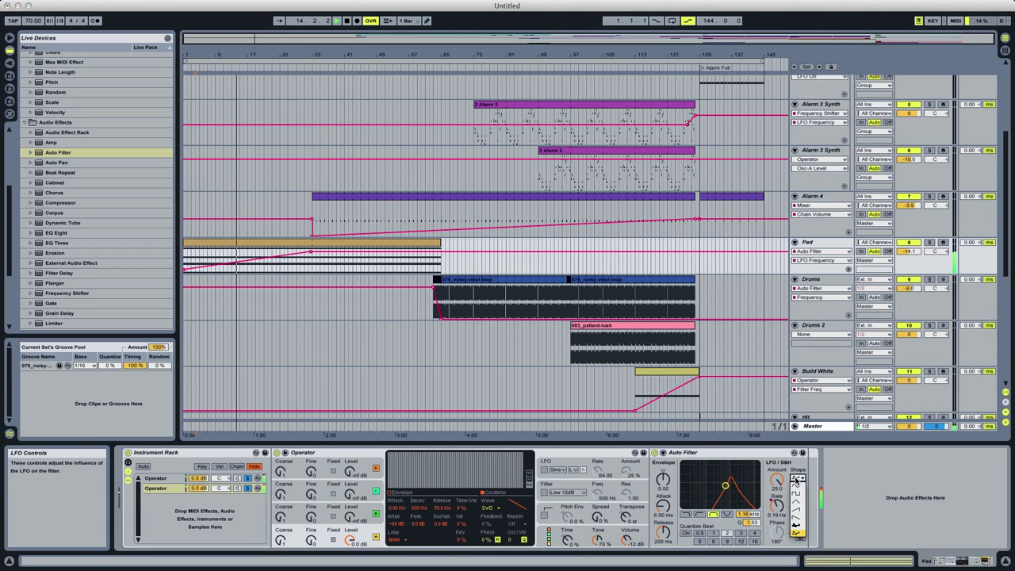
click(799, 528)
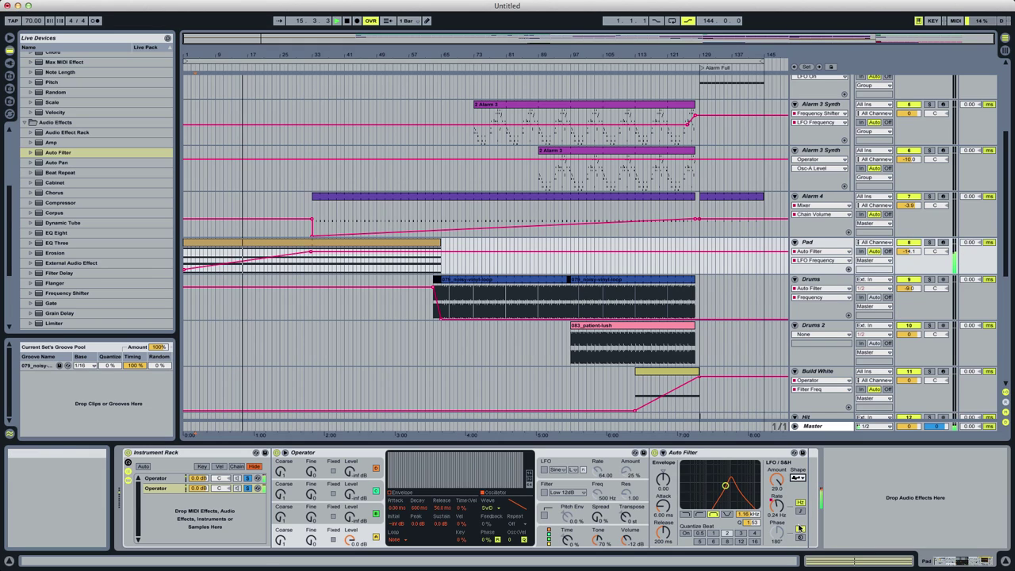
Add a Reverb after the second chain's Auto Filter with a decay time of 4.14 s.
scroll(12, 279, down, 3)
drag(12, 279, 17, 316)
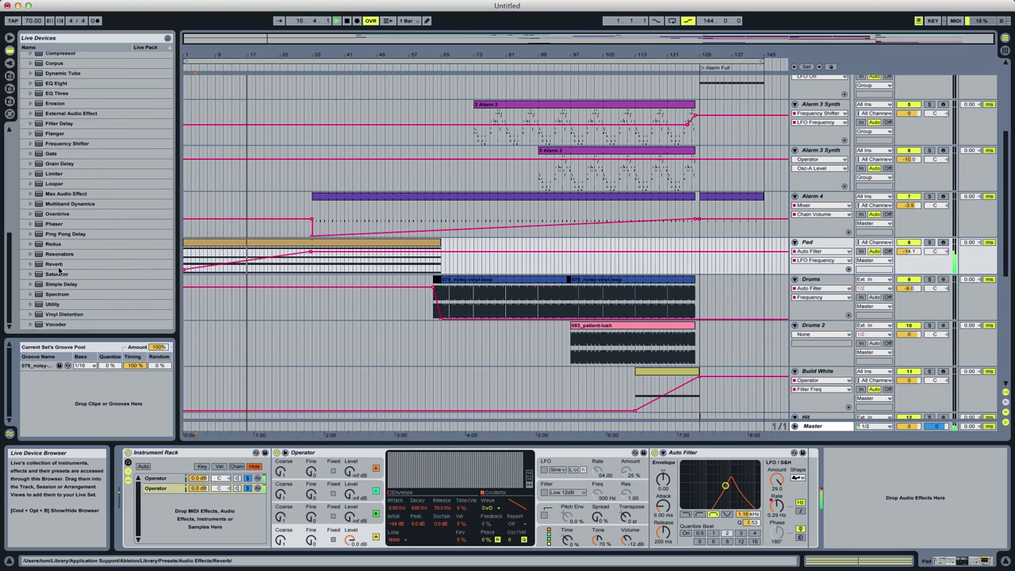
drag(54, 264, 808, 504)
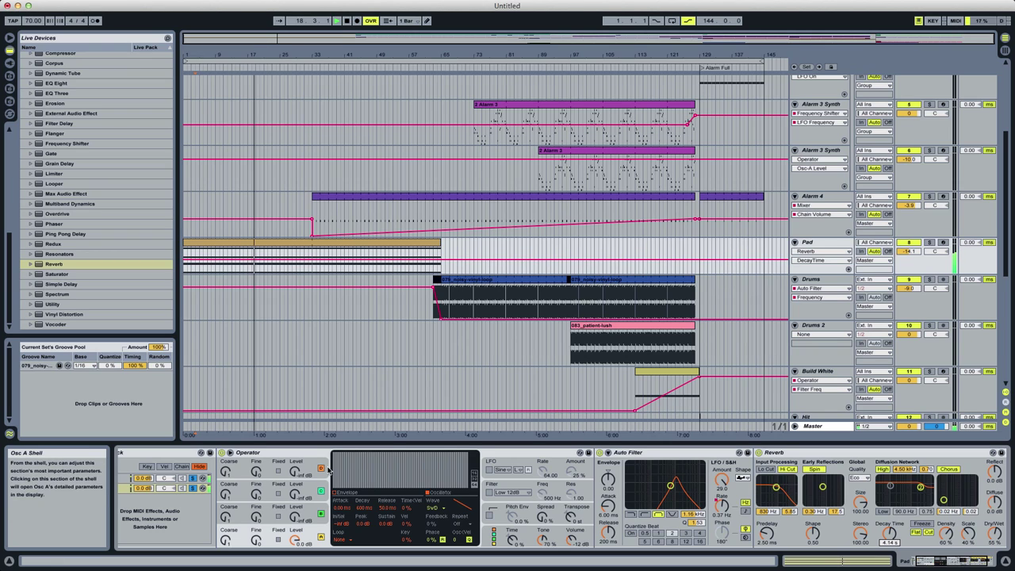
Change oscillator A of the second chain's Operator to the Square D waveform and set the Operator's Time to -3%.
click(443, 505)
click(441, 469)
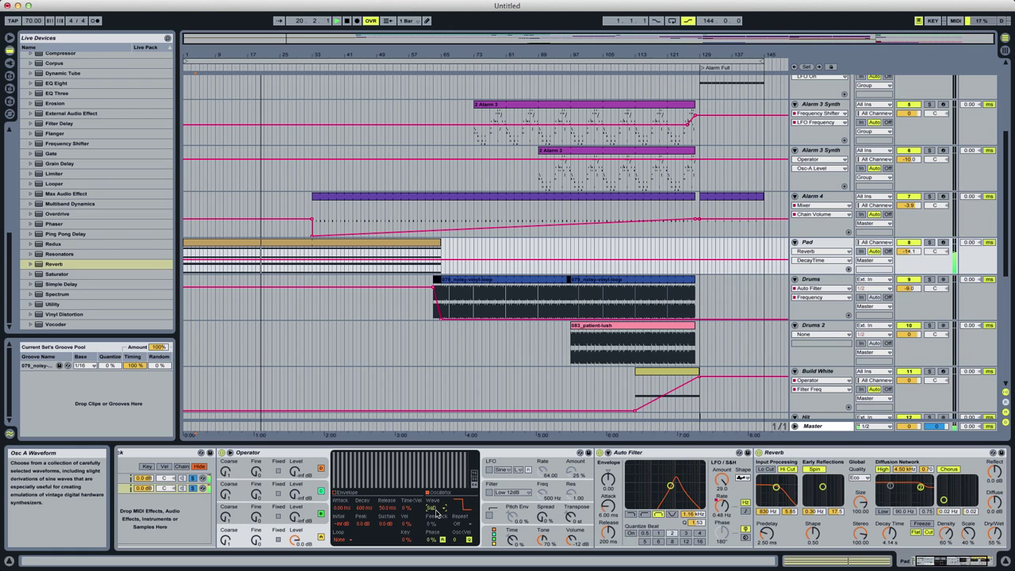
drag(511, 538, 510, 541)
Set the second chain's Operator to the all-parallel algorithm and oscillator B to Noise White at 0.0 dB.
click(466, 462)
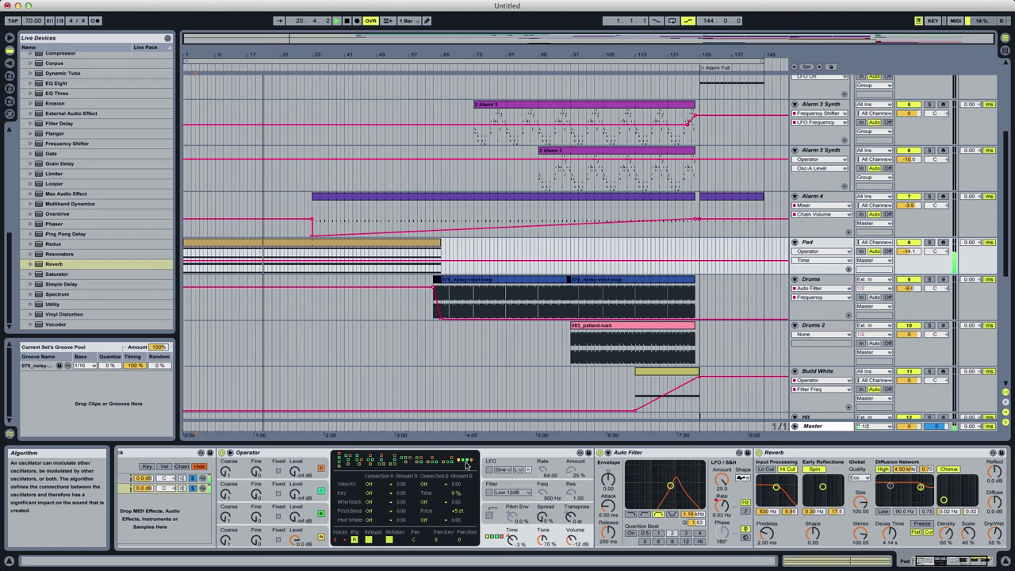
drag(296, 517, 296, 456)
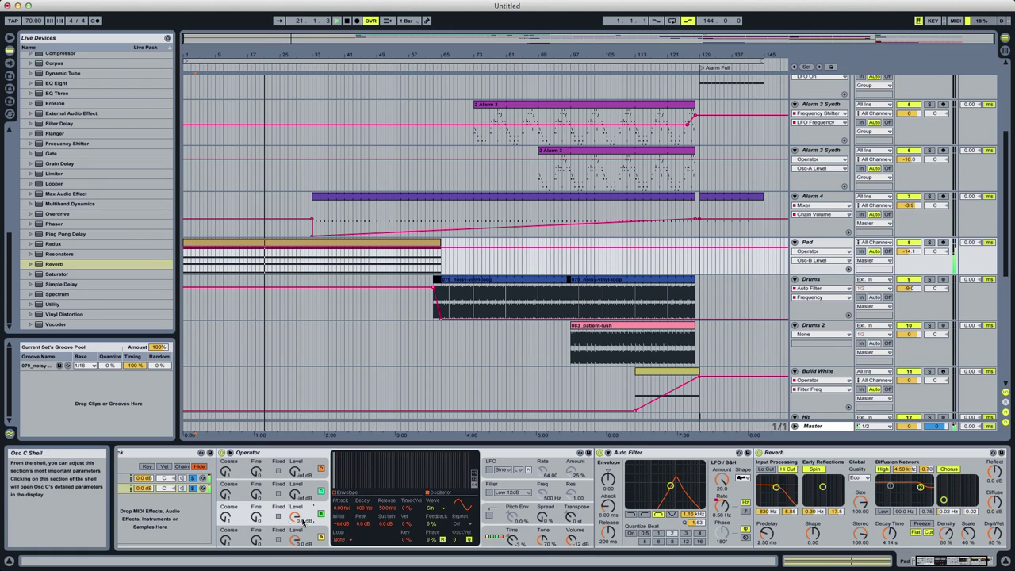
click(441, 511)
click(442, 493)
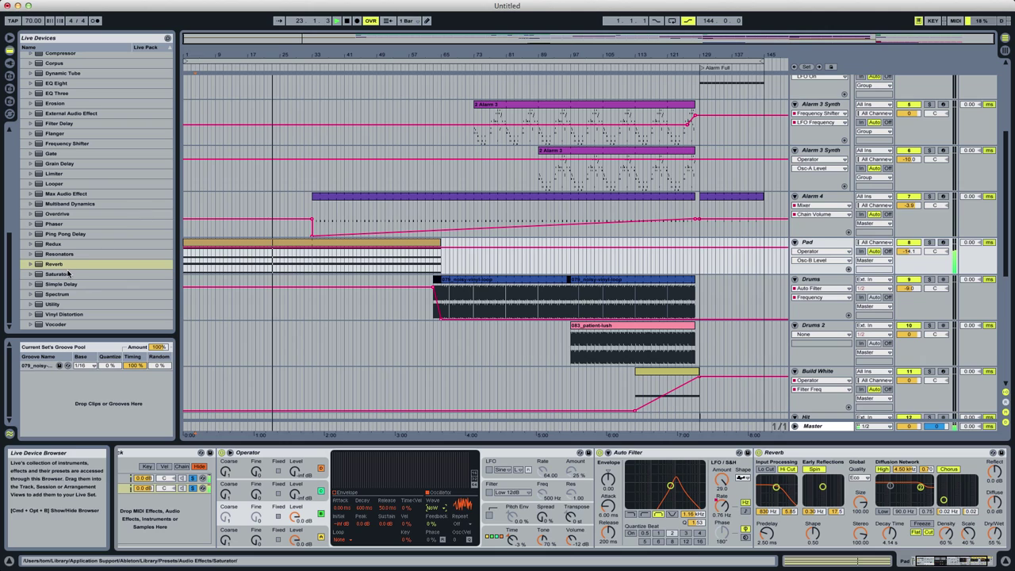
Add an Auto Filter after the Pad's instrument rack and make it a high-pass filter at 16.5 kHz with Q 1.77.
drag(10, 291, 10, 289)
scroll(65, 210, up, 10)
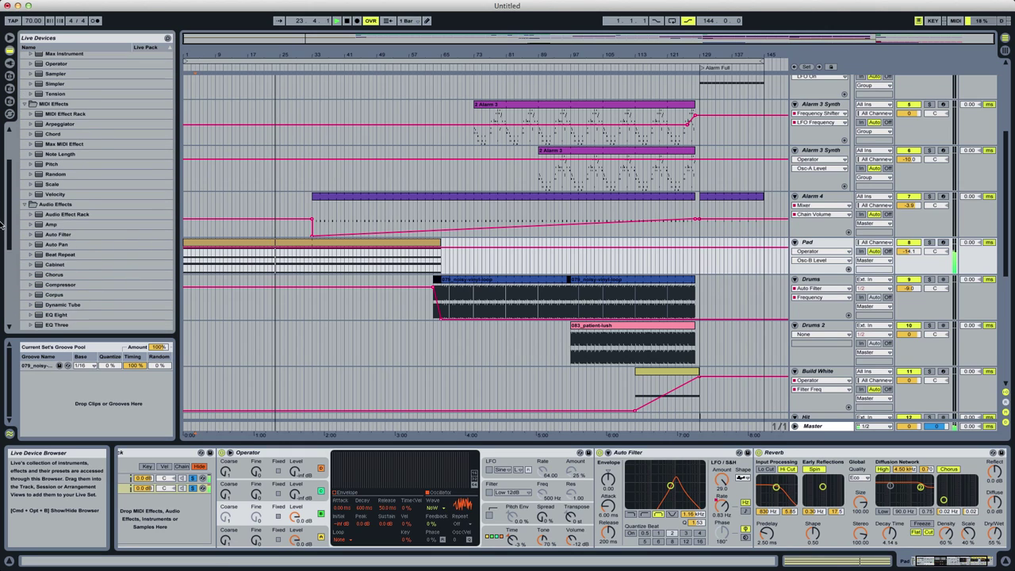
drag(65, 211, 398, 271)
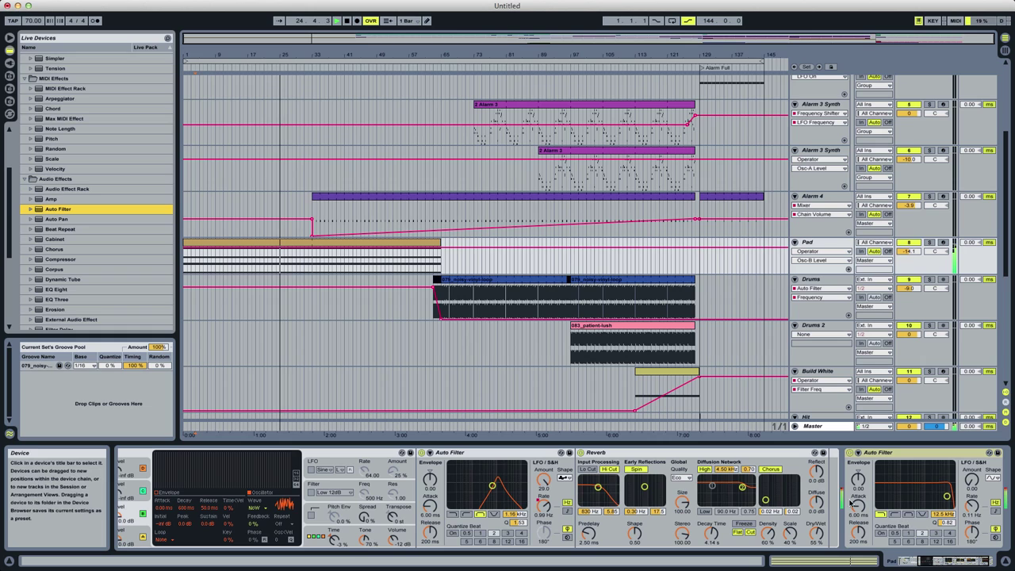
click(901, 514)
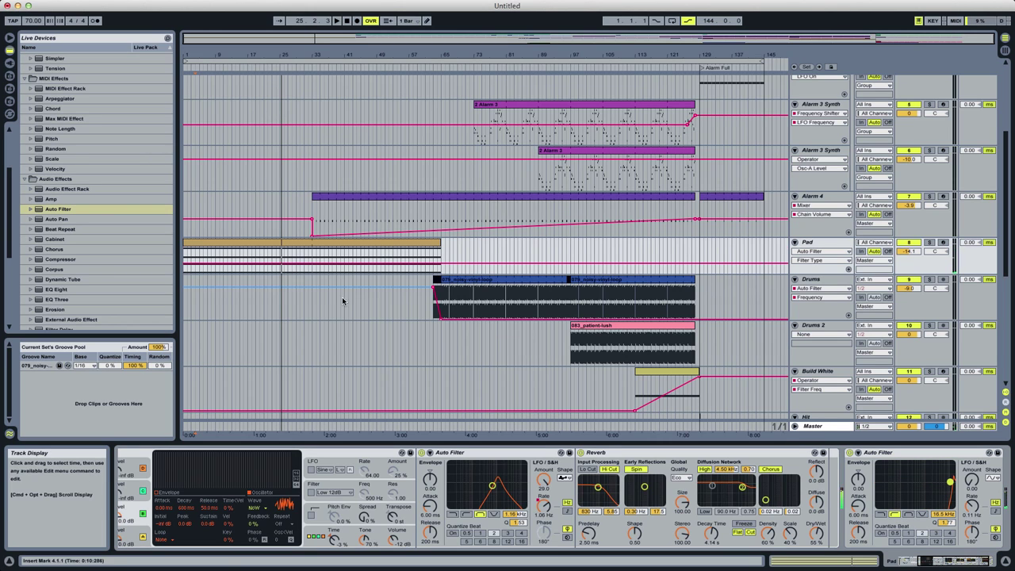
Play the arrangement from the start to audition the Pad and check its device chain through to the last Auto Filter.
click(199, 245)
key(space)
drag(962, 562, 914, 564)
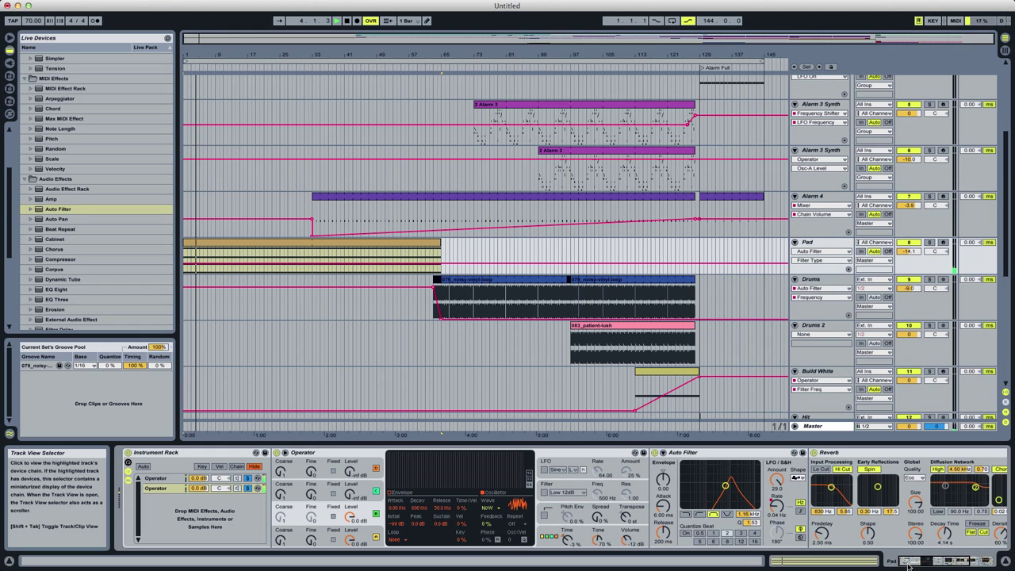
key(Home)
click(986, 561)
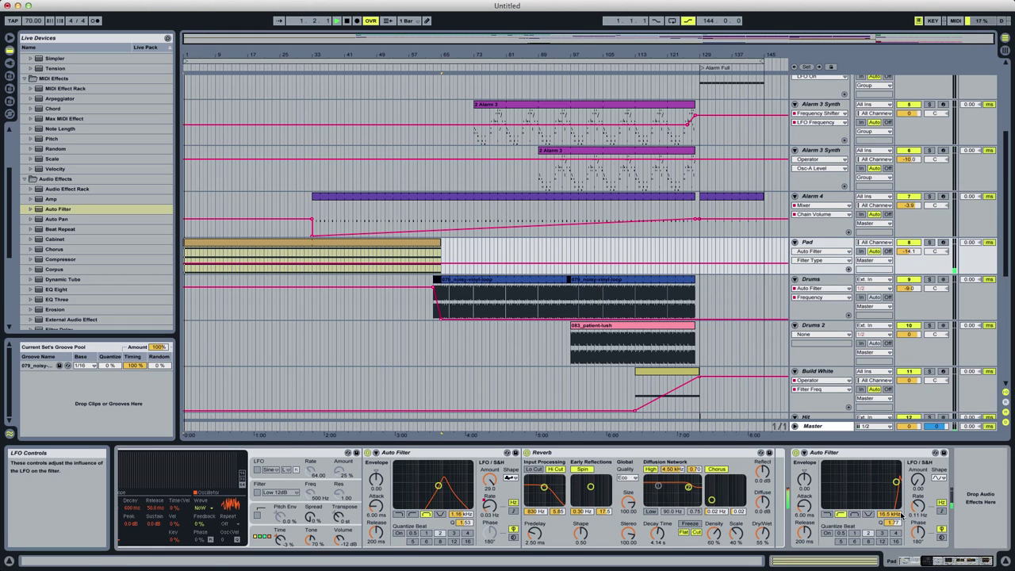
Automate the Pad's last Auto Filter Frequency to ramp from its high setting at bar 1 down to the minimum at bar 33, and play it.
click(295, 262)
key(space)
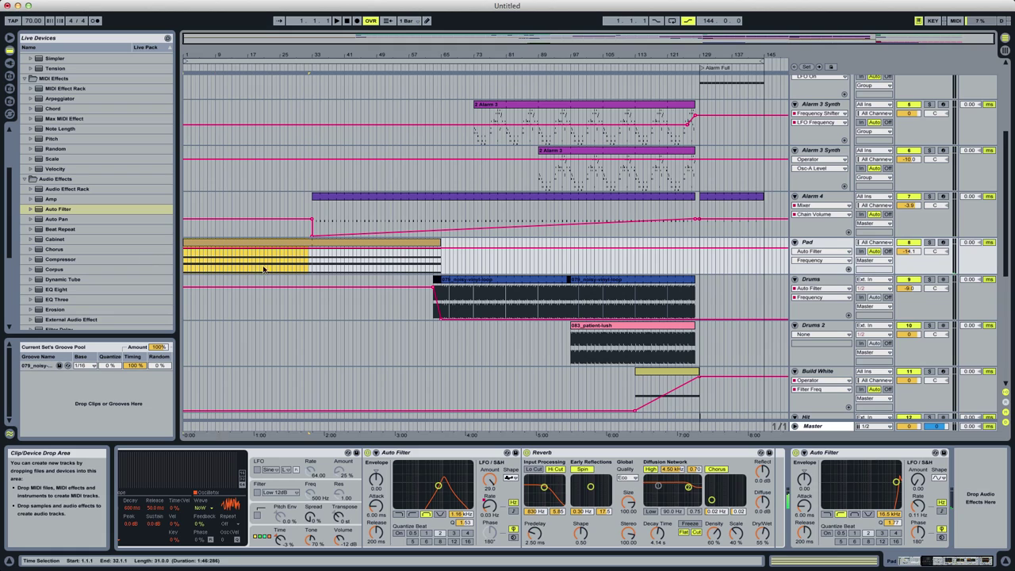
drag(312, 267, 279, 265)
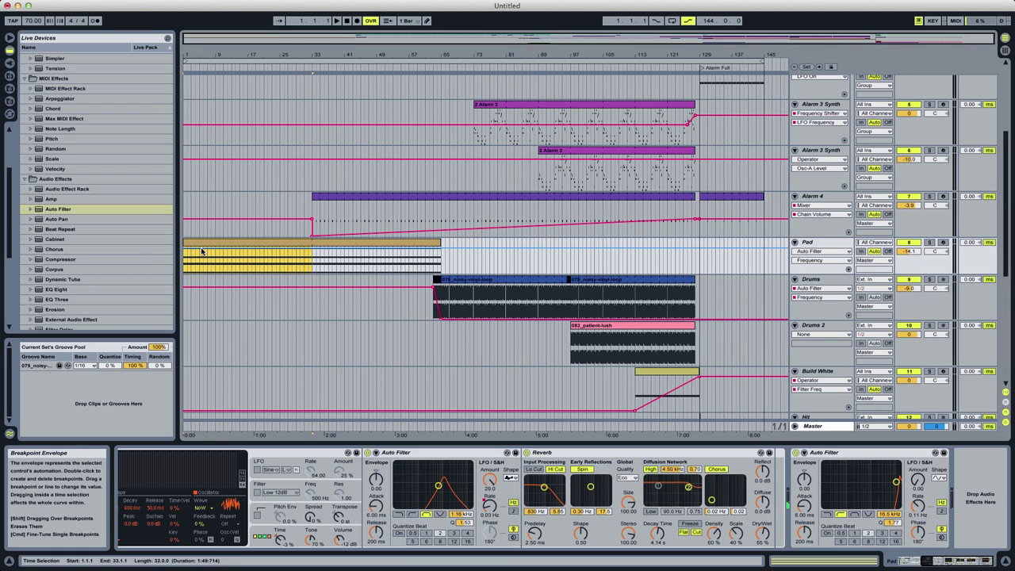
drag(200, 249, 200, 275)
double_click(184, 275)
click(184, 274)
key(space)
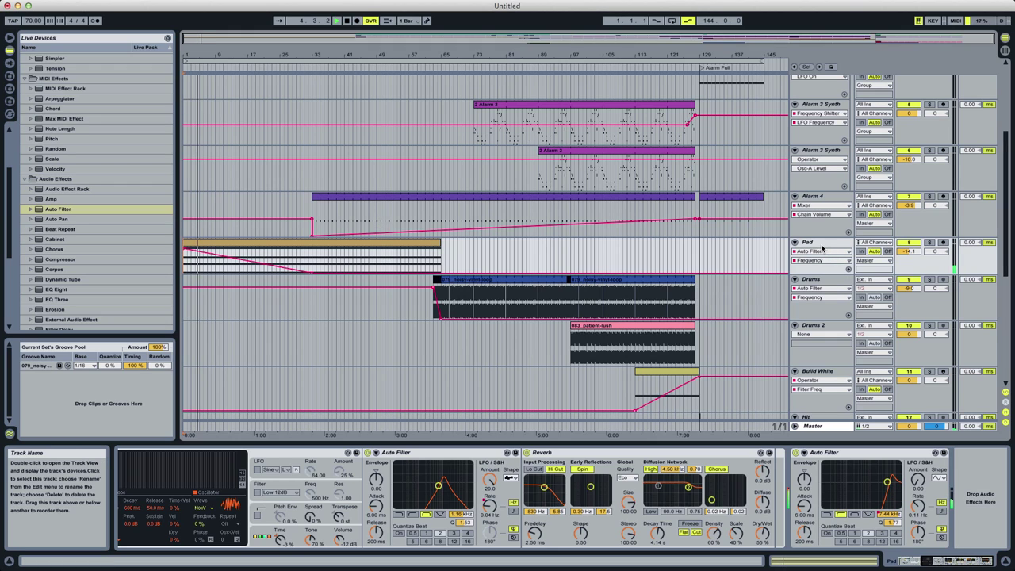
Add a Filter Delay after the Pad's last Auto Filter and set its filters to 3.55 kHz (L), 3.80 kHz (L+R) and 3.60 kHz (R).
scroll(61, 217, down, 5)
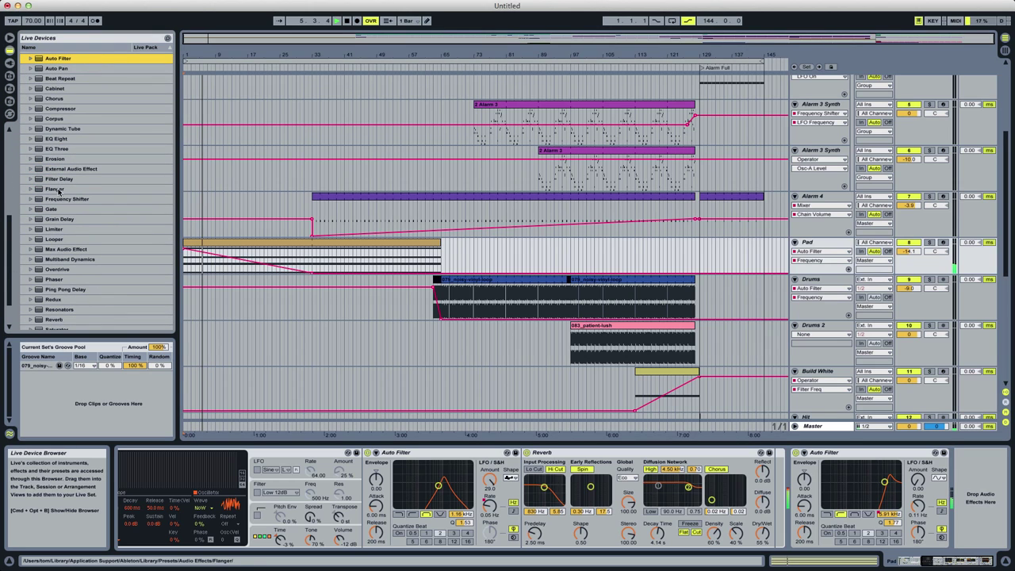
drag(59, 178, 594, 477)
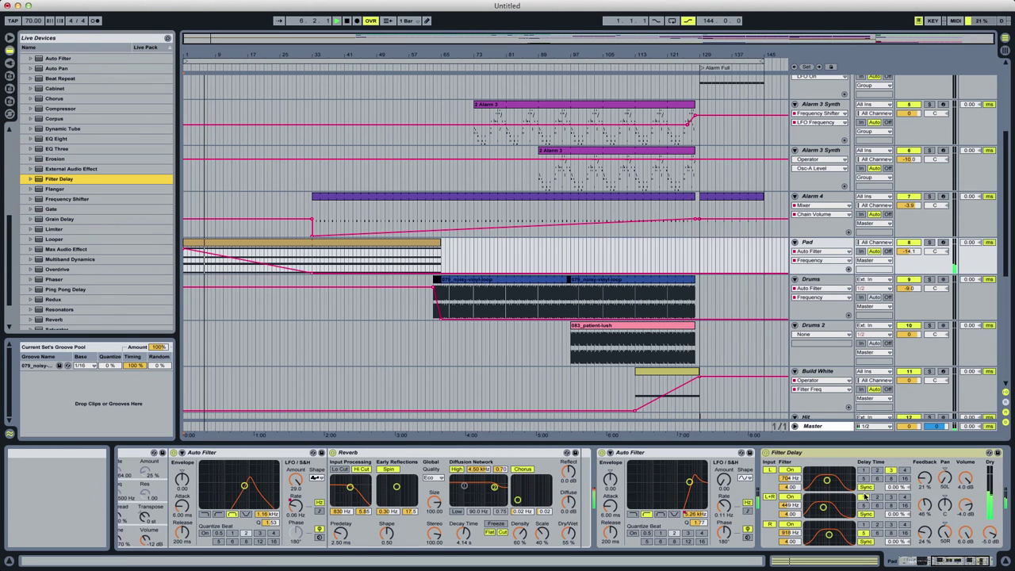
click(840, 478)
click(842, 533)
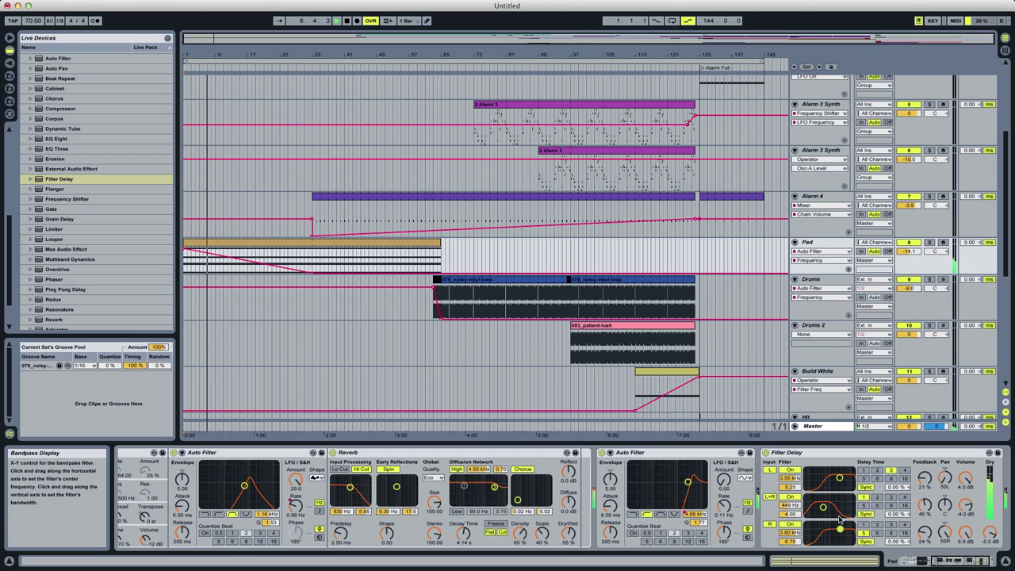
click(840, 509)
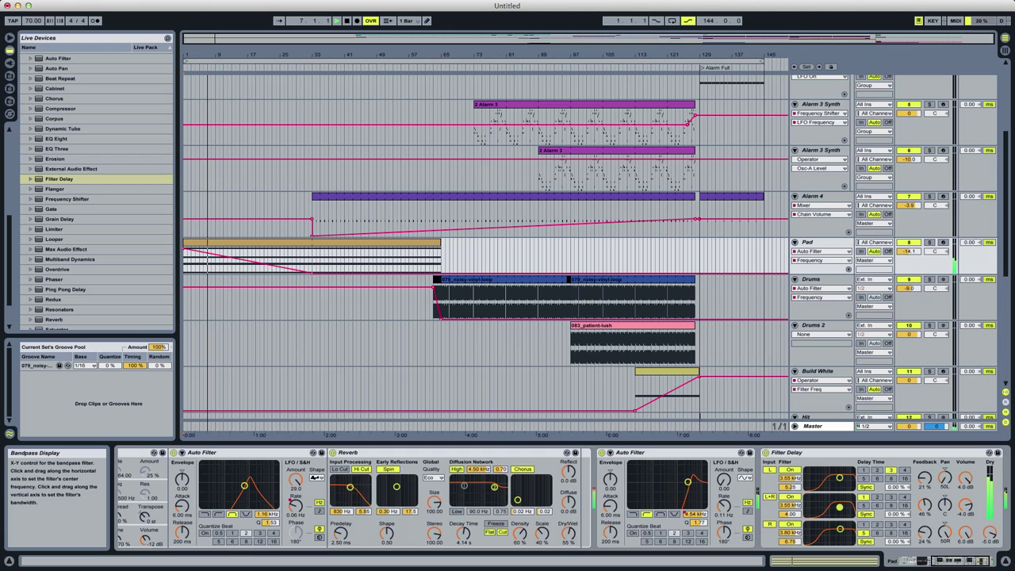
Set the Filter Delay's L and R volumes to 0.0 dB with the L+R input off, and lower the Pad track's volume to -21.2.
click(966, 479)
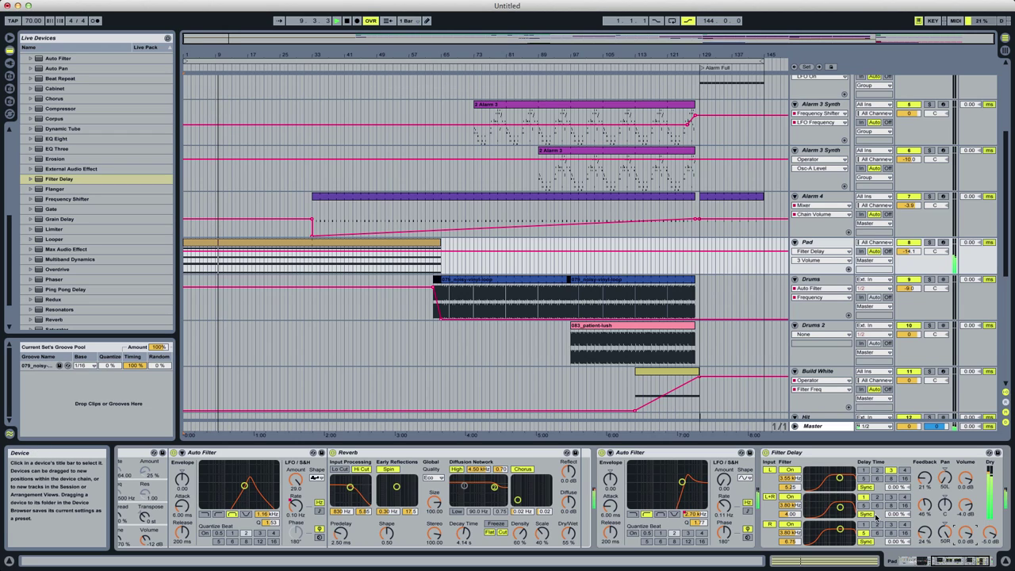
click(770, 497)
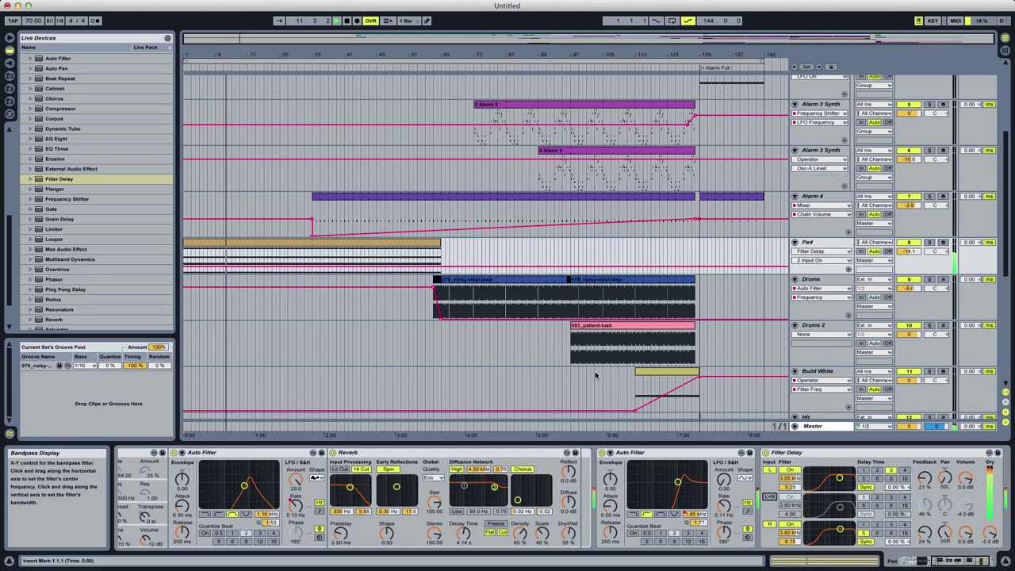
drag(909, 252, 909, 270)
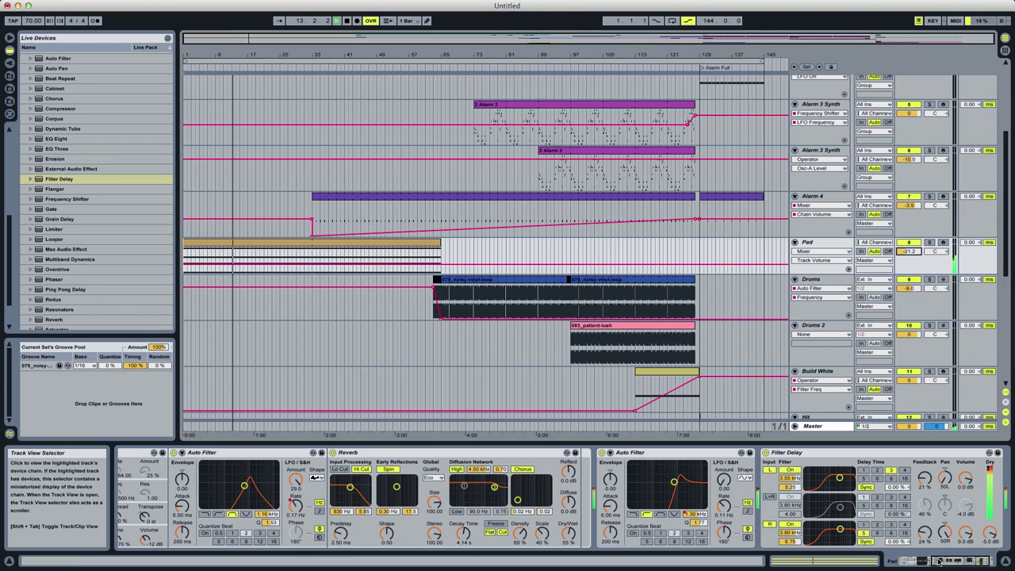
Lower the bar 33 point of the Pad Auto Filter's LFO Frequency automation to 0.19 Hz and set the first rack chain's volume to -4.0 dB.
click(297, 506)
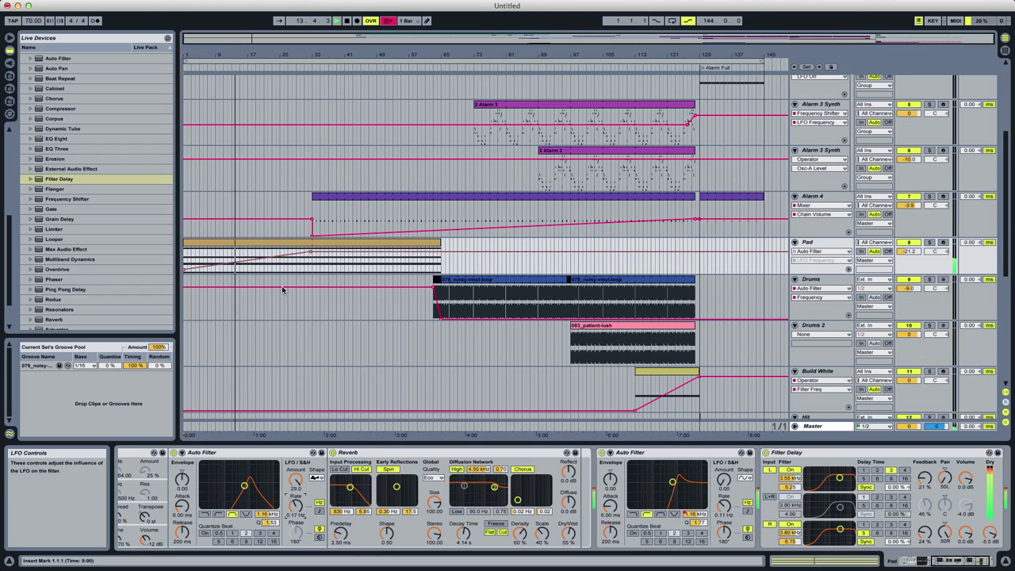
click(388, 23)
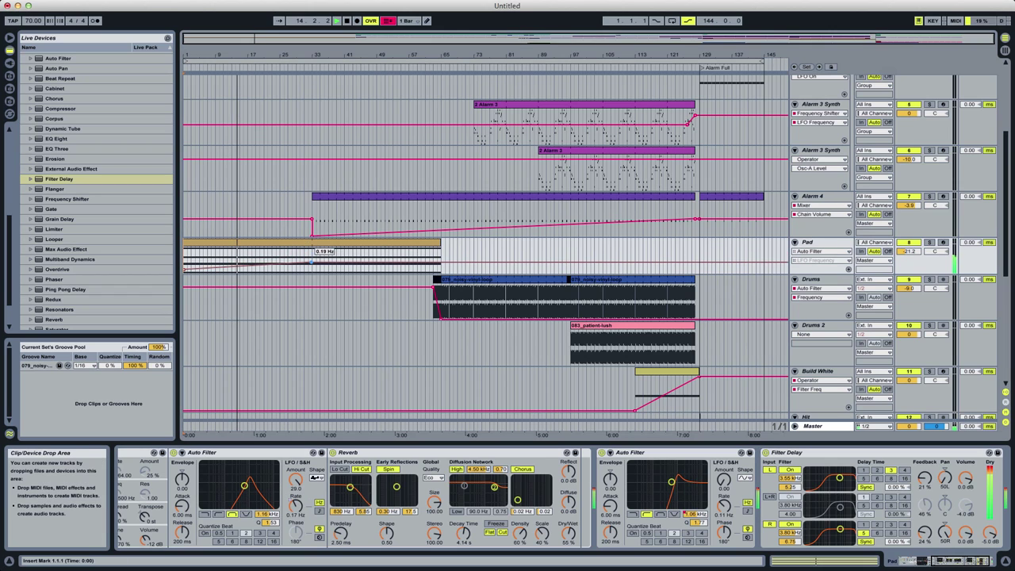
click(388, 22)
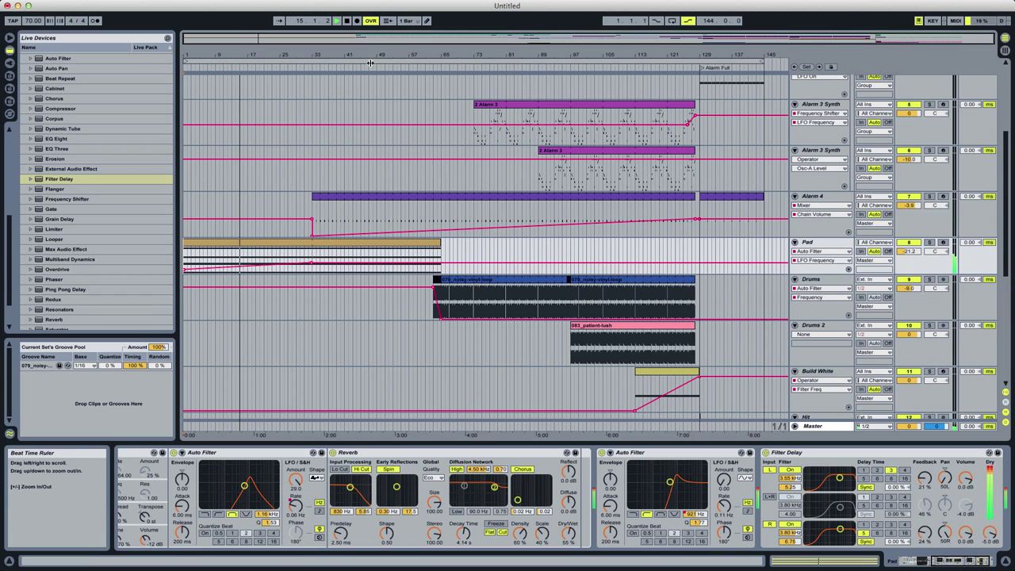
click(964, 561)
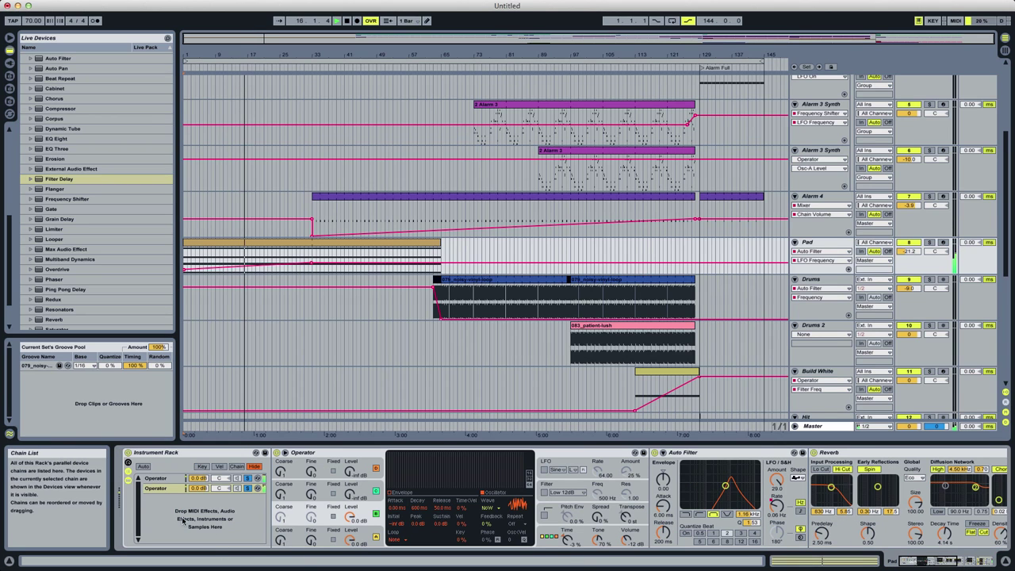
mouse_move(200, 479)
mouse_down()
mouse_move(200, 508)
mouse_move(198, 478)
mouse_up()
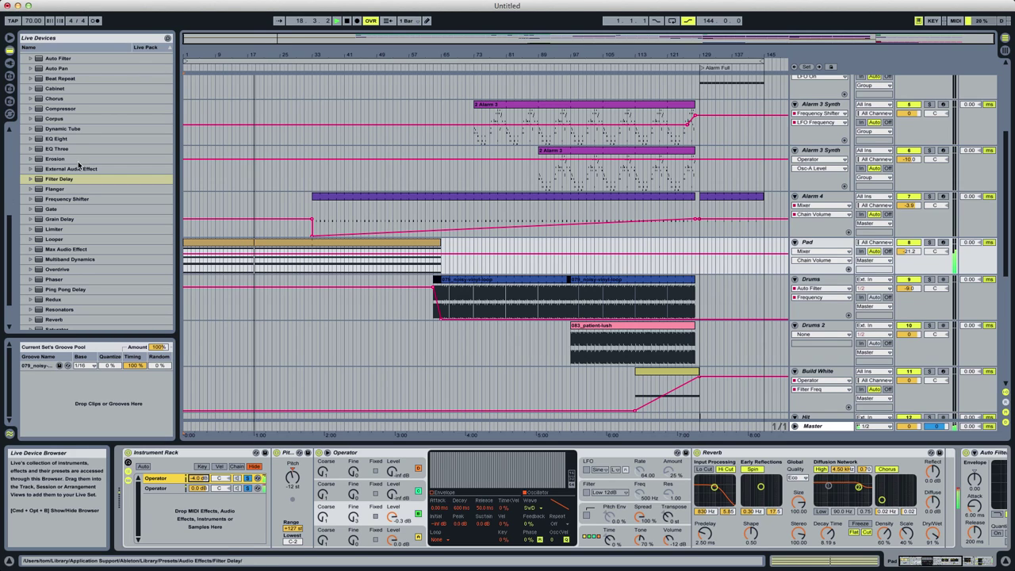
Add an EQ Eight to the end of the Pad's chain, followed by a Spectrum with its display enlarged.
double_click(65, 143)
scroll(48, 262, down, 3)
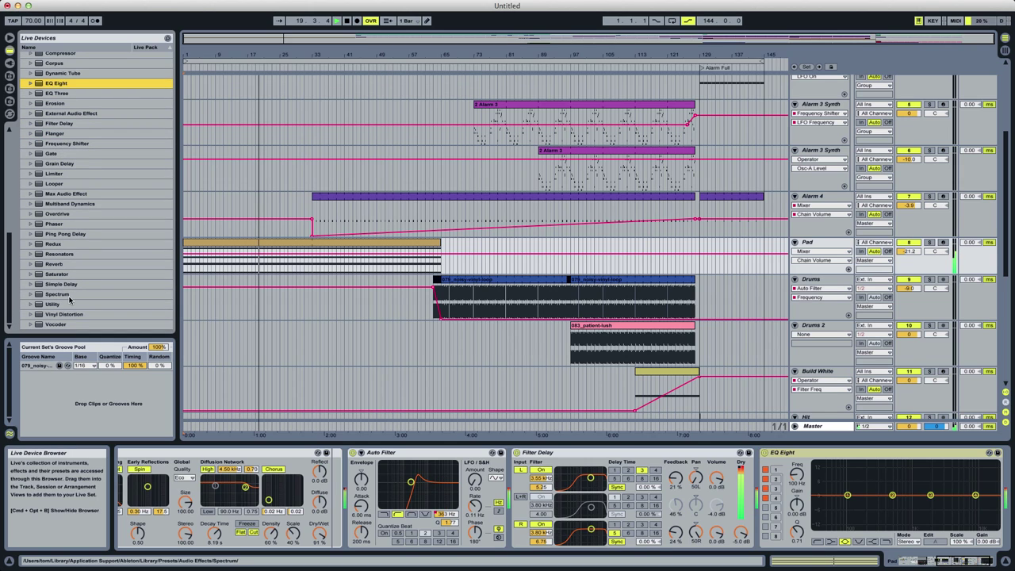
click(56, 294)
drag(212, 312, 779, 466)
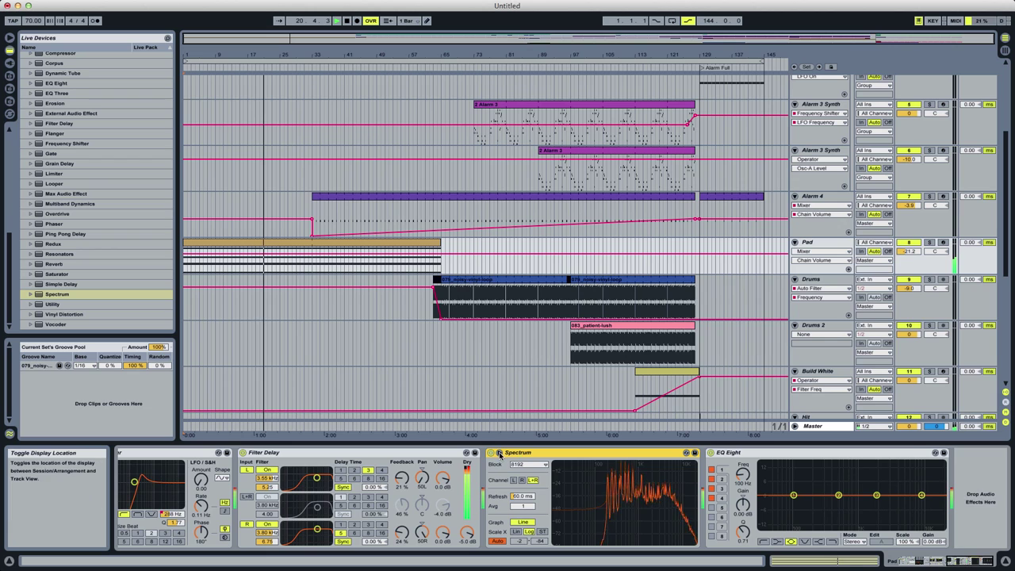
click(537, 452)
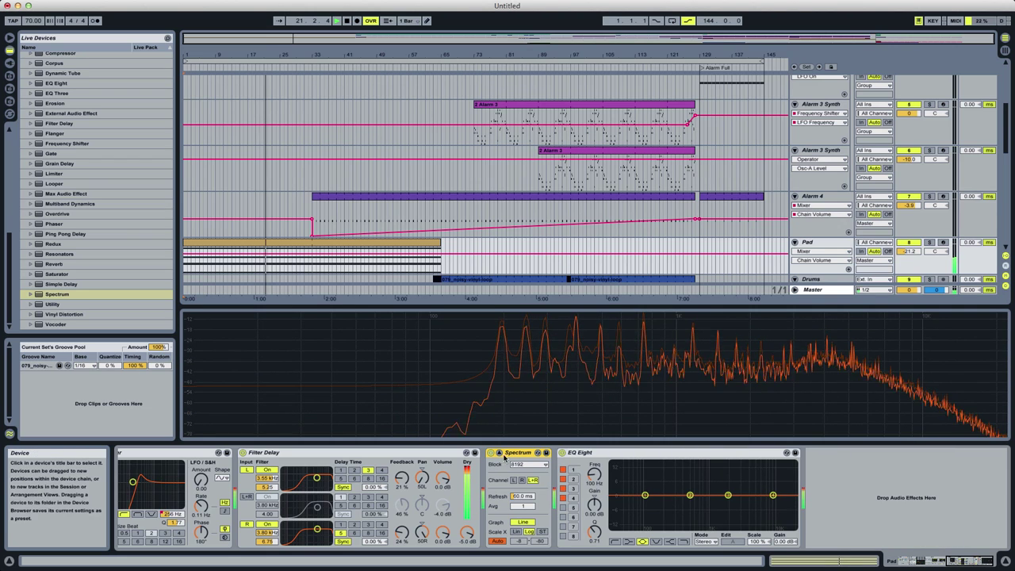
drag(788, 444, 787, 455)
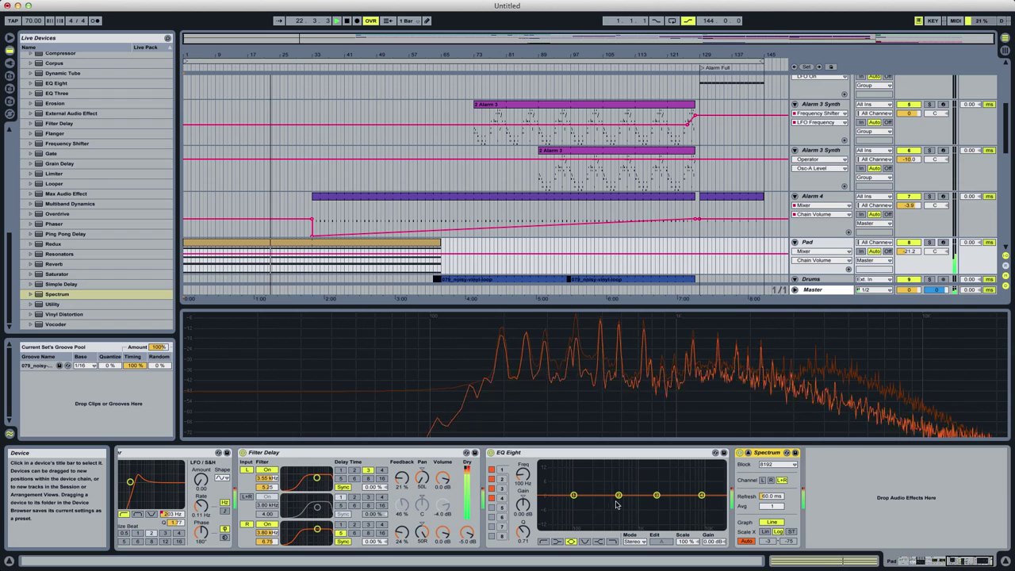
Cut EQ Eight's band 2, make band 1 a low shelf at 92.4 Hz and -9.59 dB, and set the last Auto Filter's Q to 0.88.
drag(618, 497, 611, 513)
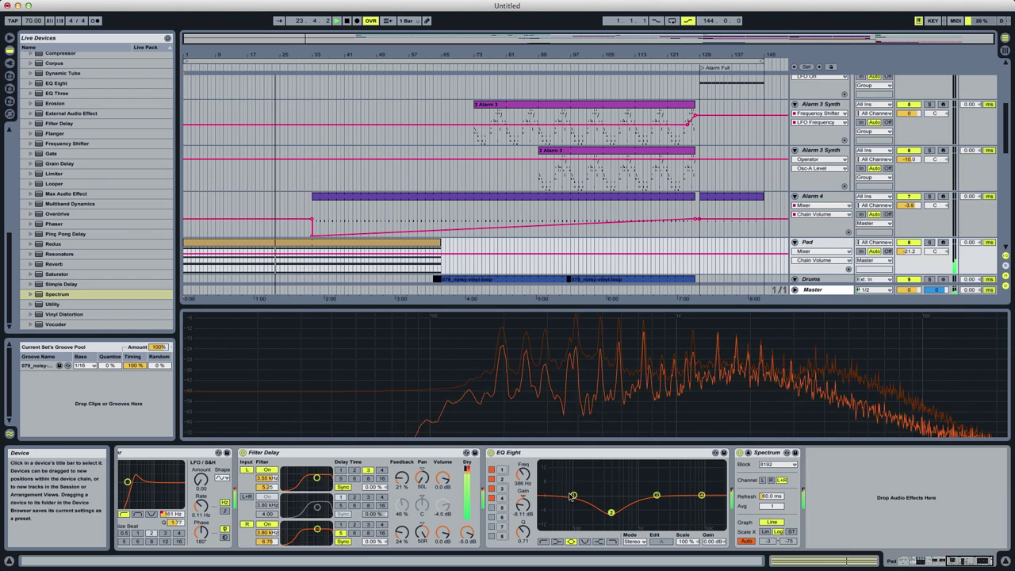
click(599, 542)
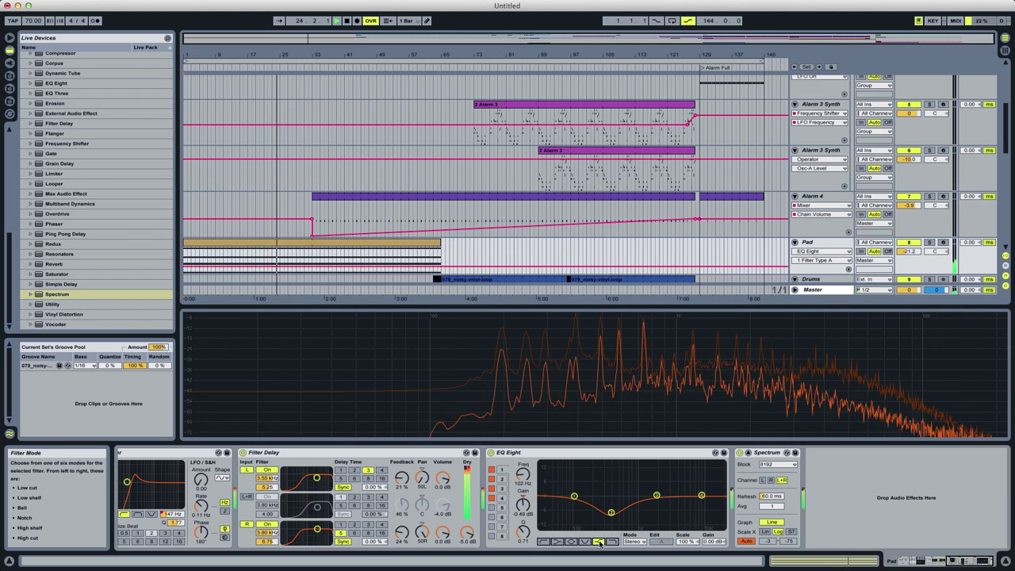
click(559, 541)
drag(574, 497, 571, 516)
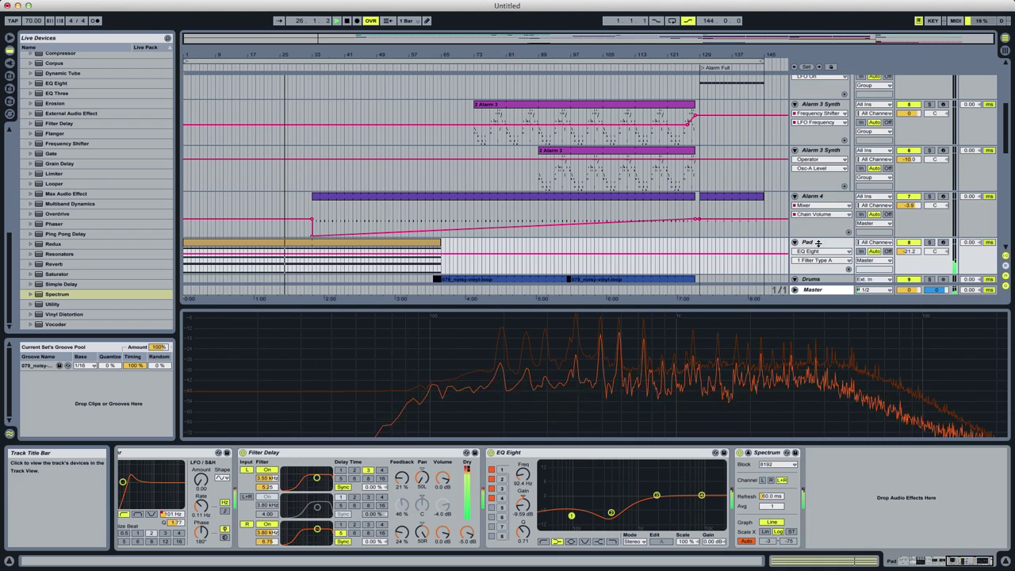
click(807, 242)
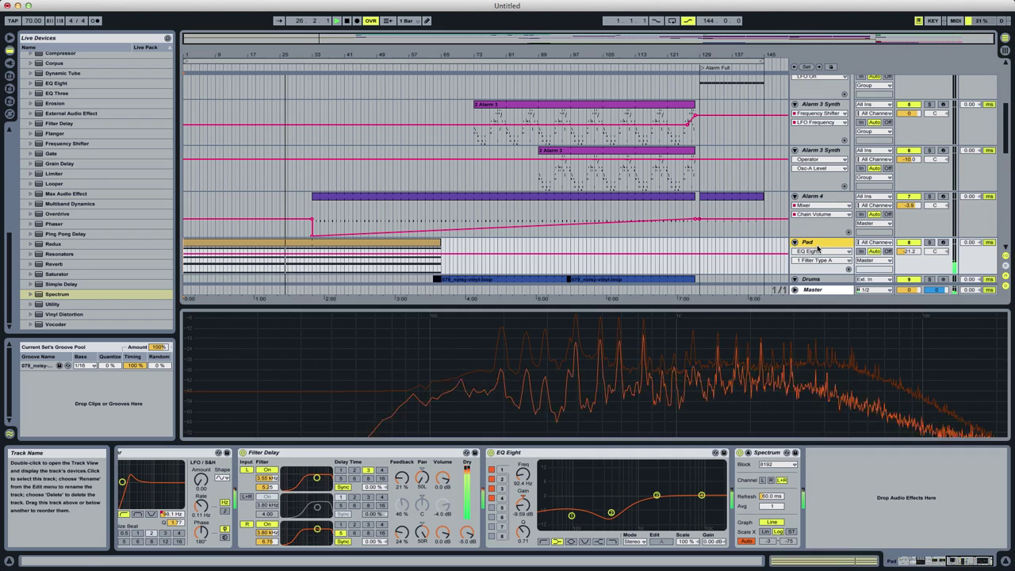
click(175, 523)
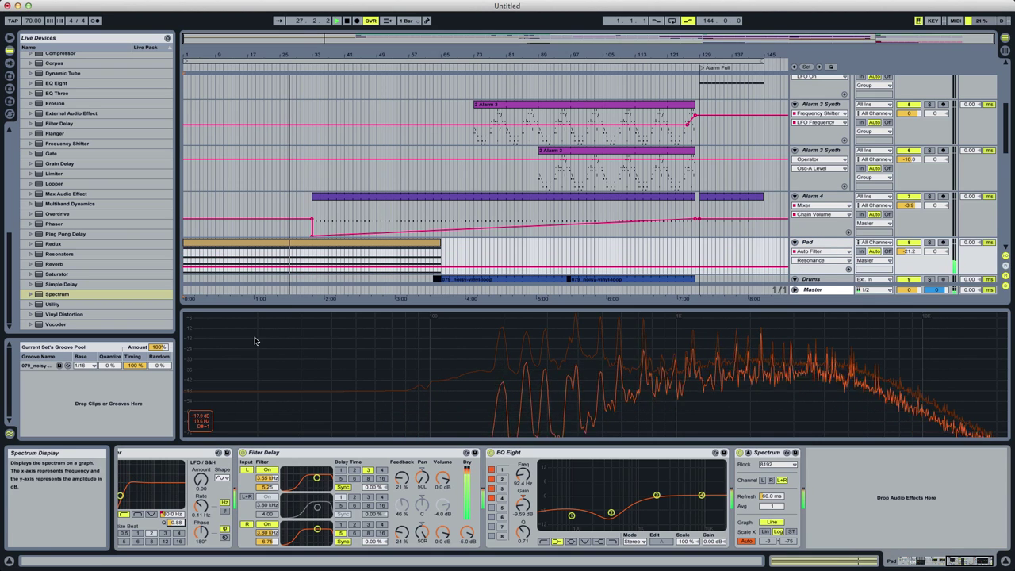
Solo the Alarm 4 track to audition it around bar 110, then remove the solo.
click(310, 214)
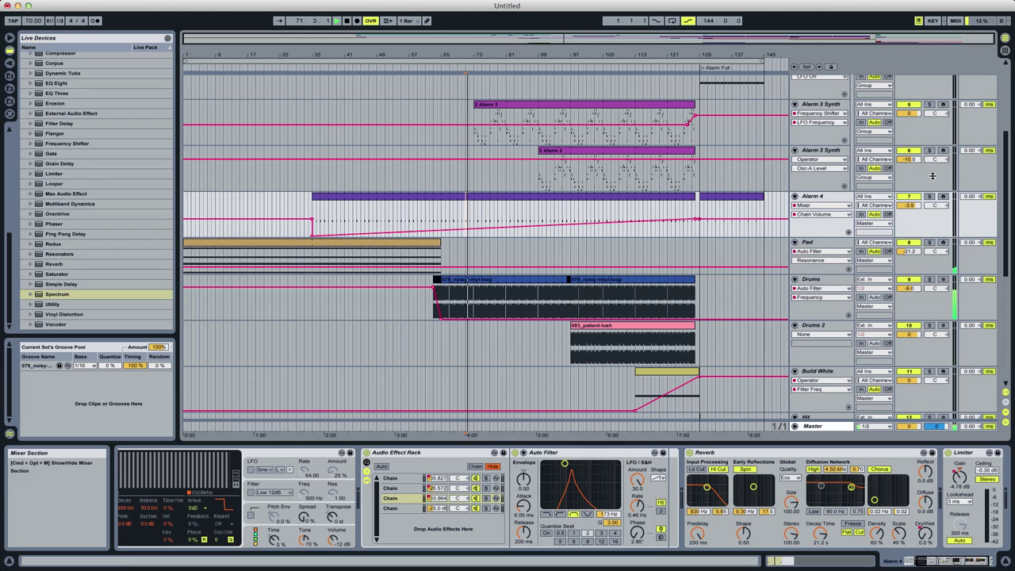
click(930, 197)
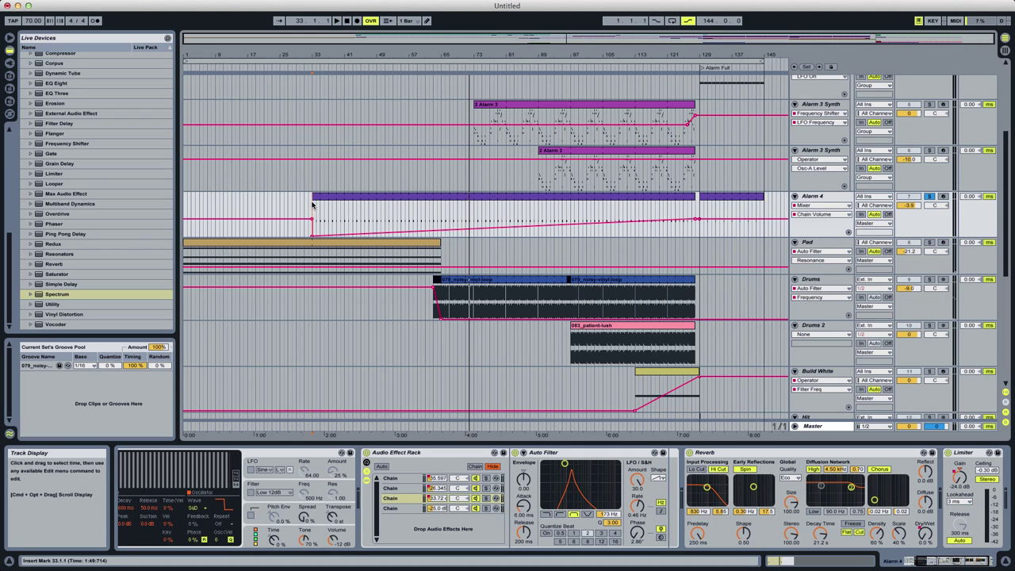
click(623, 213)
key(space)
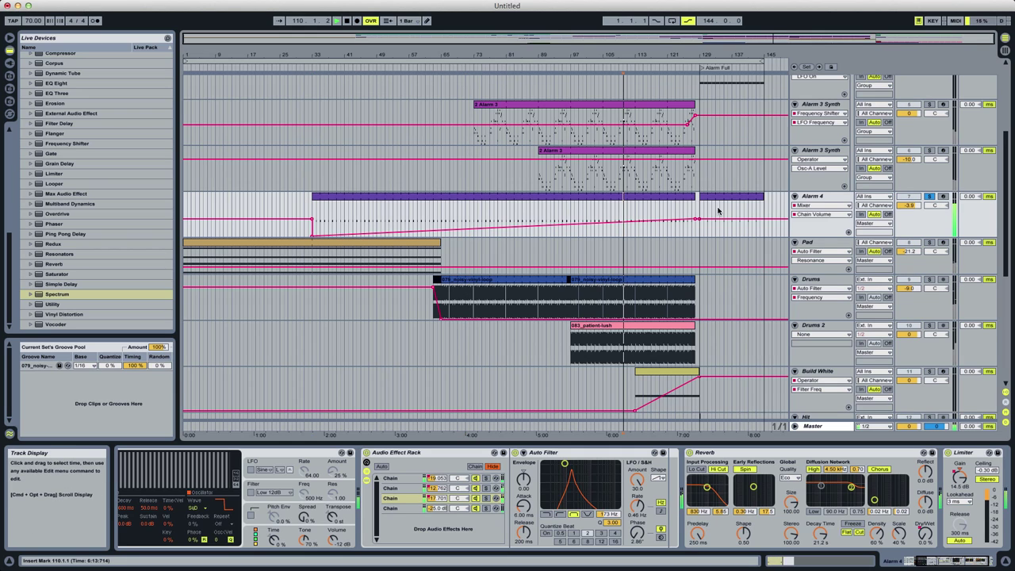
click(931, 197)
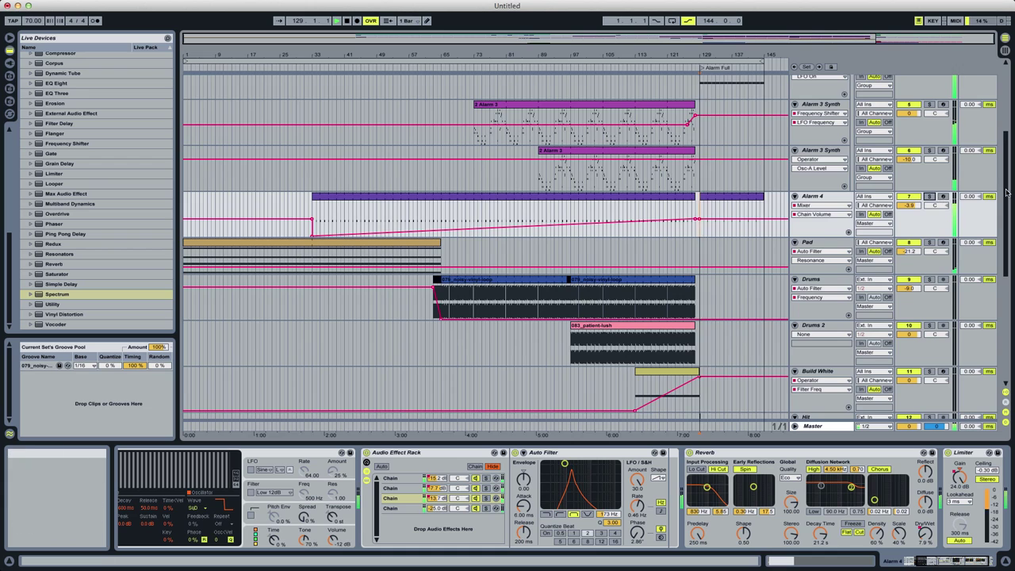
Solo the Alarm 1 track, play it from bar 33 and examine the notes of its first clip.
scroll(1006, 192, up, 5)
click(313, 156)
key(space)
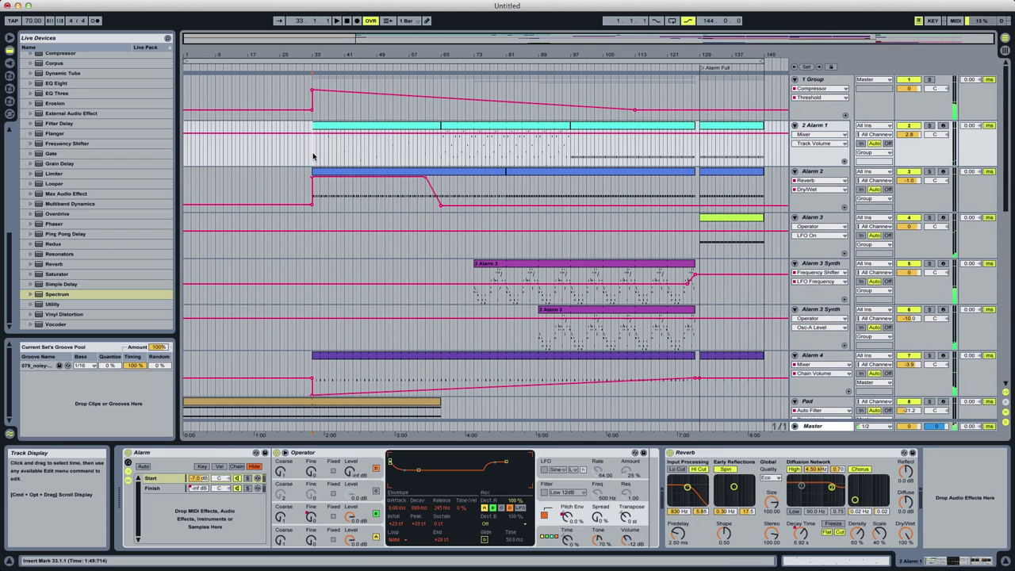
key(space)
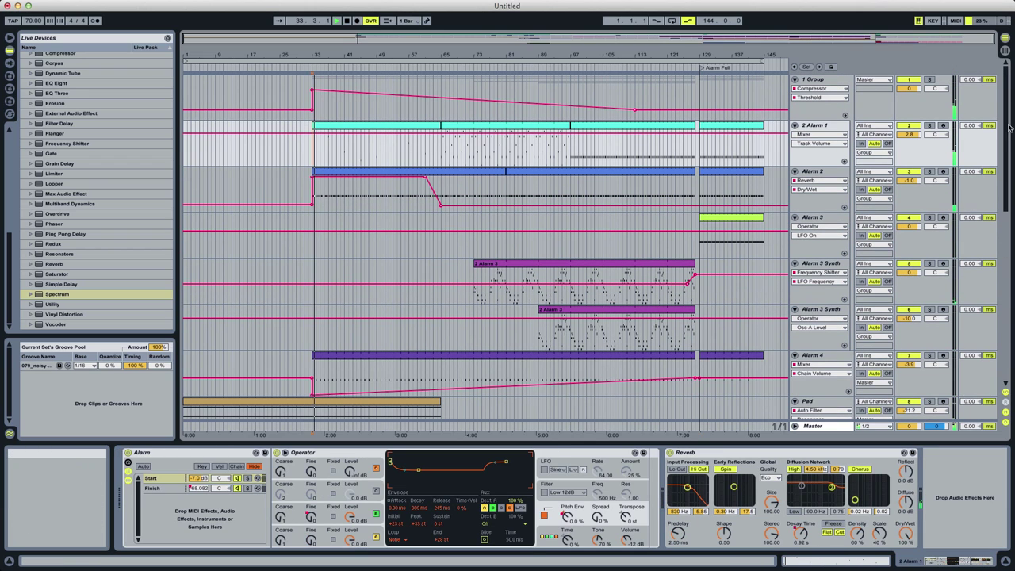
click(930, 125)
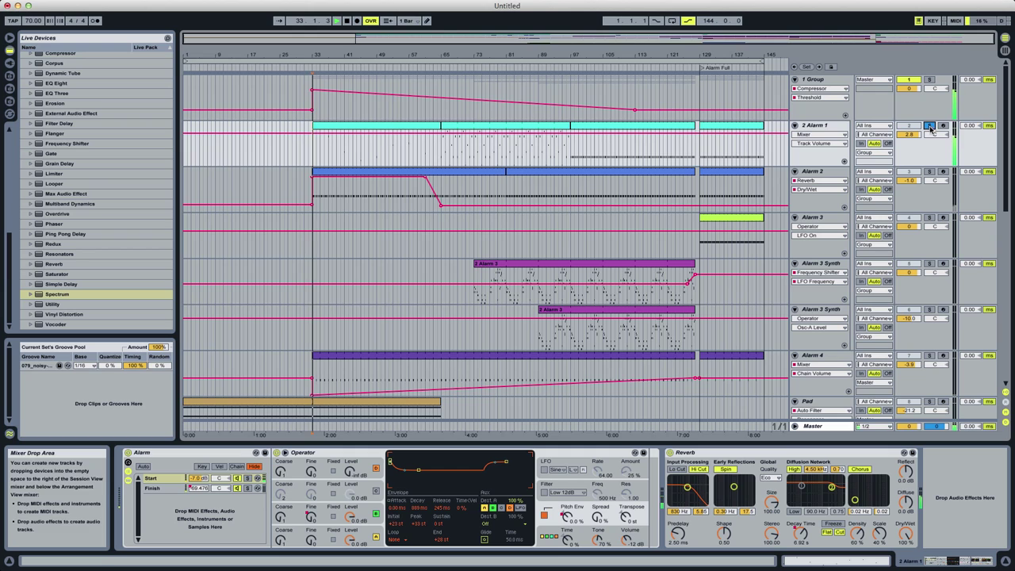
double_click(385, 137)
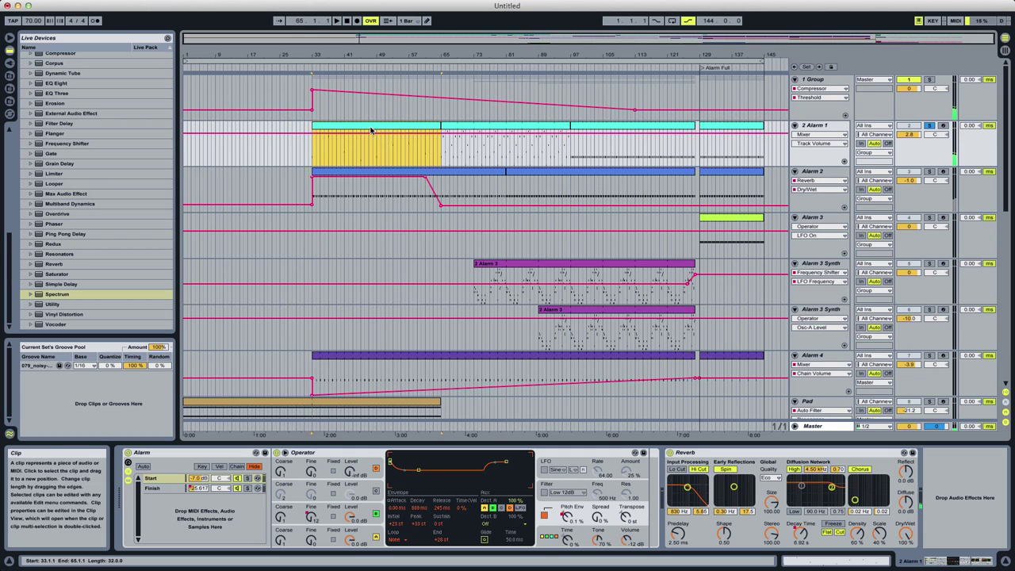
scroll(477, 419, down, 3)
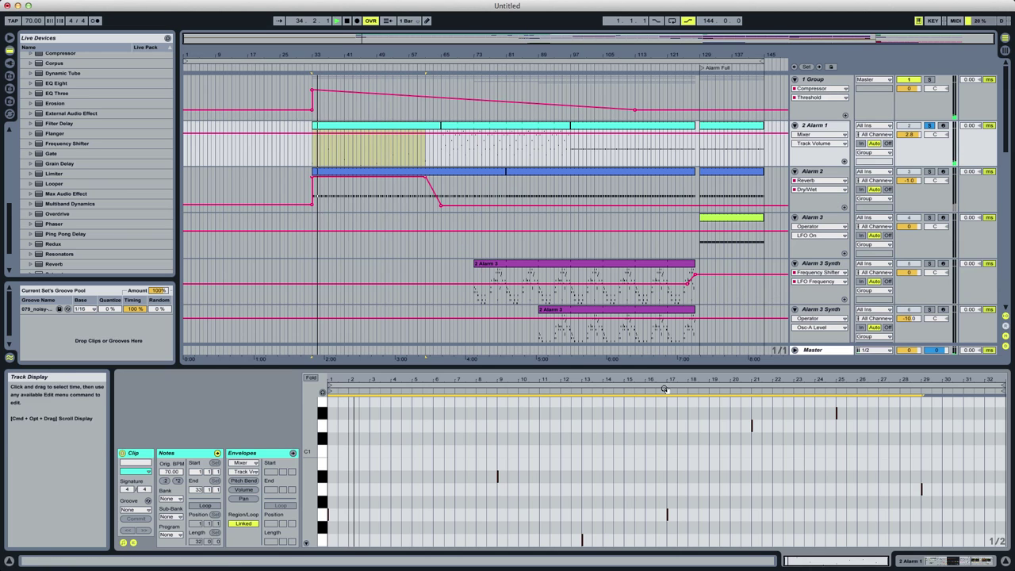
Add a second Reverb at the end of the Alarm 1 track's chain with Decay Time at 60.0 s and Dry/Wet at 100%.
double_click(815, 126)
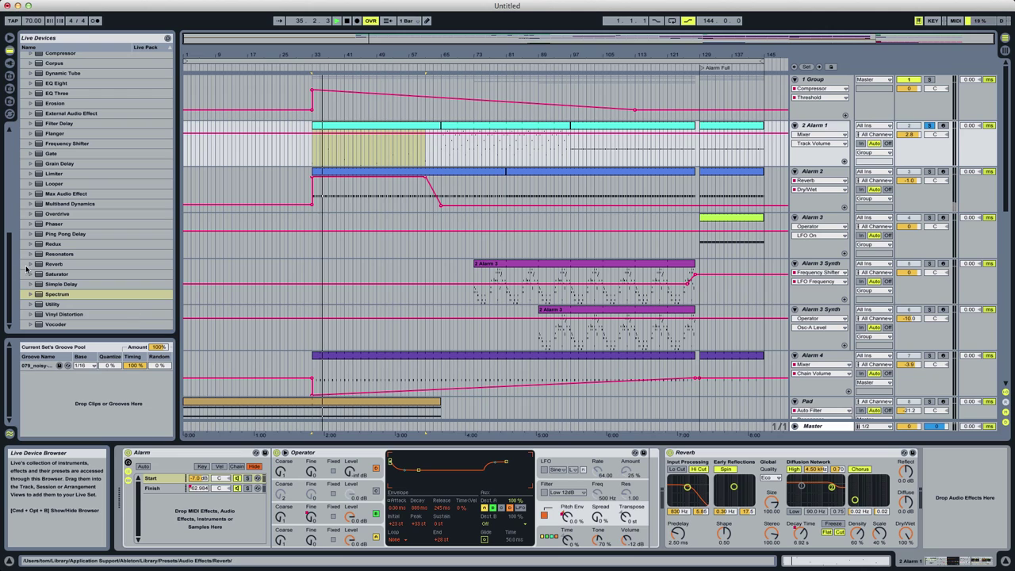
double_click(40, 264)
click(991, 533)
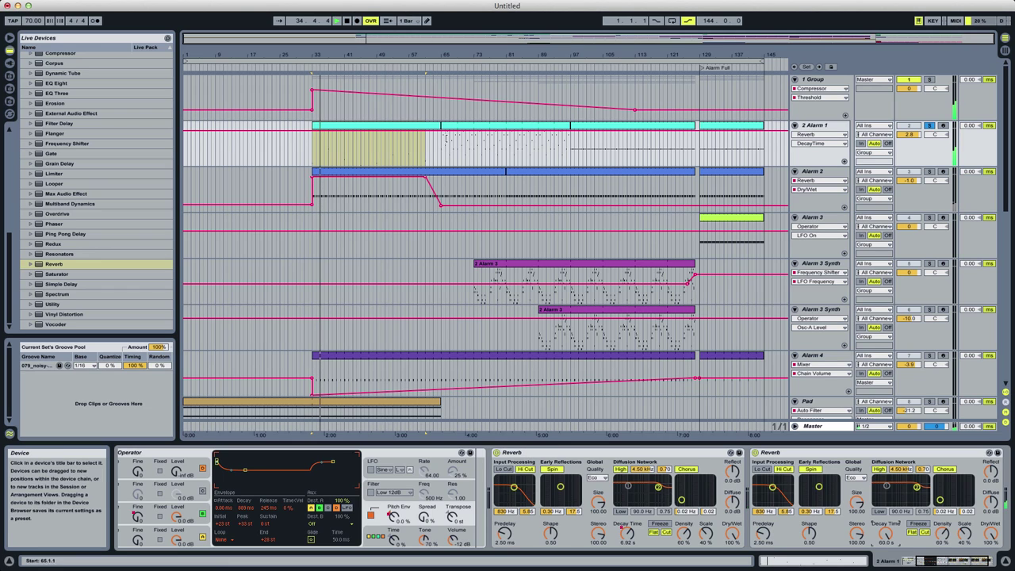
Automate the second Reverb's Decay Time and Dry/Wet on Alarm 1 to fall until bar 65, starting around bars 47 and 49.
drag(438, 151, 375, 159)
click(370, 159)
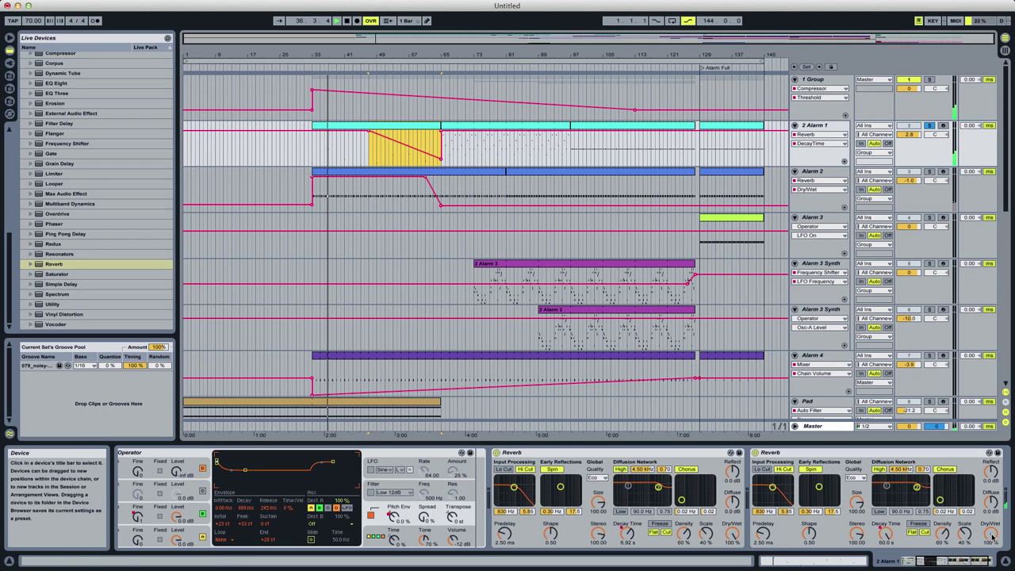
click(437, 146)
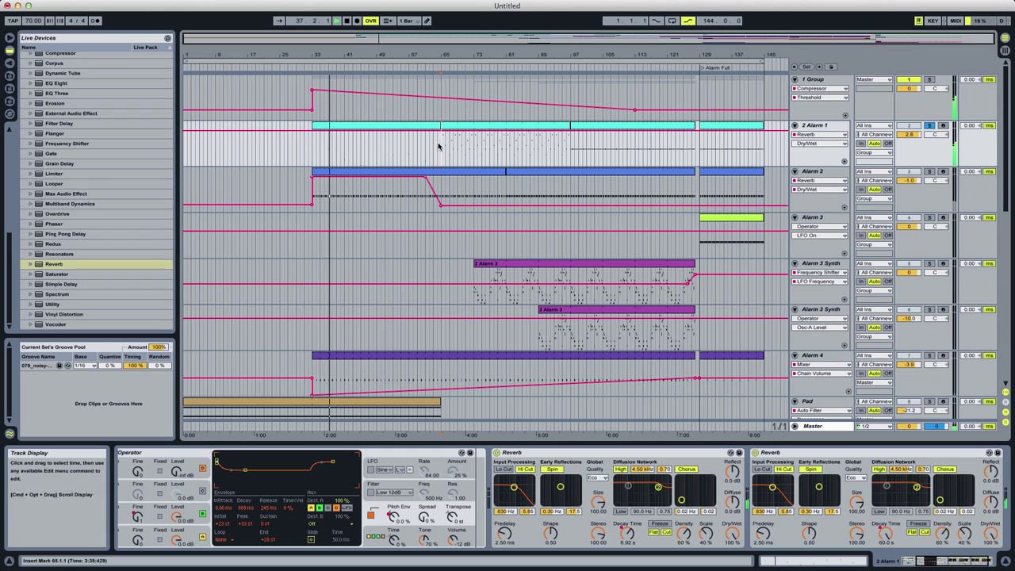
drag(438, 146, 378, 164)
click(376, 164)
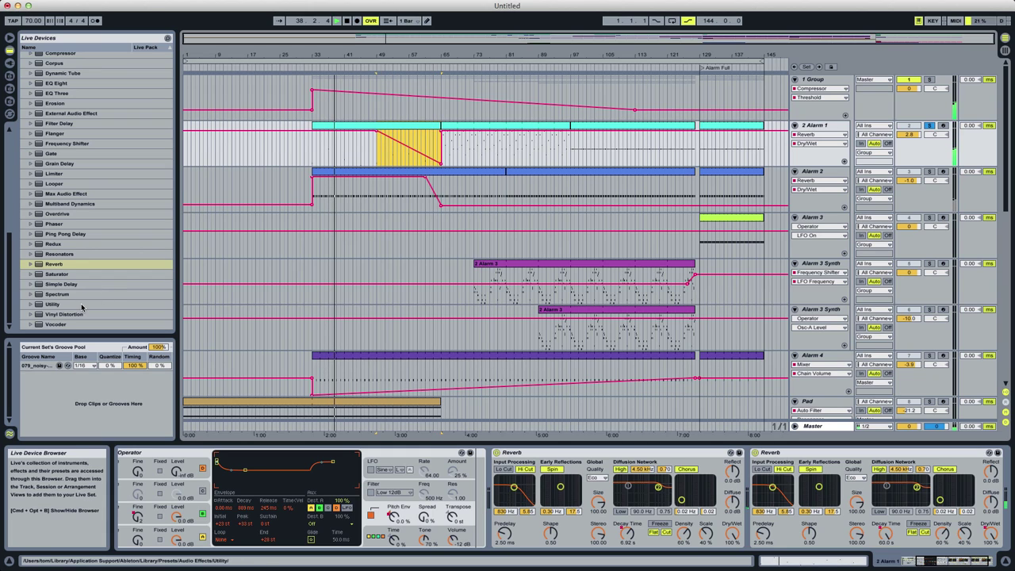
Add a Utility at the end of Alarm 1's chain and automate its Gain to rise from about -18 dB at bar 33 until bar 65.
double_click(52, 304)
click(984, 487)
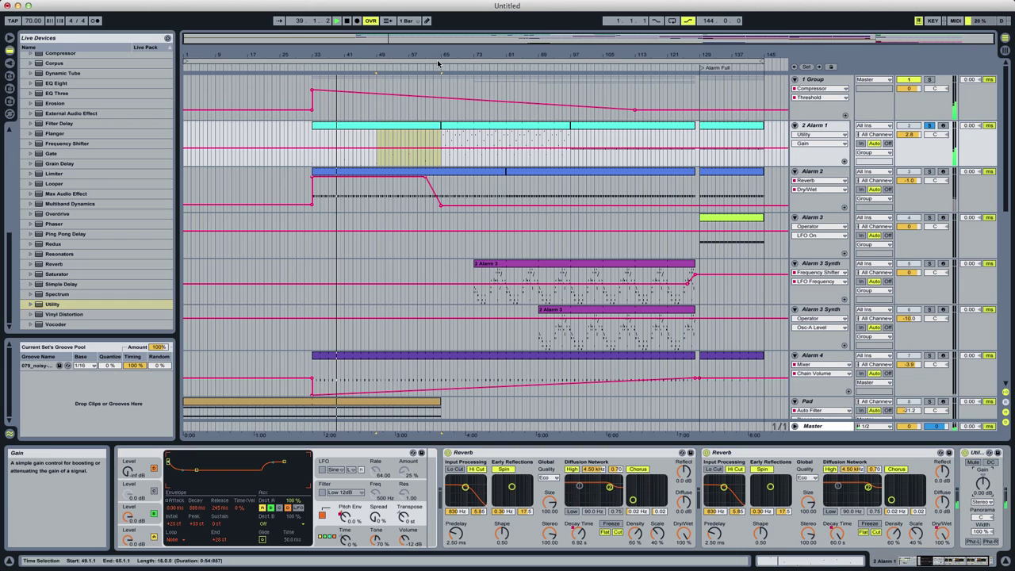
click(440, 160)
drag(440, 160, 318, 158)
double_click(440, 159)
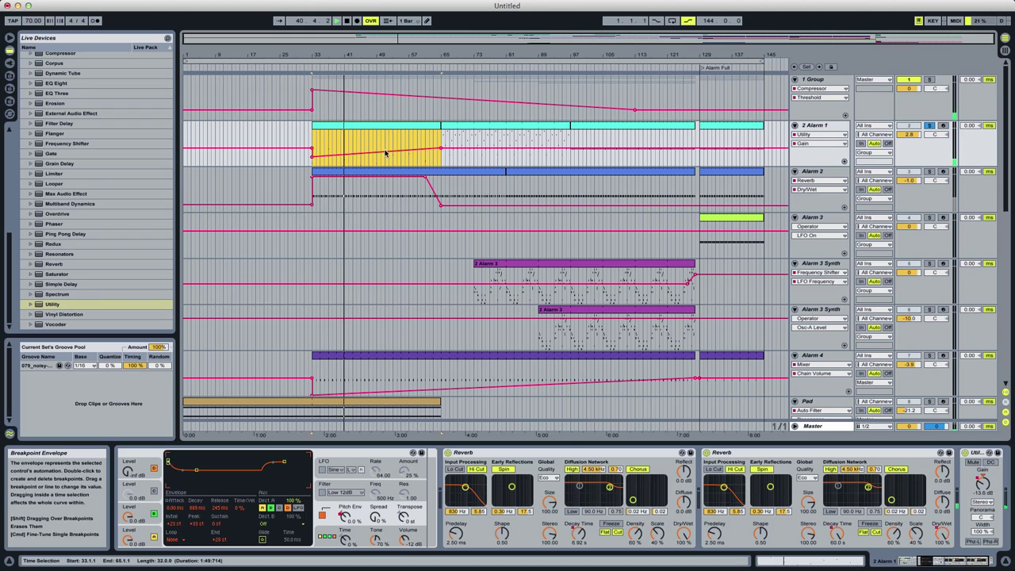
Remove the solo from Alarm 1 and play the arrangement from bar 33.
click(312, 139)
key(space)
click(931, 127)
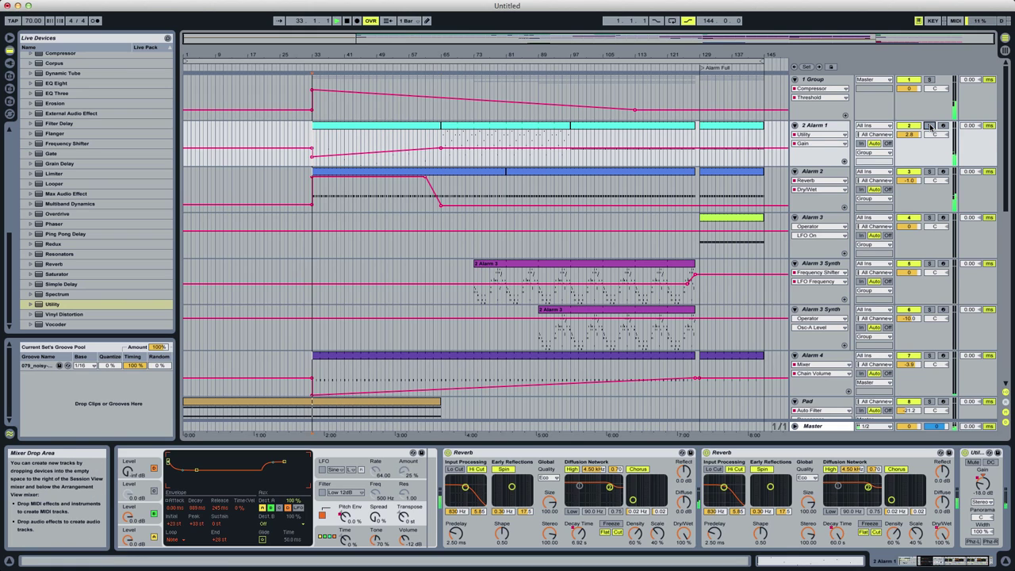
key(space)
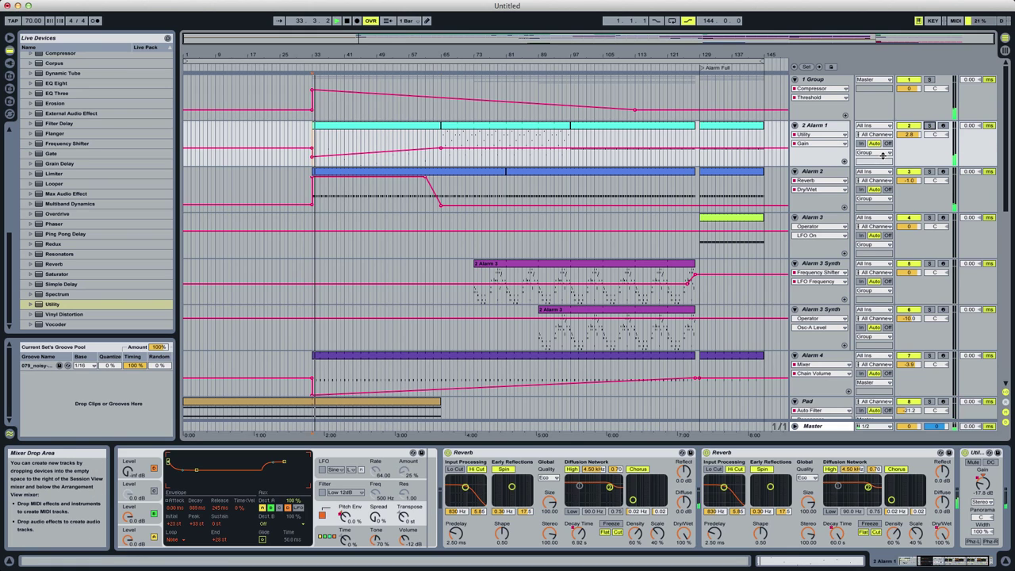
click(377, 130)
key(space)
Open the notes of Alarm 1's first clip, turn on its loop and set the loop length to 15 bars.
double_click(377, 128)
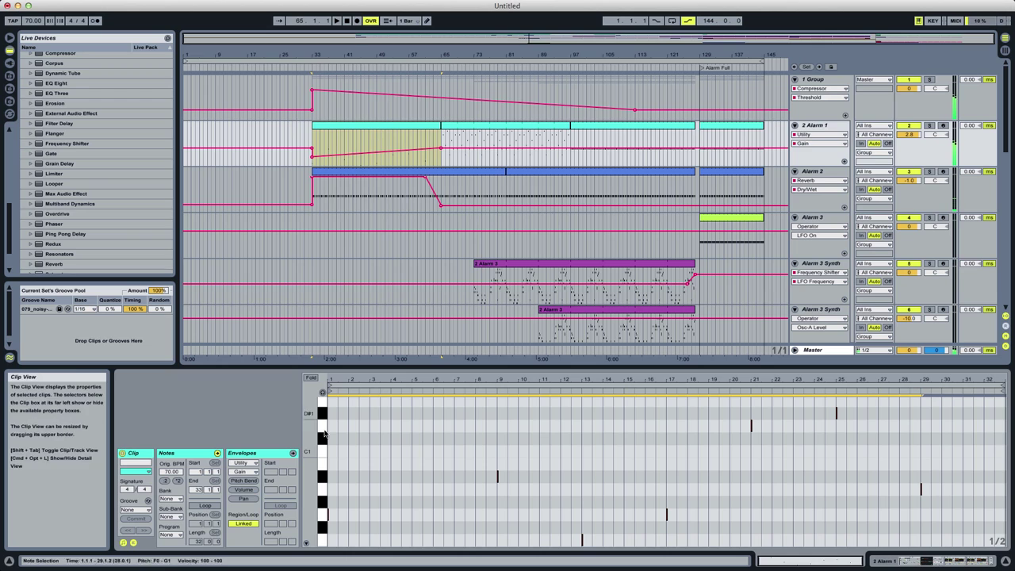
drag(362, 461, 294, 550)
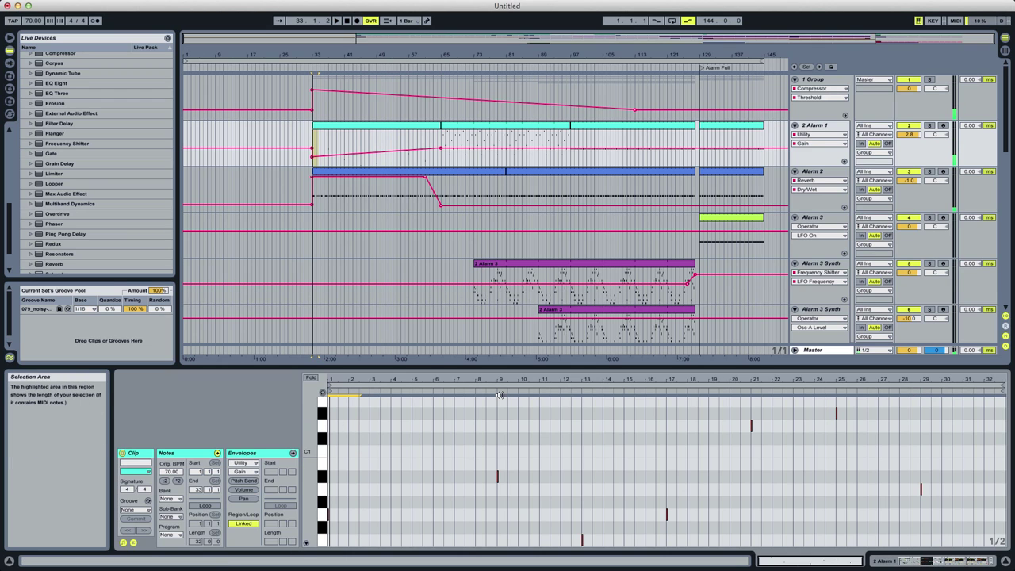
scroll(495, 412, up, 3)
key(space)
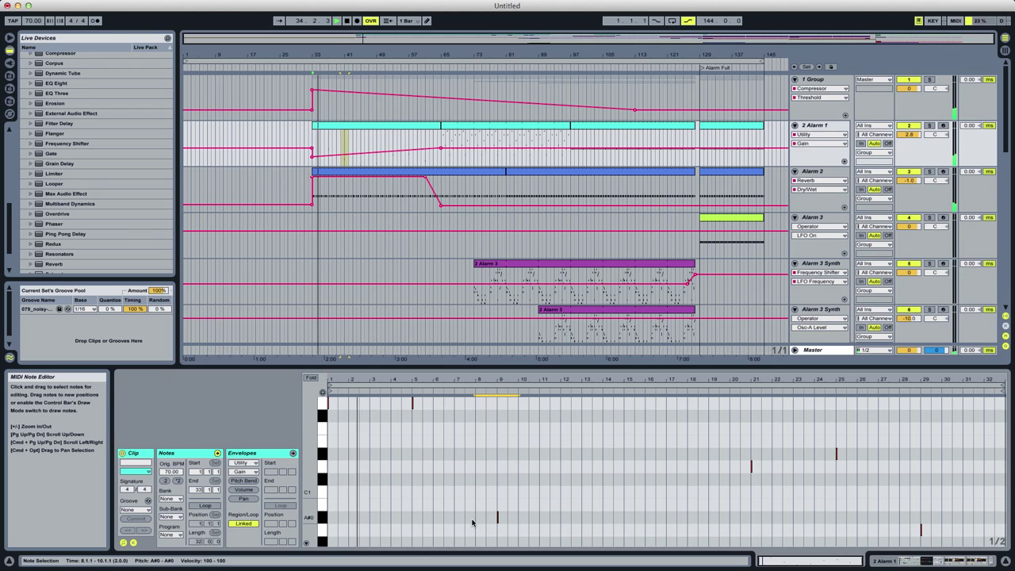
scroll(476, 516, up, 3)
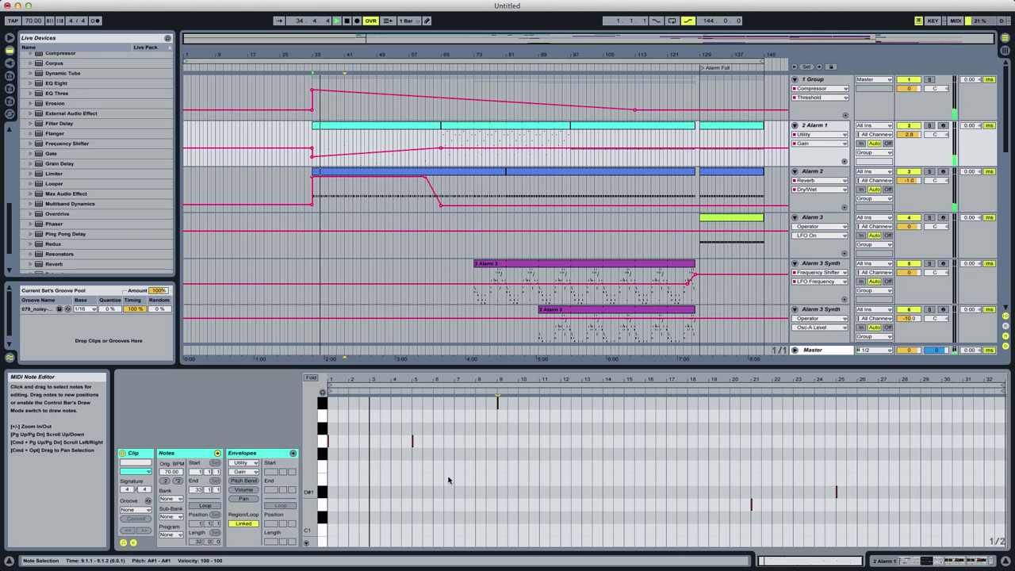
click(205, 506)
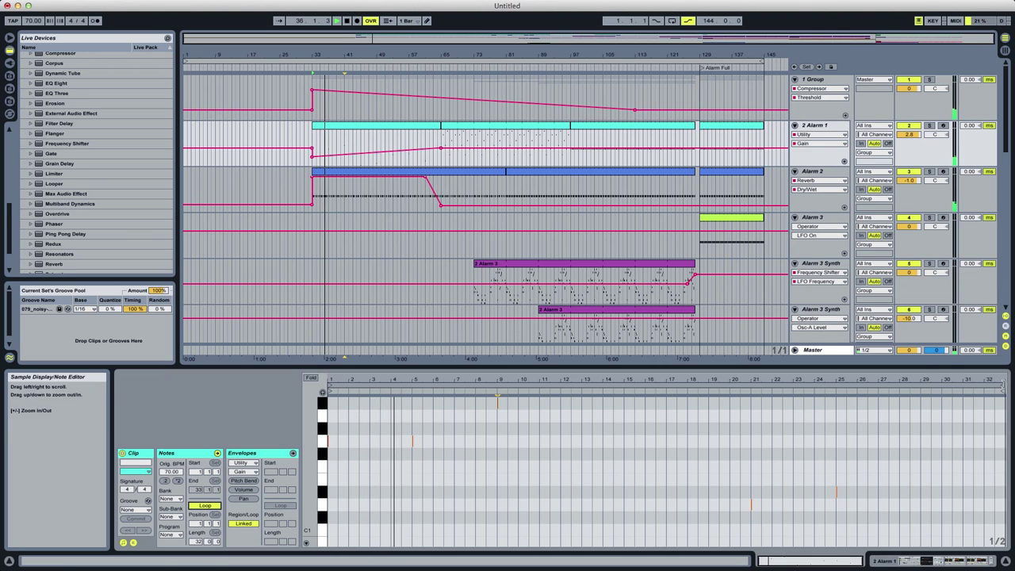
mouse_move(1007, 392)
mouse_down()
mouse_move(601, 396)
mouse_move(645, 395)
mouse_up()
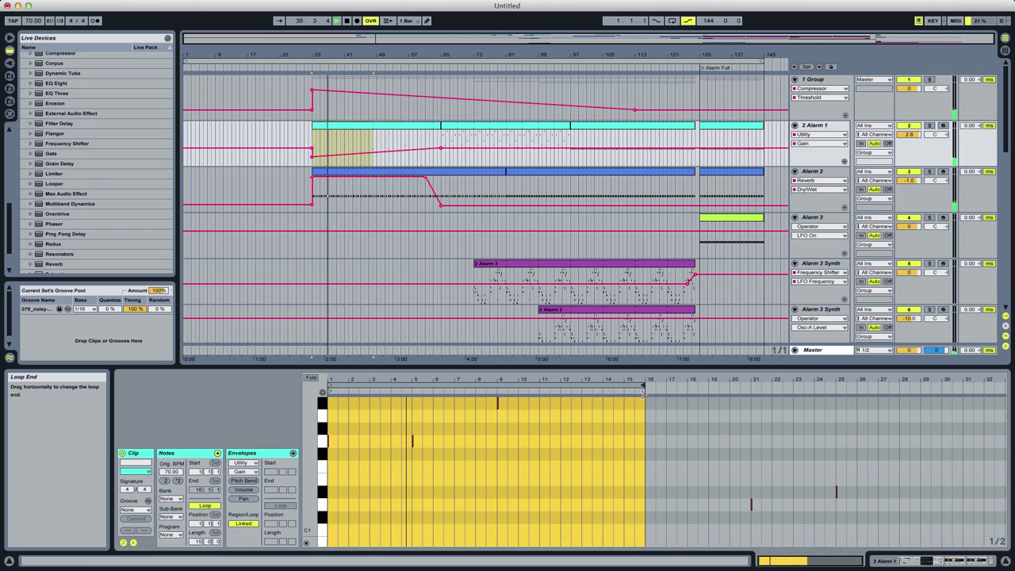
Transpose the clip's note at bar 9 down three semitones to G1.
drag(484, 418, 511, 405)
key(Down)
key(Down)
key(Down)
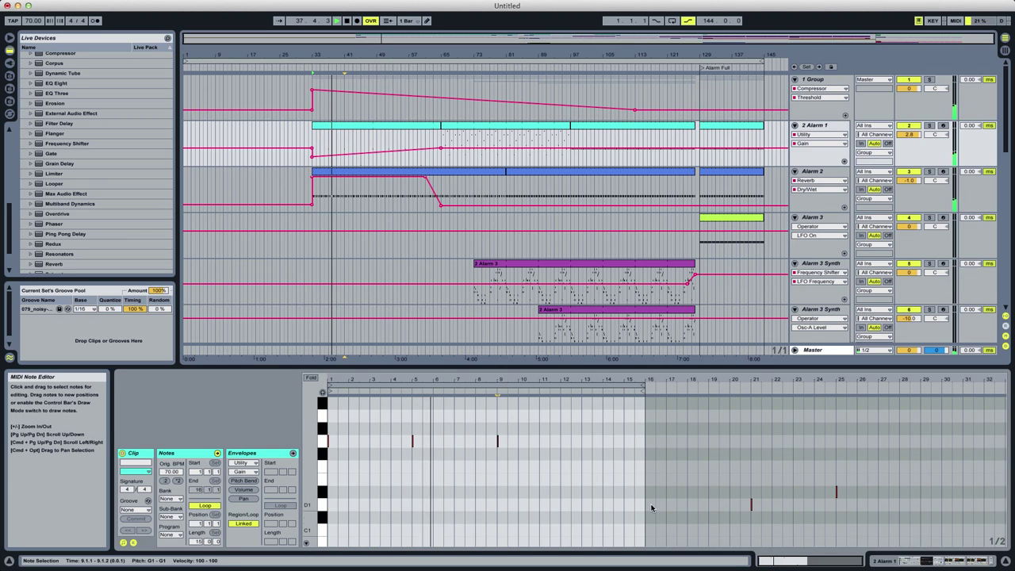
Transpose the clip's note at bar 13 up to G1, level with the notes before it.
scroll(543, 482, down, 5)
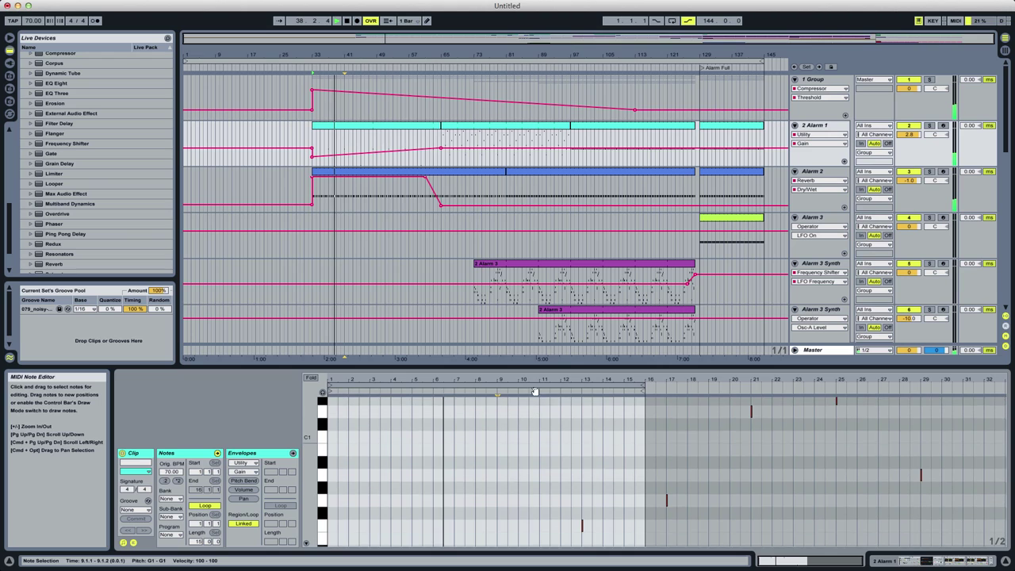
drag(606, 501, 572, 548)
key(shift+Up)
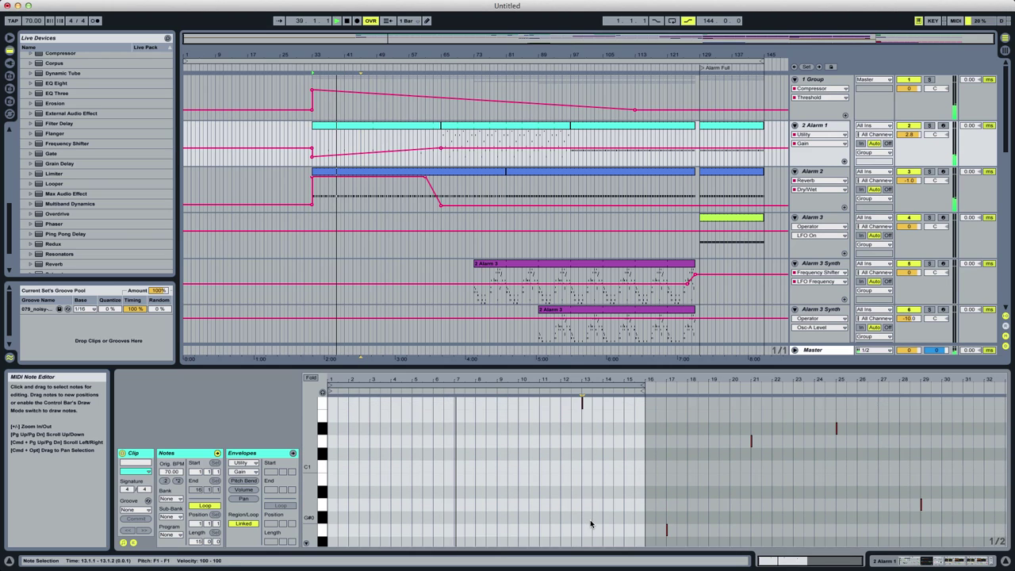
key(Up)
key(Up)
key(Up)
key(Up)
key(Down)
key(Down)
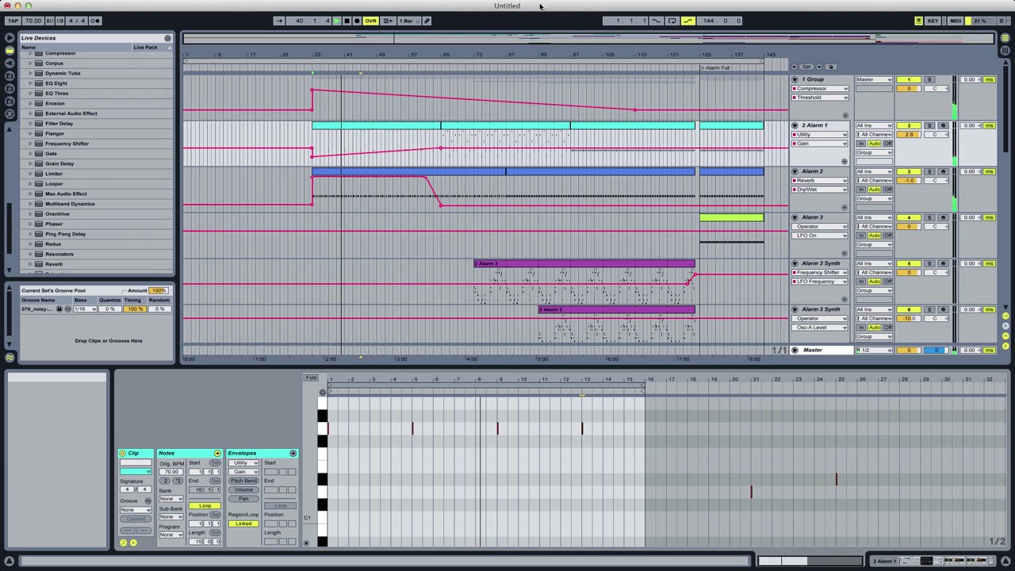
Insert a new MIDI track below the Bass track, name it Birds and unfold it.
scroll(984, 334, down, 10)
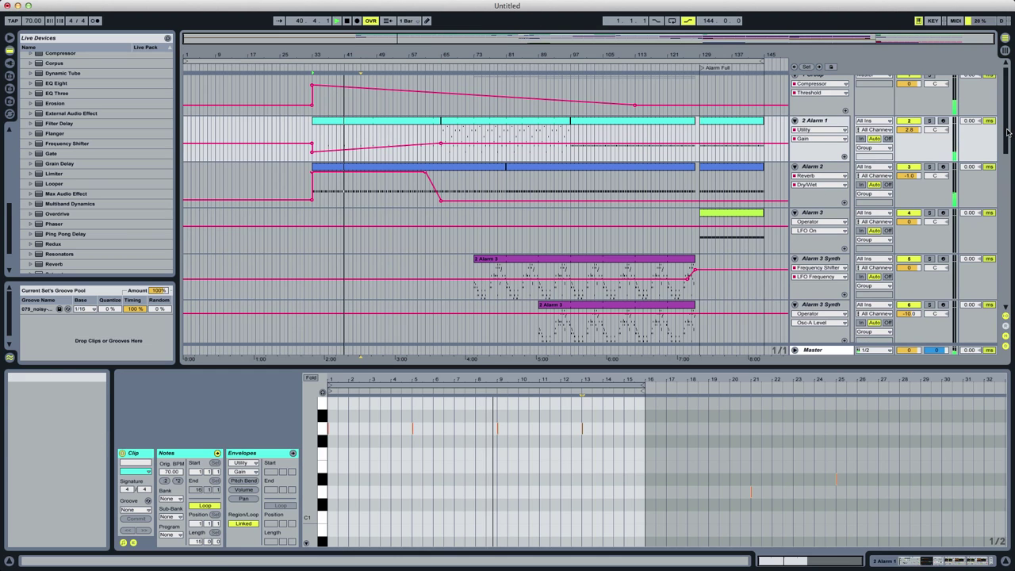
click(821, 303)
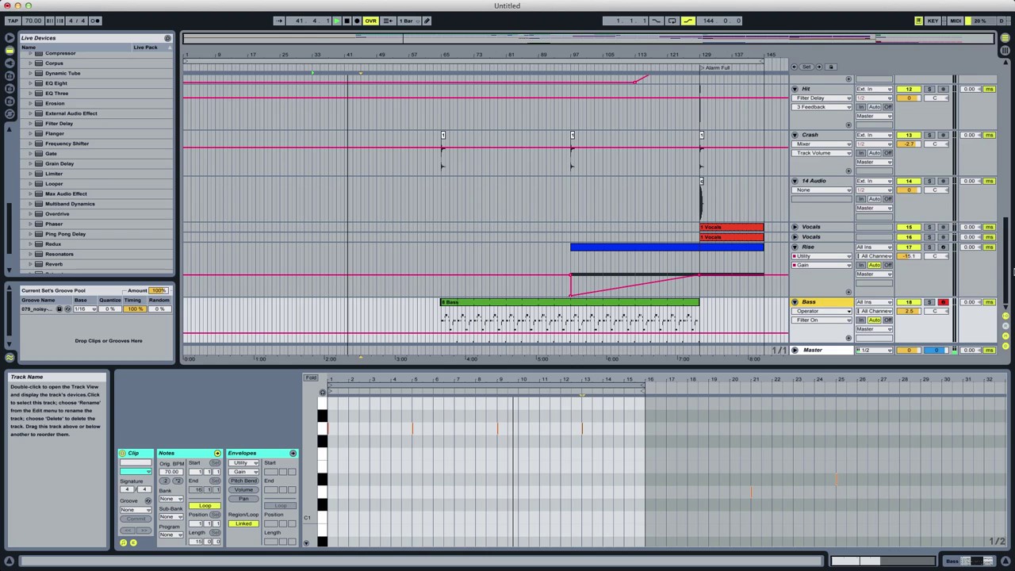
key(super+shift+t)
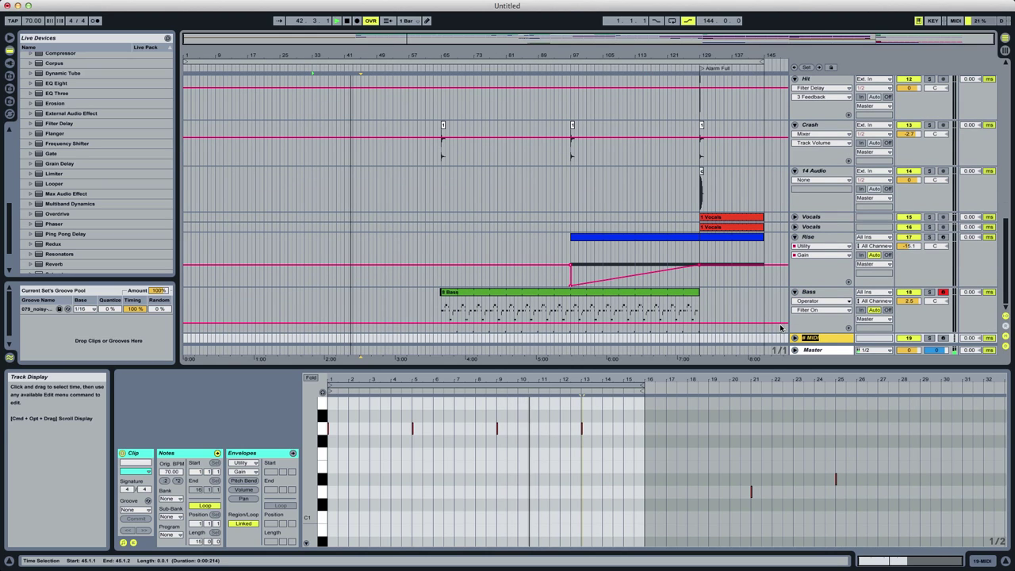
text(Birds)
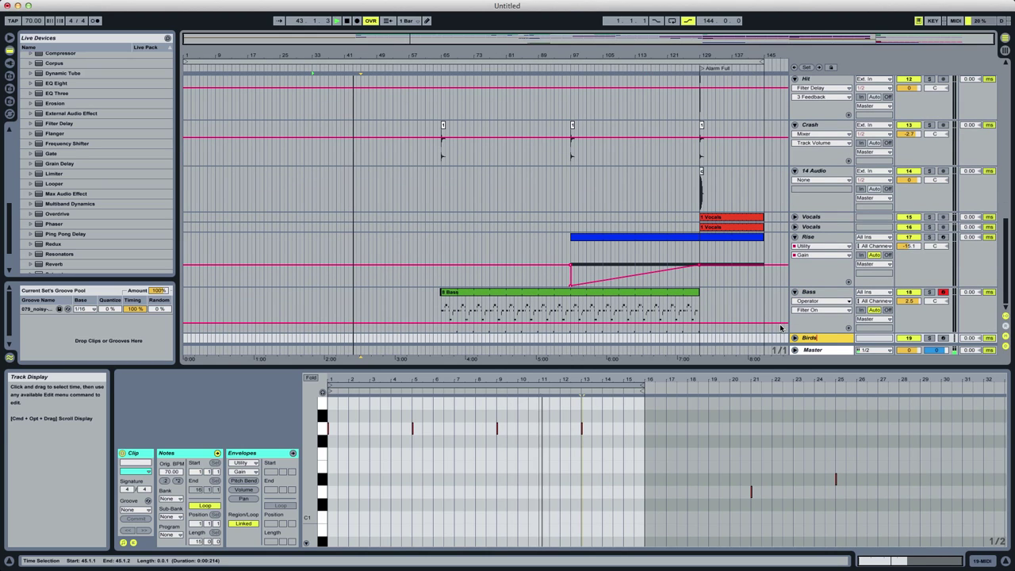
key(Return)
click(795, 338)
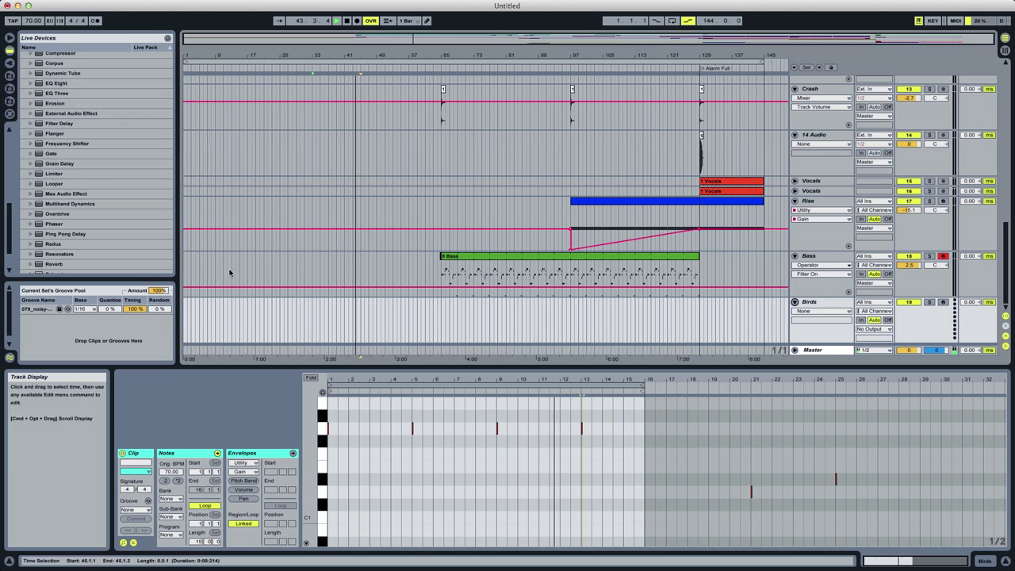
Select the range from bar 17 to bar 20 on the Birds track and arm the track for recording.
click(248, 309)
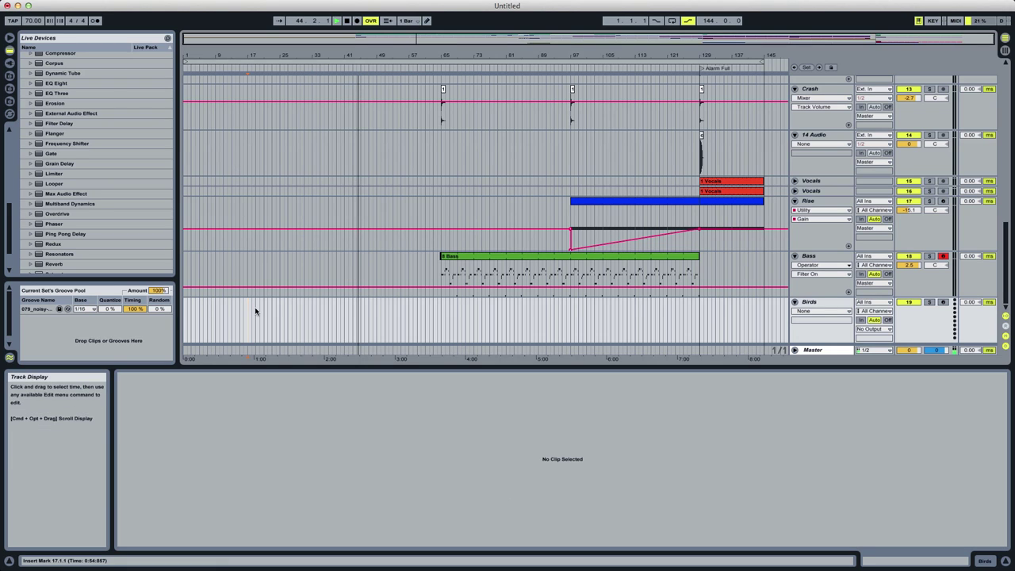
key(space)
drag(249, 309, 260, 310)
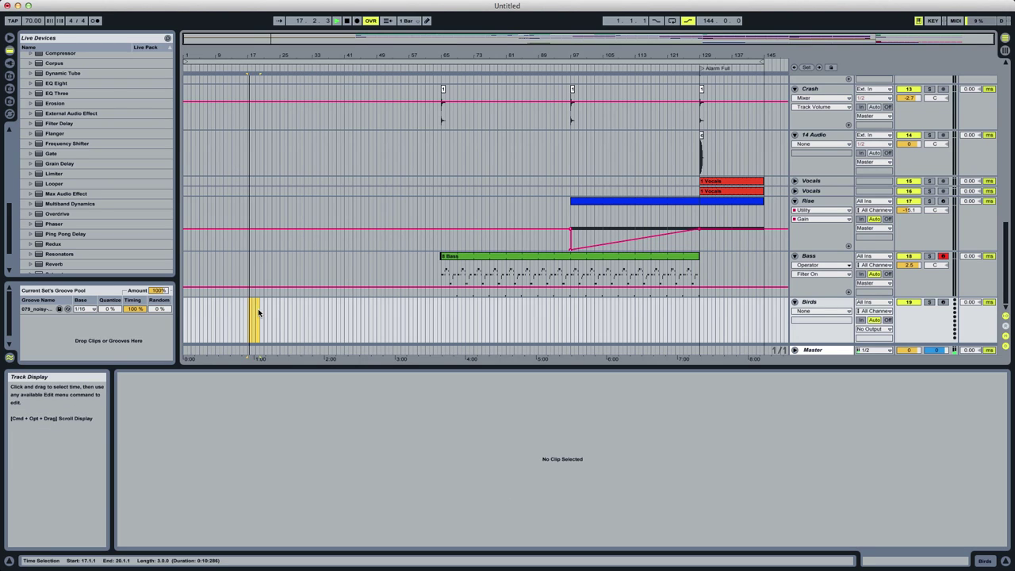
click(817, 303)
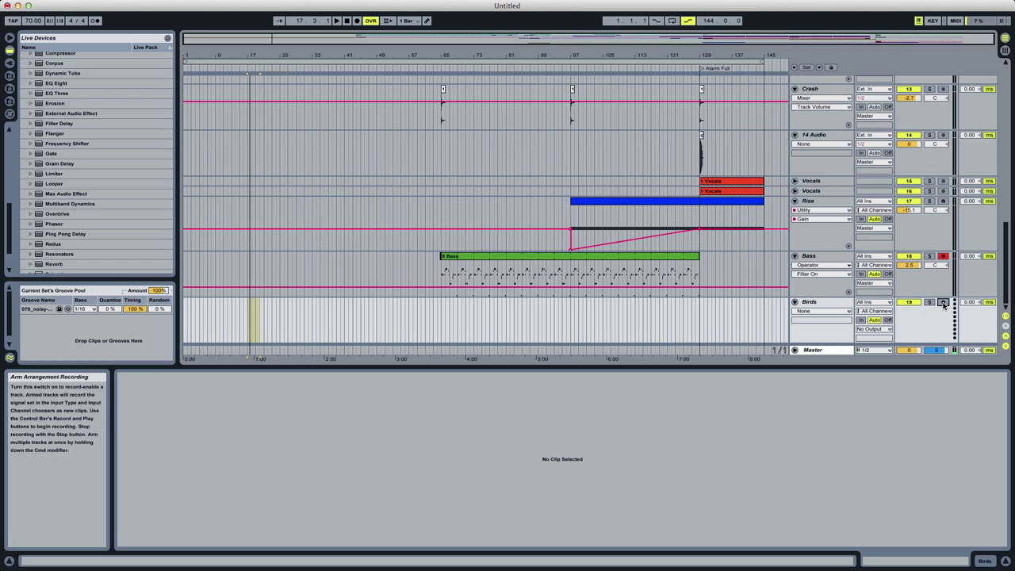
click(943, 302)
Load an Operator instrument onto the Birds track.
scroll(14, 226, up, 10)
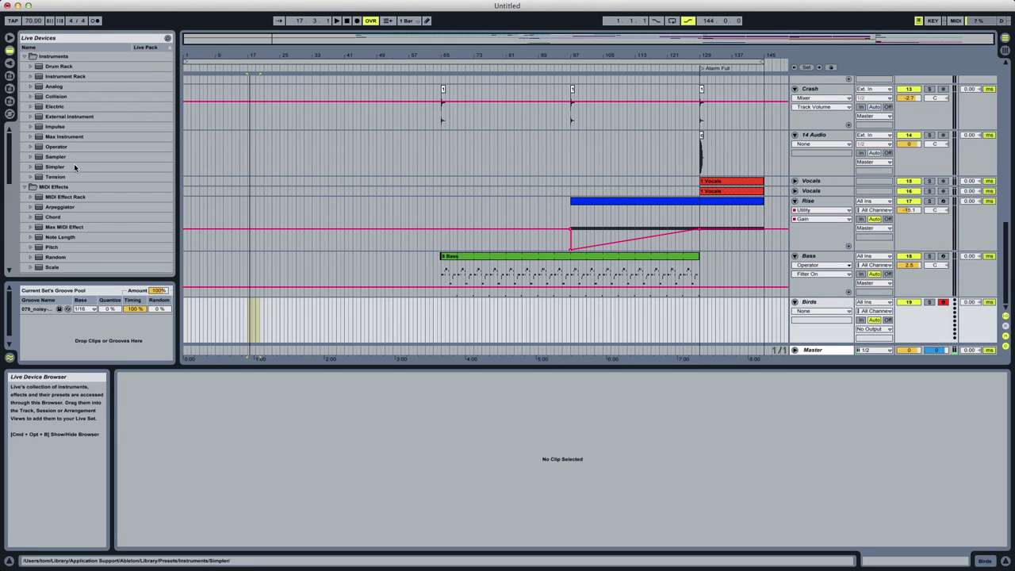
click(58, 147)
double_click(58, 147)
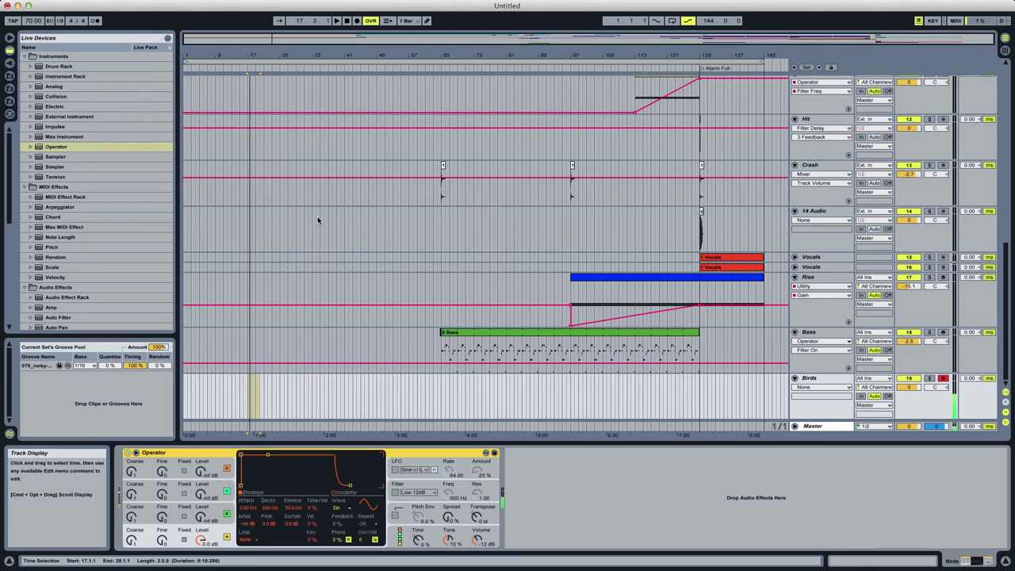
Enable Operator's pitch envelope at 100% and shape it with Initial -16 st, Peak +11 st and Sustain -23 st, lengthening oscillator A's Release to 191 ms.
click(395, 517)
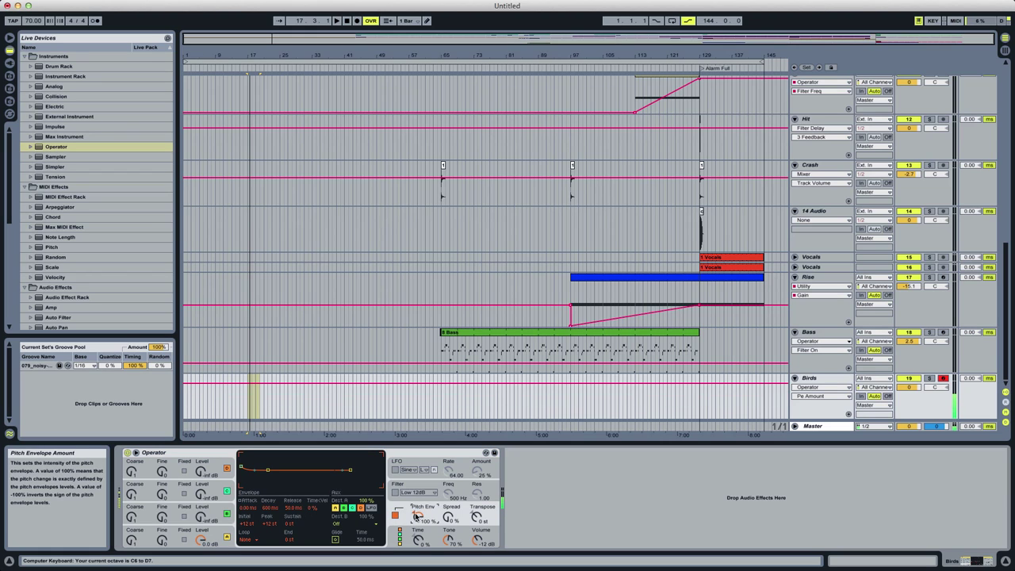
drag(269, 471, 279, 485)
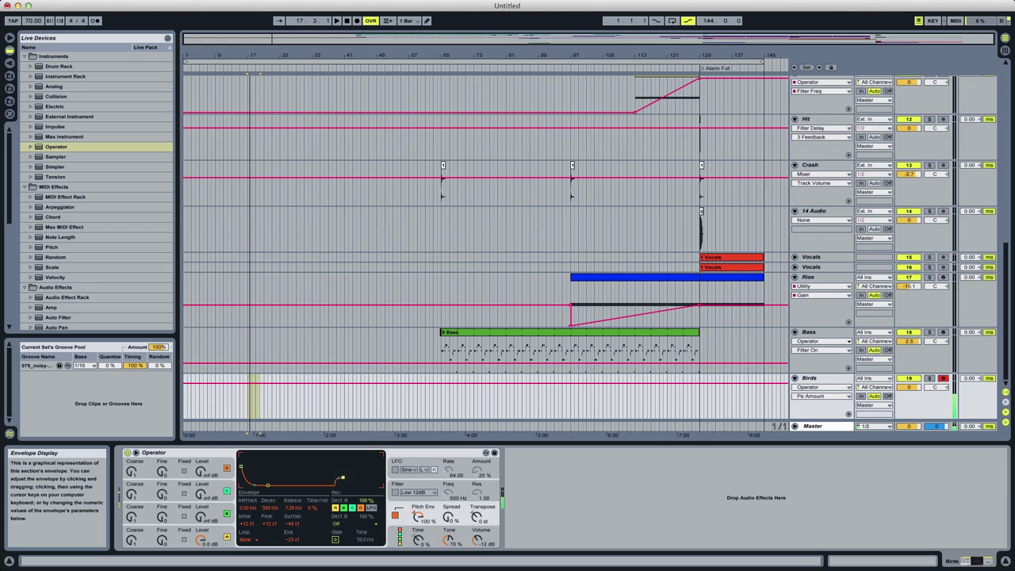
click(212, 543)
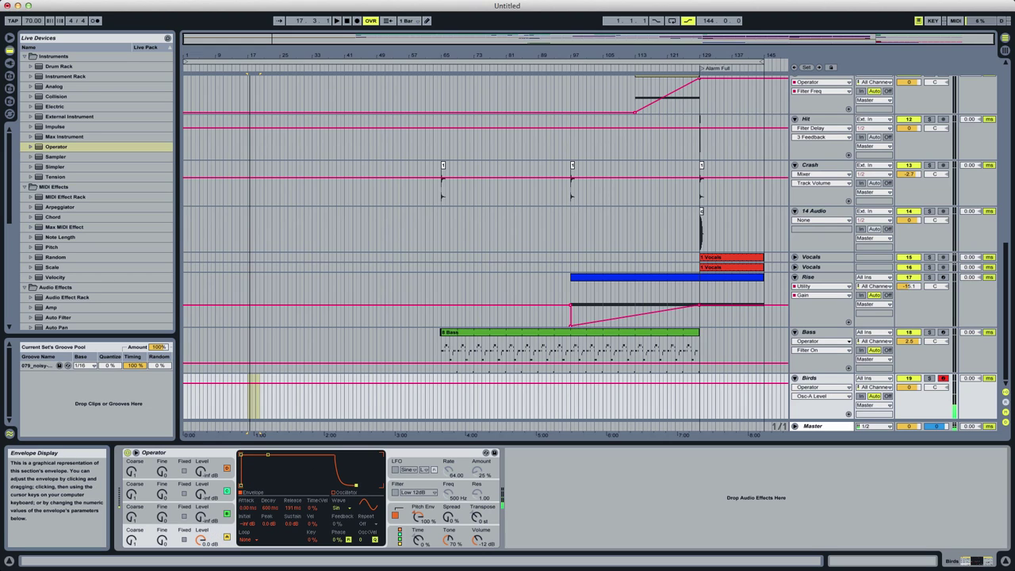
click(404, 511)
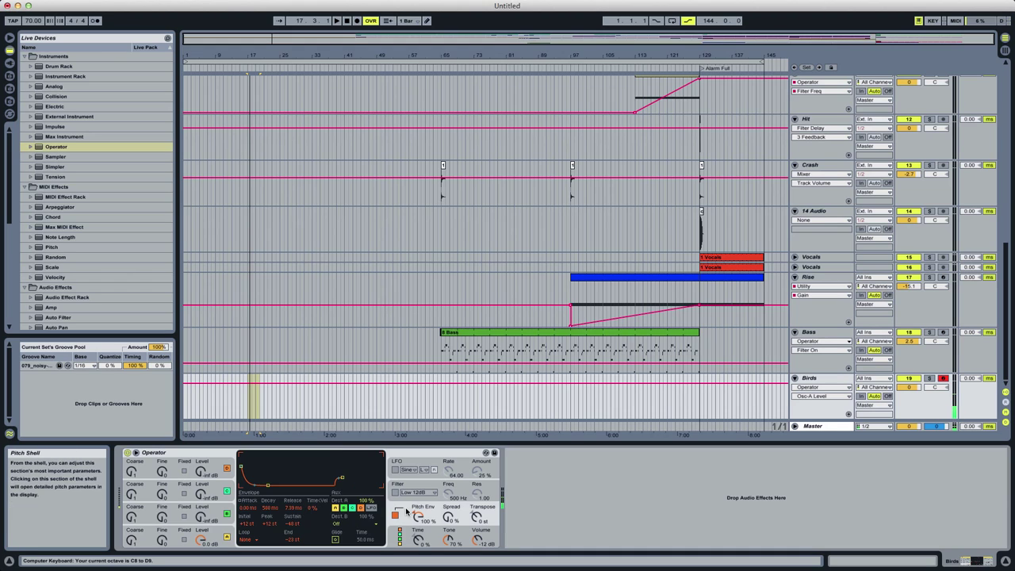
drag(265, 485, 264, 476)
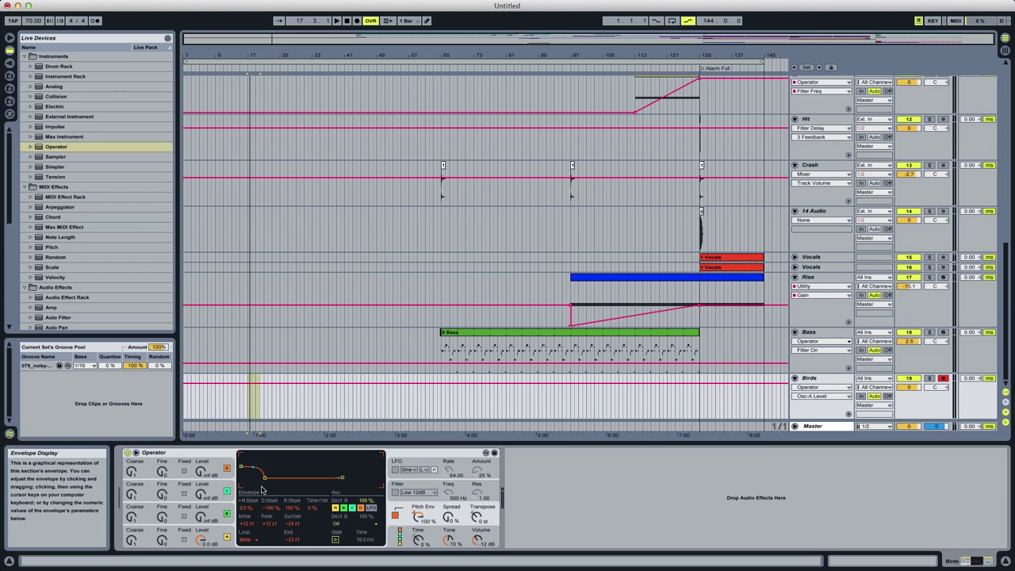
drag(265, 479, 264, 480)
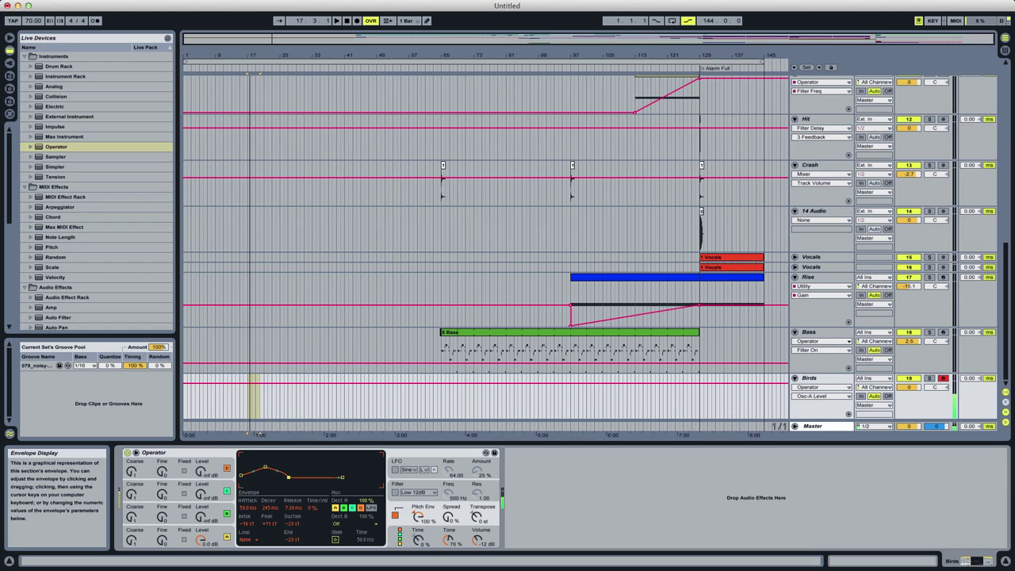
Shorten the volume envelope Release of oscillators B and A in the Birds track's Operator to 1.00 ms.
key(x)
click(214, 515)
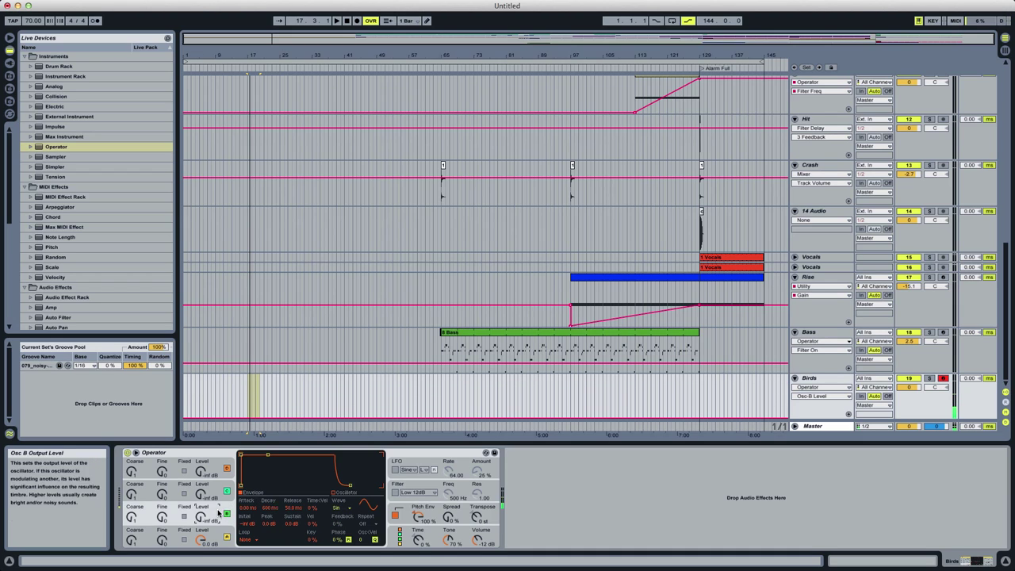
drag(297, 510, 296, 551)
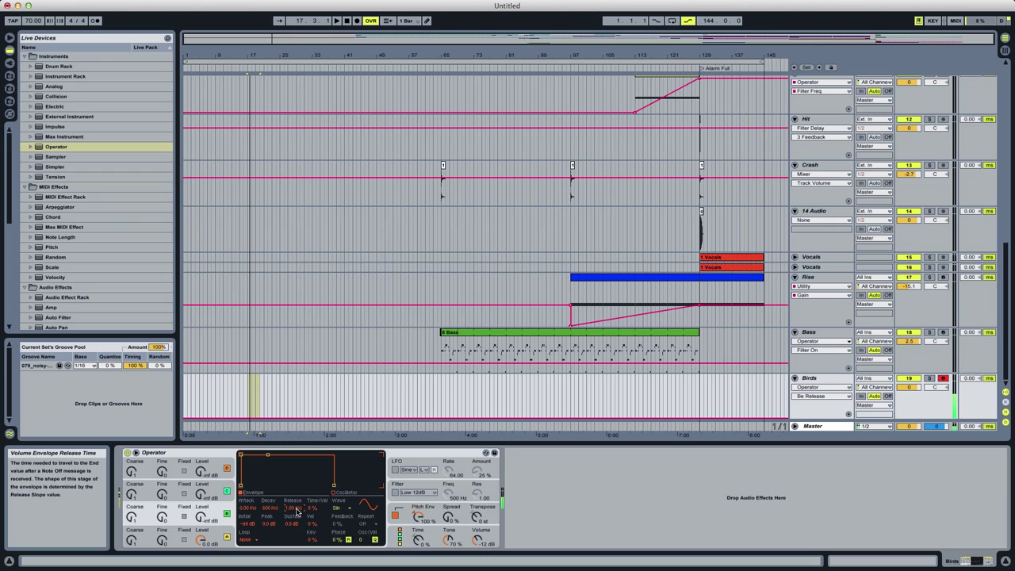
click(214, 540)
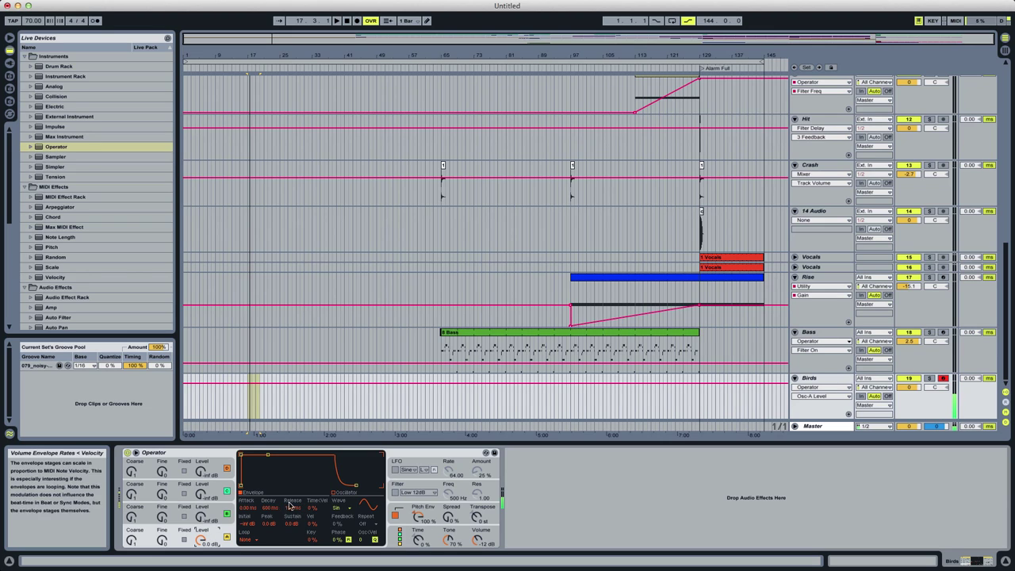
drag(297, 508, 297, 549)
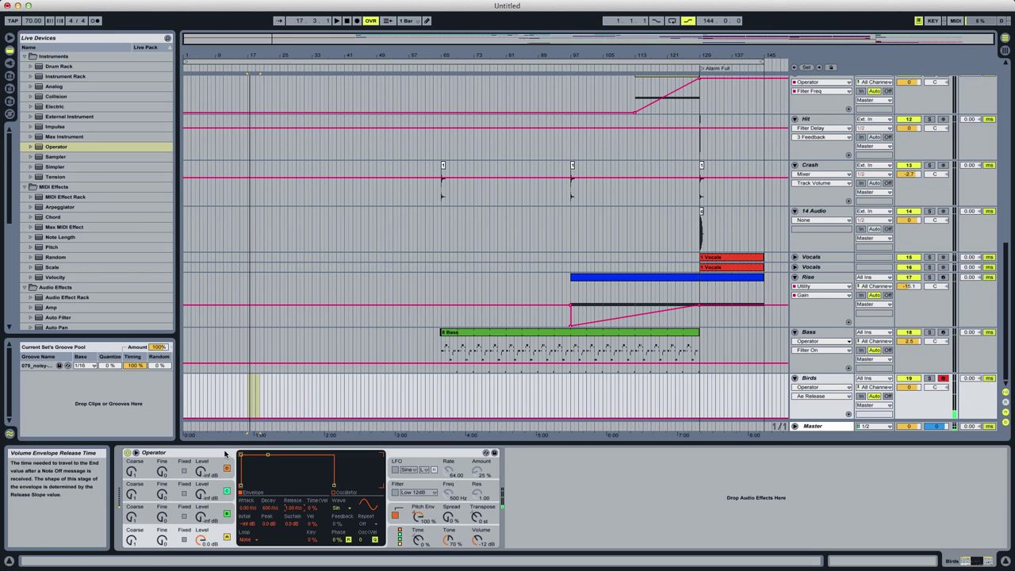
Shift the computer keyboard's octave up and down to audition the Birds sound at different pitches.
key(x)
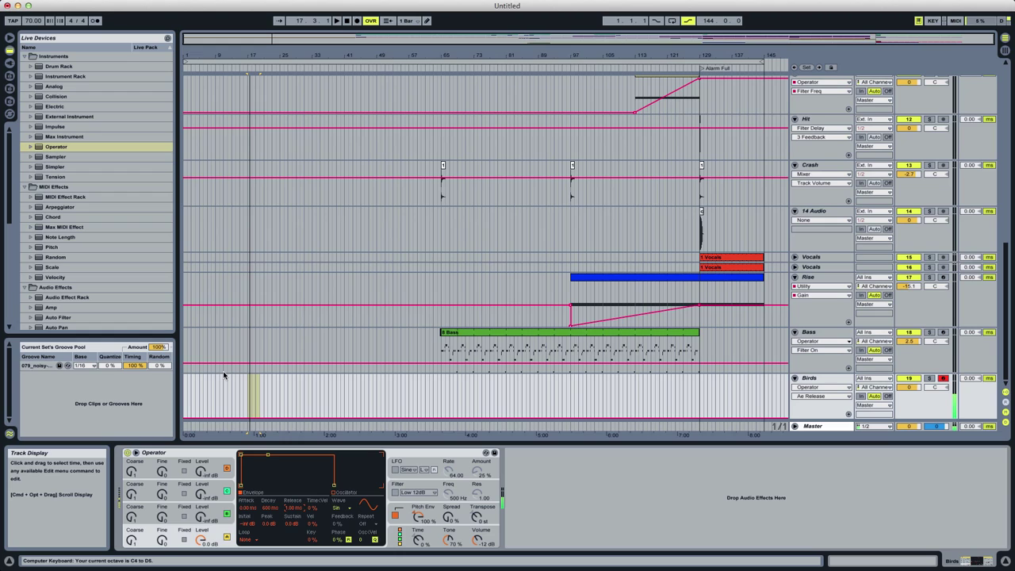
key(x)
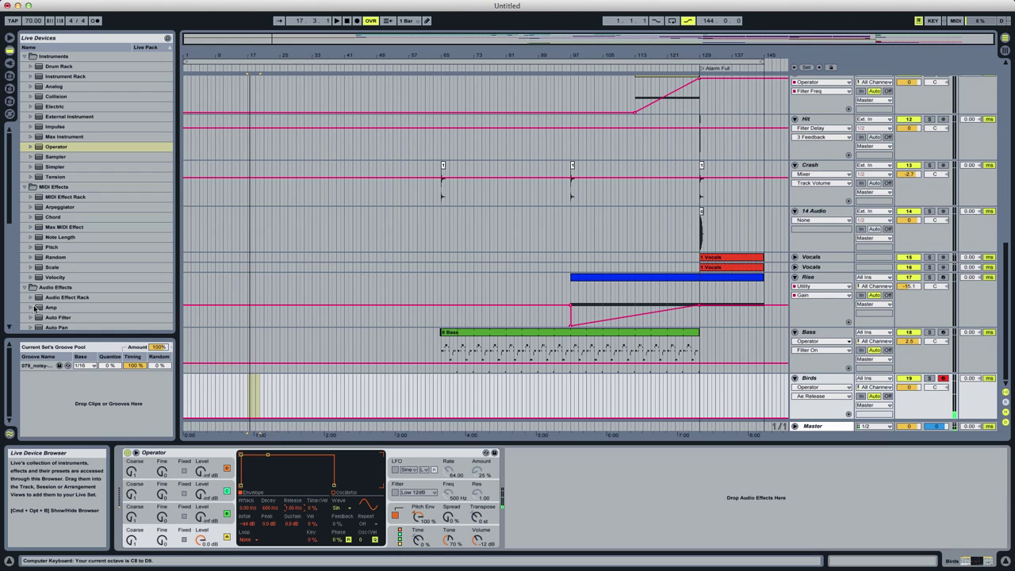
key(z)
key(z)
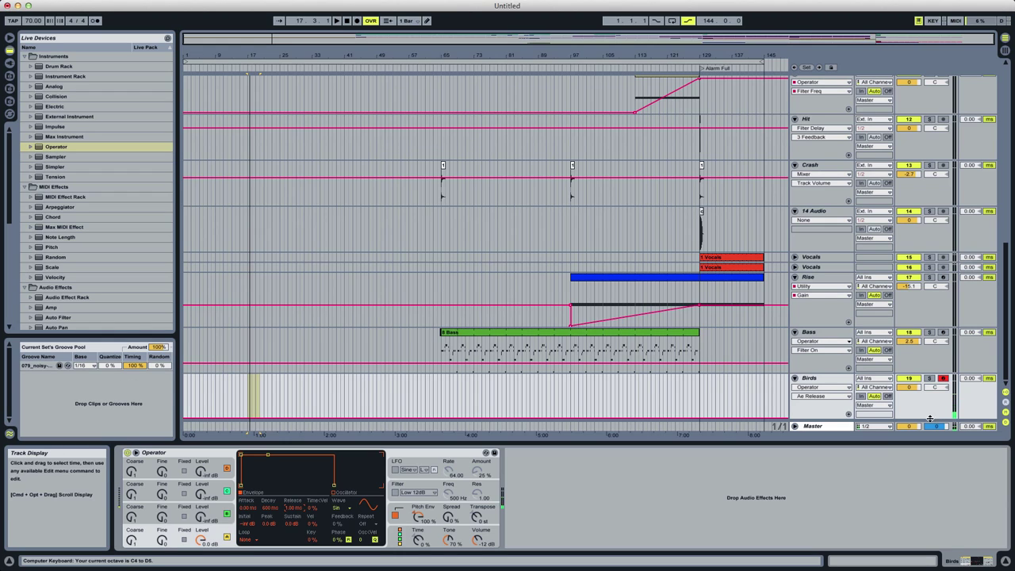
drag(11, 193, 12, 289)
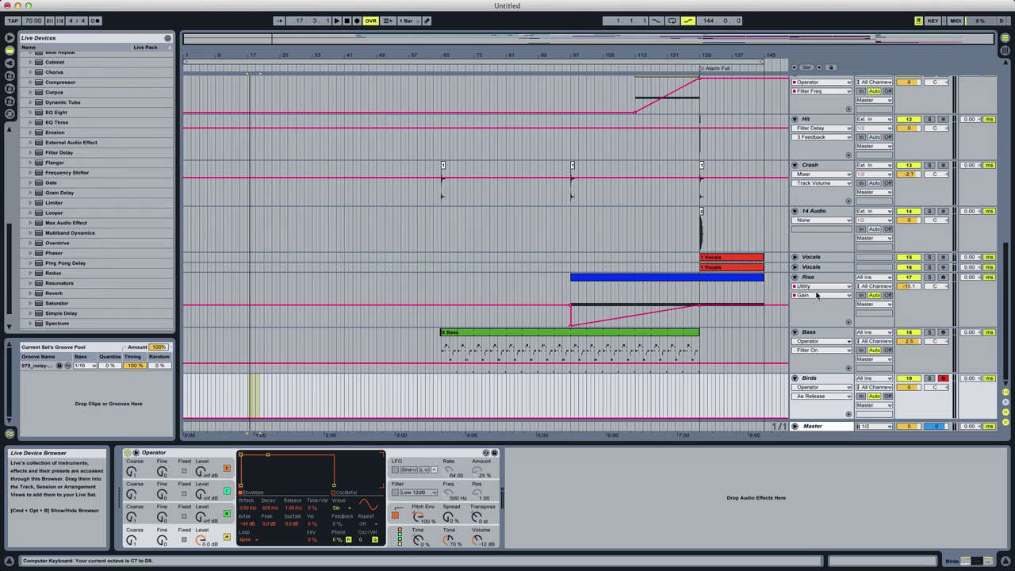
Play the arrangement from the start and lower the Birds track volume to -29.0 dB.
key(space)
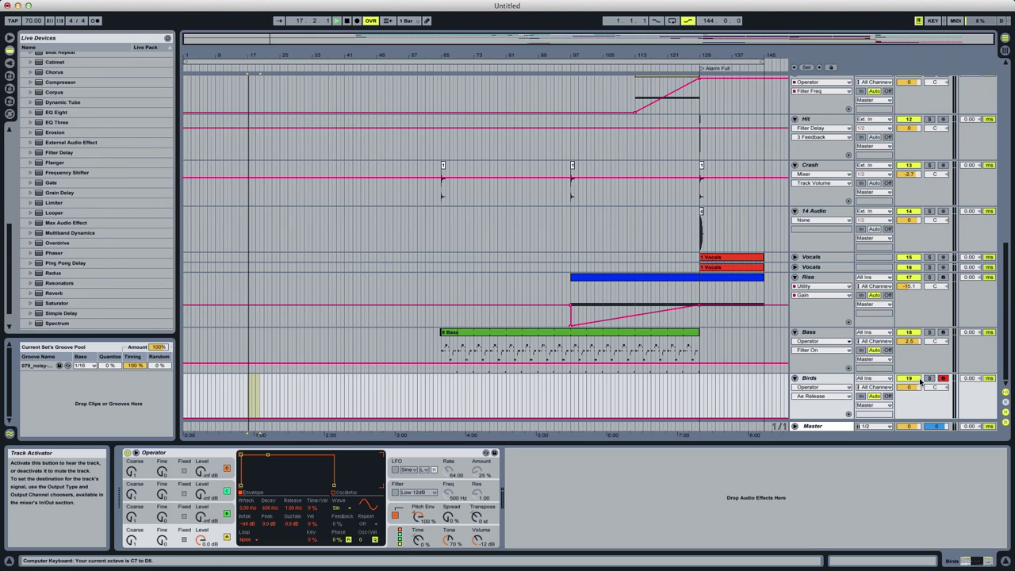
click(185, 382)
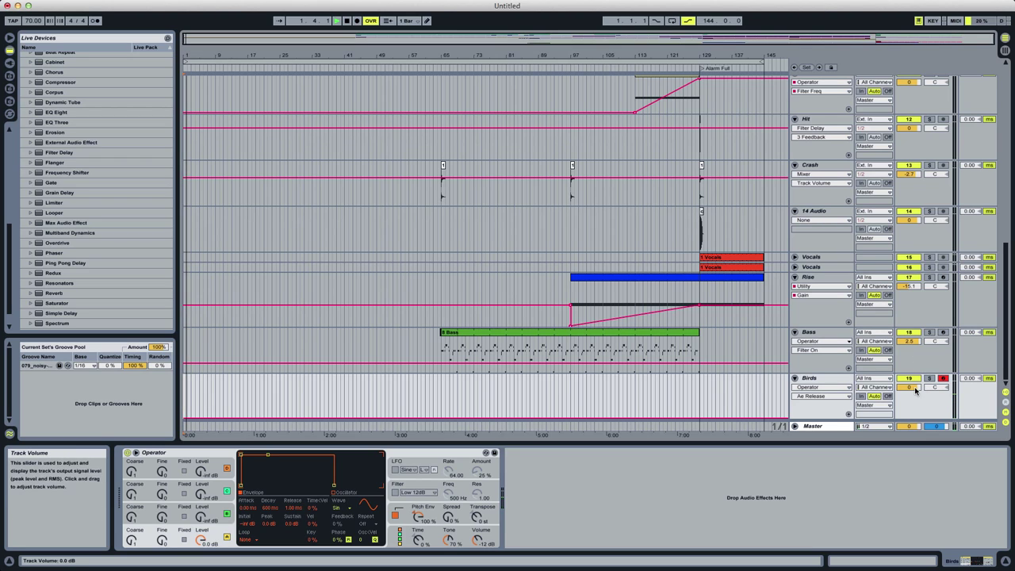
drag(914, 387, 915, 412)
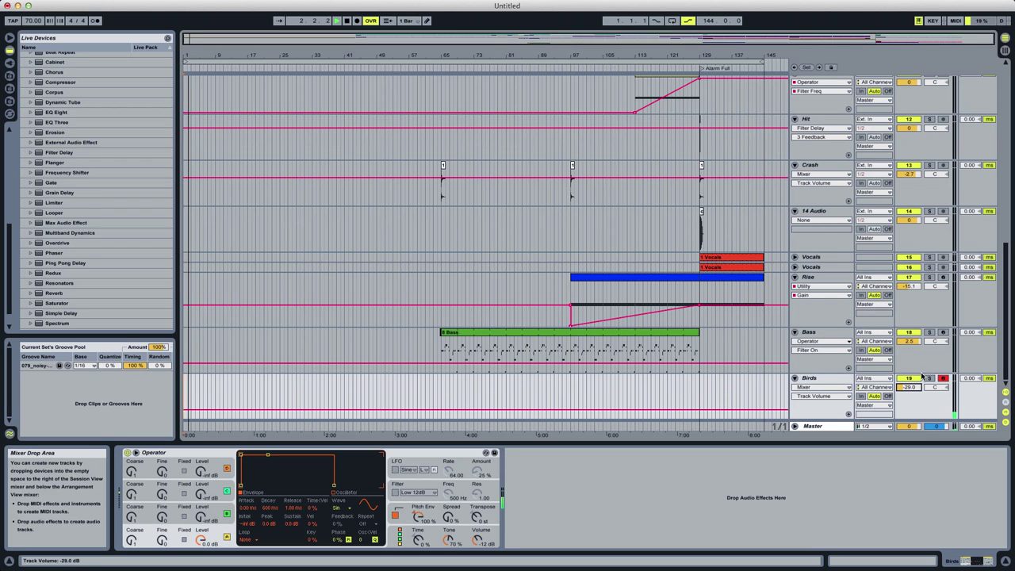
Rename the Operator device on the Birds track as "FUCK BIRTDS".
click(152, 453)
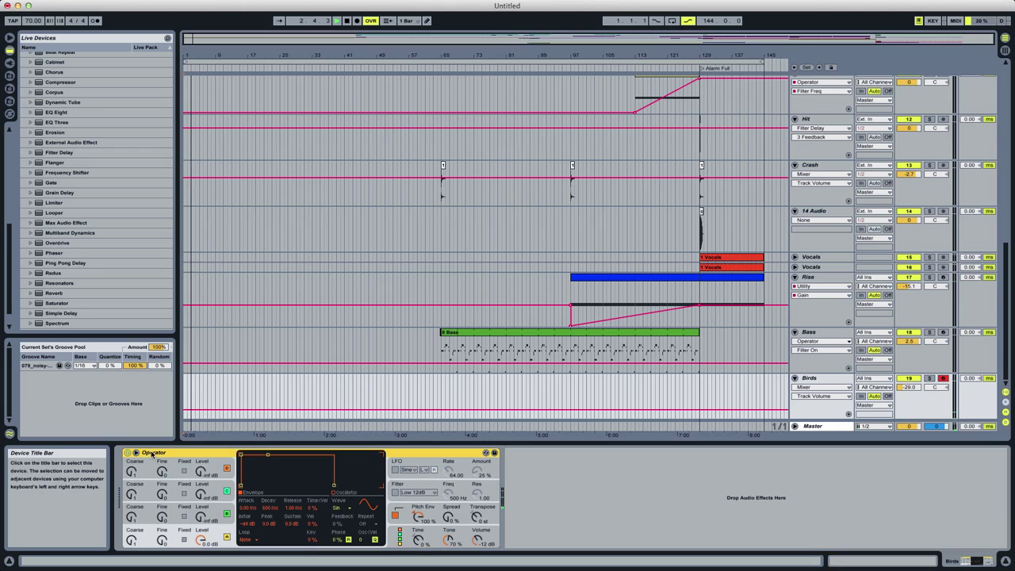
text(FUCK BIRTDS)
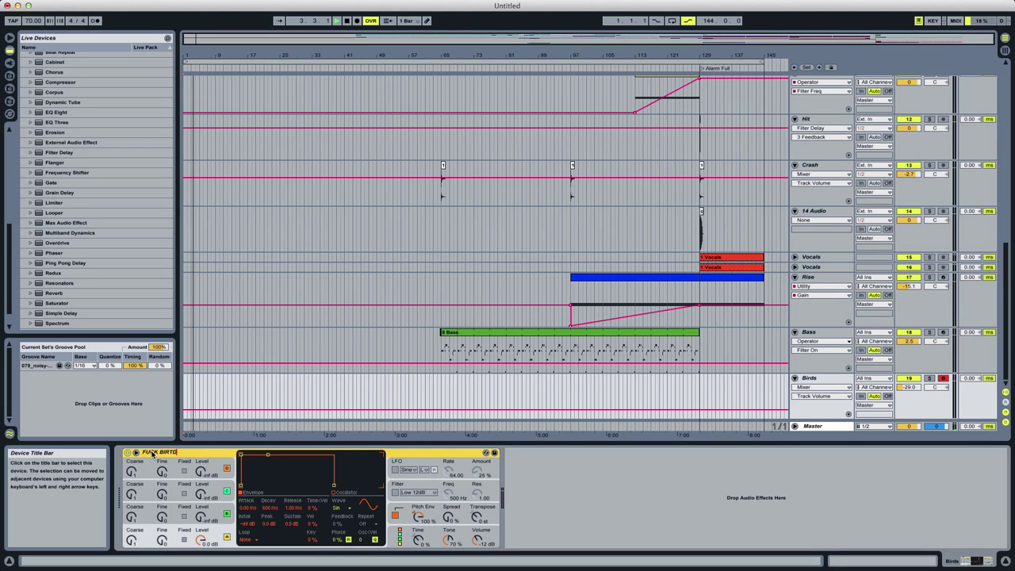
key(Return)
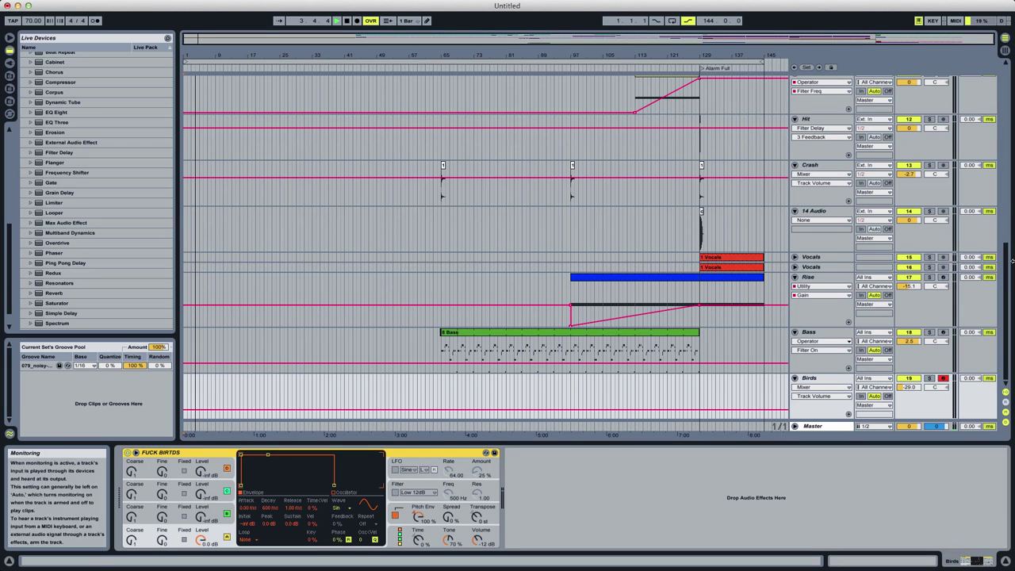
Delete the Birds track and insert a new audio track below the Bass track.
click(810, 379)
key(Delete)
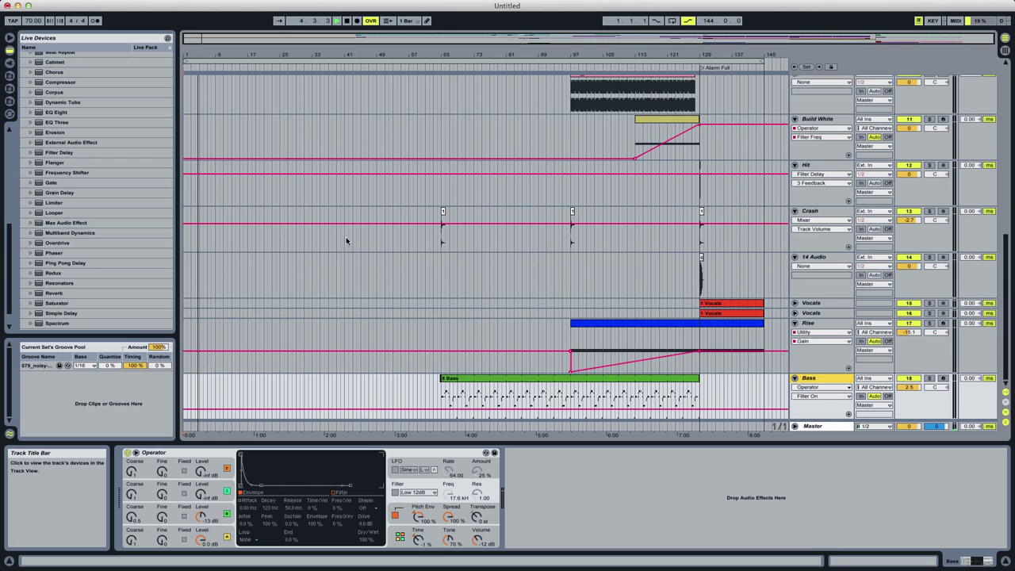
Look through the SFX AND UNUSUAL SOUNDS folder of the SAMPLESWAP library for bird sounds.
click(10, 101)
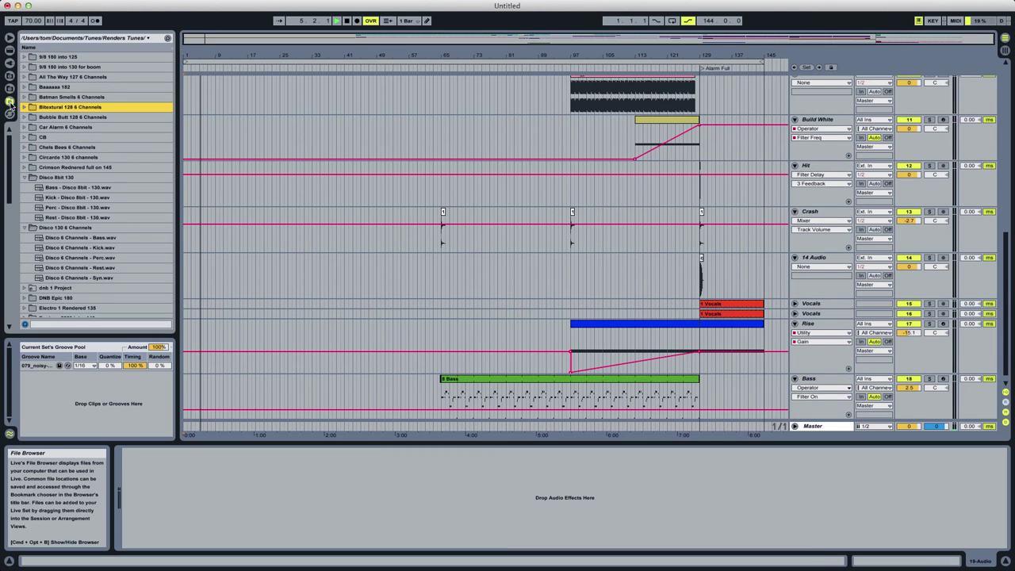
click(10, 76)
drag(11, 208, 24, 41)
click(24, 197)
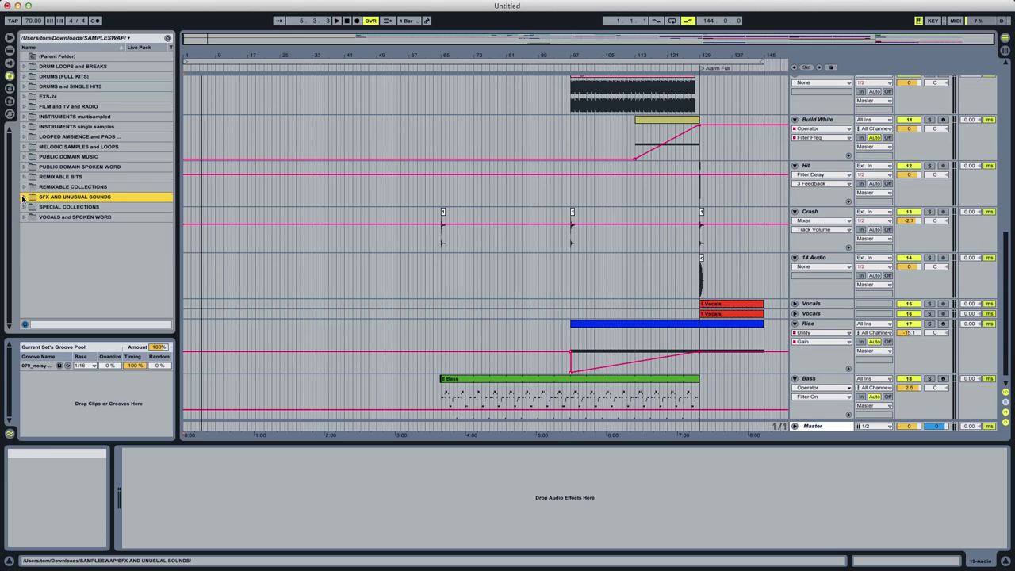
click(24, 197)
click(31, 236)
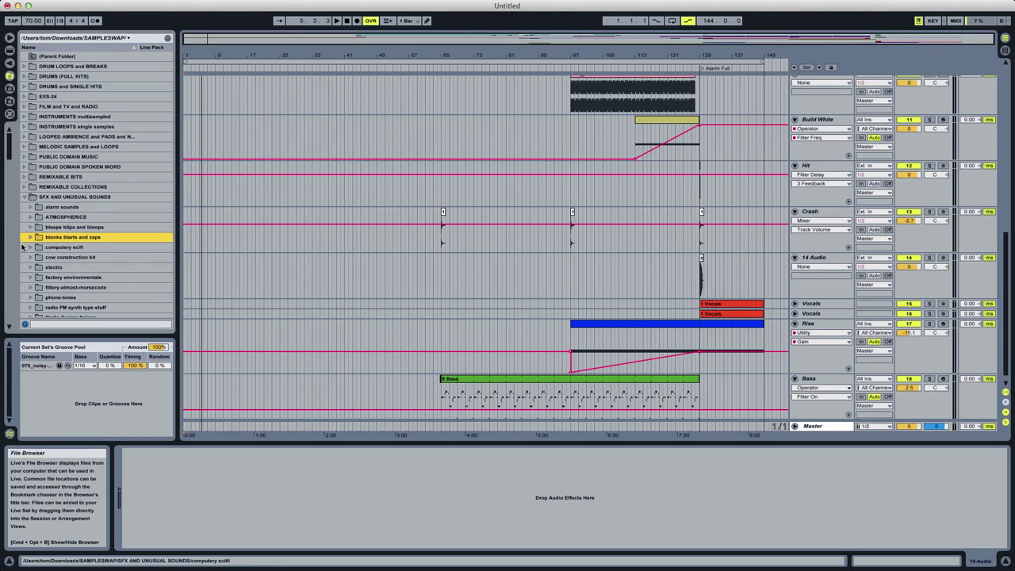
click(25, 196)
Check the SPECIAL COLLECTIONS and FILM and TV and RADIO folders of the SAMPLESWAP library for bird sounds.
click(24, 207)
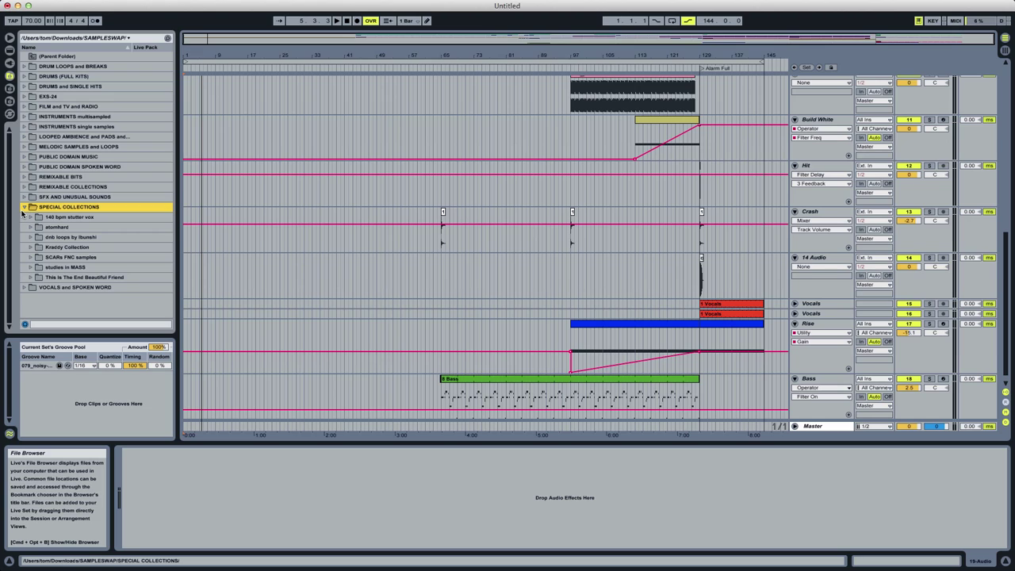
click(24, 207)
key(Up)
key(Up)
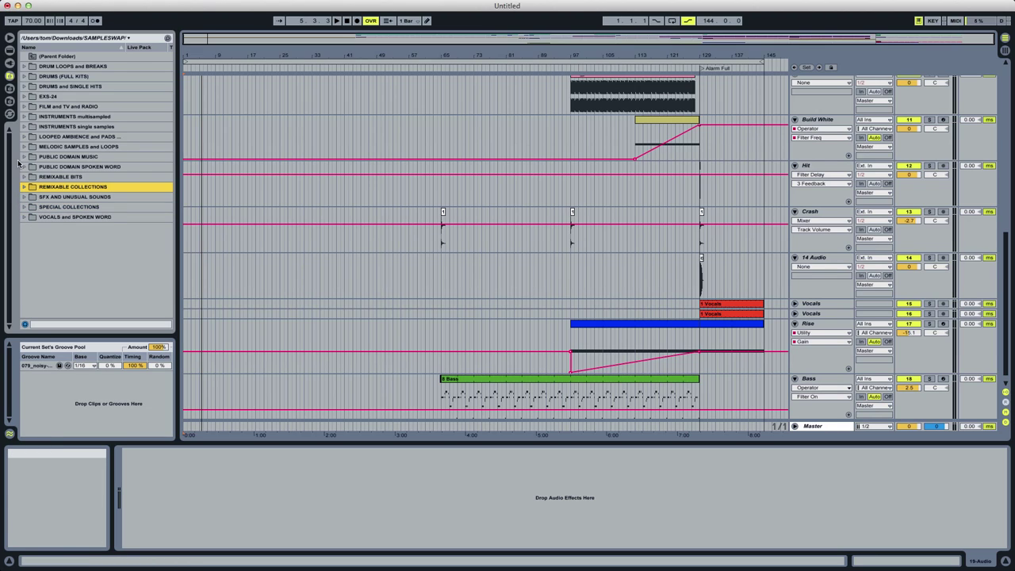
click(25, 107)
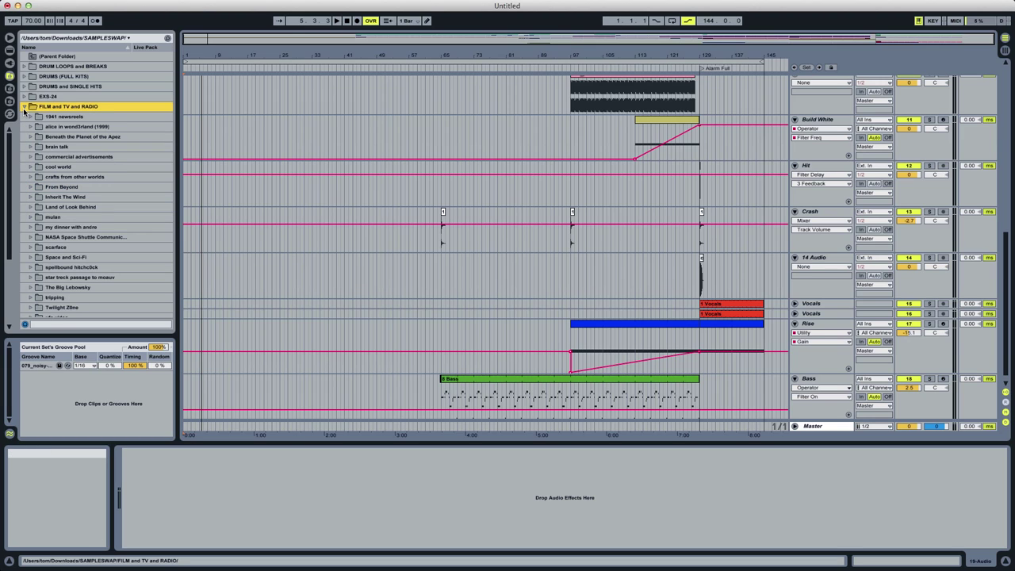
click(25, 107)
click(72, 66)
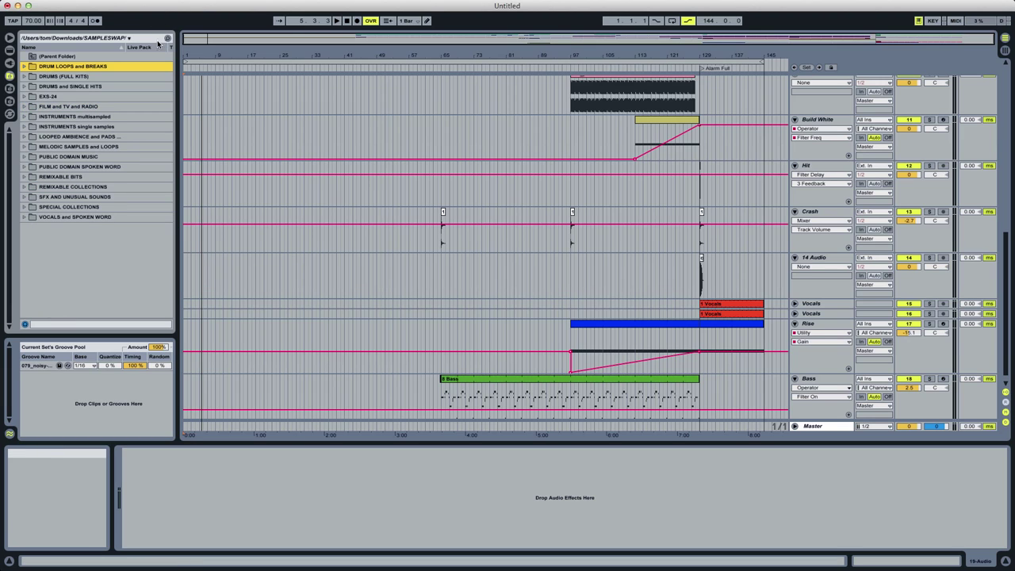
Search the SAMPLESWAP folder for "bird" and unfold the new audio track below Bass.
click(168, 38)
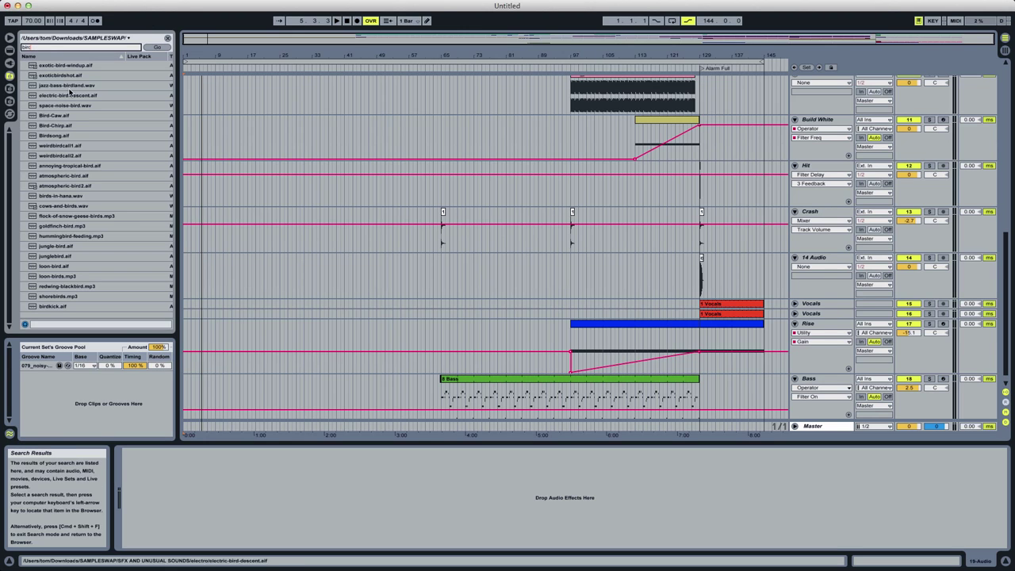
click(63, 67)
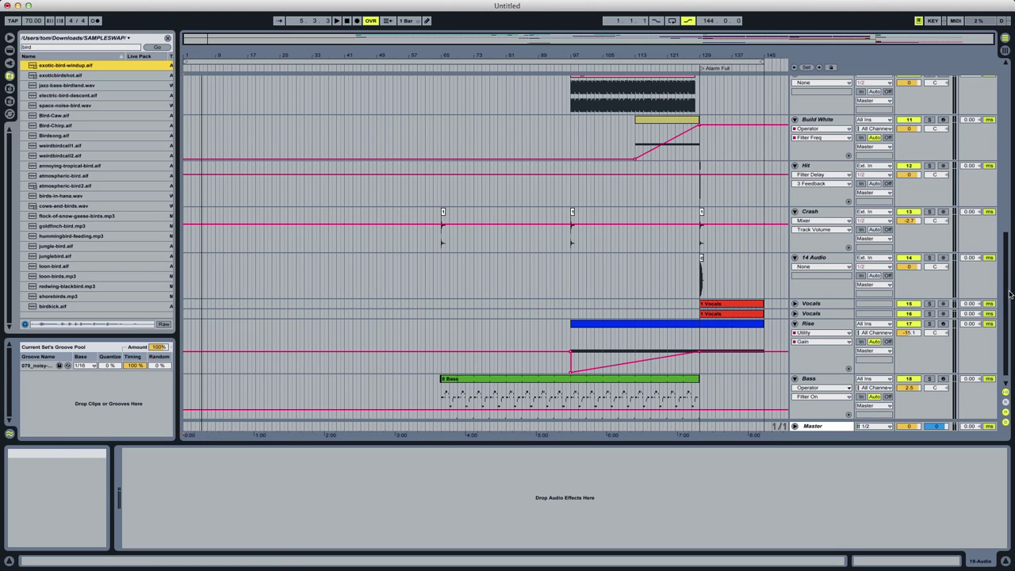
scroll(1009, 326, down, 1)
click(794, 414)
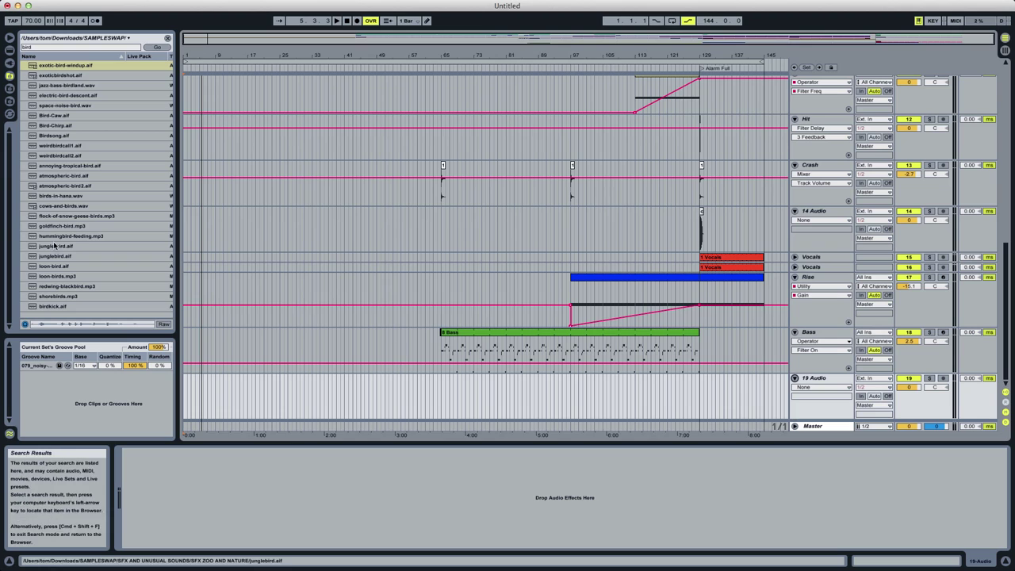
Audition the "bird" search results one after another, from exotic-bird-windup.aif down to birdkick.aif.
key(Down)
key(Down)
key(Down)
key(Down)
key(Down)
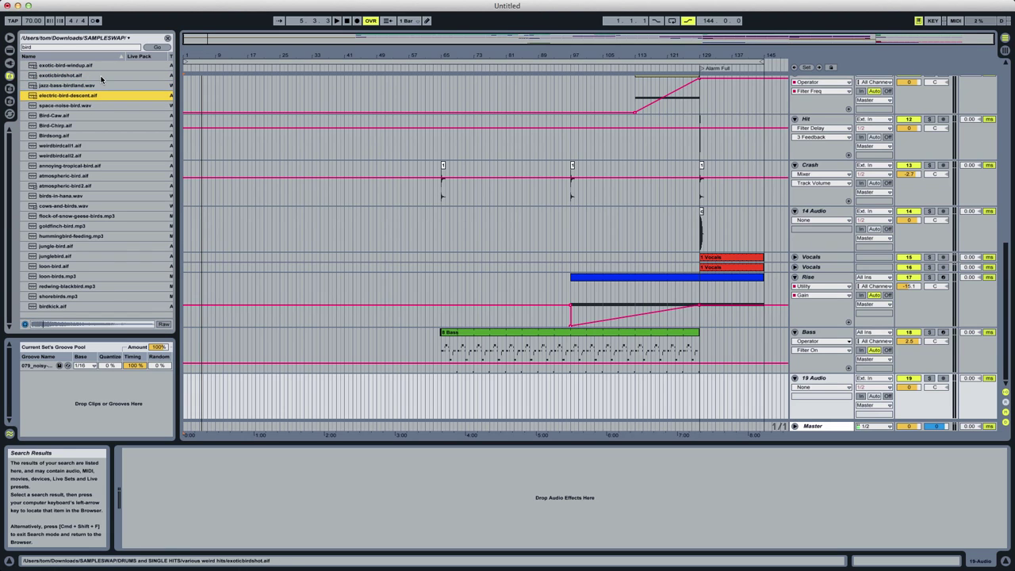
key(Down)
key(Down)
key(Down)
key(Down)
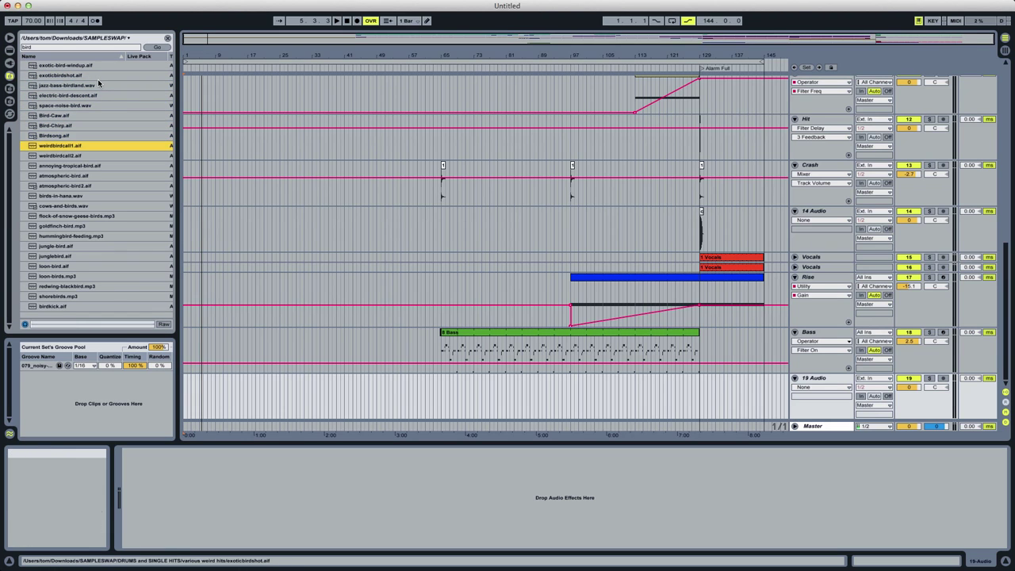
key(Down)
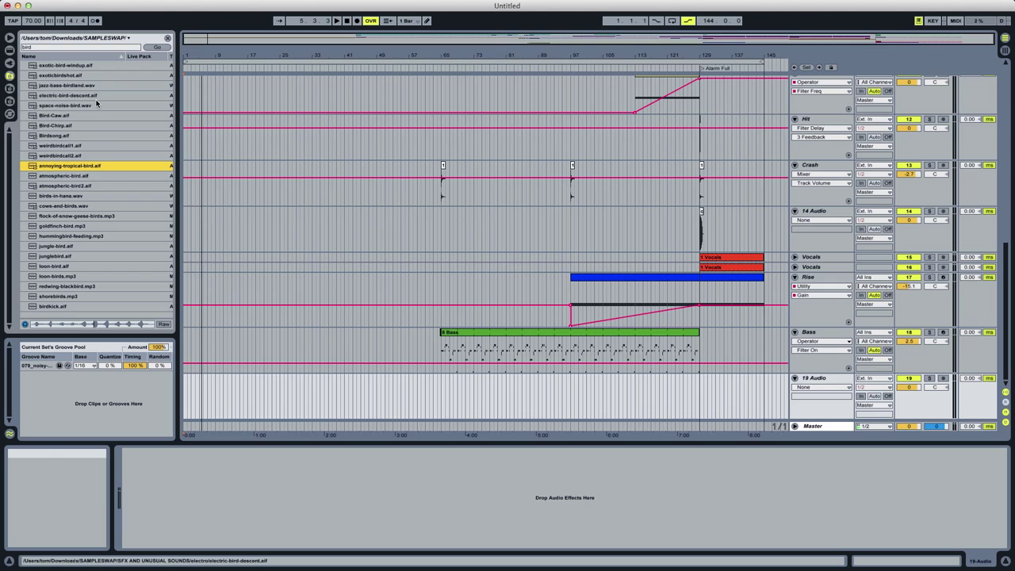
key(Down)
key(Down)
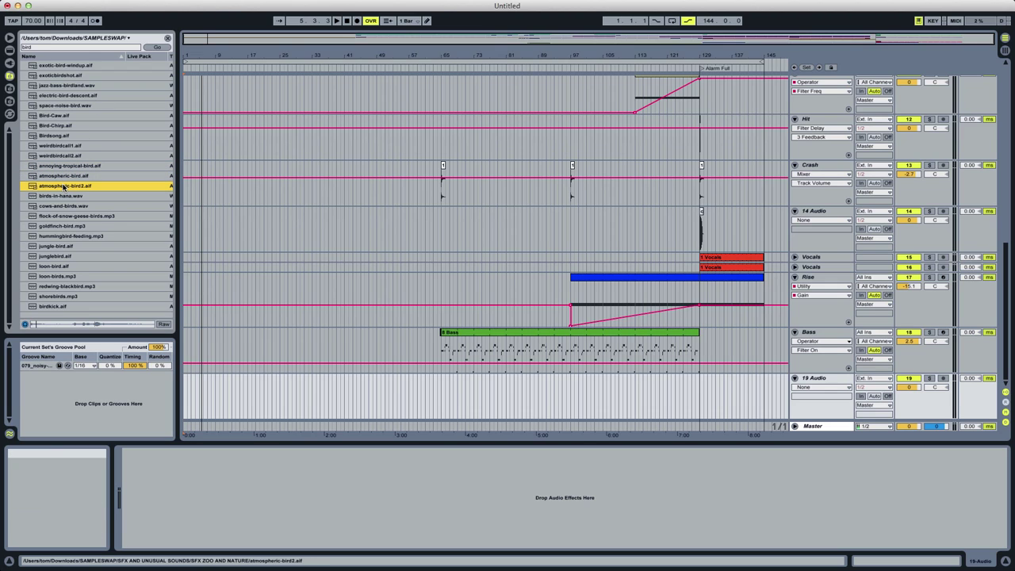
key(Down)
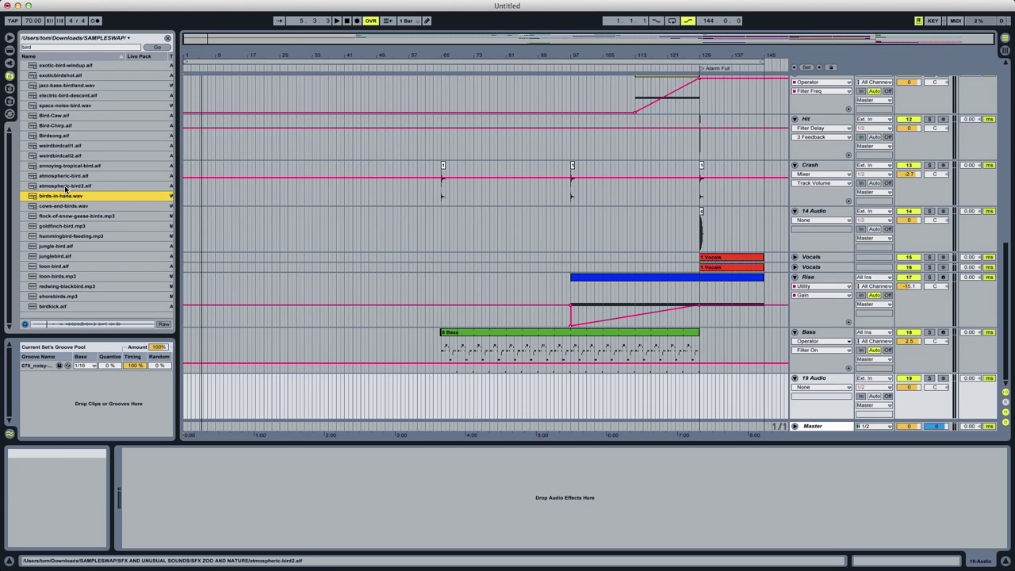
key(Down)
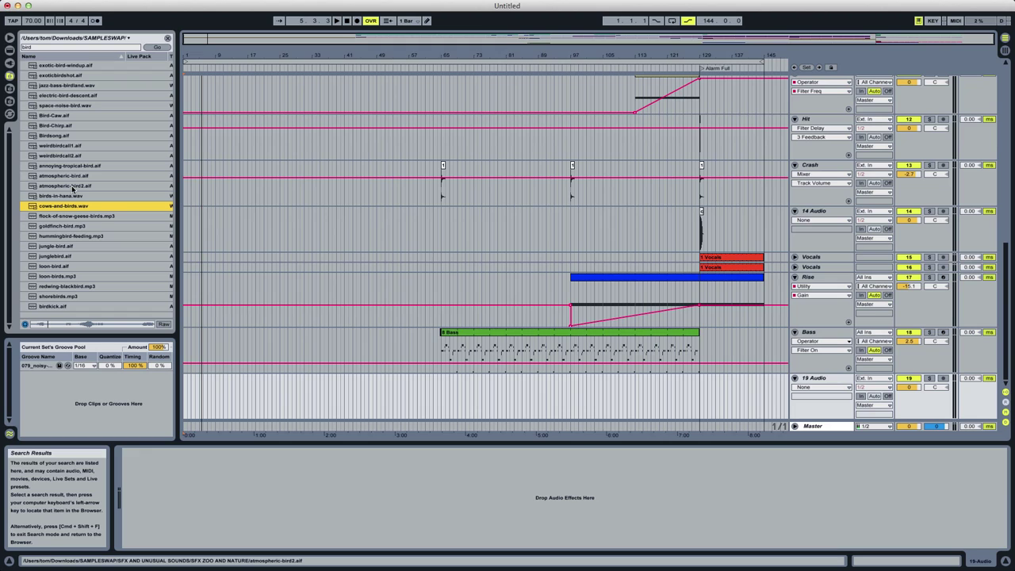
key(Down)
key(Down)
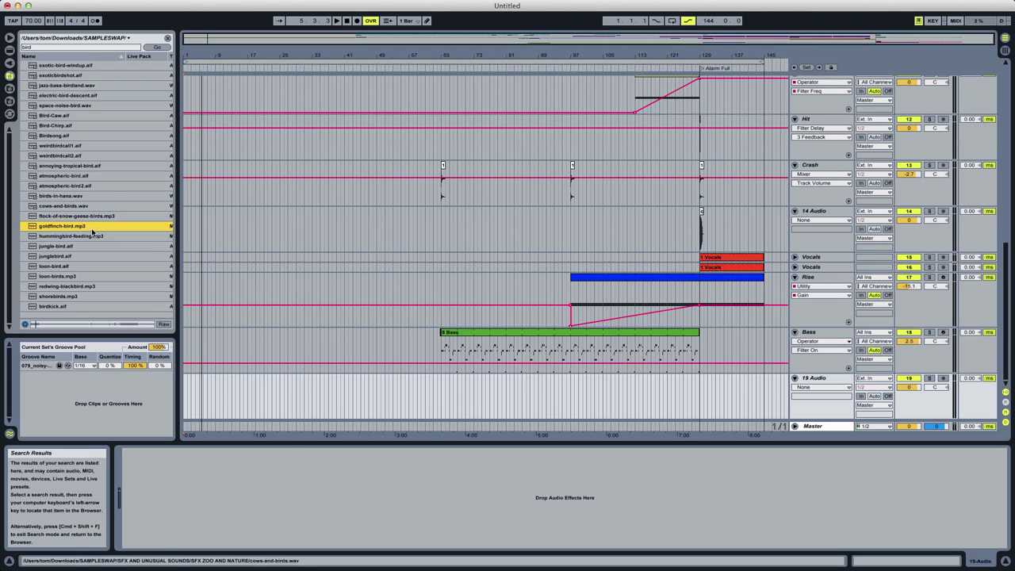
key(Down)
key(Down)
key(Down)
key(Down)
key(Down)
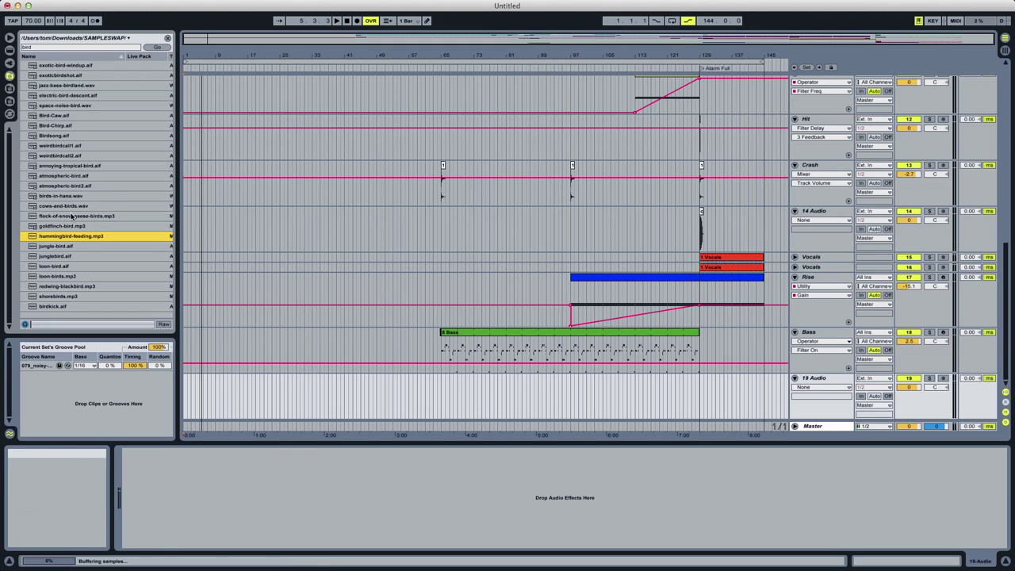
key(Down)
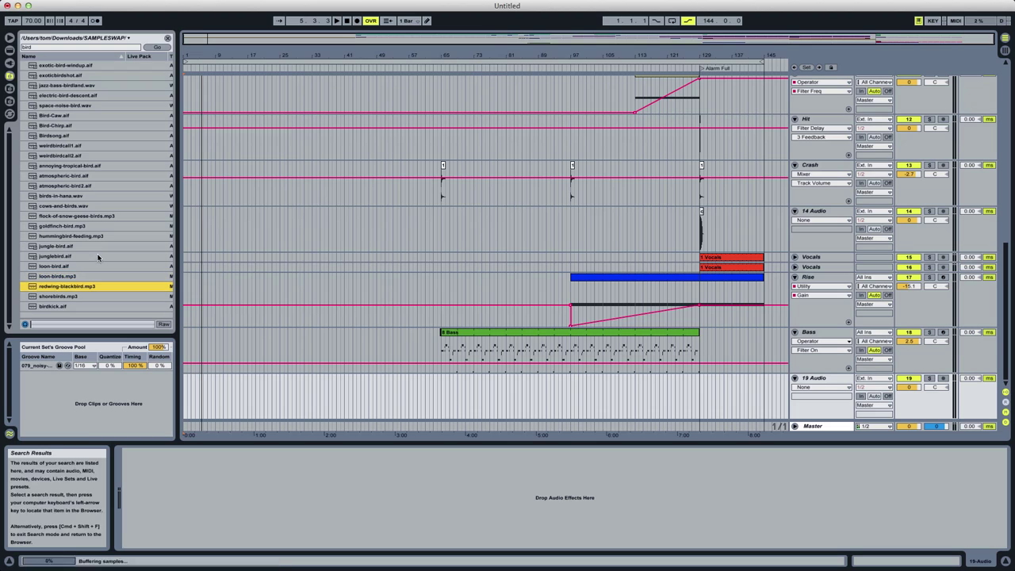
key(Up)
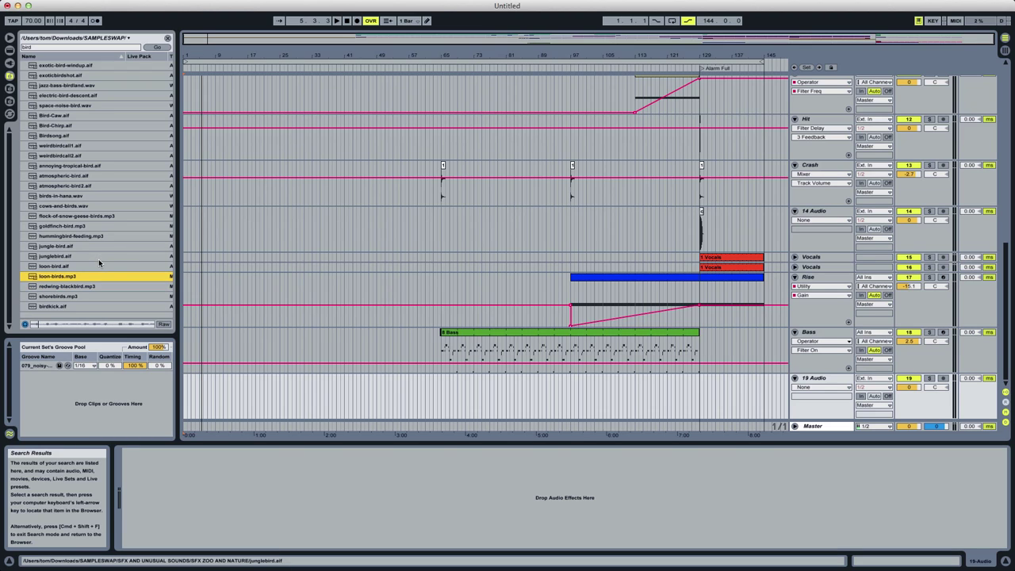
key(Down)
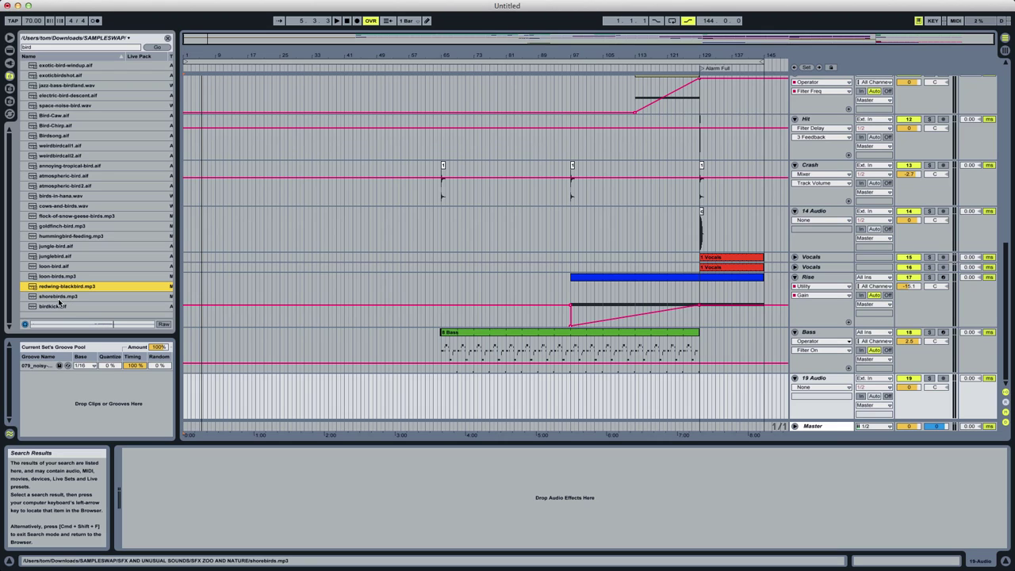
key(Down)
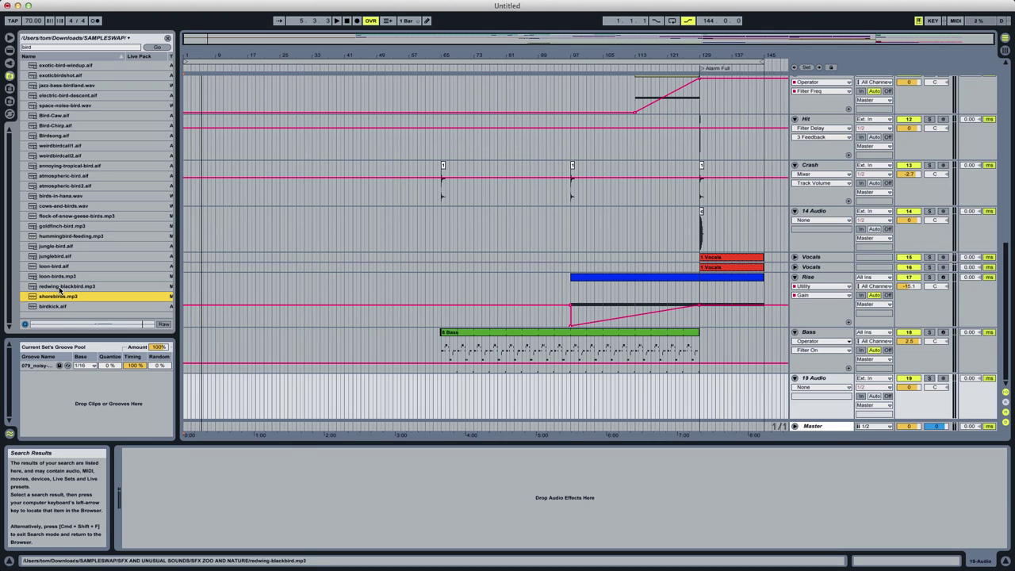
key(Down)
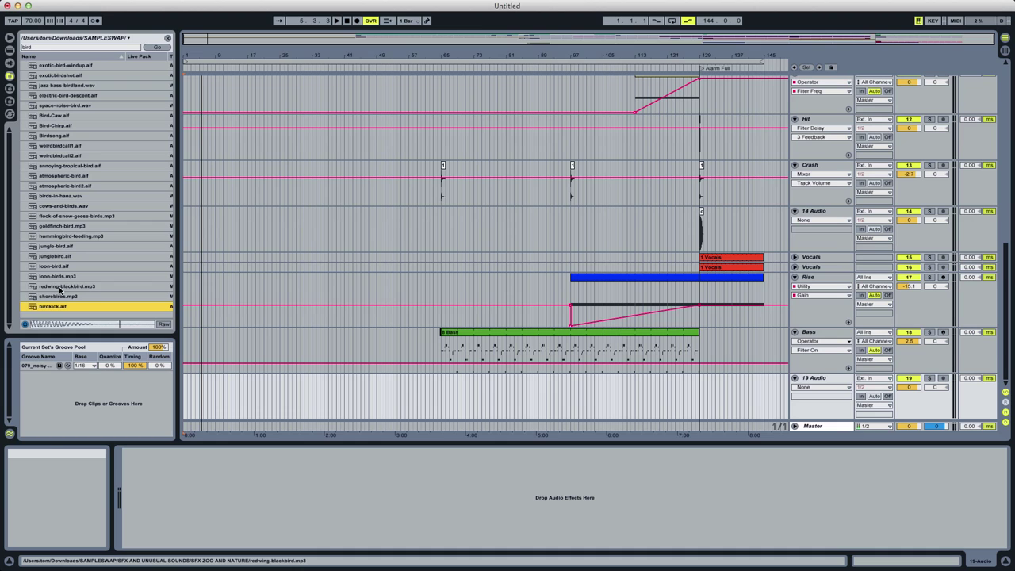
Place redwing-blackbird.mp3 at the start of the 19 Audio track, turn off its warping and play it back.
click(59, 287)
drag(201, 409, 189, 388)
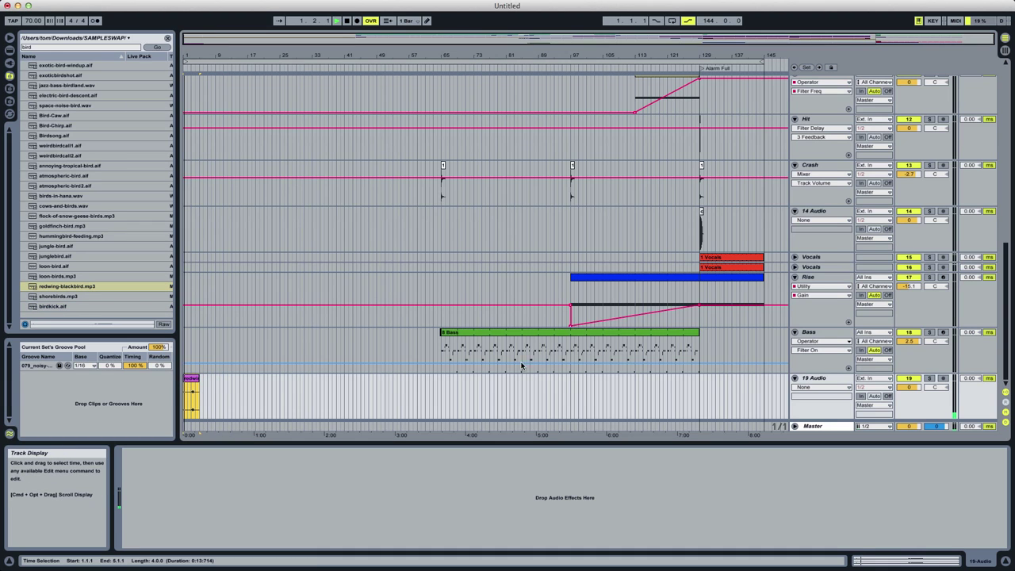
double_click(190, 393)
click(232, 463)
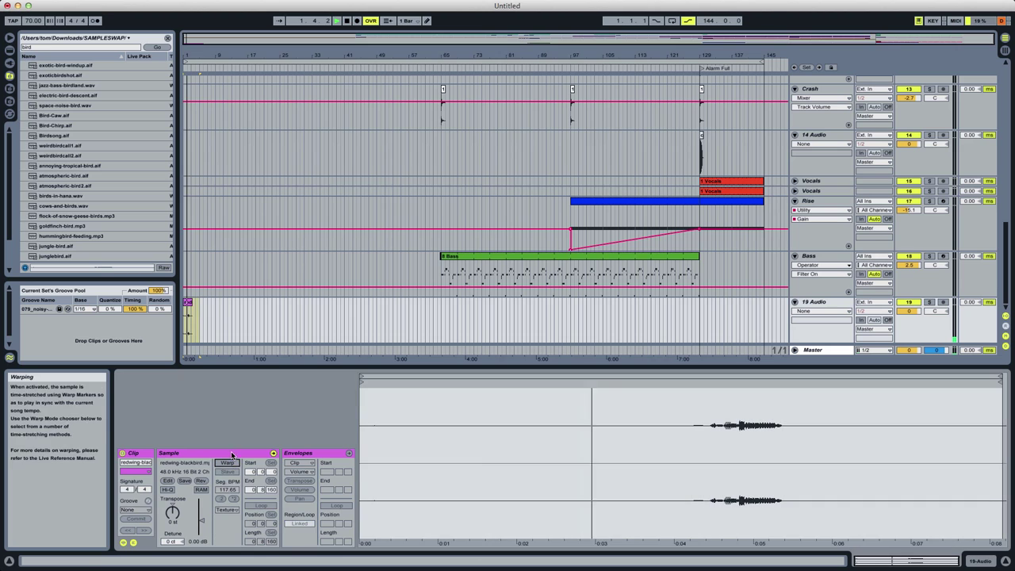
drag(282, 51, 523, 547)
key(space)
key(space)
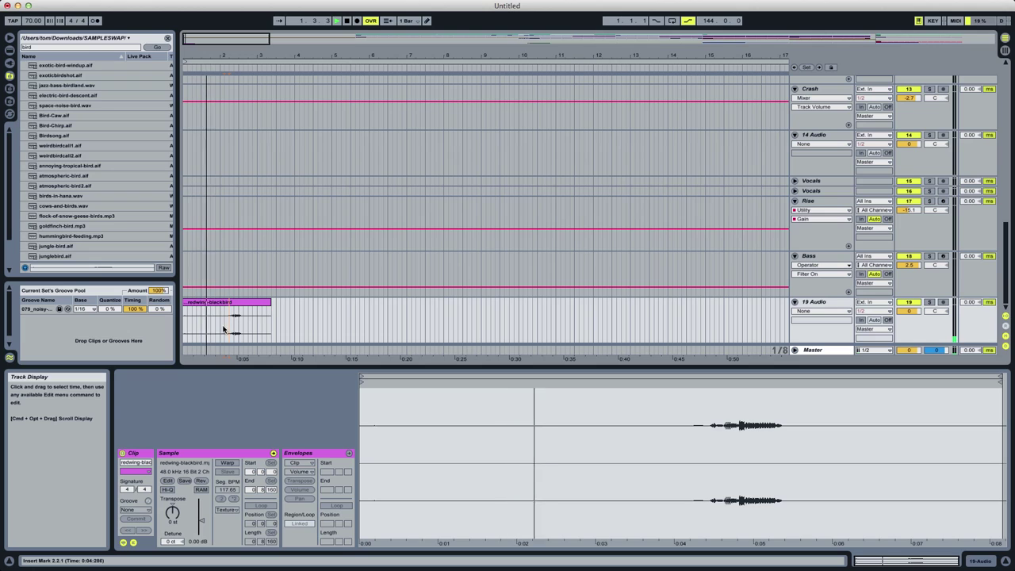
key(space)
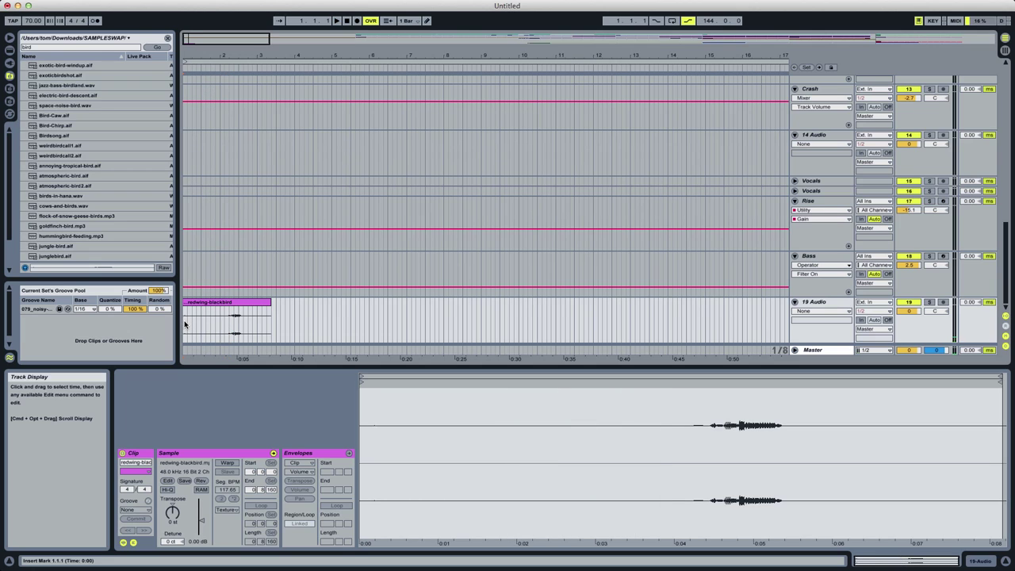
key(space)
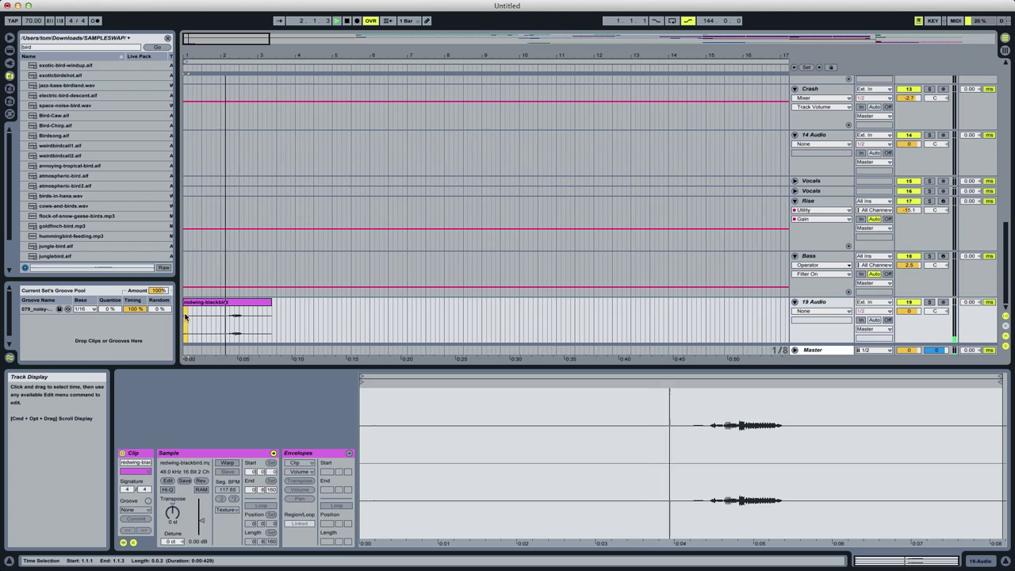
Trim the redwing-blackbird clip by removing its section from 1.1.1 to 1.1.3, realigning it to 1.1.1, and cutting everything from 2.1.3 onward.
drag(185, 323, 188, 320)
click(188, 320)
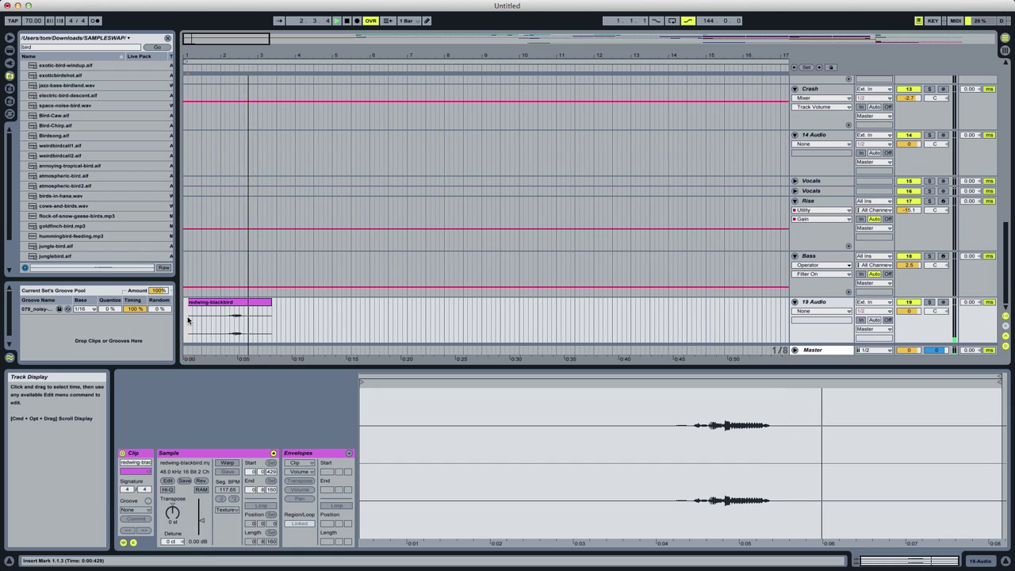
click(212, 303)
drag(213, 303, 208, 303)
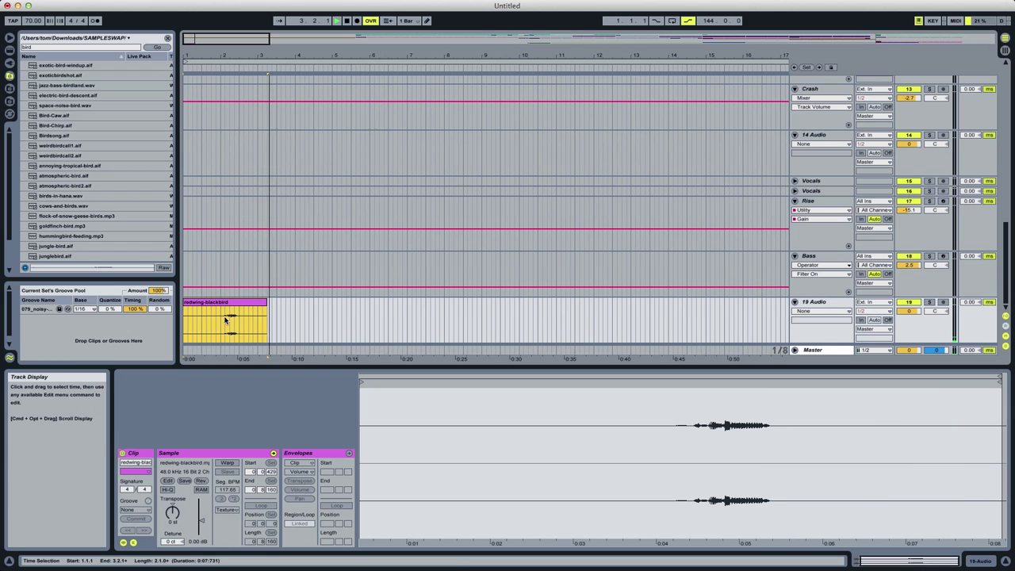
click(223, 322)
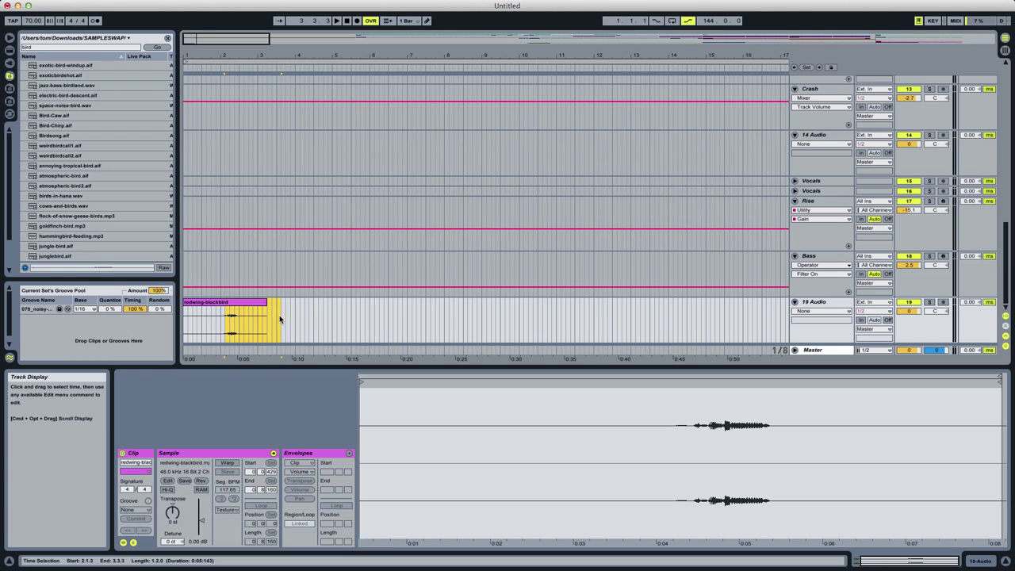
key(Delete)
Duplicate the trimmed redwing-blackbird clip, reverse the copy, and repeat the pair to make six consecutive clips.
click(216, 304)
key(super+d)
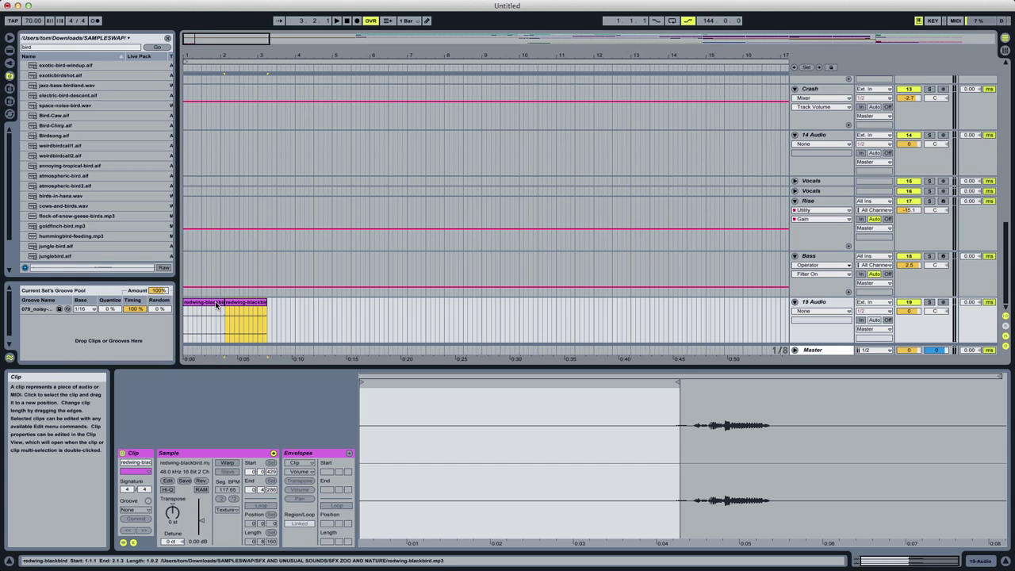
click(207, 305)
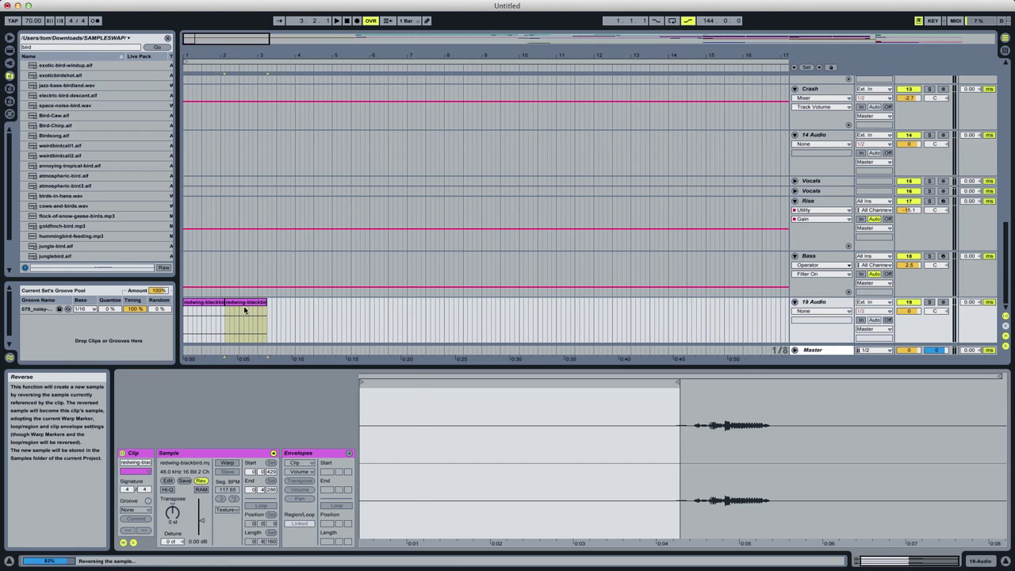
key(super+d)
key(super+d)
Listen to the repeated redwing-blackbird clips and audition Birdsong.aif from the search results.
click(200, 321)
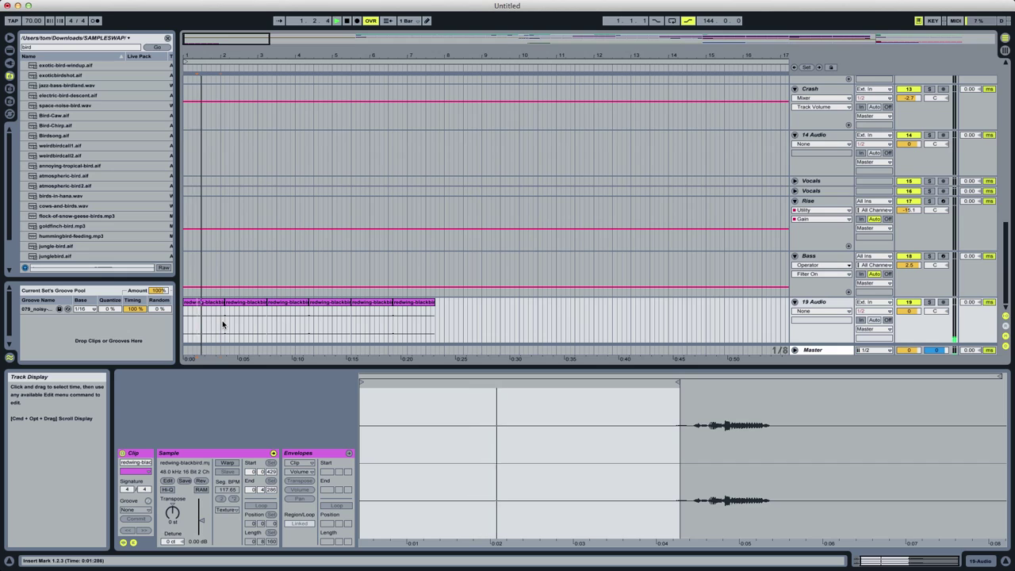
click(223, 324)
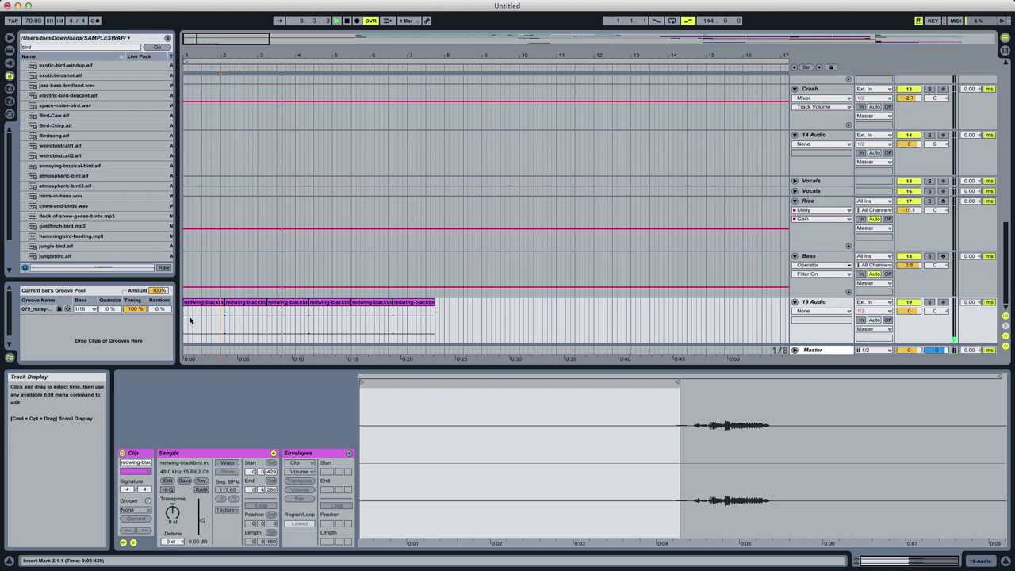
key(space)
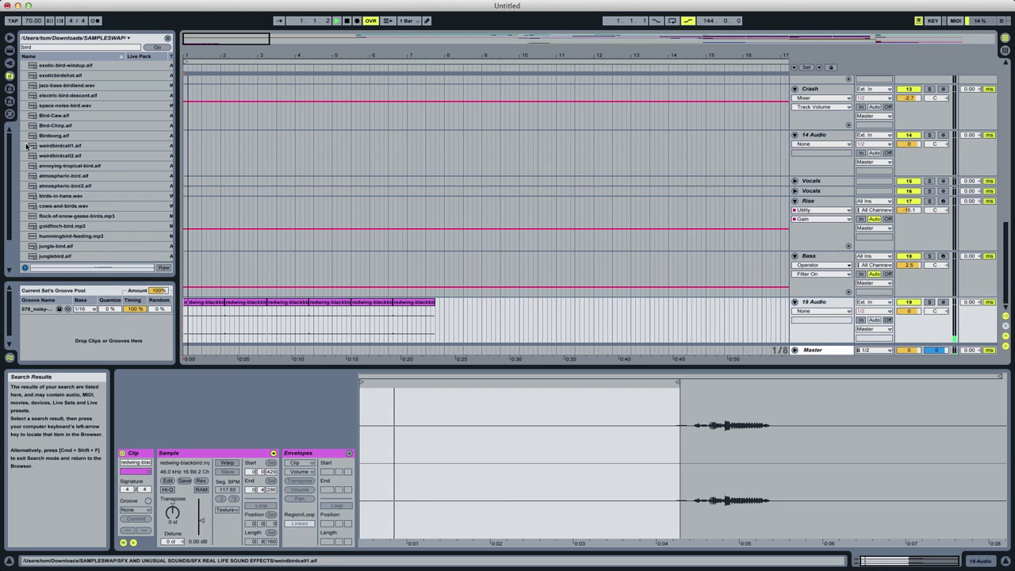
click(50, 138)
key(space)
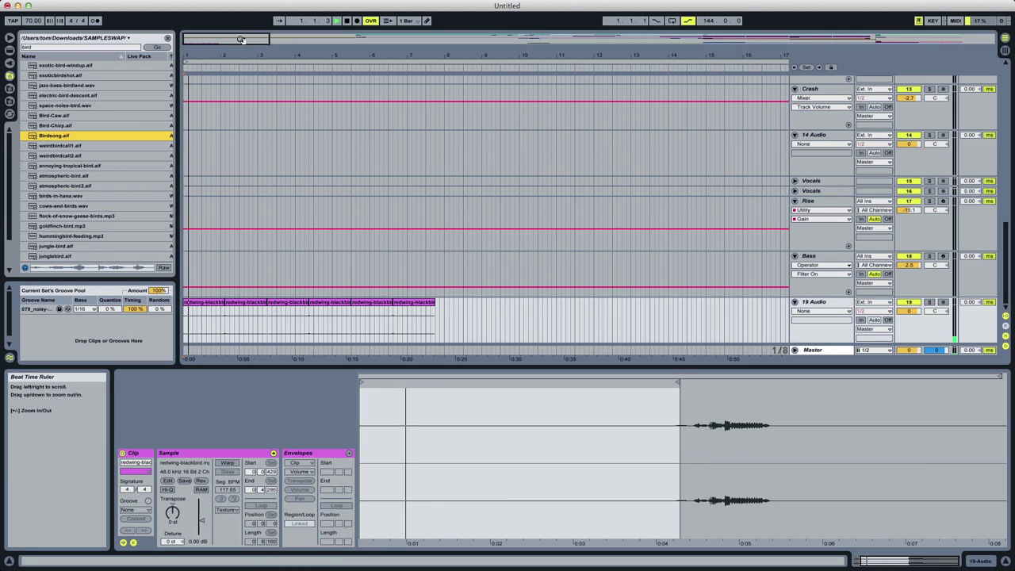
Add a Utility effect to the 19 Audio track and fold the track.
drag(243, 54, 243, 37)
drag(435, 54, 434, 24)
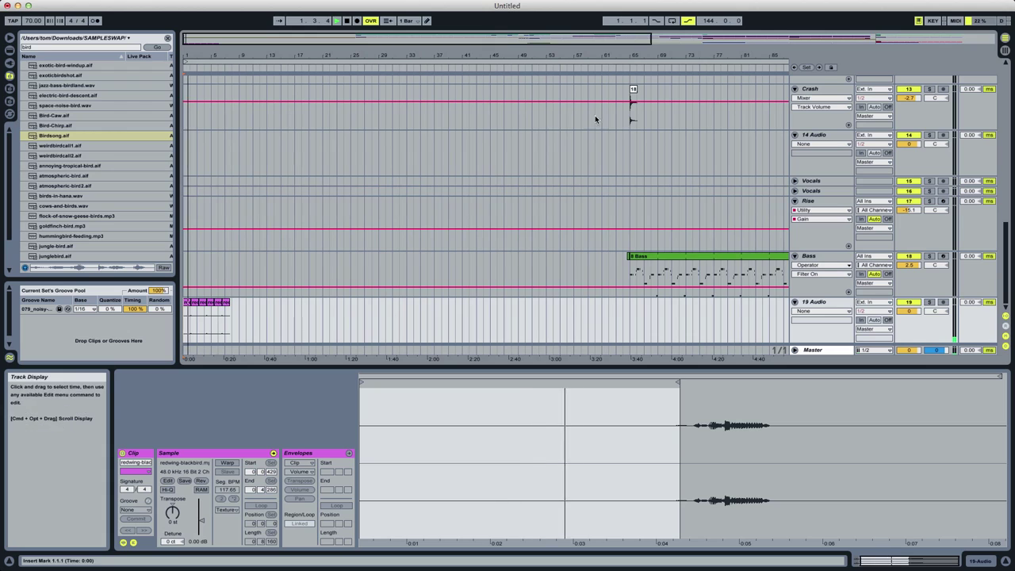
click(9, 49)
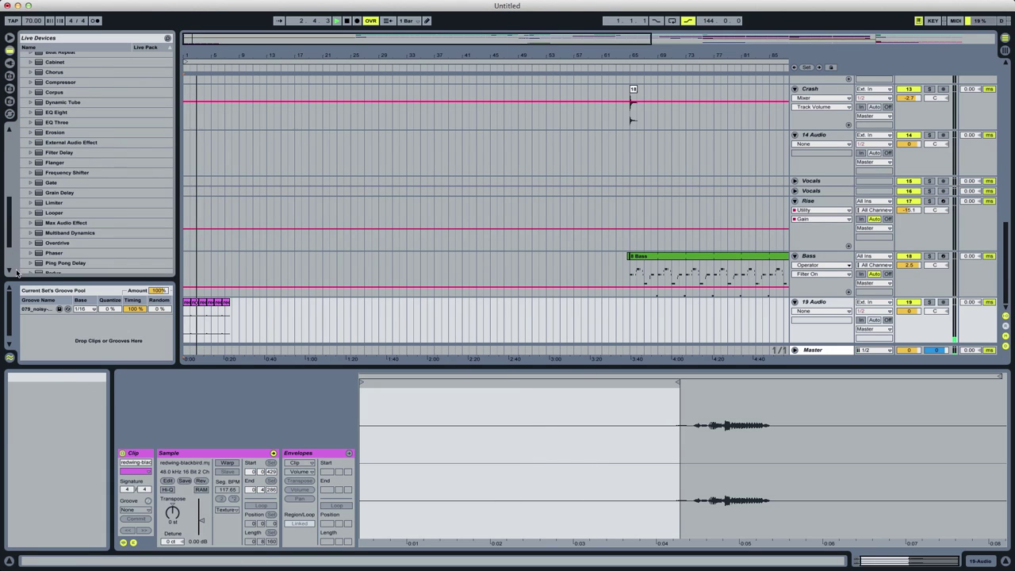
scroll(32, 254, down, 5)
click(46, 247)
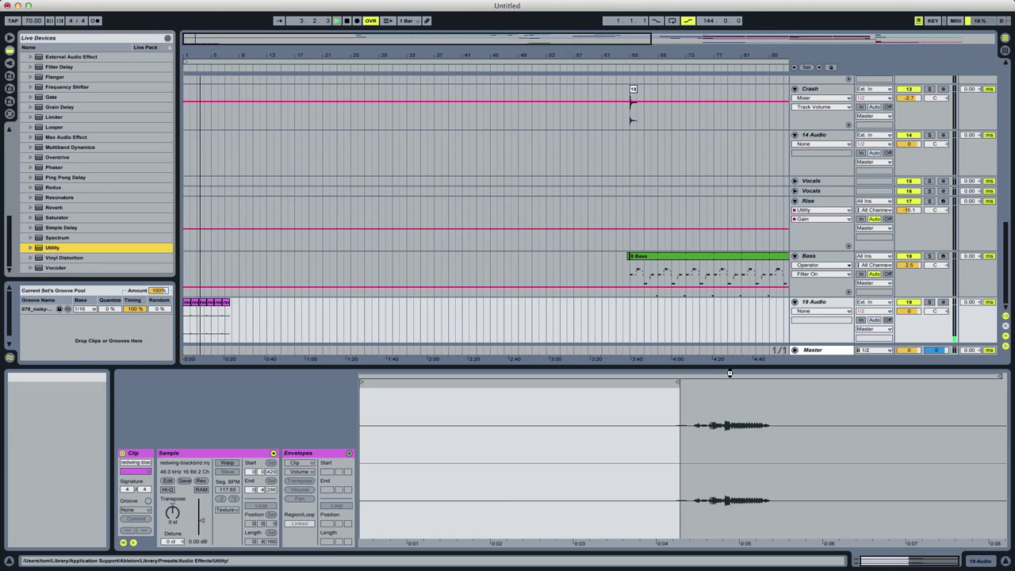
drag(729, 373, 735, 379)
click(795, 378)
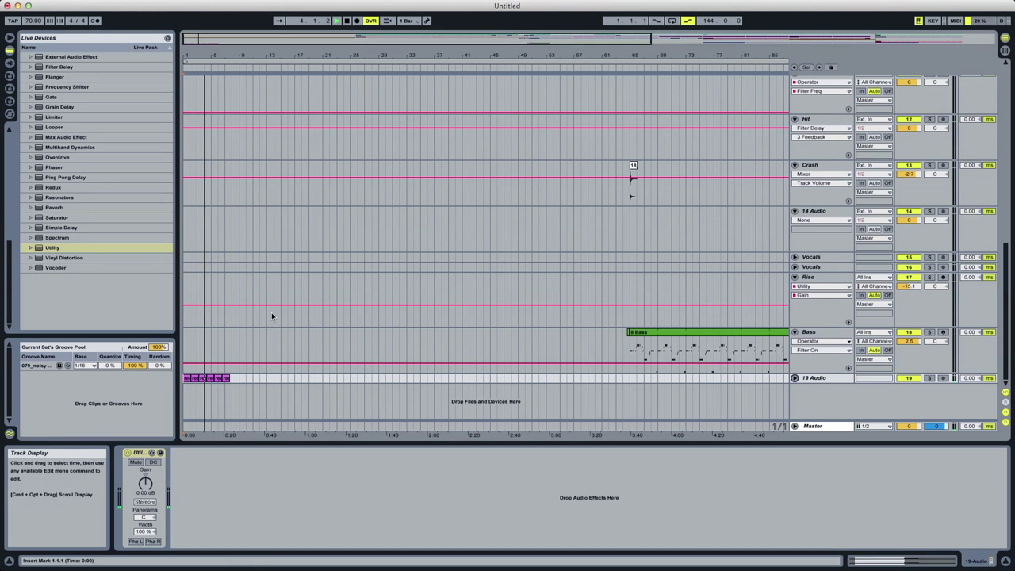
Add a Reverb after Utility with a 3.02 s decay time, lower Utility's gain to about -32.2 dB, and unfold the 19 Audio track.
drag(54, 207, 281, 488)
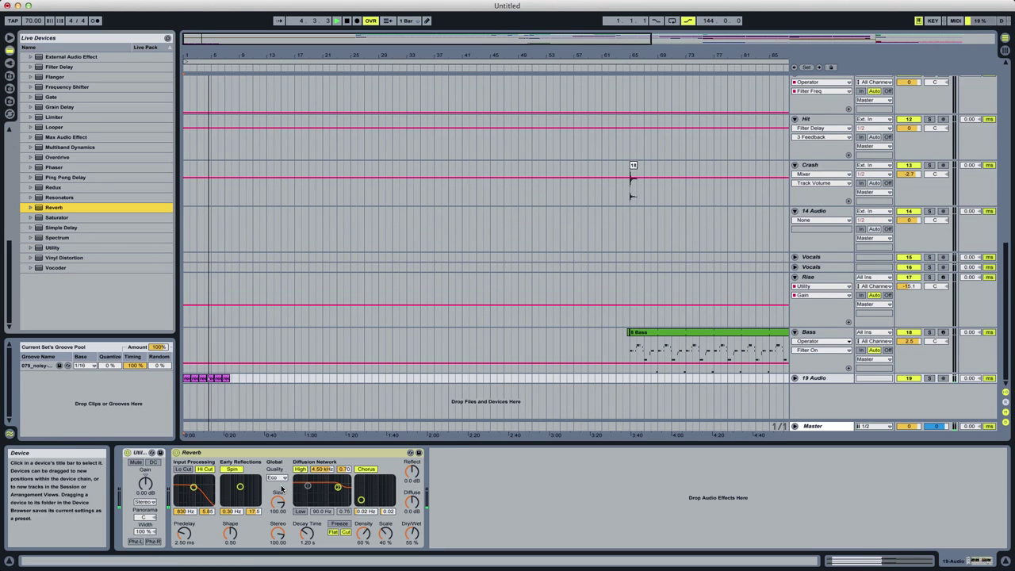
drag(302, 533, 302, 528)
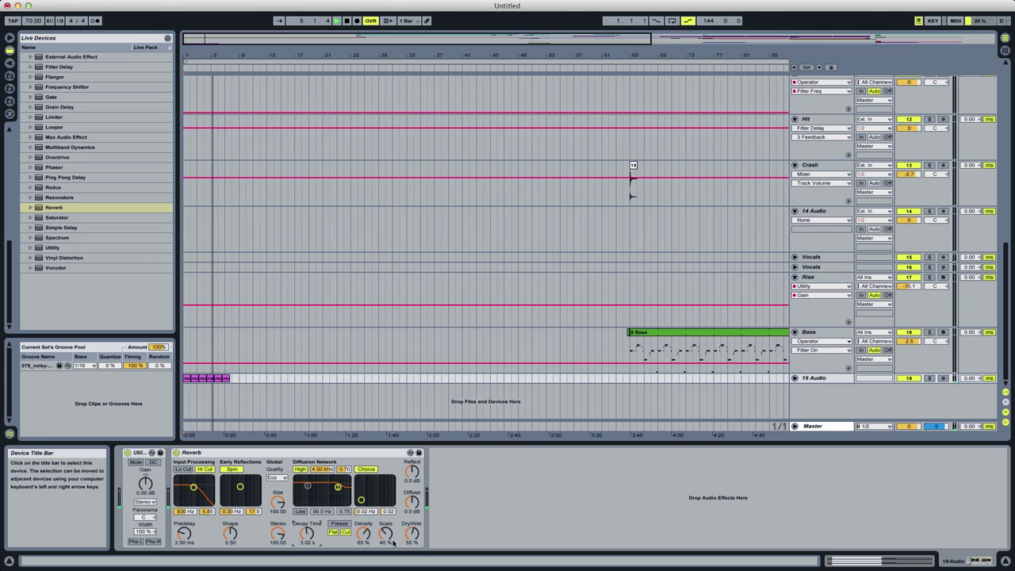
drag(145, 484, 145, 547)
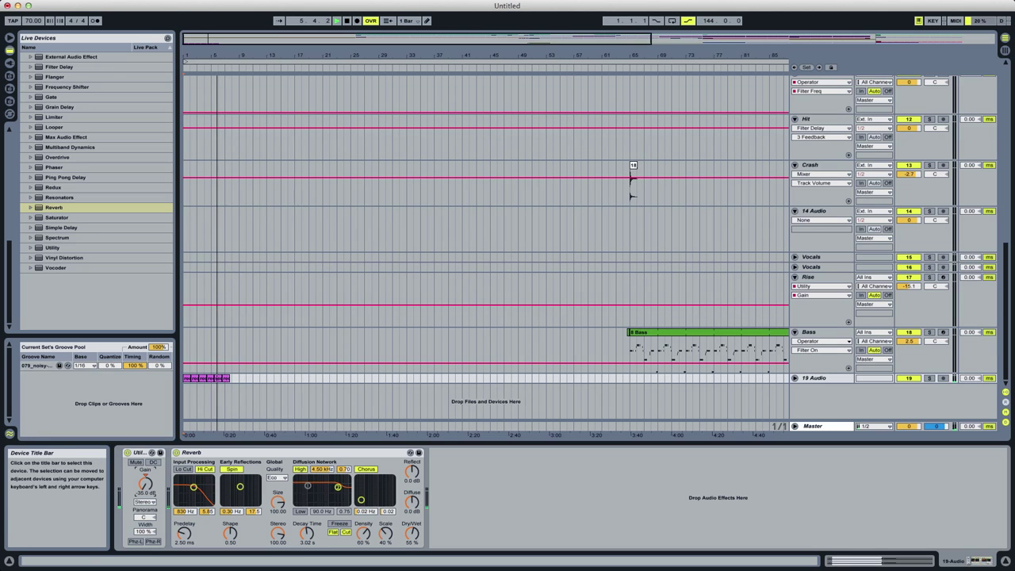
click(795, 378)
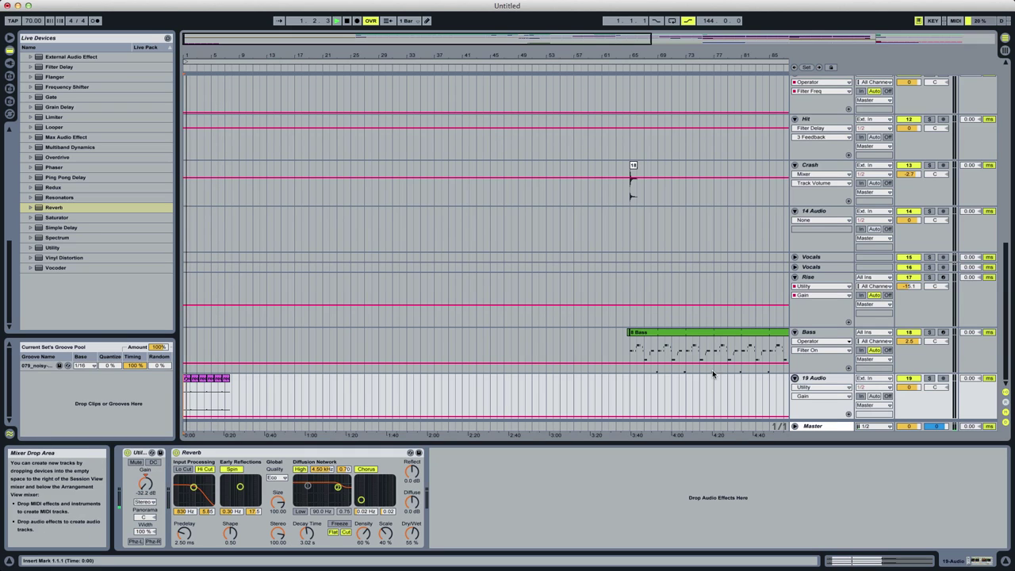
Repeat the last two redwing-blackbird clips on the 19 Audio track until they run to about bar 66.
key(space)
click(219, 382)
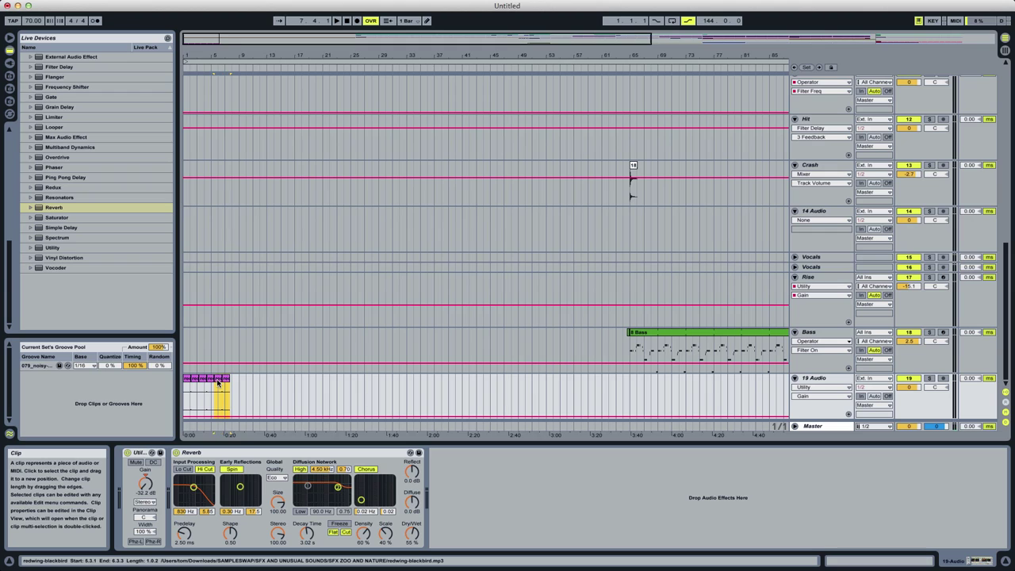
key(super+d)
key(super+d)
key(super+d)
key(super+d)
key(super+d)
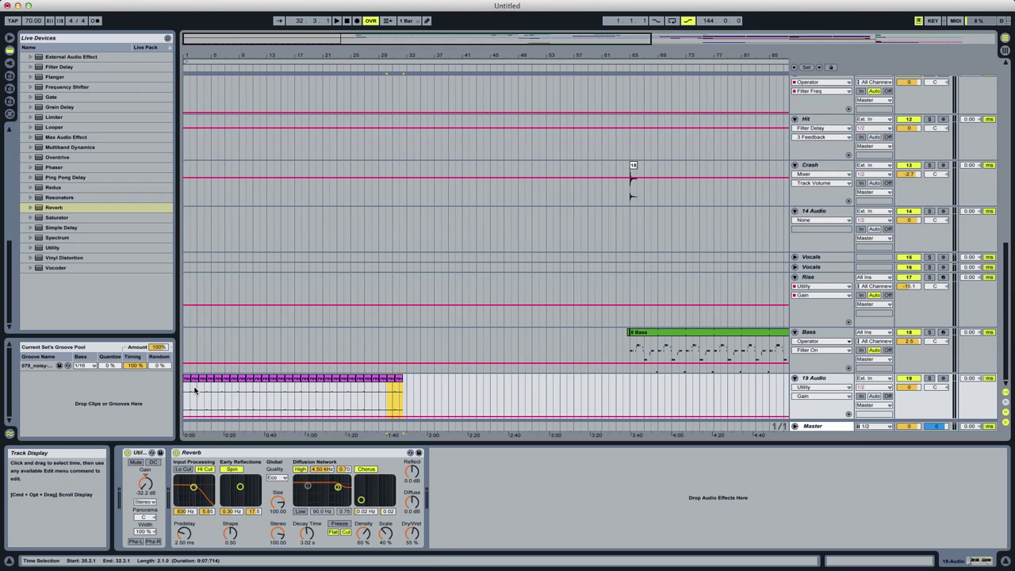
key(super+d)
key(super+d)
key(super+d)
key(super+d)
key(super+d)
key(super+d)
key(super+d)
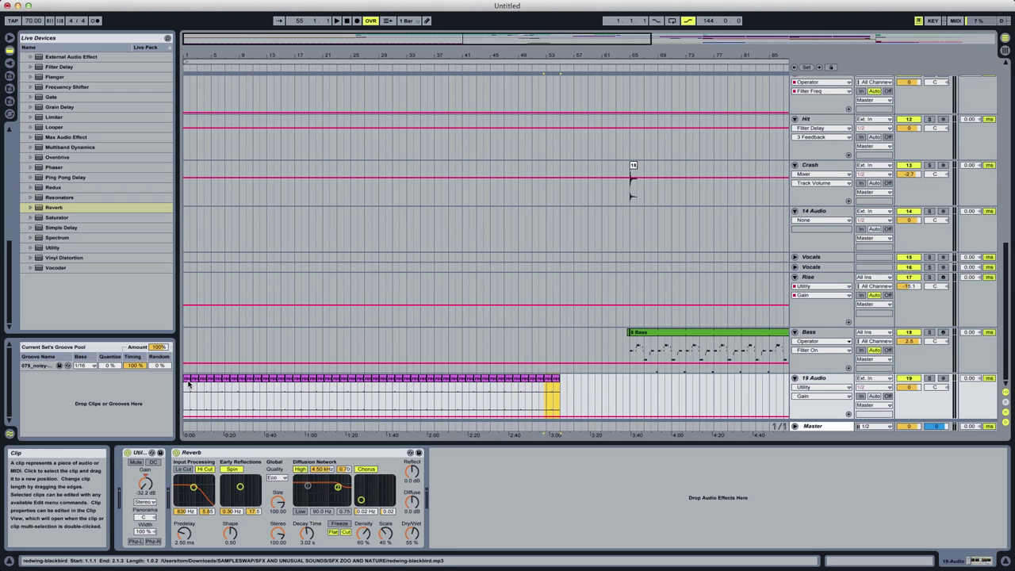
click(189, 382)
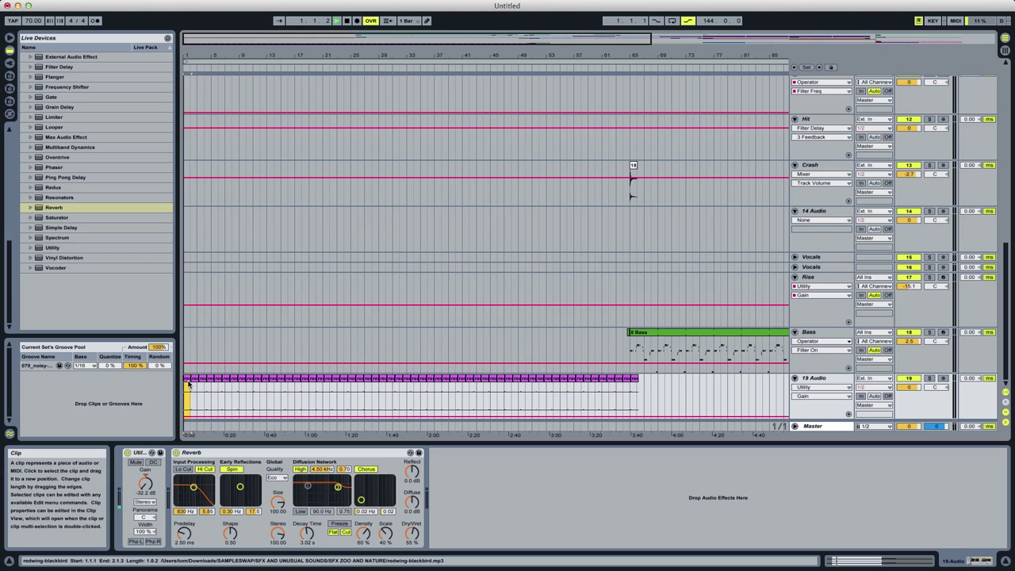
Fade in the bird track's Utility gain with rising breakpoints at the start and near bars 8 and 15, and extend the bar-10 clip to bar 12.
click(146, 484)
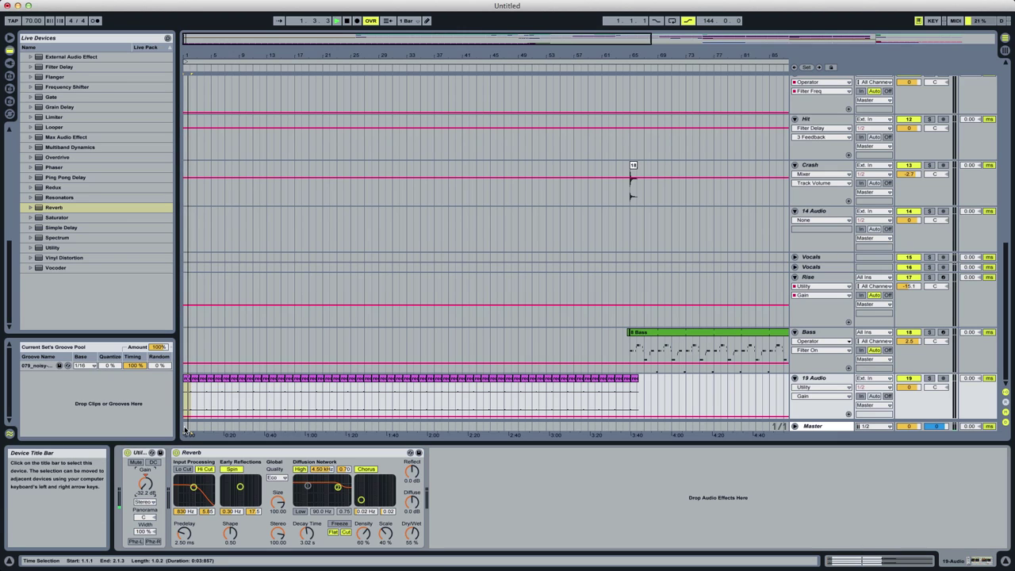
double_click(185, 416)
key(super+d)
key(super+d)
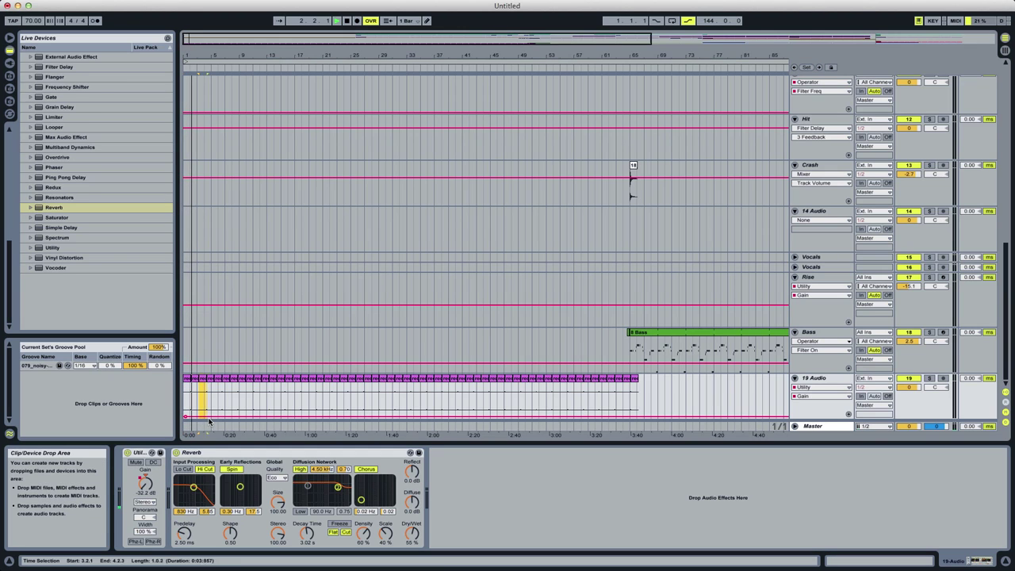
double_click(231, 416)
drag(231, 416, 283, 403)
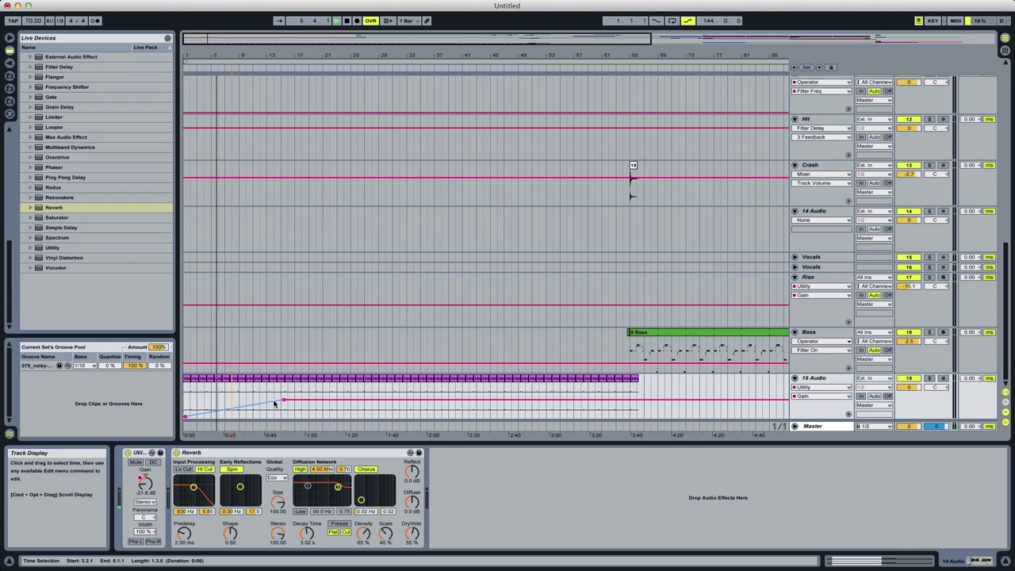
double_click(231, 410)
drag(232, 409, 232, 403)
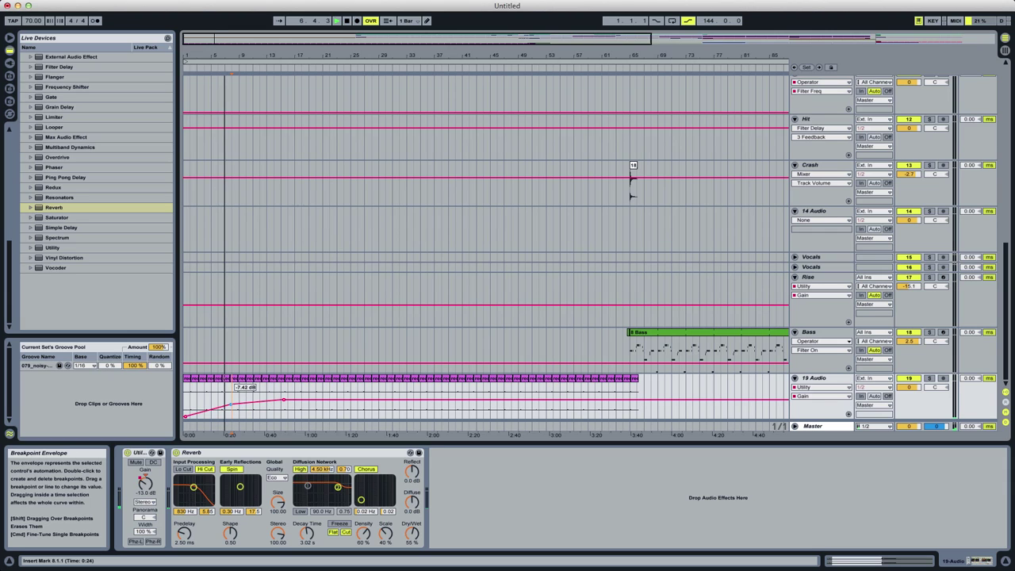
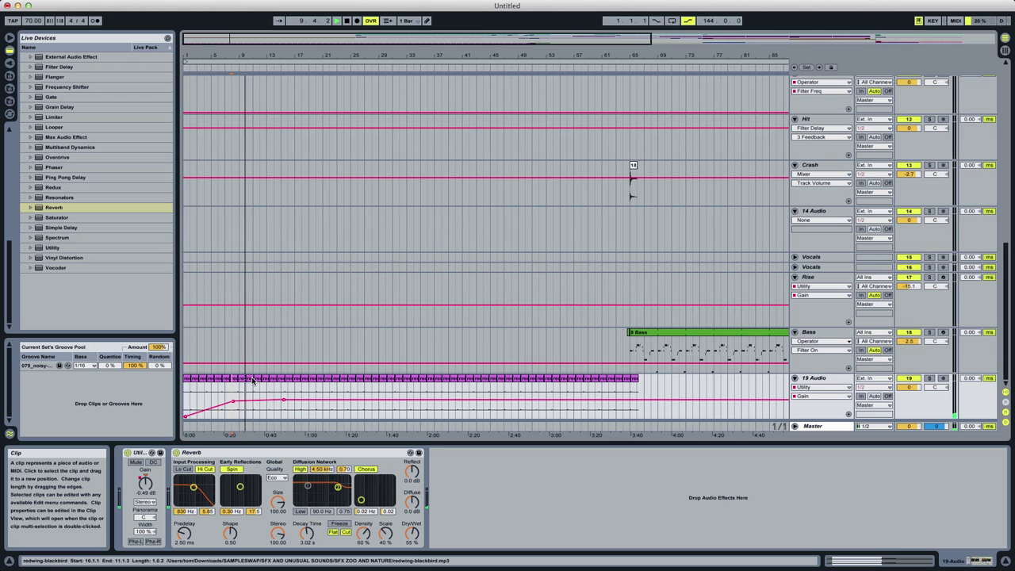
click(257, 379)
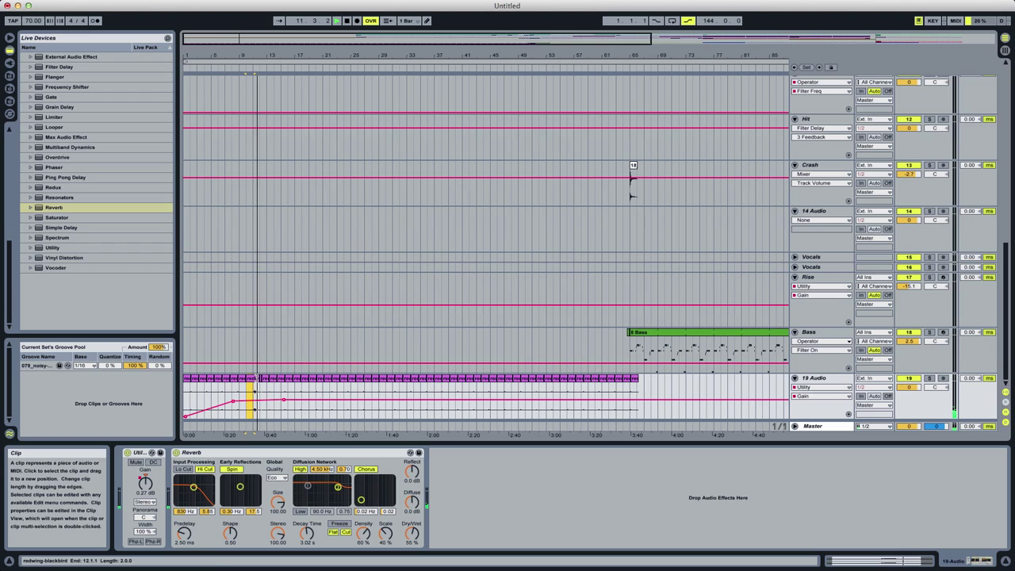
Insert an audio track below 19 Audio, place Bird-Chirp.aif from the bird search results on it at bar 16, and unfold the track.
click(812, 379)
key(super+t)
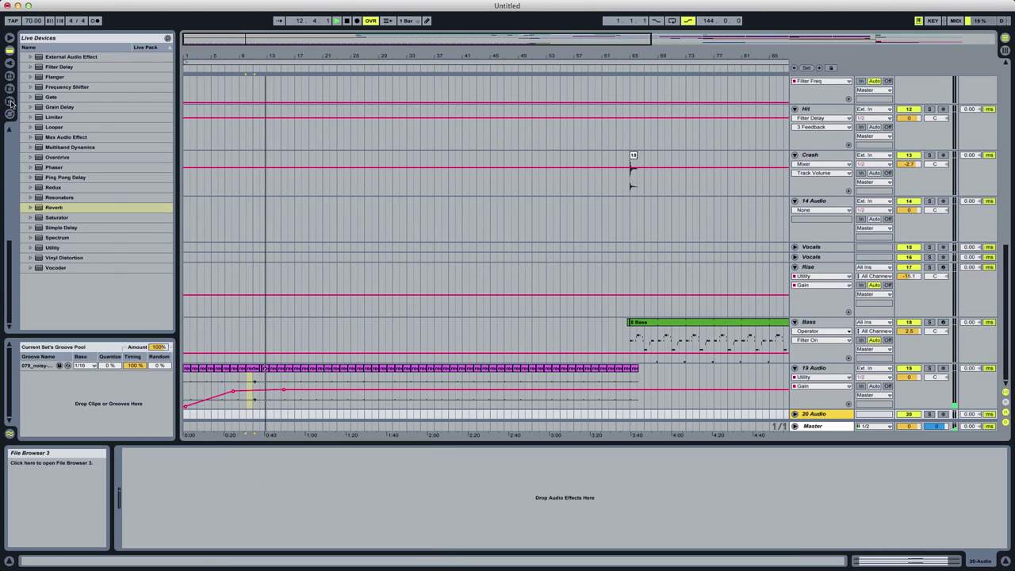
click(10, 82)
click(9, 77)
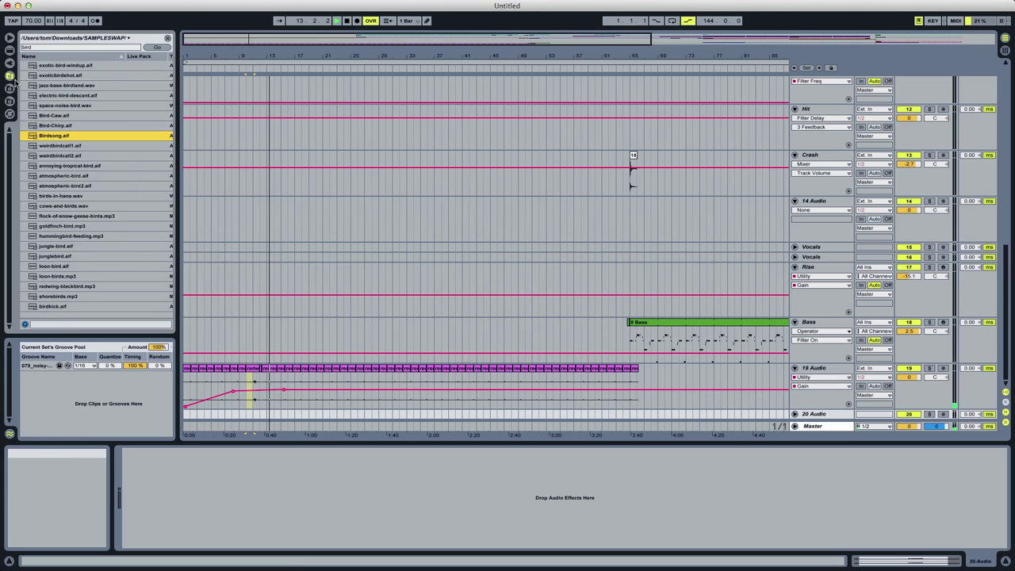
click(65, 117)
click(69, 125)
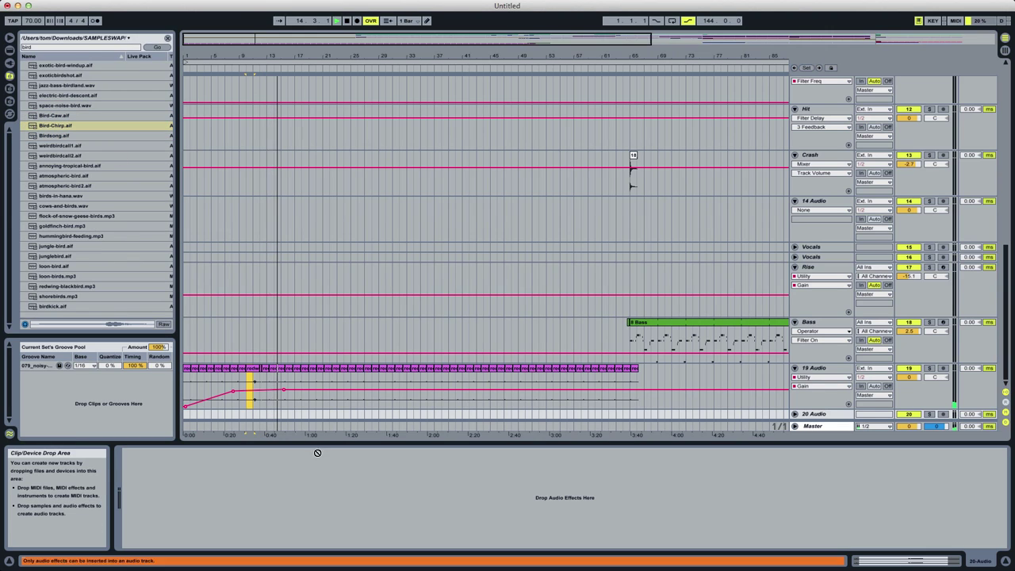
click(290, 414)
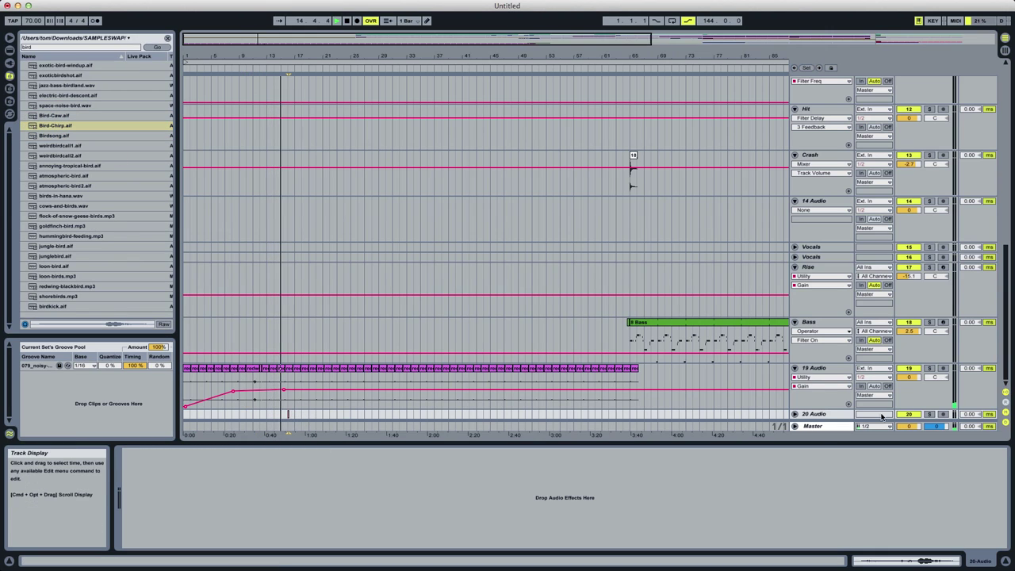
click(796, 414)
Add a Reverb with a 24.3 s decay time to the 20 Audio track and lower the track's volume to -15.4 dB.
drag(913, 388, 913, 401)
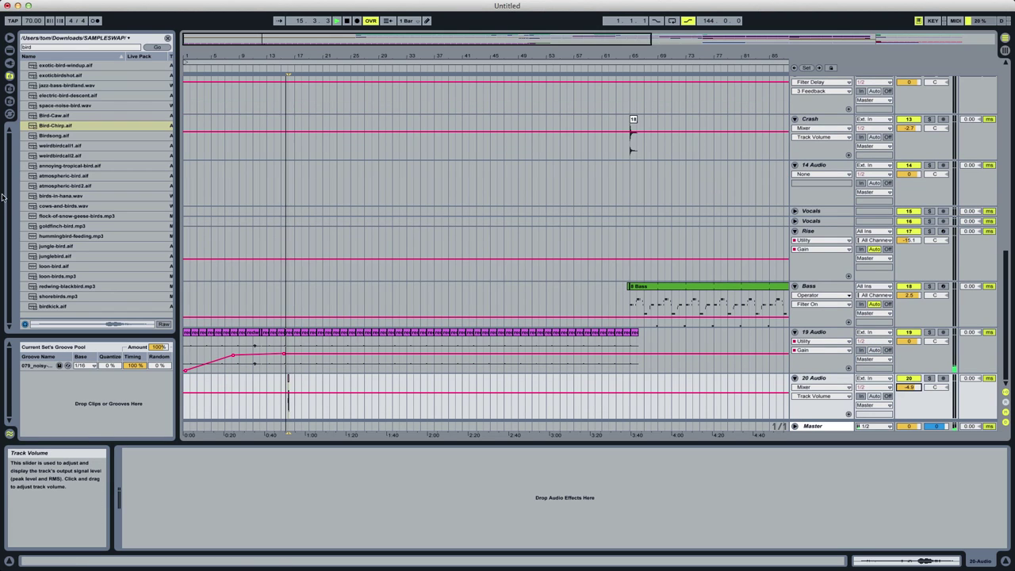
click(10, 50)
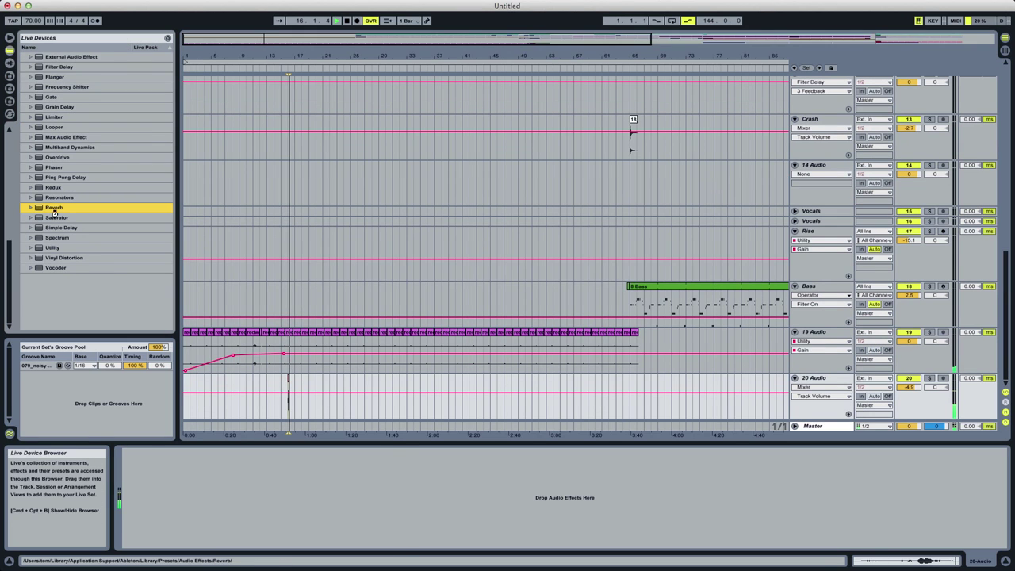
drag(54, 207, 289, 397)
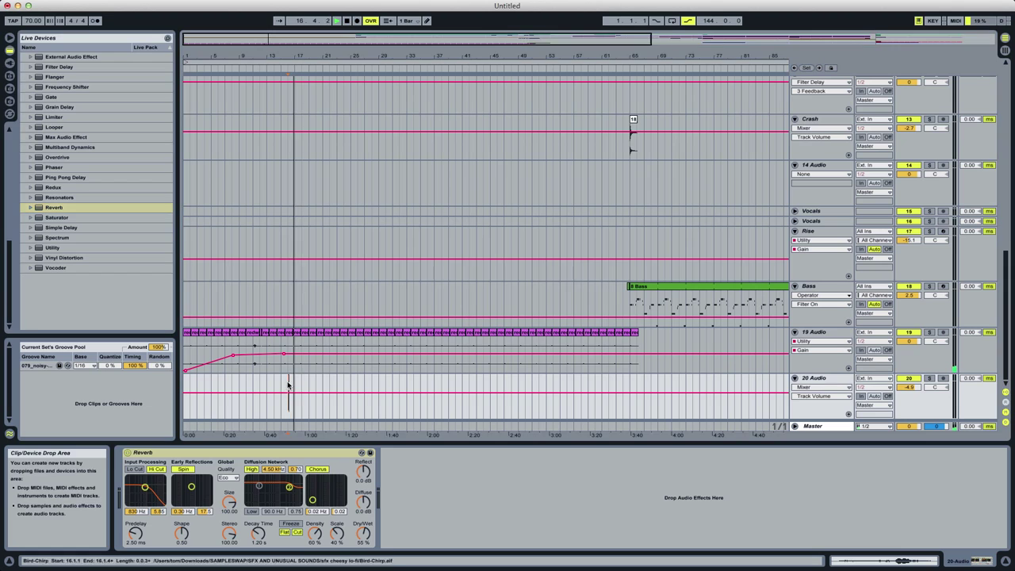
key(space)
key(space)
drag(910, 388, 910, 416)
key(space)
key(space)
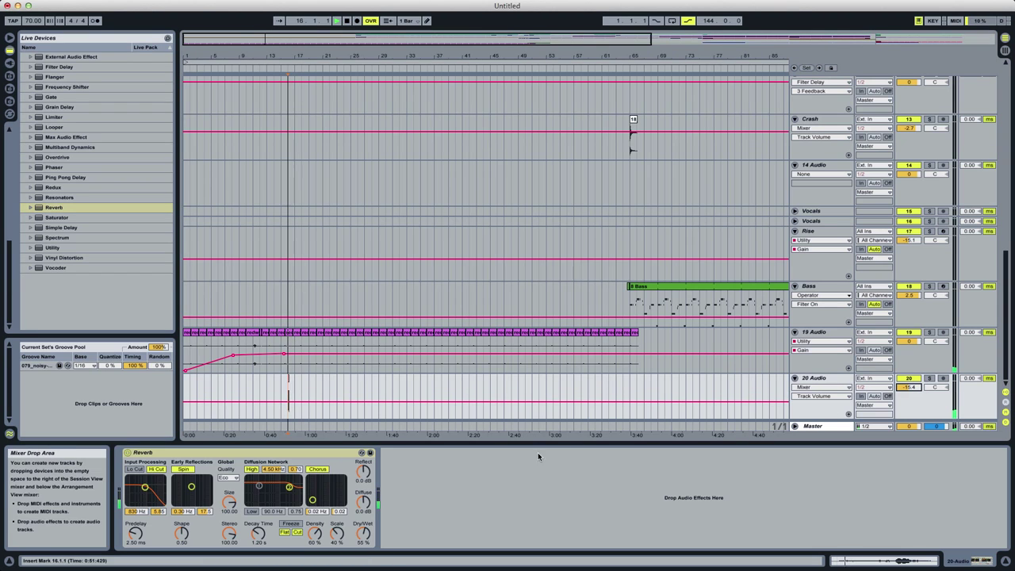
drag(258, 534, 263, 539)
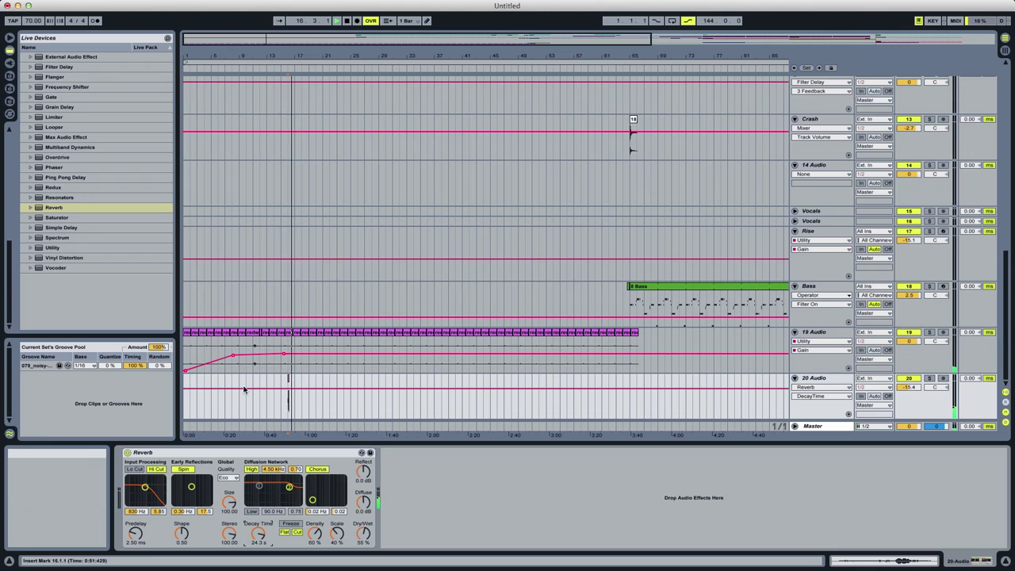
key(space)
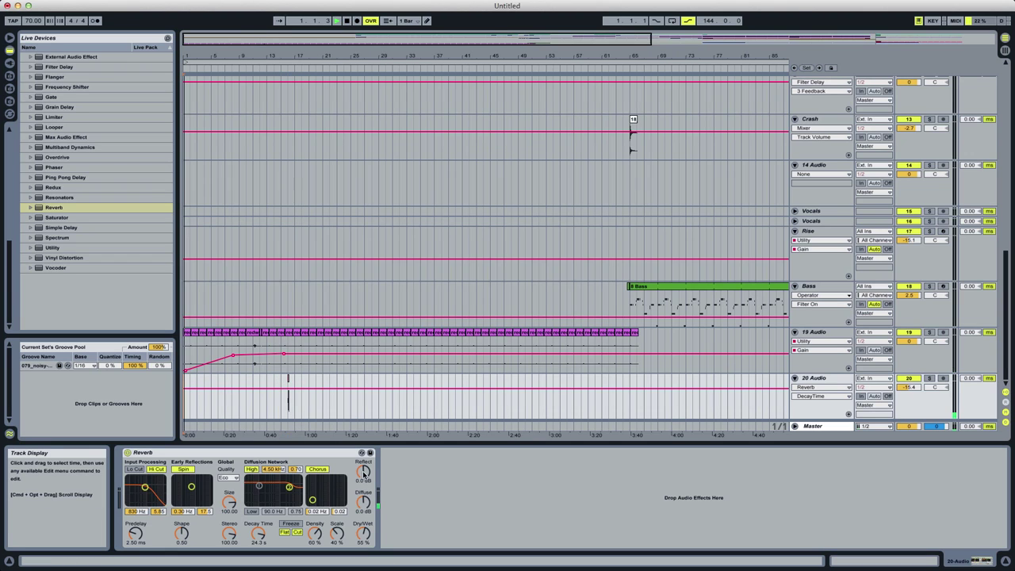
key(space)
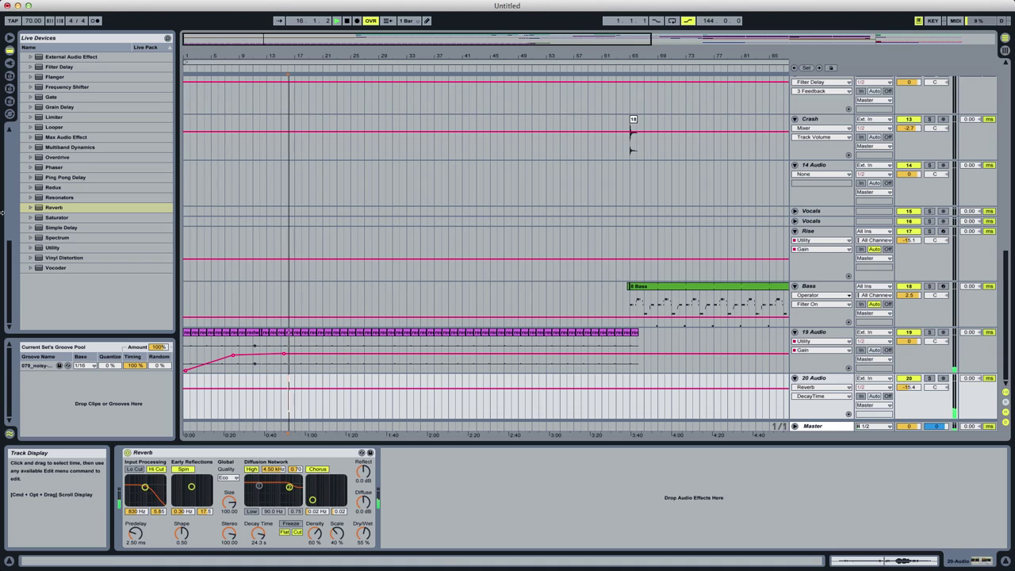
Audition the SAMPLESWAP bird search results, from the exotic bird samples down to atmospheric-bird.aif.
click(8, 88)
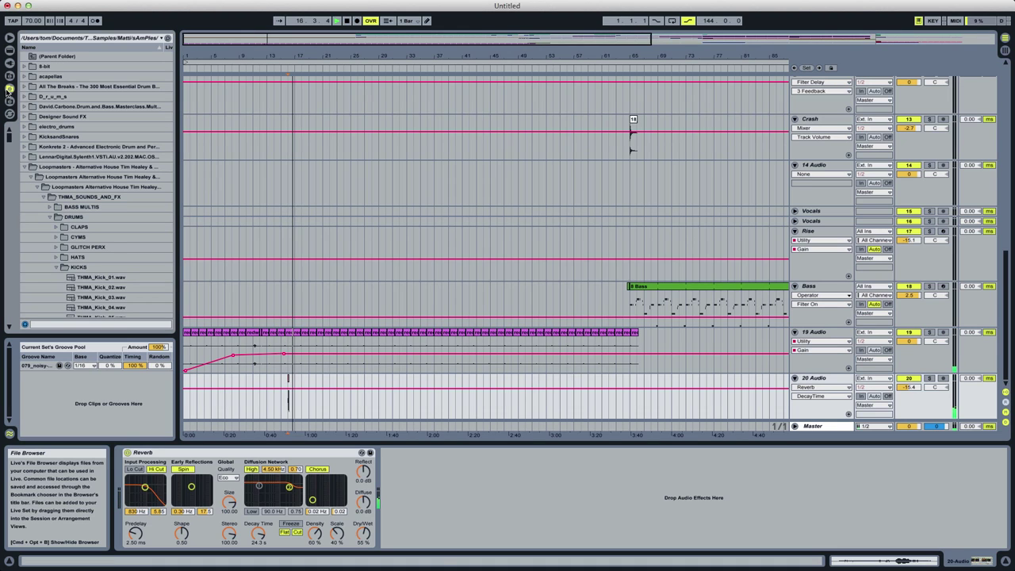
click(9, 75)
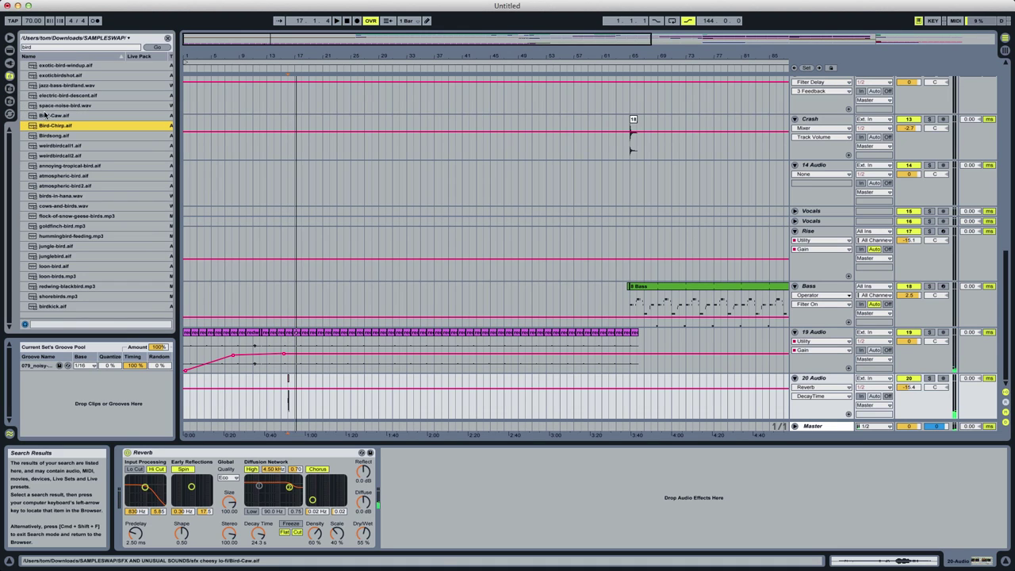
key(Up)
key(Up)
key(Up)
key(Up)
key(Up)
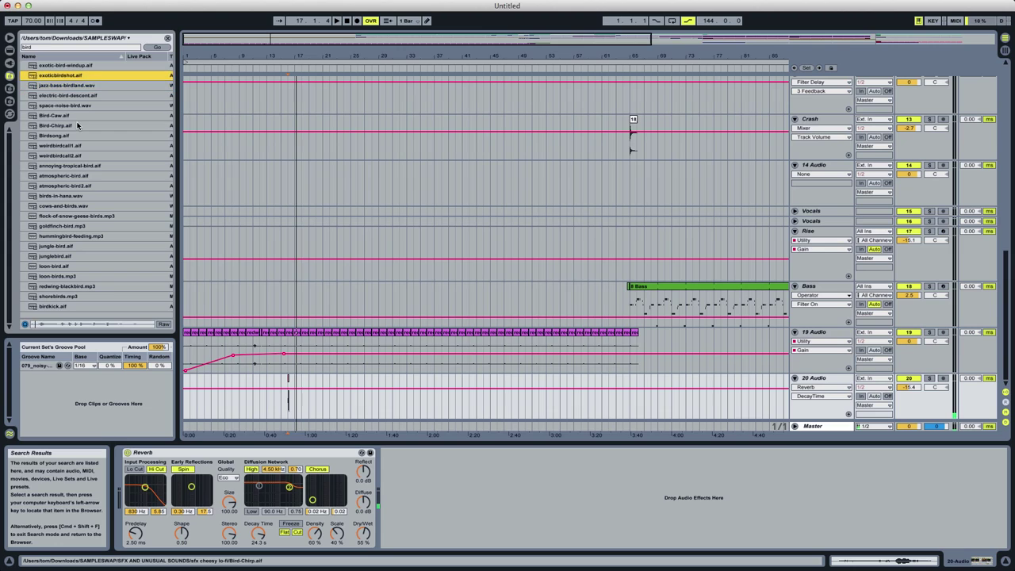
key(Up)
key(Down)
key(Down)
key(Down)
key(Down)
key(Down)
key(Down)
key(Down)
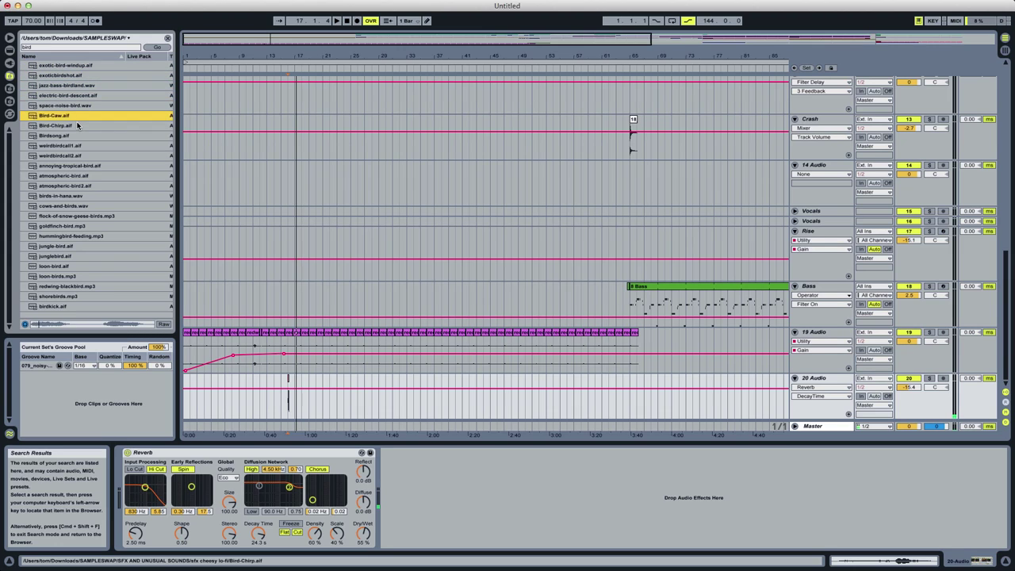
key(Down)
key(Down)
key(Down)
key(Down)
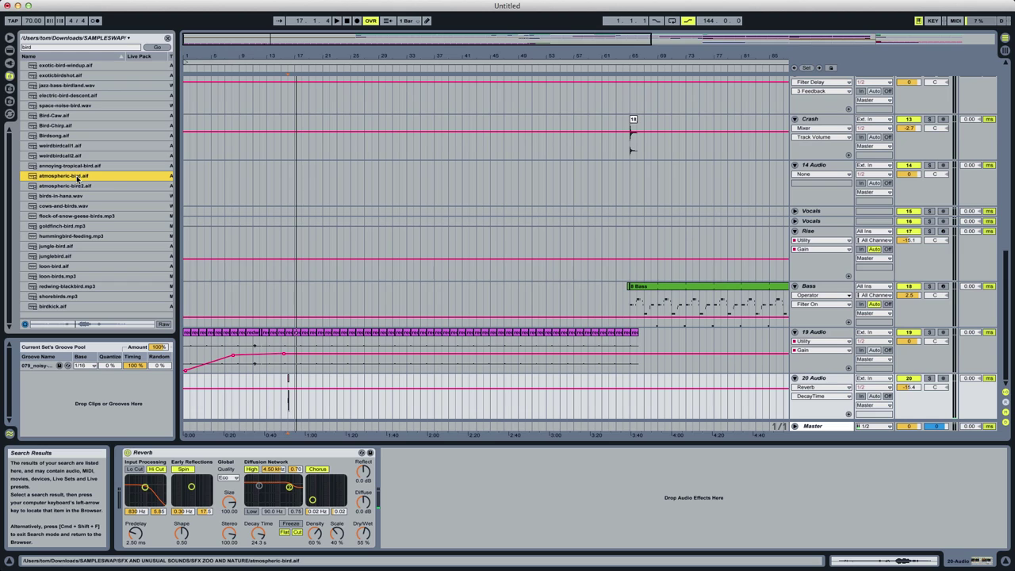
Place atmospheric-bird.aif on the 20 Audio track at bar 22 and listen to it with the reverb.
drag(77, 178, 334, 379)
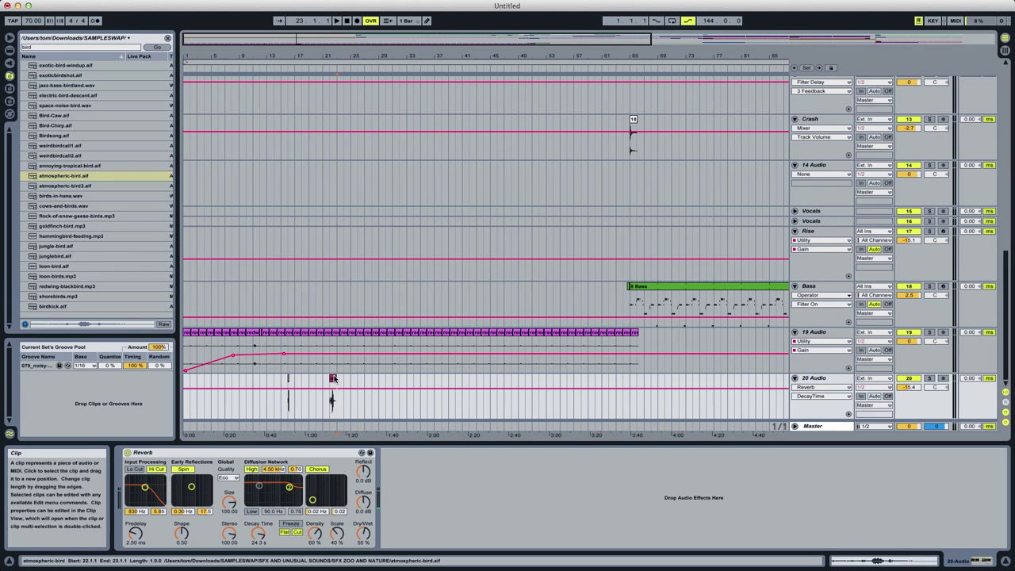
double_click(334, 379)
click(332, 326)
key(space)
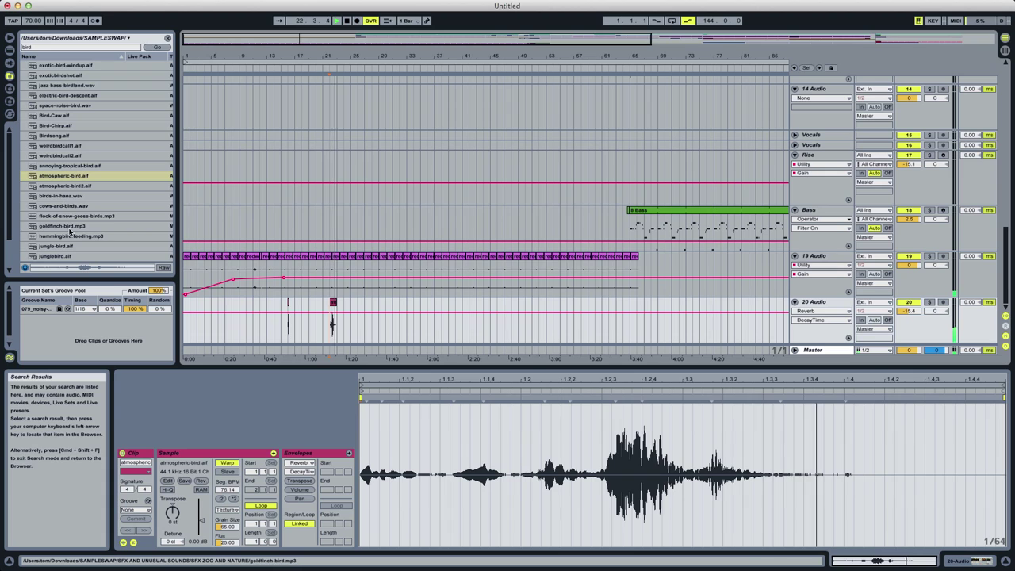
Place atmospheric-bird2.aif on the 20 Audio track at bar 28 and lower its clip gain to -7.66 dB.
click(59, 186)
key(space)
drag(58, 188, 370, 325)
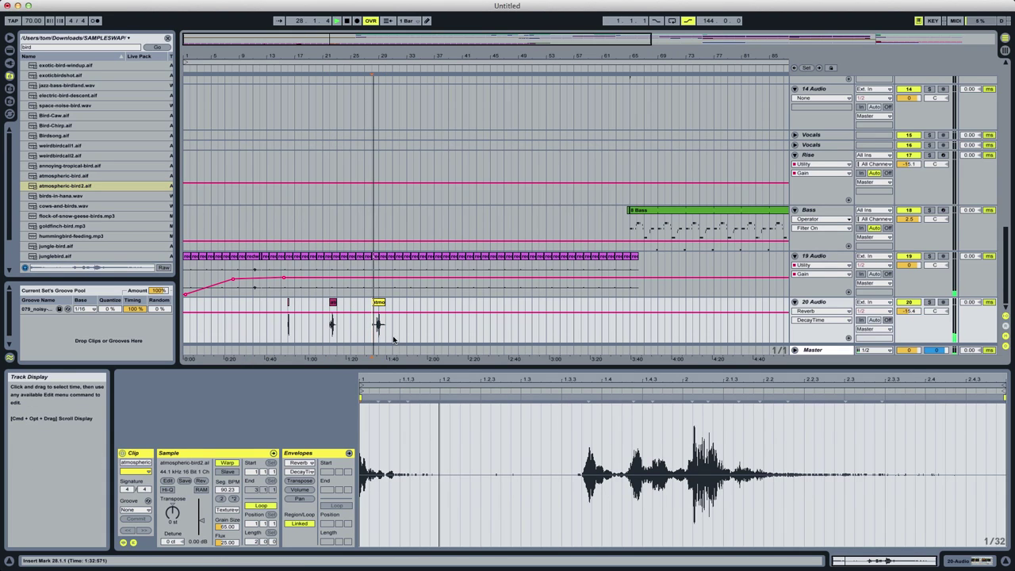
drag(200, 520, 200, 527)
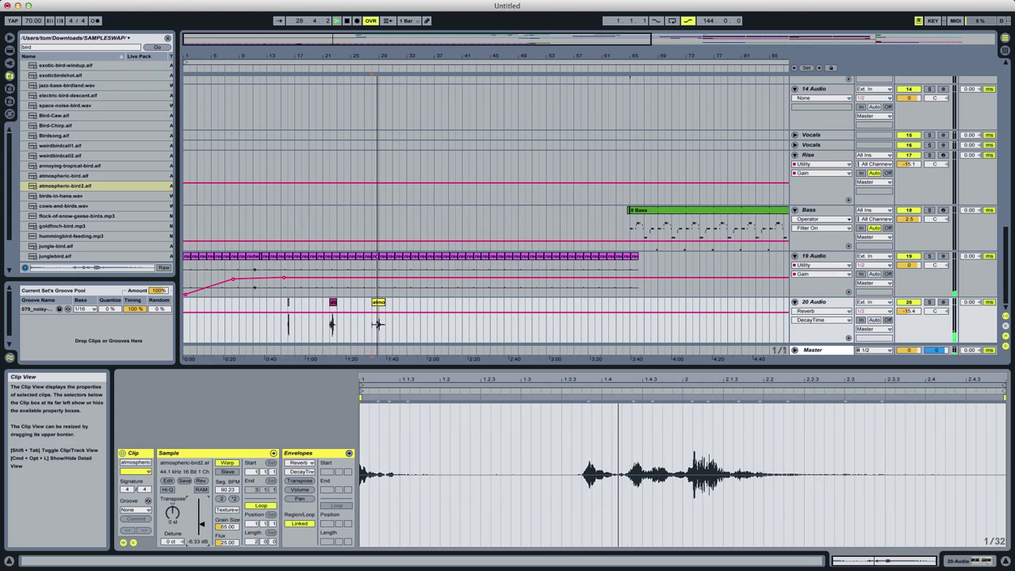
Audition further bird samples, place cows-and-birds.wav on the 20 Audio track at bar 39, and play and select the clip.
click(68, 196)
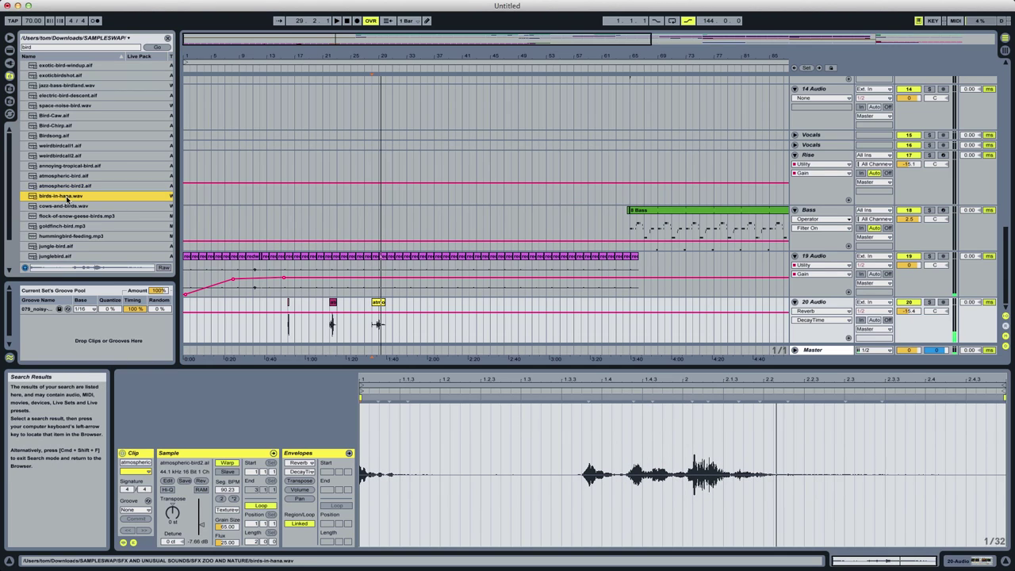
key(Down)
key(Down)
key(Down)
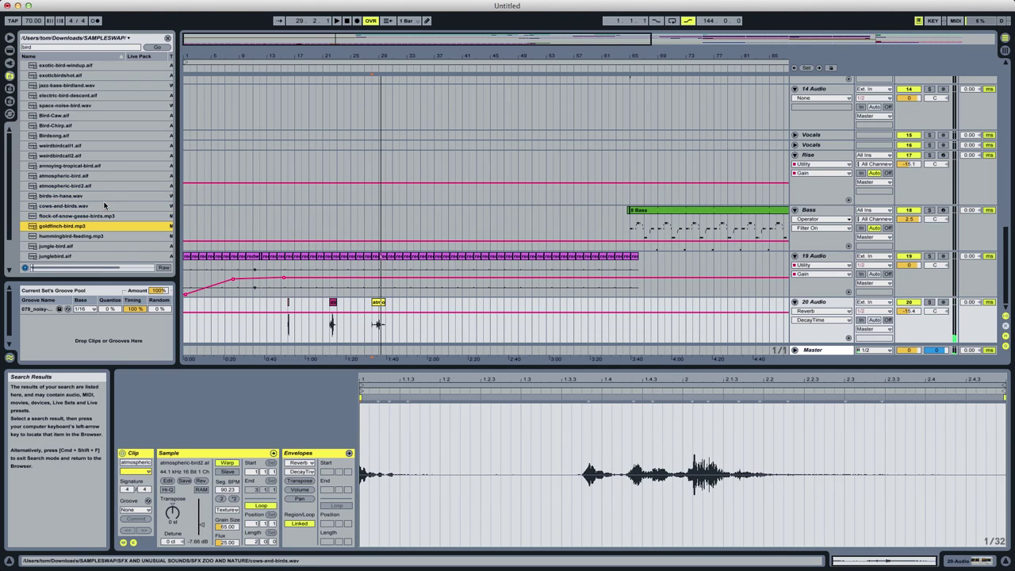
click(76, 210)
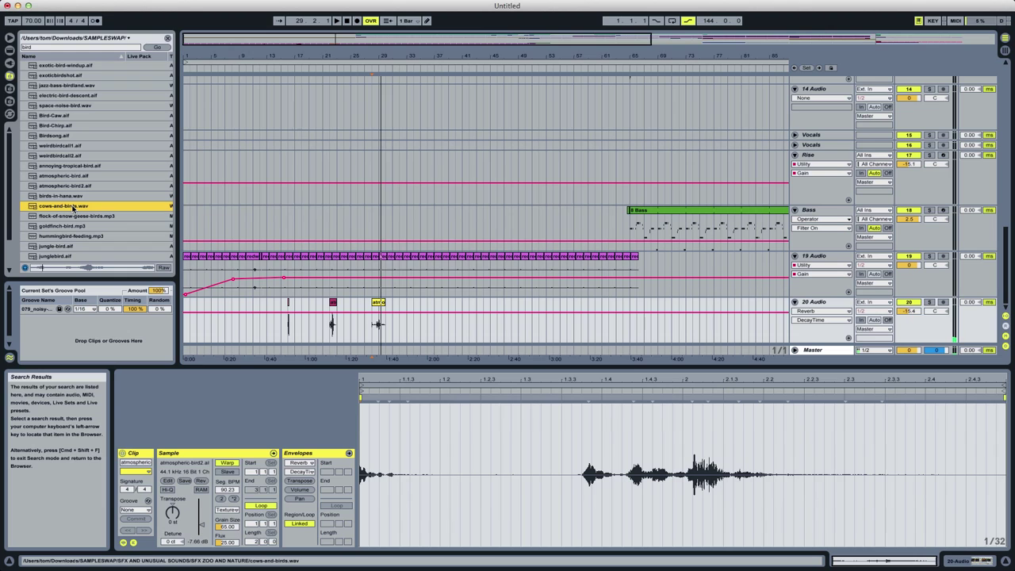
drag(73, 208, 456, 319)
key(space)
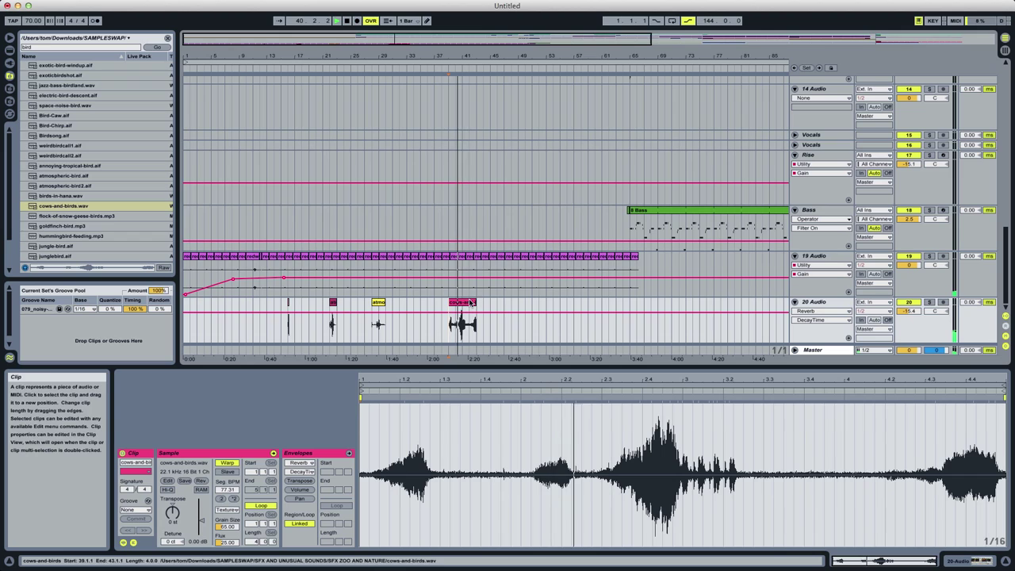
click(469, 302)
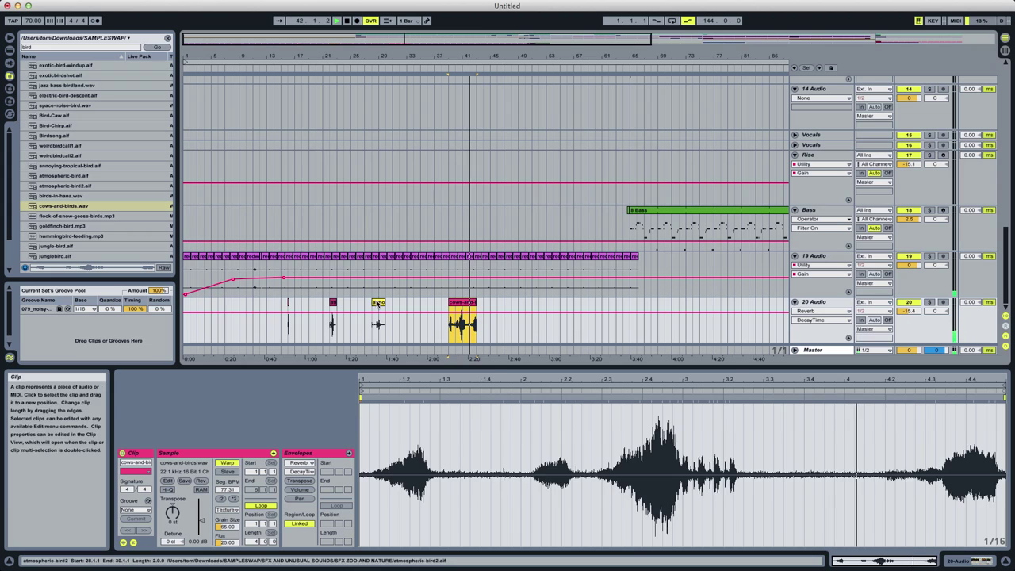
Copy the atmospheric-bird and atmospheric-bird2 clips on 20 Audio and paste the copies on the same track at bar 44.
click(377, 303)
shift+click(334, 302)
click(485, 309)
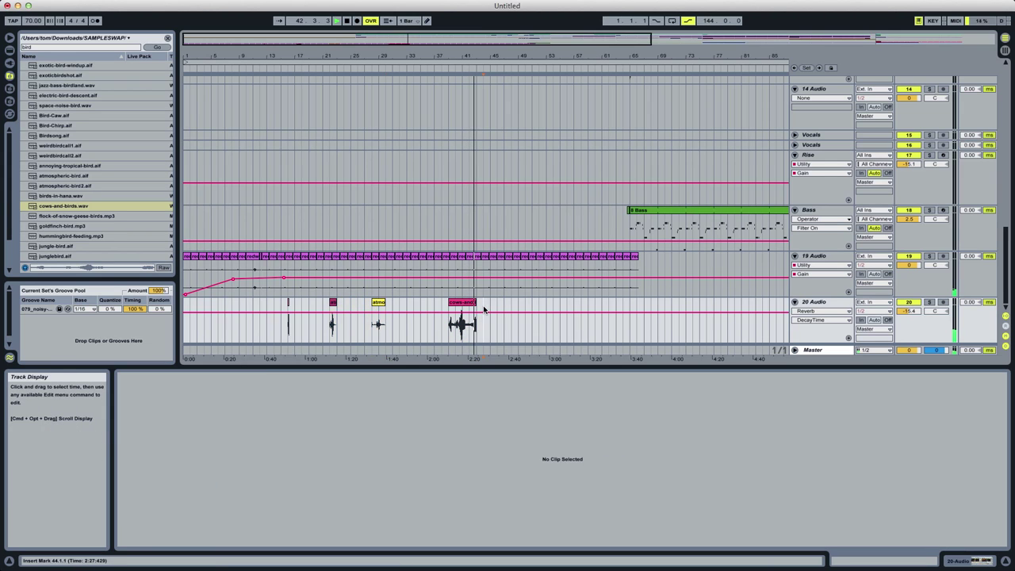
key(super+v)
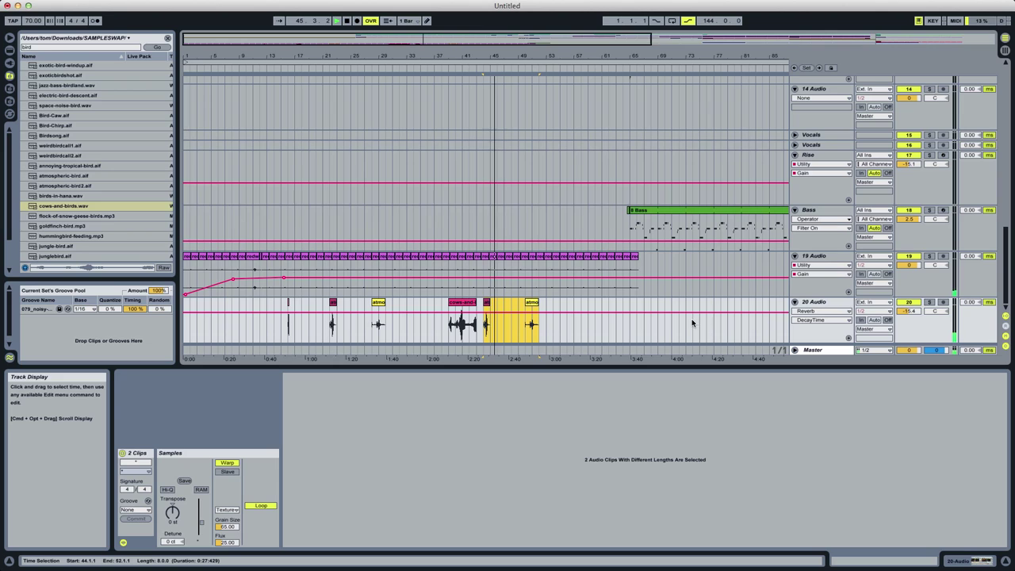
Stop playback and play the arrangement again from bar 1 to hear the bird clips in context.
key(space)
key(Home)
click(185, 216)
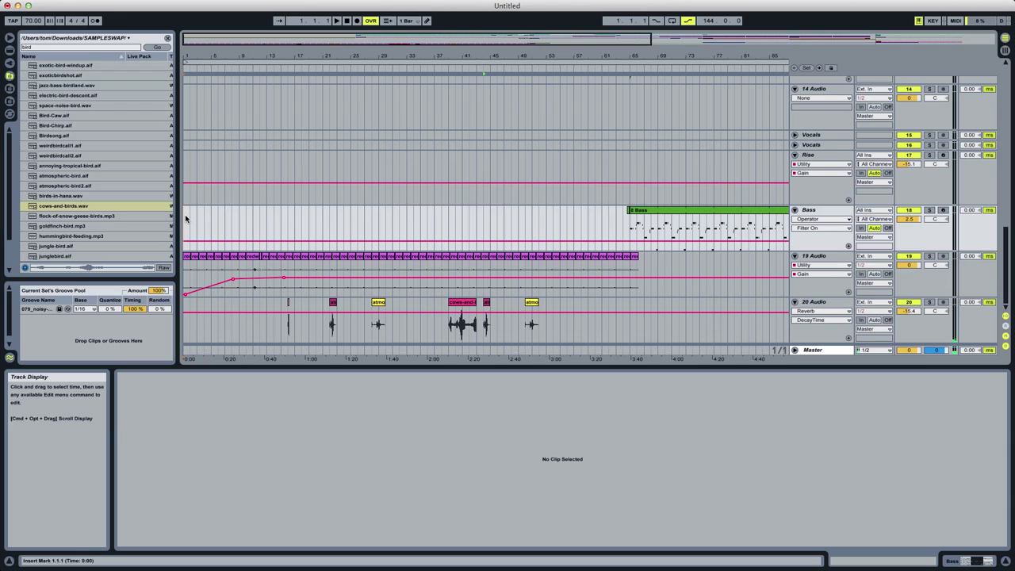
key(space)
Search the SAMPLESWAP folder for bell and insert a new audio track below 20 Audio.
click(42, 47)
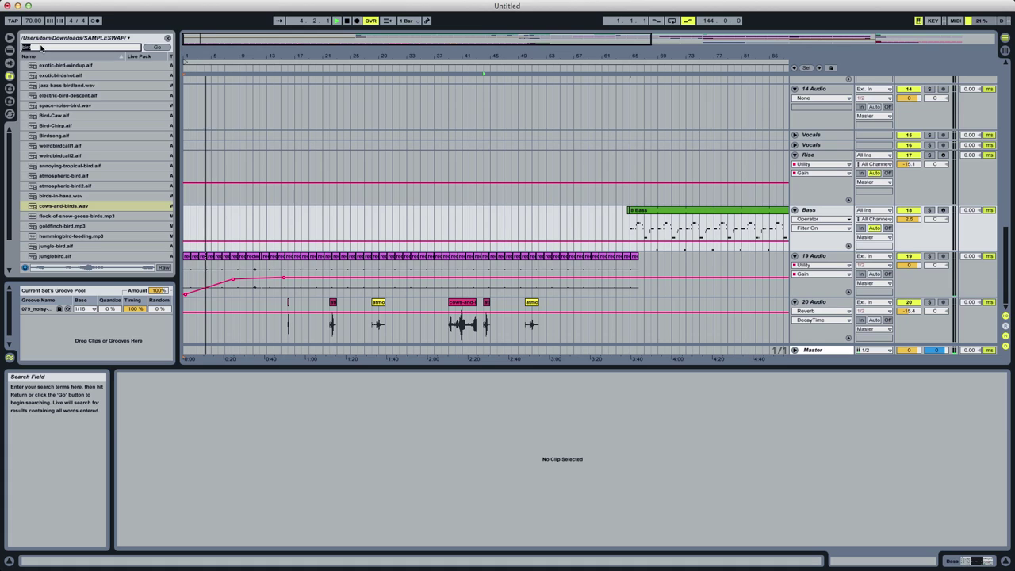
key(Return)
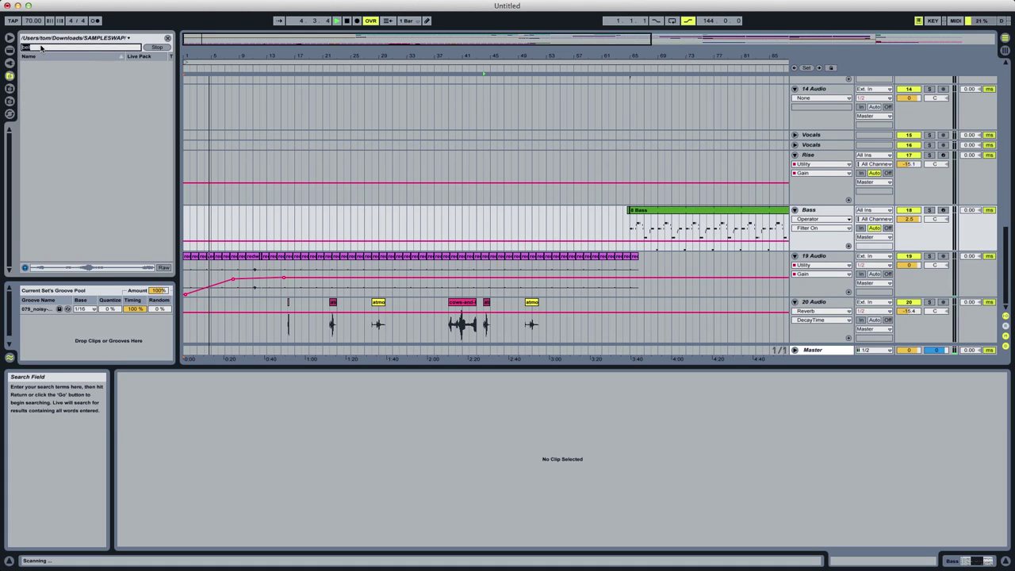
click(817, 303)
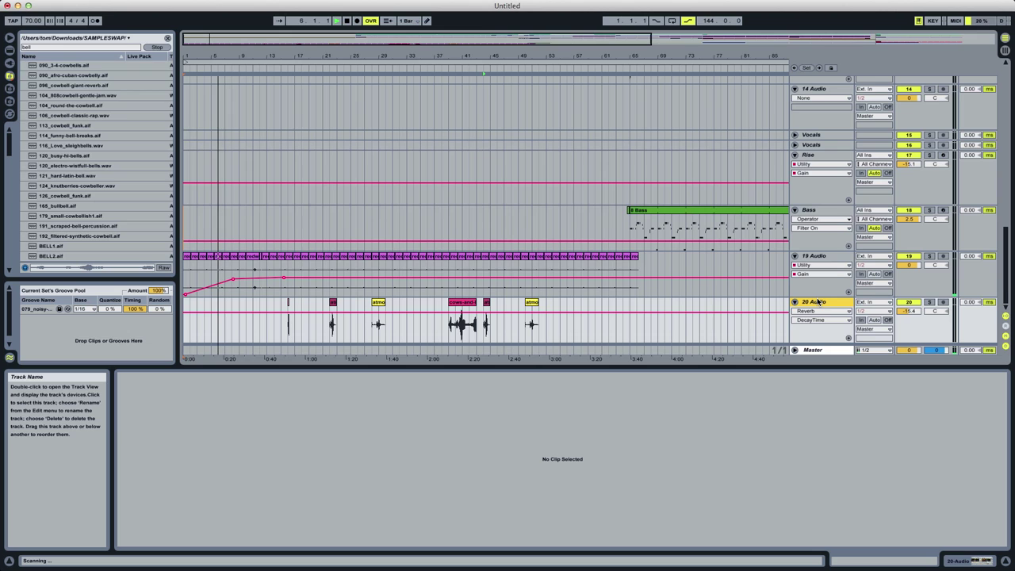
key(super+t)
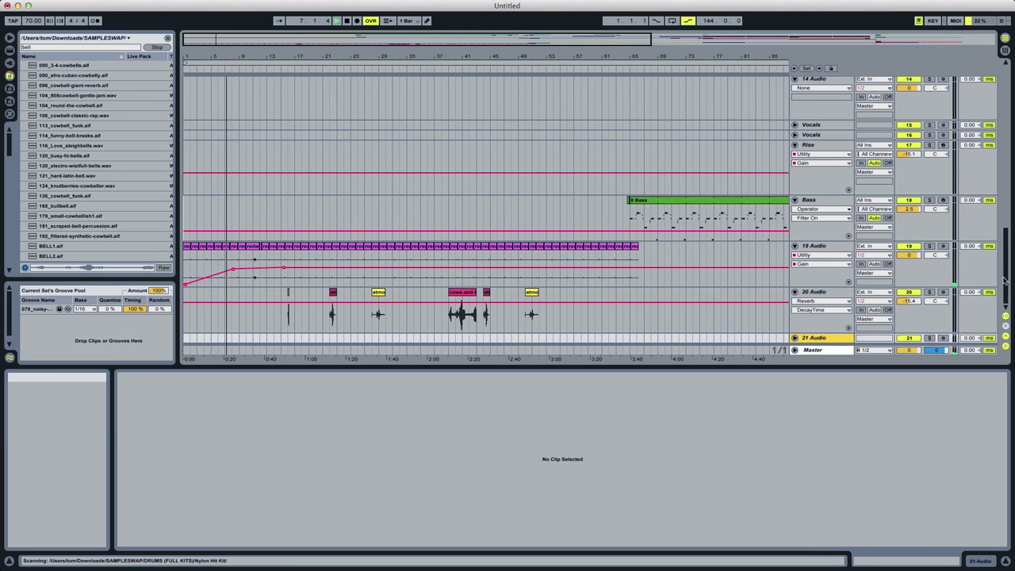
Rename 19 Audio as Birds Atmos and 20 Audio as Birds Rvb.
click(816, 250)
key(super+r)
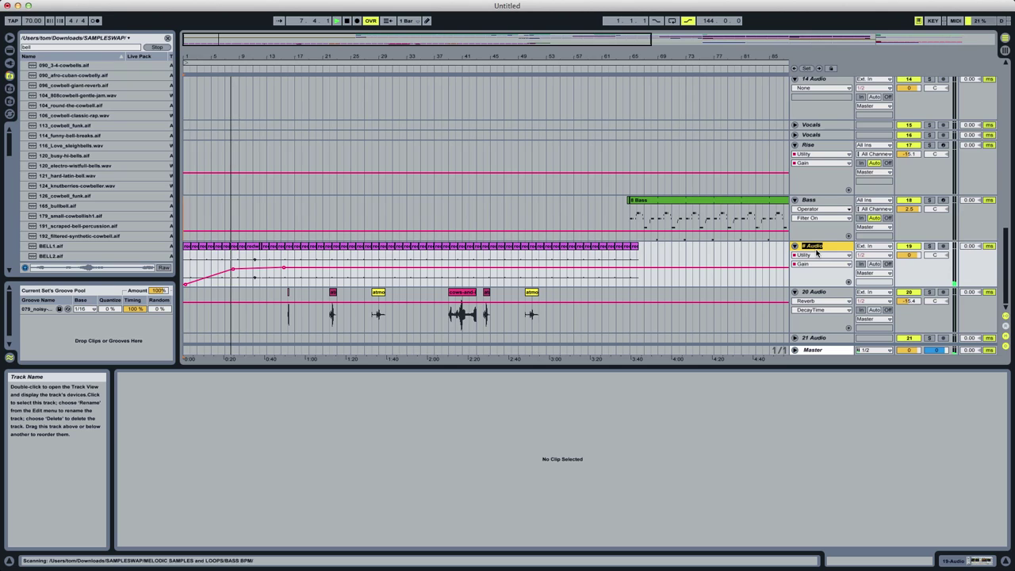
text(Birds Atmos)
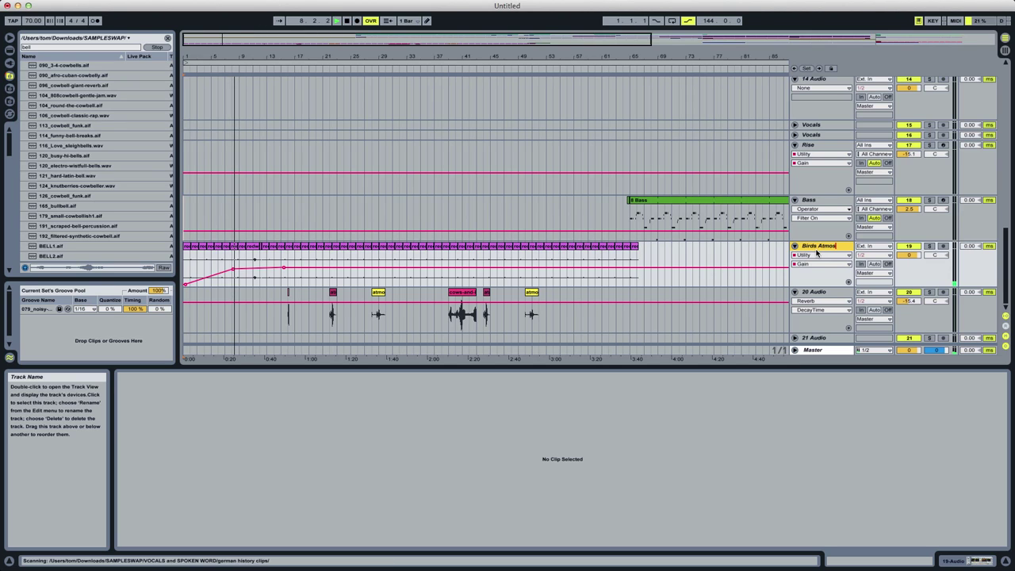
key(Tab)
text(B)
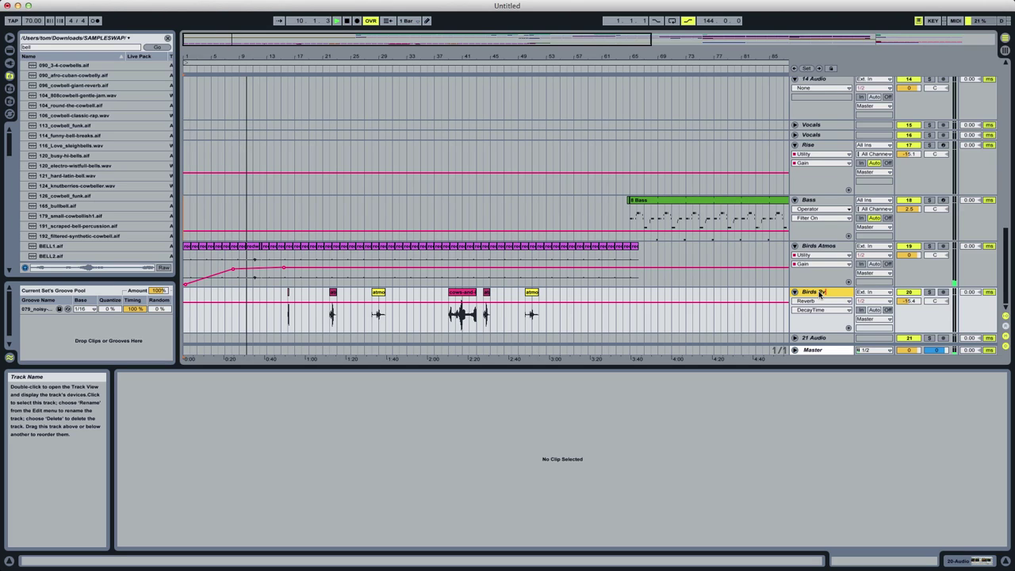
key(Return)
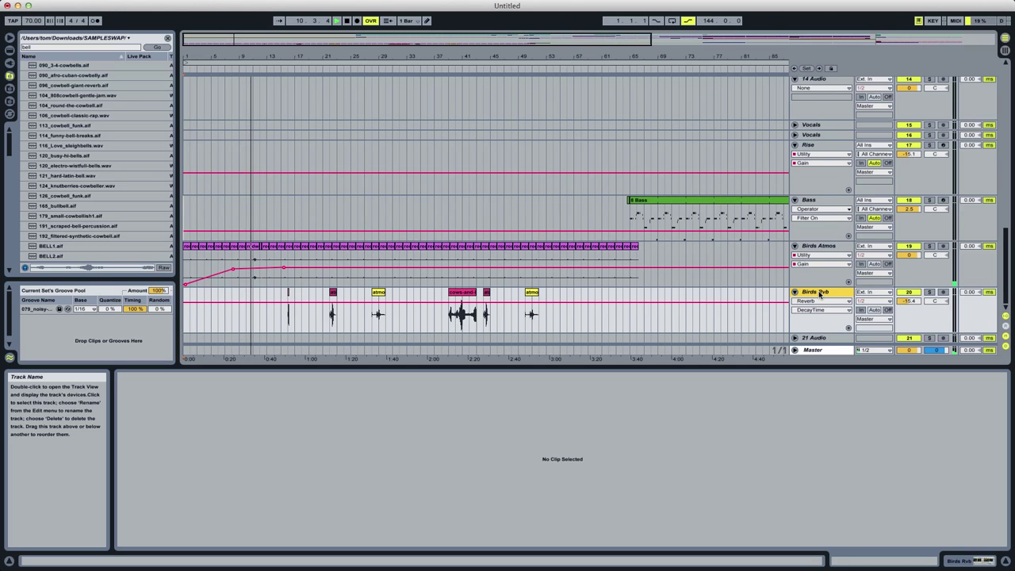
Unfold the 21 Audio track and audition bell samples from BELL1.aif down to bell-tree-tinkles-1.wav.
scroll(1012, 278, down, 2)
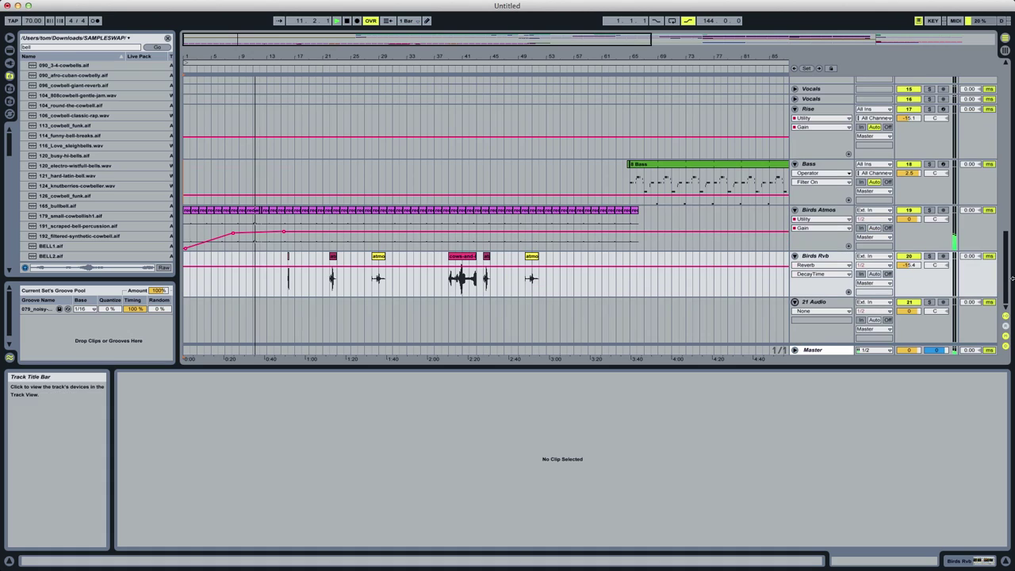
click(818, 302)
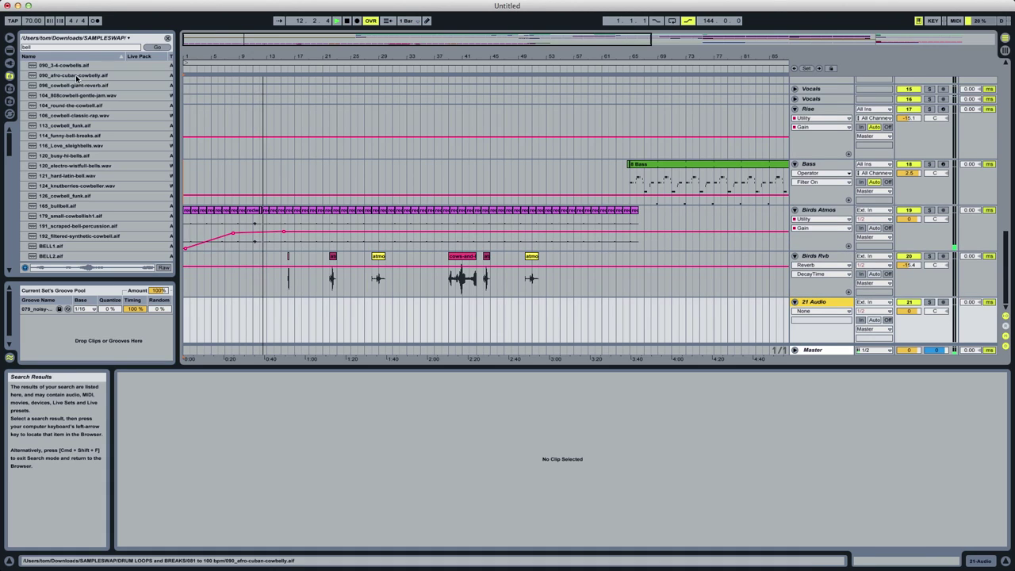
click(50, 246)
scroll(10, 152, down, 4)
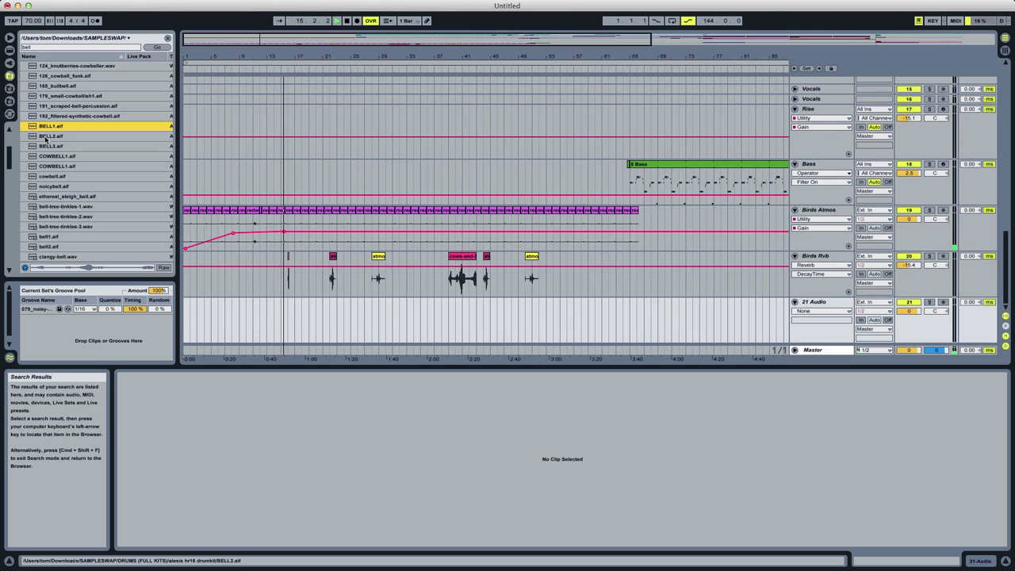
click(38, 136)
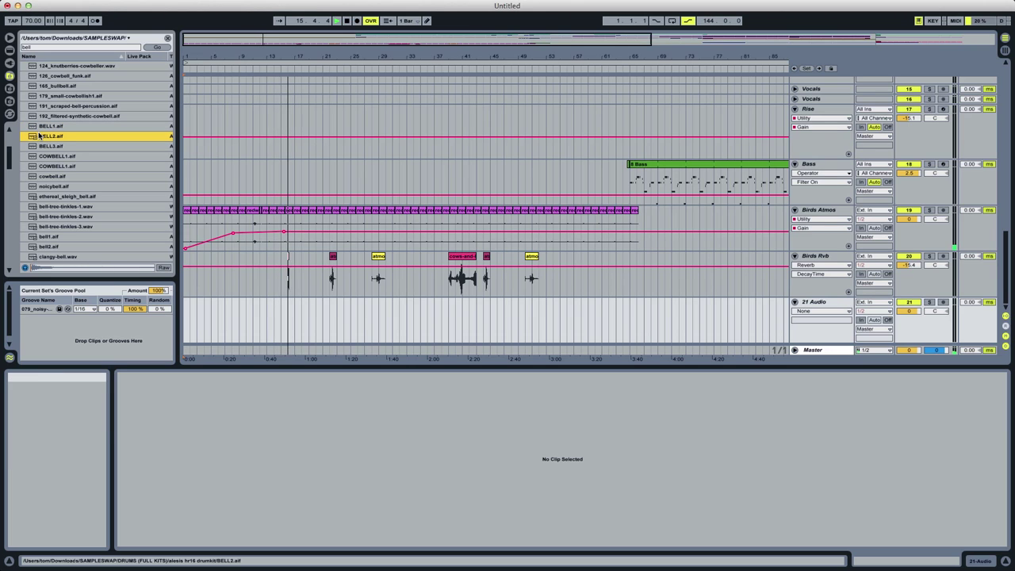
click(64, 186)
scroll(11, 163, down, 5)
key(Down)
key(Down)
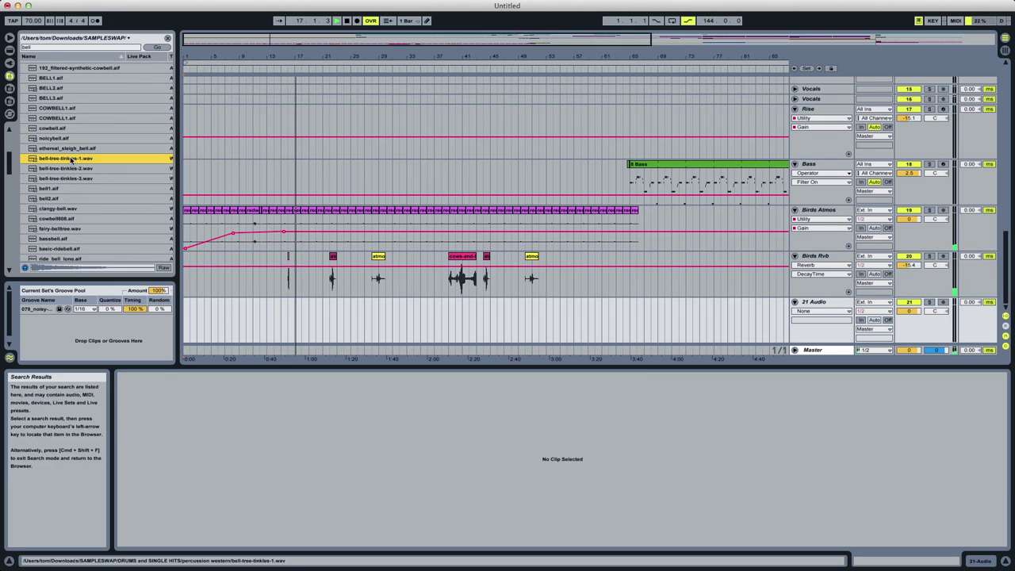
mouse_move(11, 163)
mouse_down()
mouse_move(10, 181)
mouse_move(10, 160)
mouse_up()
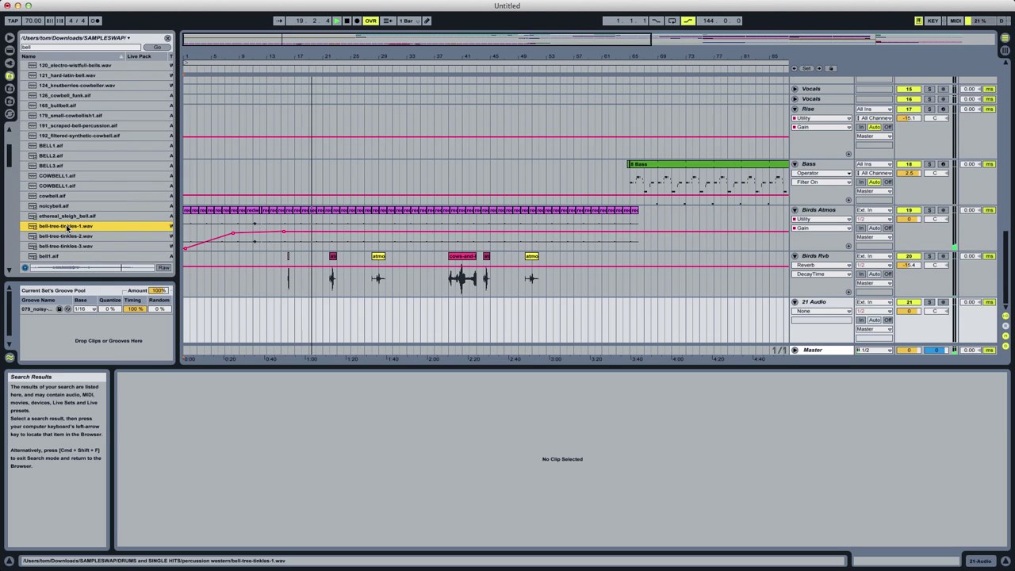
Place bell-tree-tinkles-1.wav on 21 Audio just before bar 33, lower the track volume to -7.6 dB and turn off the clip's warping.
drag(100, 226, 408, 324)
drag(909, 311, 909, 323)
click(227, 464)
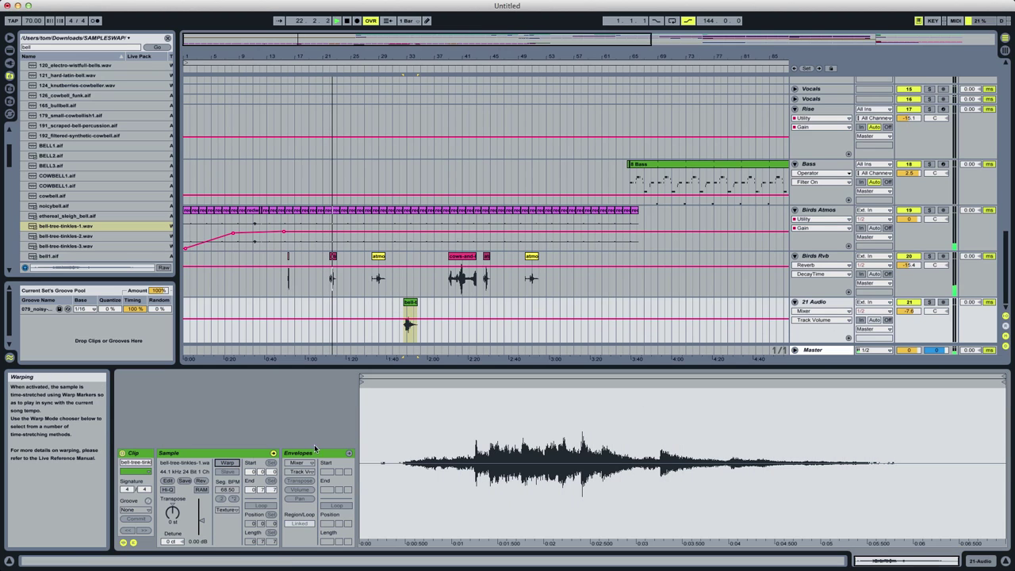
Insert another audio track below 21 Audio and audition further bell samples from bell2.aif down to bell-tower.wav.
click(837, 305)
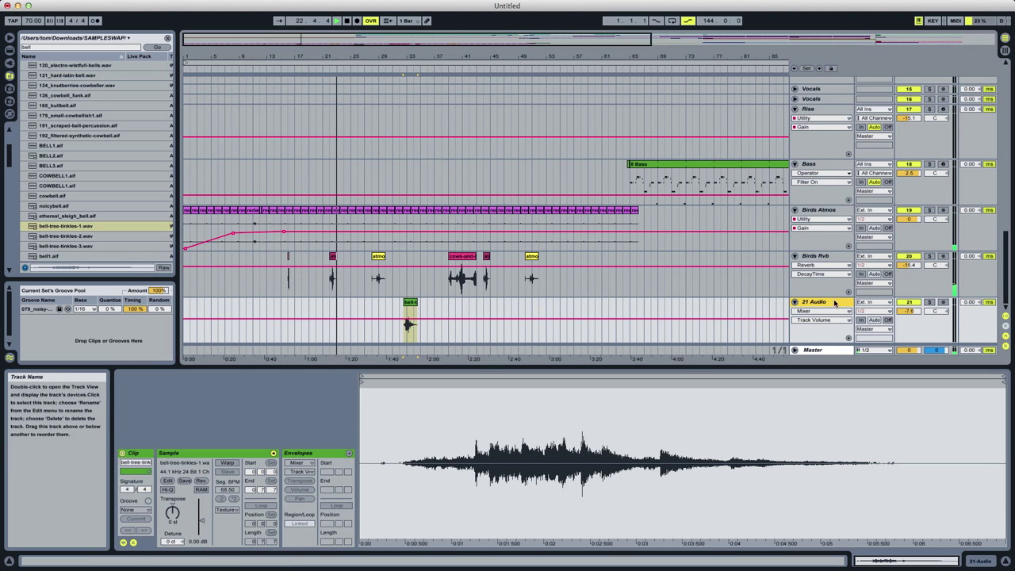
key(super+t)
scroll(95, 159, down, 5)
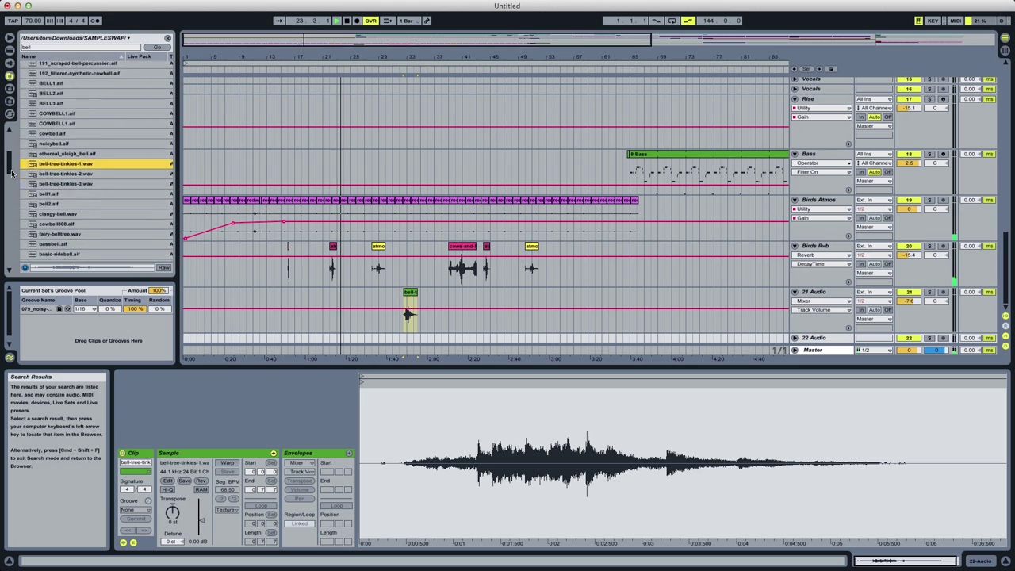
click(116, 166)
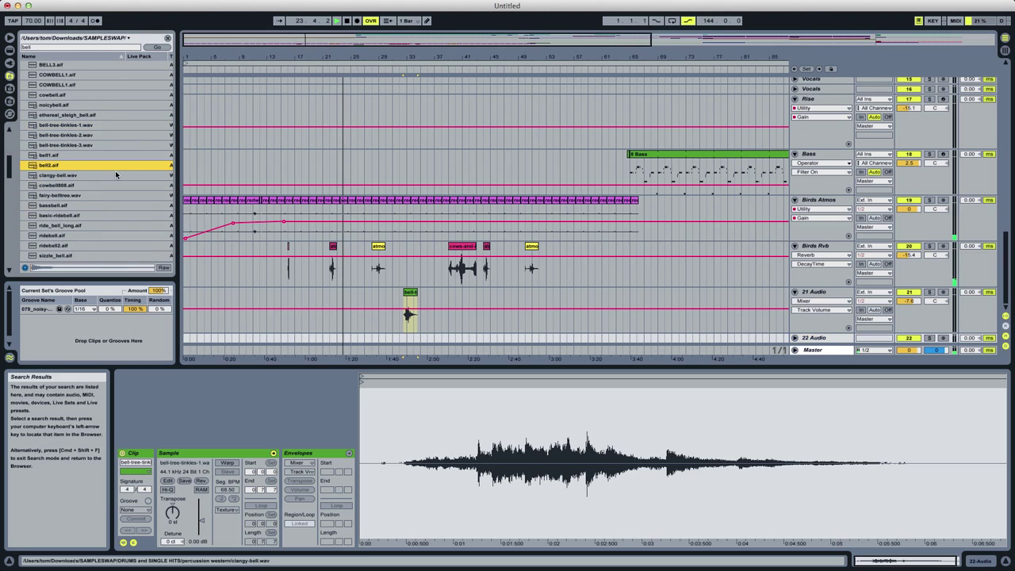
click(90, 216)
scroll(80, 190, down, 4)
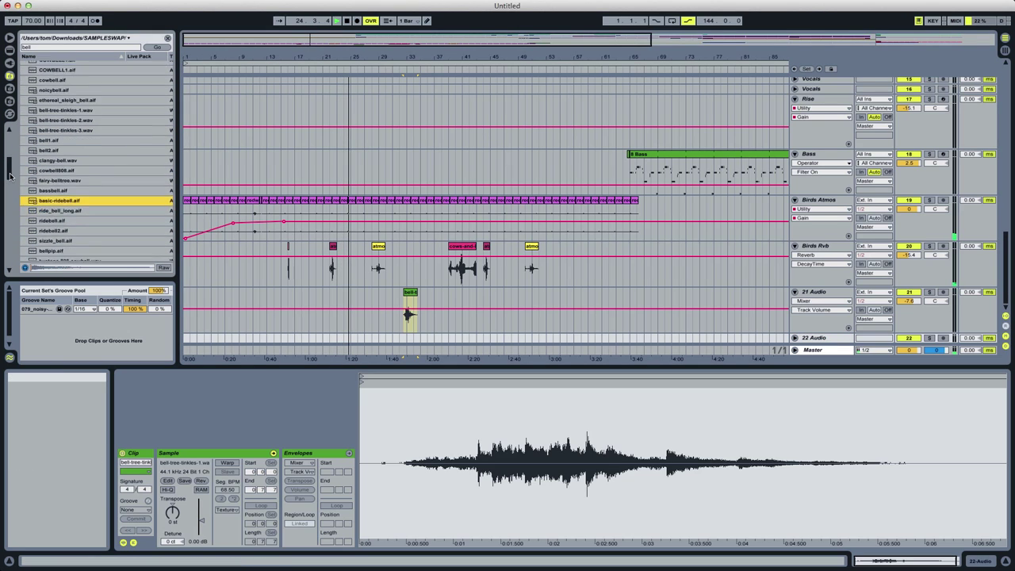
click(81, 205)
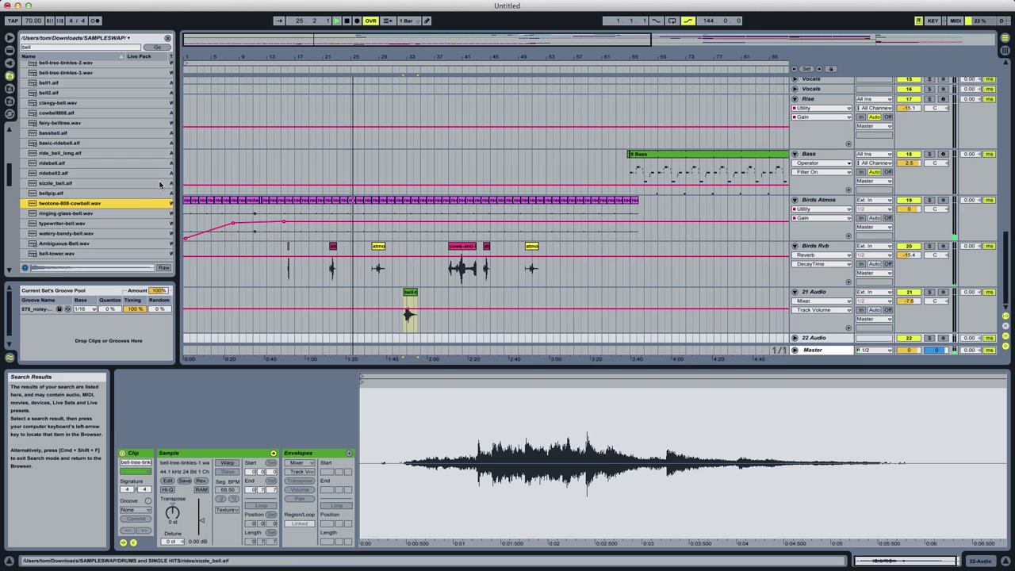
drag(8, 179, 8, 187)
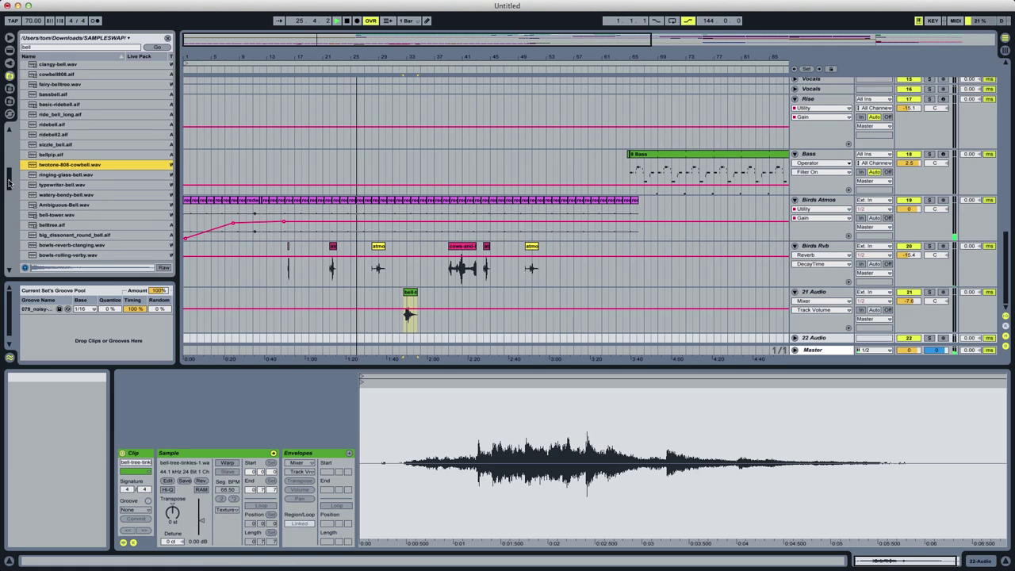
click(66, 215)
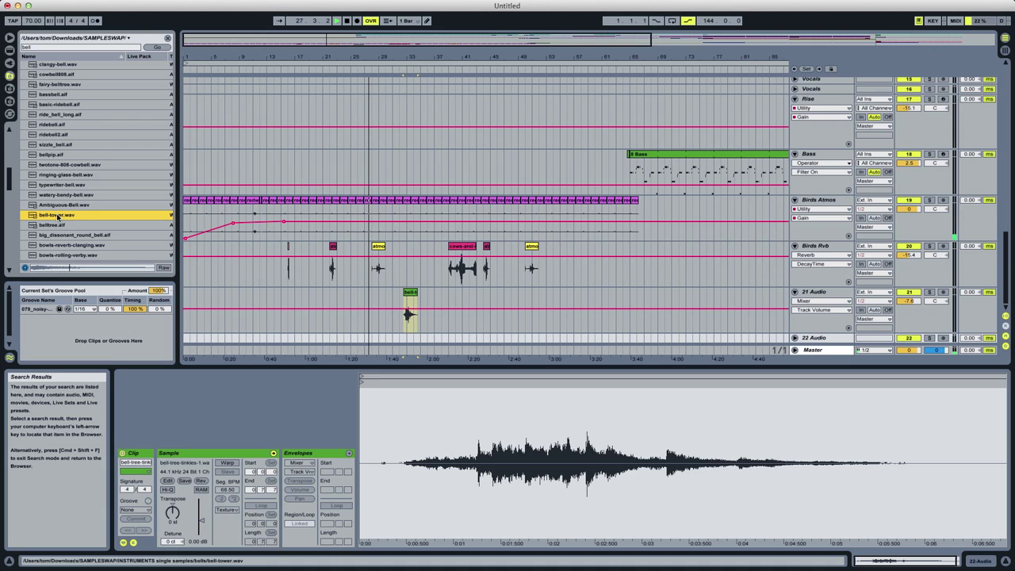
Place bell-tower.wav on 22 Audio at bar 33, unwarped and transposed to -9 st, with the track volume at -11.0 dB.
drag(57, 217, 407, 339)
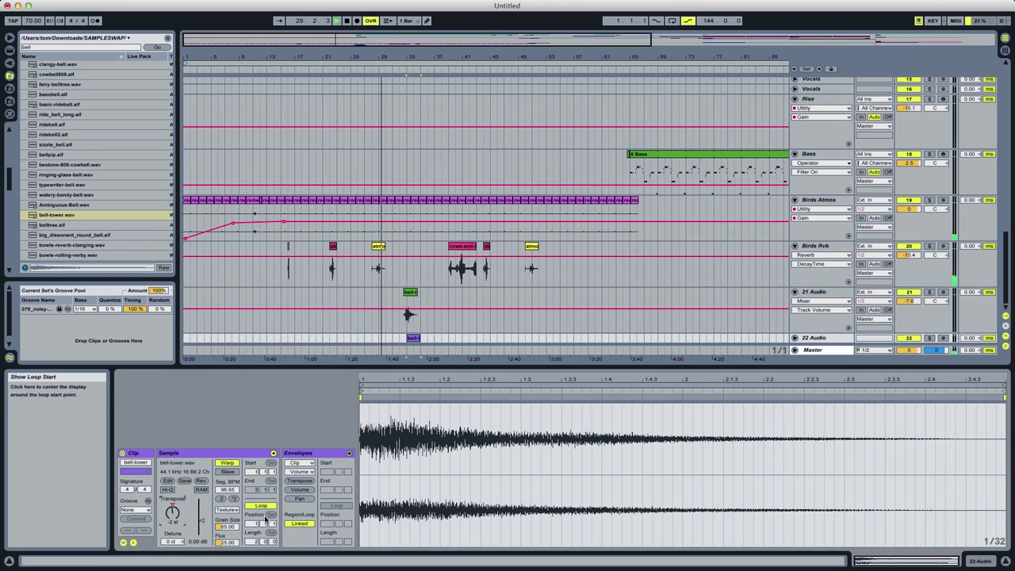
click(227, 462)
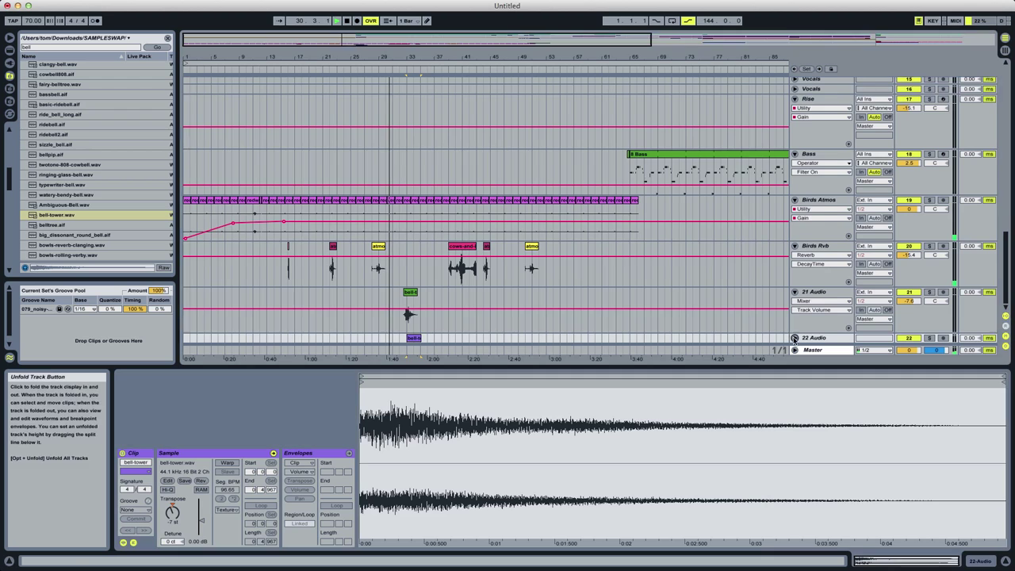
click(795, 338)
drag(909, 311, 909, 331)
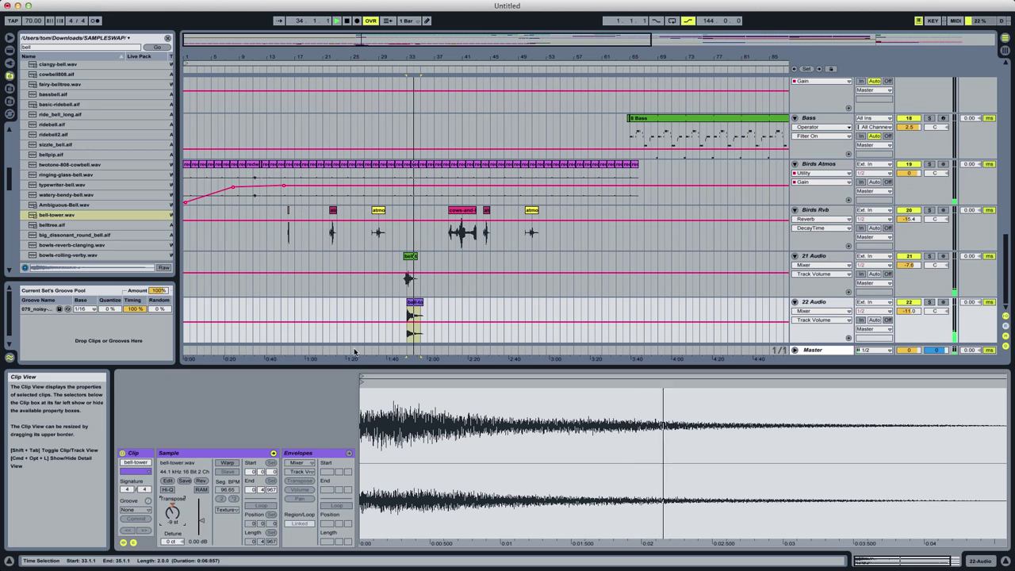
Duplicate the bell-tower clip twice from bar 35, setting the first copy to -10 st and 8 ct and the second copy's detune to 31 ct.
key(super+d)
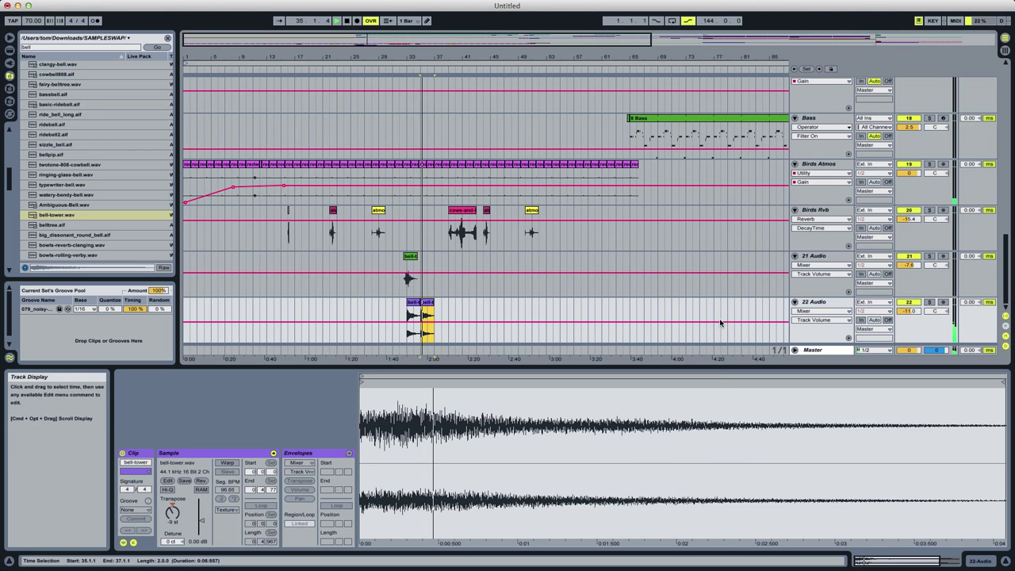
click(173, 515)
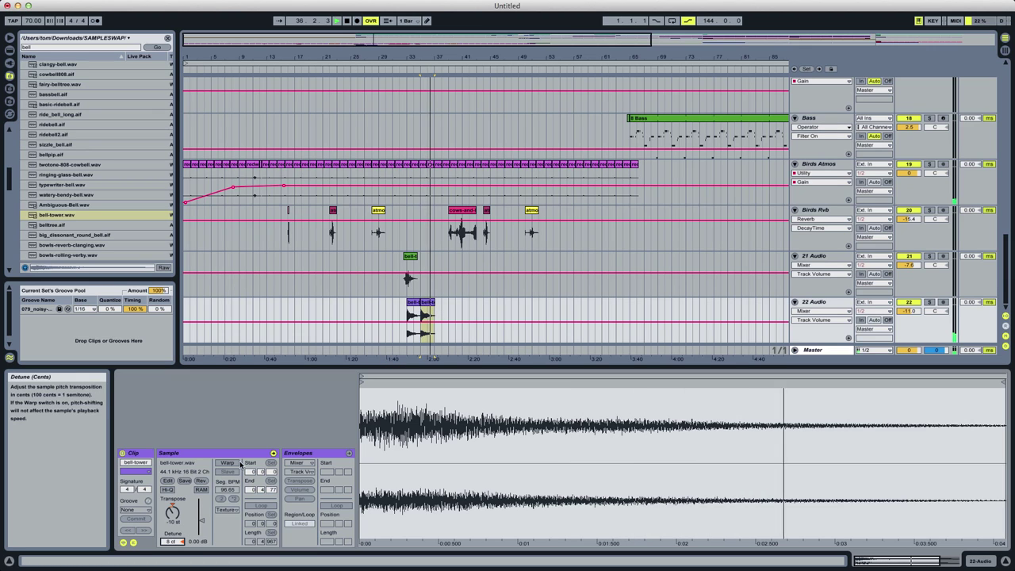
key(super+d)
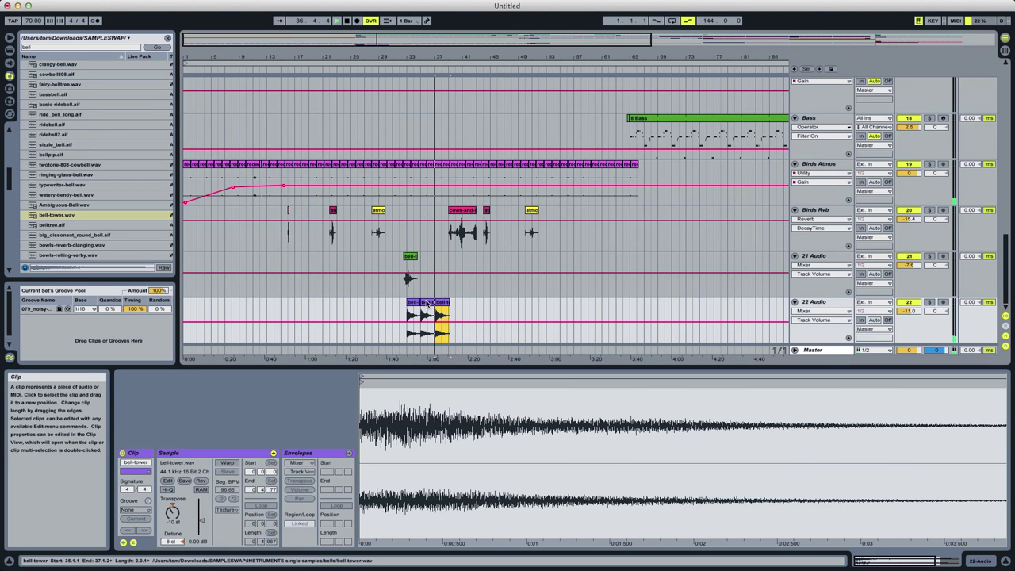
drag(171, 542, 171, 524)
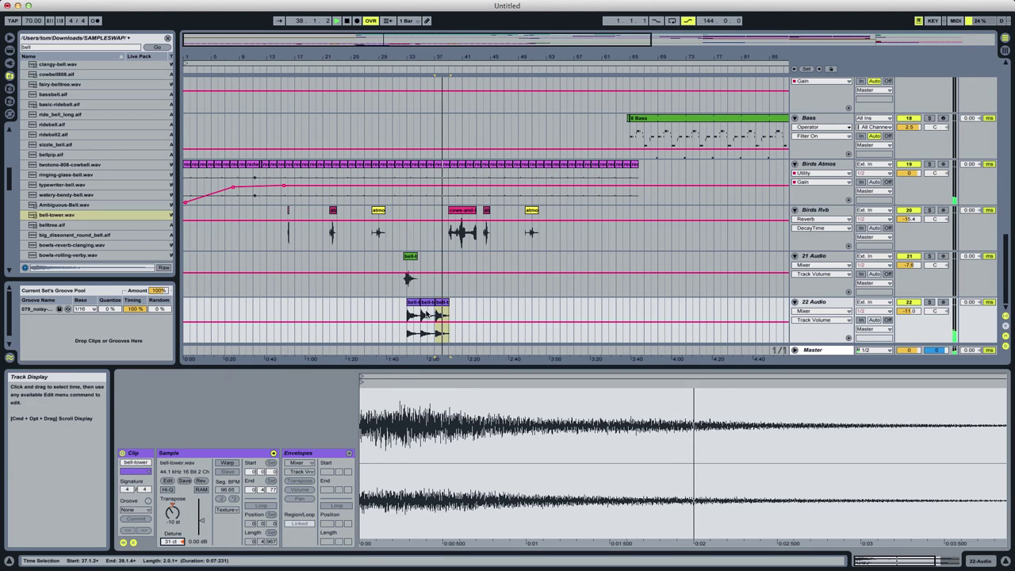
Duplicate the bell-tower clip once more at bar 39 on 22 Audio and set the copy's transposition to 2 st.
click(438, 304)
key(super+d)
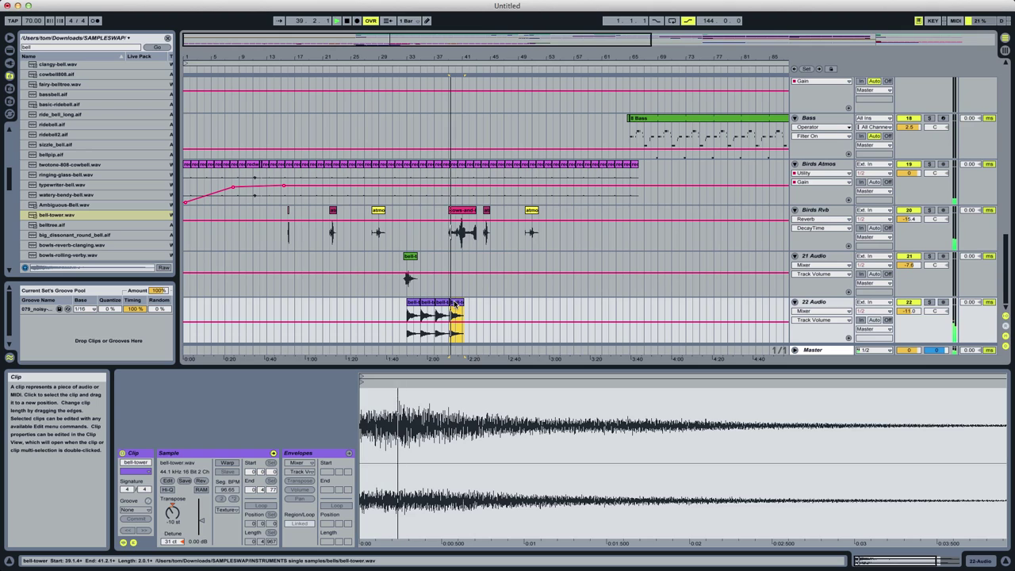
click(173, 514)
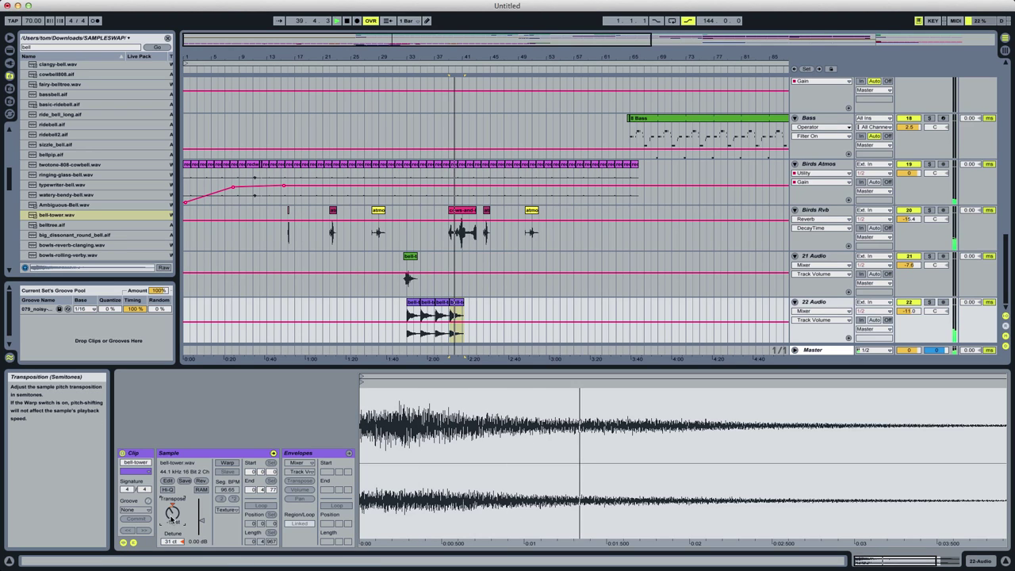
text(2)
key(Return)
click(454, 306)
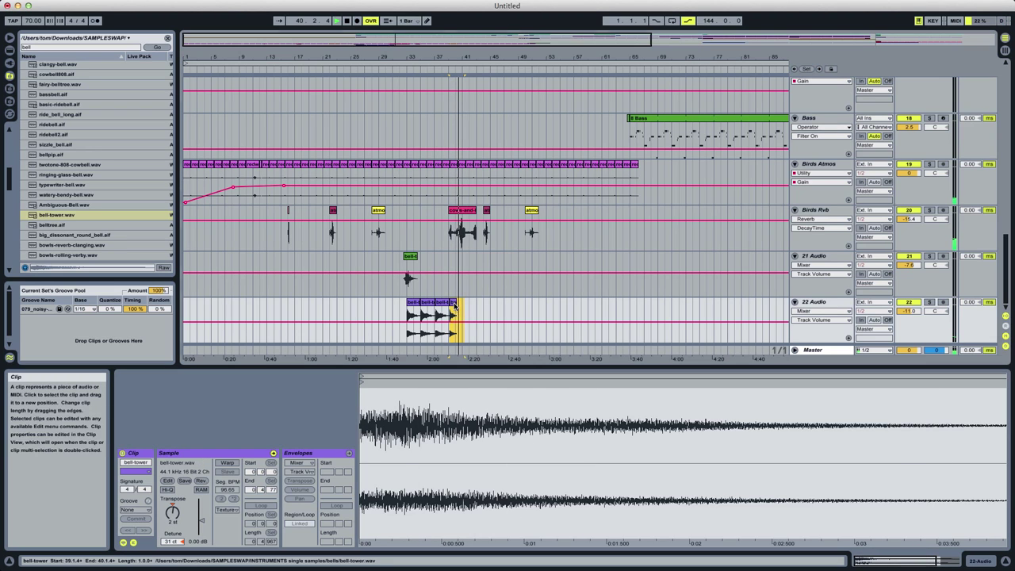
Set the last bell-tower copy's transposition to 4 st on 22 Audio and play it back.
key(space)
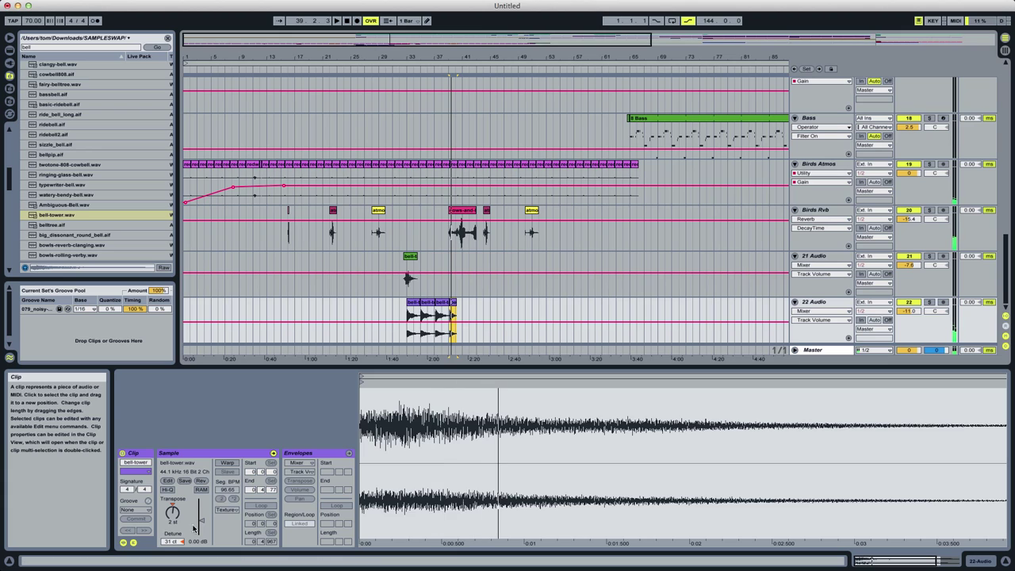
drag(173, 513, 170, 507)
key(space)
key(space)
Audition further bell samples from bowls-reverb-clanging.wav down to one-tibetan-bowl-strike.wav.
click(71, 245)
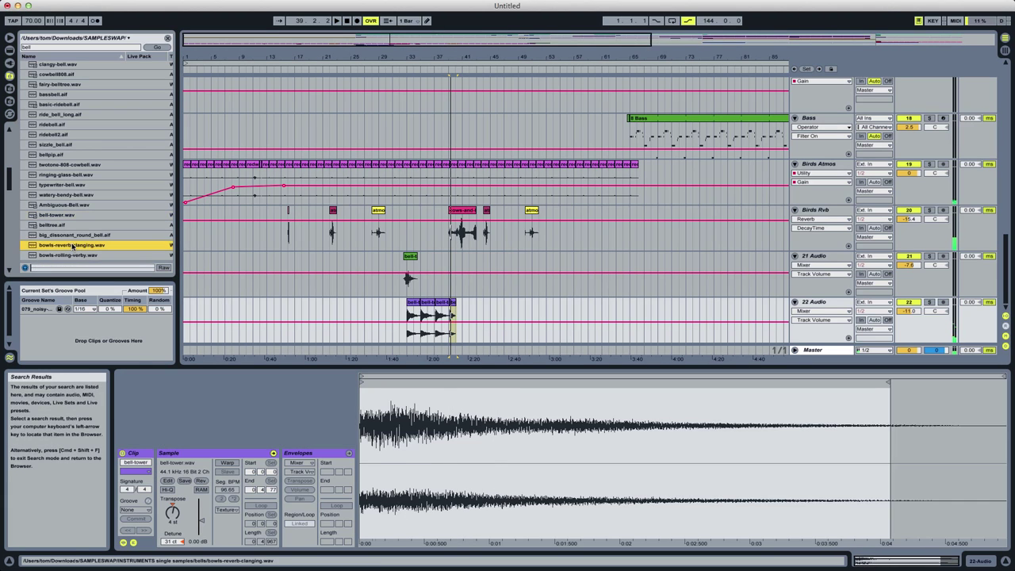
key(Down)
key(Down)
key(Down)
key(Down)
key(Down)
key(Down)
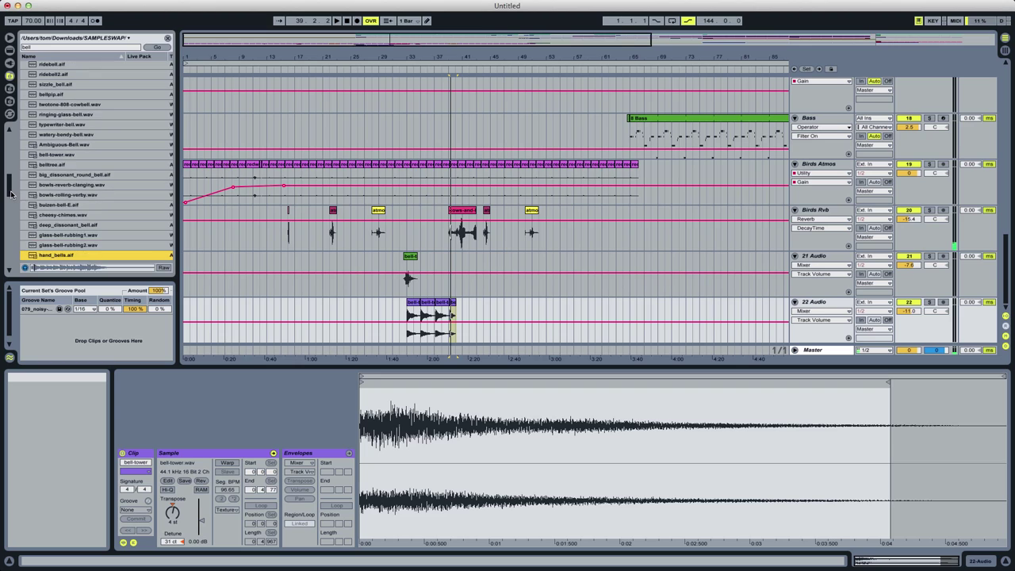
drag(11, 190, 10, 207)
key(Down)
key(Down)
key(Down)
key(Down)
key(Down)
key(Down)
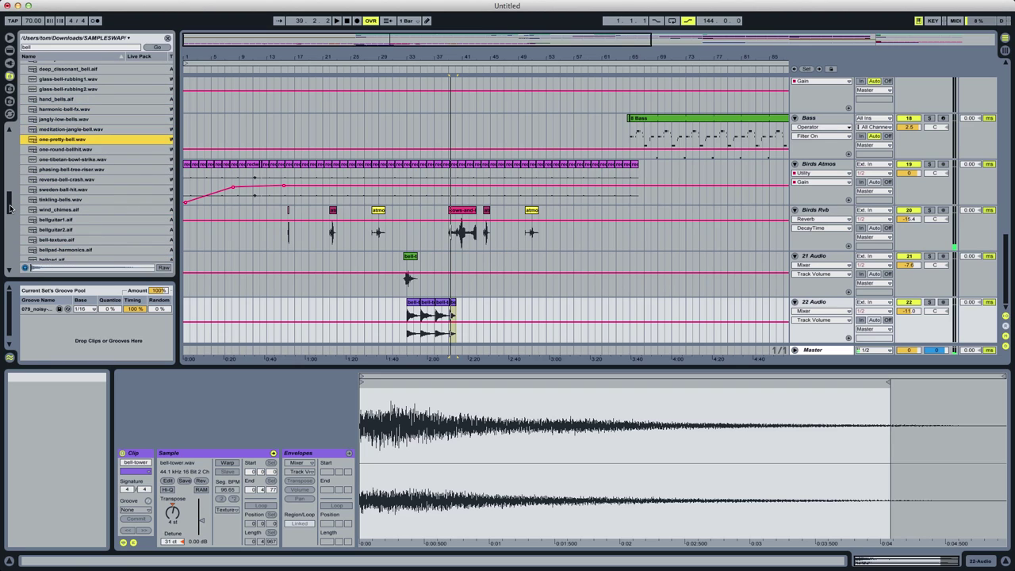
key(Down)
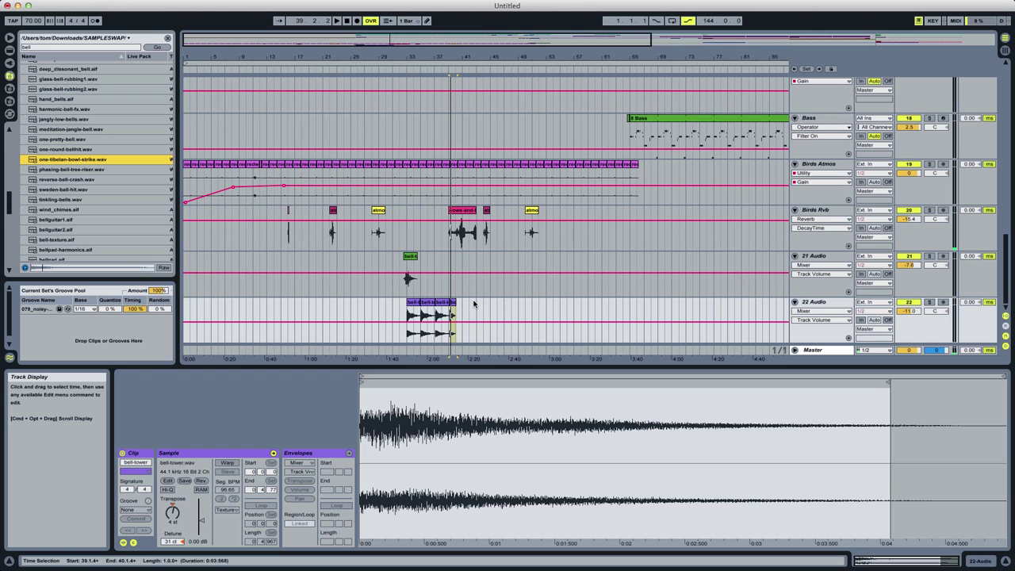
Insert a new audio track below 22 Audio.
click(847, 300)
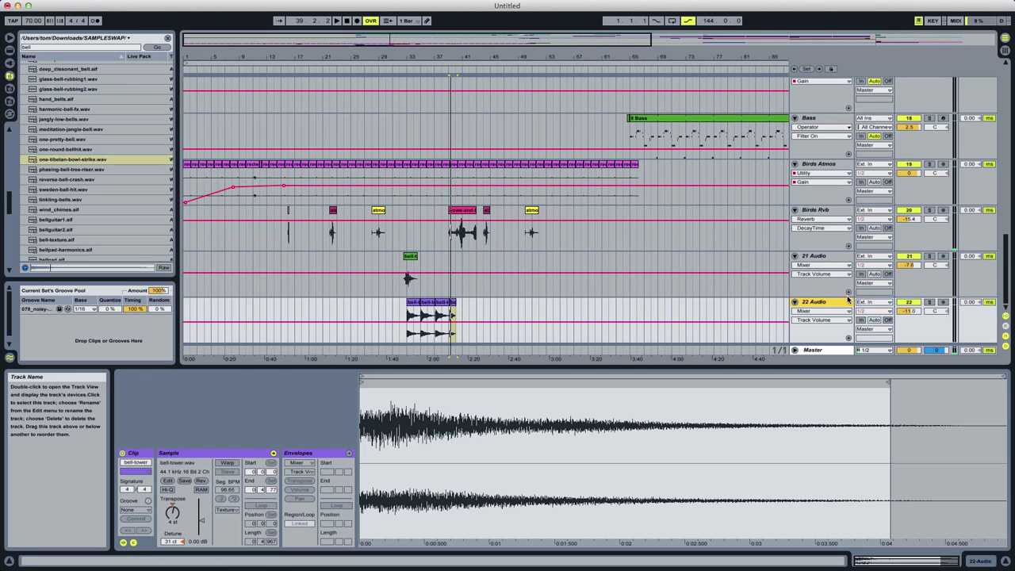
key(super+t)
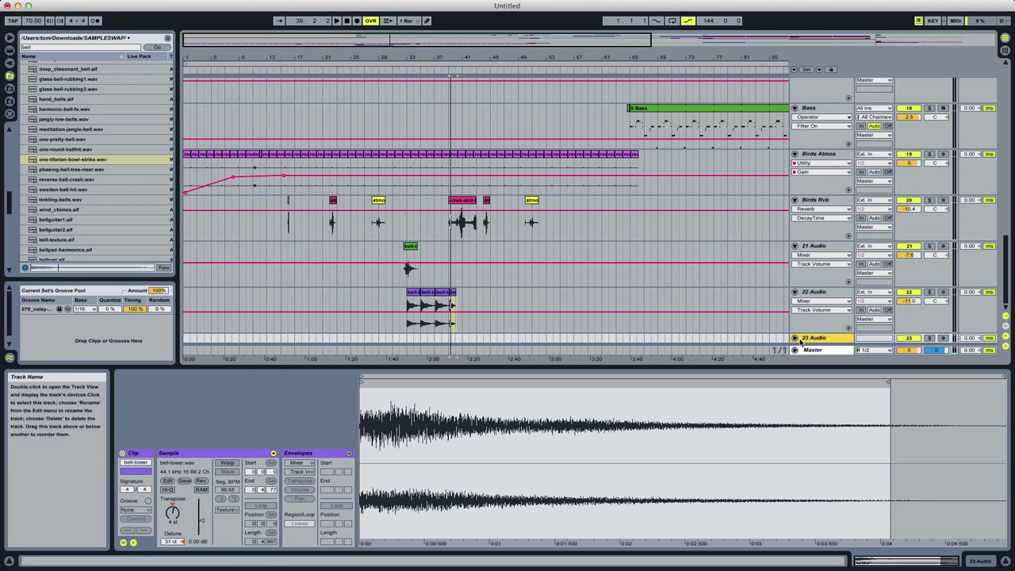
Place one-tibetan-bowl-strike.wav at bar 1 on 23 Audio, unwarped and transposed to -3 st.
drag(76, 161, 201, 307)
key(space)
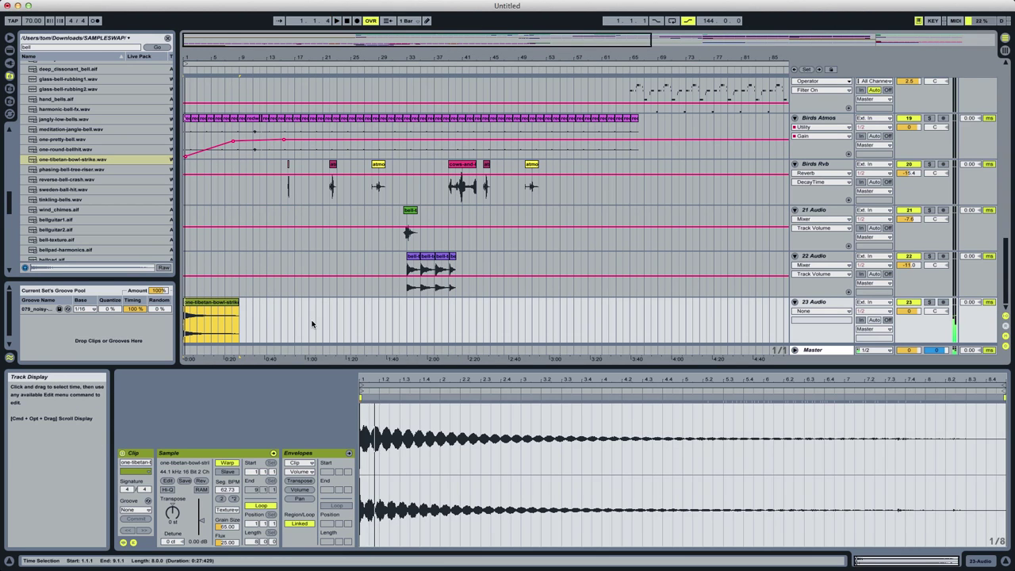
click(313, 324)
click(203, 309)
key(space)
key(space)
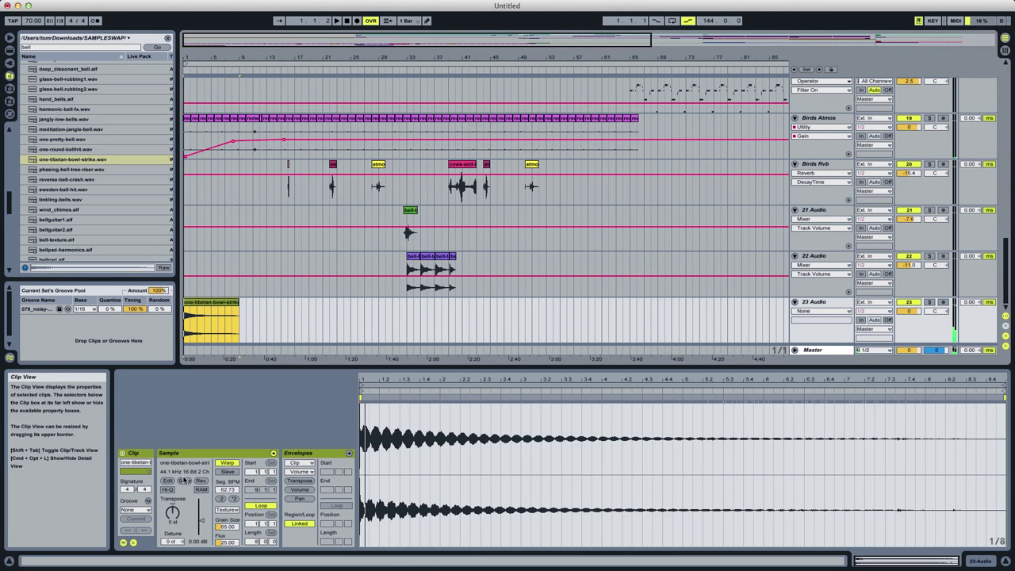
drag(175, 512, 176, 519)
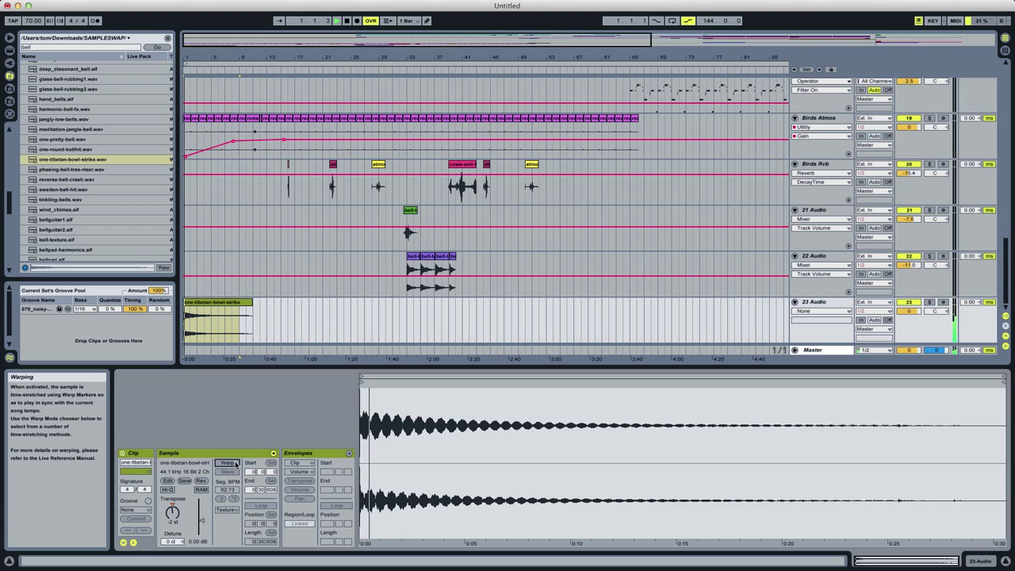
drag(173, 511, 176, 514)
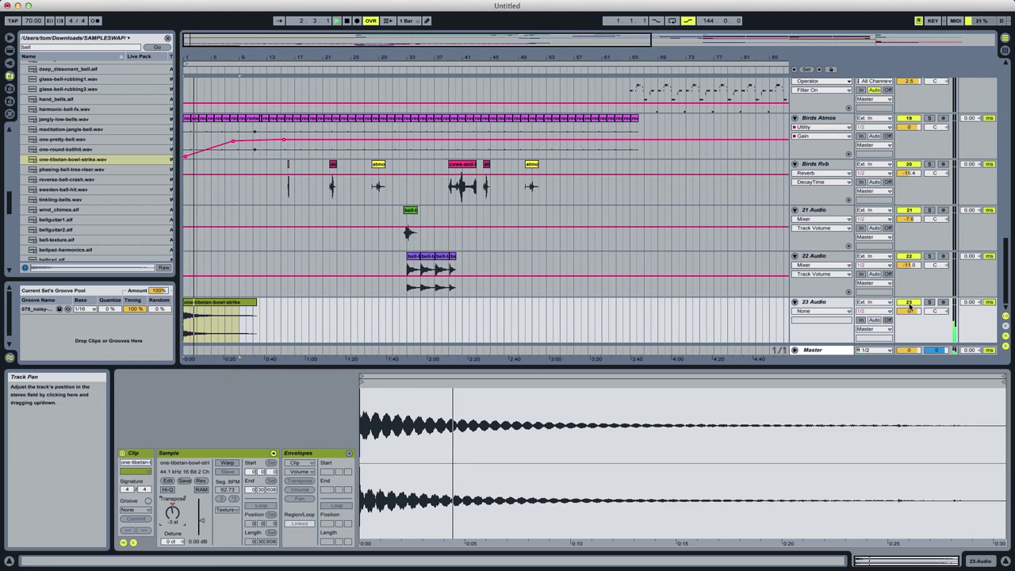
Set 23 Audio's track volume to -3.9 dB and transpose the bowl-strike clip to 10 st.
drag(910, 311, 909, 364)
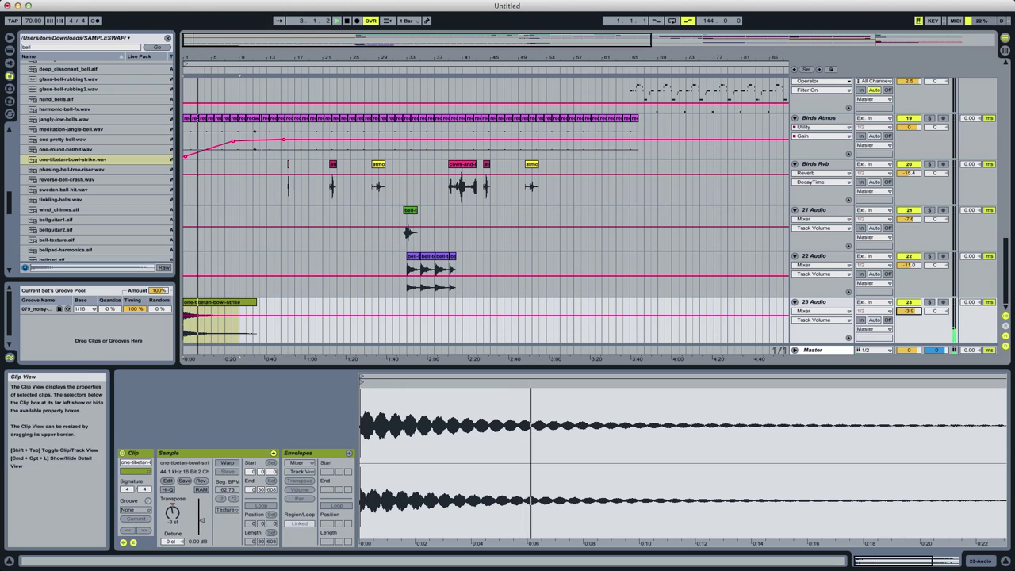
drag(172, 541, 172, 553)
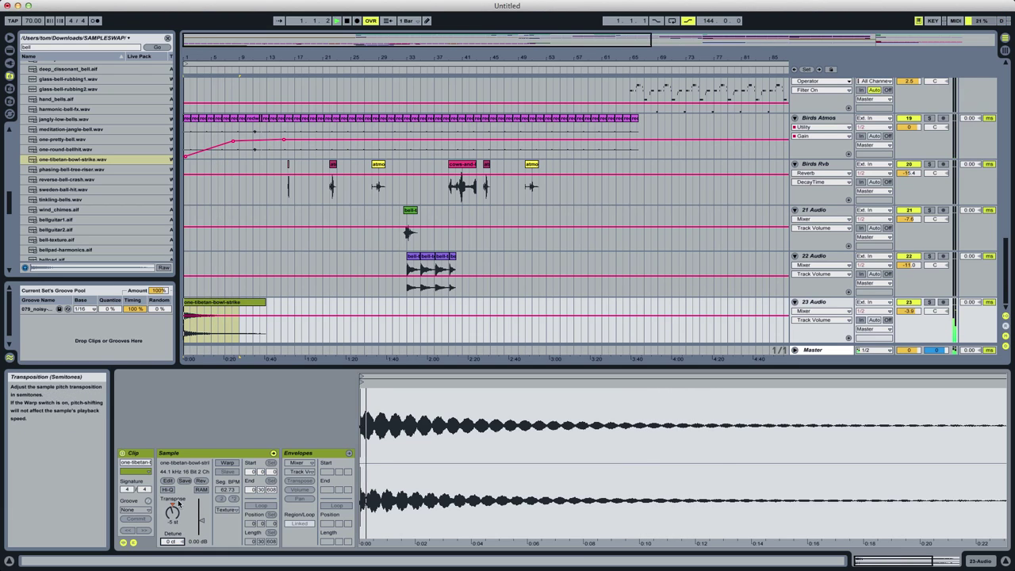
drag(173, 514, 177, 518)
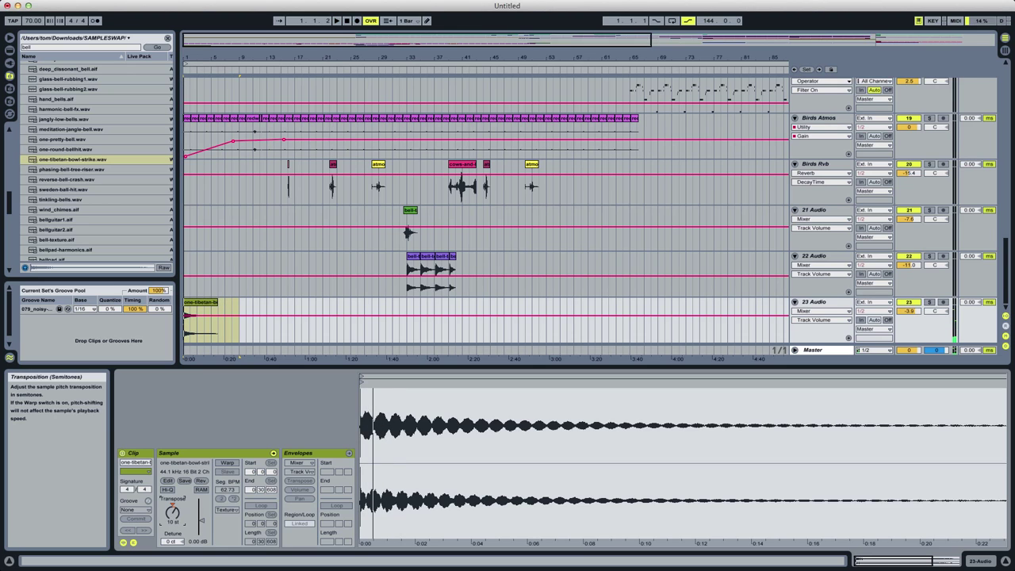
Play back the transposed bowl-strike clip and lower 23 Audio's track volume to -17.4 dB.
key(space)
key(space)
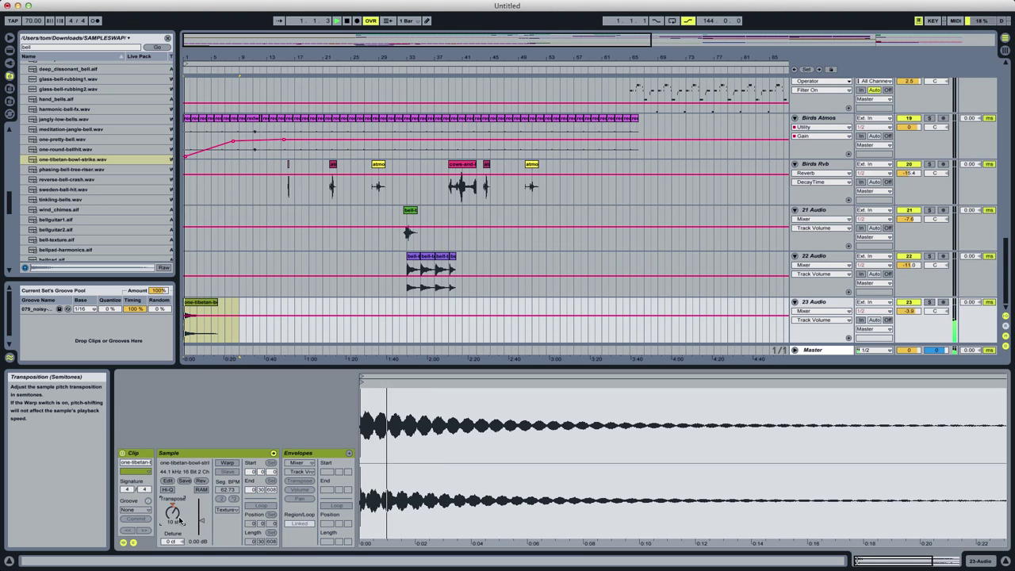
drag(180, 521, 179, 537)
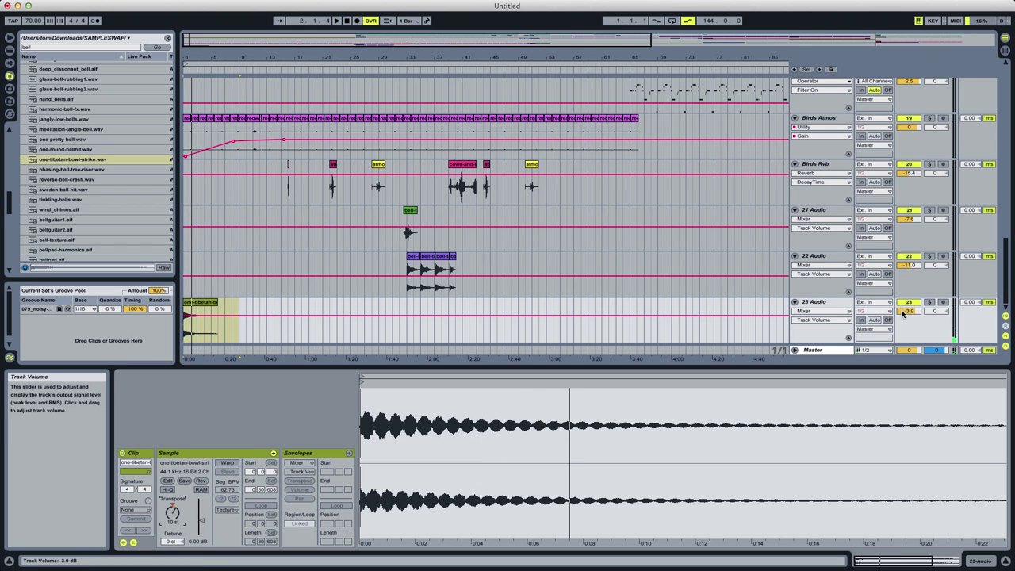
key(space)
drag(903, 311, 902, 358)
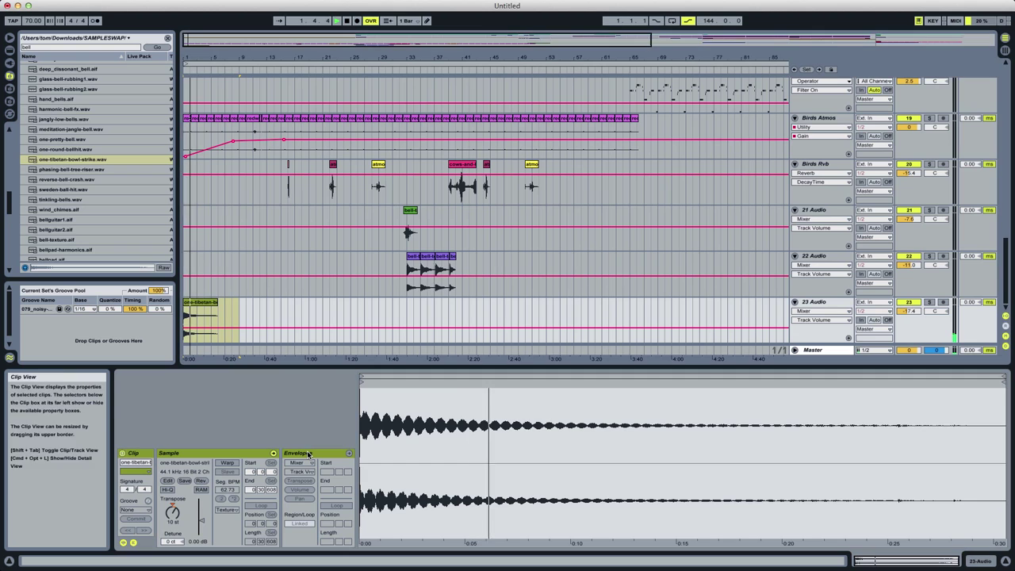
Warp the bowl-strike clip and draw a transposition envelope that falls steeply from about position 2.3.
click(230, 463)
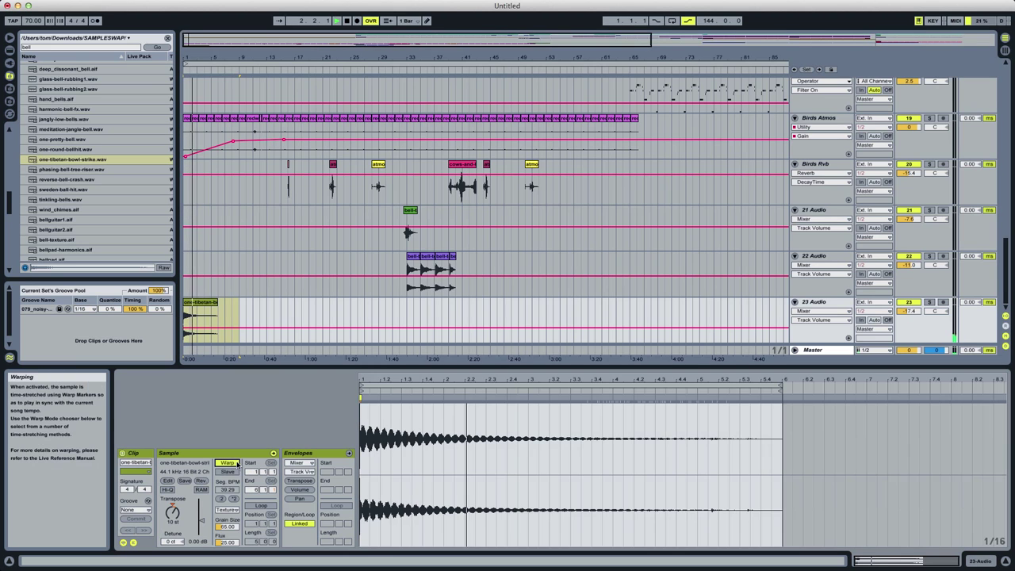
double_click(500, 471)
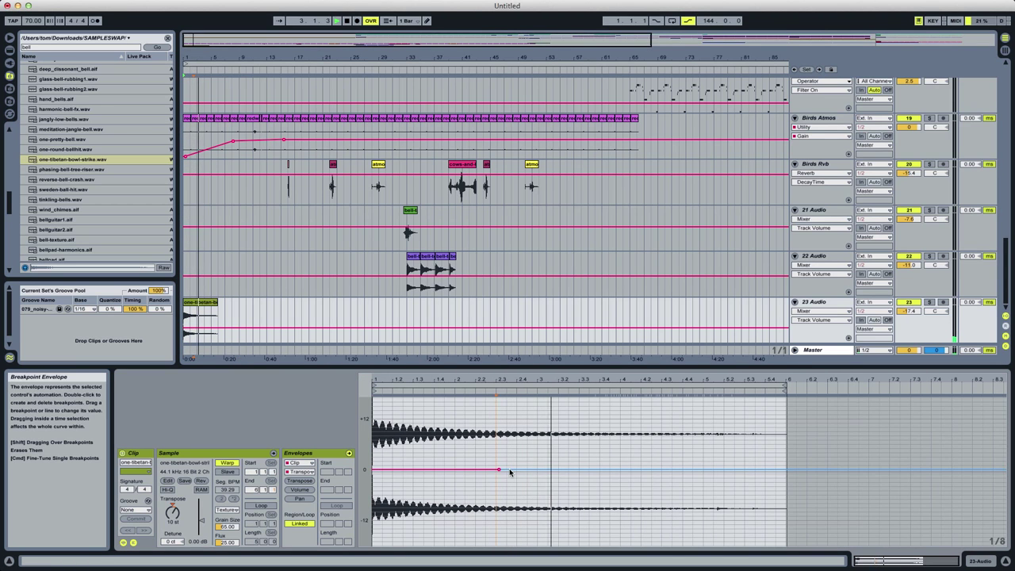
drag(511, 472, 714, 555)
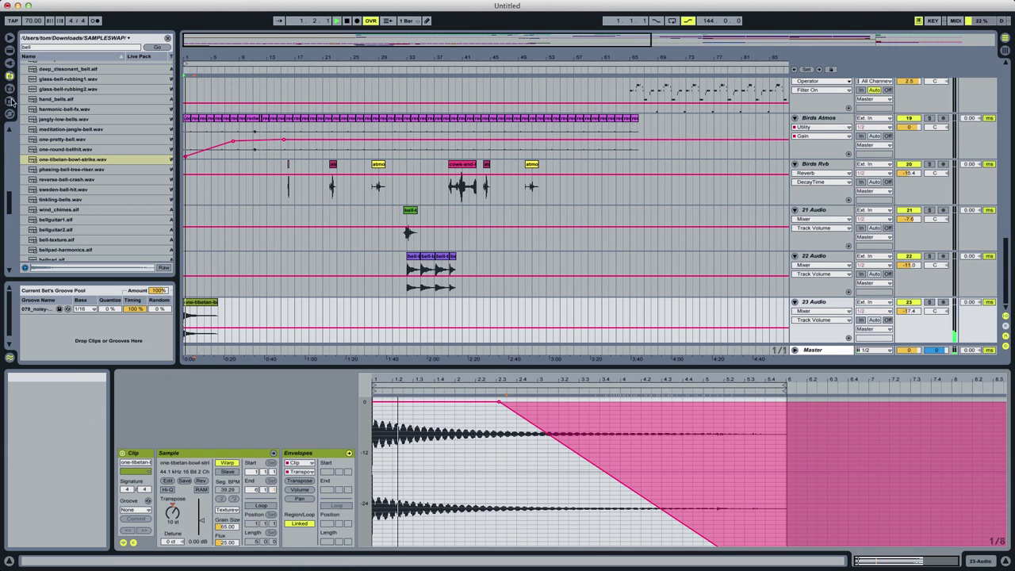
Add a Reverb to 23 Audio with a 5.45 s decay time and 33% dry/wet.
click(10, 50)
drag(131, 208, 530, 478)
key(space)
drag(260, 534, 304, 540)
mouse_move(368, 539)
mouse_down()
mouse_move(368, 548)
mouse_move(367, 538)
mouse_up()
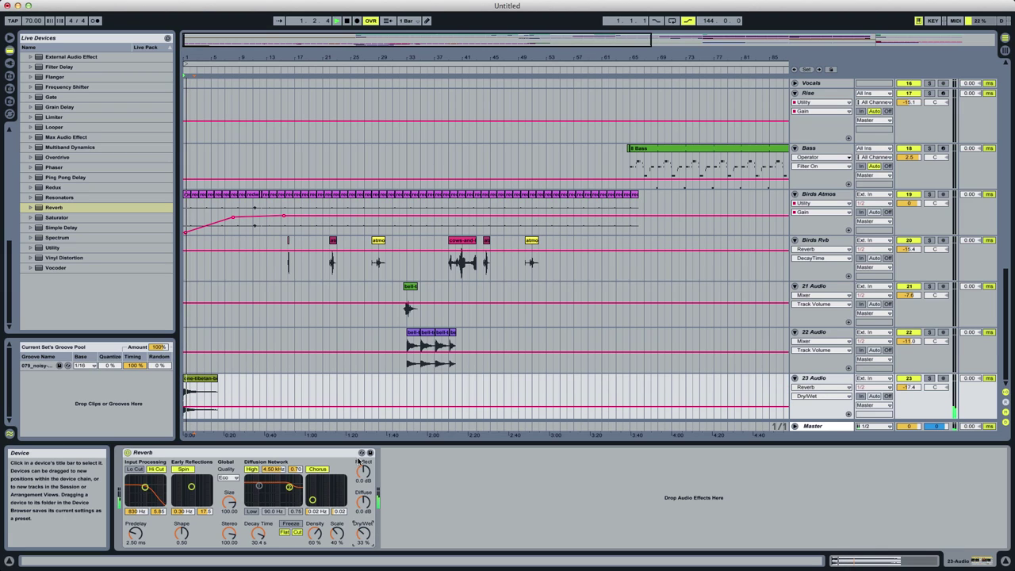
drag(259, 533, 263, 539)
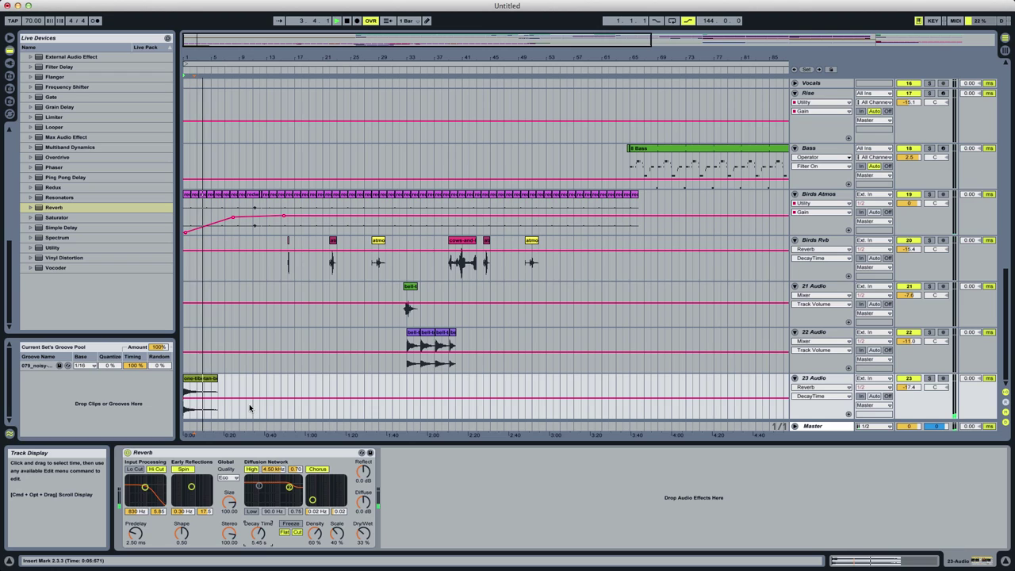
Delete the bowl-strike clip and the Reverb from 23 Audio.
click(201, 378)
key(Delete)
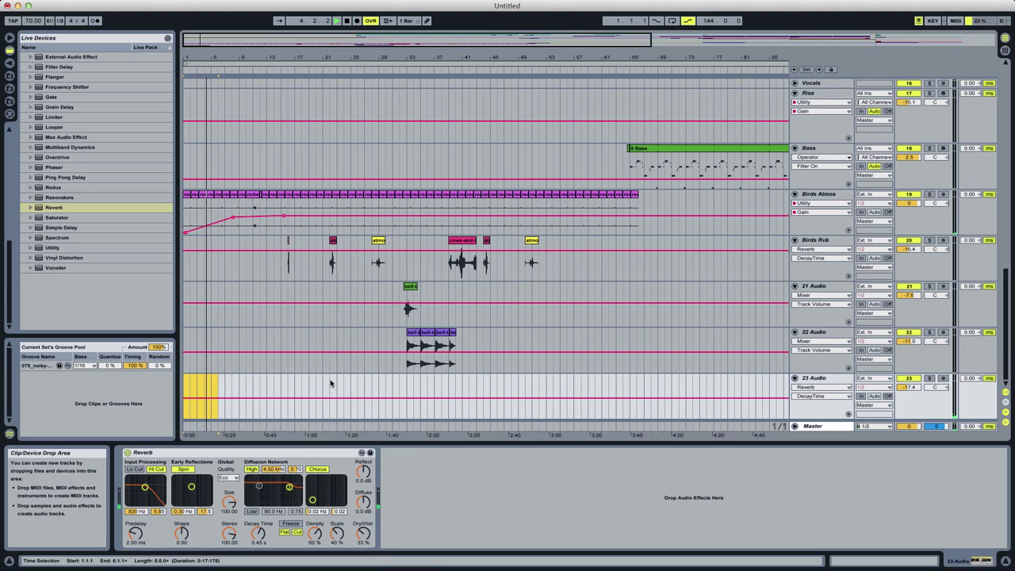
key(space)
click(206, 452)
key(Delete)
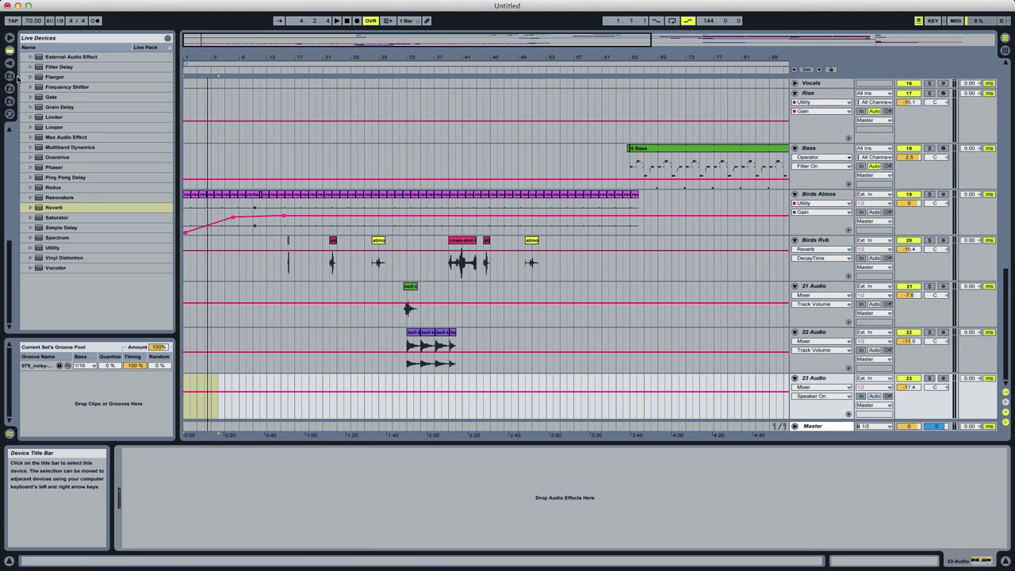
Return to the SAMPLESWAP bell results and audition samples from phasing-bell-tree-riser.wav down to phasing-bendy-bells.wav.
click(9, 88)
click(10, 76)
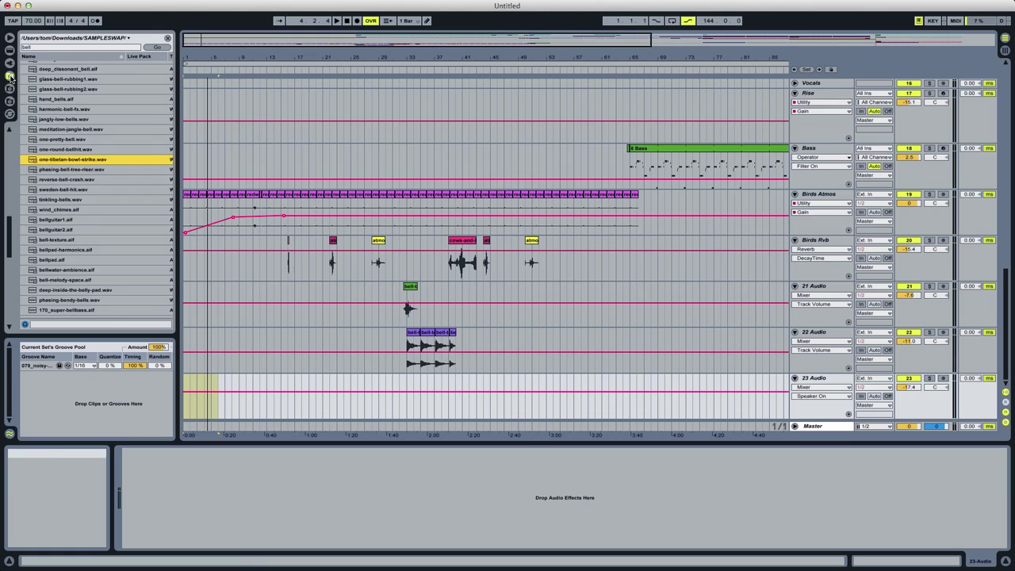
click(85, 170)
click(88, 179)
key(Down)
key(Down)
key(Down)
key(Down)
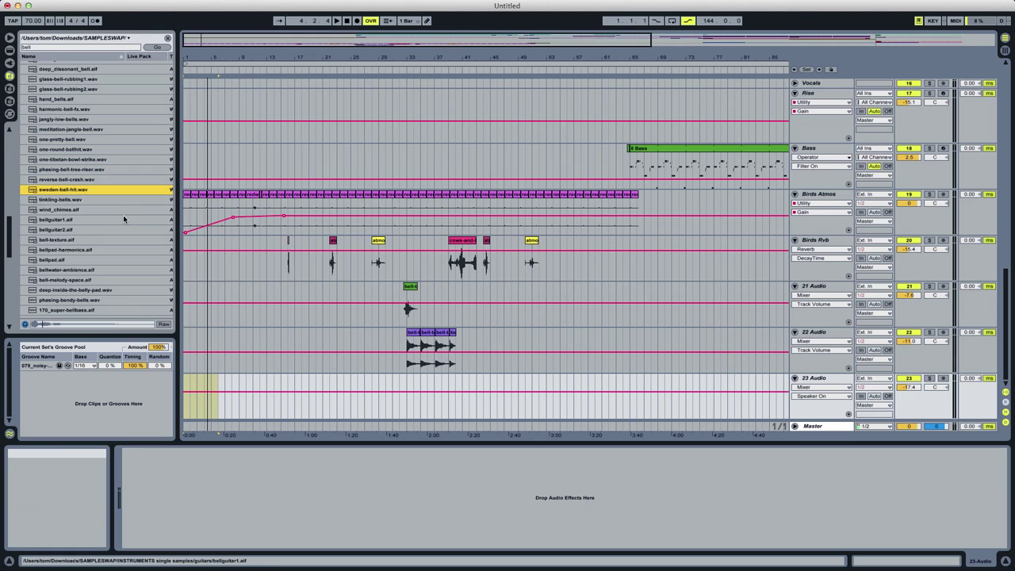
key(Up)
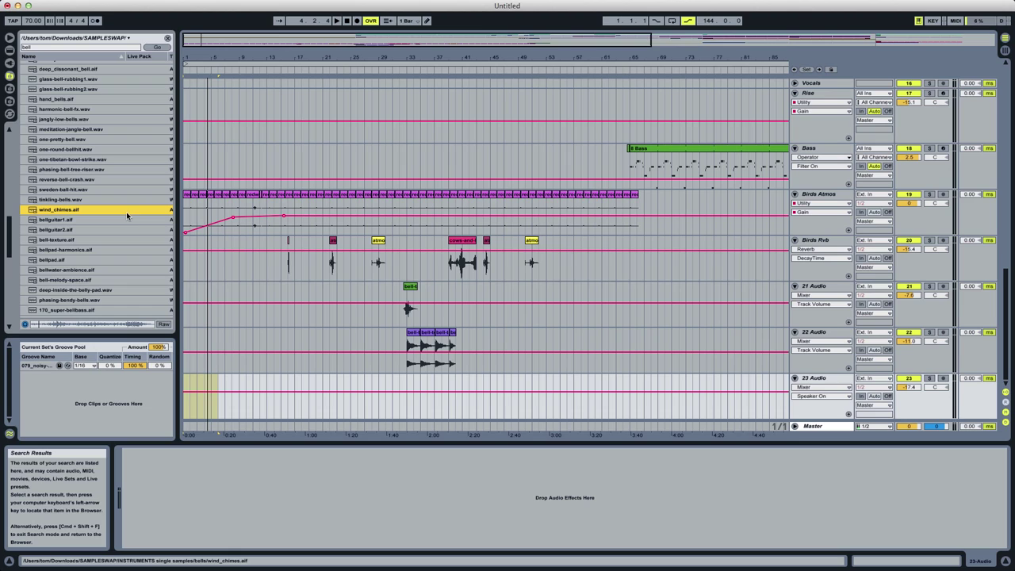
key(Down)
key(Down)
key(Down)
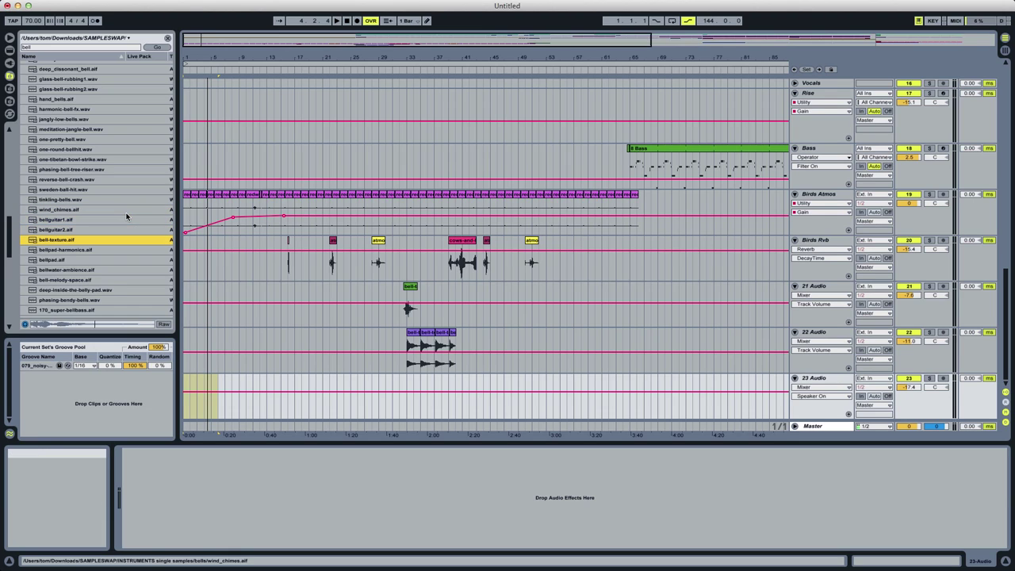
key(Down)
key(Down)
key(Down)
key(Down)
key(Down)
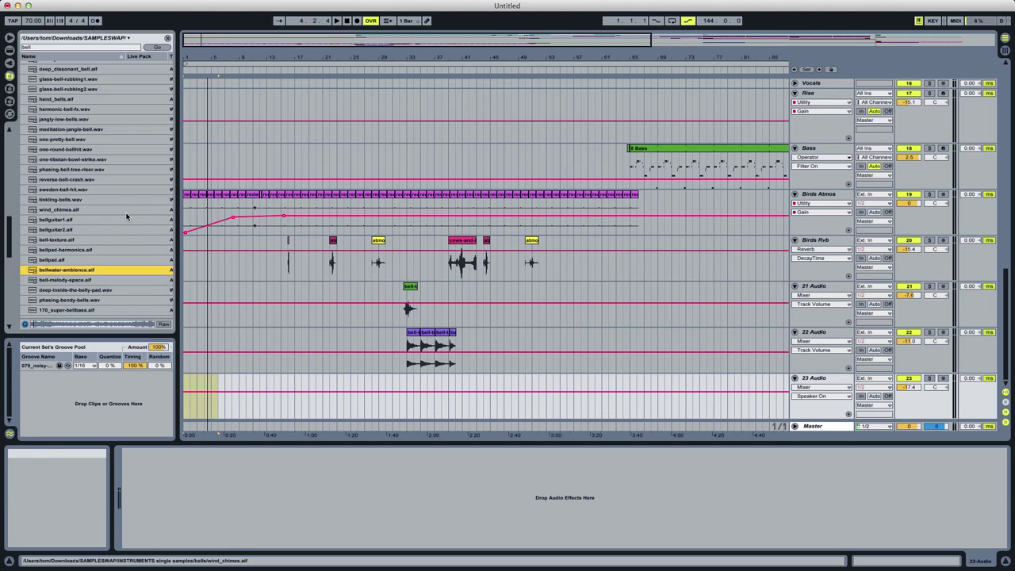
key(Down)
scroll(67, 182, down, 4)
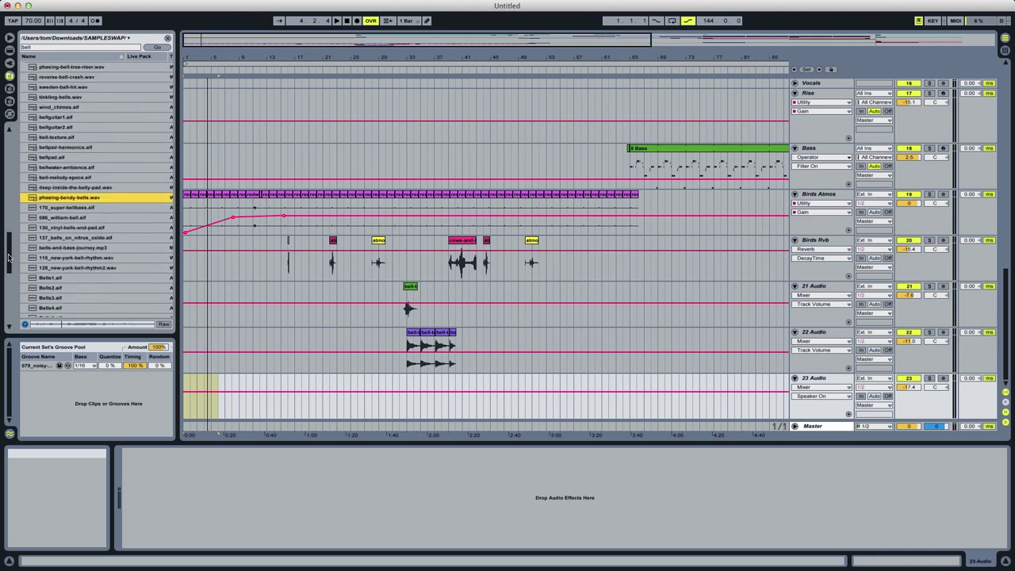
Audition the SAMPLESWAP bell results from 086_william-bell.aif down to Bells3.aif.
click(85, 217)
key(Down)
key(Down)
key(Down)
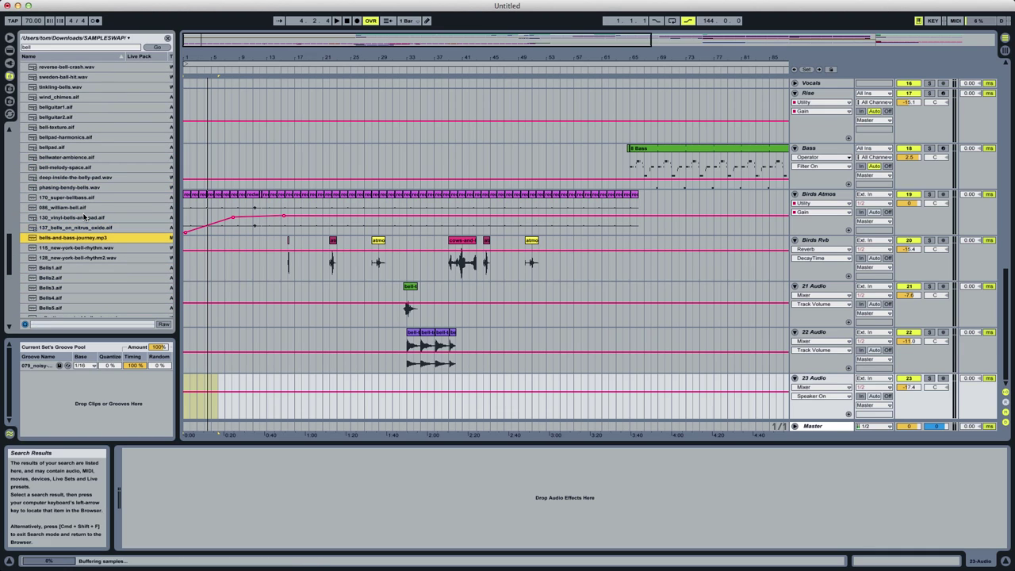
key(Down)
key(Down)
key(Down)
key(Down)
key(Down)
key(Down)
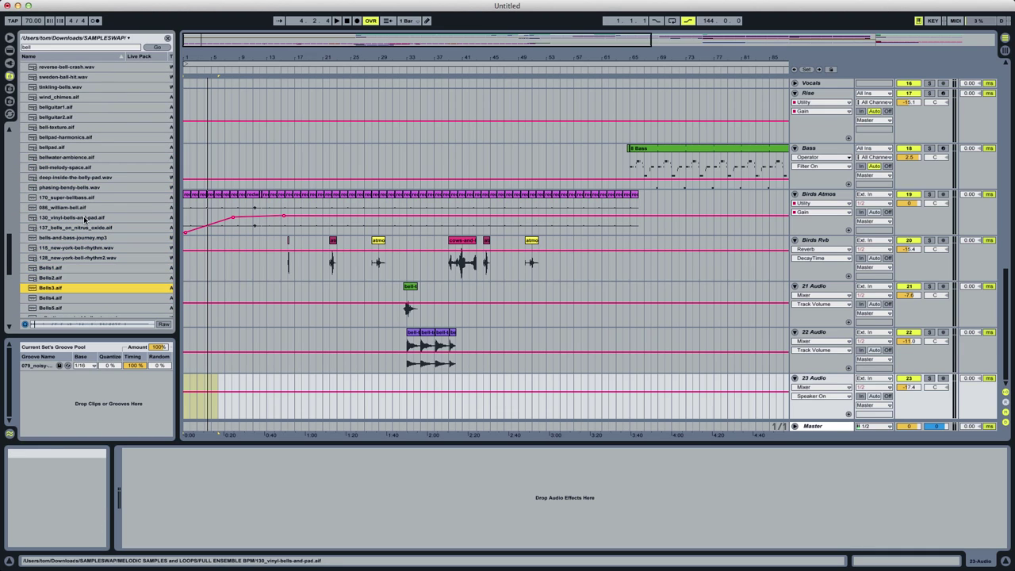
Audition the following bell results from Bells4.aif down to 094_moody_bell.aif.
drag(11, 252, 11, 272)
key(Down)
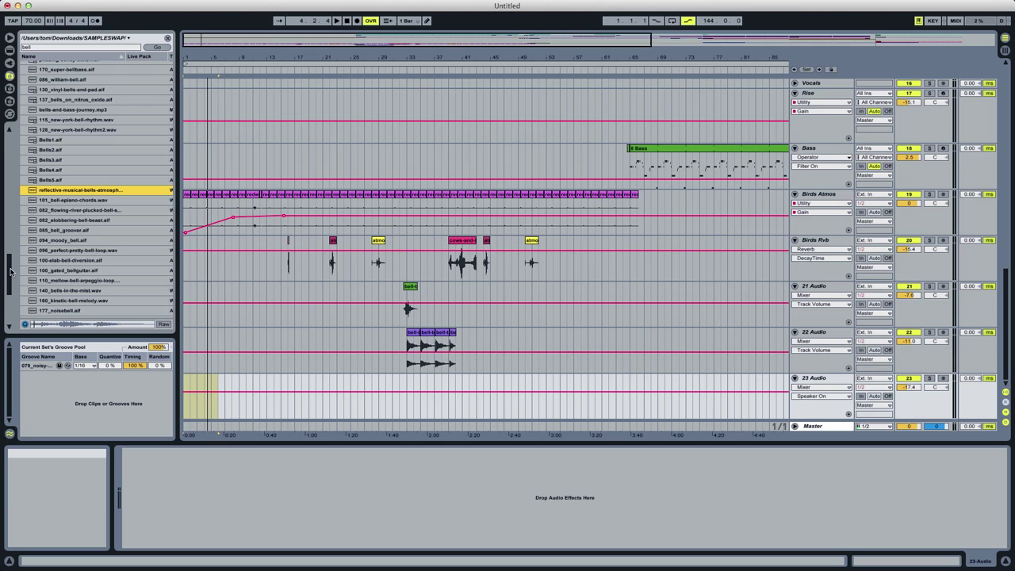
key(Down)
key(Down)
key(Down)
key(Down)
key(Down)
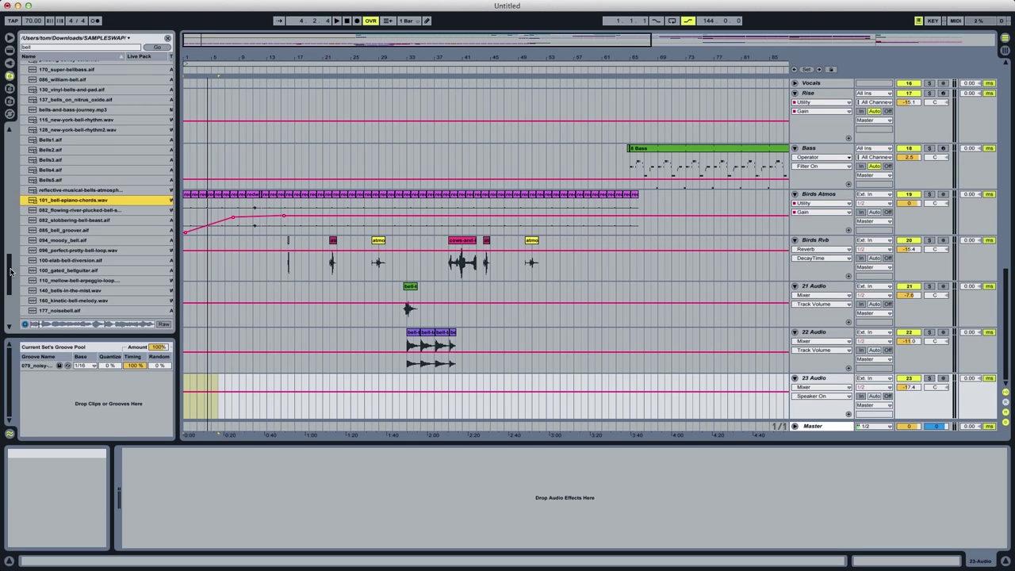
drag(10, 272, 11, 298)
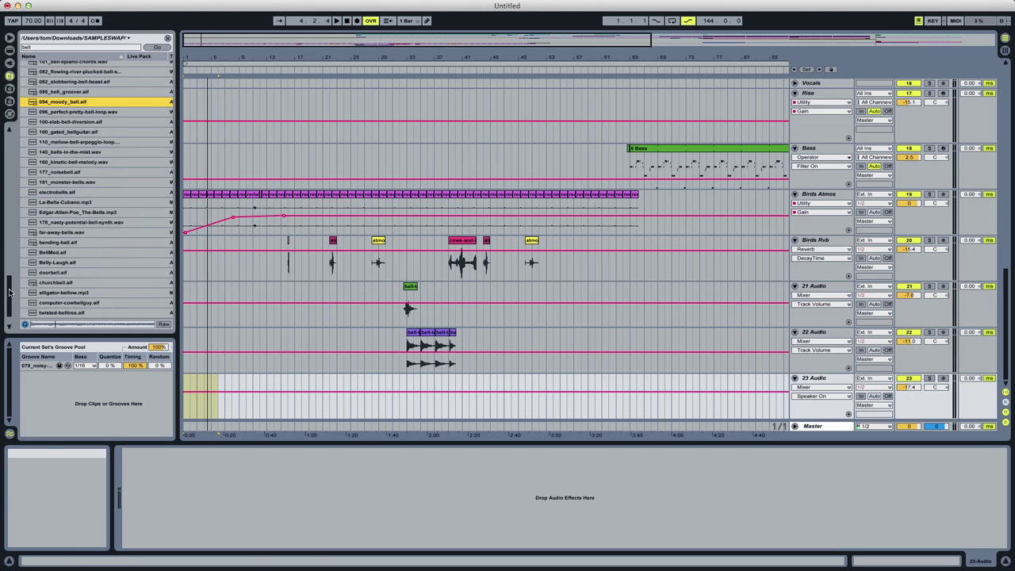
Audition the bell results from electrobells.aif down to churchbell.aif.
click(72, 194)
click(94, 204)
click(138, 213)
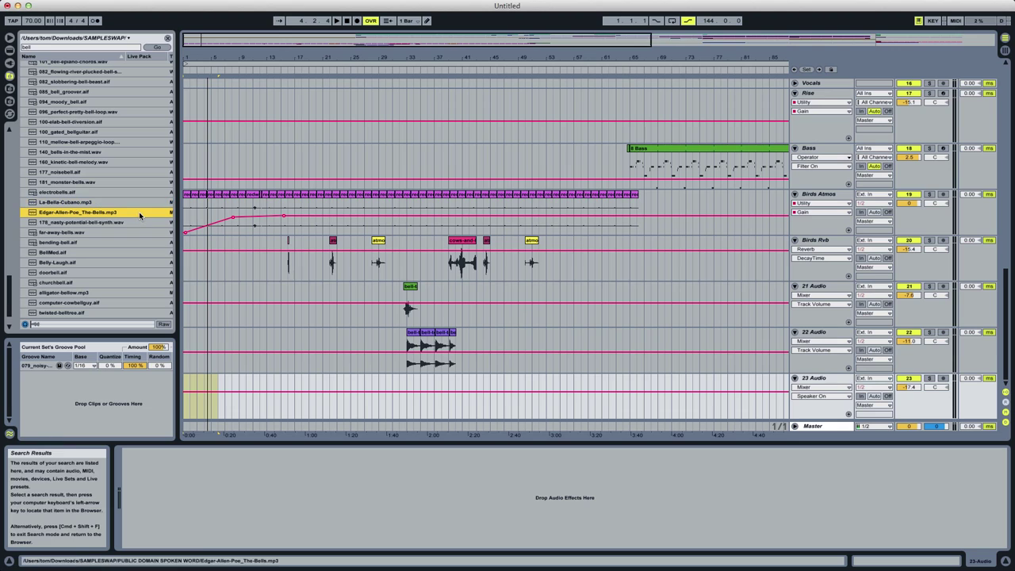
key(Down)
key(Down)
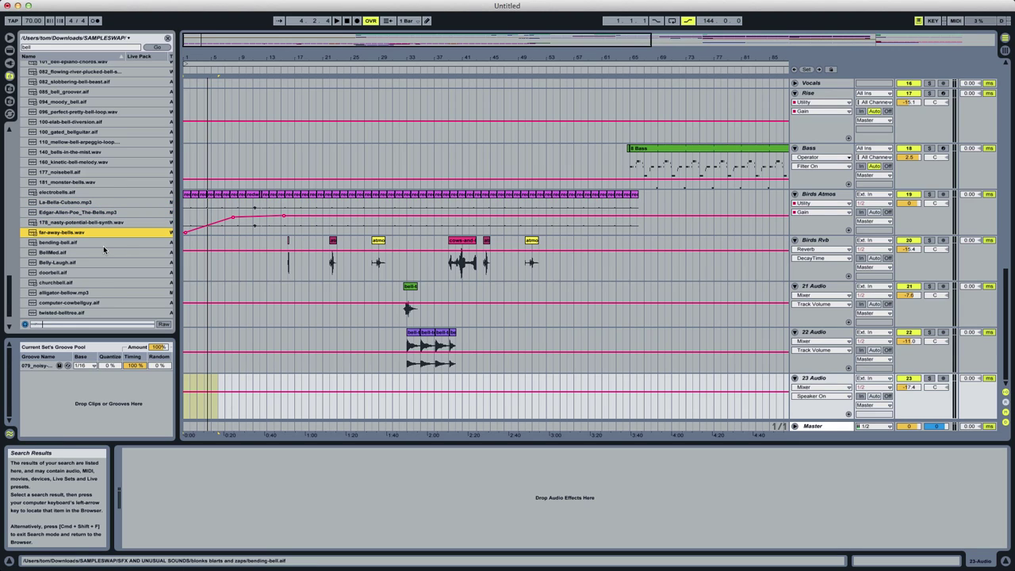
click(84, 243)
key(Down)
key(Down)
key(Down)
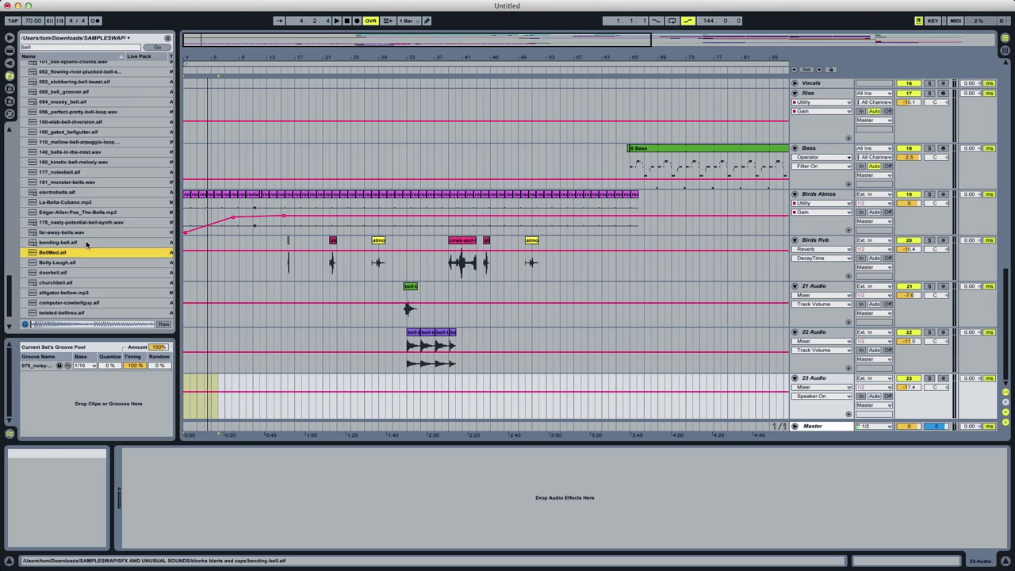
key(Down)
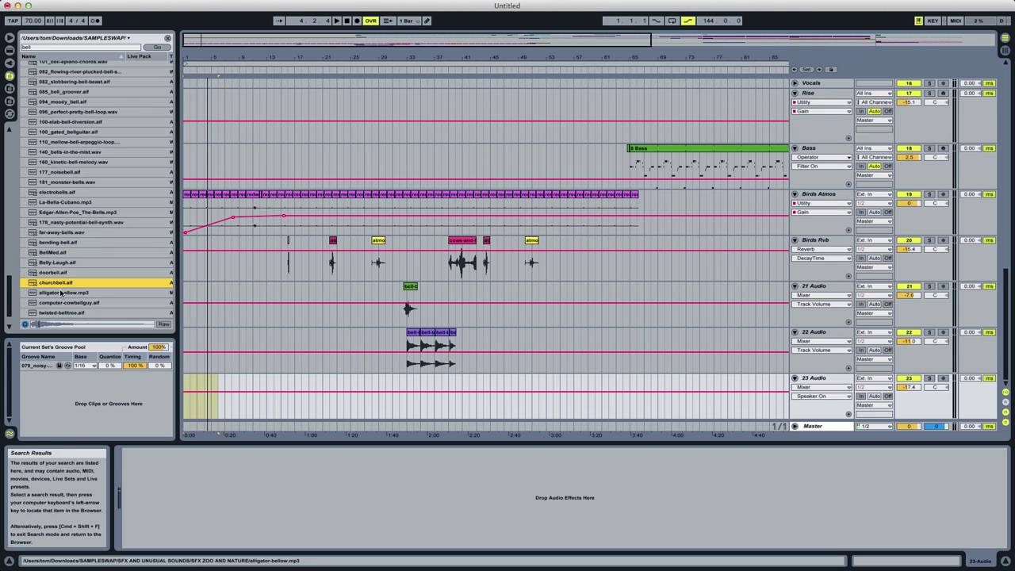
Audition the remaining bell results from alligator-bellow.mp3 down to ROTATING-BELLS.mp3.
scroll(32, 278, down, 2)
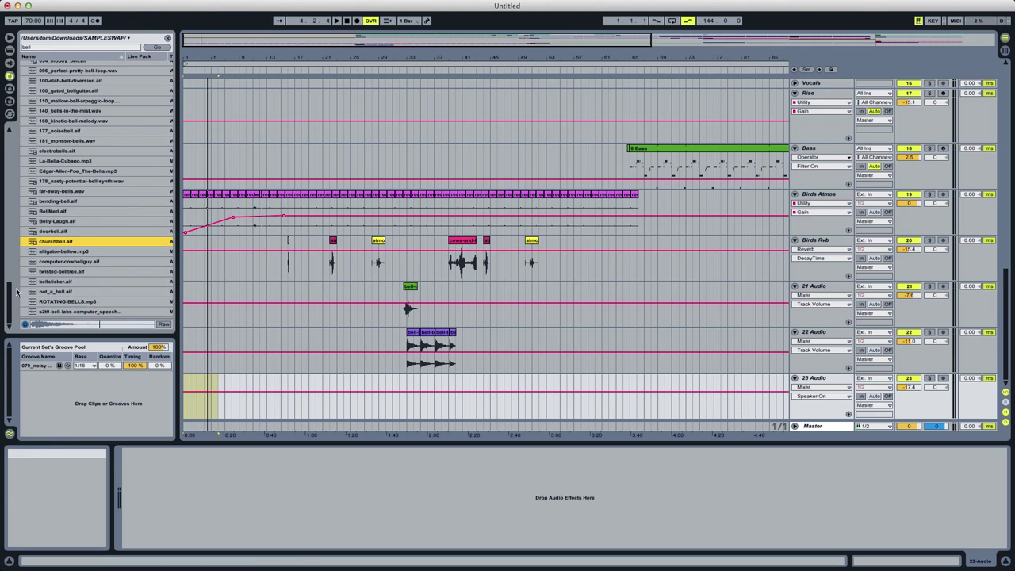
click(52, 252)
key(Down)
key(Down)
key(Down)
key(Down)
key(Down)
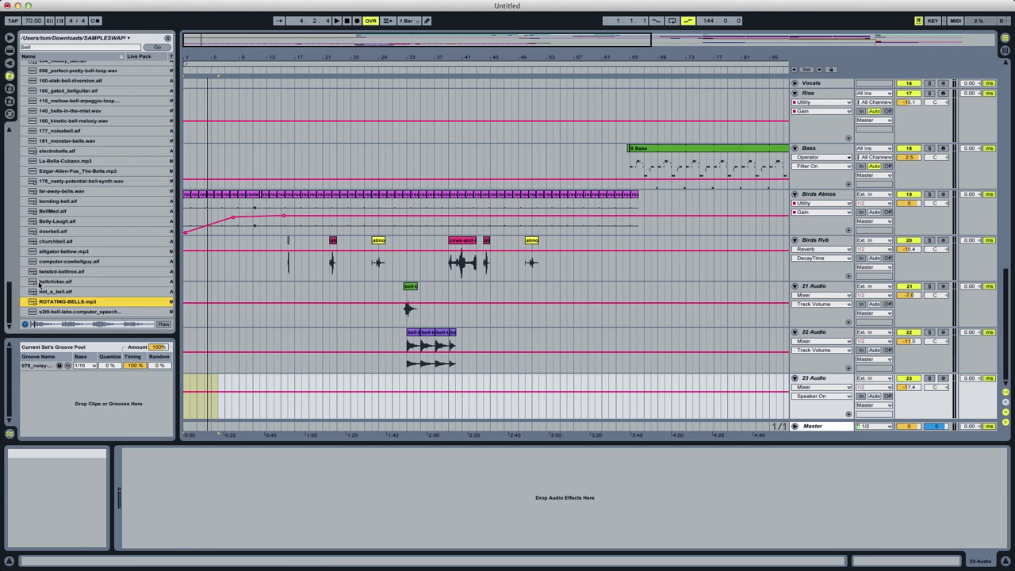
Replace the existing bell clips on 22 Audio with a churchbell.aif clip starting at 33.1.1.
click(63, 242)
drag(65, 243, 415, 400)
drag(392, 360, 476, 359)
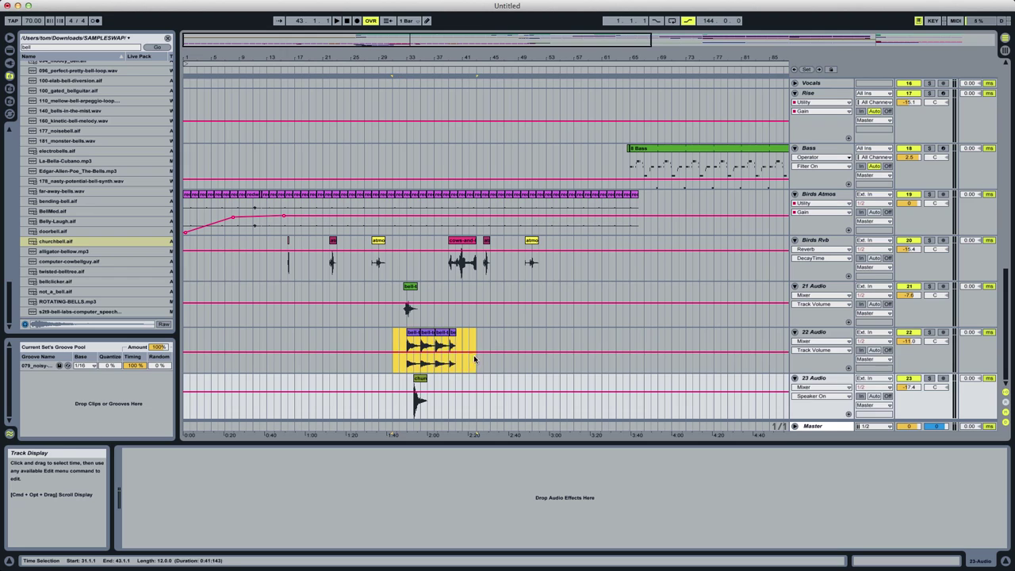
key(Delete)
click(405, 355)
key(space)
drag(418, 381, 411, 336)
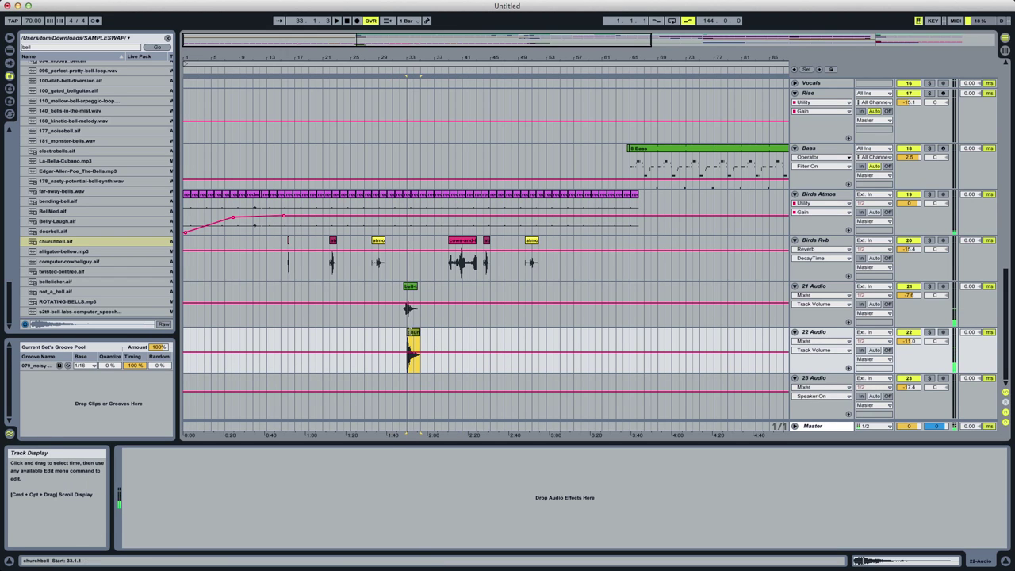
Transpose the churchbell clip to -3 semitones while listening from bar 33.
double_click(414, 333)
key(space)
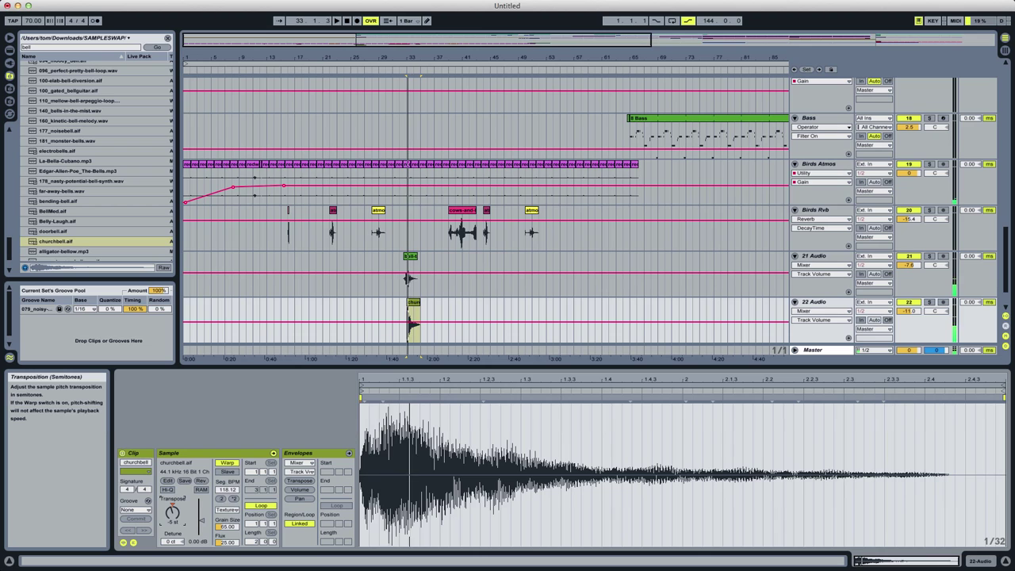
drag(172, 510, 173, 516)
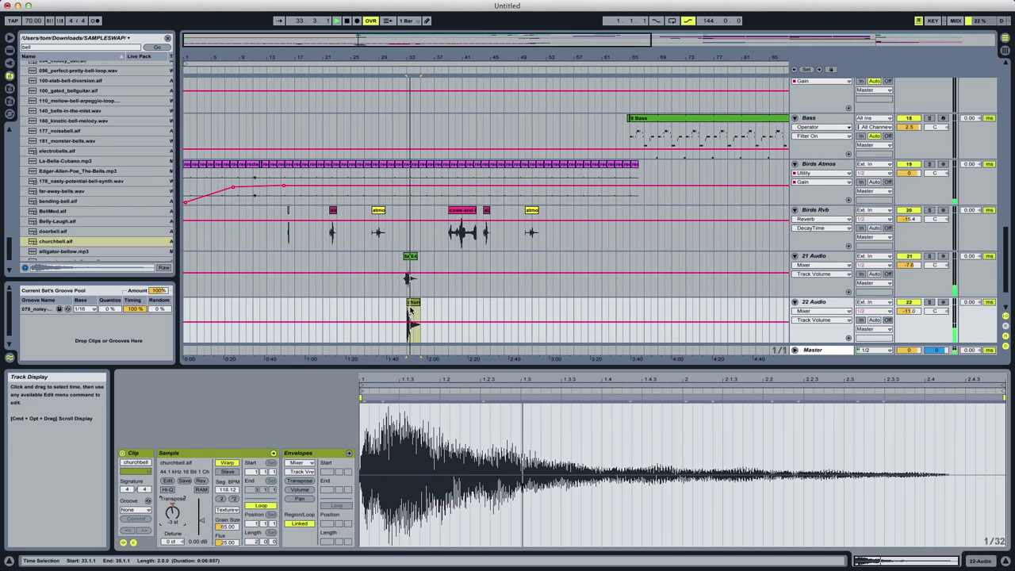
Duplicate the churchbell clip three times and lower the 22 Audio track volume to -21.4 dB.
key(super+d)
key(super+d)
key(super+d)
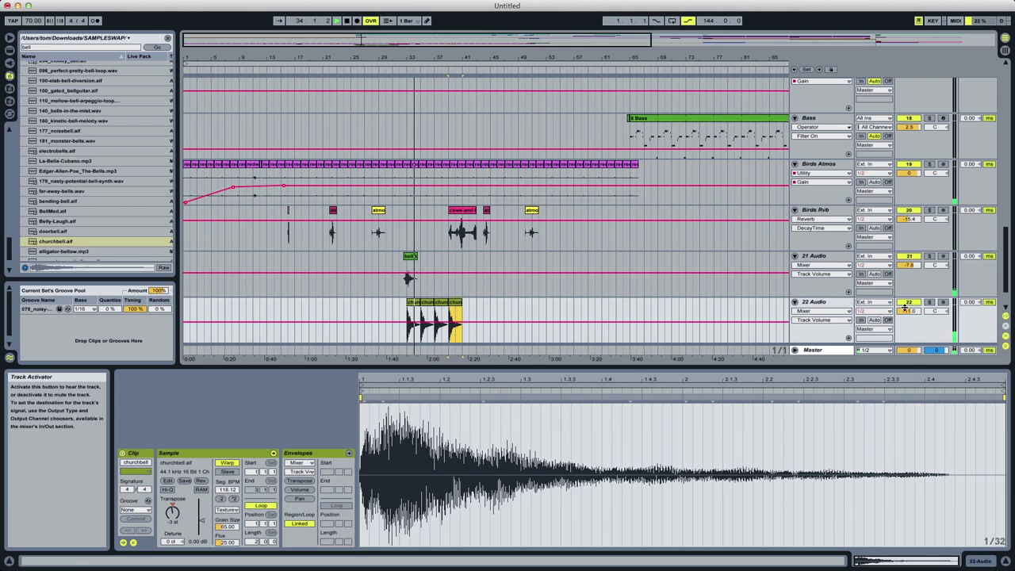
drag(905, 308, 905, 330)
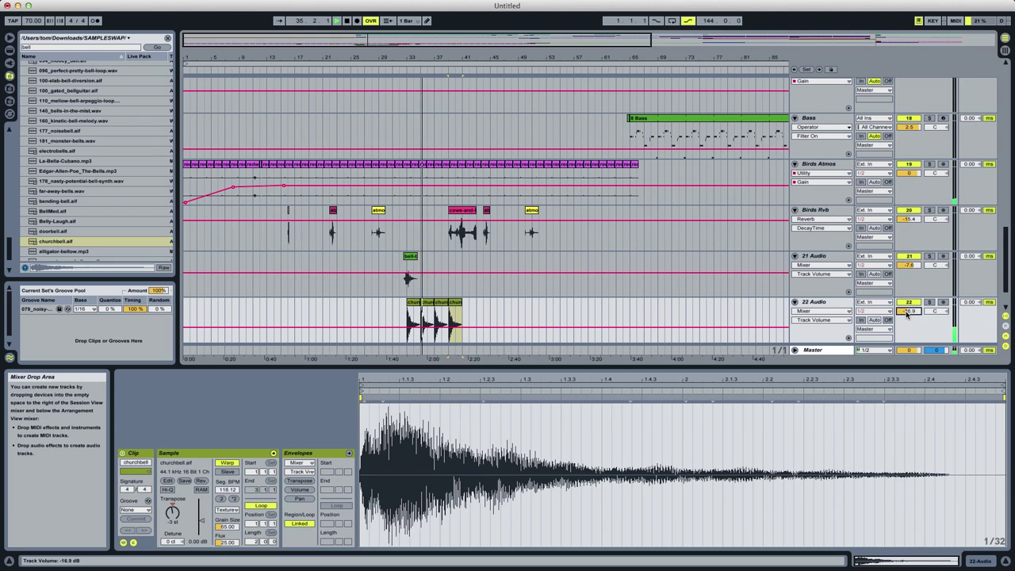
drag(908, 314, 909, 327)
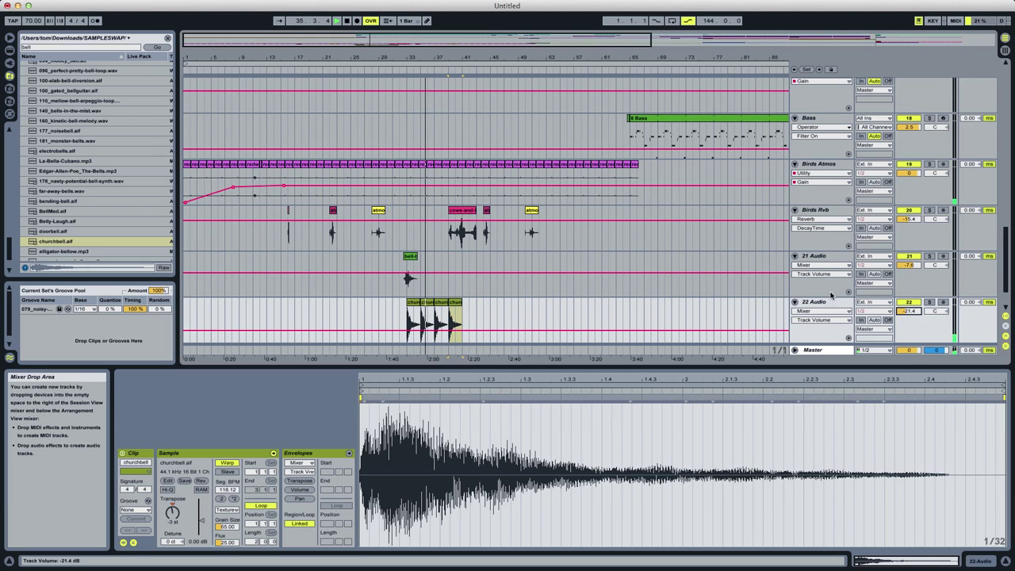
Add the Filter Delay preset AA2 to the 22 Audio track.
click(9, 51)
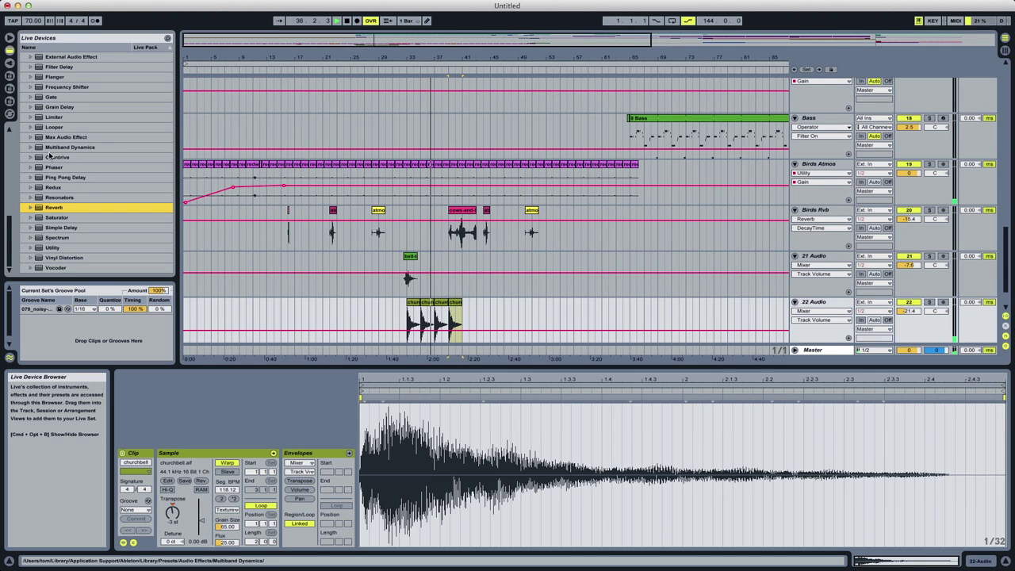
scroll(36, 191, up, 5)
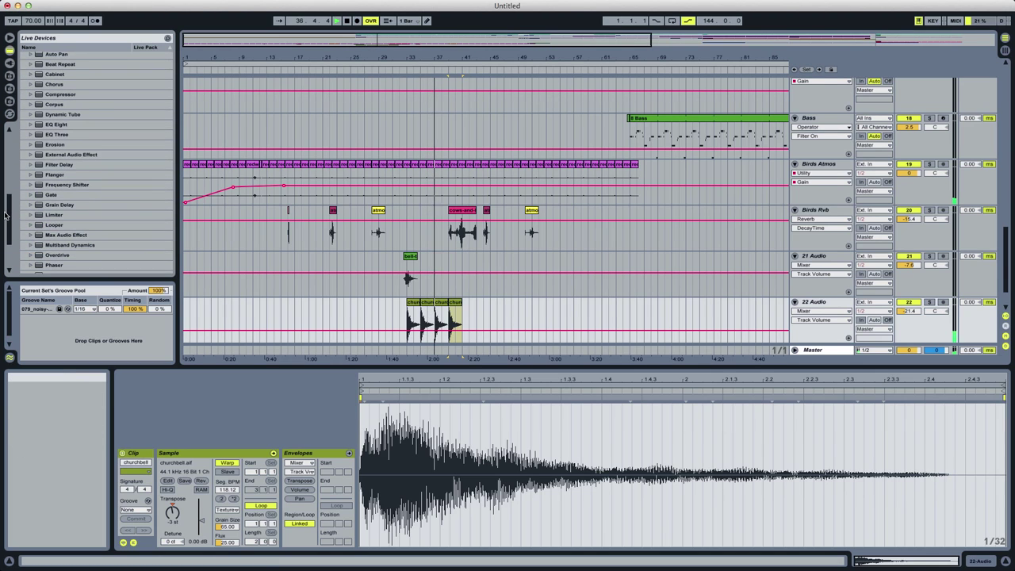
click(48, 164)
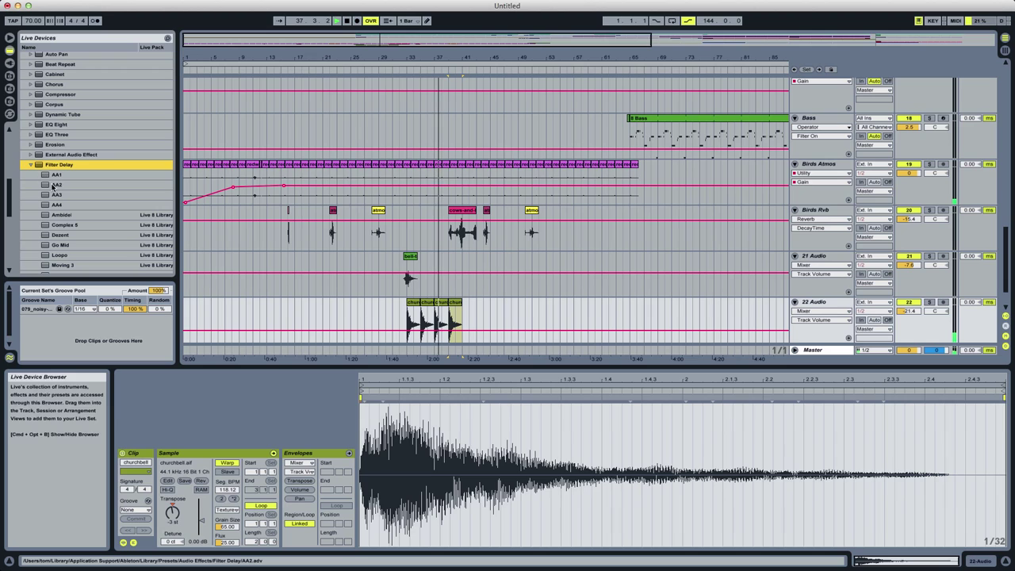
drag(55, 184, 208, 474)
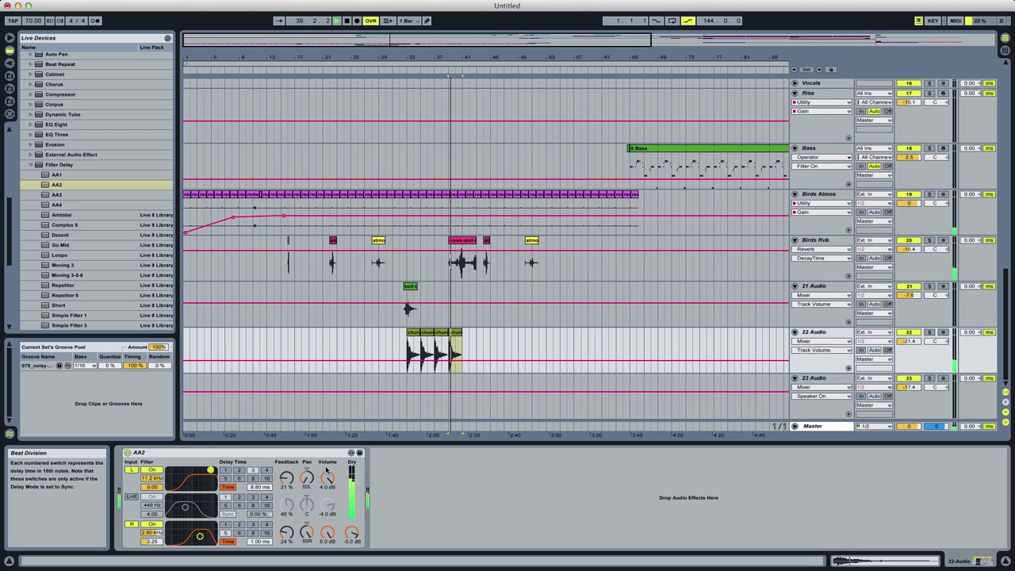
Duplicate the four churchbell clips from bars 33 to 41 twice, extending the pattern to bar 57.
click(408, 345)
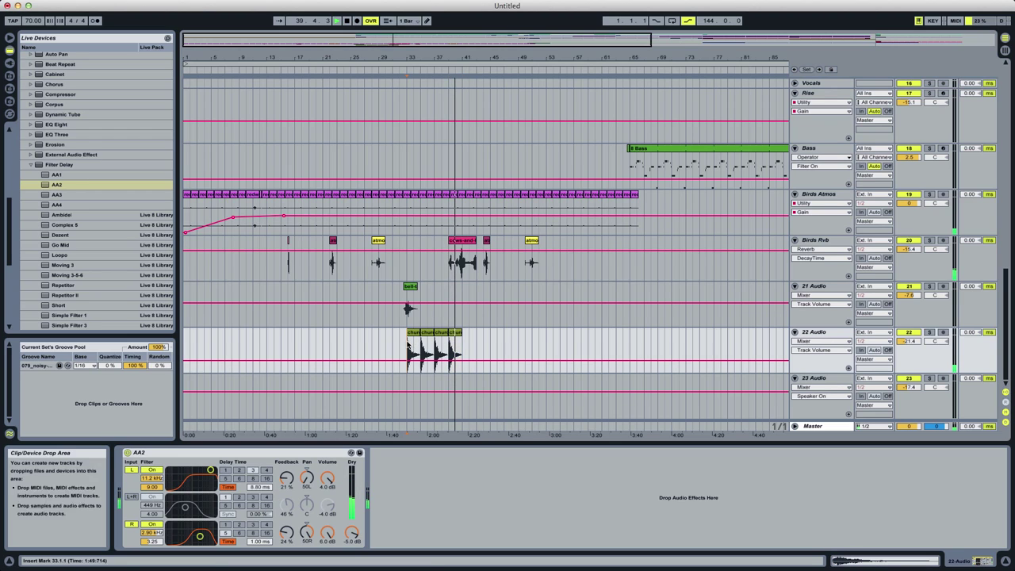
drag(407, 345, 461, 347)
key(super+d)
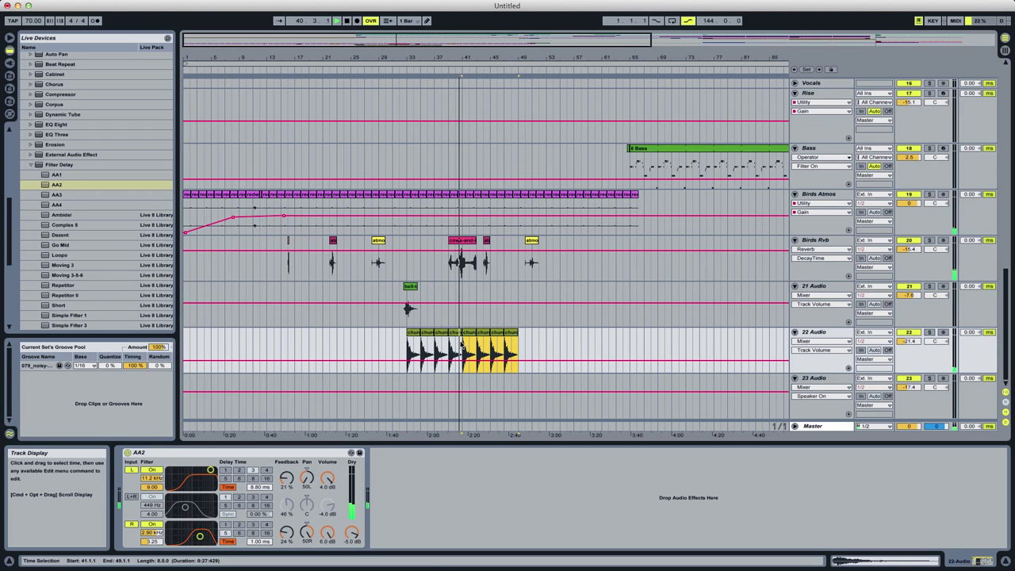
key(super+d)
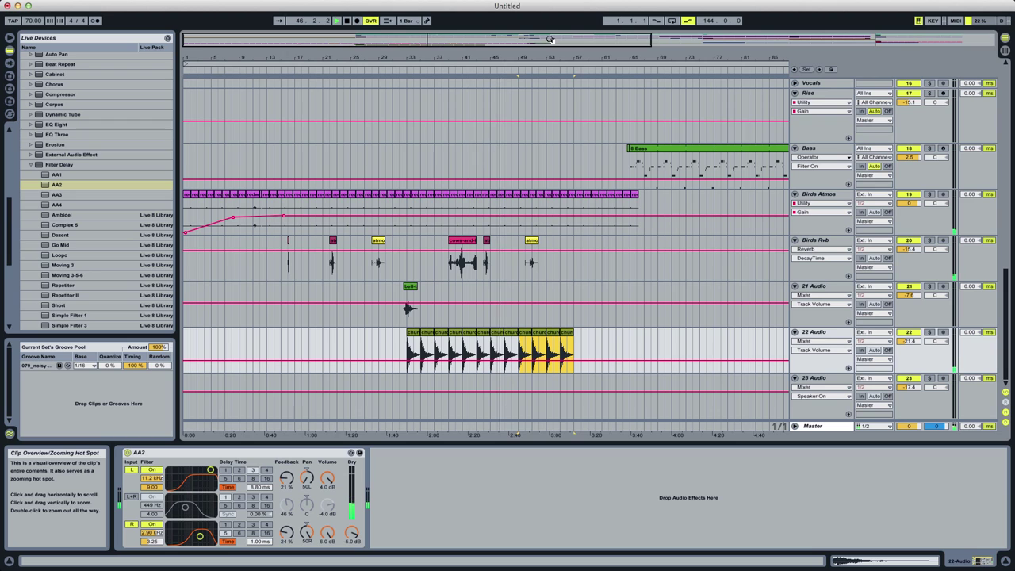
Add a Utility Gain automation point on Birds Atmos near bar 60 so the gain gradually rises to 9.55 dB.
drag(568, 42, 562, 39)
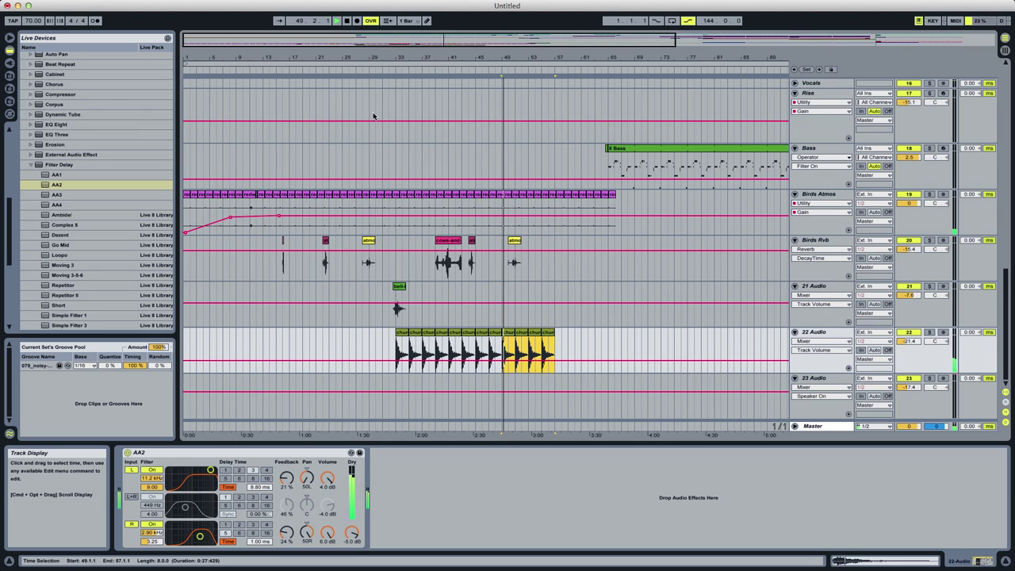
drag(330, 39, 330, 25)
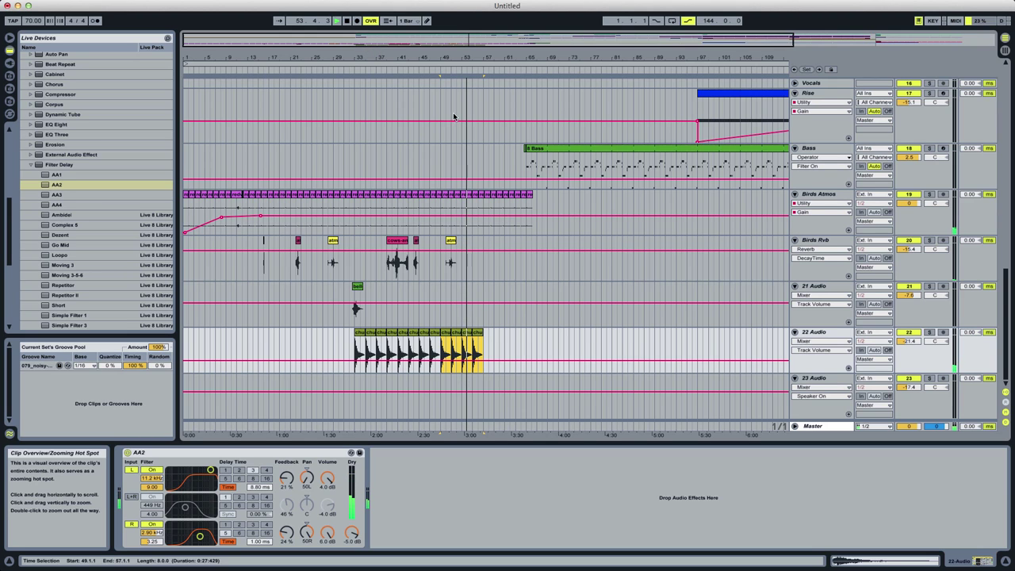
scroll(980, 93, up, 10)
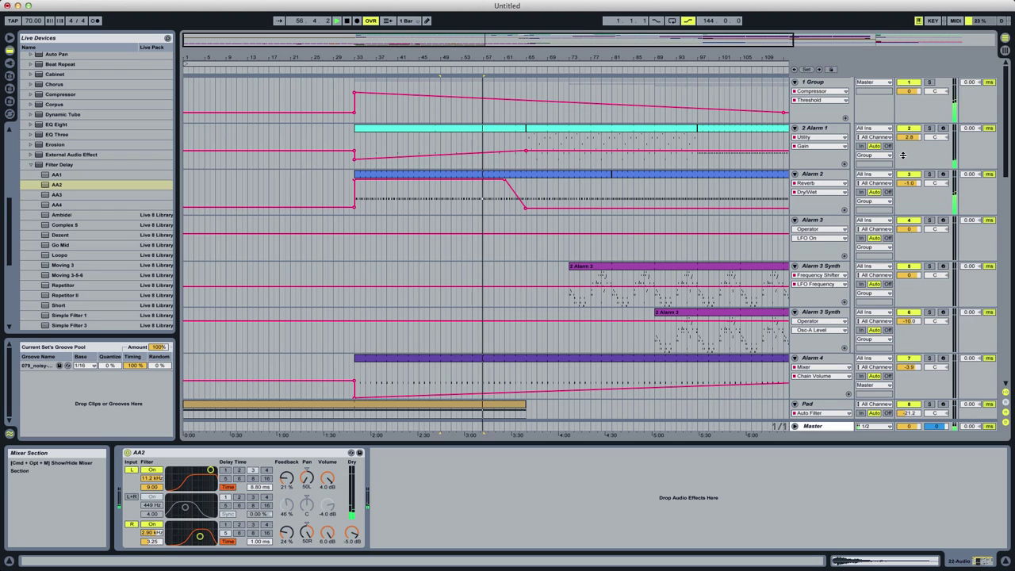
drag(1005, 156, 1001, 368)
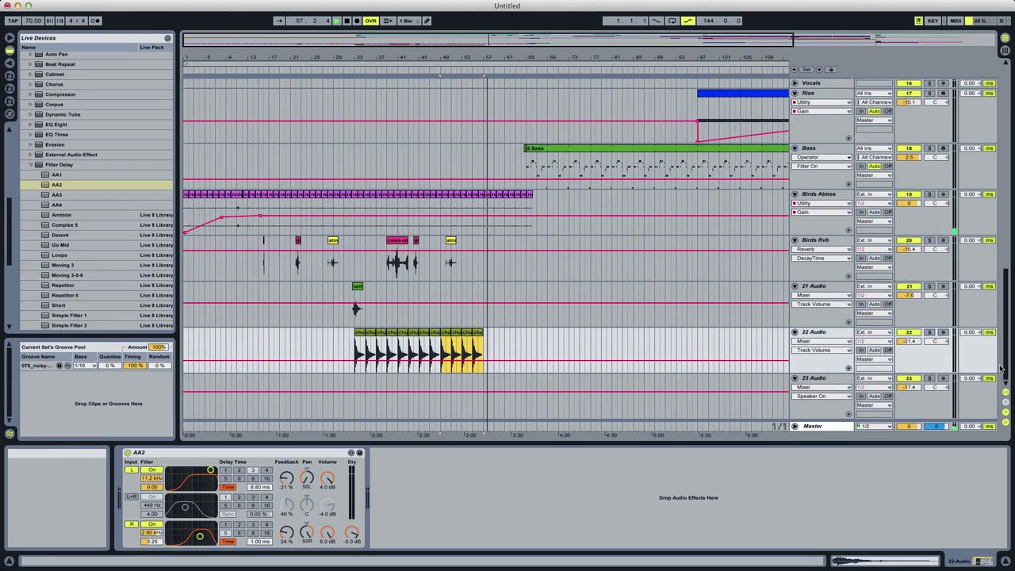
click(814, 195)
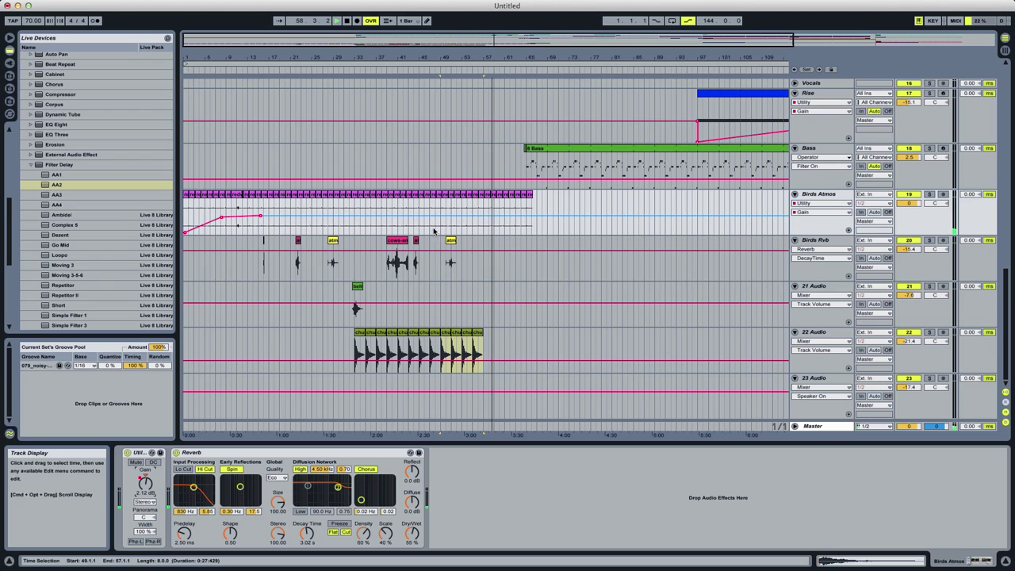
mouse_move(485, 216)
mouse_down()
mouse_move(501, 207)
mouse_move(502, 216)
mouse_up()
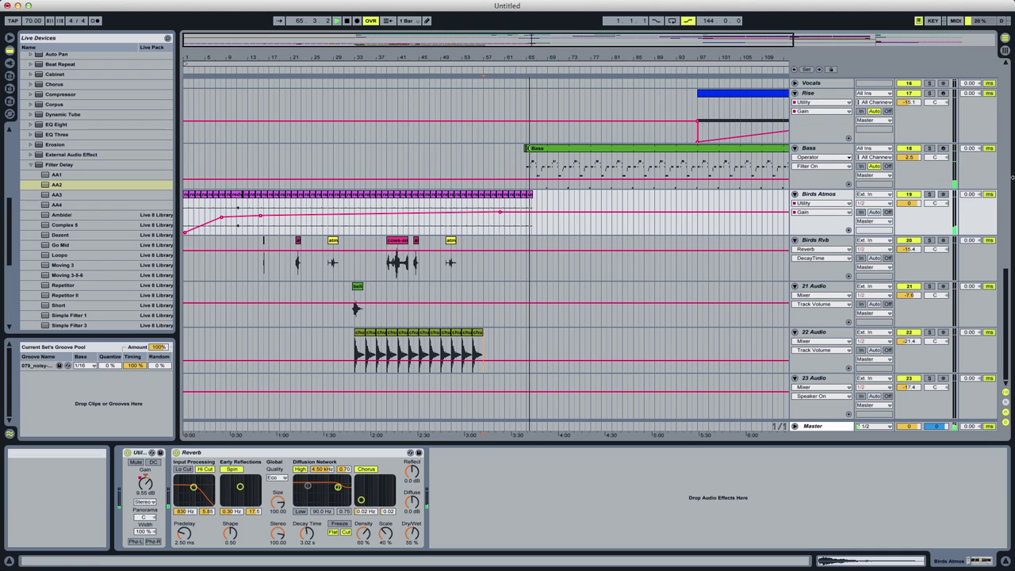
Turn off the second Reverb on 2 Alarm 1 and draw Device On automation enabling it from about bar 31 to bar 65.
drag(1010, 275, 977, 46)
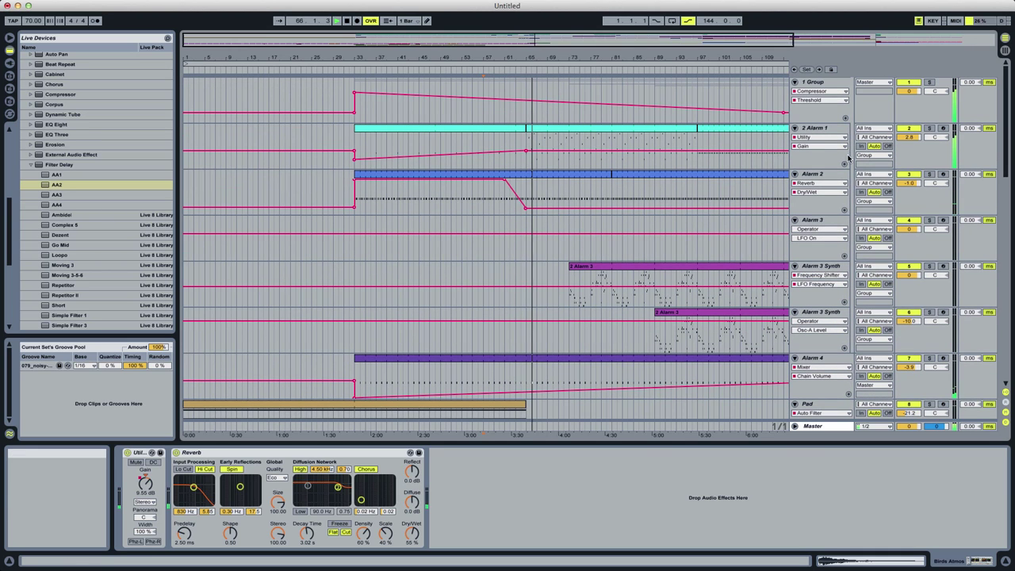
click(818, 175)
click(827, 132)
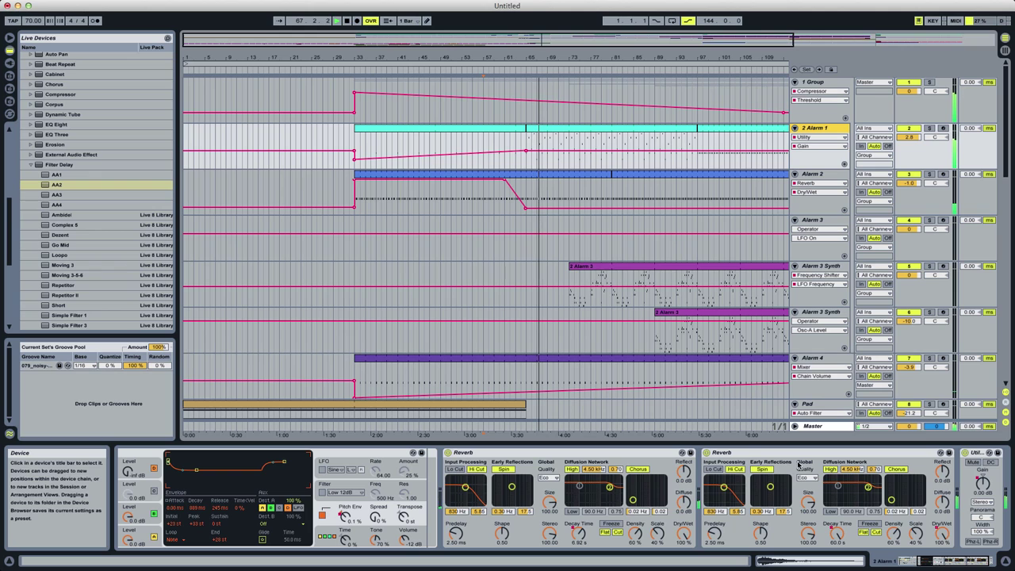
click(706, 453)
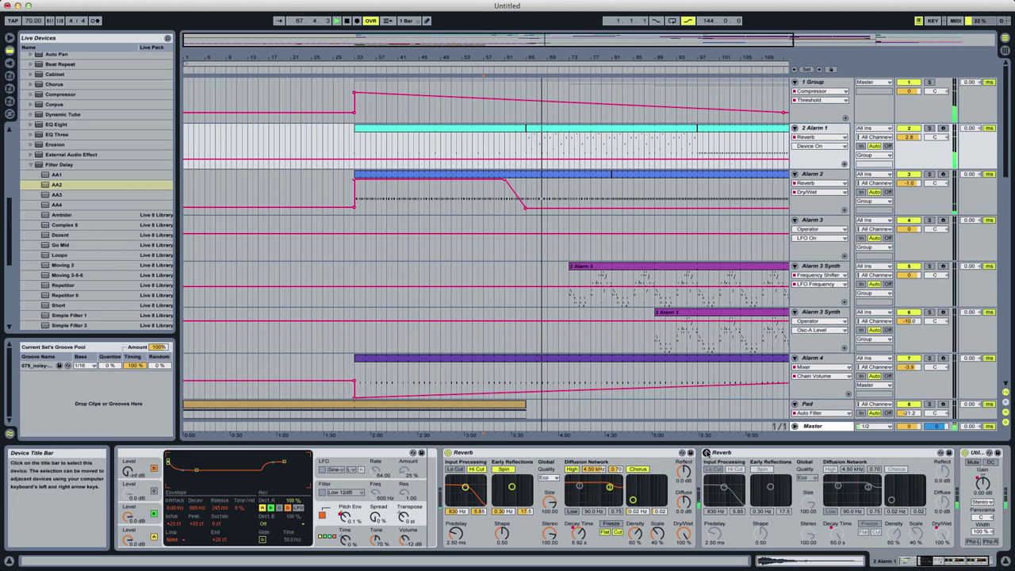
key(super+b)
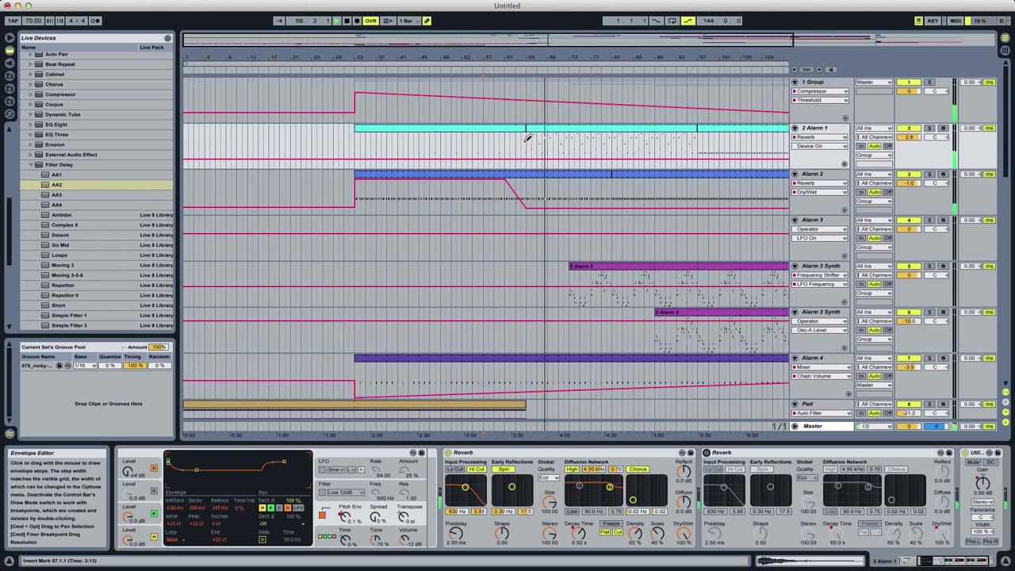
drag(528, 138, 358, 132)
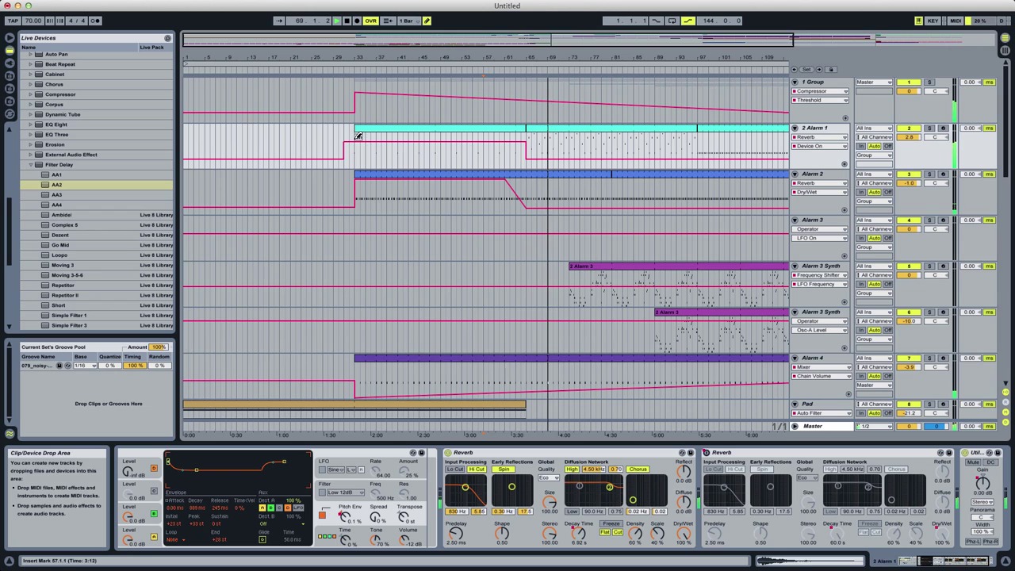
key(super+b)
Split the 2 Alarm 1 clip at bar 81 and select the part spanning bars 65 to 81.
double_click(549, 130)
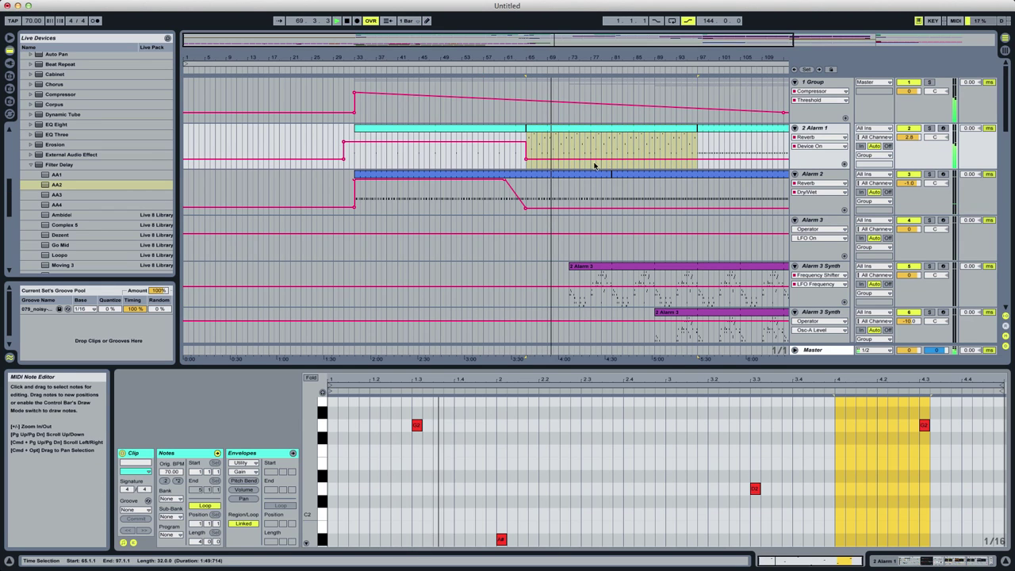
click(611, 145)
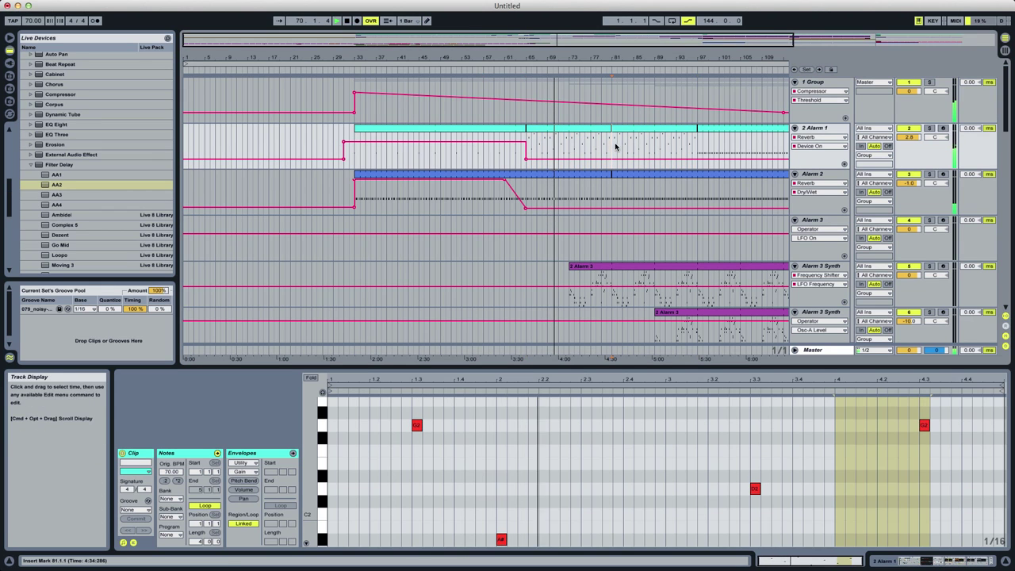
drag(615, 147, 526, 147)
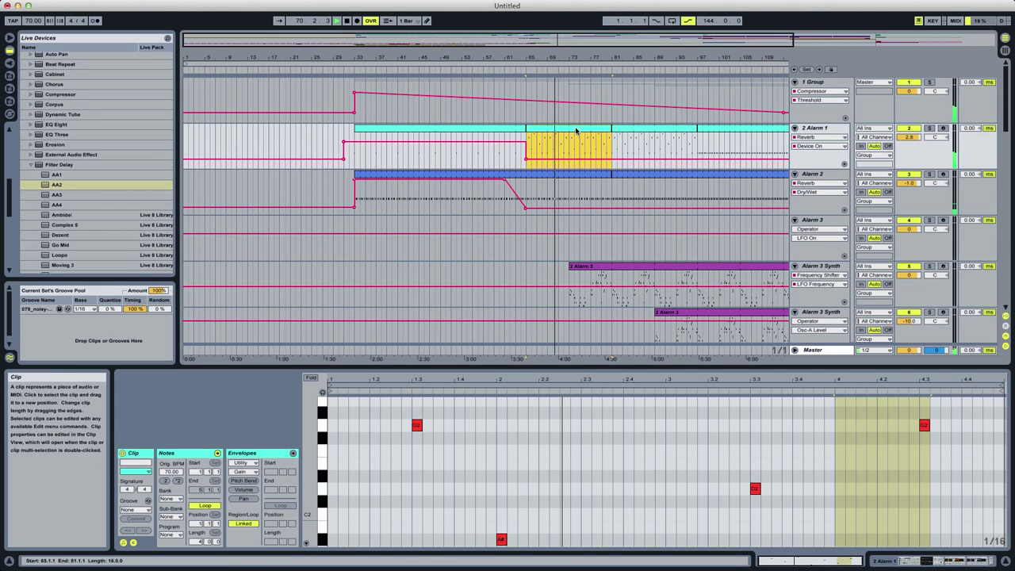
Delete all four notes from the 2 Alarm 1 clip between bars 65 and 81.
click(417, 426)
key(Delete)
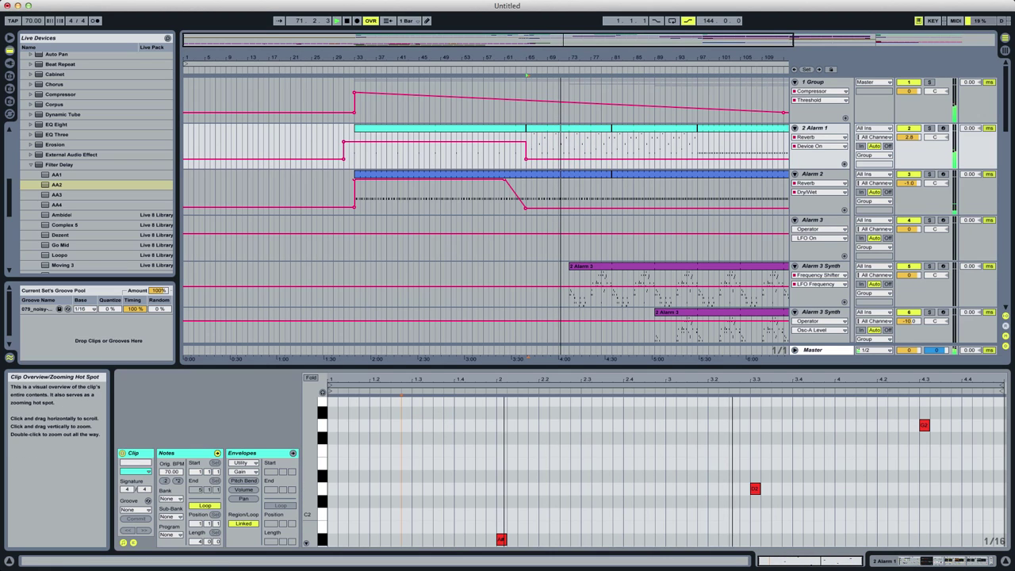
drag(555, 508, 469, 547)
key(Delete)
drag(701, 460, 831, 494)
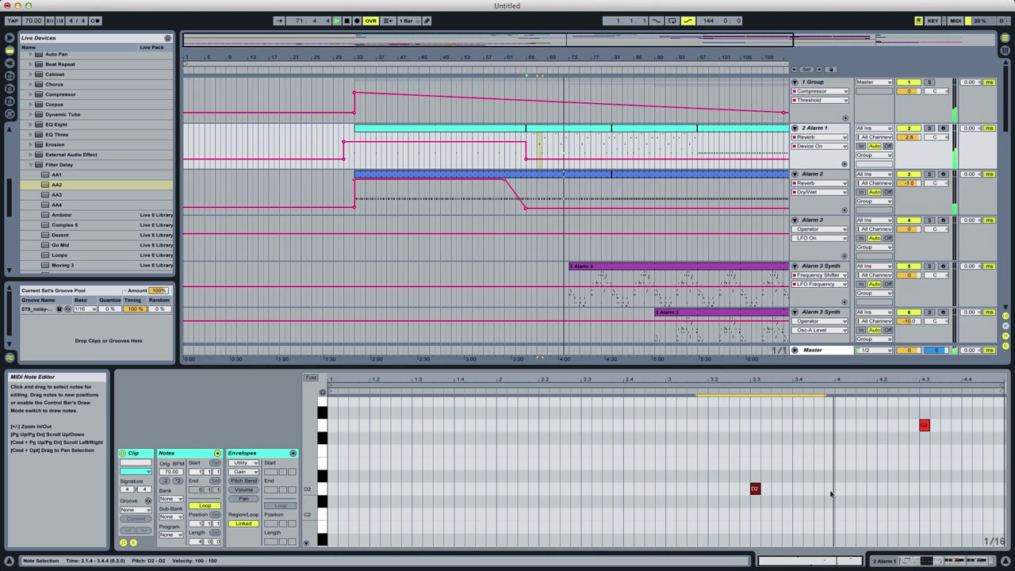
key(Delete)
click(924, 425)
key(Delete)
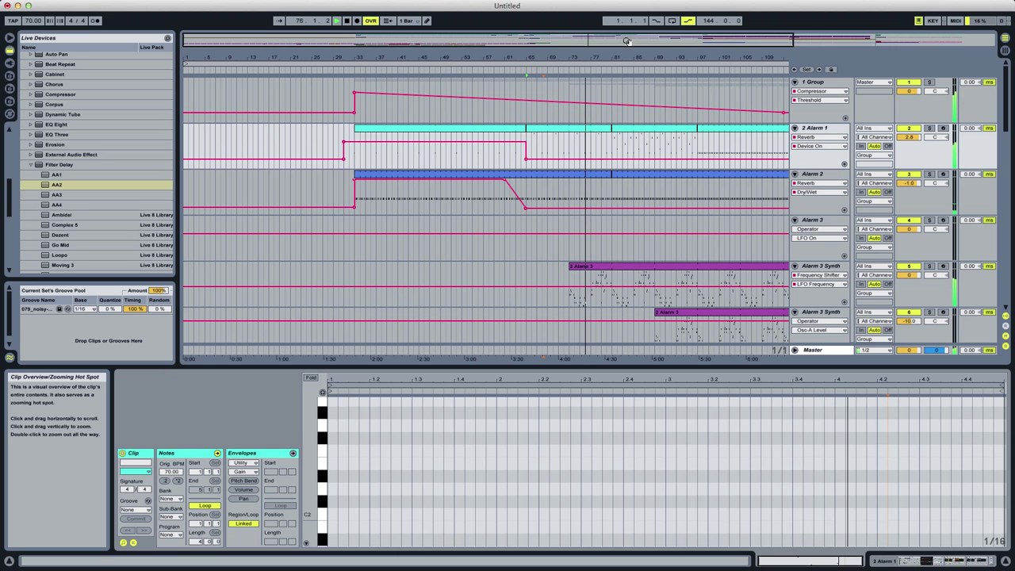
Enable Operator's LFO on the upper Alarm 3 Synth track and set the LFO amount to 17%.
double_click(817, 268)
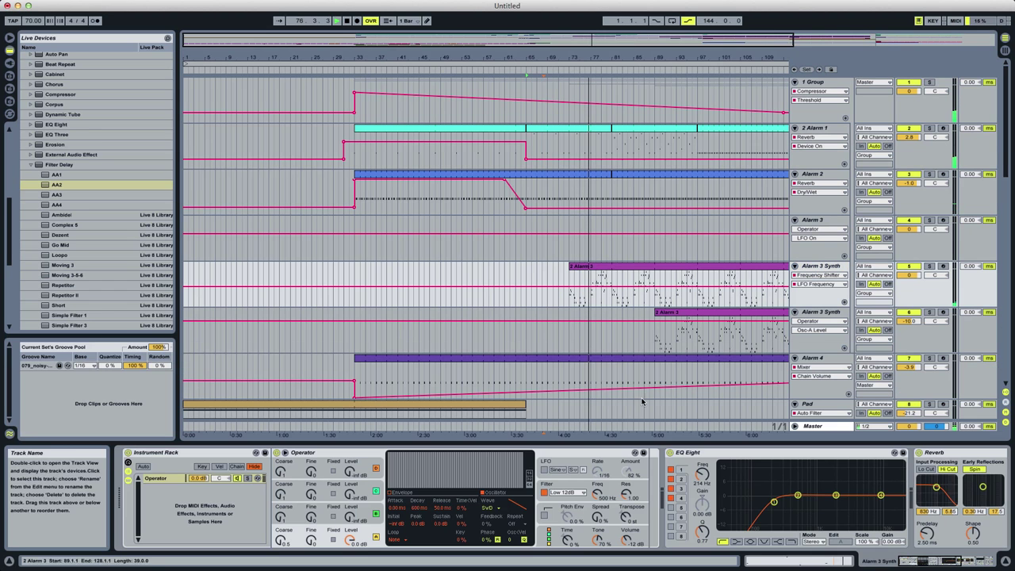
click(544, 469)
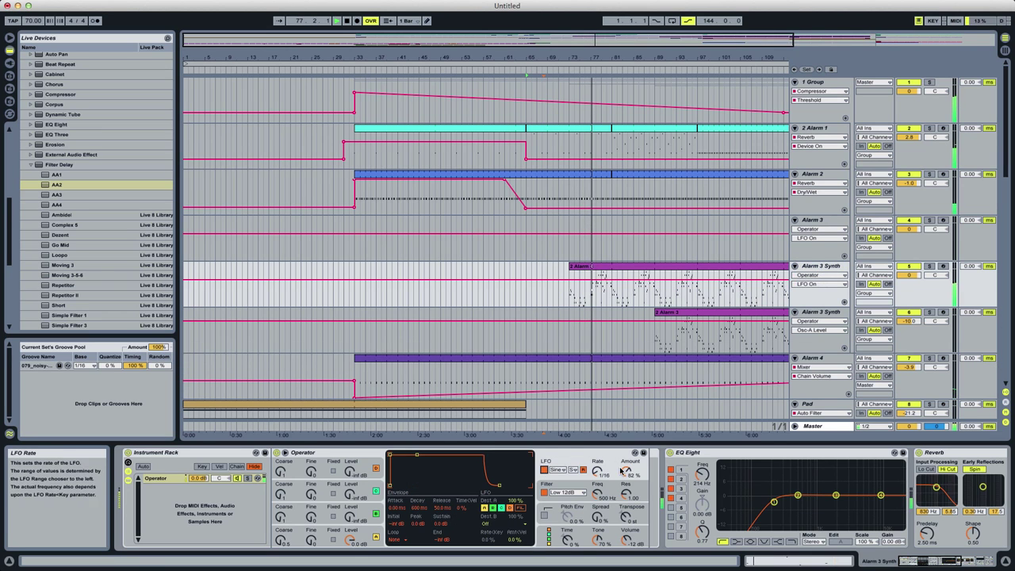
drag(626, 471, 626, 501)
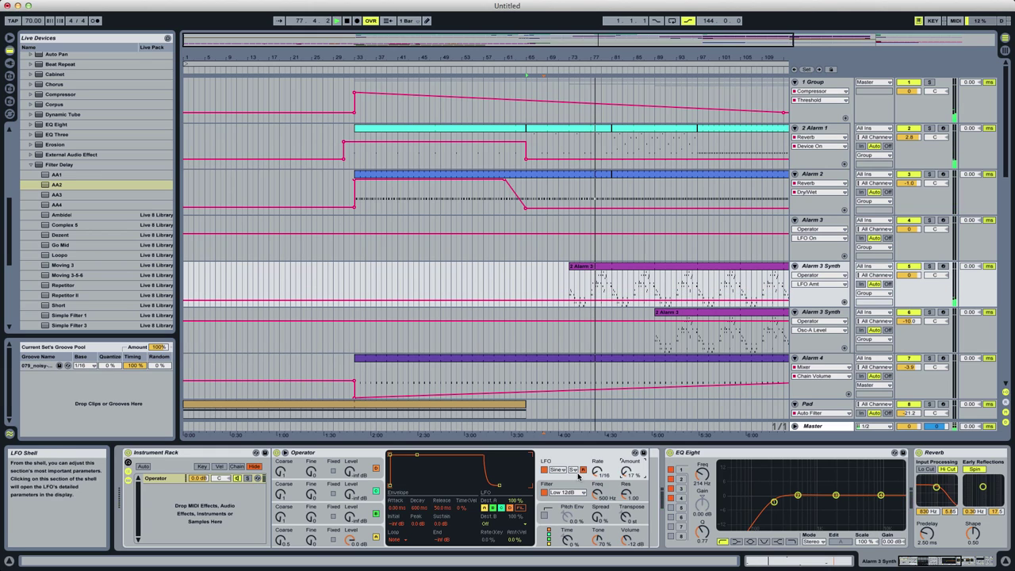
Try the LFO's high range, adjust its rate to 99.79, and switch the range to low.
click(574, 470)
click(578, 485)
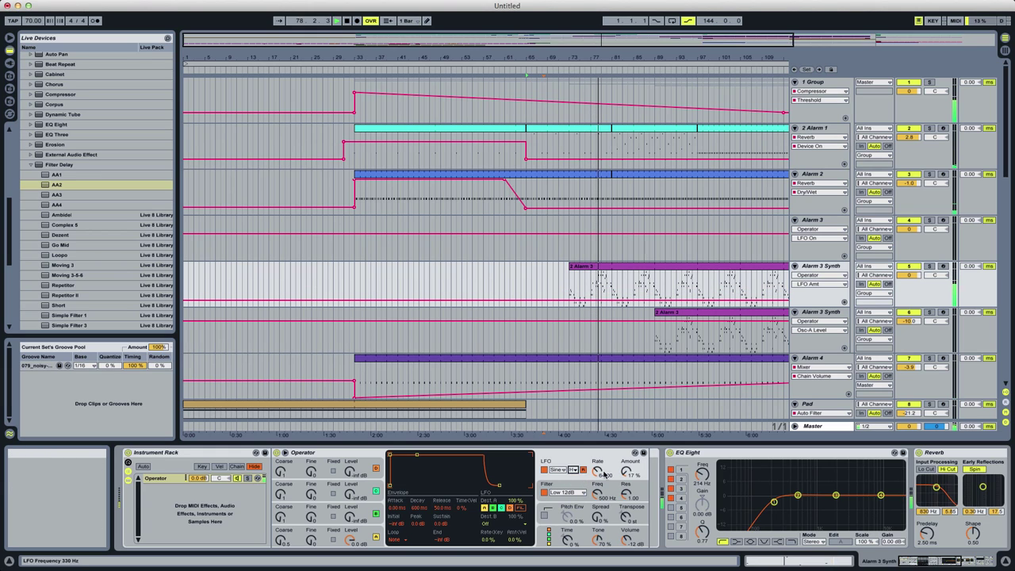
click(594, 463)
mouse_move(597, 471)
mouse_down()
mouse_move(598, 457)
mouse_move(626, 462)
mouse_move(626, 452)
mouse_move(599, 487)
mouse_move(600, 453)
mouse_move(626, 485)
mouse_move(599, 479)
mouse_up()
click(575, 471)
click(576, 480)
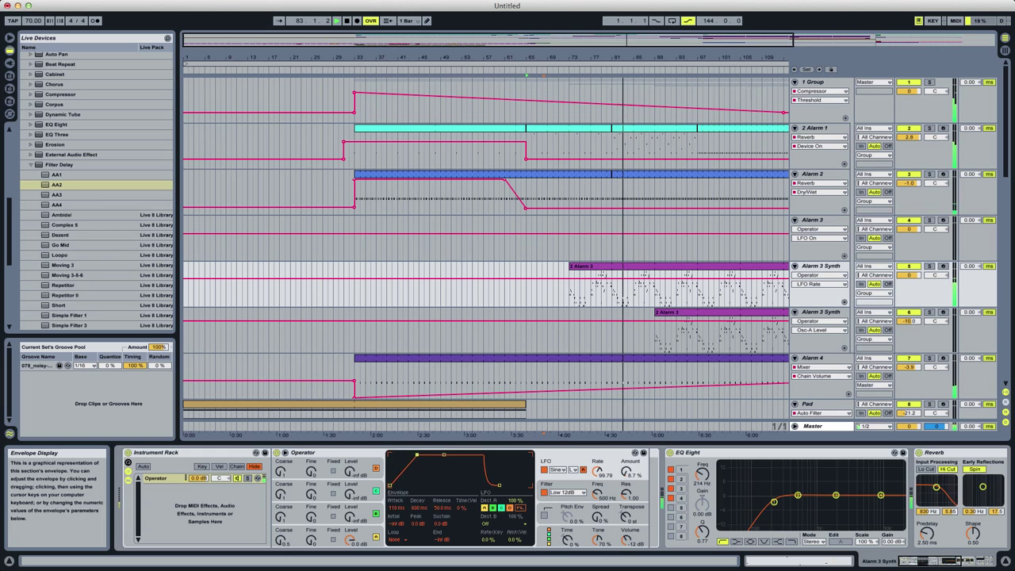
Set the LFO envelope's attack to 2.50 s and the LFO amount to 25%.
drag(416, 455, 434, 454)
drag(625, 476, 626, 464)
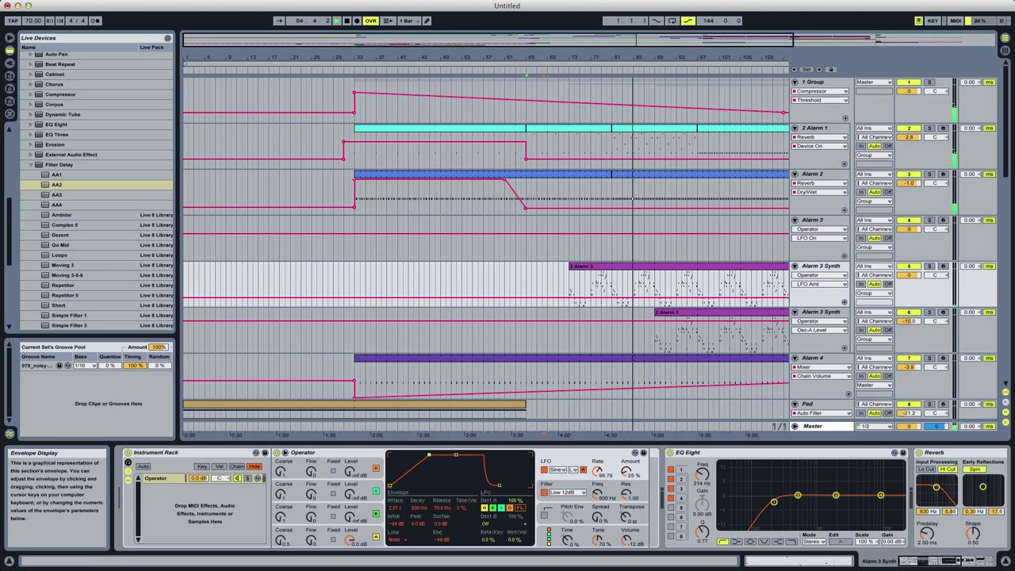
drag(432, 456, 428, 454)
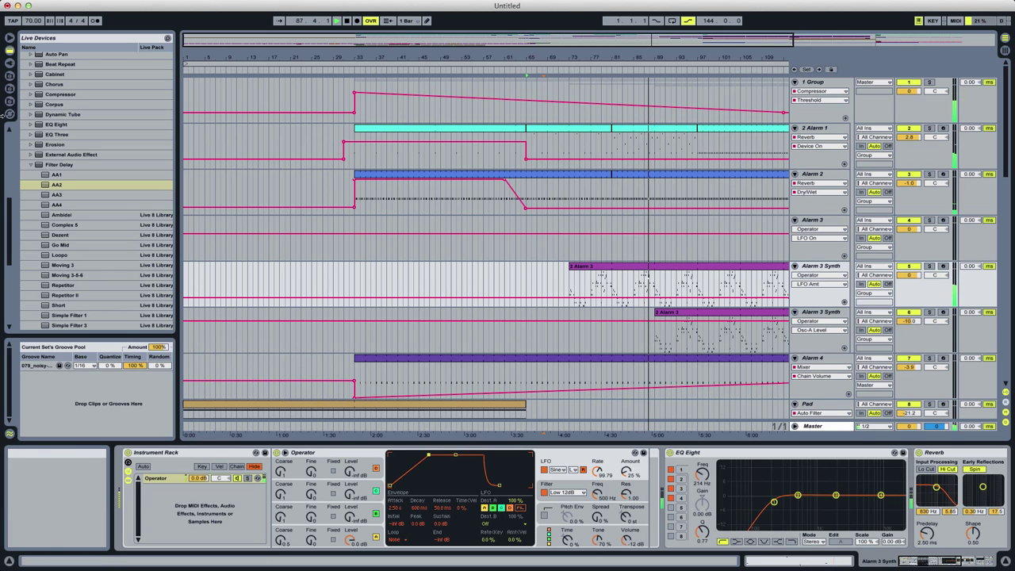
Add an Arpeggiator before Operator on the upper Alarm 3 Synth track and set its synced rate to 1/48.
scroll(14, 226, up, 5)
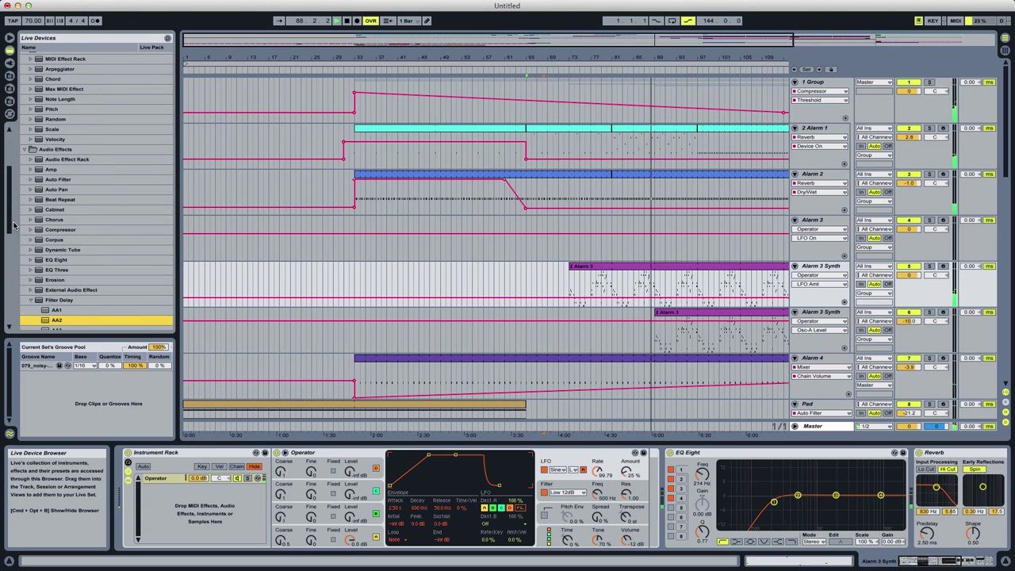
scroll(13, 226, up, 3)
click(88, 134)
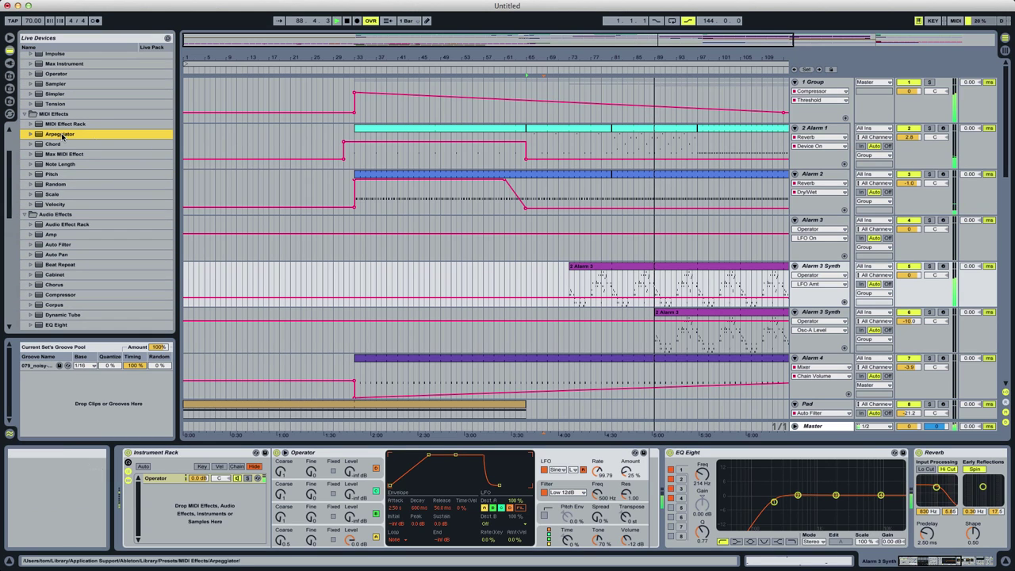
drag(295, 470, 312, 533)
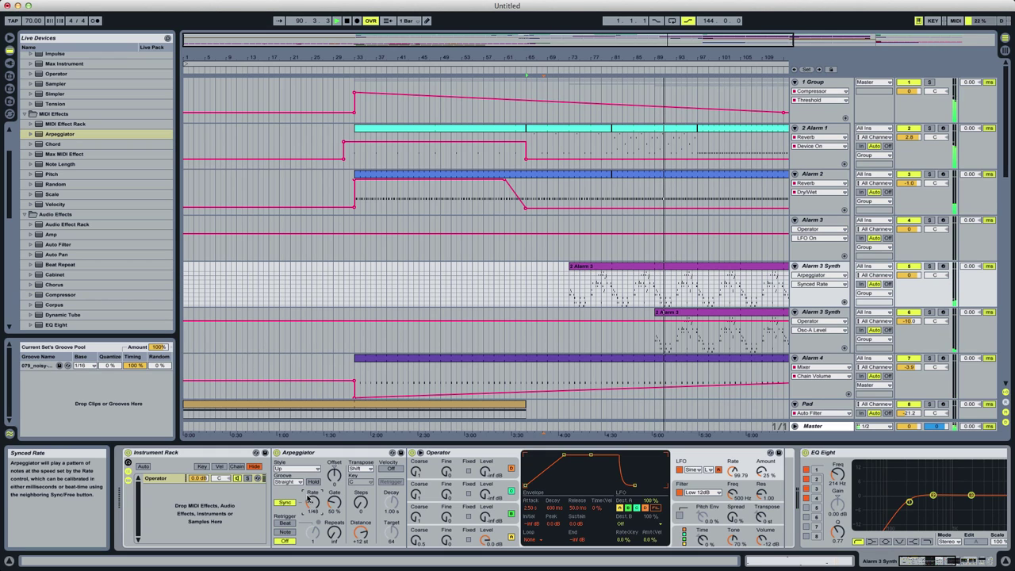
Switch the Arpeggiator to a free-running rate and adjust it to about 48.1 ms.
click(285, 503)
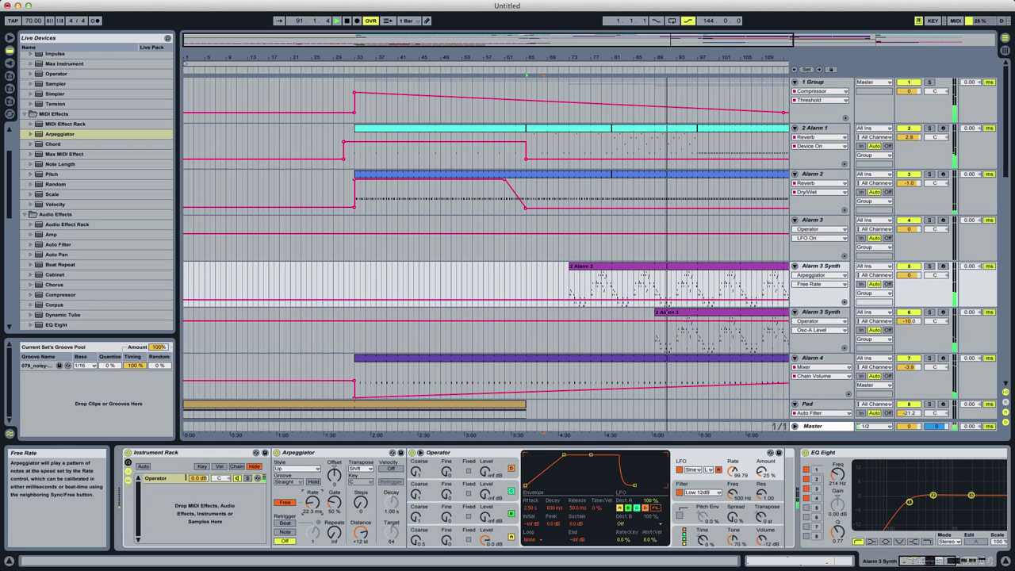
drag(312, 503, 312, 468)
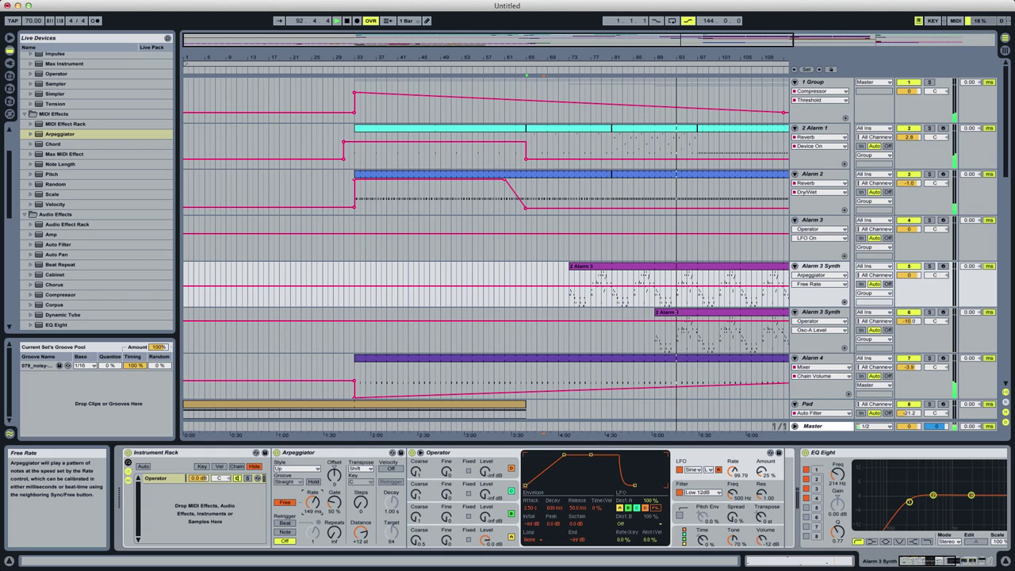
mouse_move(312, 468)
mouse_down()
mouse_move(312, 458)
mouse_move(312, 479)
mouse_up()
Play from bar 73 and automate the Arpeggiator's Free Rate to rise gradually between bars 73 and 81.
click(571, 287)
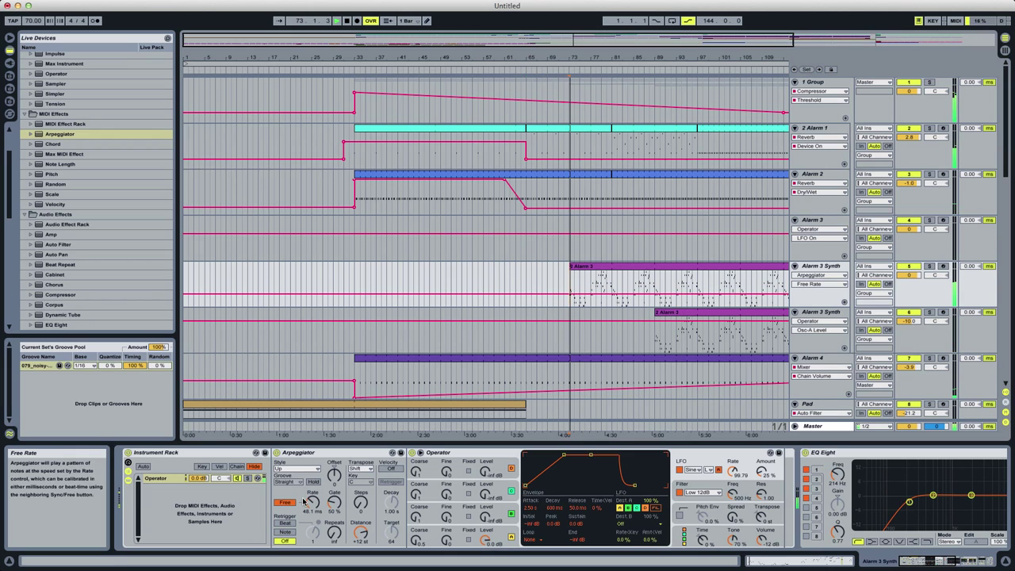
key(space)
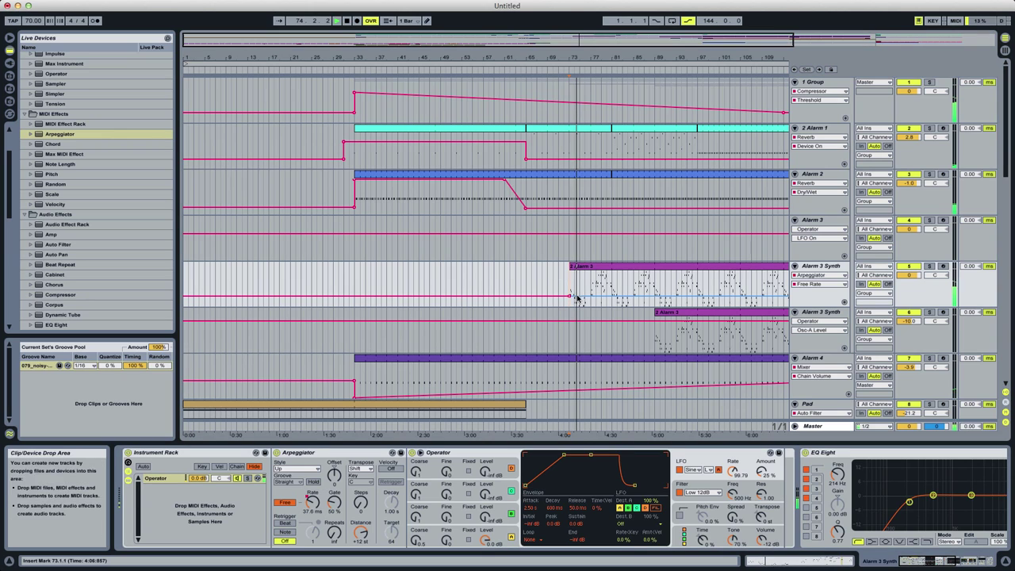
drag(585, 295, 655, 271)
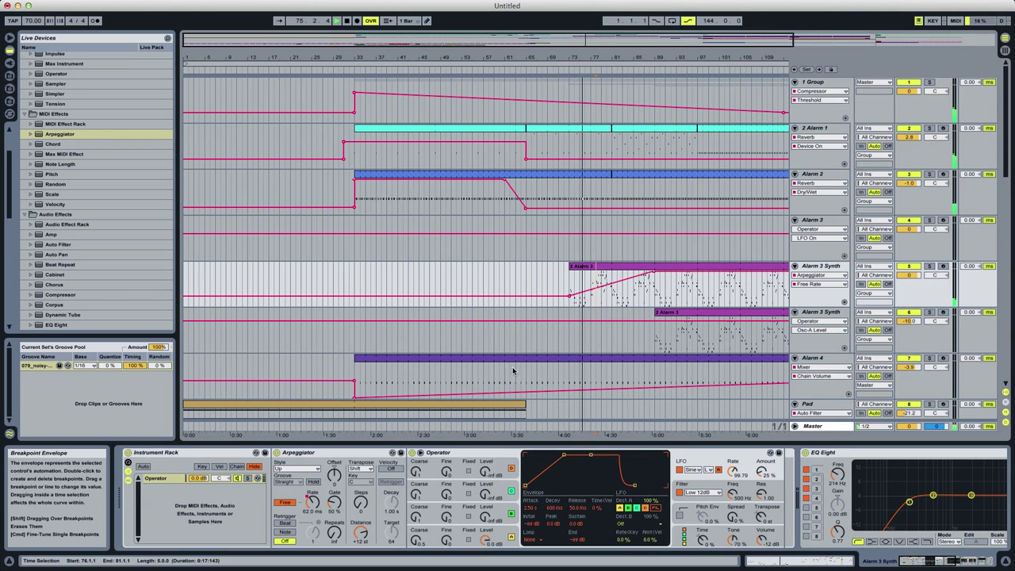
Replay from bar 73 and automate the Arpeggiator's Gate to rise to 152% between about bars 76 and 80.
click(361, 502)
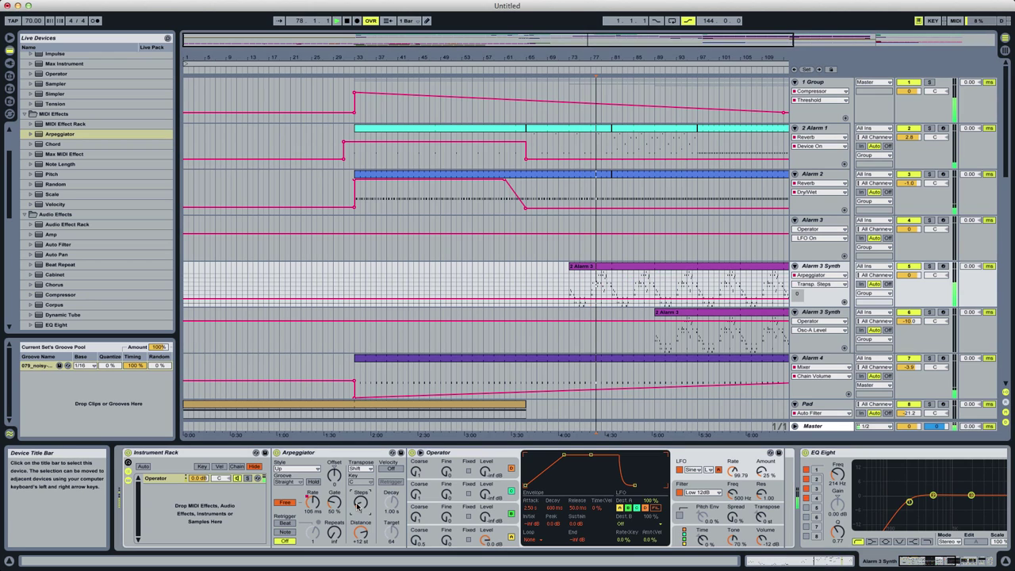
key(space)
click(570, 289)
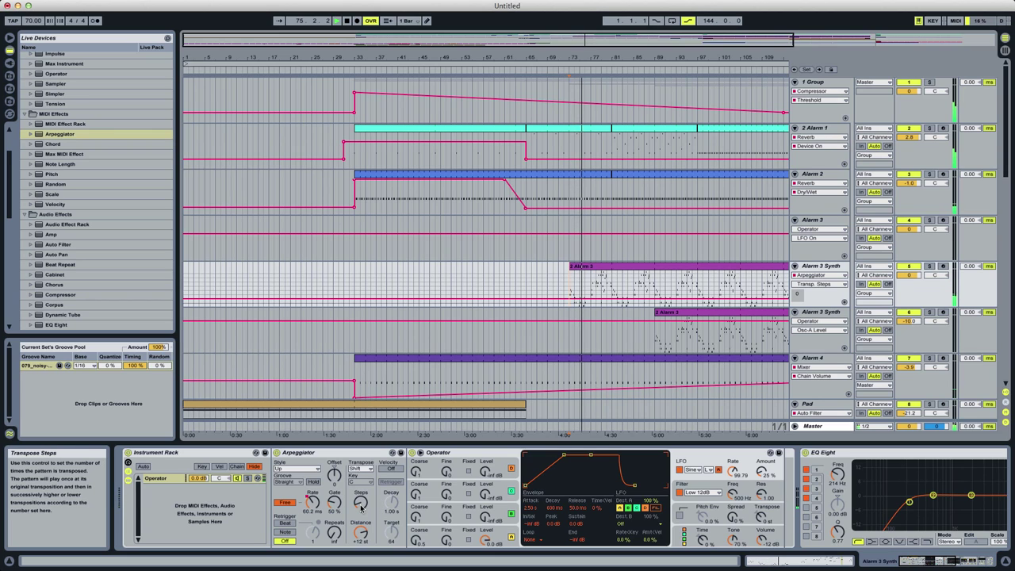
click(334, 501)
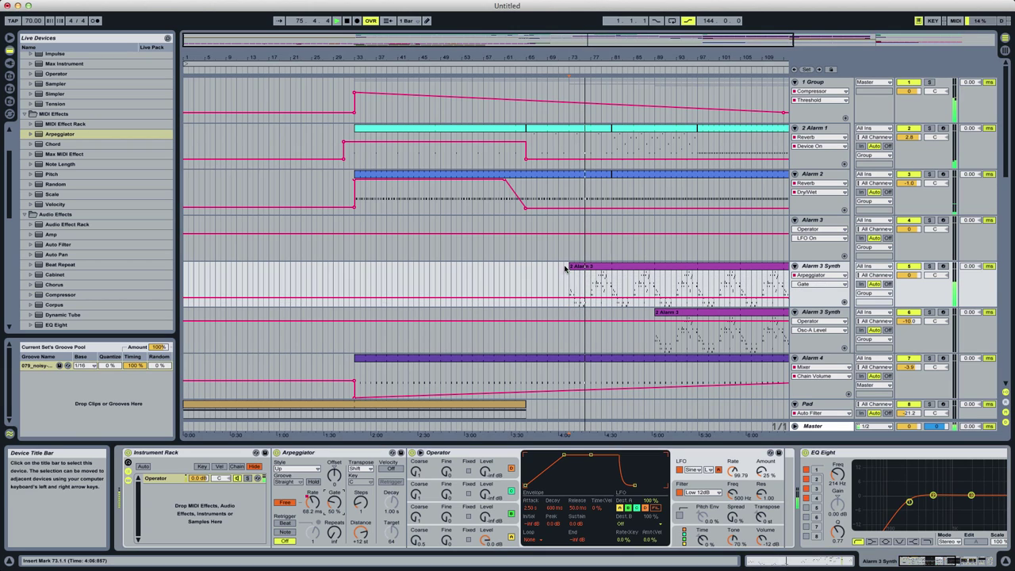
drag(588, 298, 604, 281)
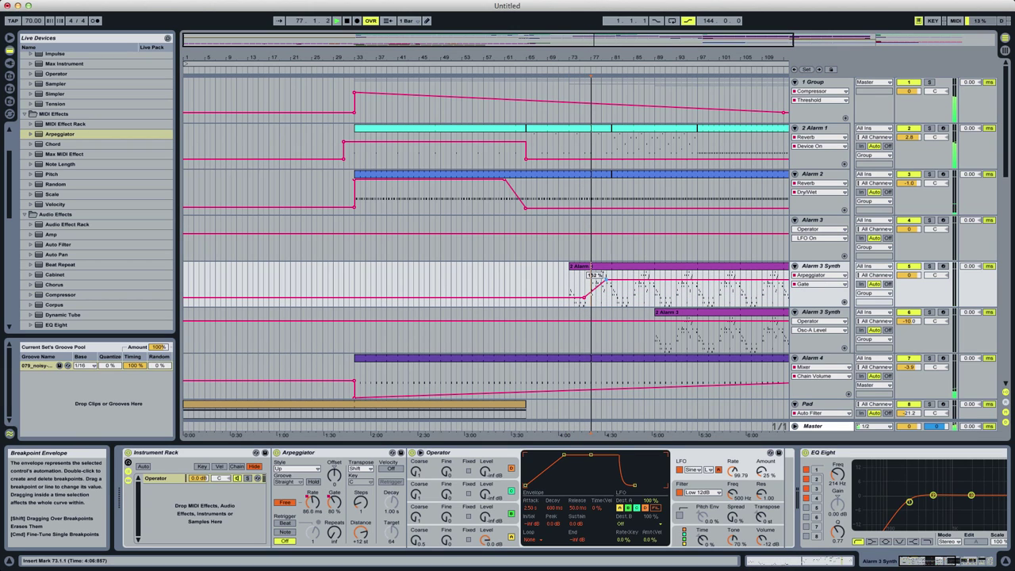
Automate the Arpeggiator's Device On parameter so it switches off from bar 81 onward.
click(313, 502)
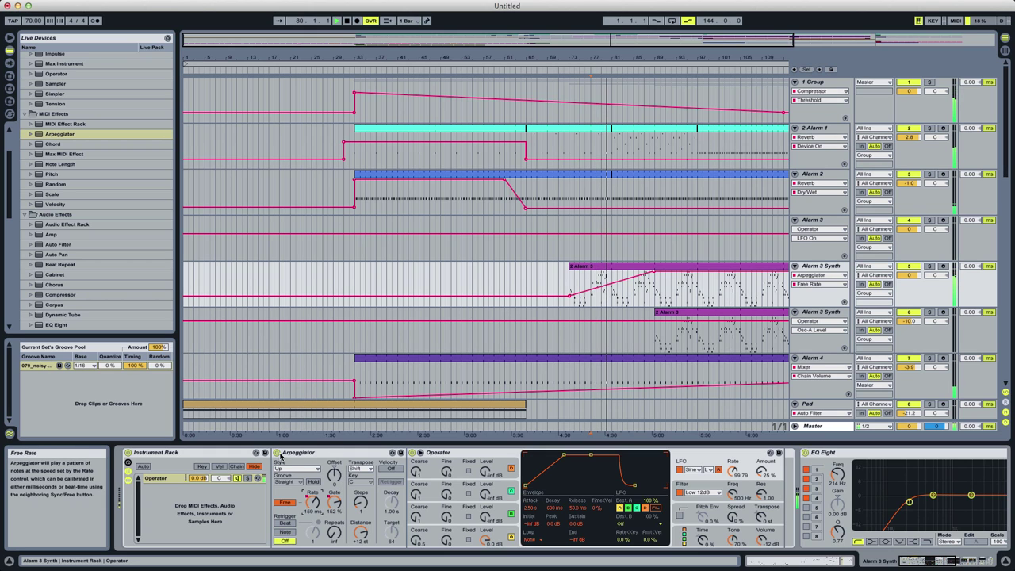
click(280, 456)
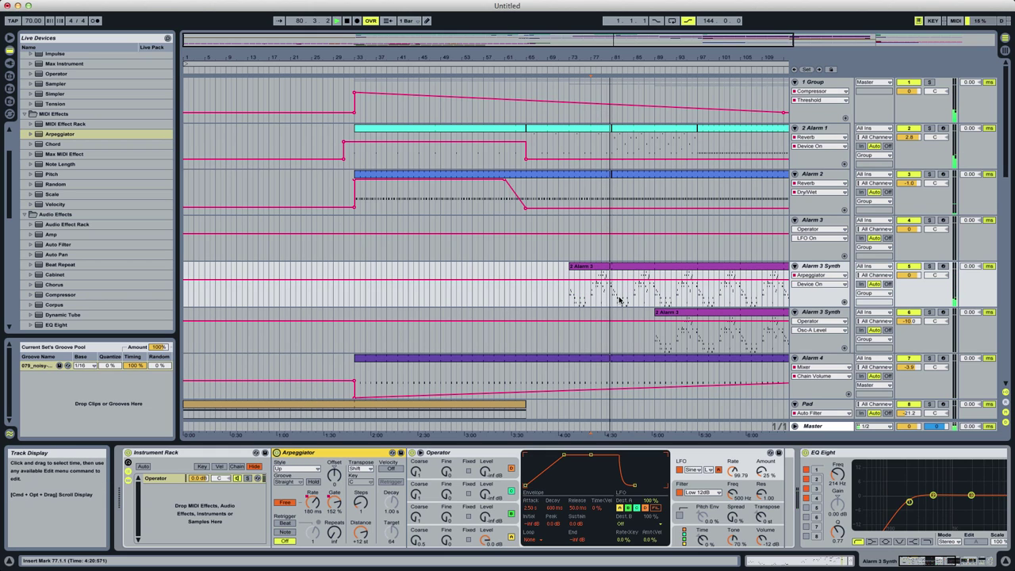
key(b)
drag(615, 296, 626, 295)
key(b)
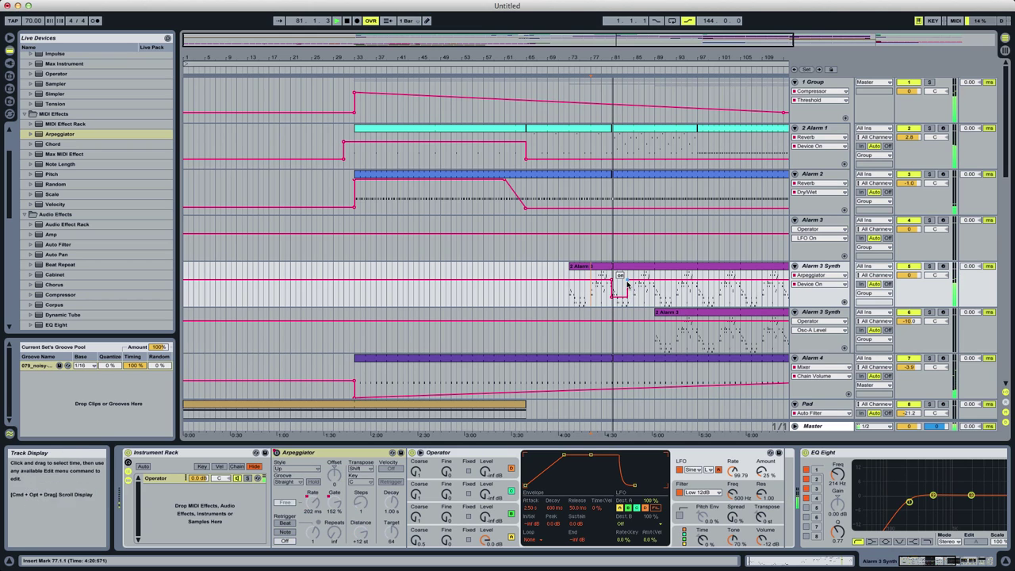
click(627, 282)
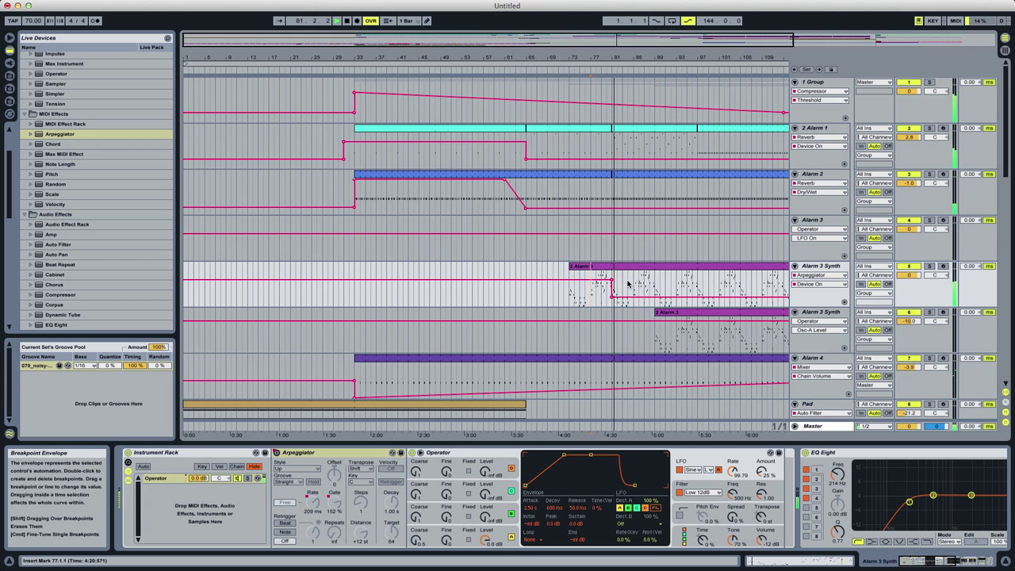
Set the Alarm 3 Synth's Operator filter to 384 Hz and shape its filter envelope with a 0.00 ms attack and 410 ms decay.
click(693, 485)
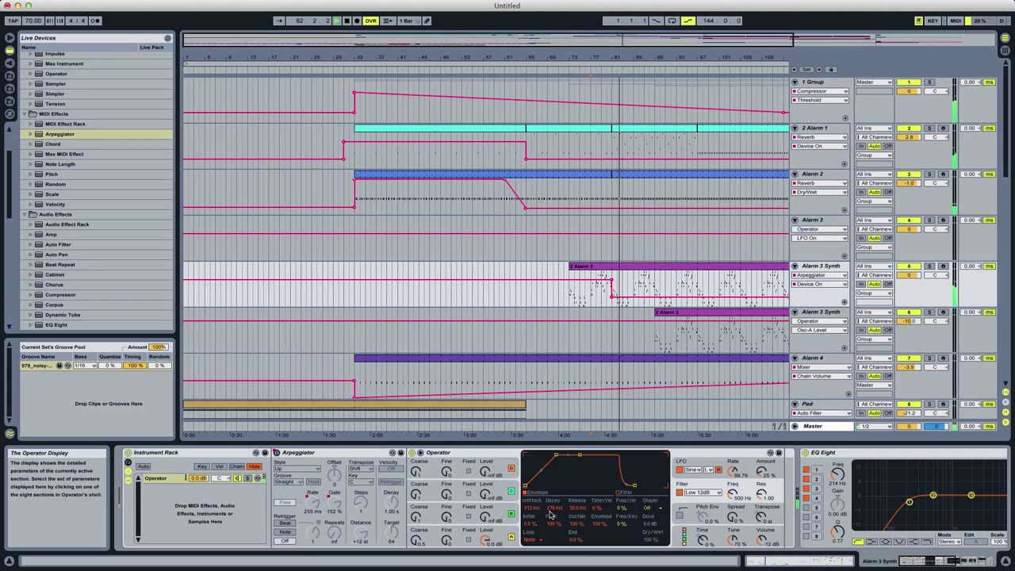
drag(557, 456, 552, 484)
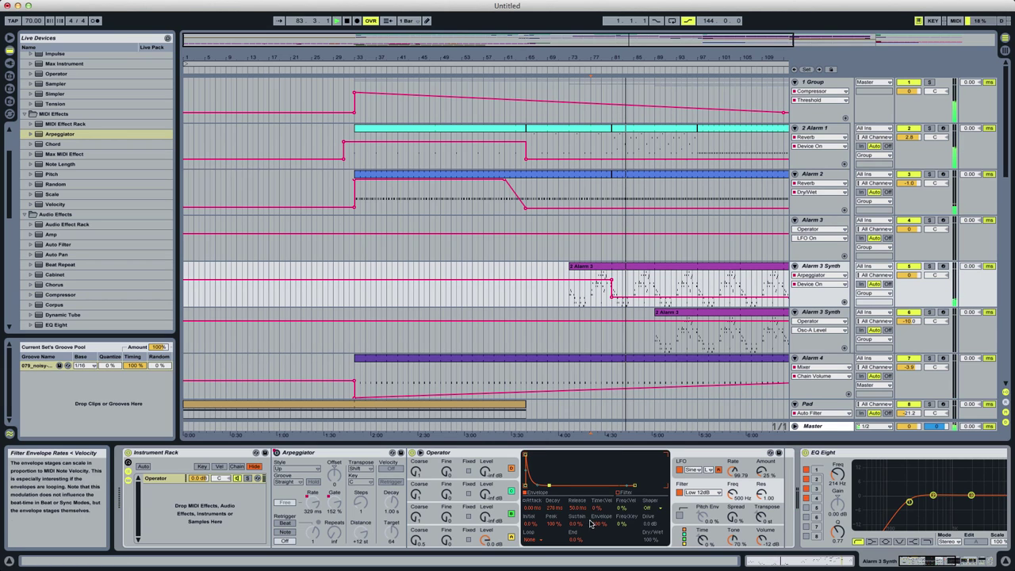
click(733, 493)
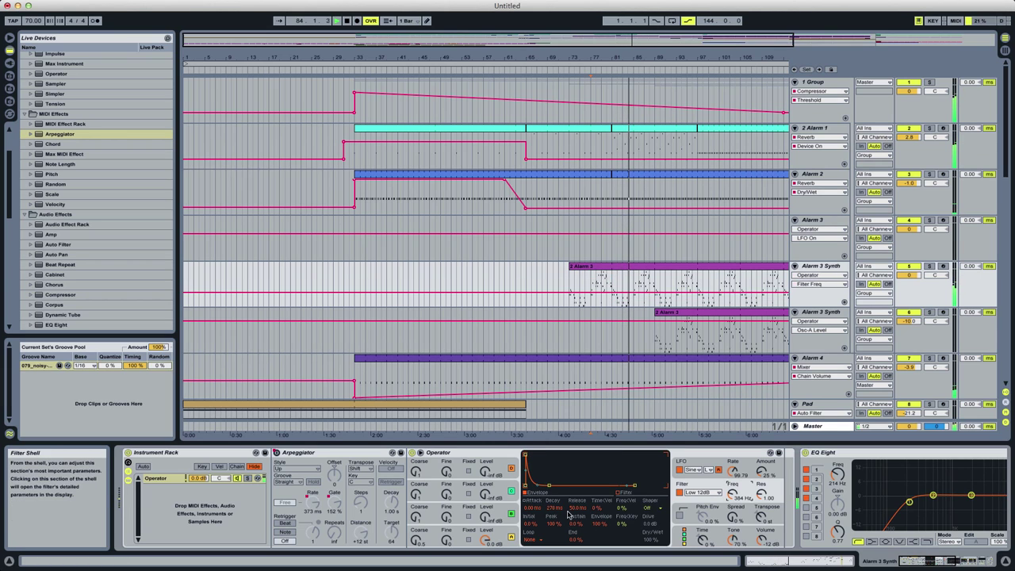
drag(548, 485, 552, 486)
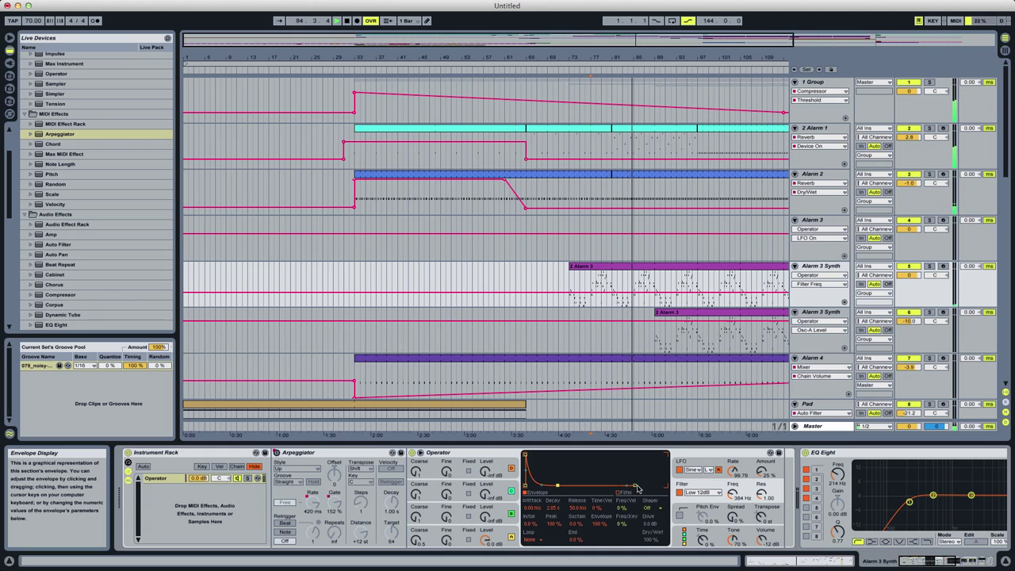
click(516, 528)
click(692, 486)
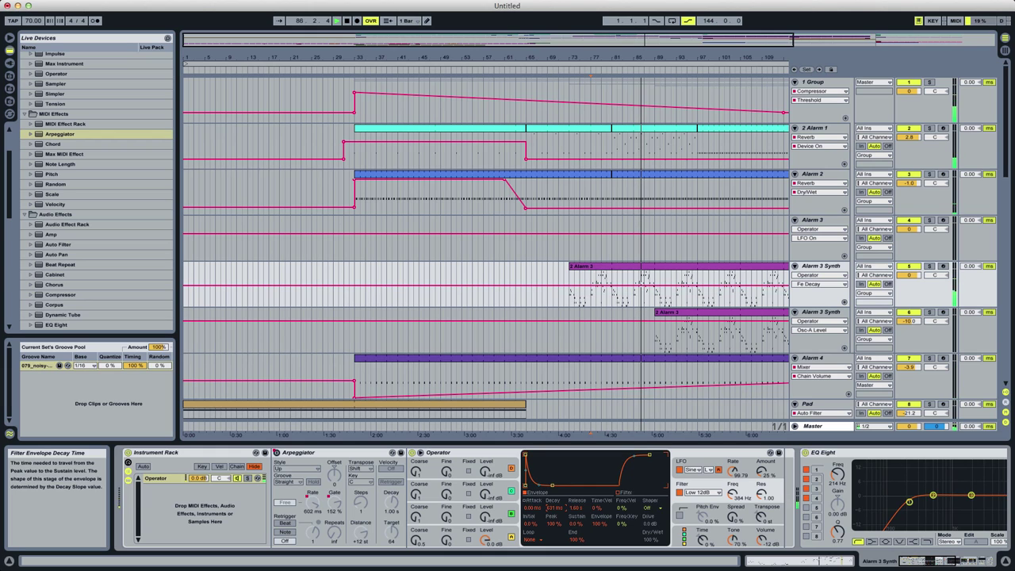
Set oscillator A's volume release to 816 ms and insert a Pitch device before Operator, transposing by -12 st.
click(512, 533)
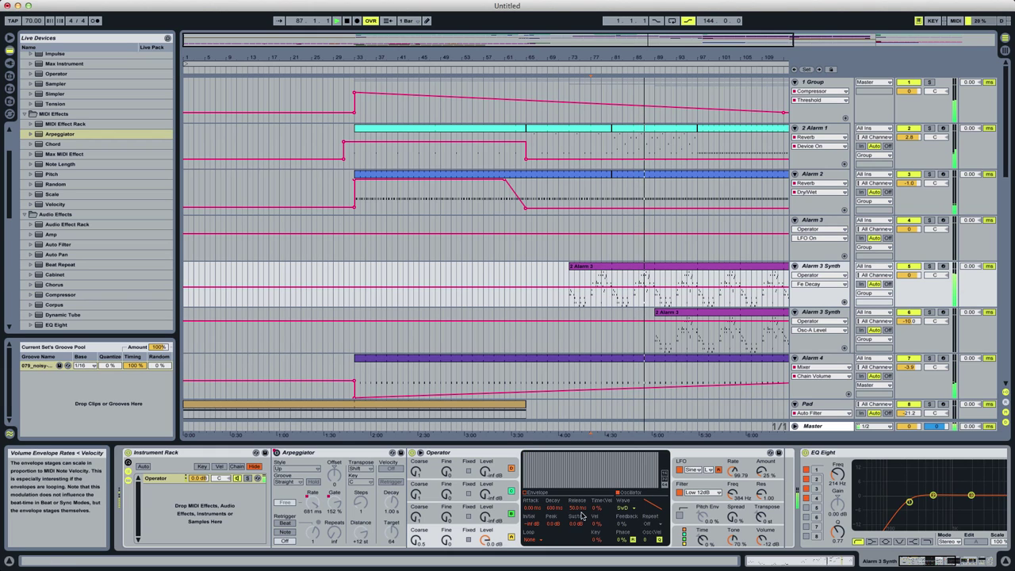
drag(578, 508, 578, 475)
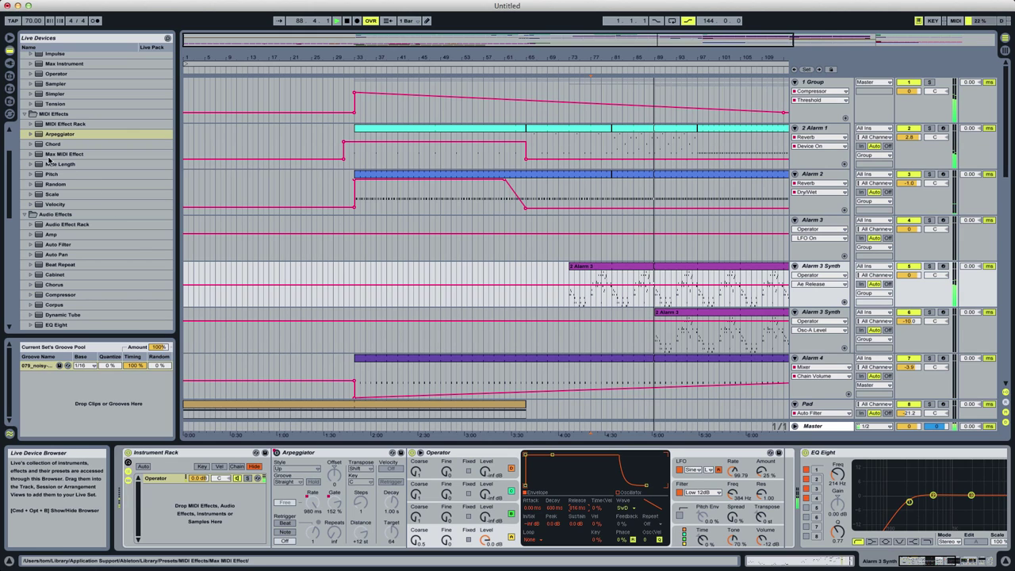
click(79, 174)
drag(405, 482, 407, 482)
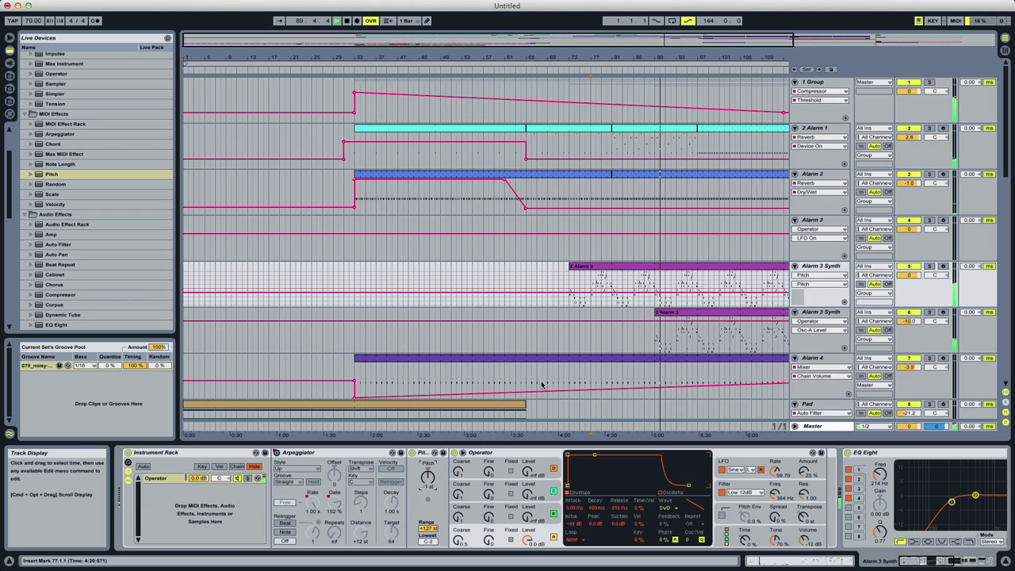
drag(431, 478, 431, 477)
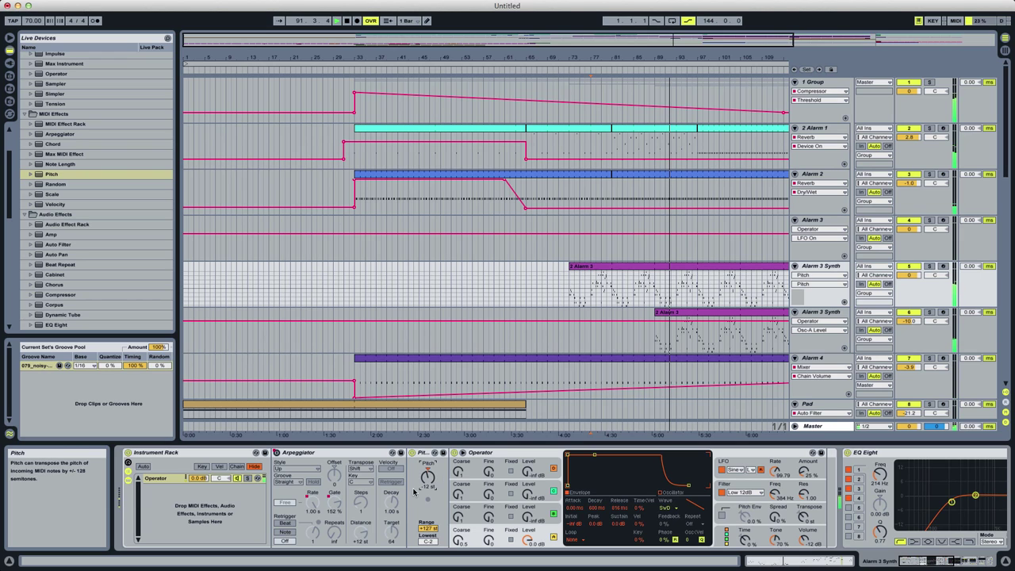
Set Operator's filter envelope release to 531 ms, filter resonance to 0.91 and oscillator A's volume release to 225 ms.
click(750, 485)
click(616, 509)
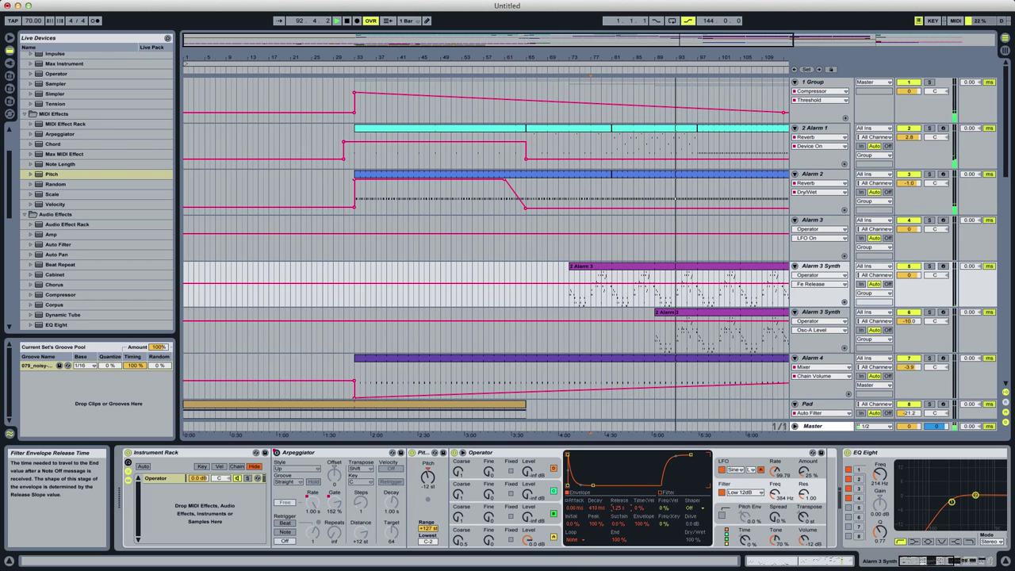
drag(615, 509, 615, 499)
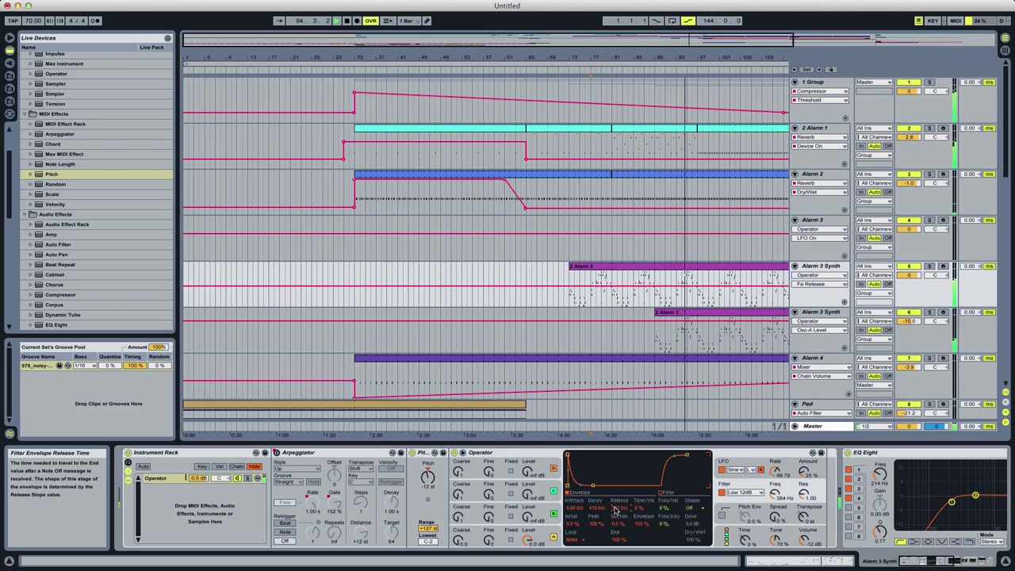
click(803, 485)
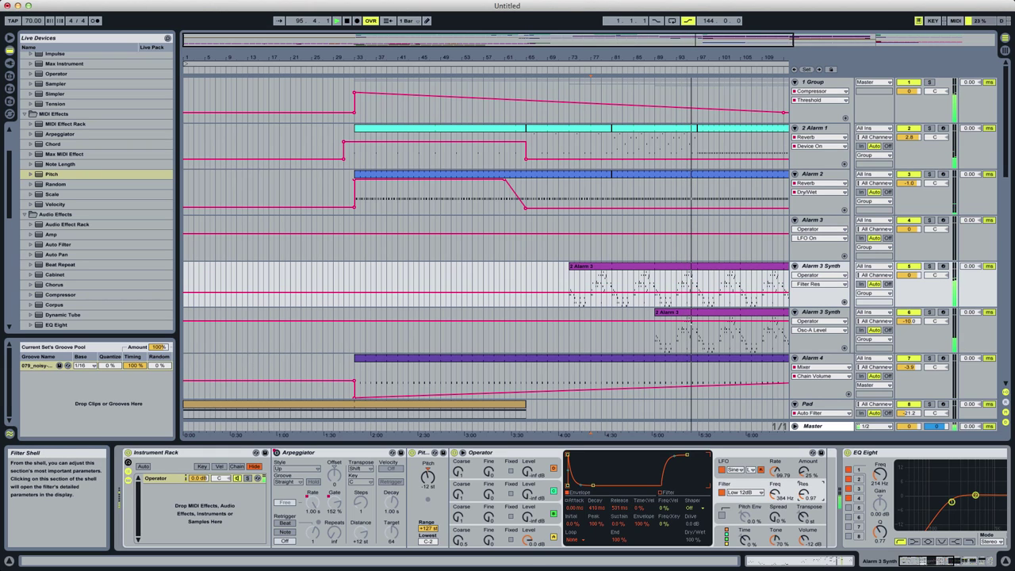
click(532, 537)
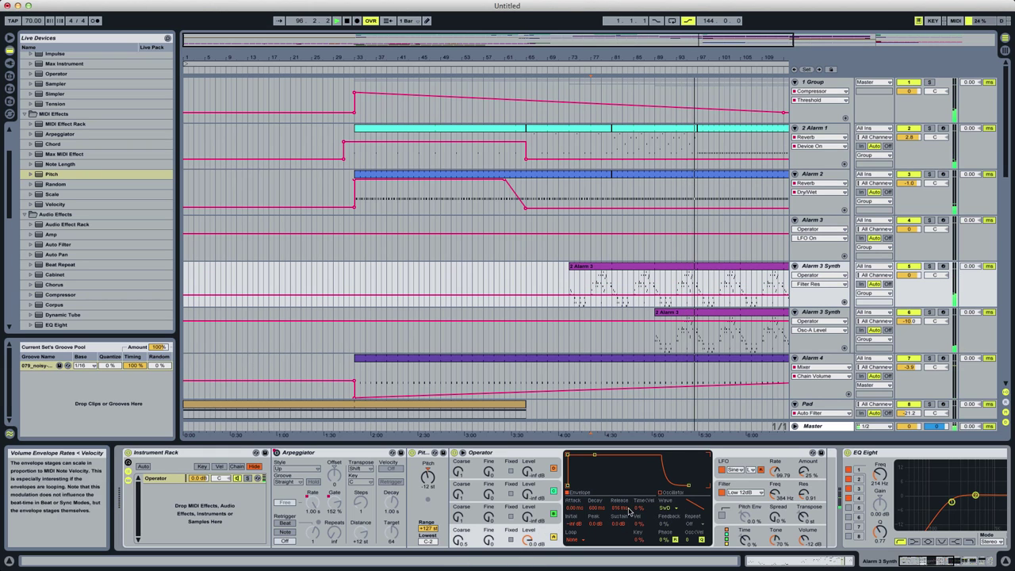
click(624, 510)
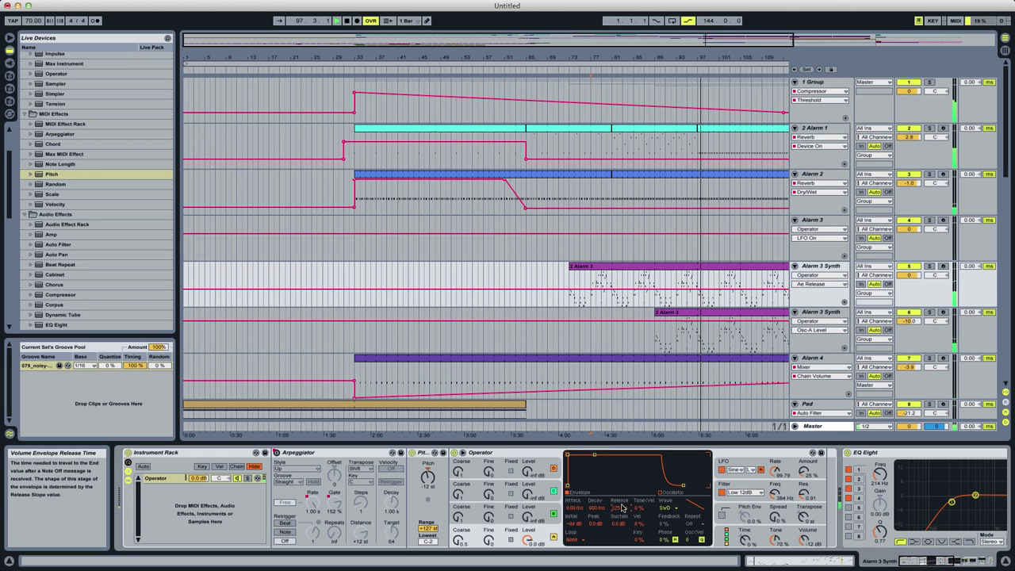
Show the whole arrangement and inspect oscillator A's coarse tuning and oscillator B's level on the second Alarm 3 Synth track.
double_click(565, 50)
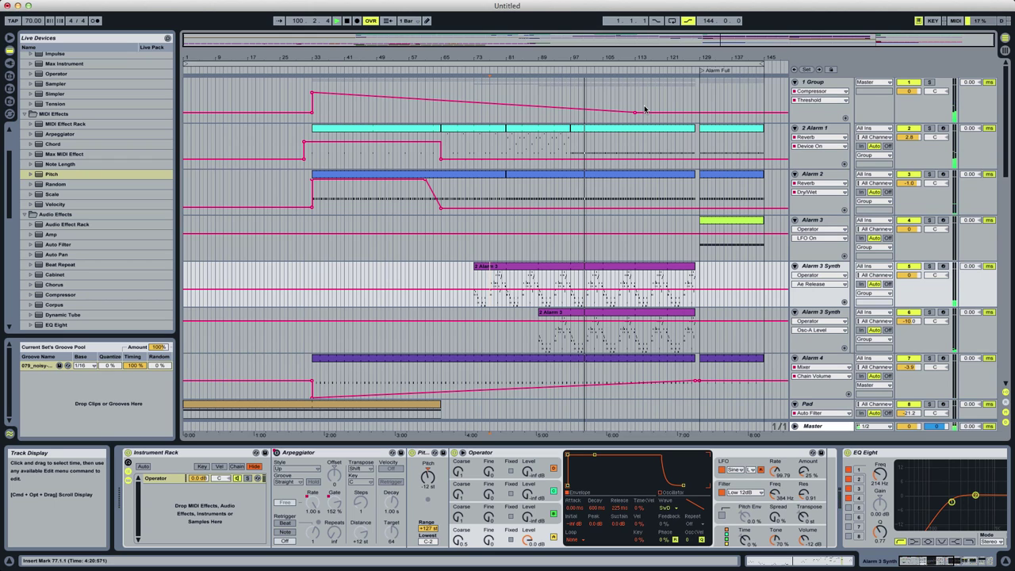
click(869, 333)
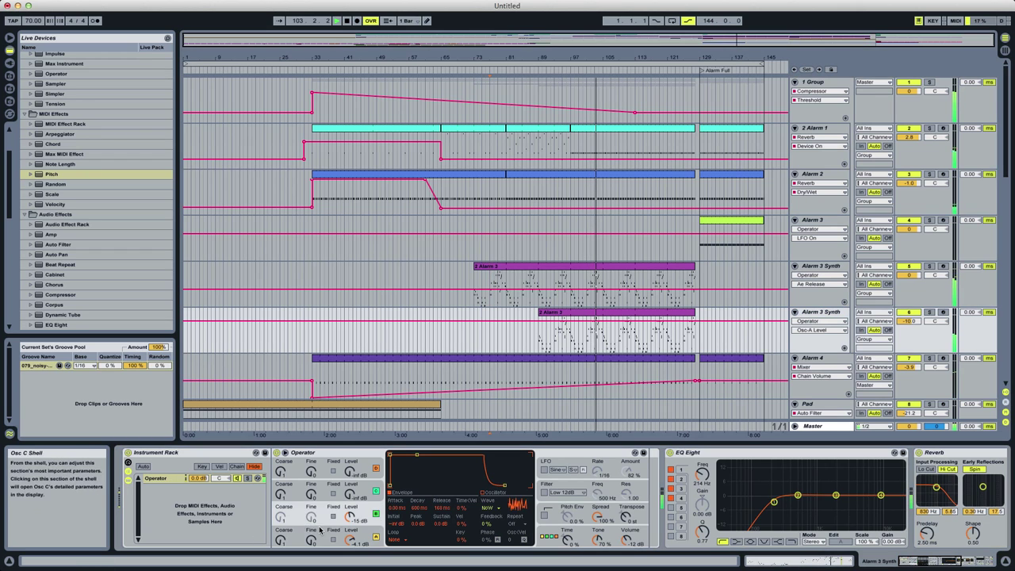
click(283, 540)
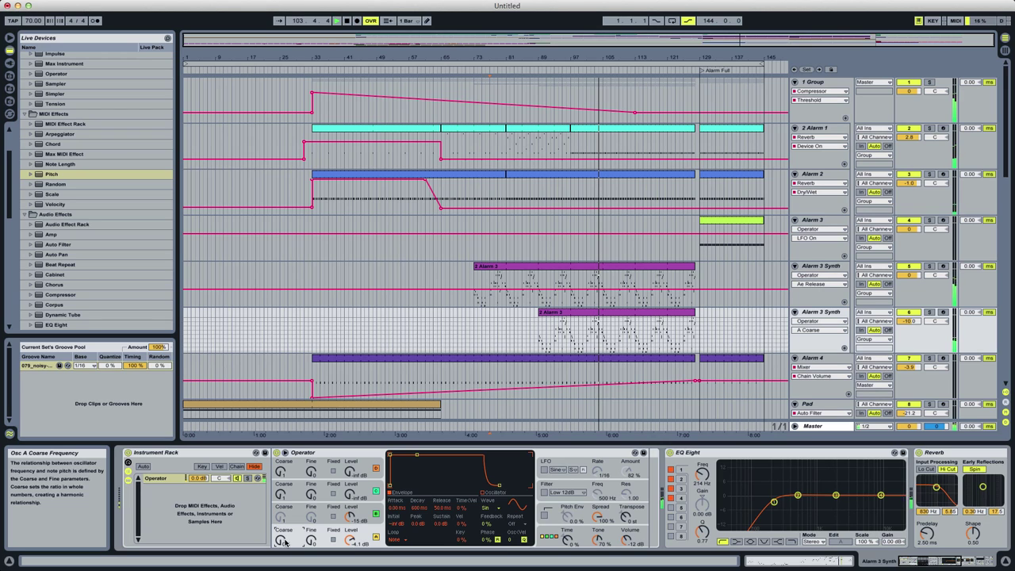
click(350, 516)
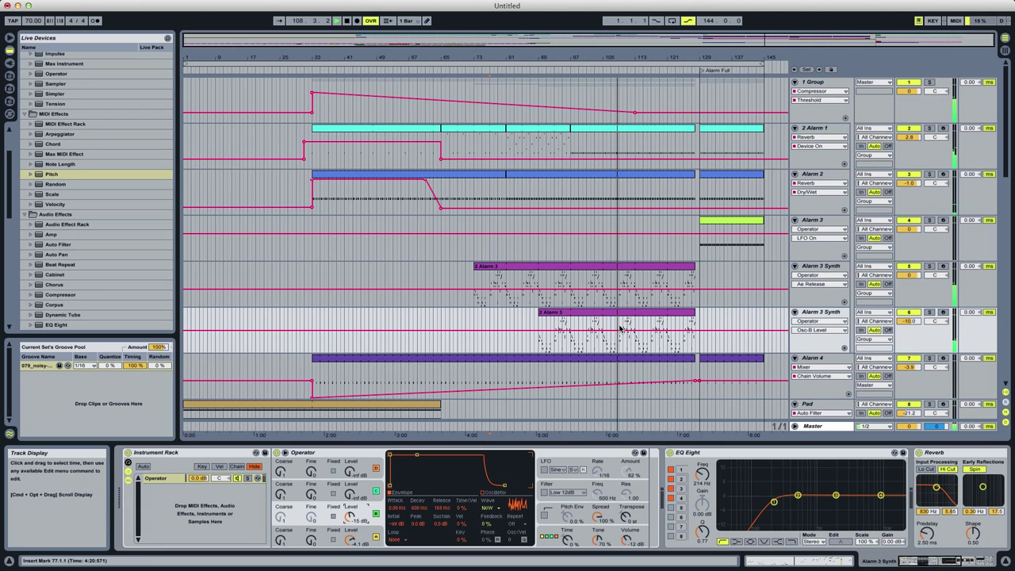
Copy bars 113 to 121 of the second Alarm 3 Synth clip and paste them onto the Alarm 4 track at bar 113.
drag(635, 328, 666, 327)
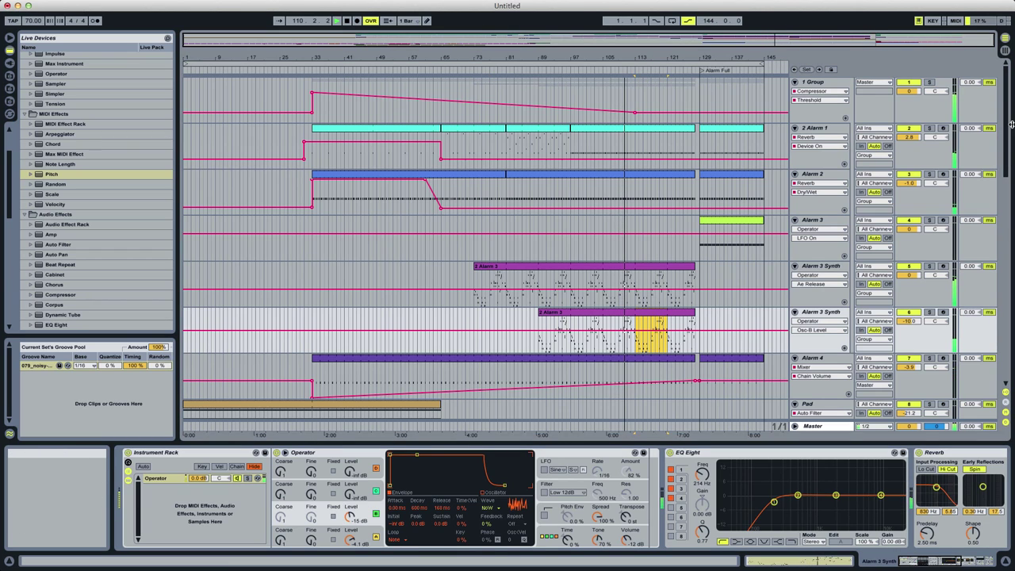
drag(1007, 131, 1004, 163)
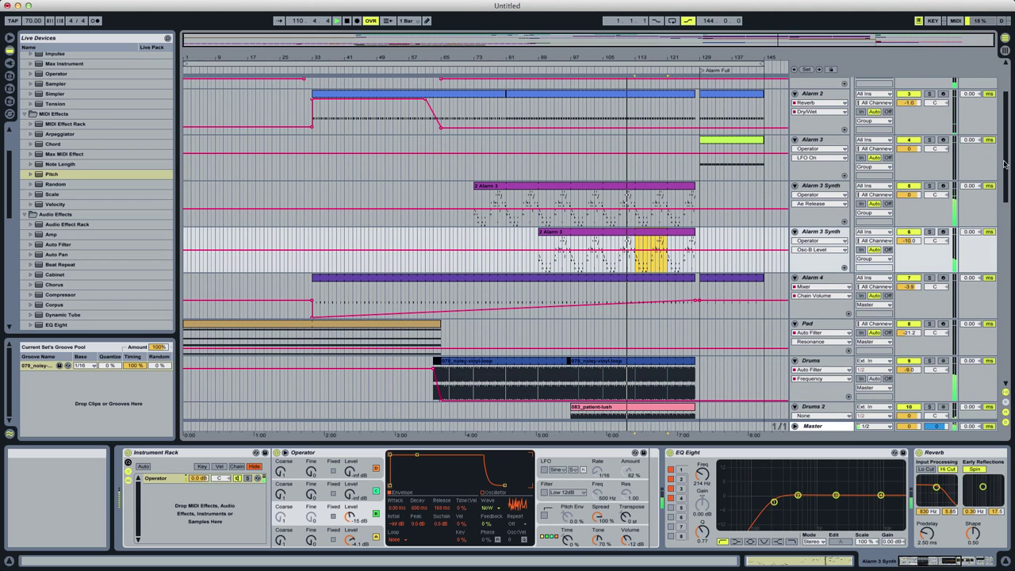
key(b)
click(645, 287)
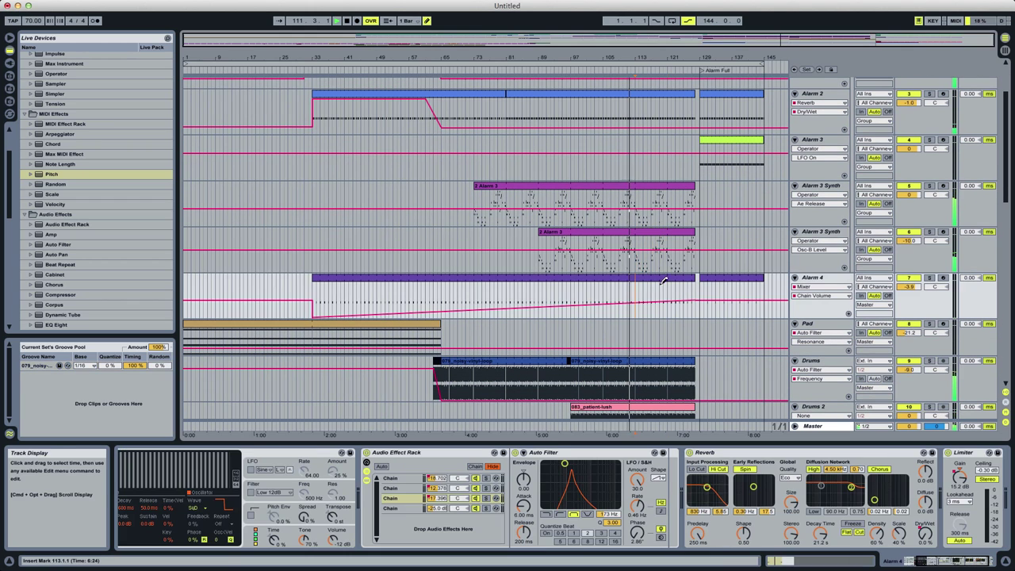
key(b)
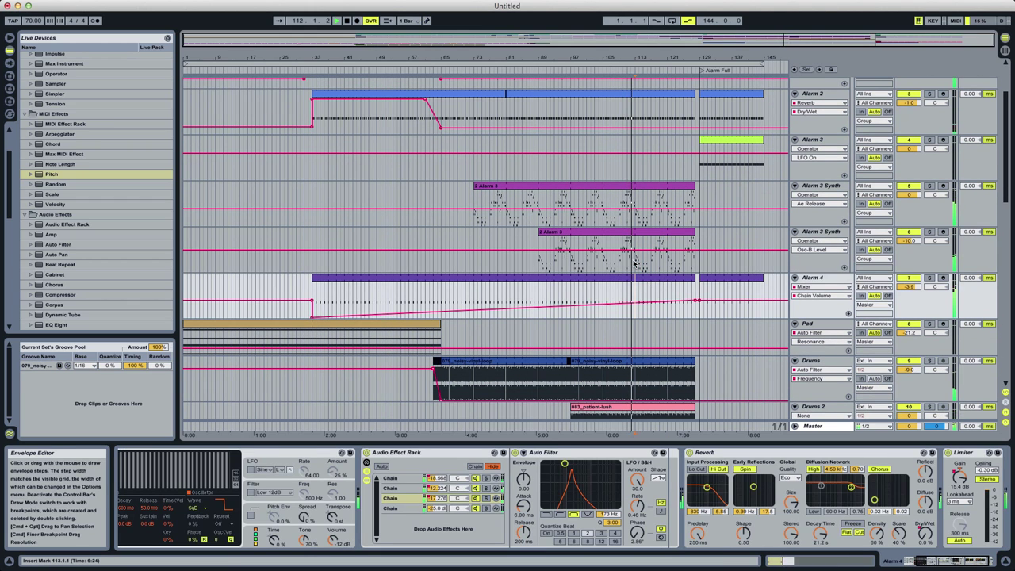
drag(635, 255, 669, 260)
key(super+c)
click(636, 294)
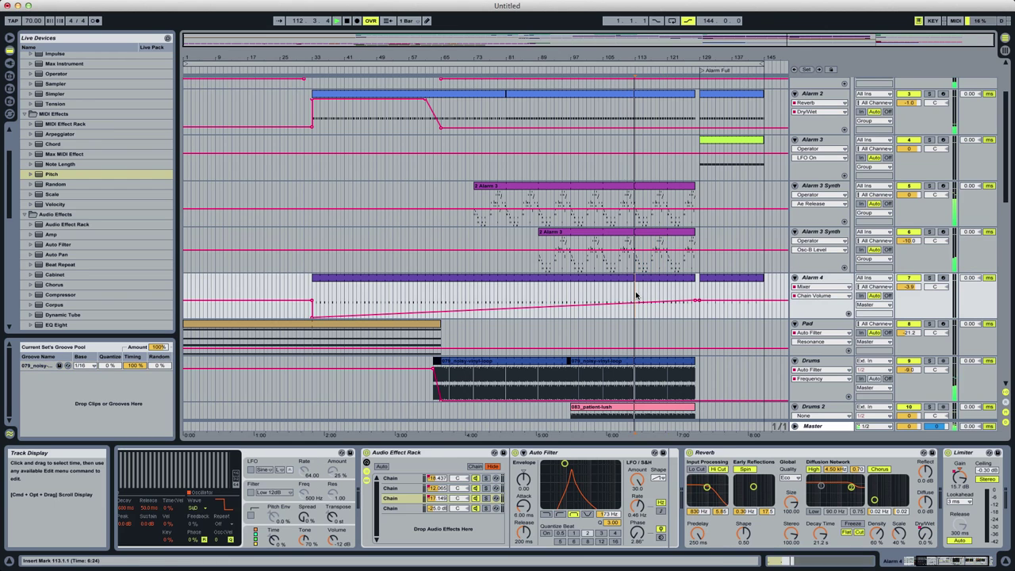
key(super+v)
Transpose all notes of the pasted Alarm 4 clip down by octaves to the C0–A1 range and extend the clip to bar 128.
double_click(642, 291)
click(581, 458)
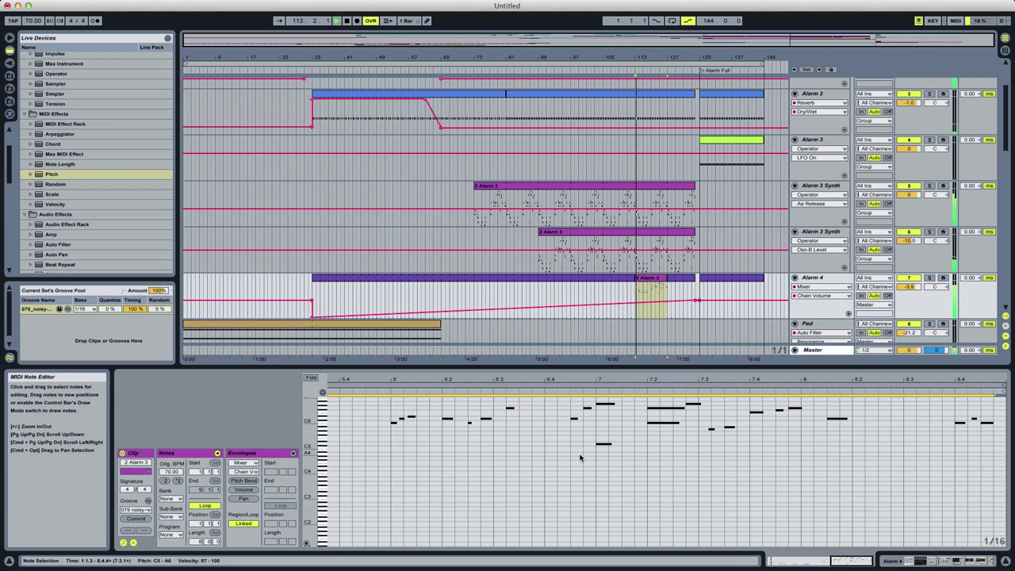
key(shift+Down)
key(shift+Down)
key(shift+Down)
key(shift+Down)
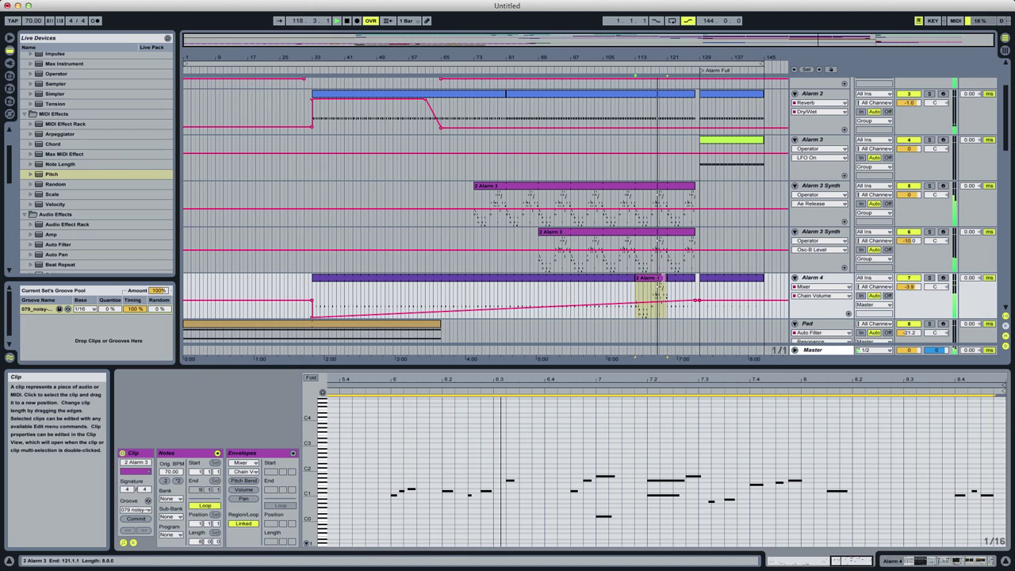
click(663, 278)
drag(663, 277, 695, 278)
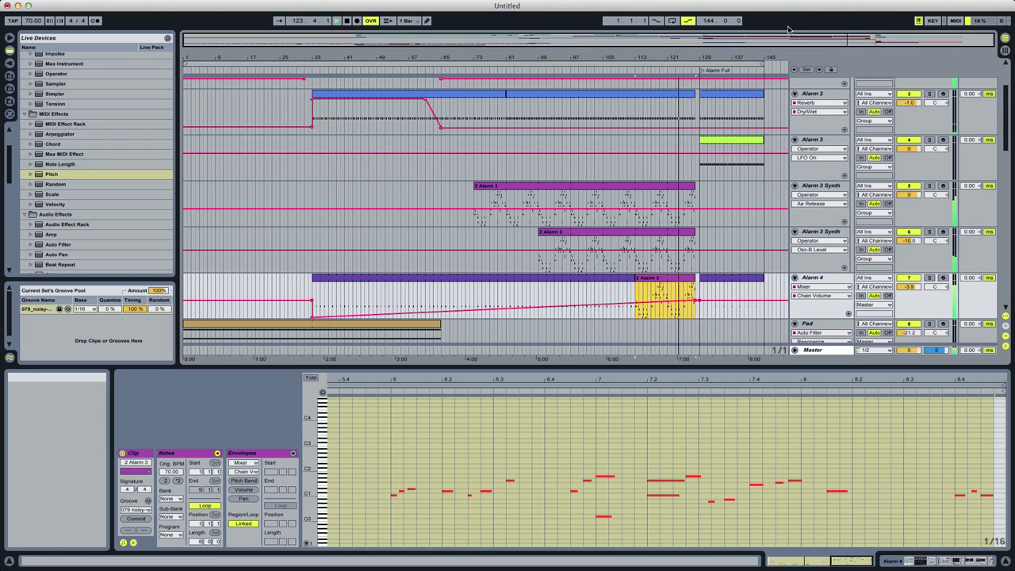
Automate the first Alarm 3 Synth's Reverb Dry/Wet to drop to 0.0 % in the gap between bars 128 and 129.
scroll(1004, 139, up, 4)
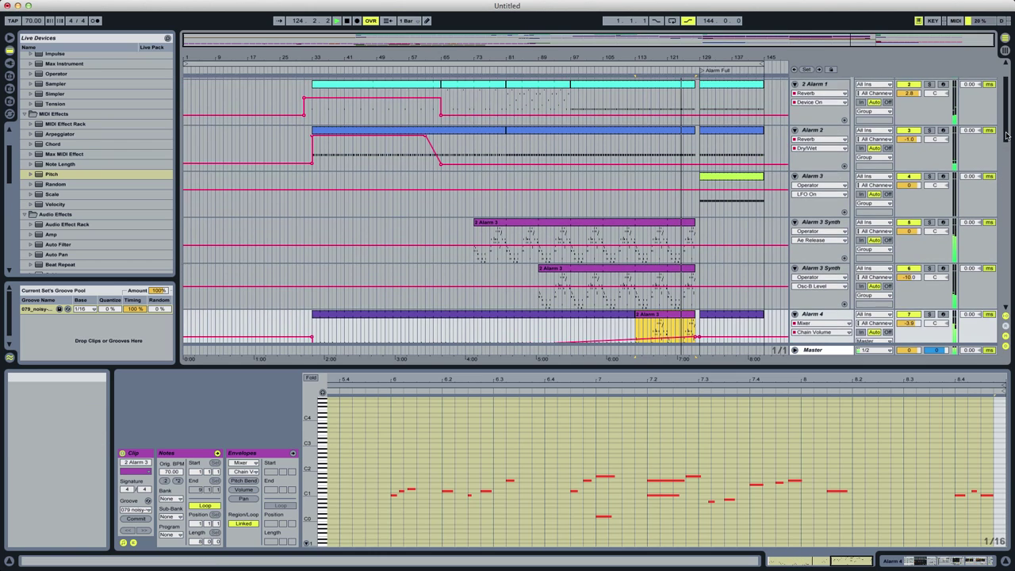
double_click(821, 242)
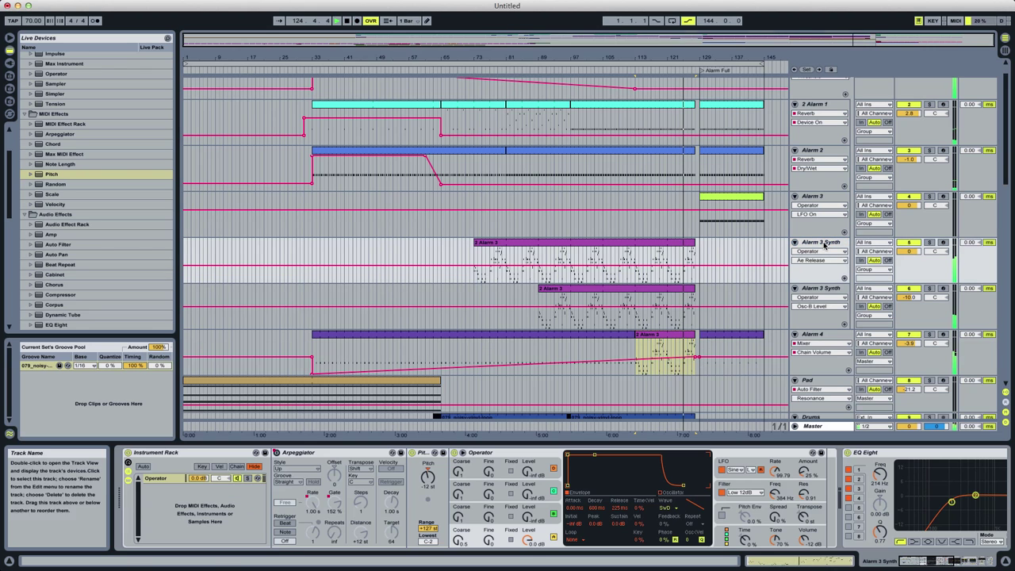
click(852, 389)
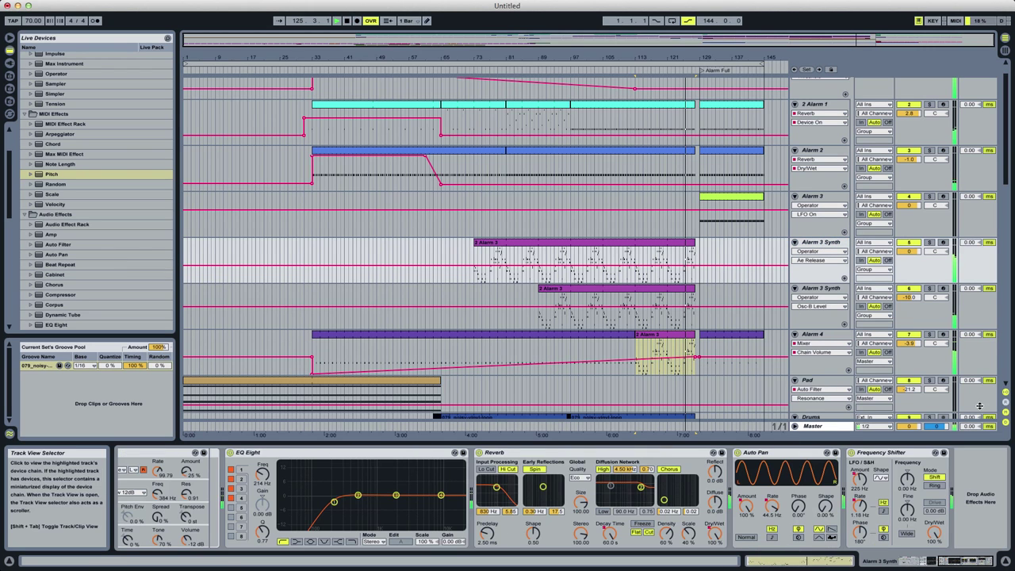
click(715, 534)
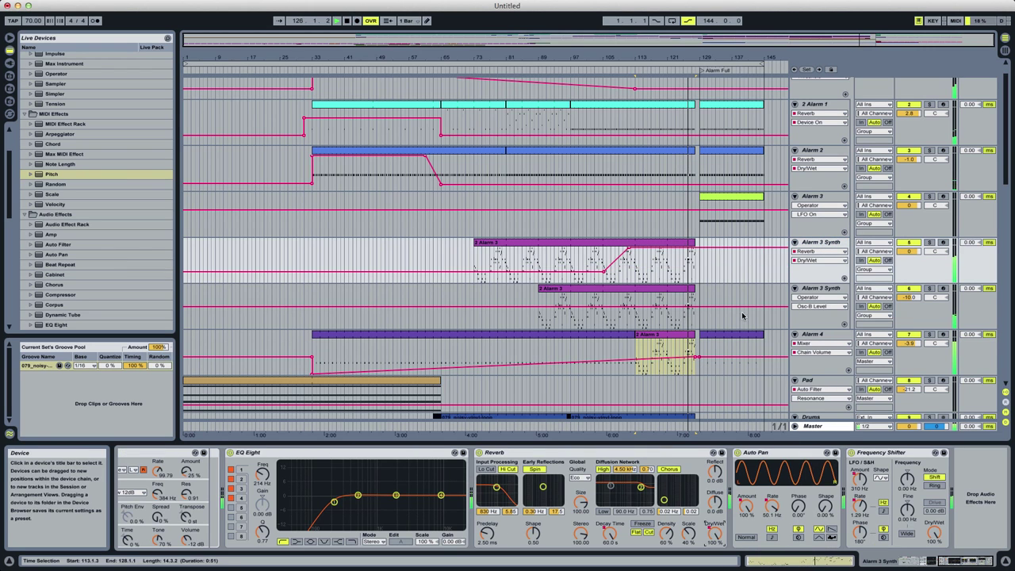
click(698, 268)
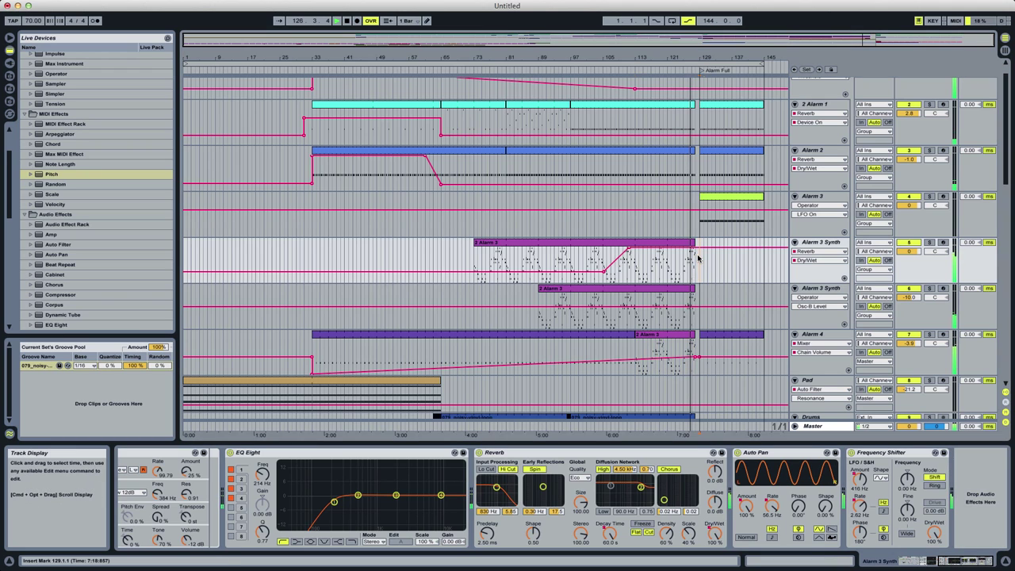
key(super+b)
drag(698, 261, 699, 264)
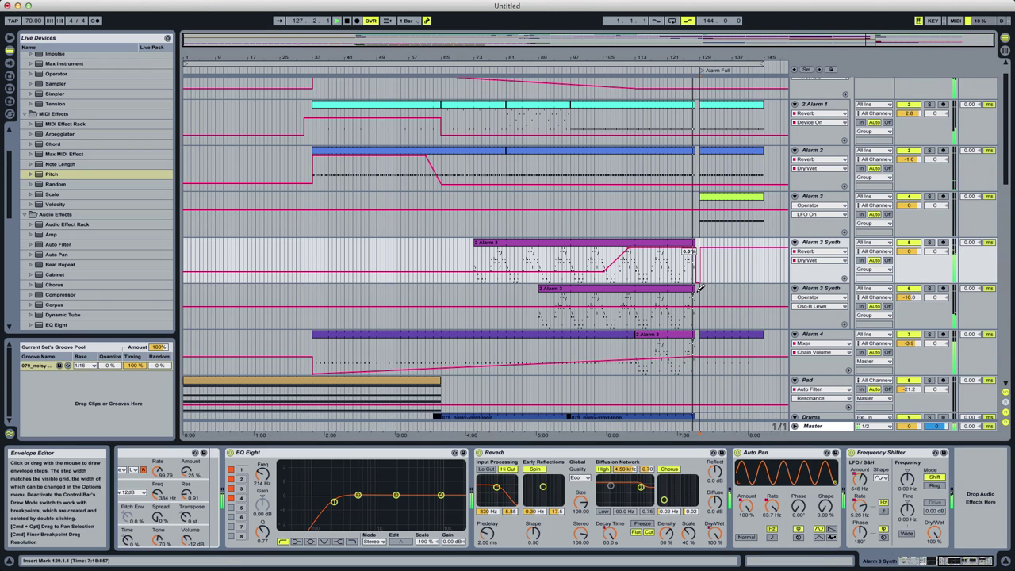
Set the arrangement loop region to bars 129 to 145, covering the Alarm Full section.
click(813, 289)
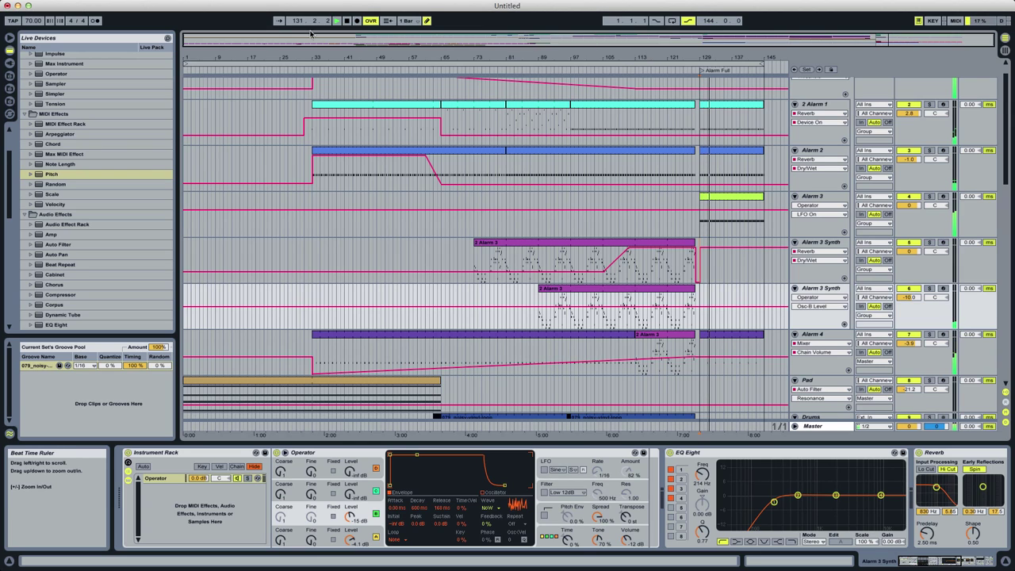
drag(187, 64, 705, 80)
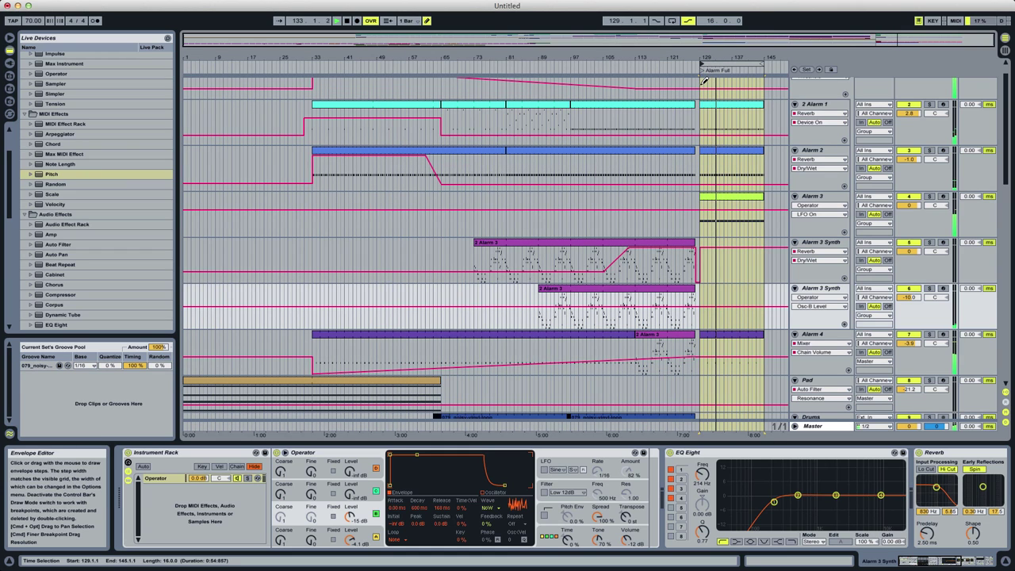
click(931, 150)
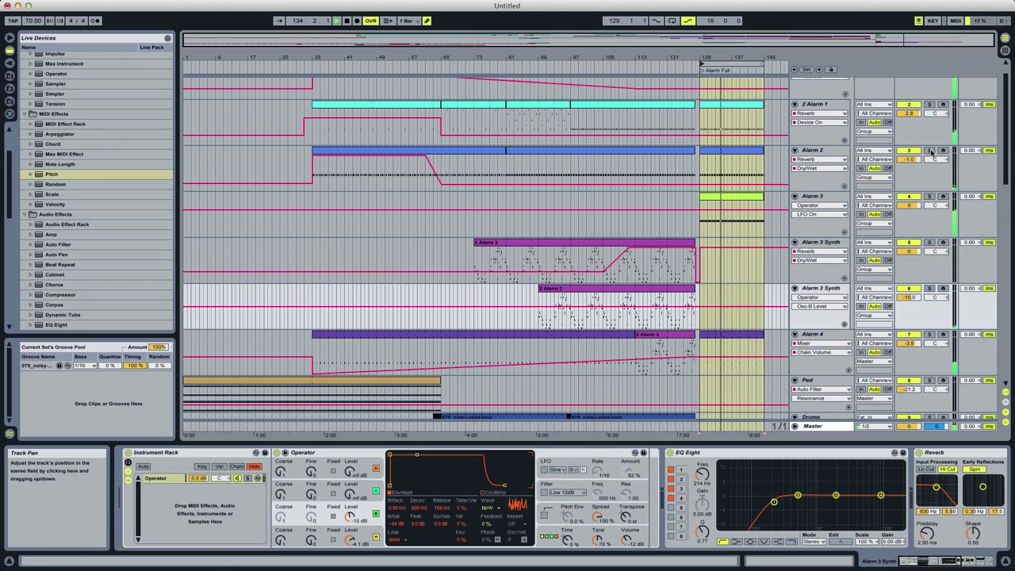
Audition the soloed Alarm 2 track with its Auto Filter switched off and back on.
click(828, 156)
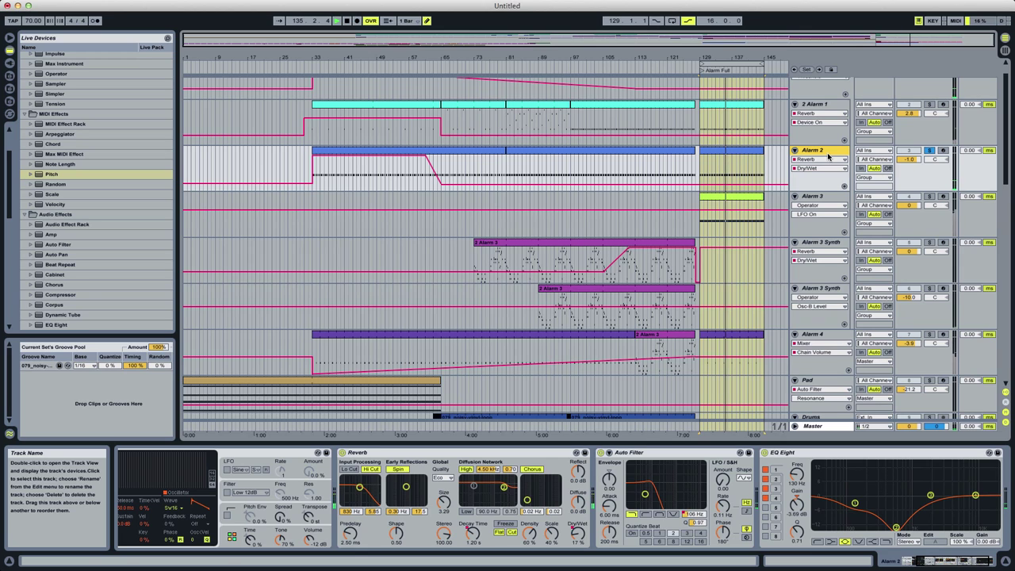
click(600, 453)
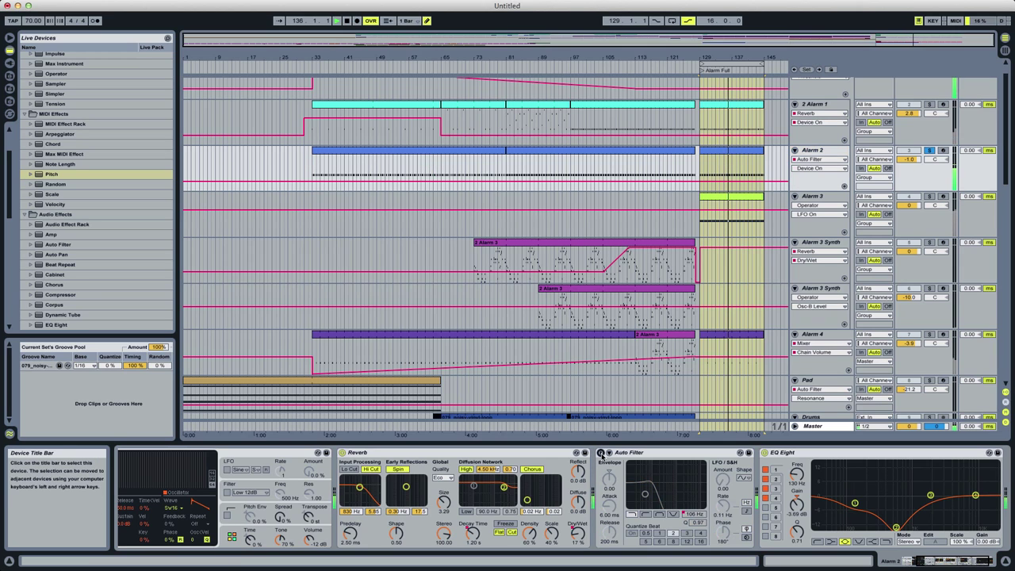
click(601, 453)
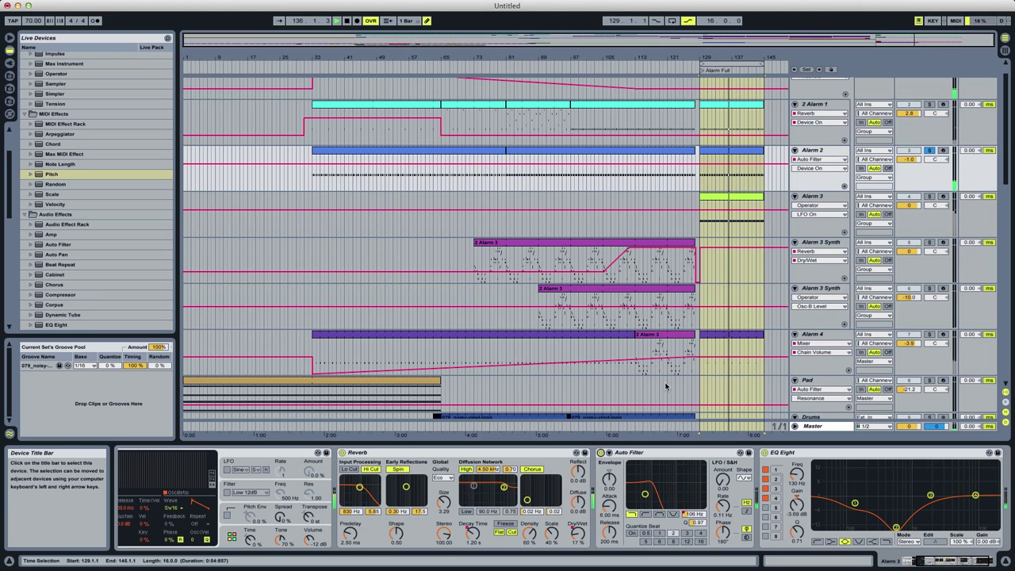
Raise Alarm 2's Auto Filter Frequency automation after bar 65 to hold the ramp's peak level, and extend its first clip to bar 97.
click(694, 515)
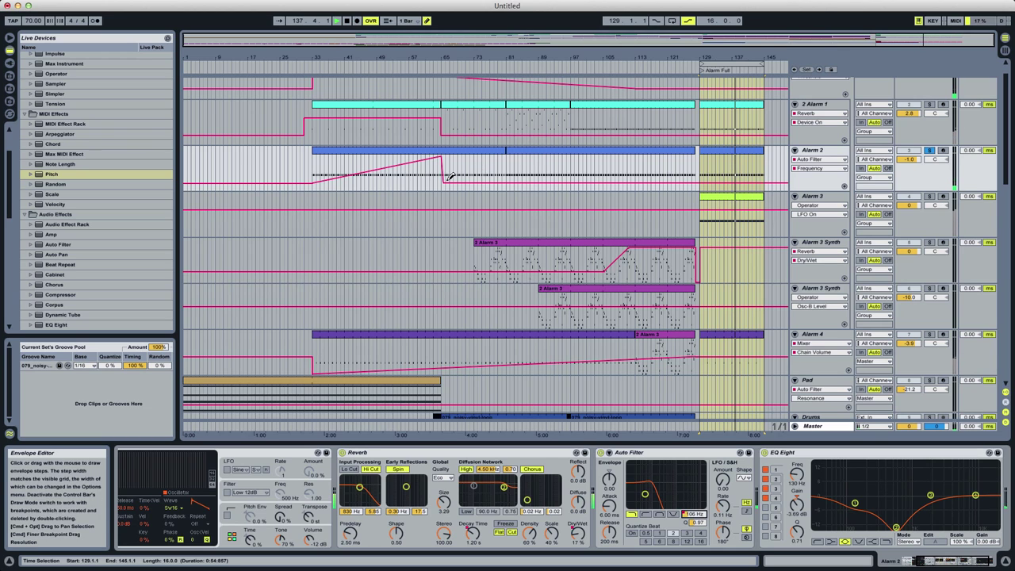
click(476, 175)
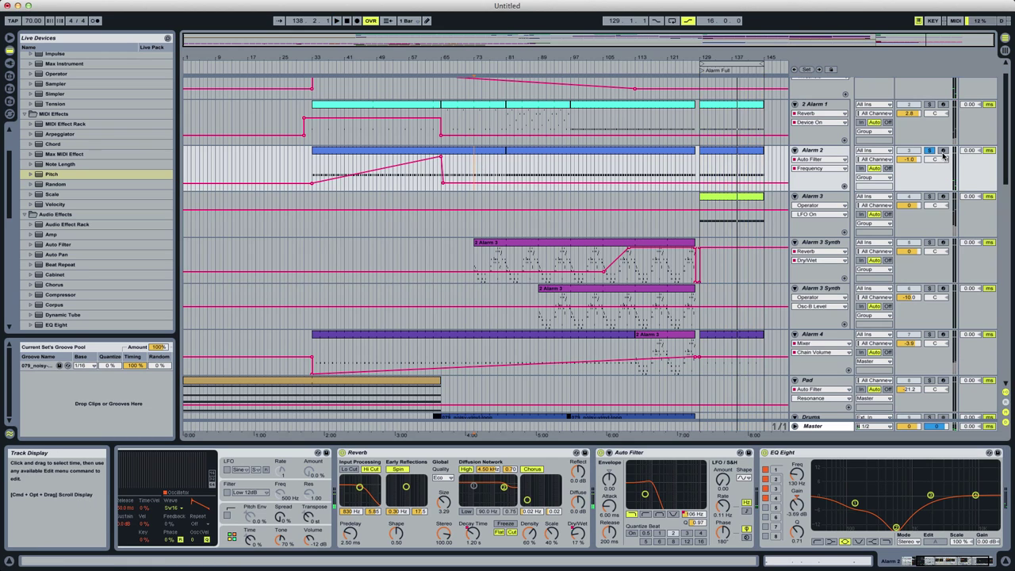
key(space)
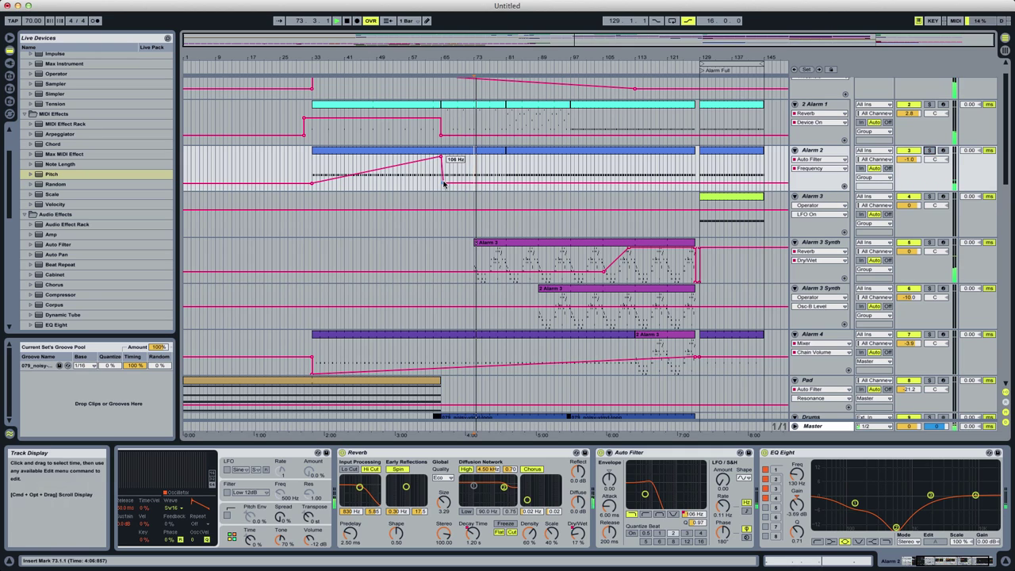
drag(443, 183, 571, 148)
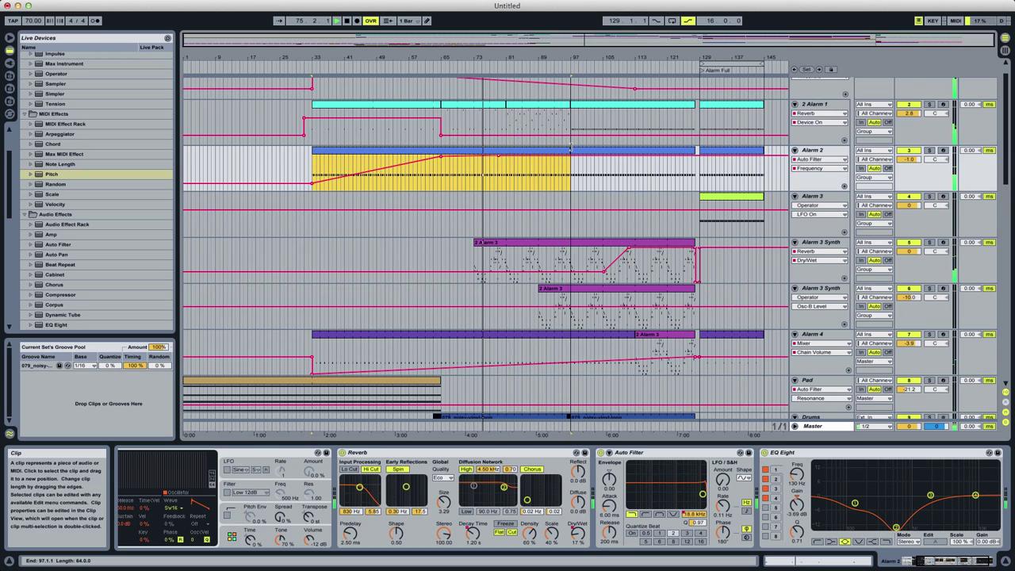
Play the arrangement from bar 97 and from bar 129 to check Alarm 2 in the full mix.
click(571, 175)
key(space)
key(space)
click(701, 182)
key(space)
key(space)
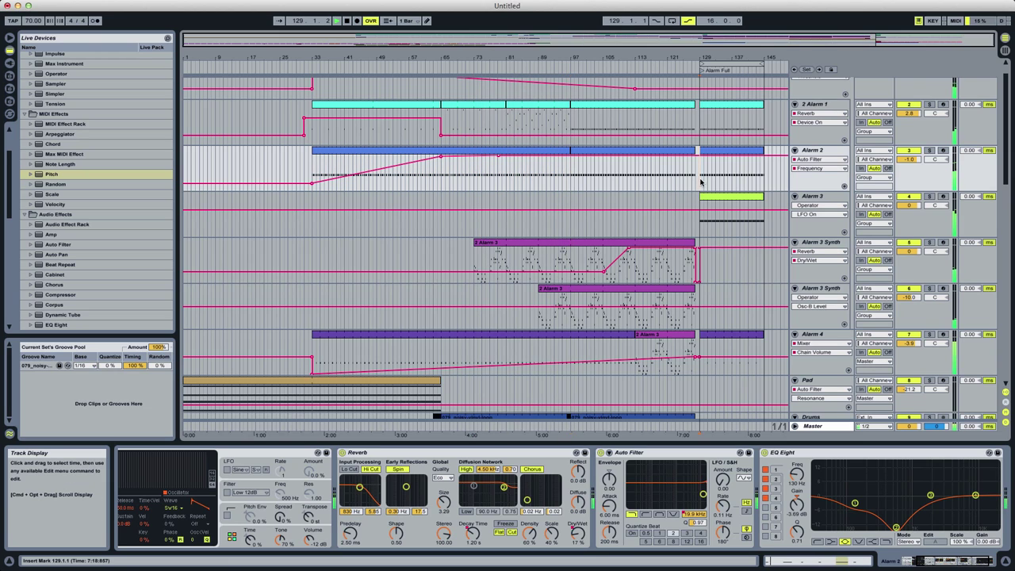